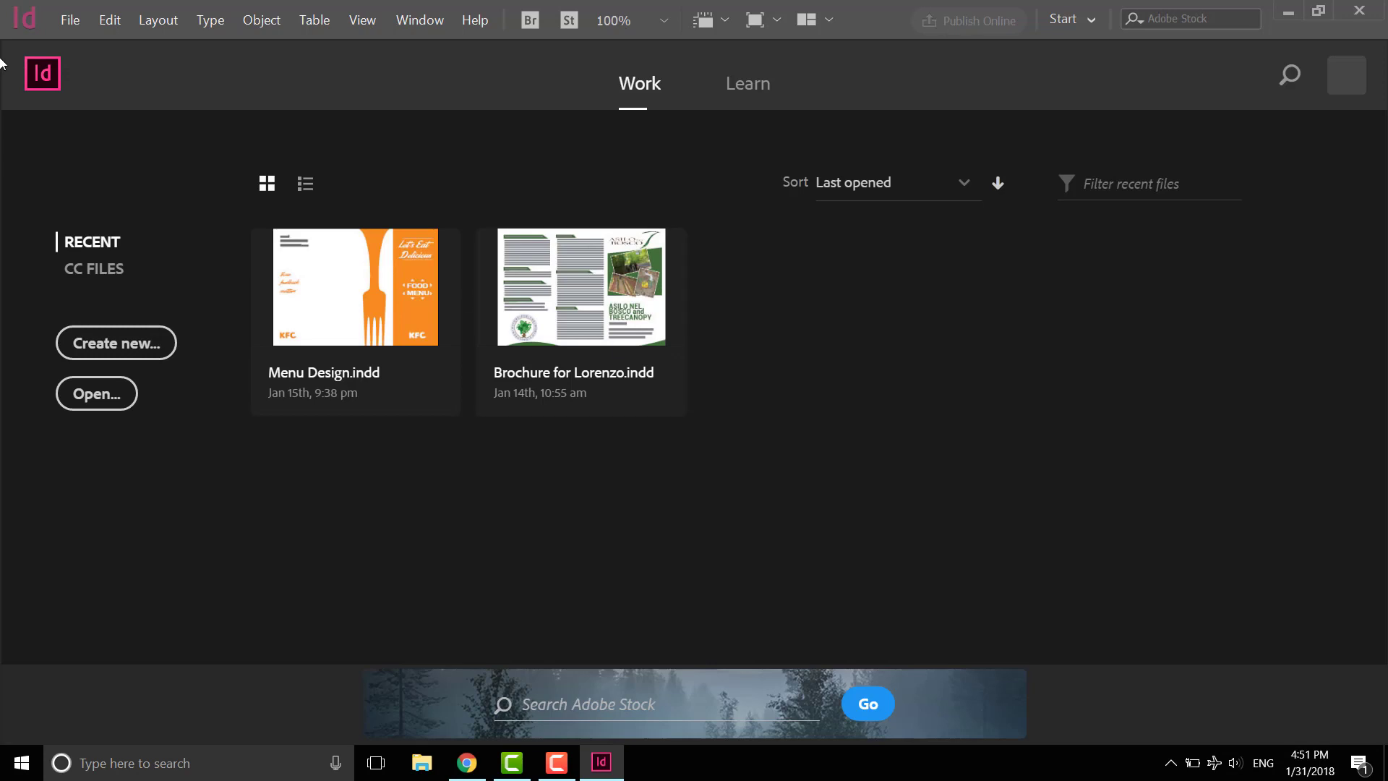
Open the New Document dialog through File > New > Document
left_click(69, 20)
mouse_move(157, 20)
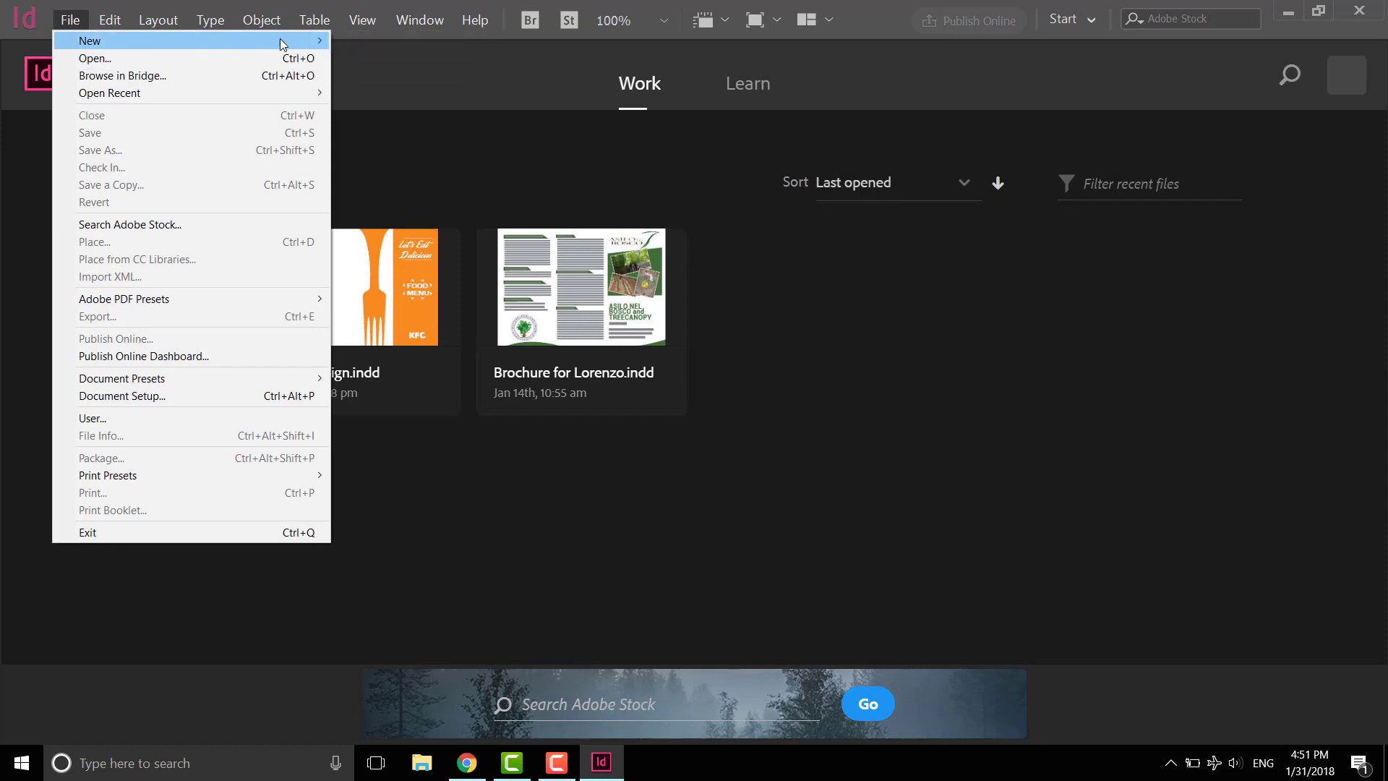
mouse_move(195, 41)
left_click(380, 41)
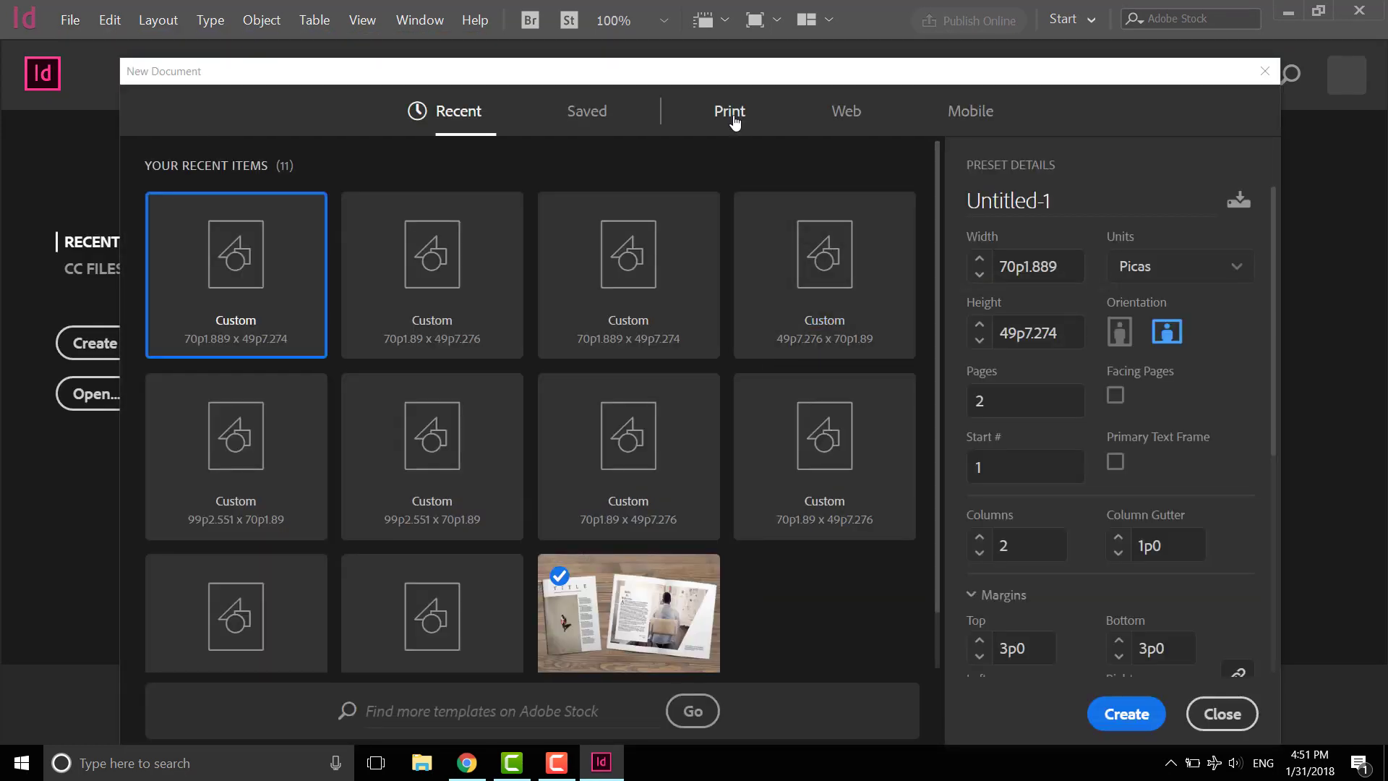
Choose the A4 print preset in inches, with facing pages off and 2 pages
left_click(735, 123)
left_click(560, 393)
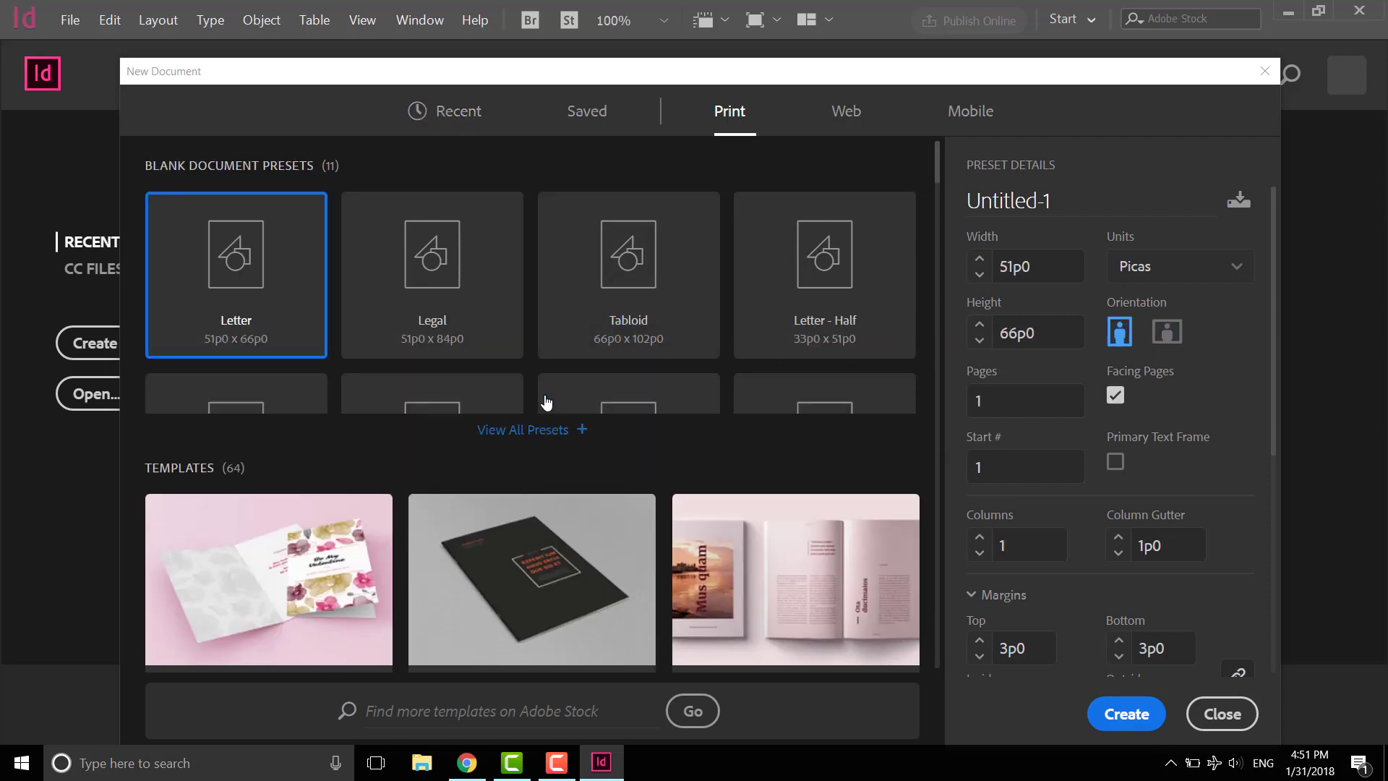
left_click(701, 439)
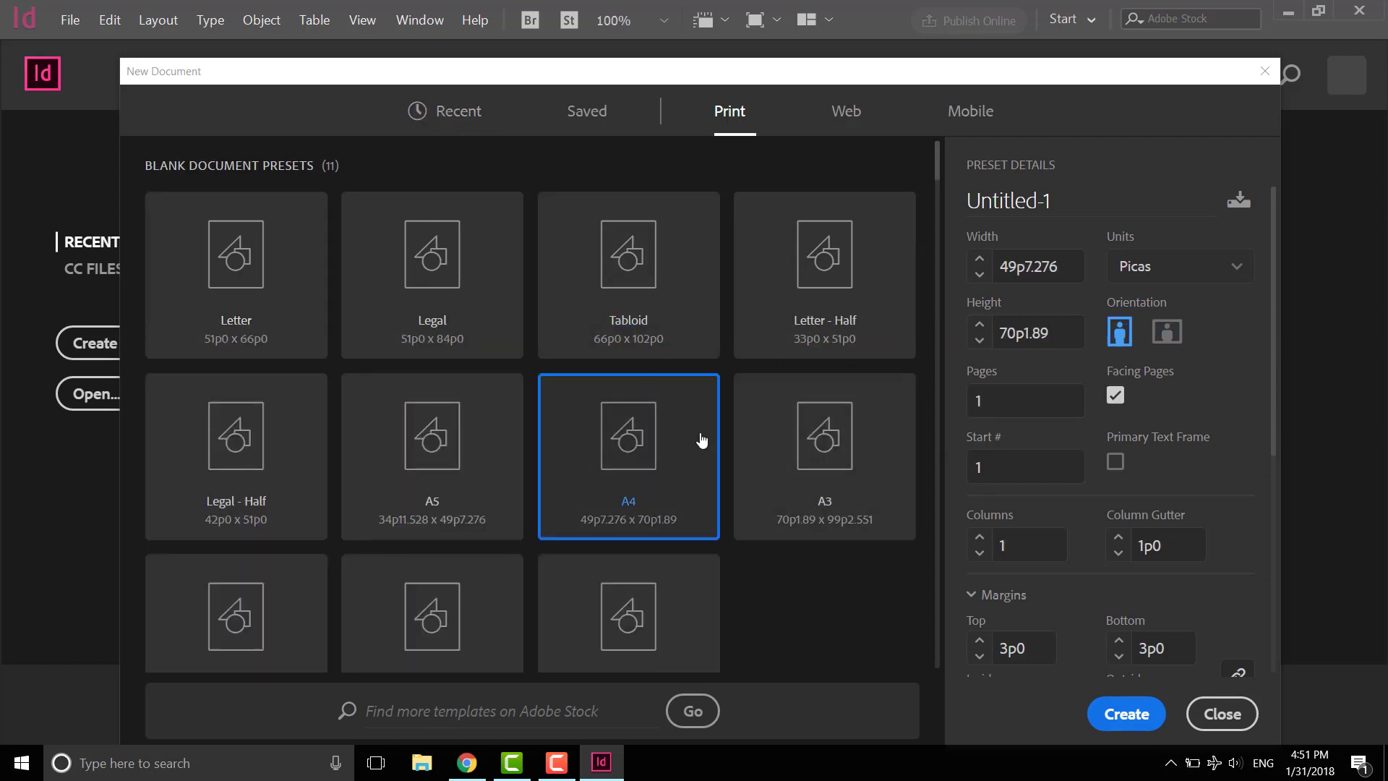
left_click(1194, 279)
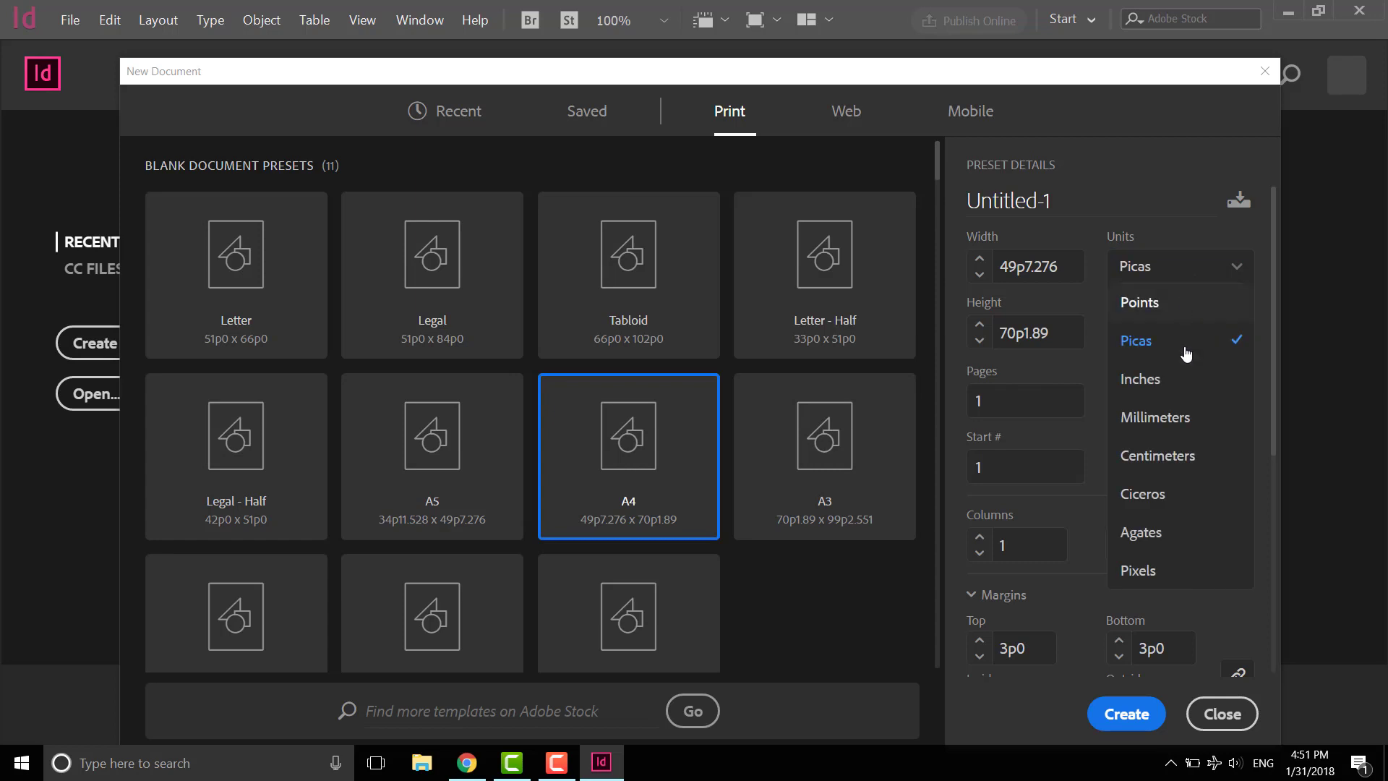
left_click(1183, 386)
left_click(1115, 397)
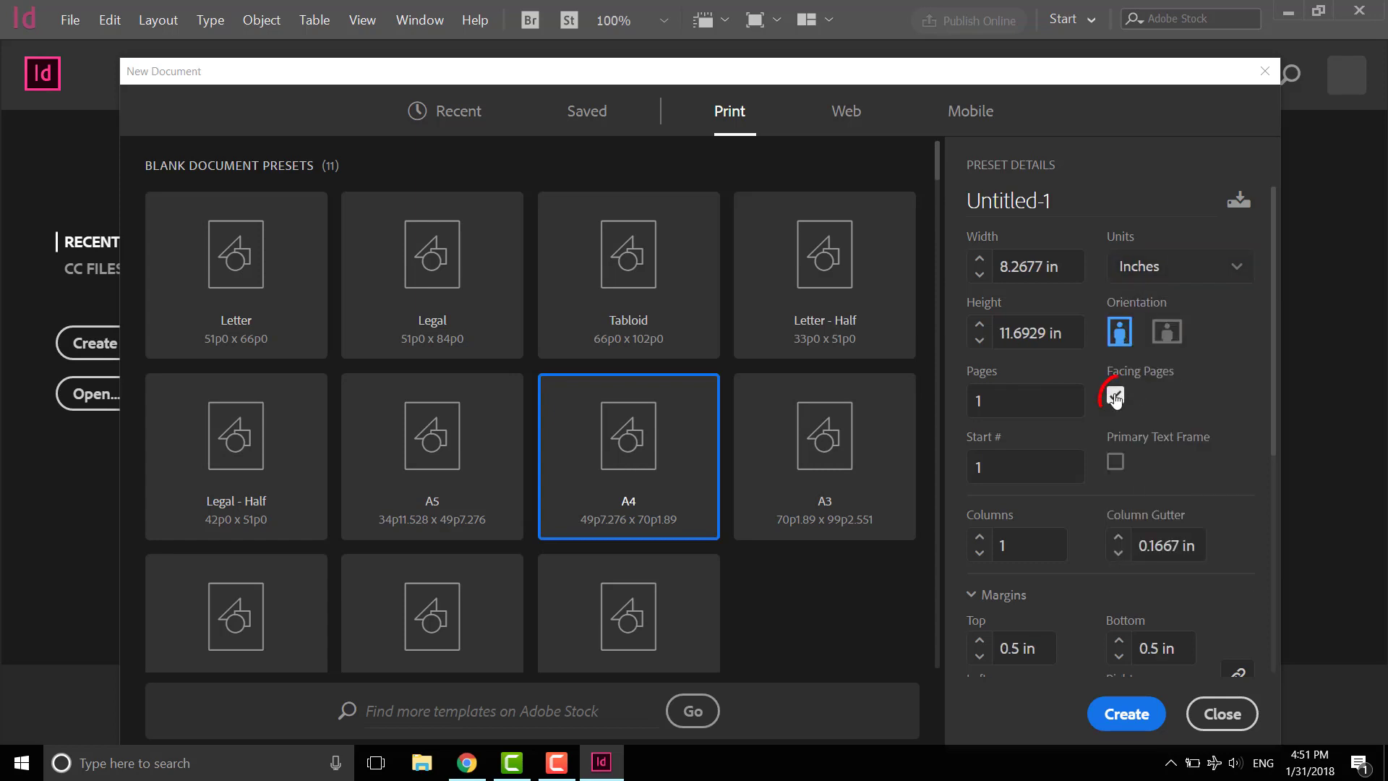
double_click(1036, 401)
type("2")
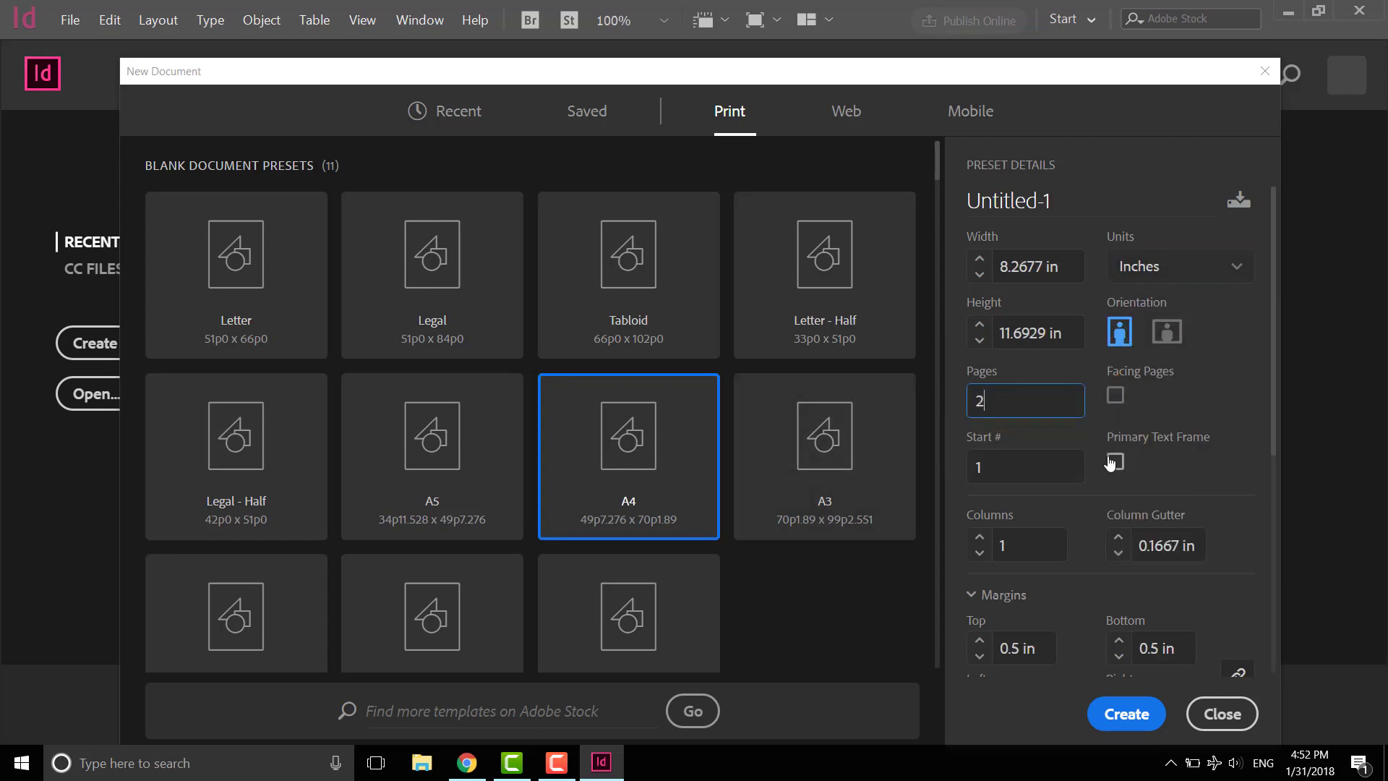
Set 2 columns, landscape orientation and a 0.125 in bleed on all sides
left_click_drag(1273, 375, 1281, 420)
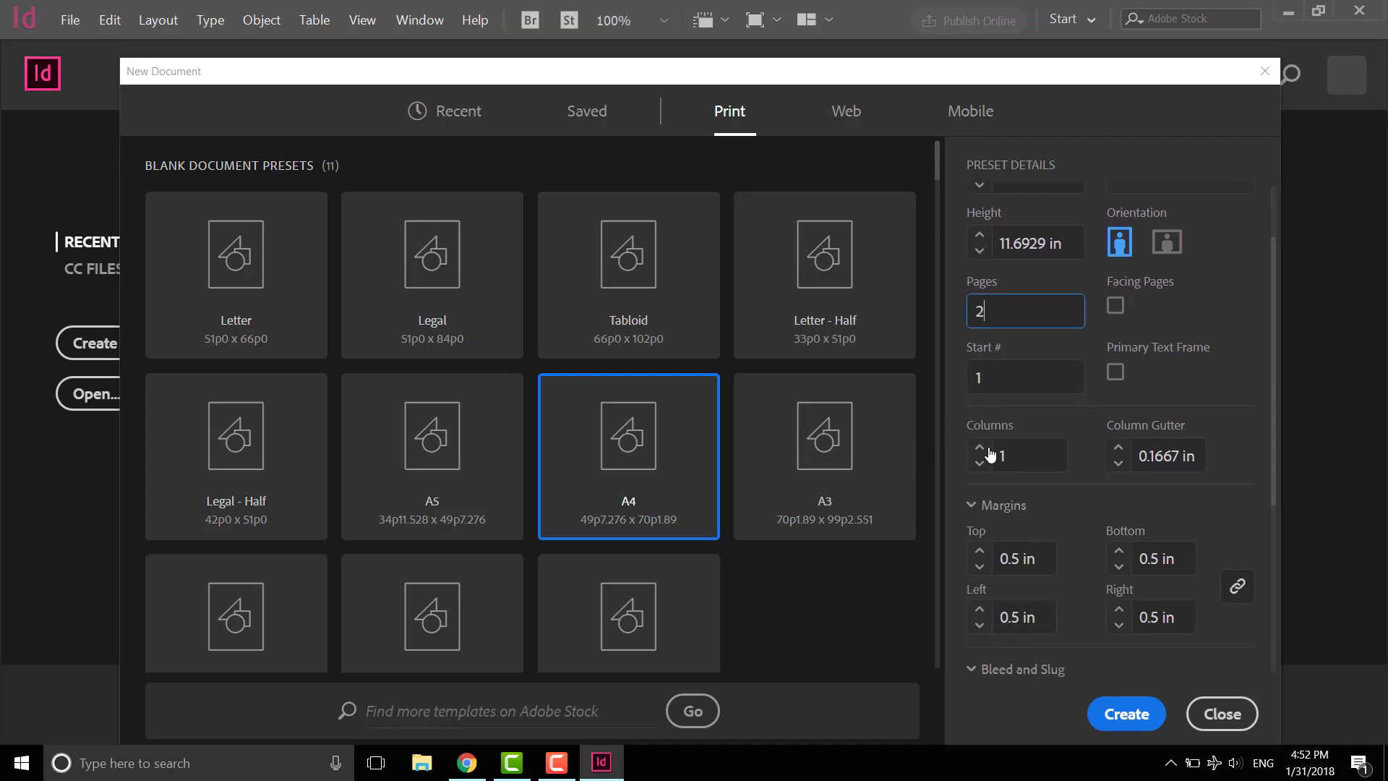
left_click(987, 449)
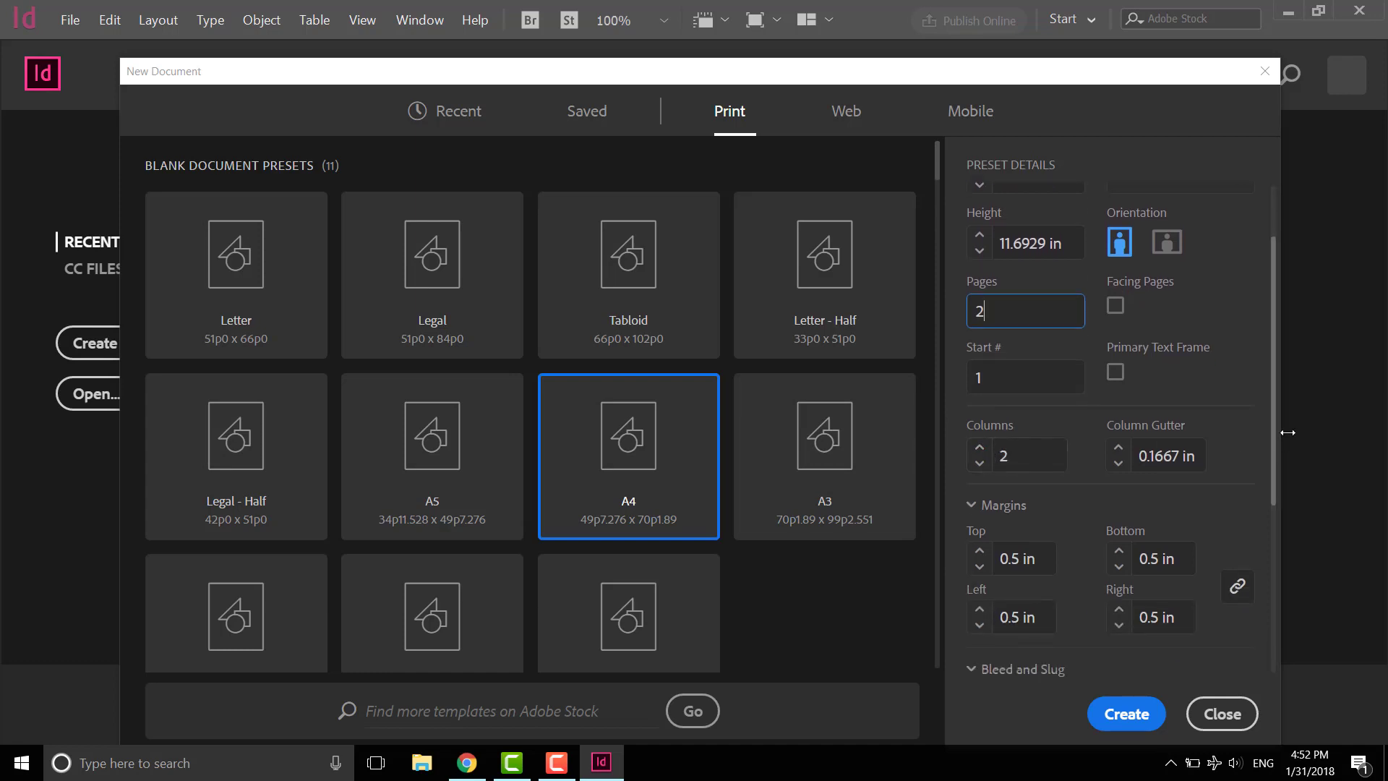
left_click_drag(1274, 425, 1302, 613)
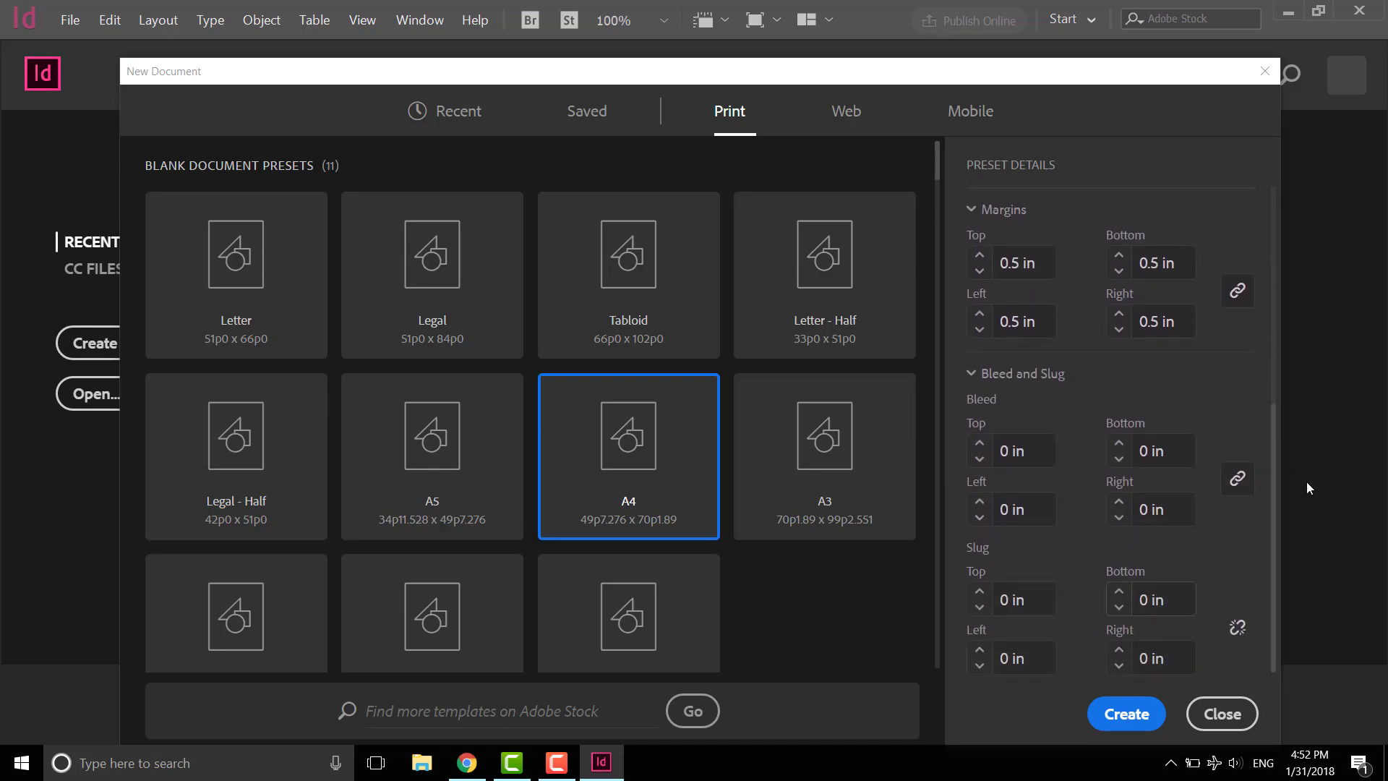
mouse_move(1273, 515)
left_mouse_down()
mouse_move(1257, 314)
mouse_move(1264, 383)
left_mouse_up()
scroll(1261, 379, "up", 1)
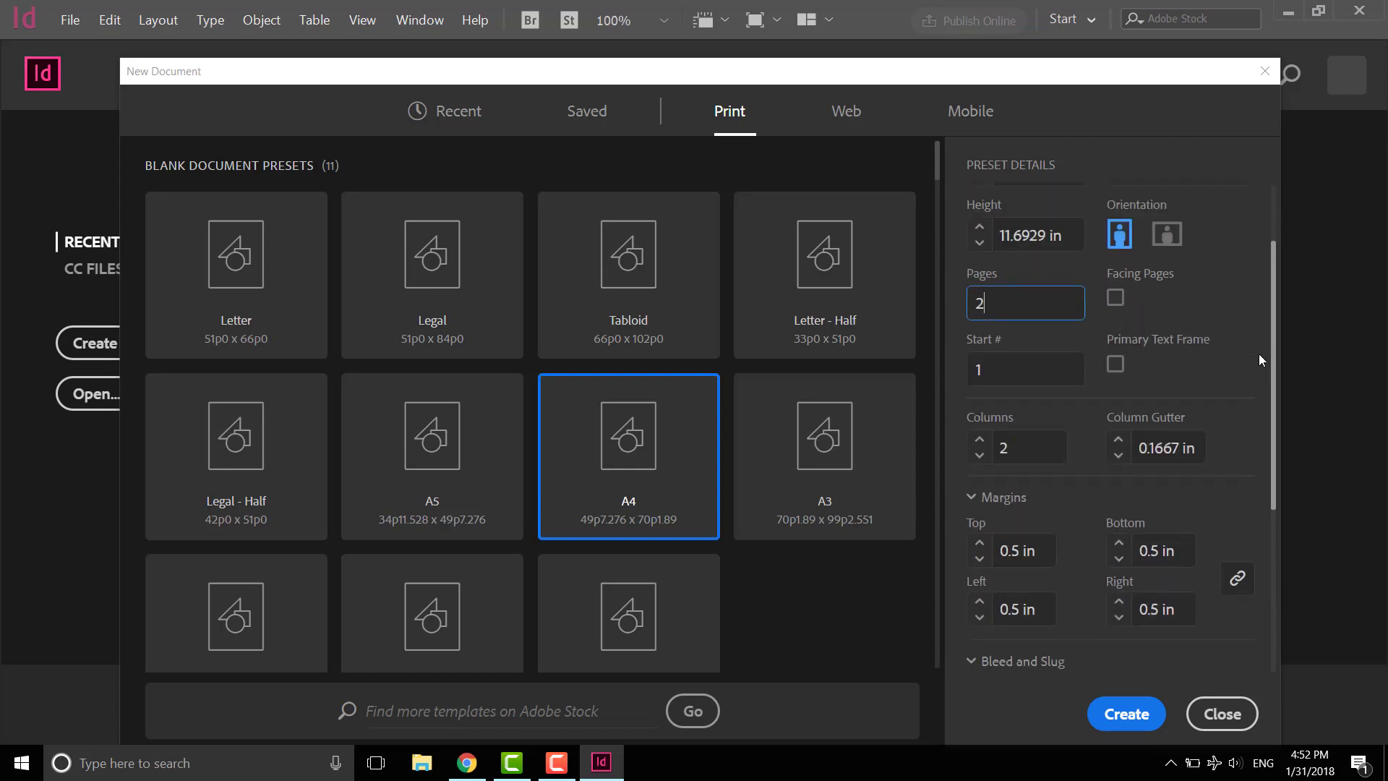
left_click(1166, 235)
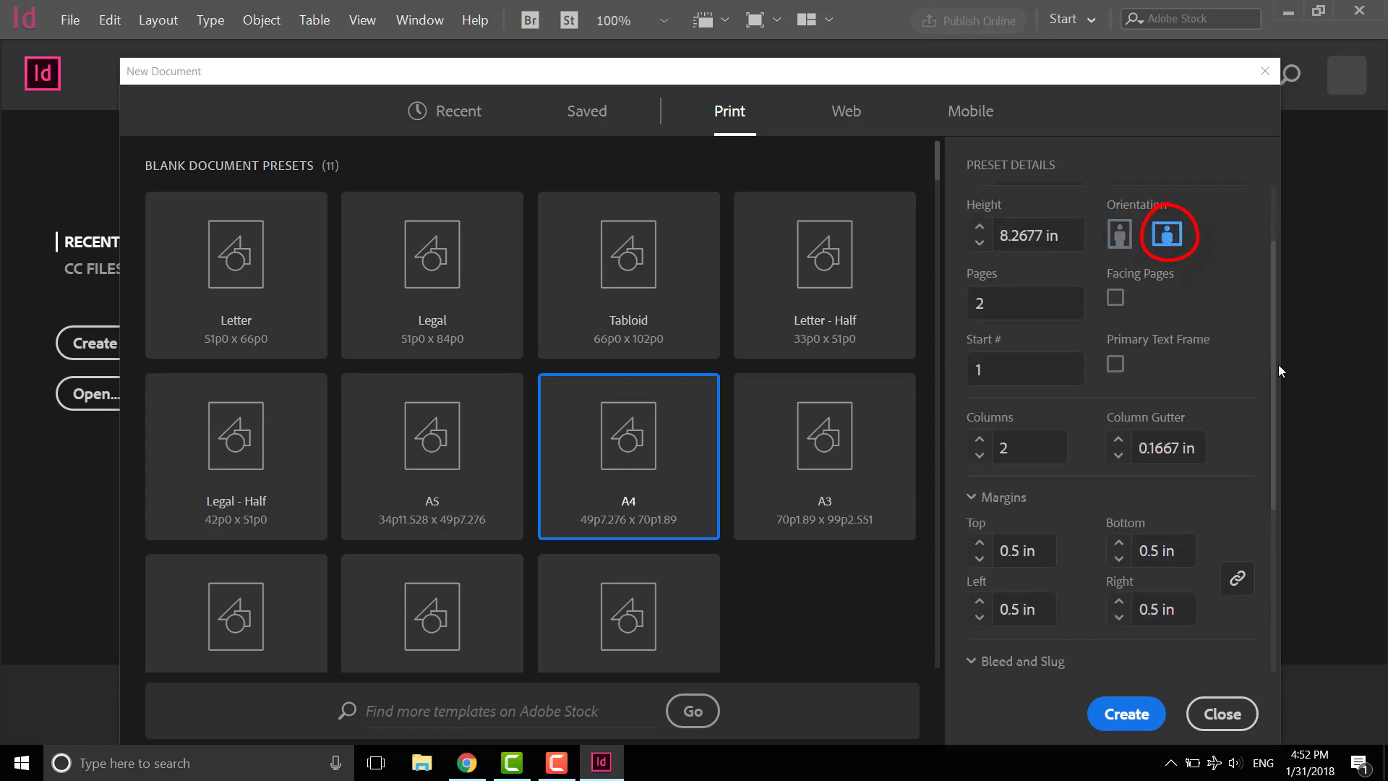
left_click_drag(1278, 371, 1295, 565)
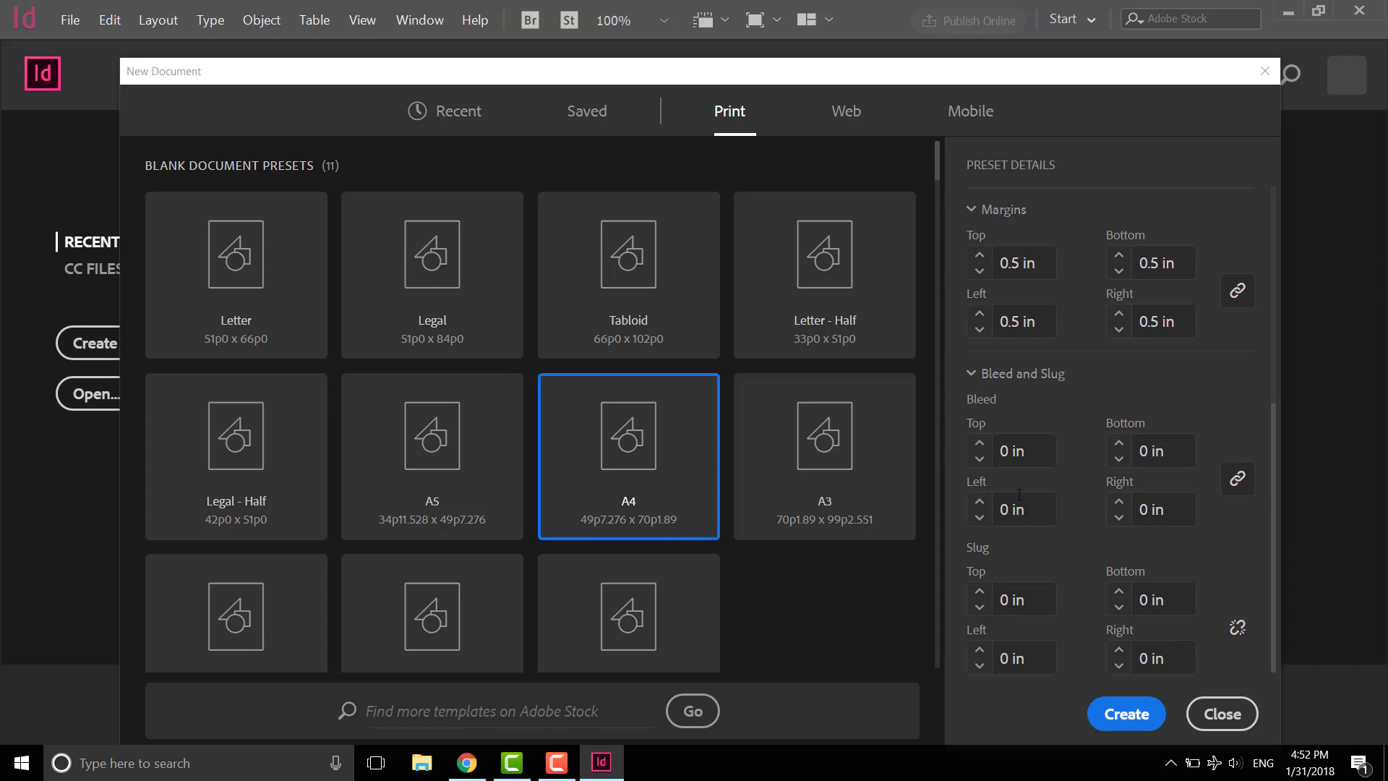
left_click(979, 443)
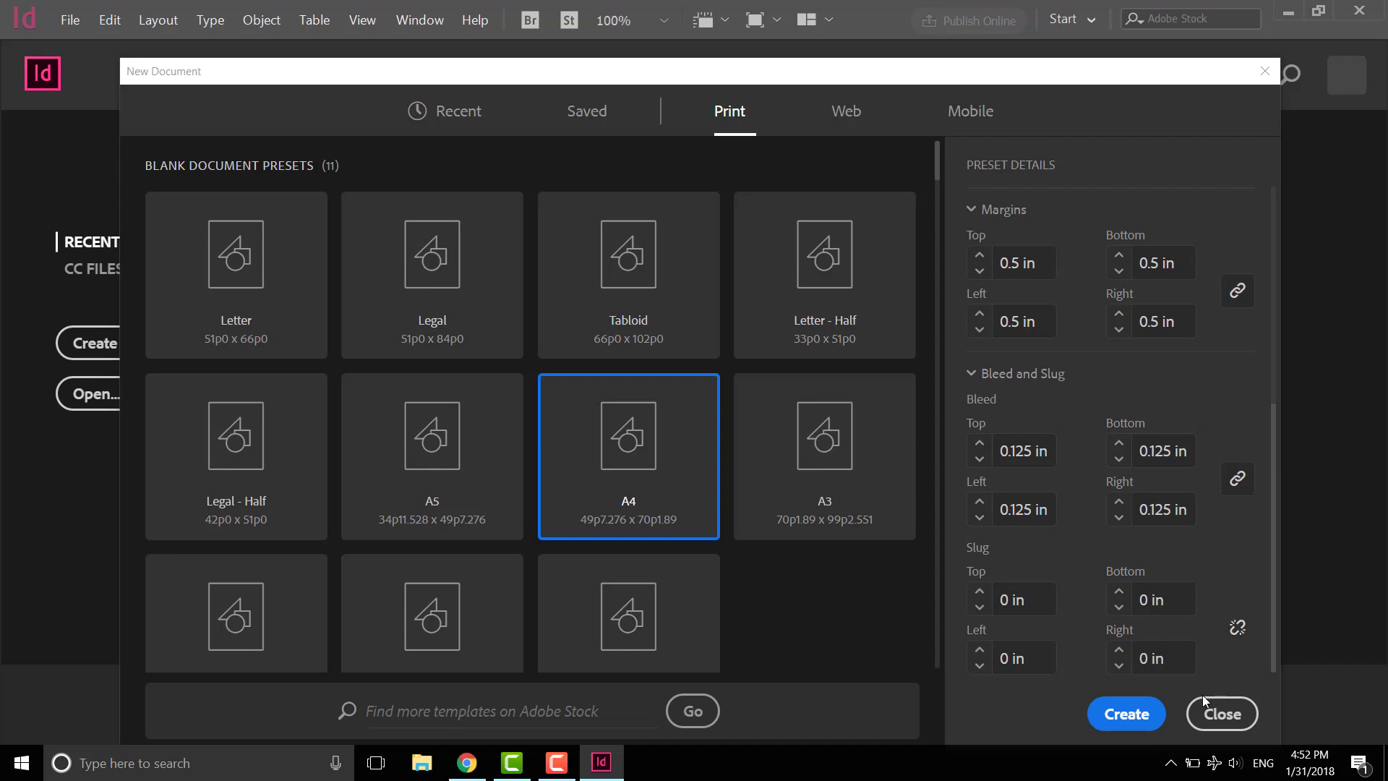
Create the landscape A4 document and check the rulers' measurement units
left_click(1147, 717)
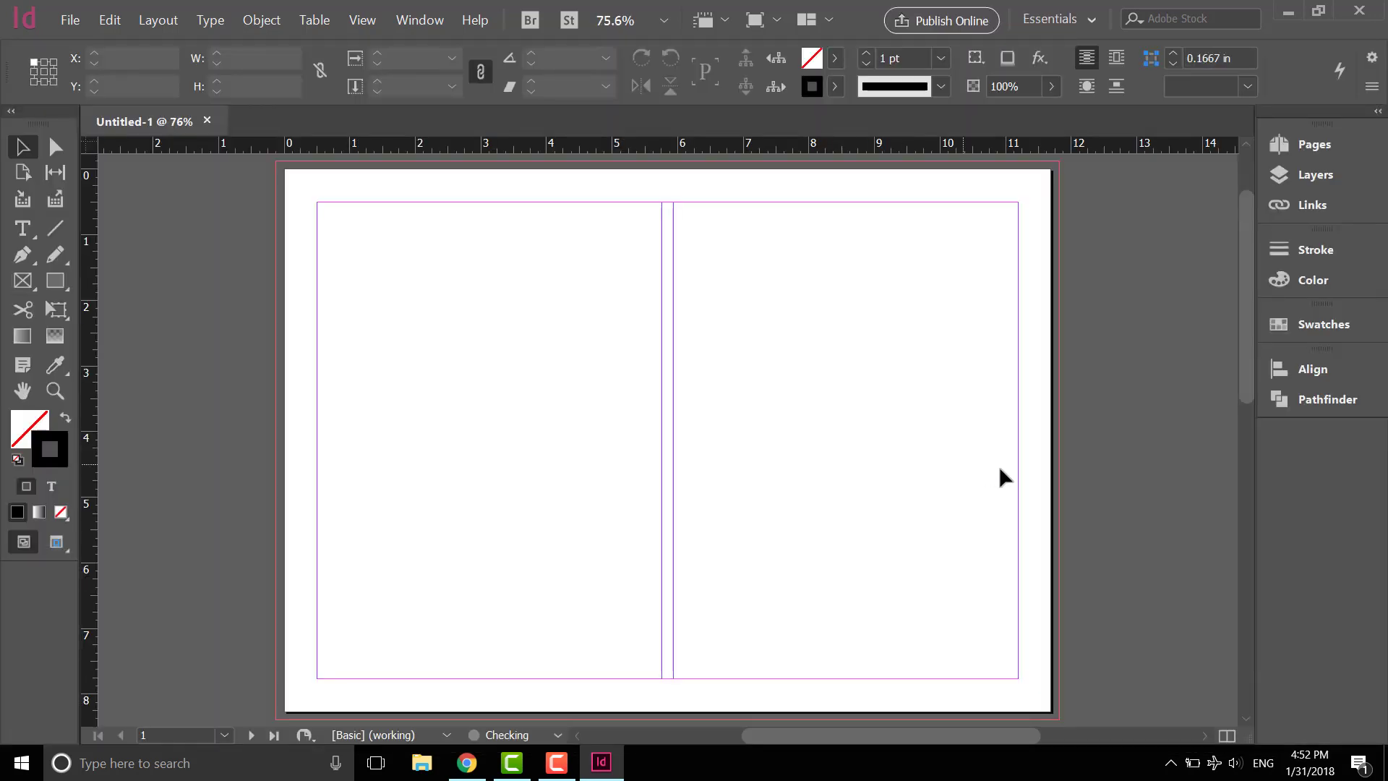
scroll(1005, 478, "down", 2)
scroll(1005, 477, "down", 3)
scroll(1005, 477, "down", 4)
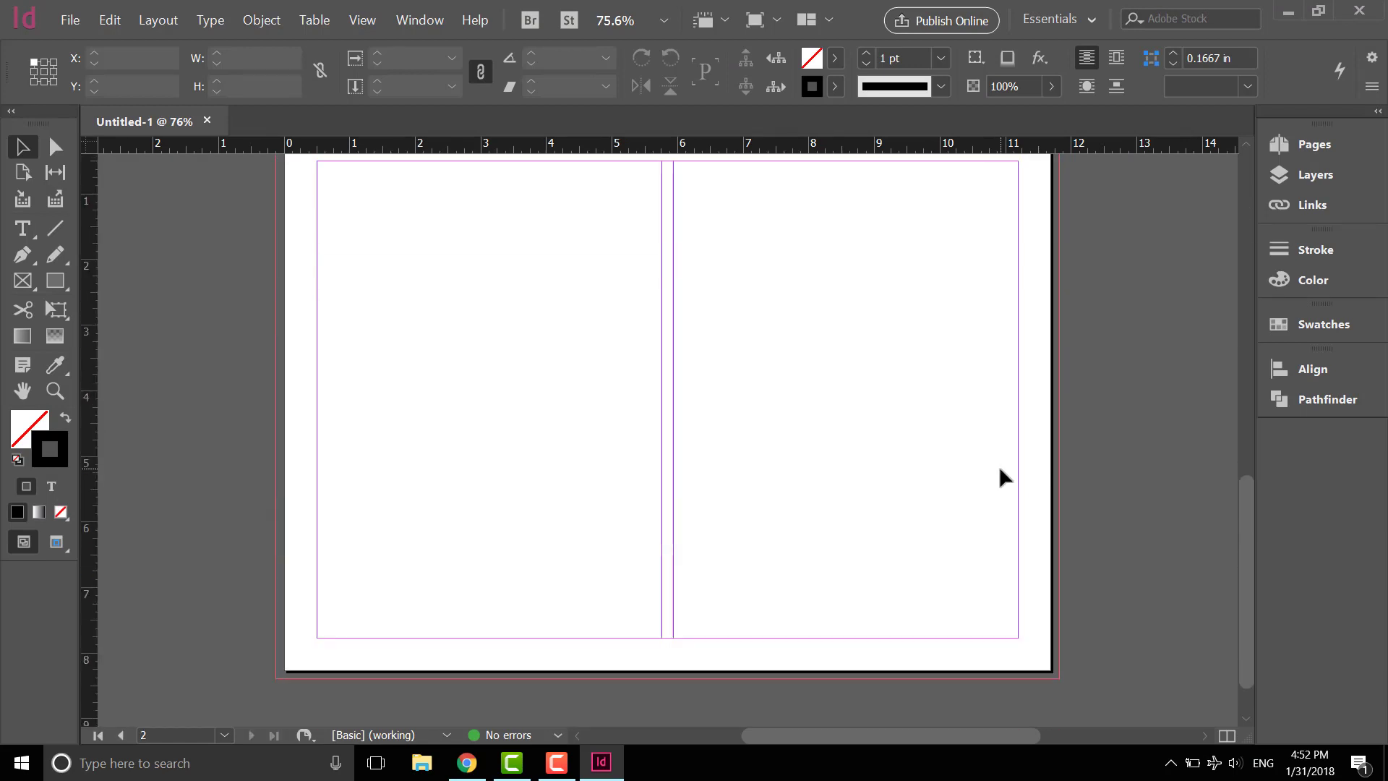
scroll(1004, 477, "up", 4)
scroll(1004, 477, "up", 3)
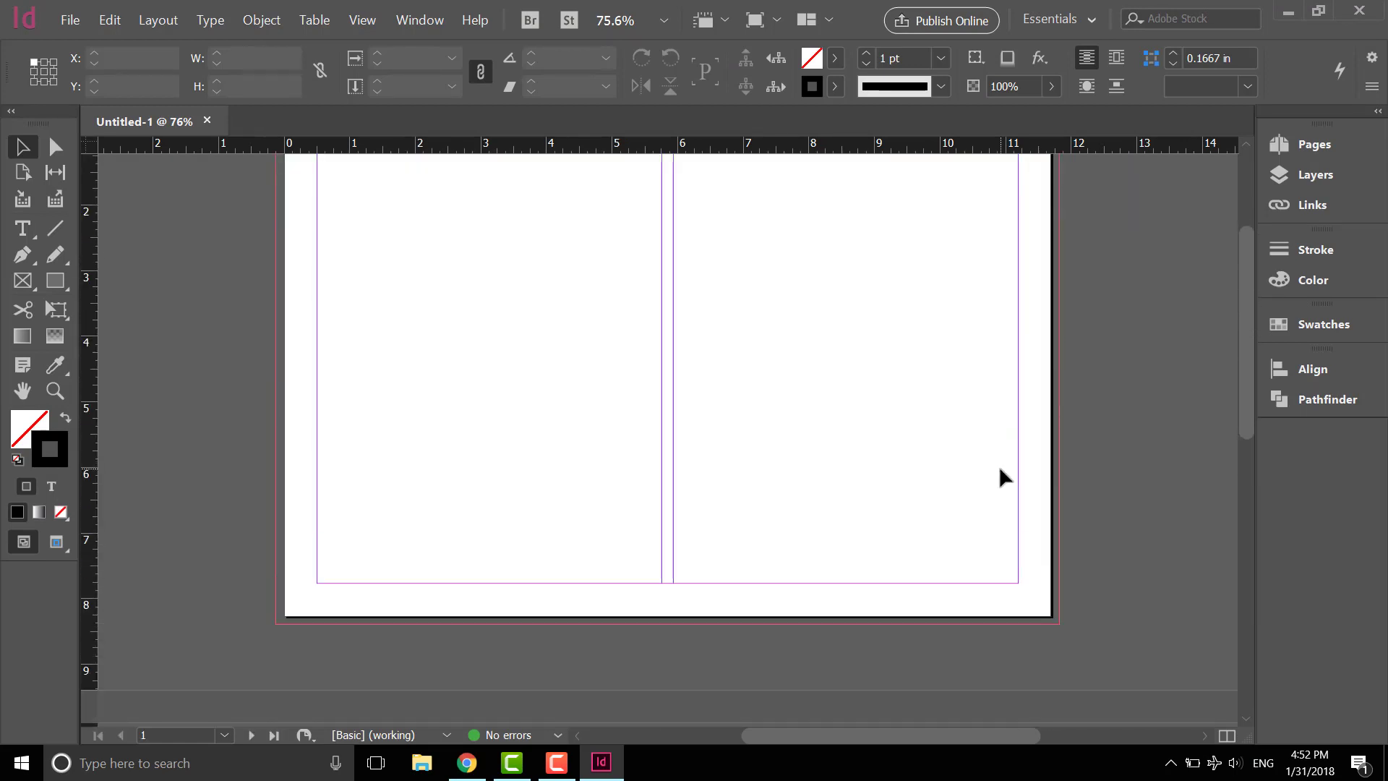
scroll(1005, 477, "up", 3)
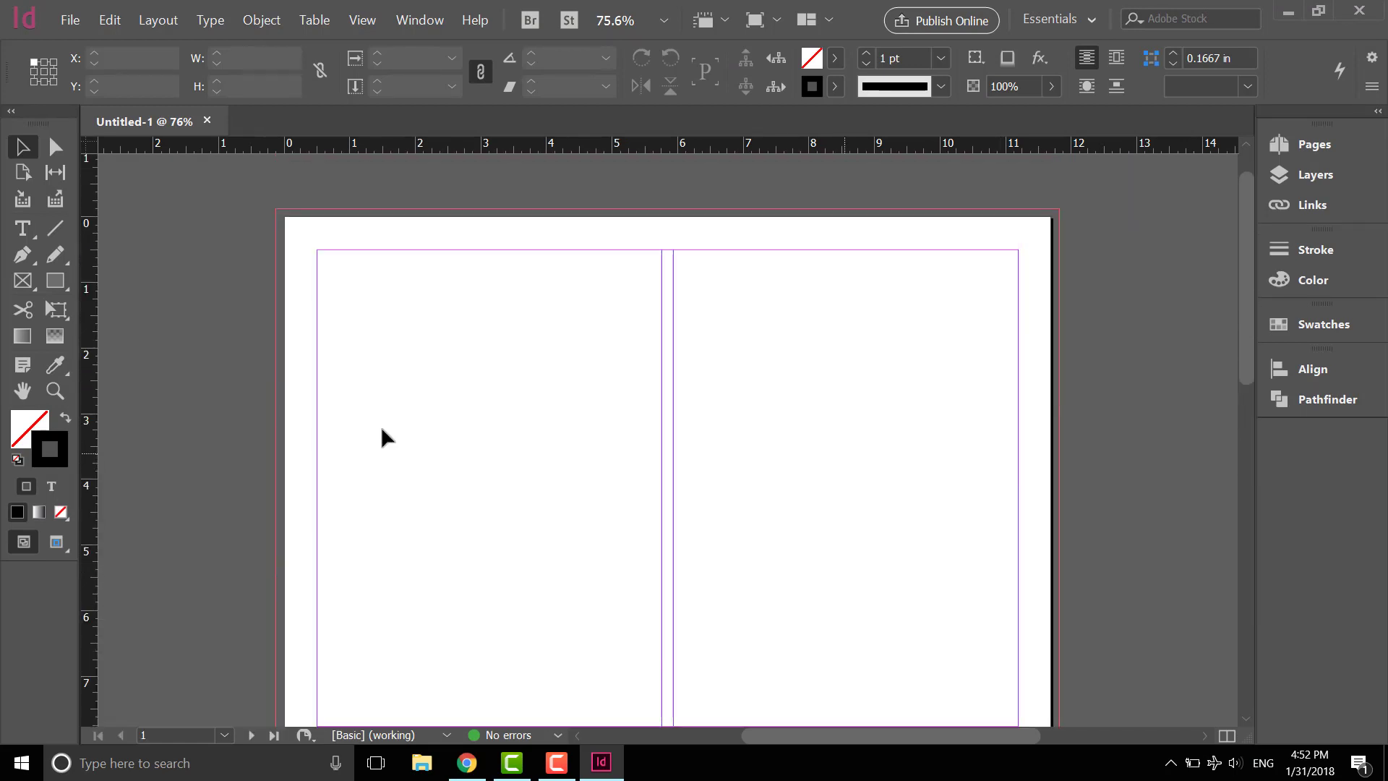
right_click(97, 425)
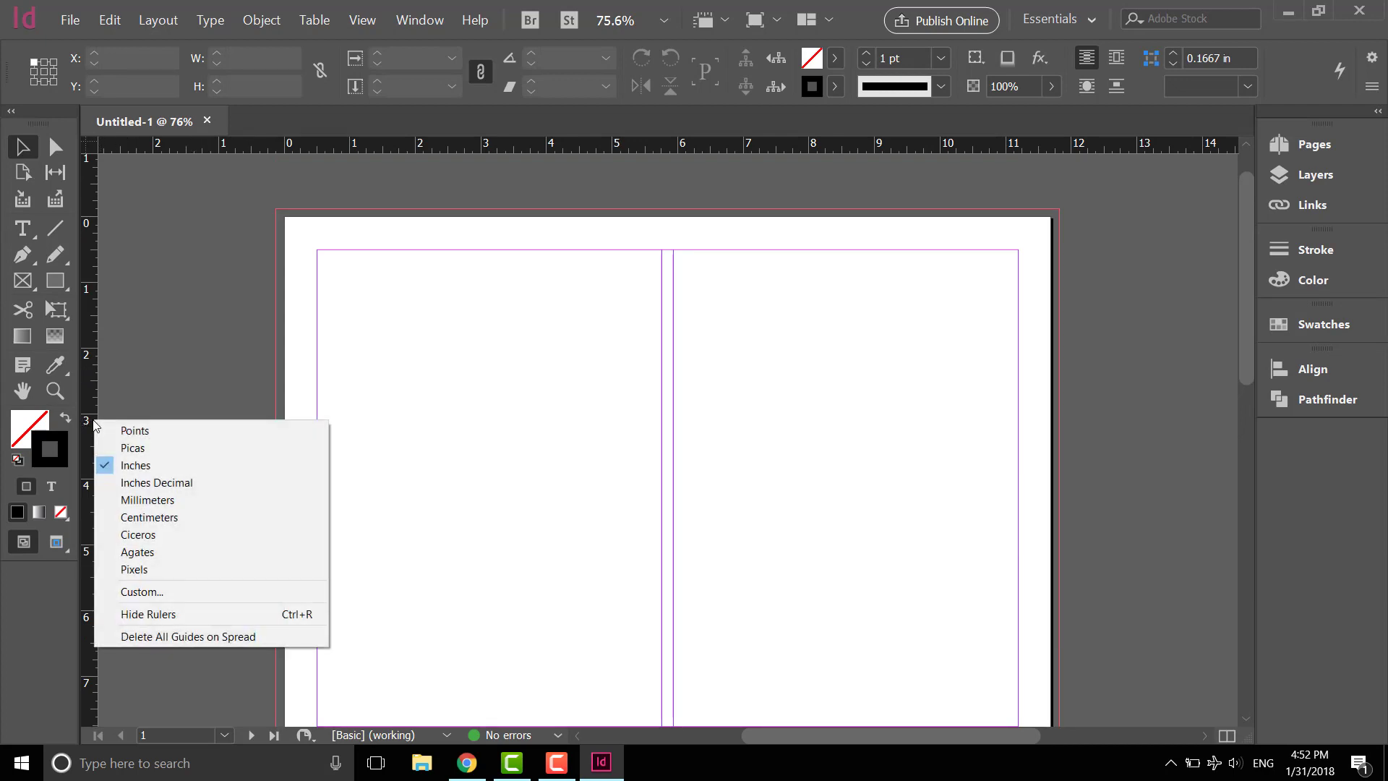
right_click(296, 149)
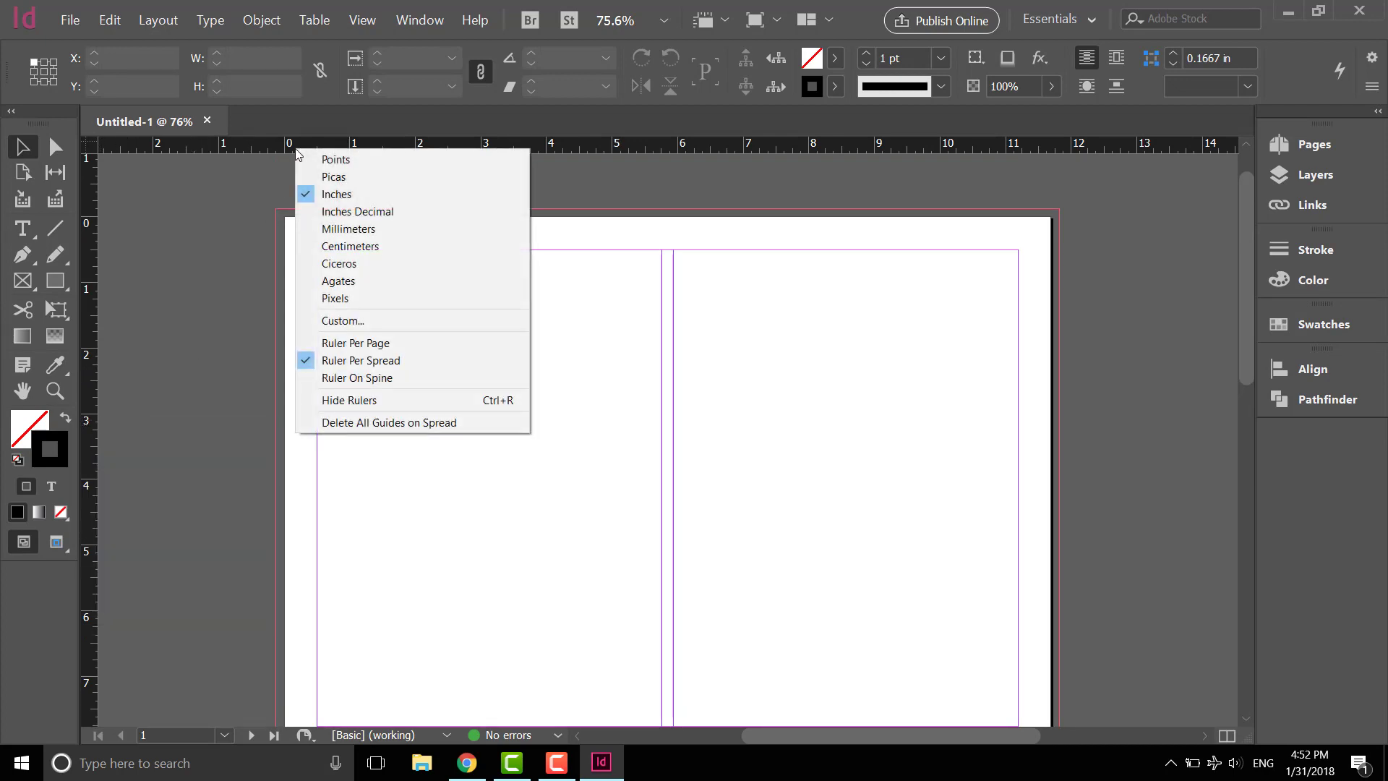
Add a vertical guide at X 5.8465 in, centring it on pages 1 and 2
mouse_move(94, 329)
left_mouse_down()
mouse_move(414, 403)
mouse_move(668, 418)
left_mouse_up()
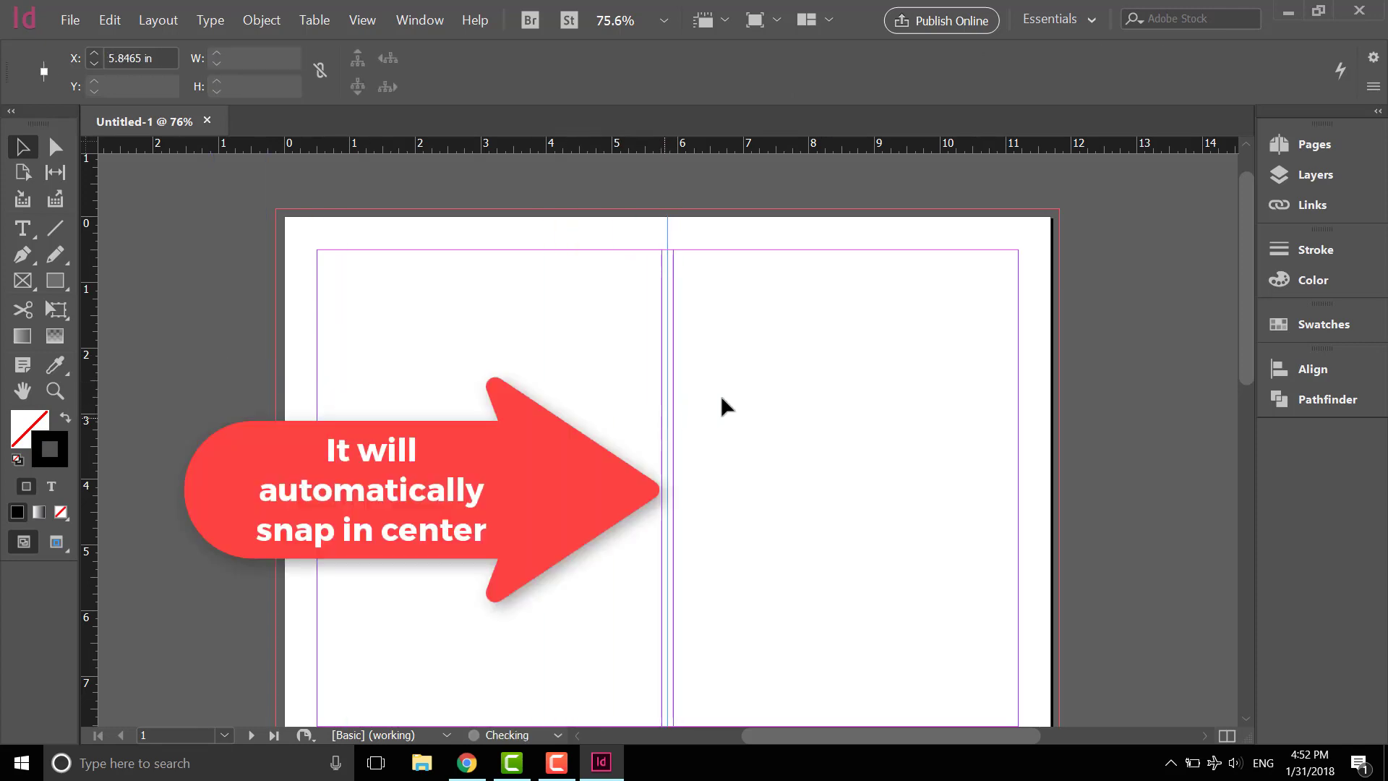
scroll(769, 393, "down", 6)
scroll(768, 393, "down", 7)
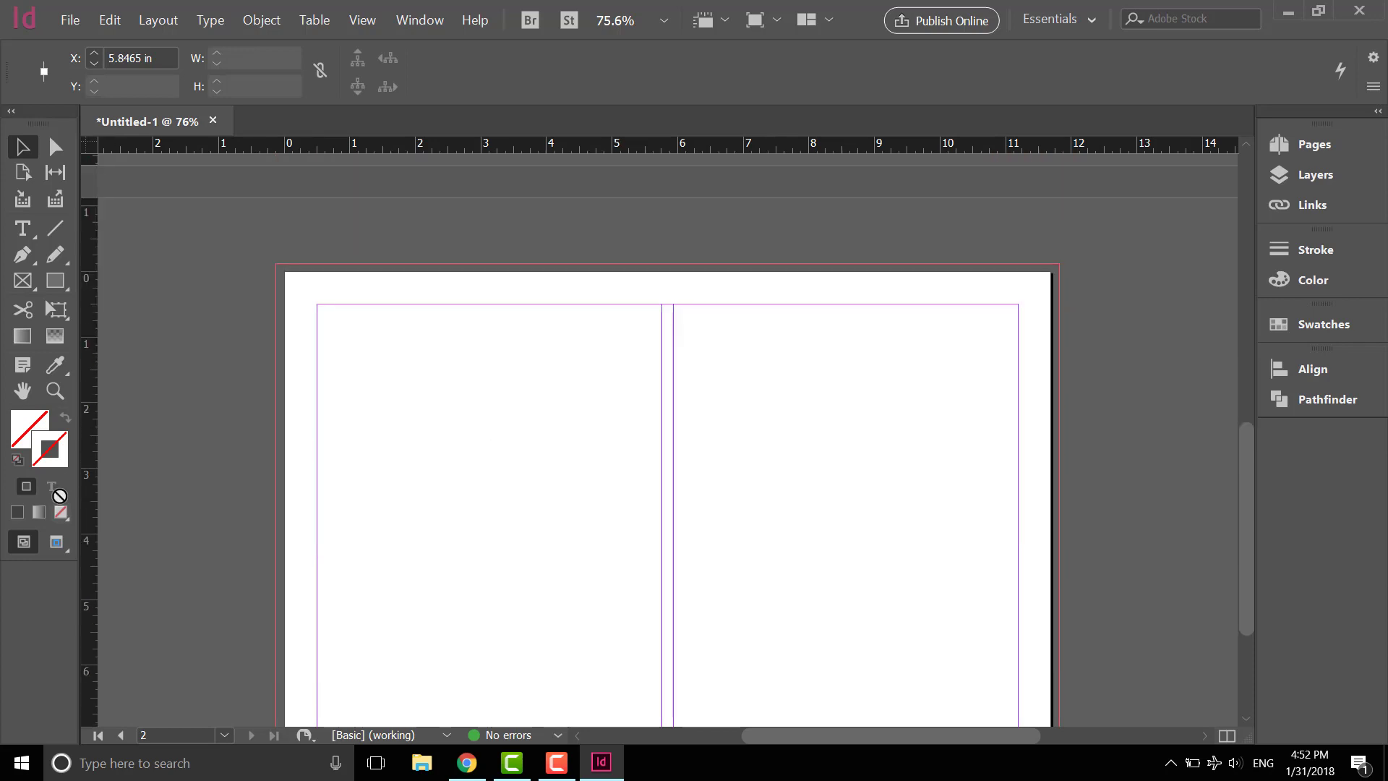
left_click_drag(59, 496, 664, 554)
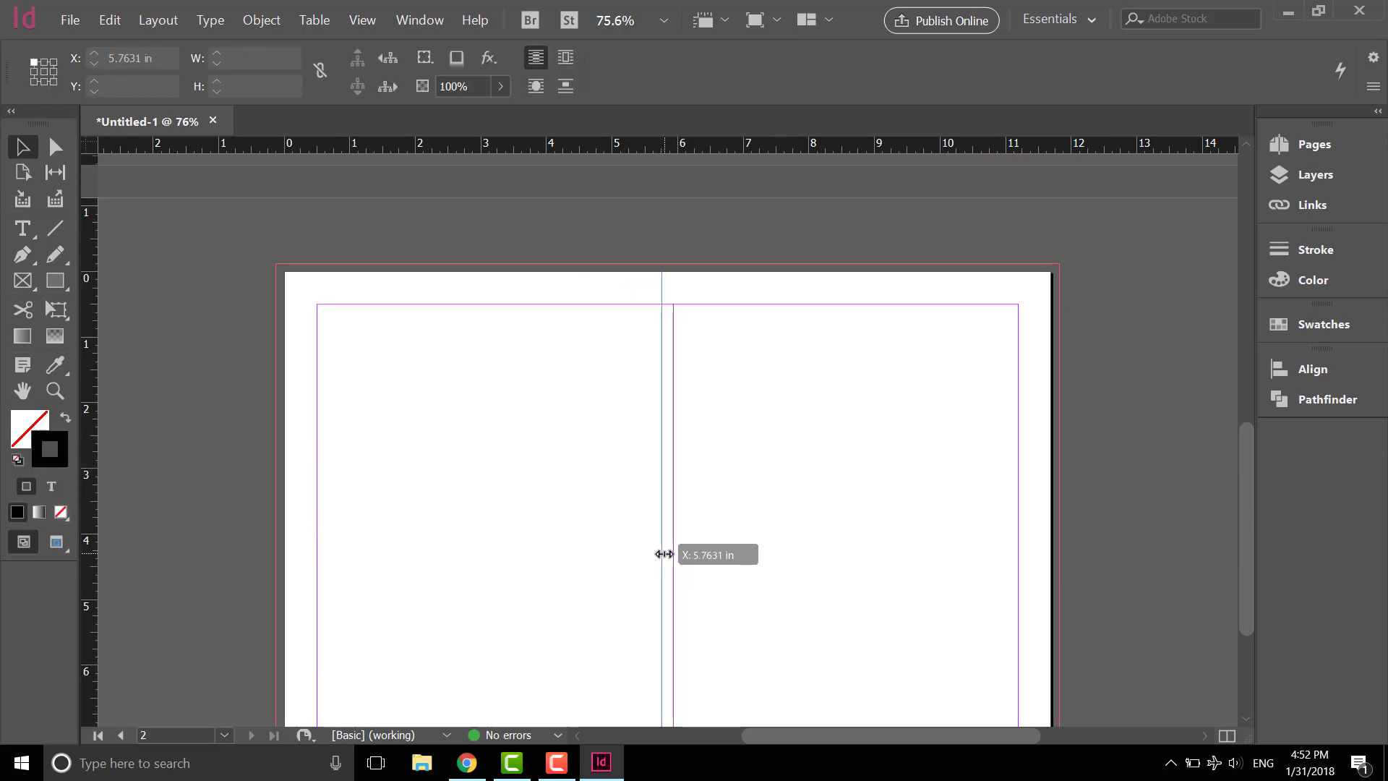
left_click_drag(663, 554, 668, 554)
scroll(747, 523, "up", 7)
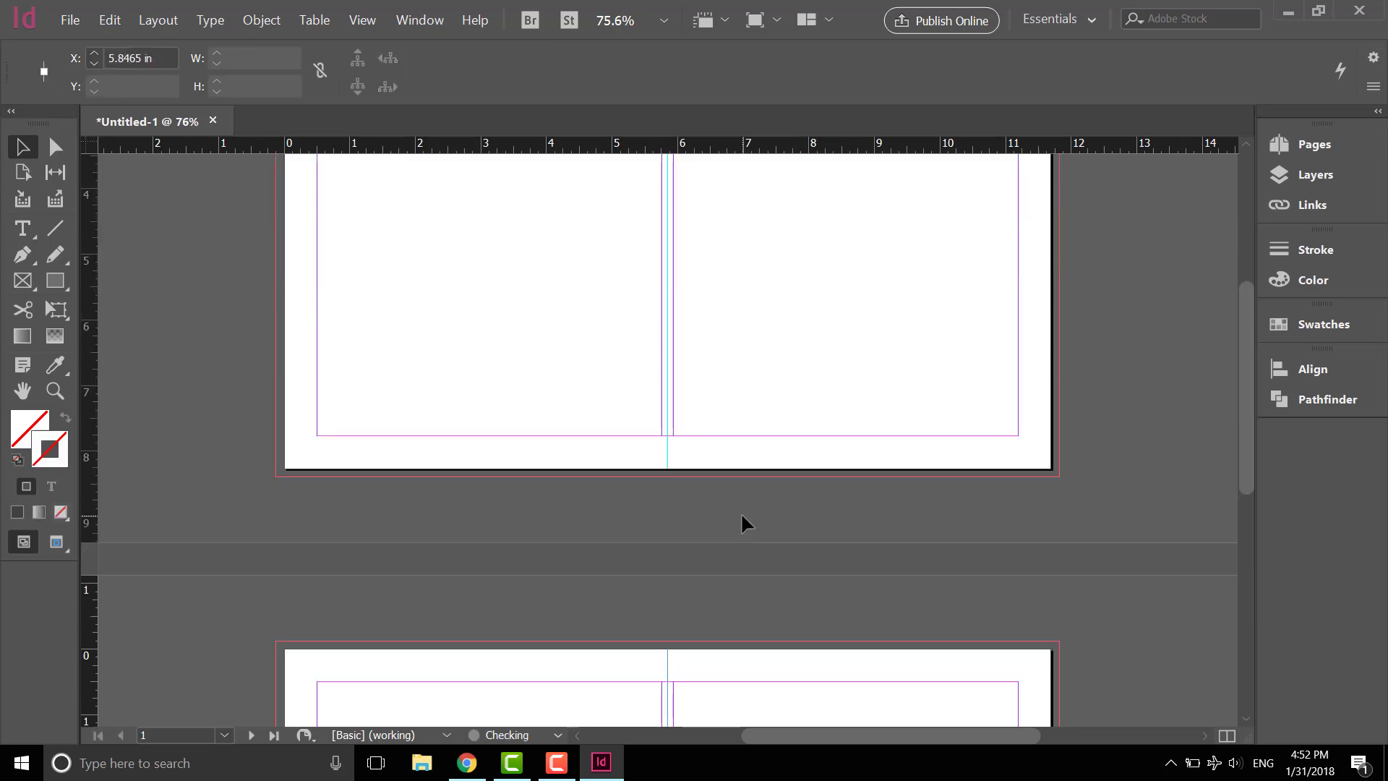
scroll(747, 523, "down", 5)
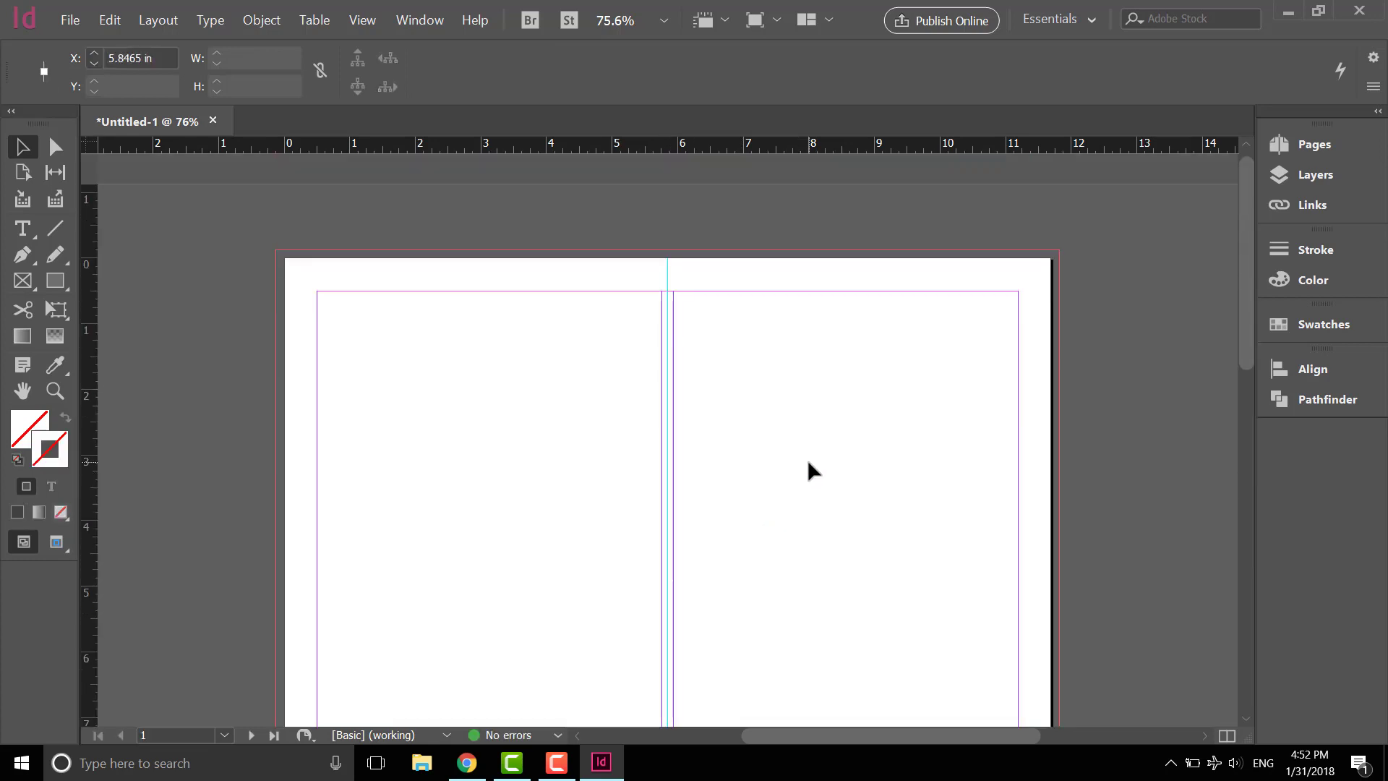
scroll(811, 471, "down", 1)
scroll(811, 471, "down", 1)
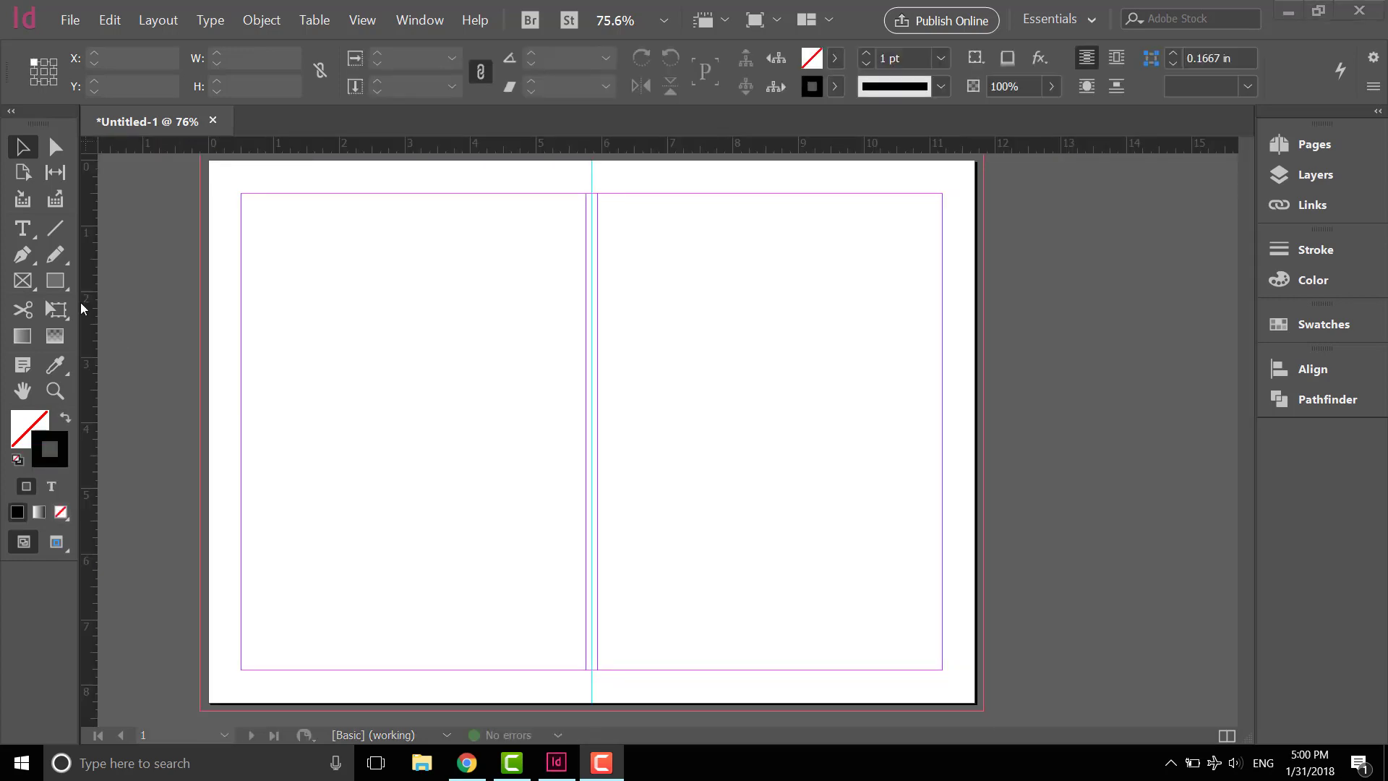
Draw a 3.04 in square near page 1's top-left and rotate it 45° into a diamond
left_click(55, 282)
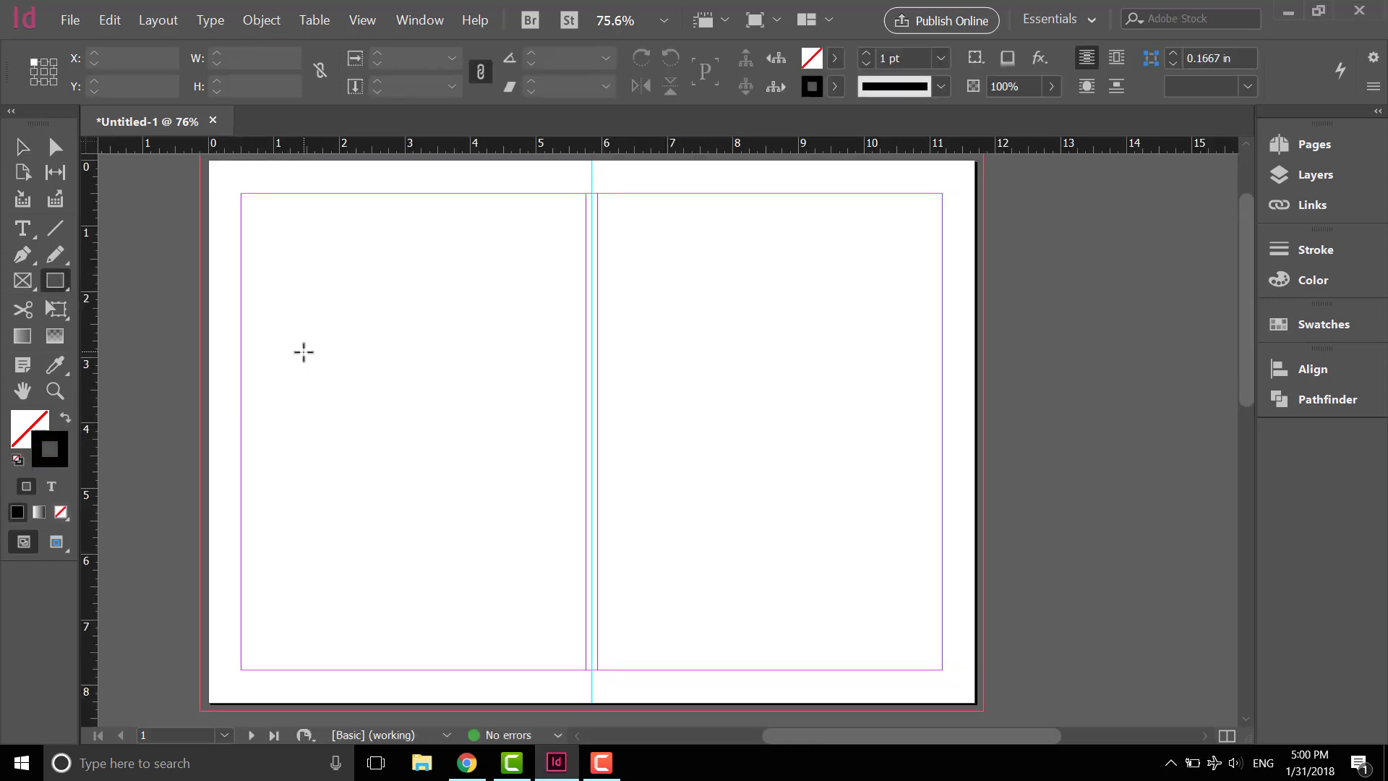
mouse_move(303, 334)
left_mouse_down()
mouse_move(371, 404)
mouse_move(437, 427)
left_mouse_up()
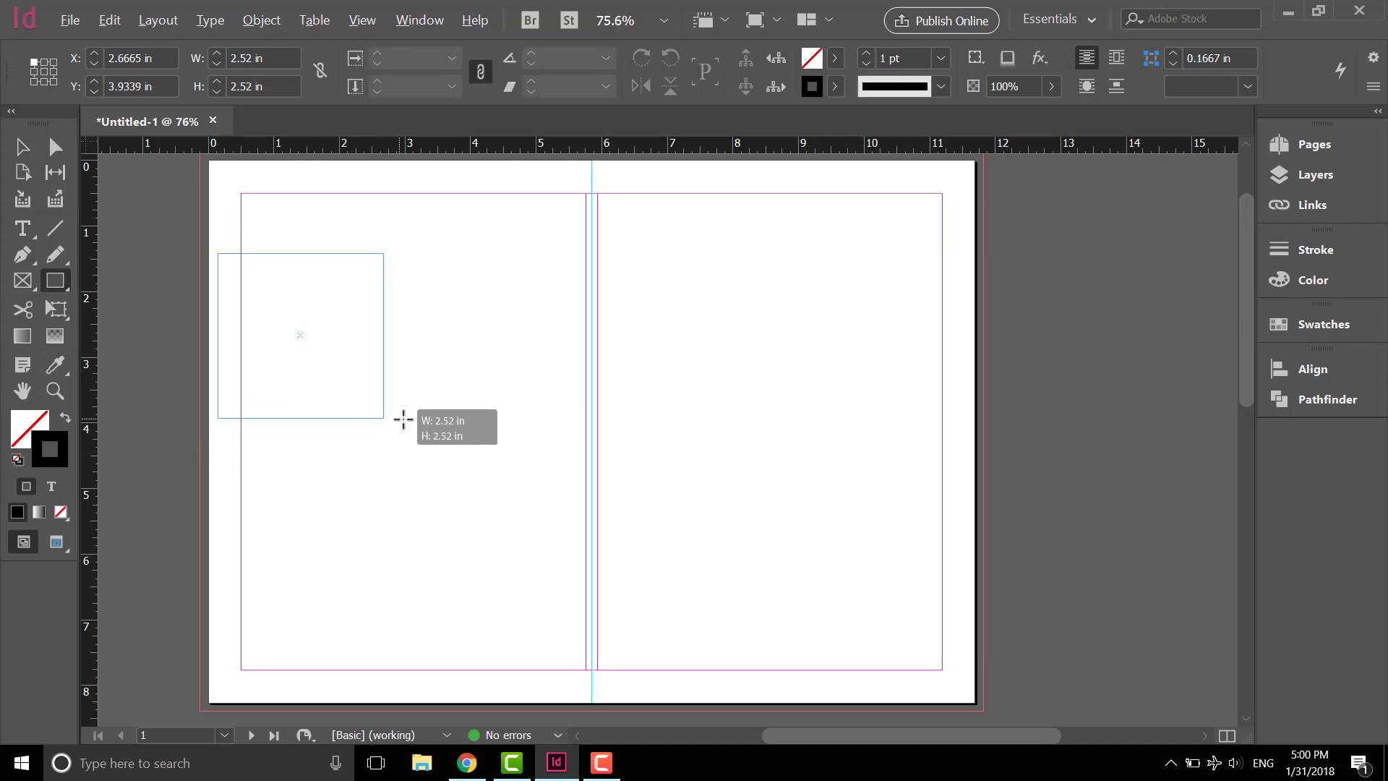
left_click_drag(438, 428, 480, 436)
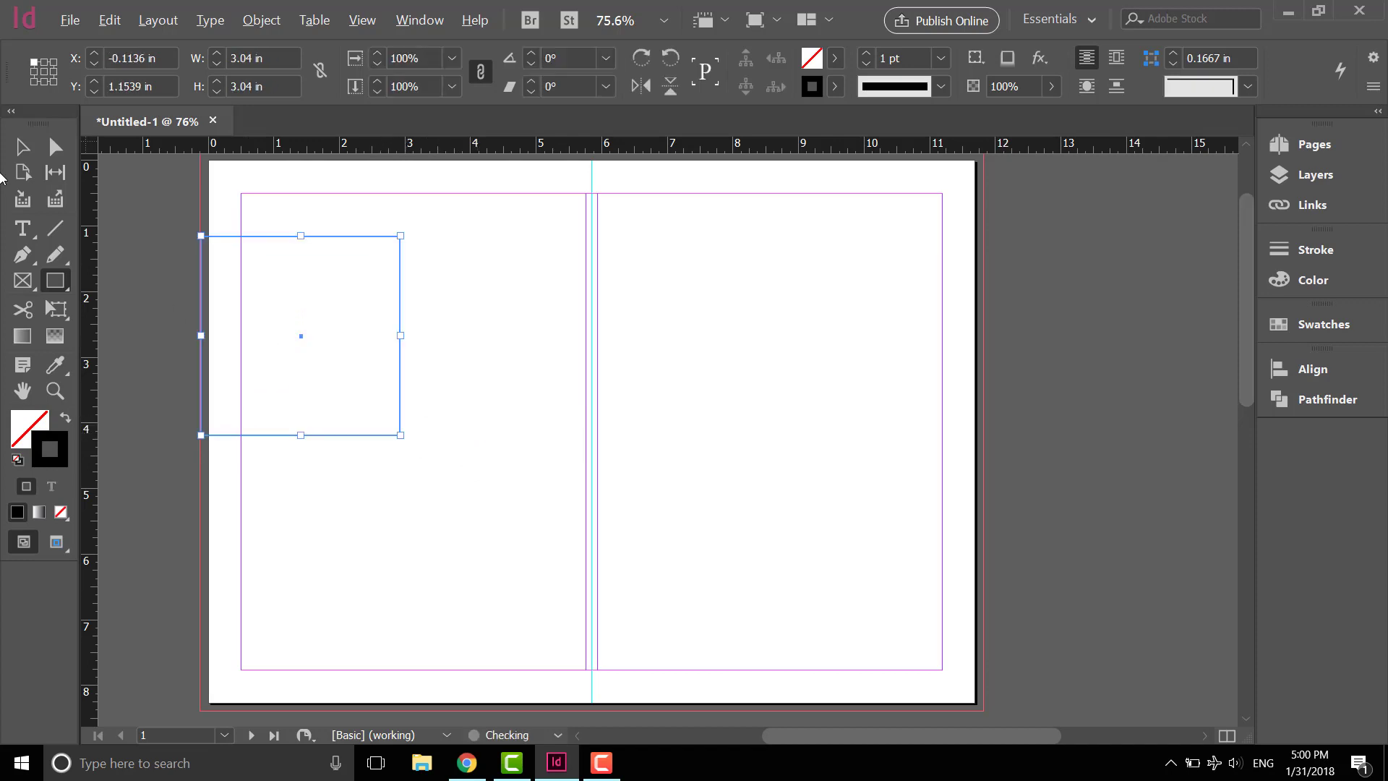
key("v")
left_click_drag(412, 223, 430, 349)
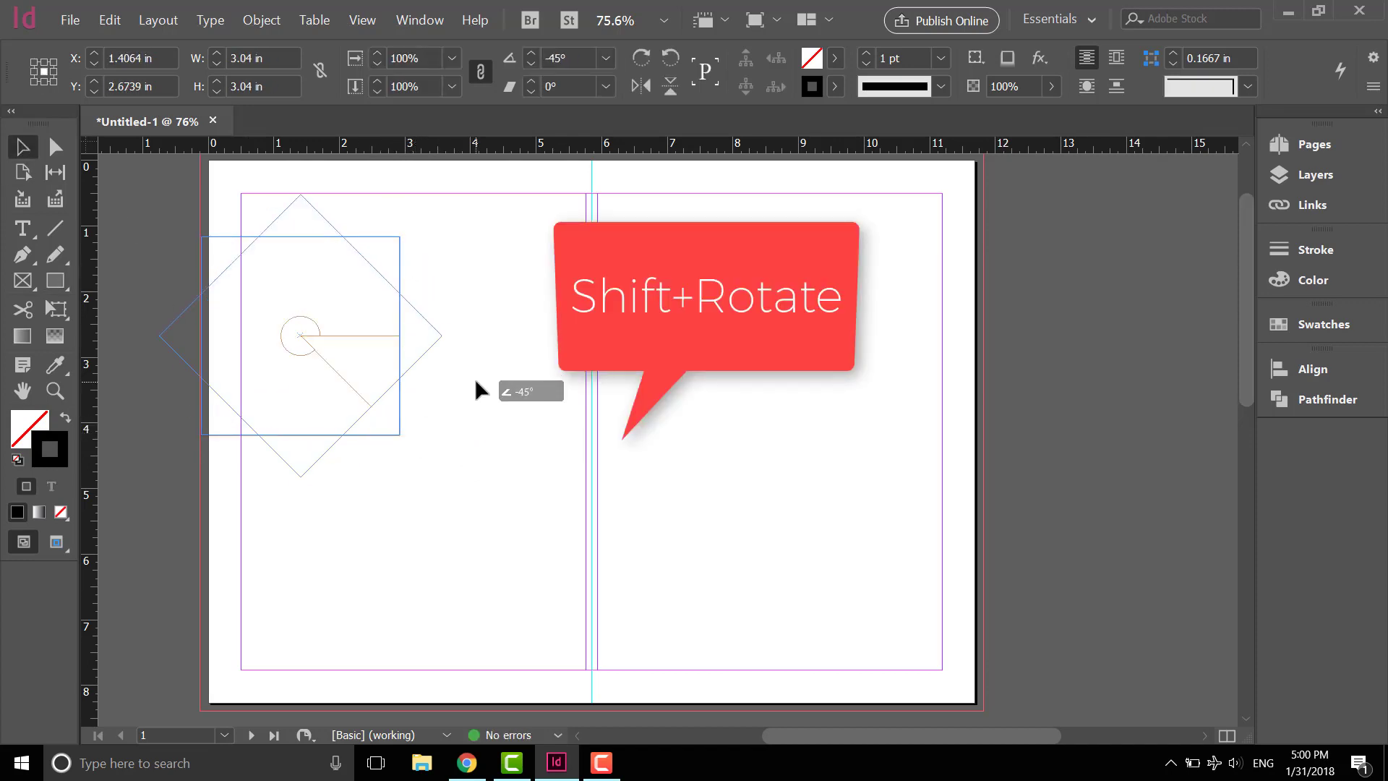
Align the diamond to X/Y -0.125 in and Alt-drag a copy directly below it
left_click_drag(300, 333, 205, 304)
scroll(205, 310, "up", 3)
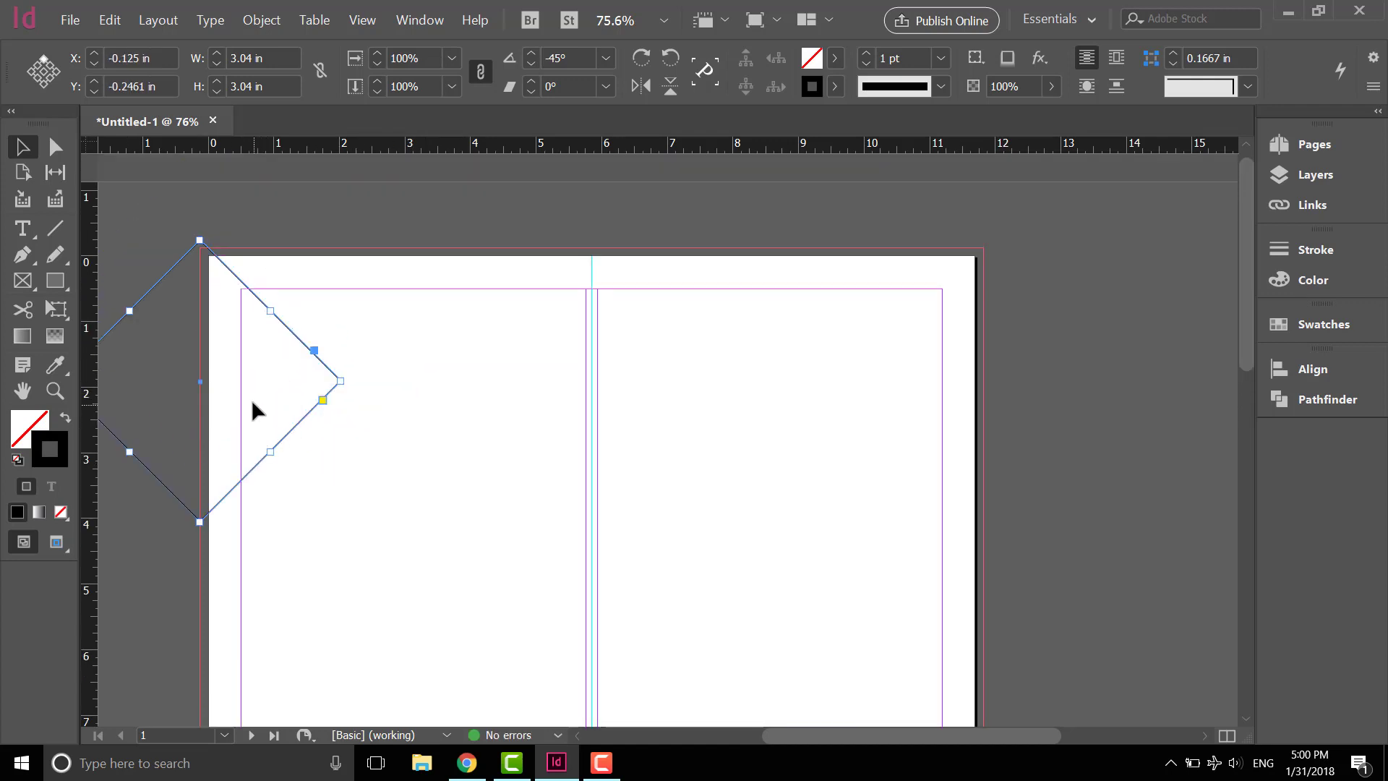
left_click_drag(200, 387, 201, 395)
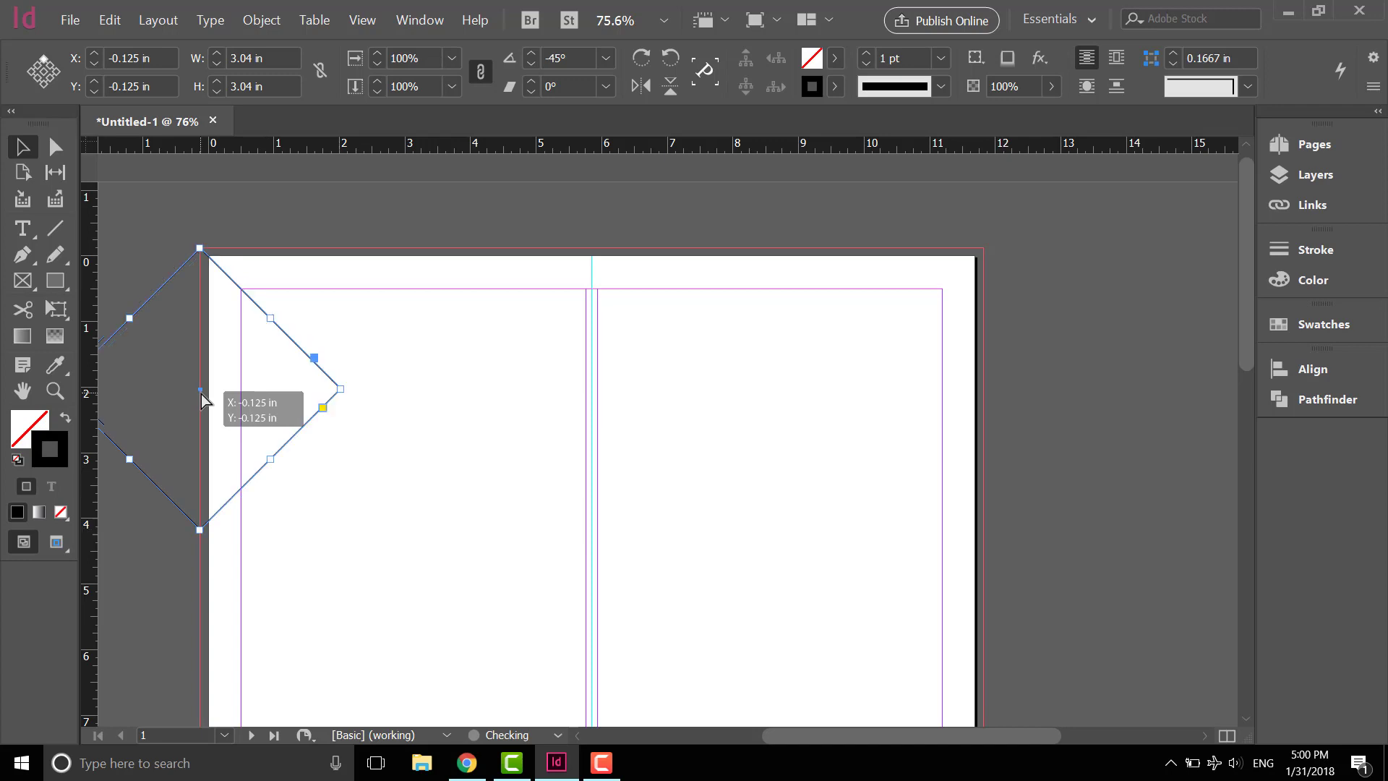
scroll(423, 393, "down", 3)
left_click_drag(204, 300, 219, 586)
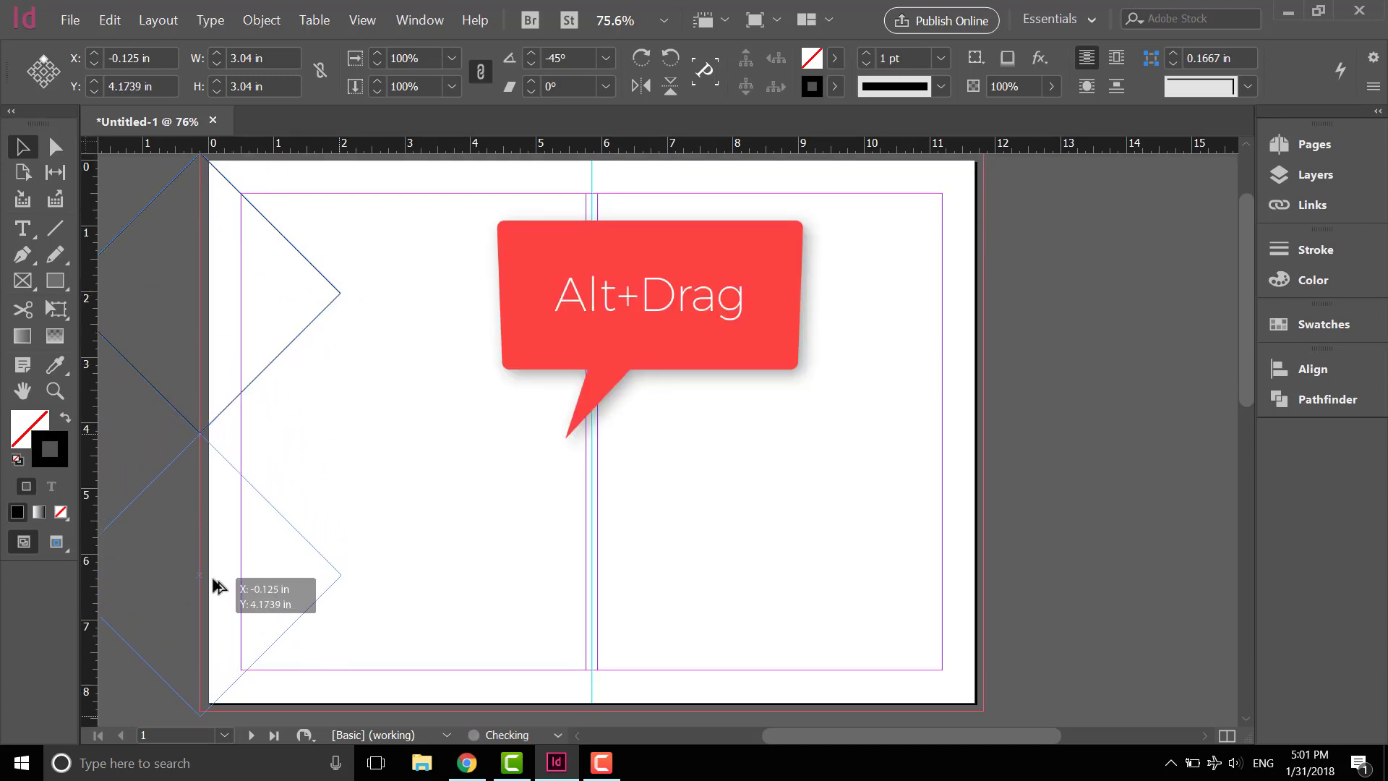
Snap a third diamond near X/Y 2.02 in so its corners meet the others, then select all three
left_click(398, 445)
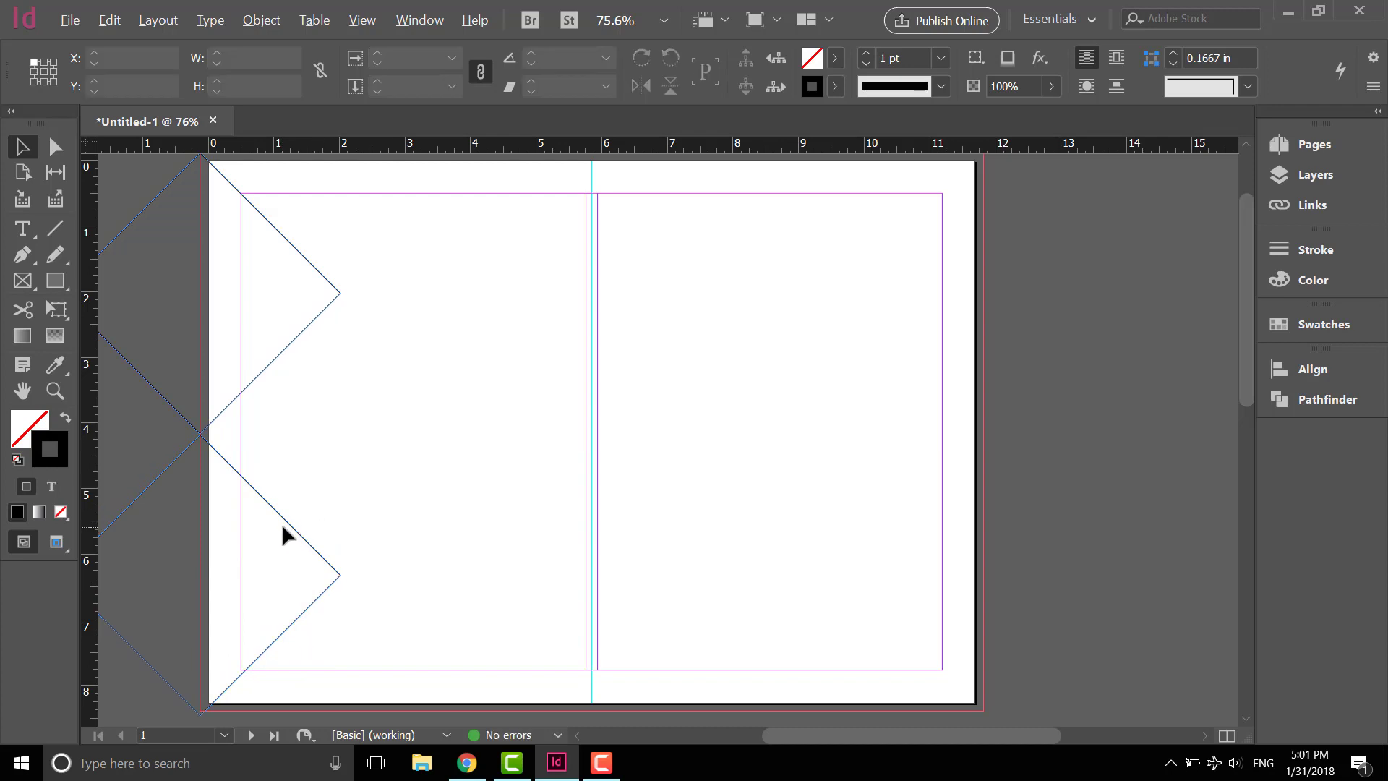
mouse_move(284, 535)
left_mouse_down()
mouse_move(436, 388)
mouse_move(433, 403)
left_mouse_up()
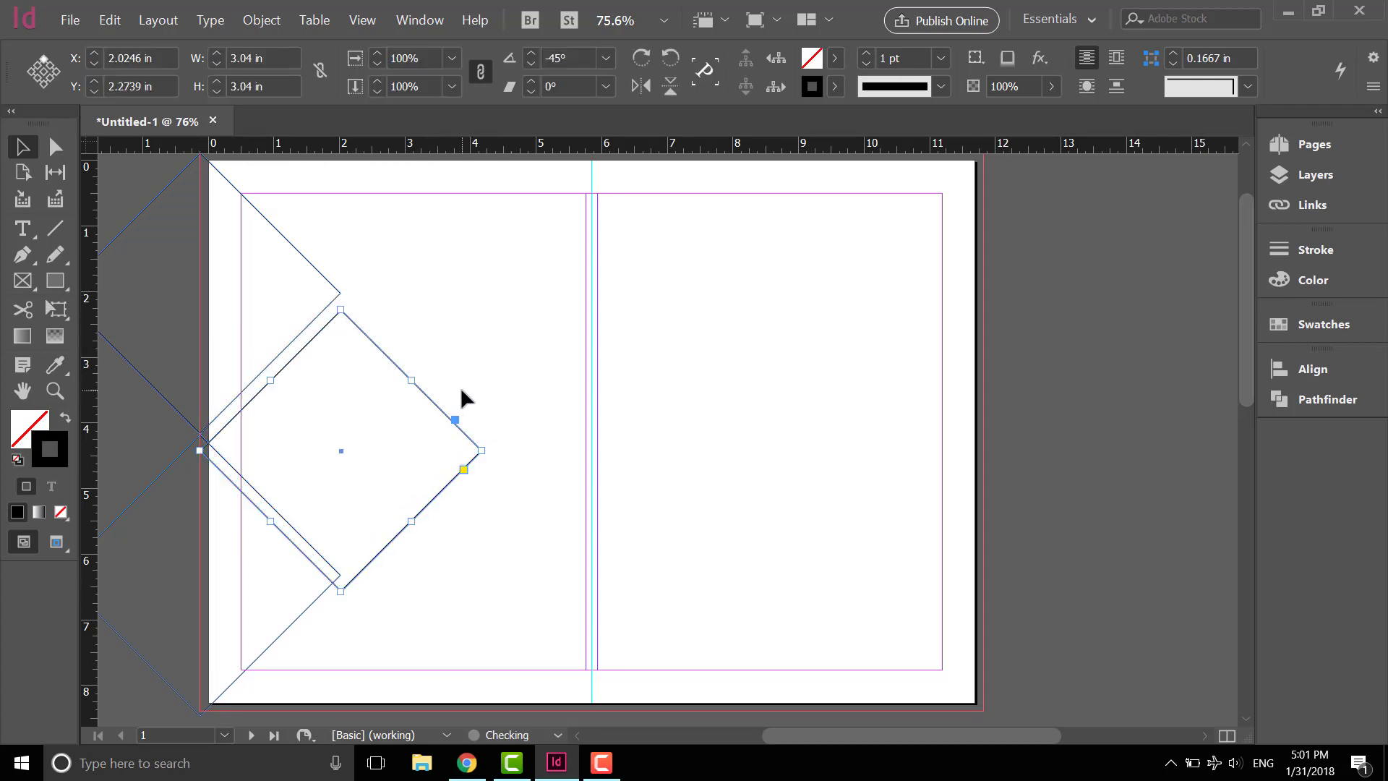
left_click(347, 456)
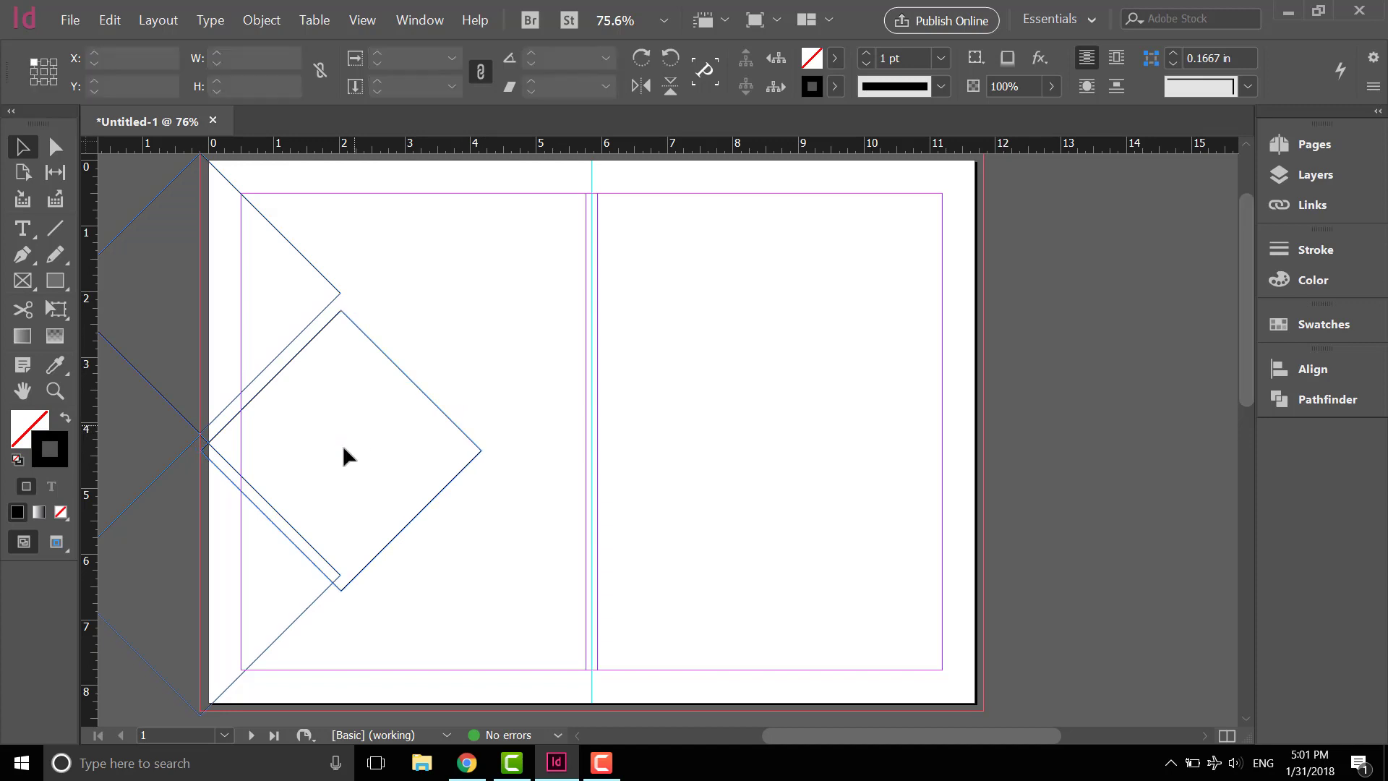
mouse_move(452, 377)
left_mouse_down()
mouse_move(427, 434)
mouse_move(345, 443)
left_mouse_up()
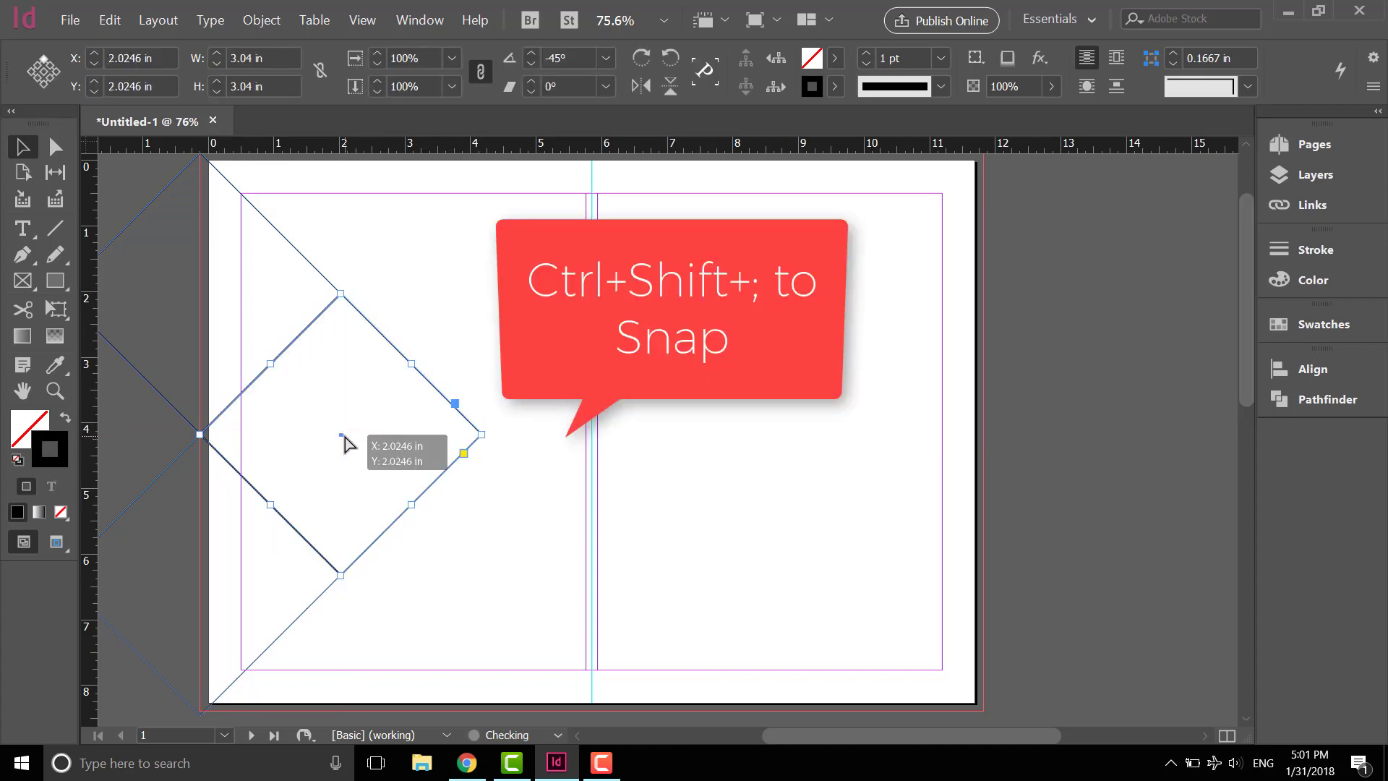
left_click(450, 362)
left_click_drag(361, 447, 343, 443)
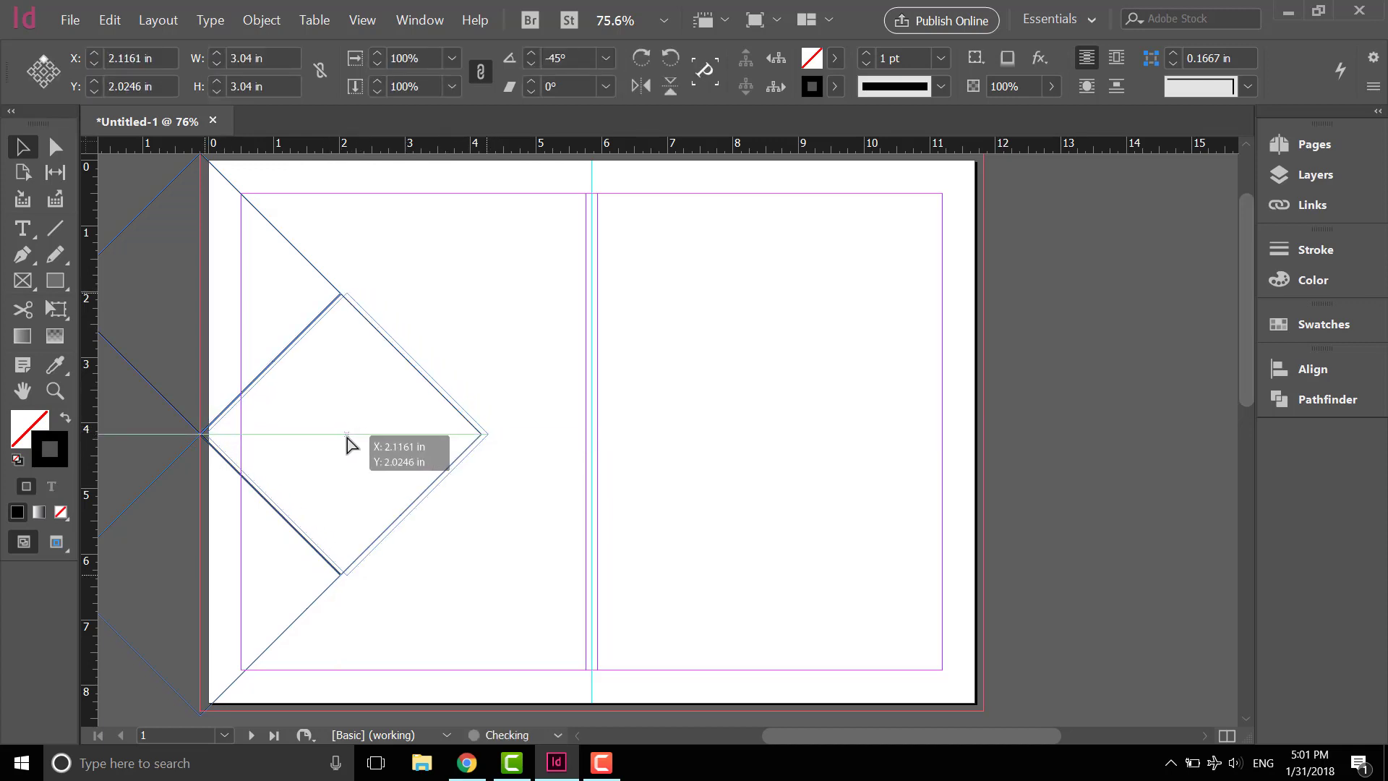
left_click(495, 267)
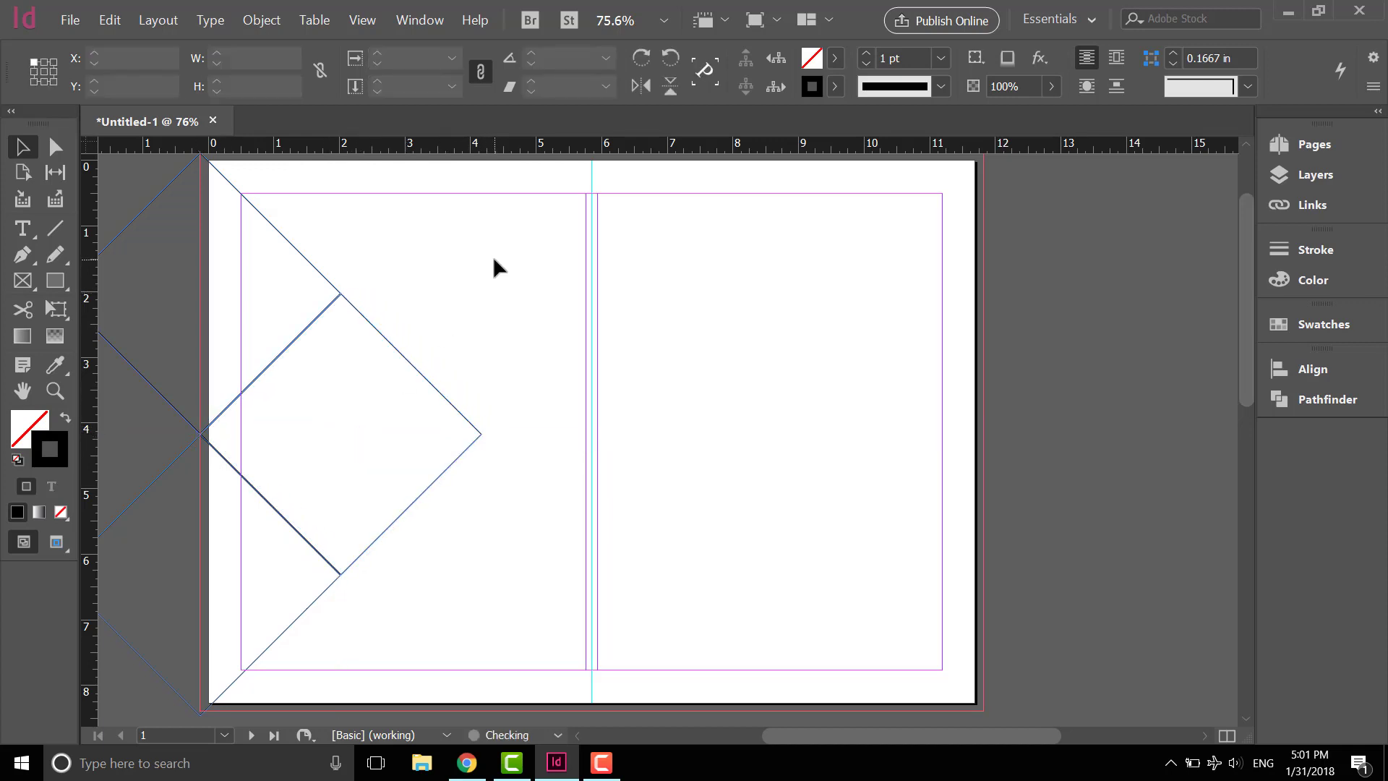
left_click_drag(440, 225, 230, 522)
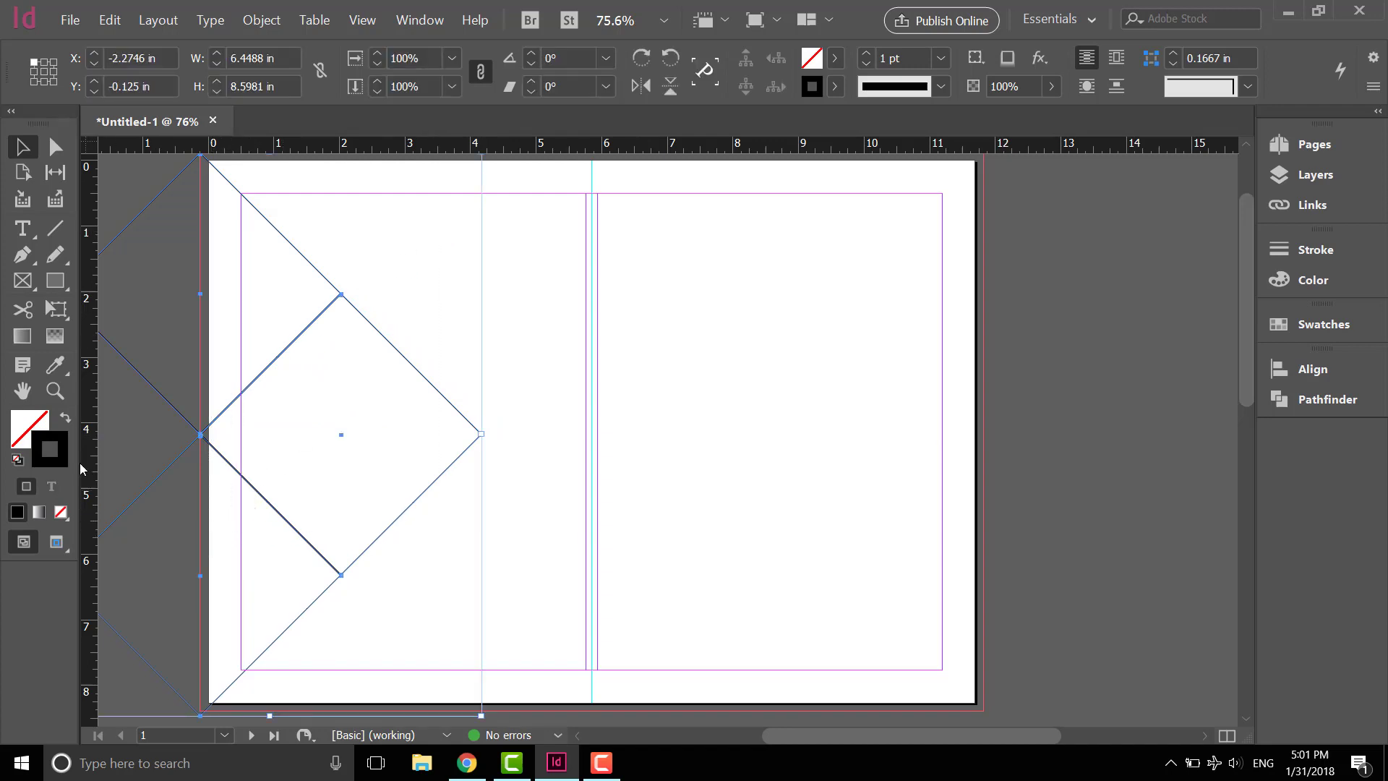
Swap fill and stroke to make the diamonds black, then move one up to fill the top edge
left_click(65, 417)
left_click(587, 267)
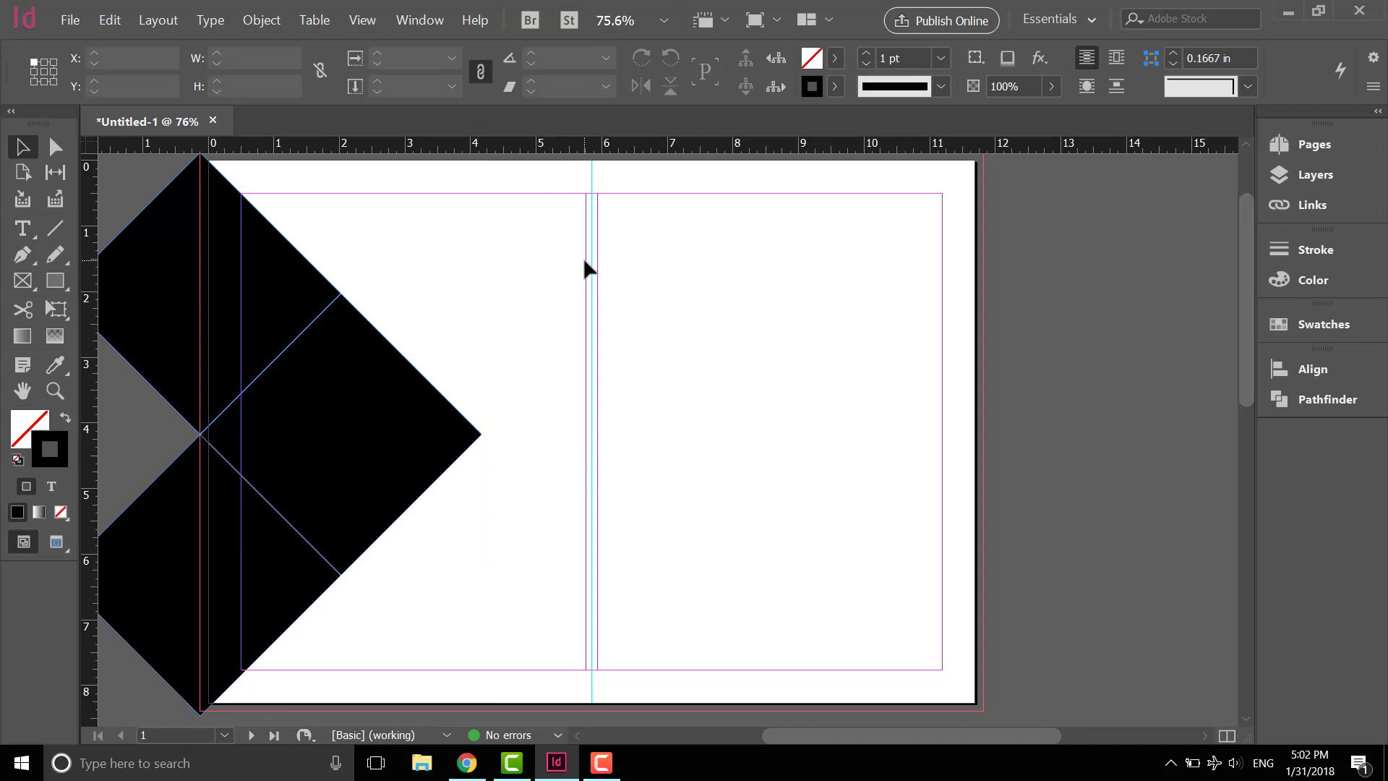
left_click_drag(372, 441, 397, 180)
left_click(604, 271)
left_click(272, 316)
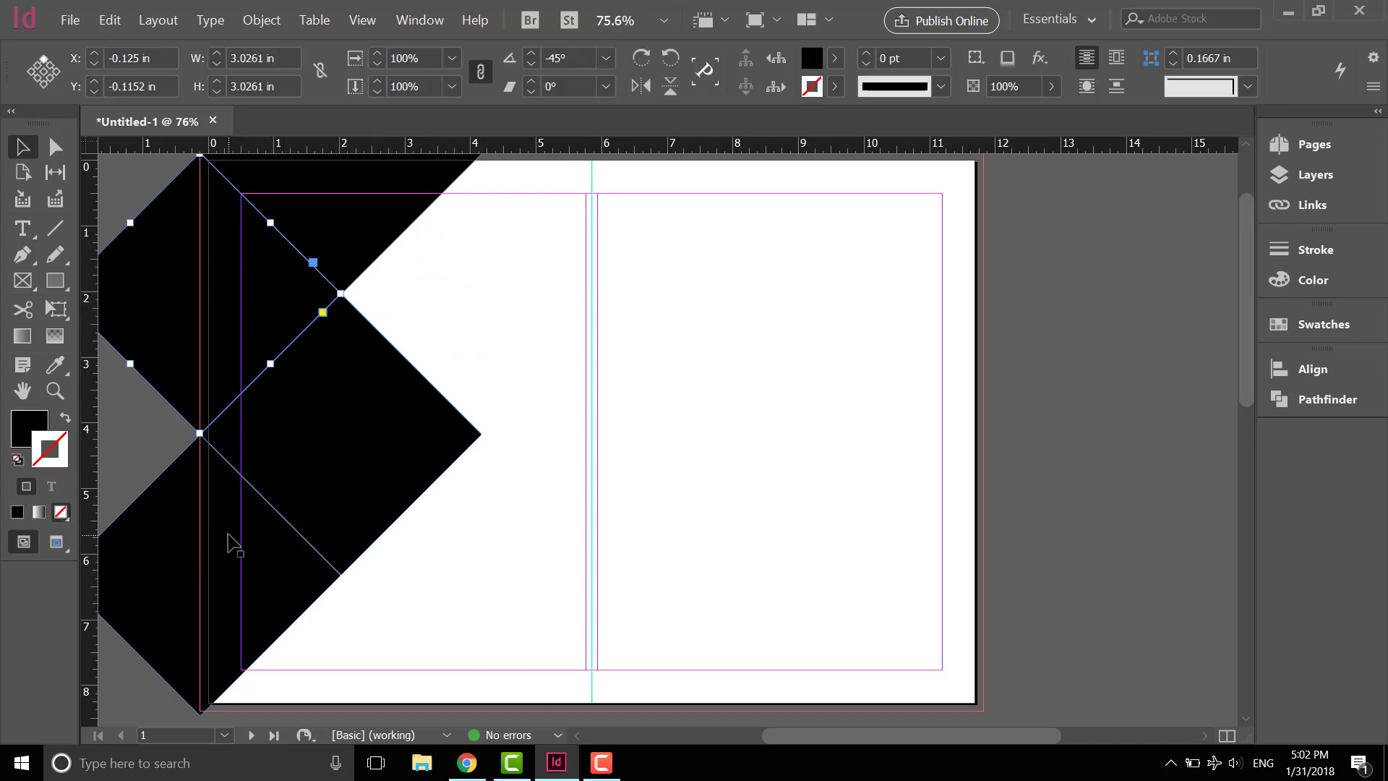
Fill the left-edge diamonds with dark grey 5e5e5e using the Color Picker
left_click(835, 58)
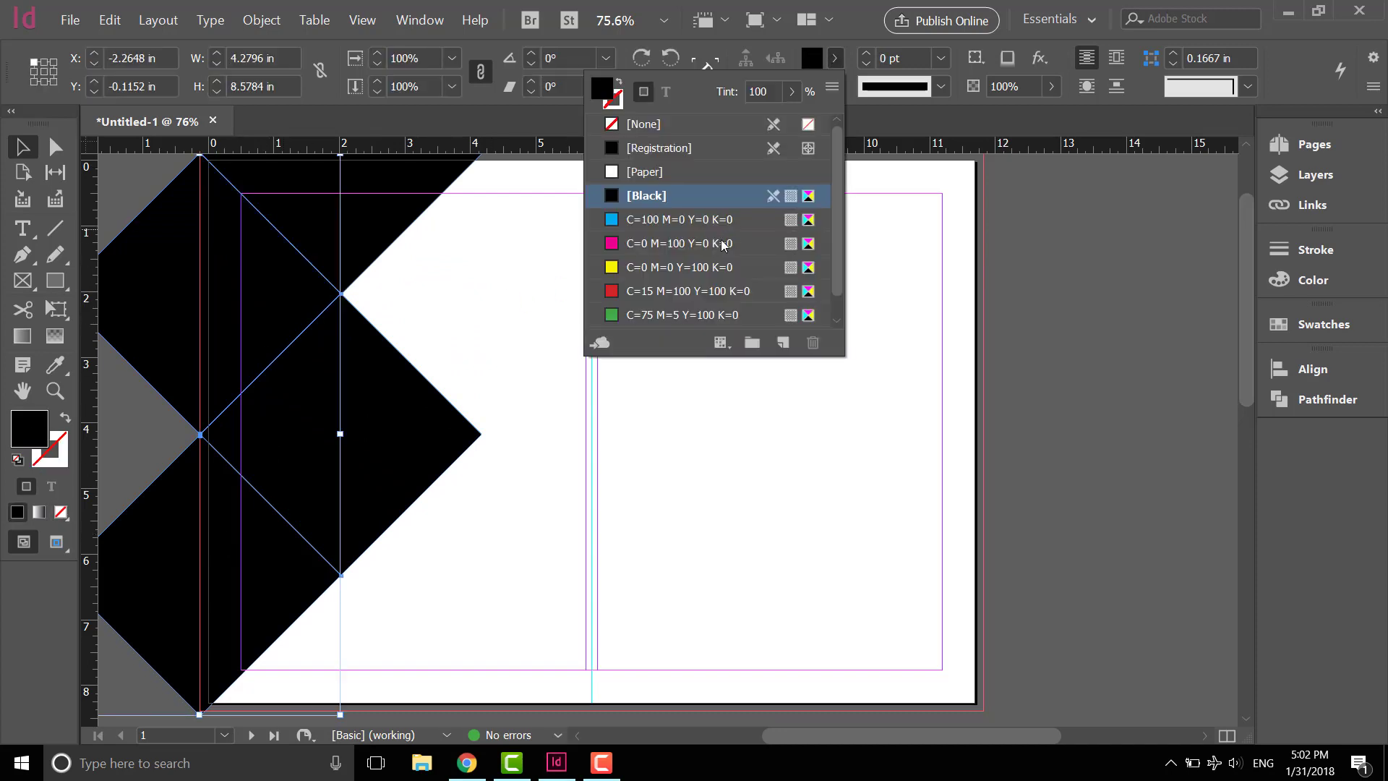
scroll(721, 246, "down", 1)
scroll(720, 249, "up", 1)
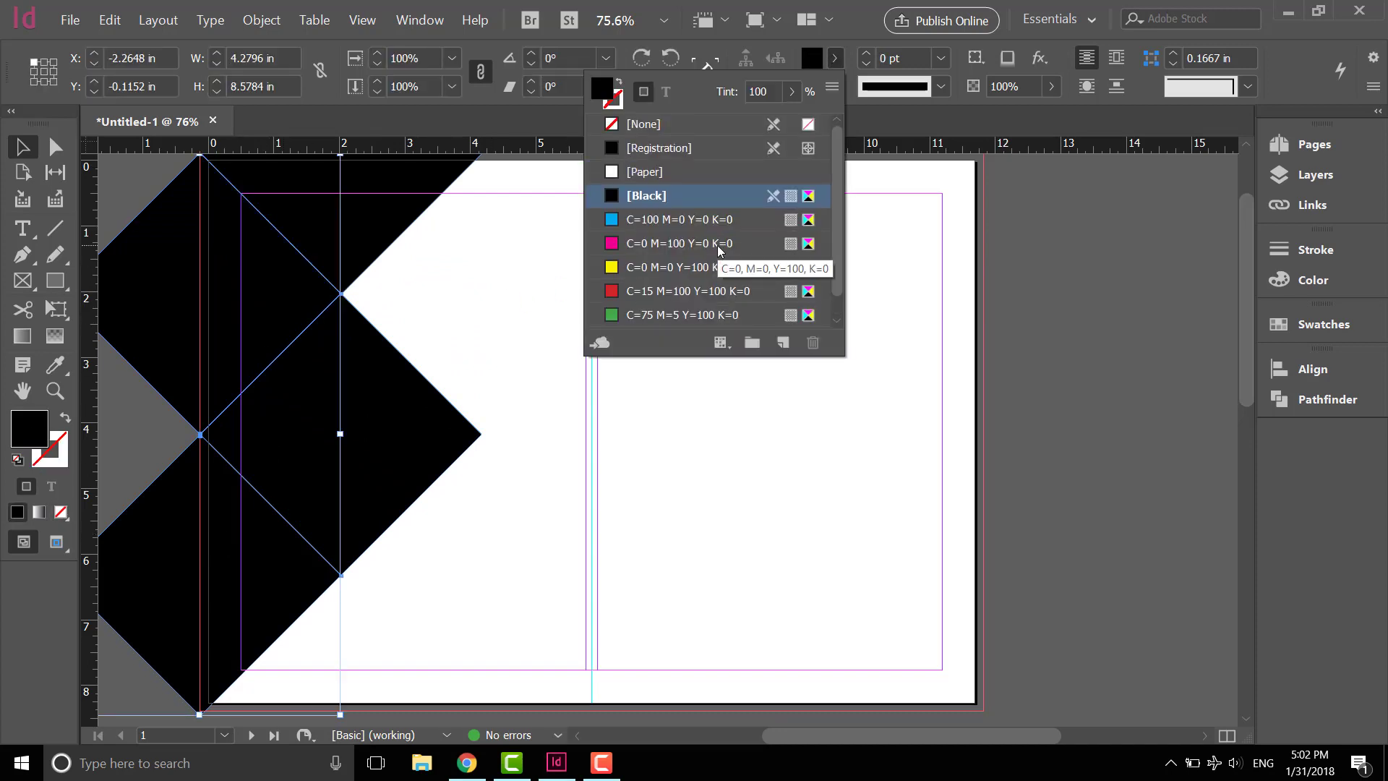
left_click(918, 231)
left_click(147, 313)
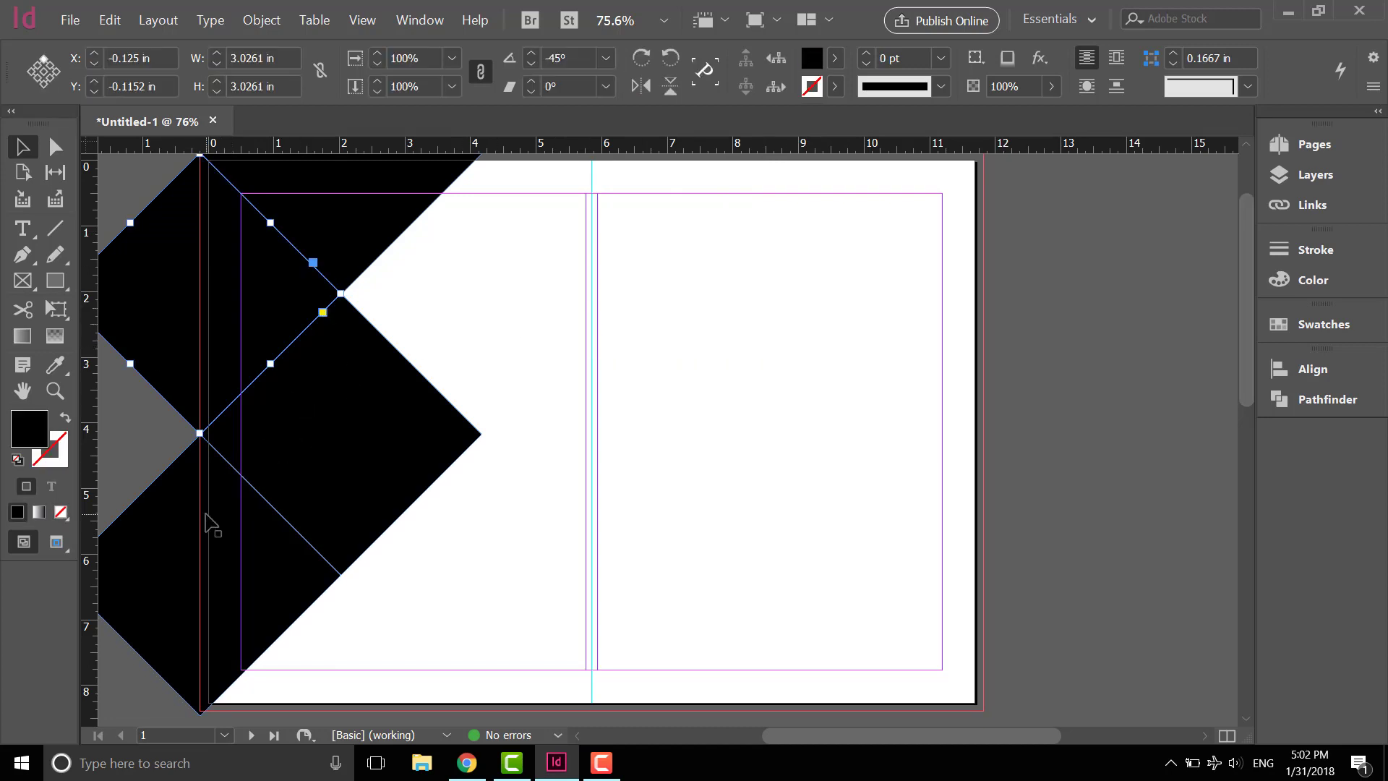
double_click(29, 428)
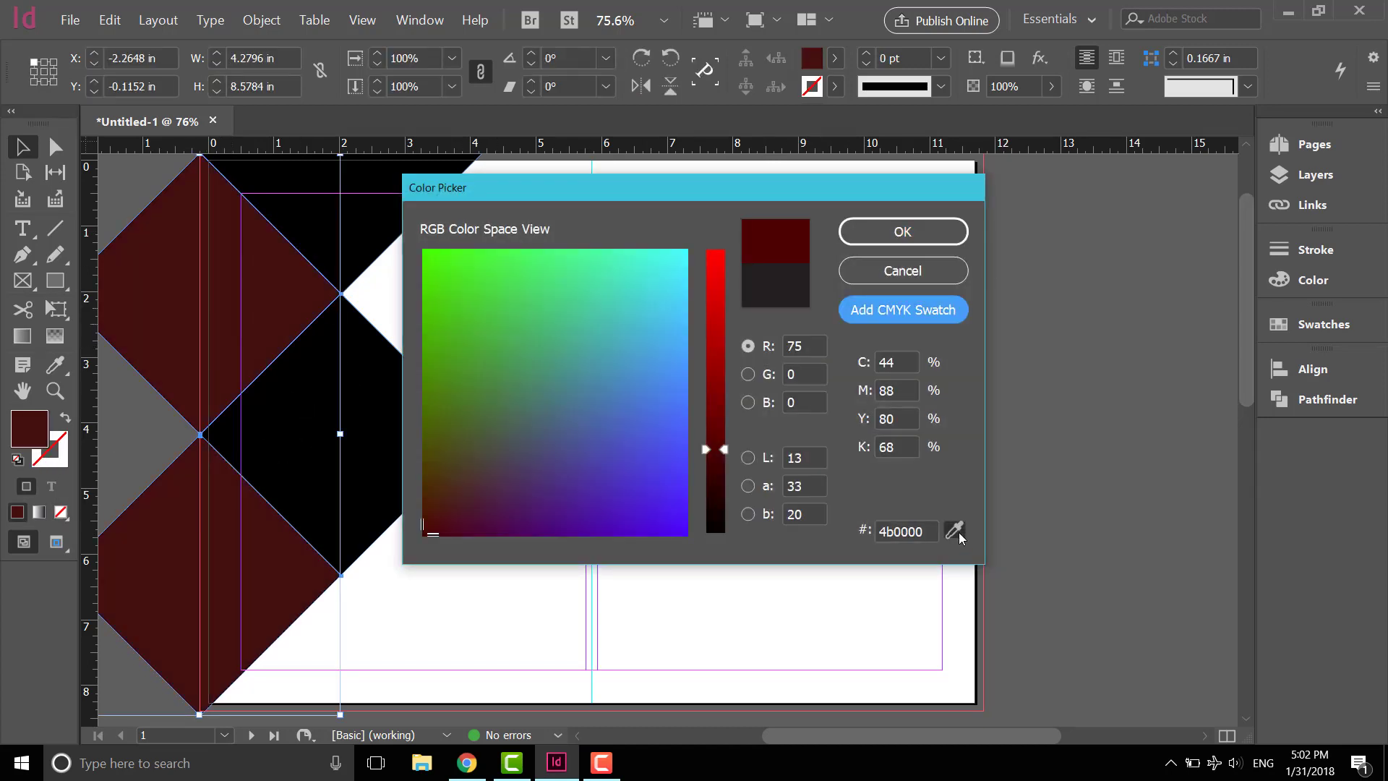
mouse_move(969, 530)
left_mouse_down()
mouse_move(784, 603)
mouse_move(1116, 564)
left_mouse_up()
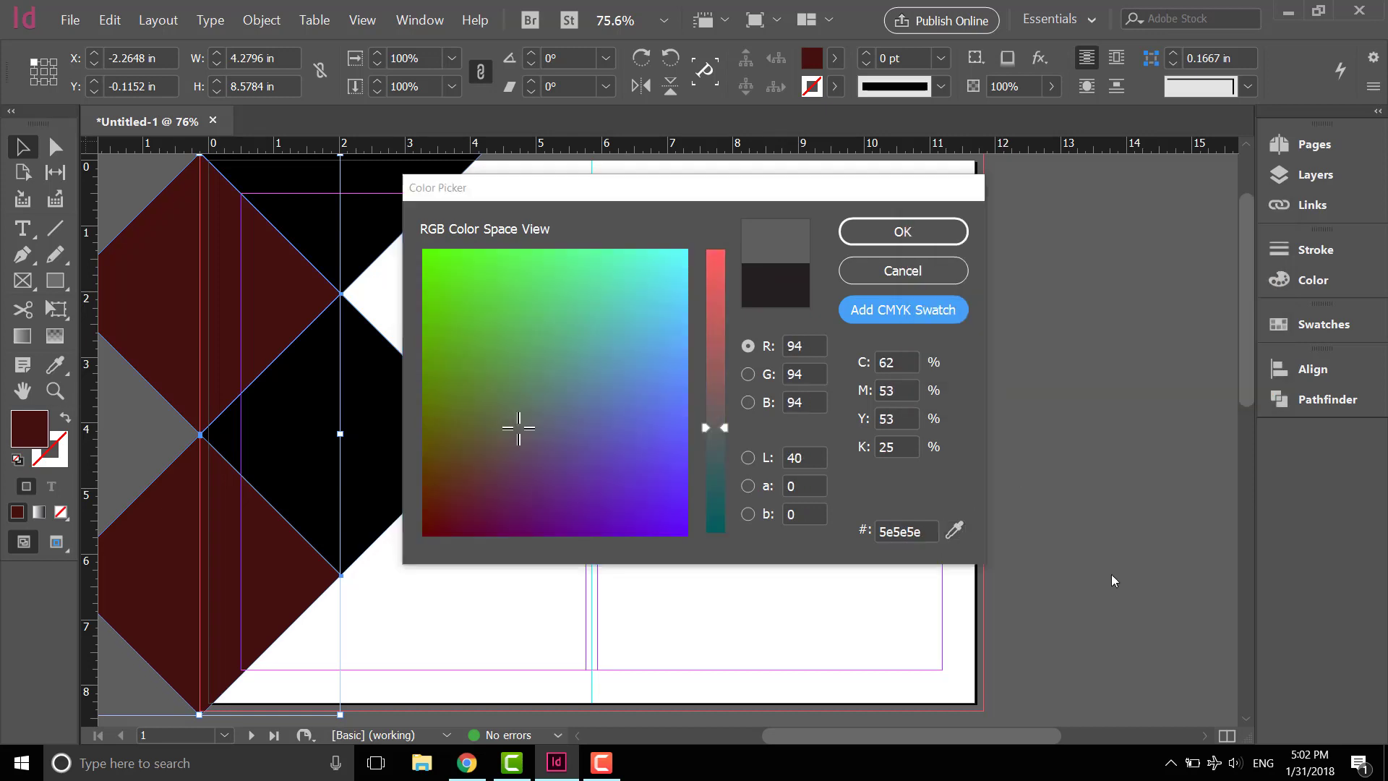
left_click(903, 231)
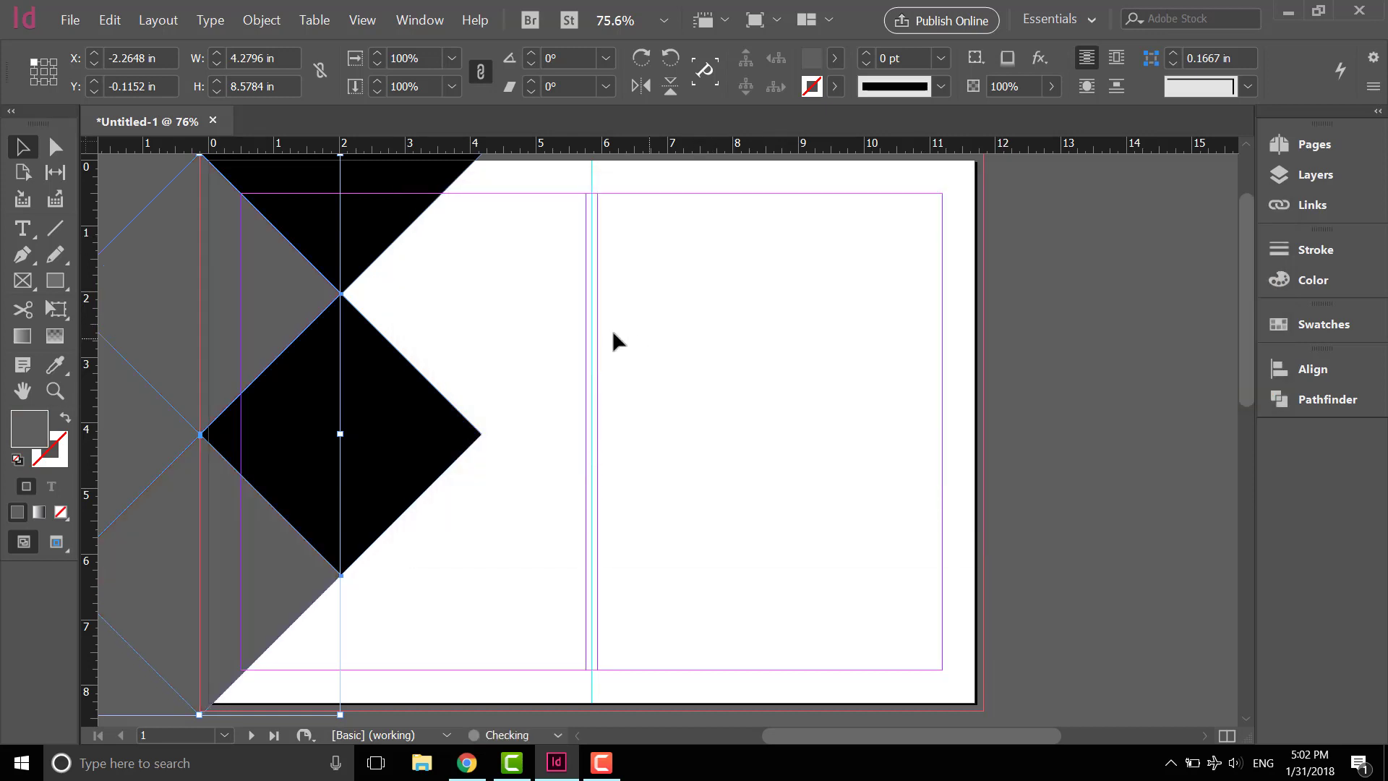
left_click(541, 297)
Fill the middle diamonds with green C=75 M=5 Y=100 K=0 and switch to Preview mode
left_click(402, 433)
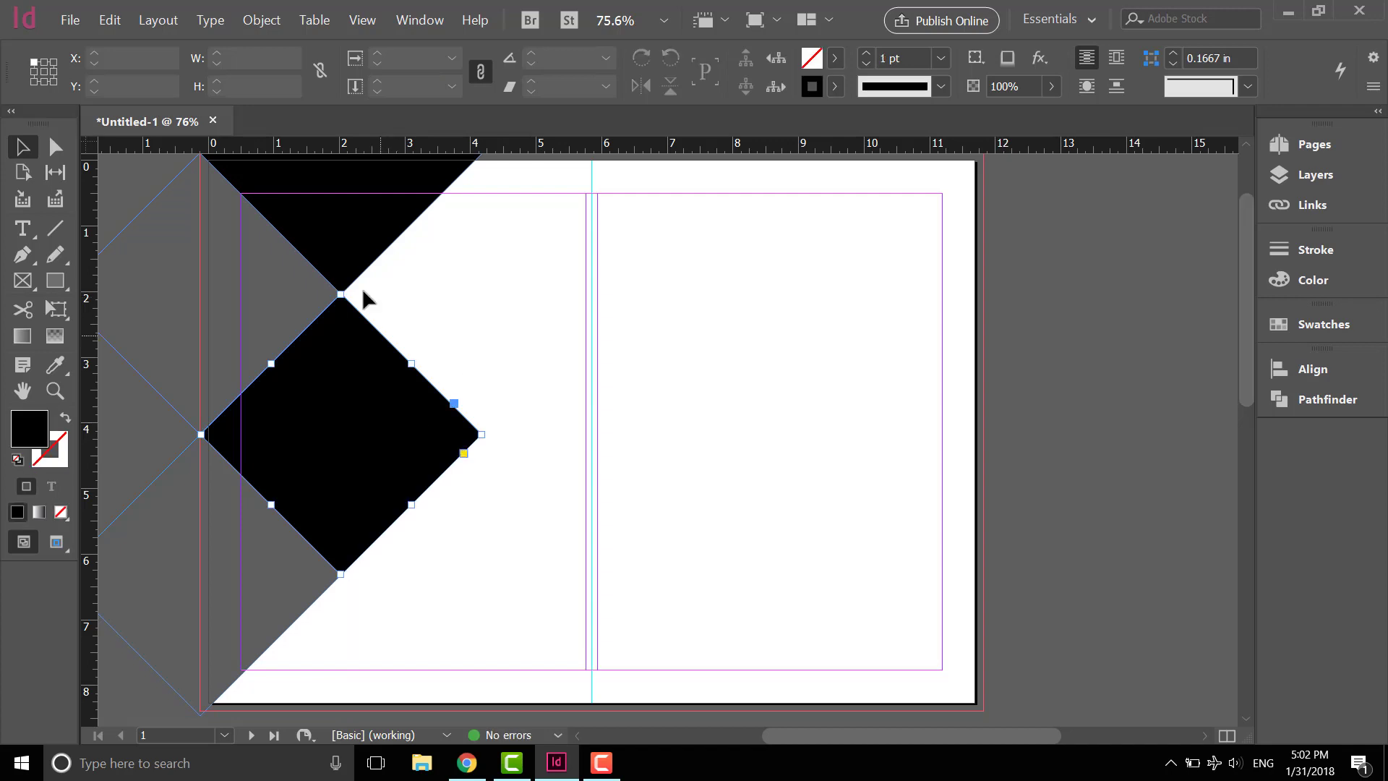
left_click(814, 70)
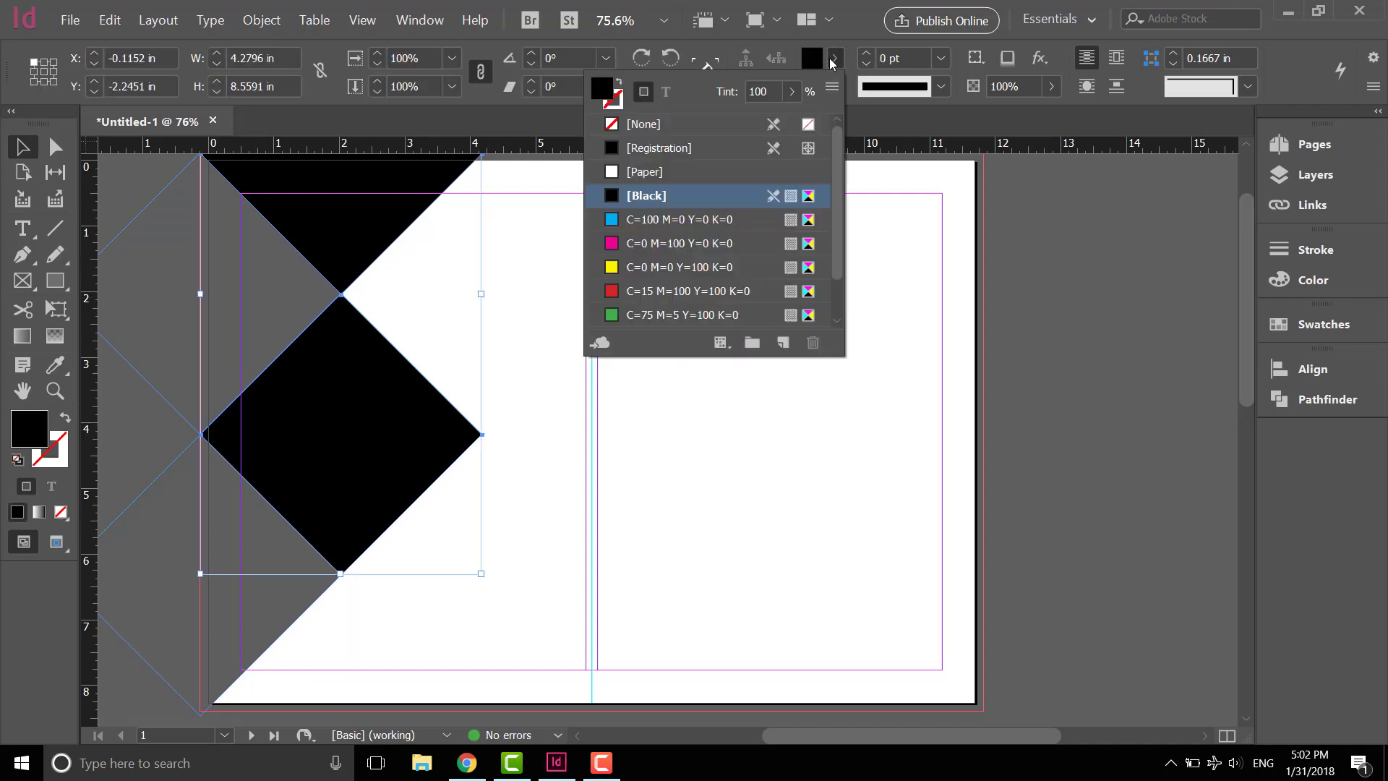
scroll(720, 217, "down", 1)
left_click(645, 269)
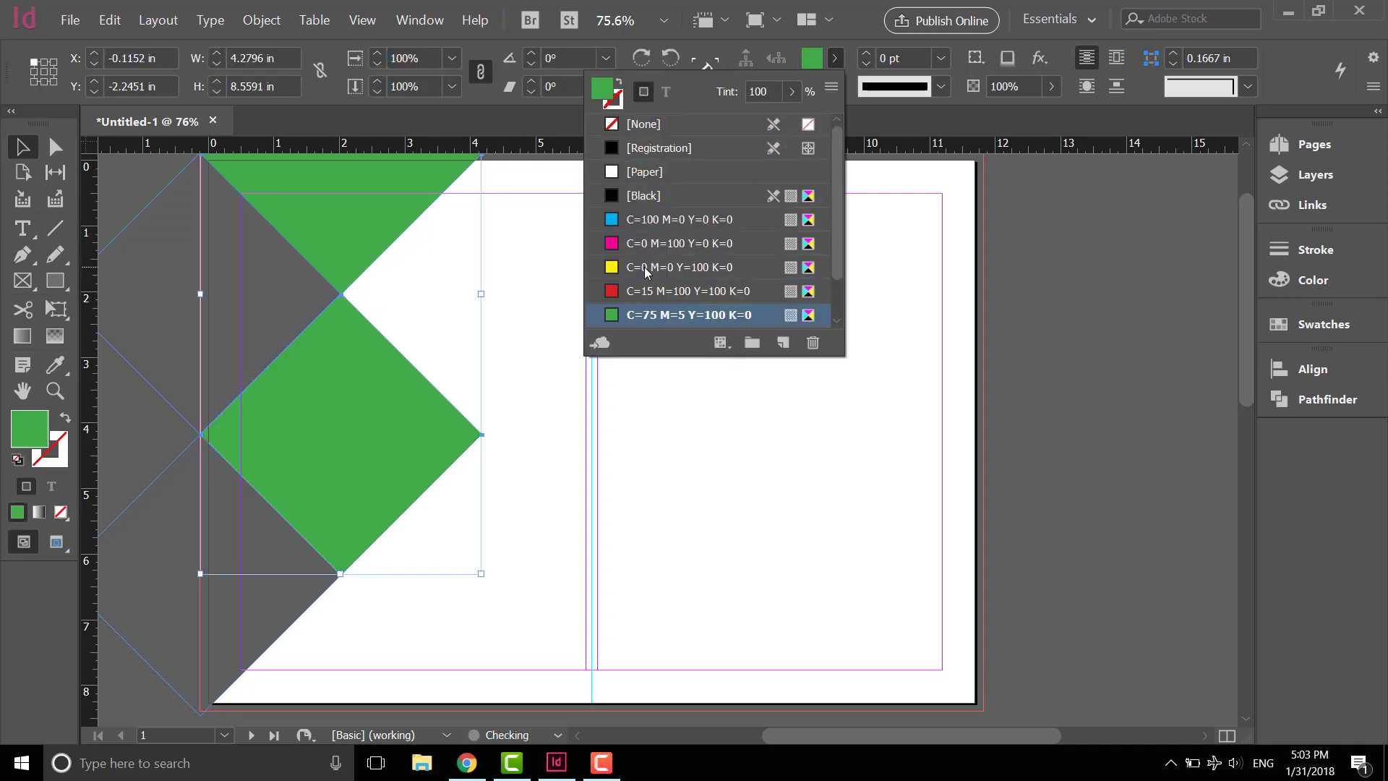
left_click(665, 442)
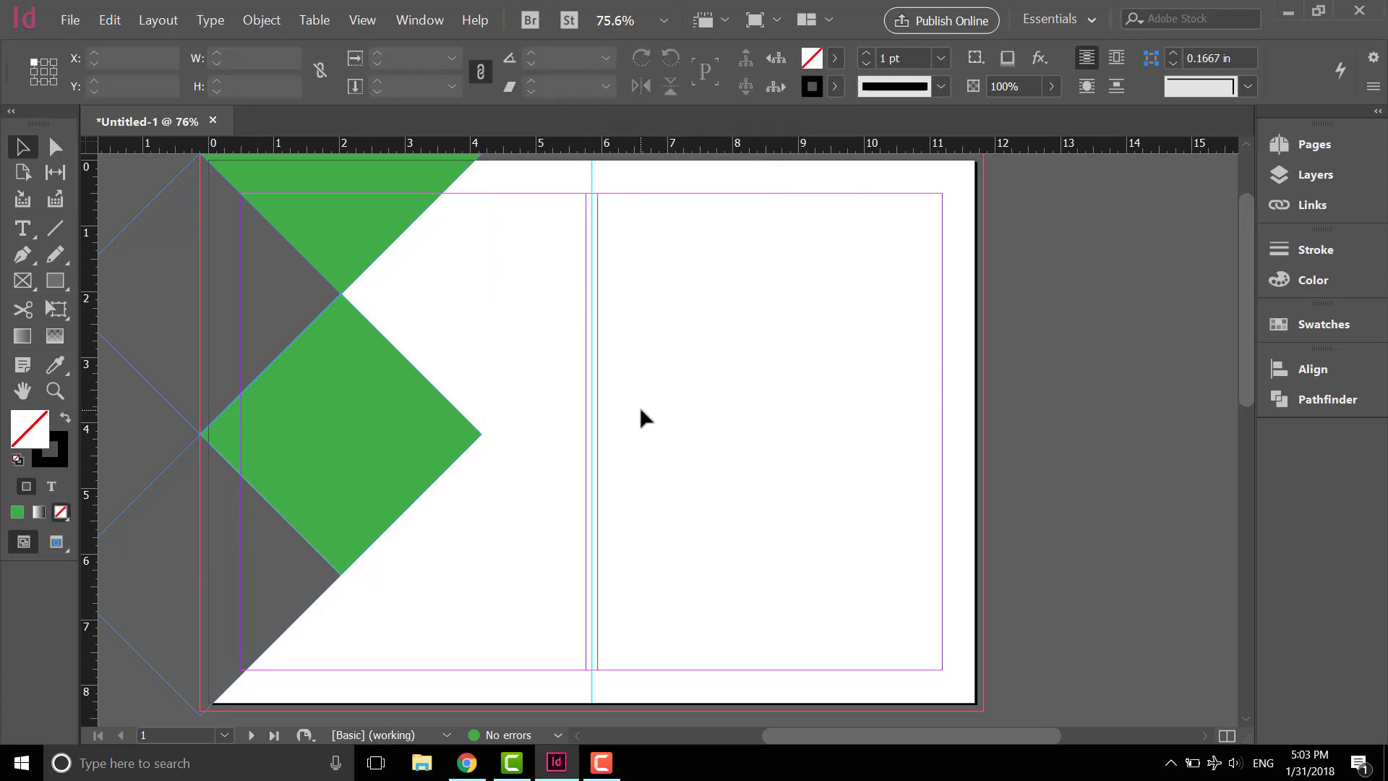
key("w")
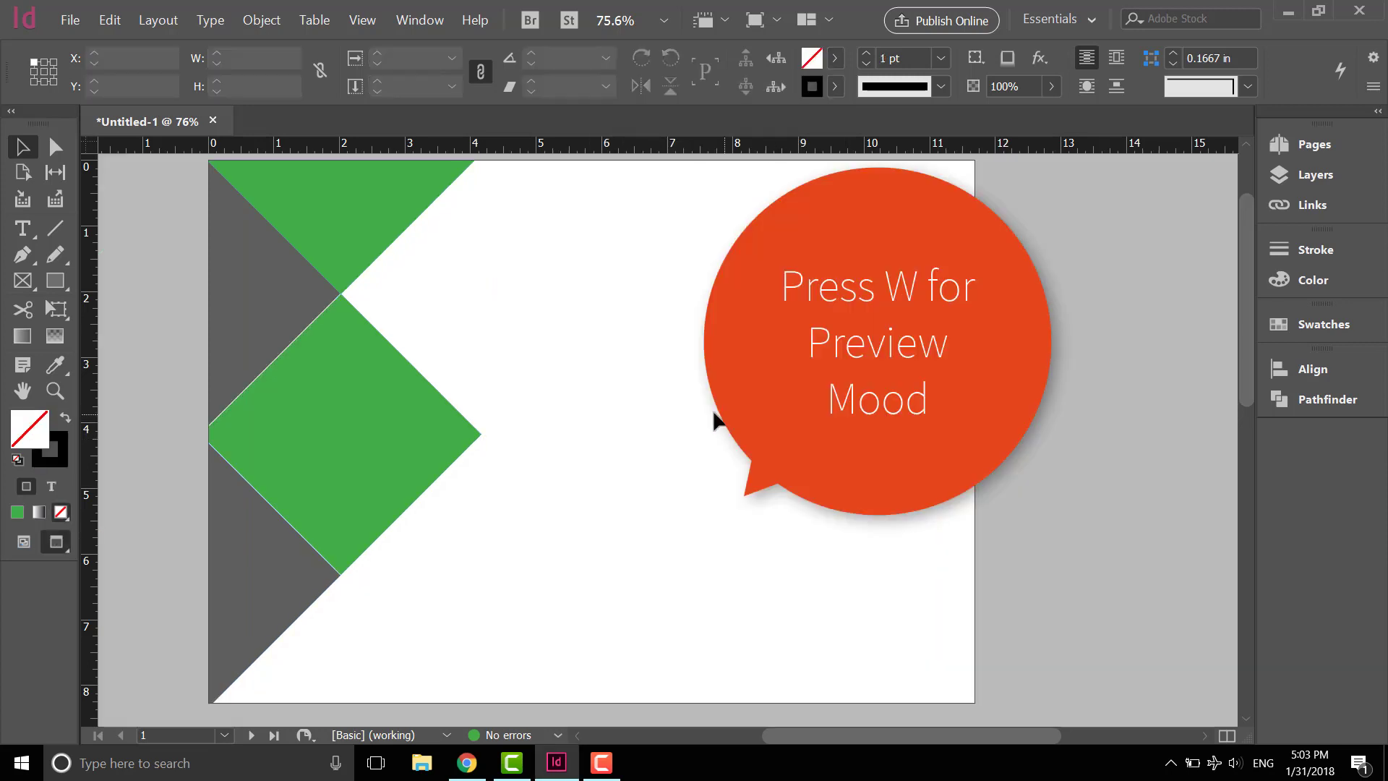
Zoom in and nudge the green diamond until its edges meet the grey shapes
left_click_drag(415, 417, 402, 431)
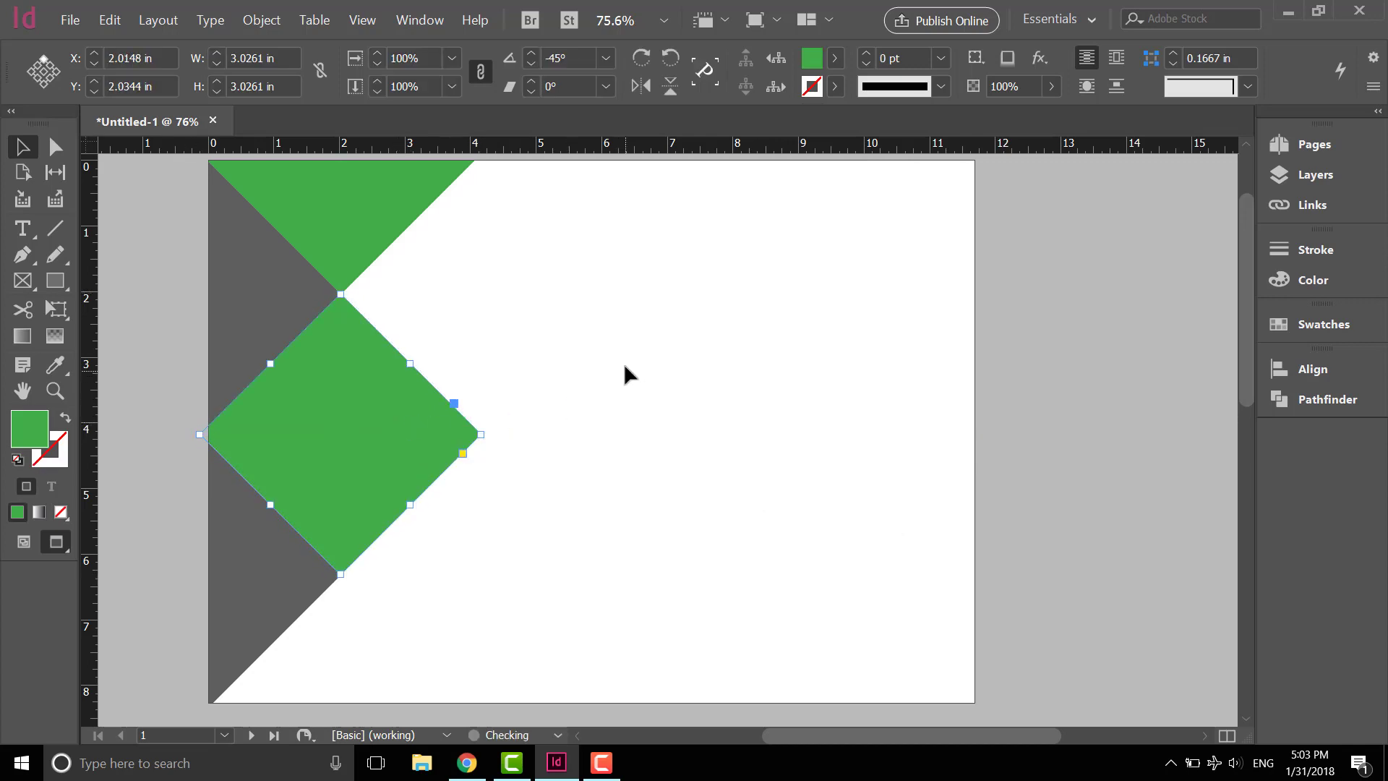
left_click(622, 374)
key("ctrl+space")
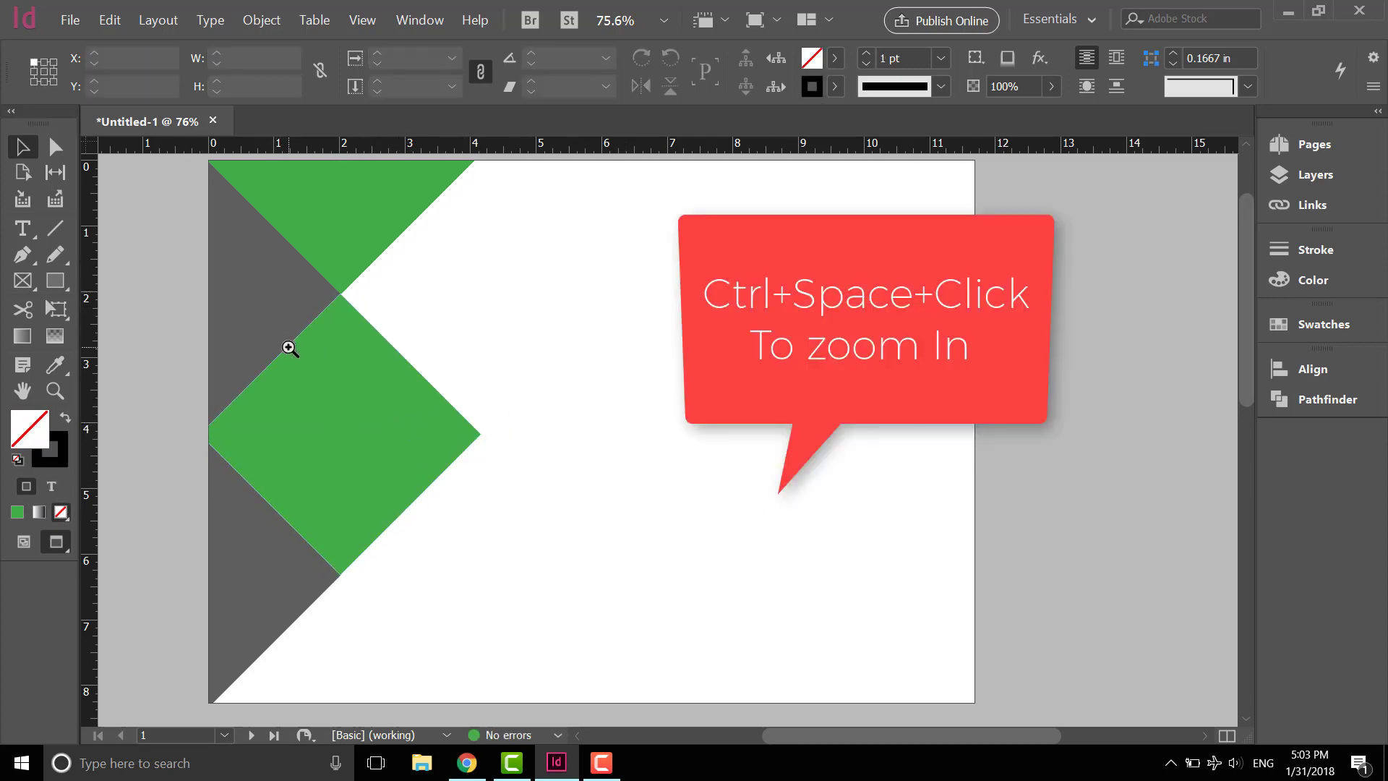
left_click(290, 348)
left_click(623, 472)
left_click(735, 519)
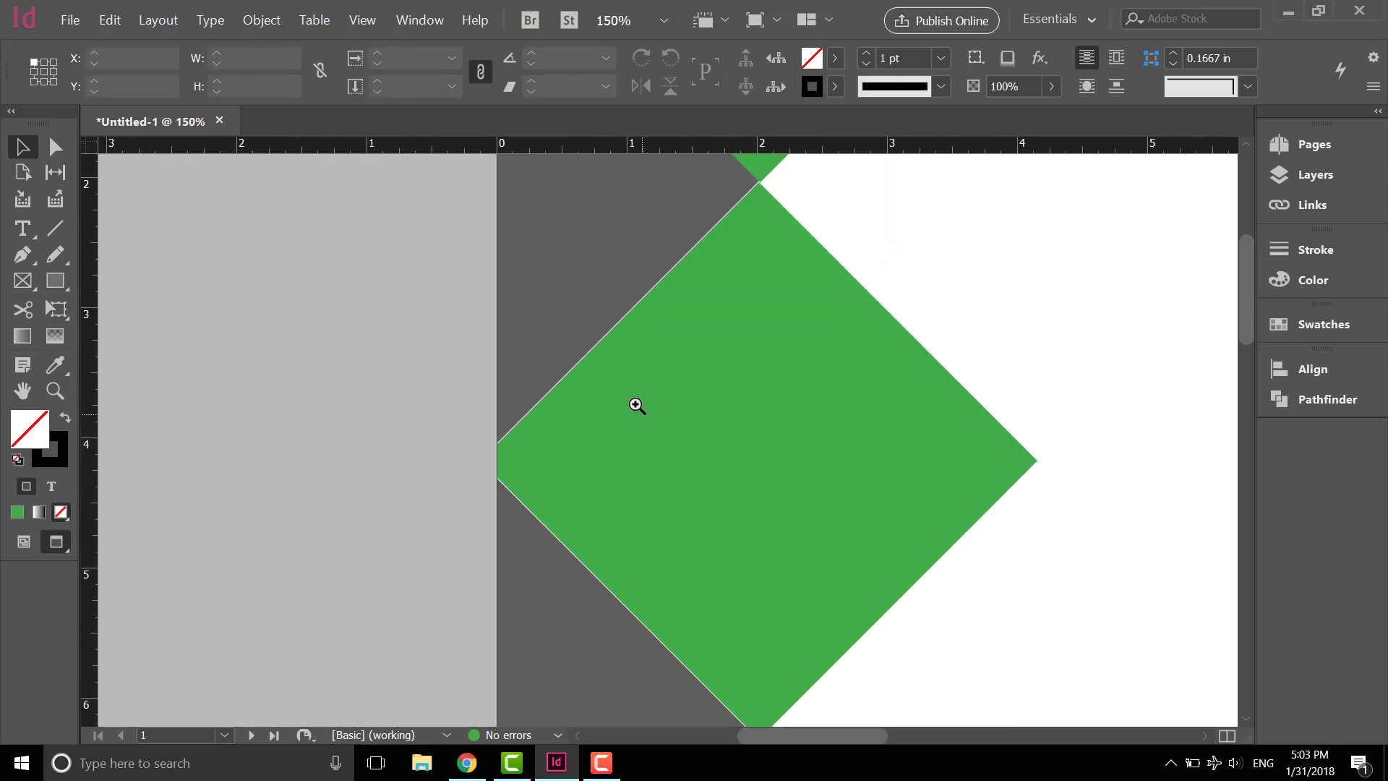
left_click(636, 405)
left_click(795, 460)
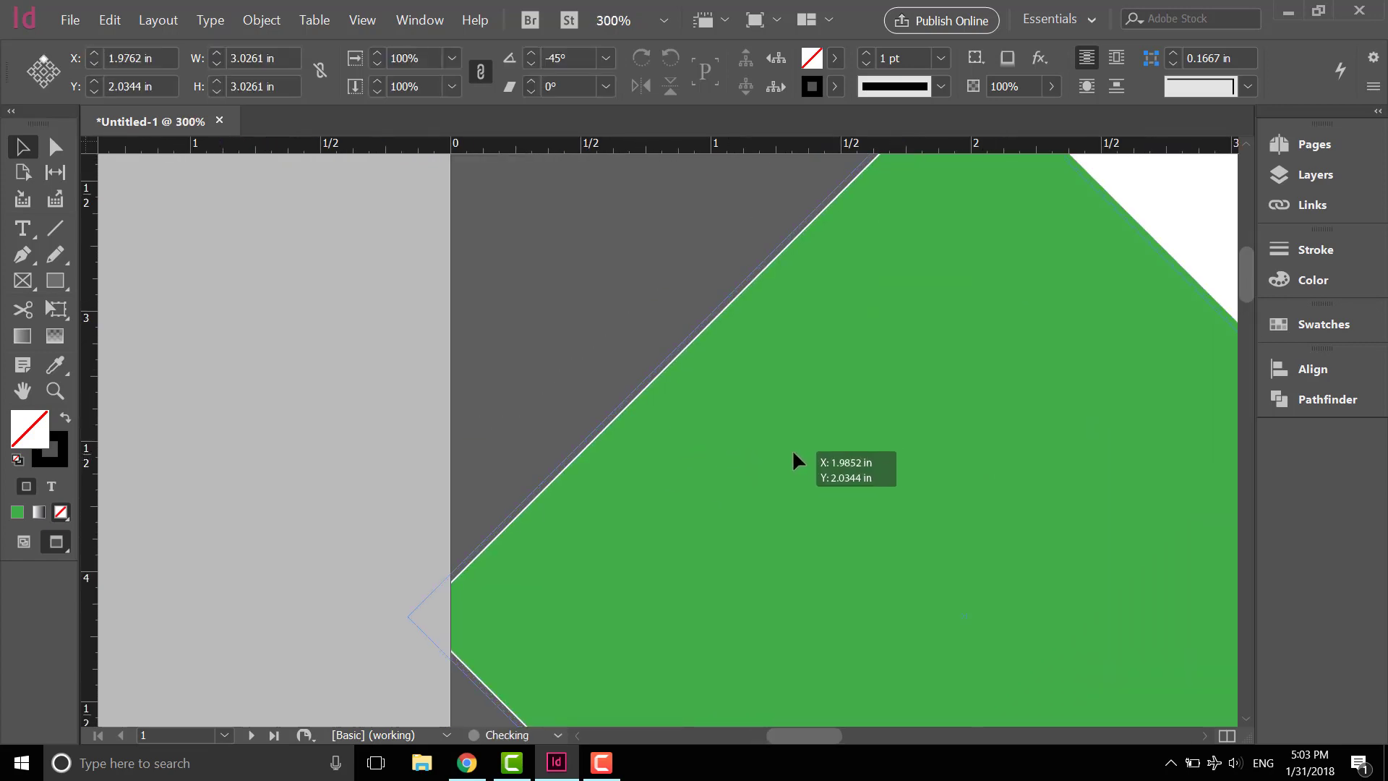
left_click_drag(796, 460, 852, 471)
left_click_drag(1105, 541, 1100, 551)
left_click(468, 391)
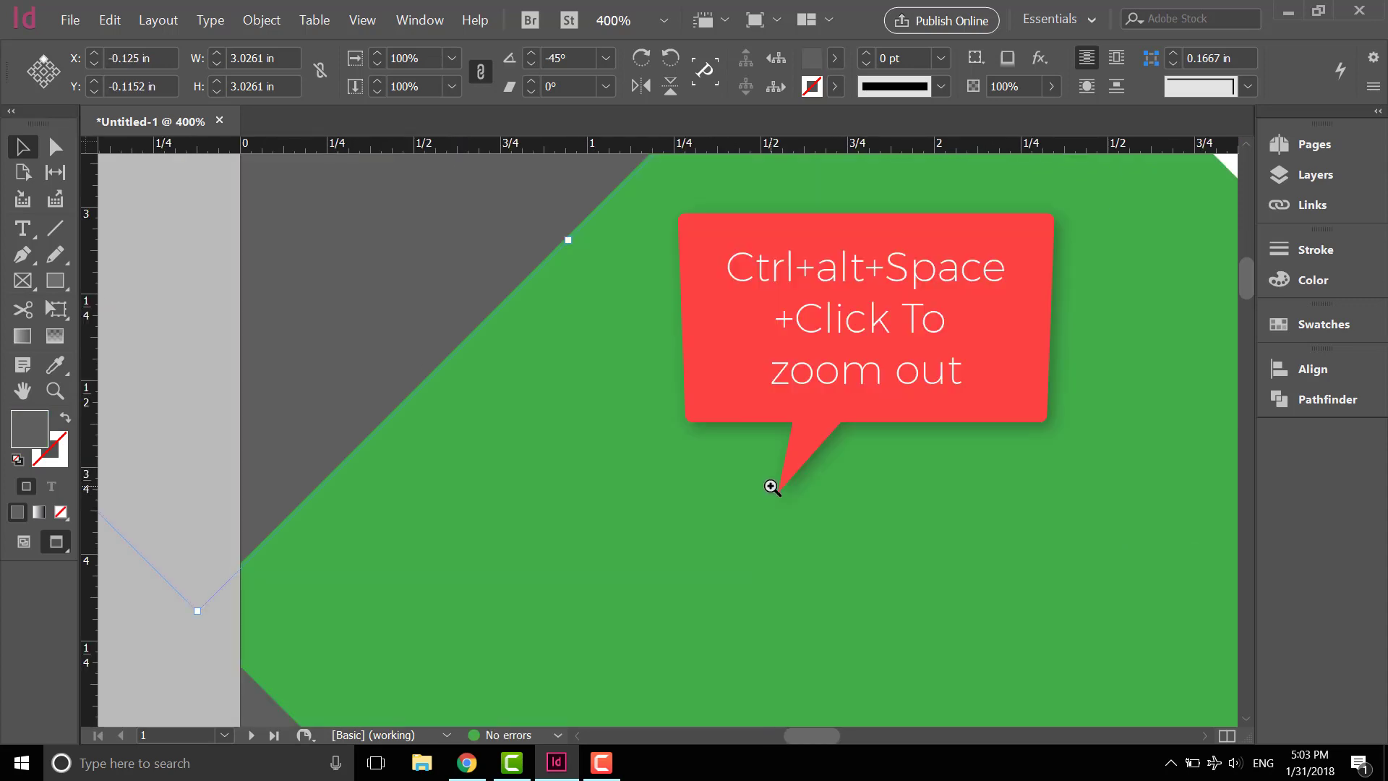
left_click(772, 487, "ctrl+alt")
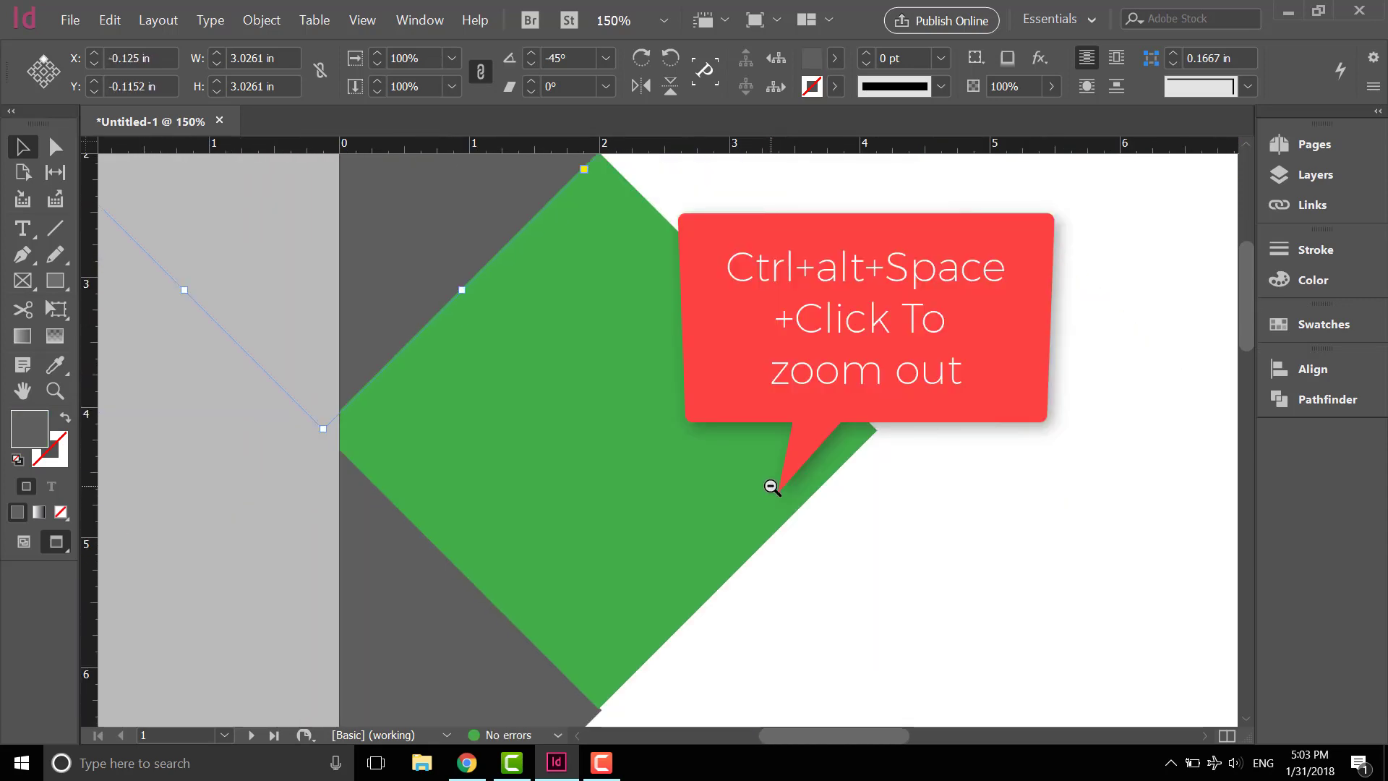
left_click(767, 485, "ctrl+alt")
left_click(566, 410, "ctrl+alt")
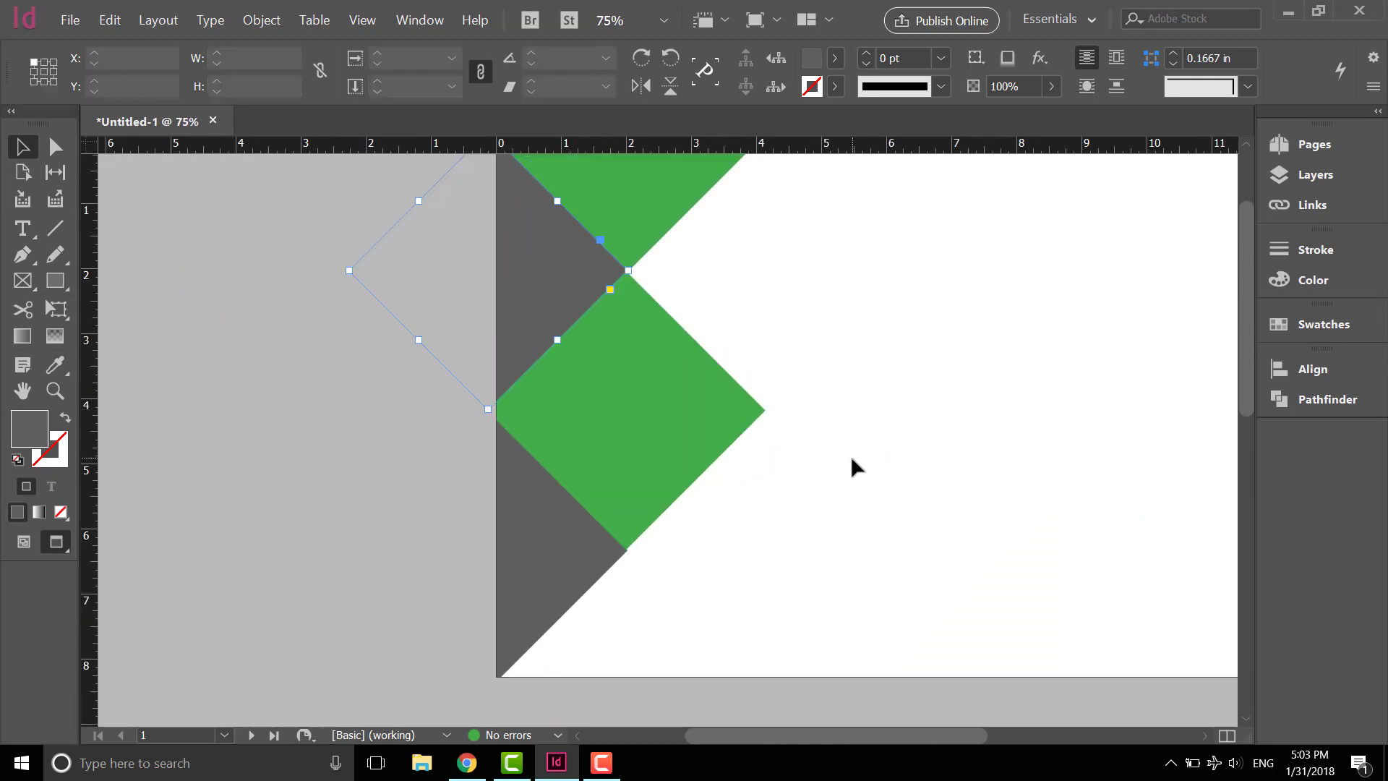
Nudge the lower grey diamond to X -0.1485, Y 4.1489 in to meet the green corner
left_click(694, 458)
scroll(694, 458, "up", 1)
left_click(601, 654)
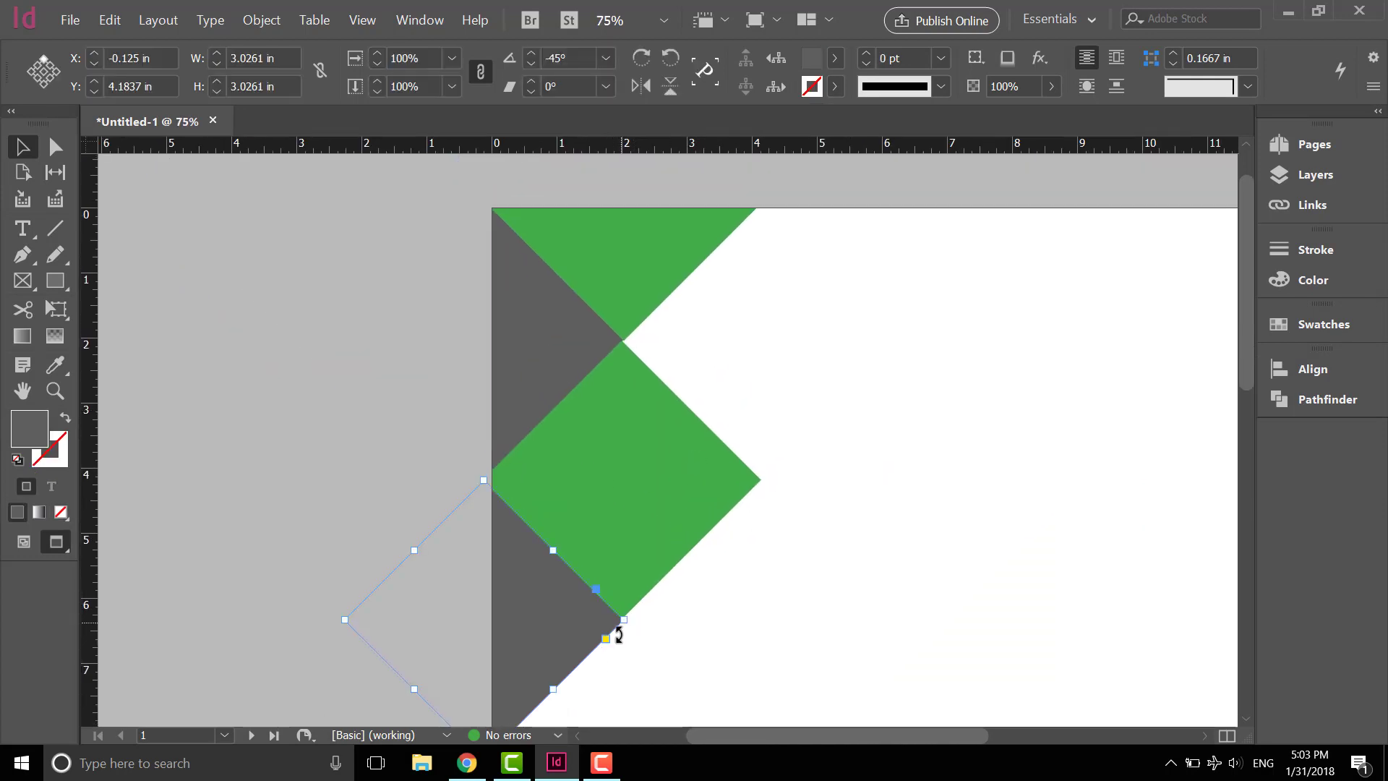
left_click(602, 645, "ctrl")
left_click(643, 254, "ctrl")
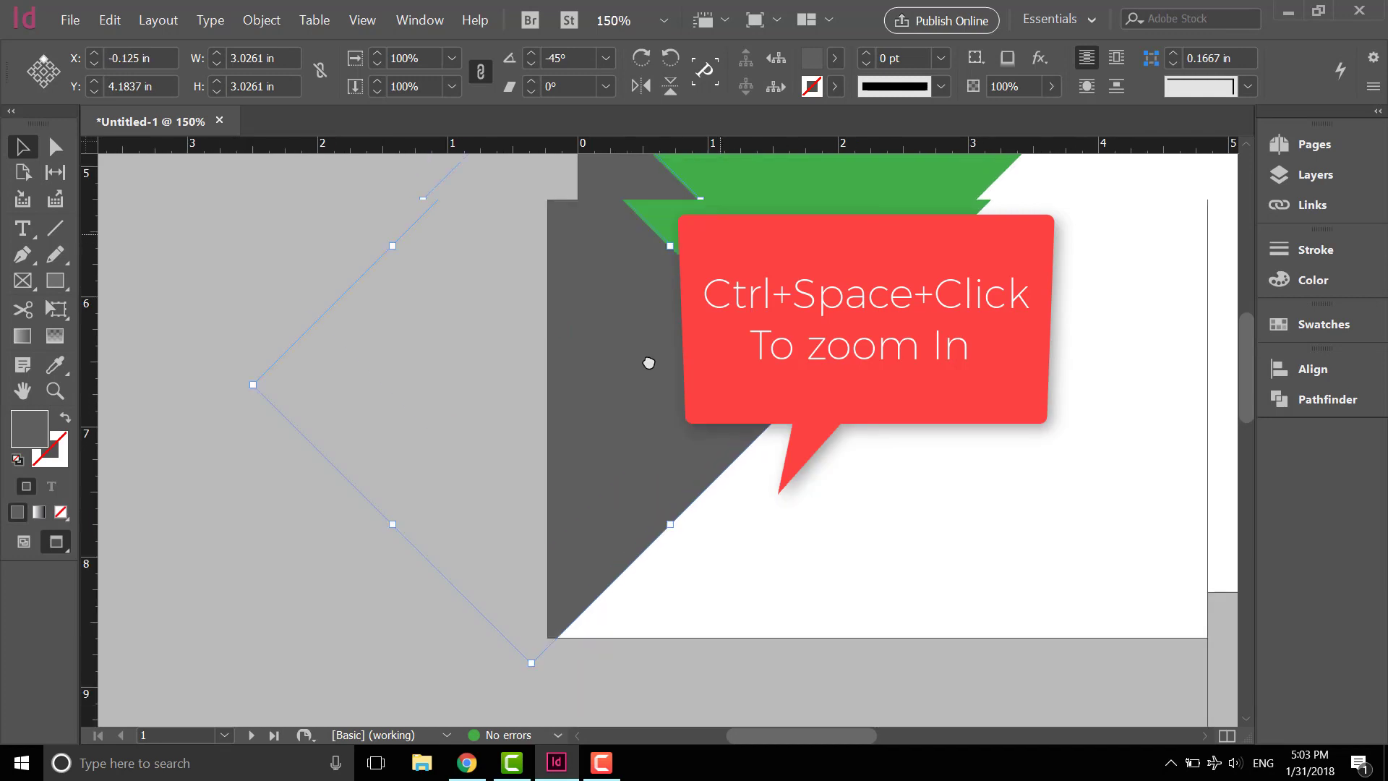
left_click(648, 359, "ctrl")
left_click(699, 459, "ctrl")
left_click_drag(634, 414, 623, 423)
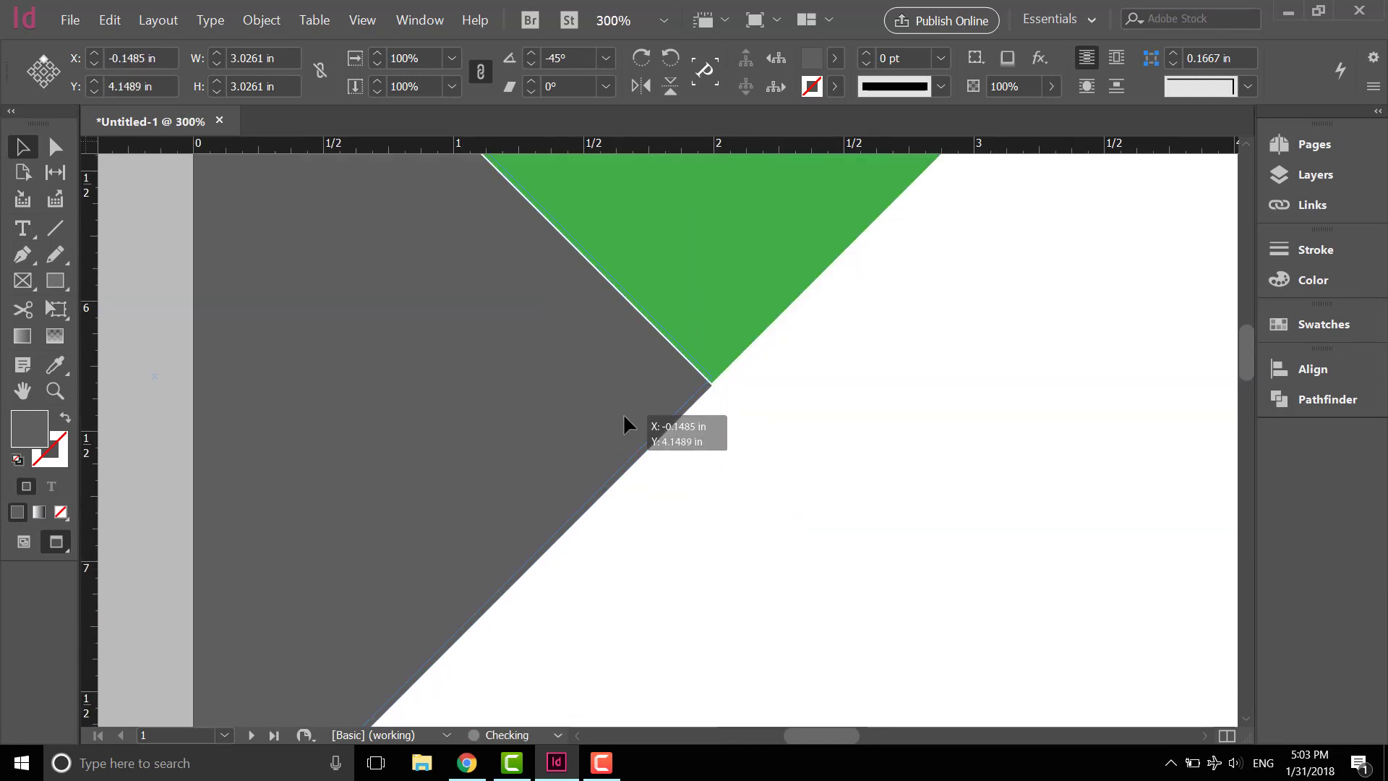
left_click(825, 400)
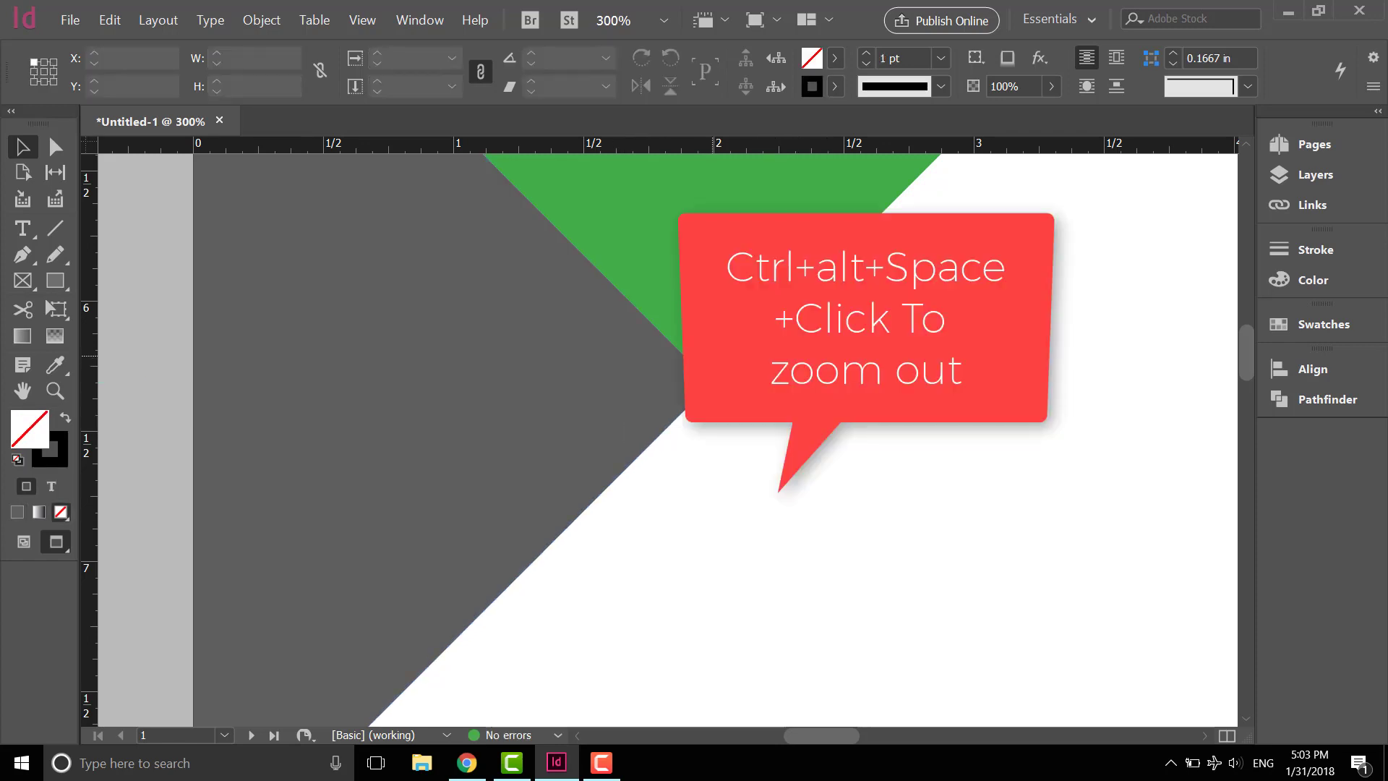
left_click(658, 337, "ctrl+alt")
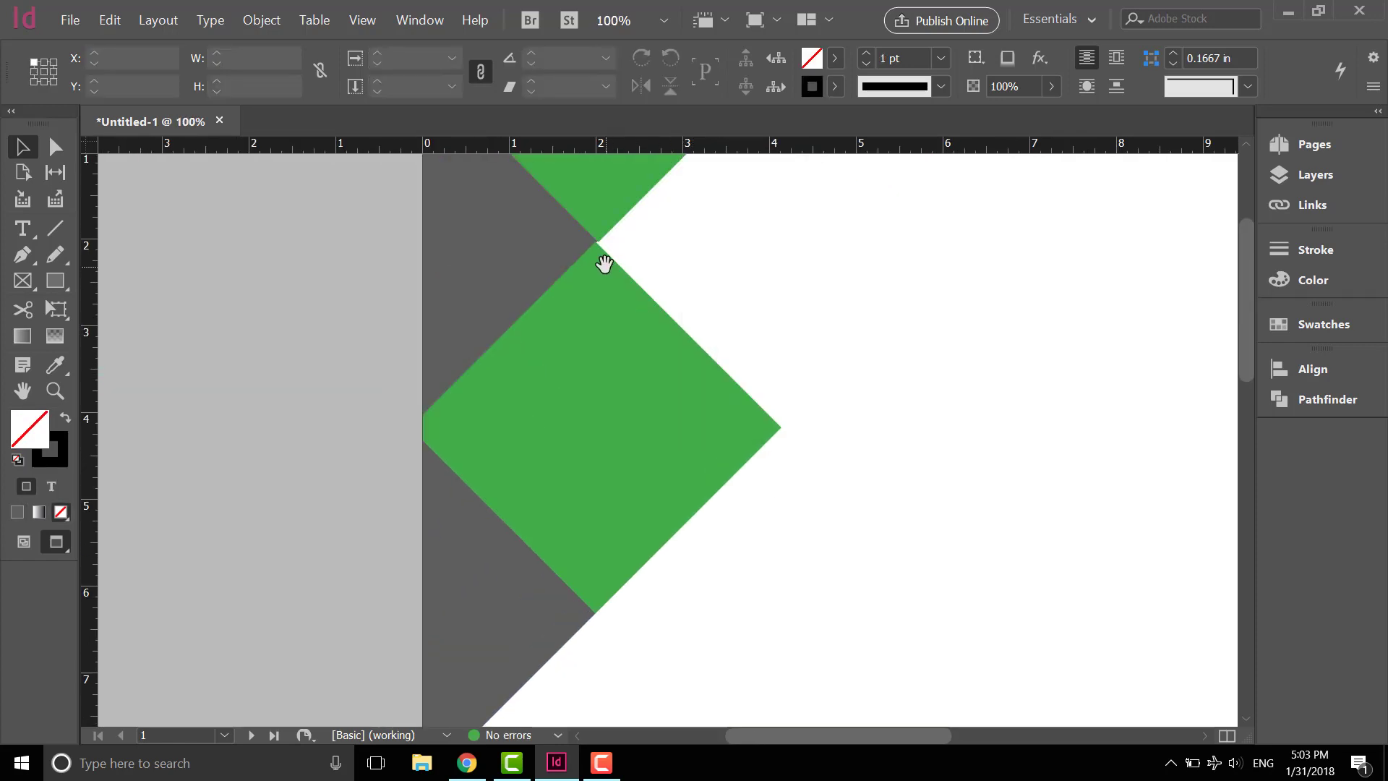
Zoom in on the junction and align the grey shape's edge with the green triangle
left_click_drag(604, 263, 600, 428)
left_click(600, 428)
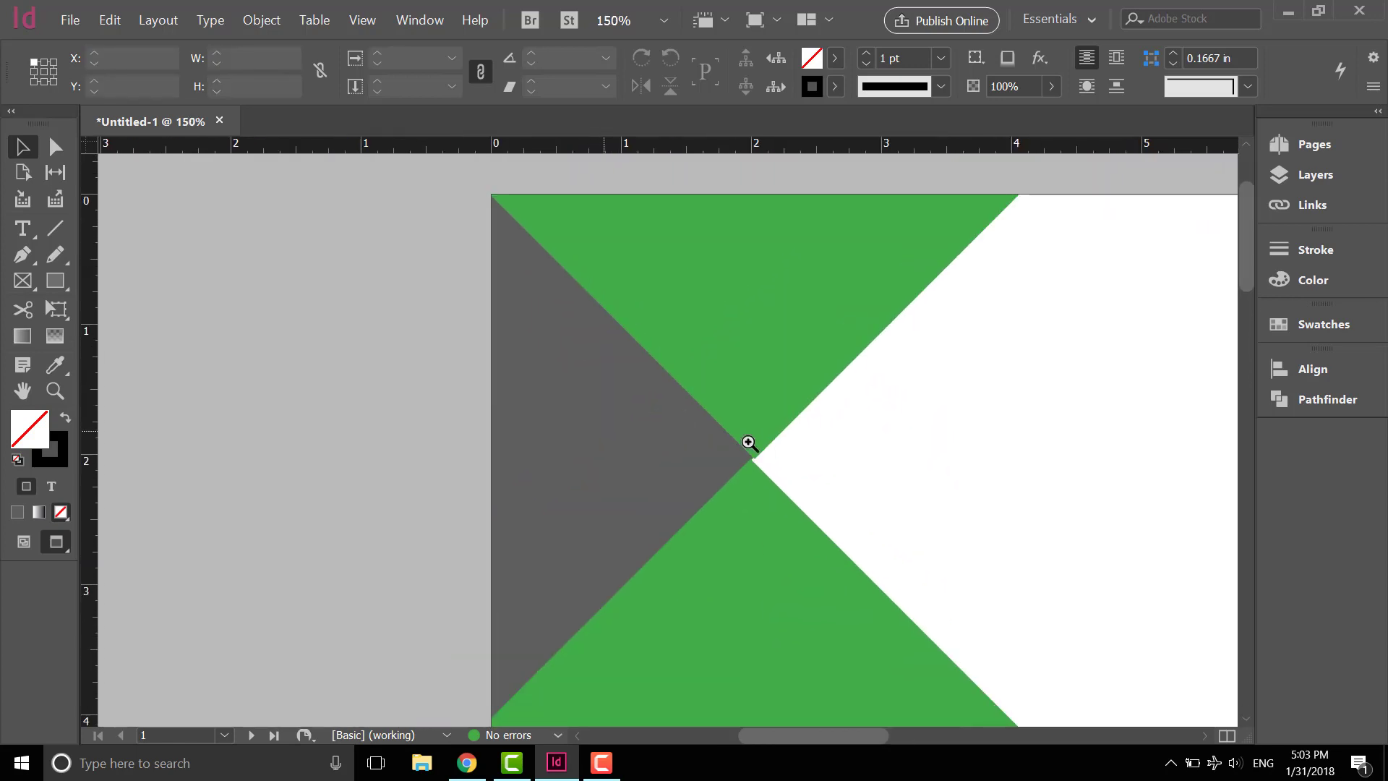
left_click(762, 455)
left_click(660, 400)
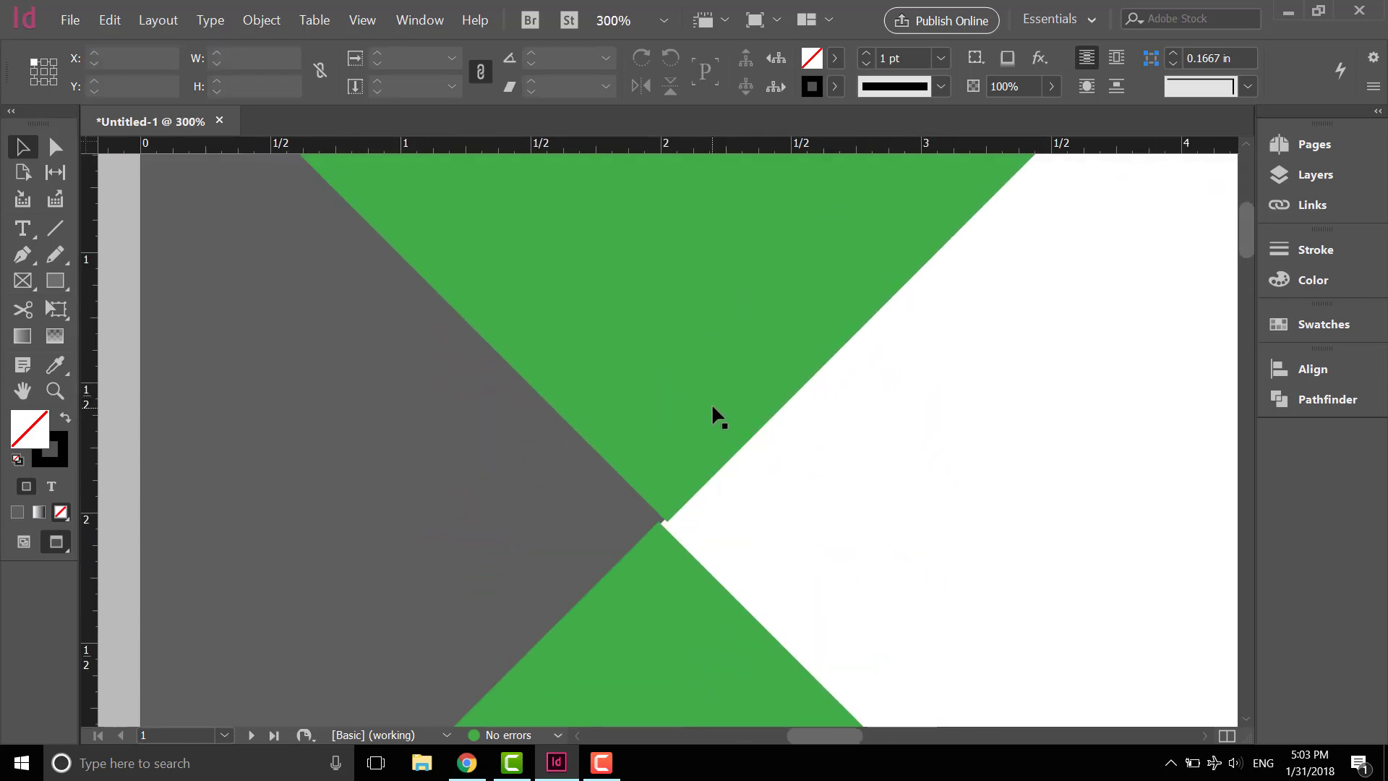
left_click_drag(712, 407, 707, 406)
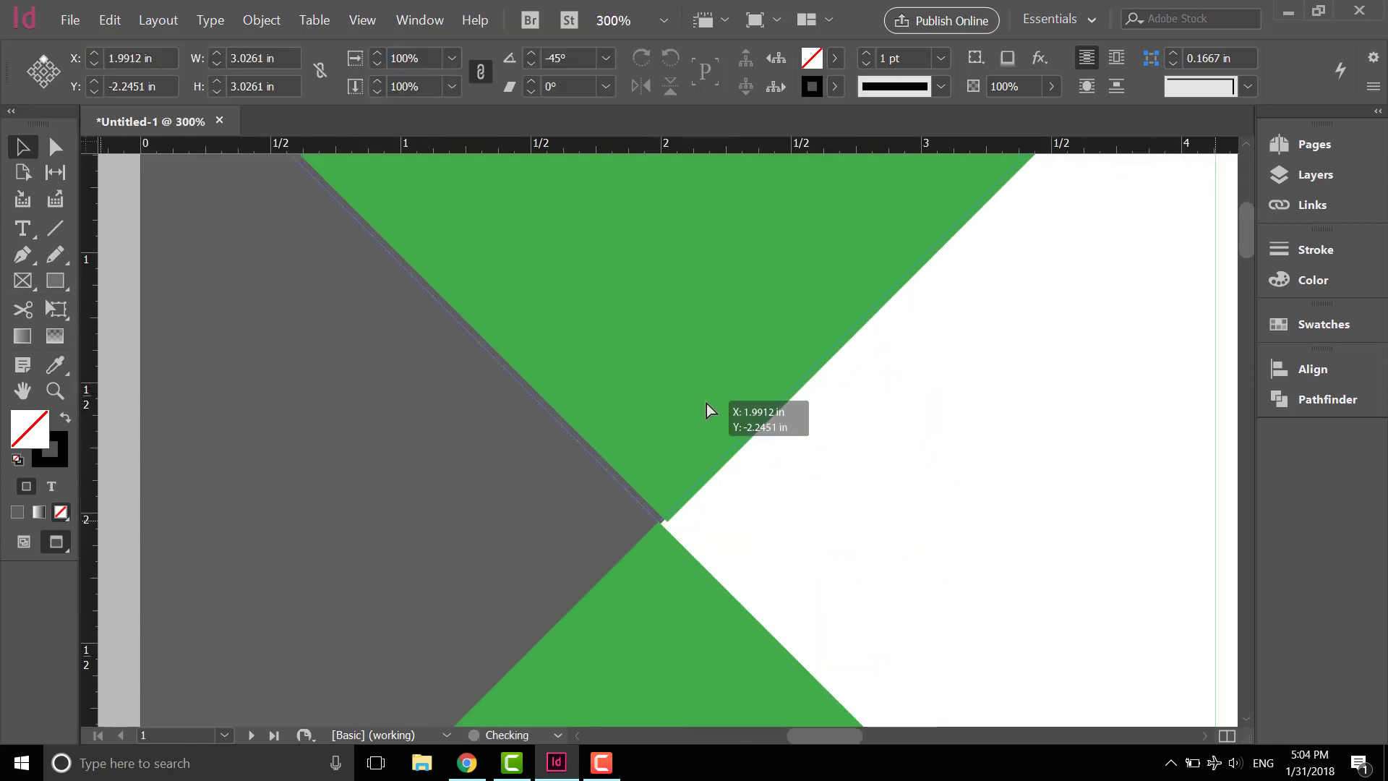
left_click(841, 436)
left_click_drag(591, 480, 613, 510)
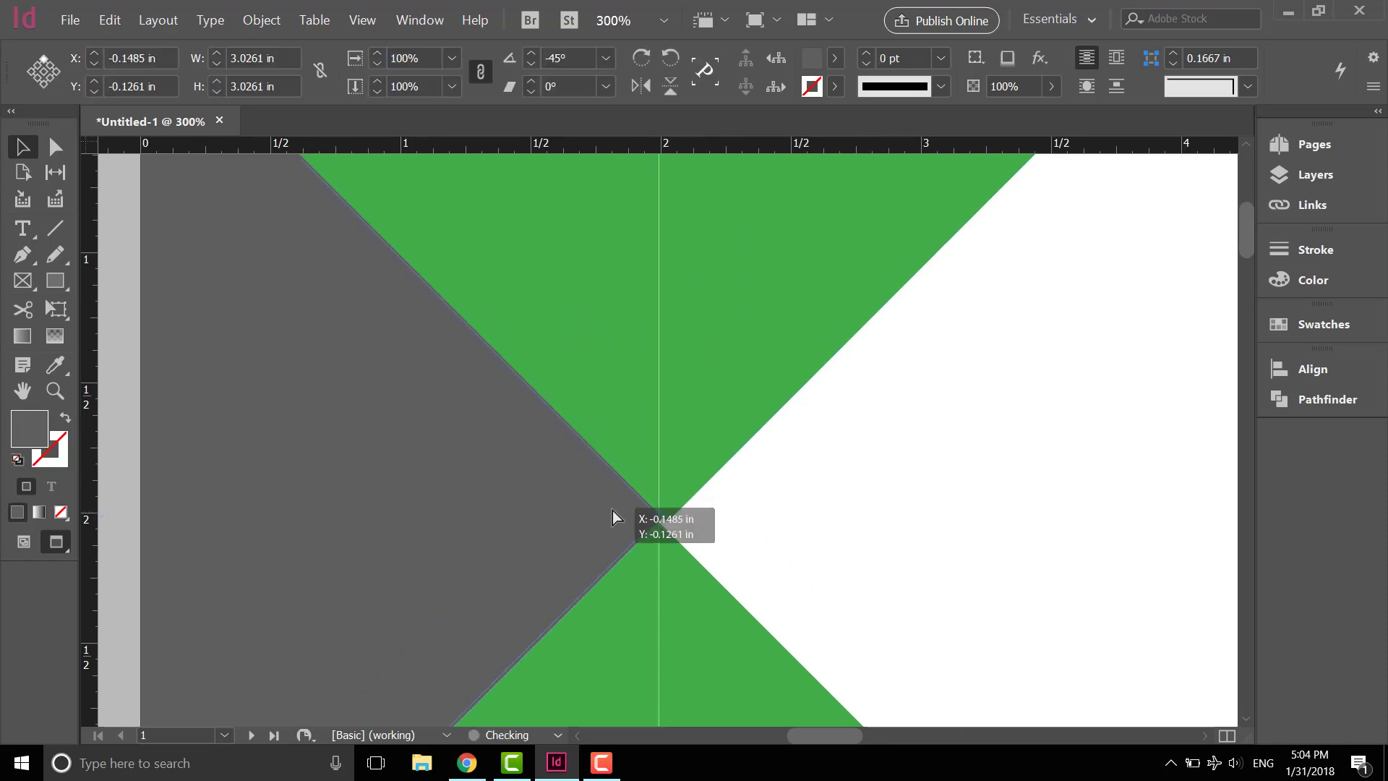
left_click_drag(613, 511, 618, 521)
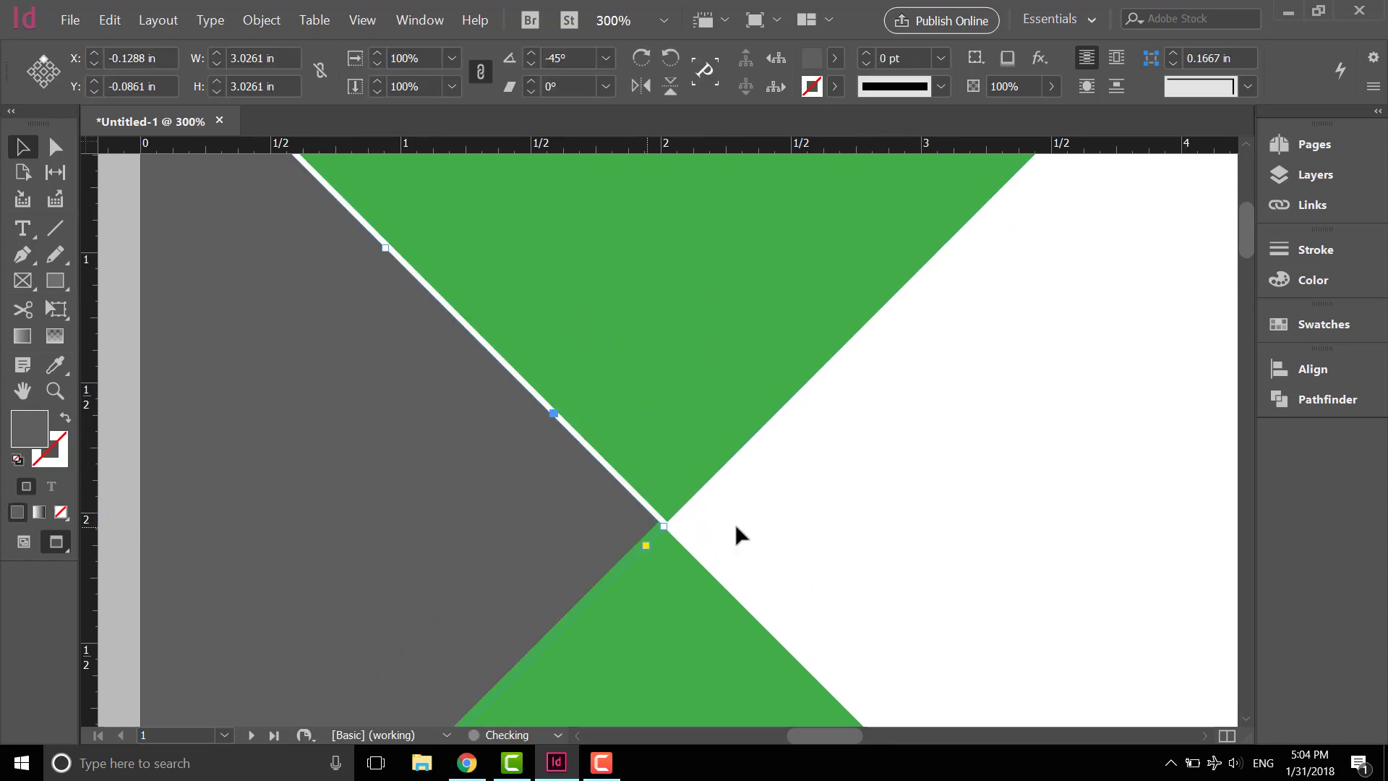
left_click(809, 519)
Shift the green triangle left to close the remaining gap, then zoom back out to the page
scroll(706, 608, "down", 3)
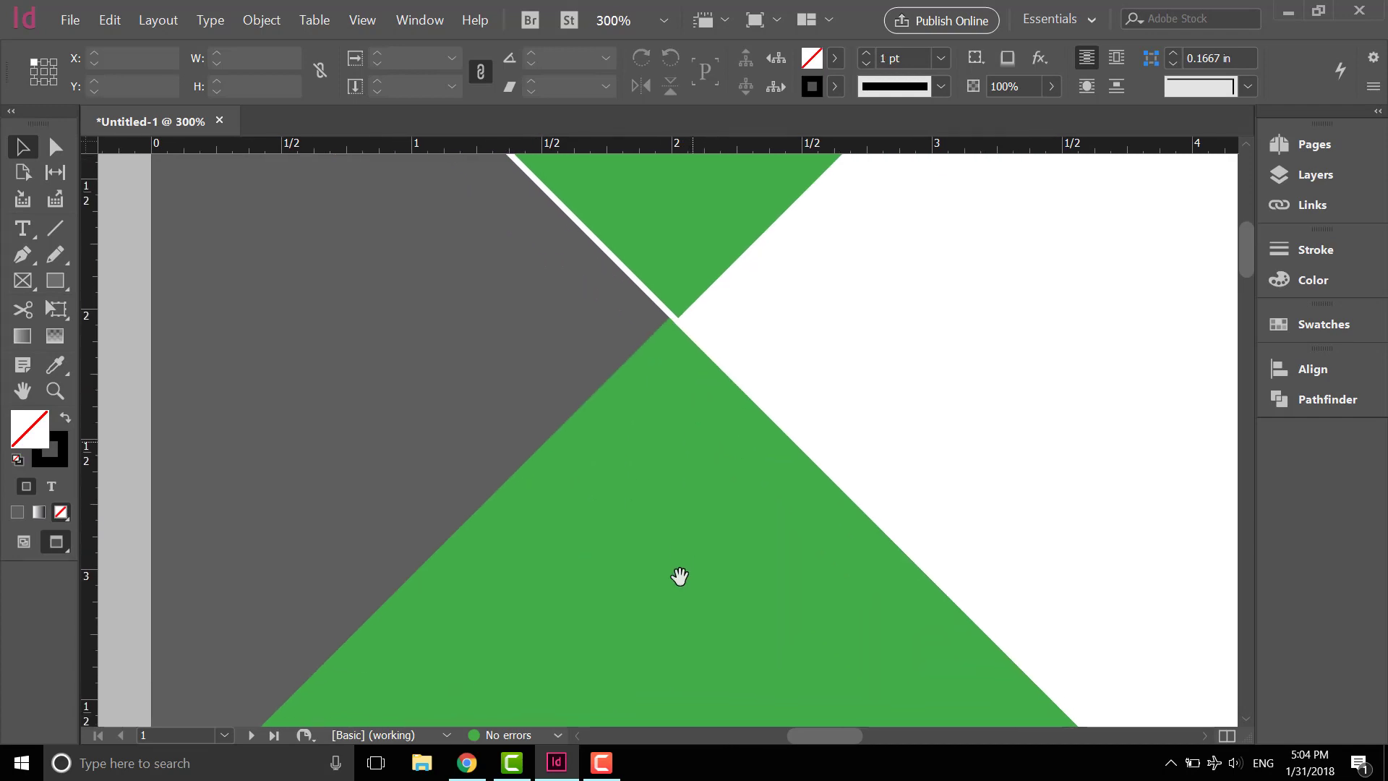
scroll(679, 576, "down", 6)
scroll(676, 425, "down", 3)
scroll(713, 309, "down", 3)
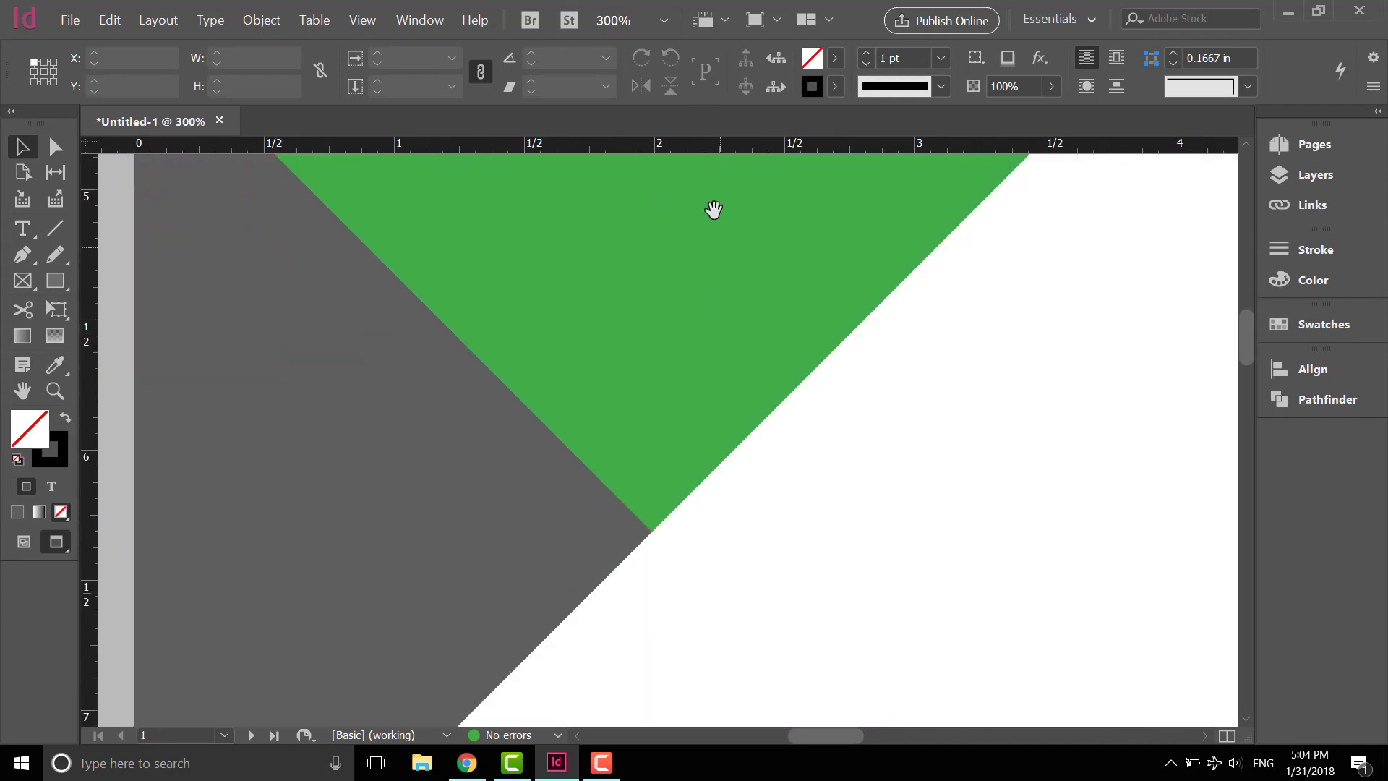
scroll(713, 210, "up", 6)
scroll(712, 350, "up", 3)
scroll(731, 514, "up", 3)
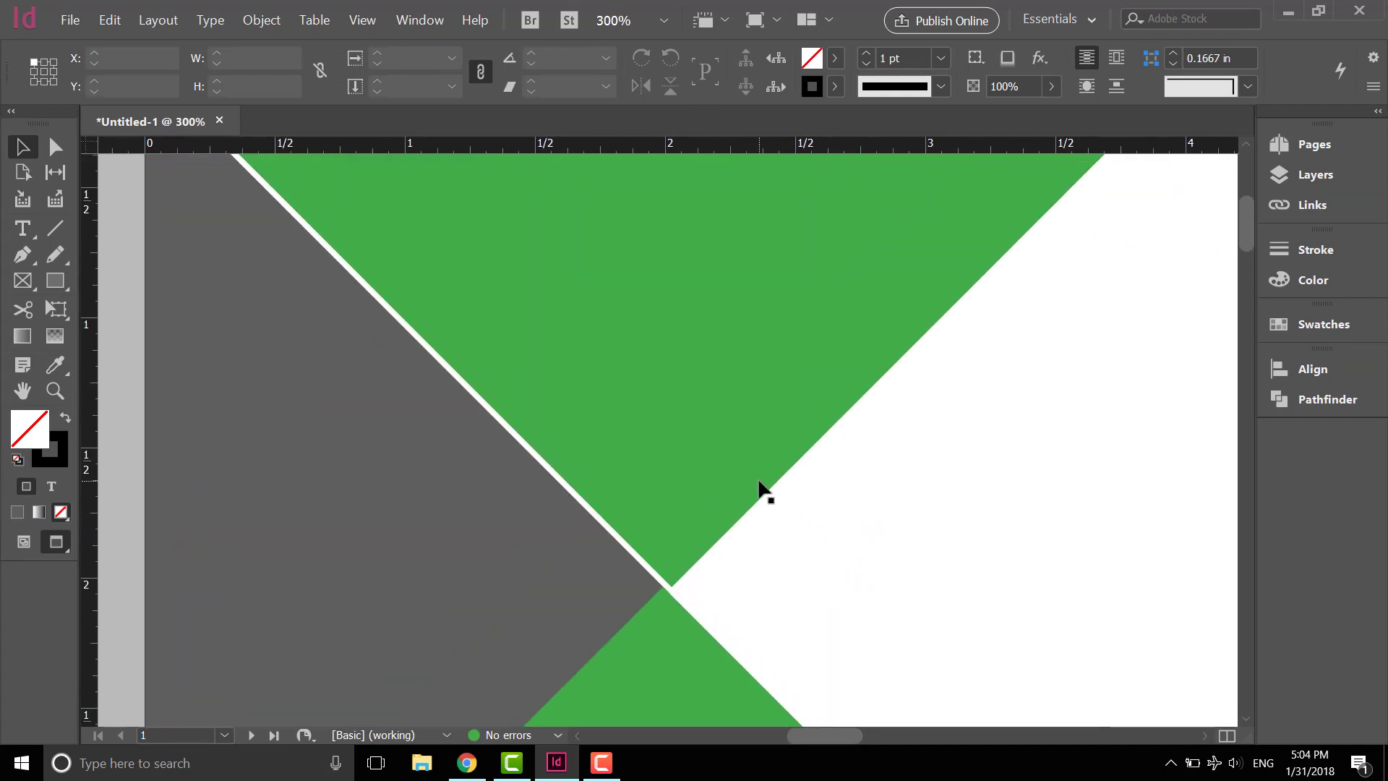
left_click_drag(734, 440, 728, 449)
left_click(857, 492)
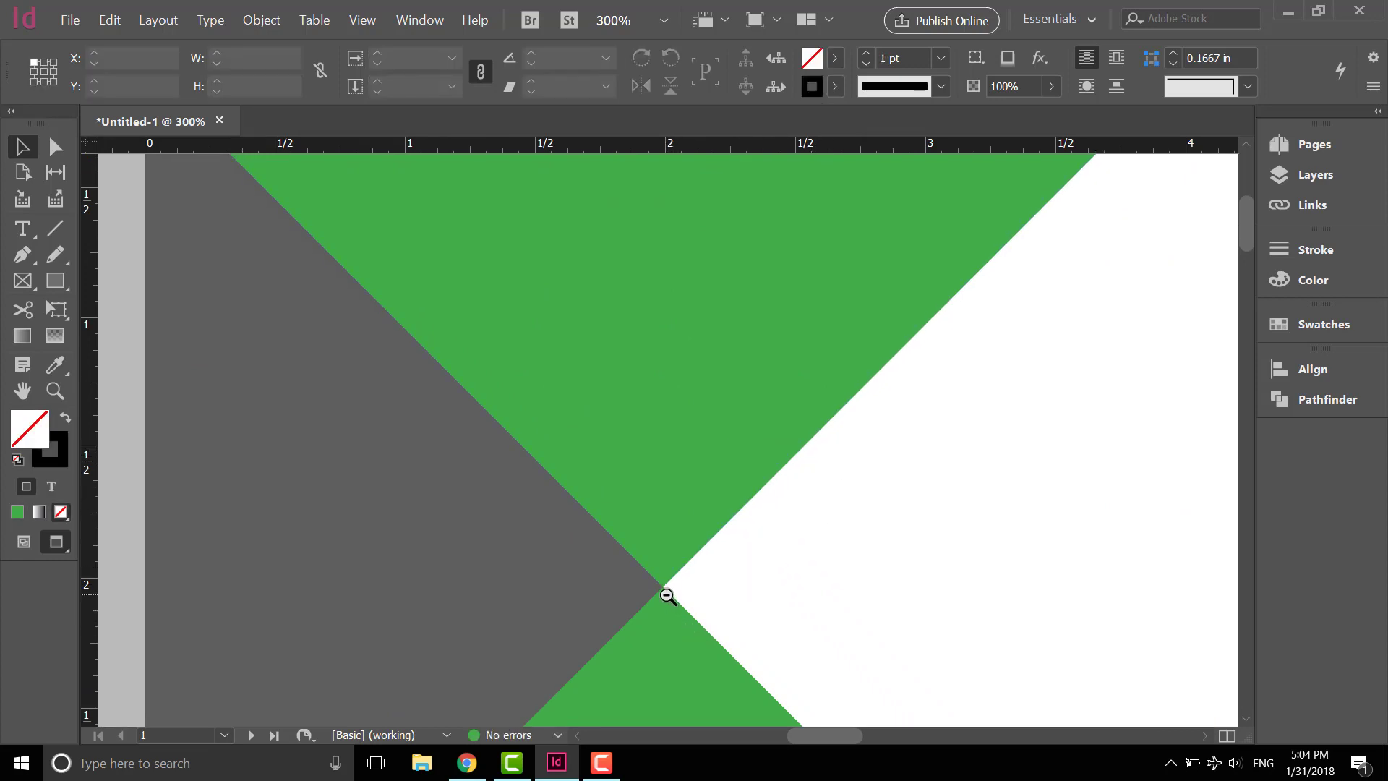
left_click(666, 590)
left_click(668, 595)
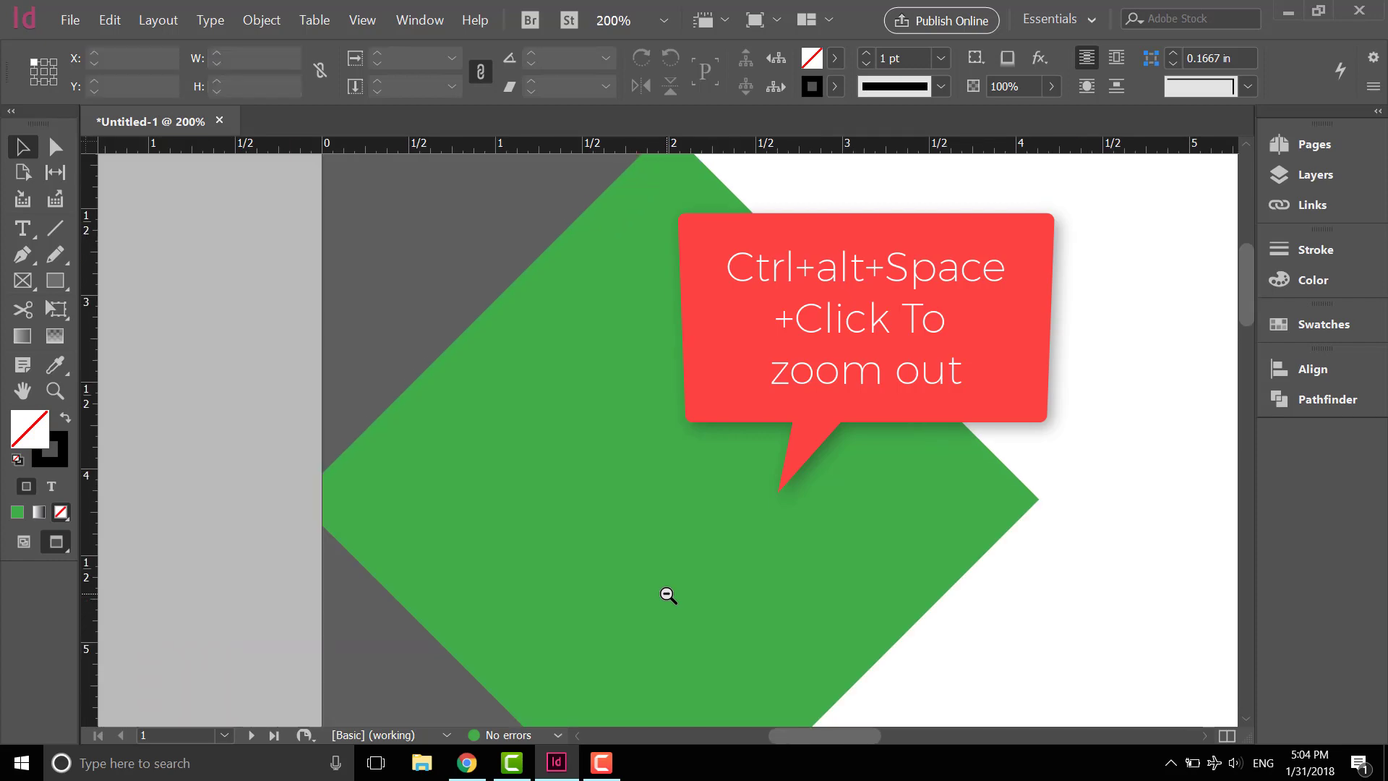
left_click(674, 553)
left_click(681, 488)
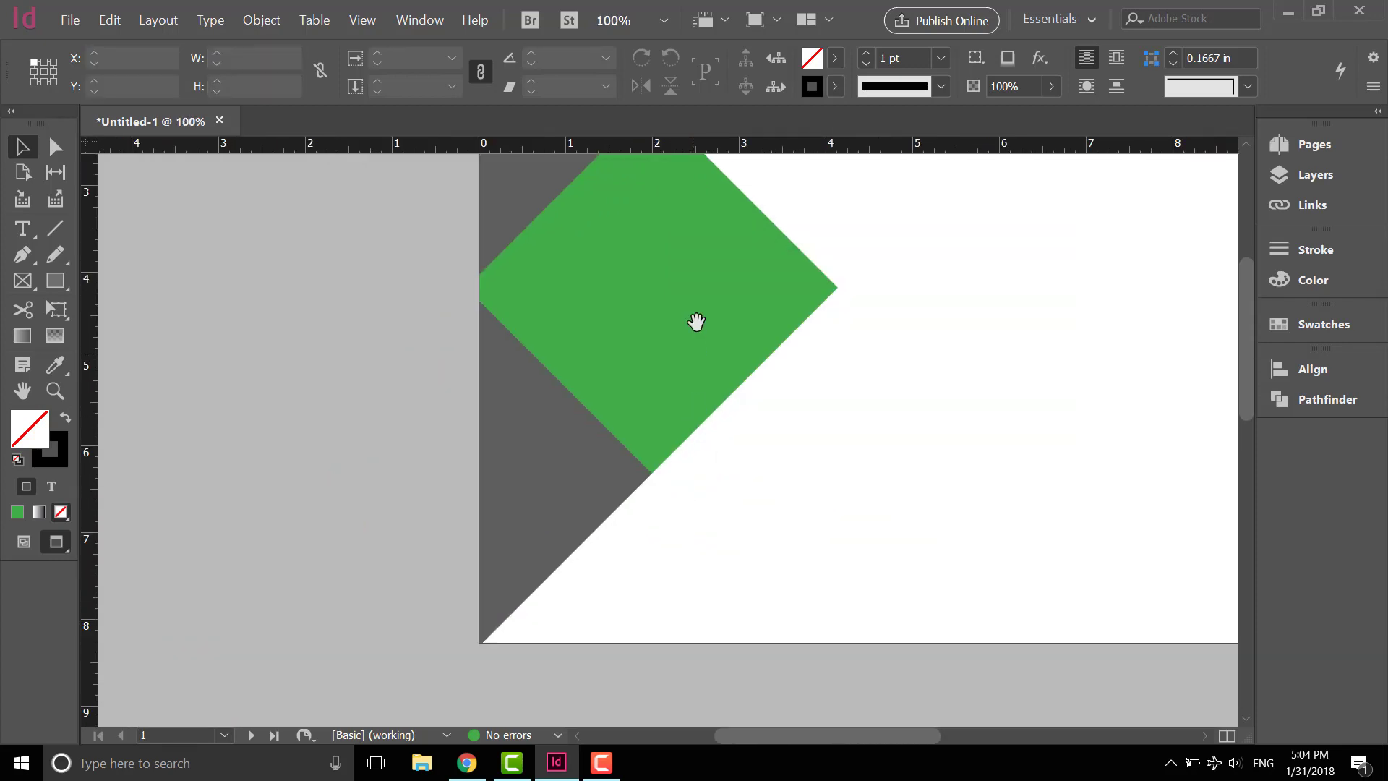
left_click(604, 508)
left_click_drag(620, 506, 552, 407)
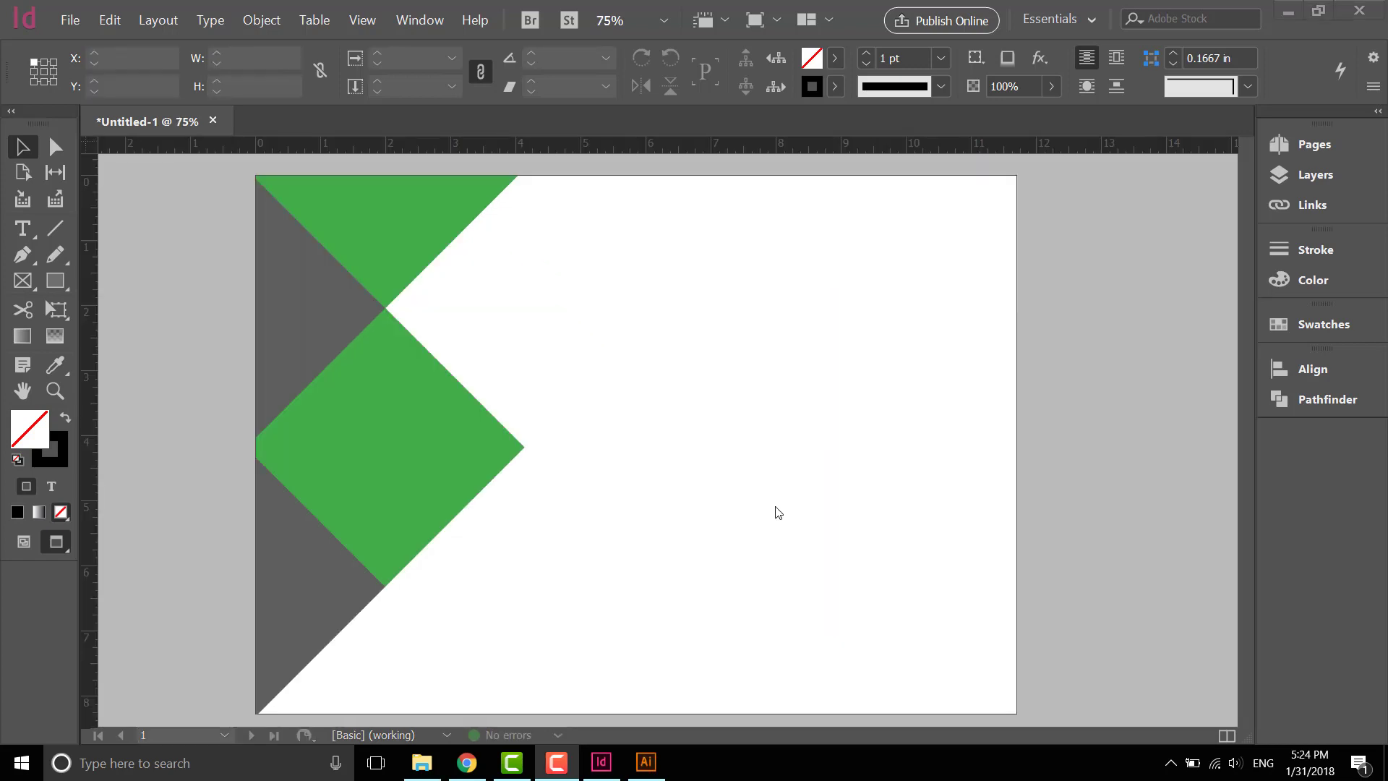
left_click_drag(696, 528, 691, 485)
Add a 'We Make Ideas Happen' text frame near the page top, set in Roboto Bold 12 pt
key("ctrl+0")
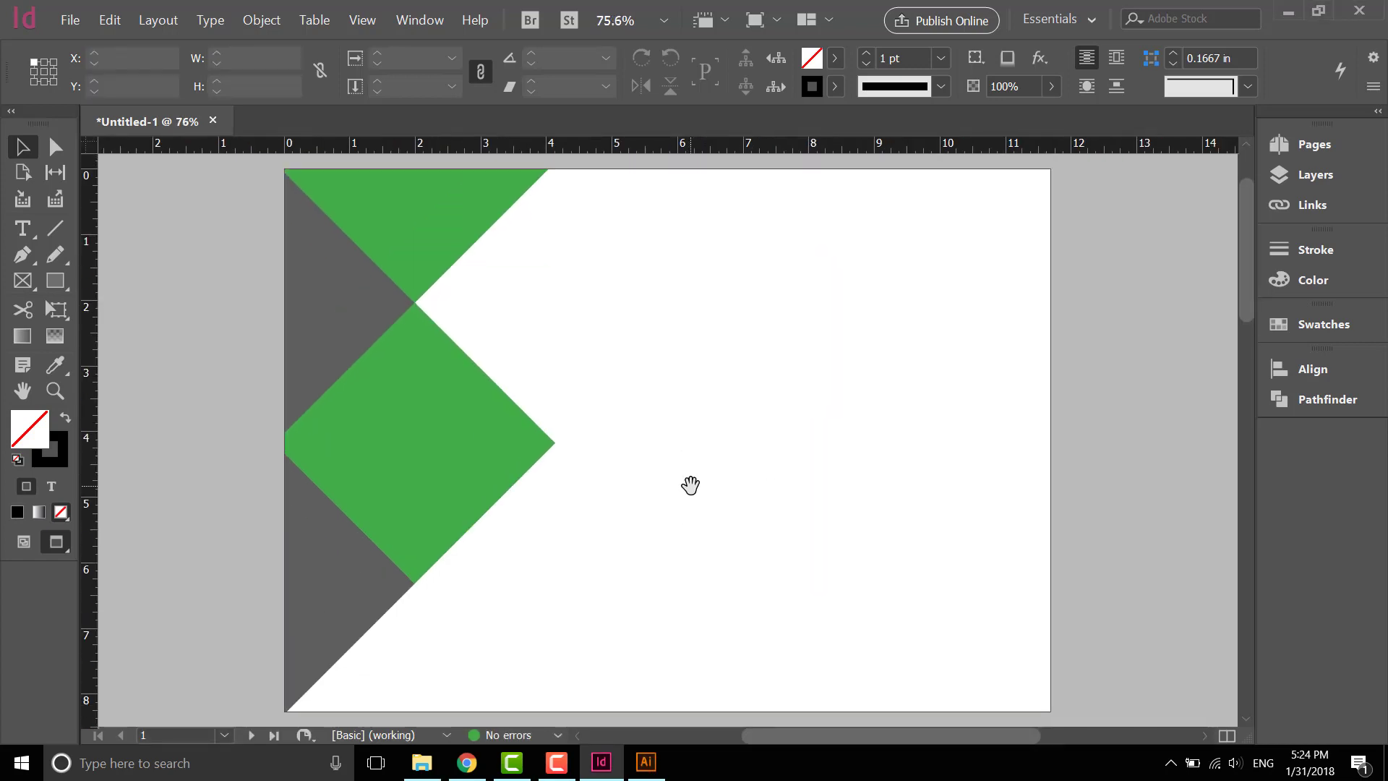
left_click_drag(620, 412, 589, 405)
key("w")
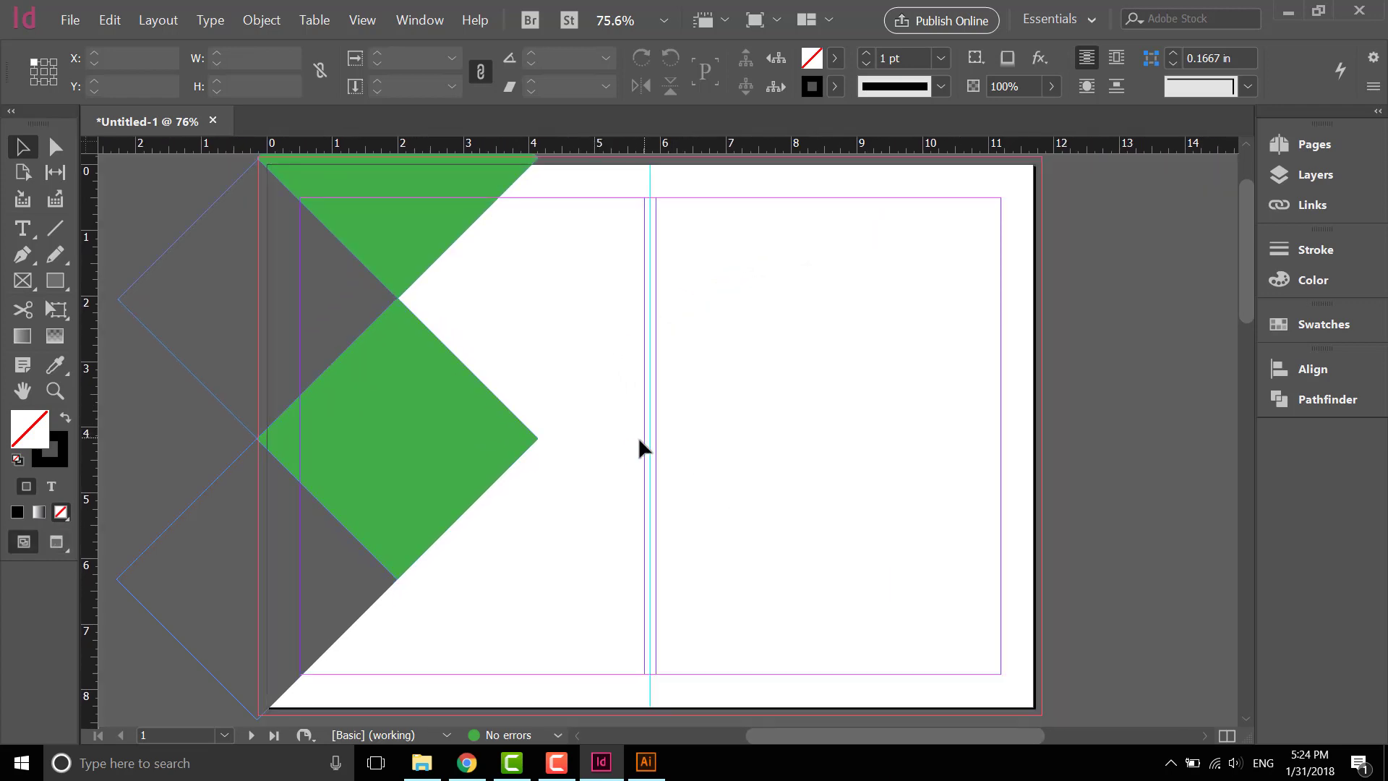
key("t")
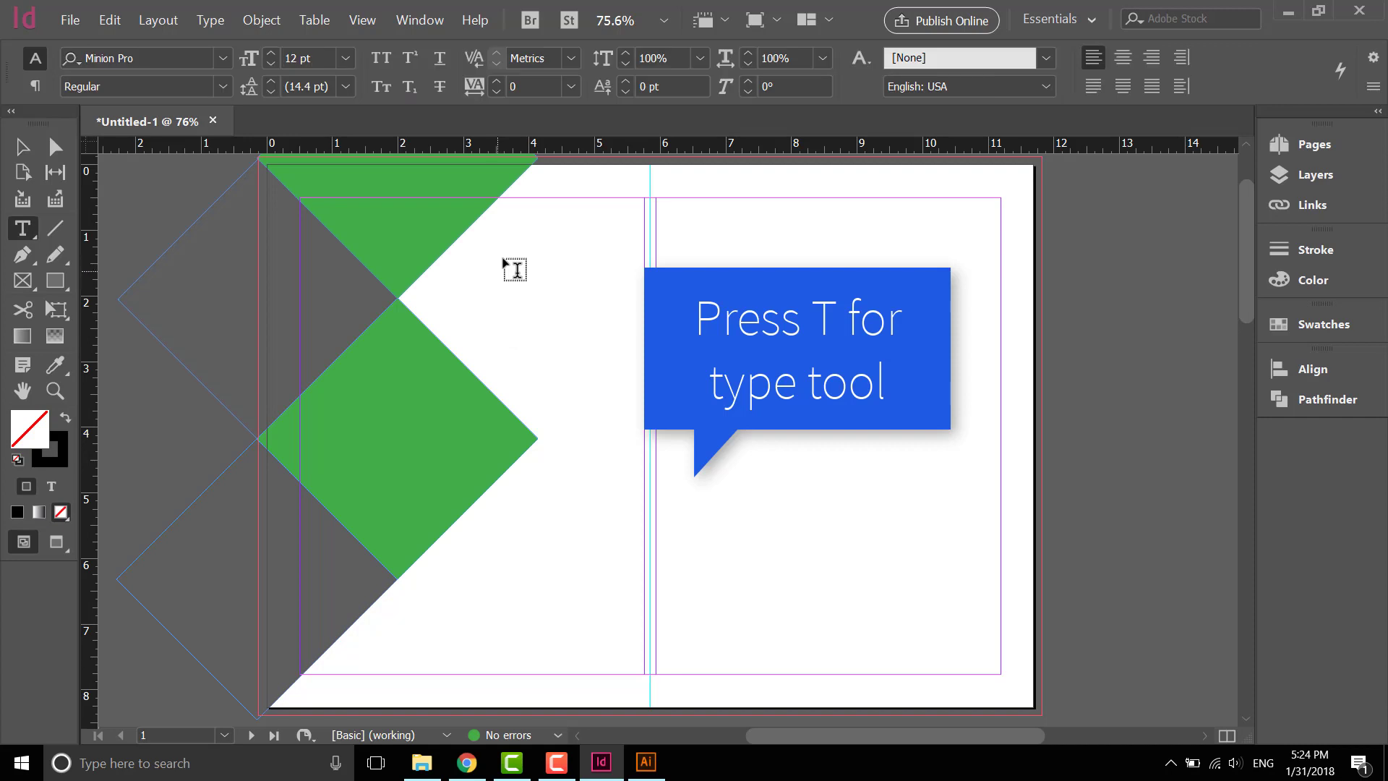
left_click_drag(499, 248, 649, 276)
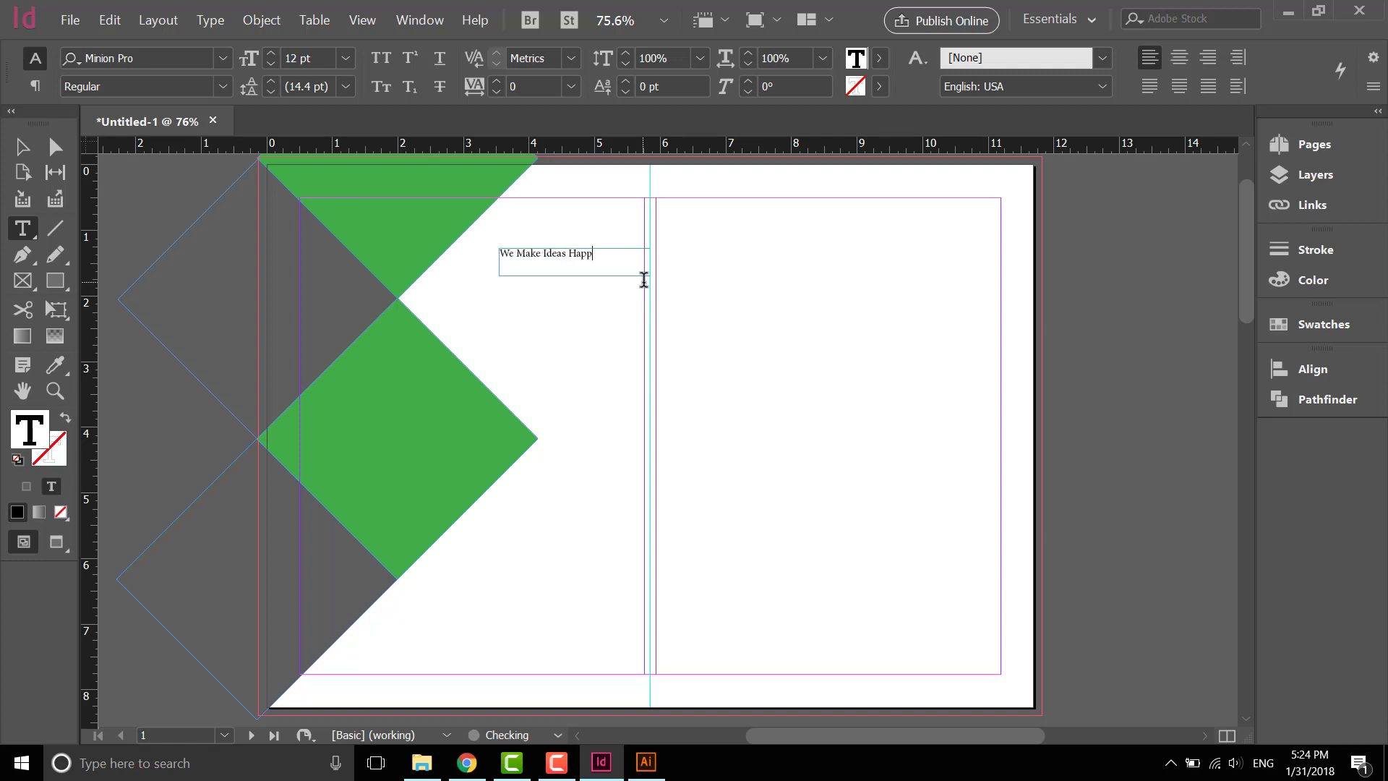
key("ctrl+a")
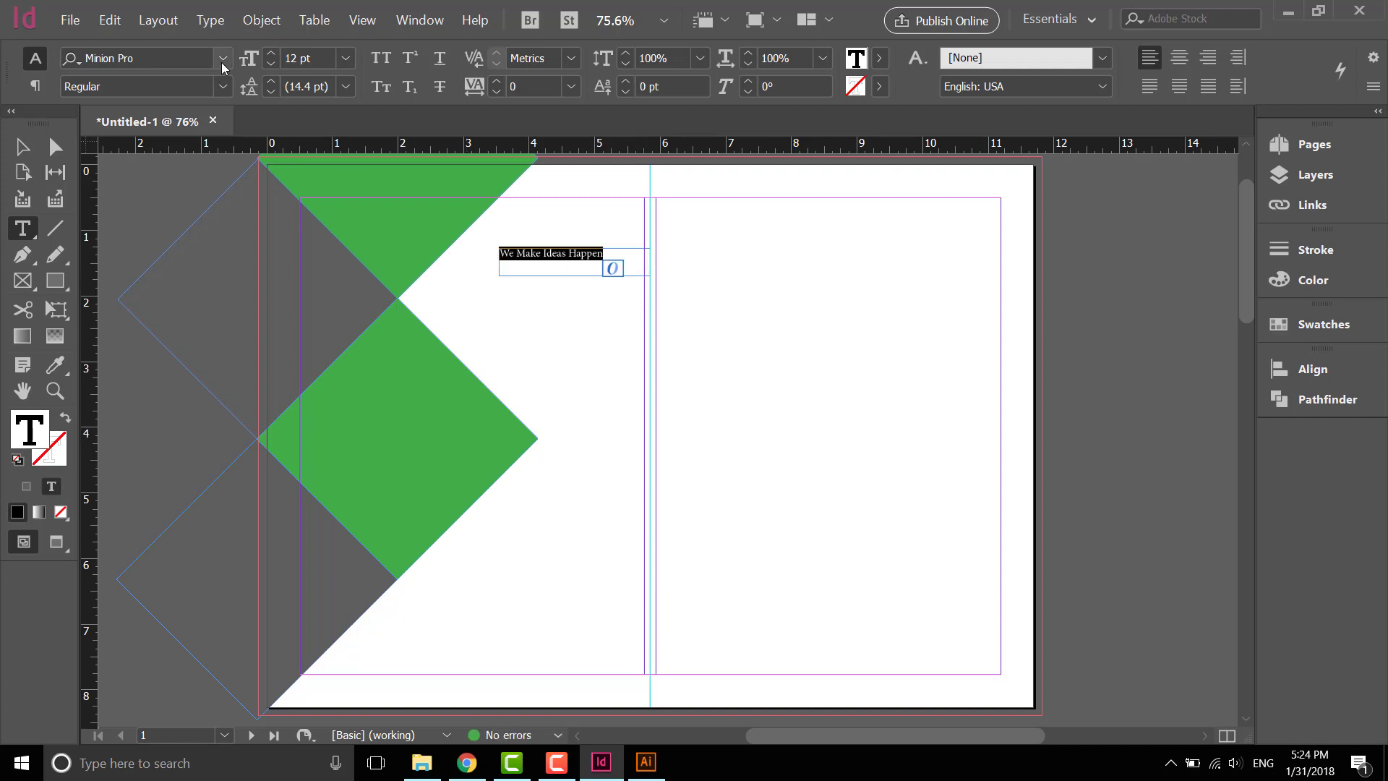
left_click(189, 60)
type("robo")
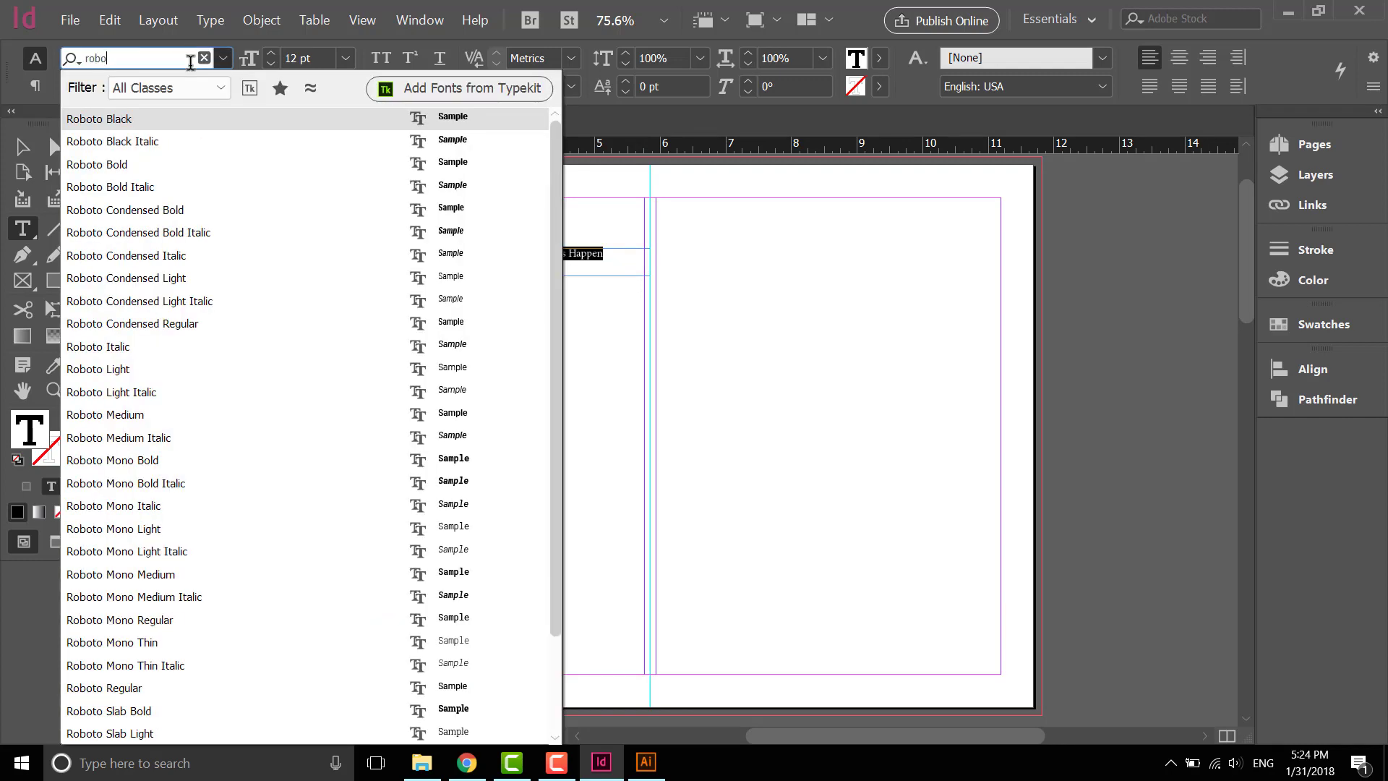
left_click(166, 164)
key("Escape")
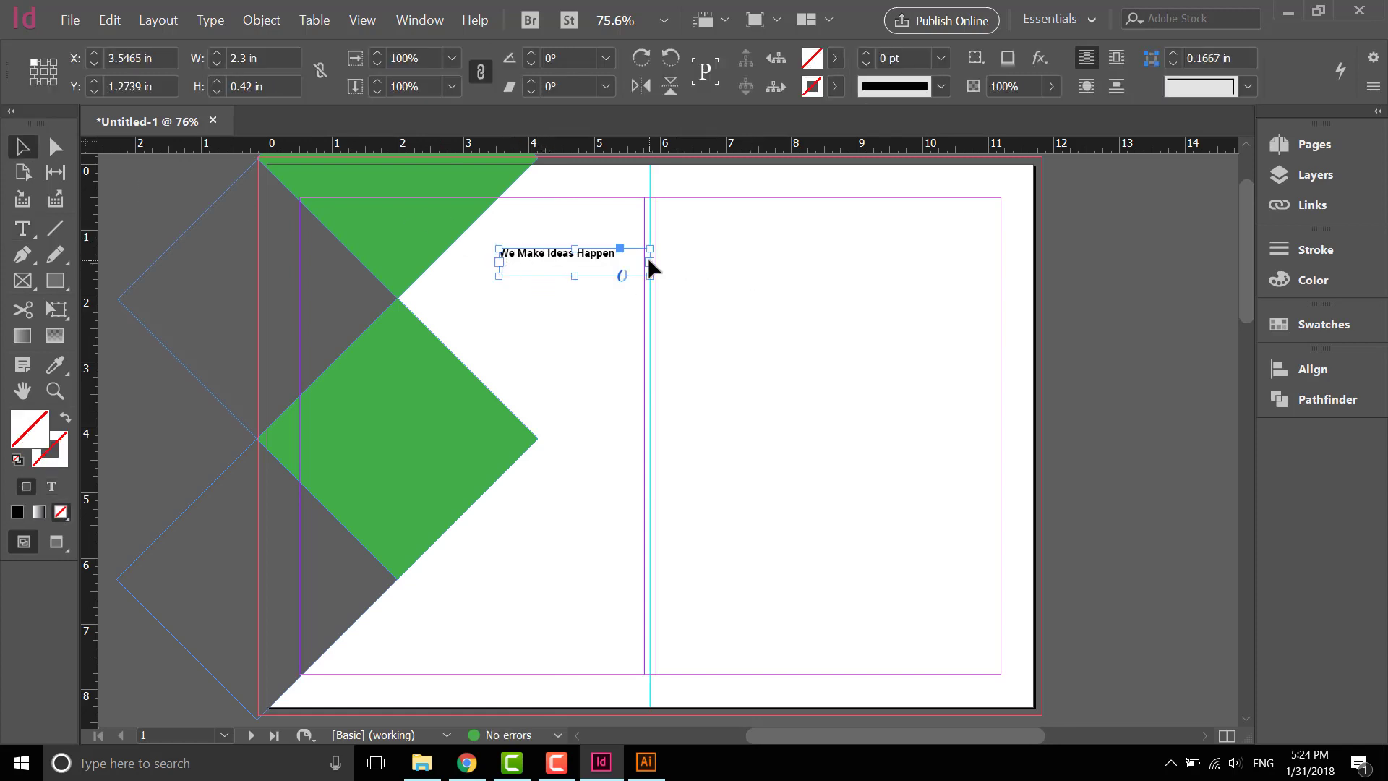
Narrow the heading frame and fill a duplicate copy below it with placeholder text
mouse_move(649, 261)
left_mouse_down()
mouse_move(563, 266)
mouse_move(636, 256)
mouse_move(596, 331)
left_mouse_up()
left_click(807, 226)
double_click(610, 306)
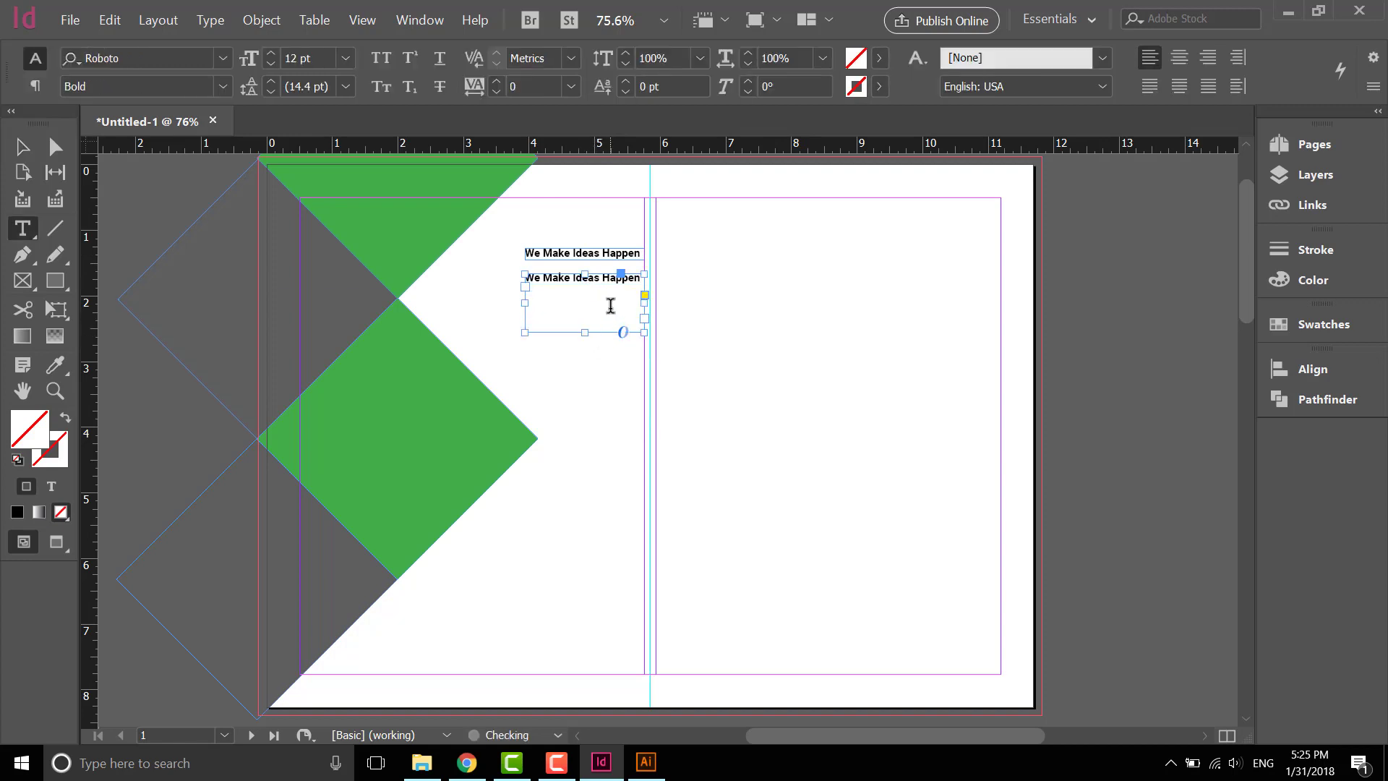
key("ctrl+a")
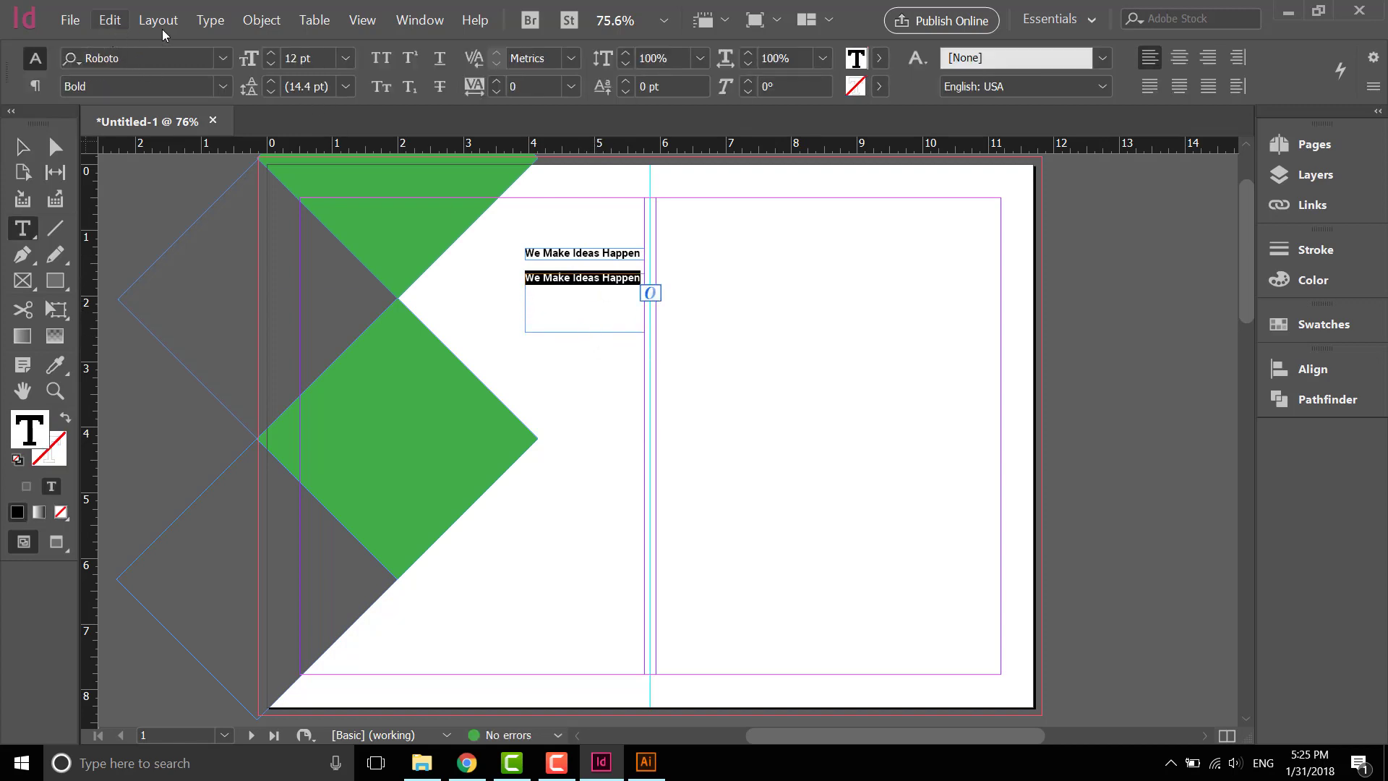
left_click(210, 19)
left_click(314, 539)
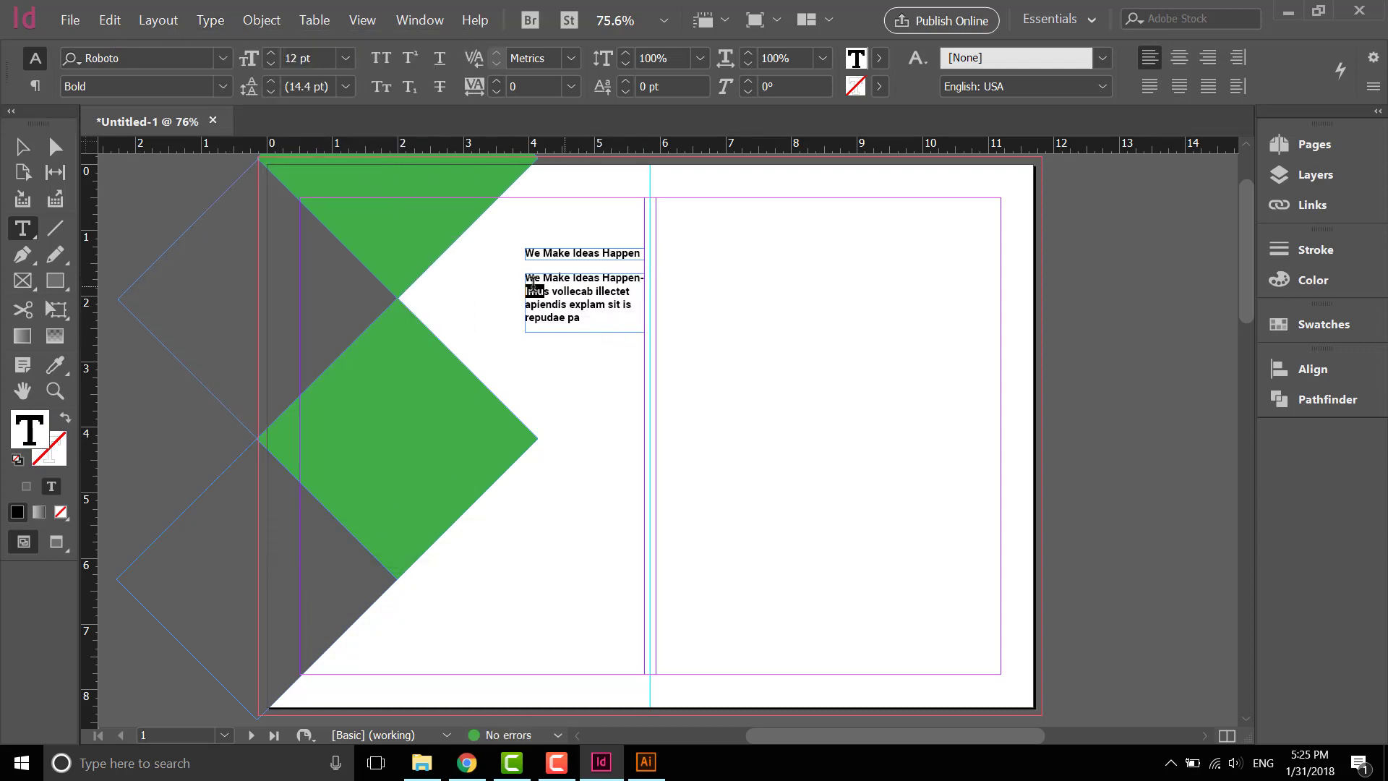
Delete the leftover heading line from the copy and shorten the body text frame
left_click_drag(645, 277, 484, 273)
key("BackSpace")
key("Escape")
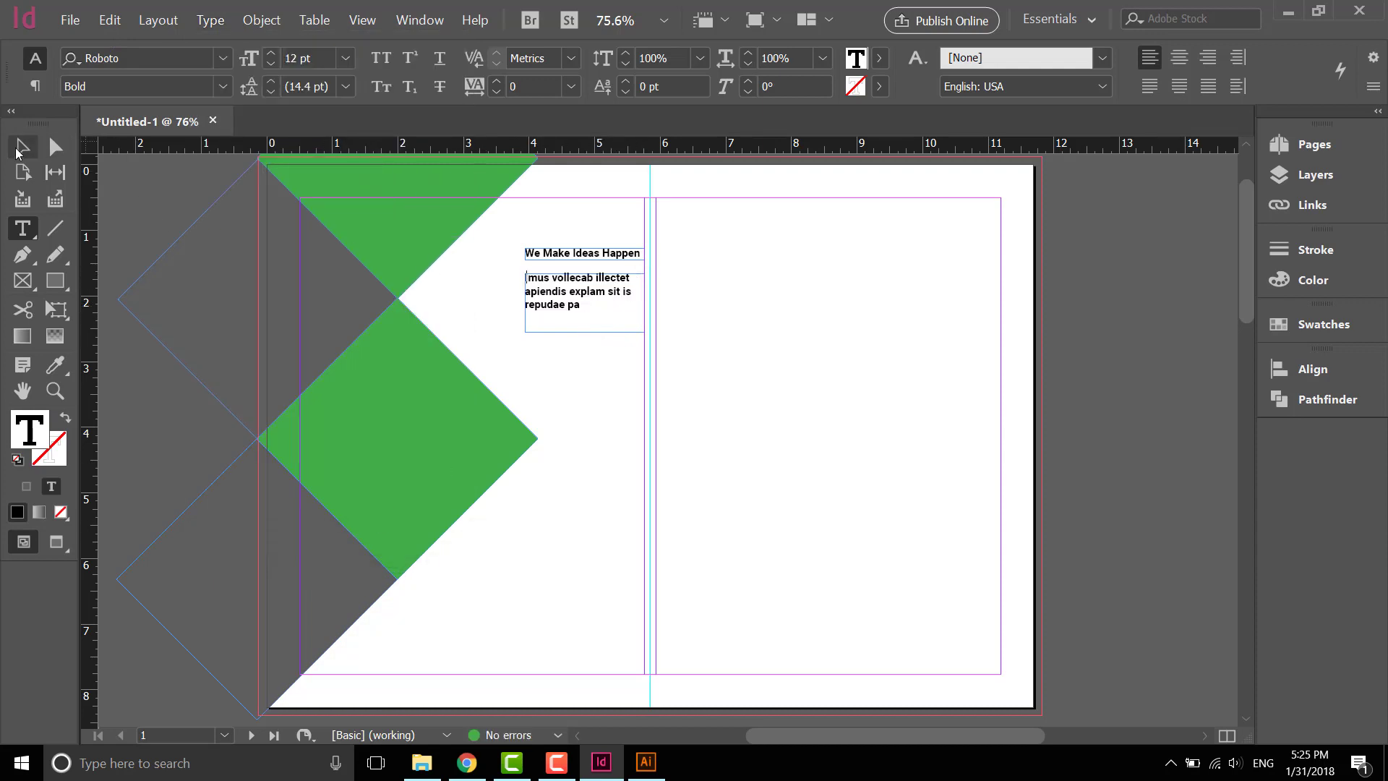
left_click_drag(585, 335, 585, 311)
left_click(770, 278)
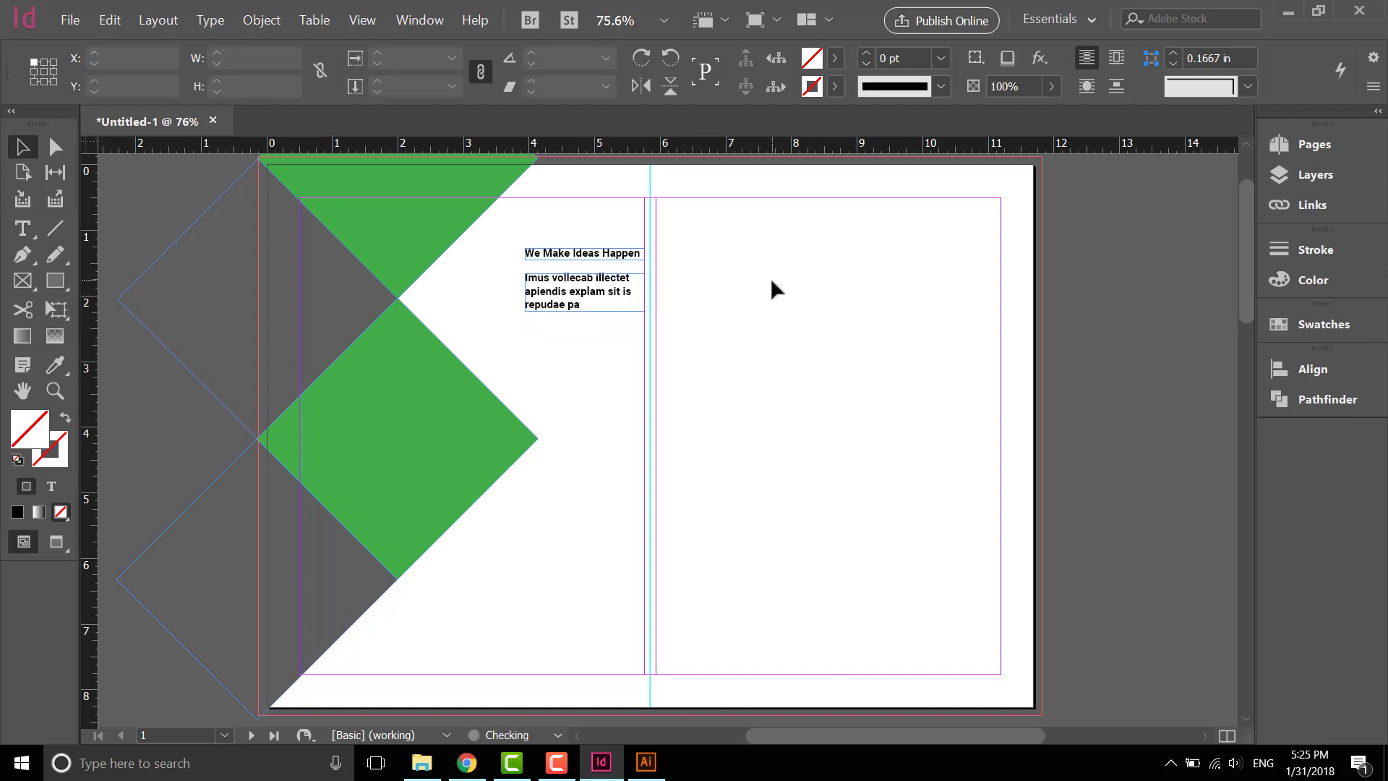
Set all the placeholder body text to Roboto Regular weight
left_click(571, 316)
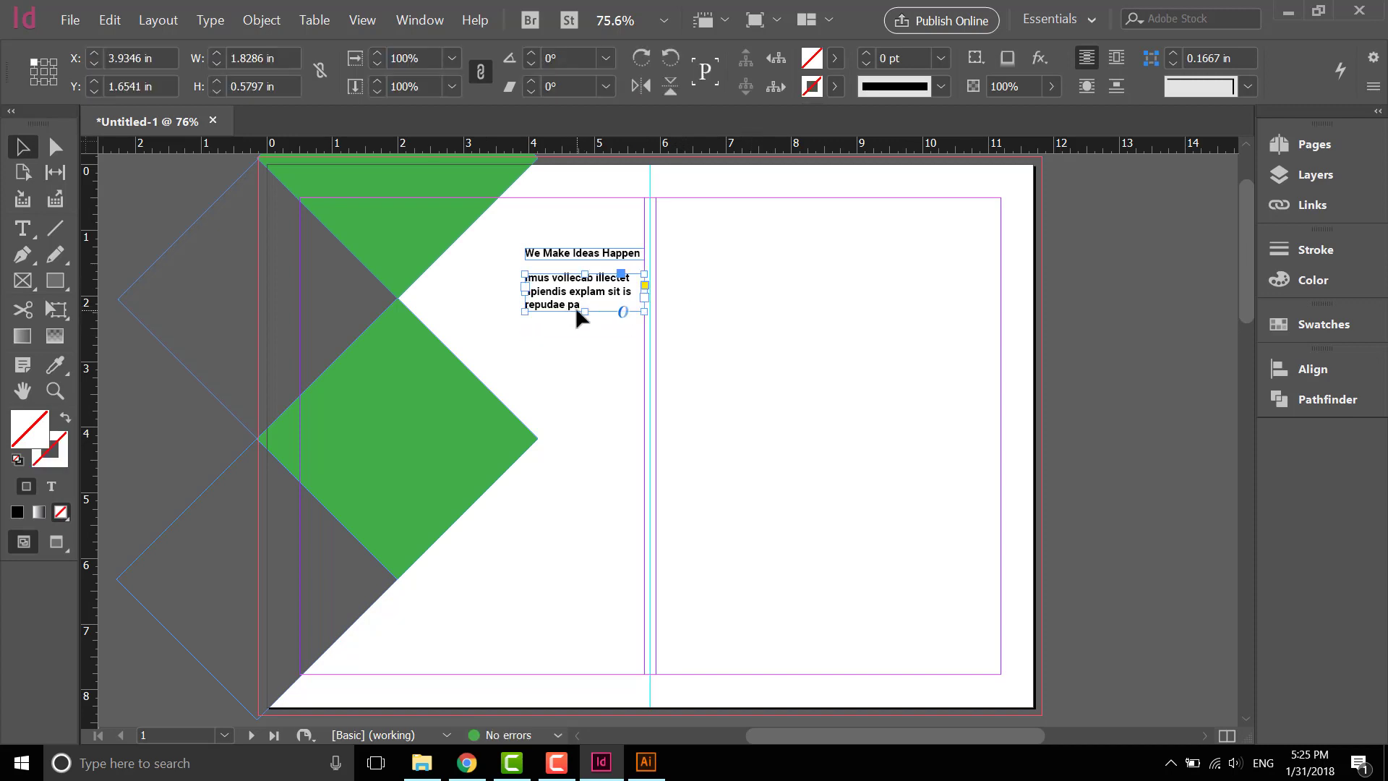
double_click(575, 307)
key("ctrl+a")
left_click(219, 86)
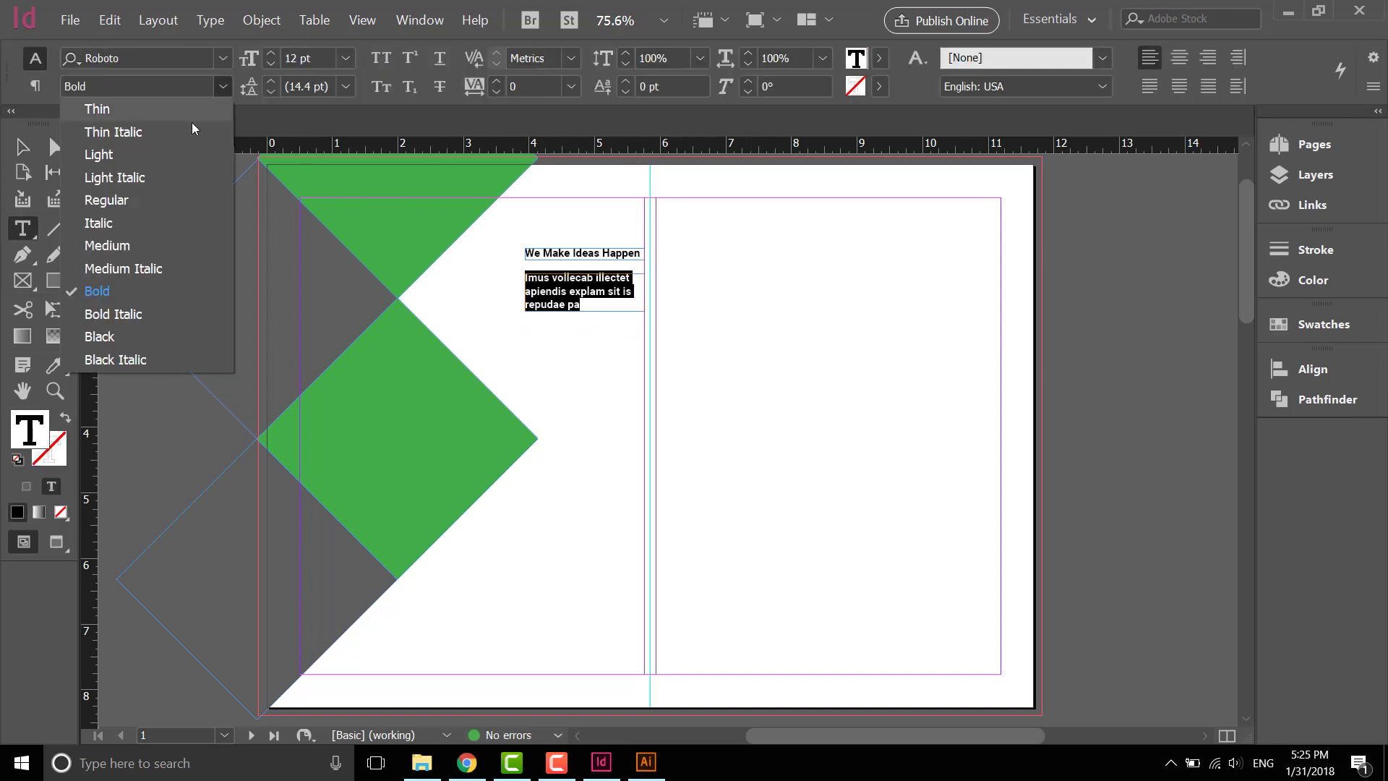
left_click(162, 205)
left_click(21, 147)
Reposition the body text frame, then nudge it and the heading down together
left_click(821, 295)
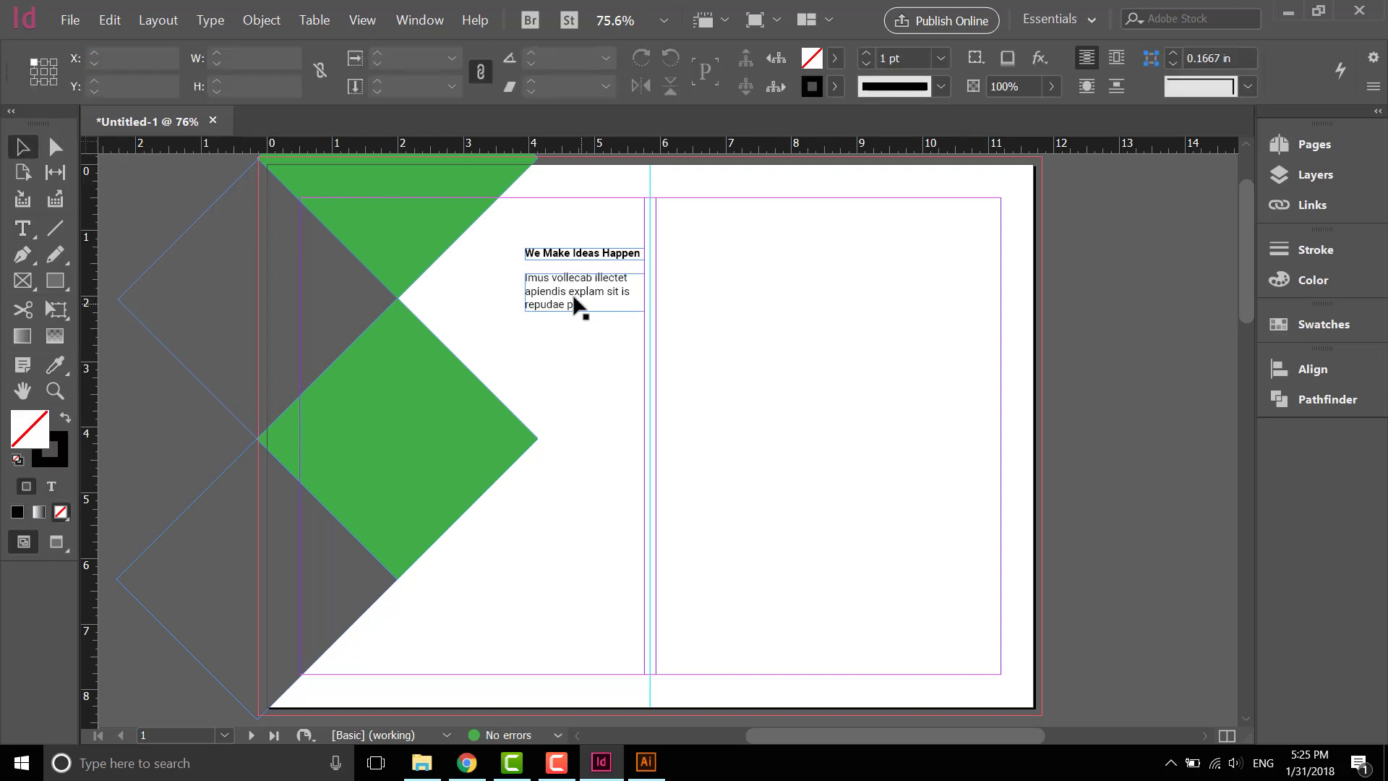
left_click(576, 295)
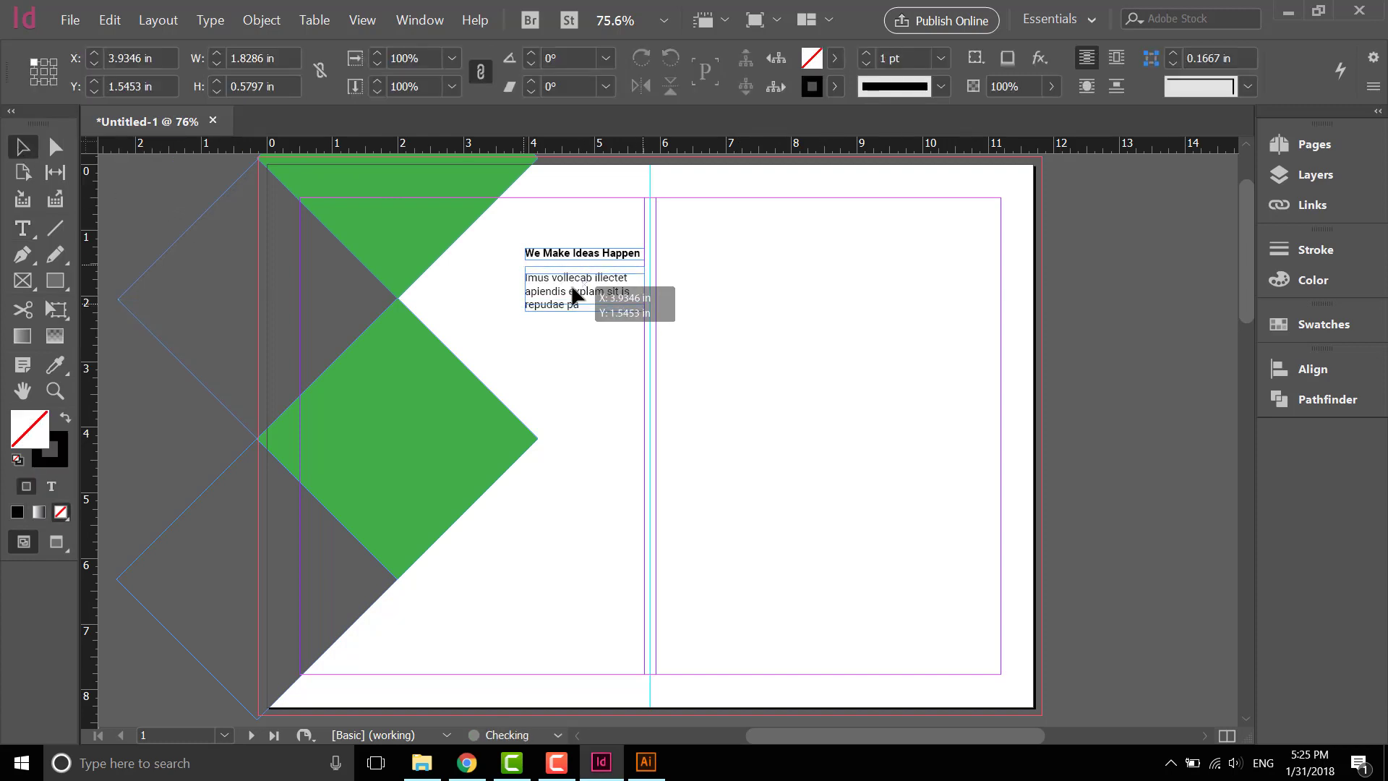
left_click_drag(576, 294, 570, 287)
left_click(558, 251, "shift")
key("shift+Down")
key("shift+Down")
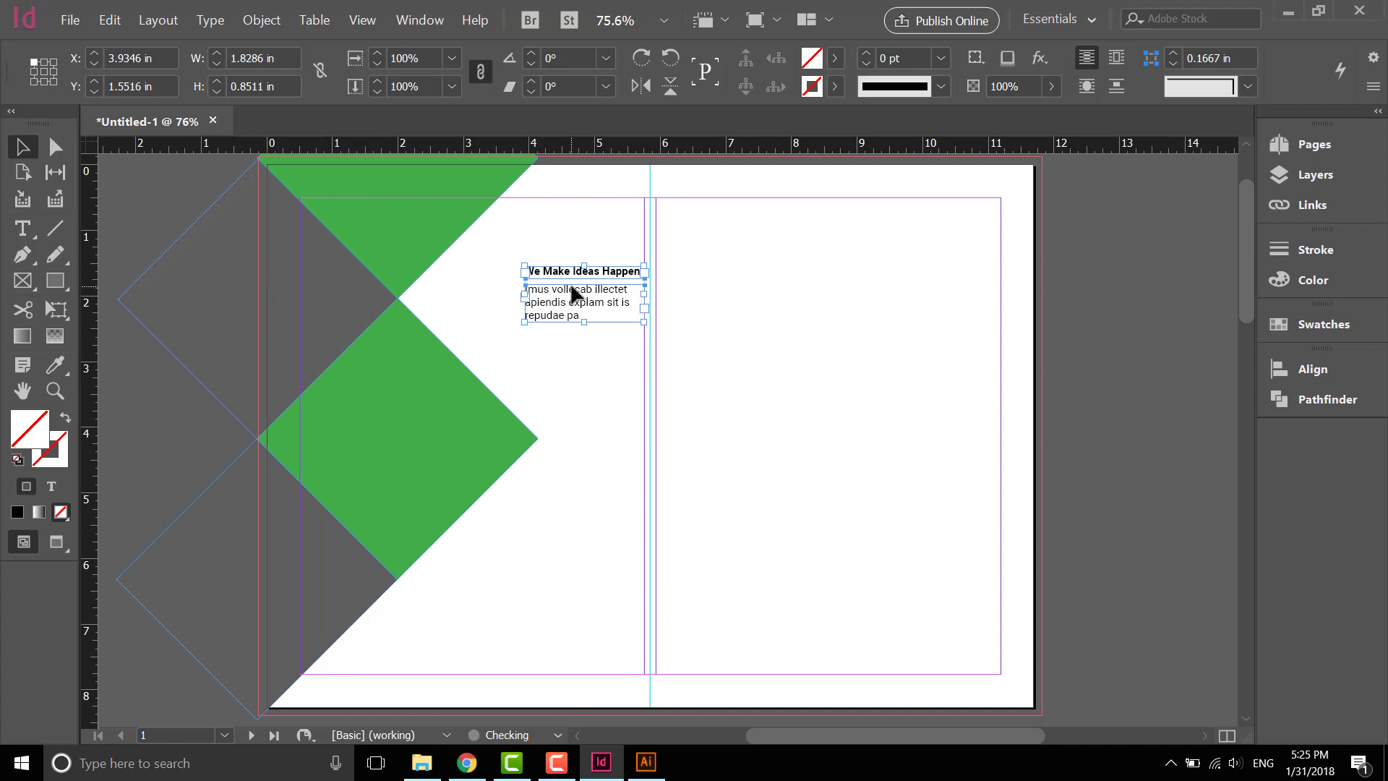
Copy the green K logo from the logo document and paste it into the brochure
left_click(645, 762)
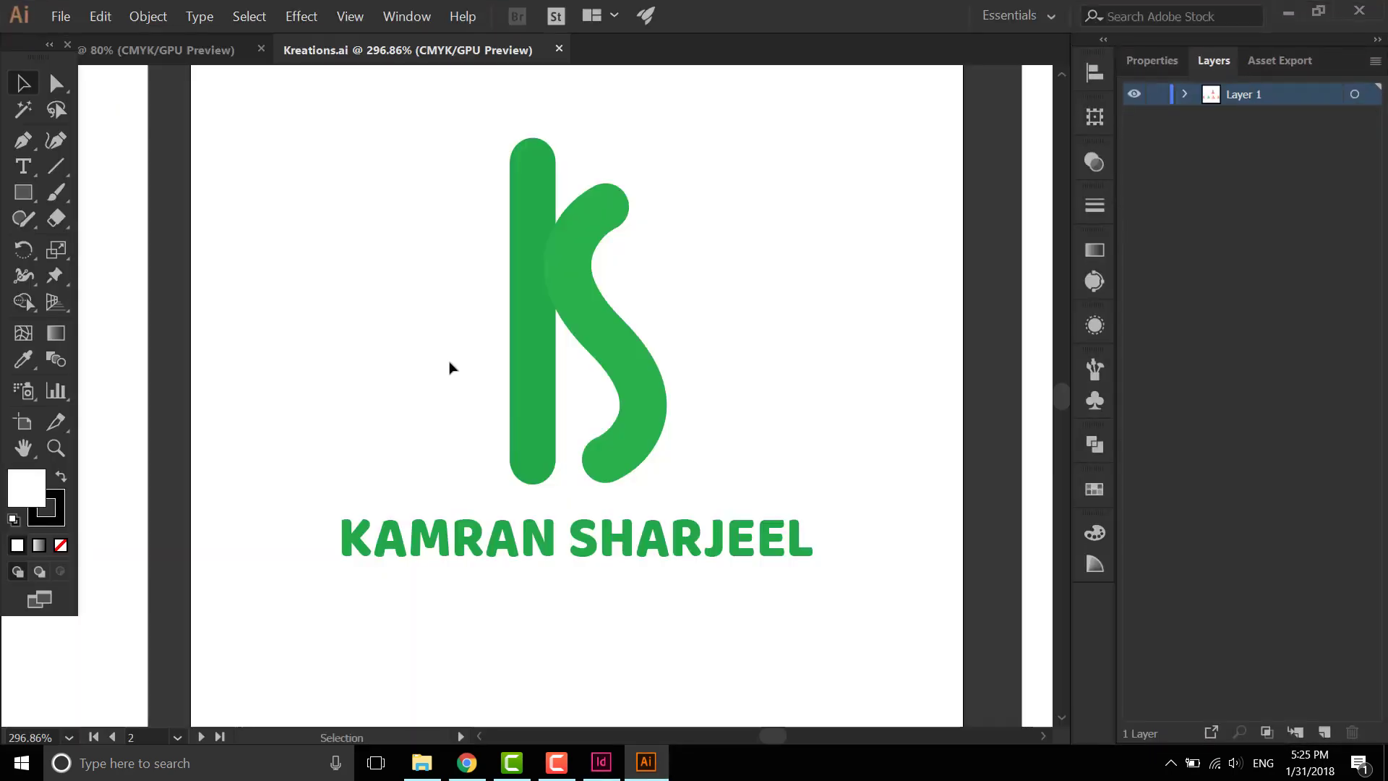
left_click_drag(402, 162, 837, 670)
key("ctrl+c")
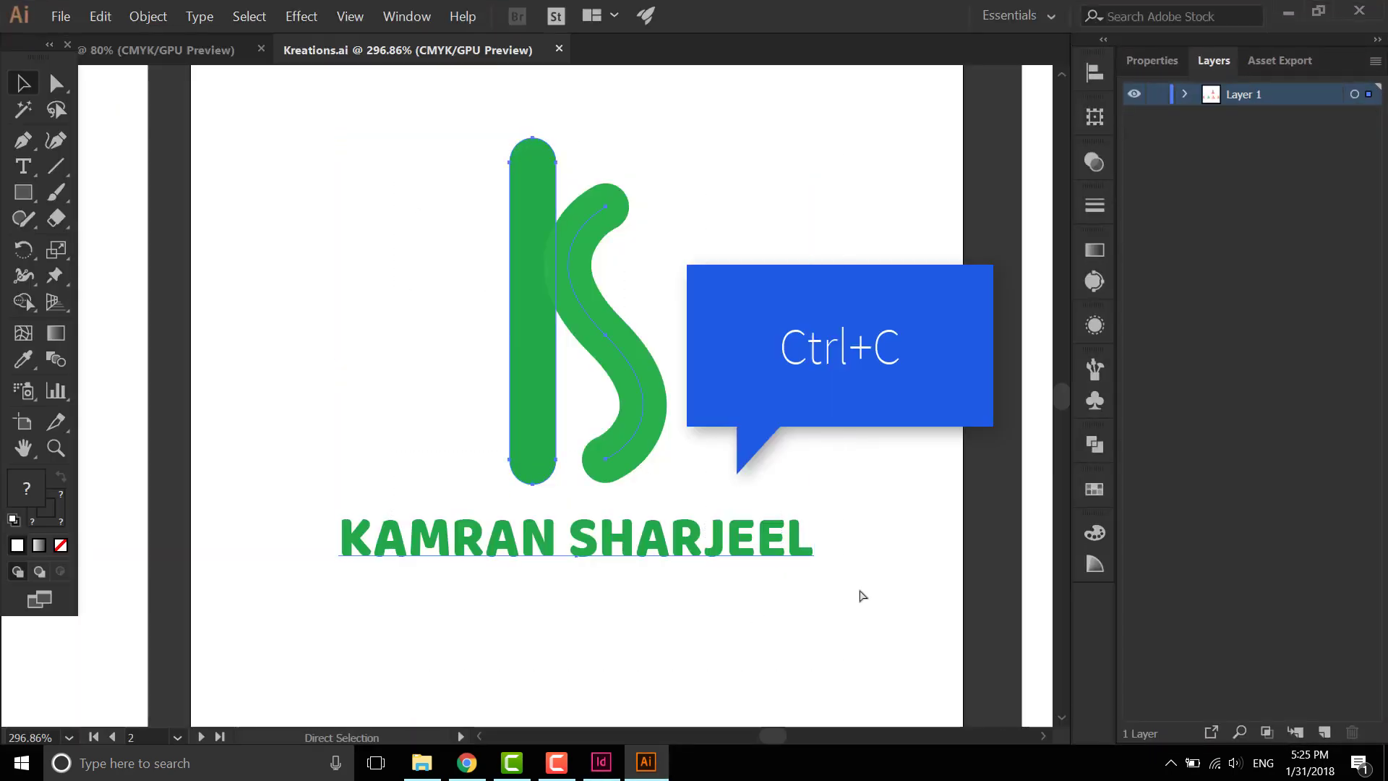
left_click(601, 762)
key("ctrl+v")
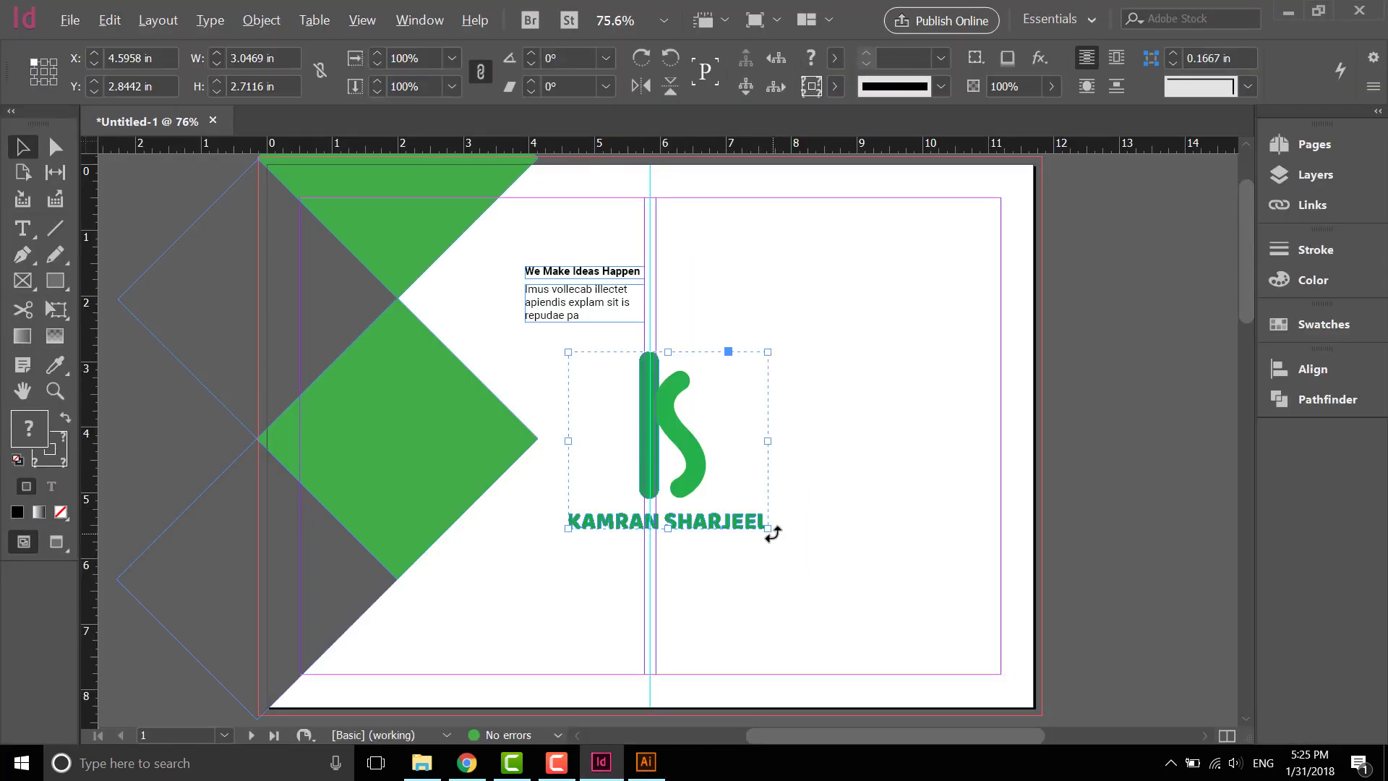
Move the logo up and left and scale it down to about 1.1 in wide
left_click_drag(768, 531, 688, 473)
key("ctrl+z")
mouse_move(674, 448)
left_mouse_down()
mouse_move(631, 394)
mouse_move(611, 228)
mouse_move(537, 274)
left_mouse_up()
mouse_move(531, 373)
left_mouse_down()
mouse_move(498, 348)
mouse_move(600, 251)
left_mouse_up()
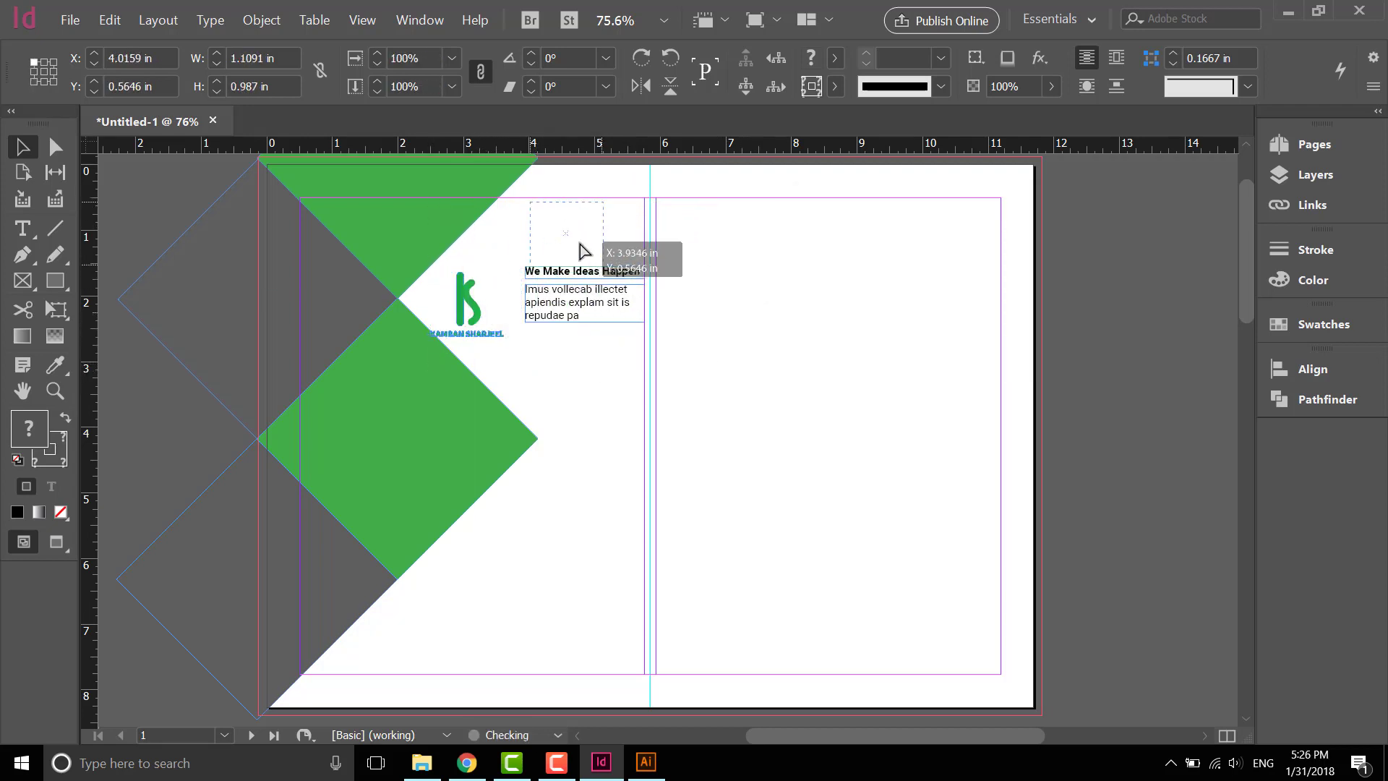
left_click(815, 271)
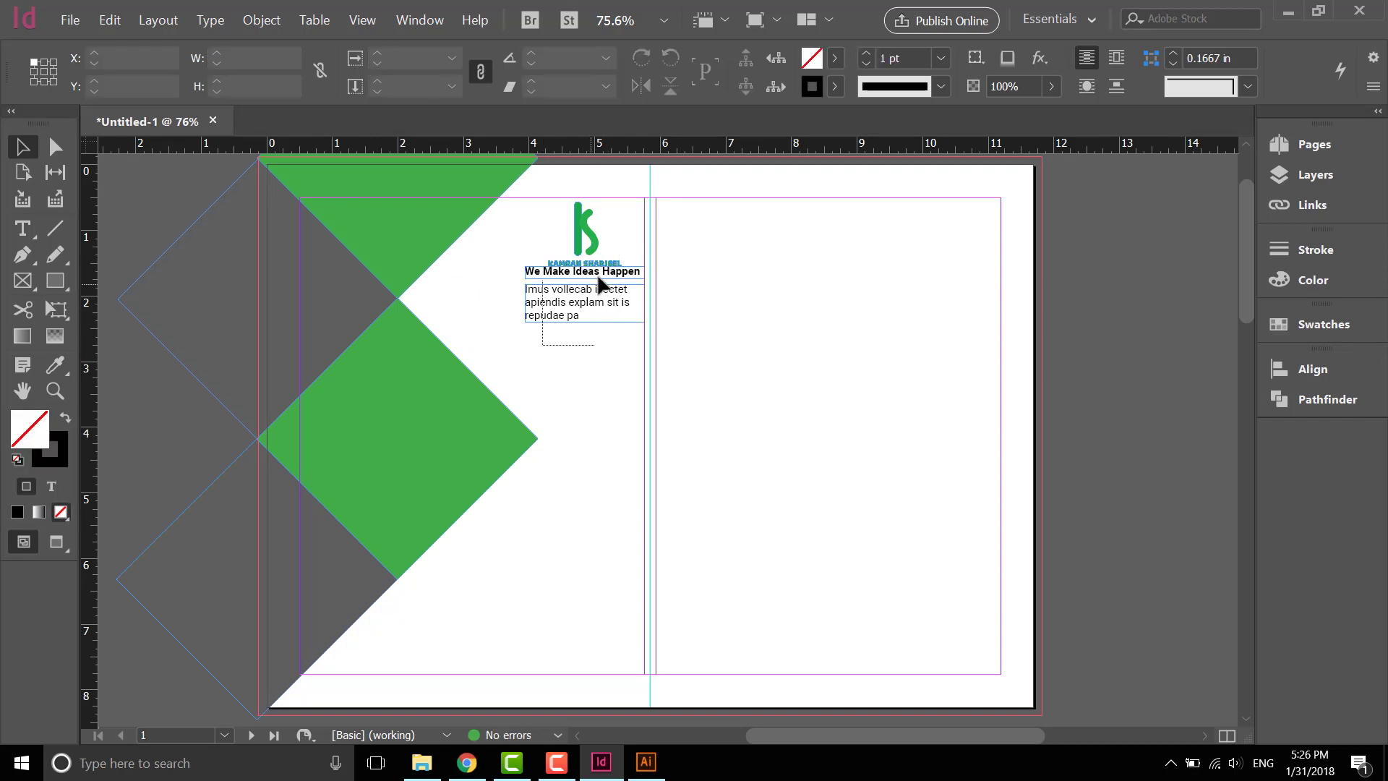
Lower the text slightly and shrink the logo to about 0.73 in above the heading
left_click_drag(601, 281, 600, 299)
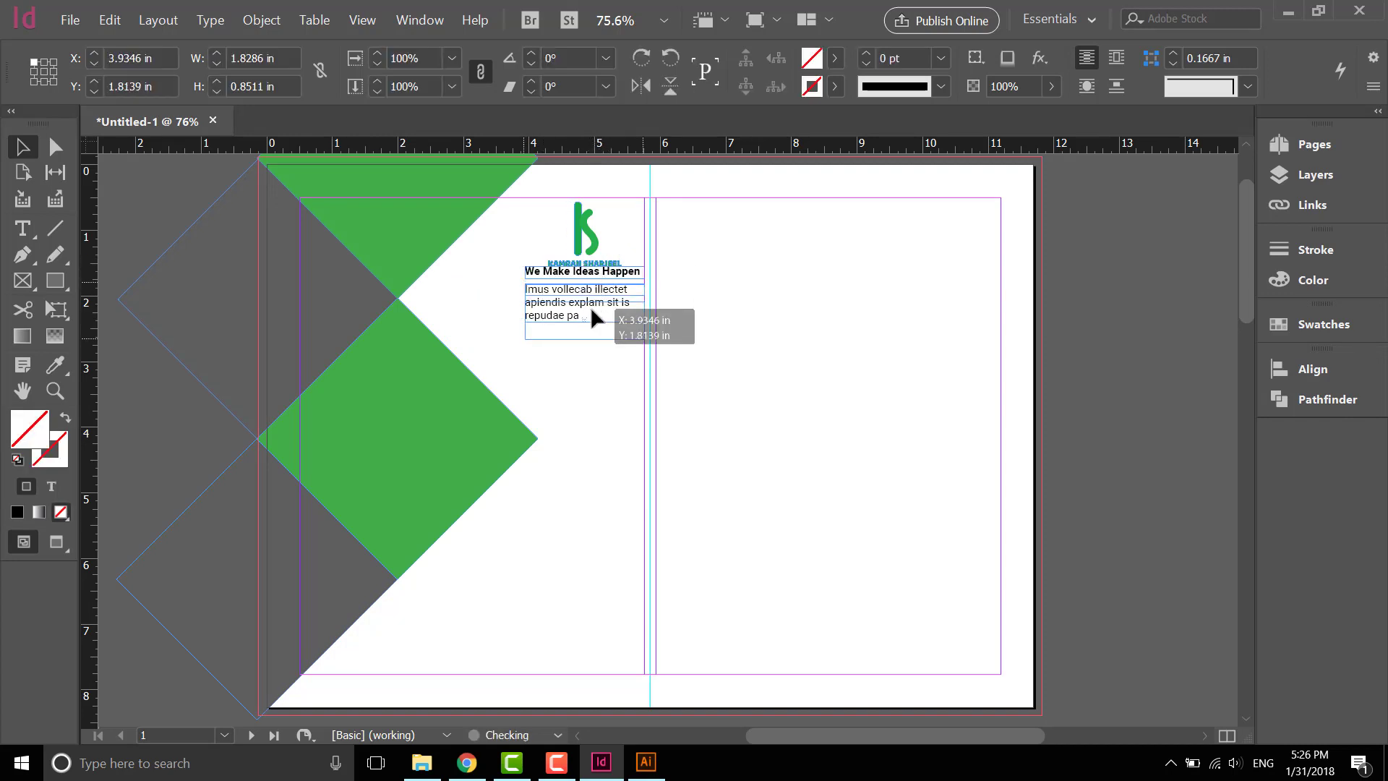
left_click_drag(587, 245, 578, 249)
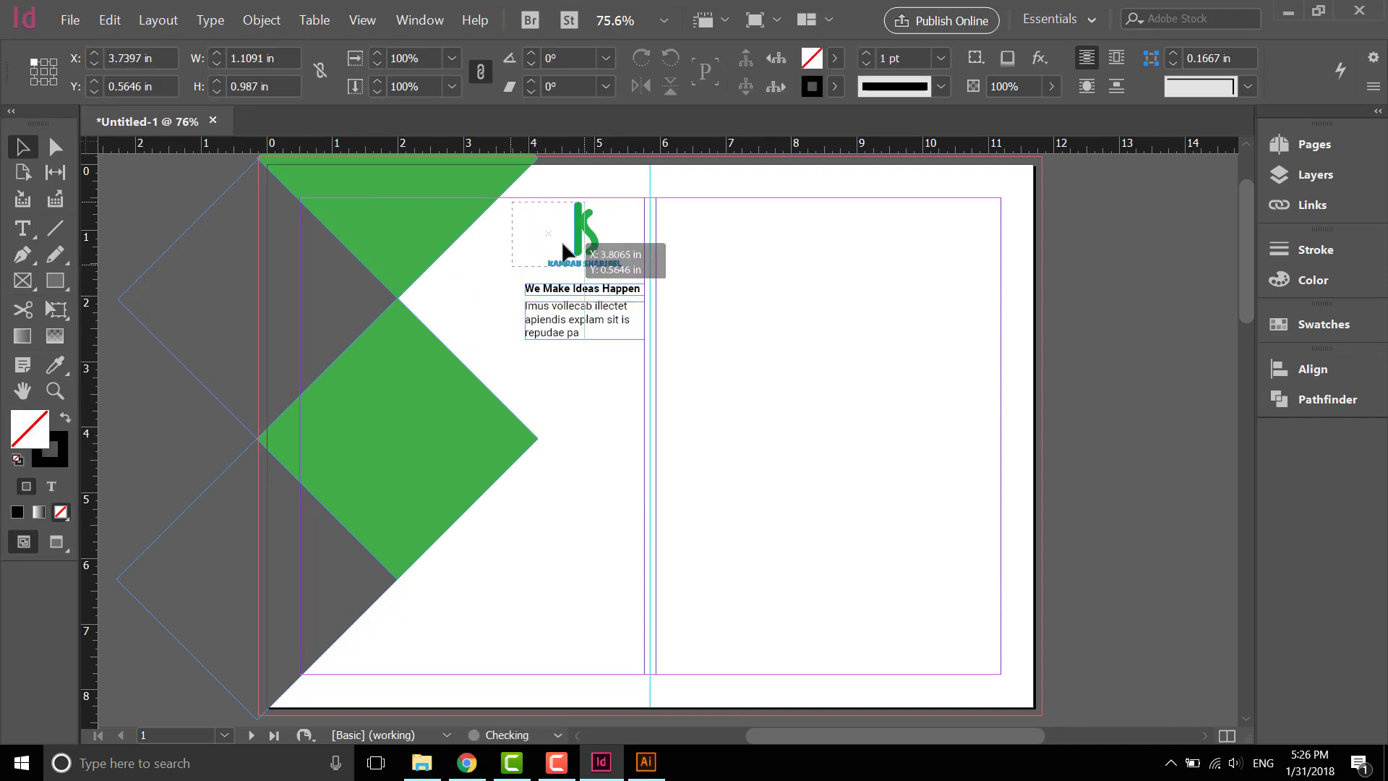
left_click(754, 242)
left_click(571, 250)
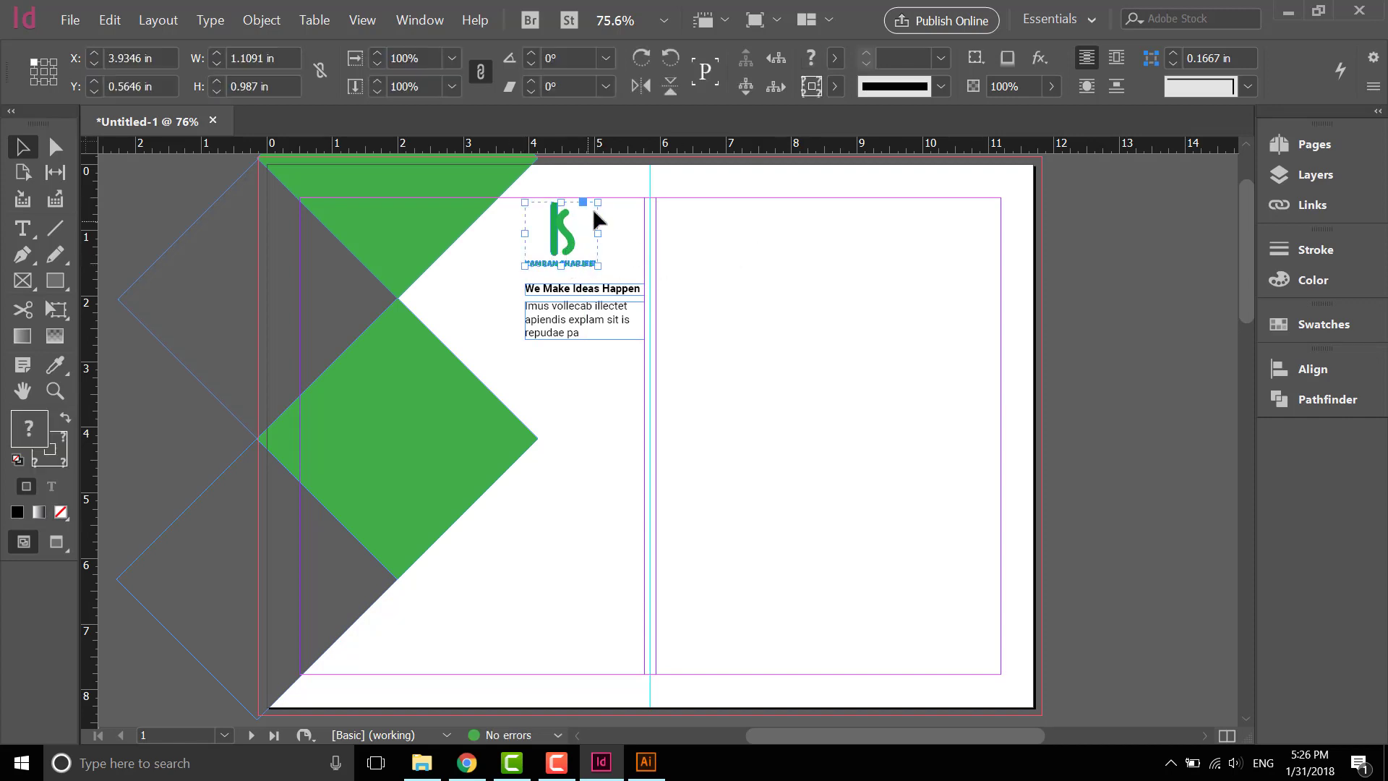
left_click_drag(597, 204, 572, 225)
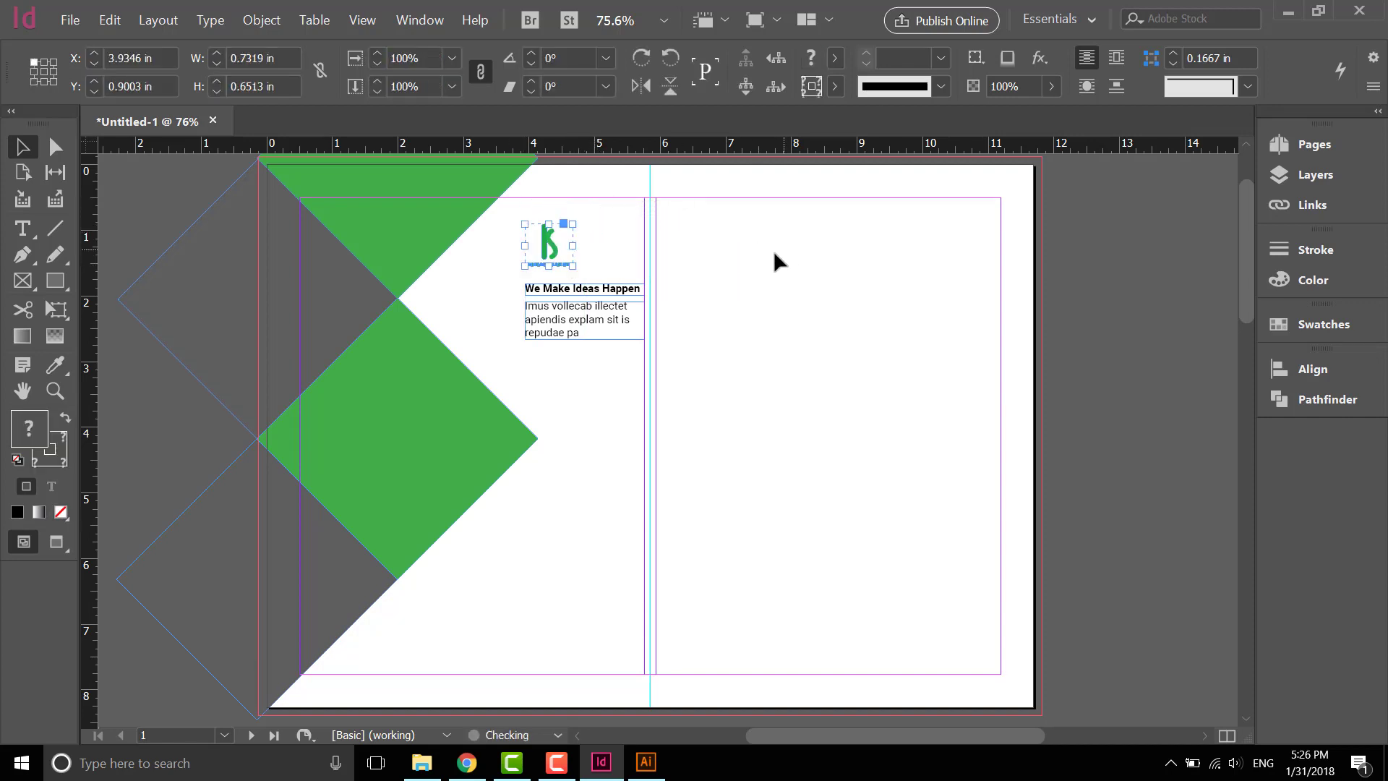
left_click(658, 275)
left_click(564, 270)
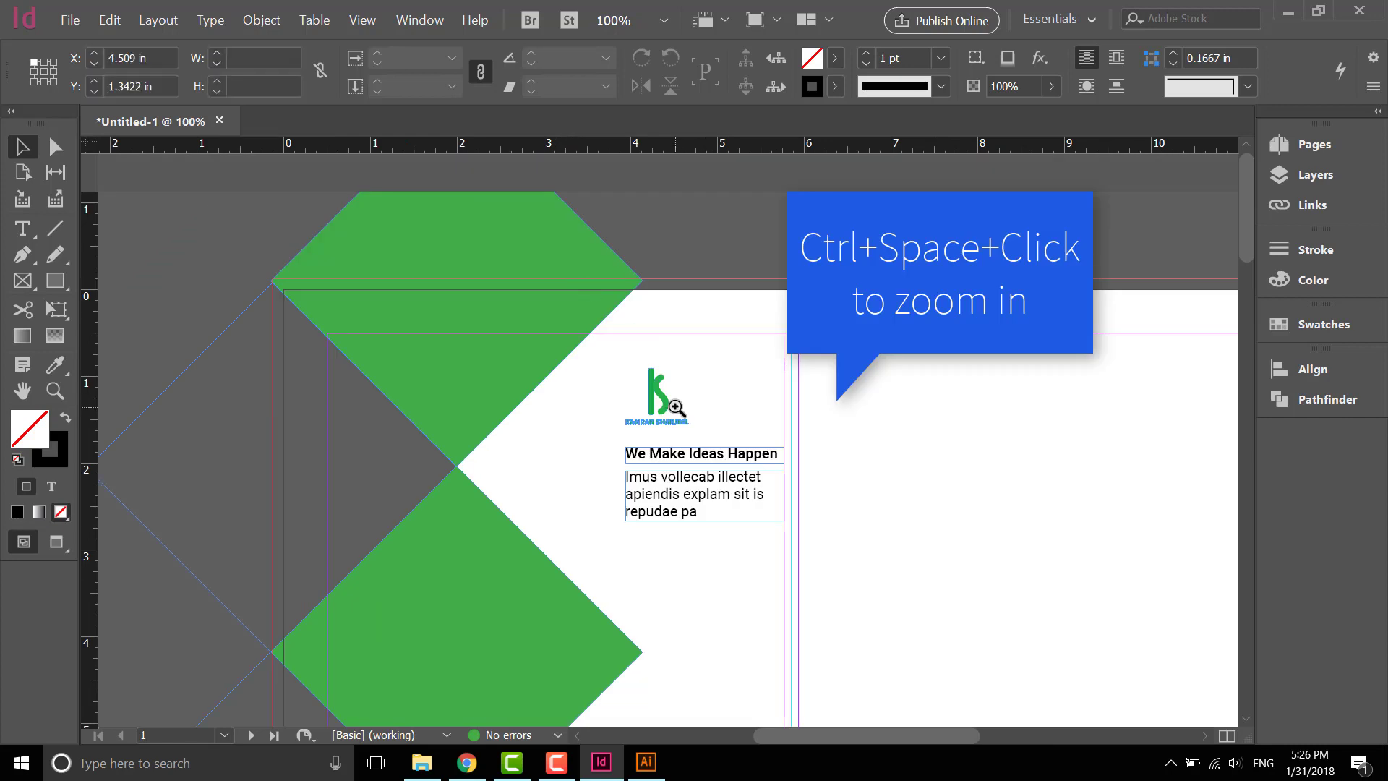
left_click(650, 405)
left_click(696, 493)
left_click(697, 495, "ctrl")
mouse_move(697, 494)
left_mouse_down()
mouse_move(629, 301)
mouse_move(636, 501)
left_mouse_up()
key("w")
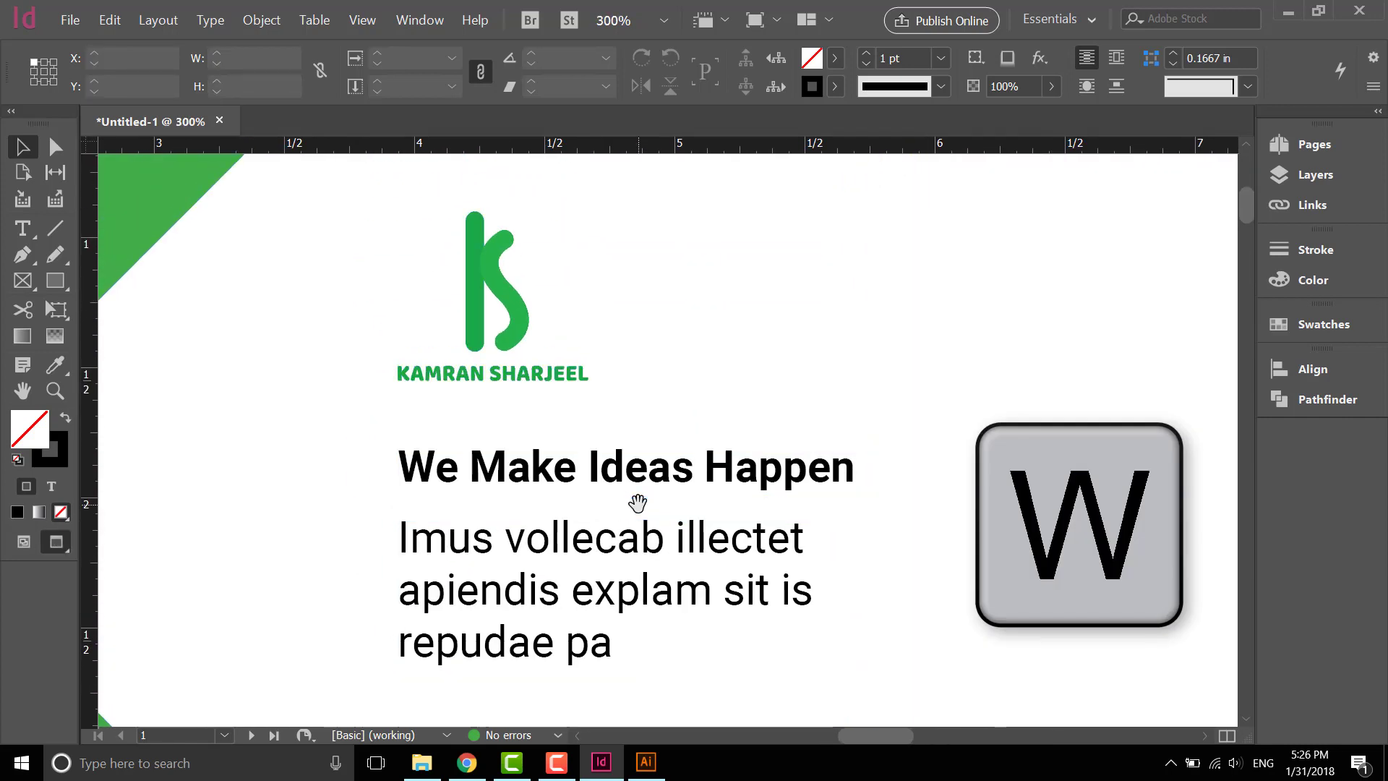
key("ctrl+0")
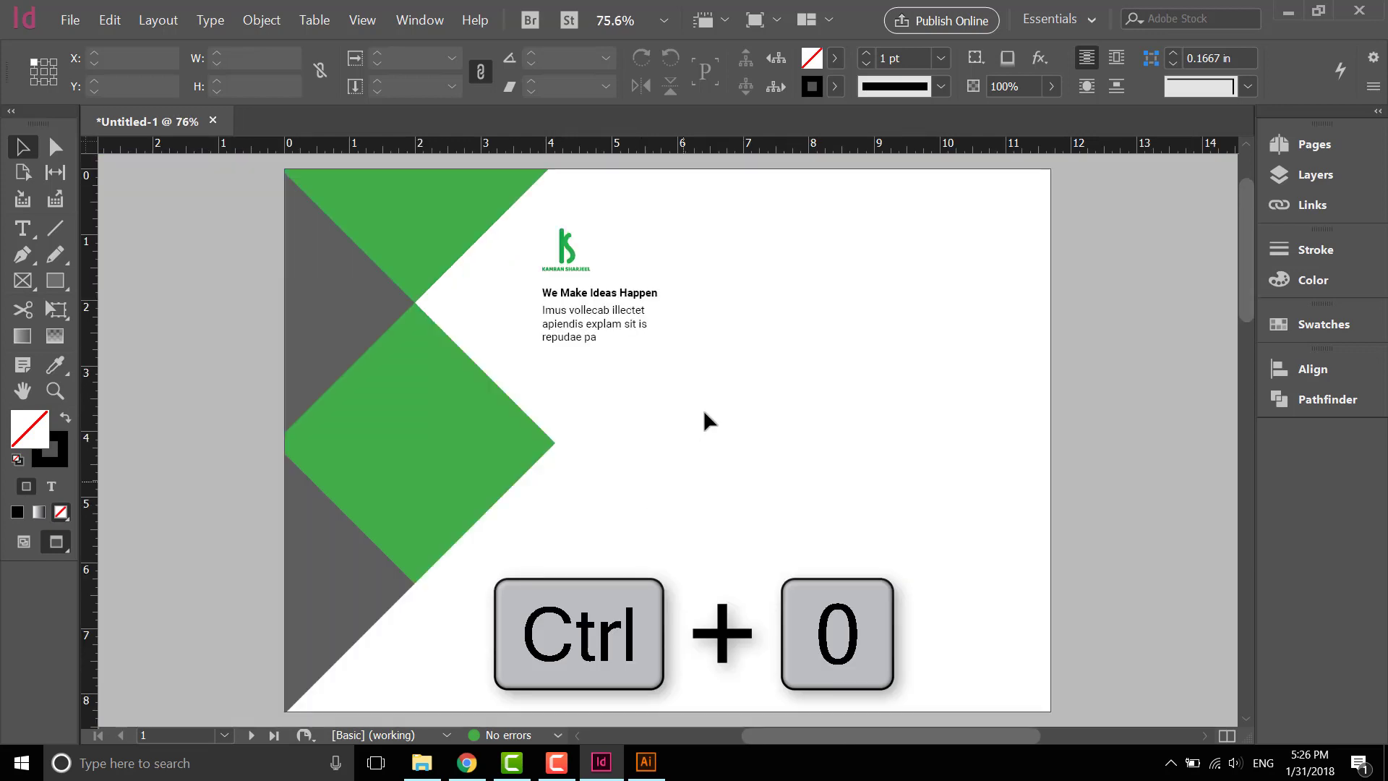
key("w")
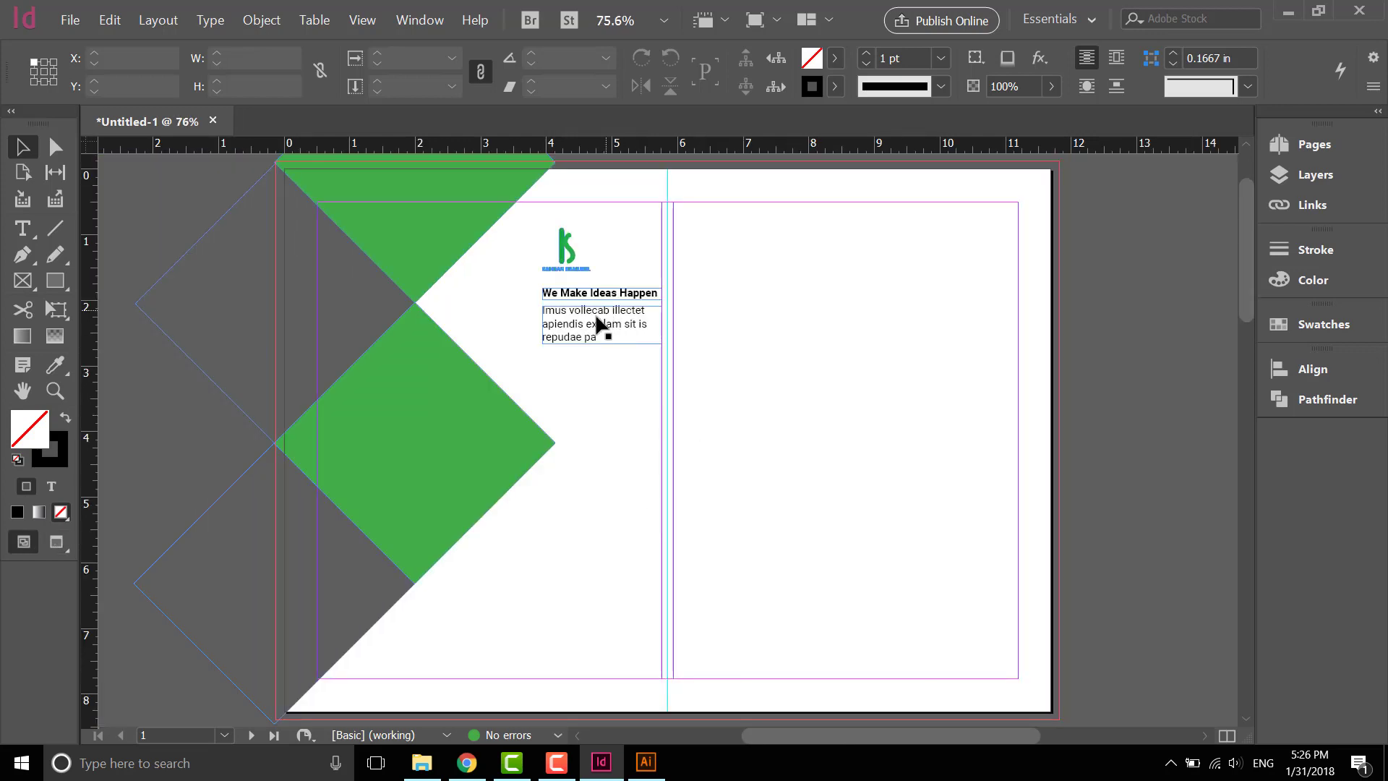
key("t")
Colour the 'We Make Ideas Happen' heading with the green C=75 M=5 Y=100 K=0 swatch
triple_click(593, 293)
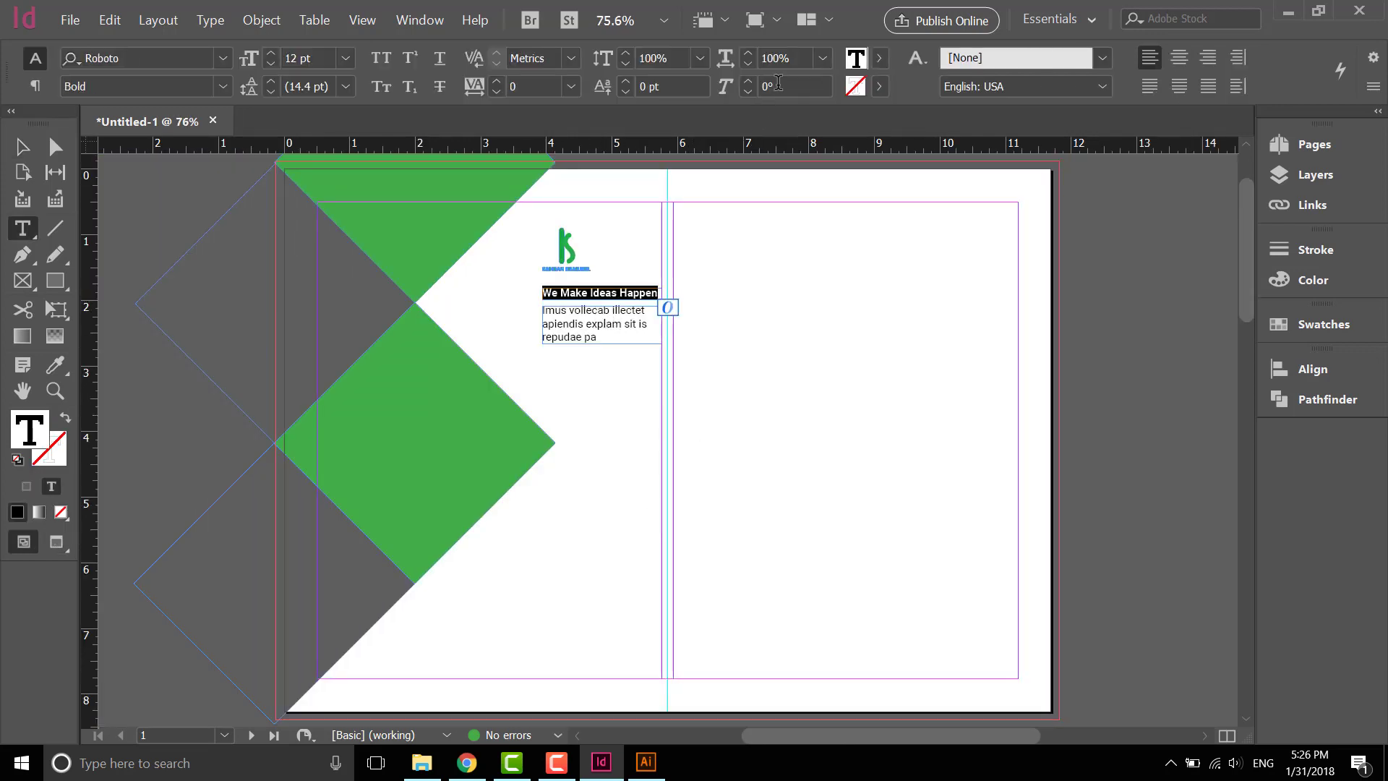
left_click(879, 57)
scroll(774, 213, "down", 3)
scroll(713, 294, "up", 3)
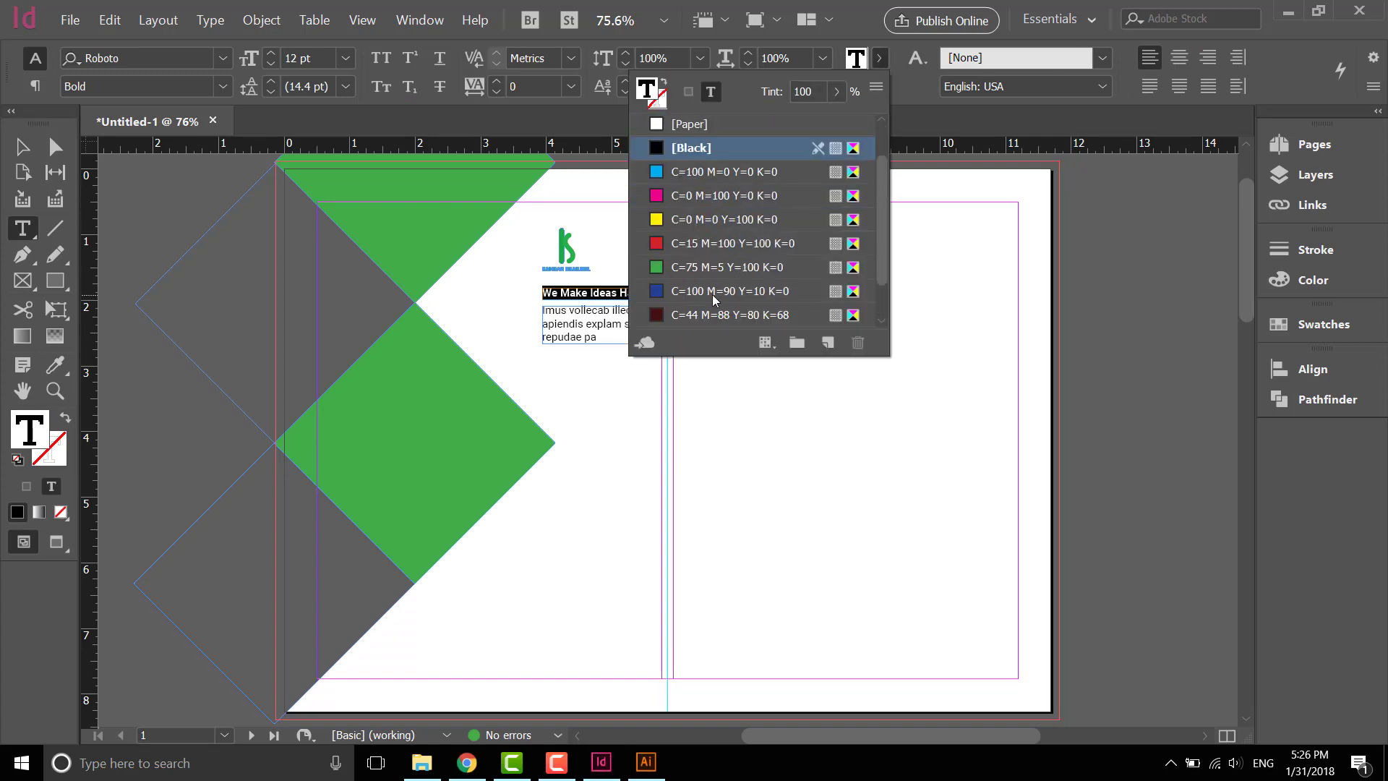
left_click(713, 316)
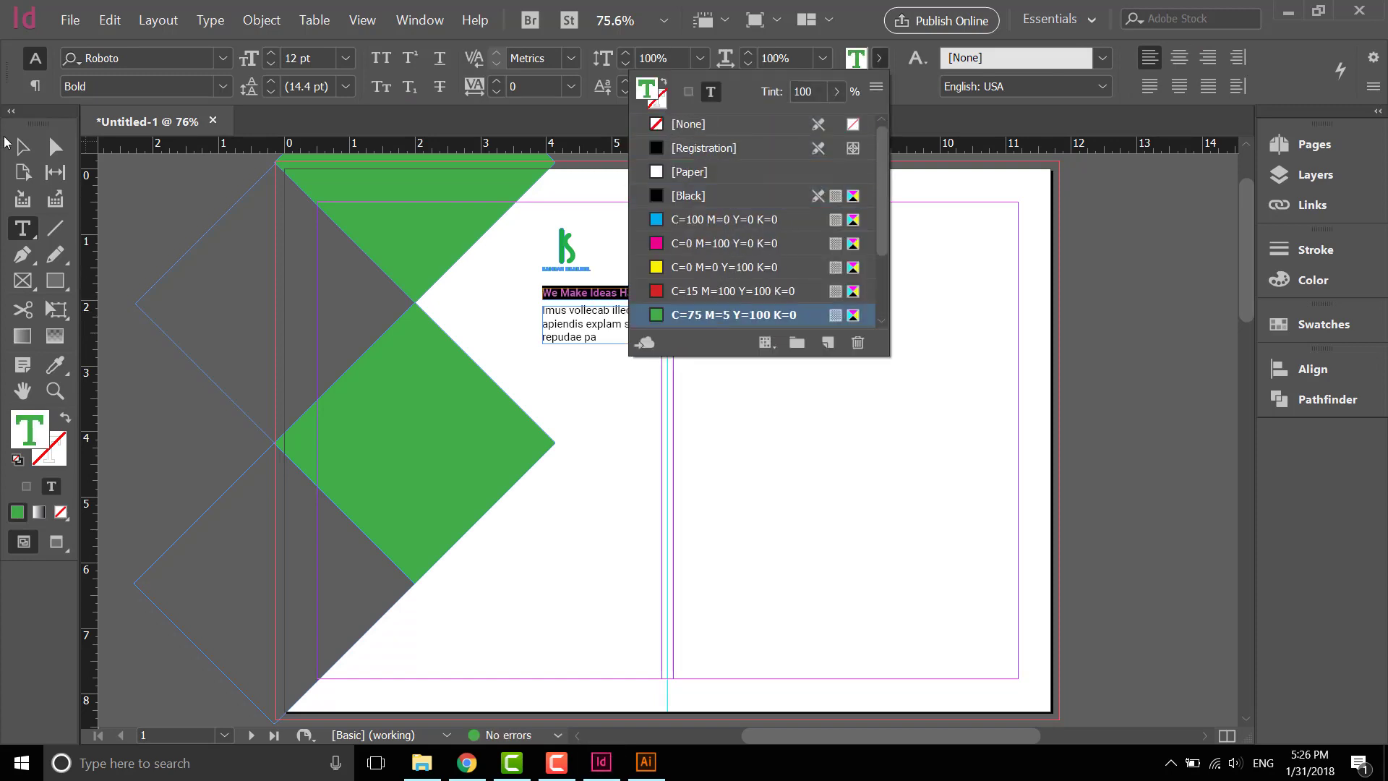
left_click(644, 420)
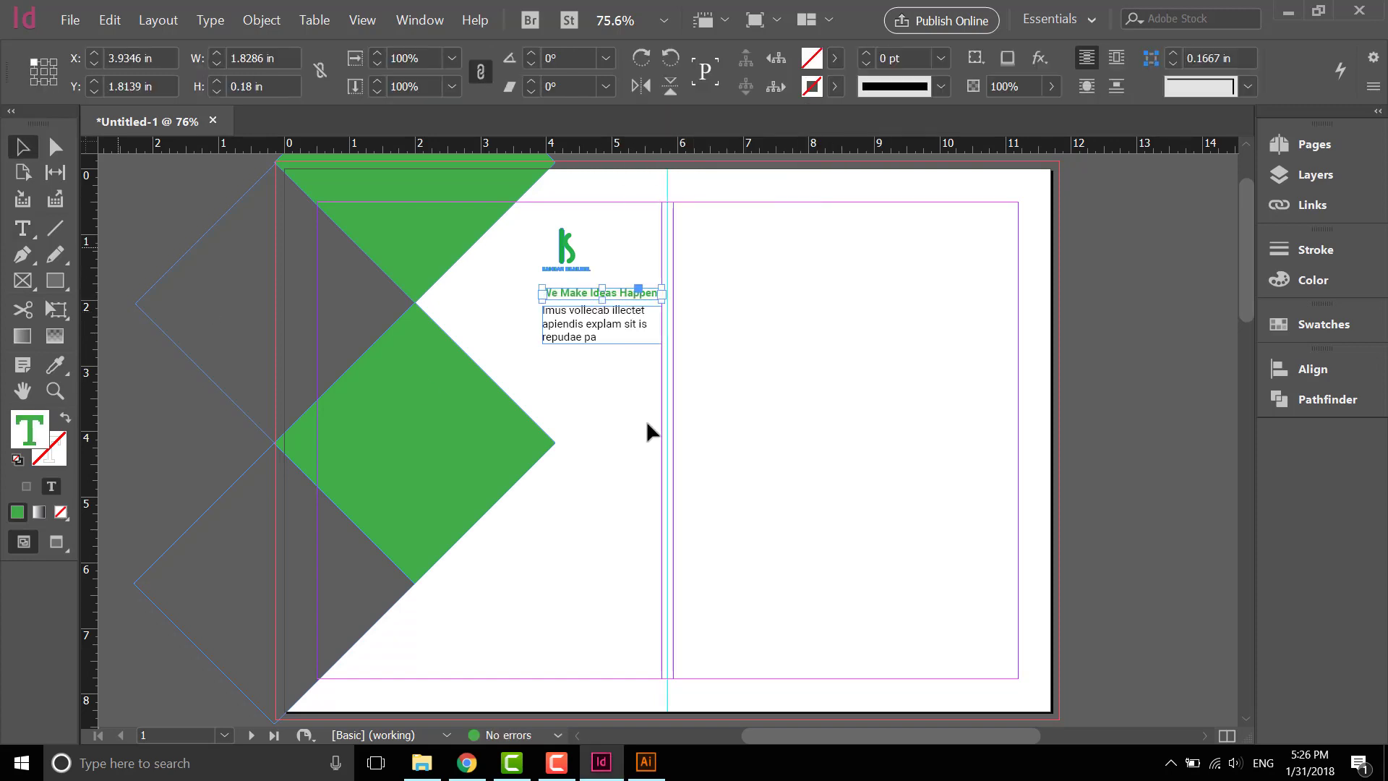
Apply the same green swatch to all of the placeholder body text
left_click(603, 318)
key("ctrl+a")
left_click(879, 58)
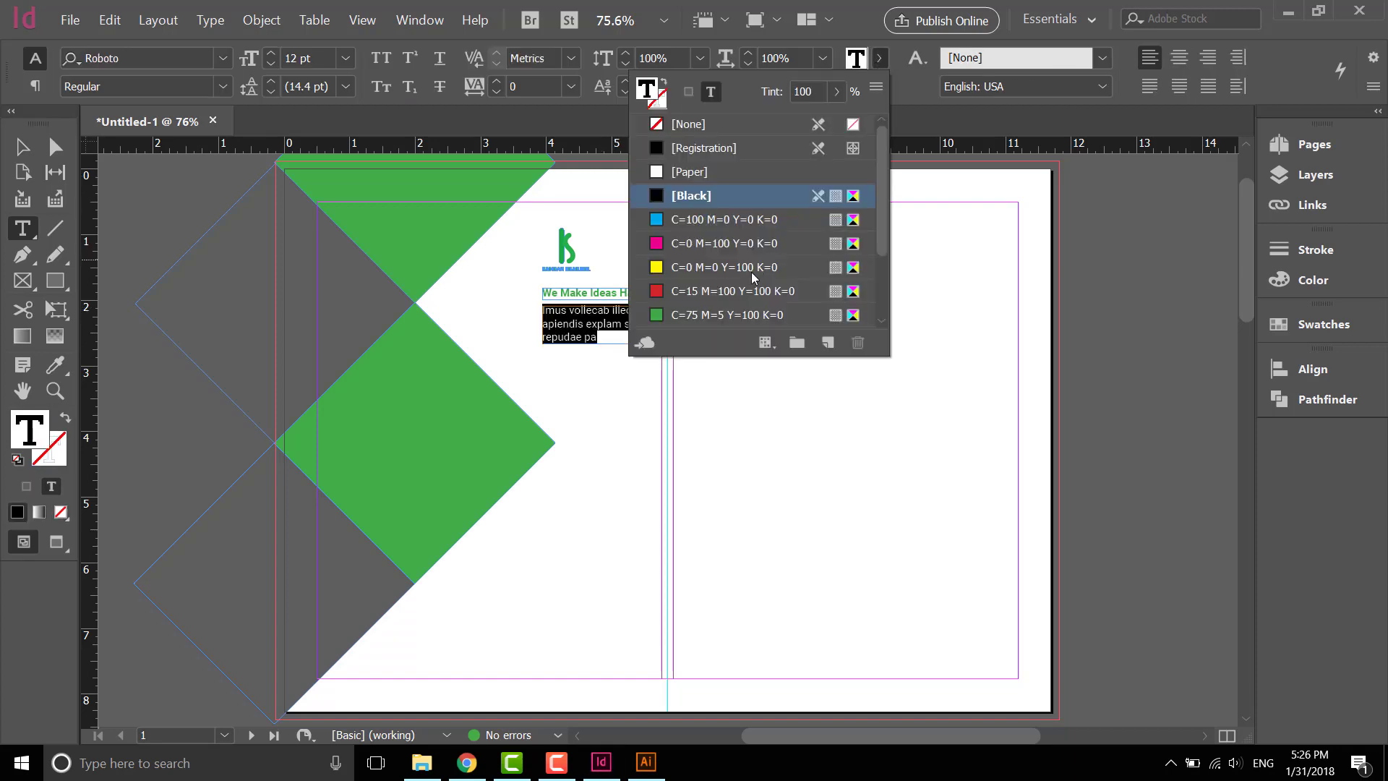
left_click(715, 316)
key("Escape")
left_click(844, 369)
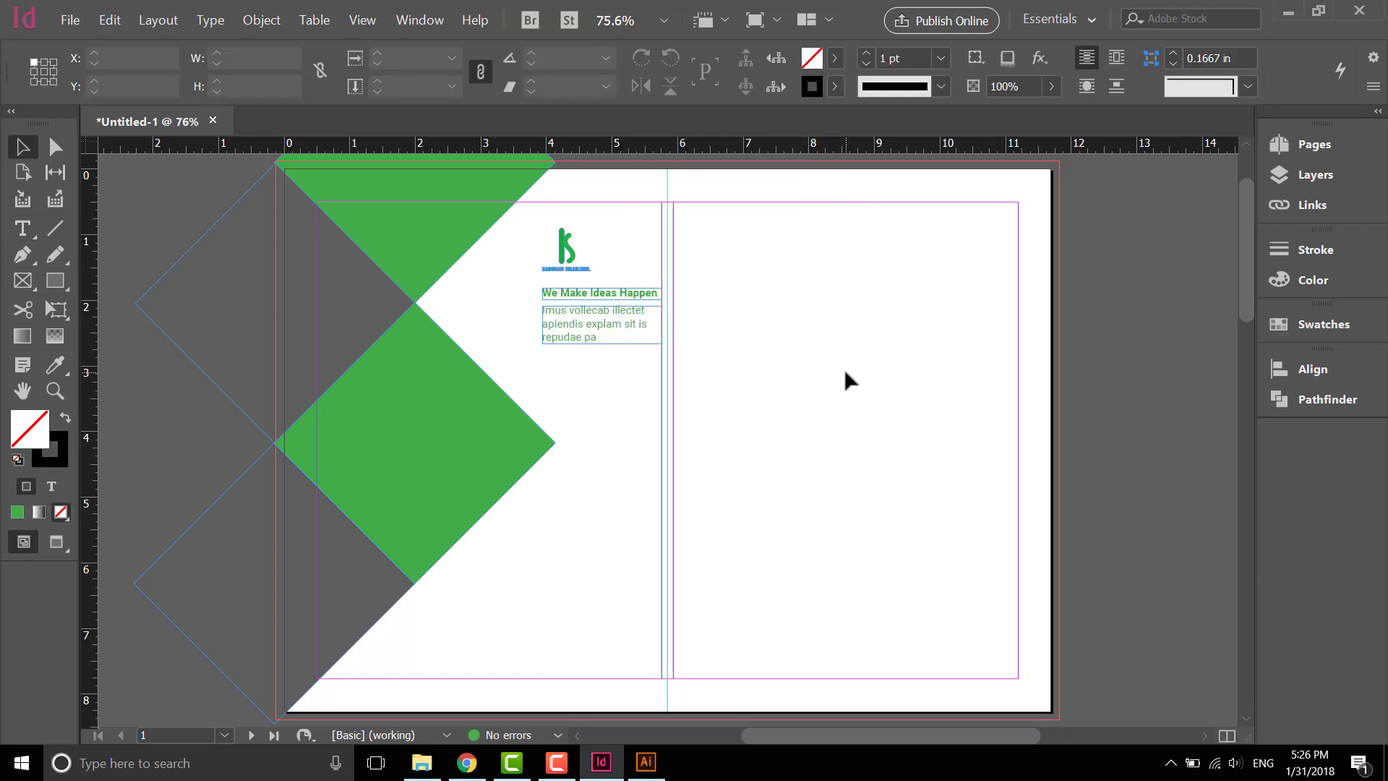
Preview the page in Presentation mode and nudge the logo higher above the heading
key("shift+w")
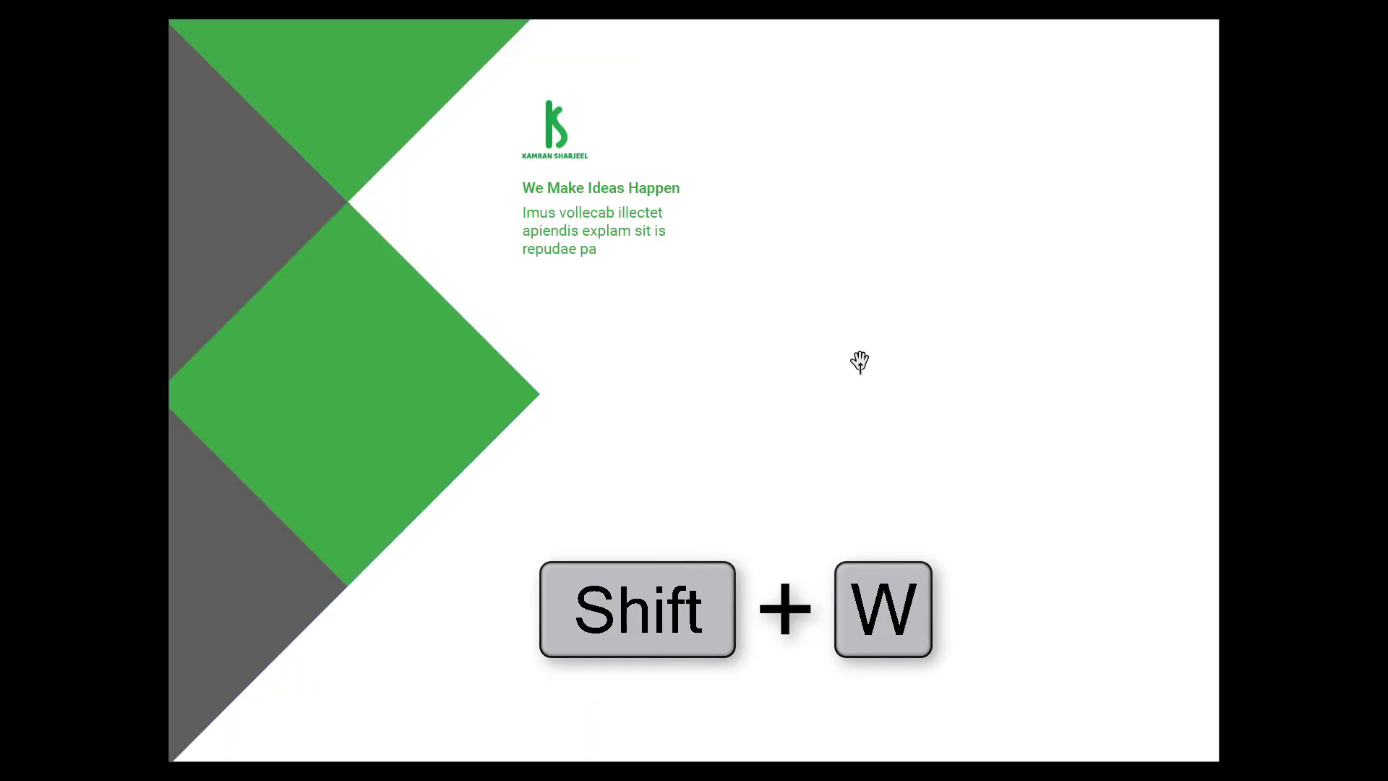
key("shift+w")
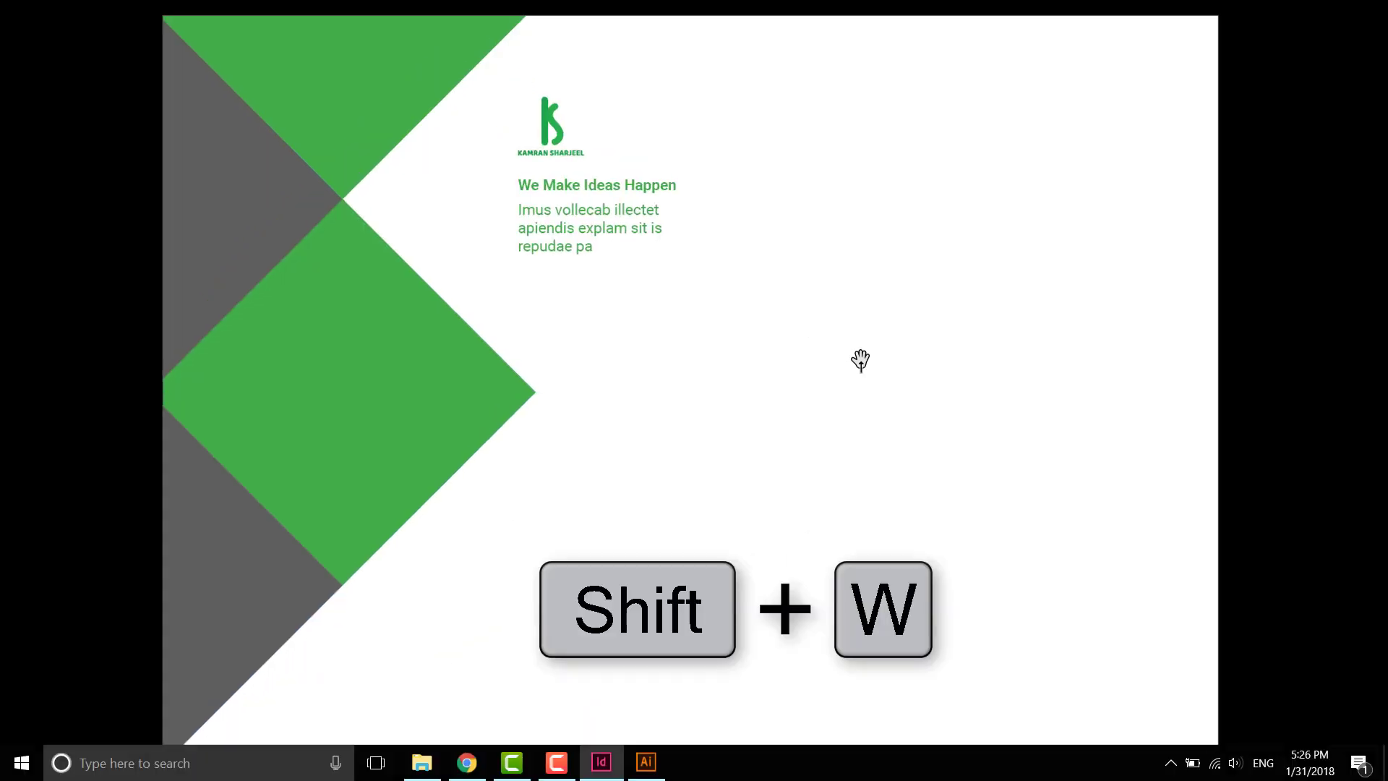
left_click_drag(566, 253, 566, 224)
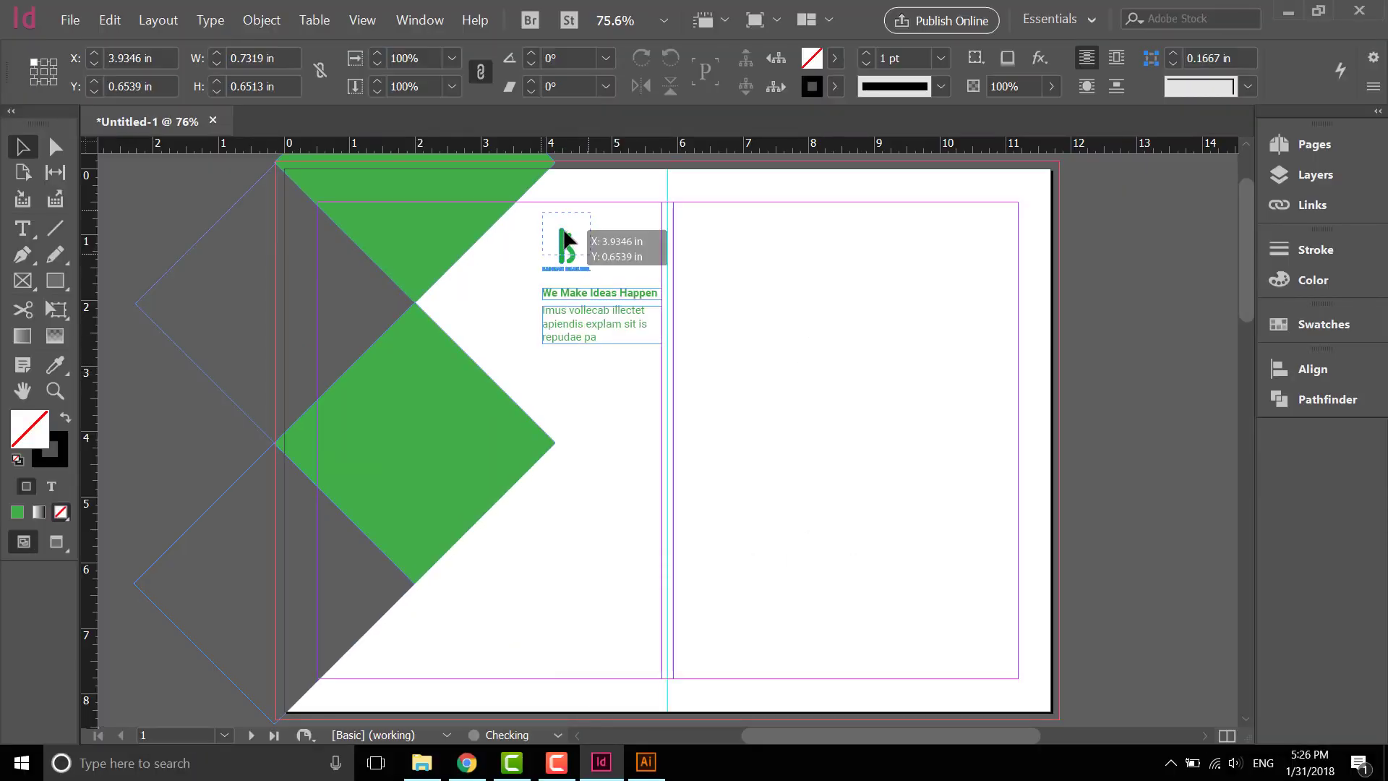
left_click(914, 233)
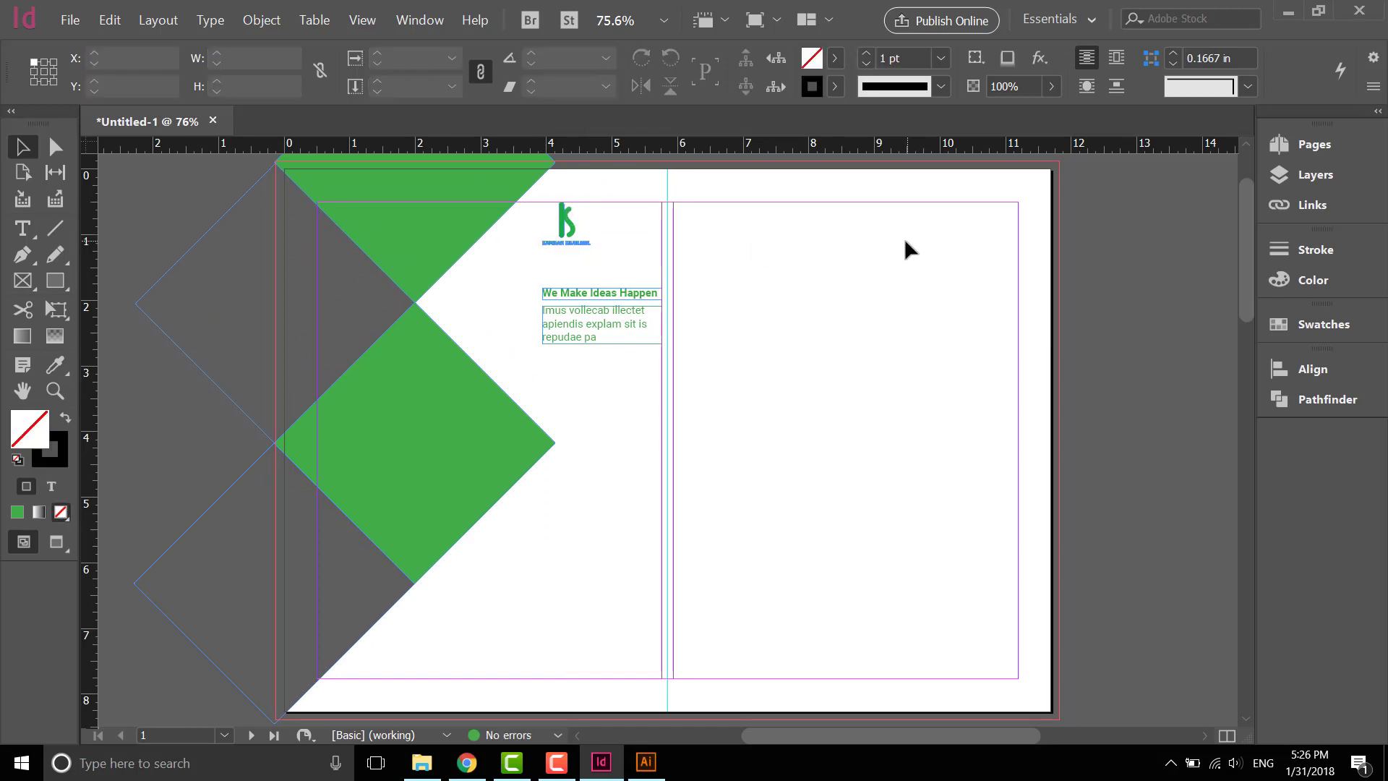
key("shift+w")
key("shift+w")
Draw a grey 5e5e5e rectangle below the body text, sized about 1.9 × 0.41 in
left_click(57, 283)
left_click_drag(667, 519, 509, 563)
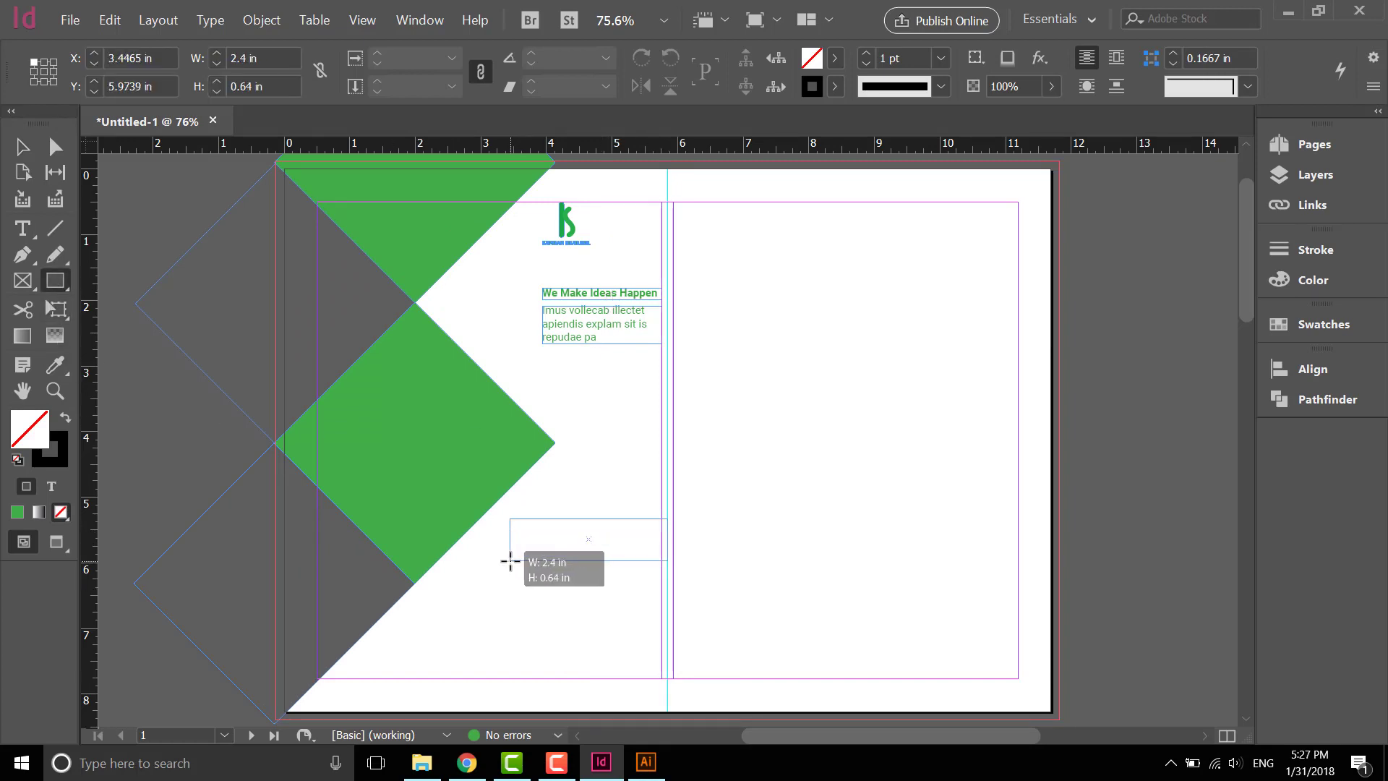
key("v")
double_click(29, 428)
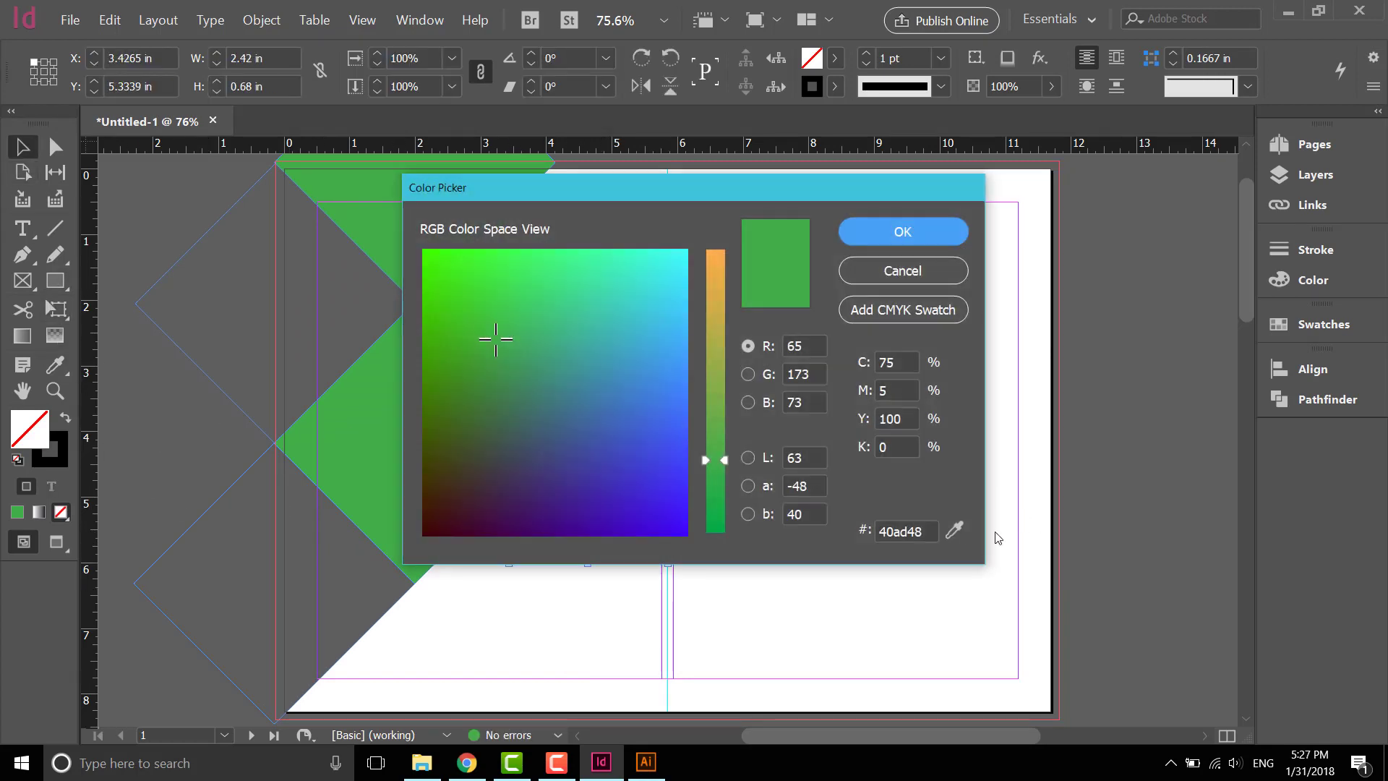
left_click(902, 232)
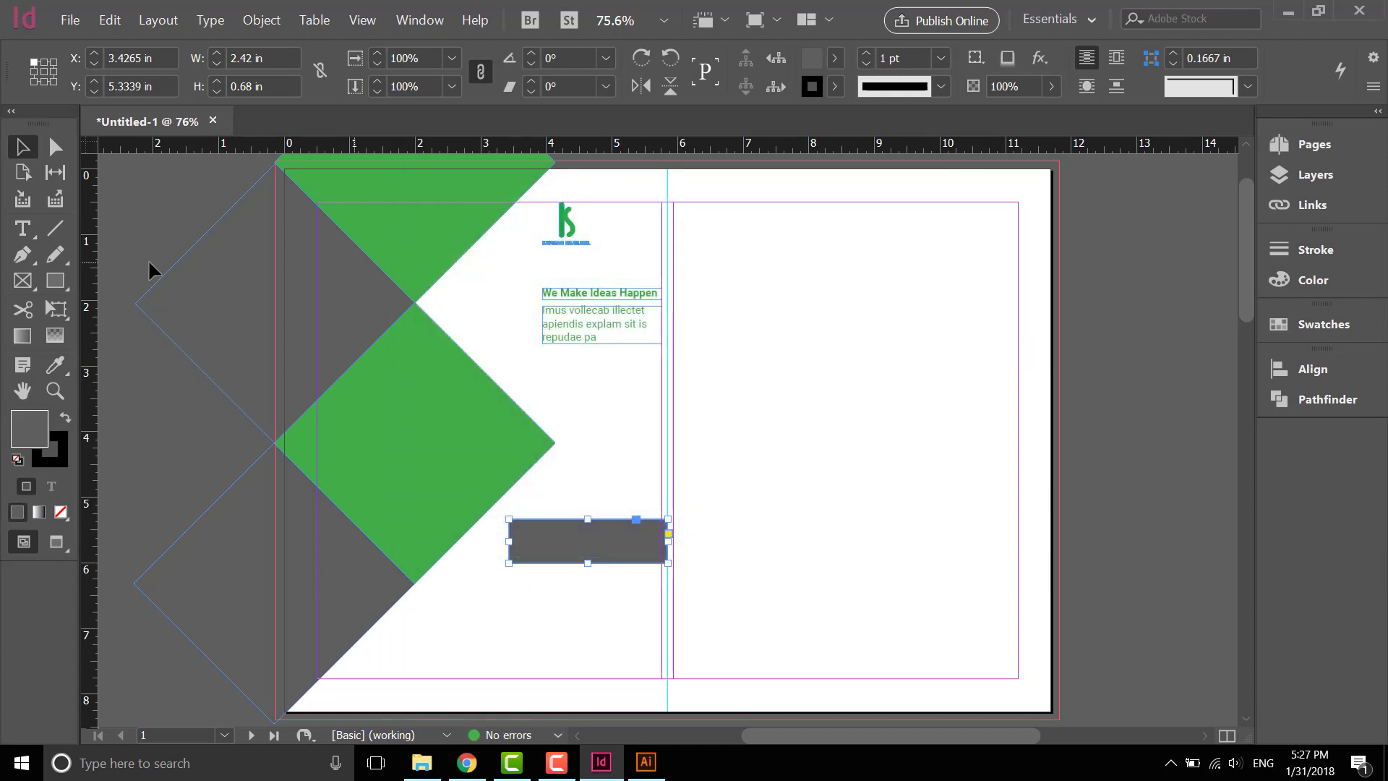
left_click(631, 578)
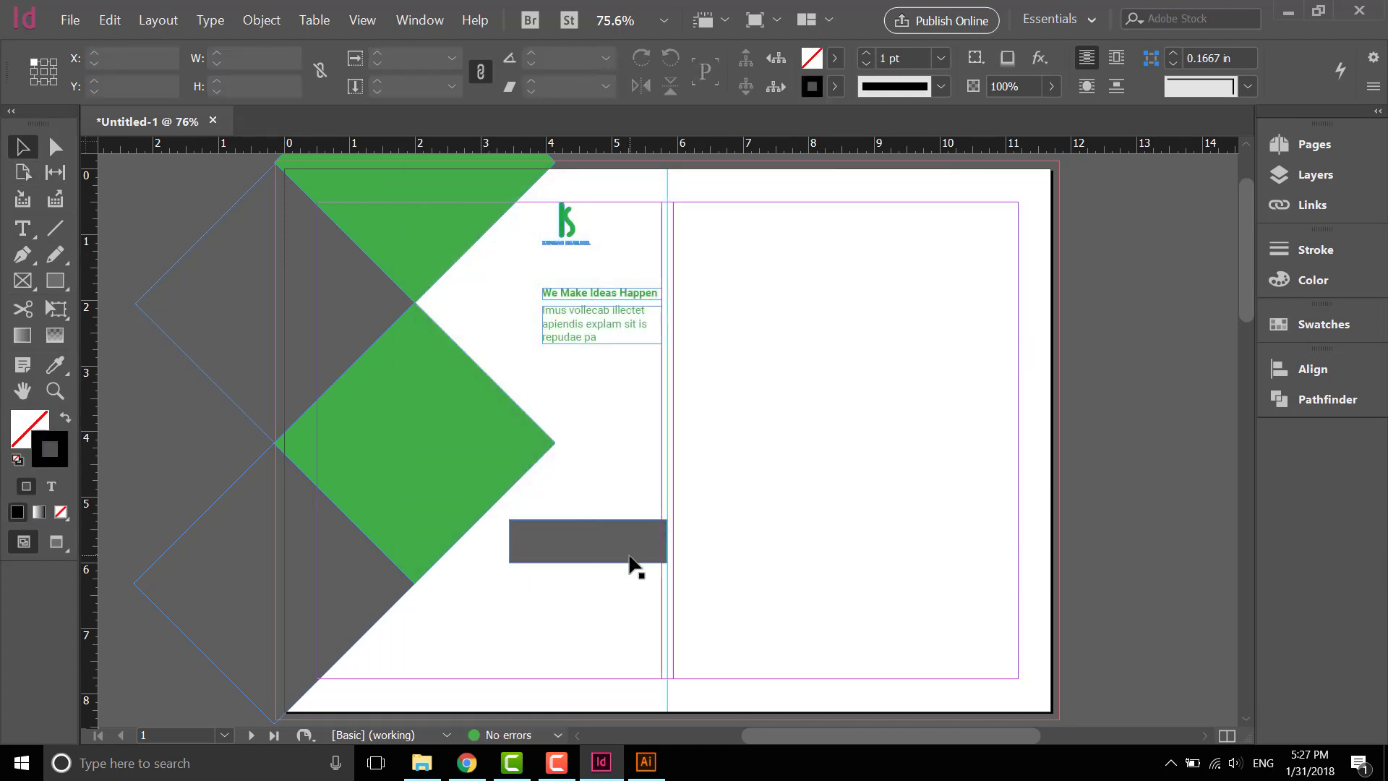
left_click(630, 565)
mouse_move(588, 562)
left_mouse_down()
mouse_move(588, 546)
mouse_move(545, 527)
left_mouse_up()
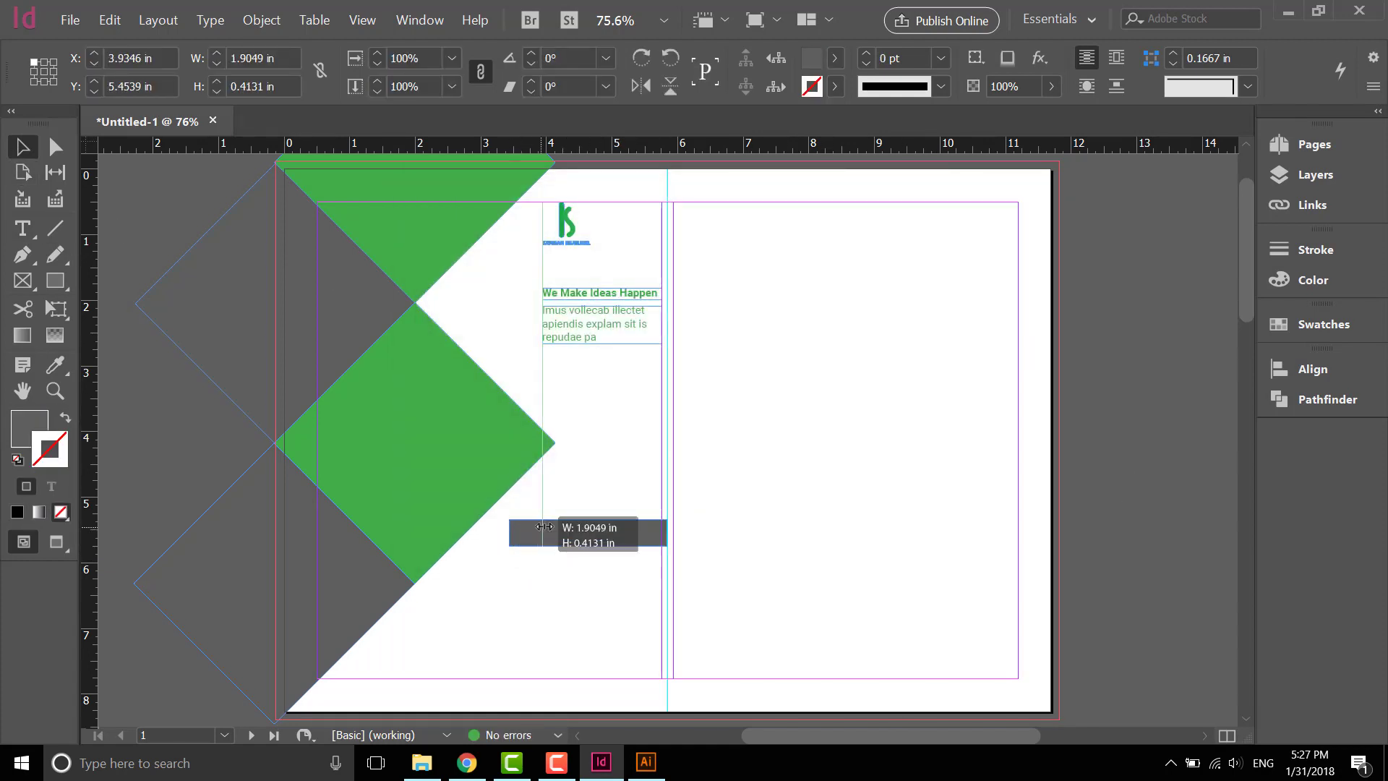
left_click(796, 530)
Add a 'Contact Us' text frame above the grey rectangle in Roboto Bold
key("t")
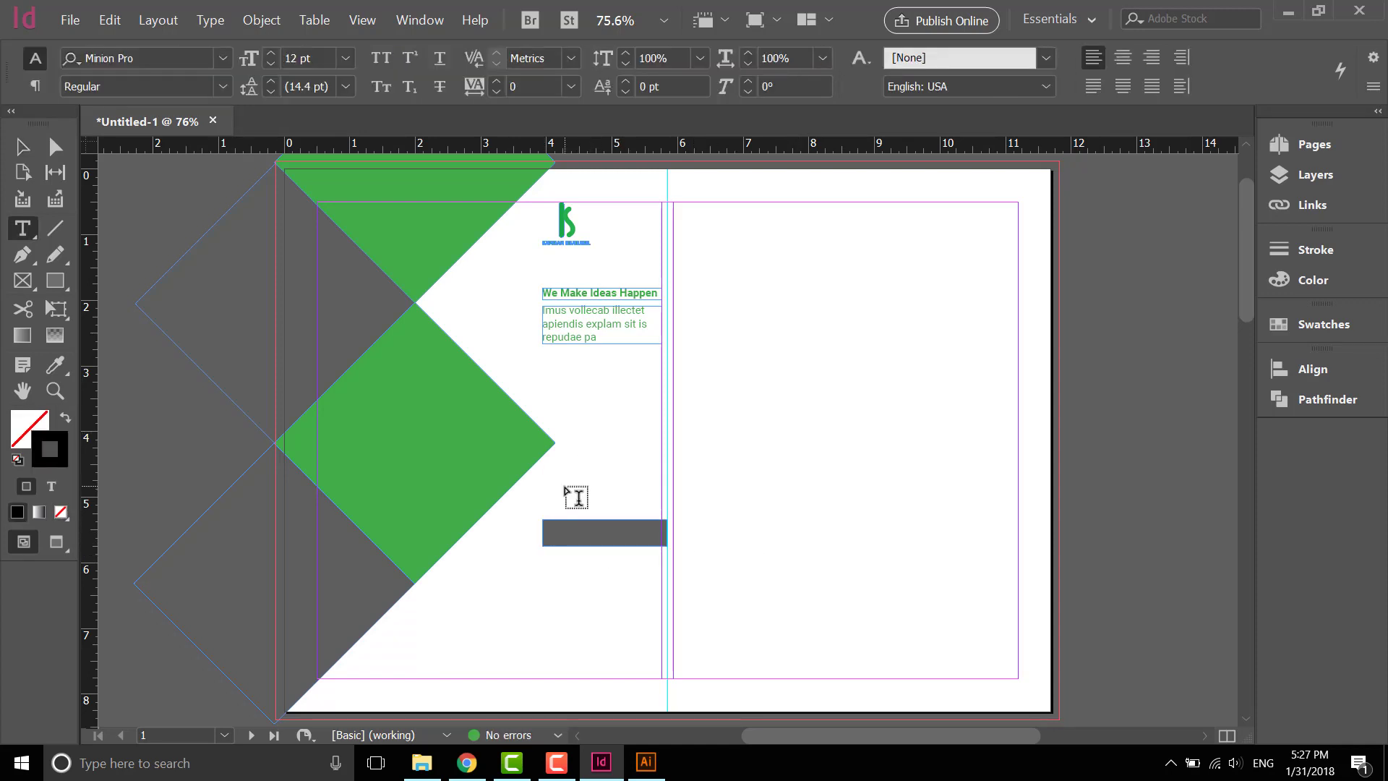
left_click_drag(548, 481, 661, 513)
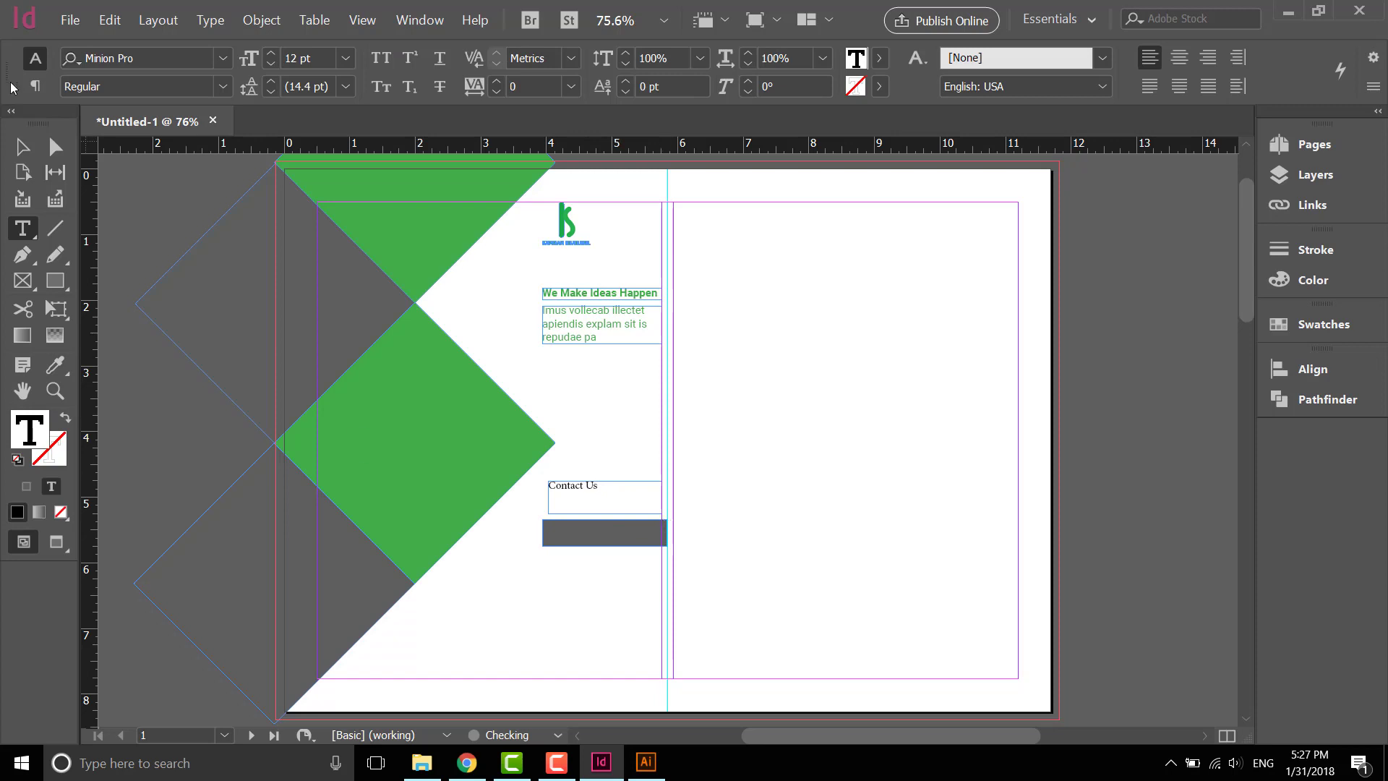
key("Escape")
left_click_drag(637, 485, 547, 485)
left_click(177, 58)
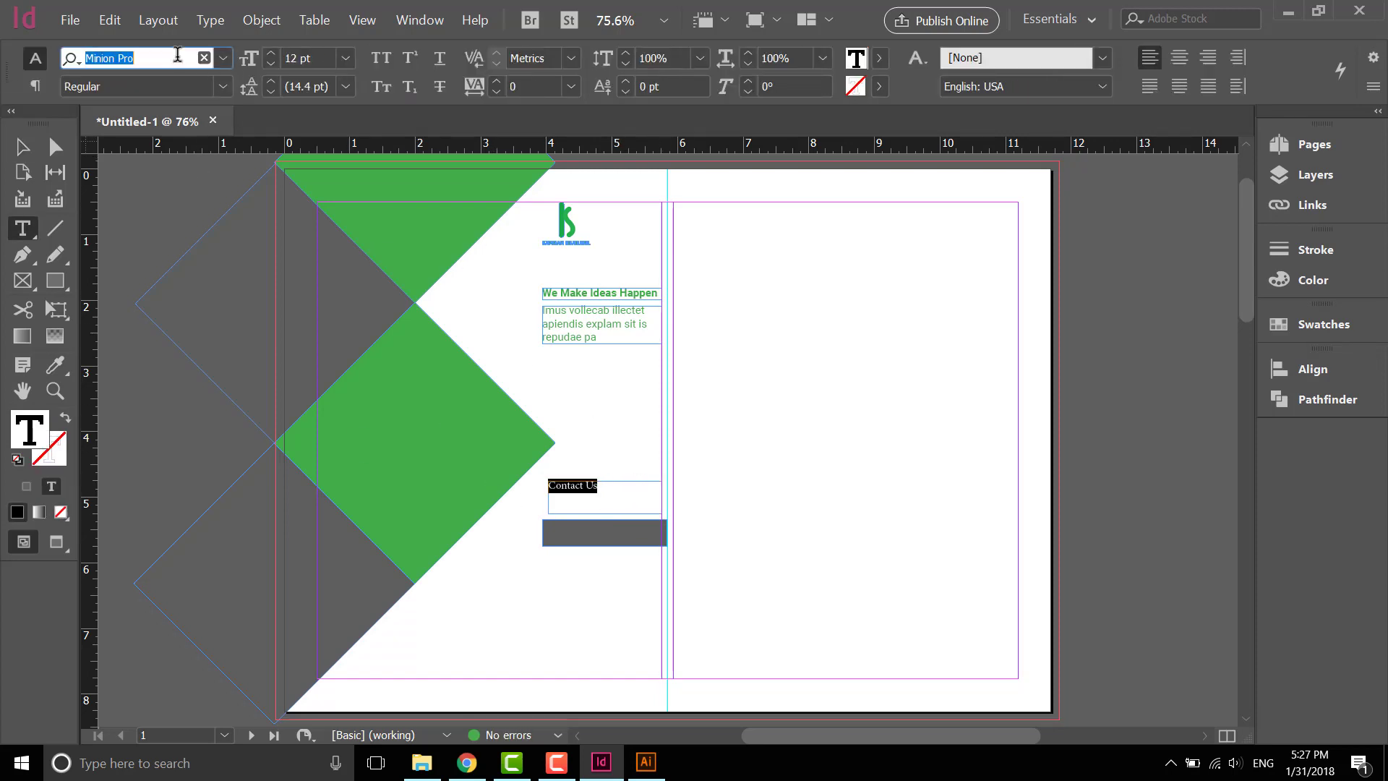
type("robo")
left_click(161, 174)
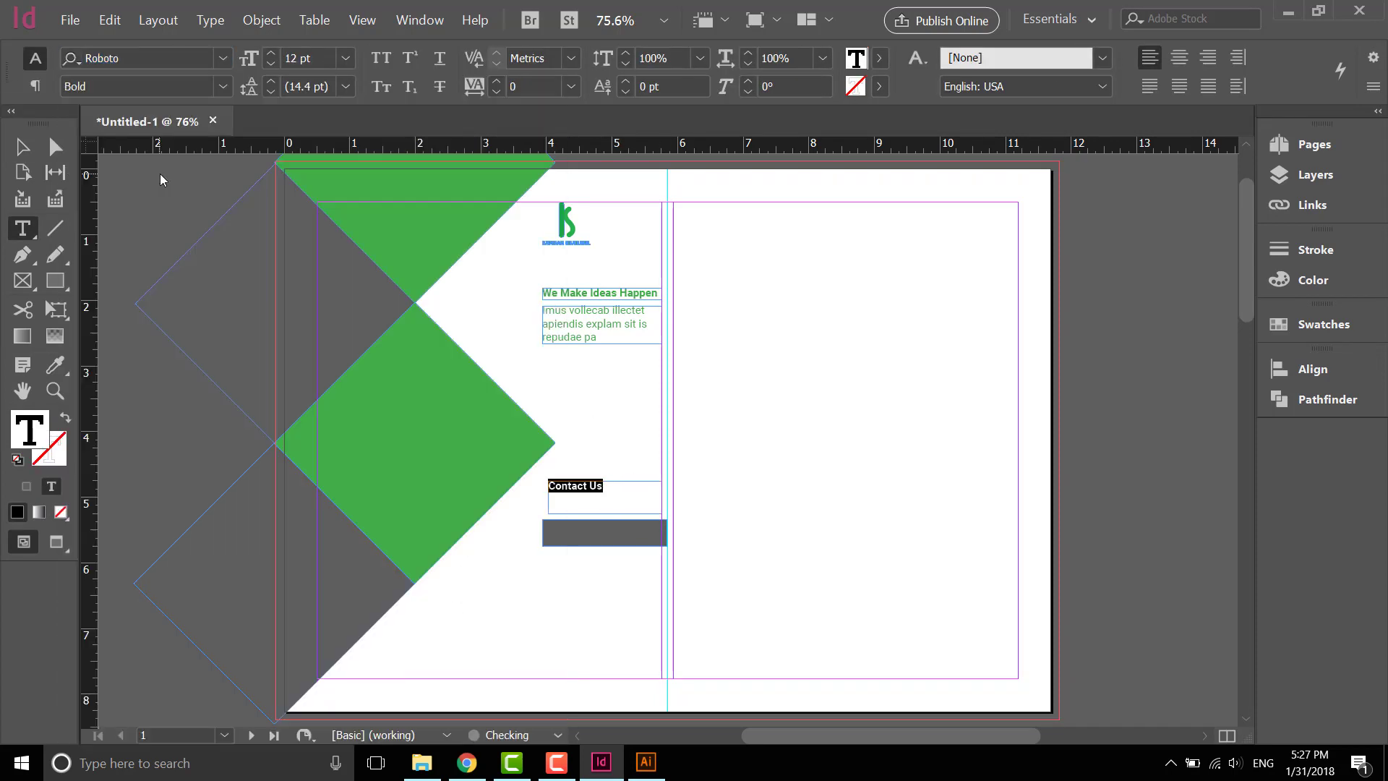
Shorten the Contact Us frame and make its text white with the [Paper] swatch
left_click(34, 148)
left_click_drag(604, 513, 598, 492)
double_click(615, 483)
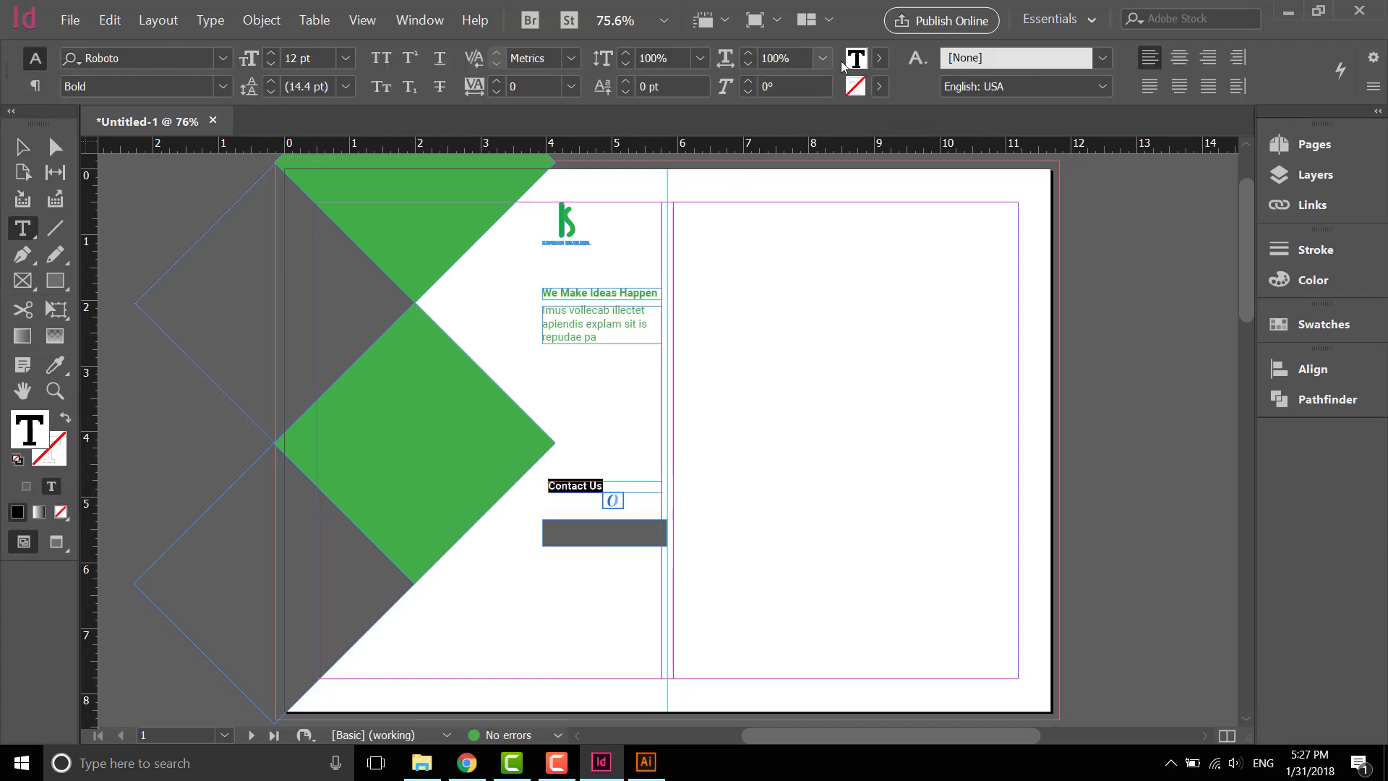
left_click(856, 58)
left_click(704, 197)
left_click(604, 483)
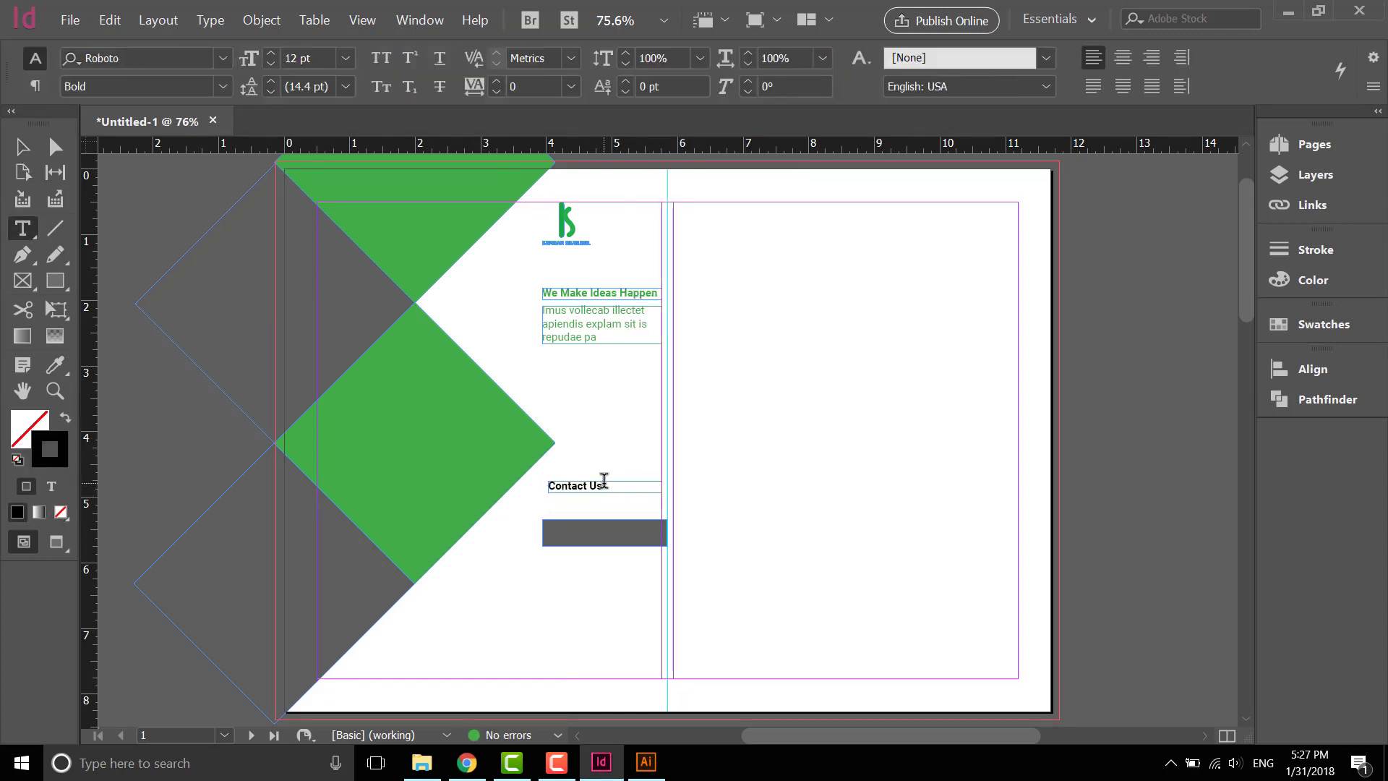
triple_click(604, 482)
left_click(856, 58)
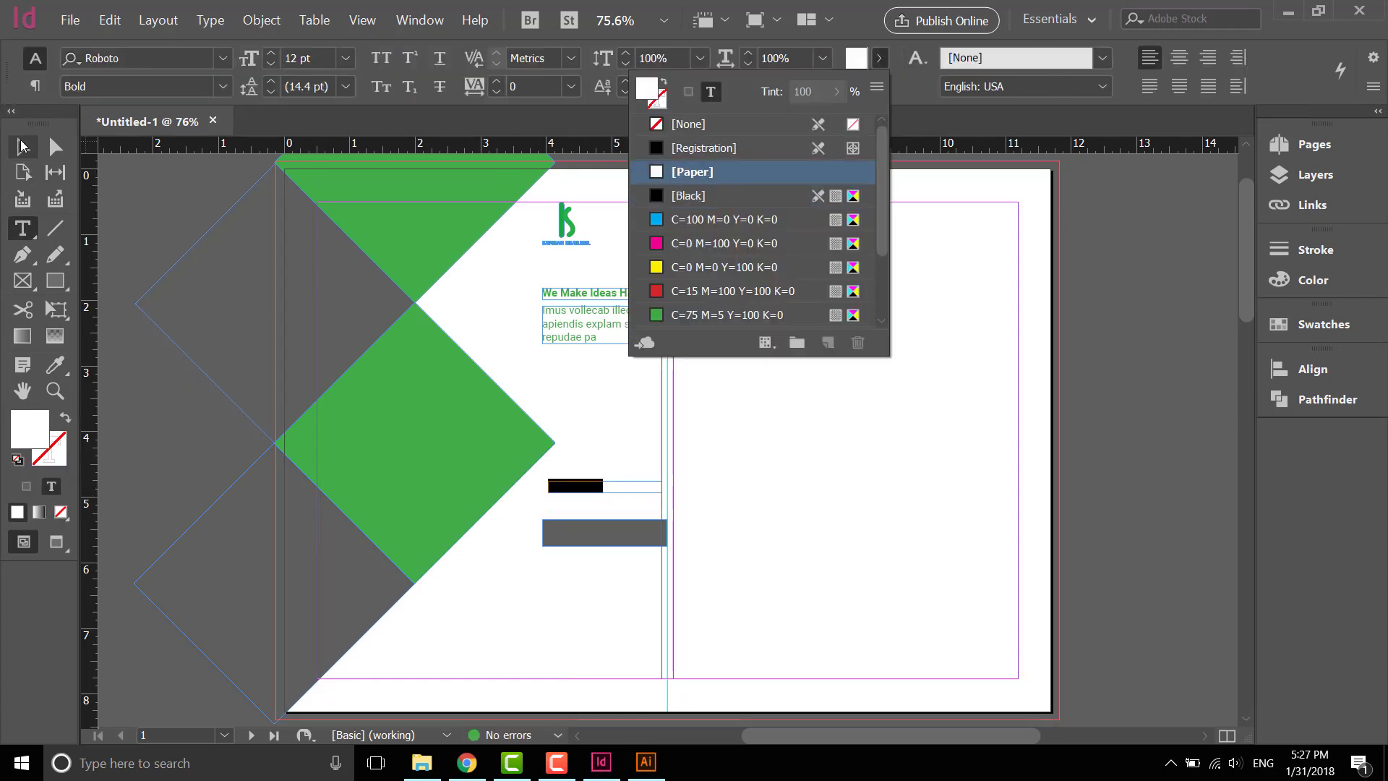
left_click(692, 171)
Move the Contact Us frame into the dark grey box and narrow it to fit
key("Escape")
left_click_drag(589, 488, 588, 533)
left_click(835, 470)
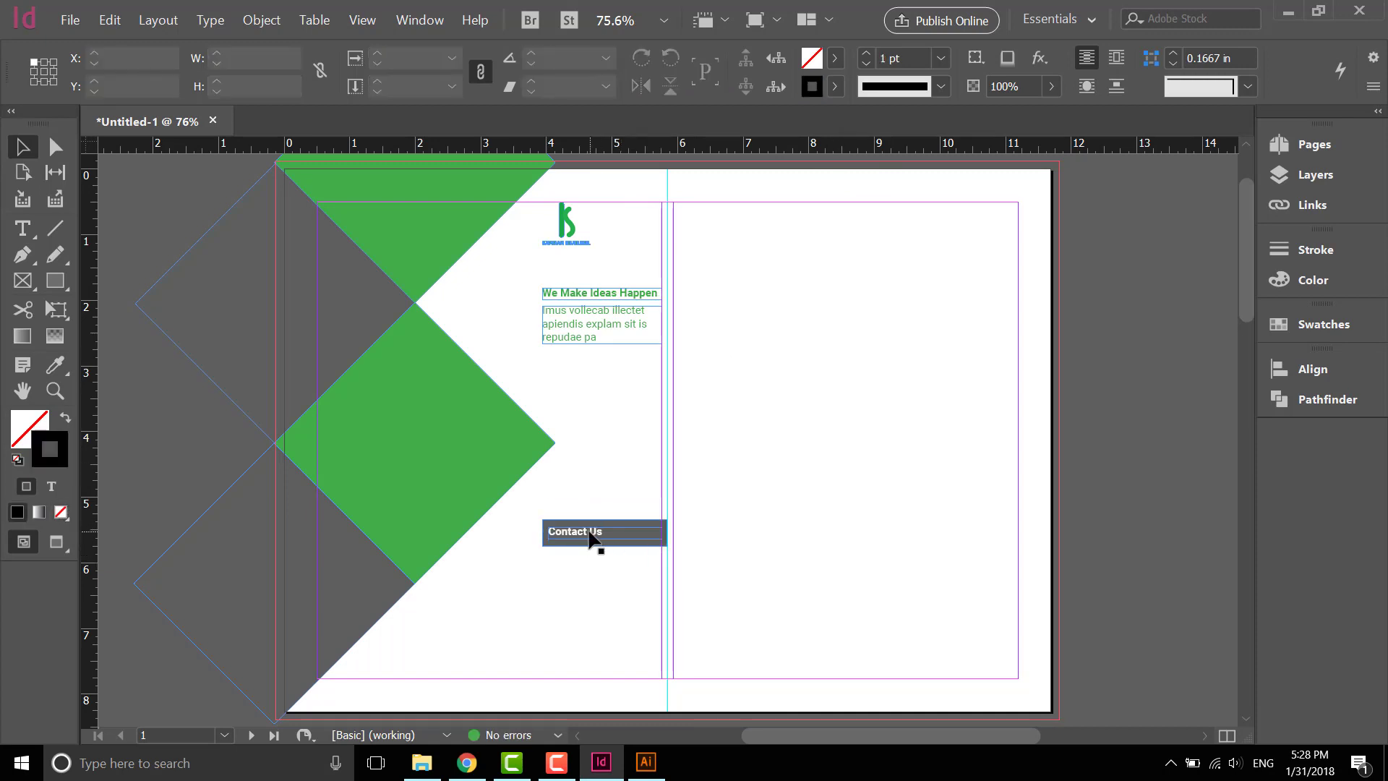
left_click(590, 536)
left_click(661, 533)
left_click(610, 453)
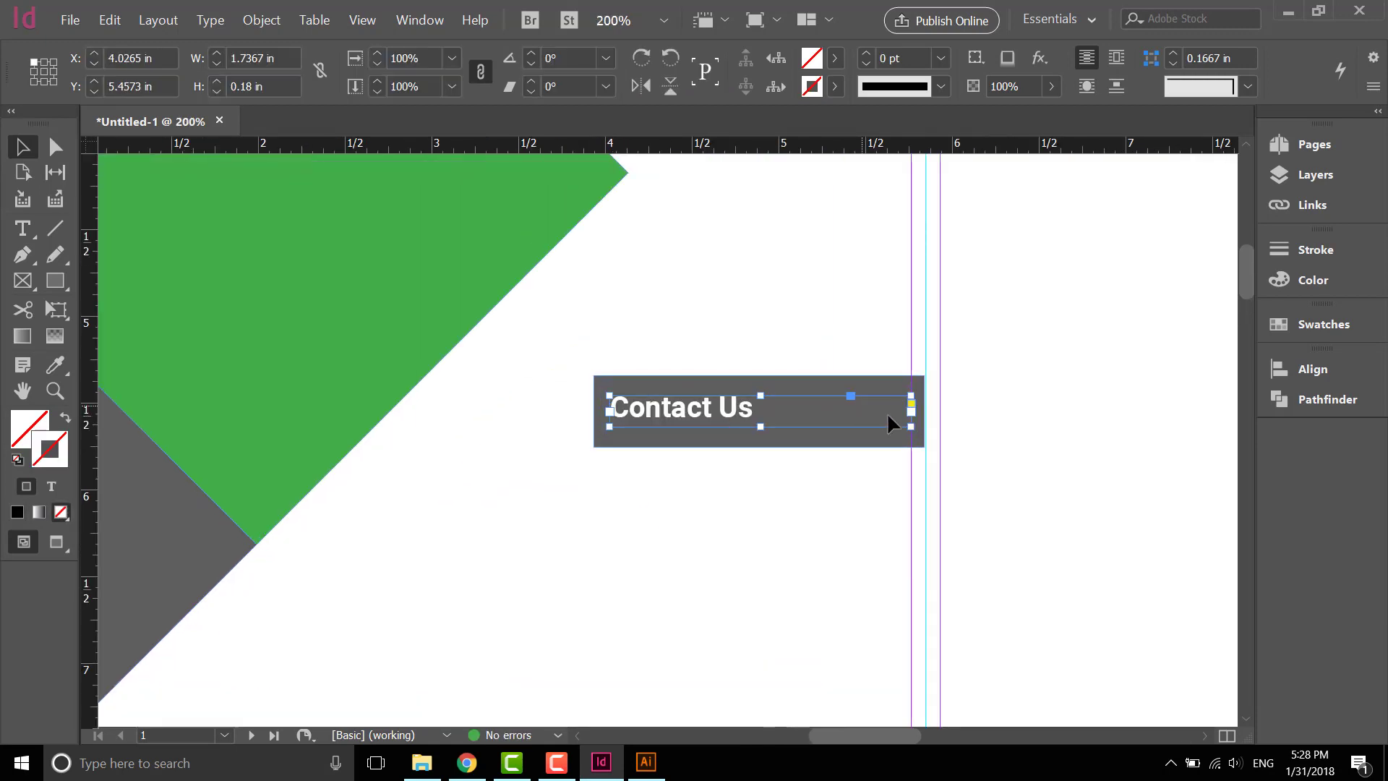
left_click_drag(910, 413, 756, 412)
left_click_drag(788, 408, 916, 465)
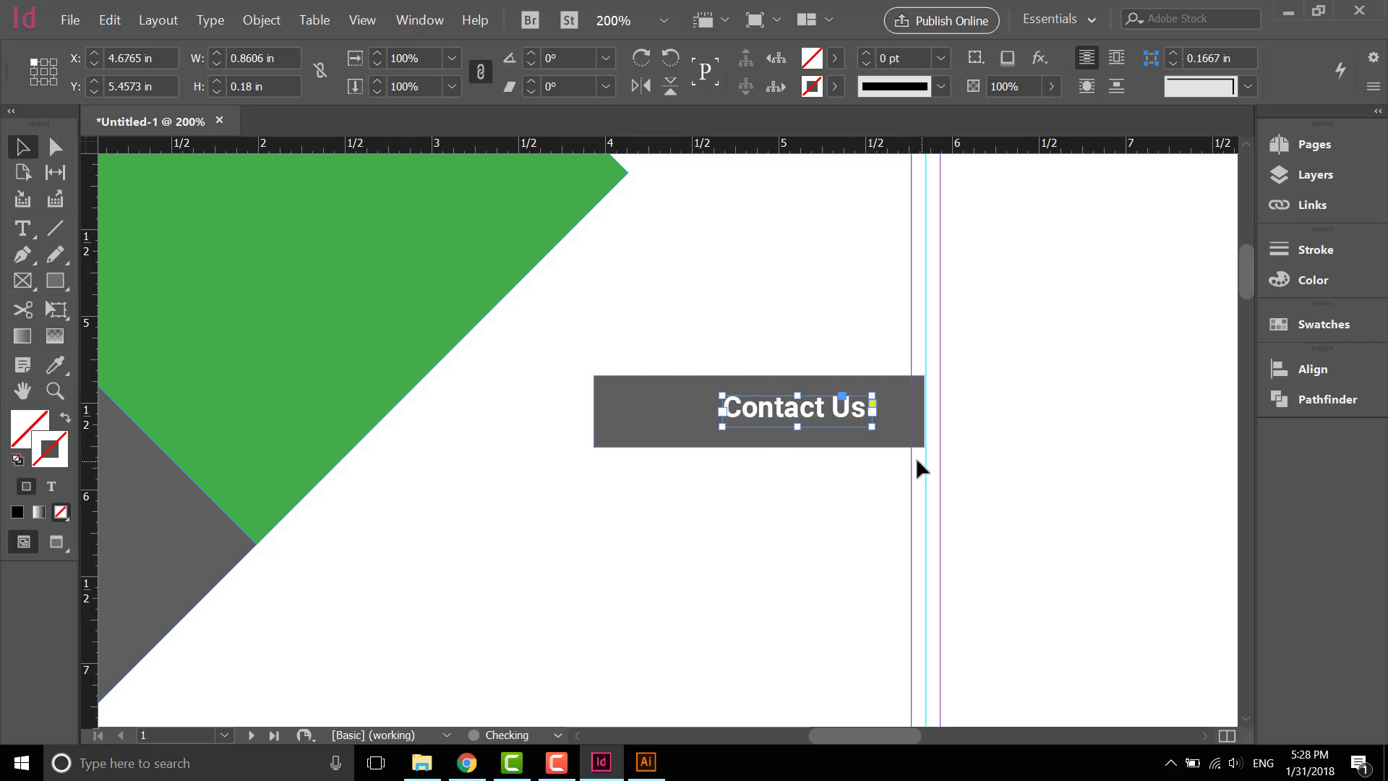
left_click_drag(576, 434, 601, 457)
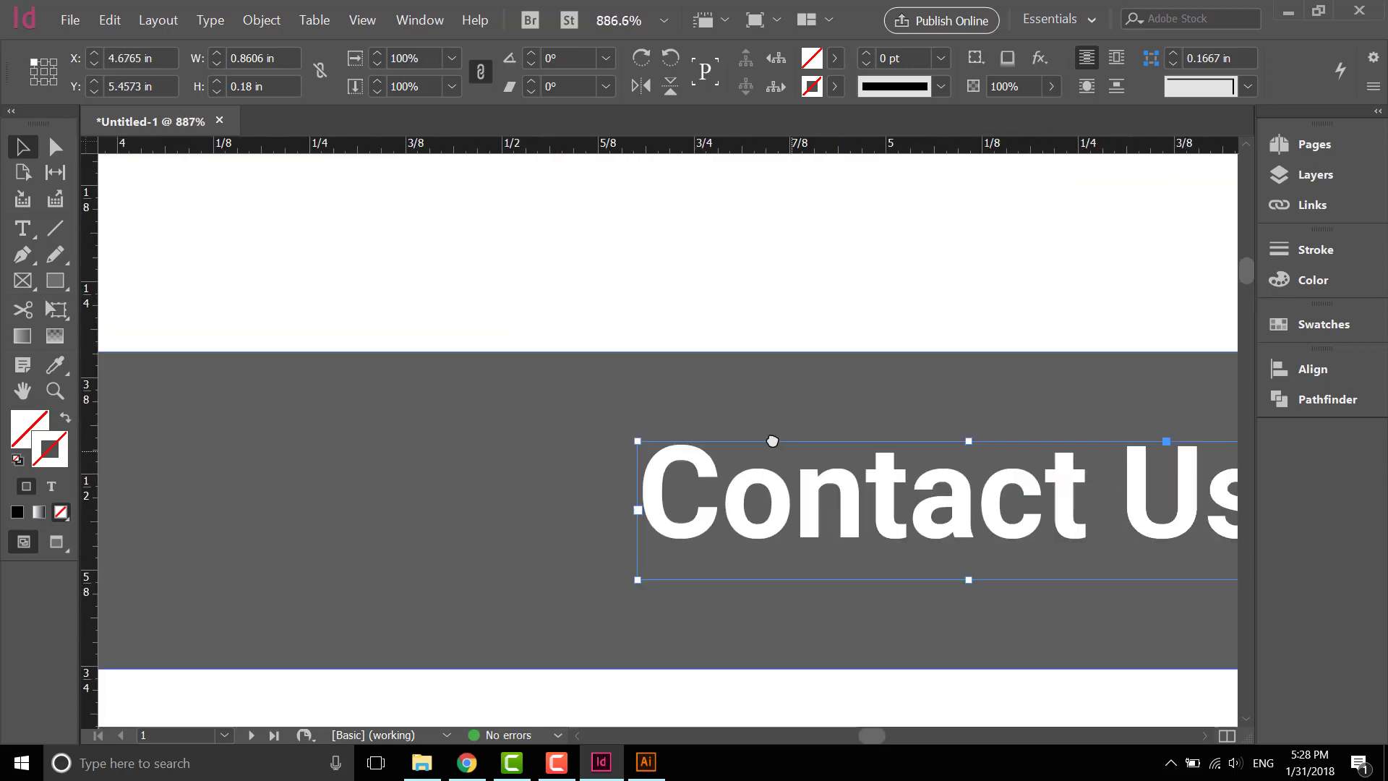
Zoom out to the spread and undo an accidental resize of the grey button
key("ctrl+alt+0")
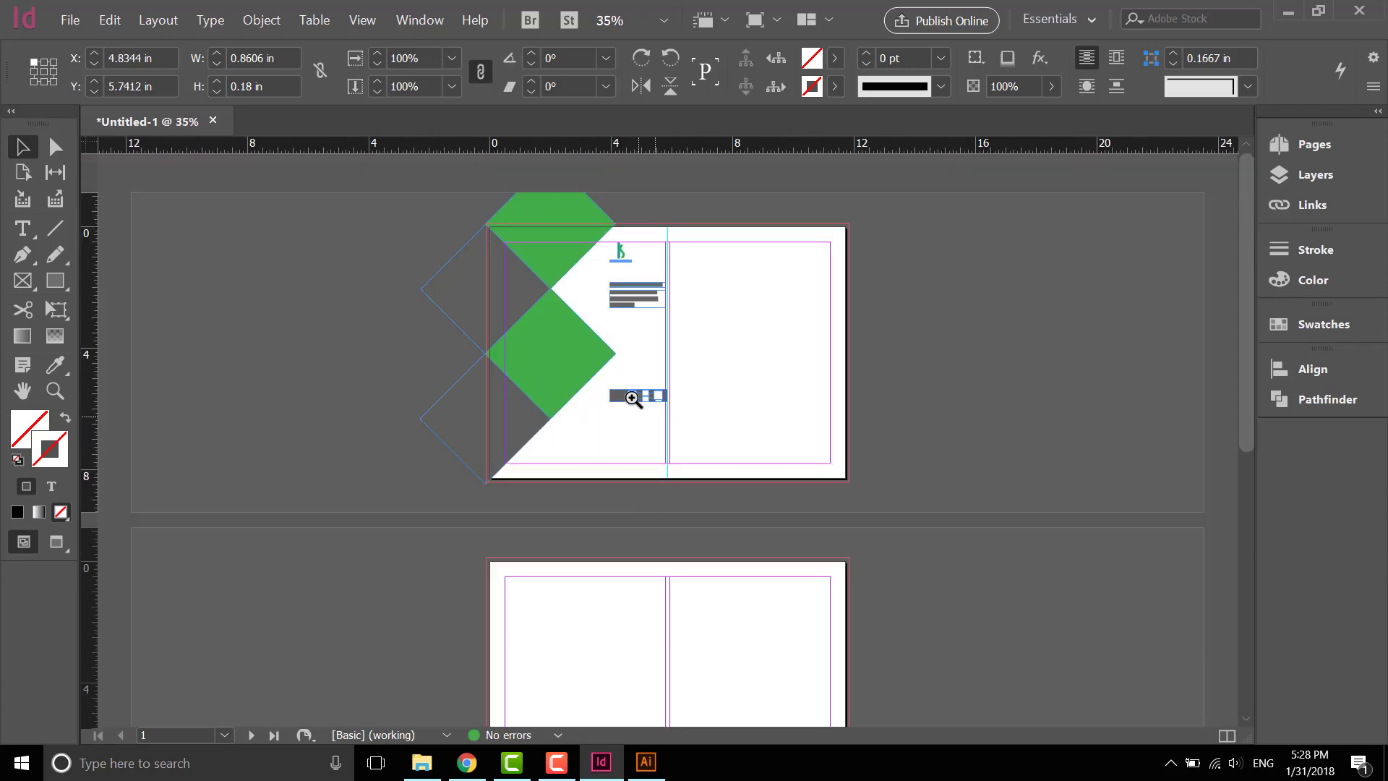
scroll(558, 362, "up", 5)
scroll(651, 383, "down", 3)
scroll(434, 405, "right", 5)
left_click(300, 437)
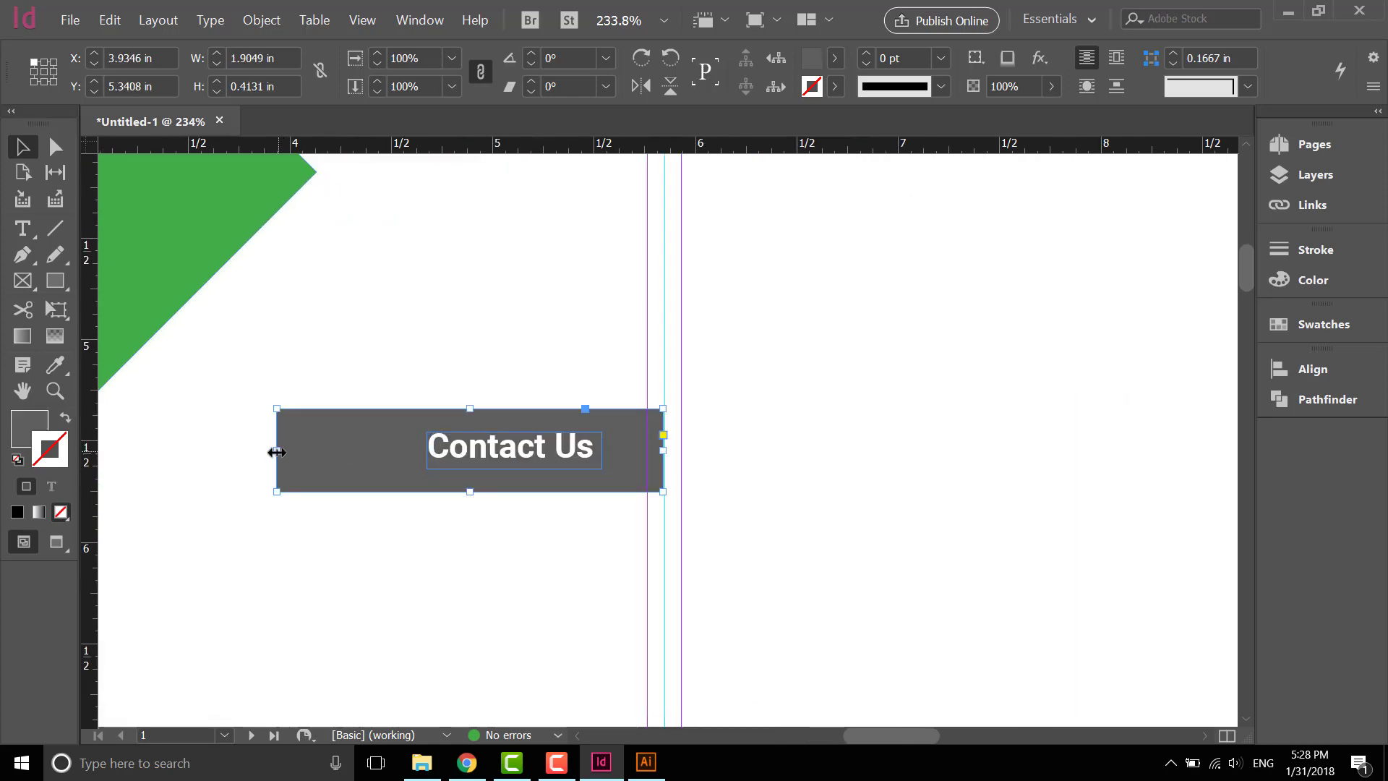
left_click_drag(277, 451, 417, 450)
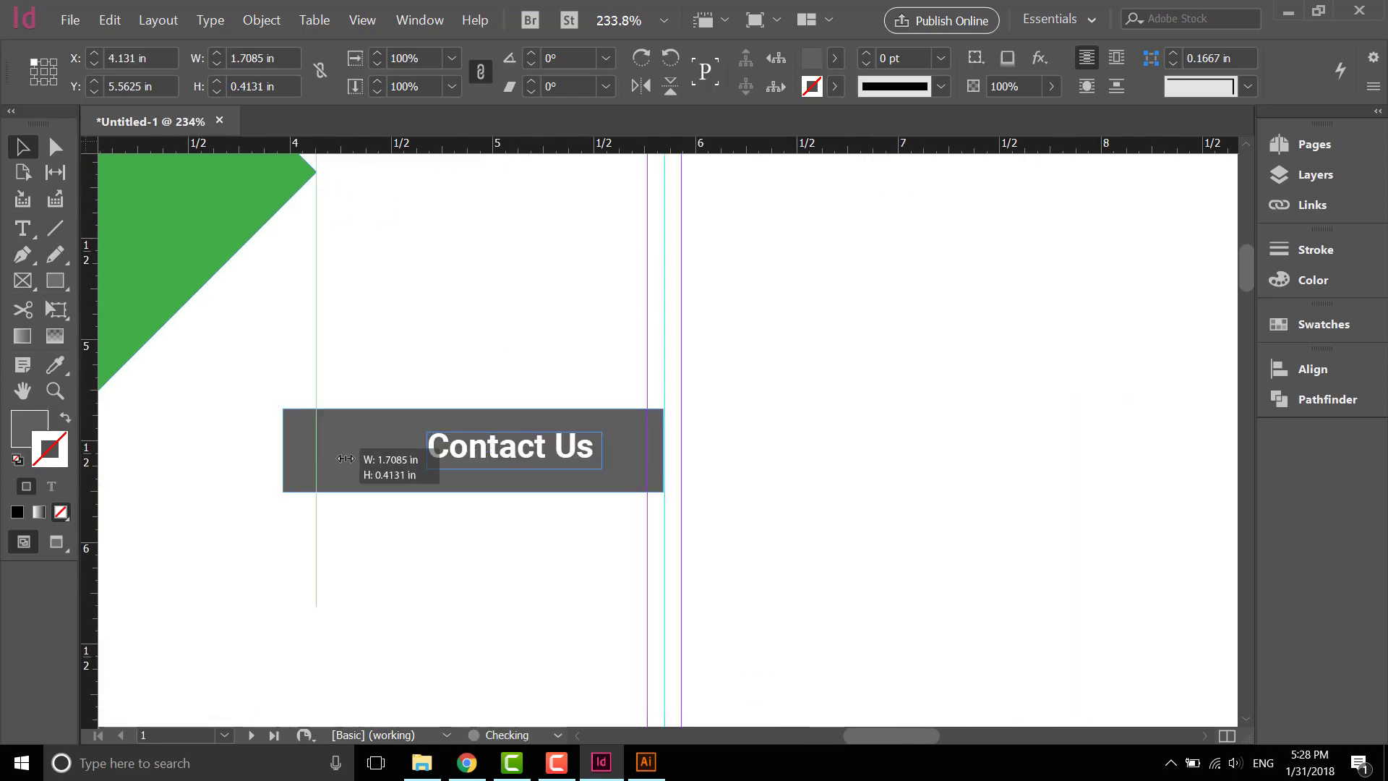
key("ctrl+z")
Stretch the Contact Us text frame to span the button's width, keeping its text
triple_click(548, 449)
key("BackSpace")
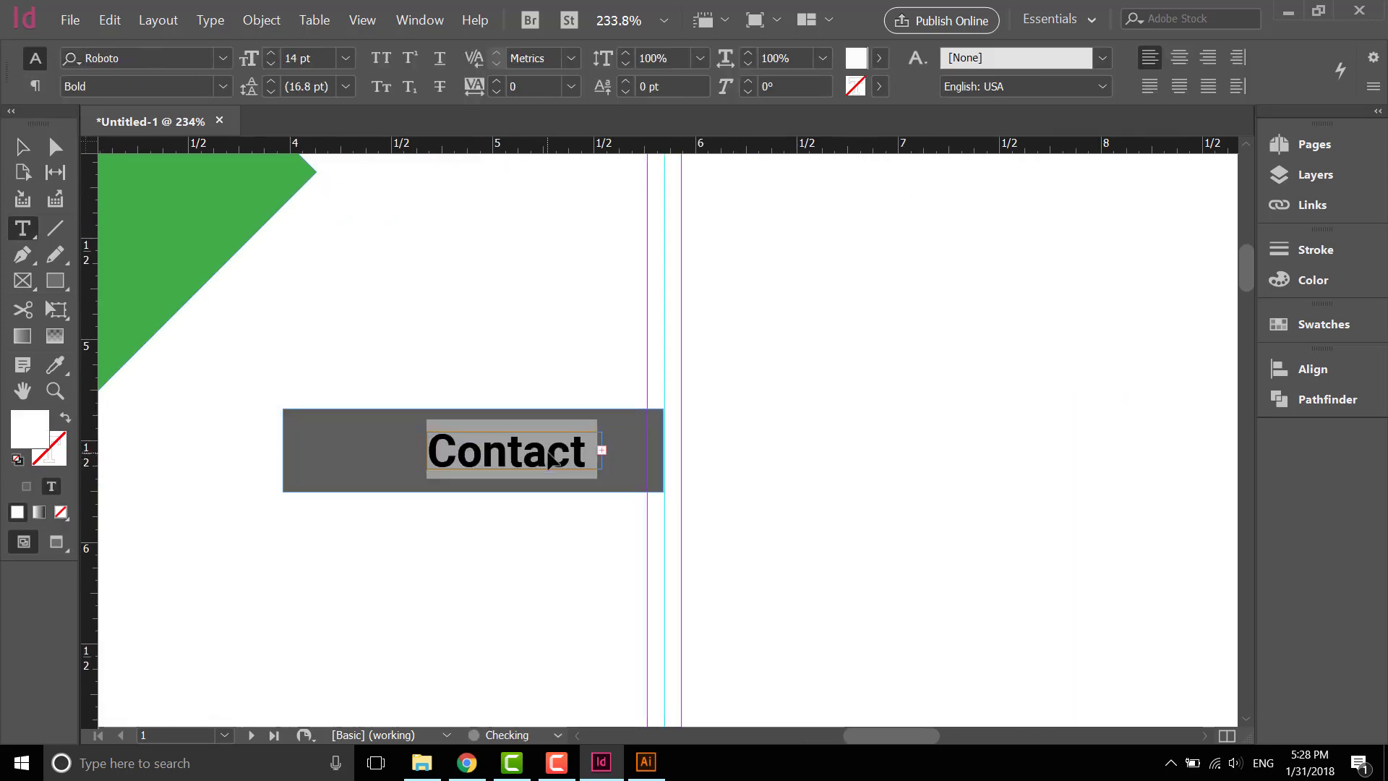
key("Escape")
left_click_drag(426, 449, 301, 450)
double_click(433, 461)
key("ctrl+z")
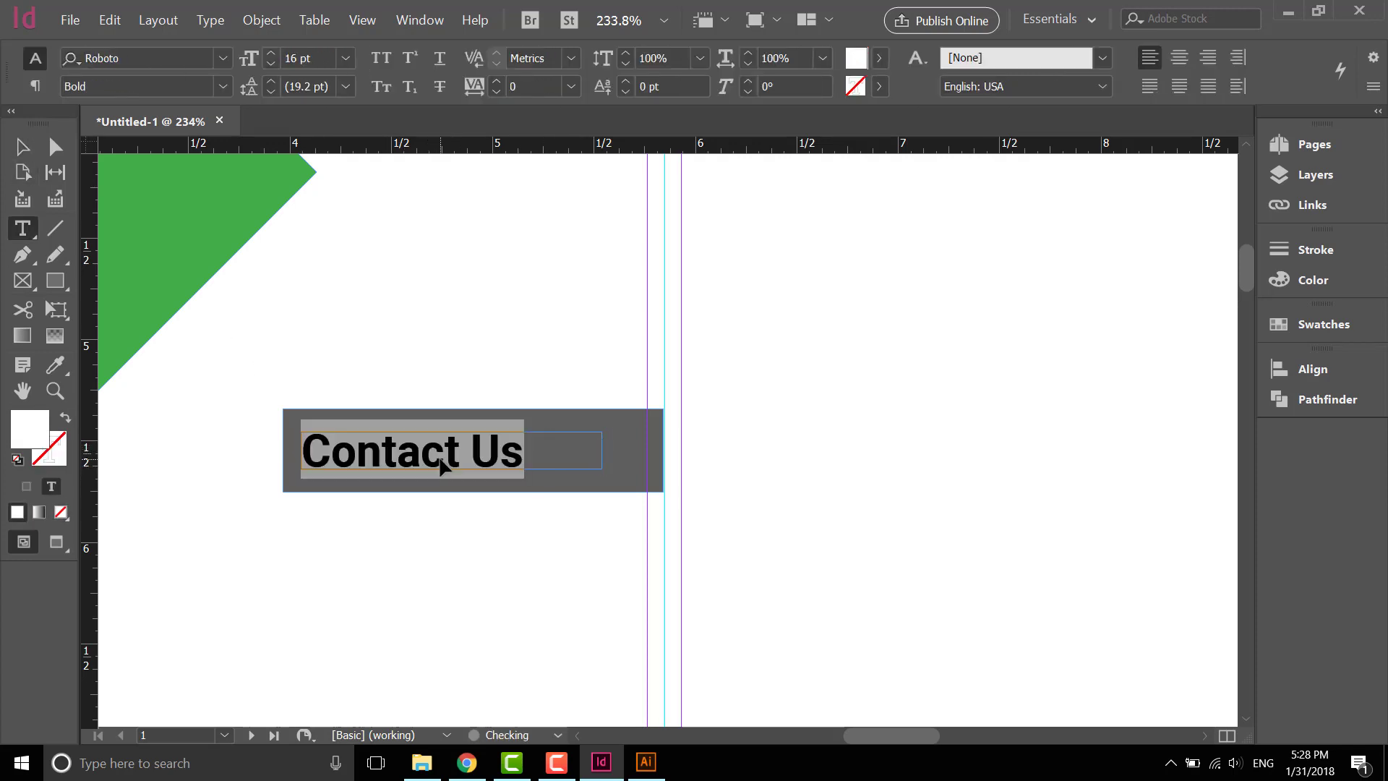
key("Escape")
left_click_drag(603, 449, 648, 451)
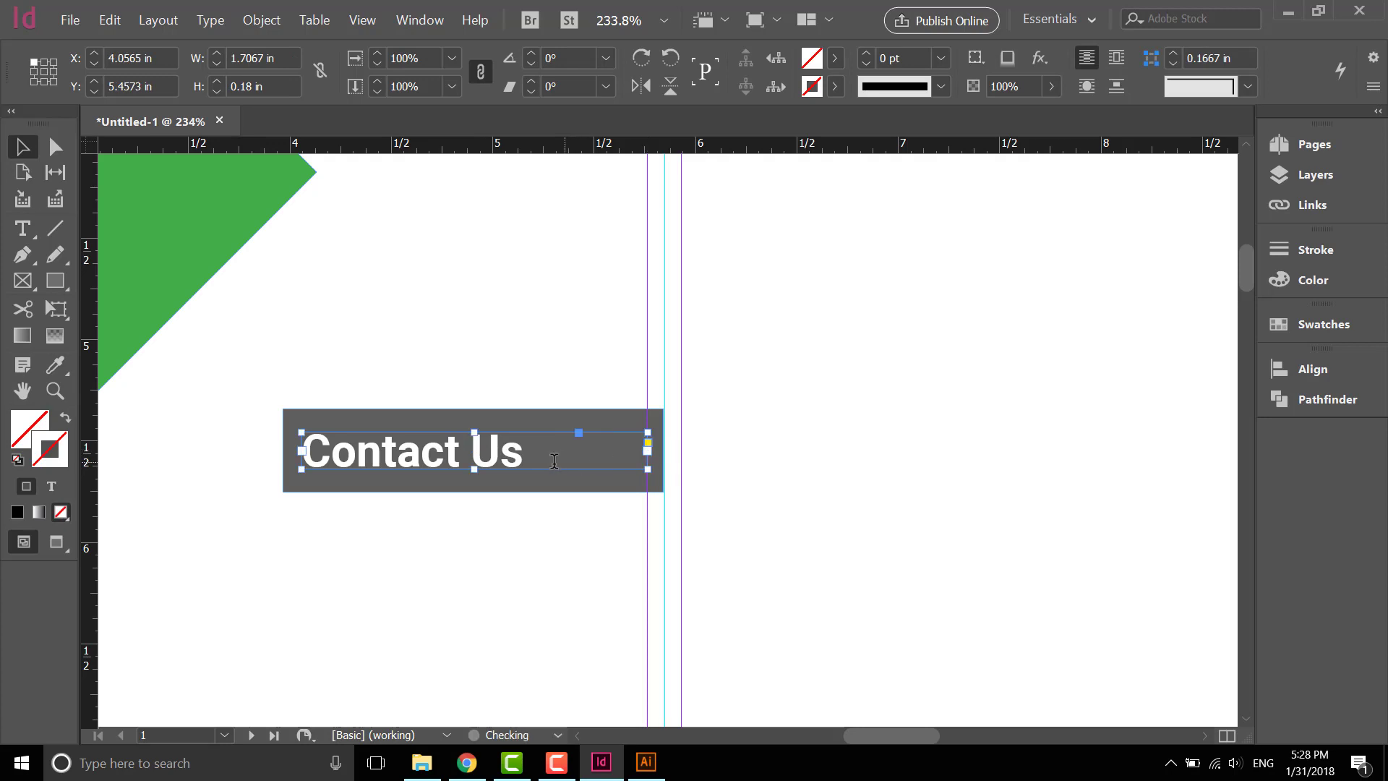
double_click(545, 458)
Align the Contact Us, headline and body frames on their left edges
left_click(21, 154)
key("ctrl+0")
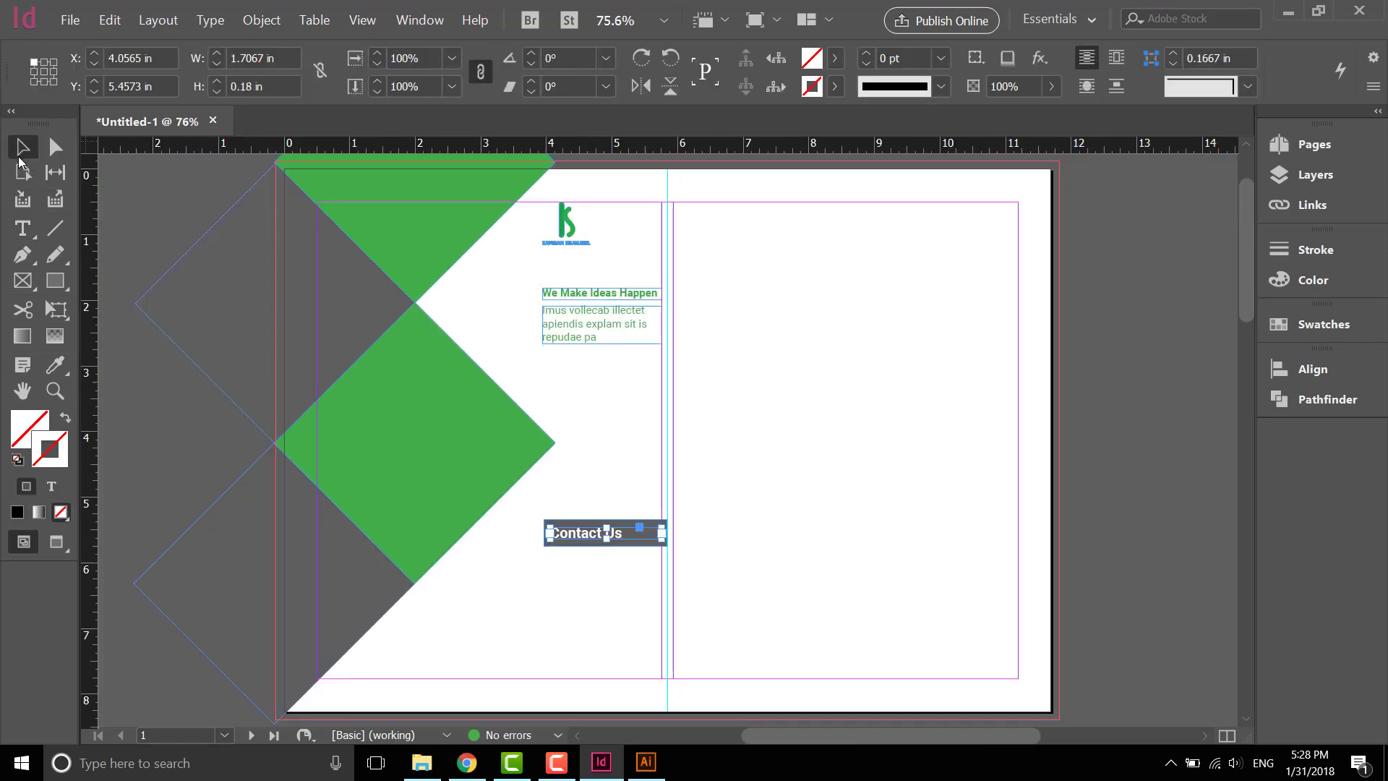
left_click(706, 528)
left_click(600, 539)
left_click(632, 319, "shift")
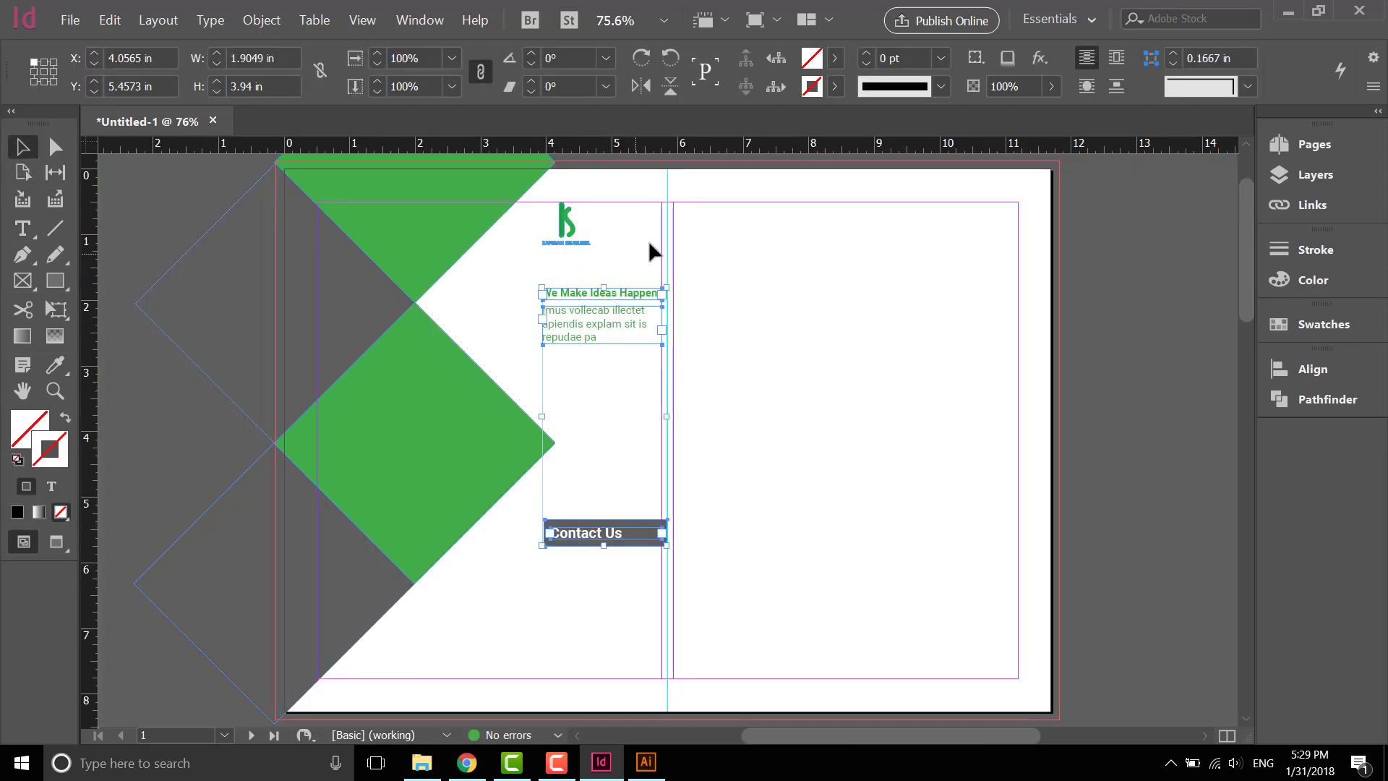
left_click(1312, 370)
left_click(1012, 420)
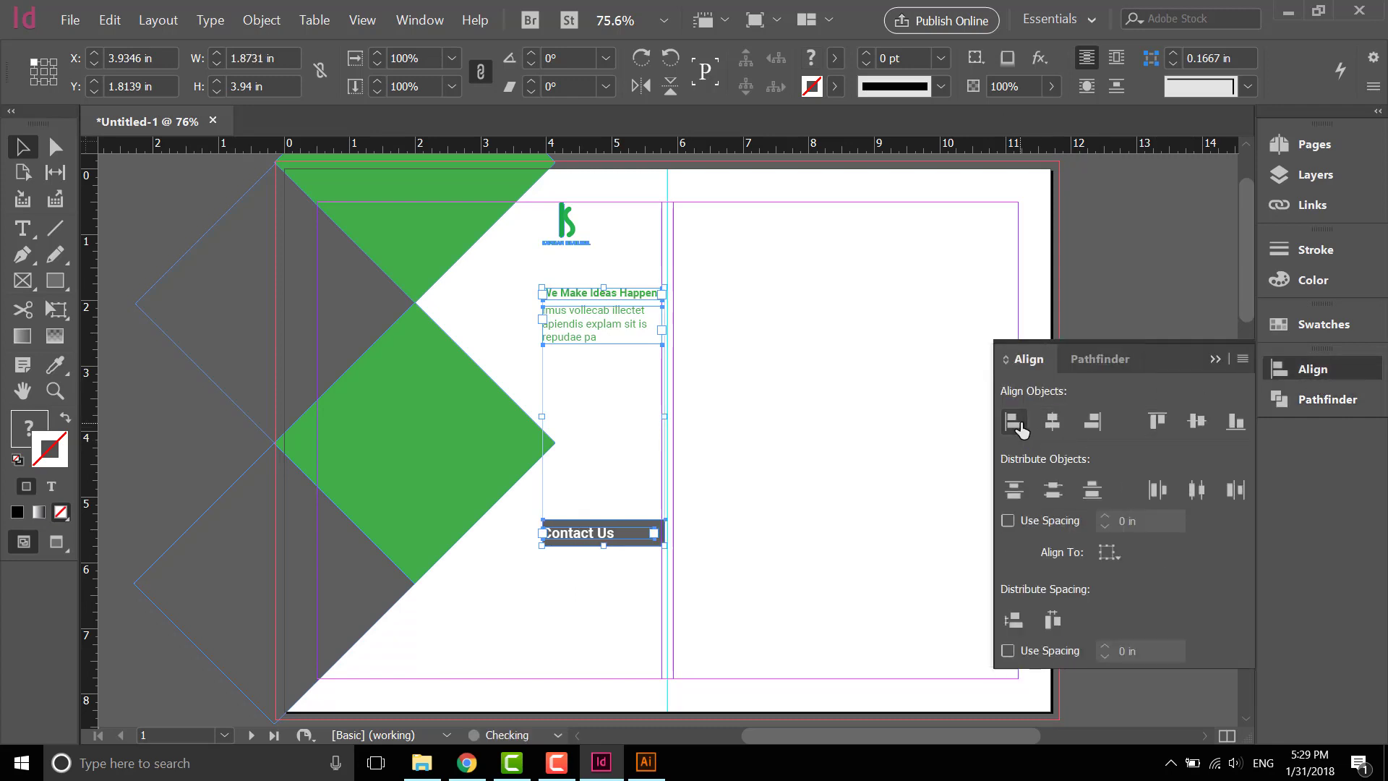
left_click(1215, 358)
left_click(419, 20)
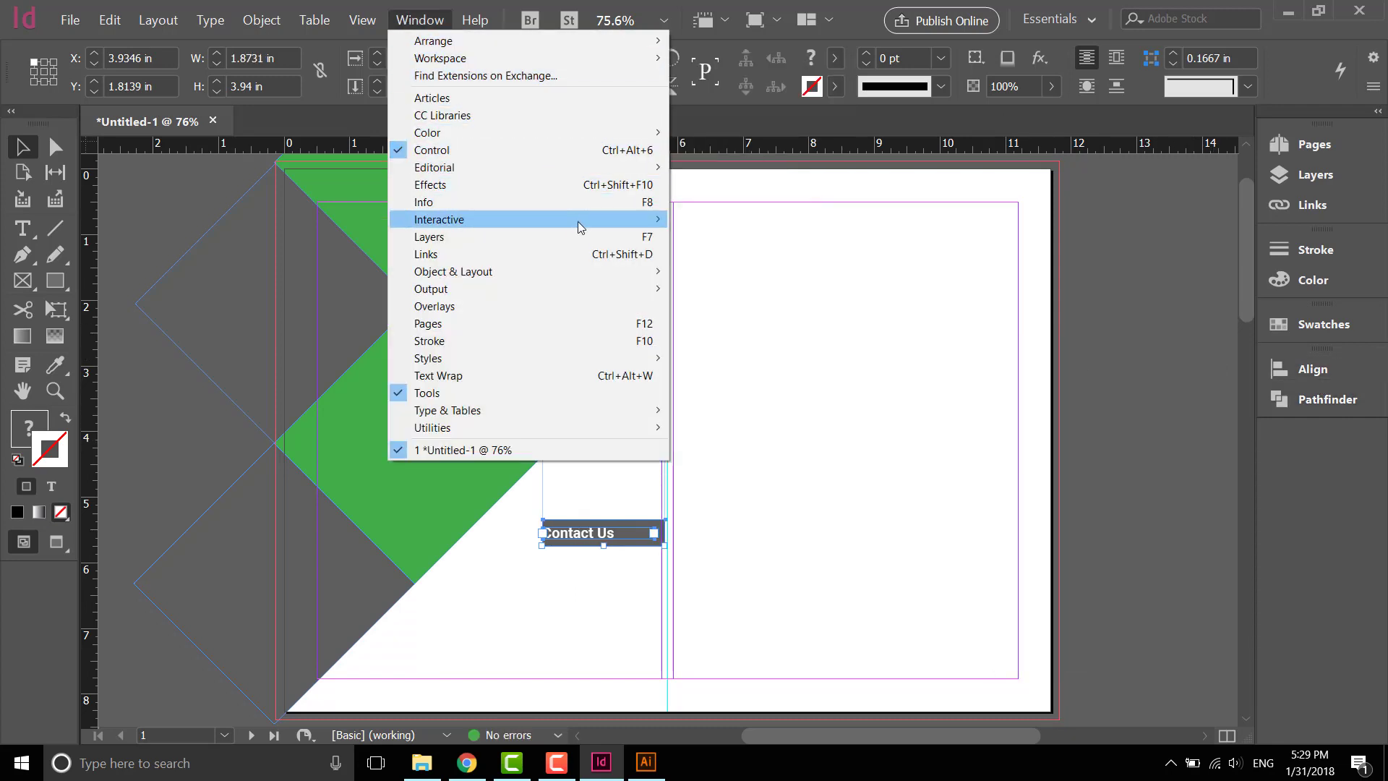
mouse_move(453, 271)
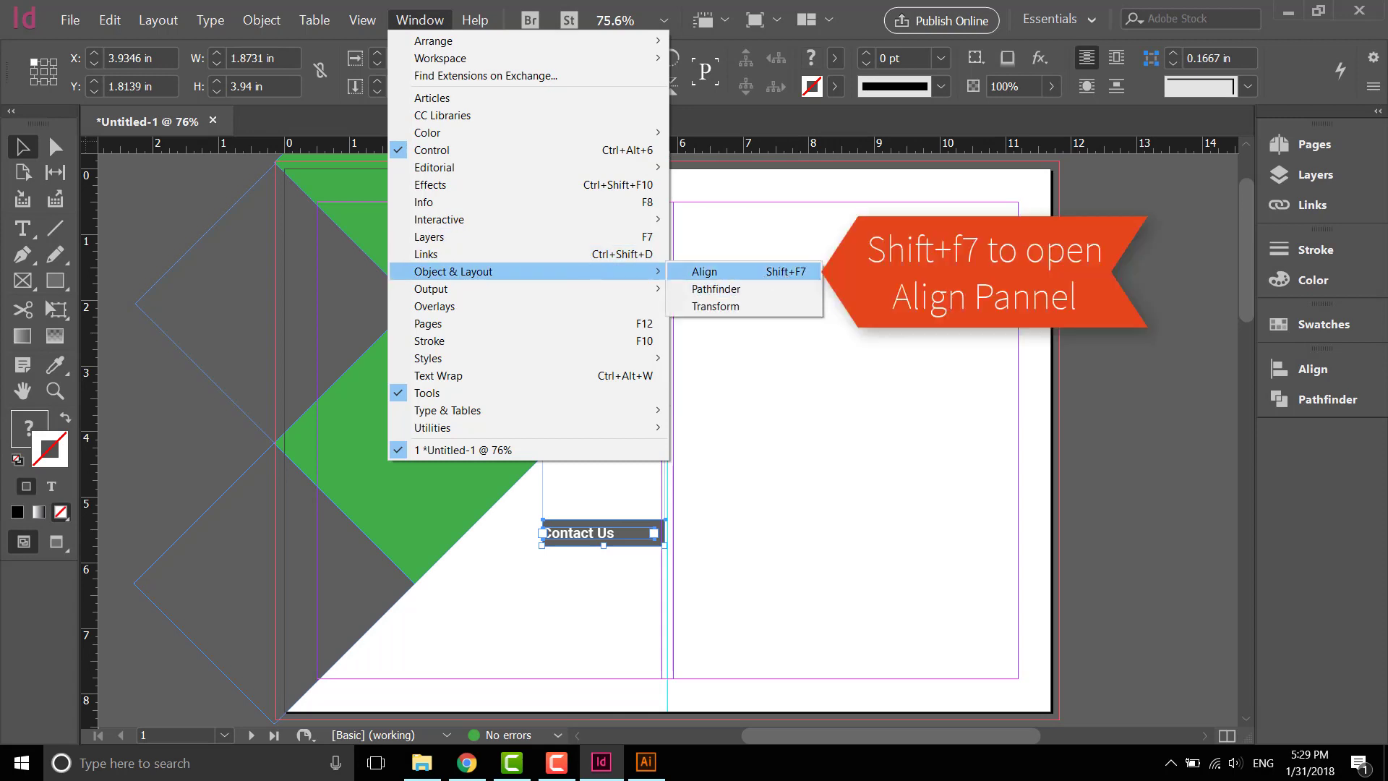
left_click(705, 271)
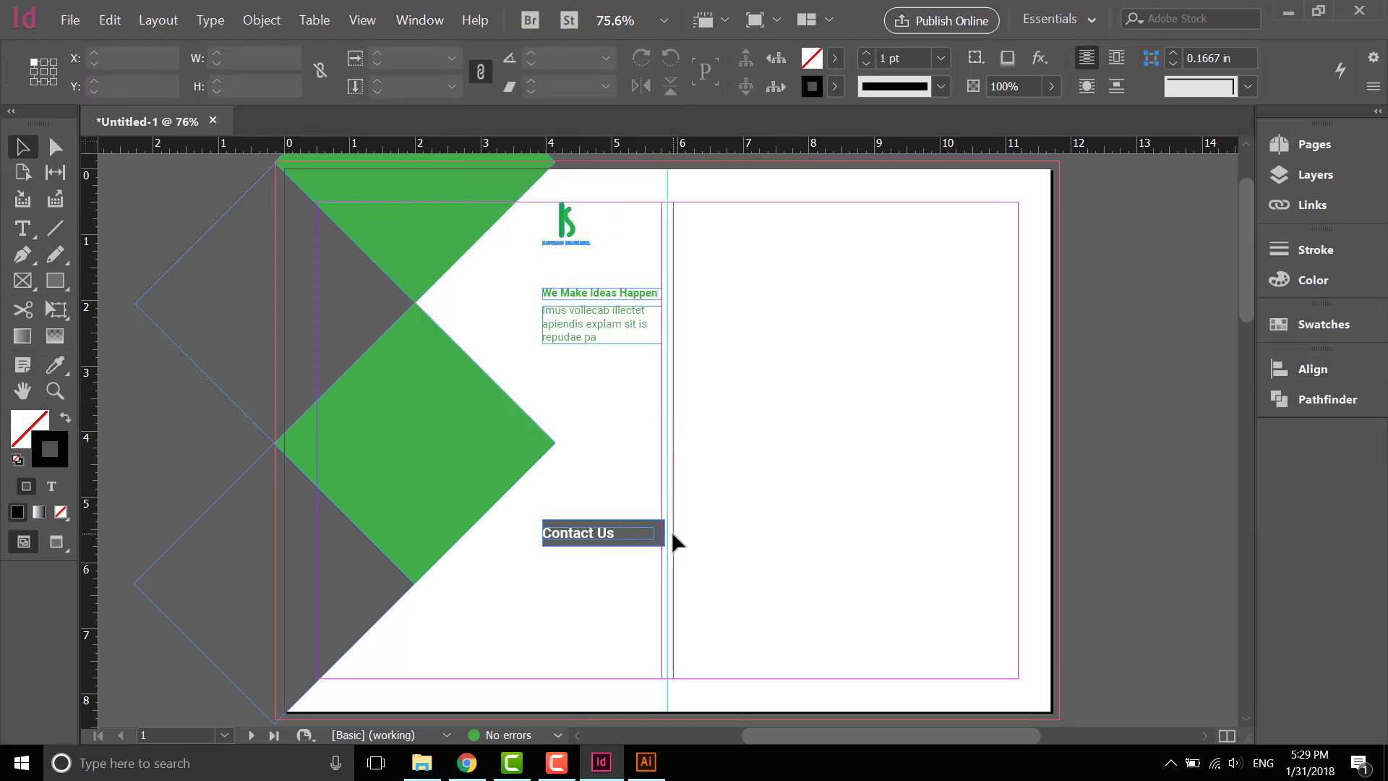
Turn the body text grey and centre the Contact Us label on the button
double_click(583, 318)
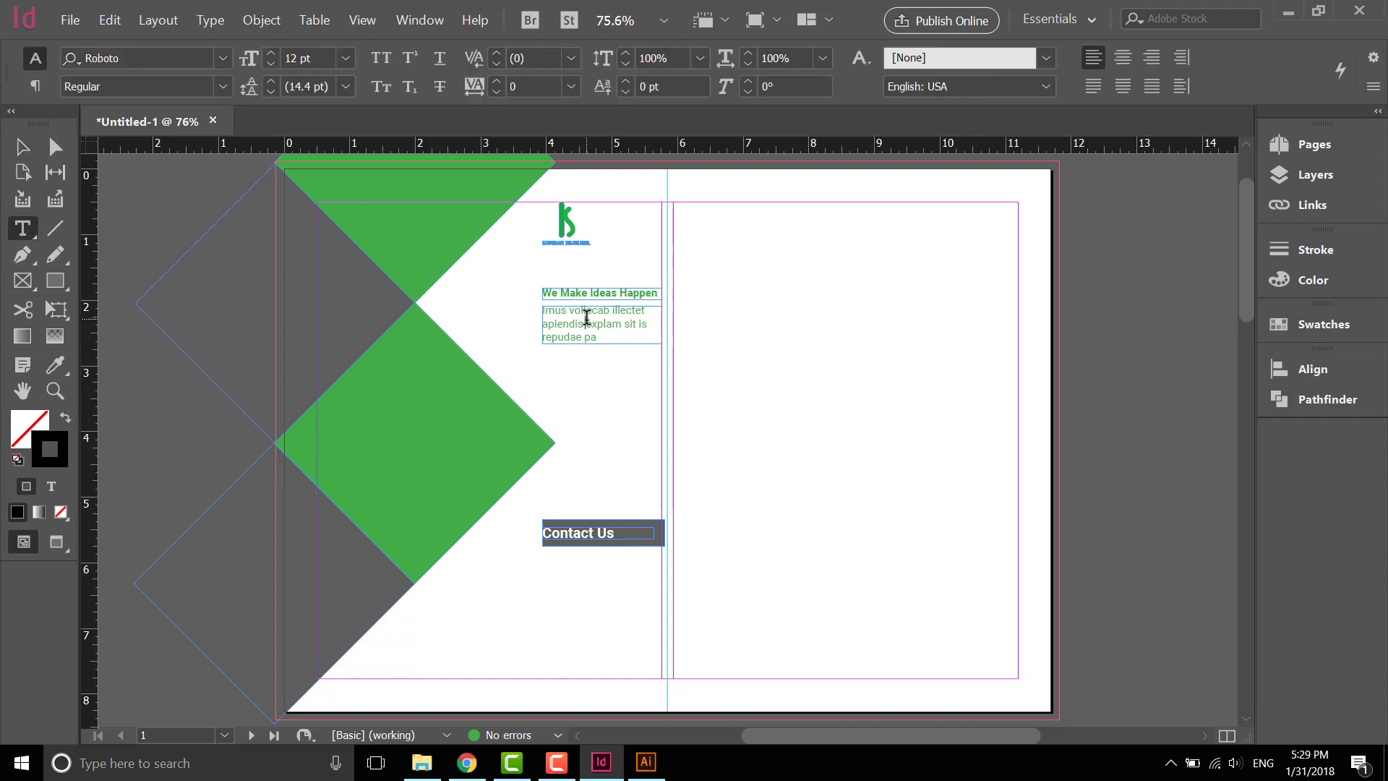
key("ctrl+a")
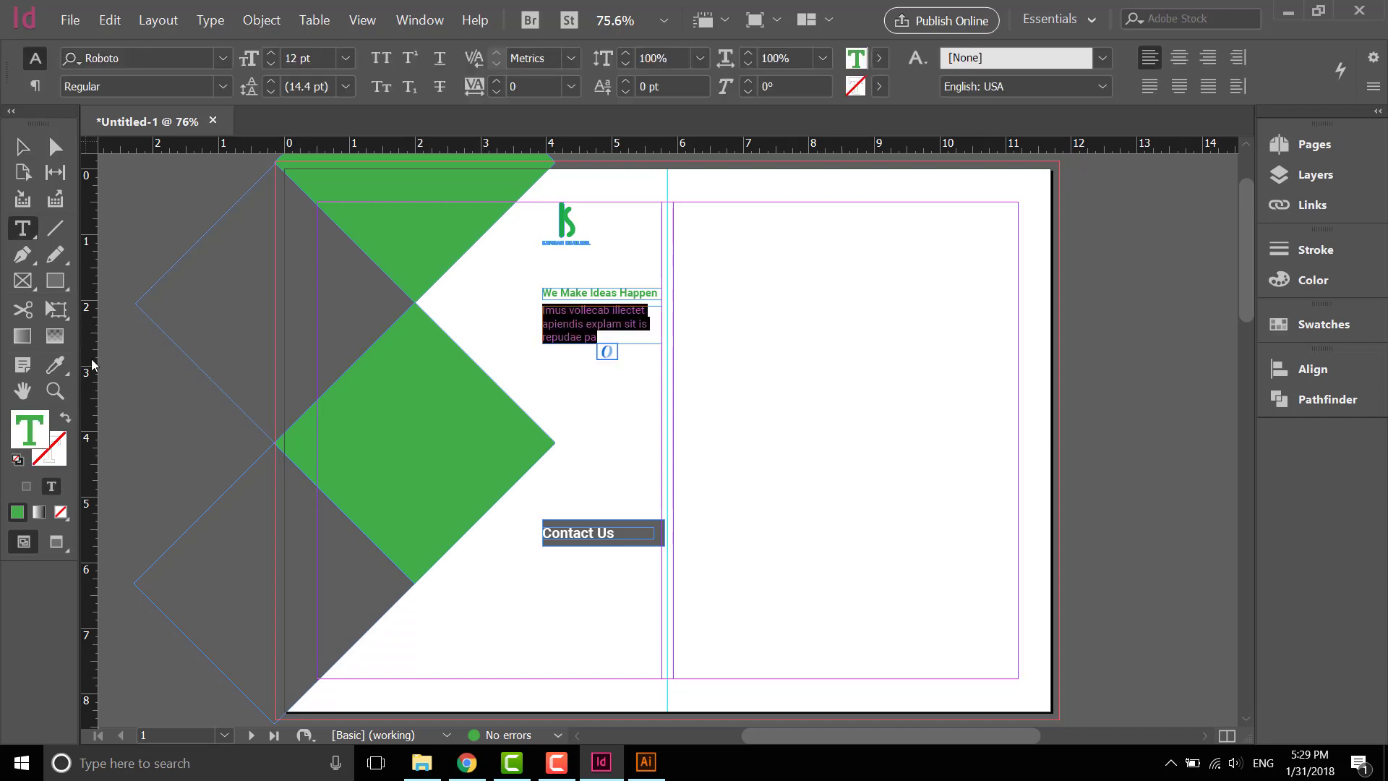
key("Escape")
left_click(759, 470)
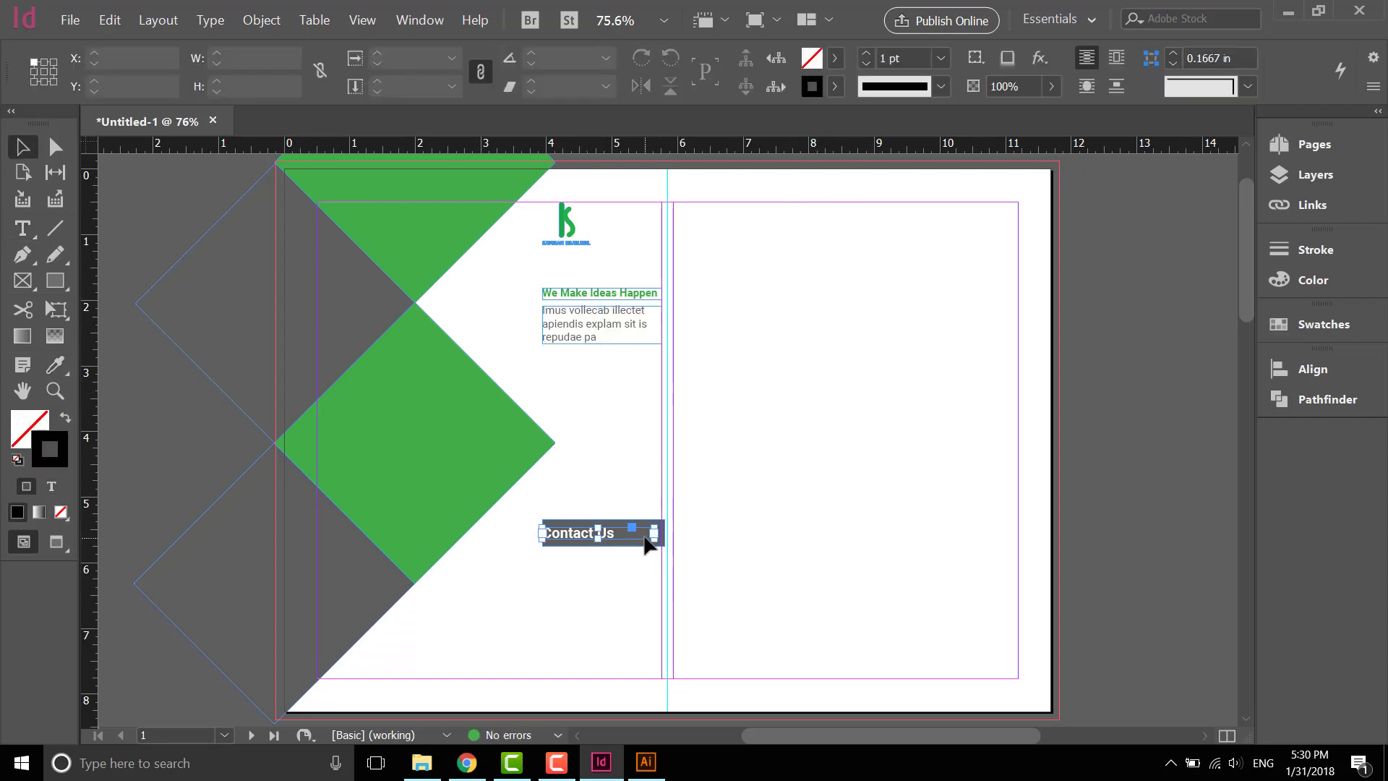
mouse_move(644, 534)
left_mouse_down()
mouse_move(604, 533)
mouse_move(628, 533)
left_mouse_up()
left_click(780, 453)
Widen the grey Contact Us button to about 1.99 in
left_click(564, 539)
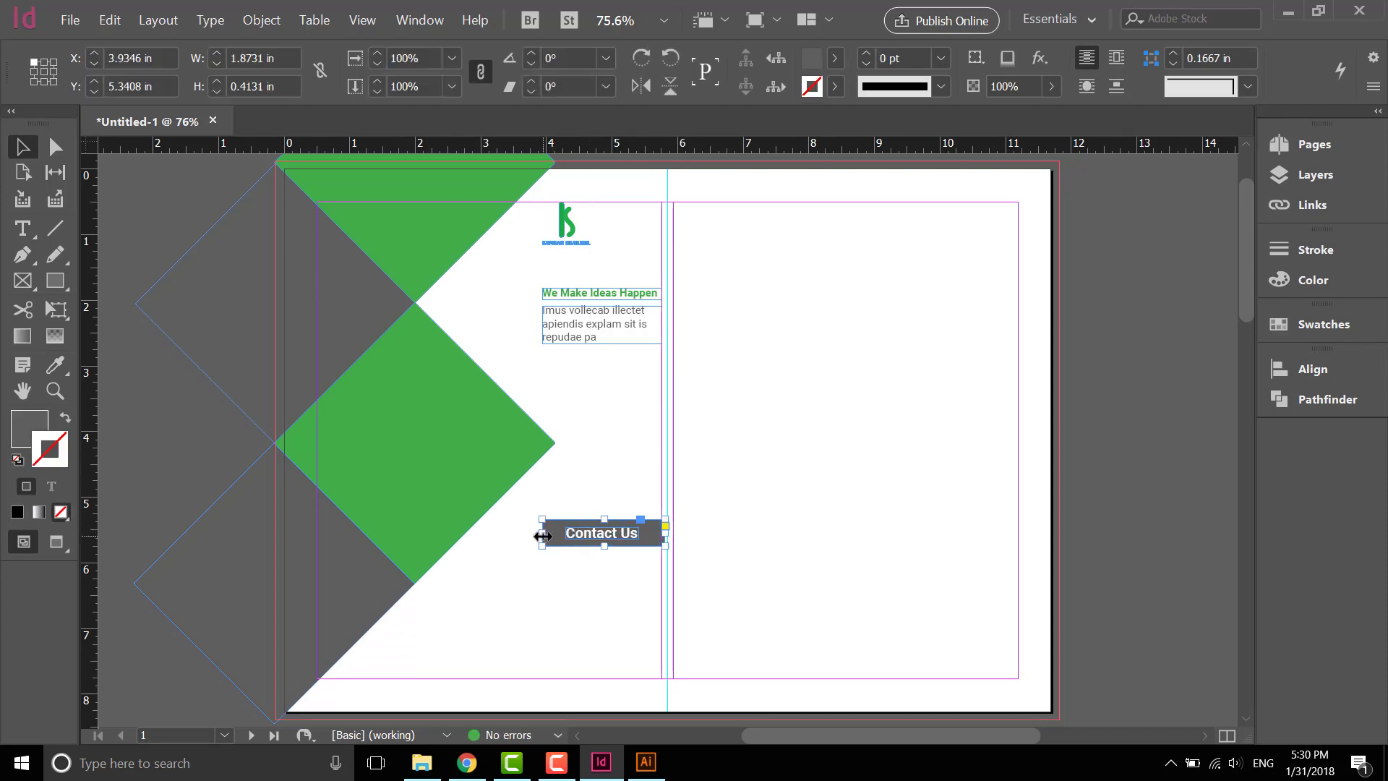
left_click(752, 458)
left_click(661, 539)
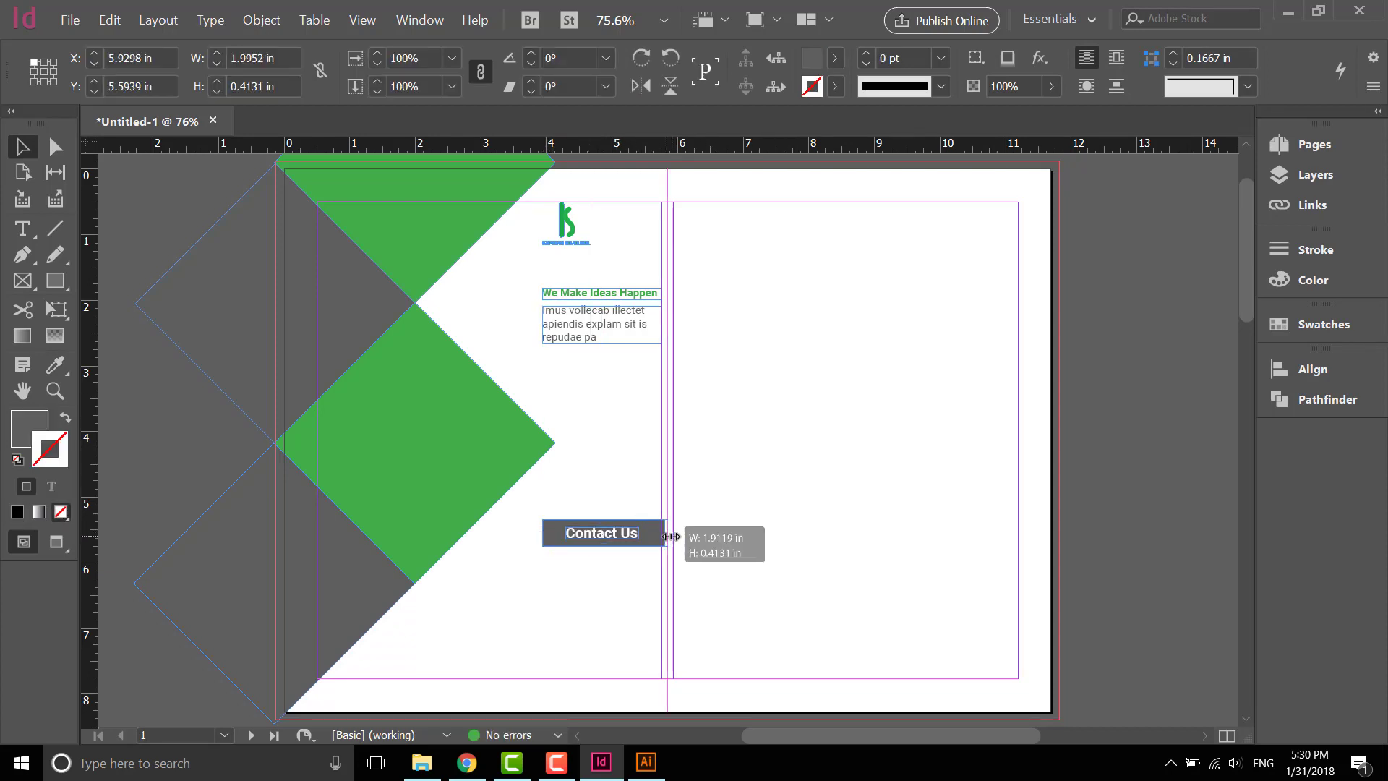
left_click_drag(674, 535, 676, 535)
left_click(762, 493)
scroll(618, 316, "up", 1)
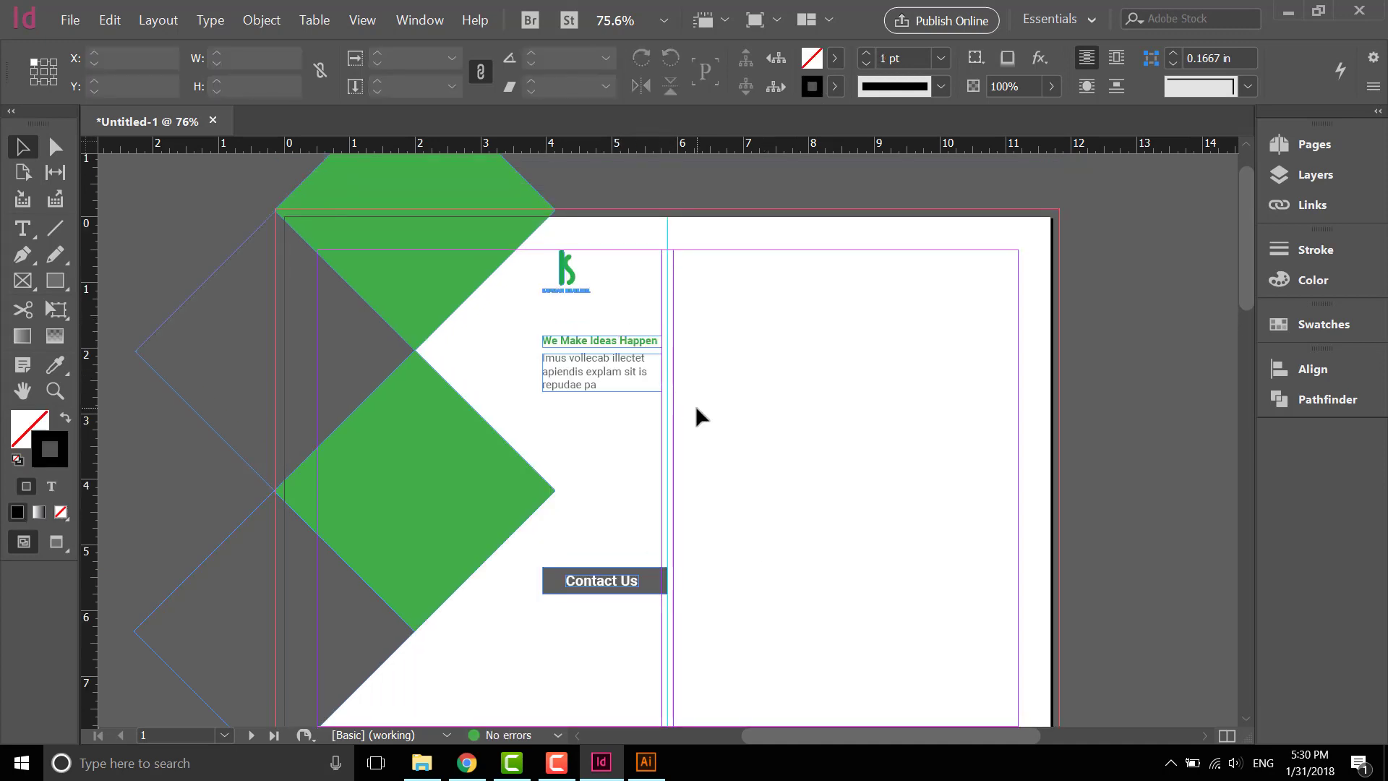
scroll(697, 410, "down", 1)
scroll(696, 410, "down", 1)
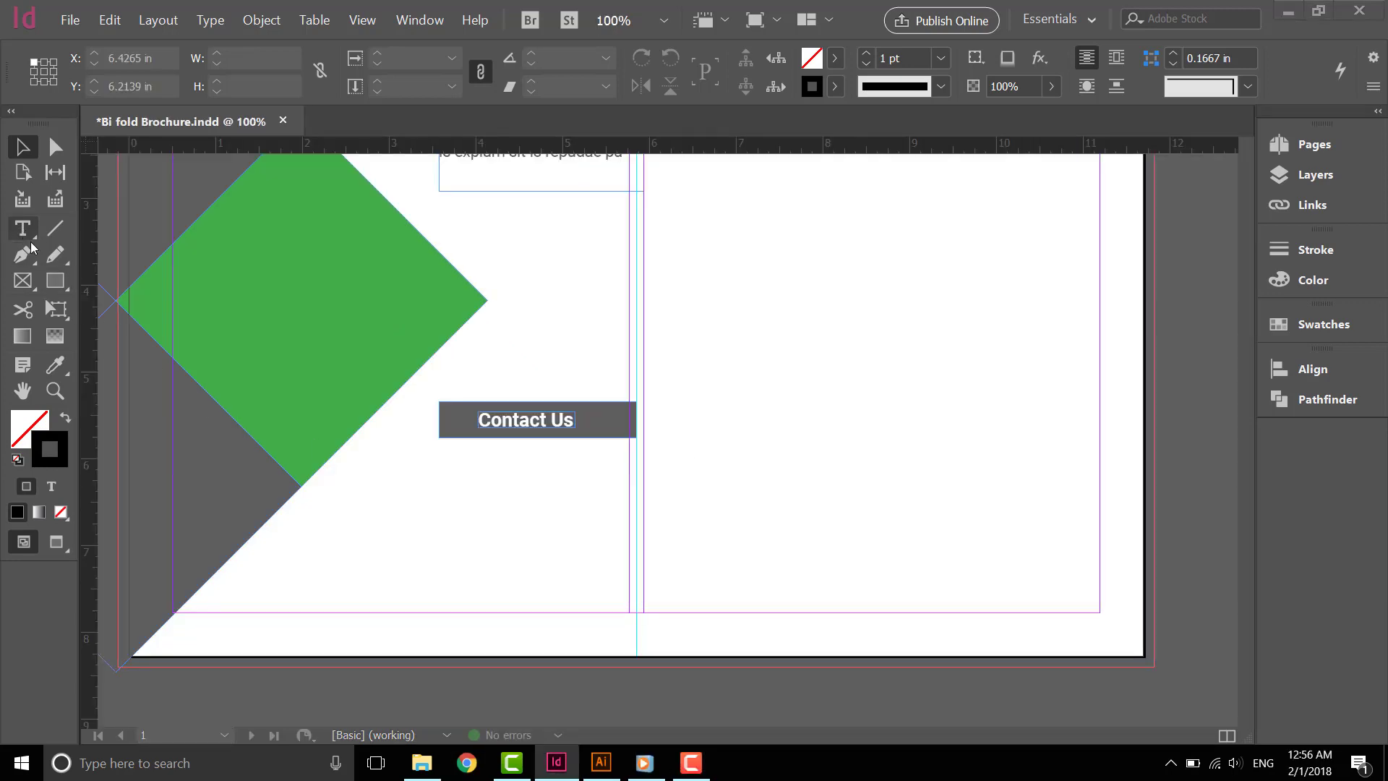
Draw a new empty text frame, about 2.19 × 1.78 in, below the Contact Us button
left_click(22, 230)
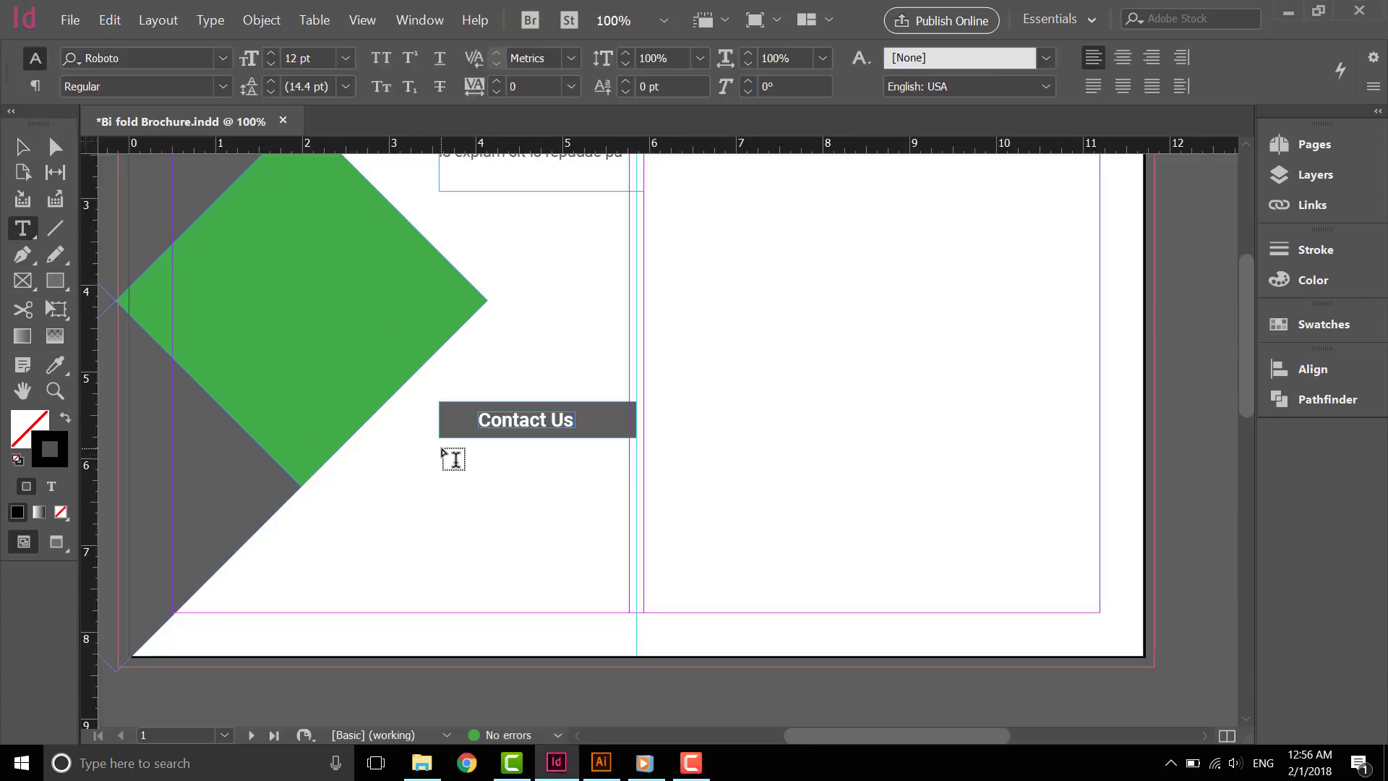
left_click_drag(440, 449, 629, 612)
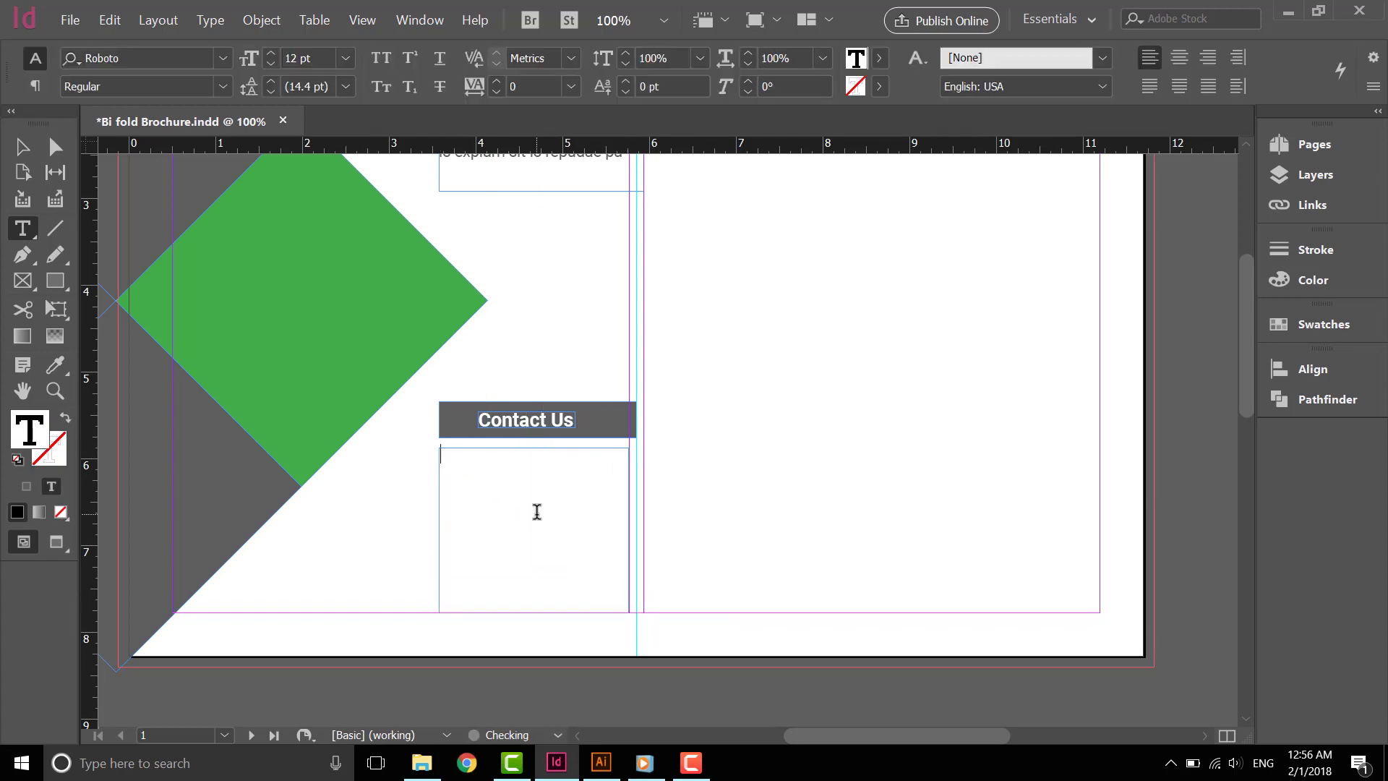
Search the web for the Font Awesome cheatsheet and open it in Chrome
left_click(467, 762)
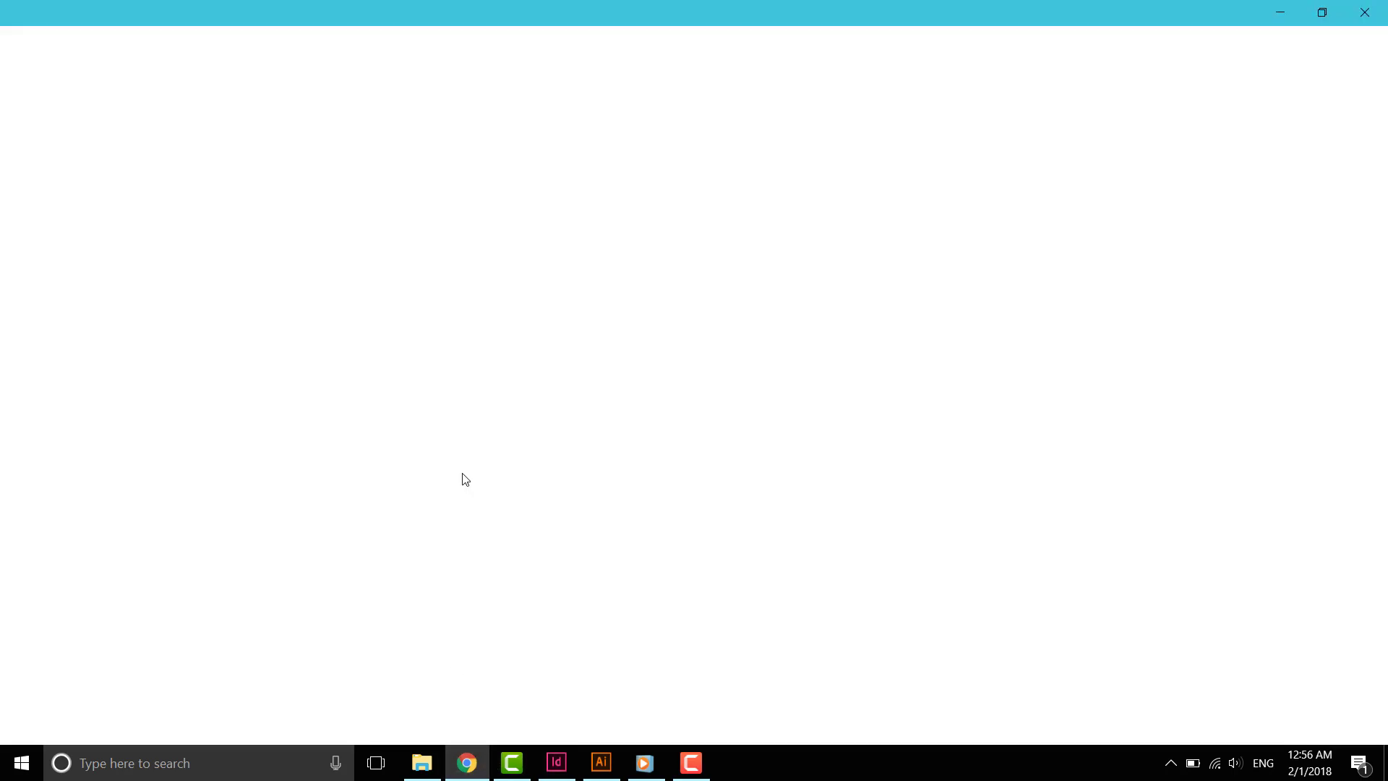
type("font awesome cheatsheet")
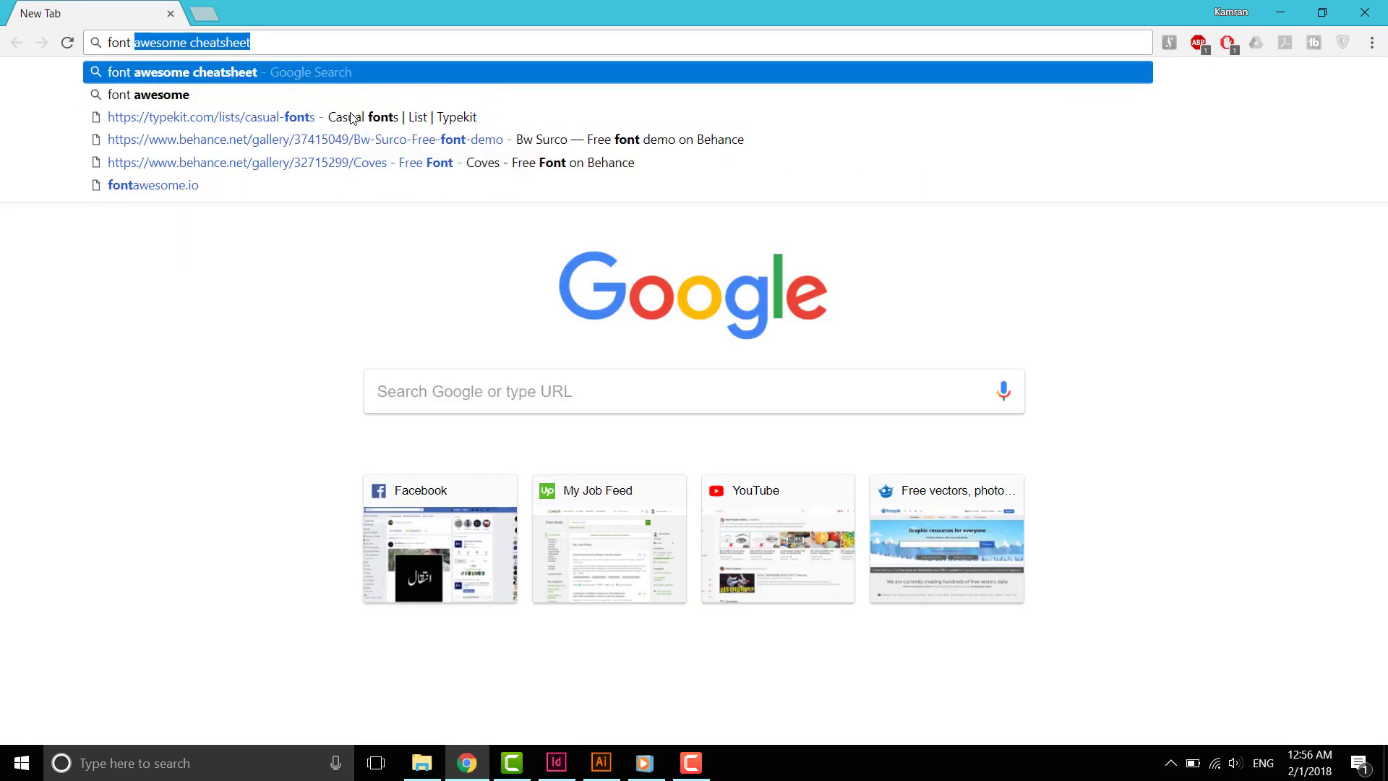
key("End")
key("Return")
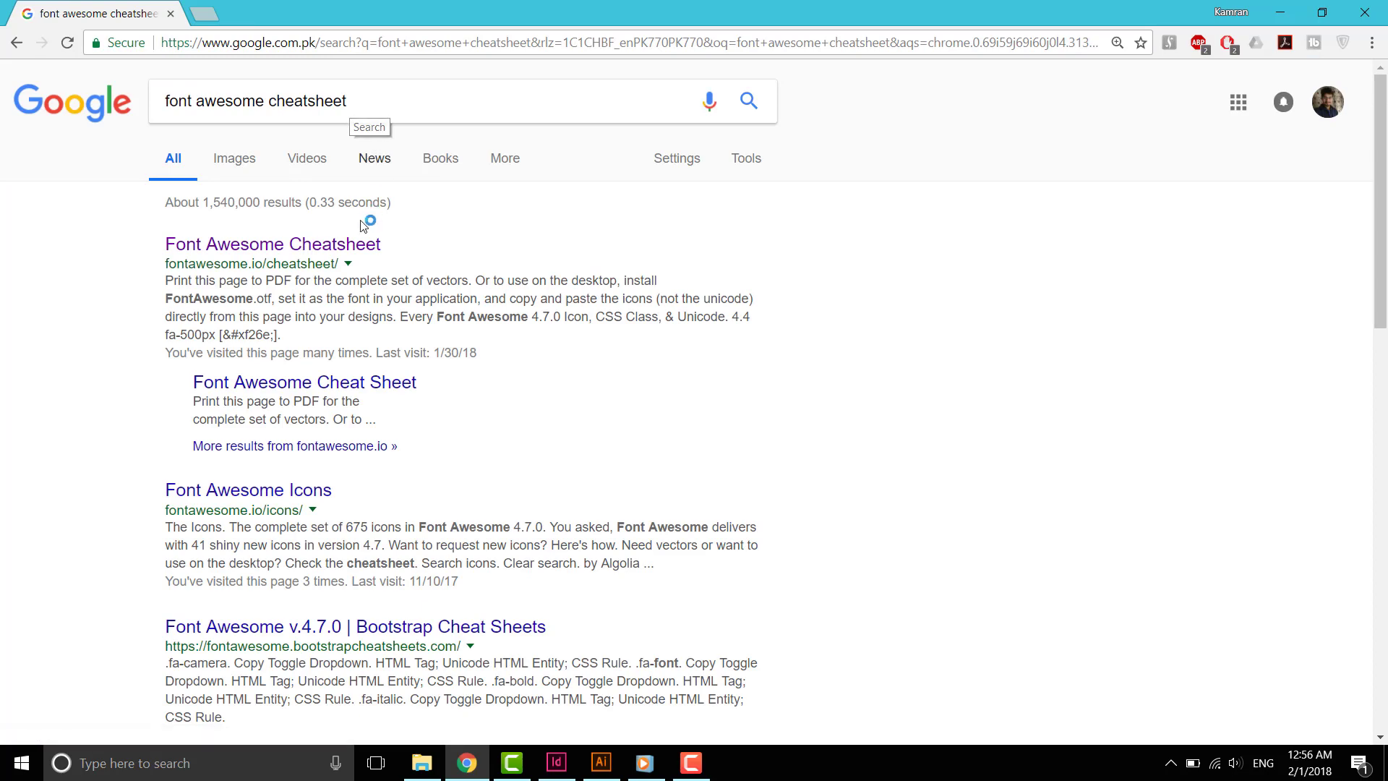
left_click(354, 249)
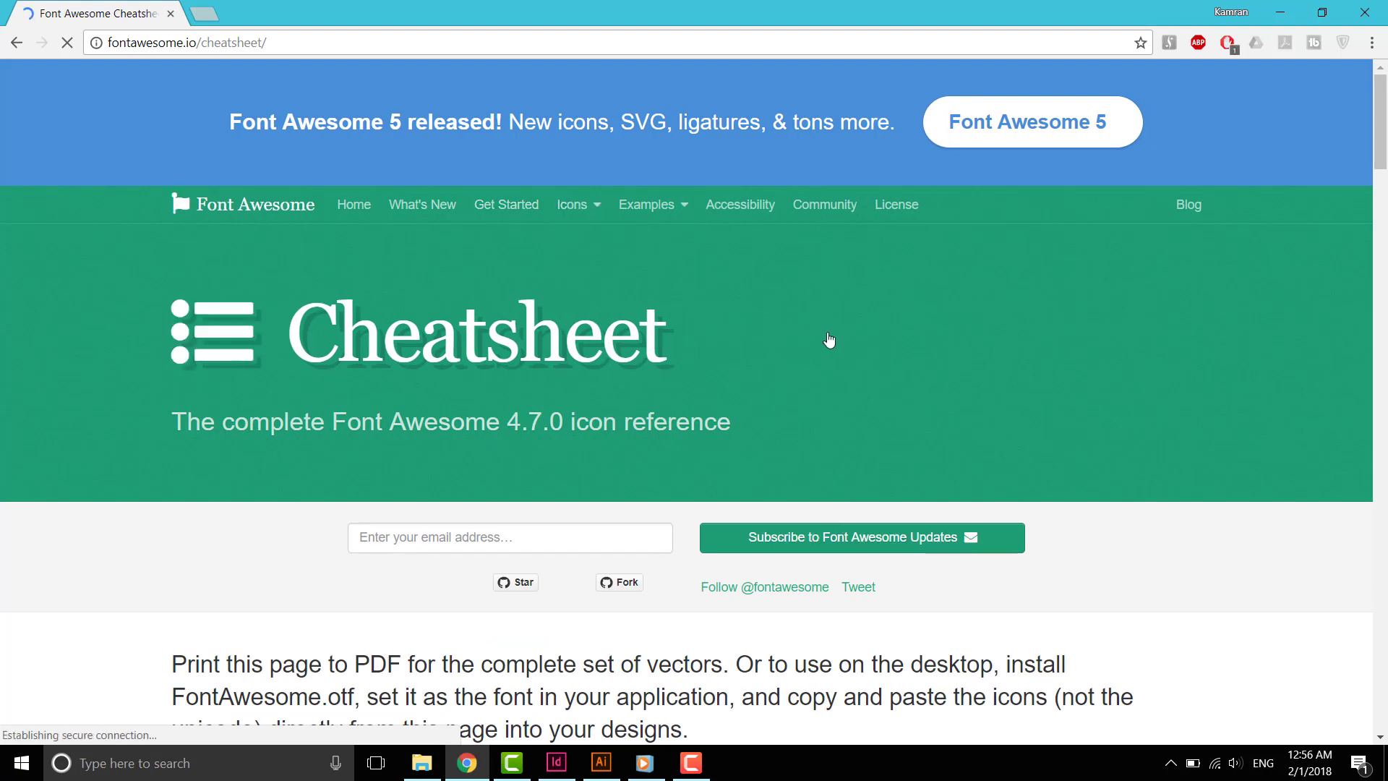
Locate the fa-phone icon on the cheatsheet by searching the page for 'phone'
key("ctrl+f")
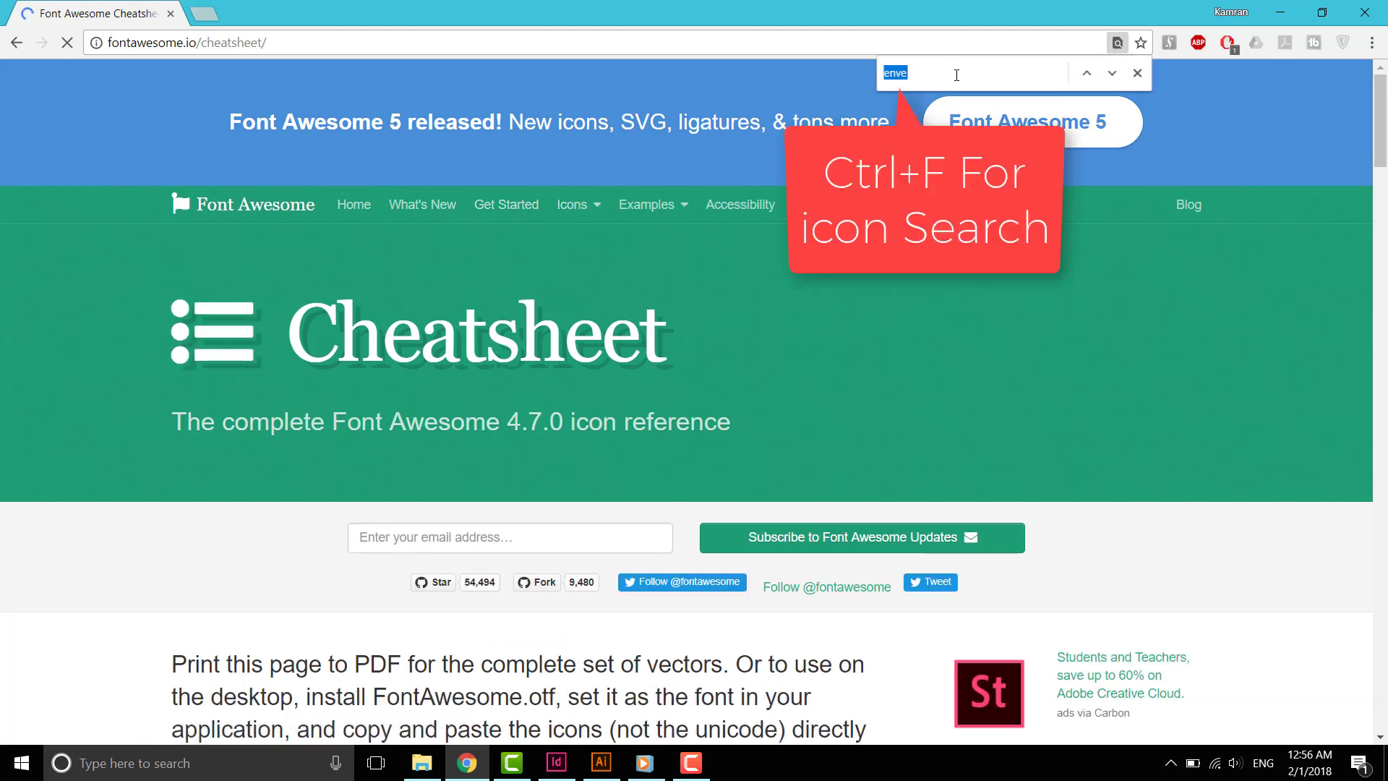
type("home")
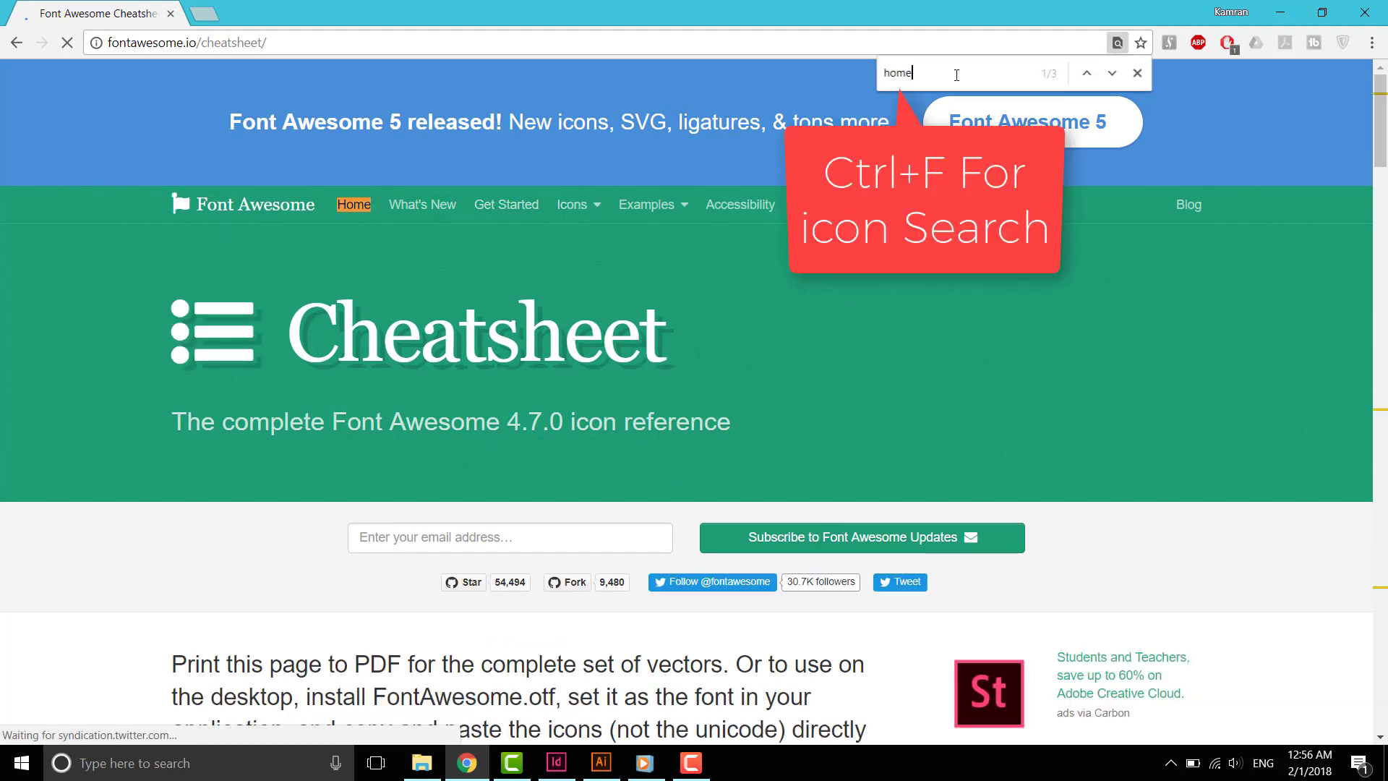
key("BackSpace")
key("BackSpace")
key("BackSpace")
type("p")
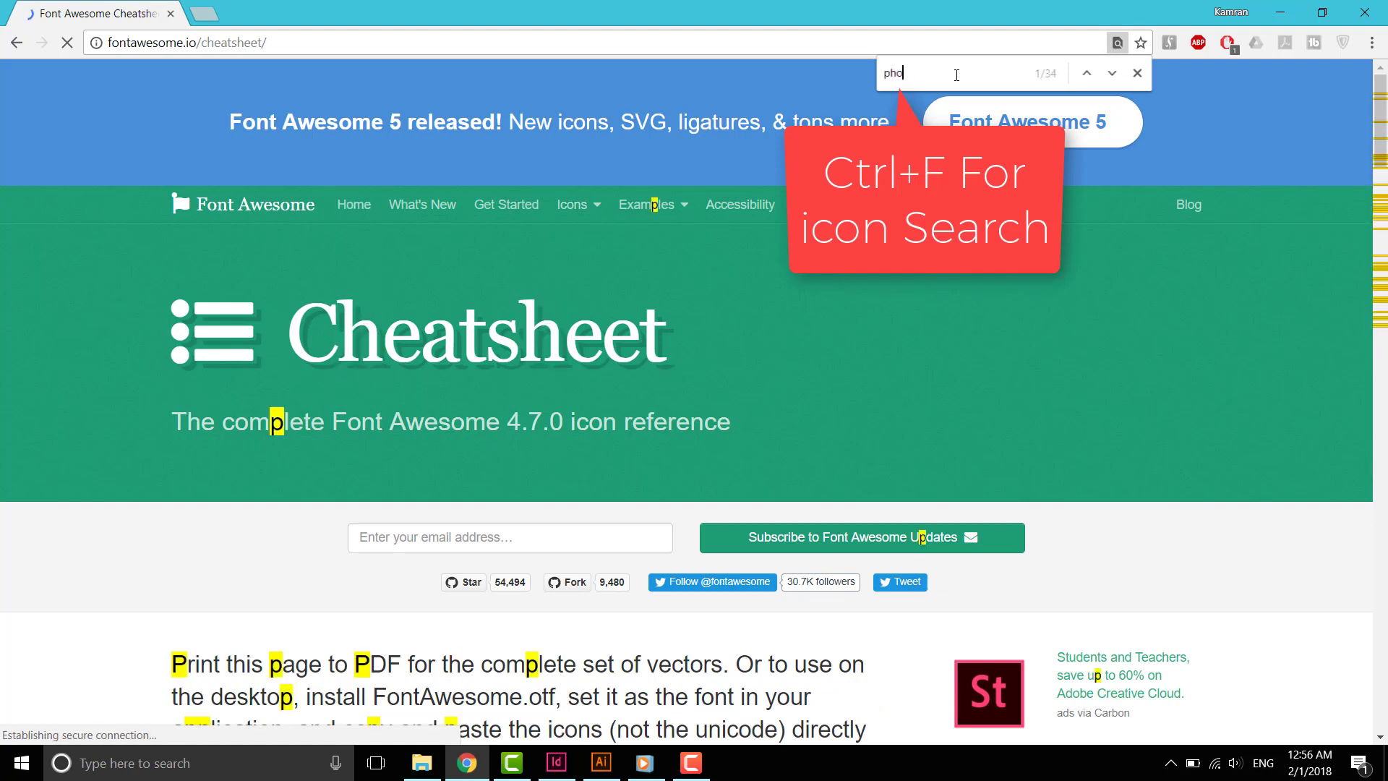
type("hone")
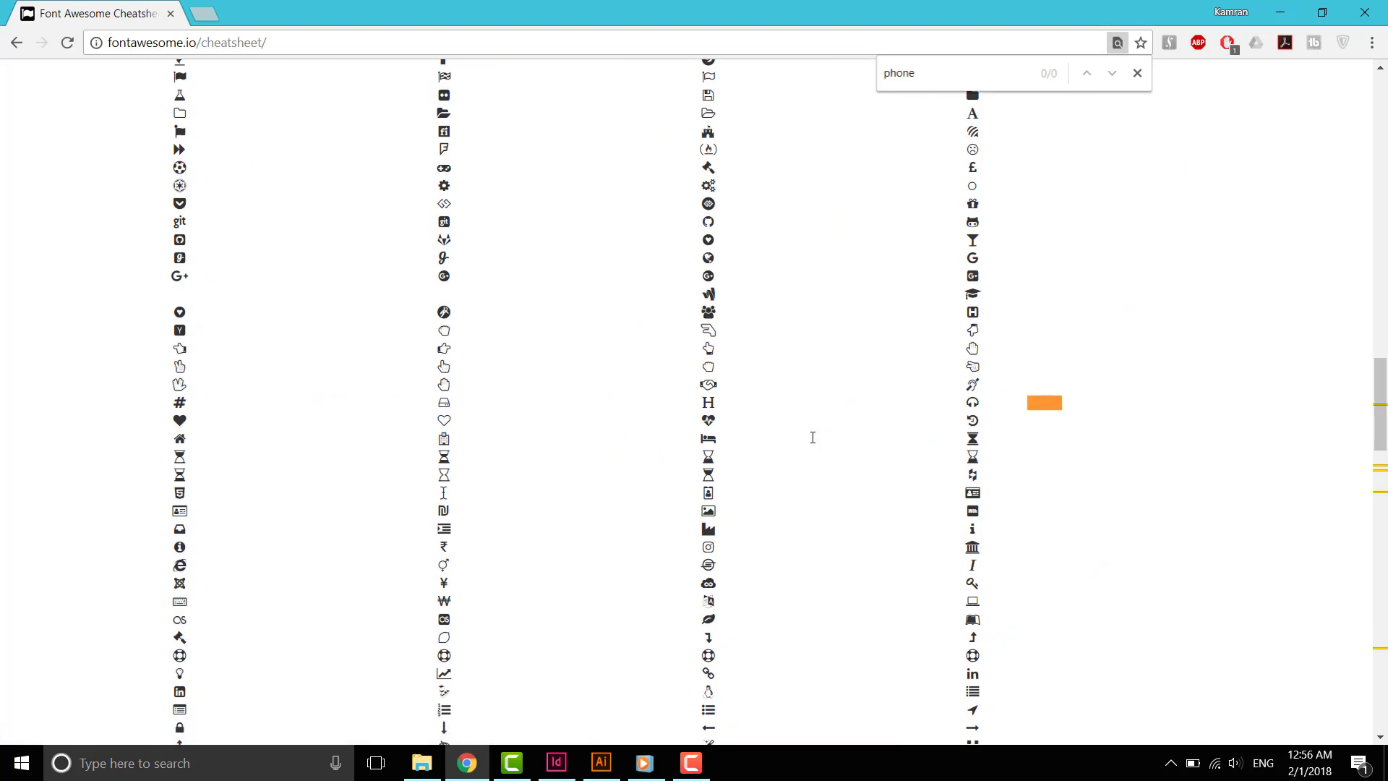
key("Return")
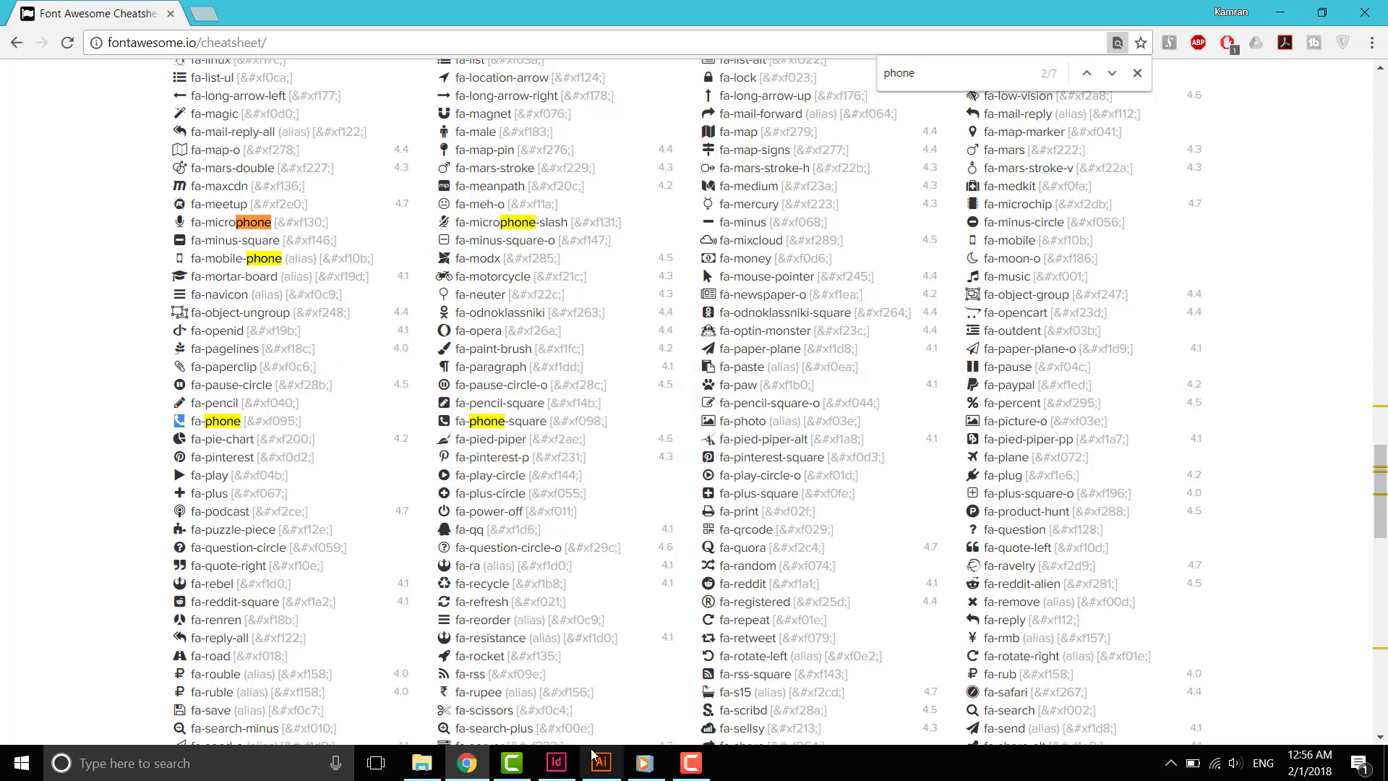
left_click(556, 762)
Paste the glyph and set it to FontAwesome at 18 pt so it shows a phone icon
key("ctrl+v")
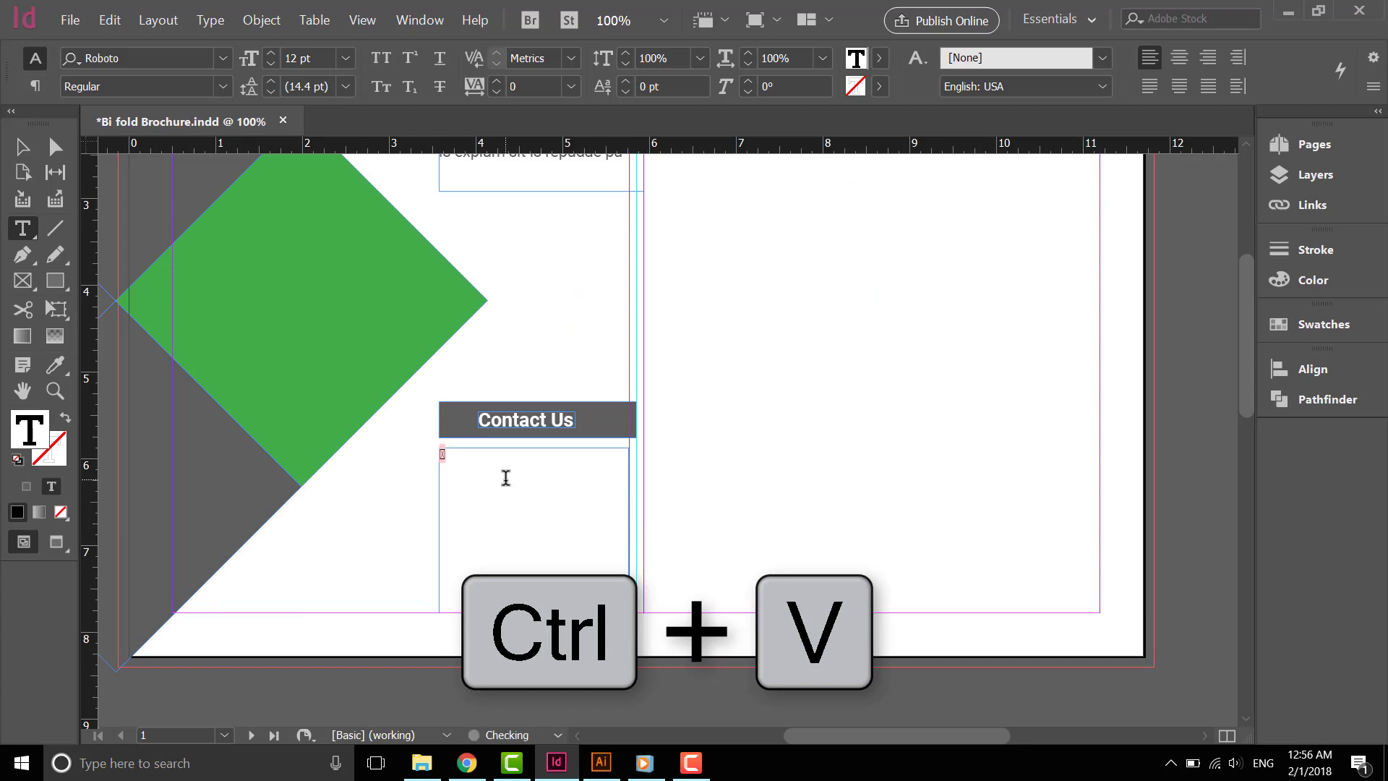
left_click(175, 65)
type("font")
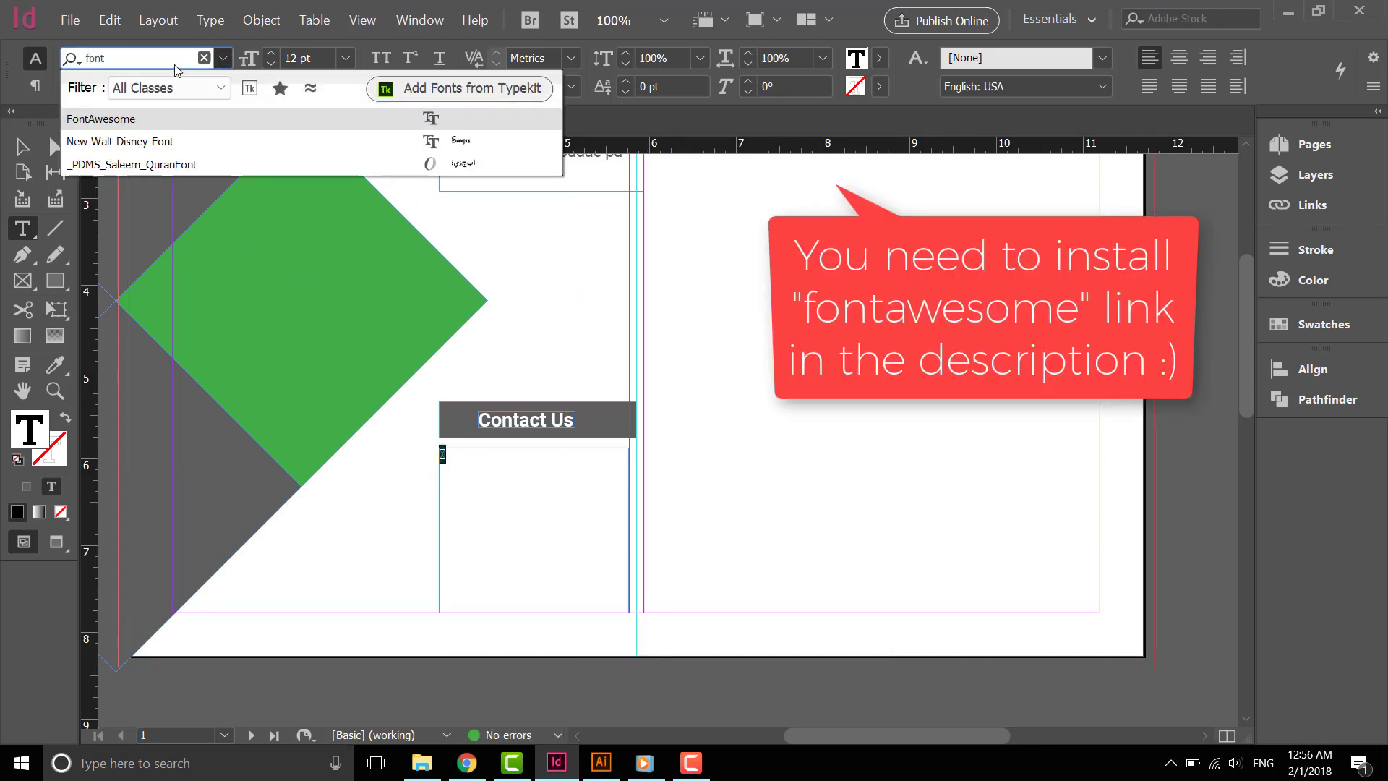
left_click(116, 120)
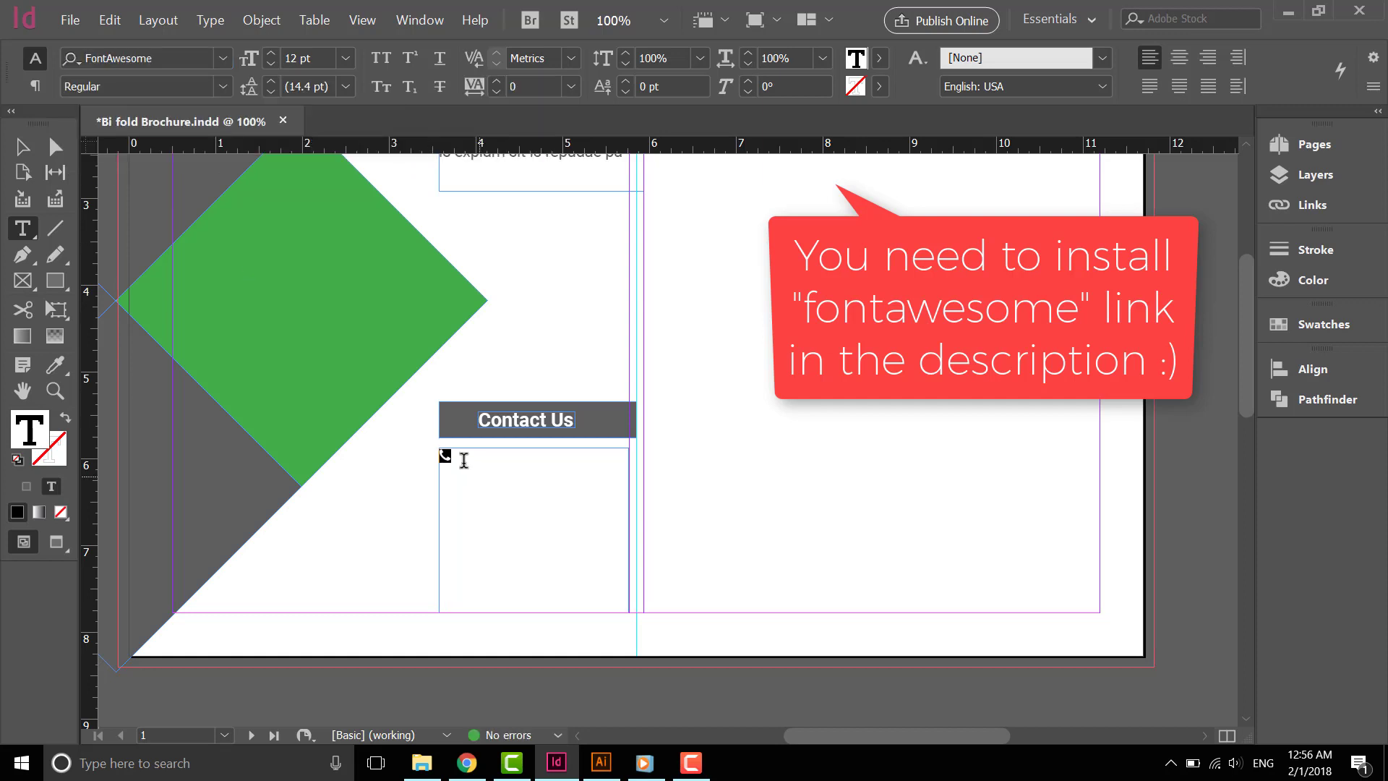
key("ctrl+shift+period")
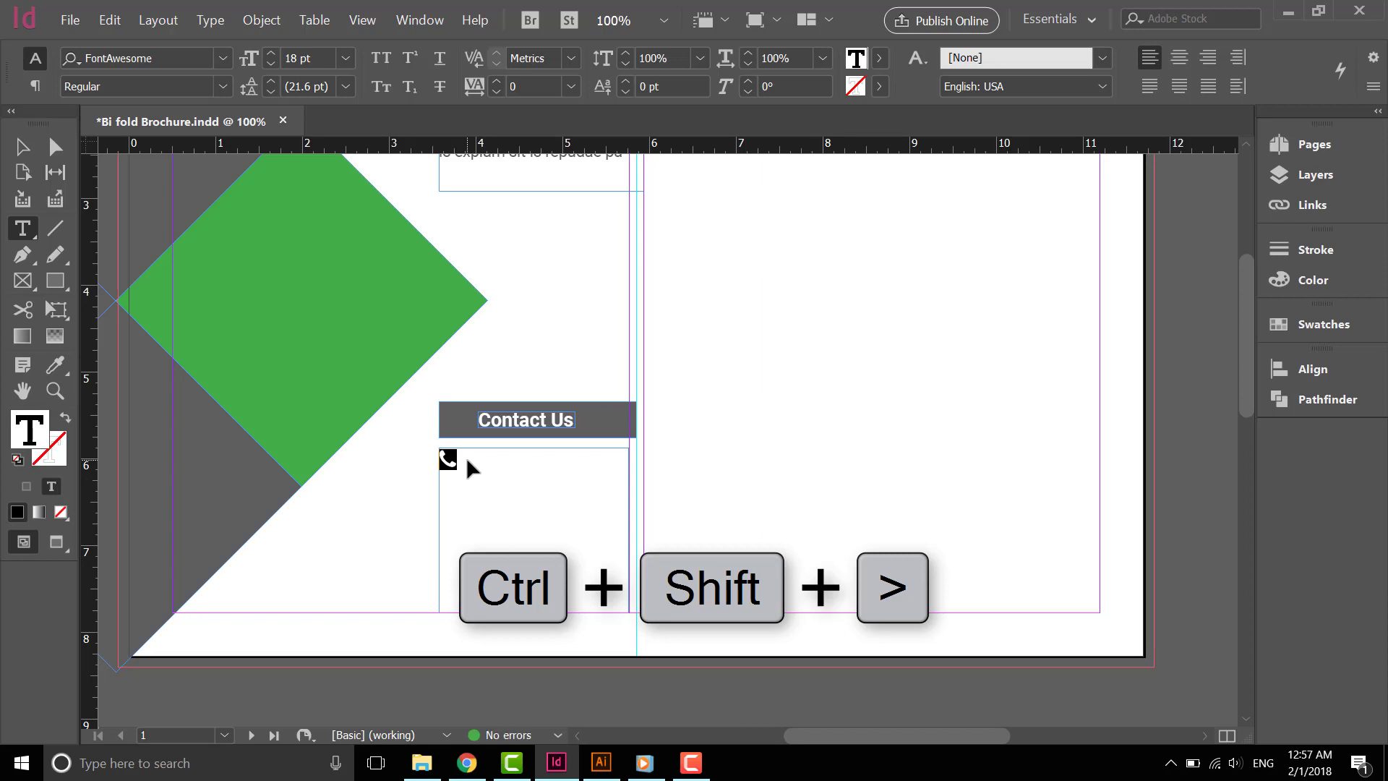
left_click(346, 58)
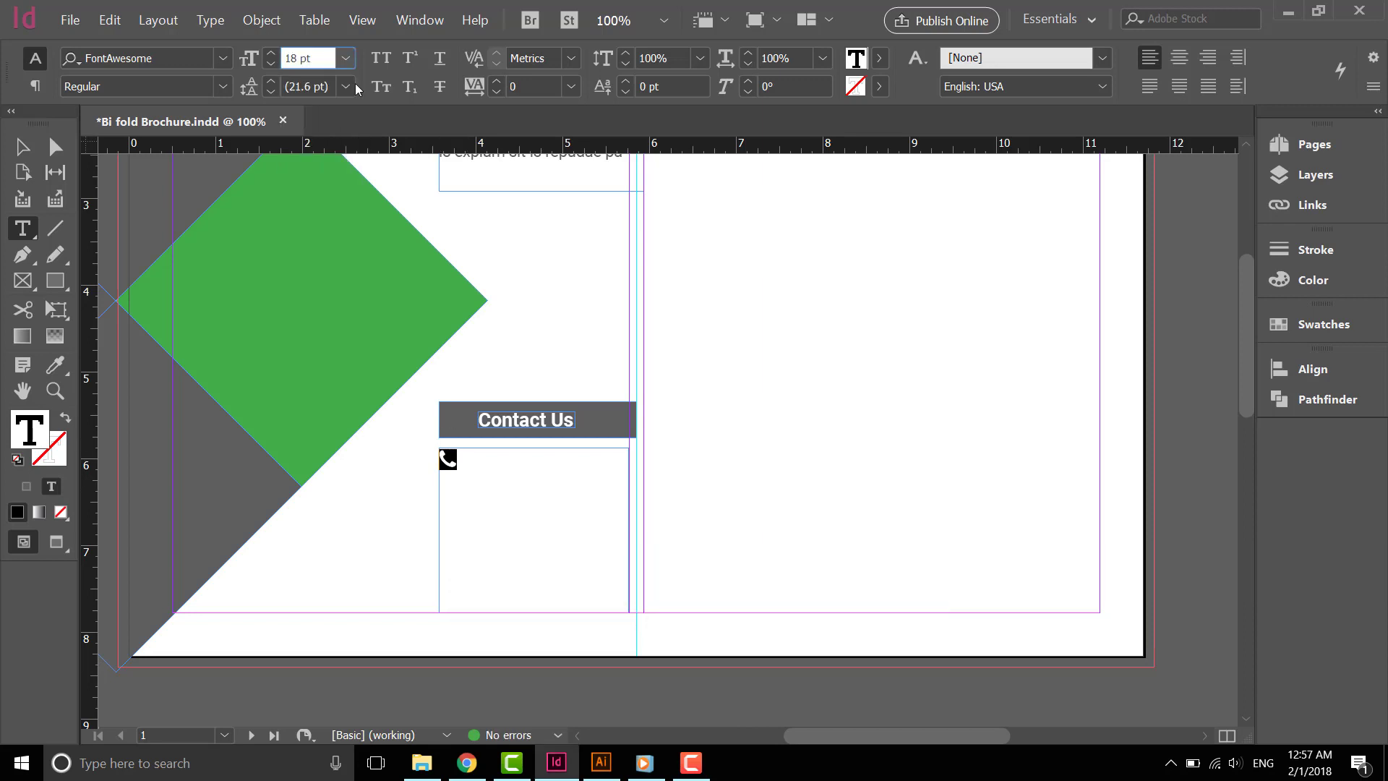
left_click(502, 478)
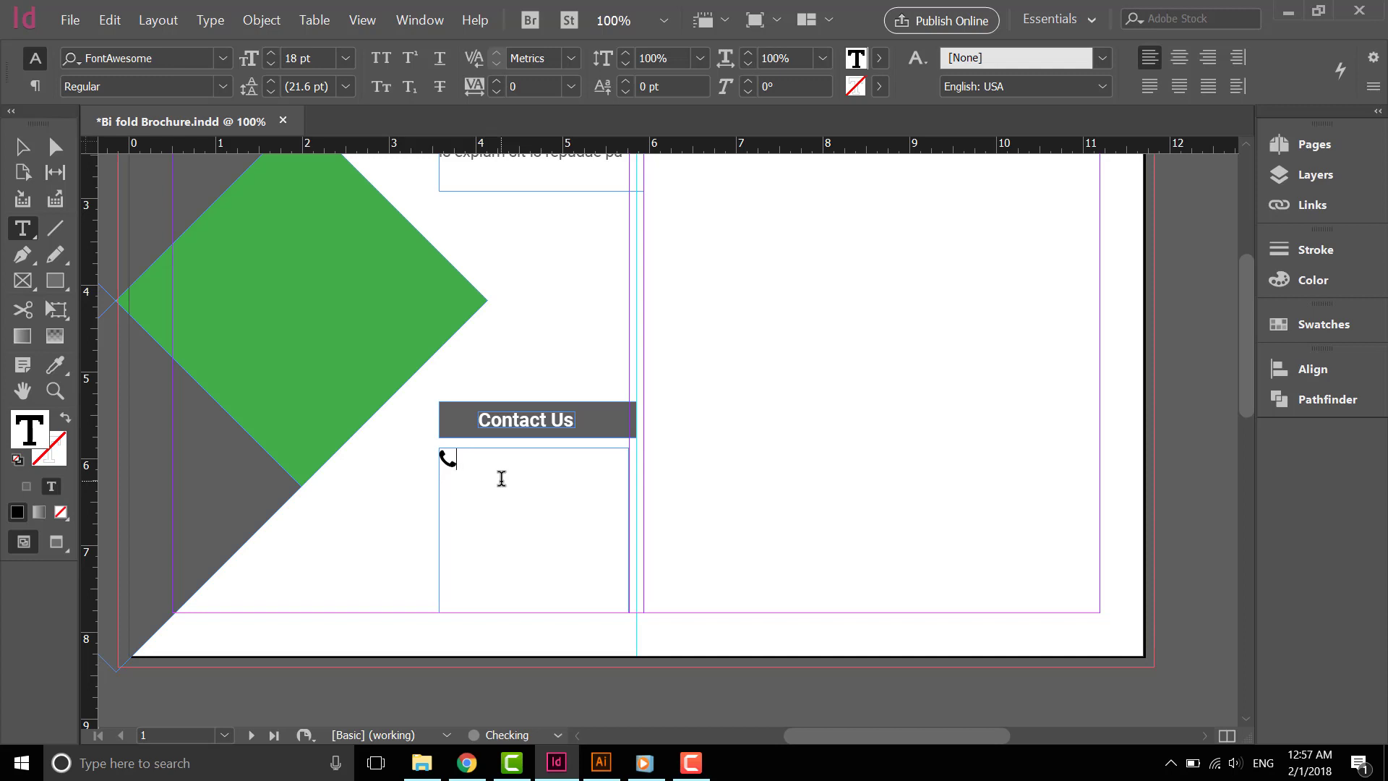
type("0123")
type("4567")
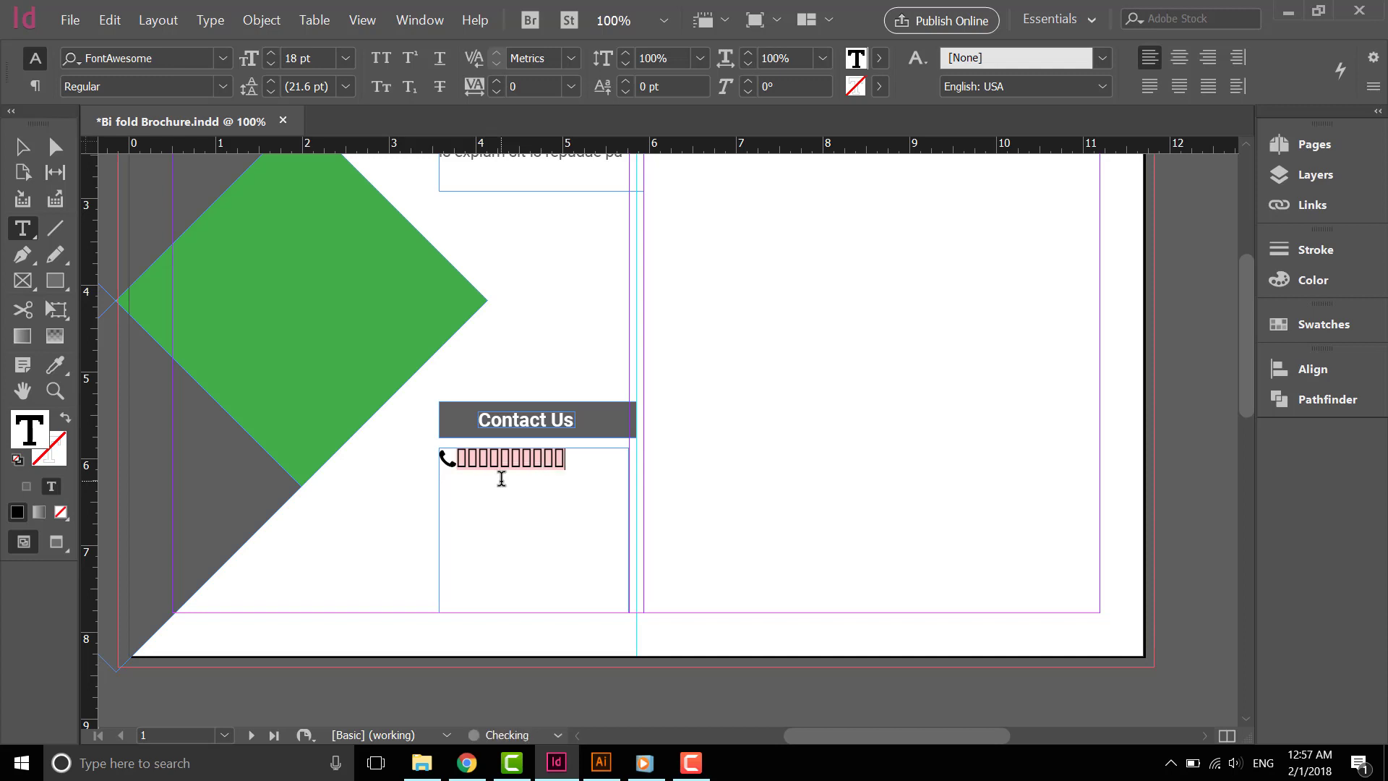
key("ctrl+a")
left_click_drag(567, 465, 456, 447)
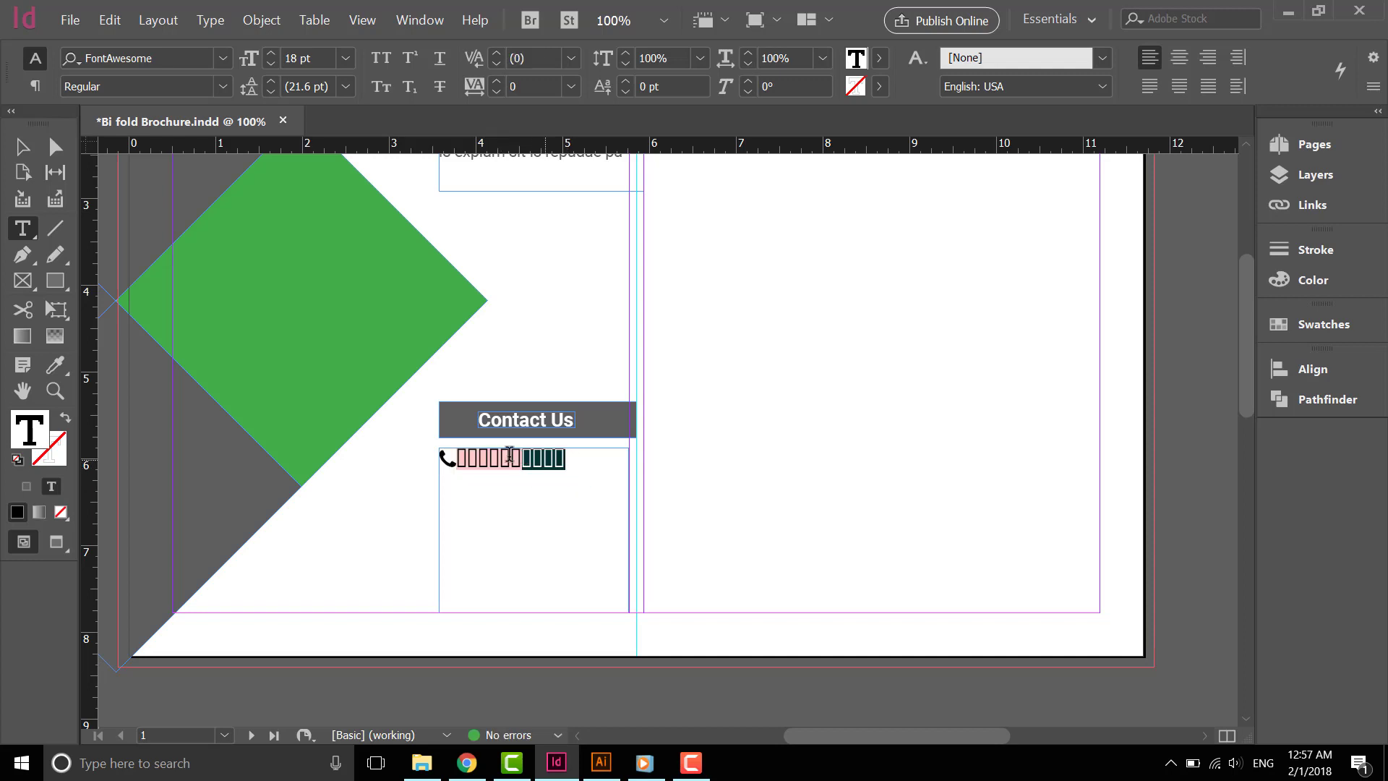
left_click(197, 58)
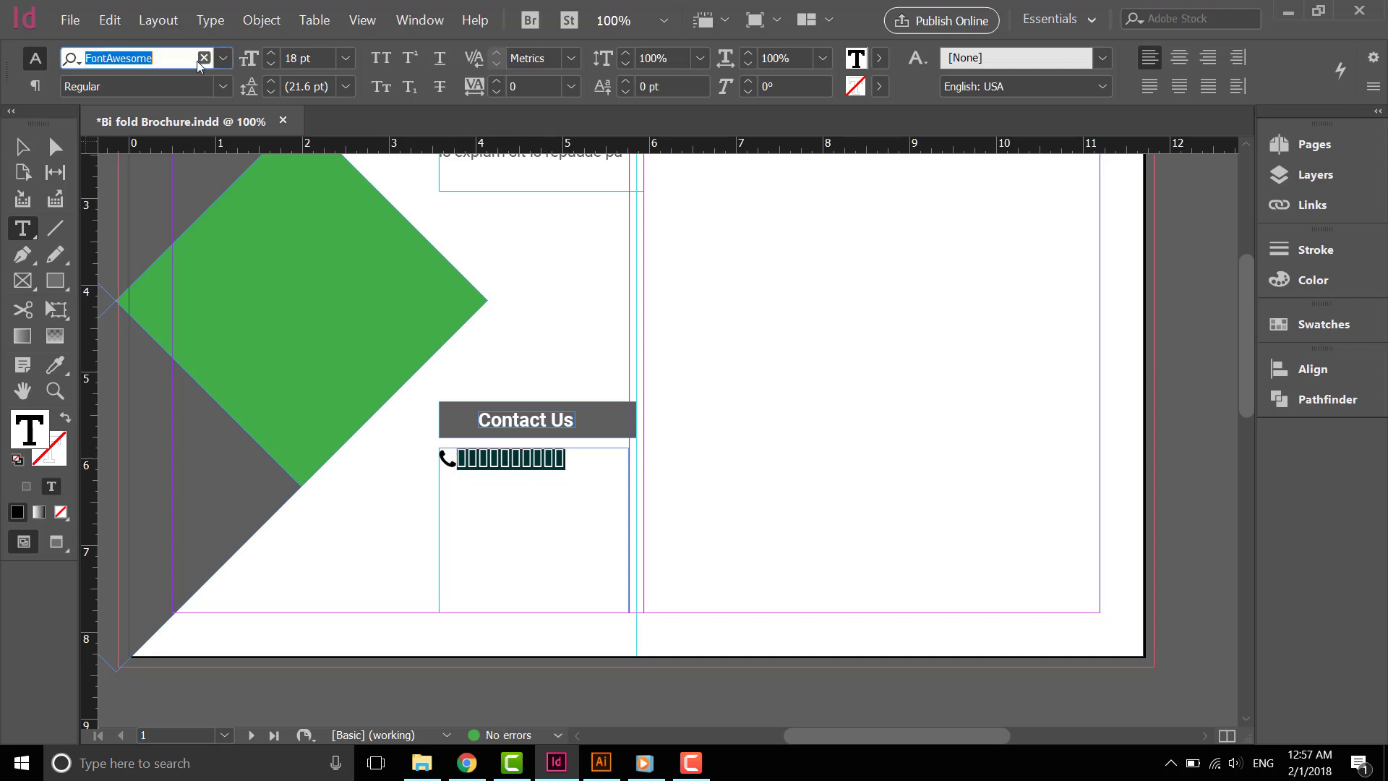
type("robo")
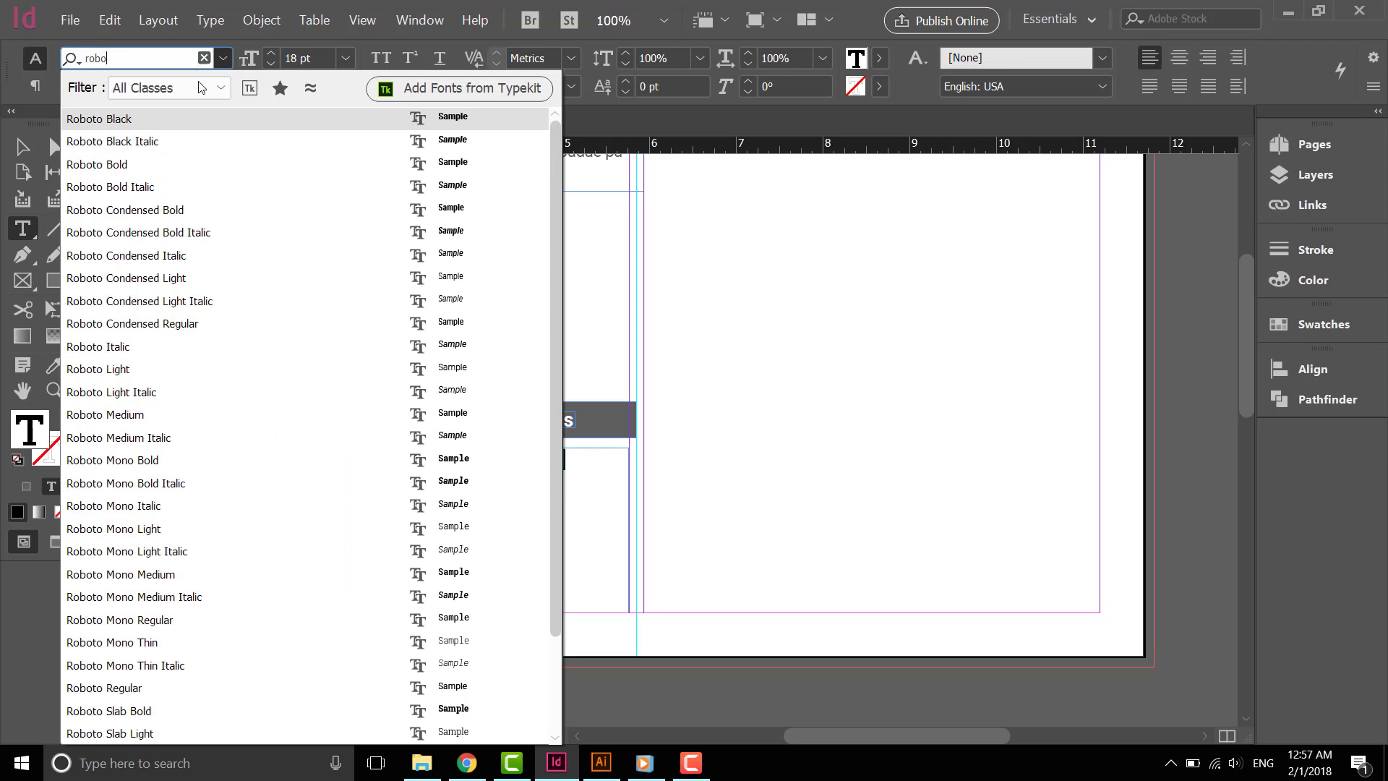
left_click(185, 688)
Make the phone number 14 pt
left_click(593, 467)
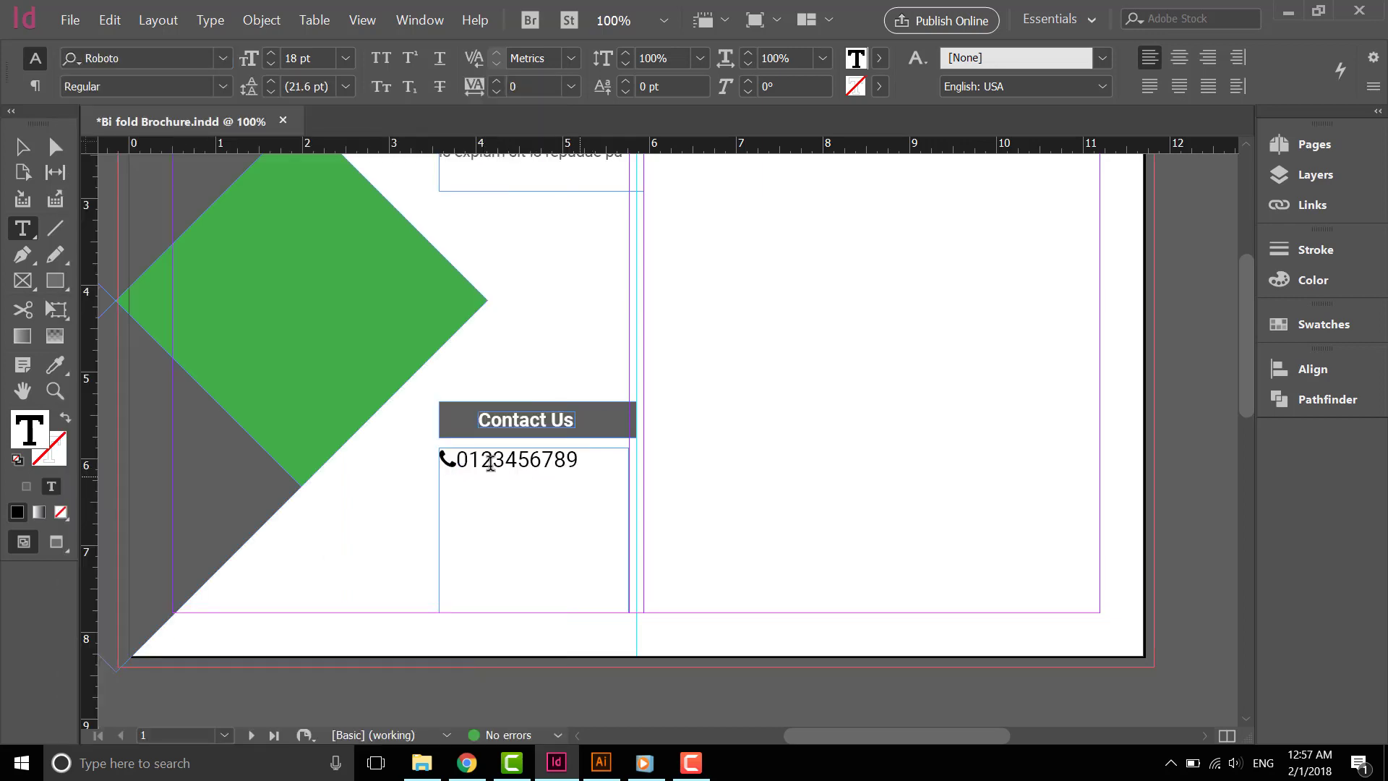
left_click_drag(456, 460, 581, 460)
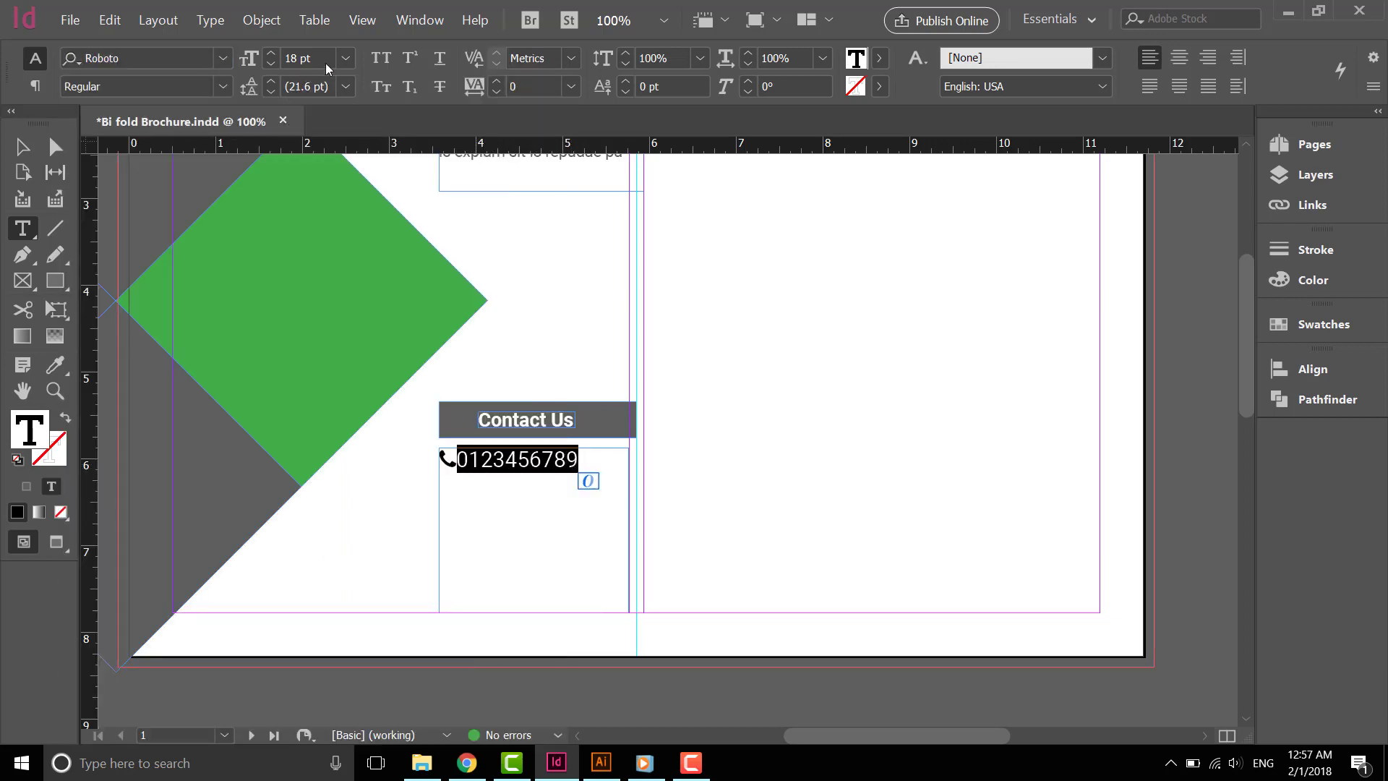
left_click(345, 57)
left_click(333, 248)
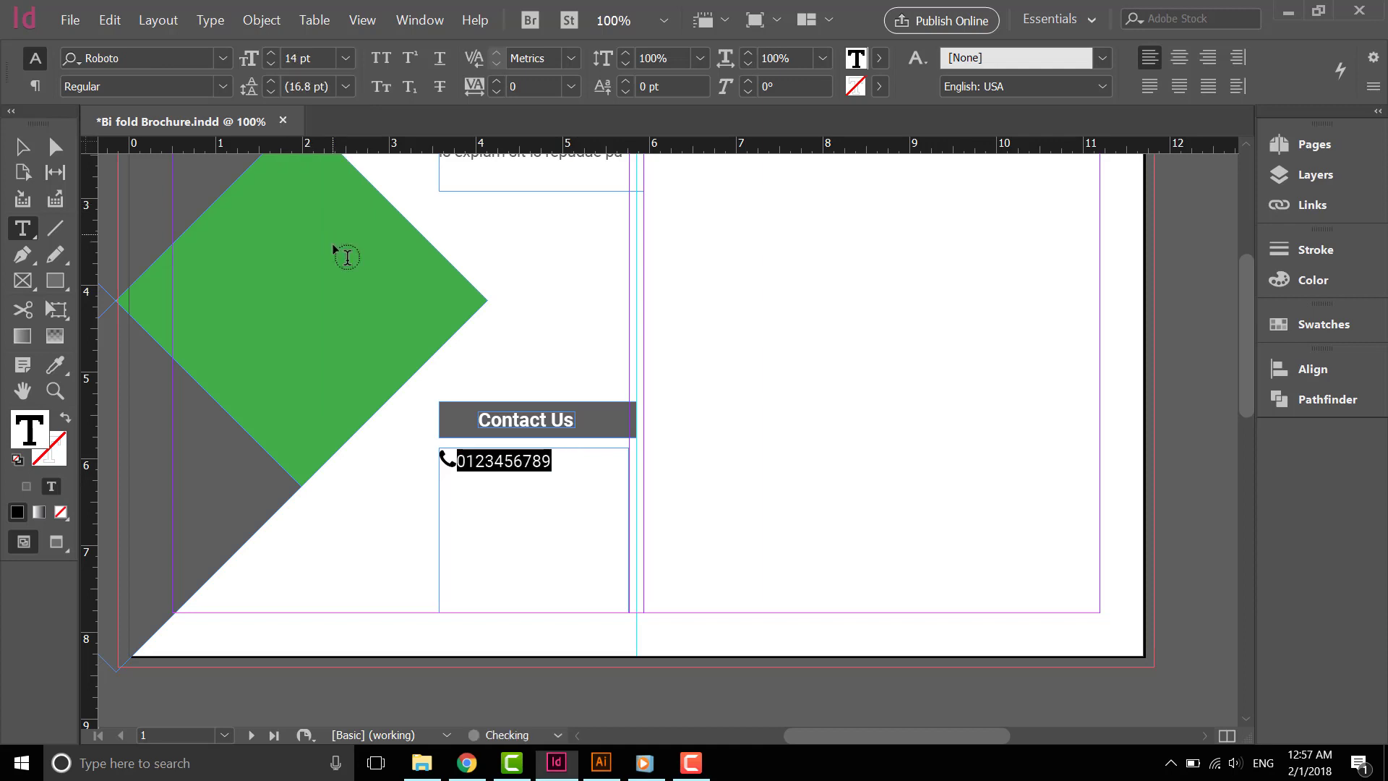
left_click(456, 467)
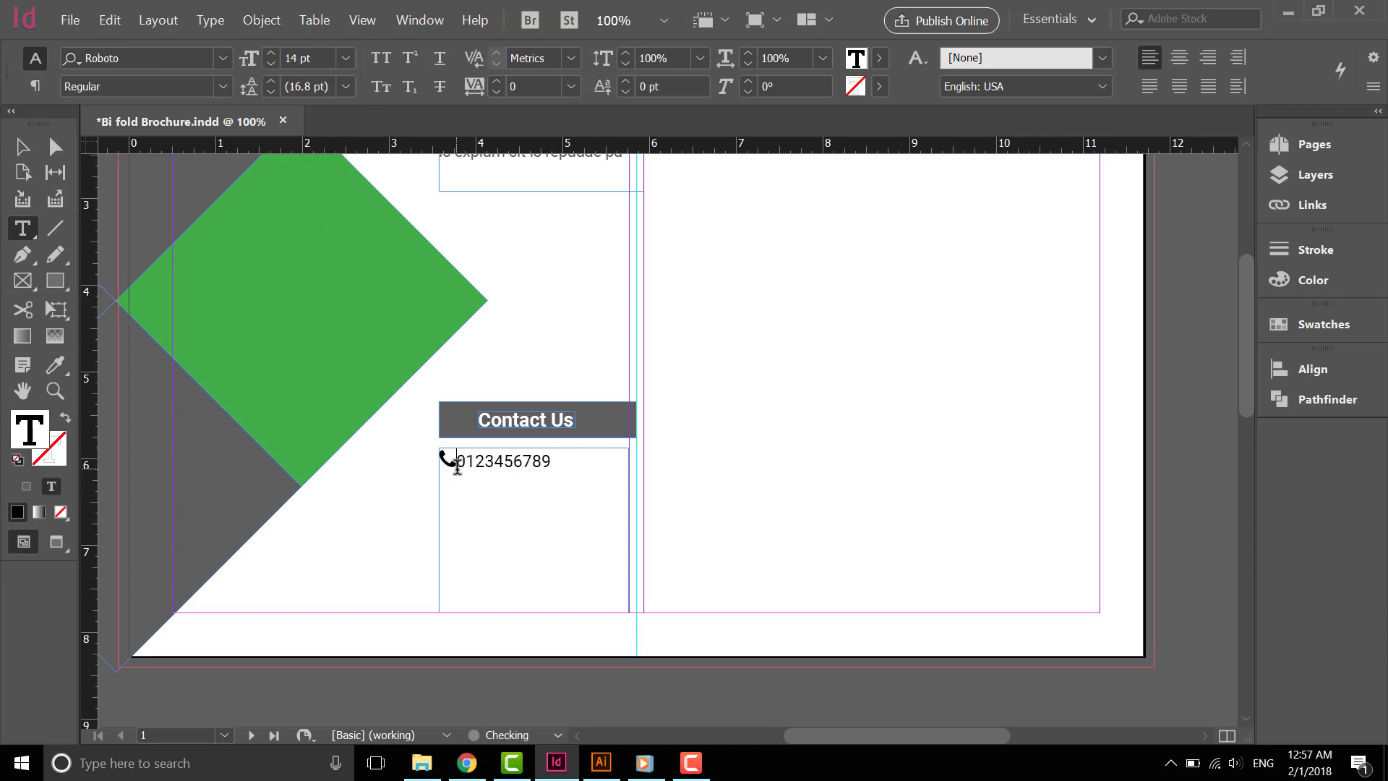
left_click(565, 463)
Search the cheatsheet for 'home' and land on the fa-home entry
key("alt+Tab")
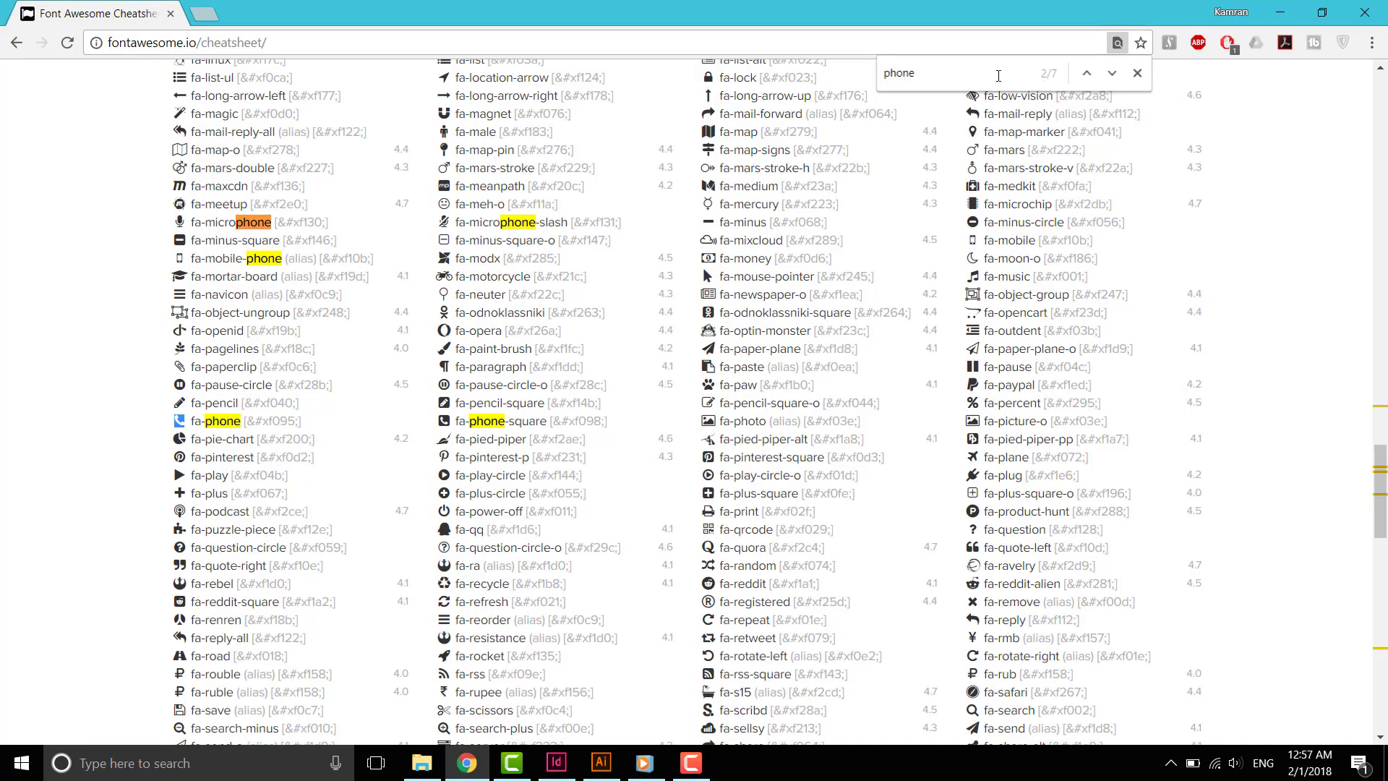
key("ctrl+f")
type("home")
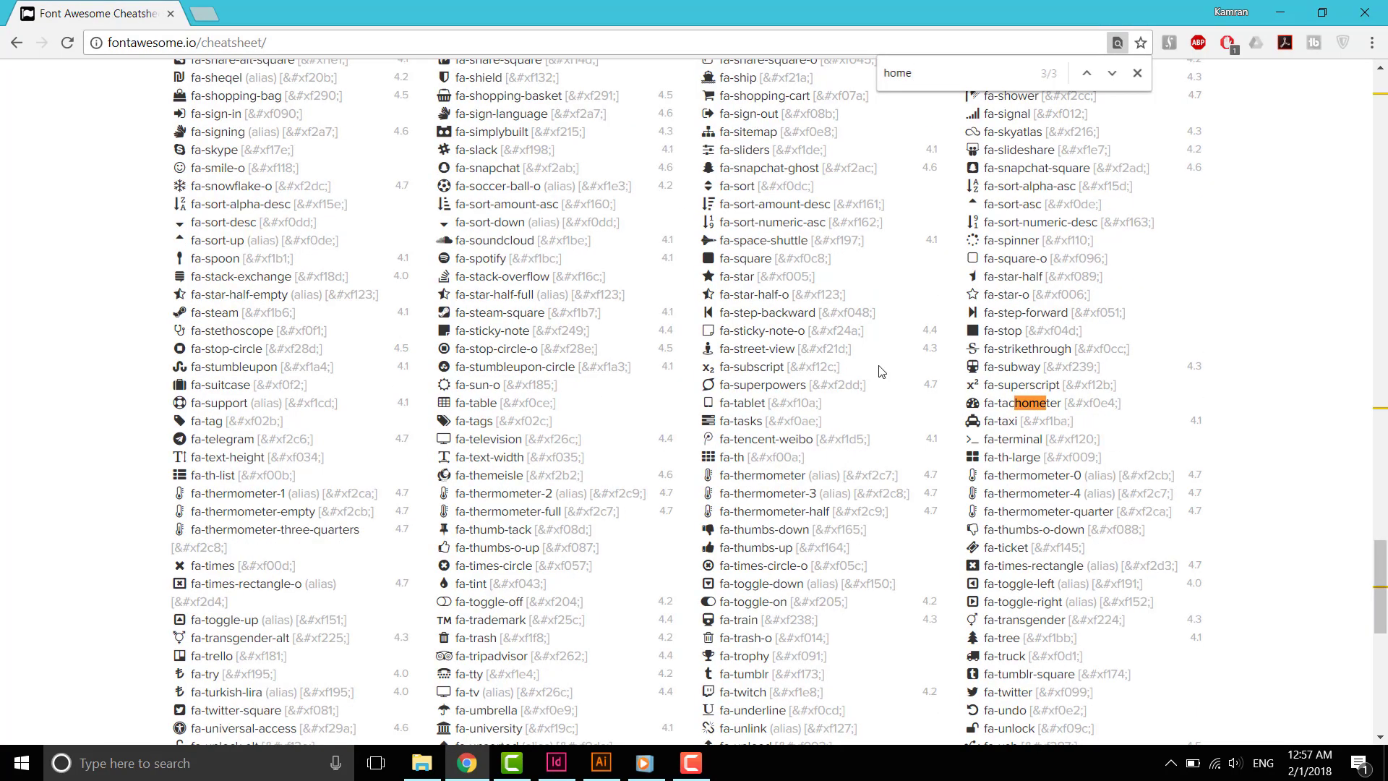
key("Return")
key("Return")
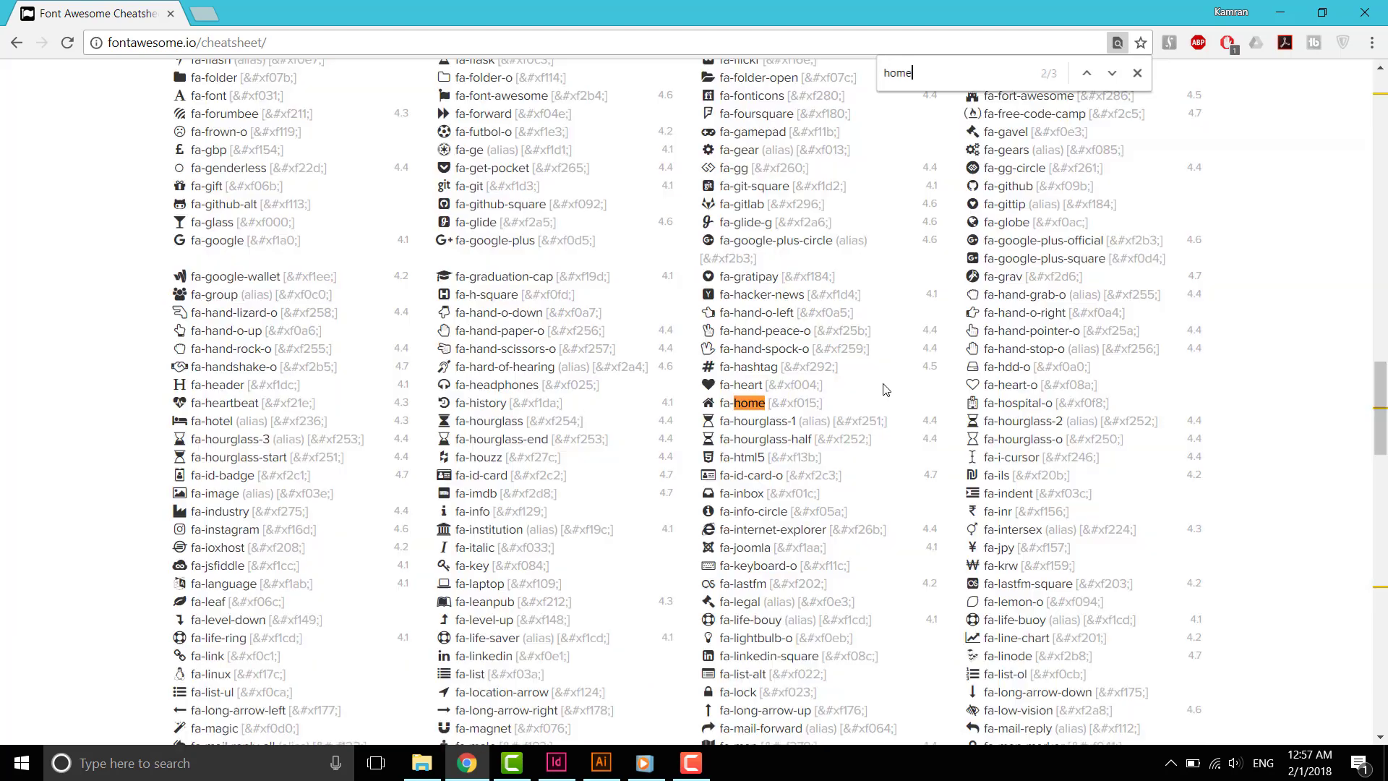
key("Return")
key("shift+Return")
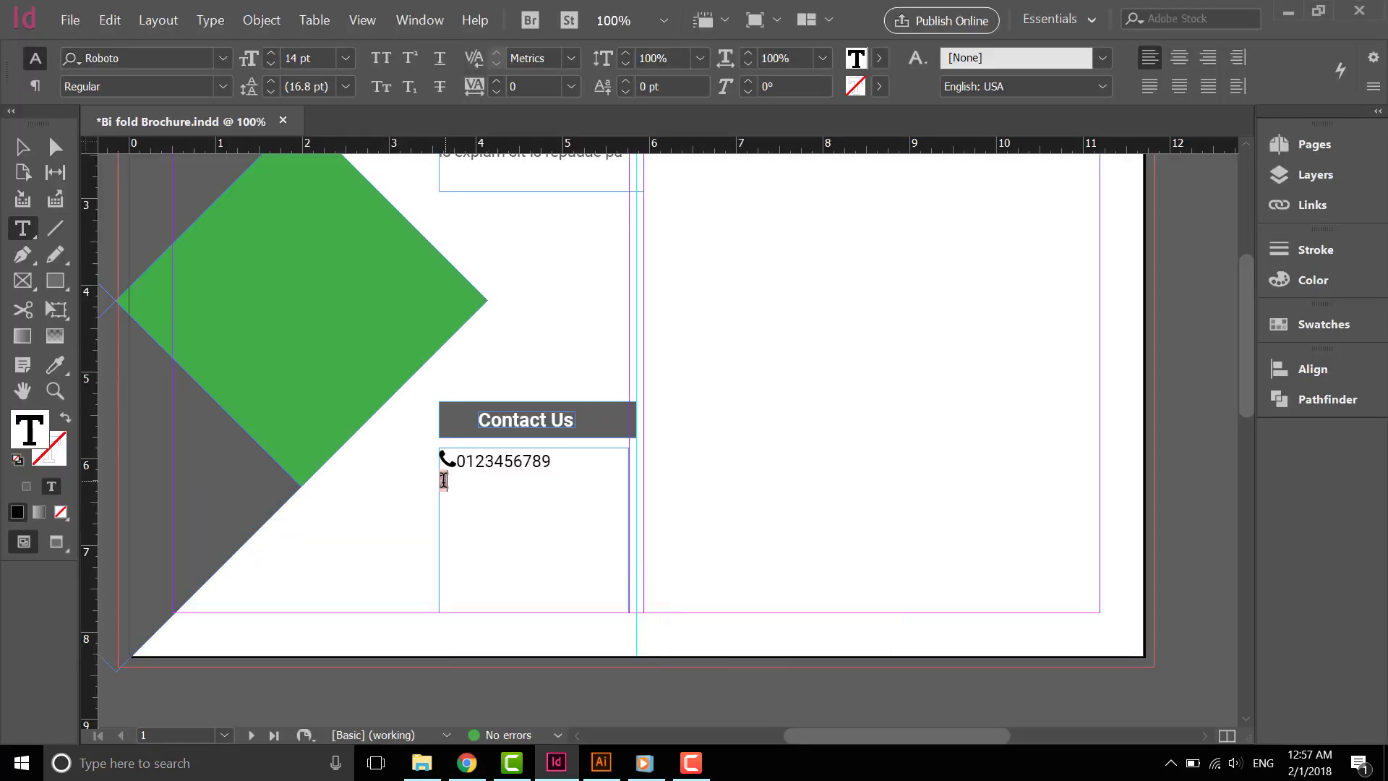
Turn the pasted glyph into an 18 pt FontAwesome house icon
left_click_drag(448, 481, 438, 481)
left_click(157, 58)
type("f")
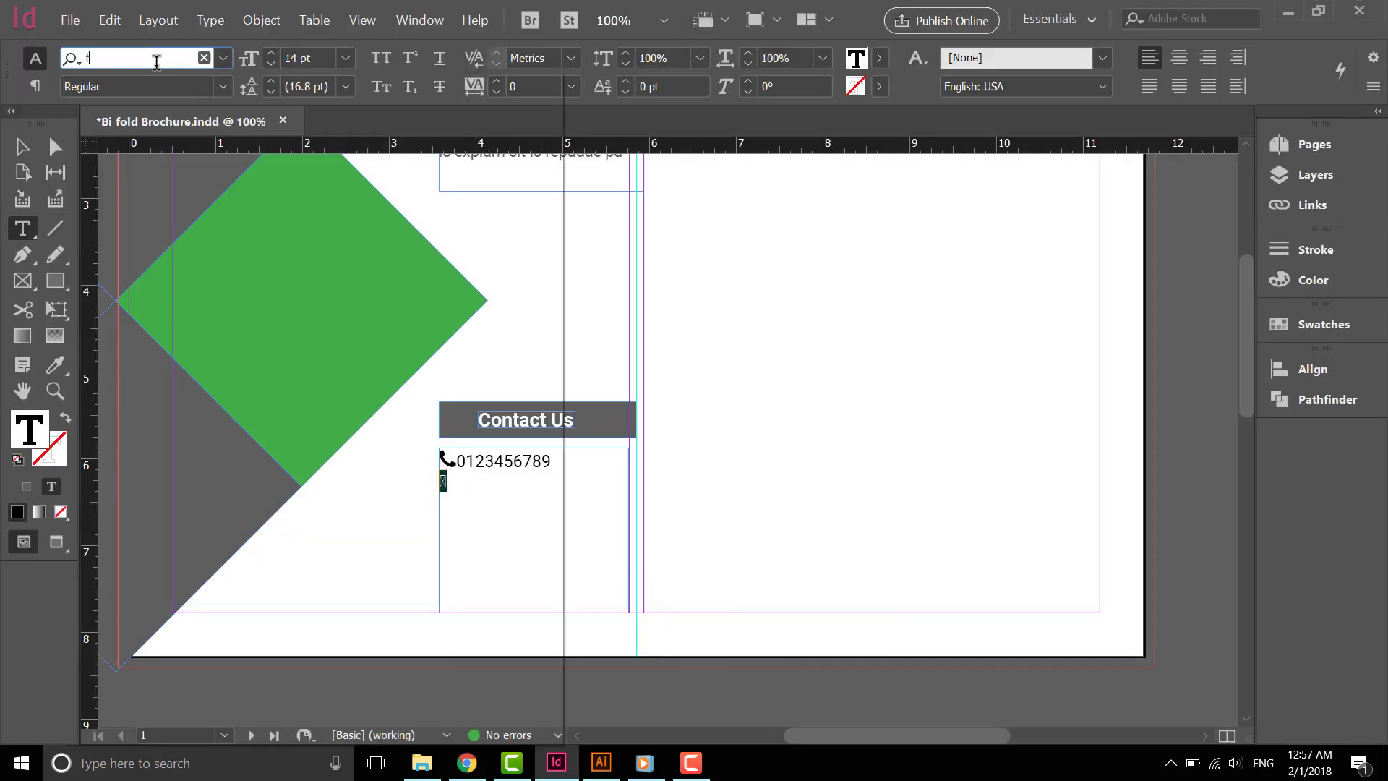
type("ont")
left_click(155, 119)
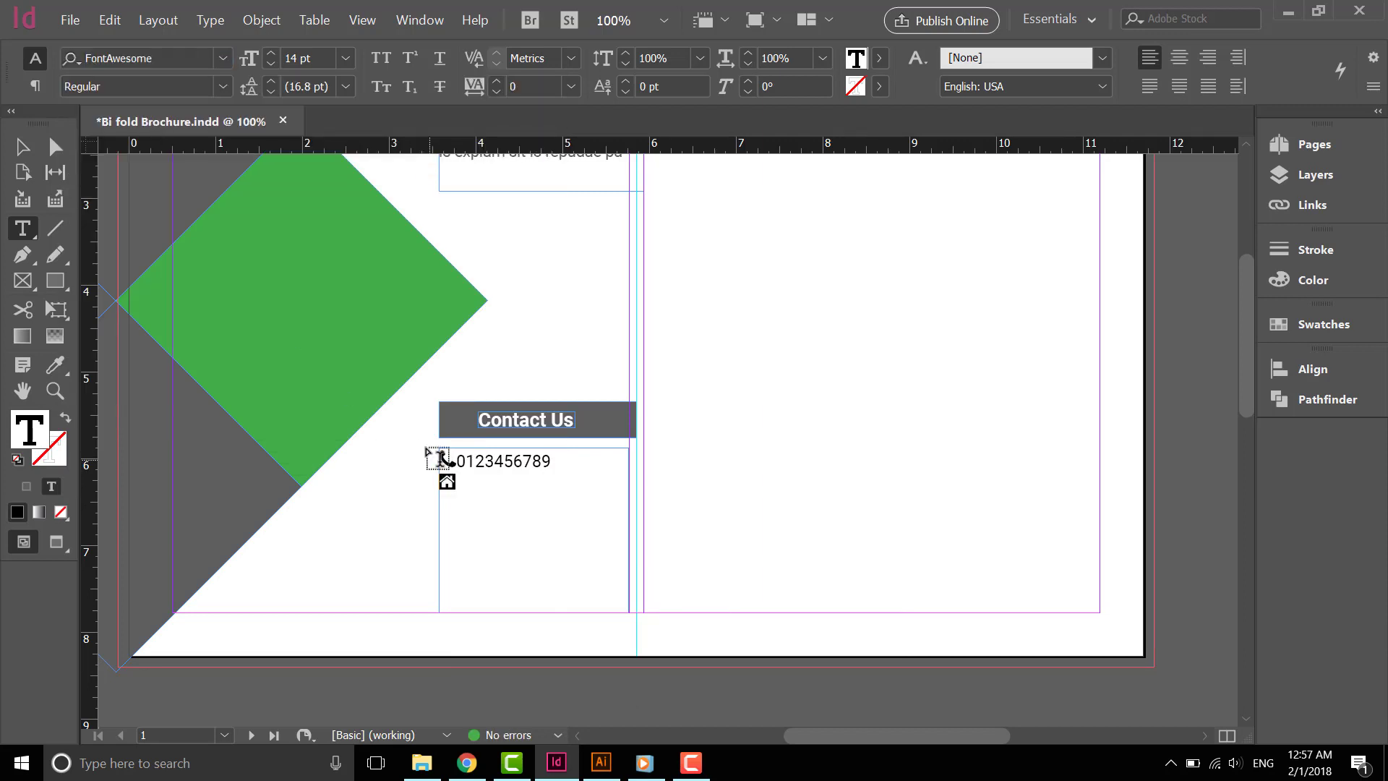
left_click(345, 58)
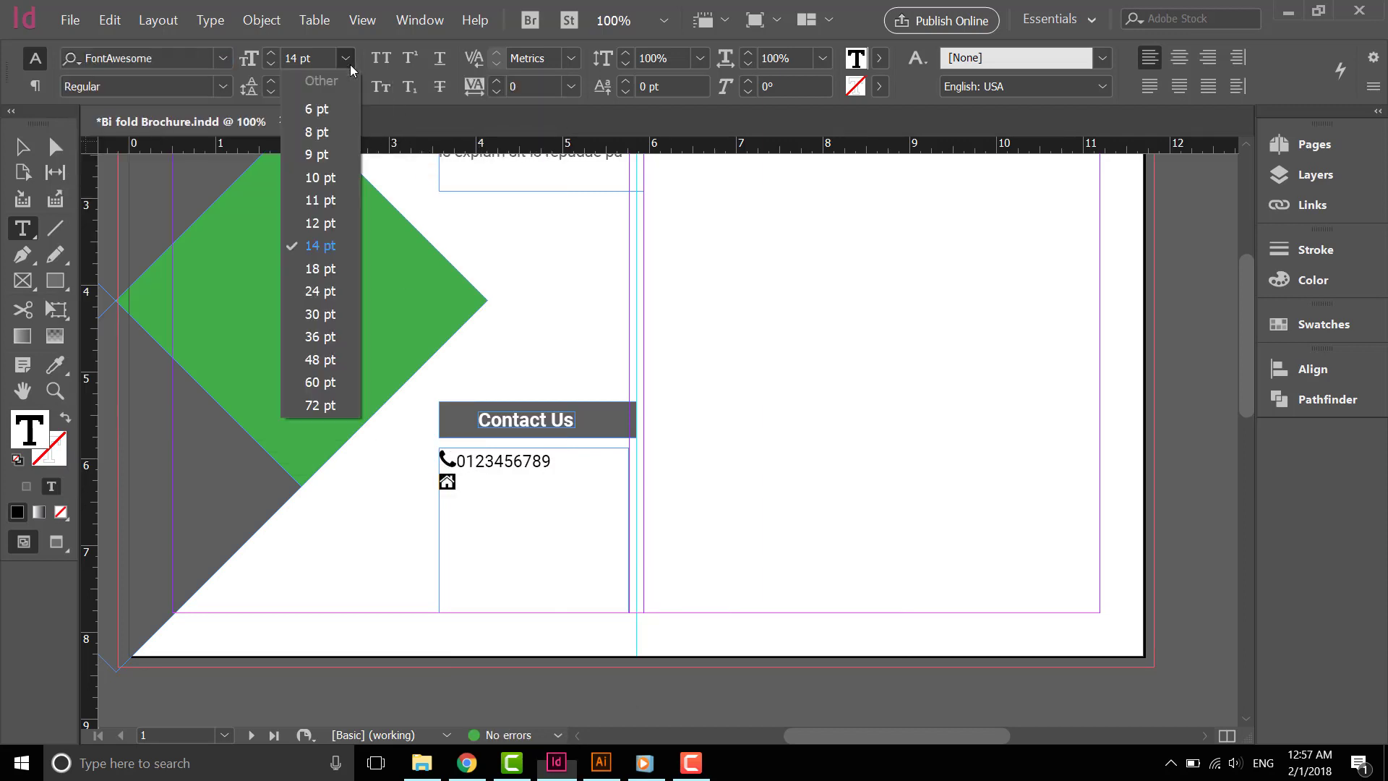
left_click(329, 270)
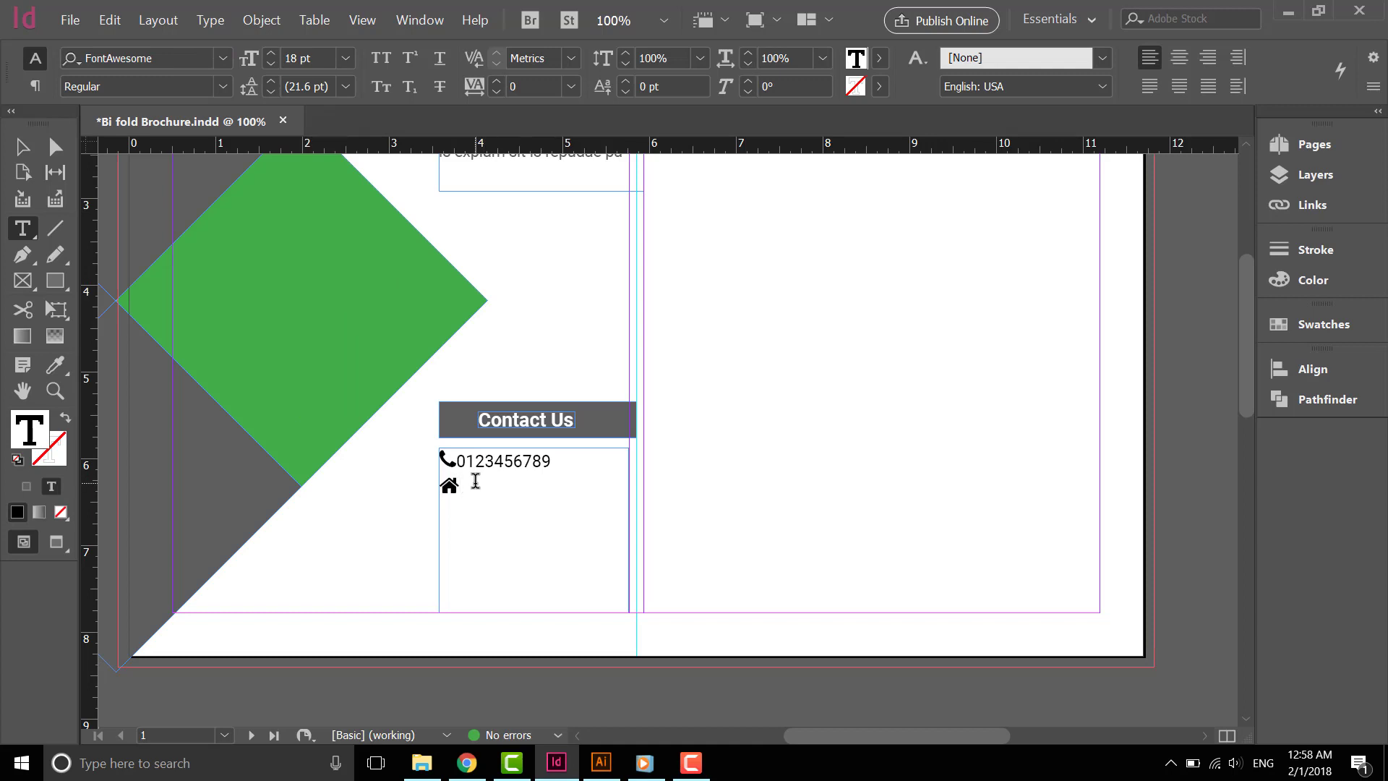
Start the address text after the house icon in Roboto Regular
type("123")
key("BackSpace")
key("BackSpace")
type("23")
left_click(215, 63)
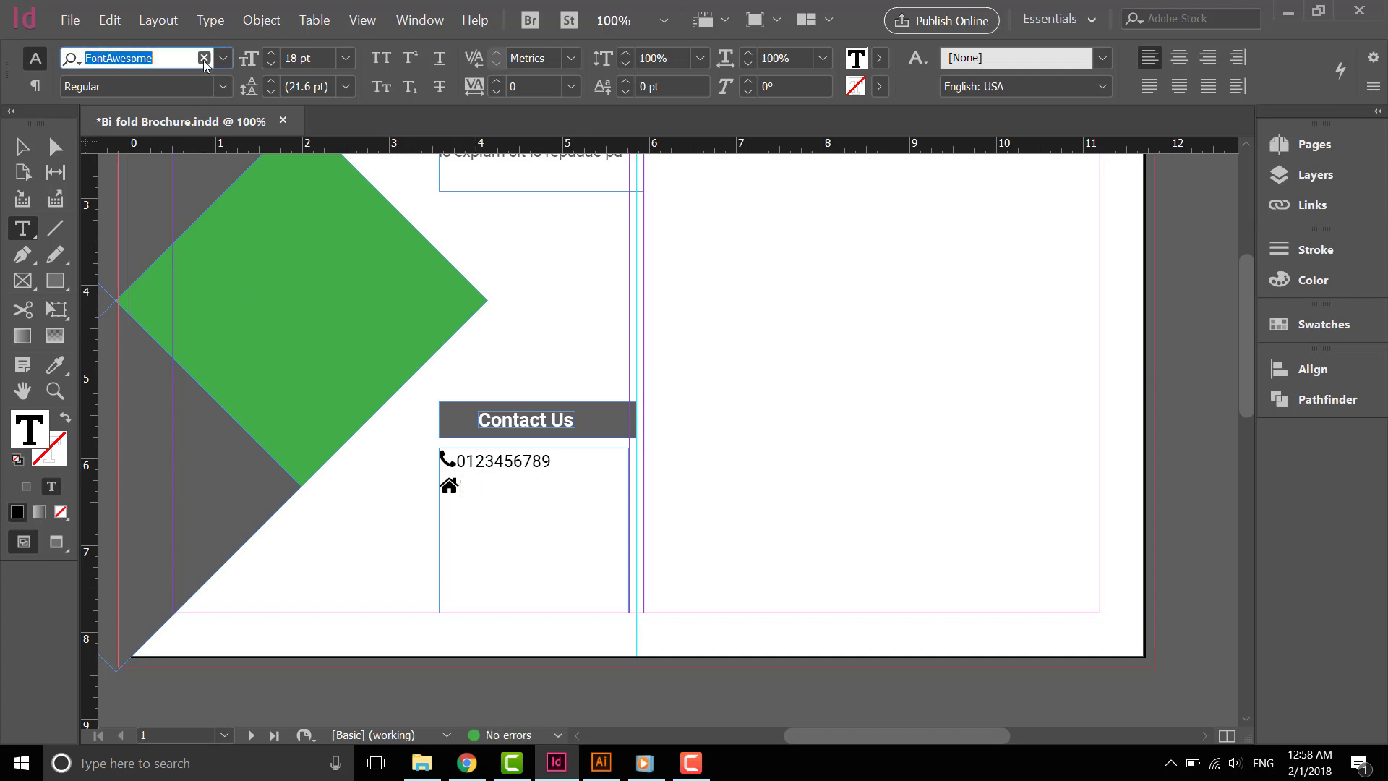
type("robo")
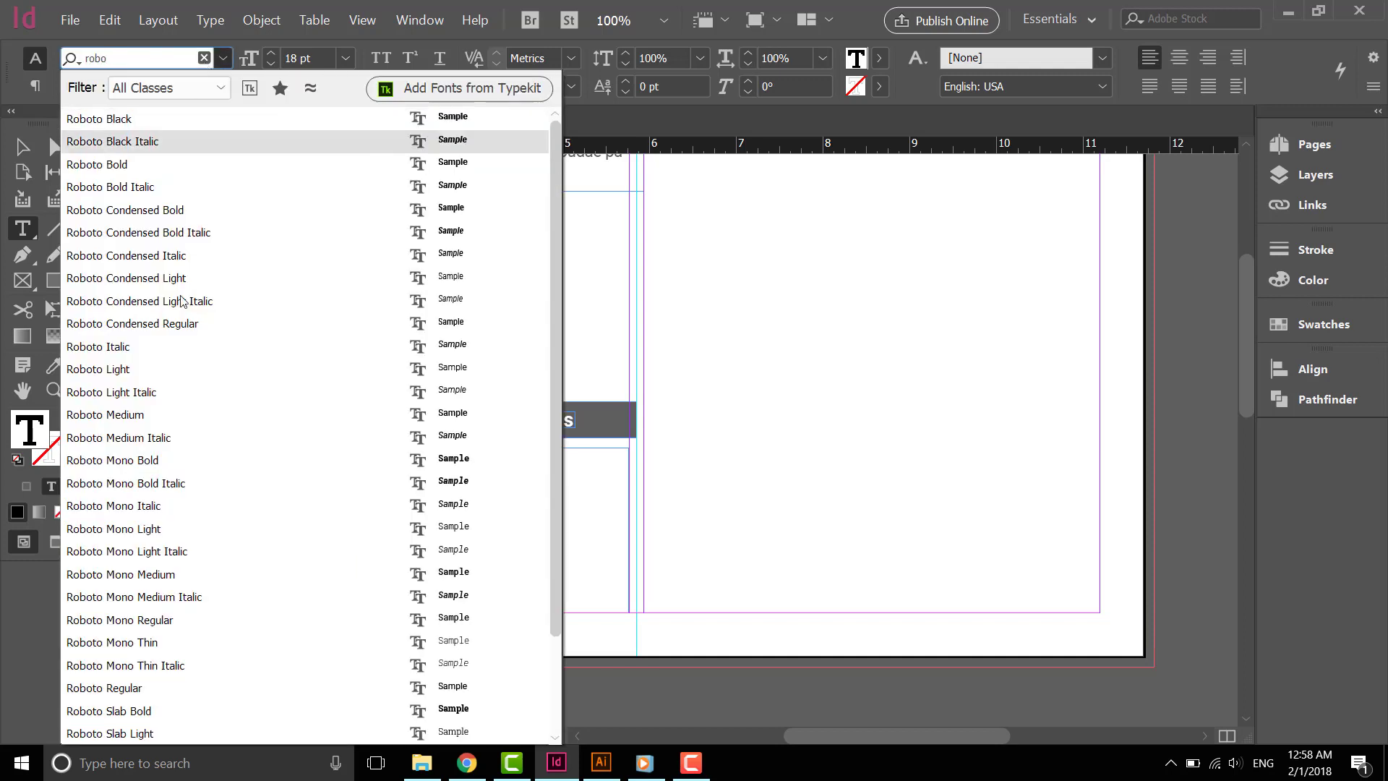
left_click(216, 687)
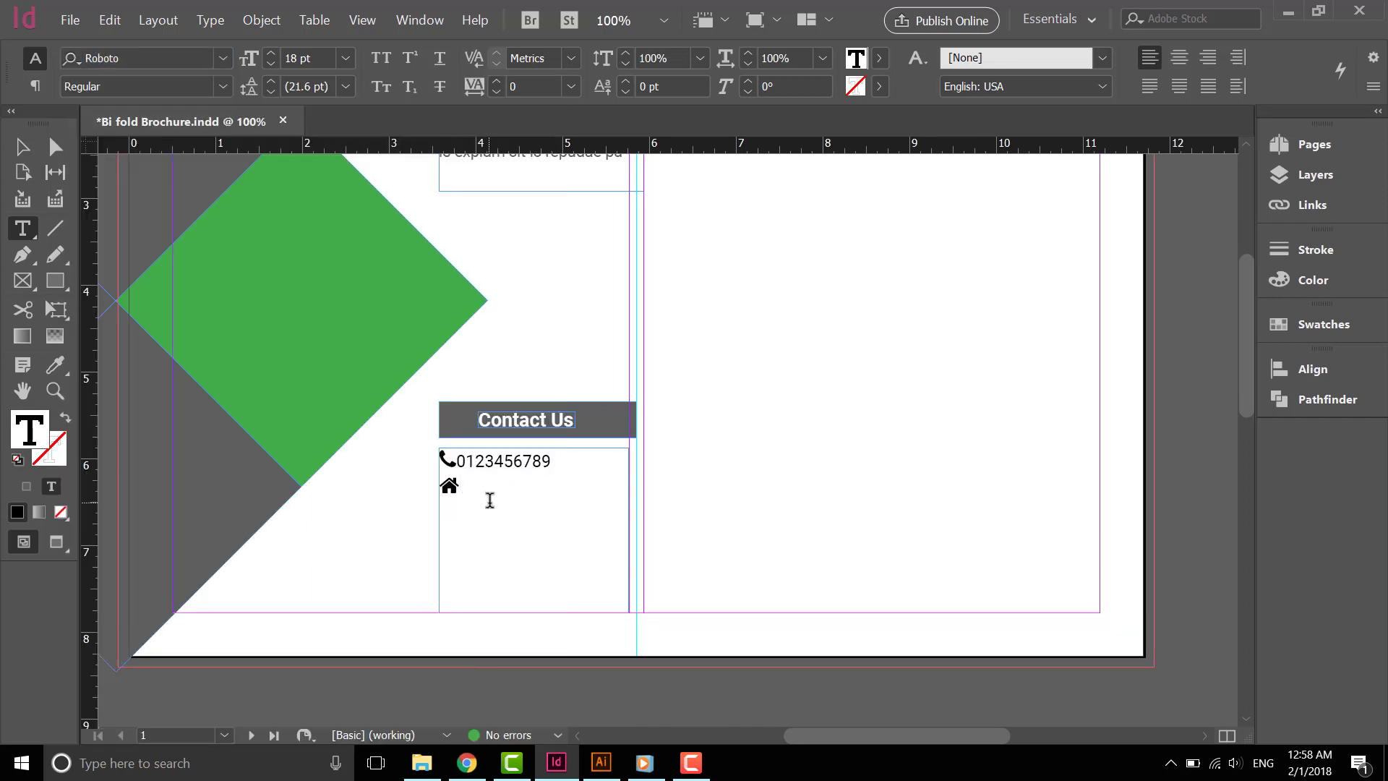
Complete the address as 'House No 123' and size it 14 pt
type("House")
type(" No")
key("BackSpace")
type("3")
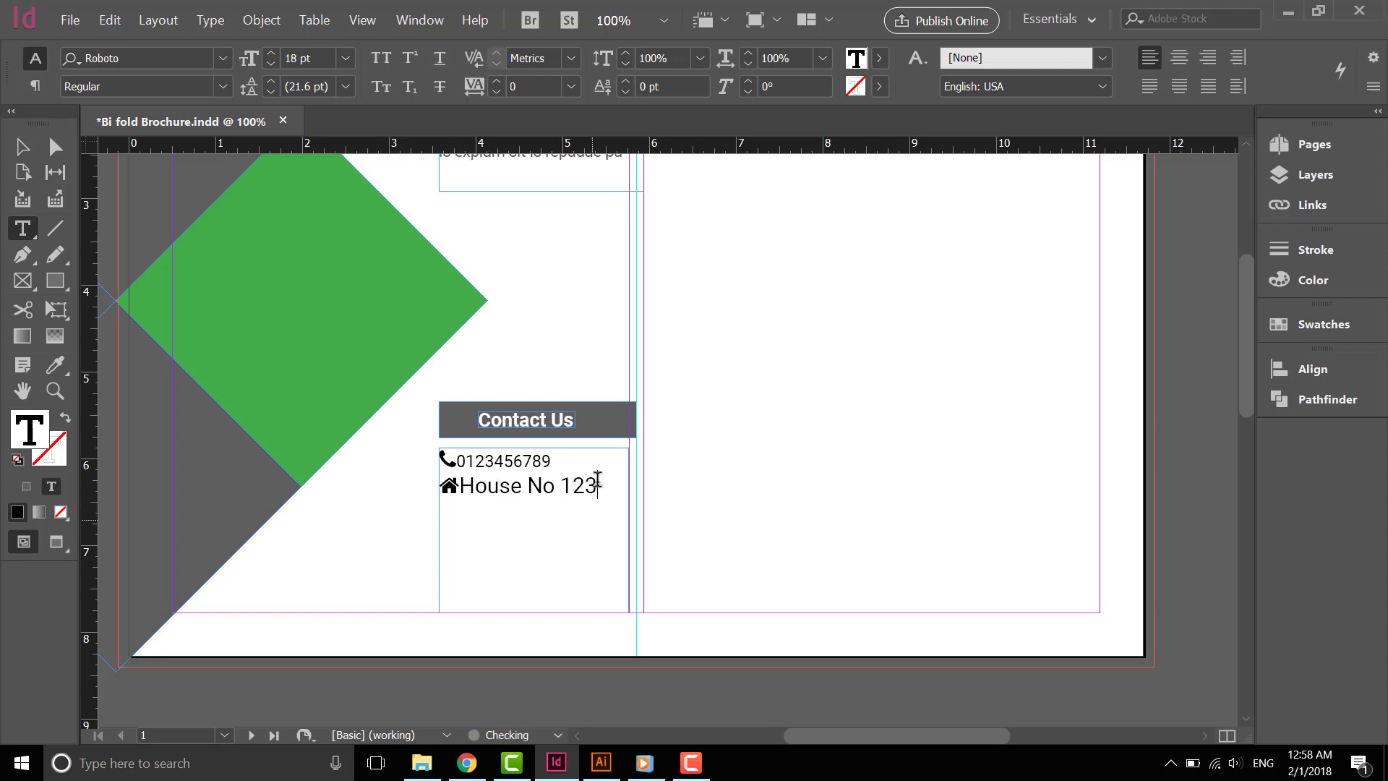
left_click_drag(564, 508, 458, 480)
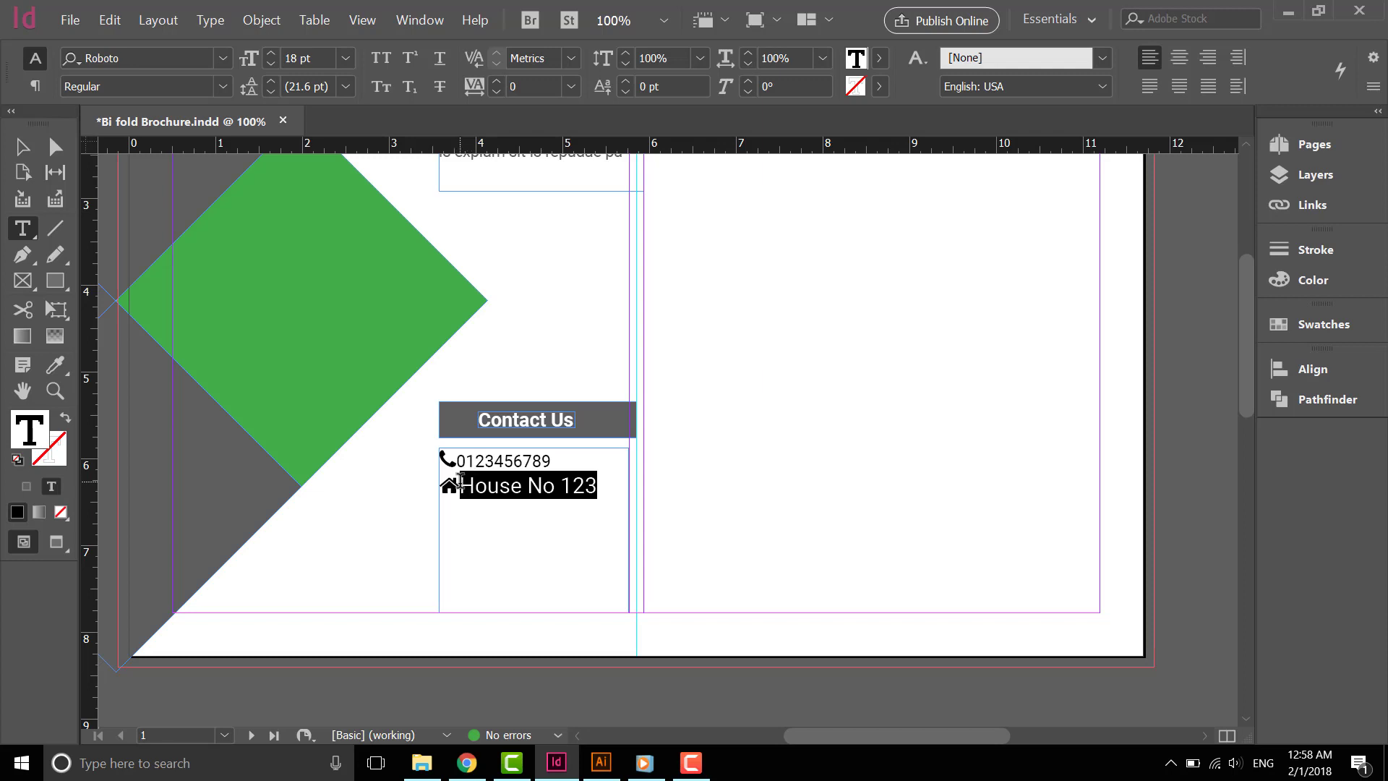
left_click(346, 58)
left_click(305, 251)
left_click(589, 485)
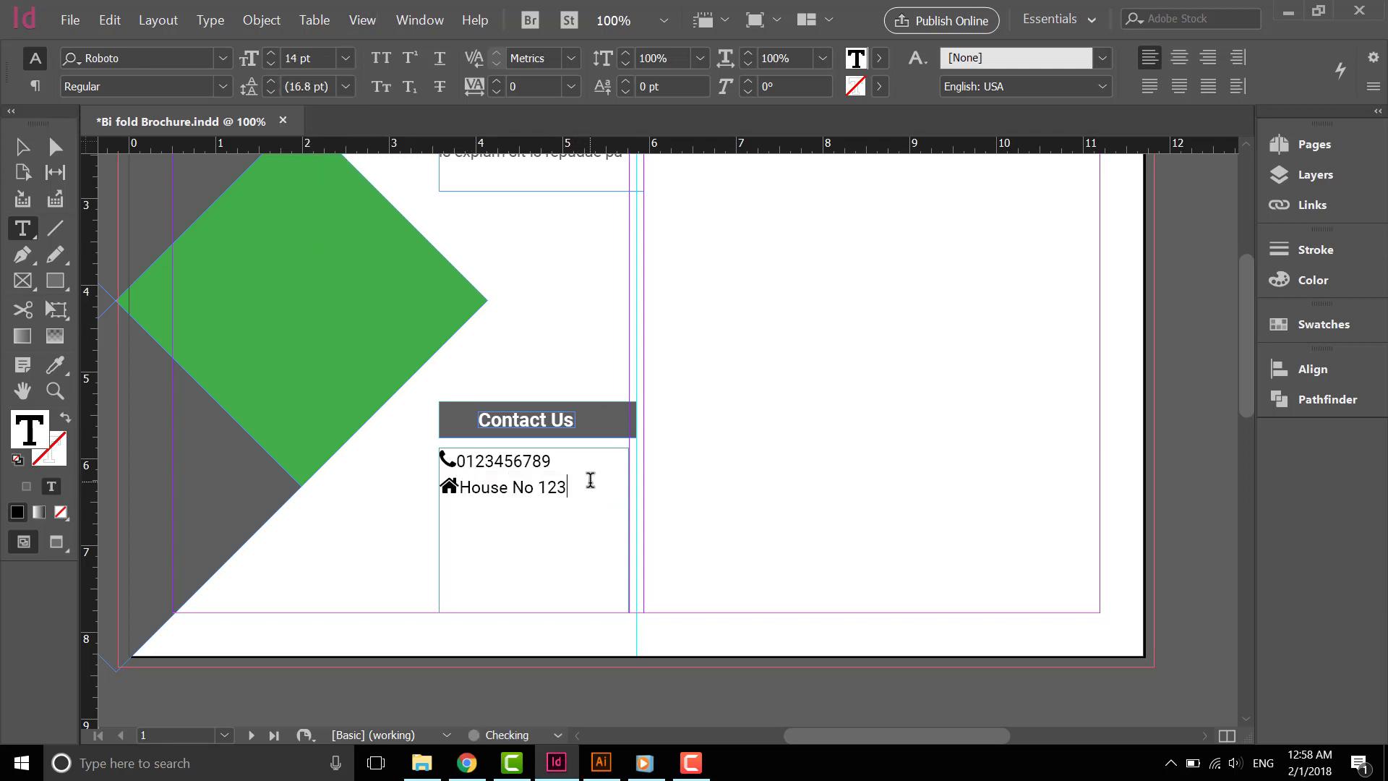
Search the cheatsheet for the globe icon with 'glob'
key("alt+Tab")
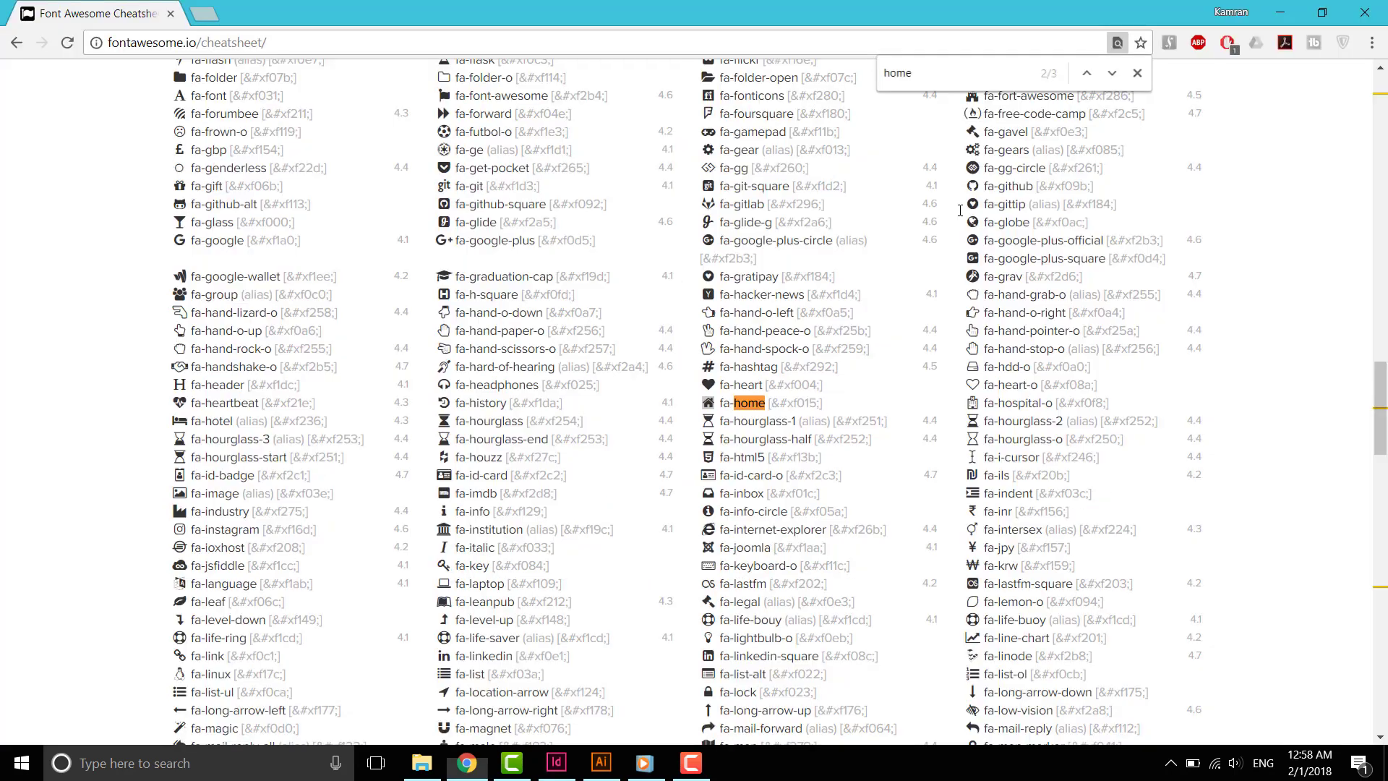
key("ctrl+f")
type("glob")
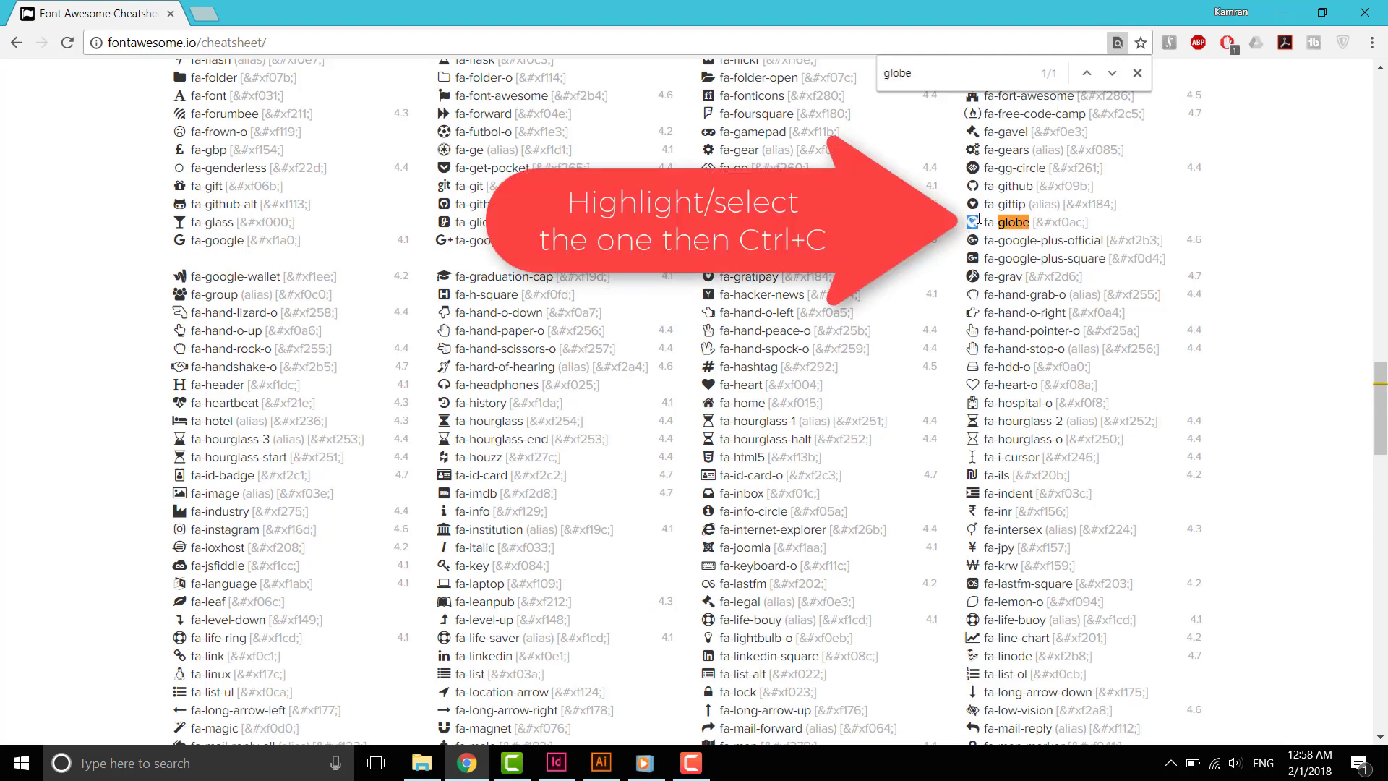
key("alt+Tab")
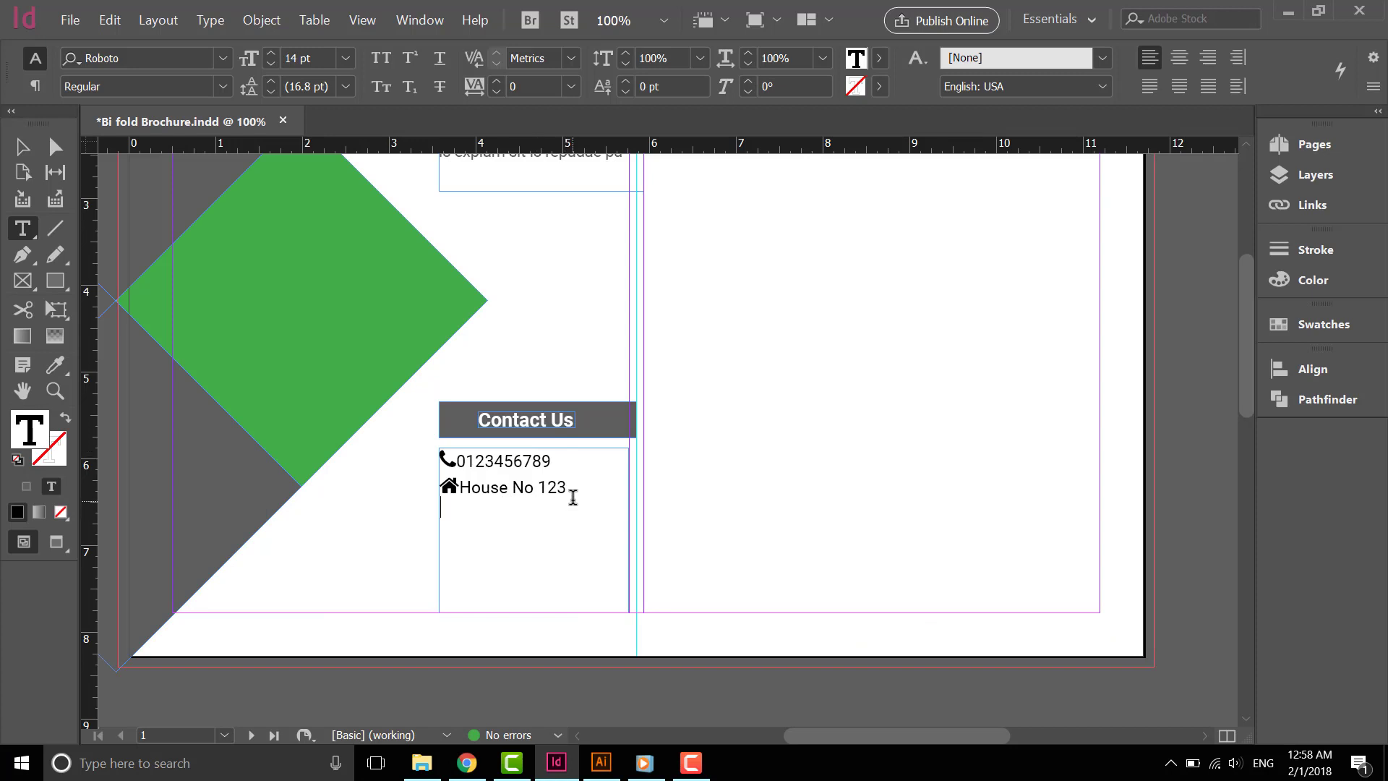
Paste the globe glyph, set it to FontAwesome and enlarge it two steps
key("ctrl+v")
left_click_drag(465, 542, 433, 527)
left_click(156, 56)
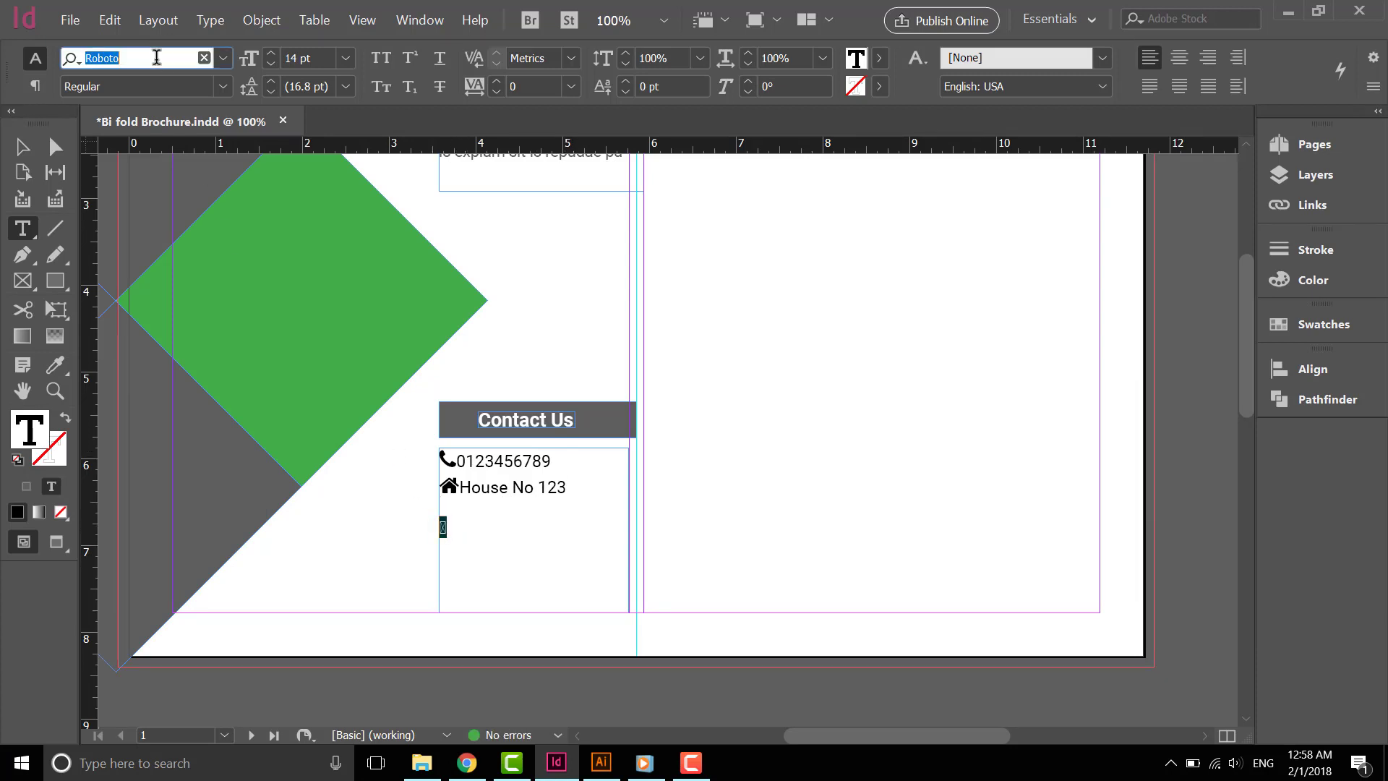
type("font")
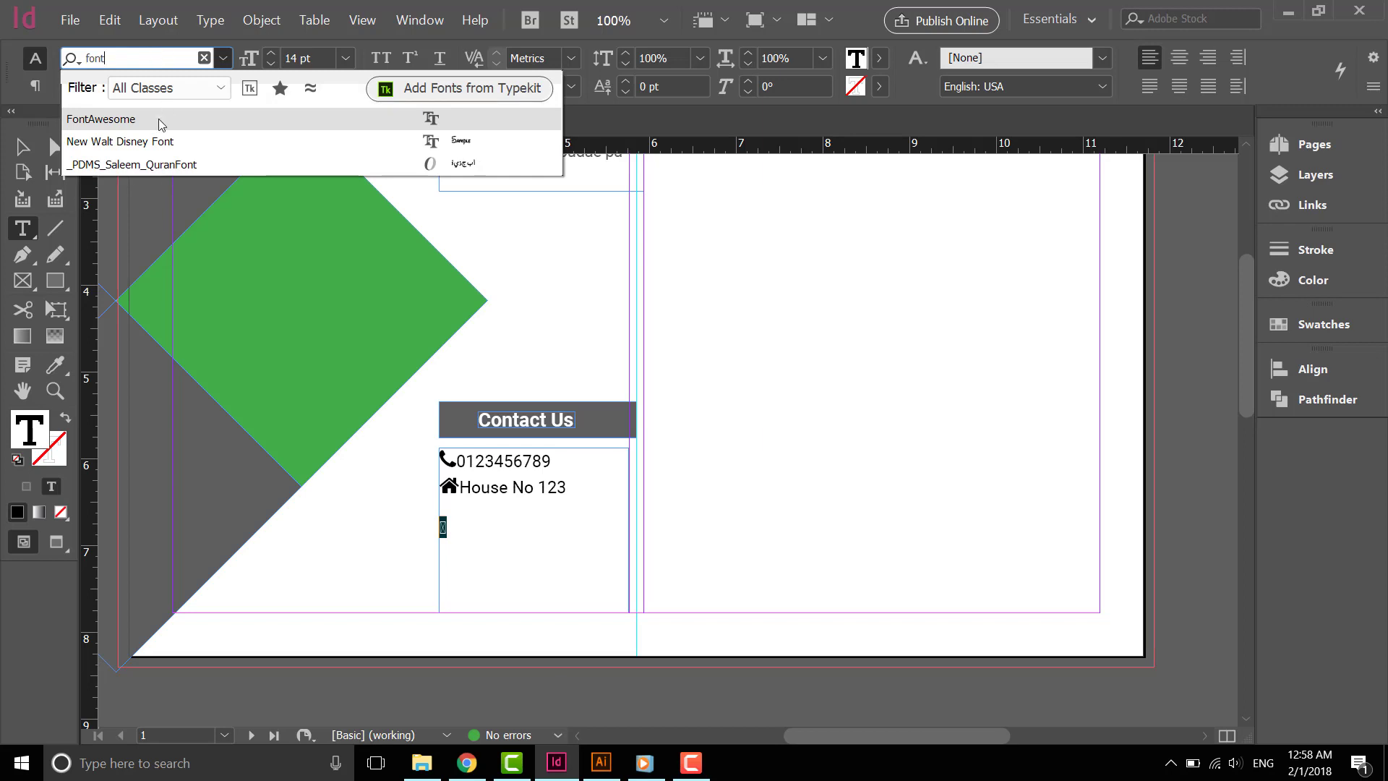
left_click(158, 119)
key("ctrl+shift+period")
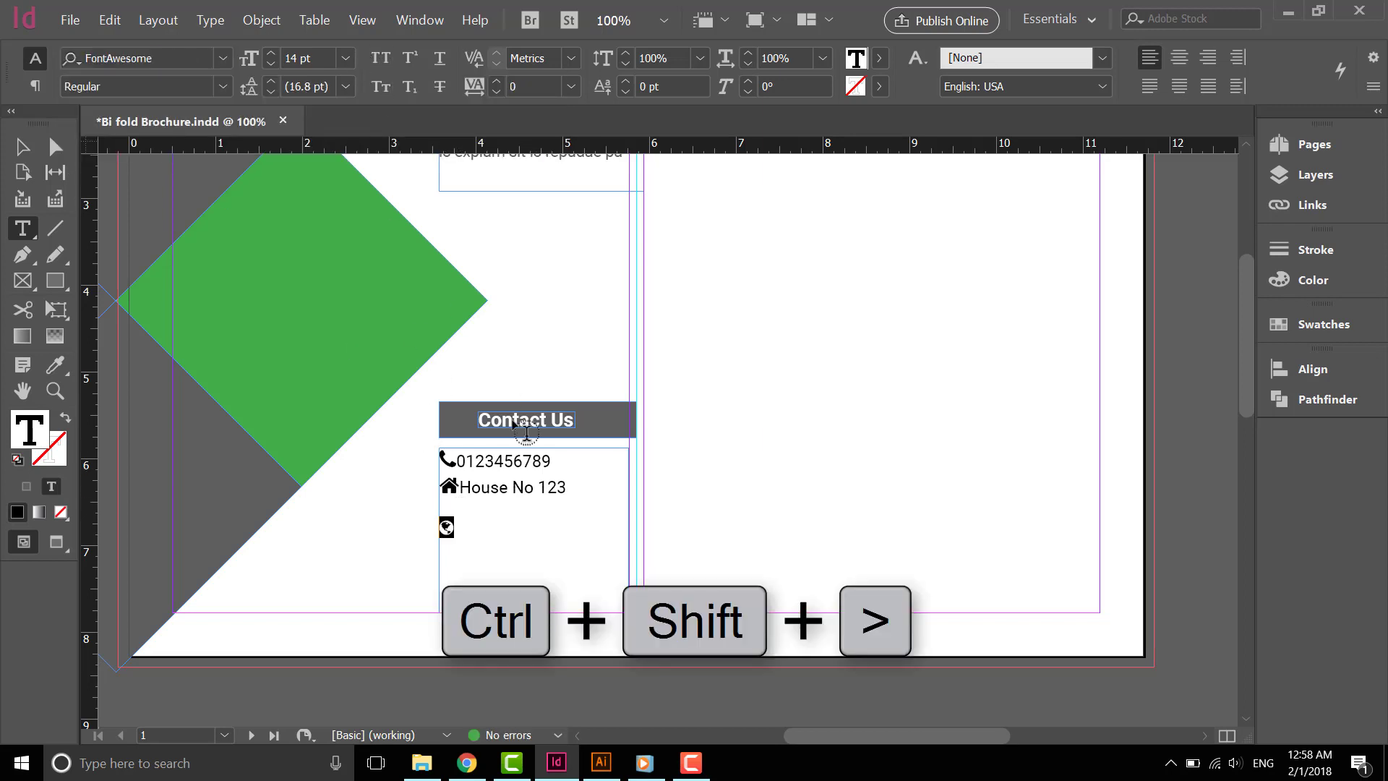
key("ctrl+shift+period")
key("ctrl+shift+period")
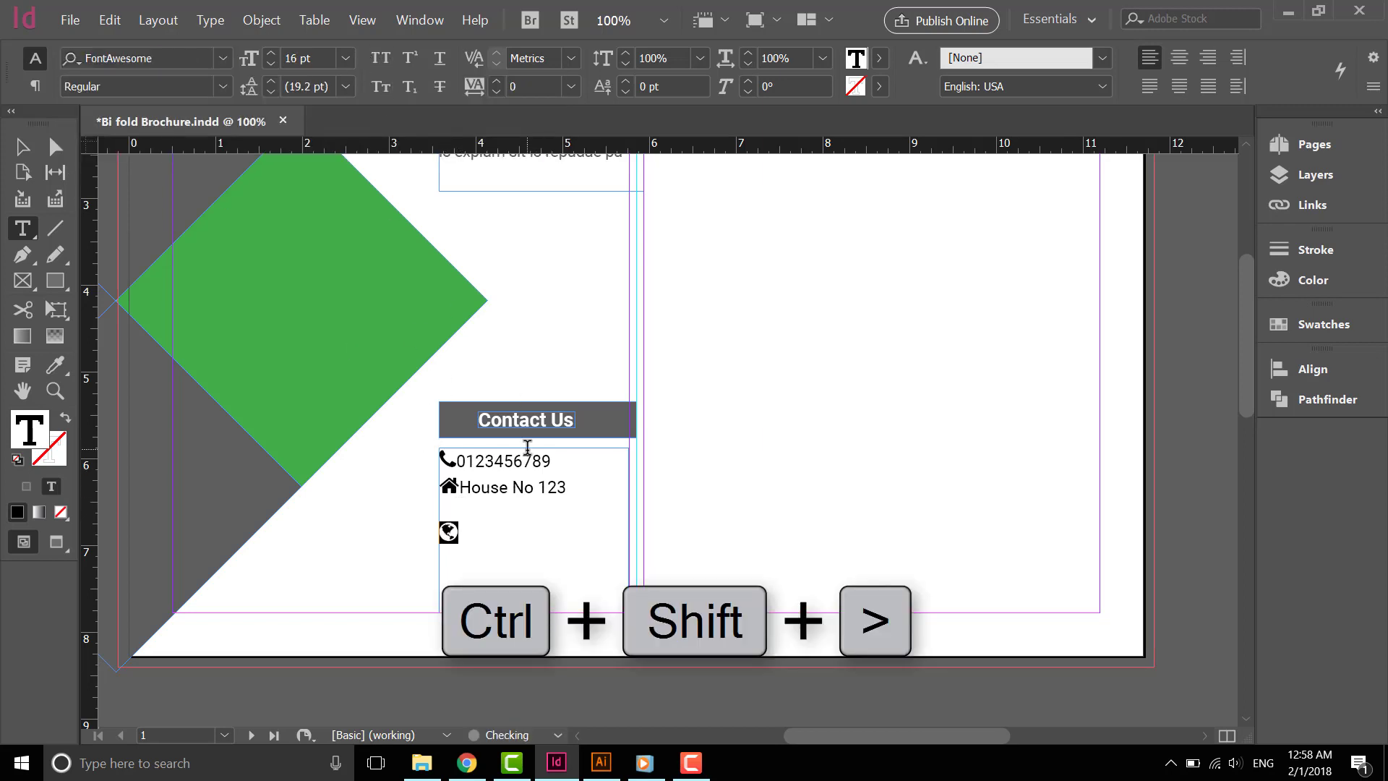
left_click(502, 523)
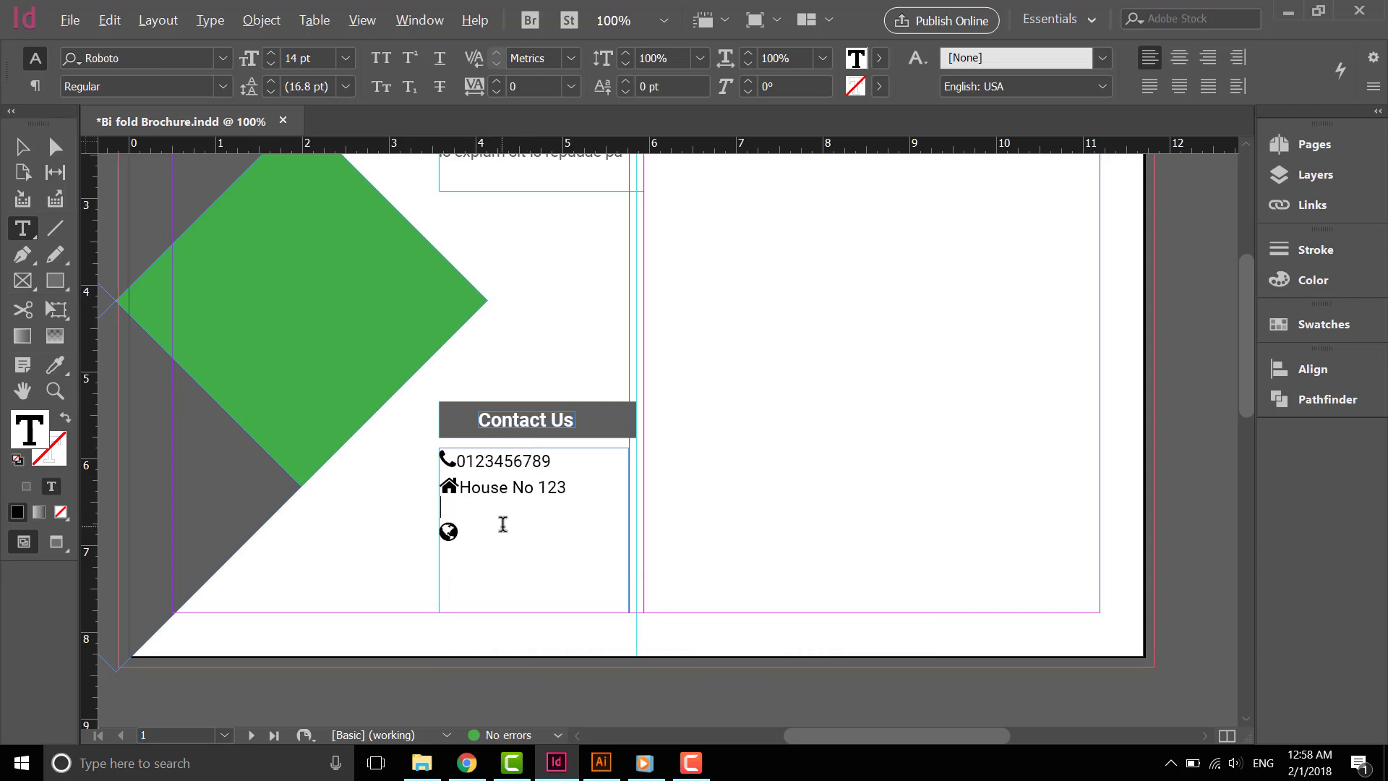
Look up the envelope icon on the cheatsheet by searching 'envel'
key("alt+Tab")
key("ctrl+a")
type("en")
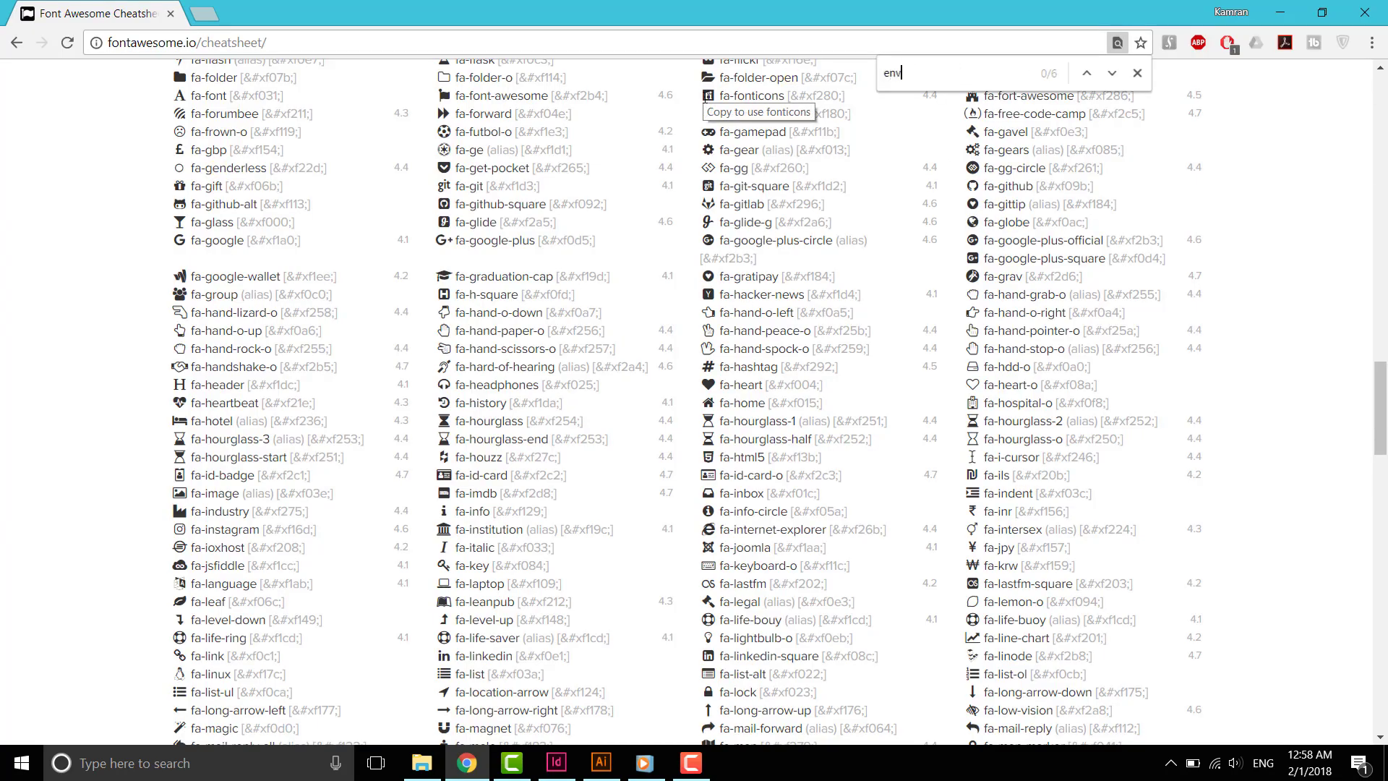
type("vel")
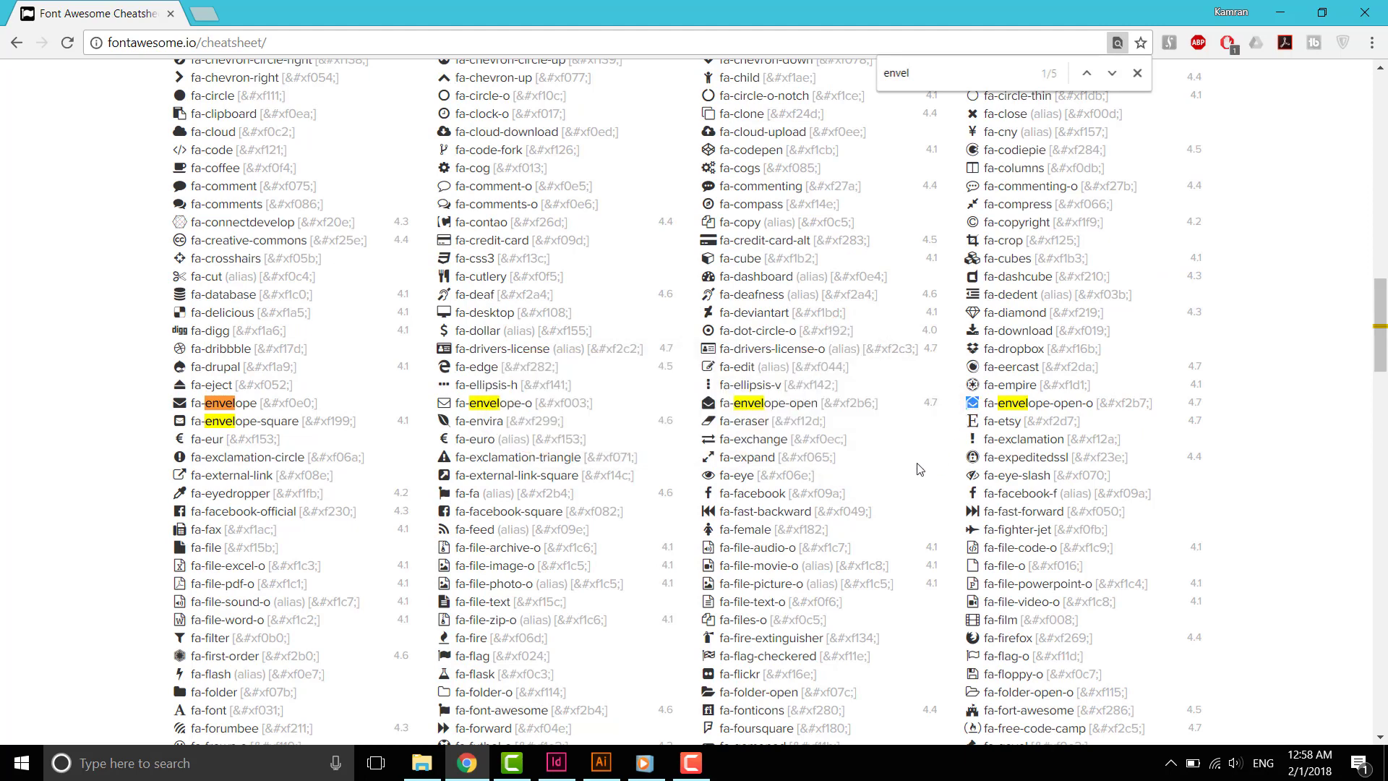
key("alt+Tab")
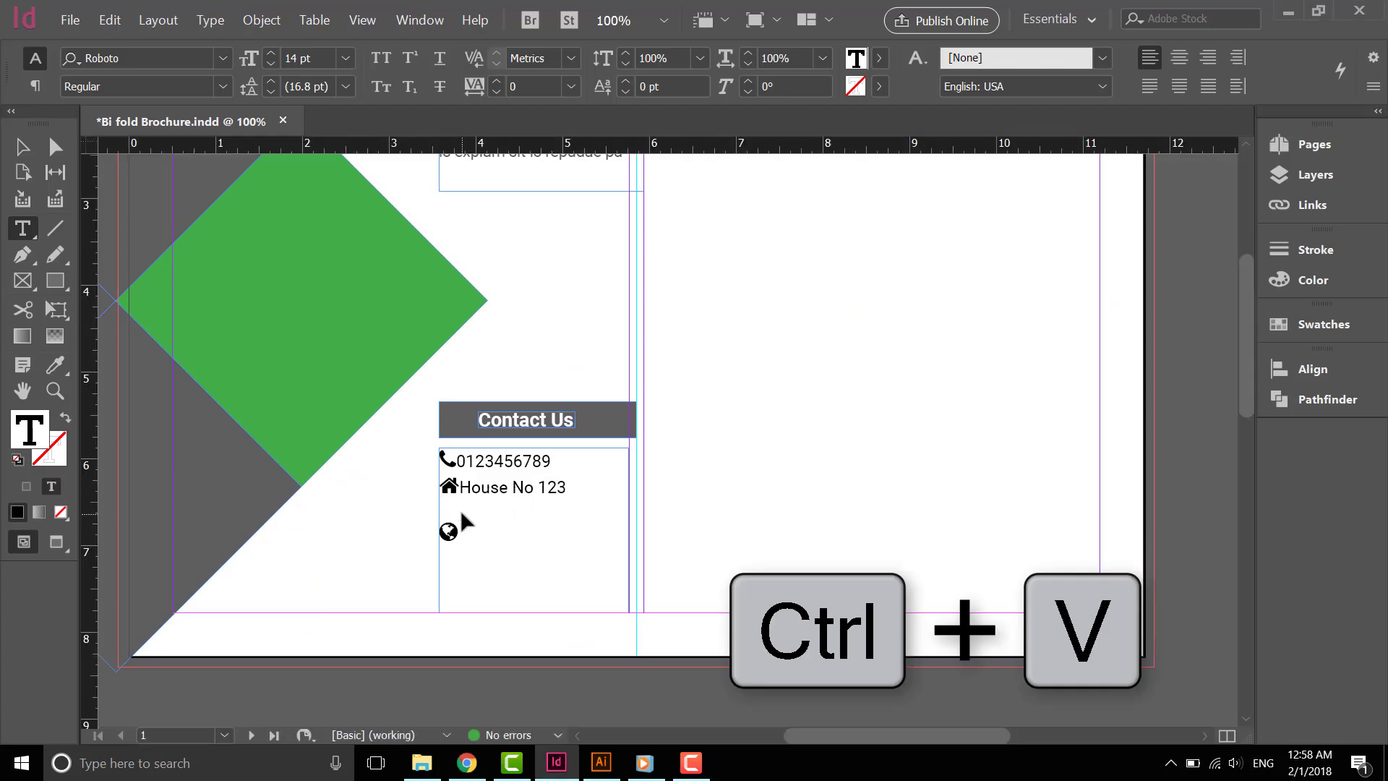
Paste the envelope glyph and set it to FontAwesome
key("ctrl+v")
left_click_drag(452, 507, 432, 510)
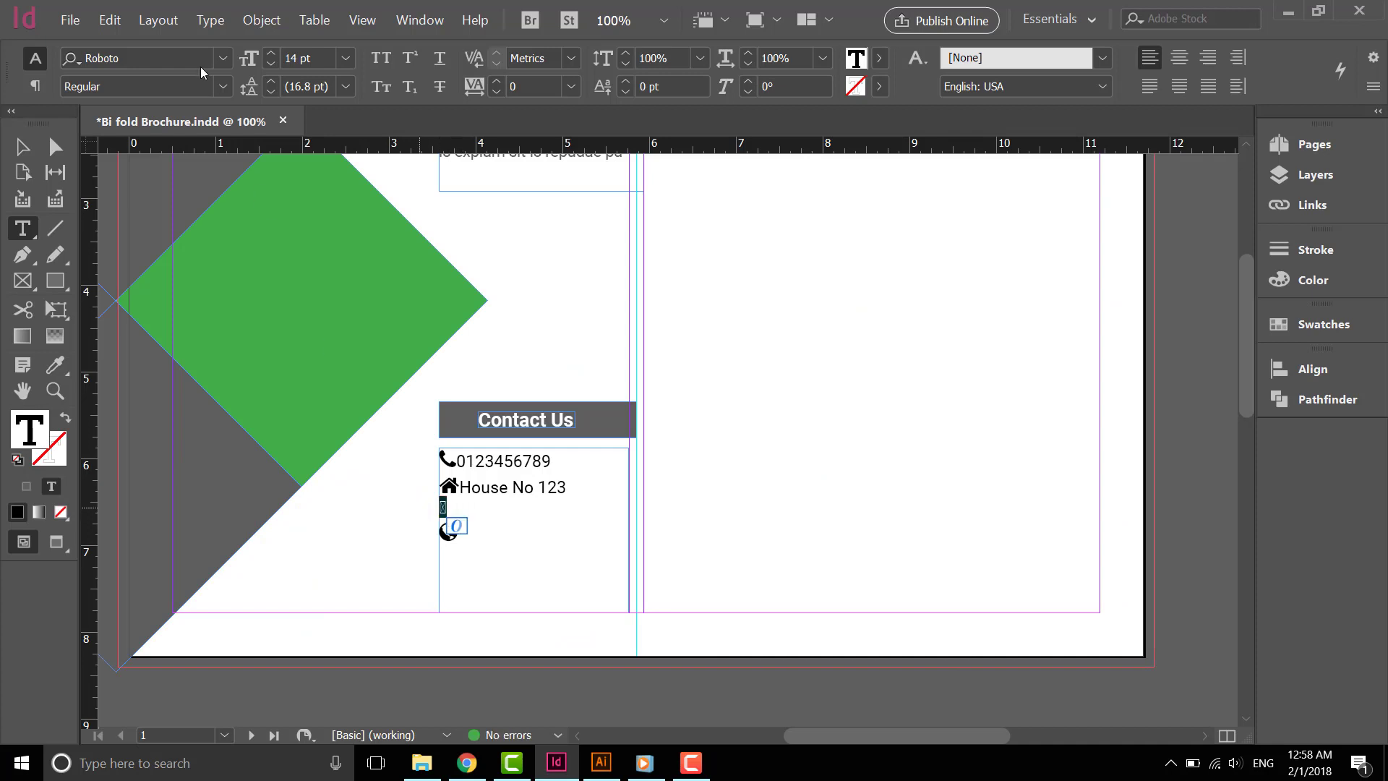
left_click(186, 56)
type("ont")
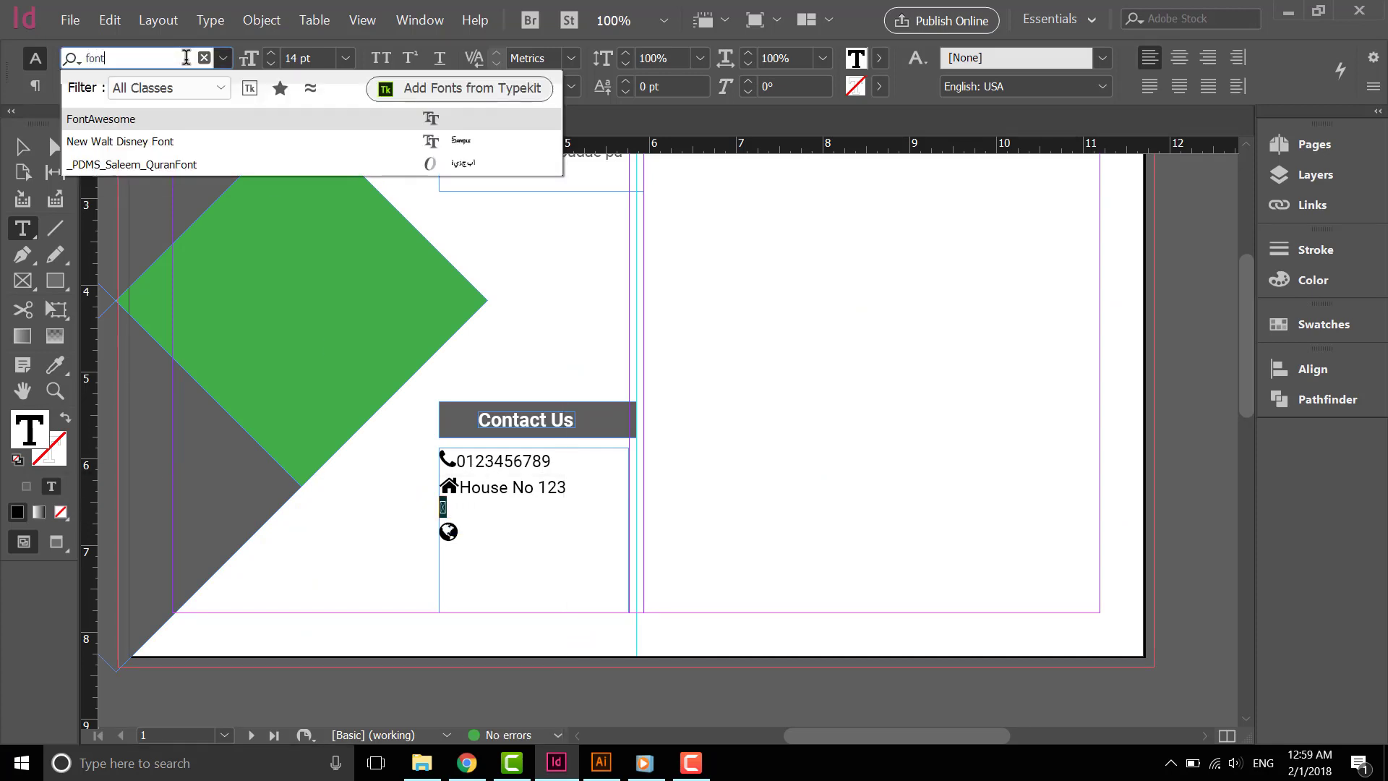
key("Escape")
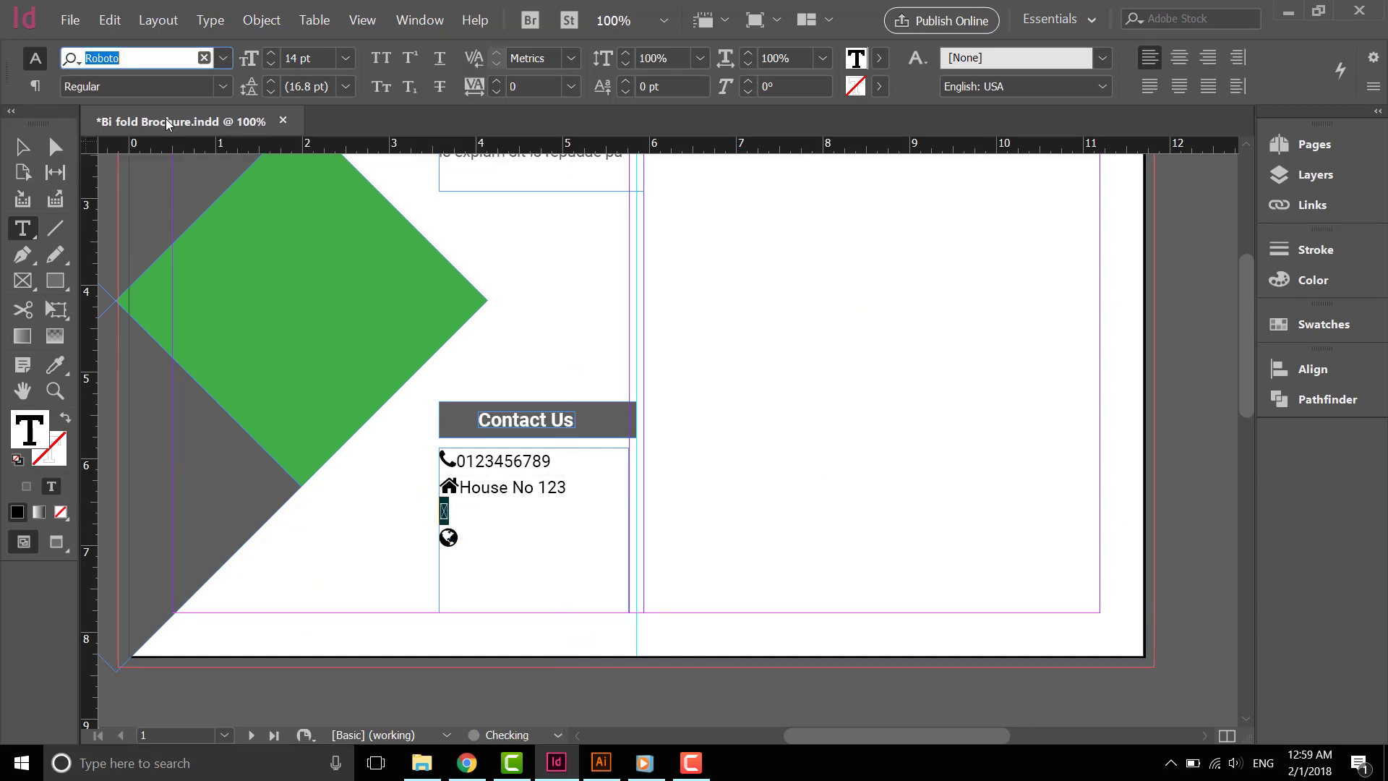
type("f")
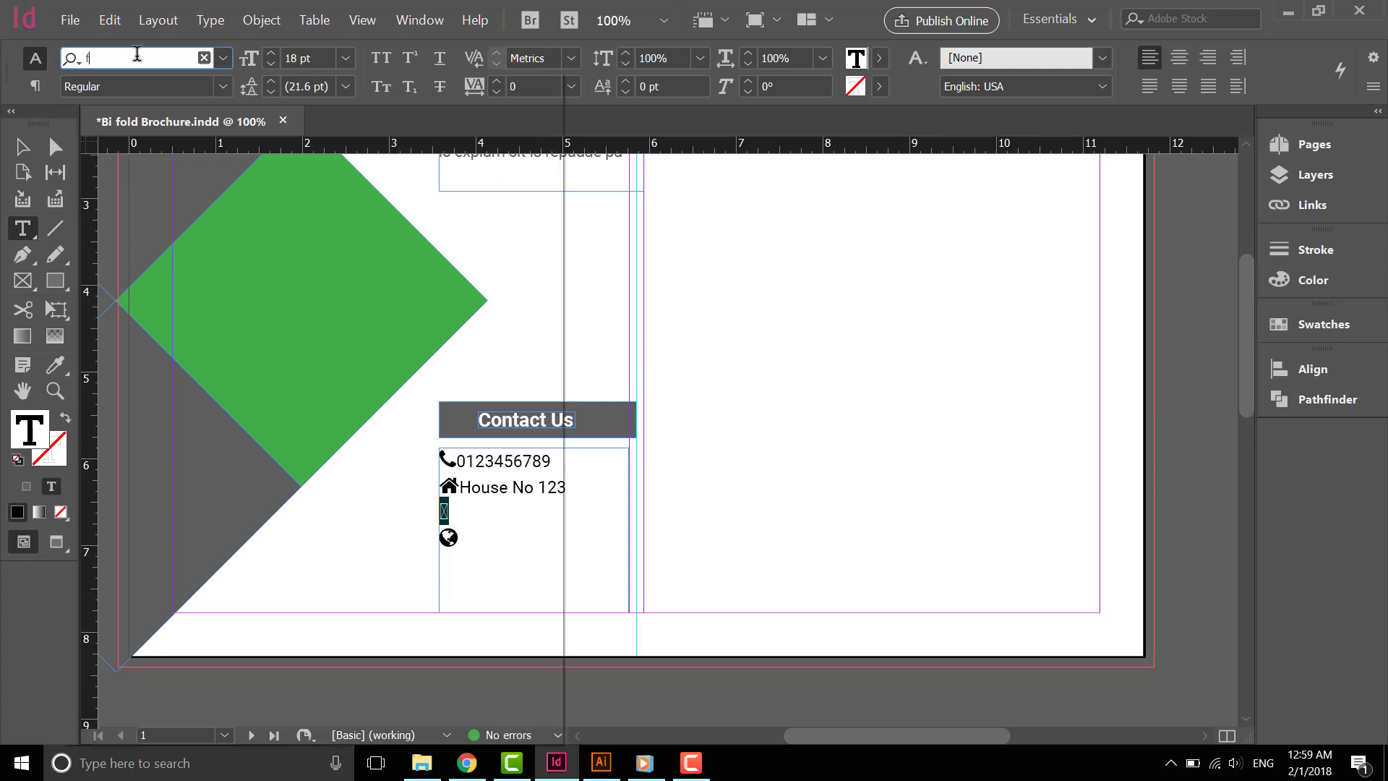
type("ont")
left_click(136, 121)
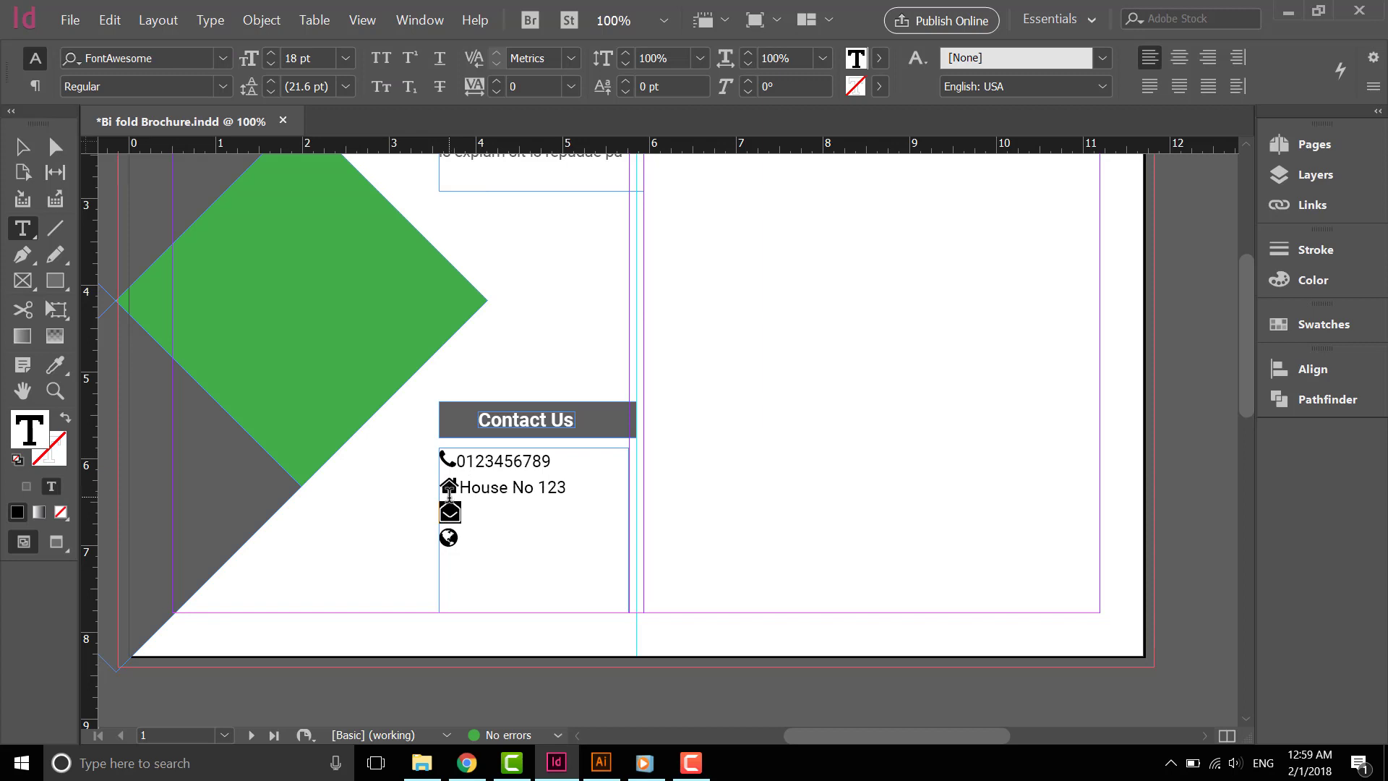
Type the e-mail address after the envelope icon in Roboto Regular 14 pt, replacing the name before @
left_click(498, 526)
left_click(464, 511)
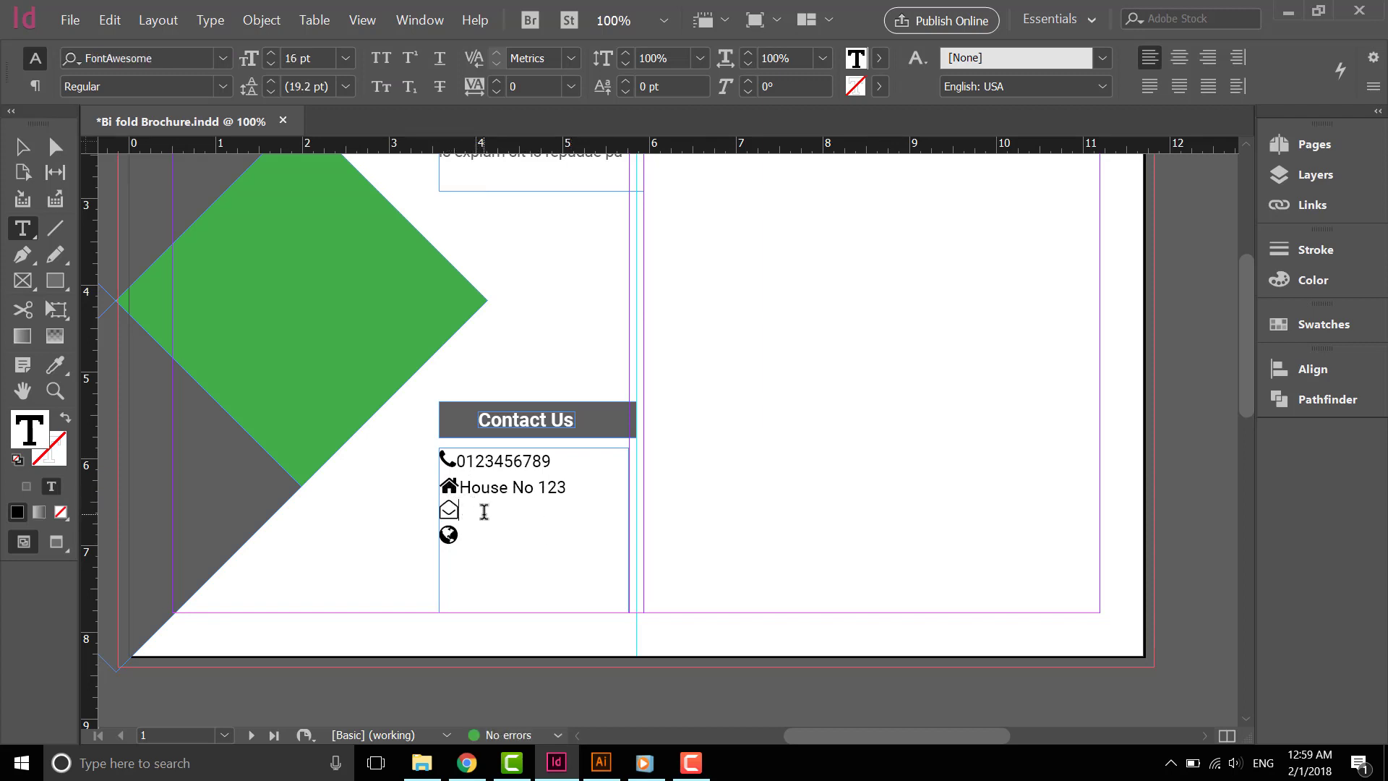
type("inf")
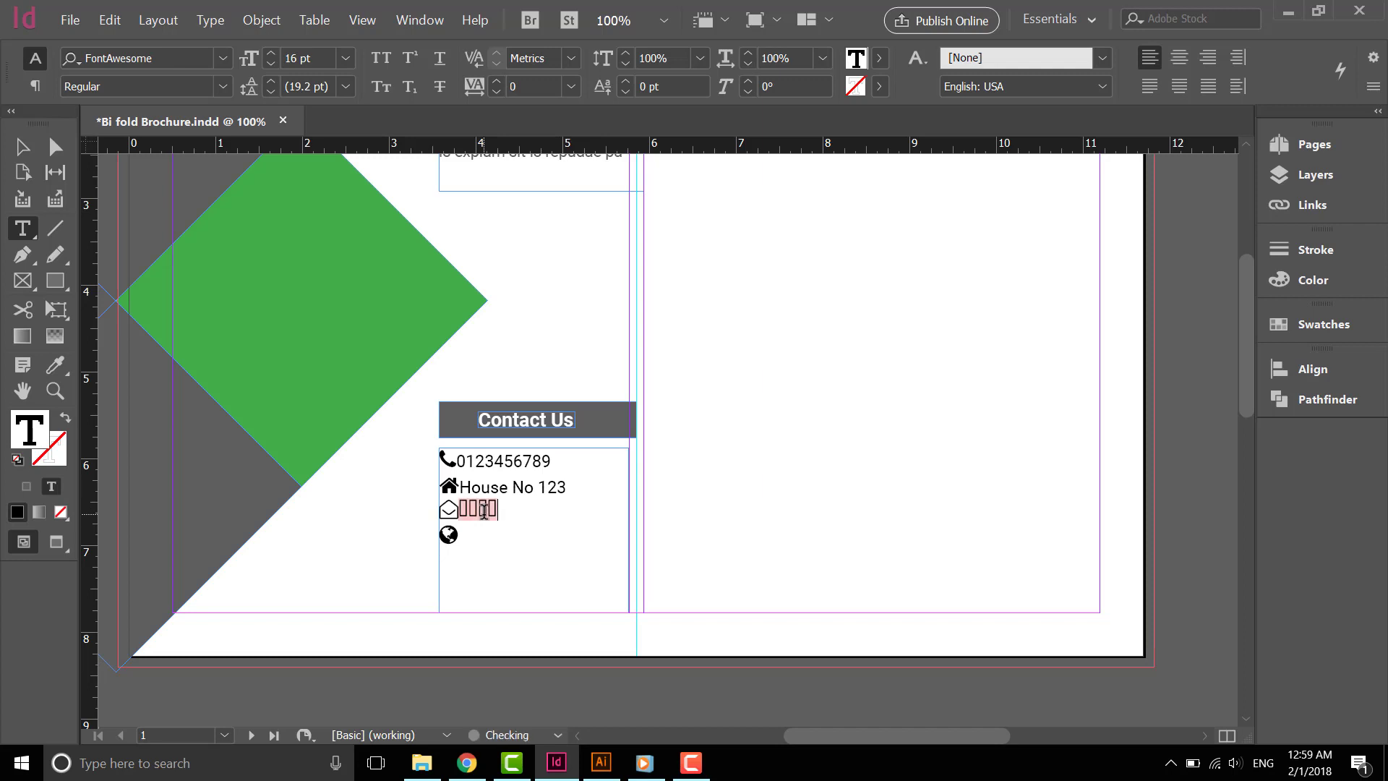
type("@gm")
type(".c")
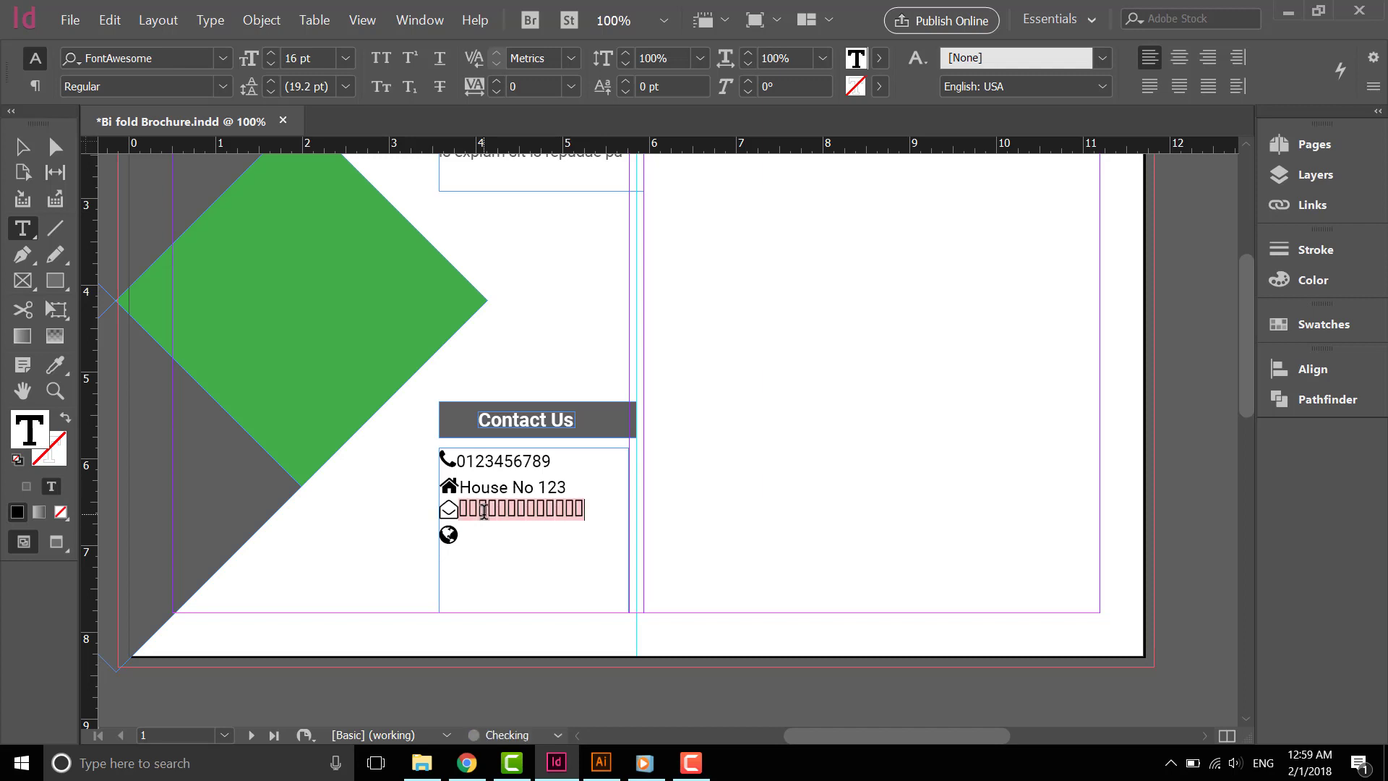
type("om")
type("mail")
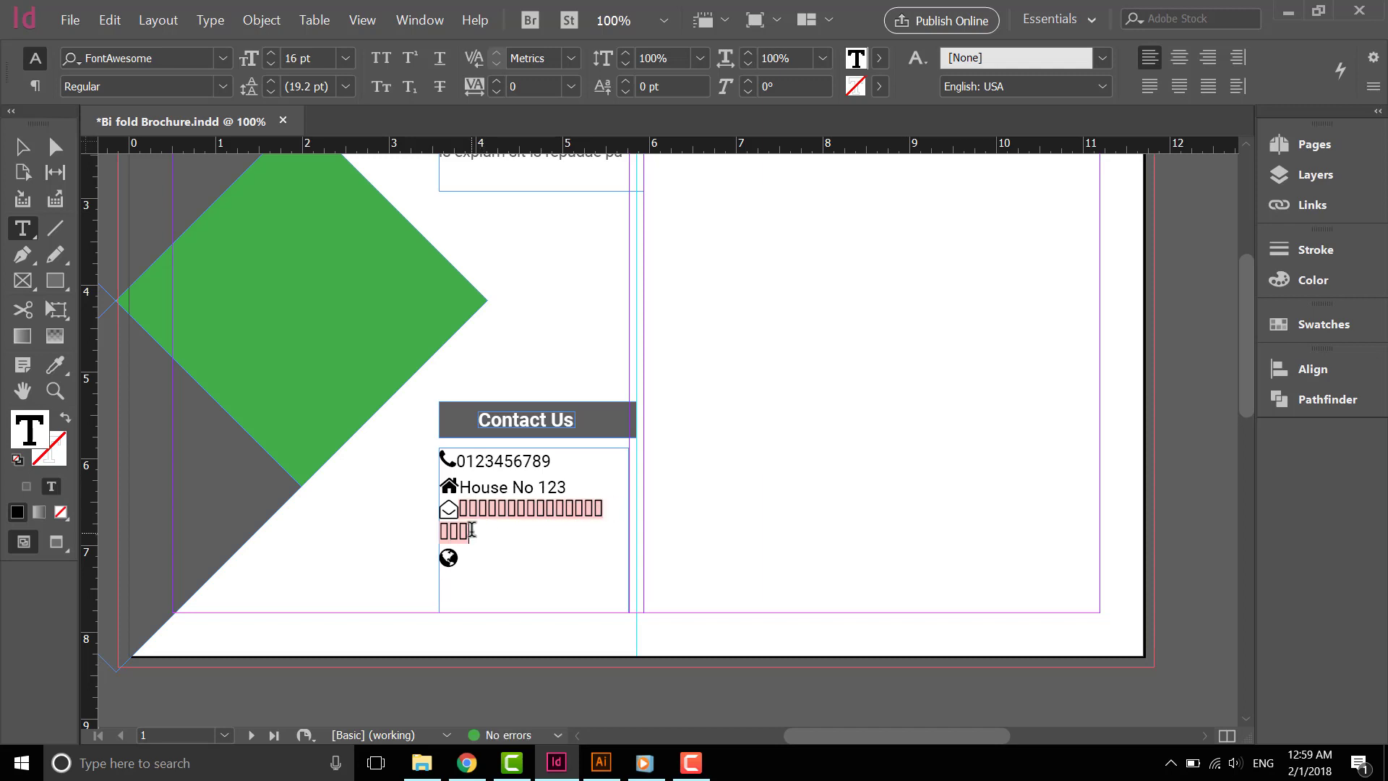
double_click(484, 510)
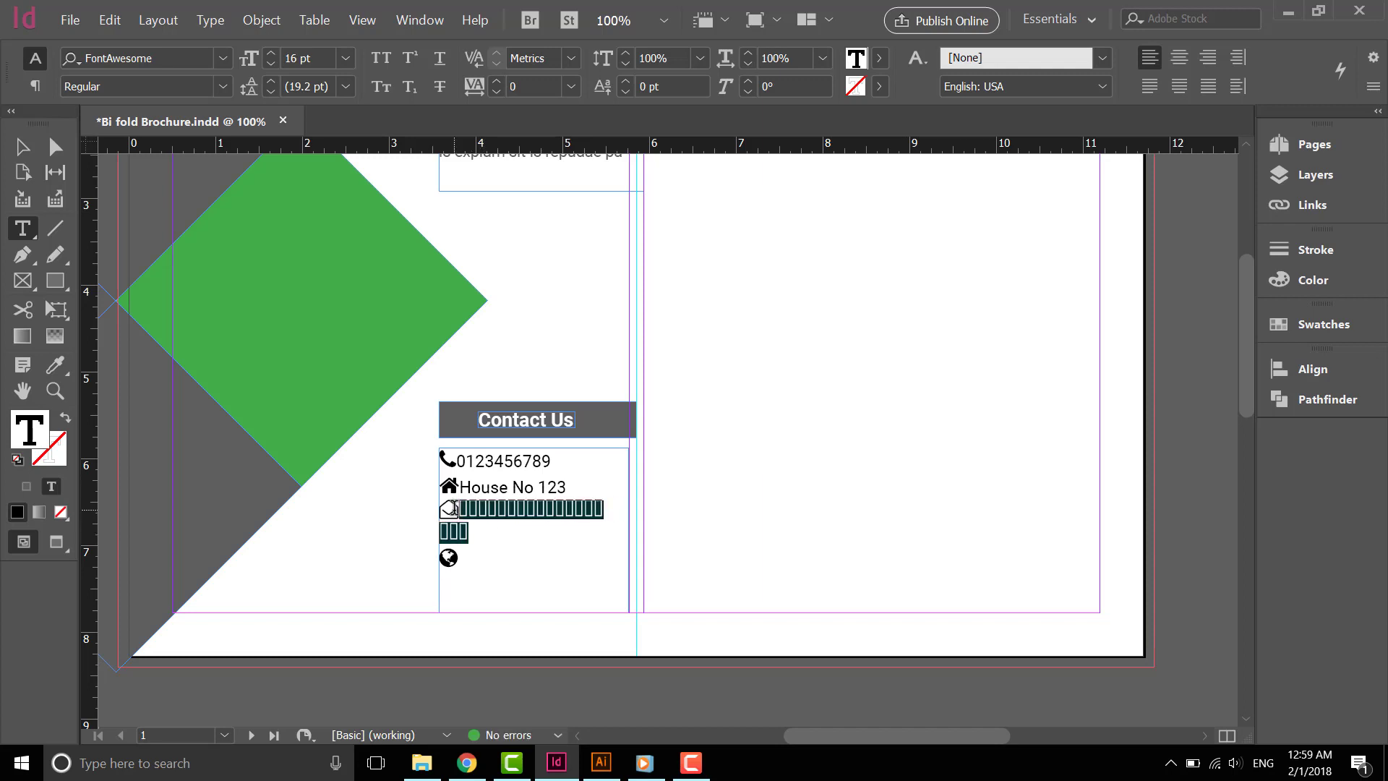
left_click(201, 58)
type("robo")
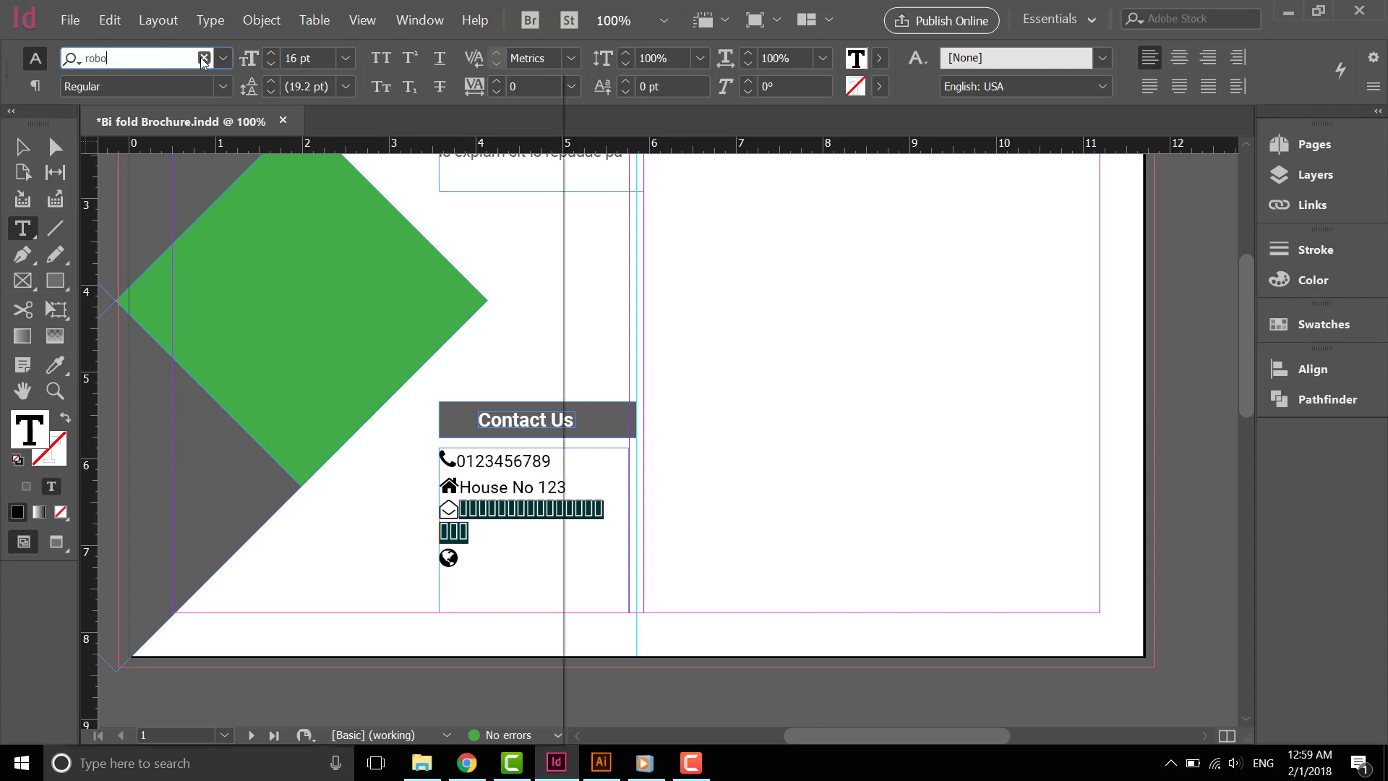
left_click(116, 687)
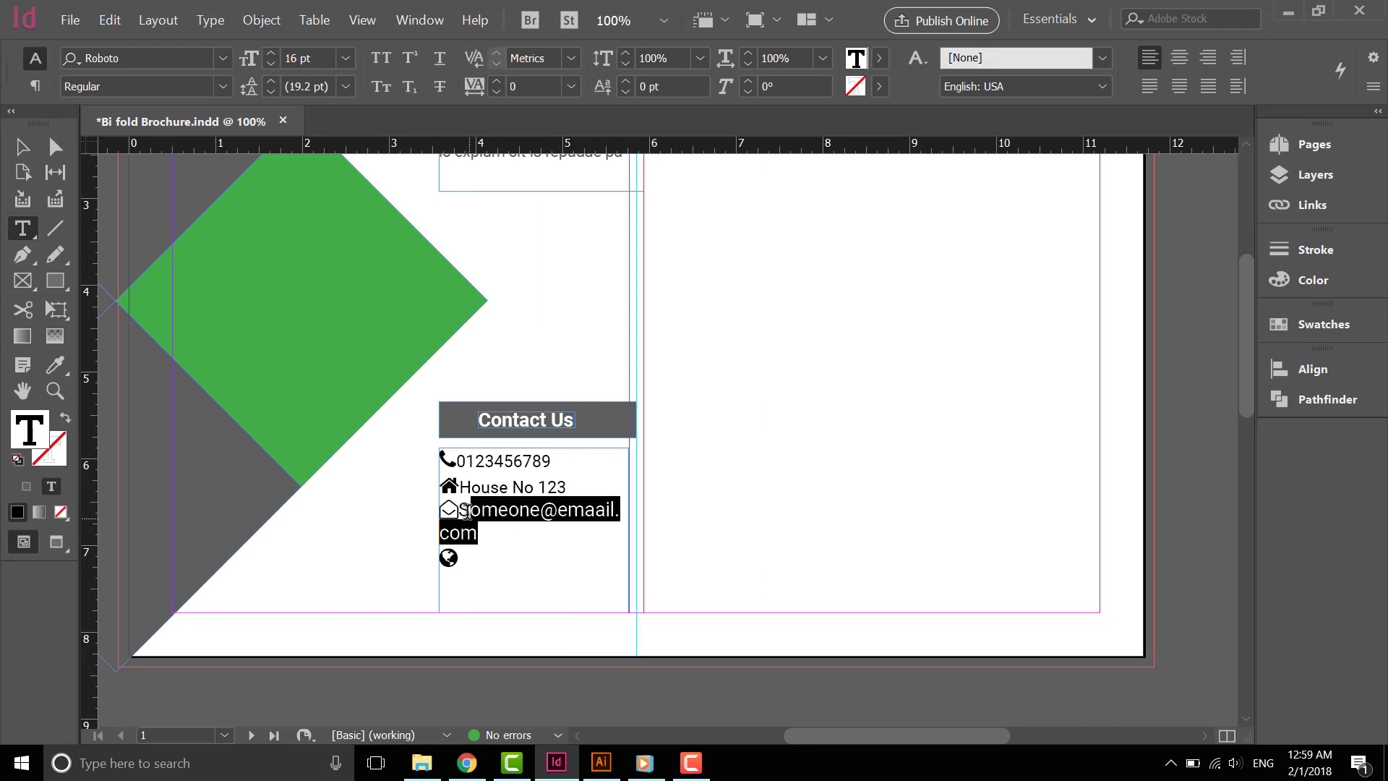
key("ctrl+shift+comma")
key("ctrl+shift+comma")
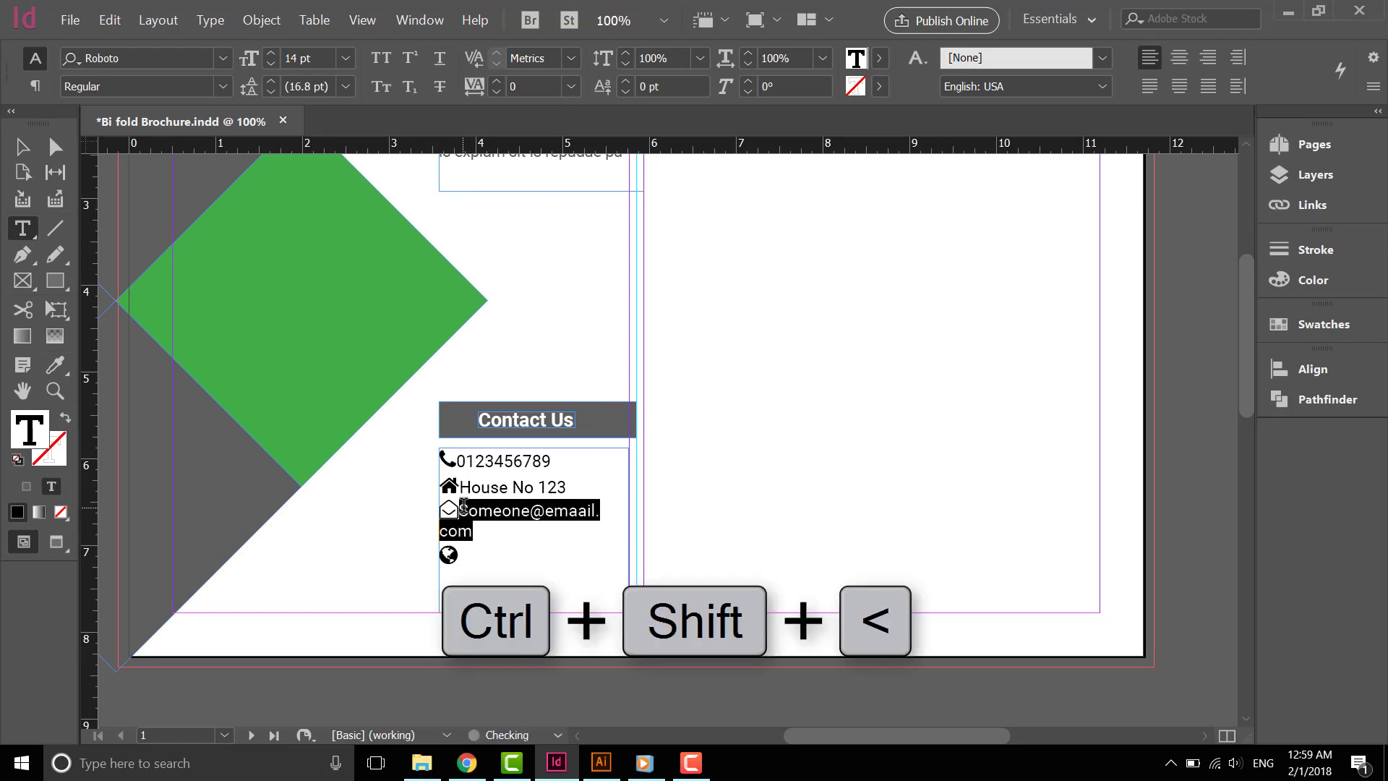
left_click(508, 516)
left_click_drag(530, 510, 469, 514)
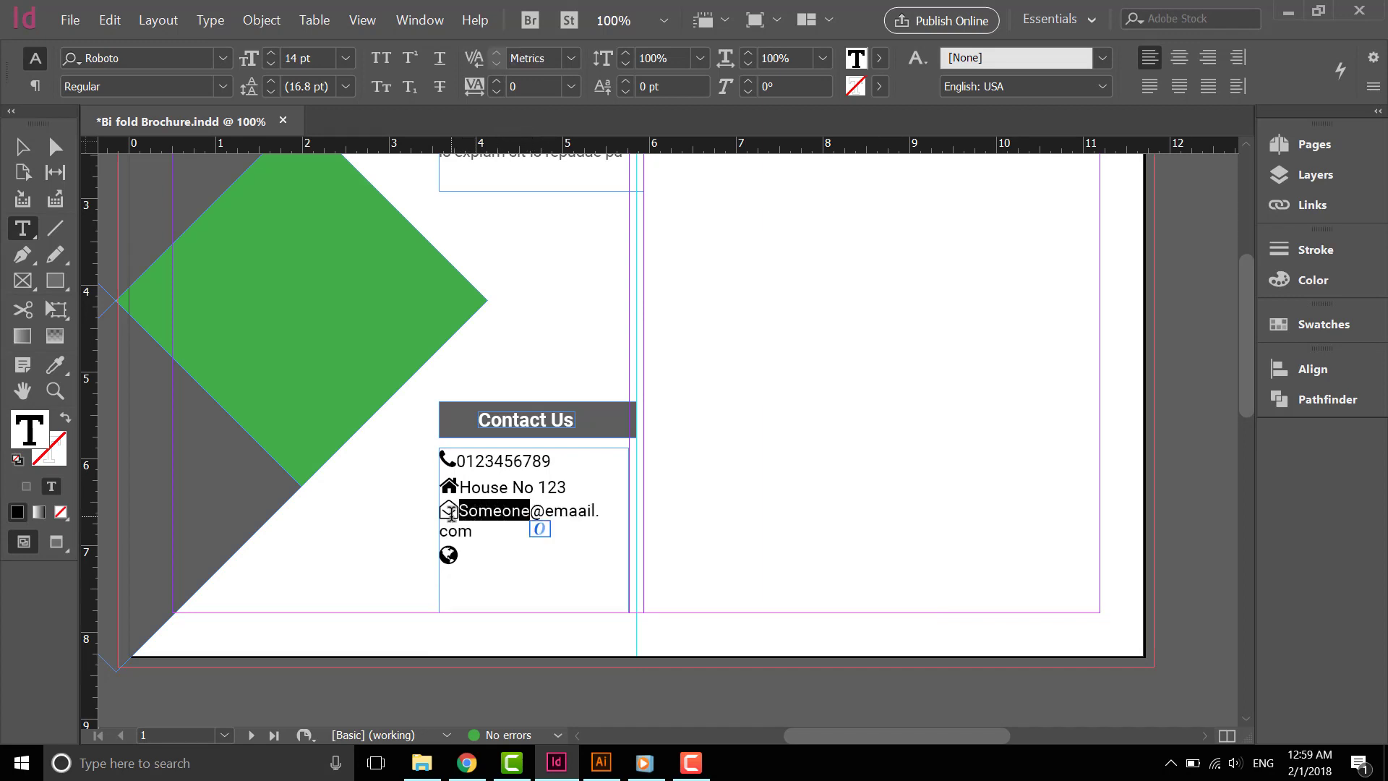
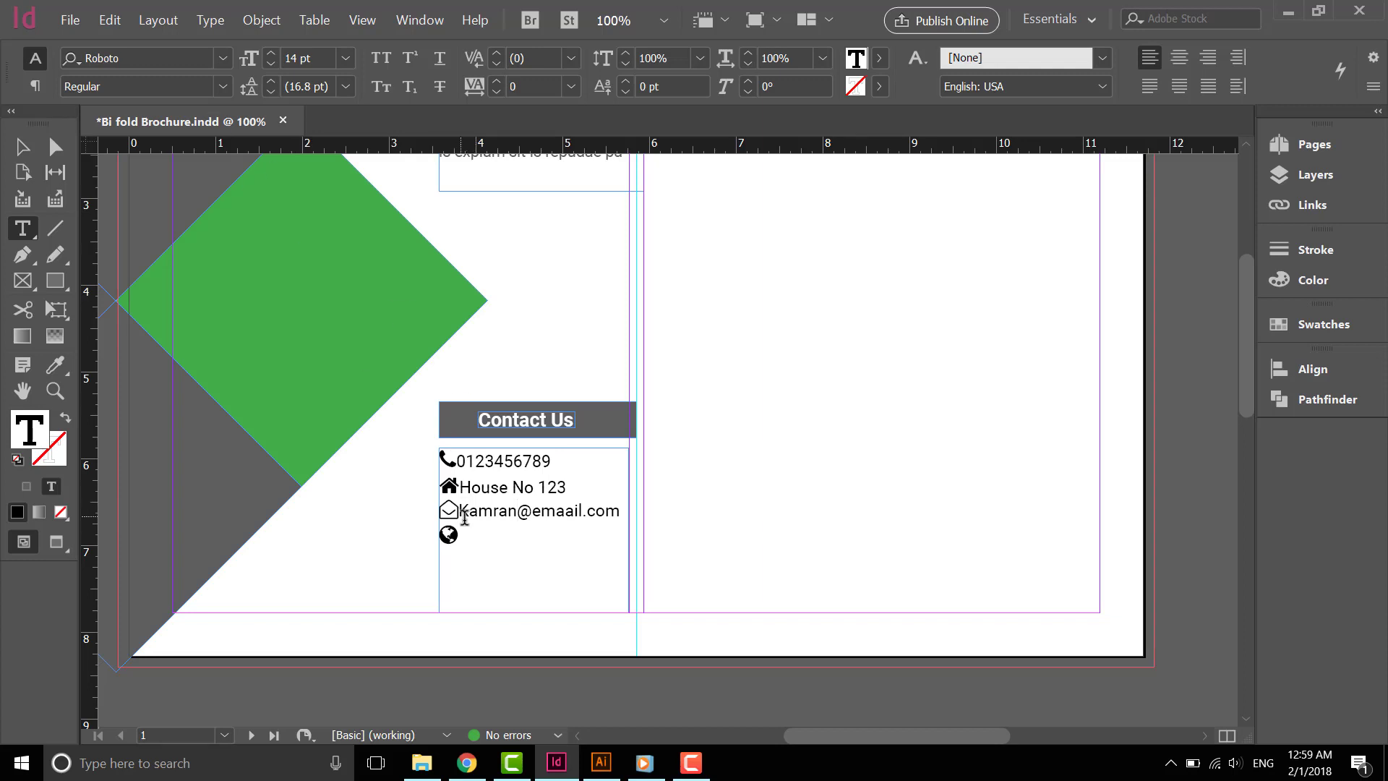
Type the website address after the globe icon and reduce it to 14 pt
left_click(466, 535)
type("ww")
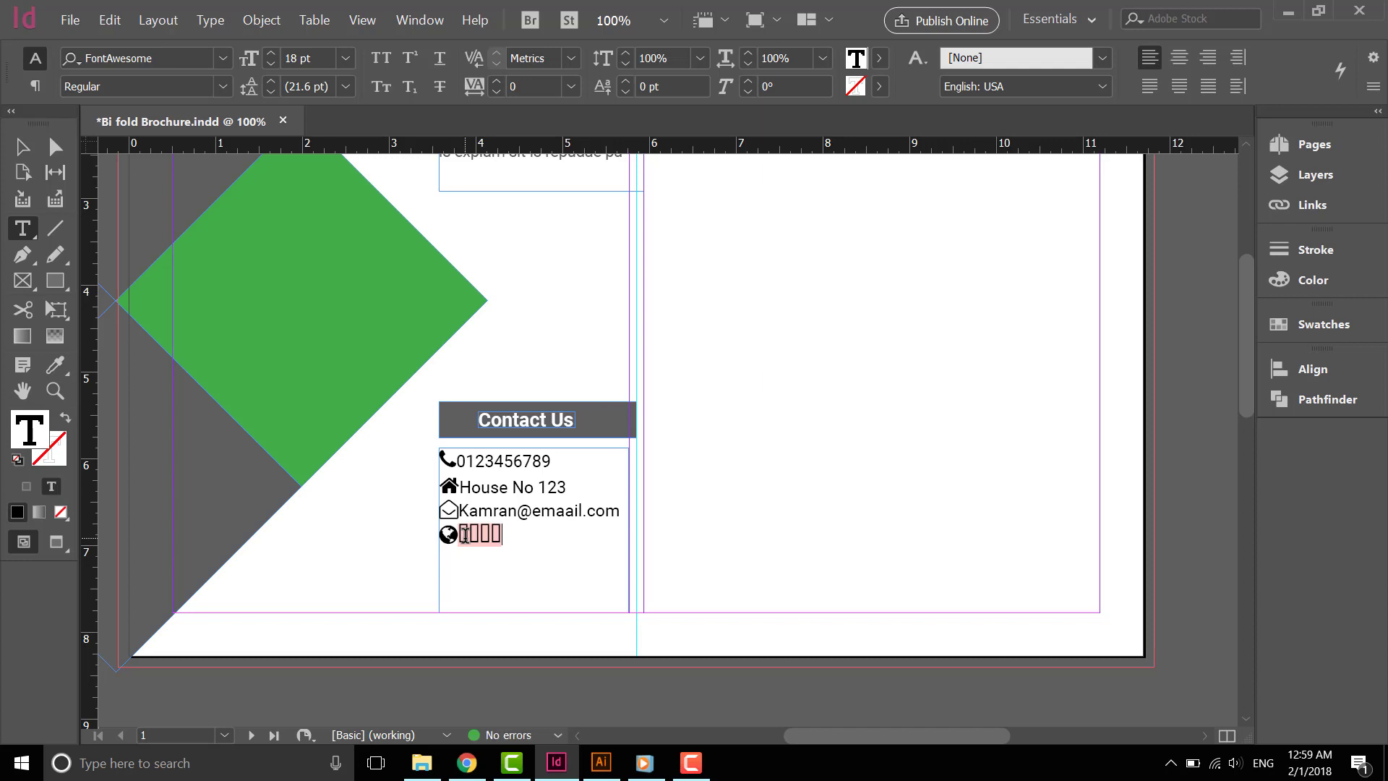
type("wsite.c")
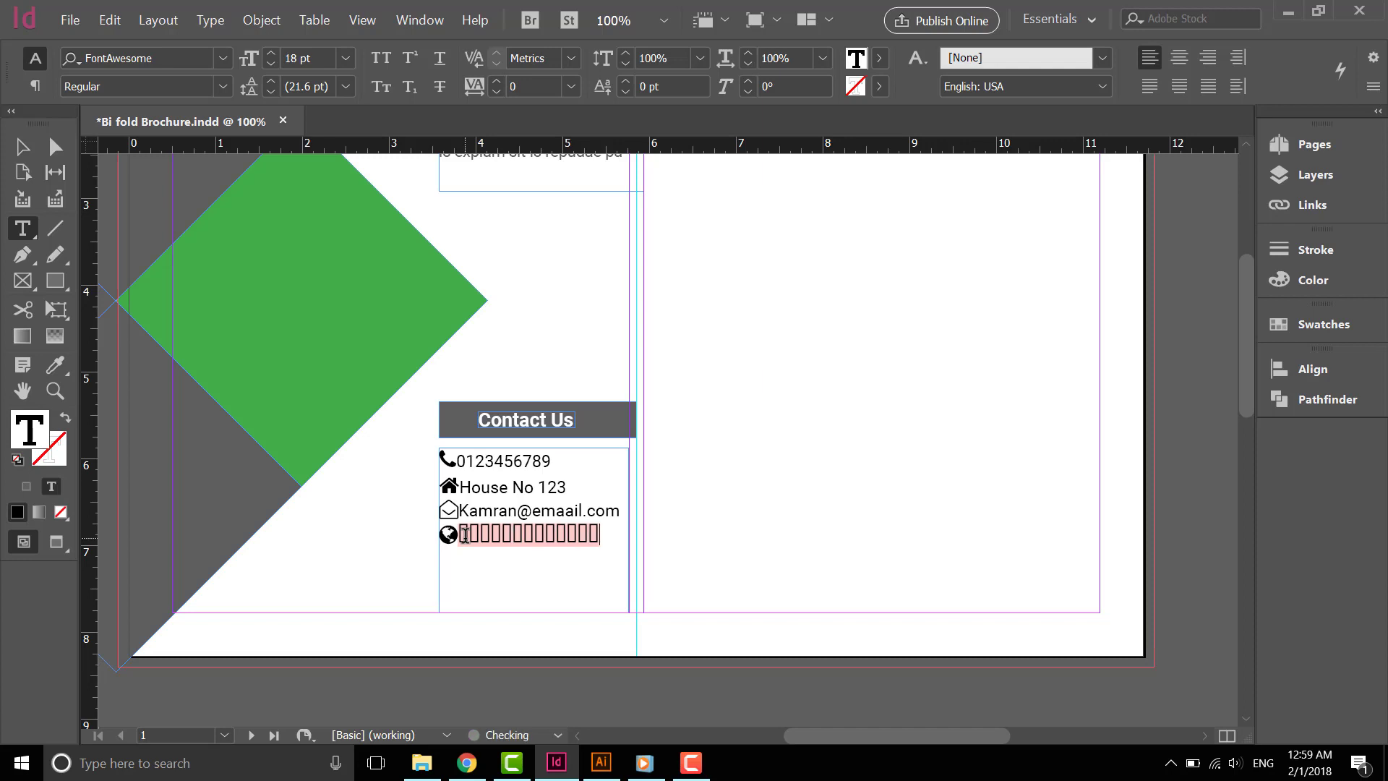
type("om")
left_click_drag(620, 534, 457, 531)
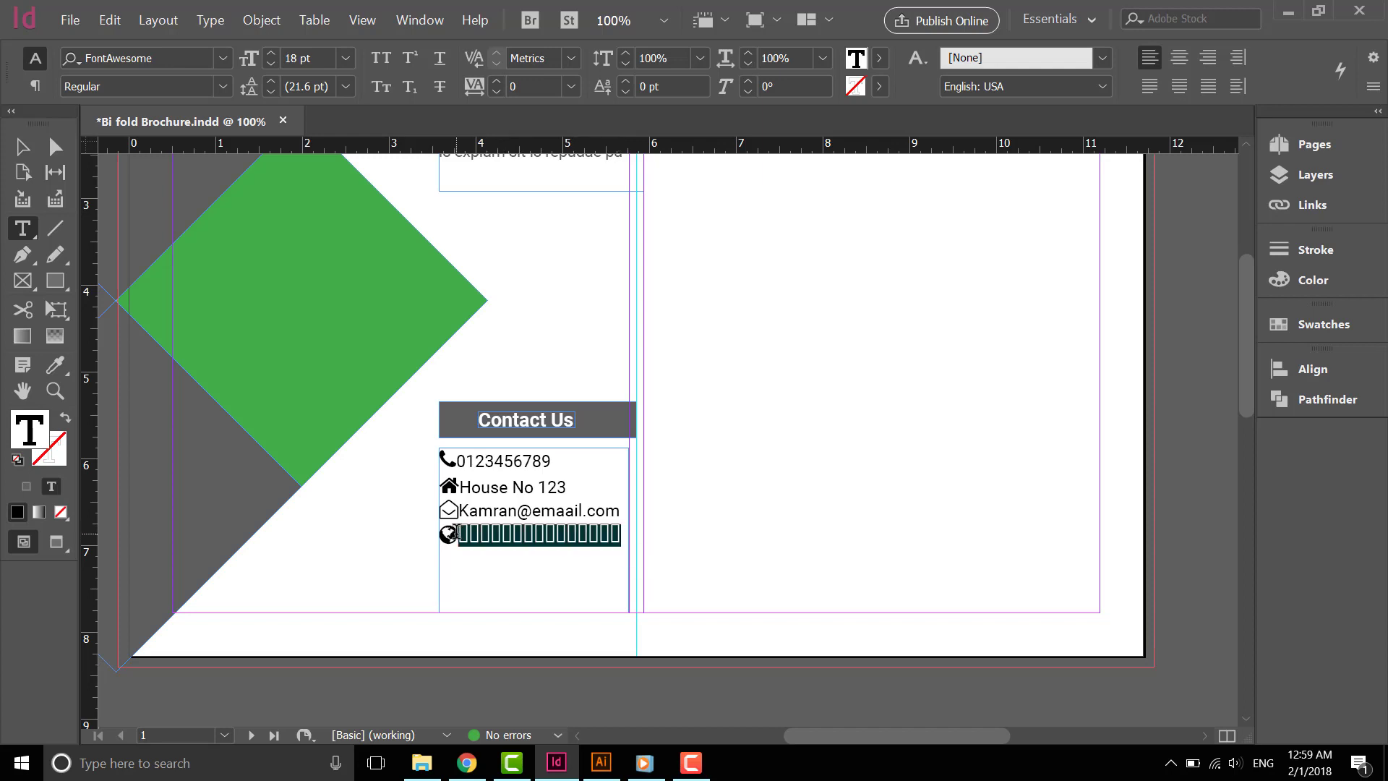
key("ctrl+shift+comma")
key("ctrl+shift+comma")
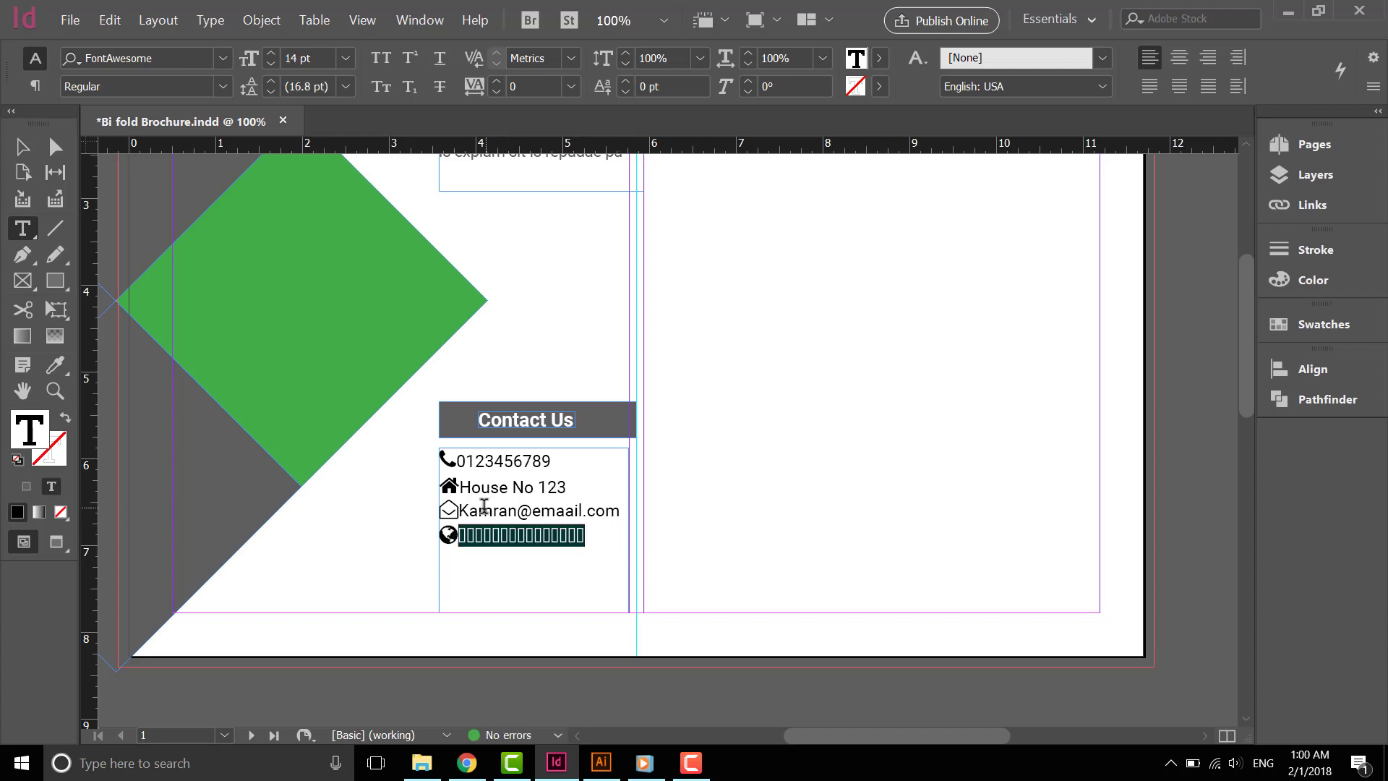
Make the first letter of the e-mail address lowercase
left_click_drag(458, 510, 614, 511)
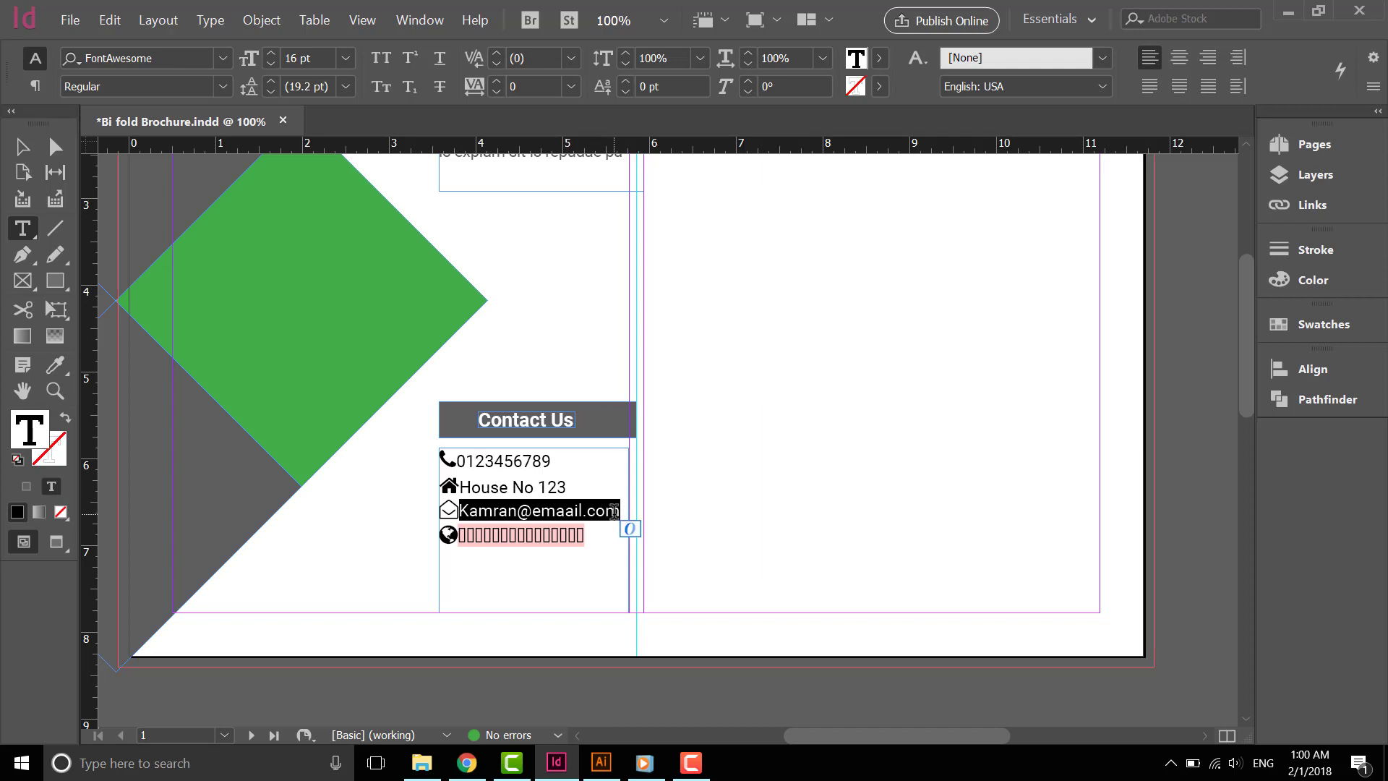
left_click(468, 511)
key("BackSpace")
type("k")
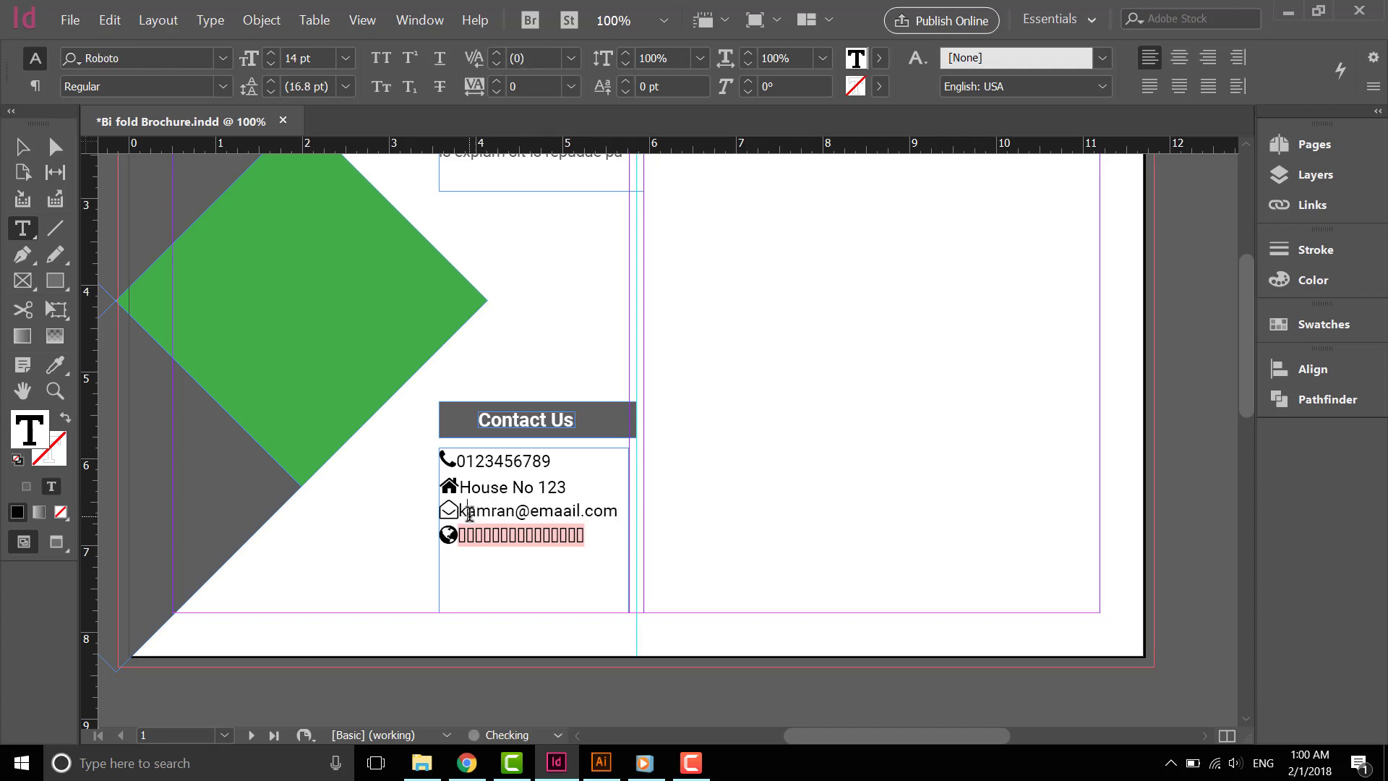
Extend the contact text frame and Contact Us frame leftward so they stay aligned
left_click(587, 536)
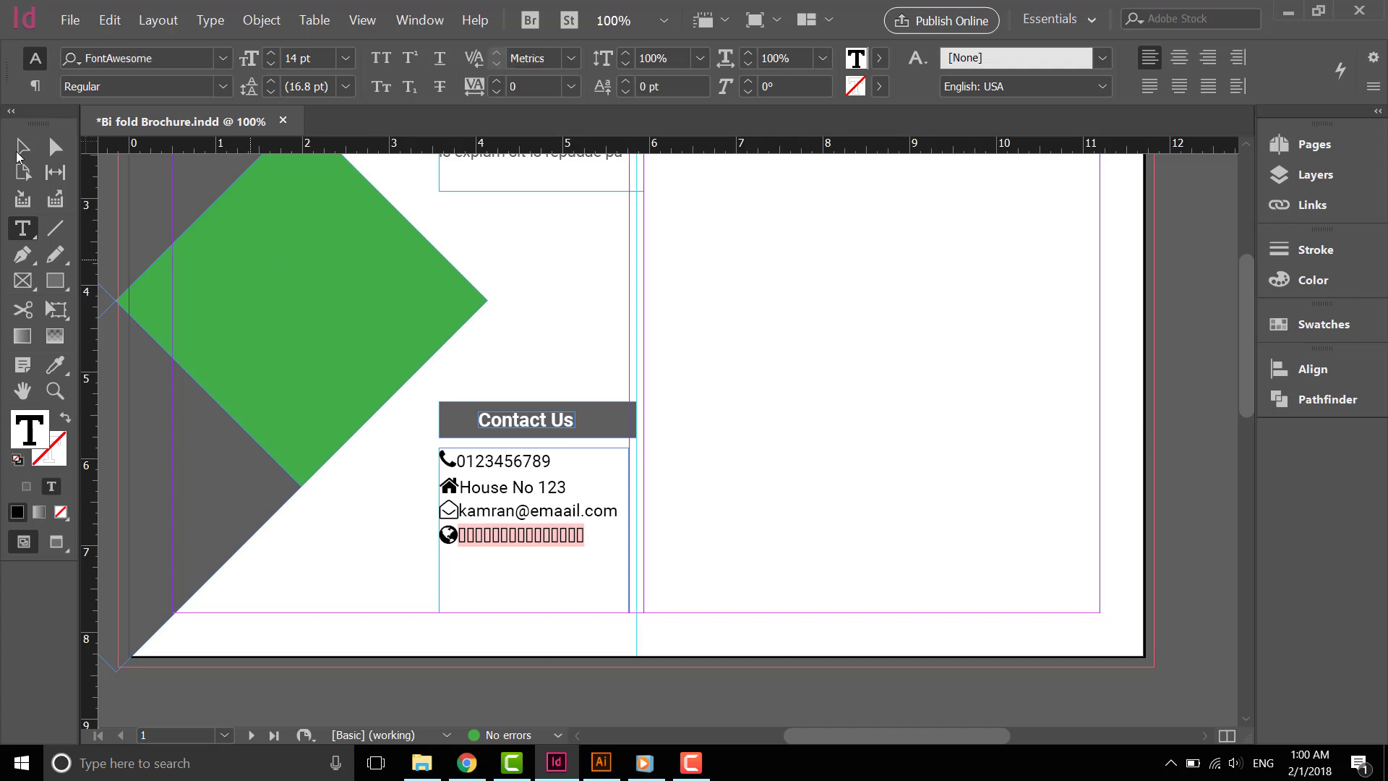
left_click(22, 147)
left_click_drag(438, 528, 425, 527)
left_click(442, 419)
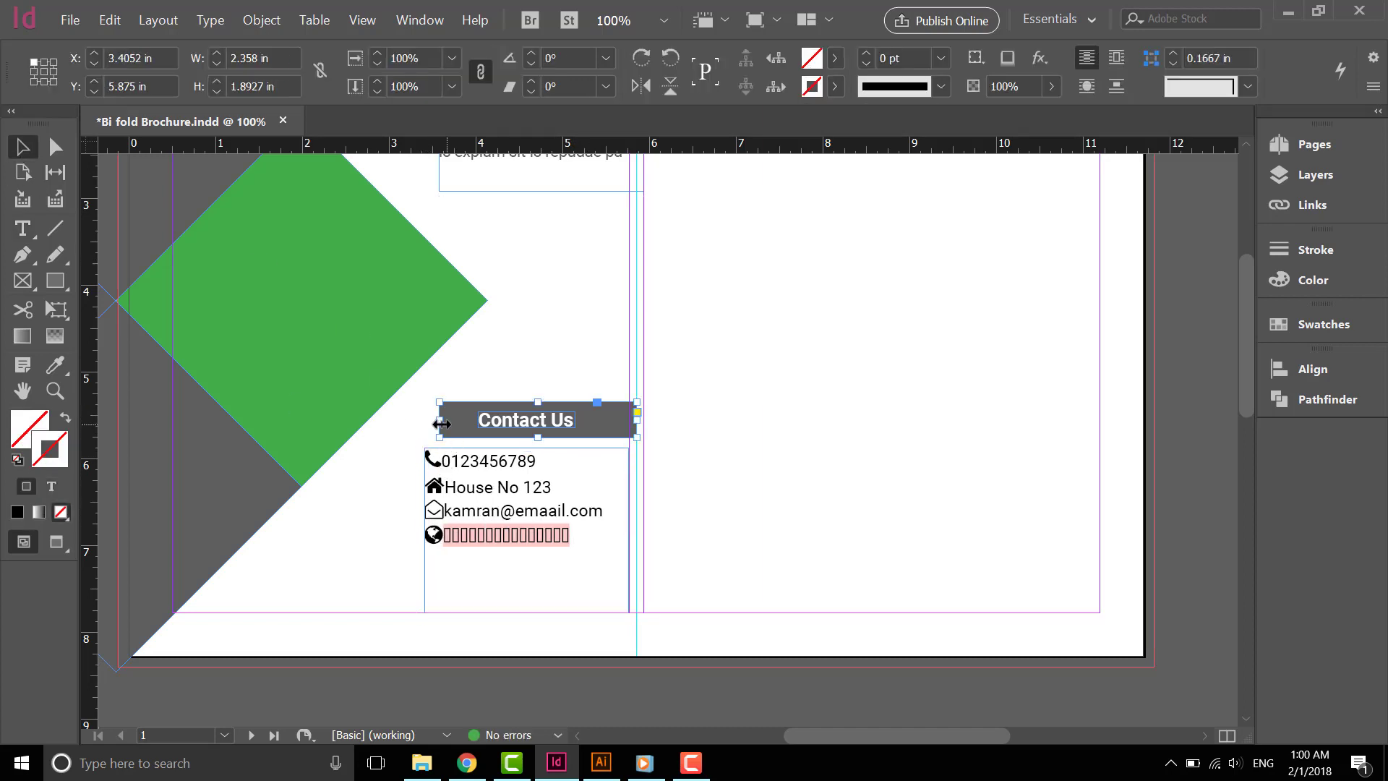
left_click_drag(439, 420, 424, 425)
left_click(752, 376)
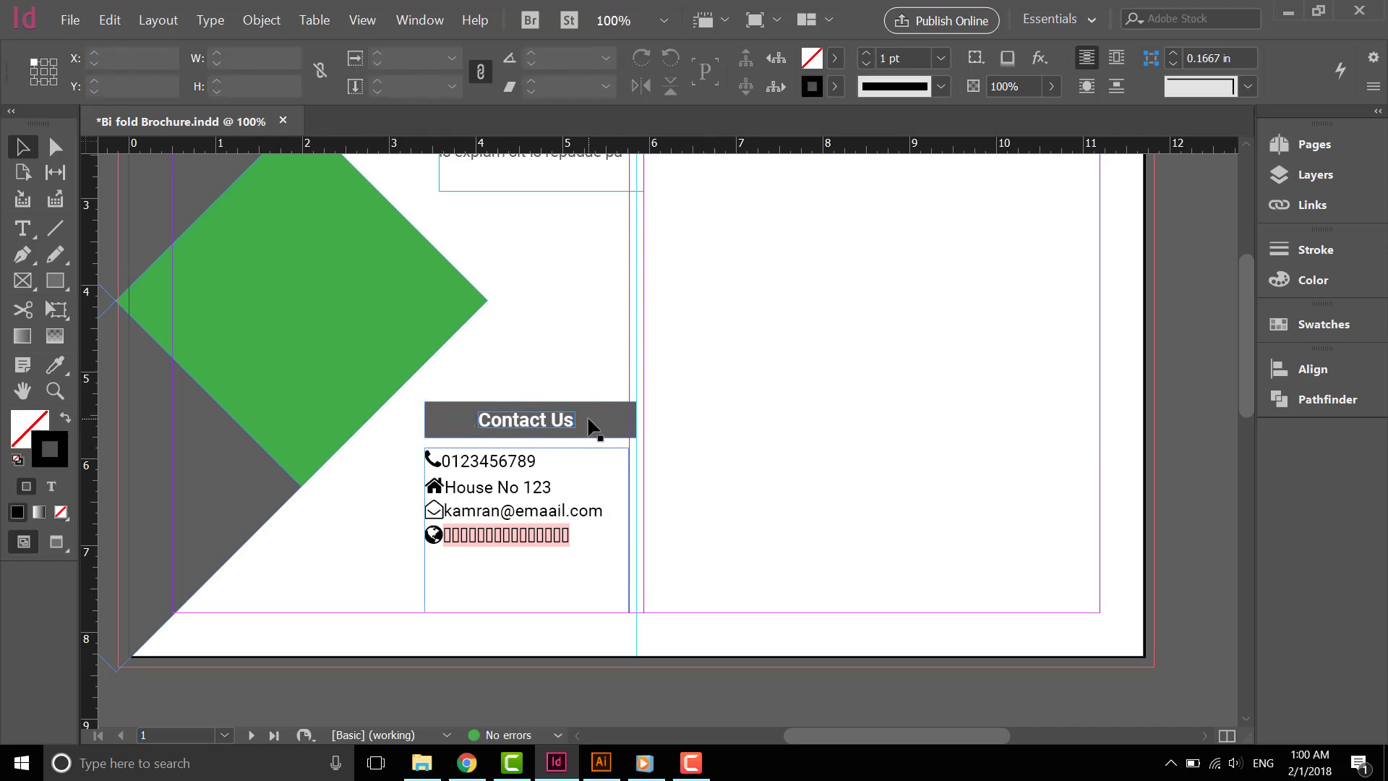
left_click(524, 536)
key("t")
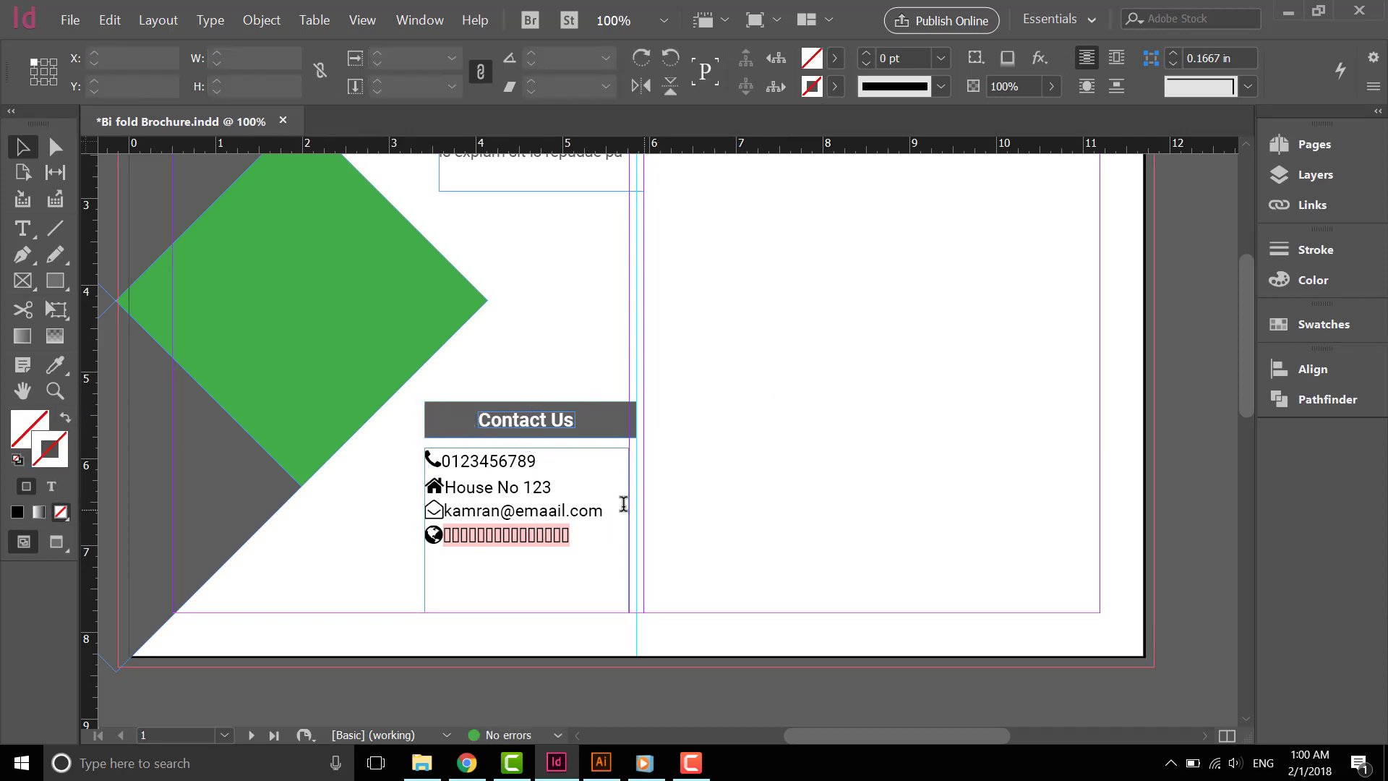
left_click_drag(577, 533, 440, 535)
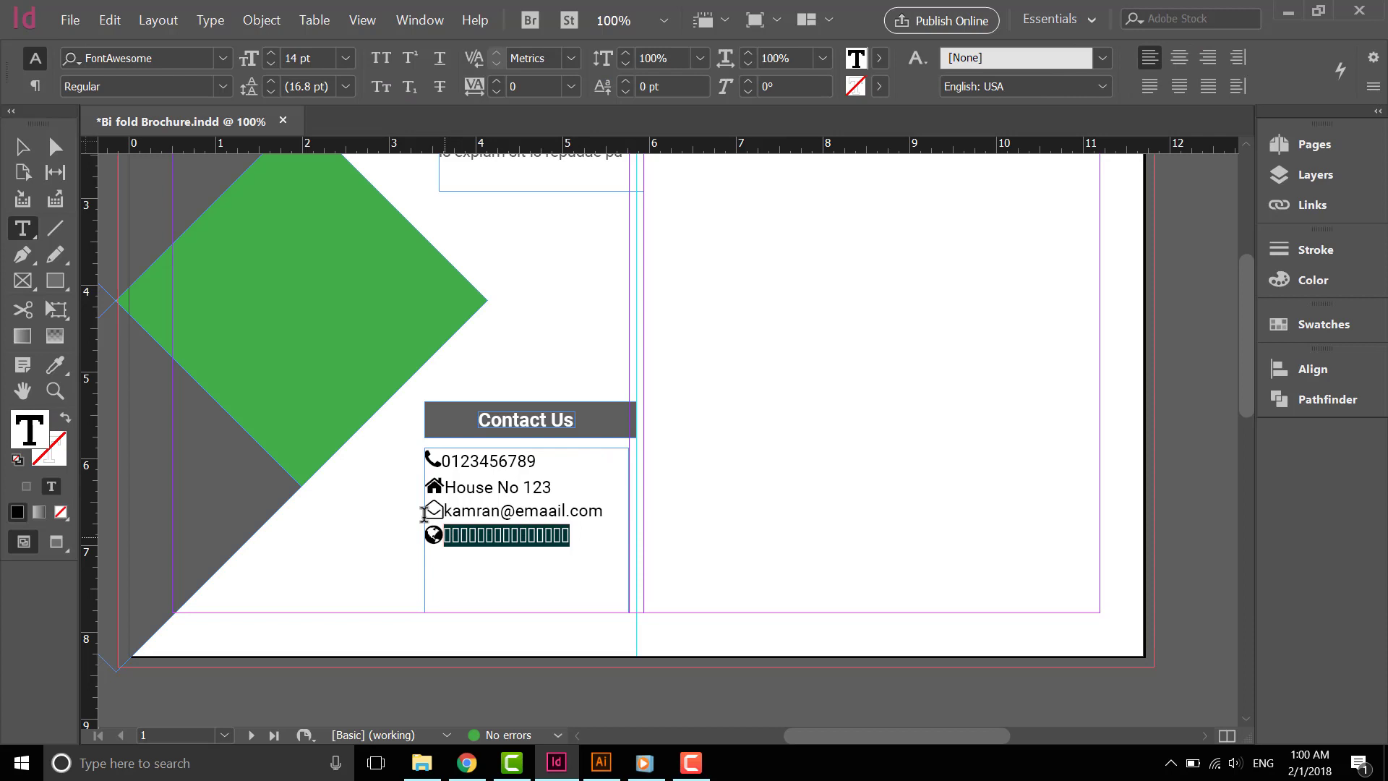
left_click(222, 58)
type("t")
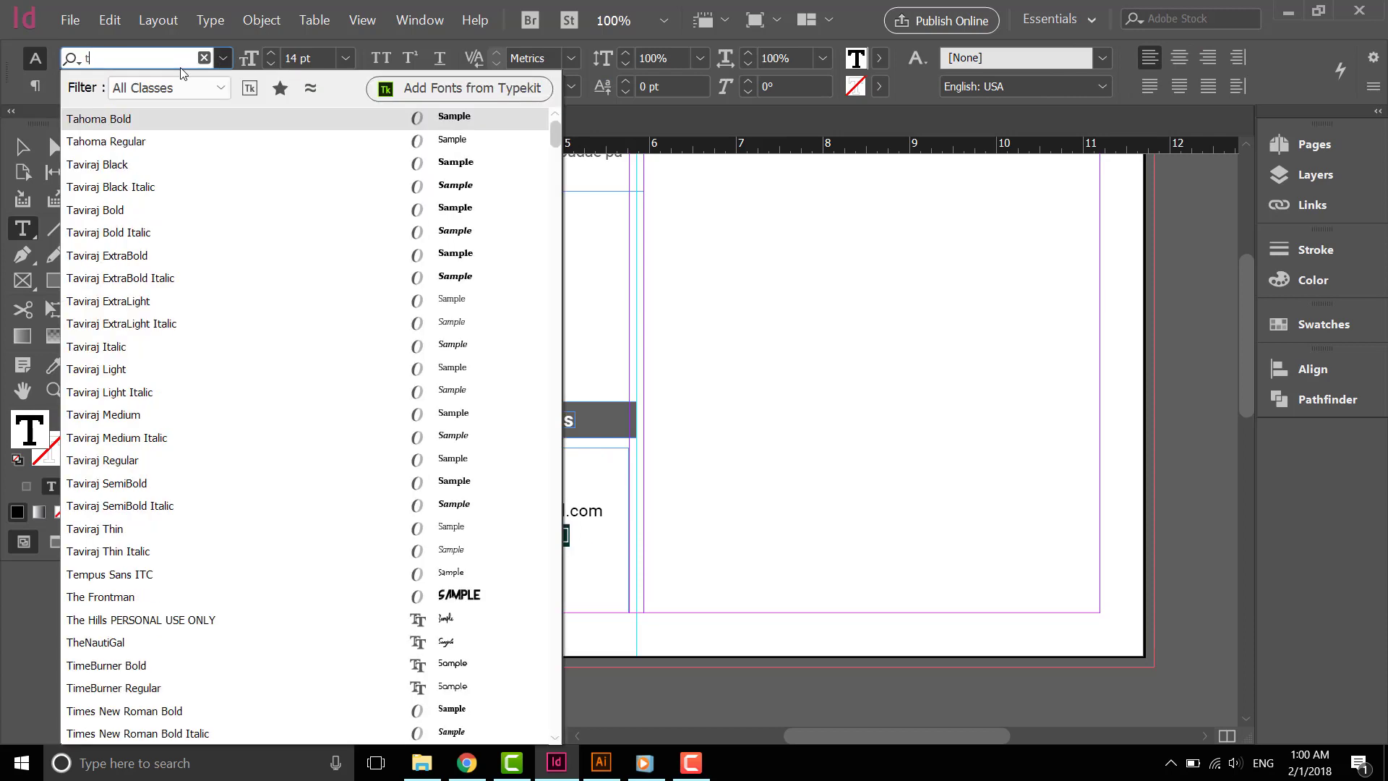
key("BackSpace")
type("robo")
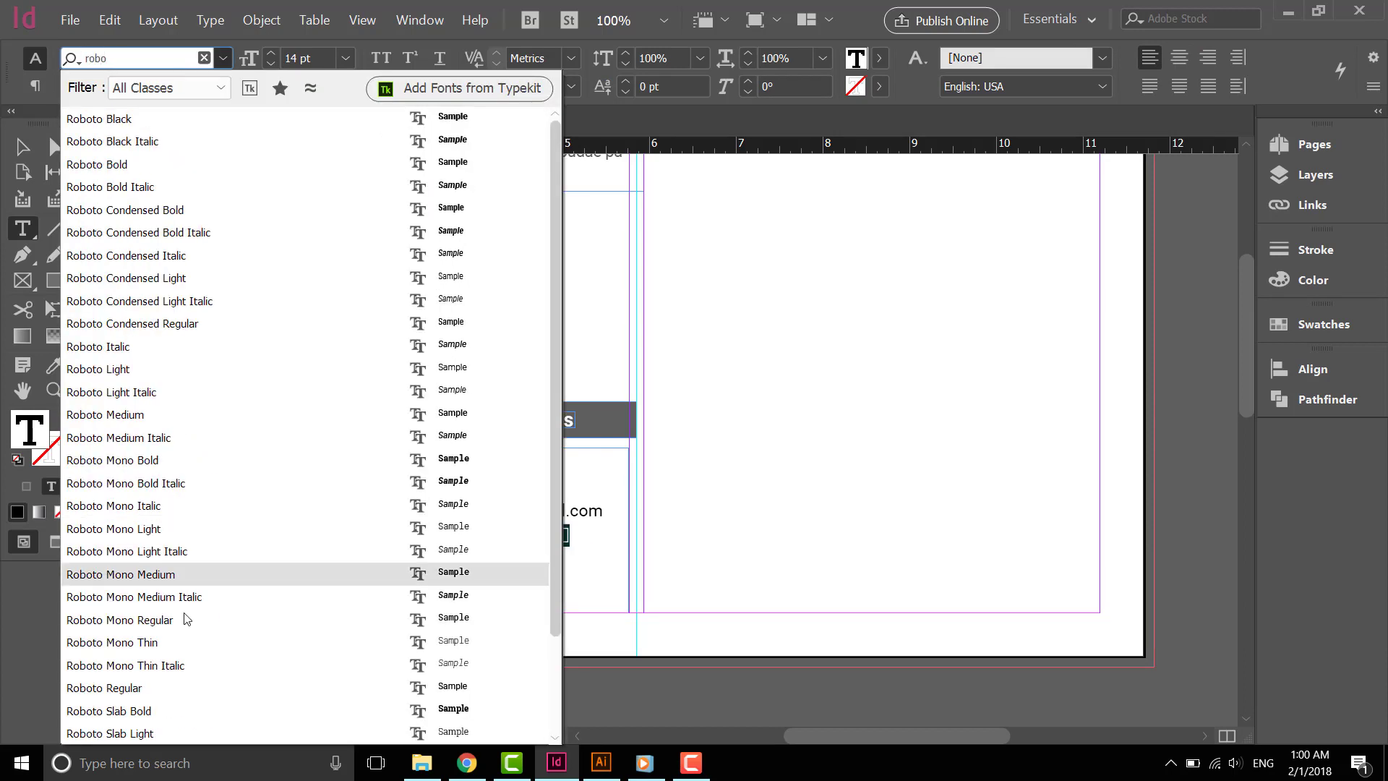
left_click(197, 687)
left_click(474, 545)
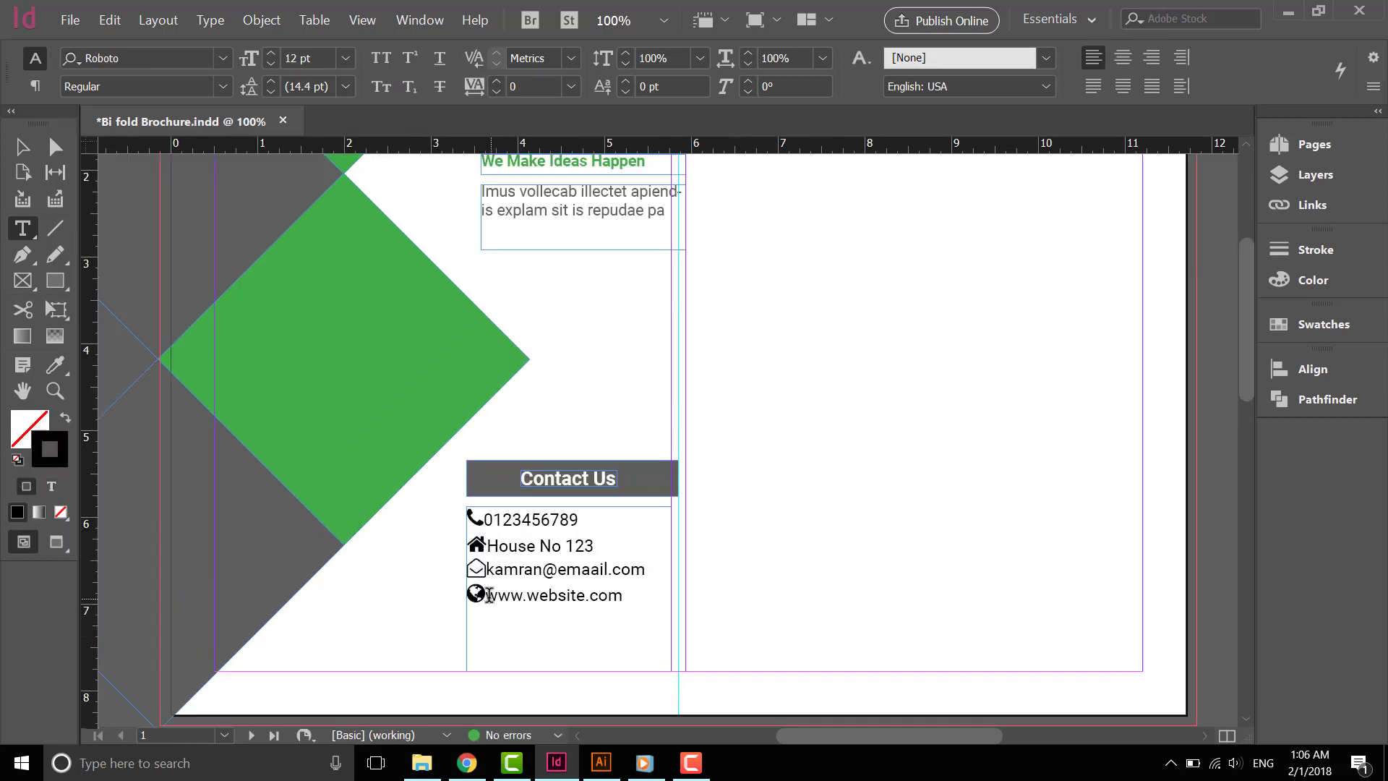
left_click(487, 610)
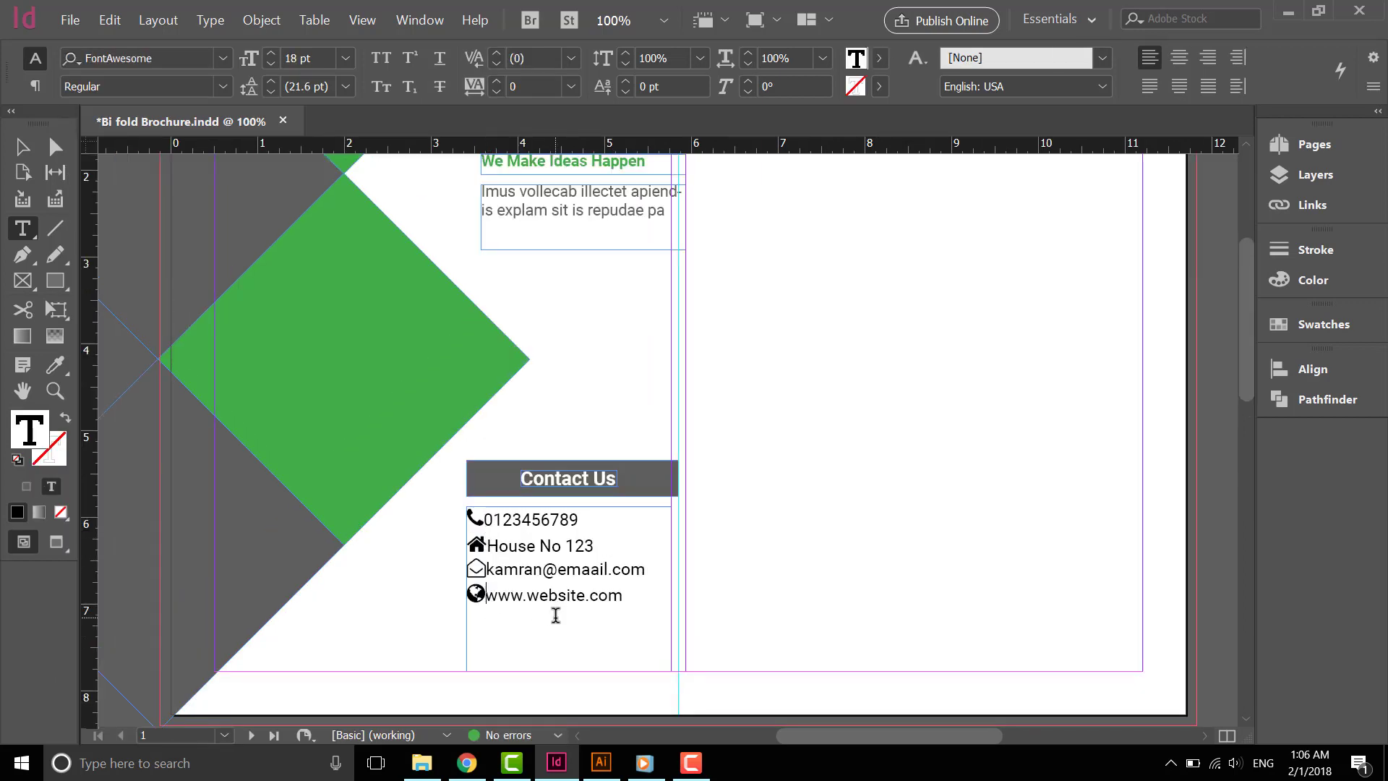
Insert a tab after each of the four contact icons
key("Tab")
left_click(490, 568)
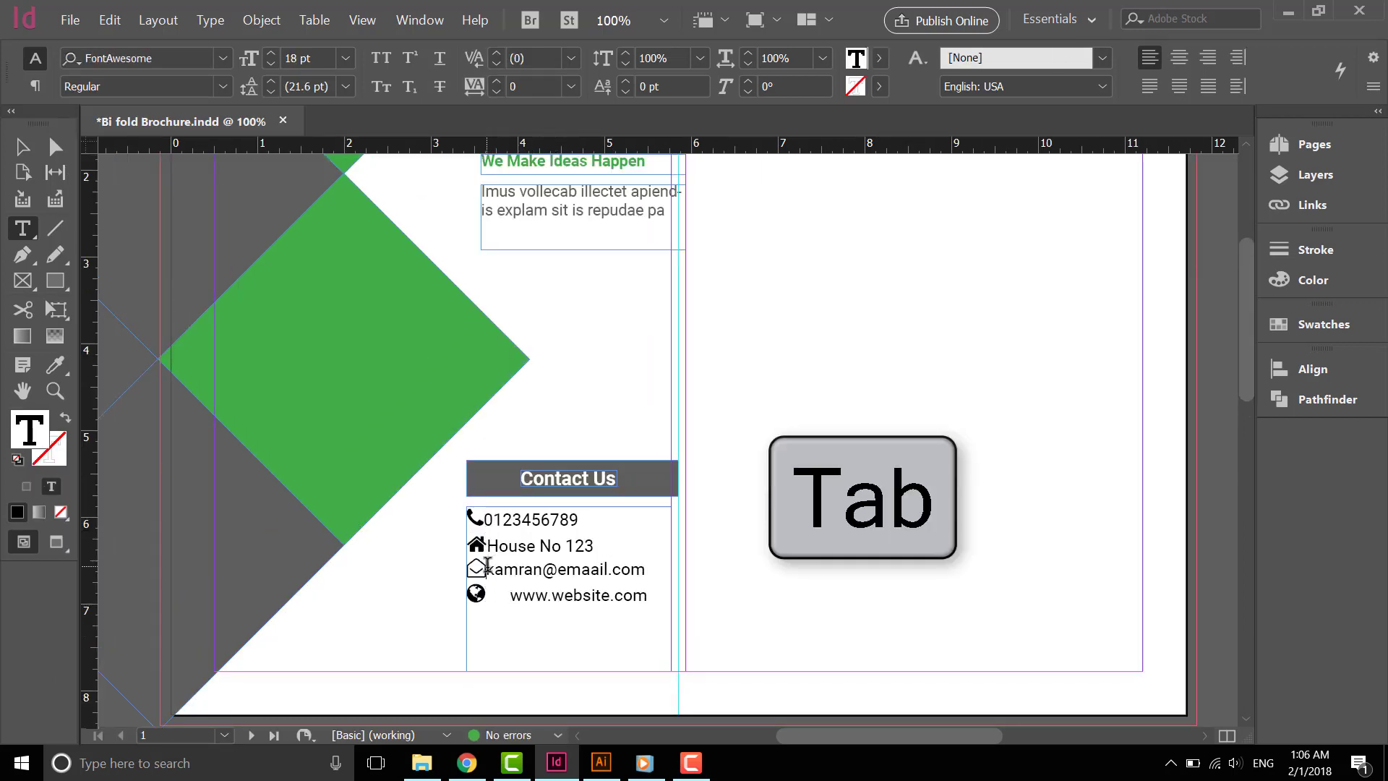
key("Tab")
left_click(487, 545)
key("Tab")
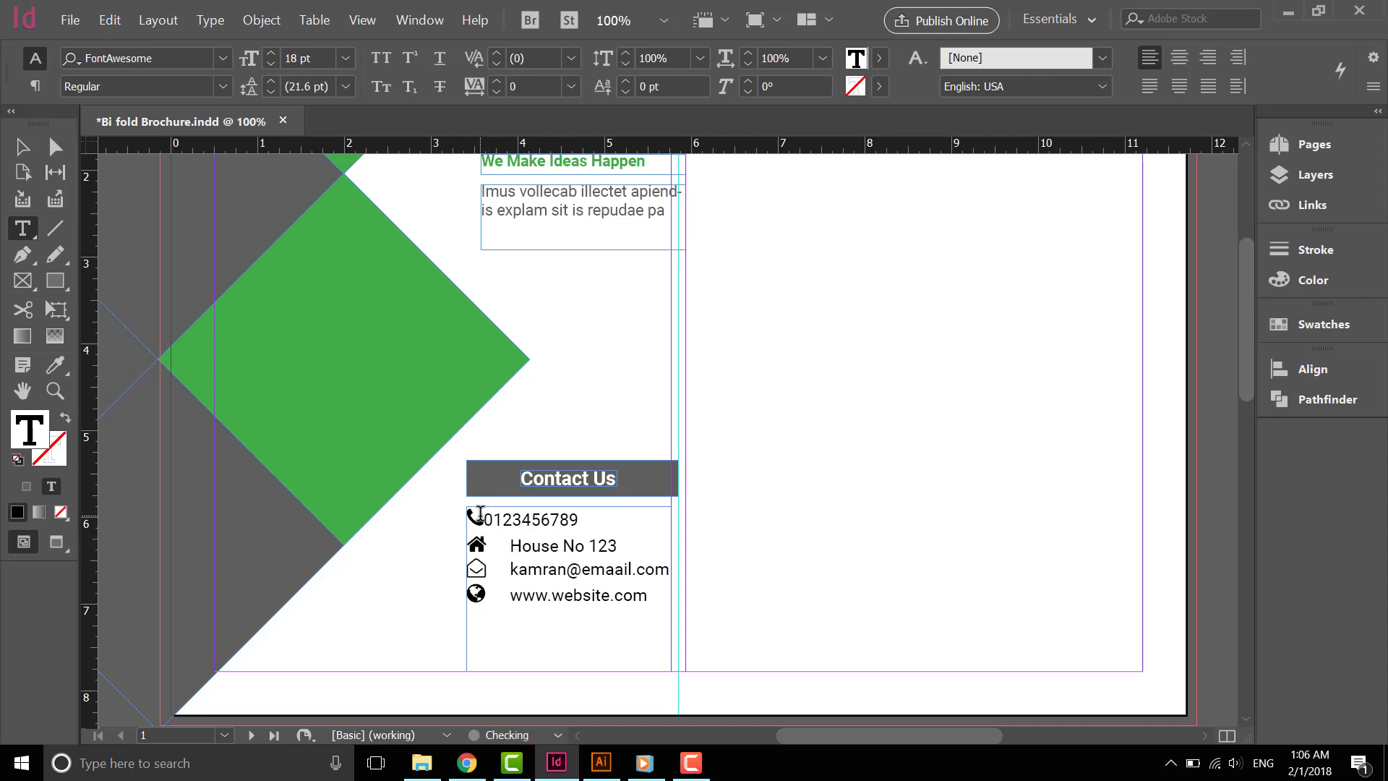
left_click(484, 519)
key("Tab")
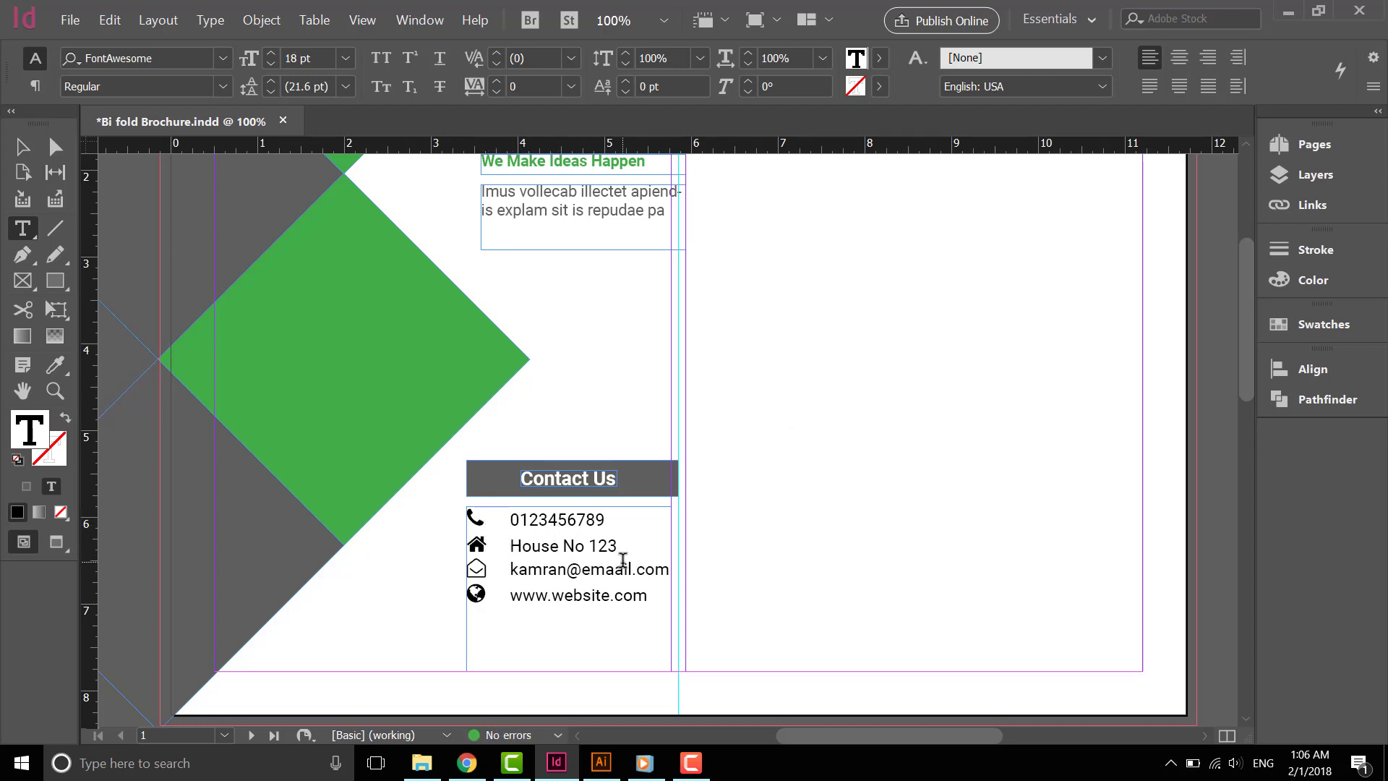
Select all the contact text and reduce its font size by one step
key("ctrl+a")
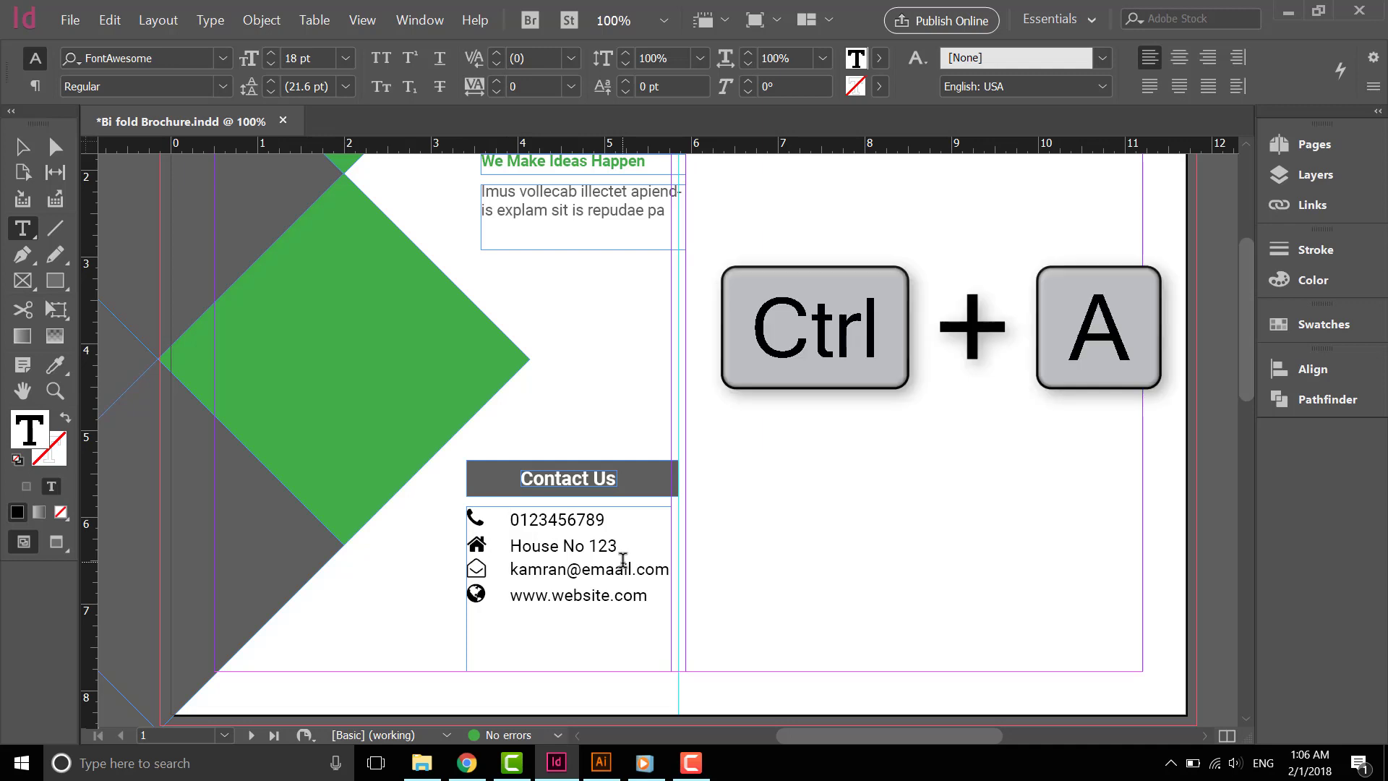
key("ctrl+shift+comma")
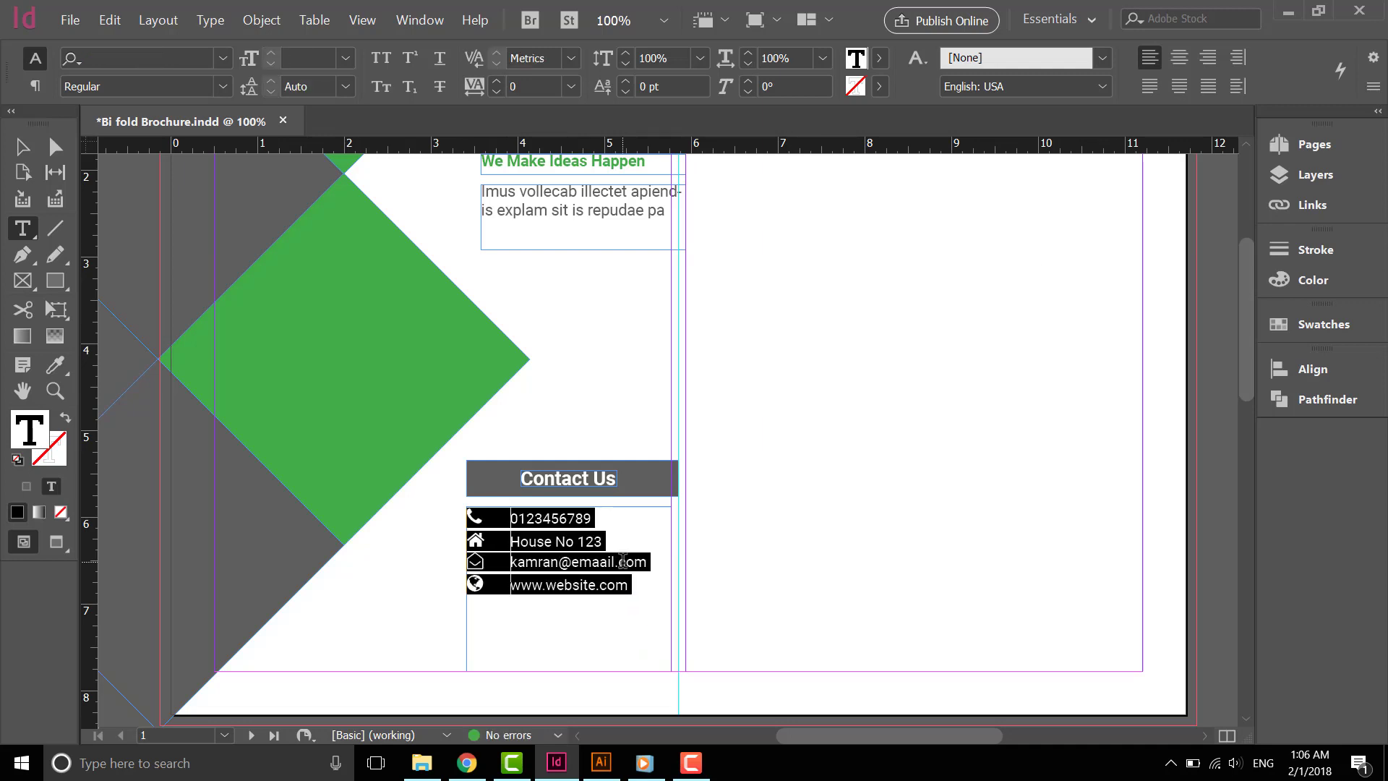
scroll(623, 561, "up", 2)
scroll(657, 589, "down", 1)
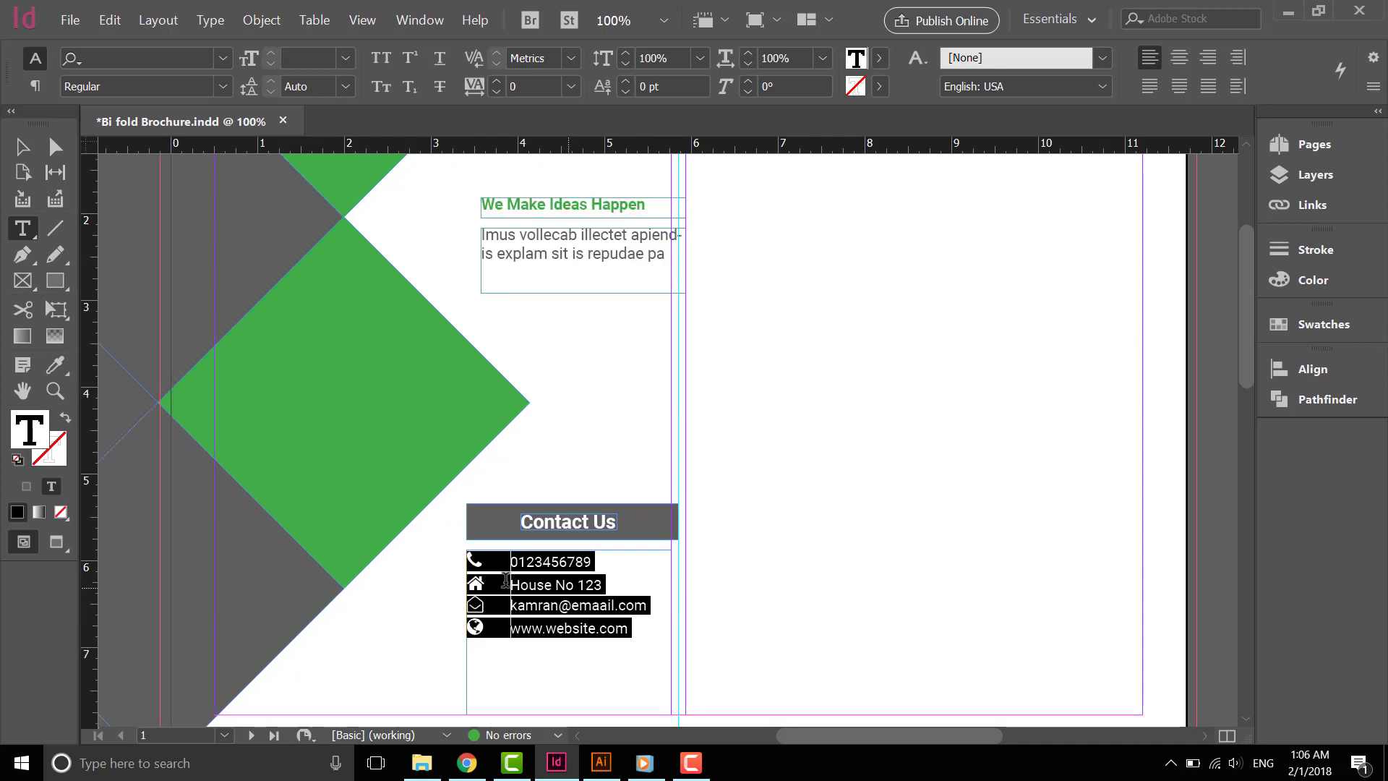
scroll(603, 606, "down", 1)
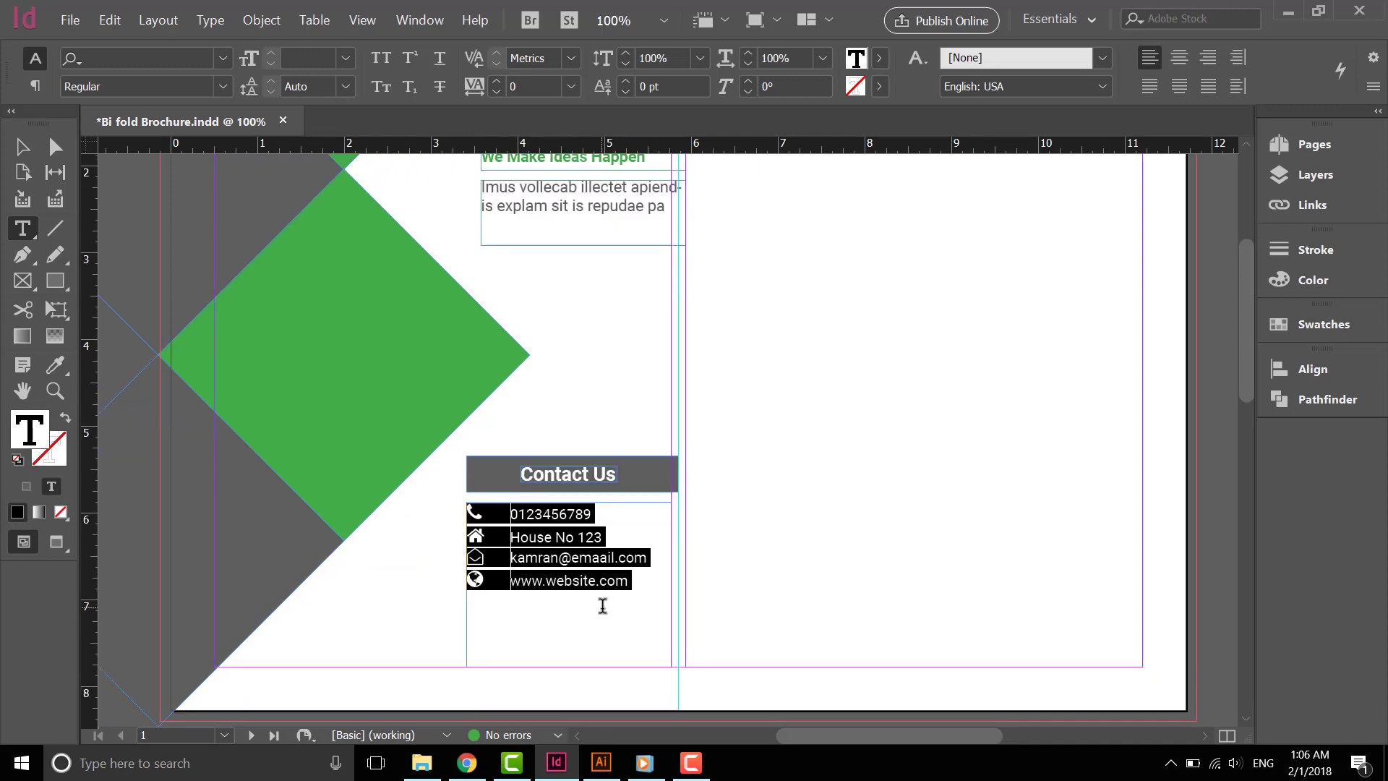
key("ctrl+shift+t")
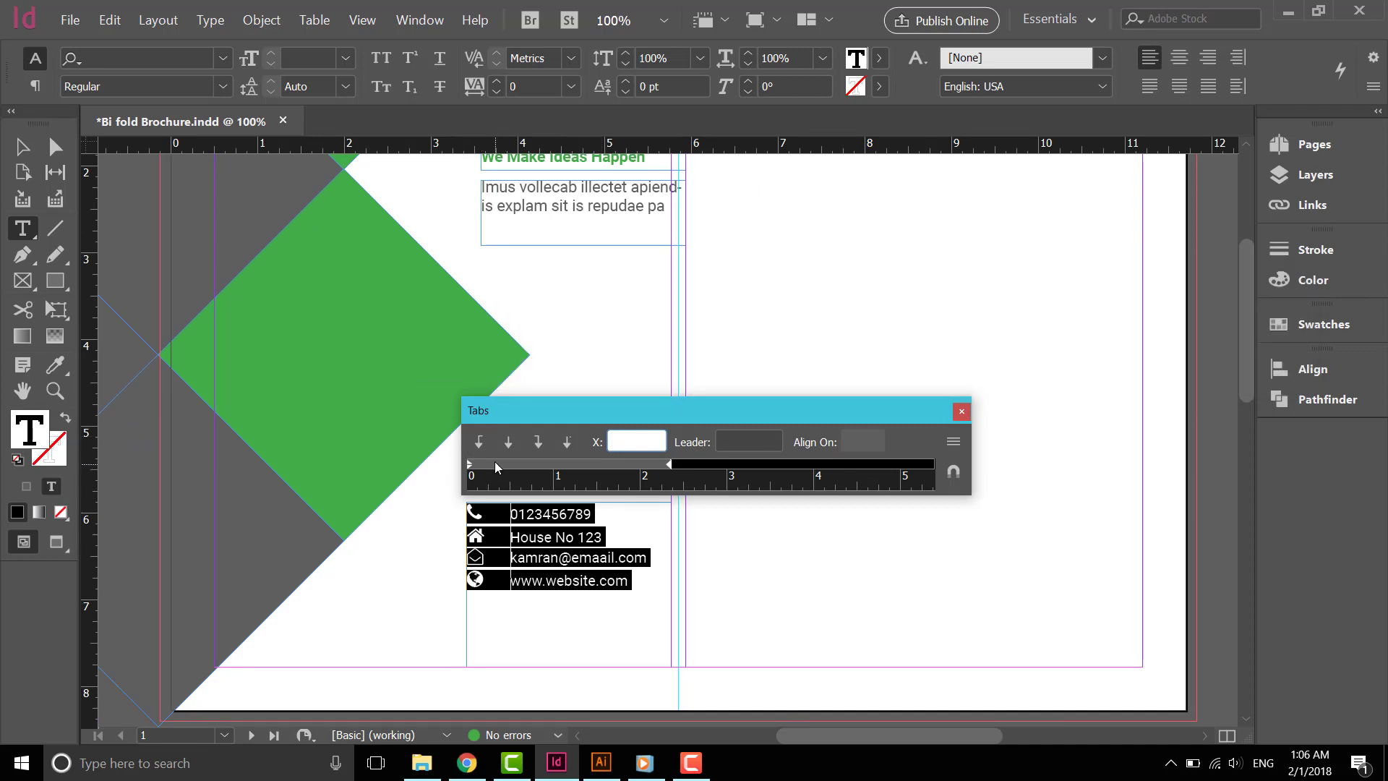
Place a left tab stop at about 0.36 in so entries sit just right of the icons
left_click_drag(495, 464, 511, 463)
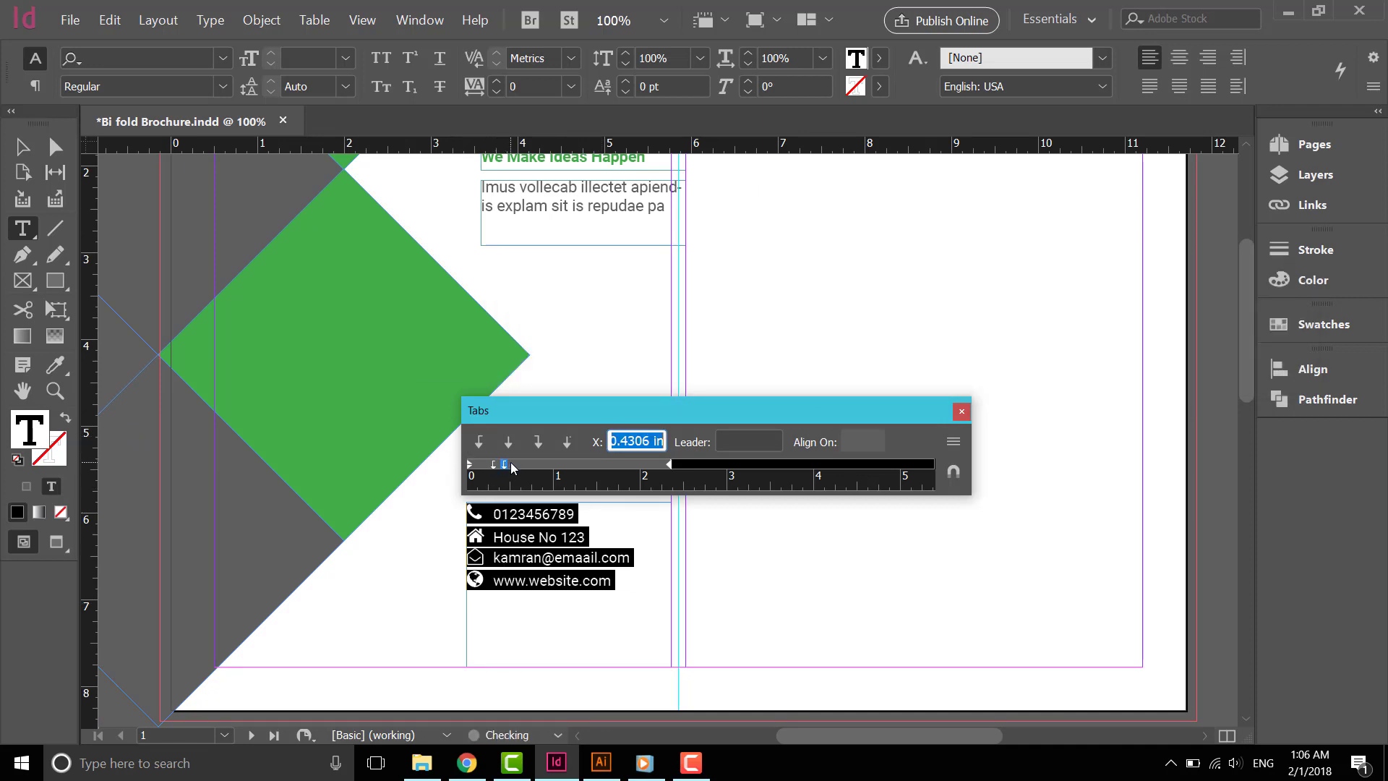
key("ctrl+z")
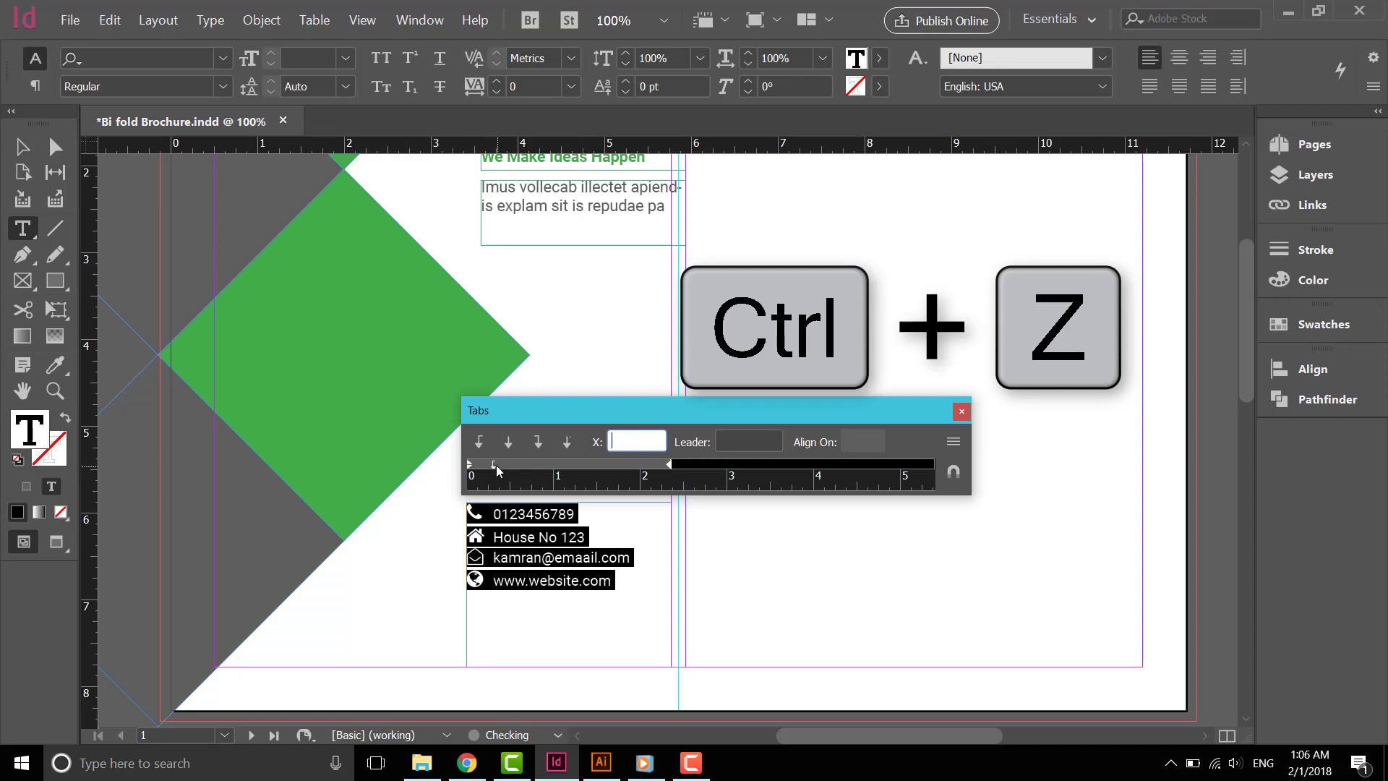
mouse_move(494, 464)
left_mouse_down()
mouse_move(511, 464)
mouse_move(498, 464)
left_mouse_up()
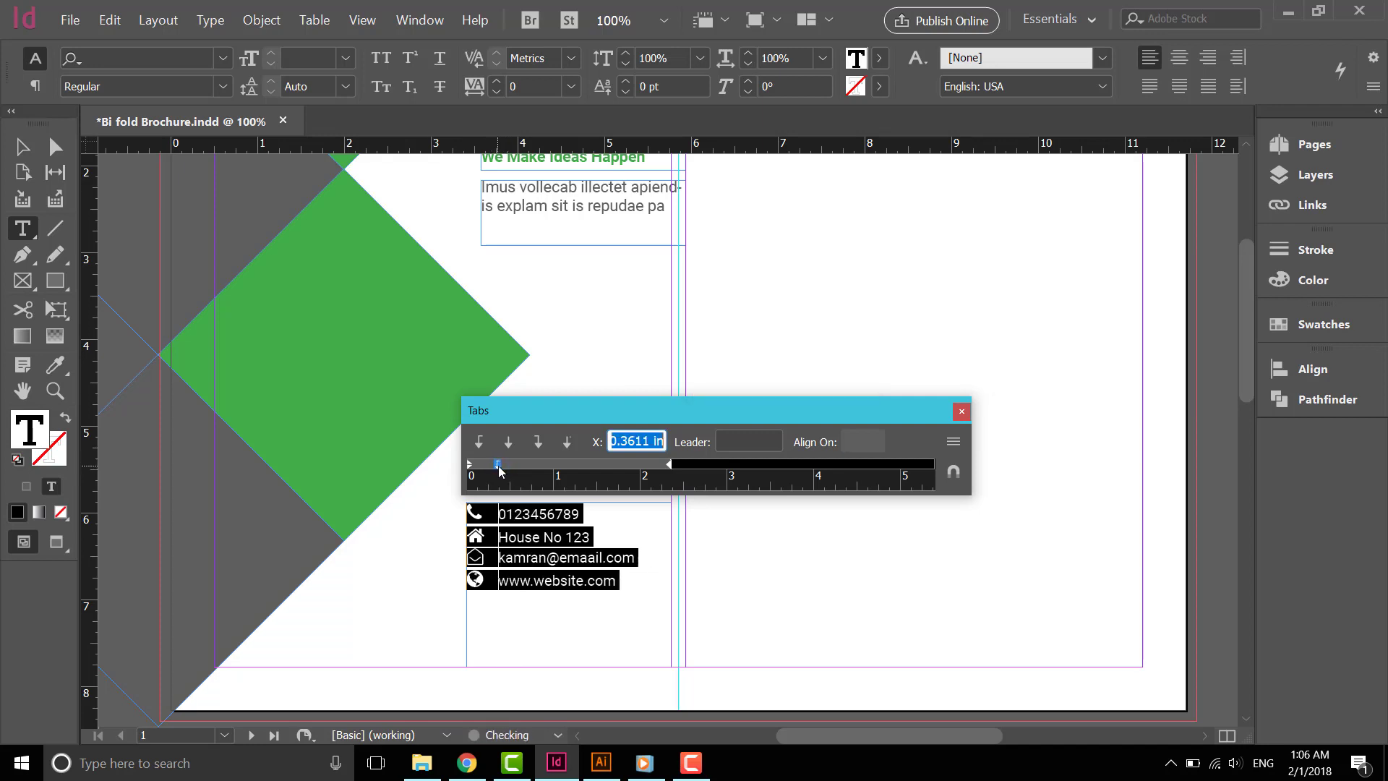
left_click(962, 412)
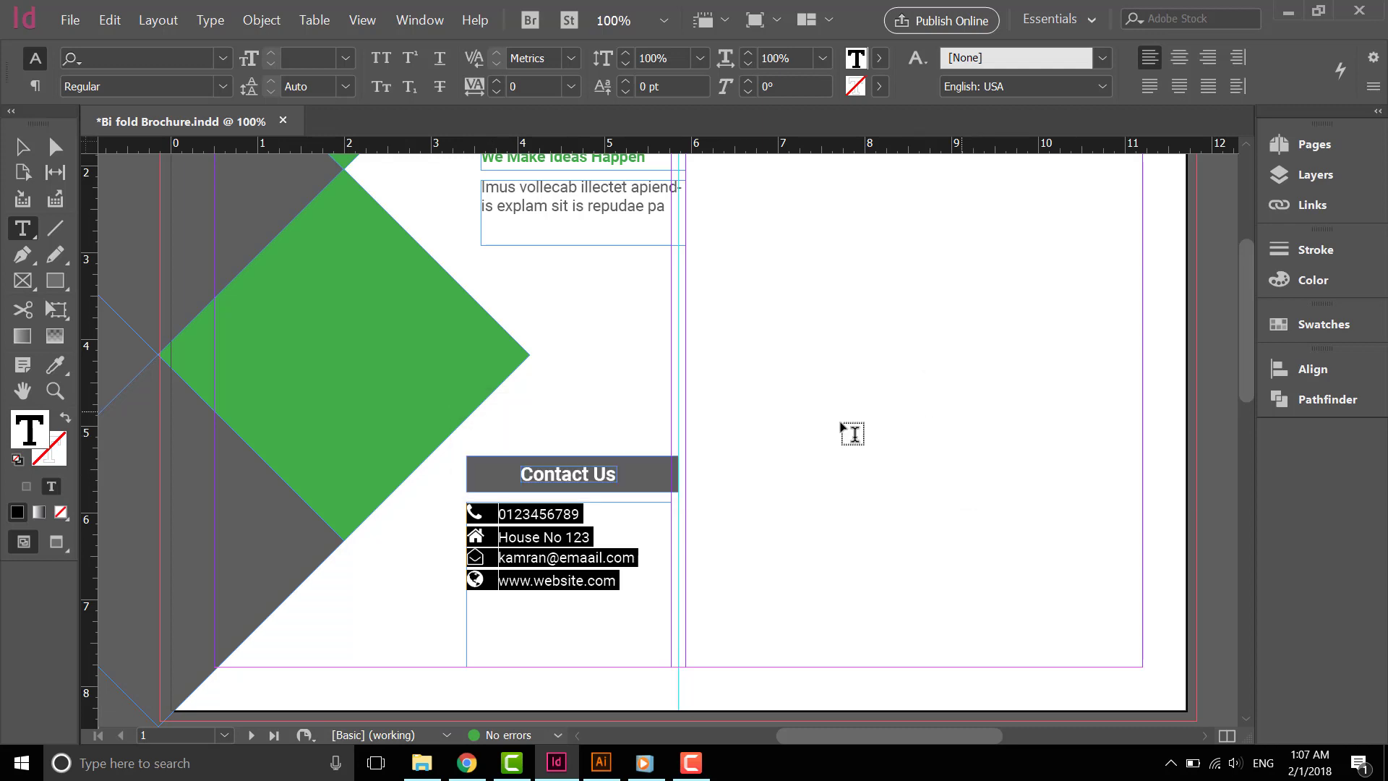
left_click(22, 147)
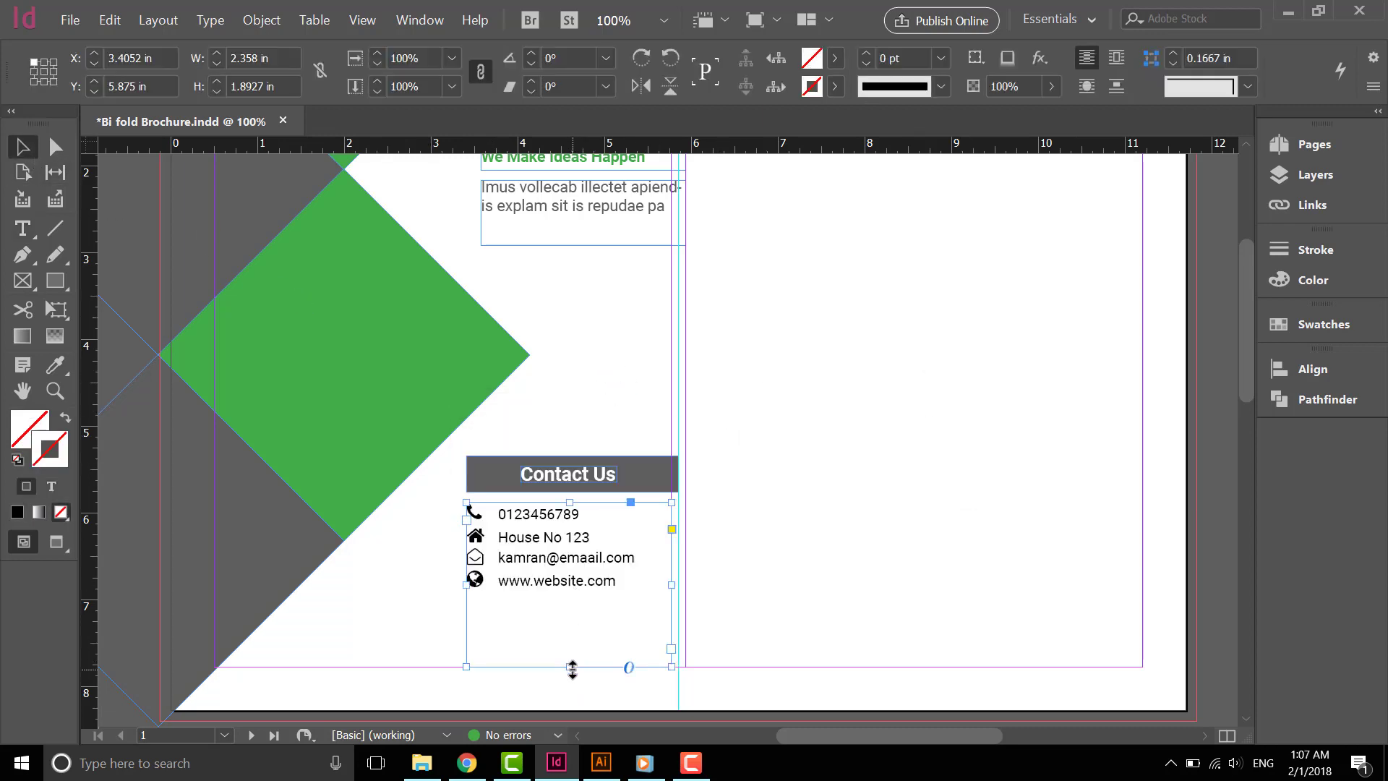
Shorten the contact text frame to fit its lines and check it in full-screen preview
left_click_drag(572, 666, 572, 598)
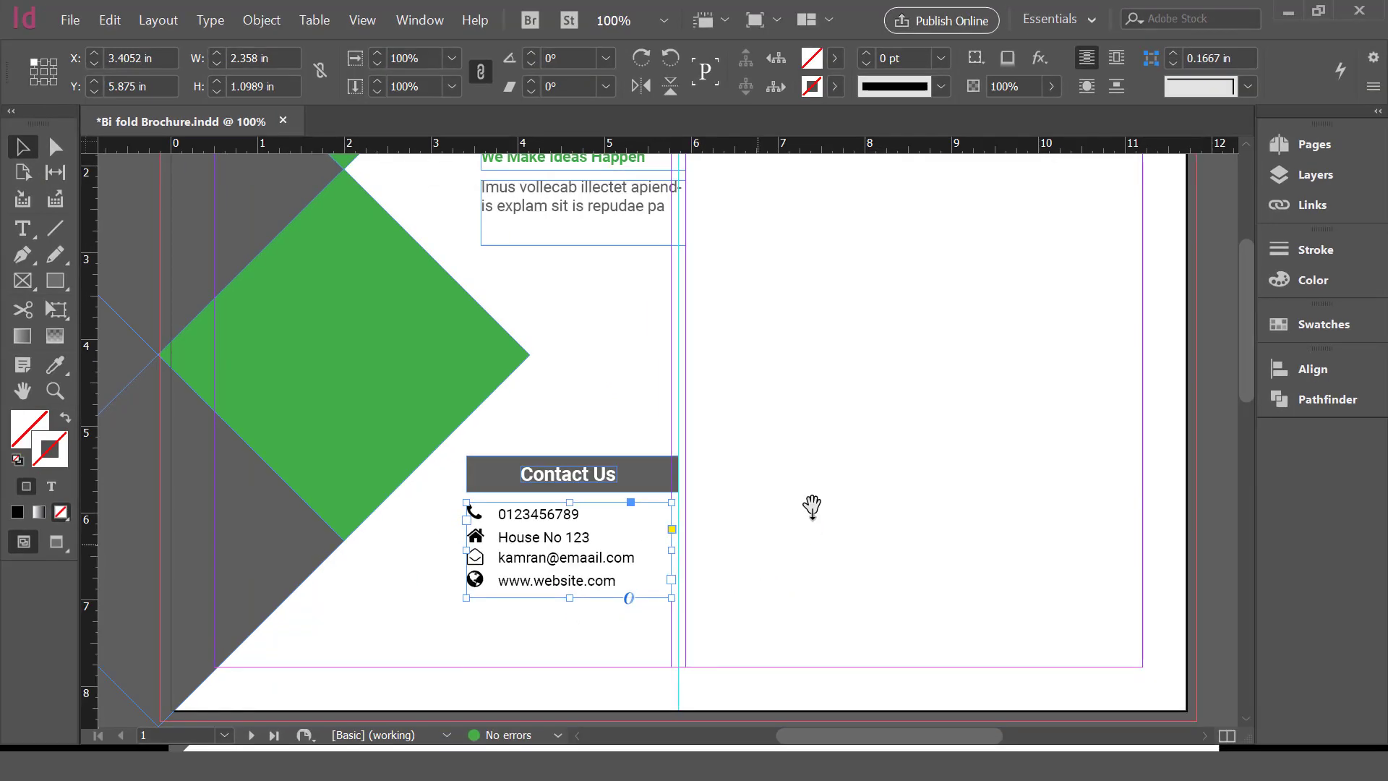
key("shift+w")
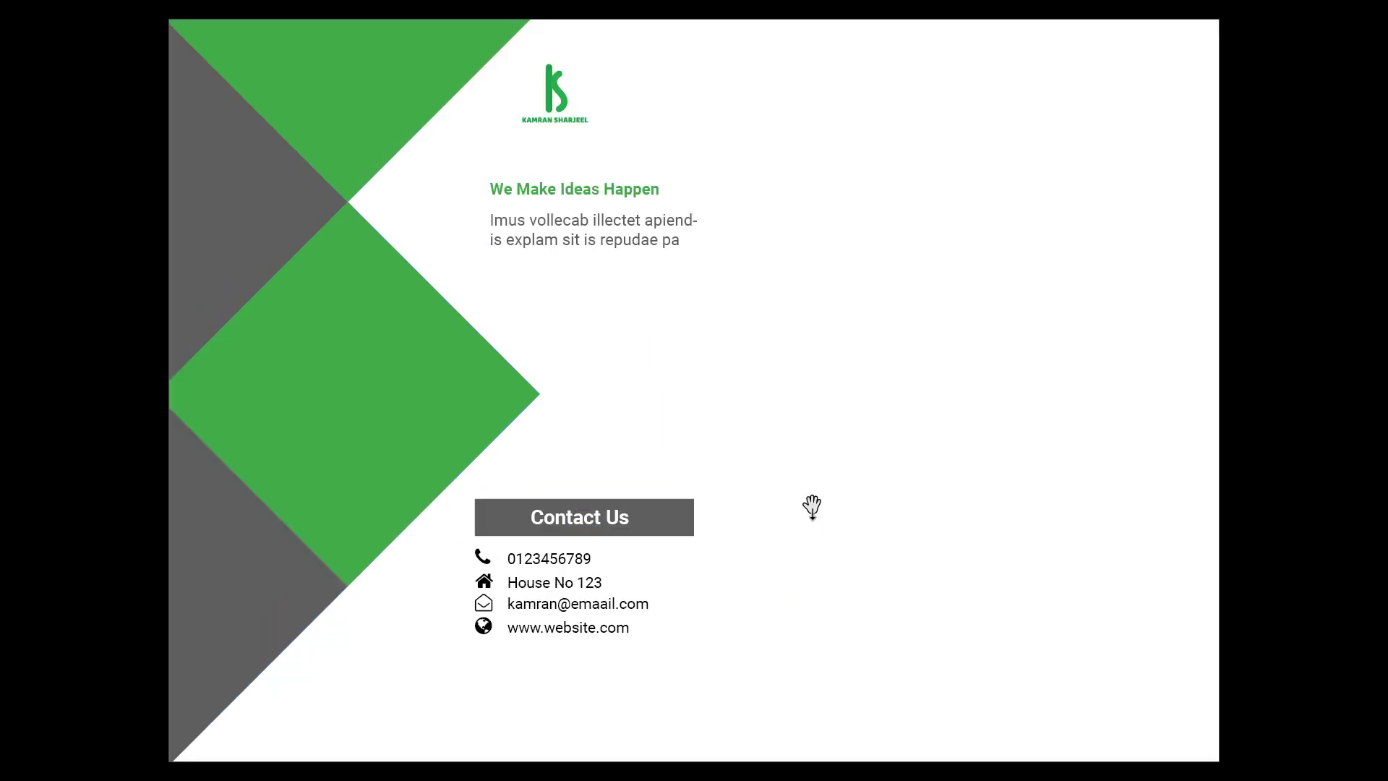
key("shift+w")
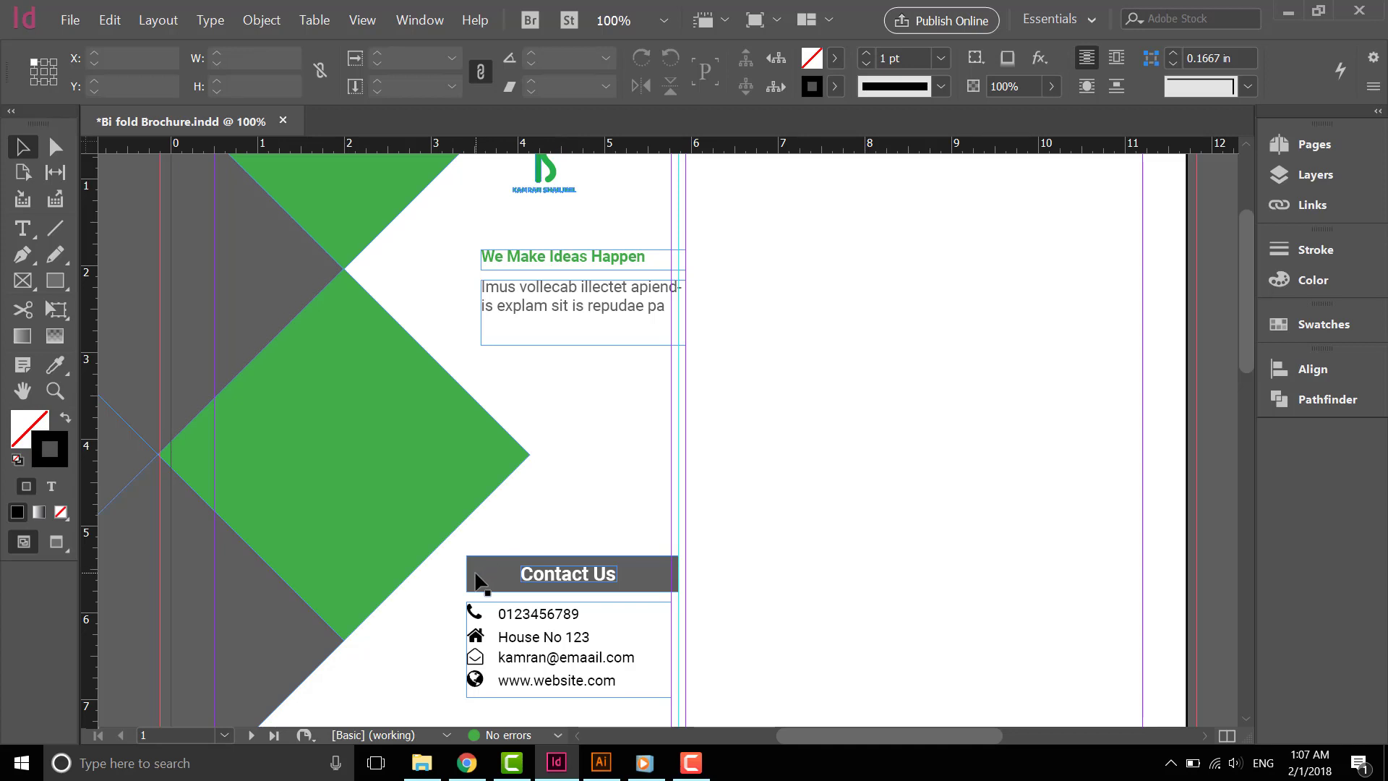
Narrow the Contact Us bar from the left and align the contact frame's left edge to it
left_click(477, 579)
left_click_drag(467, 574, 482, 574)
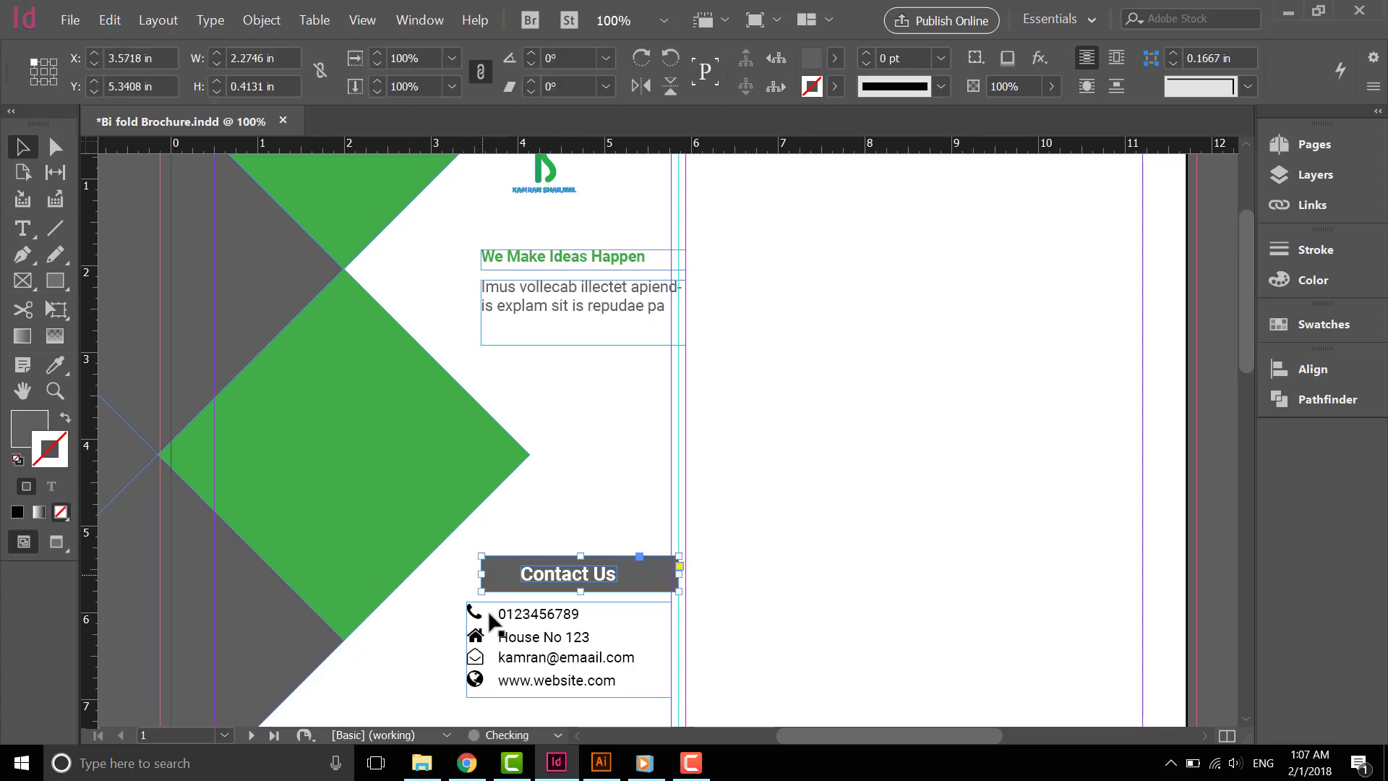
left_click(620, 642)
left_click_drag(467, 647, 481, 646)
left_click(769, 597)
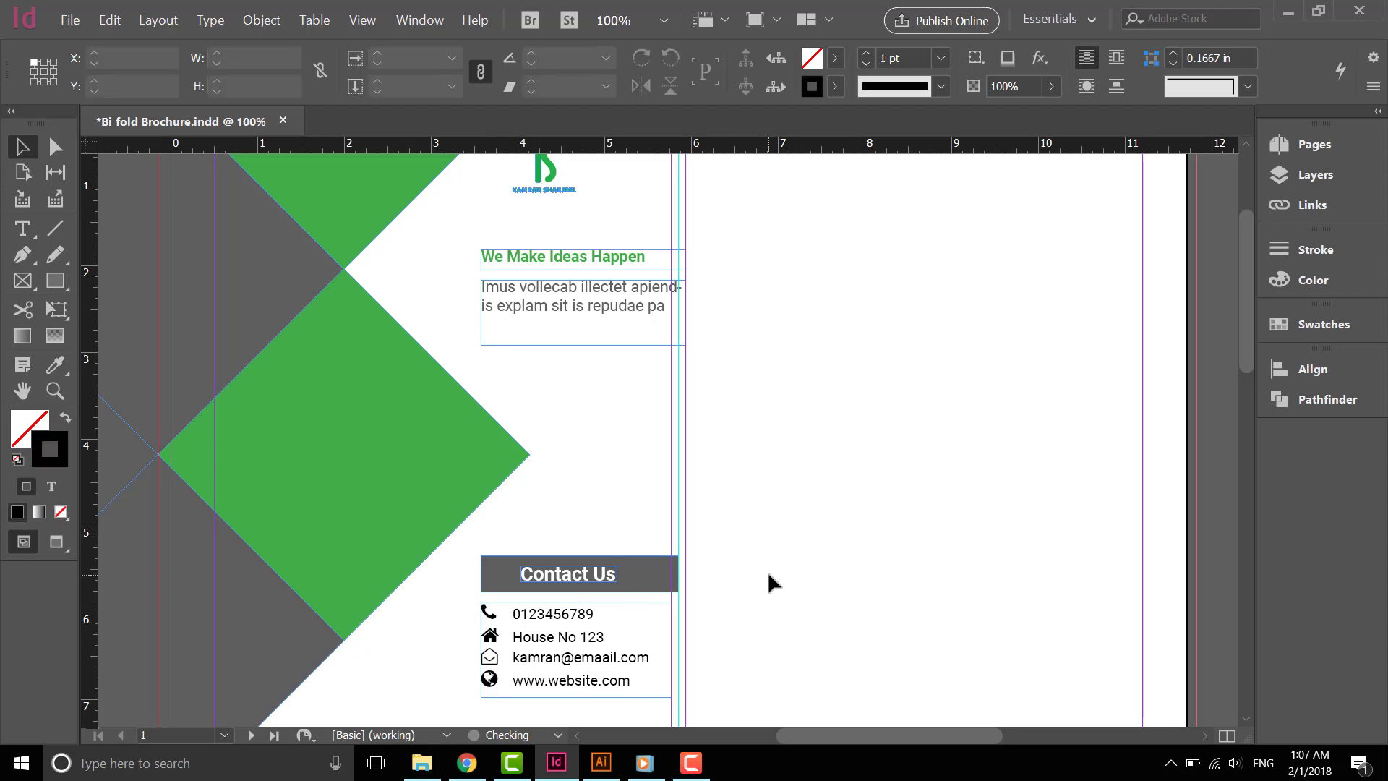
Turn the four contact lines grey with the Eyedropper and preview the finished page full screen
scroll(799, 550, "down", 2)
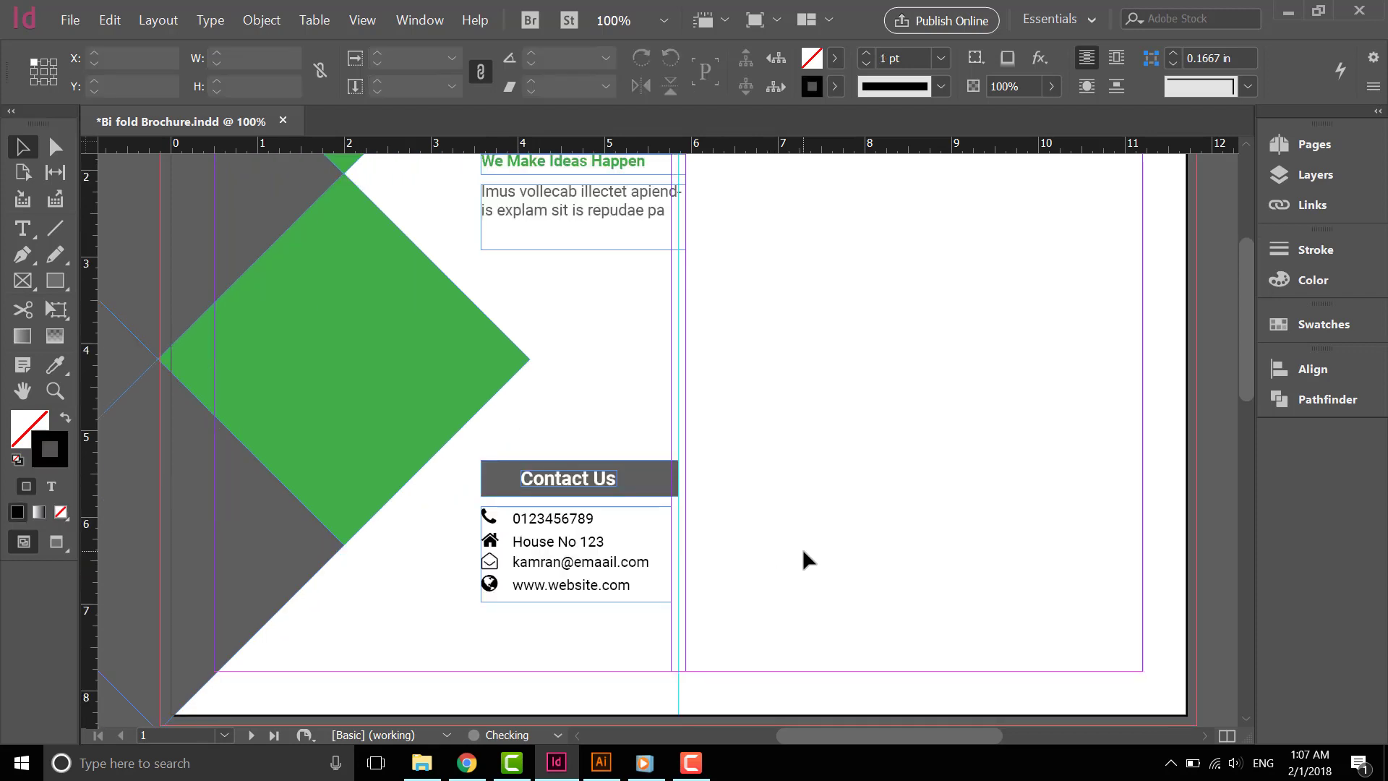
key("t")
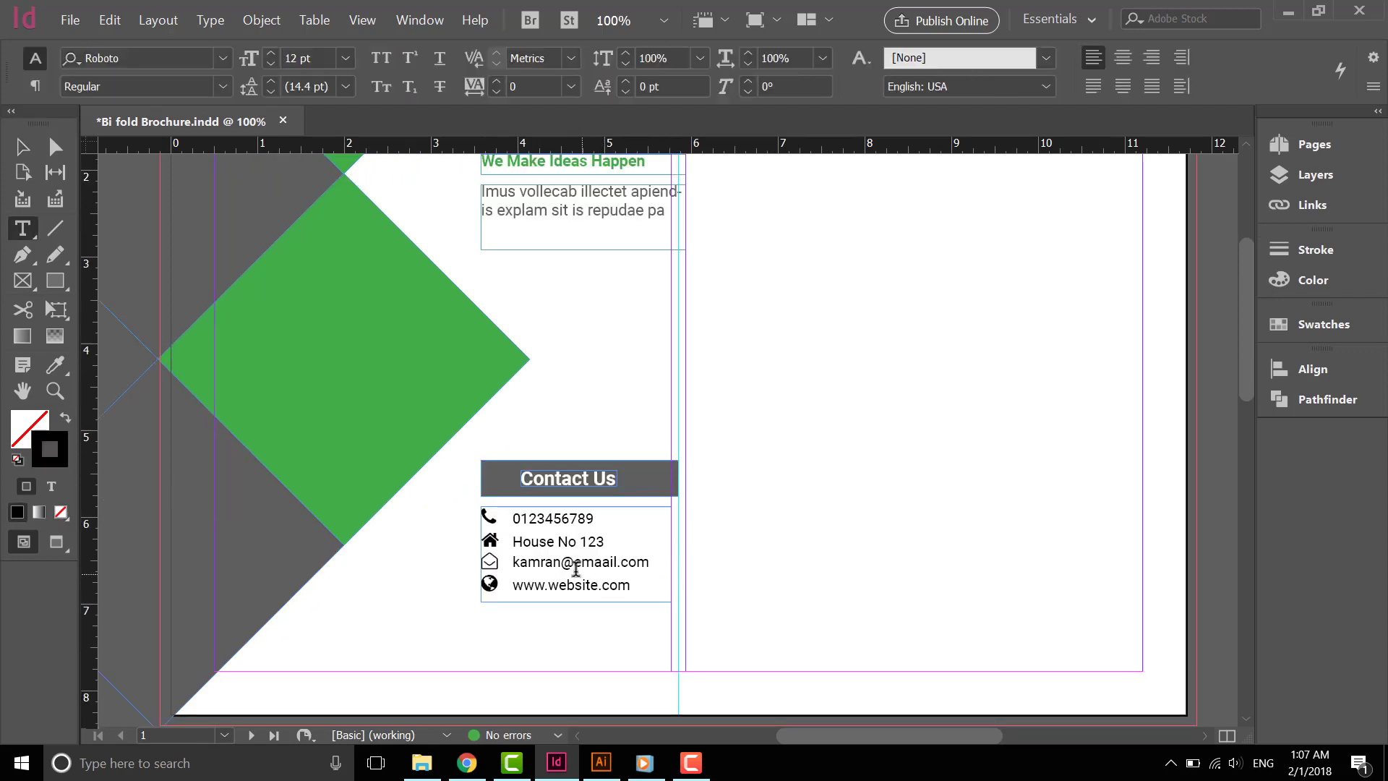
left_click(569, 554)
key("ctrl+a")
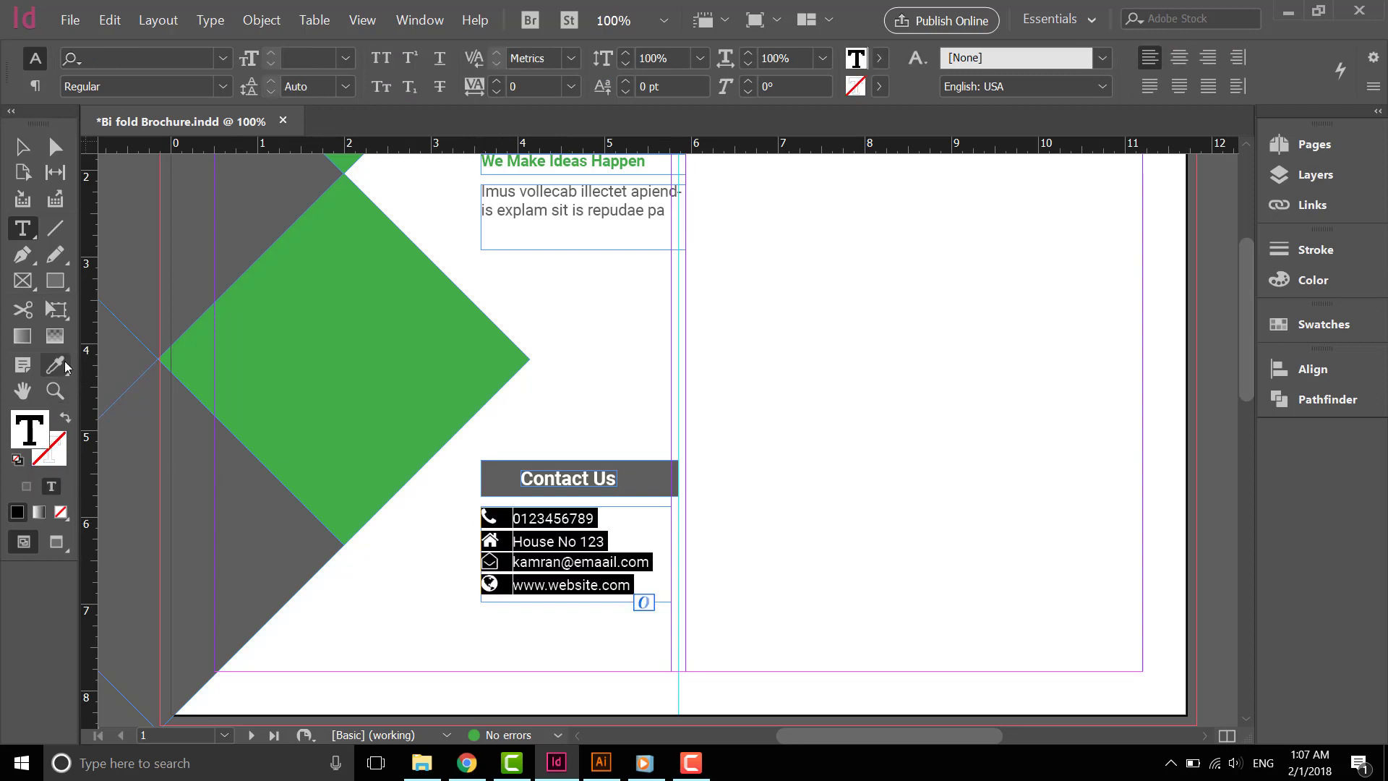
left_click(64, 362)
left_click(235, 541)
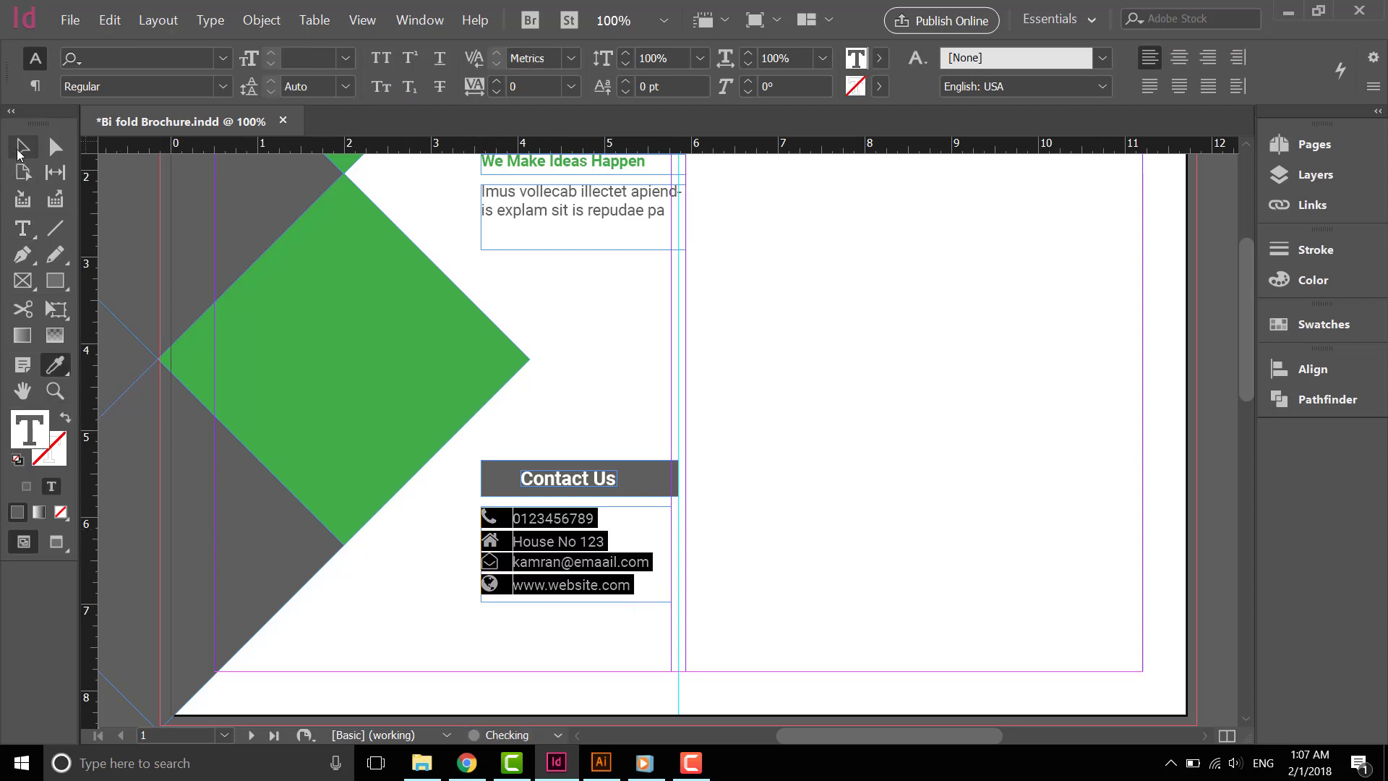
left_click(22, 148)
left_click(825, 453)
scroll(825, 453, "up", 1)
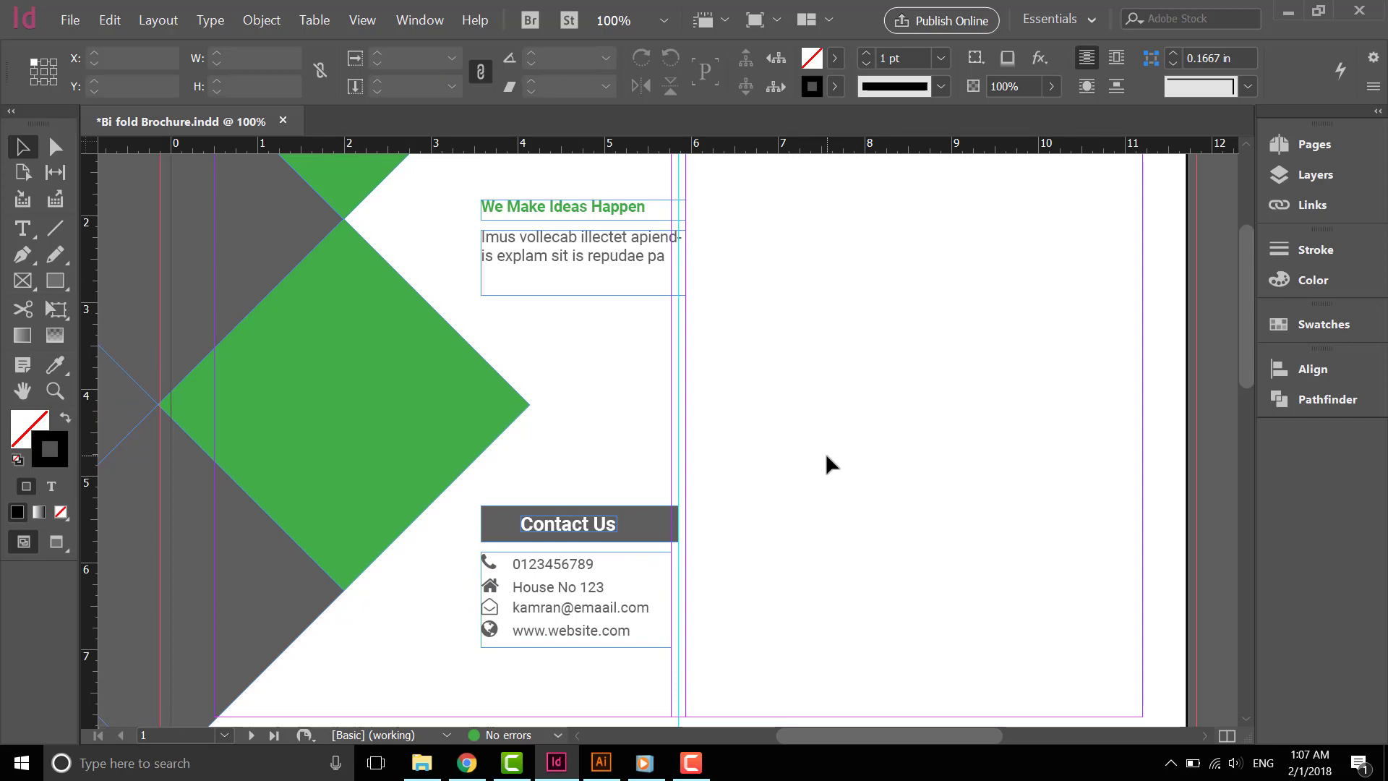
key("shift+w")
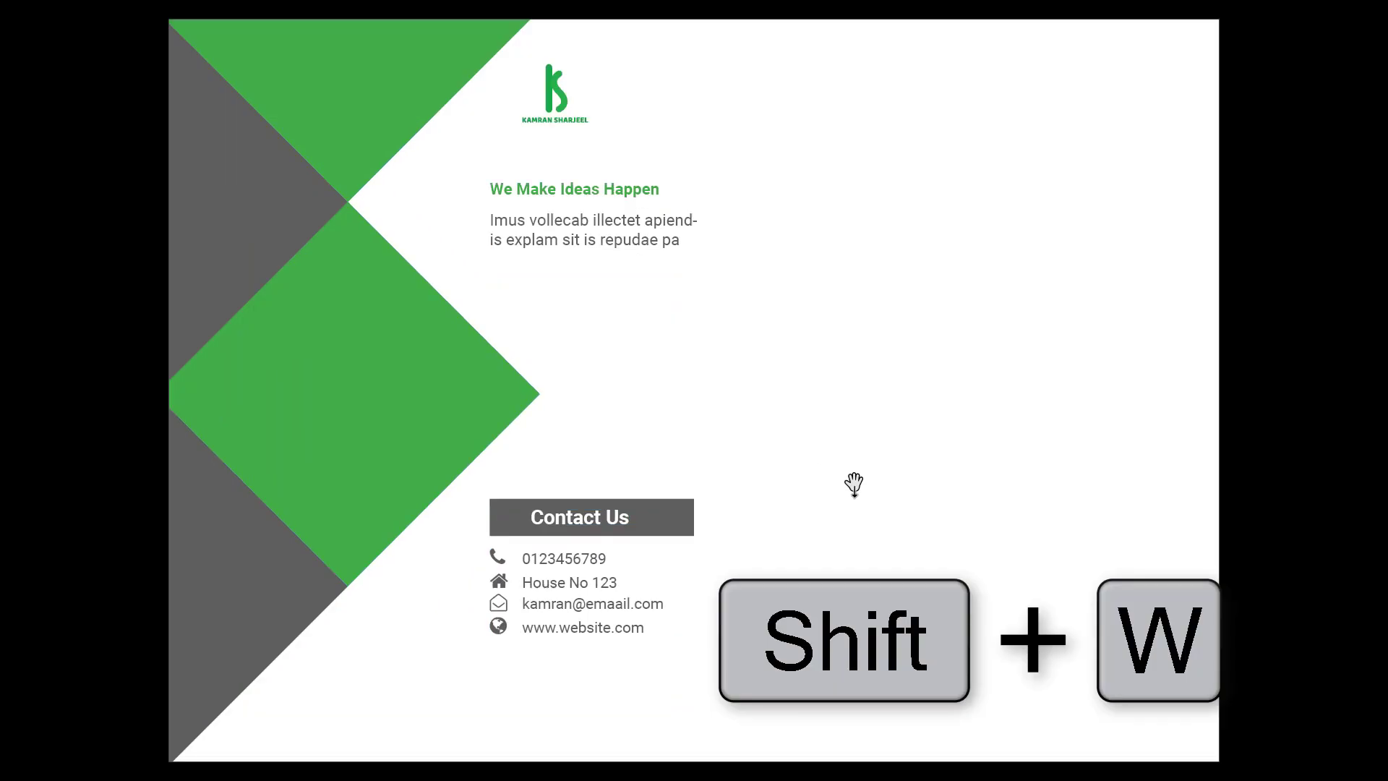
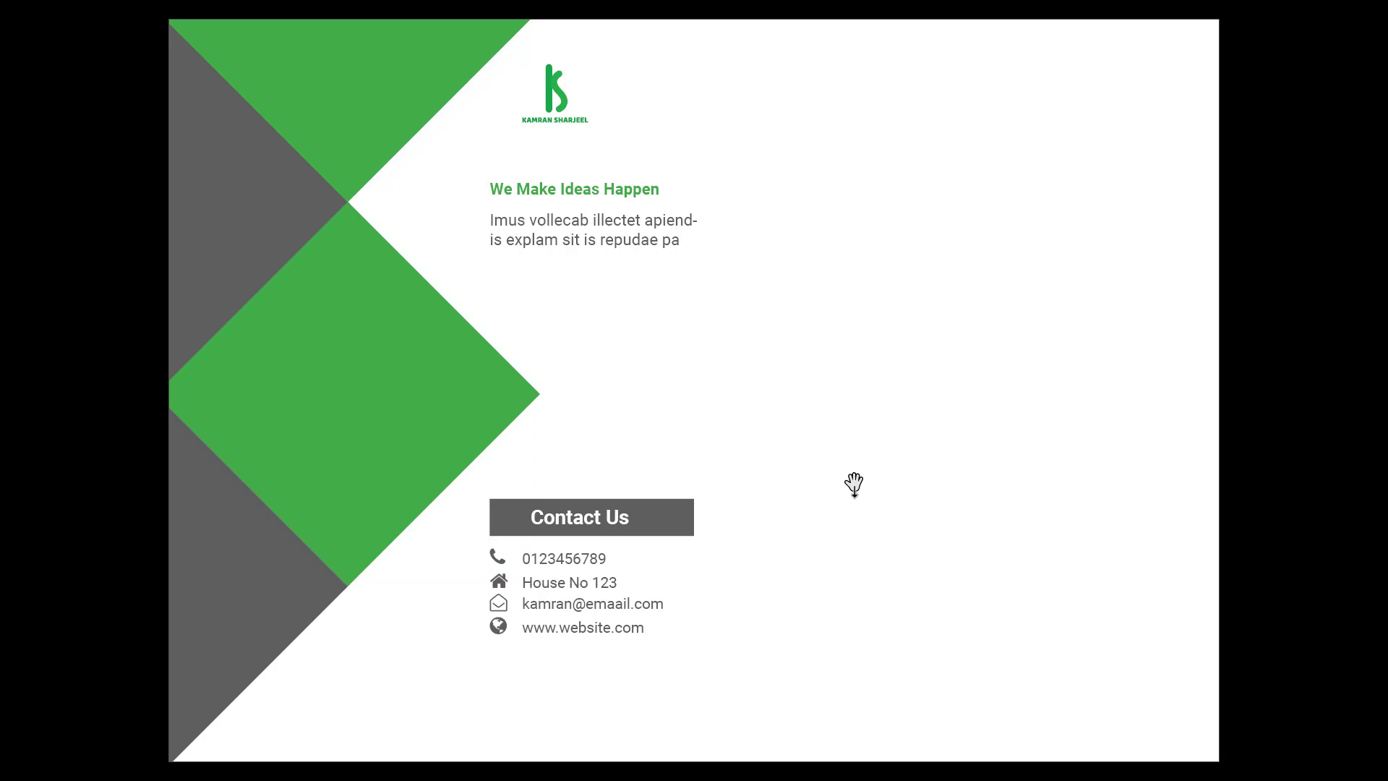
Move the logo left to line up with the 'We Make Ideas Happen' heading and body text, then preview
key("shift+w")
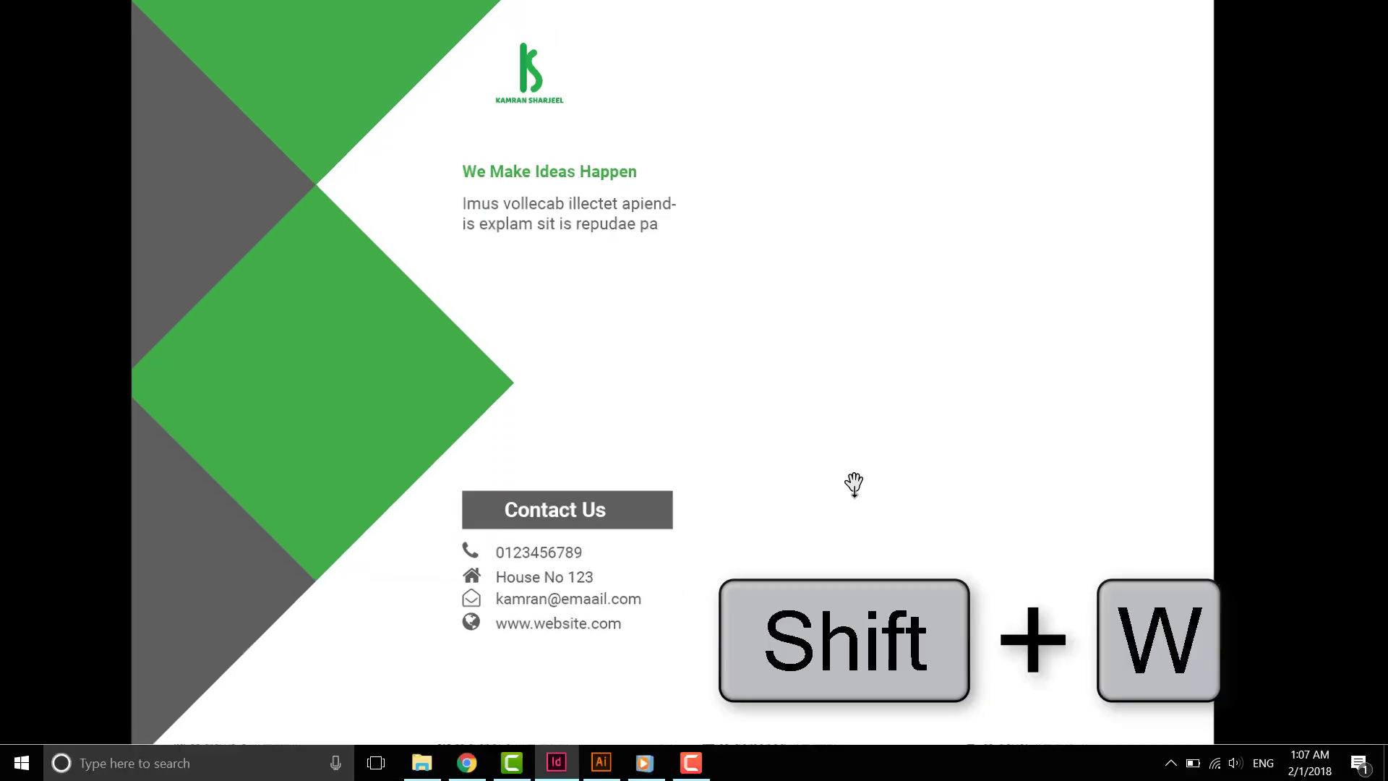
scroll(768, 442, "up", 3)
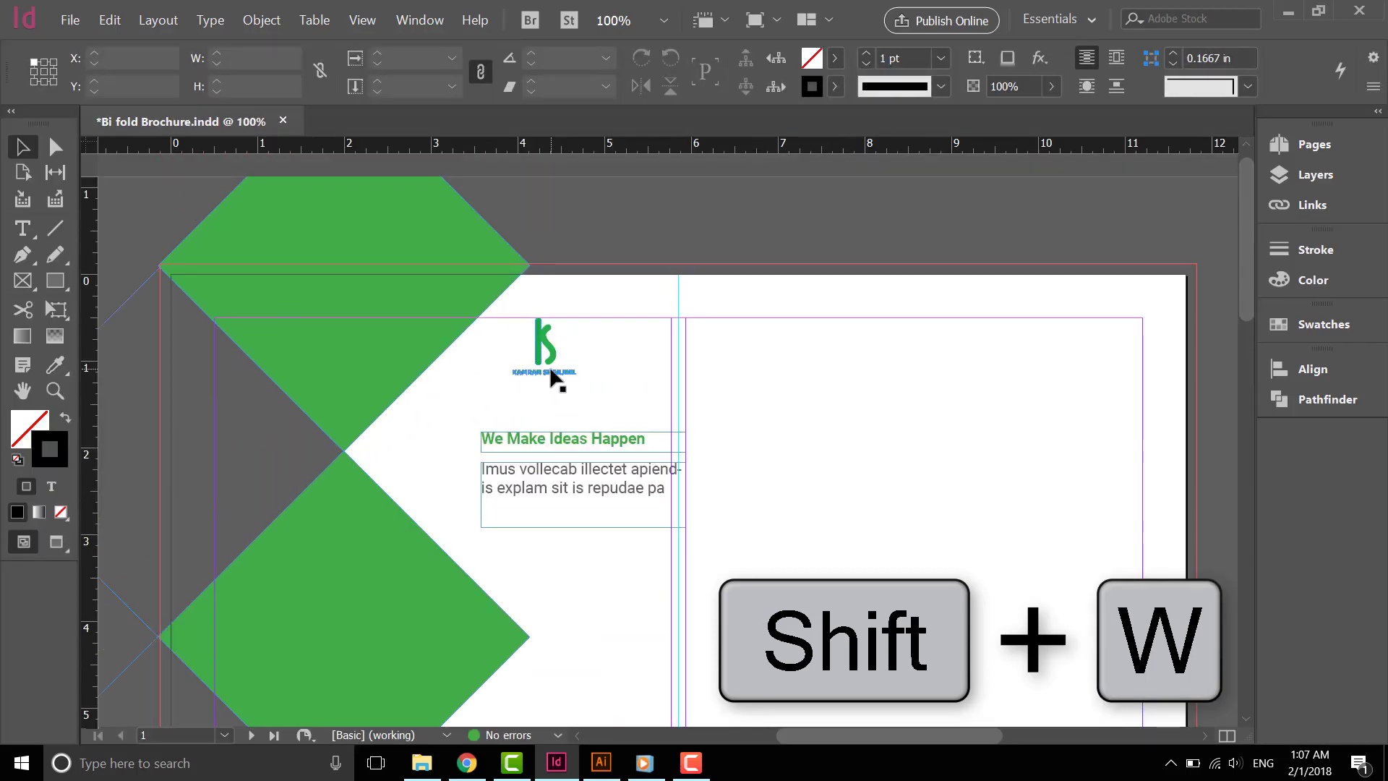
left_click_drag(551, 378, 523, 379)
key("shift+w")
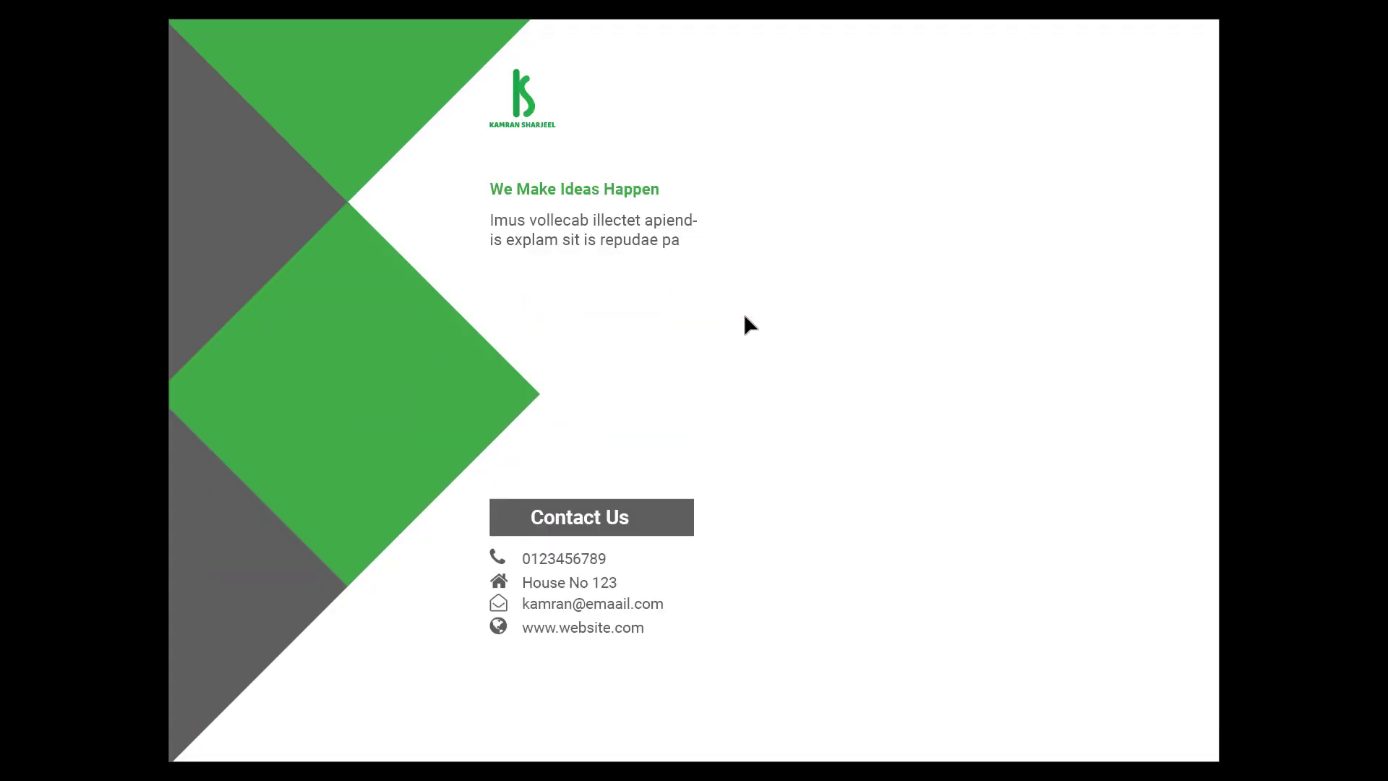
key("shift+w")
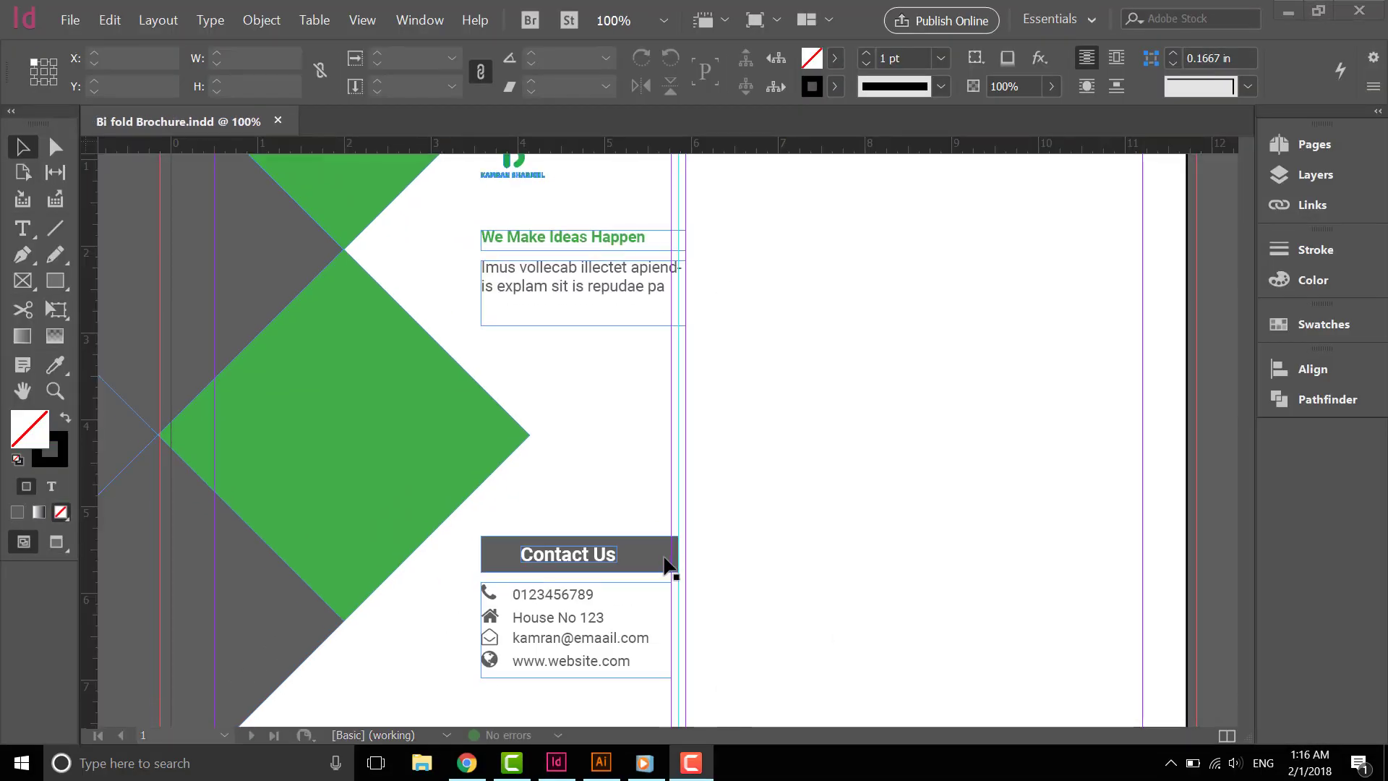
Colour the grey Contact Us bar with the diamonds' green using the Eyedropper
left_click(642, 561)
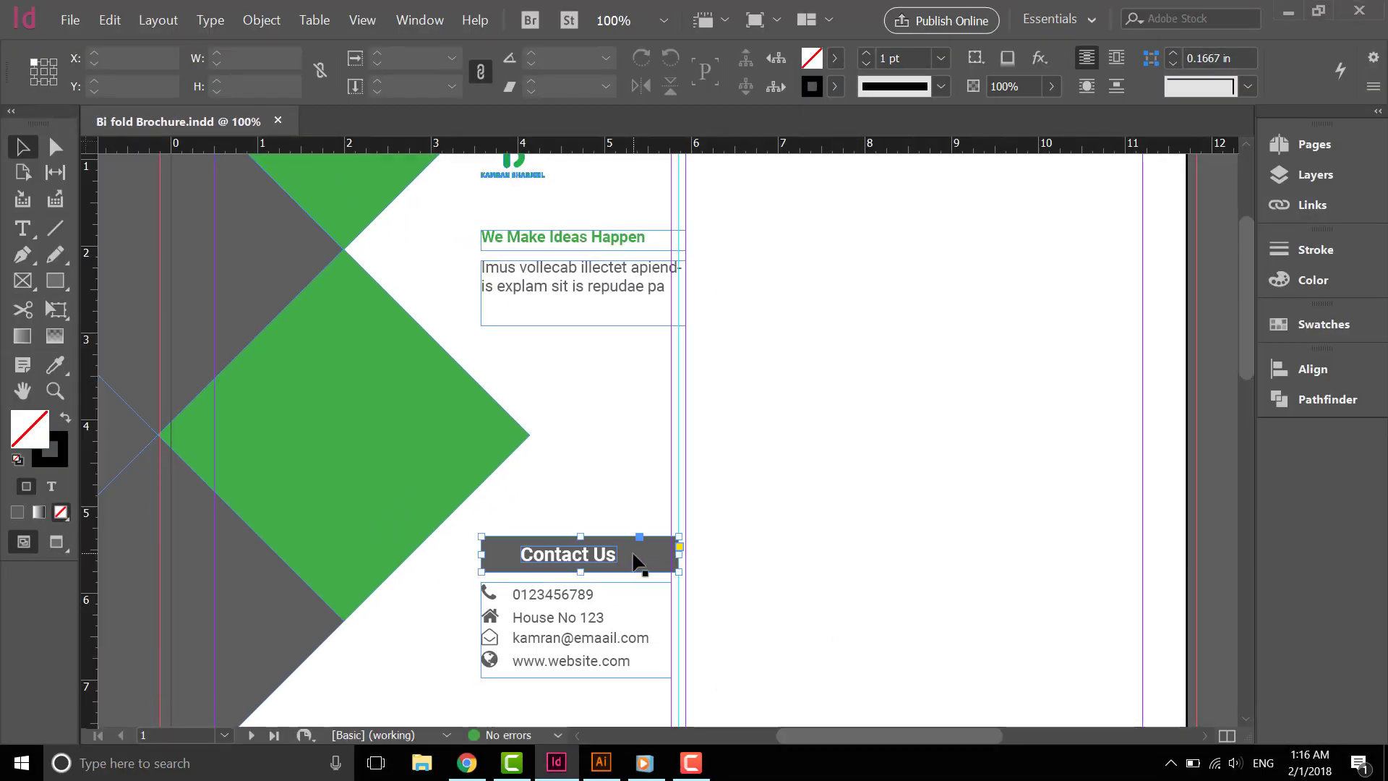
left_click(62, 359)
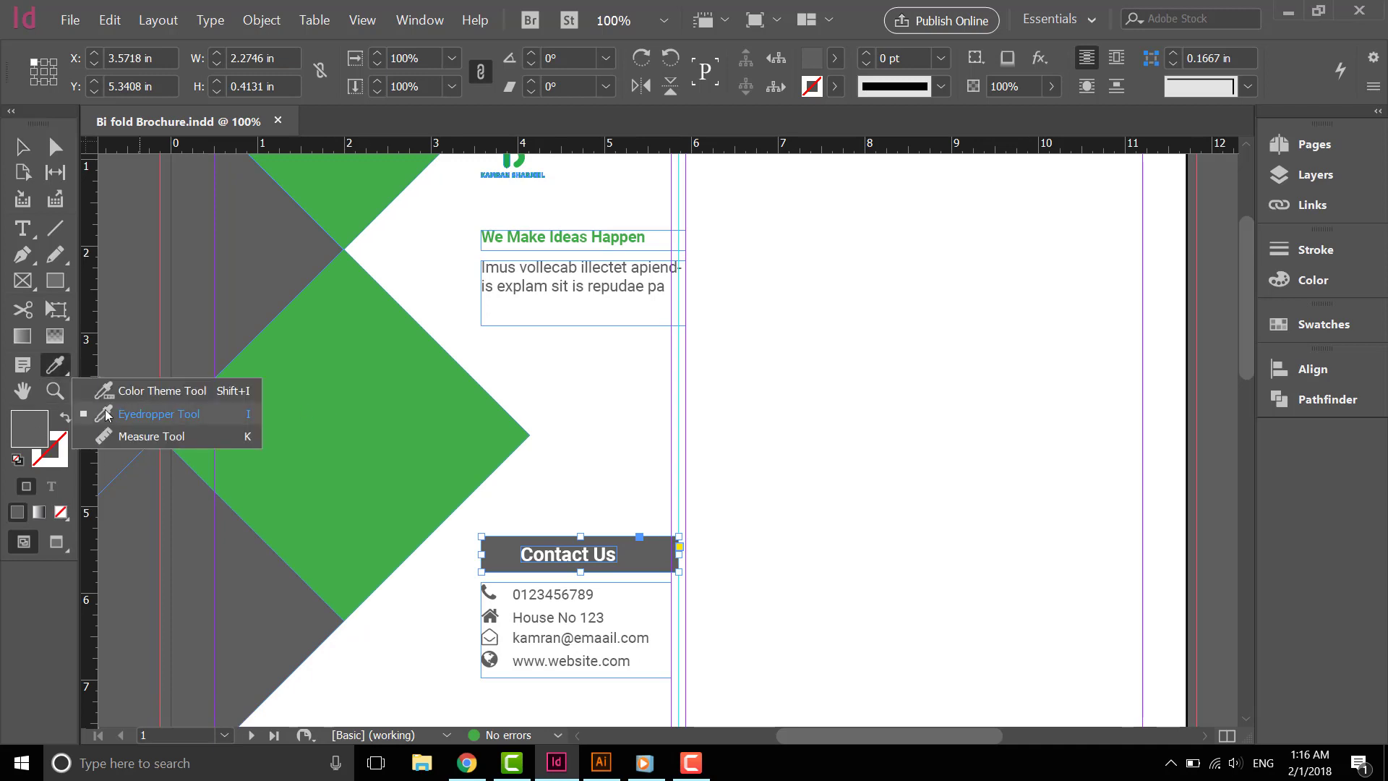
left_click(392, 406)
key("v")
left_click(774, 357)
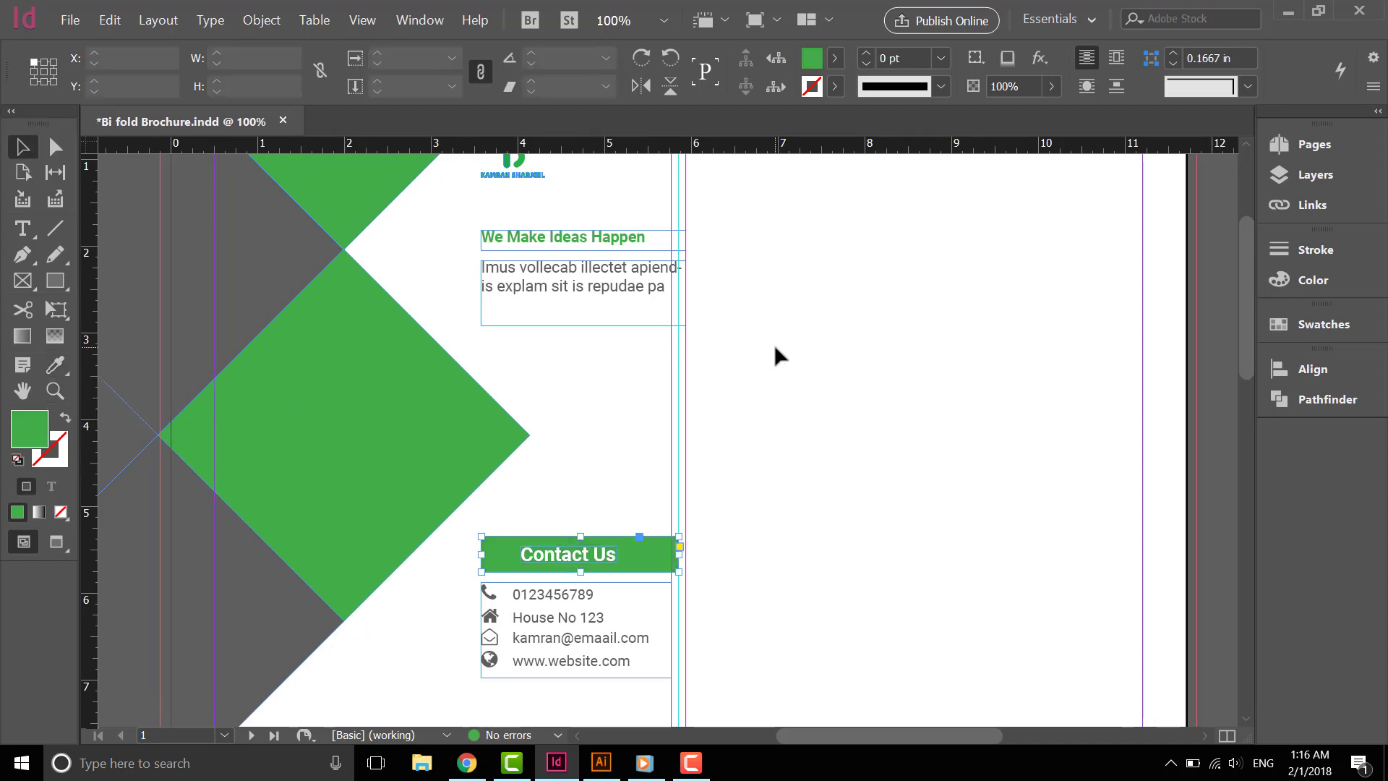
Recolour the phone and house contact icons with the same green
key("t")
double_click(490, 591)
key("i")
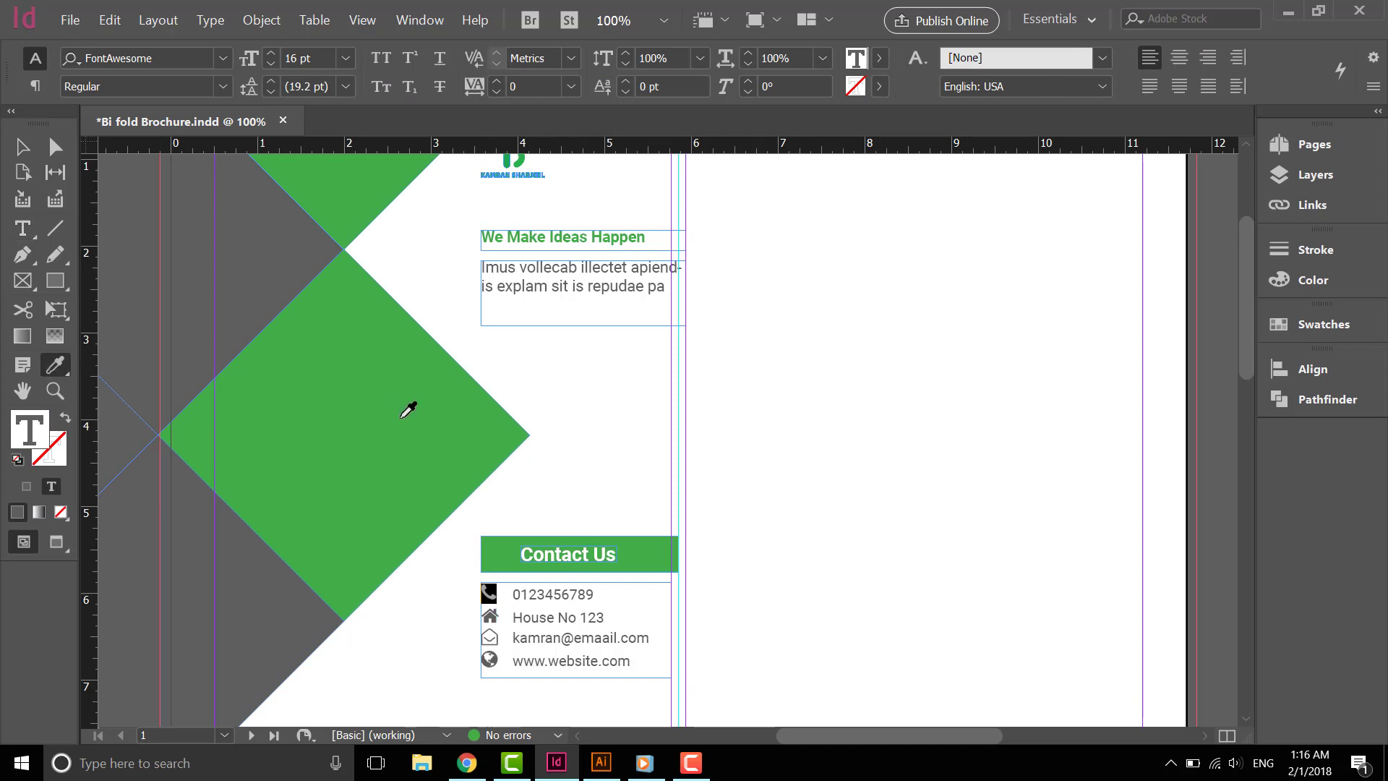
left_click(407, 403)
key("v")
left_click(678, 496)
key("t")
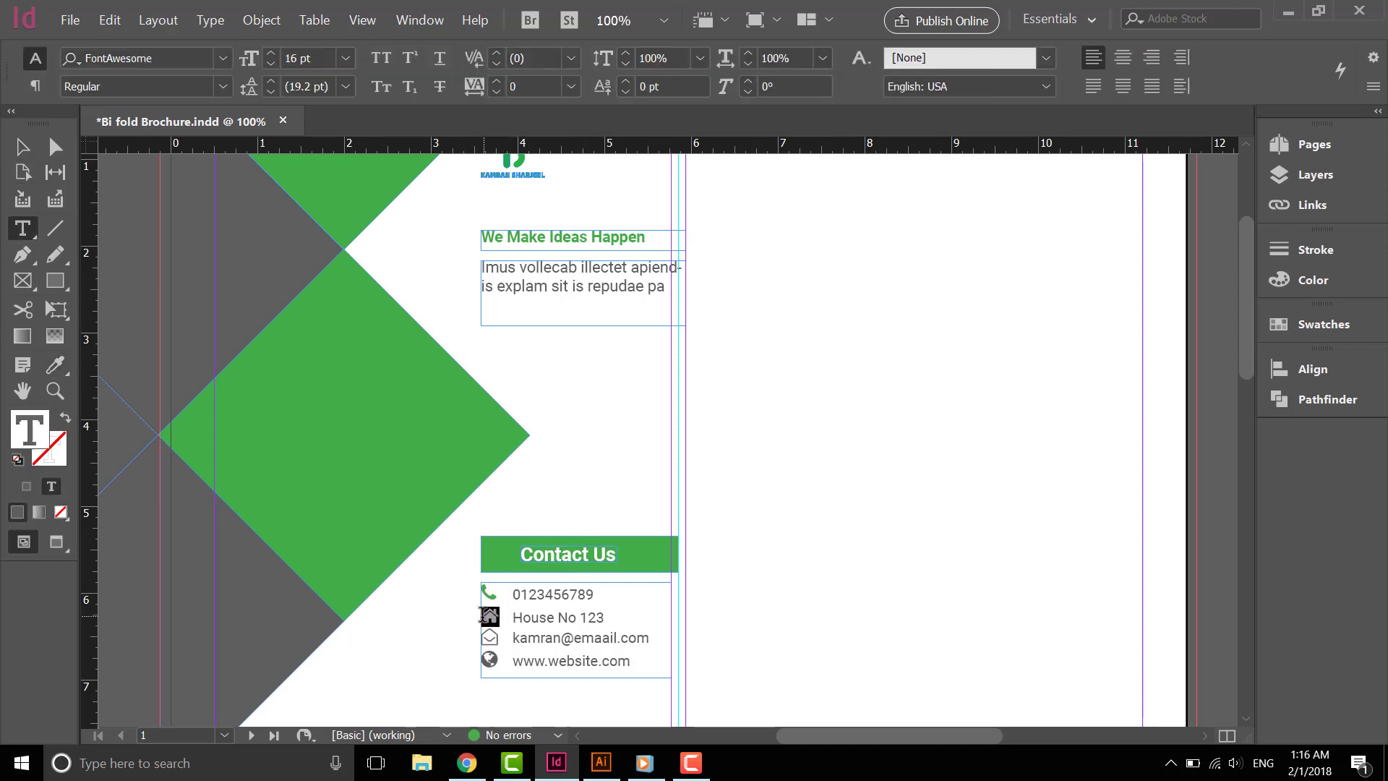
double_click(489, 617)
key("i")
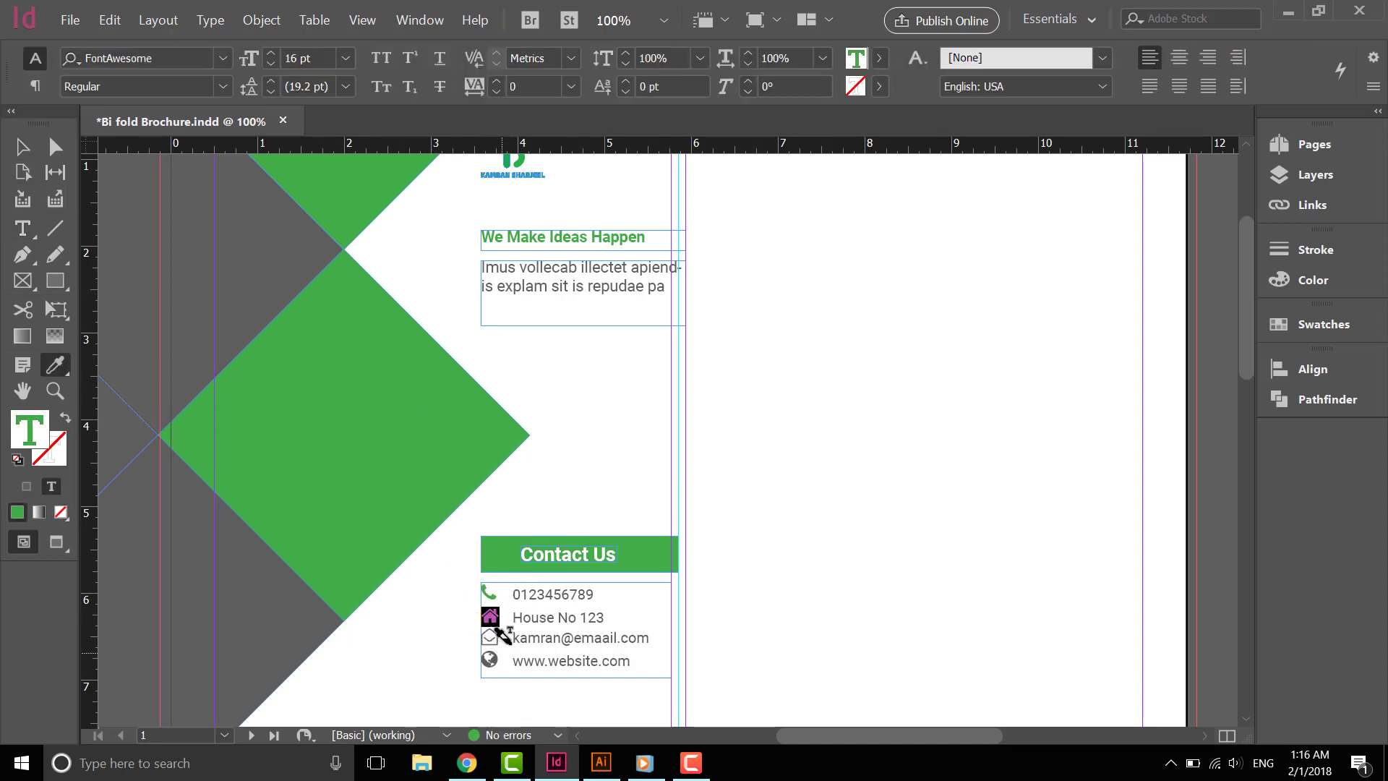
left_click(489, 620)
key("v")
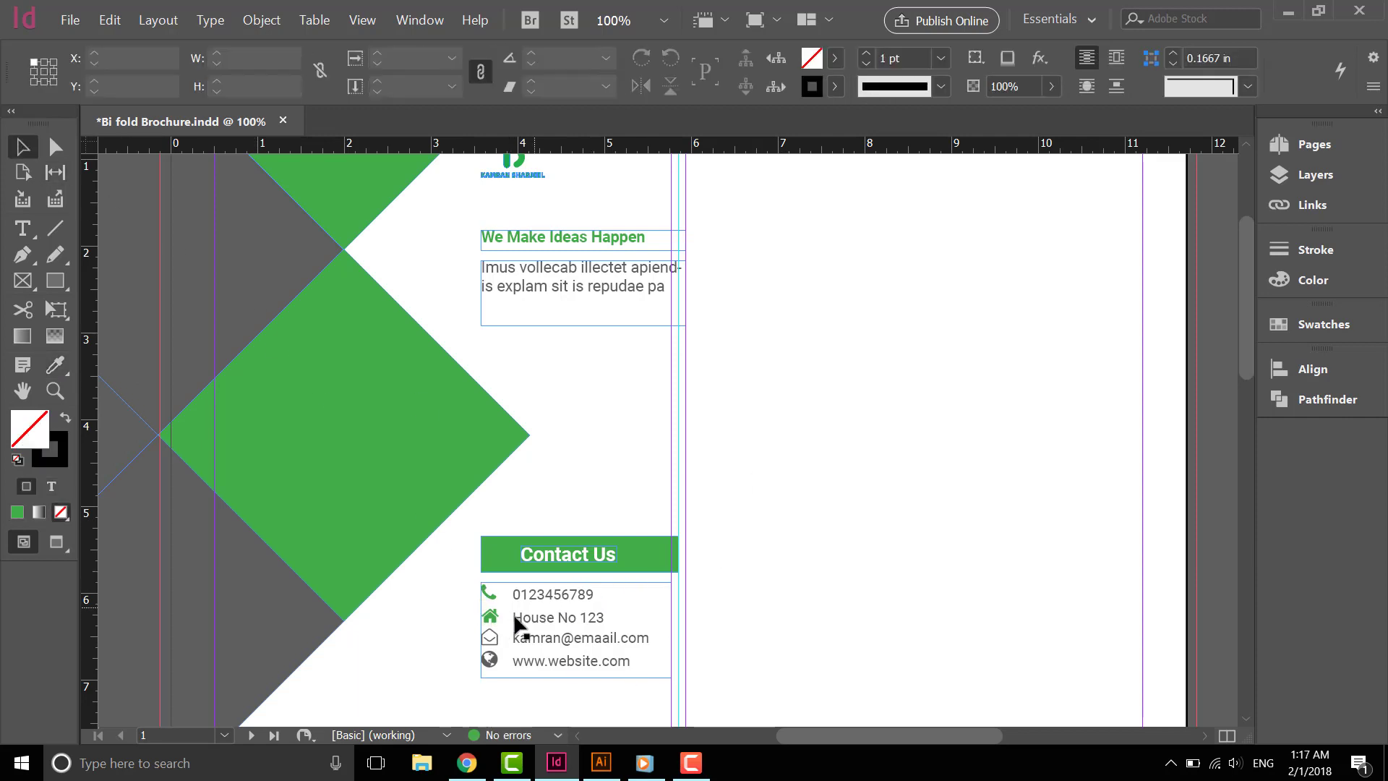
Recolour the envelope and globe contact icons with the same green
key("t")
double_click(489, 637)
left_click(52, 373)
left_click(490, 616)
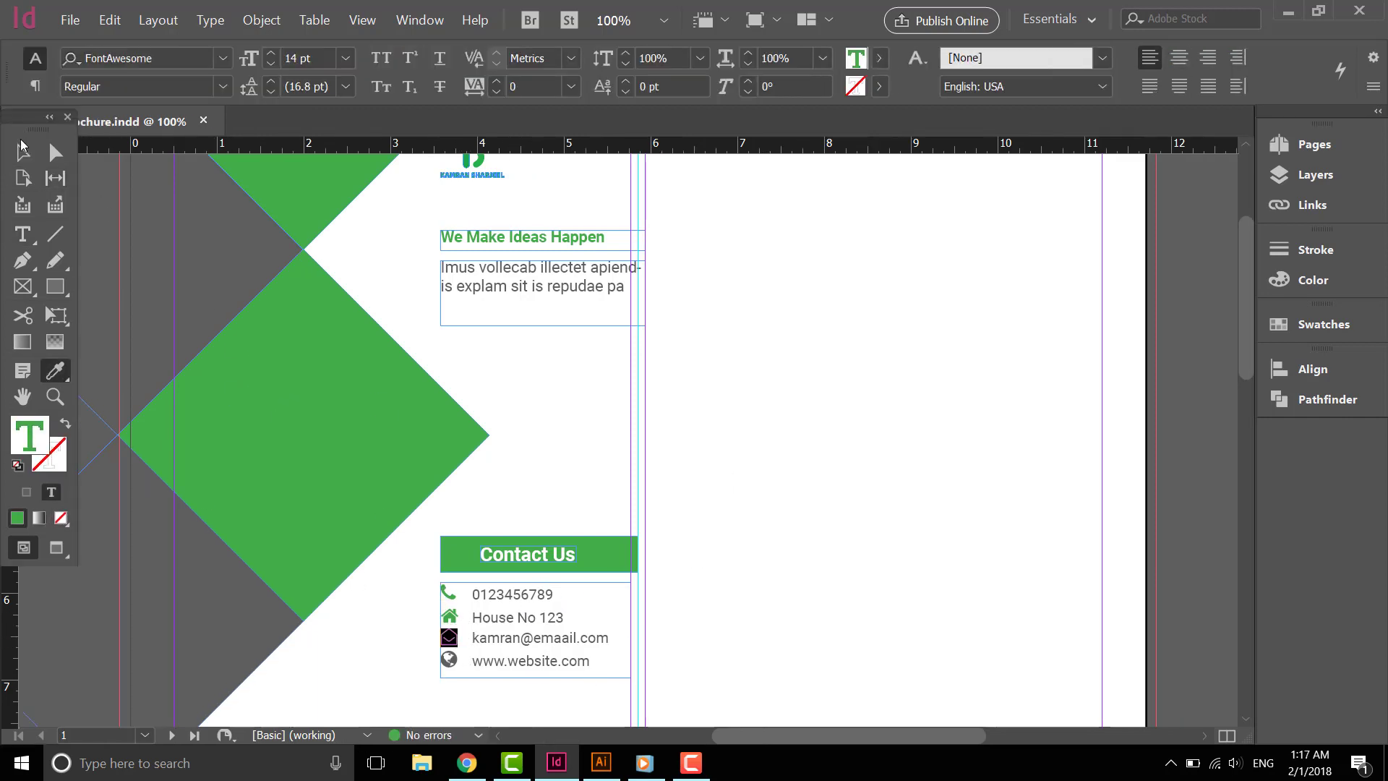
left_click_drag(19, 123, 6, 217)
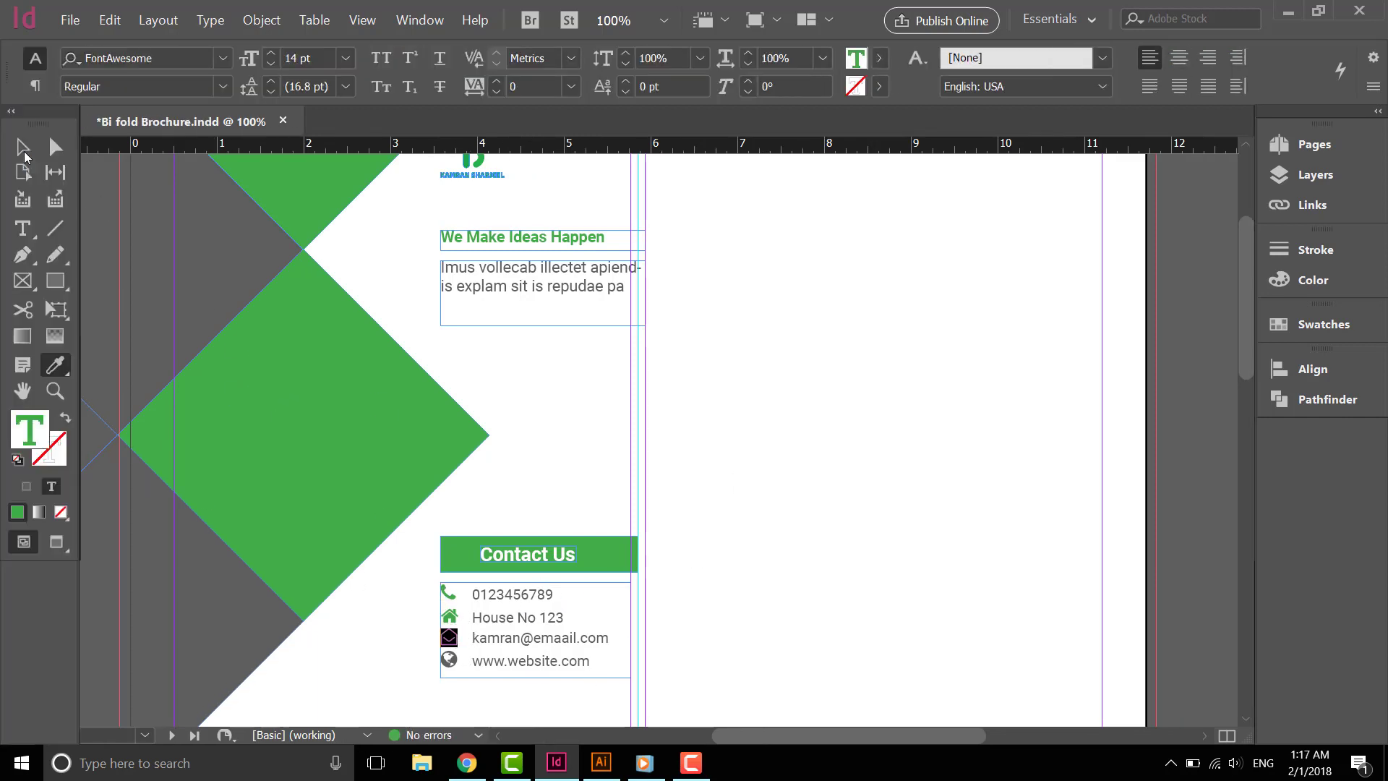
key("v")
scroll(729, 444, "down", 3)
key("t")
double_click(489, 565)
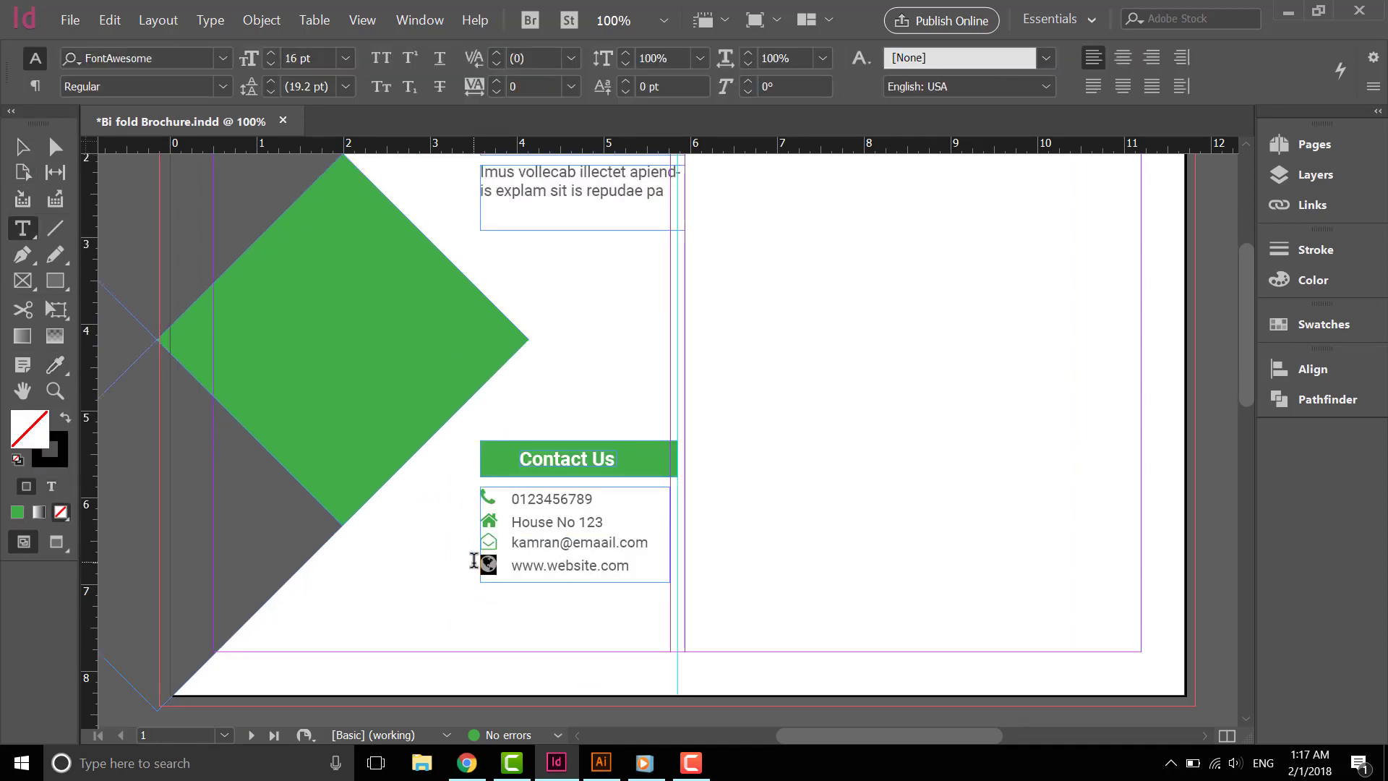
left_click(55, 365)
left_click(22, 148)
Add a 'COMPANY NAME' text frame beside the logo, set in Roboto Bold
scroll(868, 438, "up", 3)
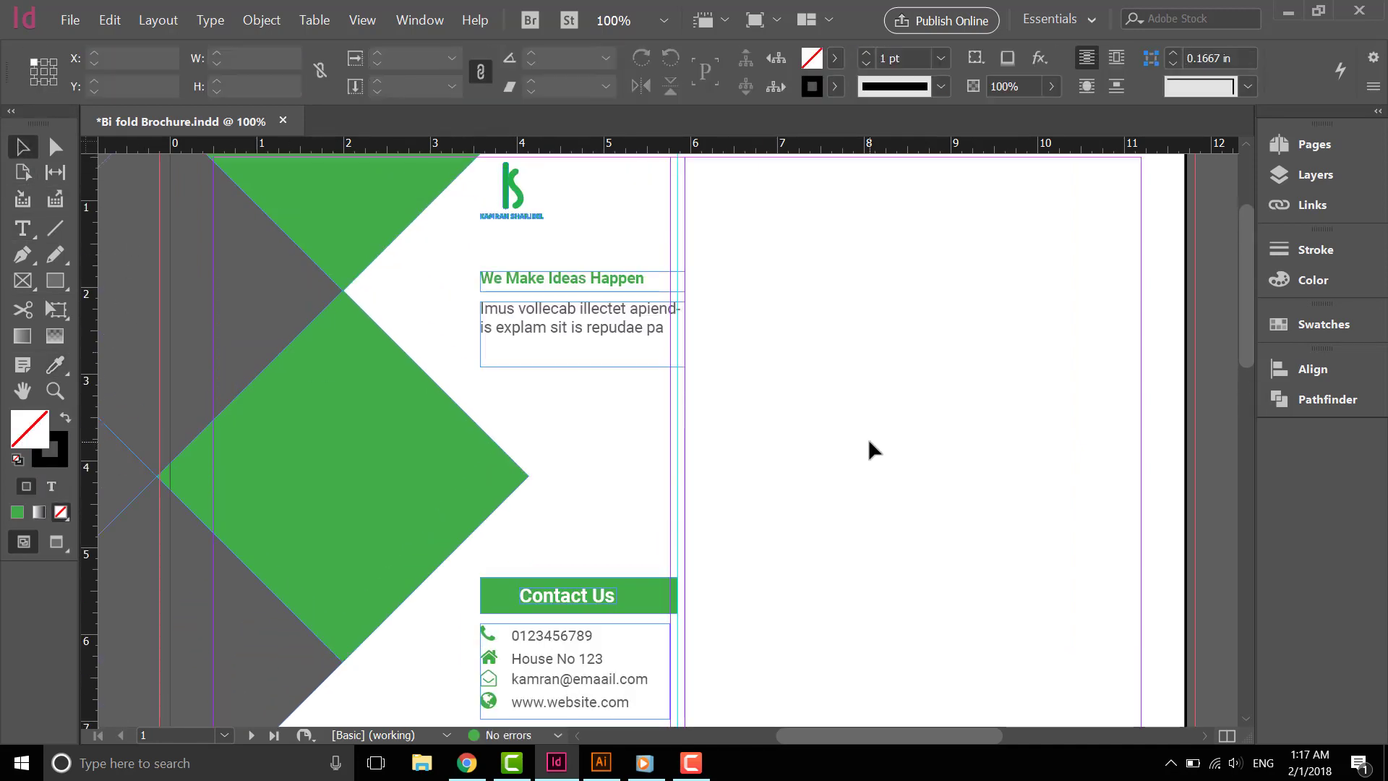
scroll(868, 438, "up", 2)
key("t")
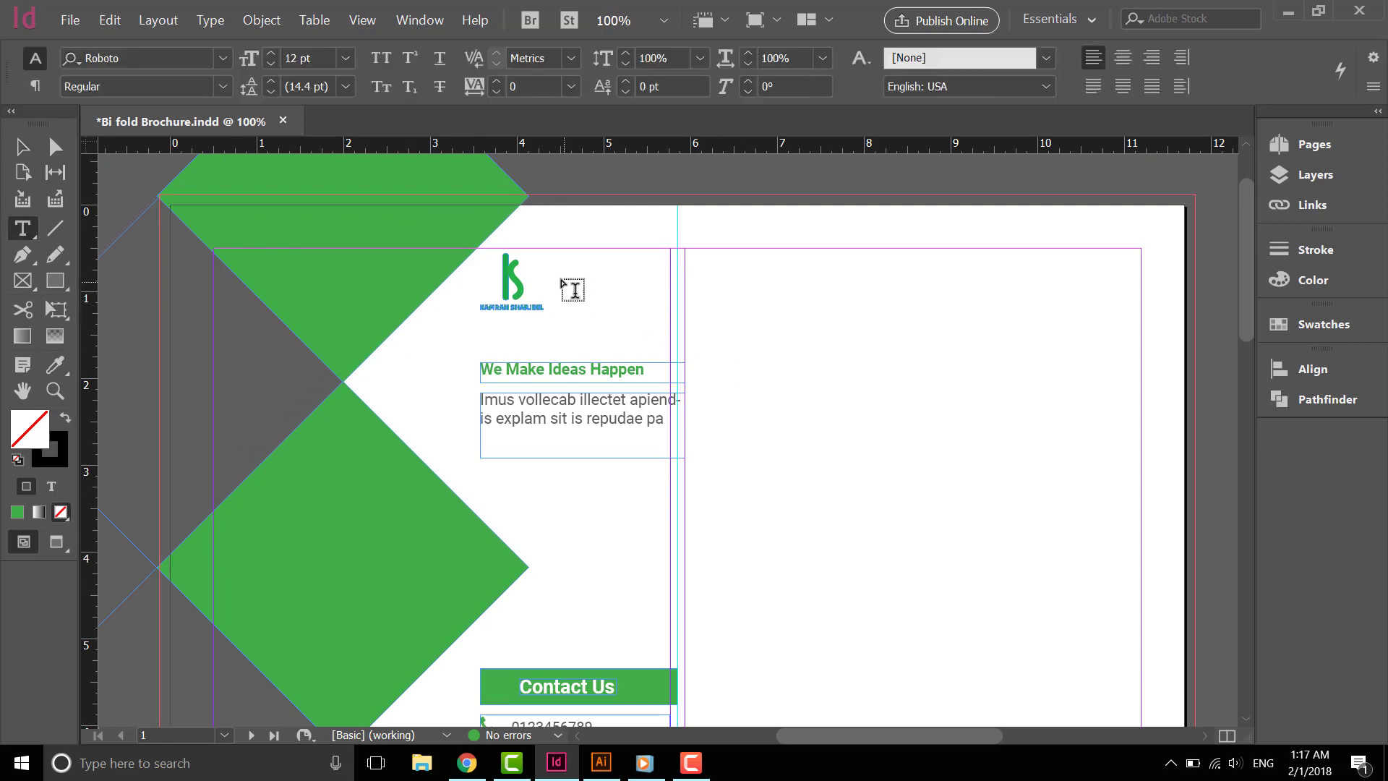
left_click_drag(563, 283, 669, 309)
type("COMPA")
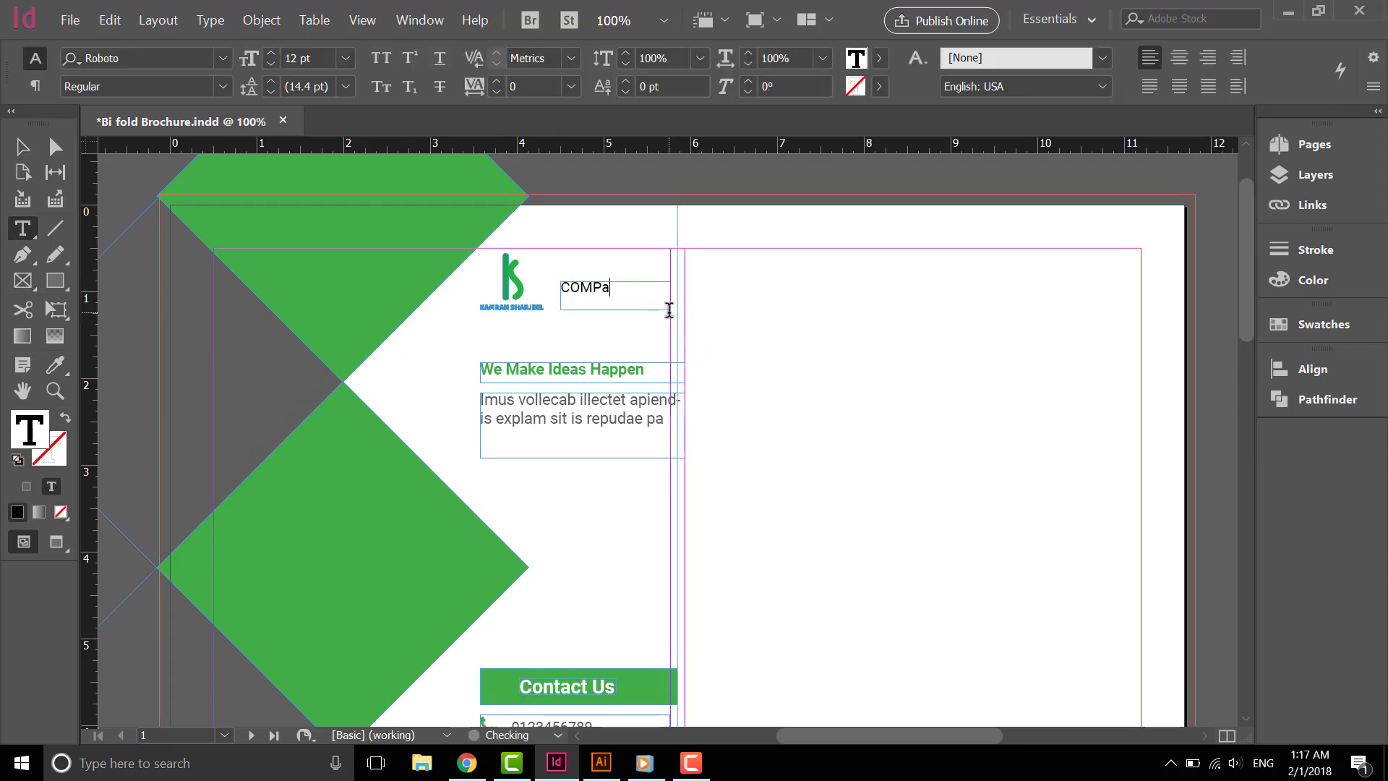
type("NY NAME")
key("ctrl+a")
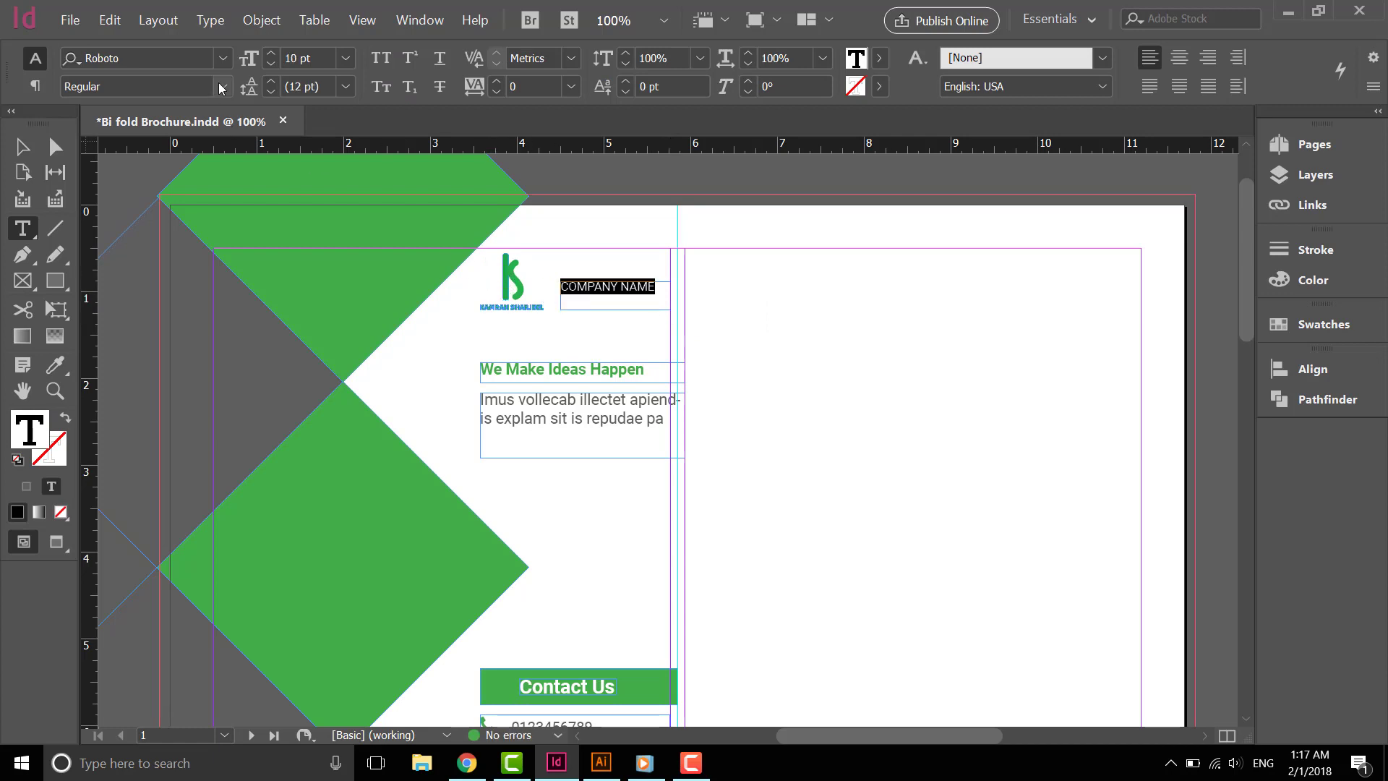
left_click(222, 87)
left_click(149, 245)
key("Escape")
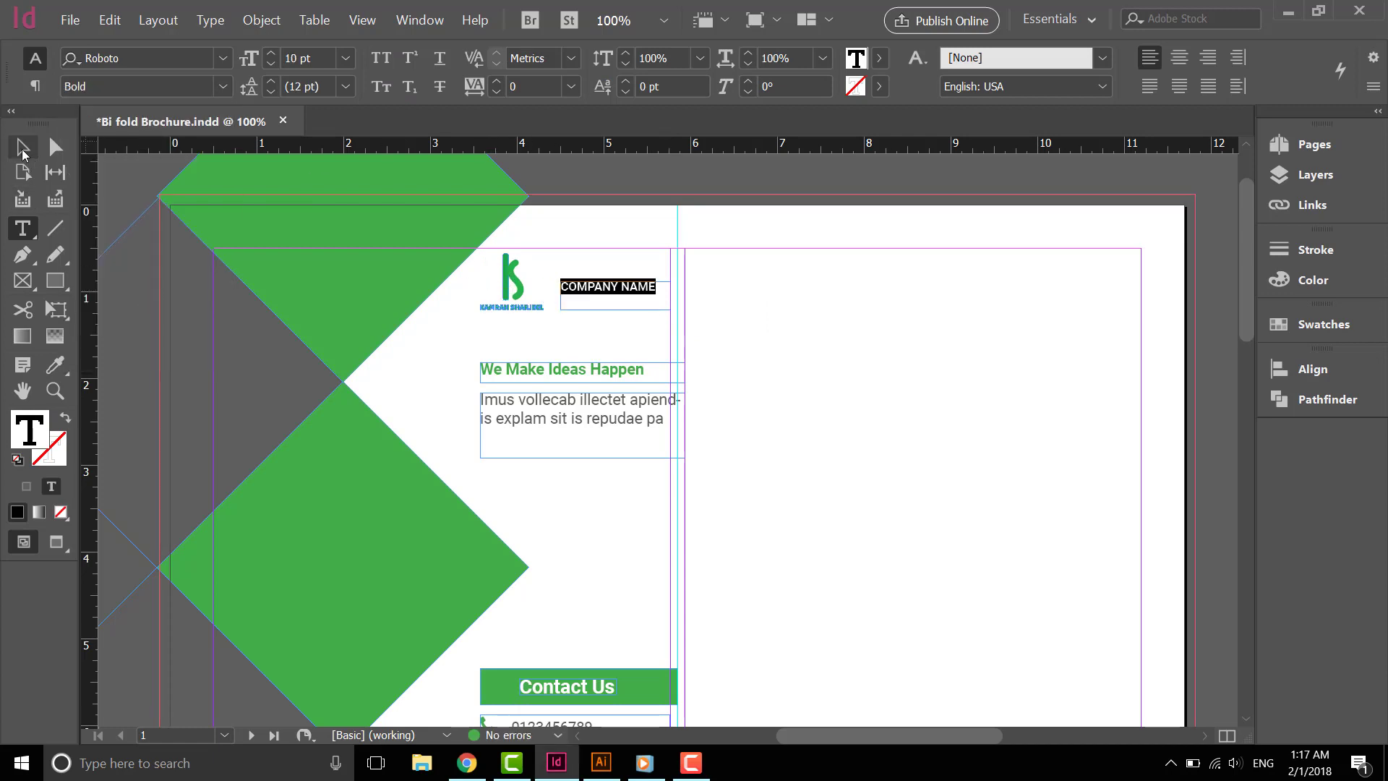
Position the COMPANY NAME frame and logo level with each other, checking in preview
left_click_drag(611, 306, 620, 297)
double_click(608, 305)
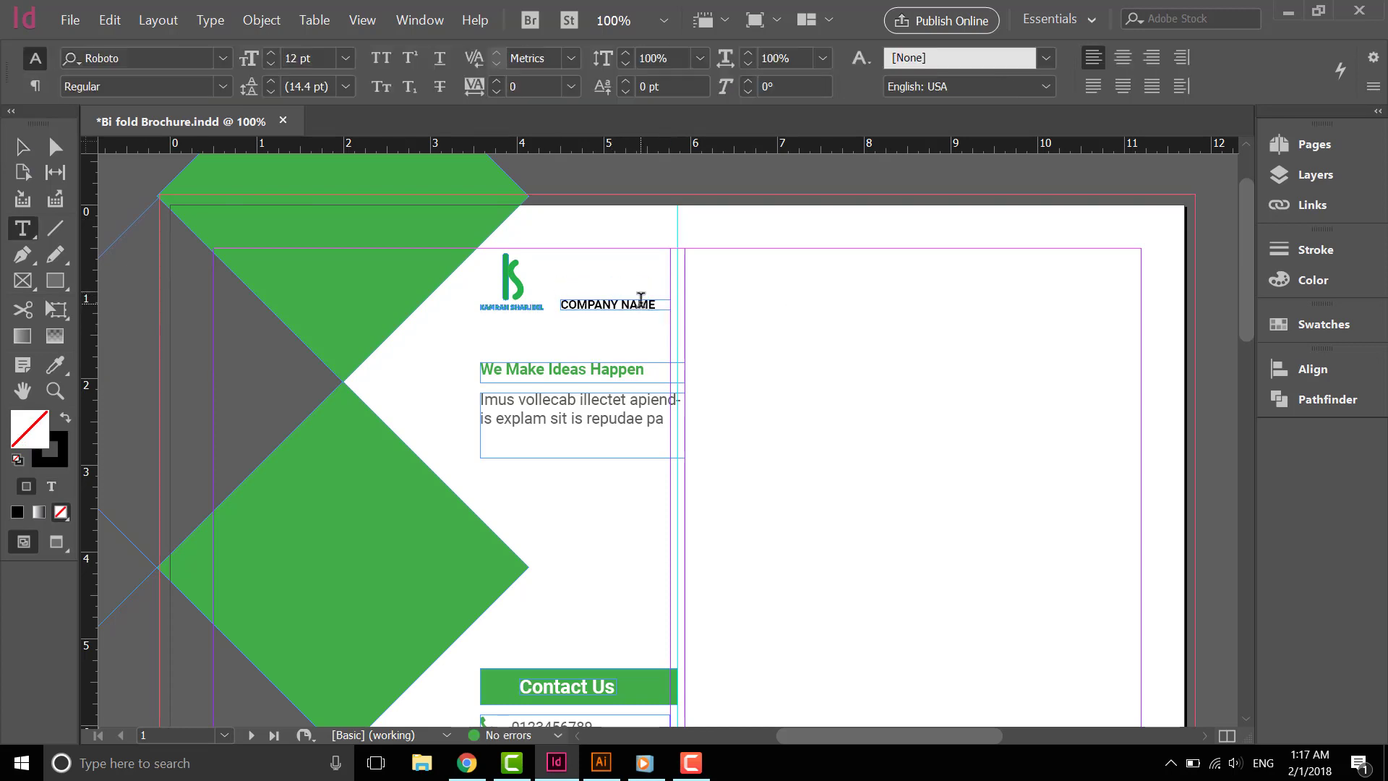
key("ctrl+a")
key("Escape")
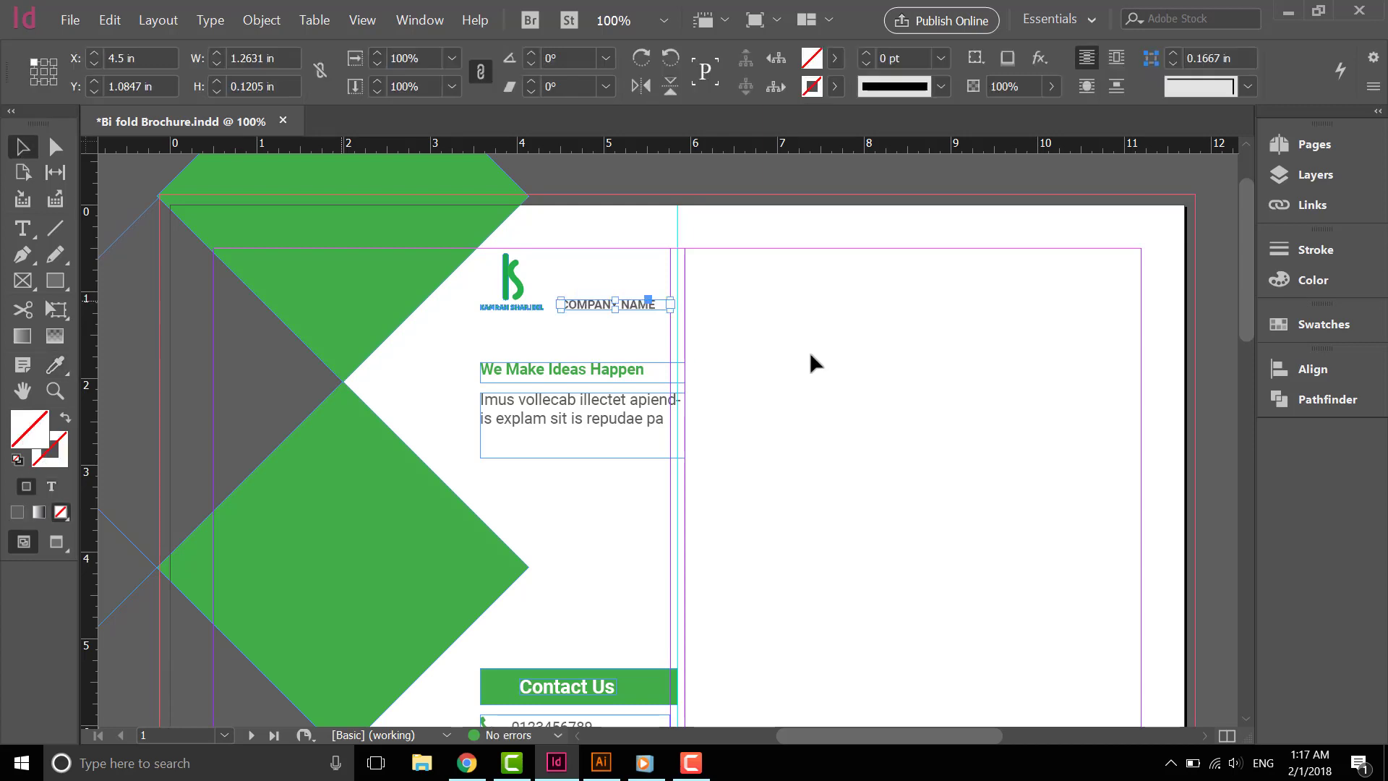
key("shift+w")
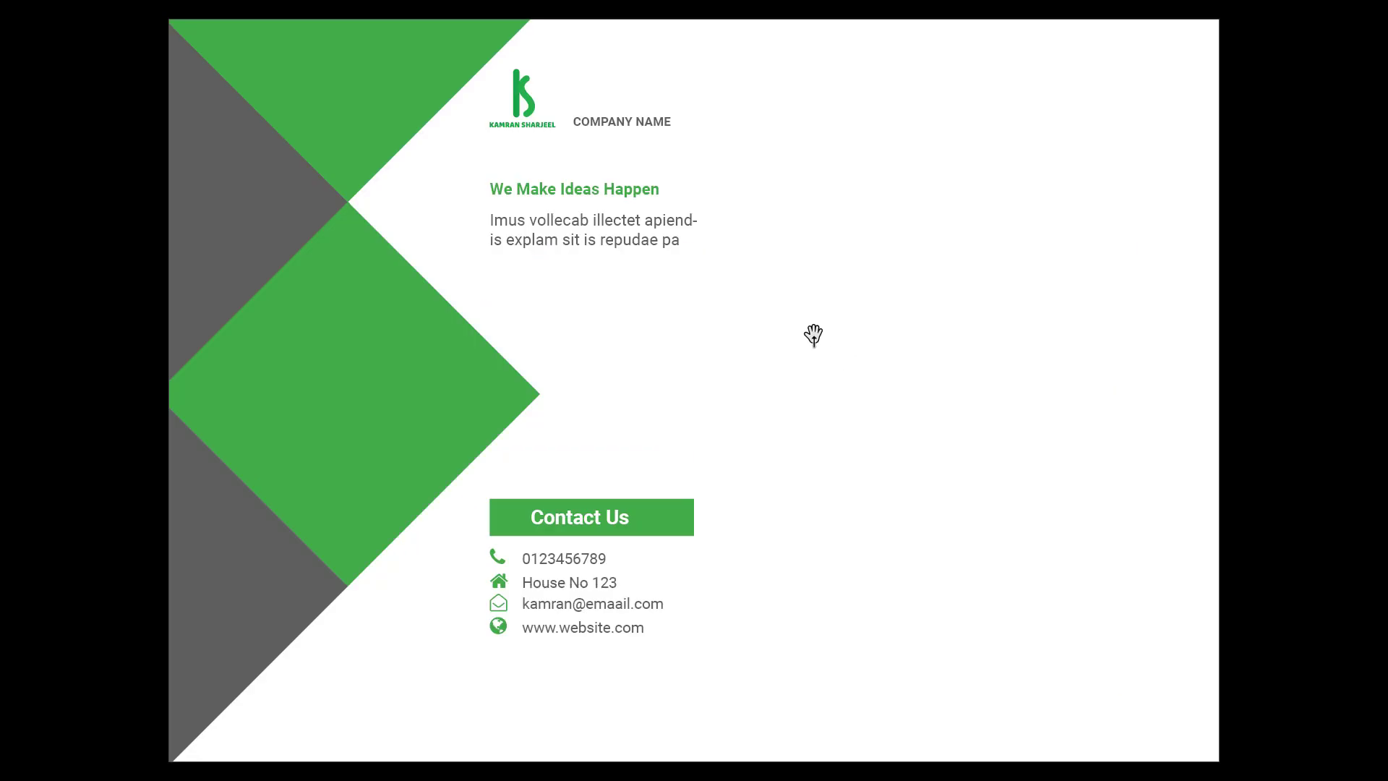
key("Escape")
key("ctrl+1")
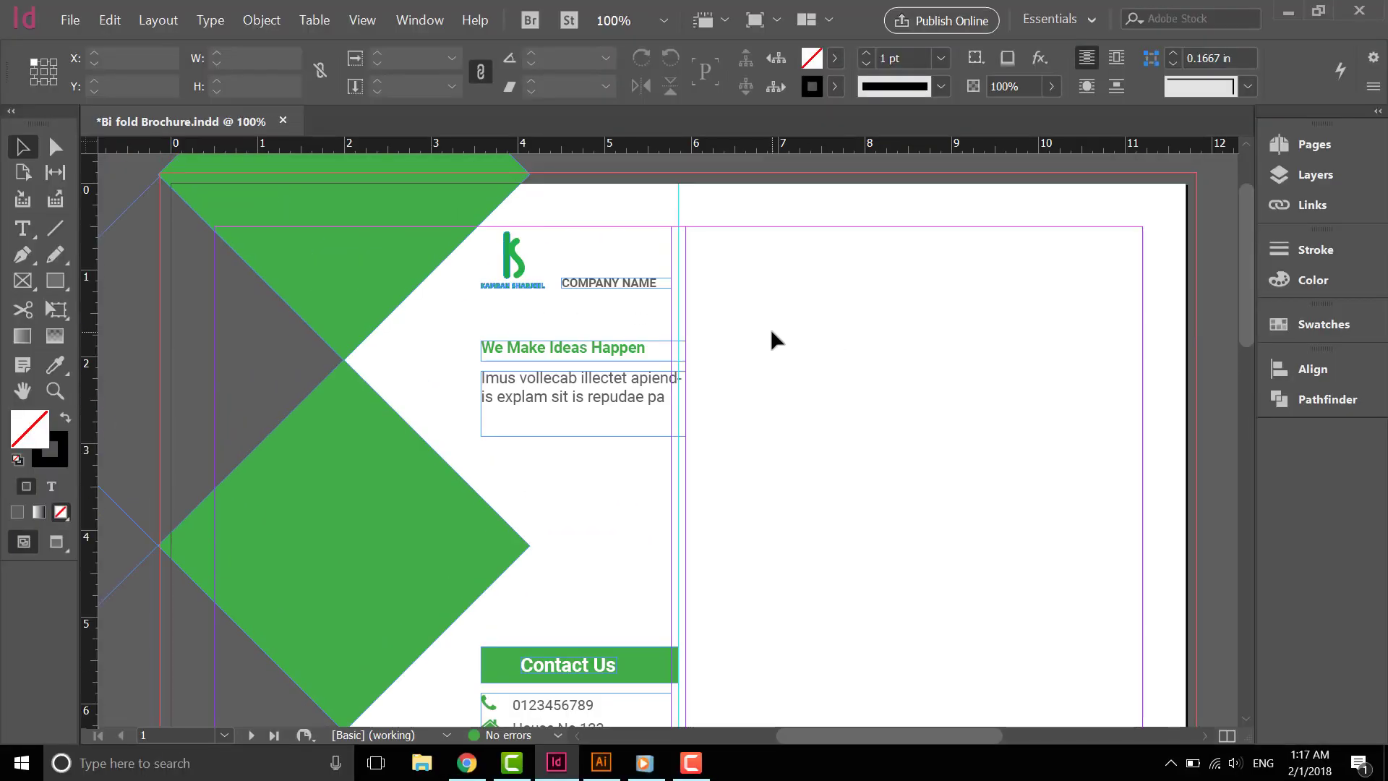
left_click_drag(641, 285, 642, 284)
left_click(763, 307)
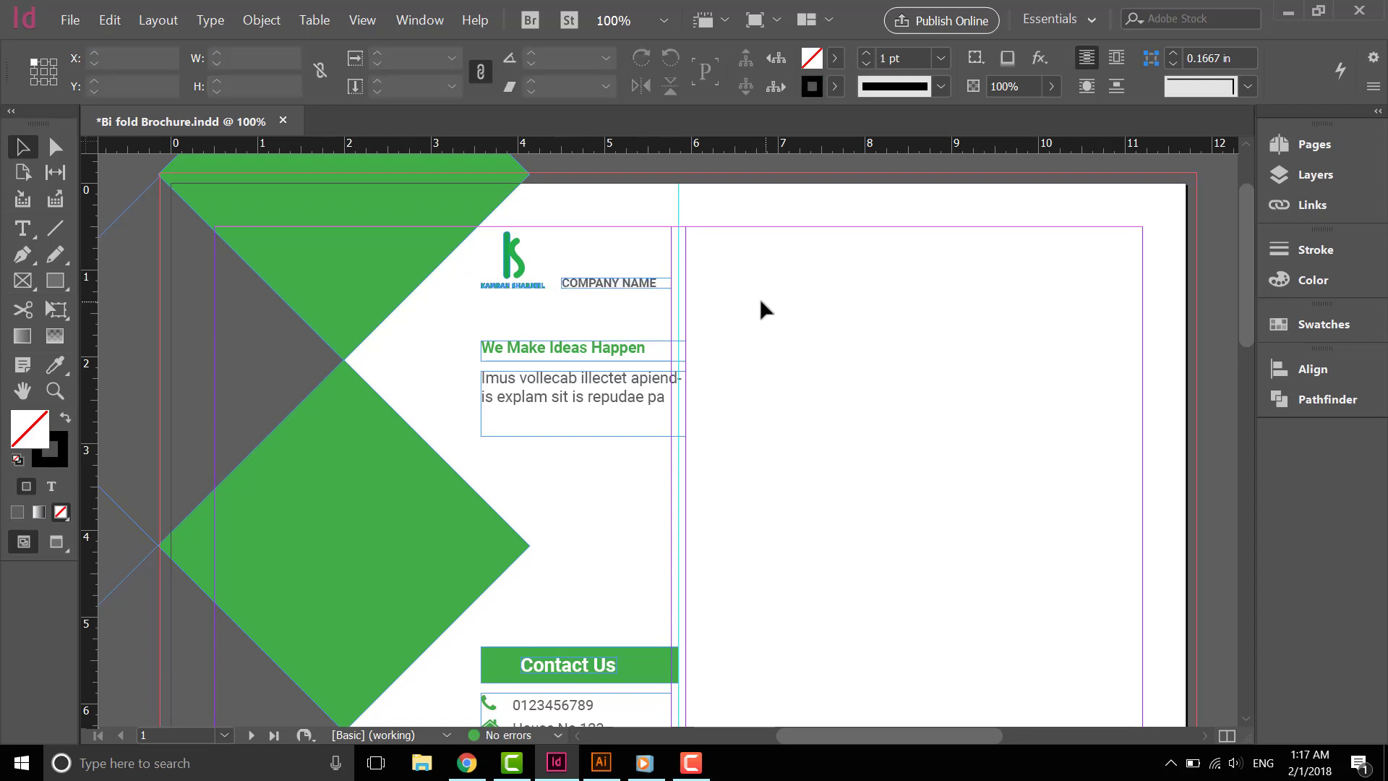
left_click_drag(516, 278, 522, 272)
left_click(861, 305)
Colour the COMPANY NAME text with the diamonds' green and preview the page
double_click(636, 282)
key("ctrl+a")
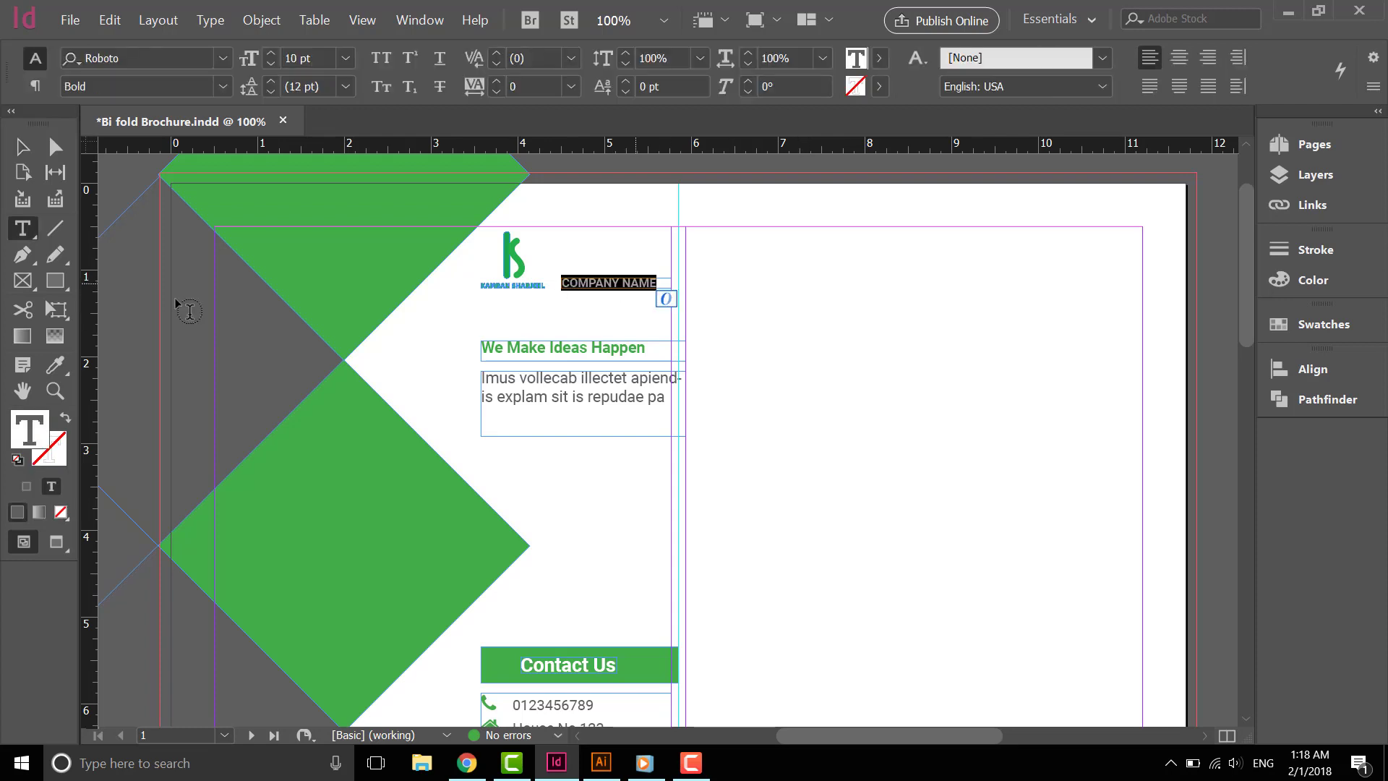
left_click(55, 365)
left_click(370, 259)
key("shift+w")
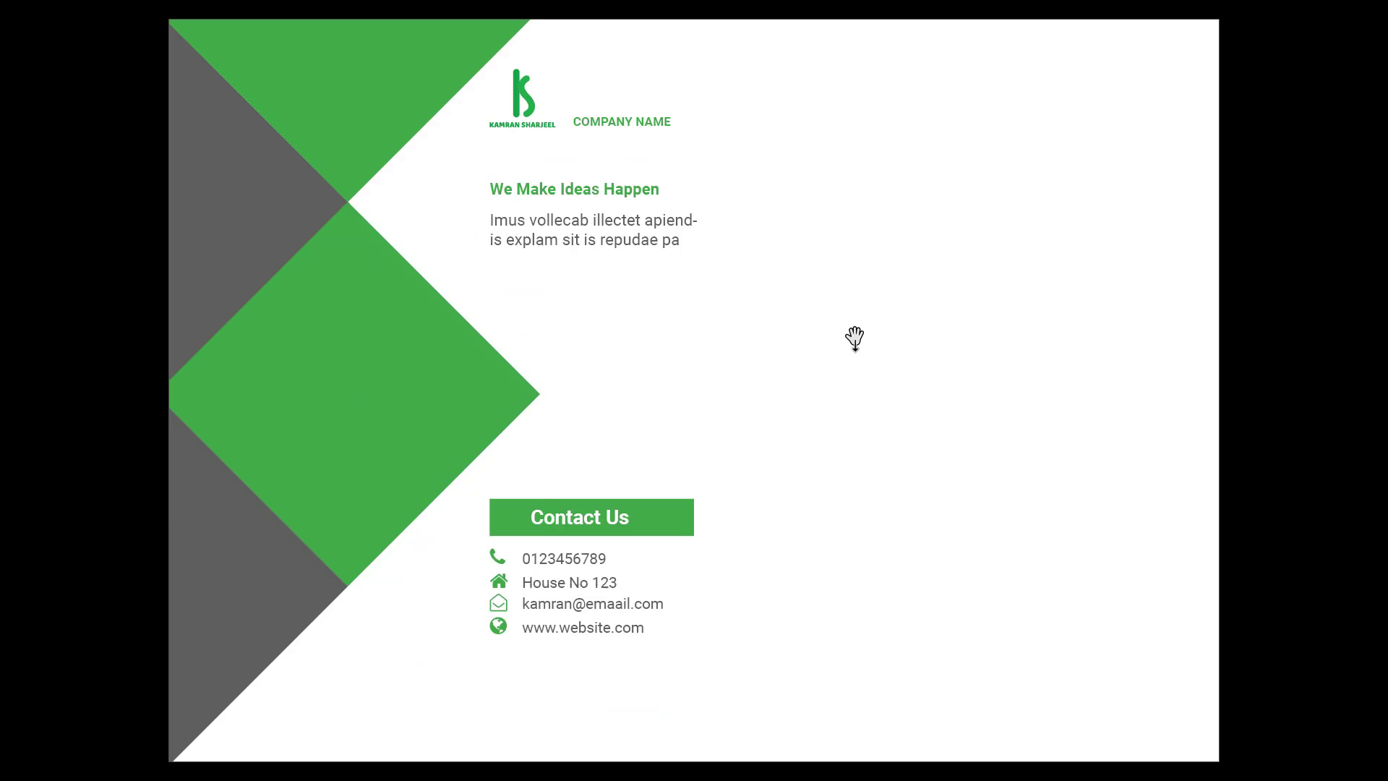
key("Escape")
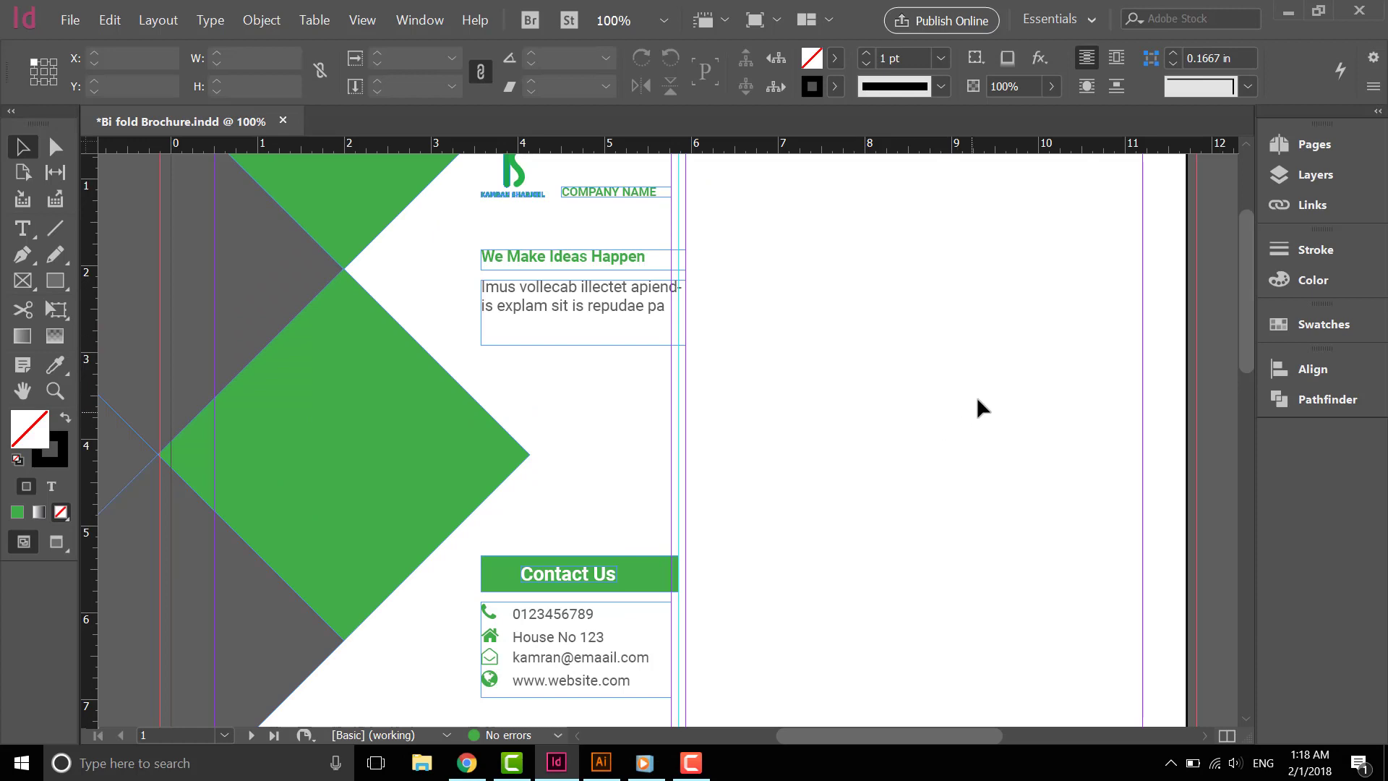
Make a green triangle on the right panel by subtracting a square from a copied diamond
mouse_move(976, 398)
left_mouse_down()
mouse_move(808, 436)
mouse_move(792, 454)
left_mouse_up()
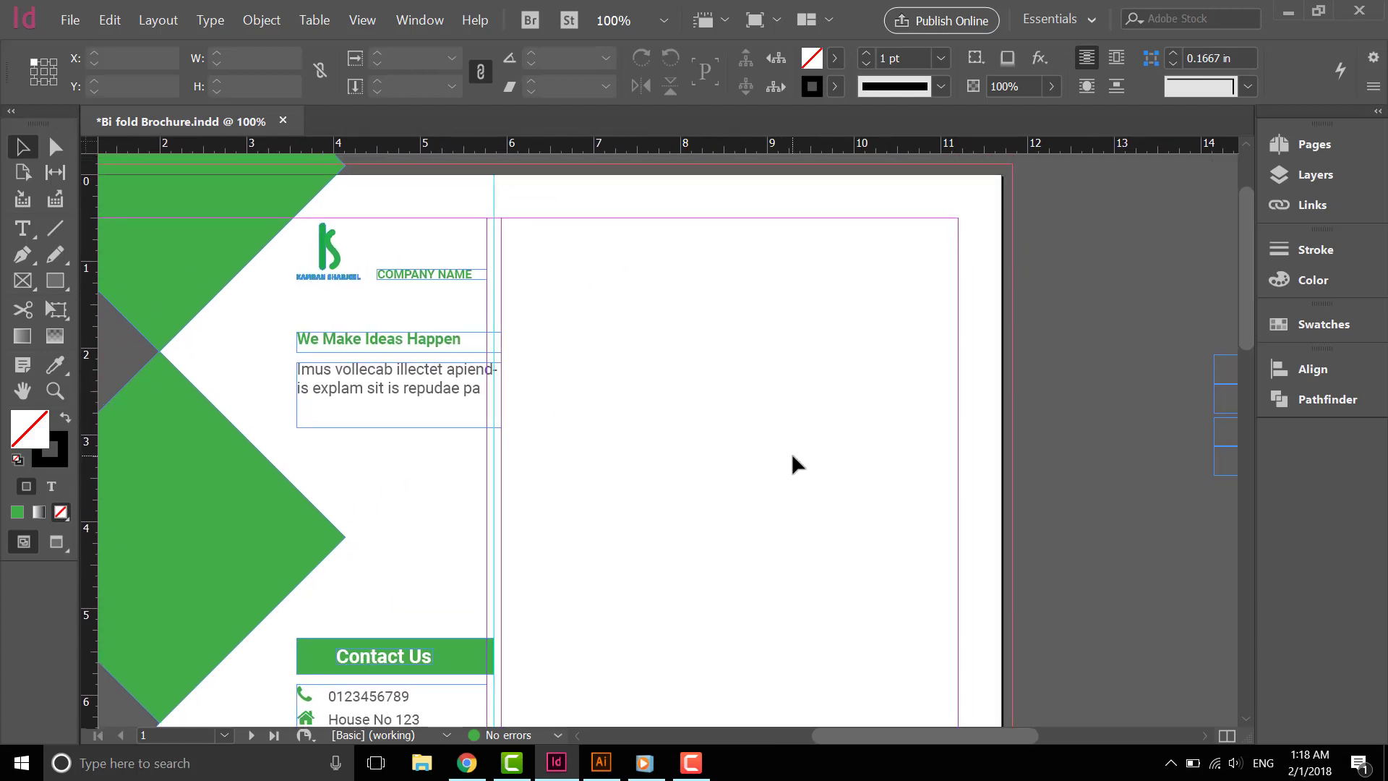
scroll(792, 455, "right", 2)
scroll(792, 456, "down", 1)
left_click_drag(196, 470, 768, 403)
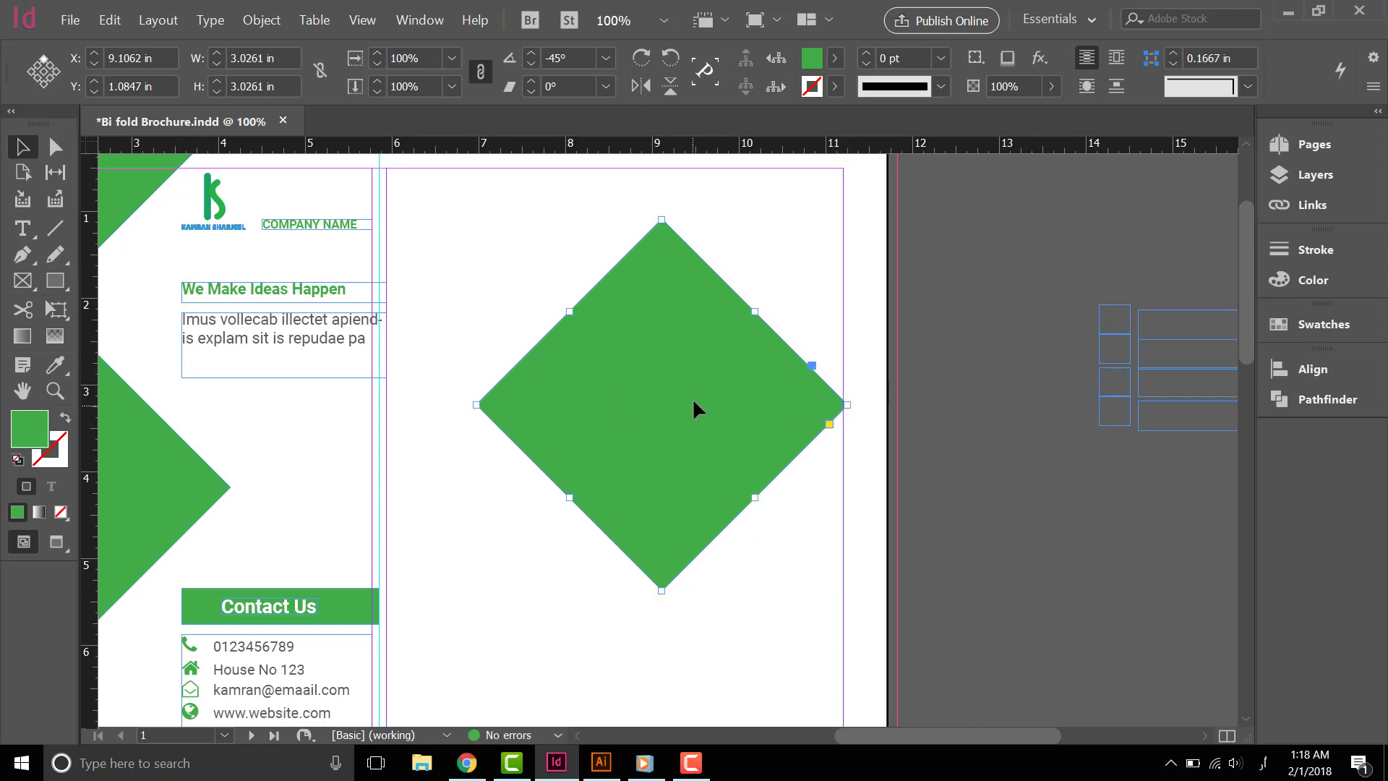
mouse_move(692, 398)
left_mouse_down()
mouse_move(1184, 561)
mouse_move(1092, 489)
mouse_move(614, 370)
left_mouse_up()
left_click_drag(530, 477, 530, 597)
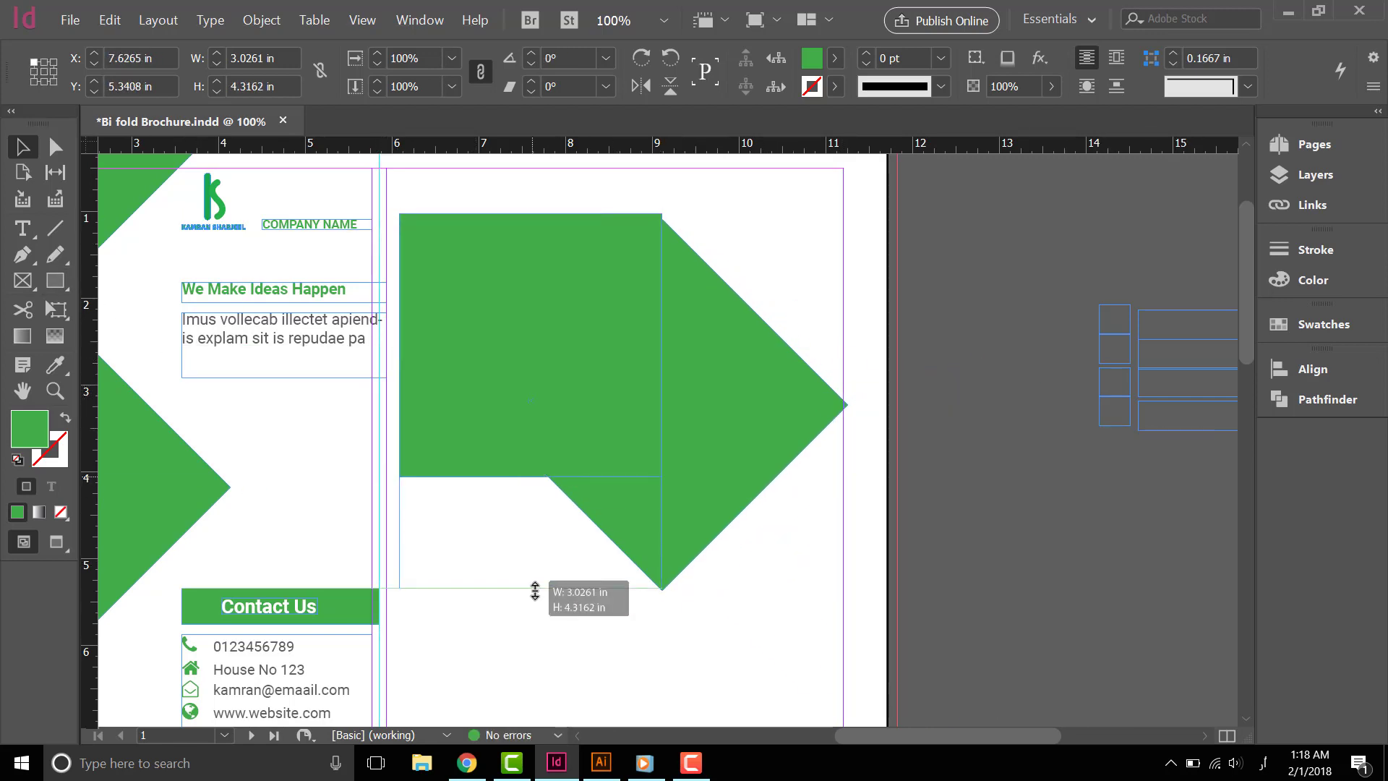
left_click(791, 583)
left_click_drag(734, 215, 617, 302)
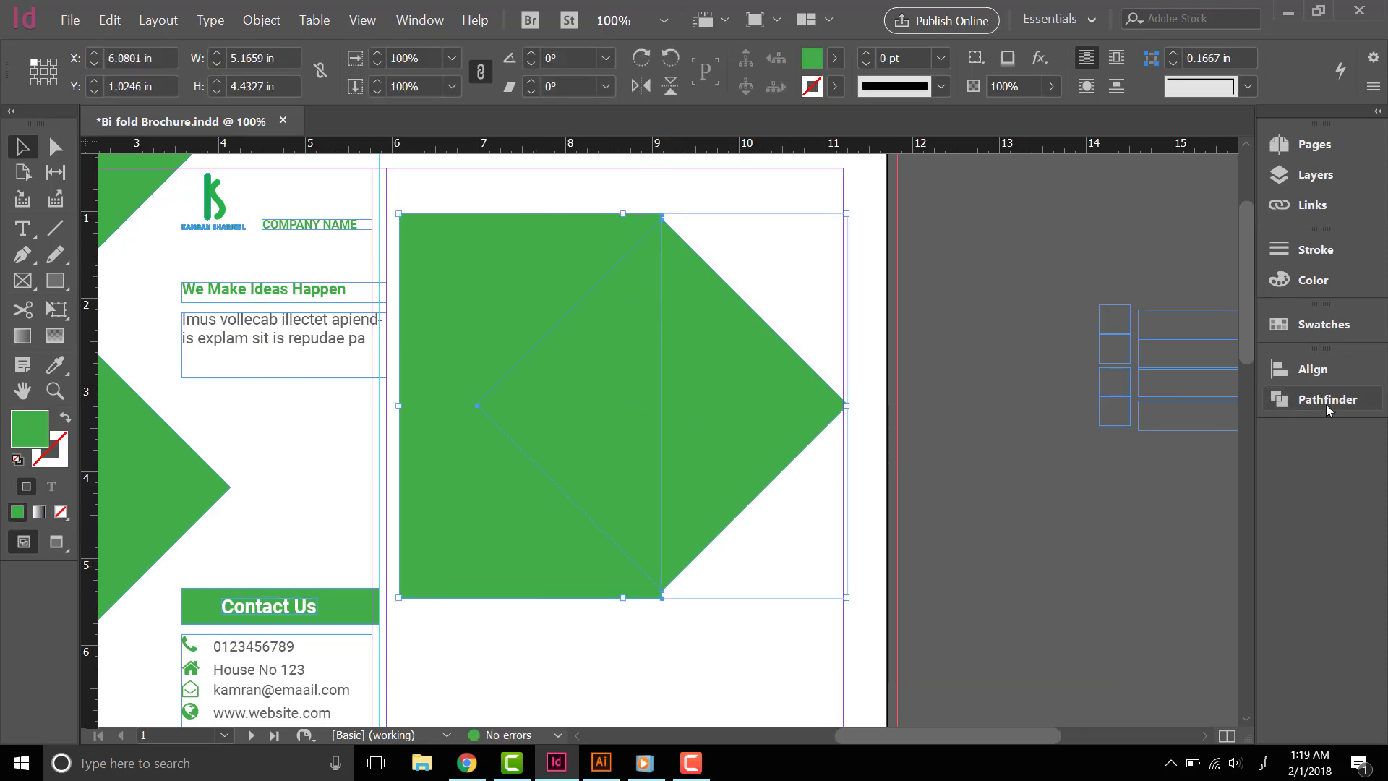
left_click(1326, 399)
left_click(1053, 490)
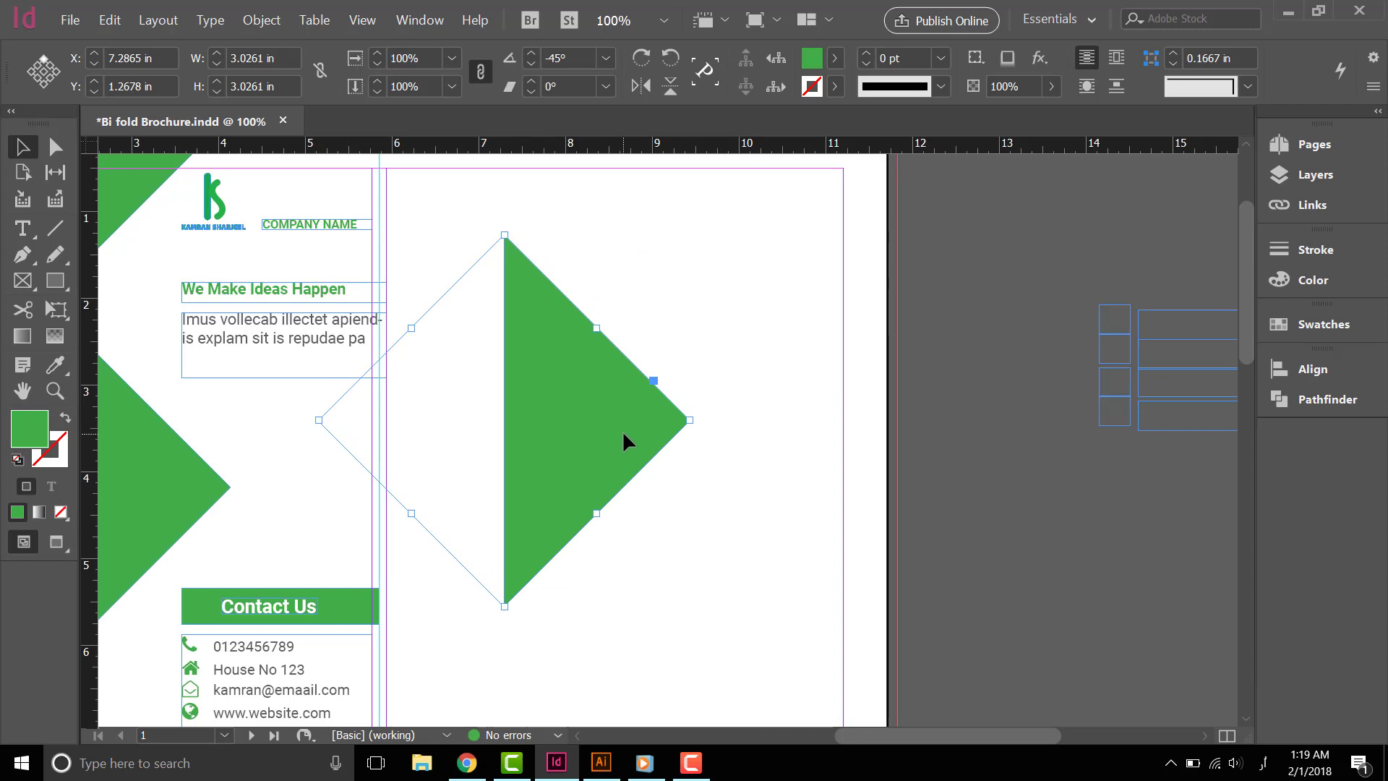
Move the triangle copy below-left of the original and rotate it to point upward
left_click_drag(623, 431, 718, 452)
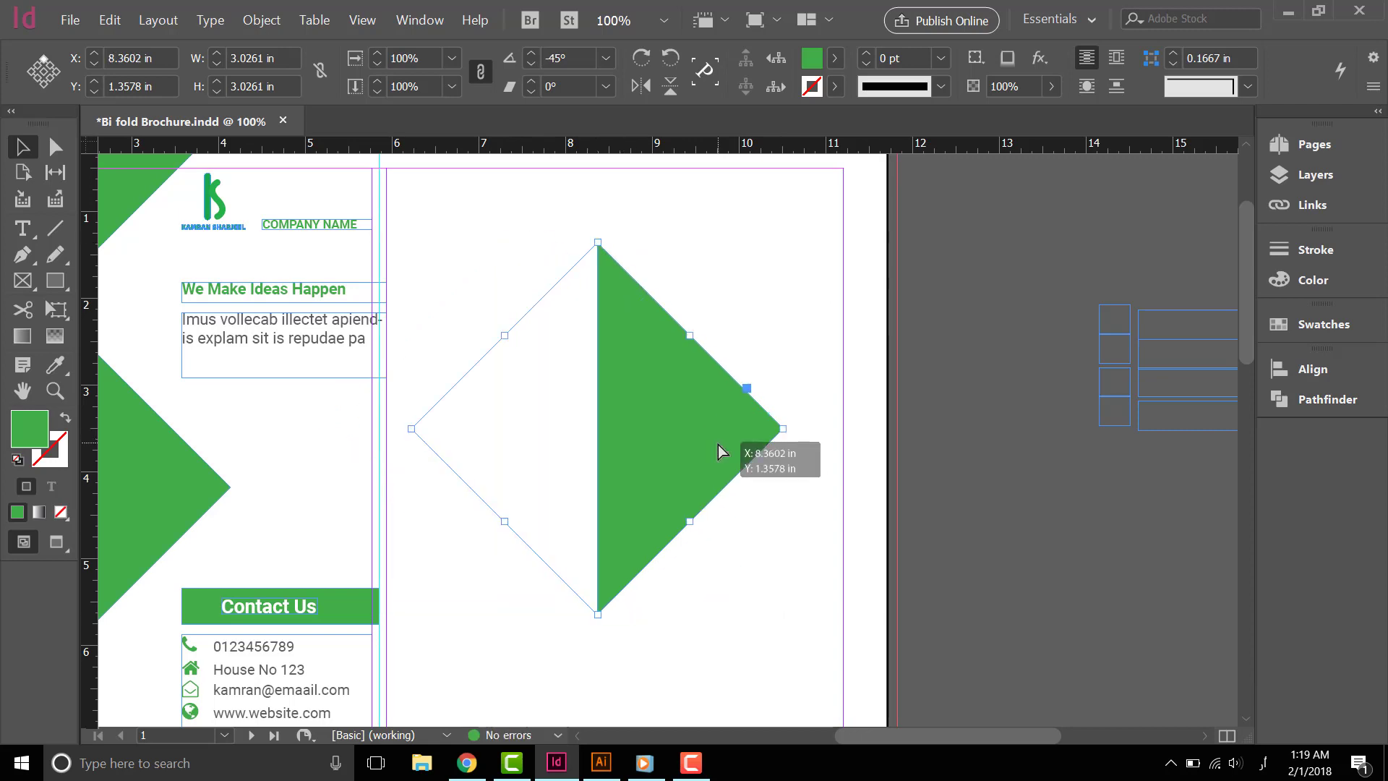
mouse_move(799, 441)
left_mouse_down()
mouse_move(500, 353)
mouse_move(694, 466)
mouse_move(735, 448)
mouse_move(578, 553)
left_mouse_up()
left_click(1002, 490)
scroll(719, 470, "down", 1)
left_click_drag(799, 509, 623, 648)
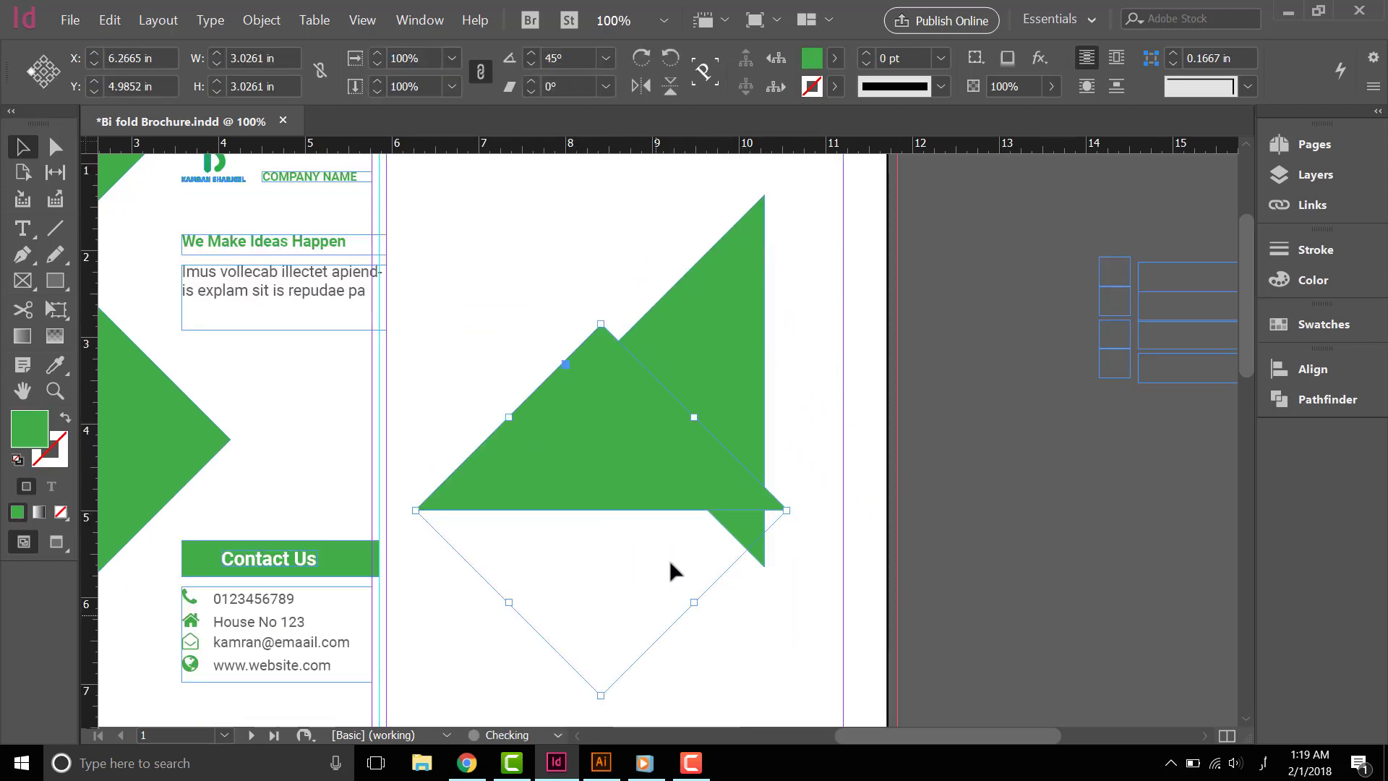
Align the upward and left-pointing triangles along their right edges
mouse_move(671, 563)
left_mouse_down()
mouse_move(771, 577)
mouse_move(717, 569)
left_mouse_up()
left_click(881, 549)
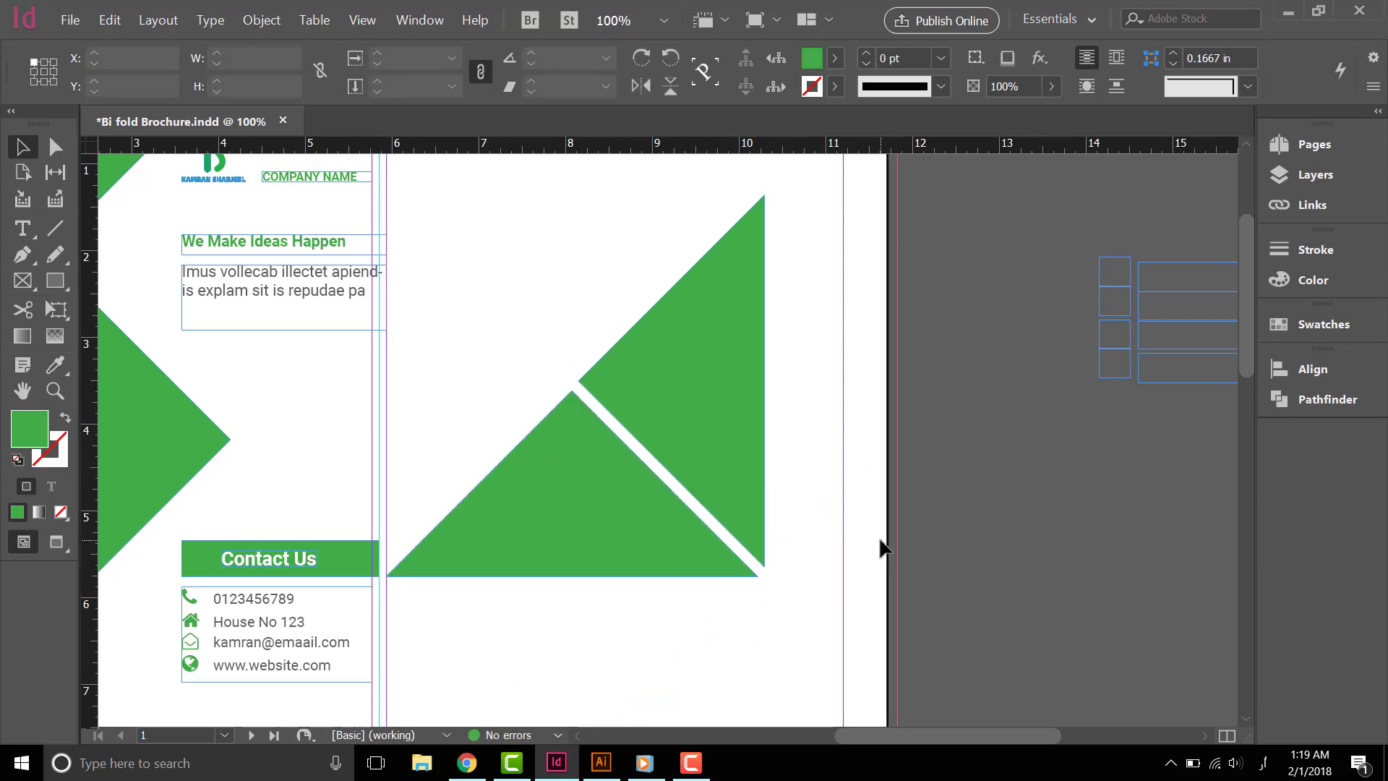
key("d")
left_click(730, 575)
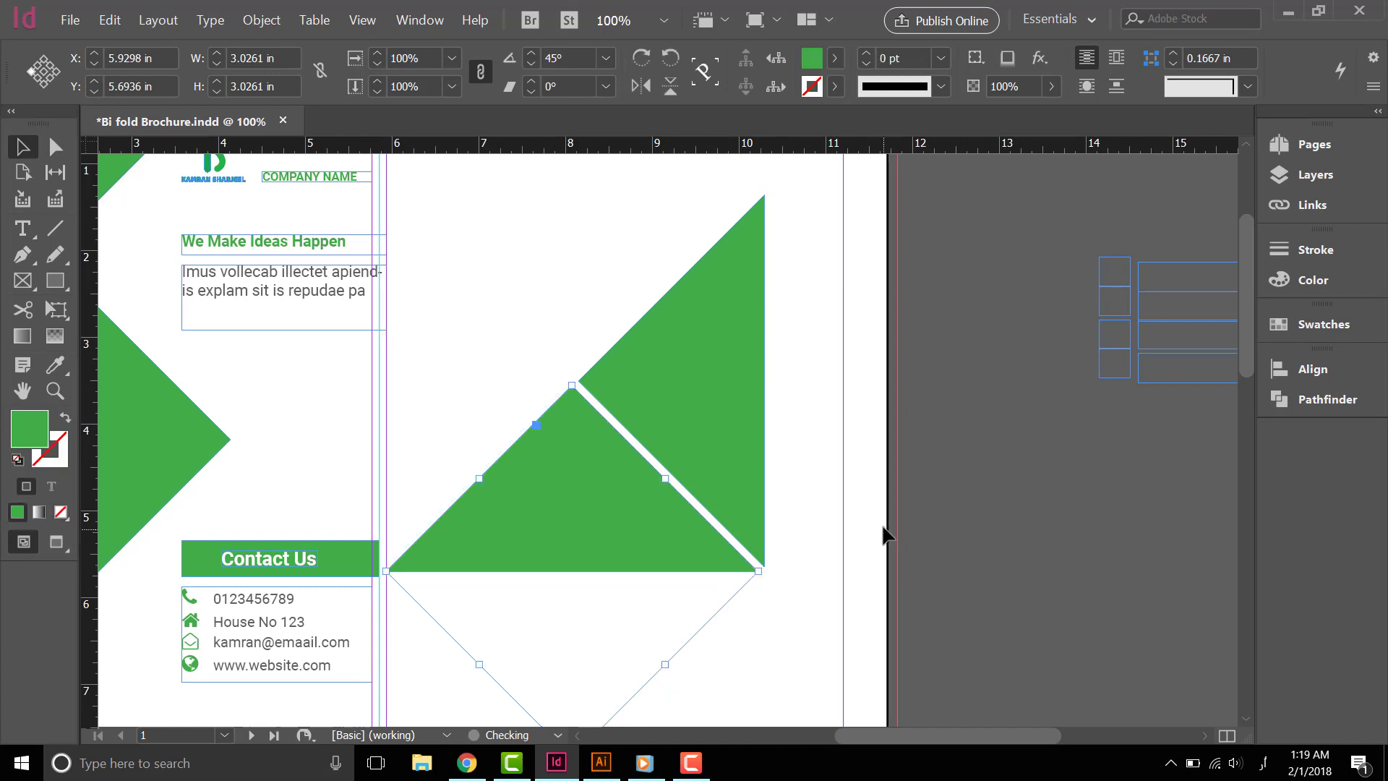
left_click_drag(795, 499, 688, 575)
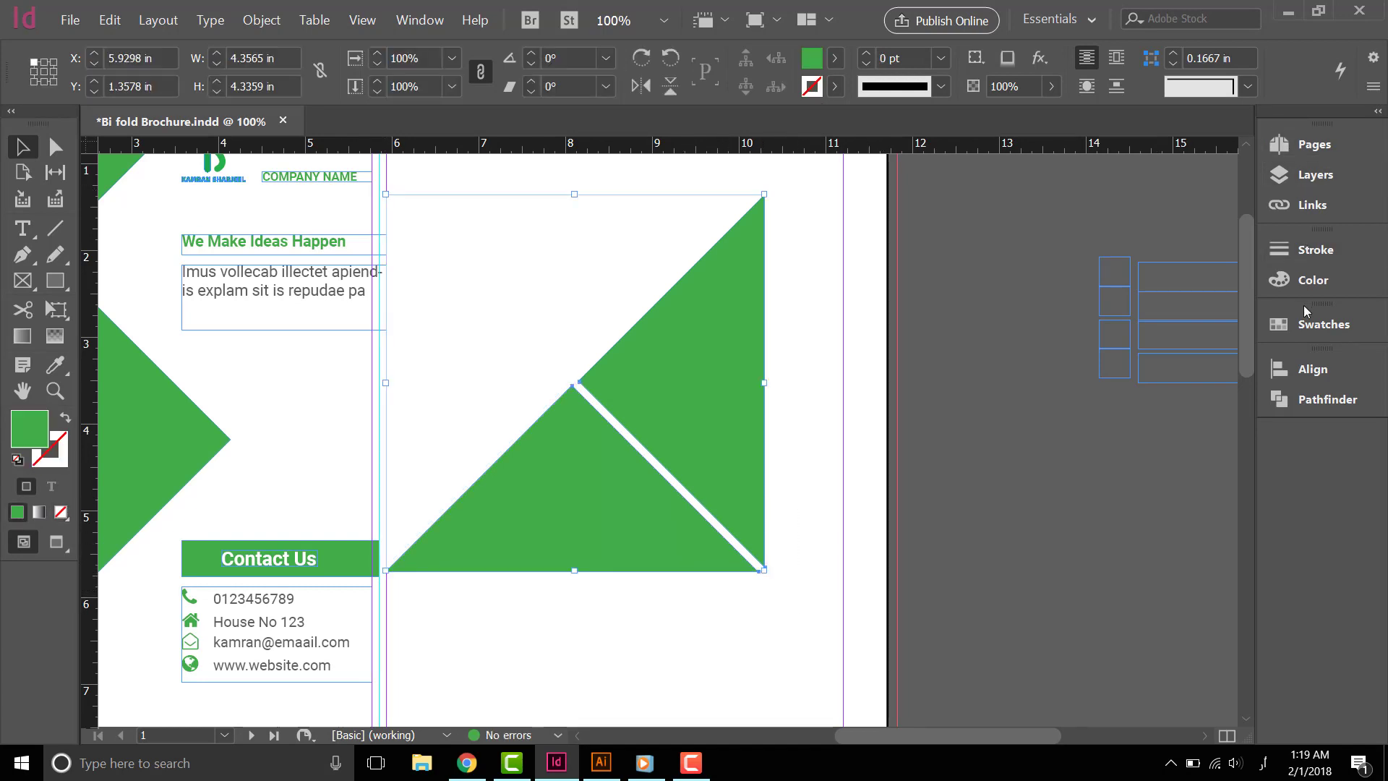
left_click(1295, 369)
left_click(1056, 419)
left_click(897, 366)
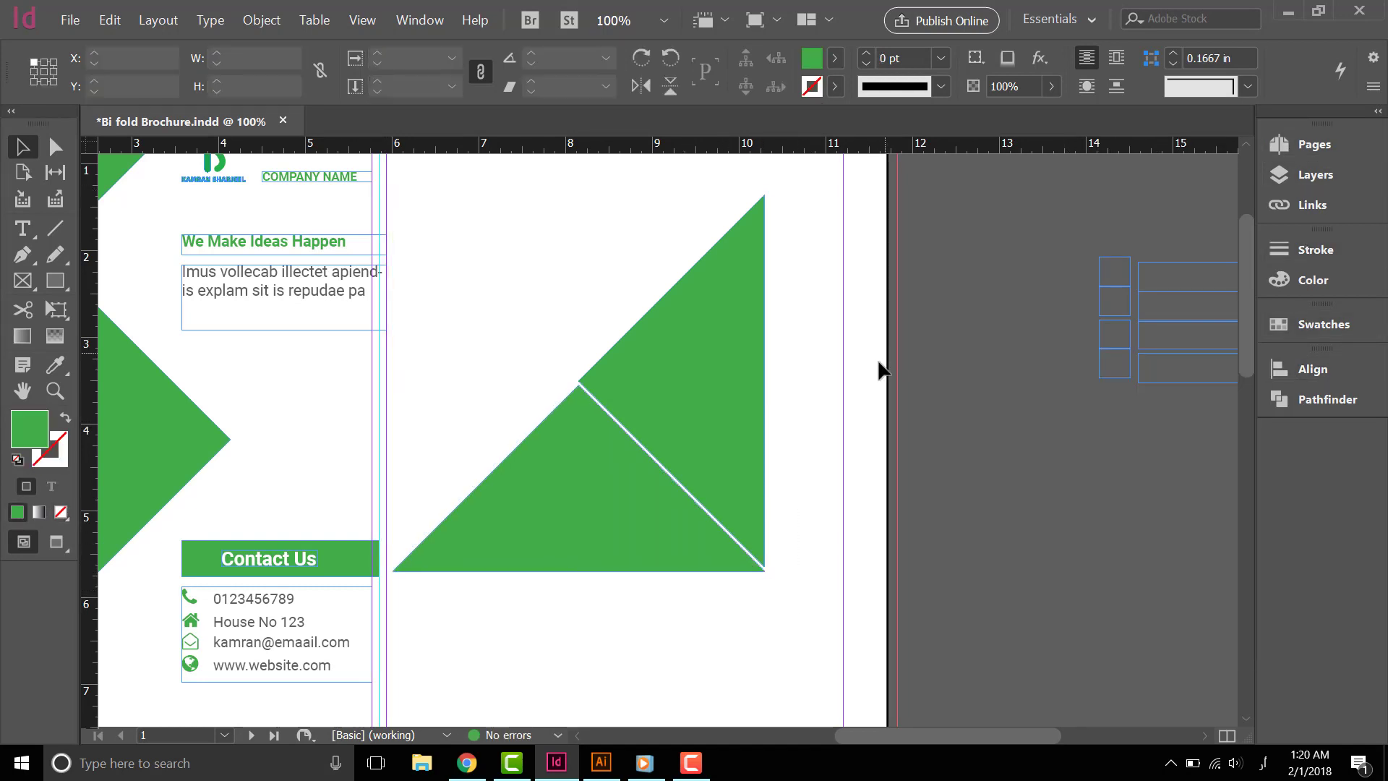
Nudge the left-pointing triangle up and re-align both triangles' right edges
key("ctrl+minus")
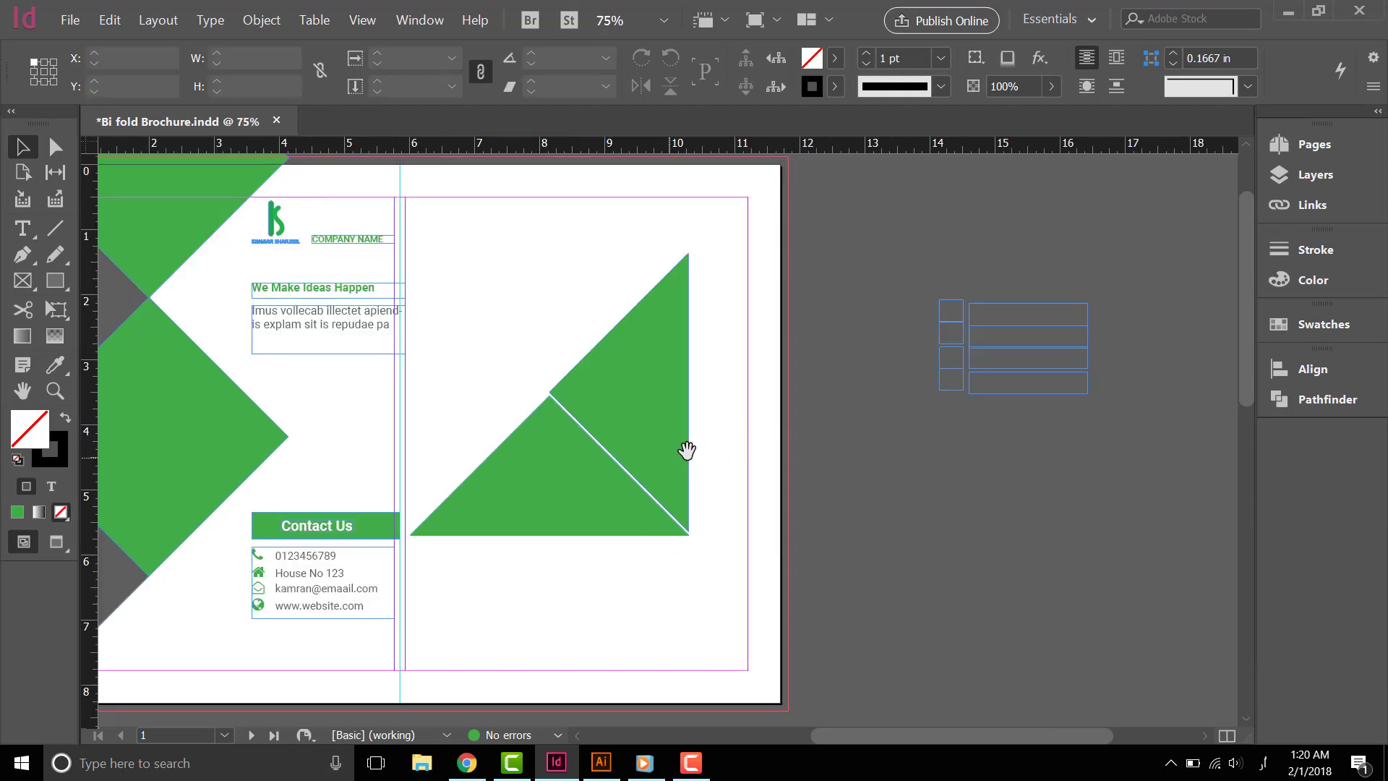
left_click(639, 462)
left_click(687, 439)
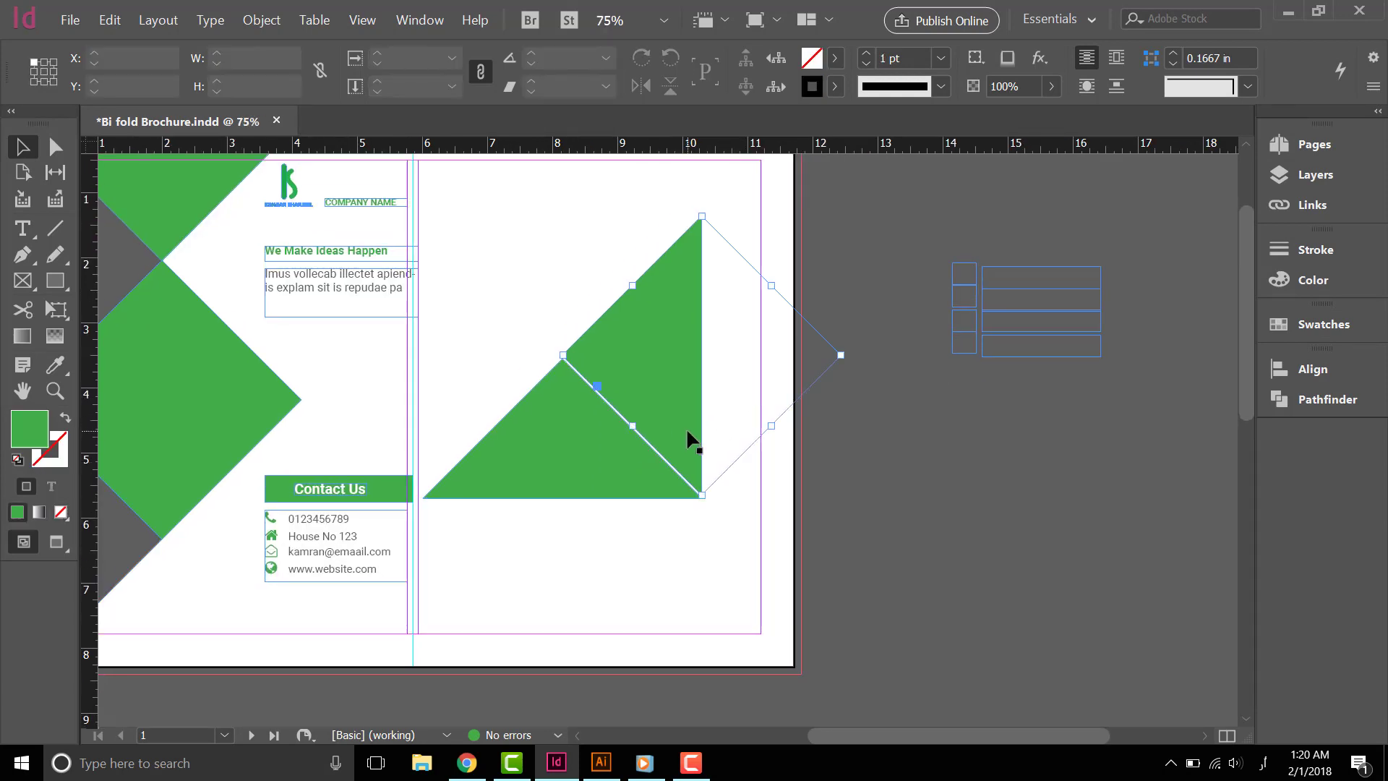
key("Up")
key("Up")
key("Up")
key("Up")
key("Up")
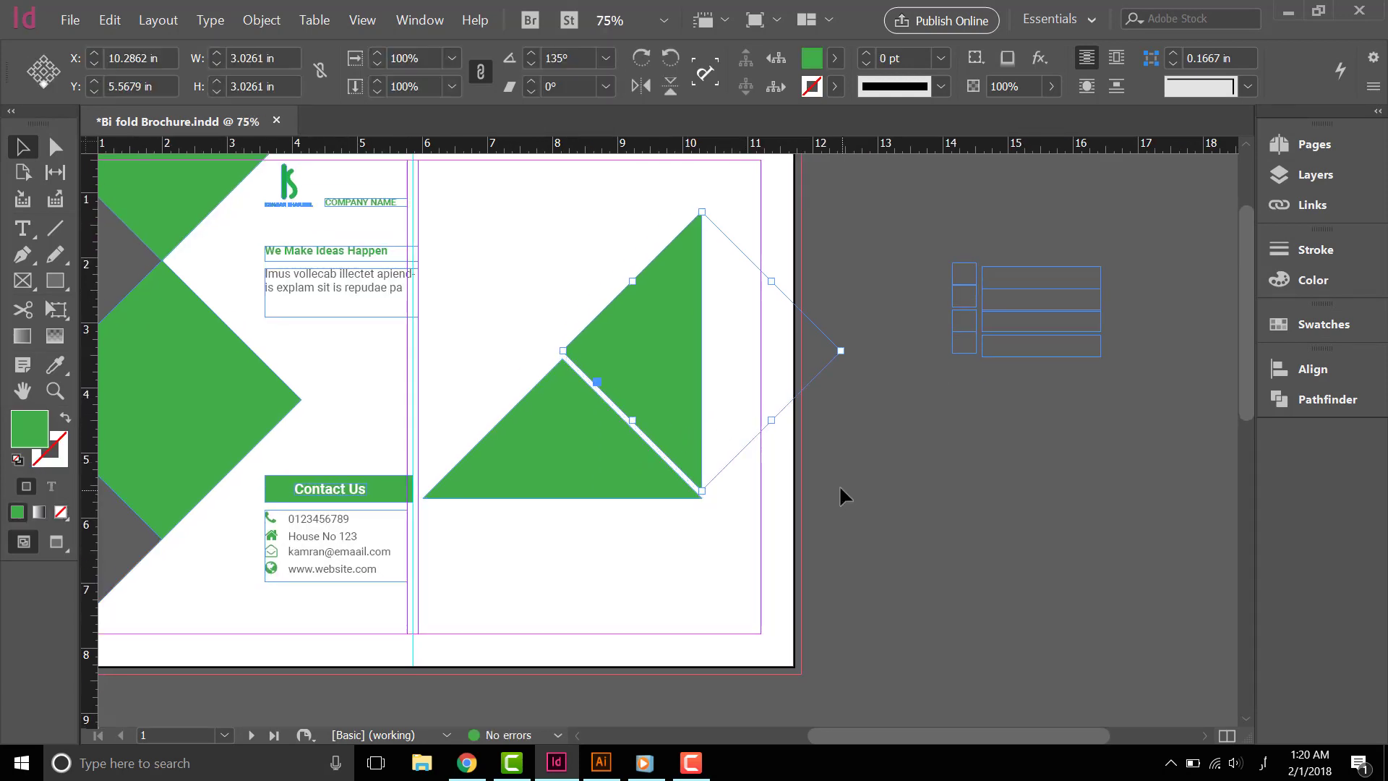
left_click(841, 496)
left_click_drag(684, 550, 719, 448)
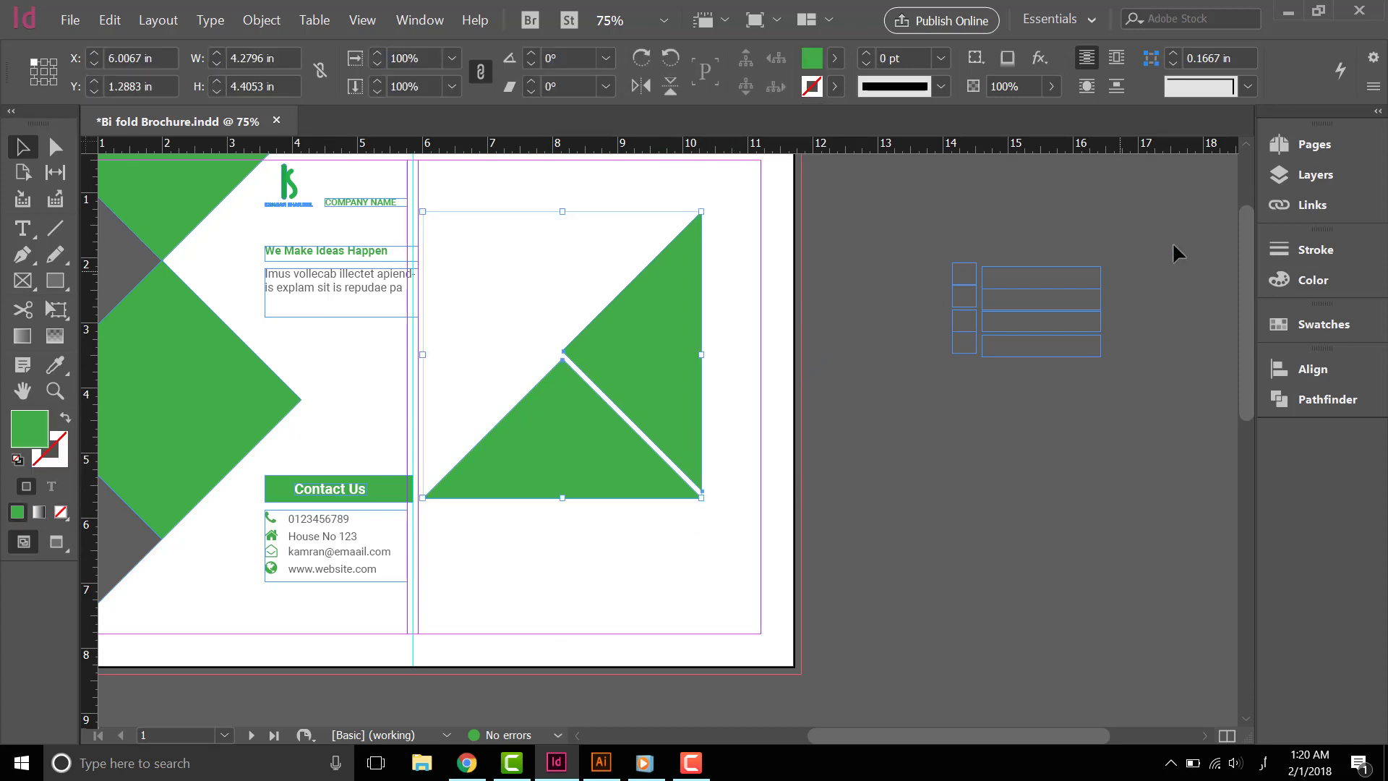
left_click(1312, 368)
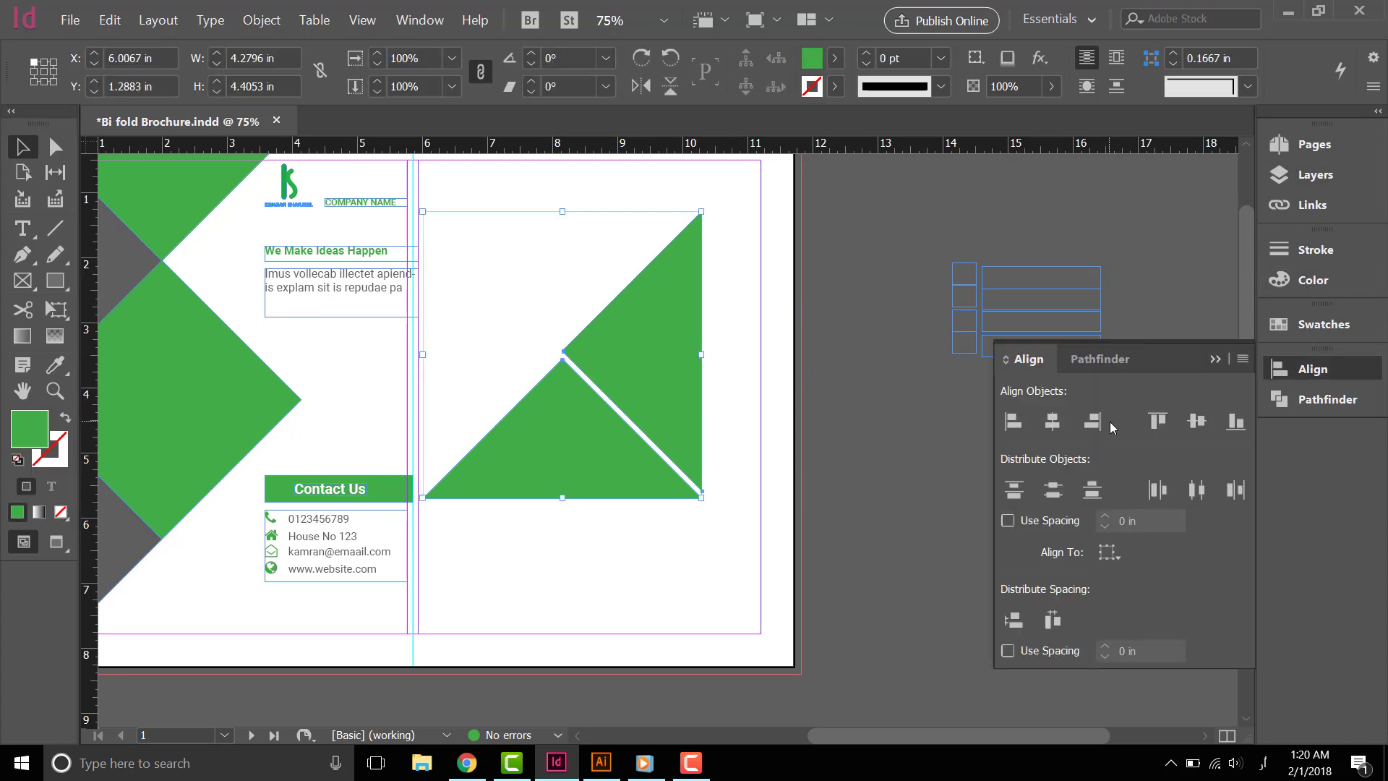
left_click(1041, 303)
Duplicate a triangle, rotate it to -135° pointing down, and place it at the panel top
mouse_move(603, 454)
left_mouse_down()
mouse_move(664, 293)
mouse_move(710, 295)
left_mouse_up()
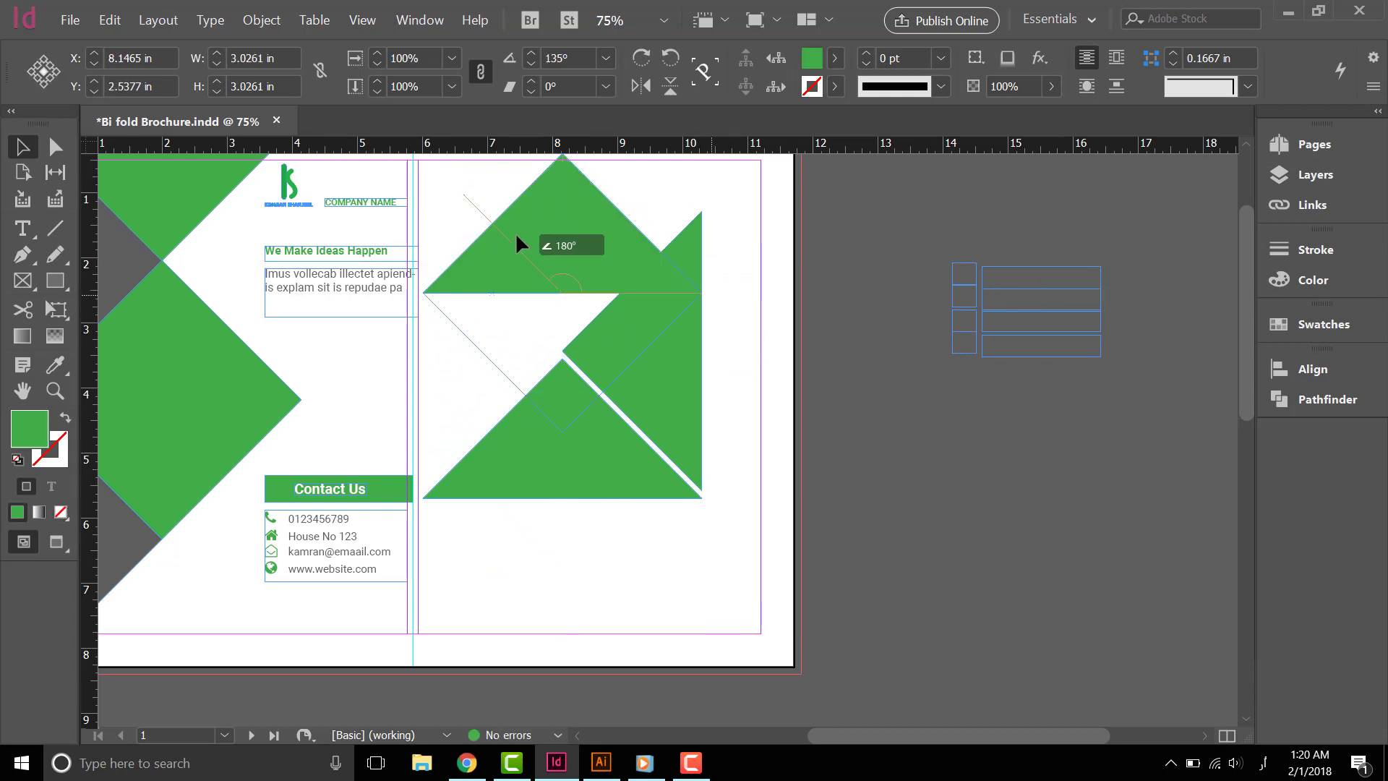
left_click_drag(673, 393, 716, 322)
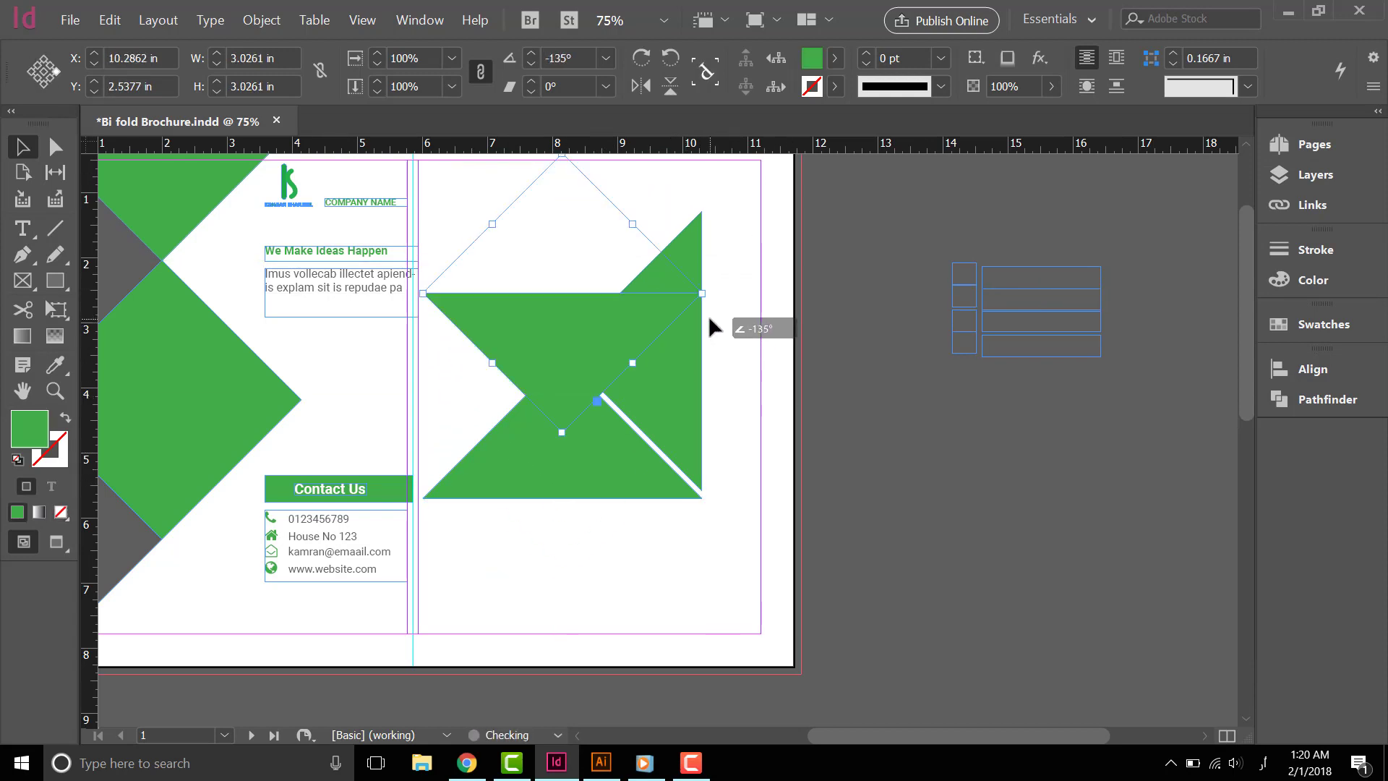
mouse_move(625, 292)
left_mouse_down()
mouse_move(626, 253)
mouse_move(597, 293)
left_mouse_up()
left_click(908, 261)
left_click(587, 257)
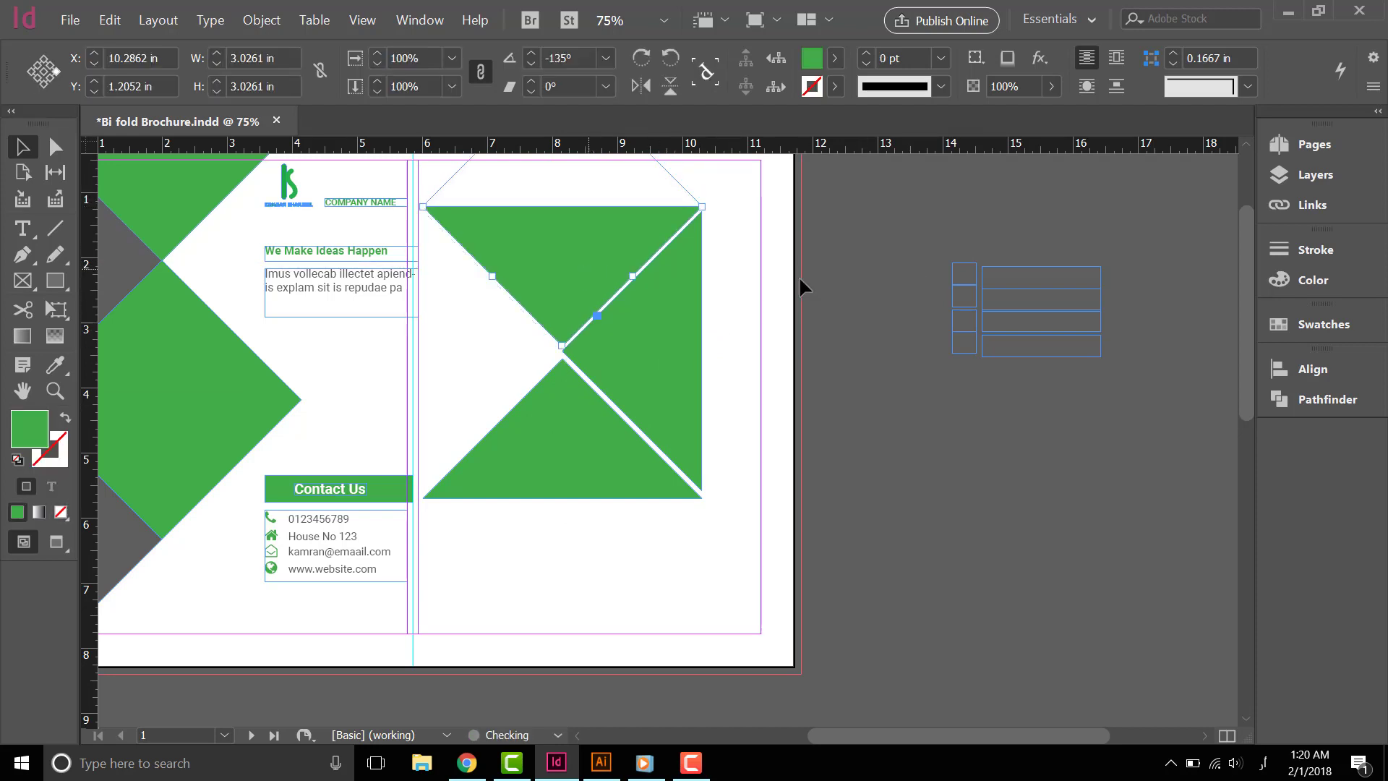
left_click(766, 276)
left_click_drag(649, 248, 645, 244)
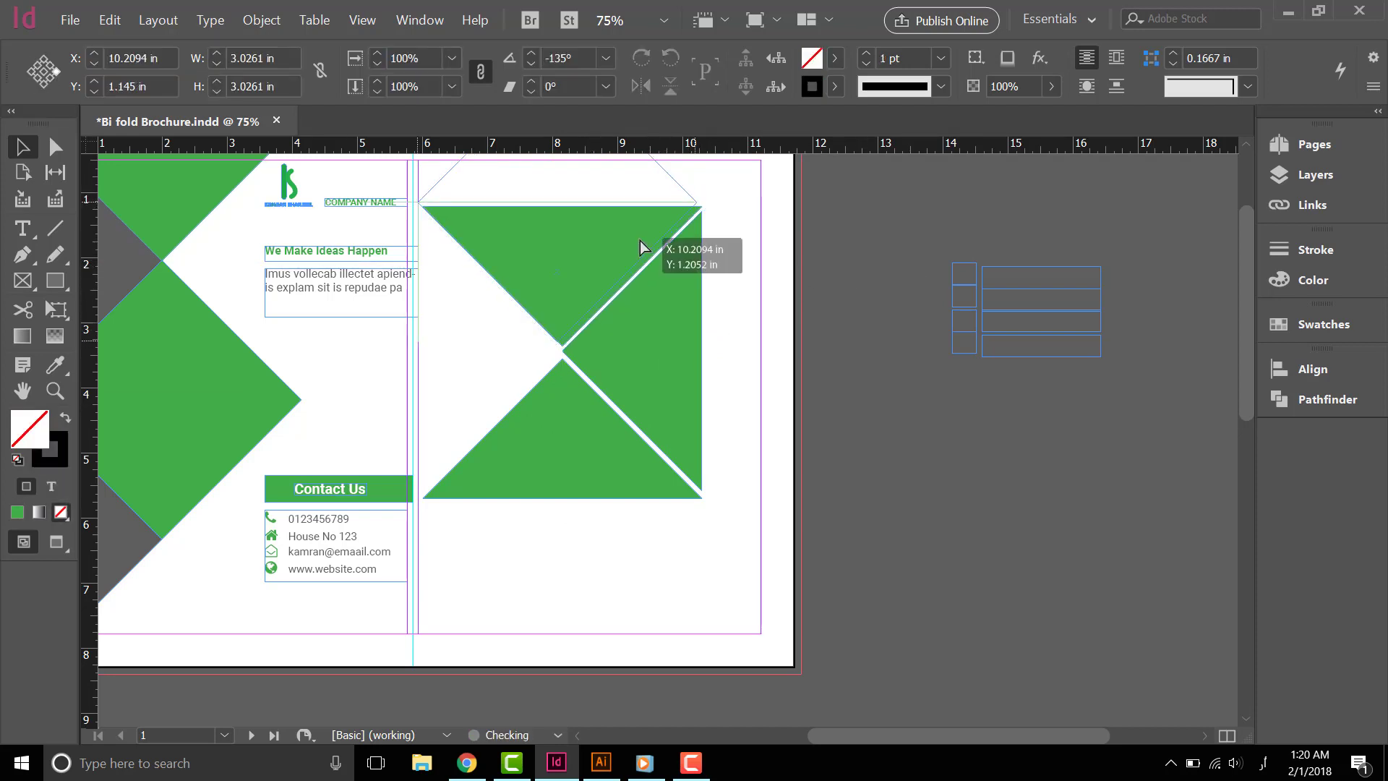
left_click(829, 263)
Select the logo, heading, body text, Contact Us bar and contact details together
key("r")
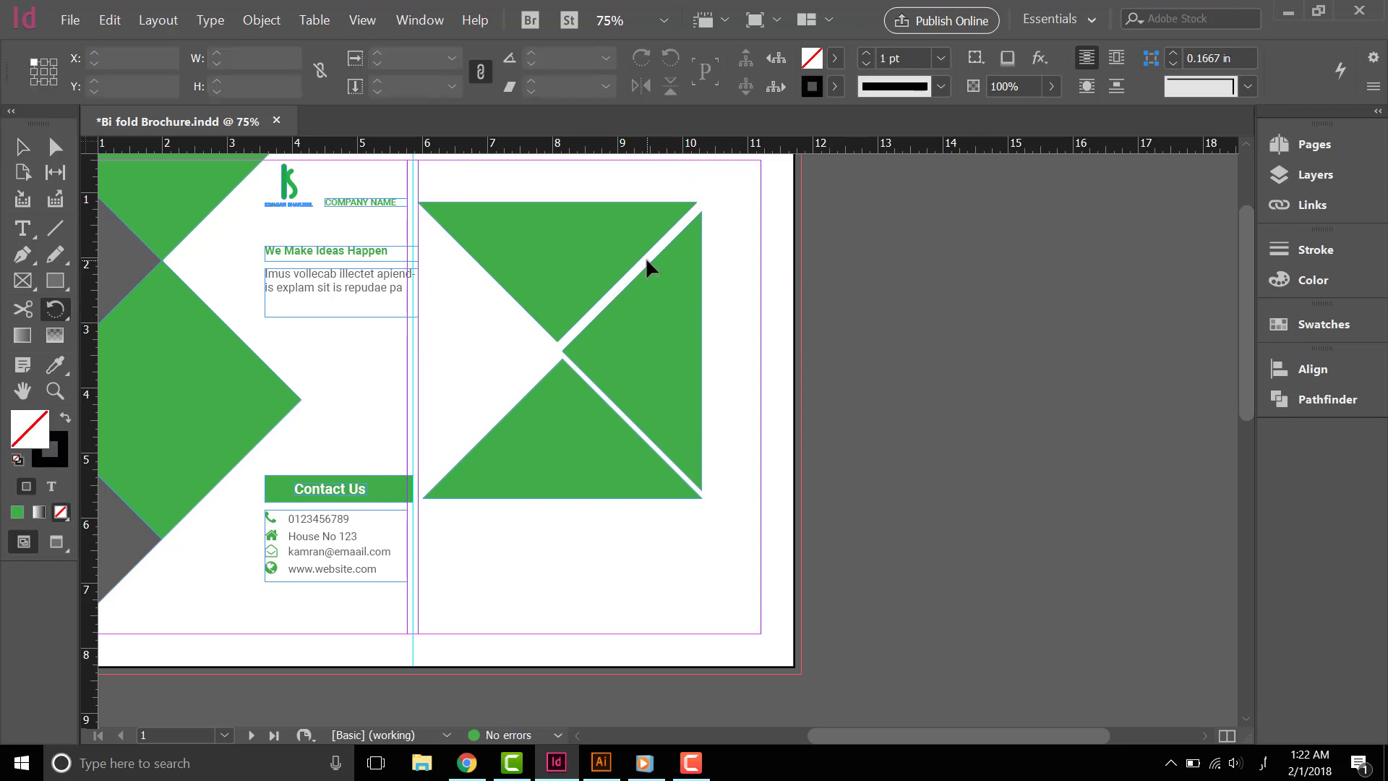
left_click_drag(396, 338, 396, 338)
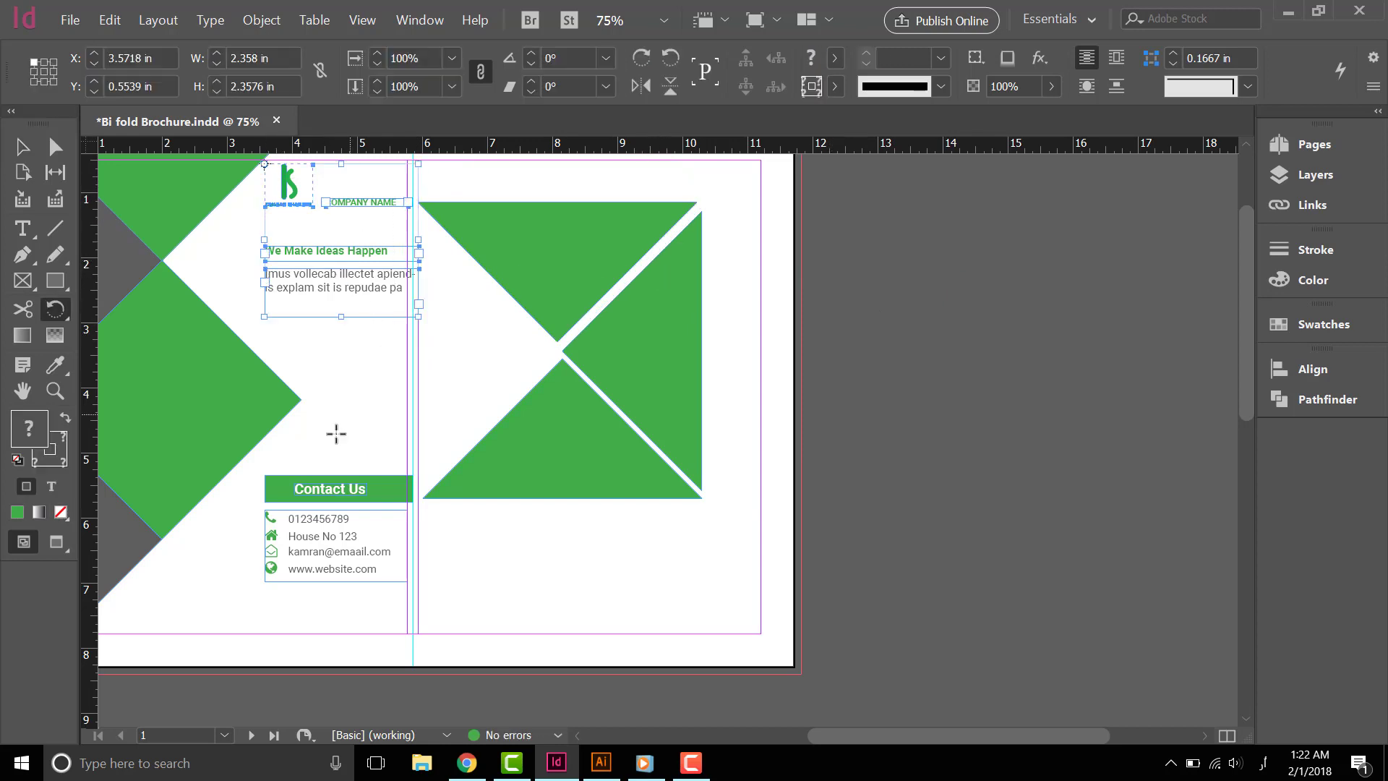
left_click(23, 147)
left_click(250, 201)
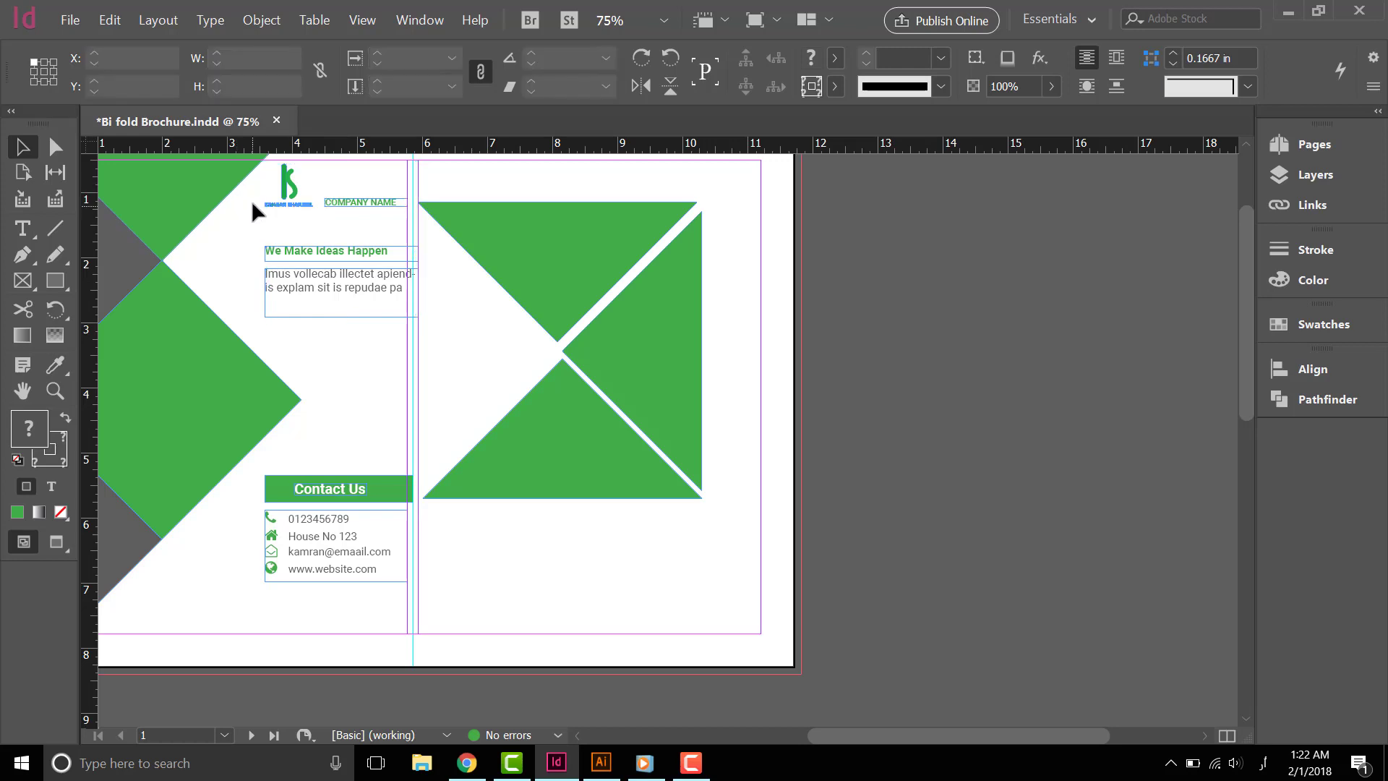
left_click(282, 495, "shift")
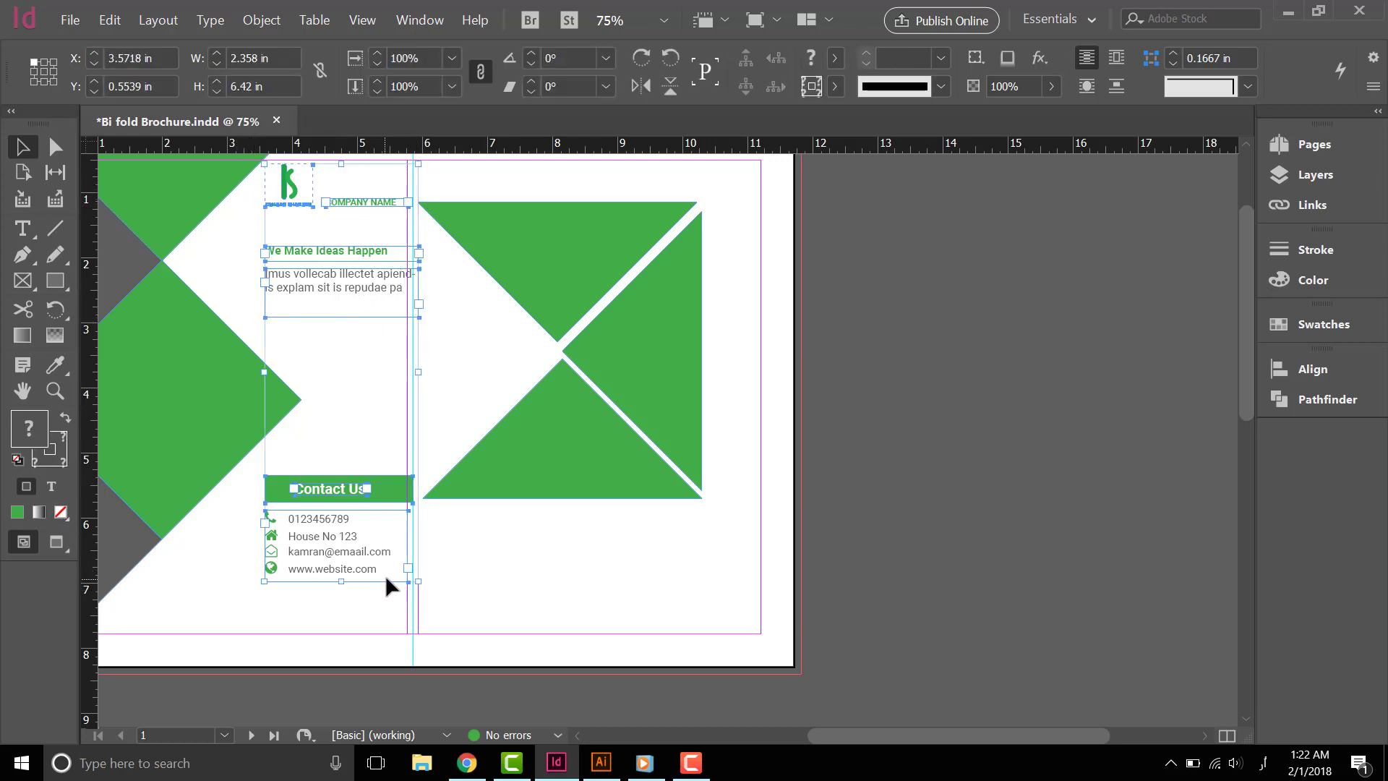
left_click(380, 558, "shift")
Nudge the left-panel content three steps left and down, then preview the page
key("Left")
key("Left")
key("Left")
key("Down")
key("Down")
key("Down")
key("Down")
key("Down")
key("Down")
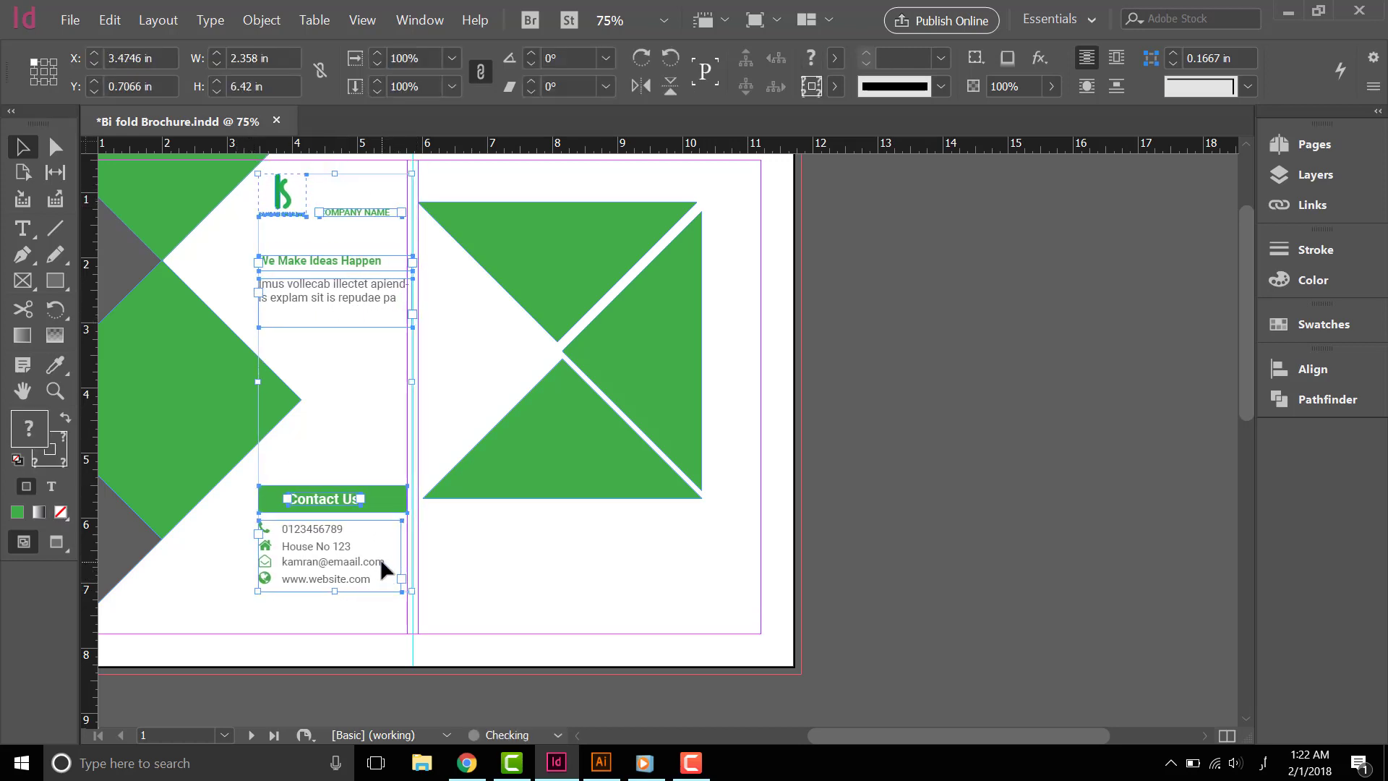
key("Left")
key("Left")
key("Down")
key("Down")
key("Down")
key("Left")
key("Left")
key("Down")
key("Down")
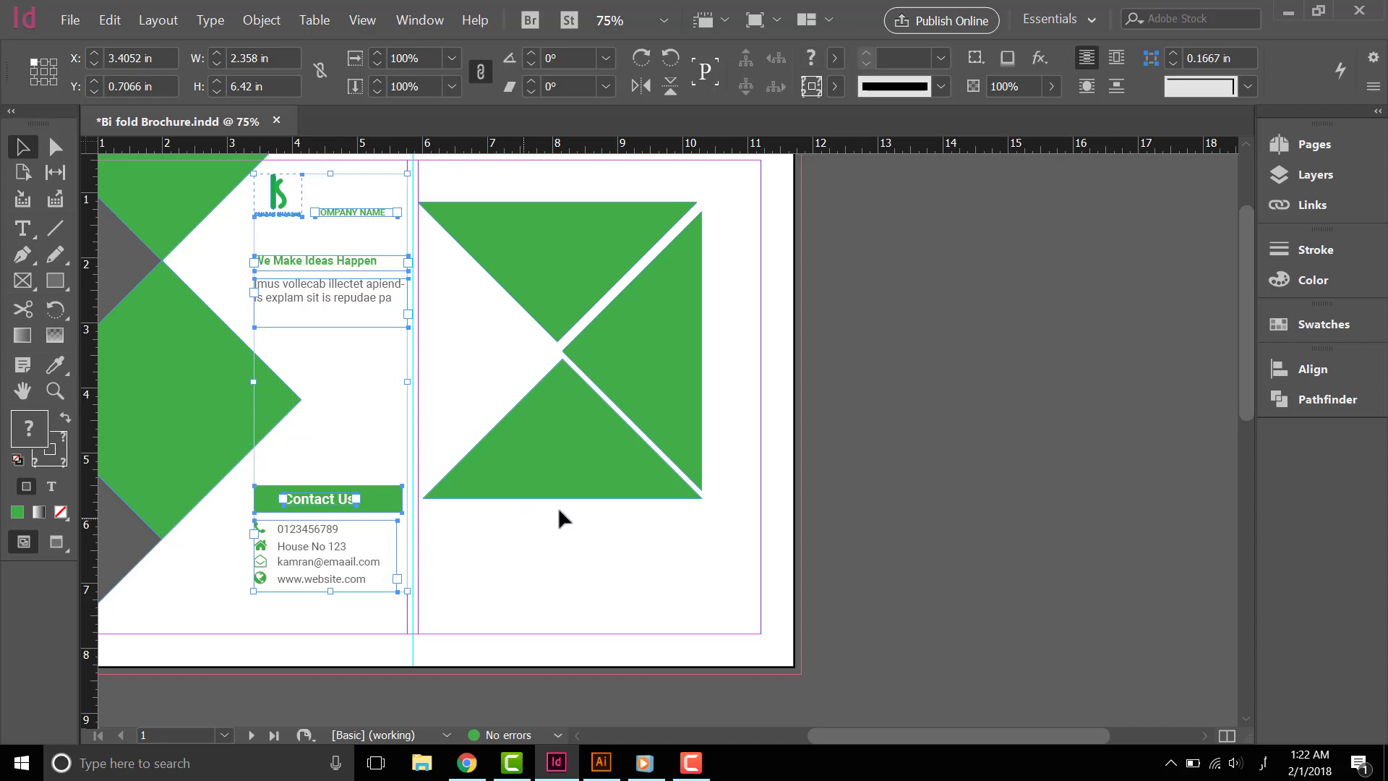
left_click(833, 366)
key("shift+w")
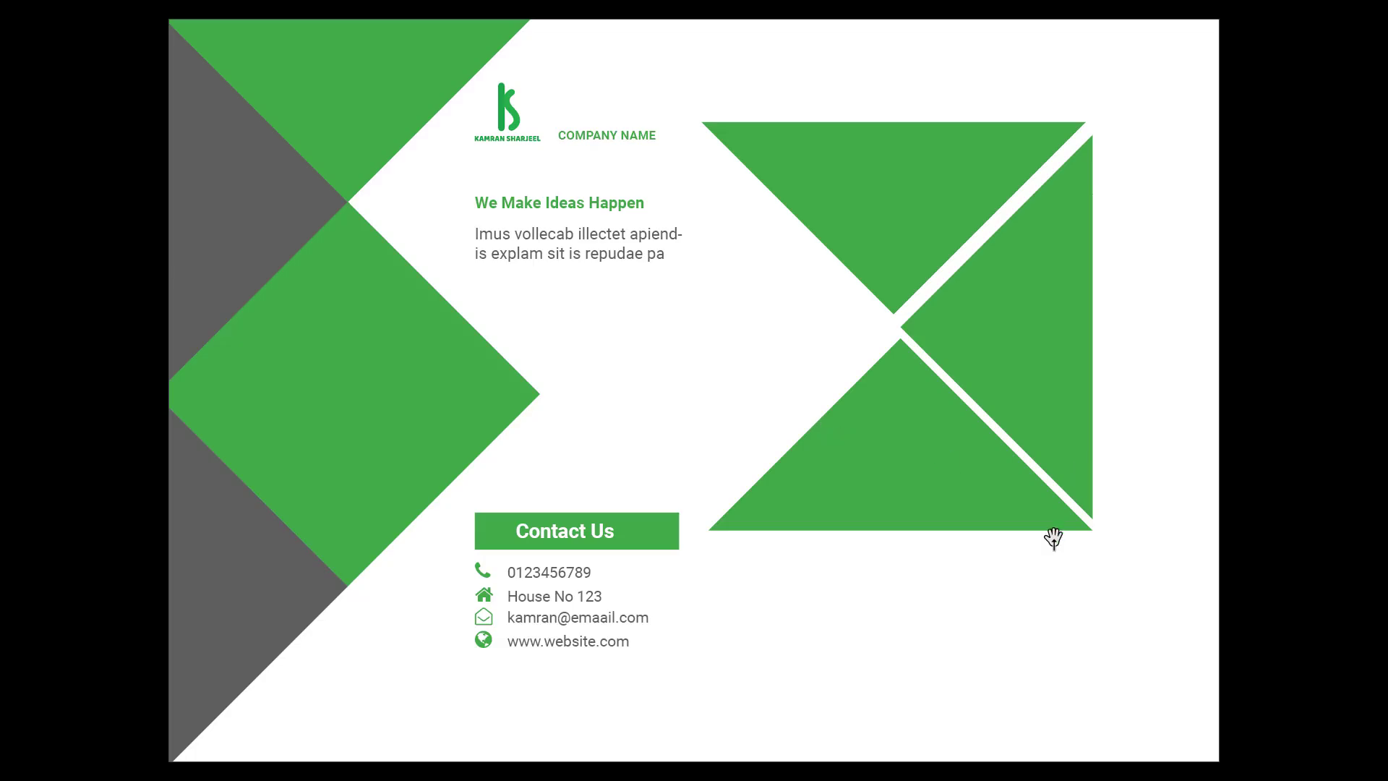
key("Escape")
left_click(895, 294)
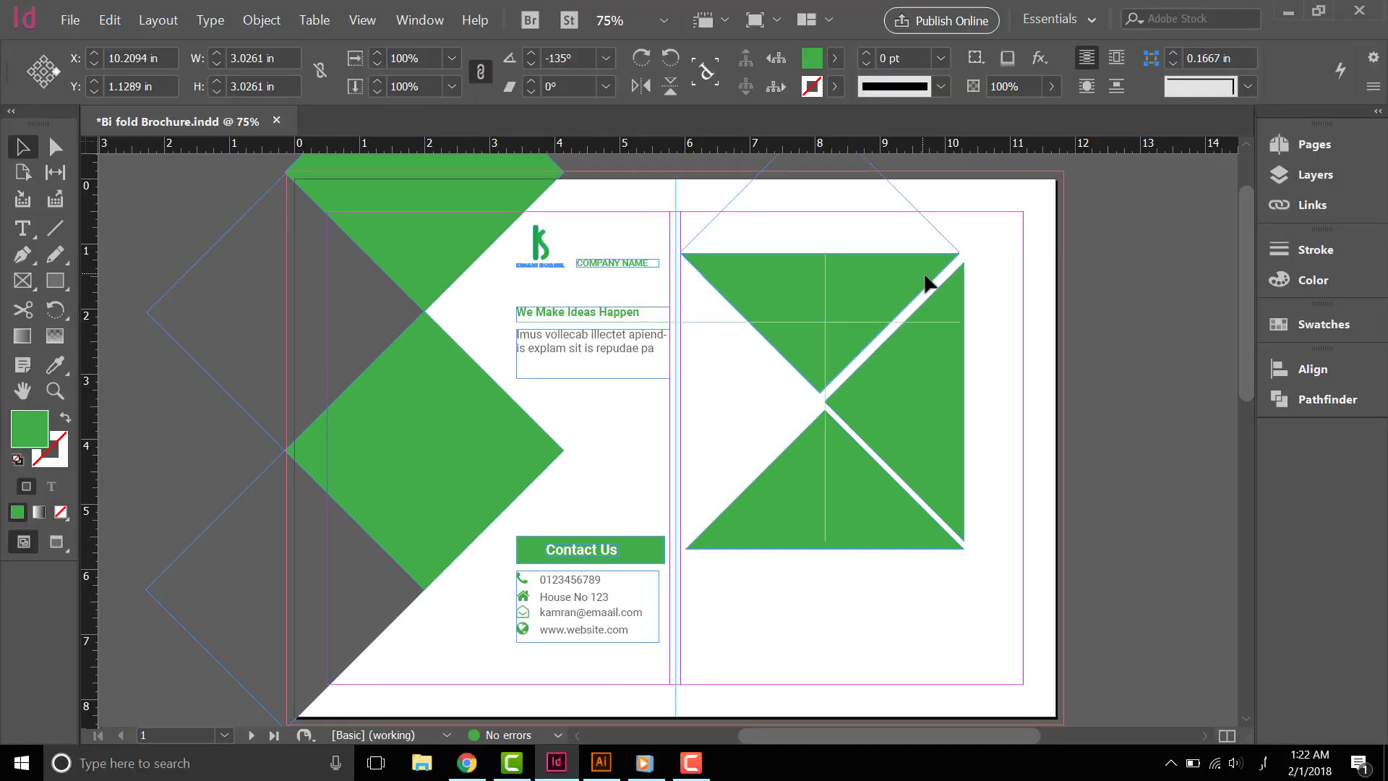
Select the three green triangles and align them along their right edges
left_click(799, 599)
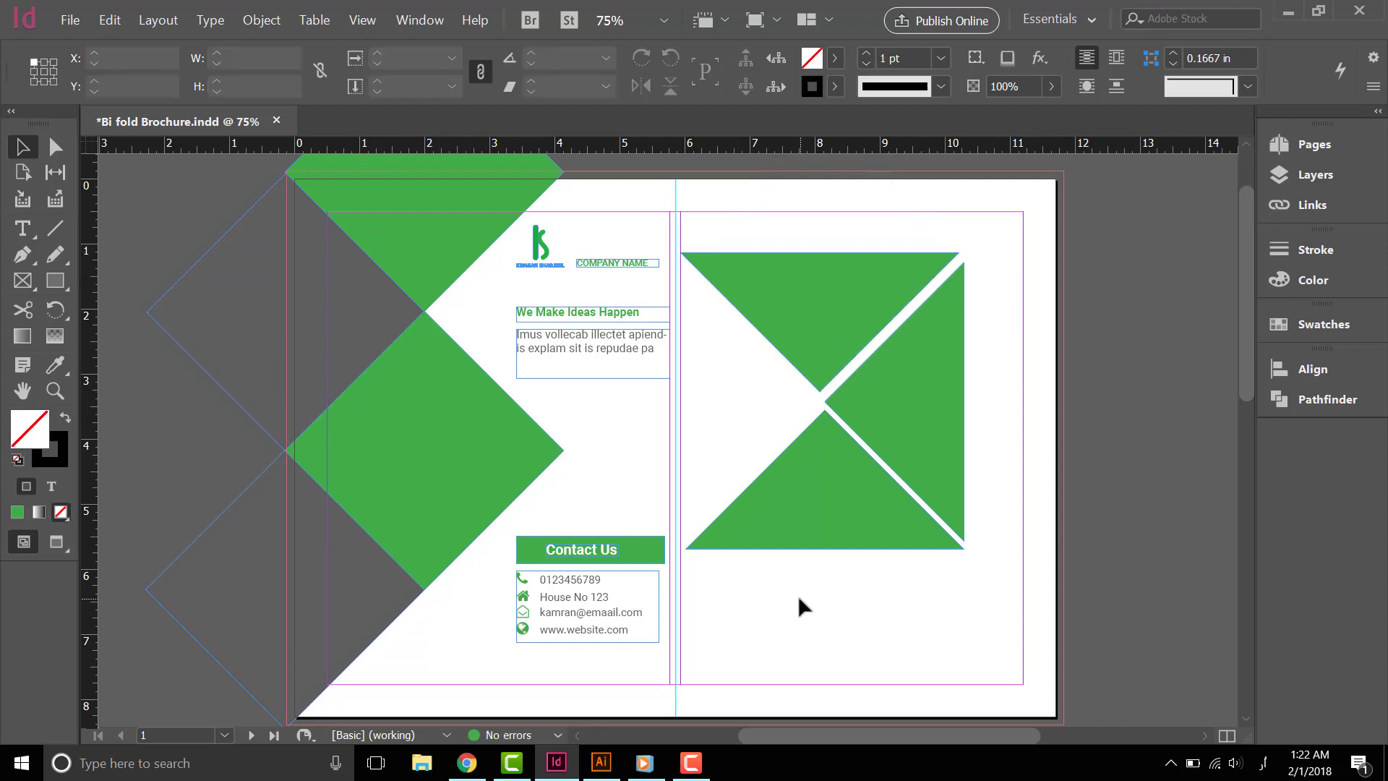
left_click(796, 318)
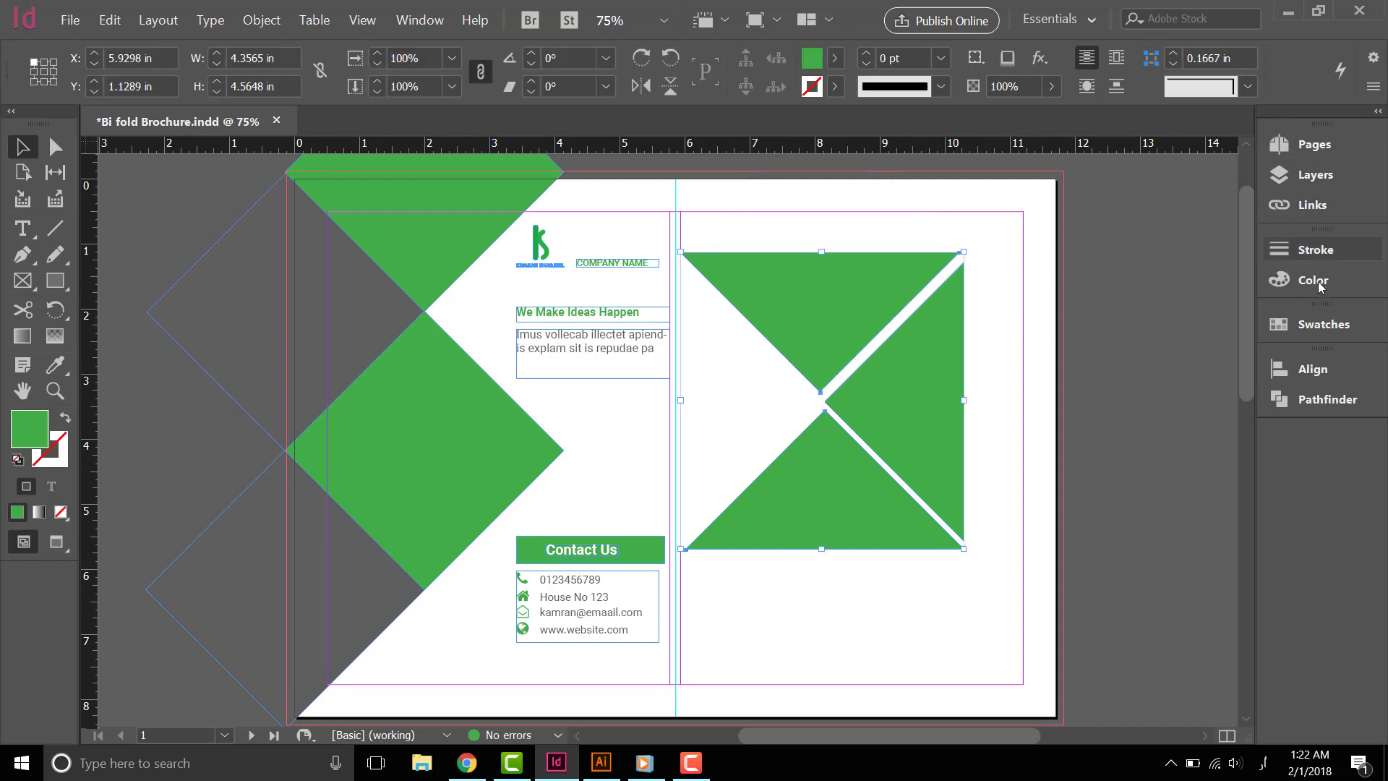
left_click(1310, 370)
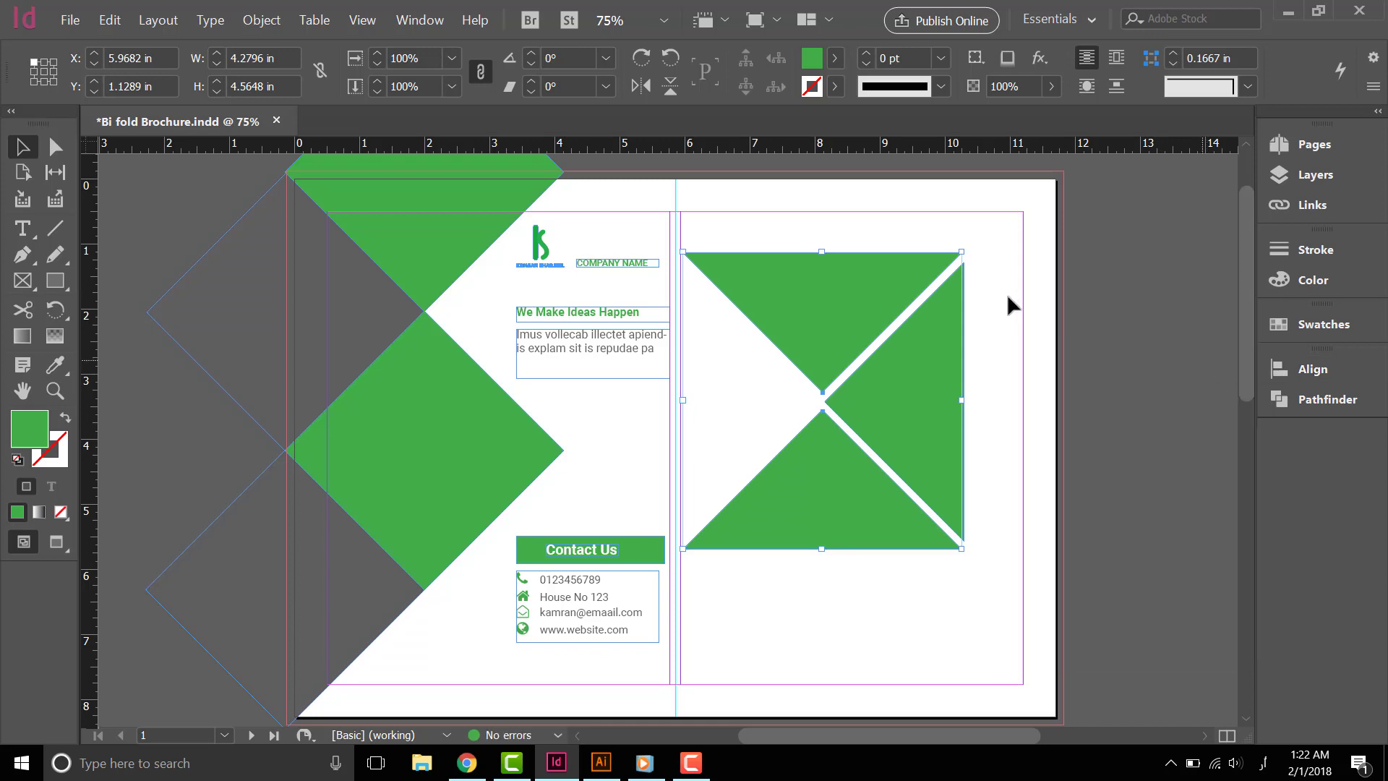
left_click(967, 411)
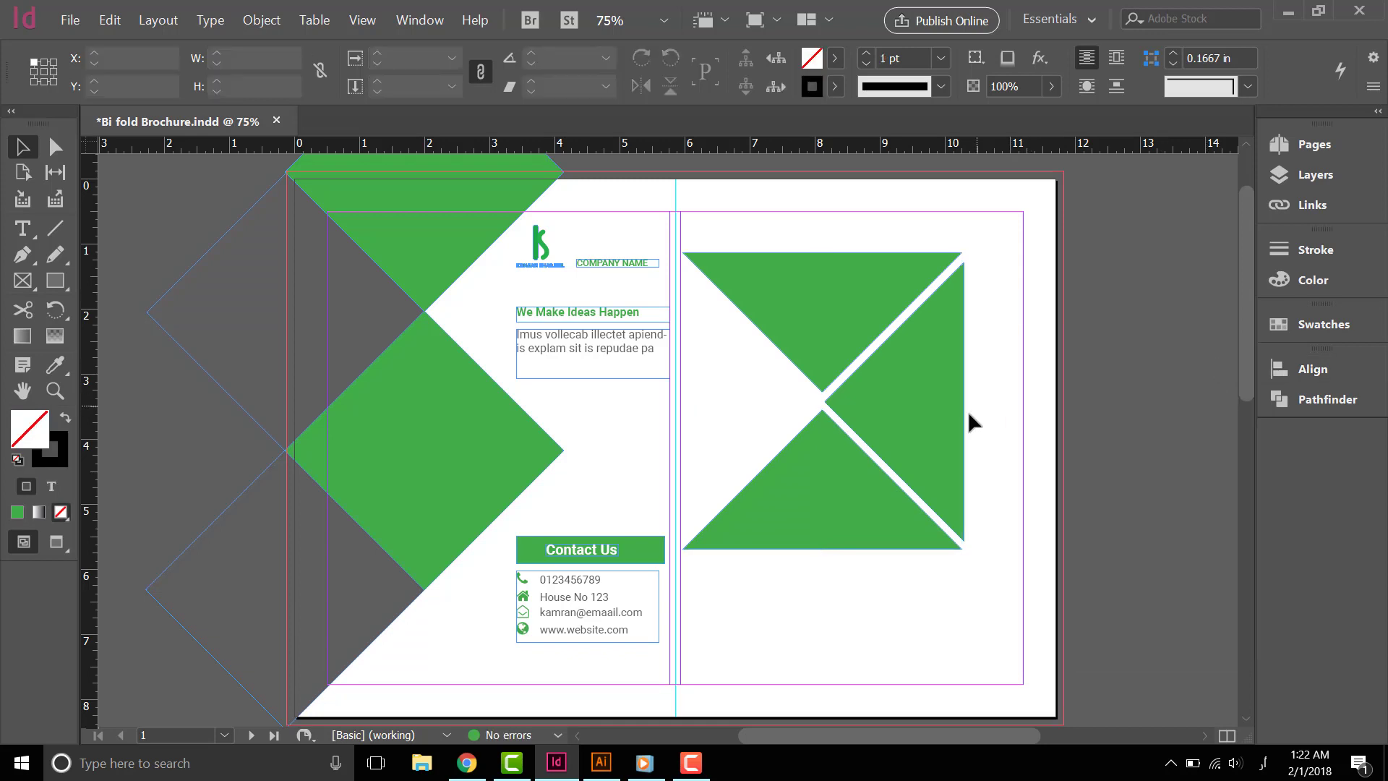
left_click(942, 526)
left_click(1312, 369)
left_click(1093, 423)
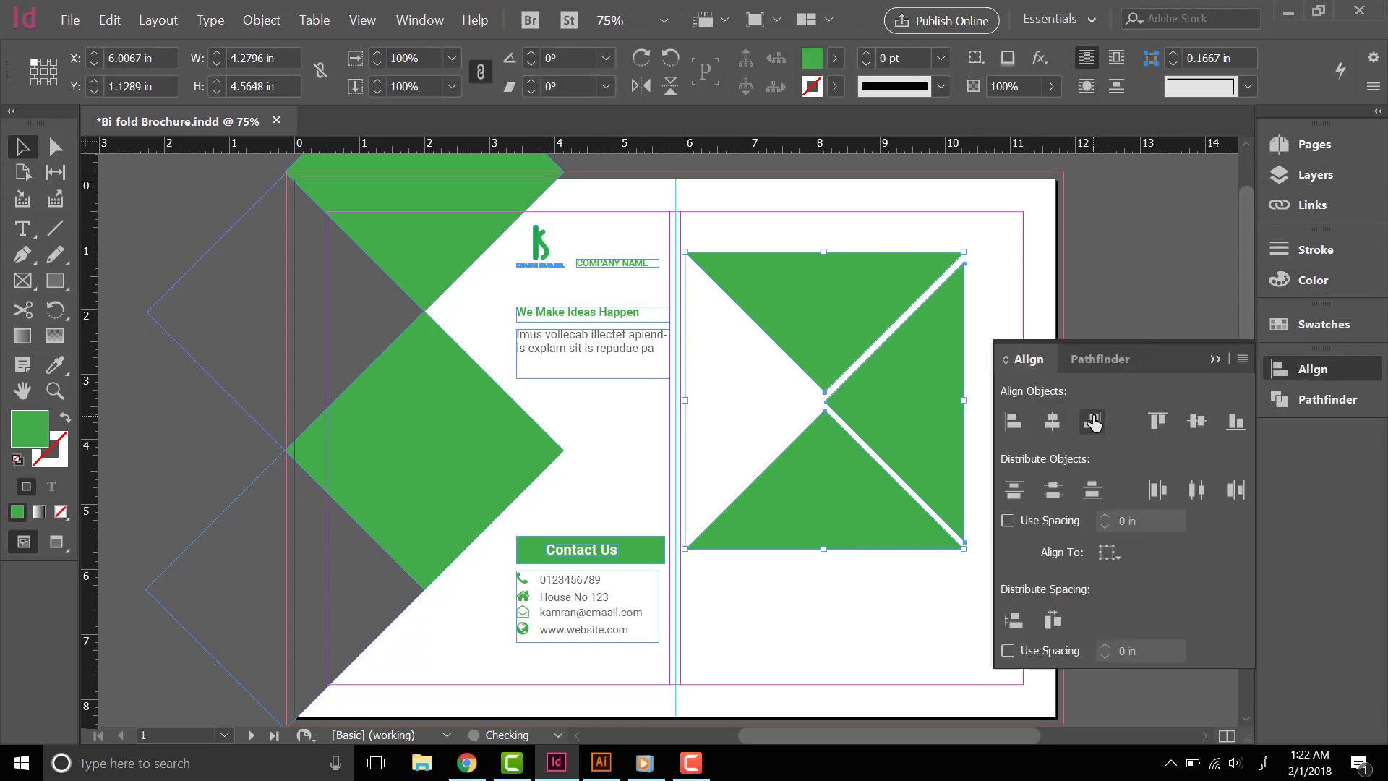
key("ctrl+shift+a")
Zoom in to 125% and nudge the right triangle down slightly
left_click(1038, 448)
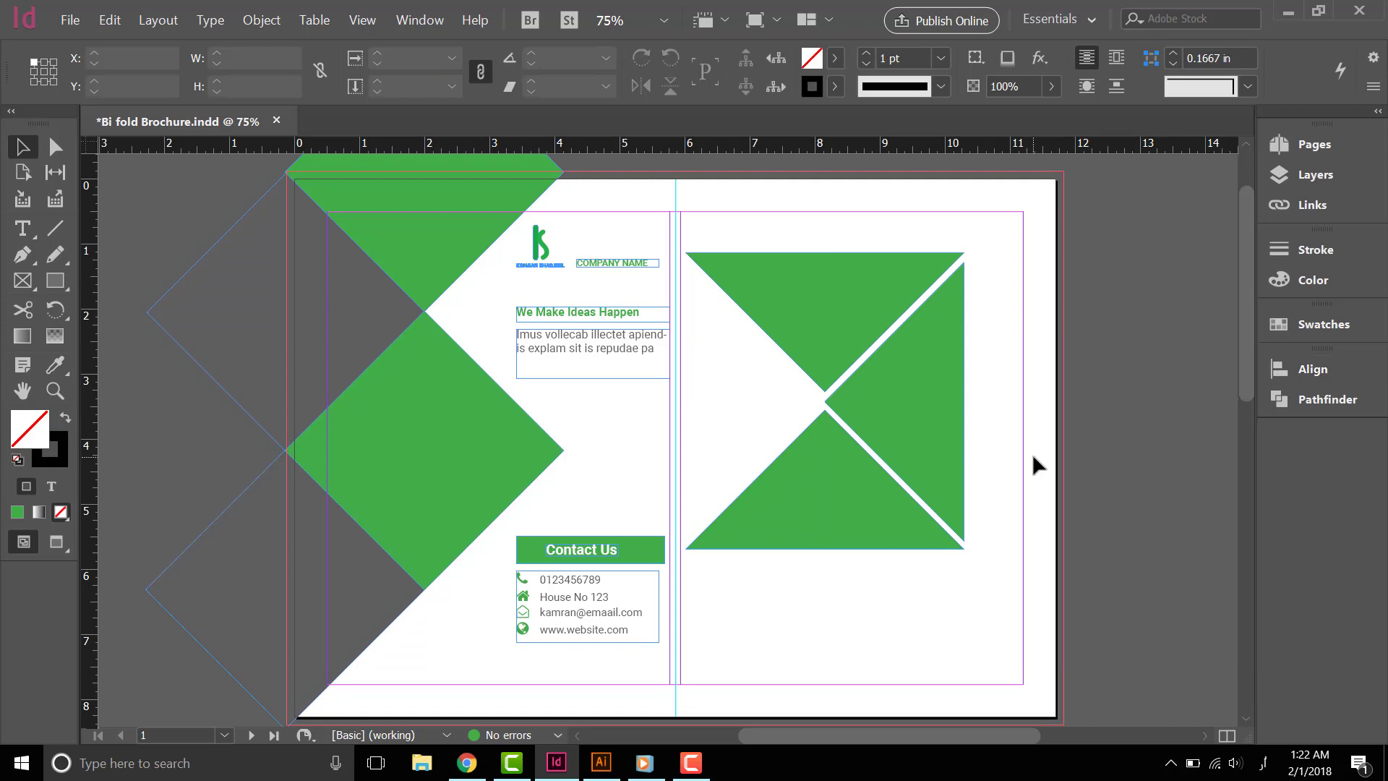
left_click(975, 455)
left_click(643, 430)
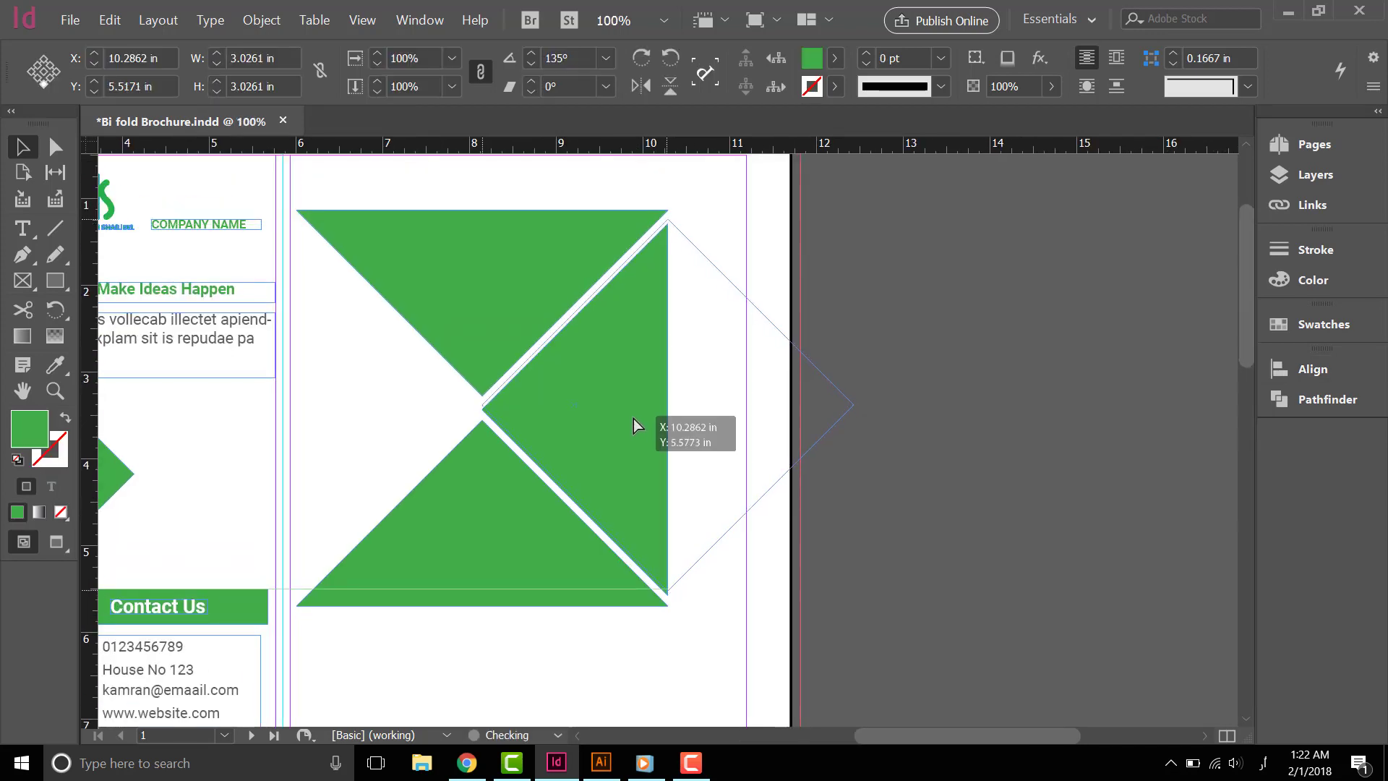
key("ctrl+shift+a")
left_click(636, 410)
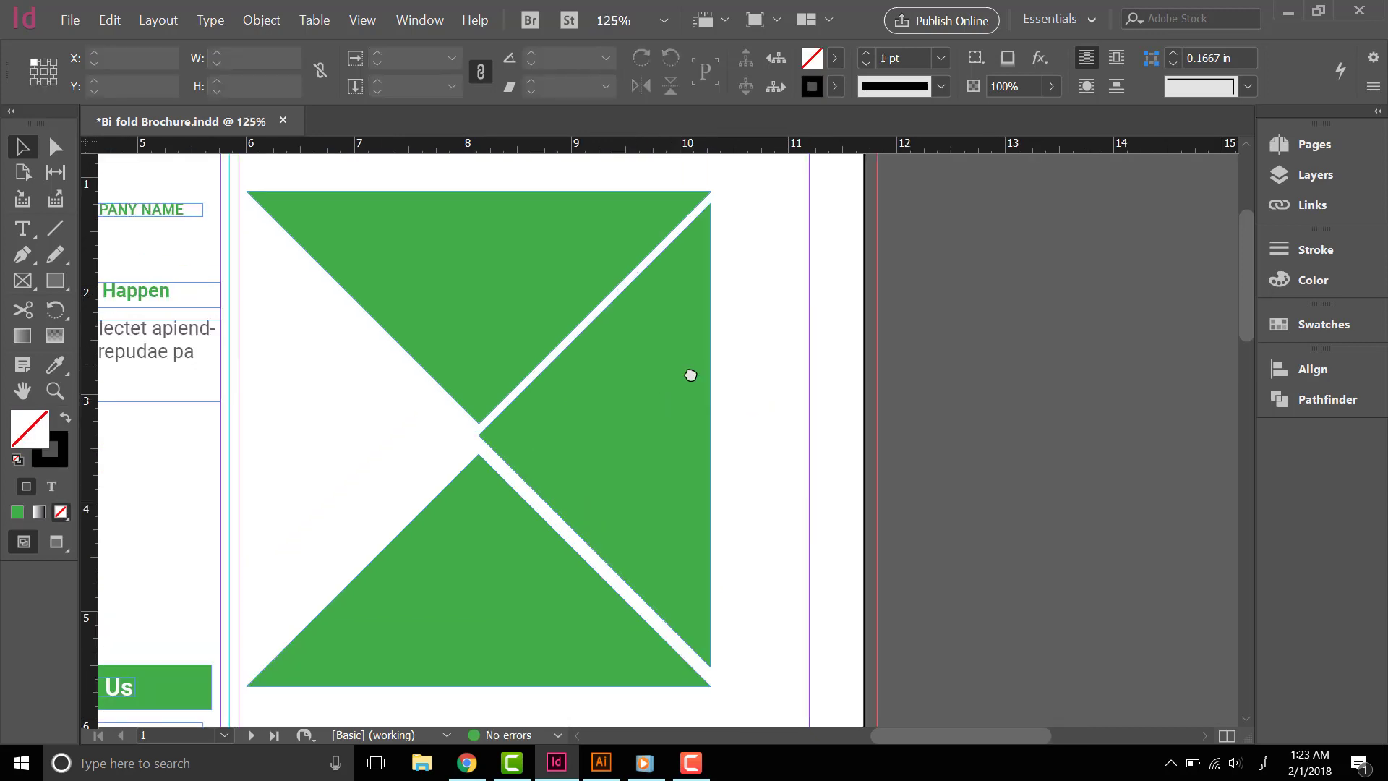
left_click(674, 402)
key("Down")
key("Down")
key("Down")
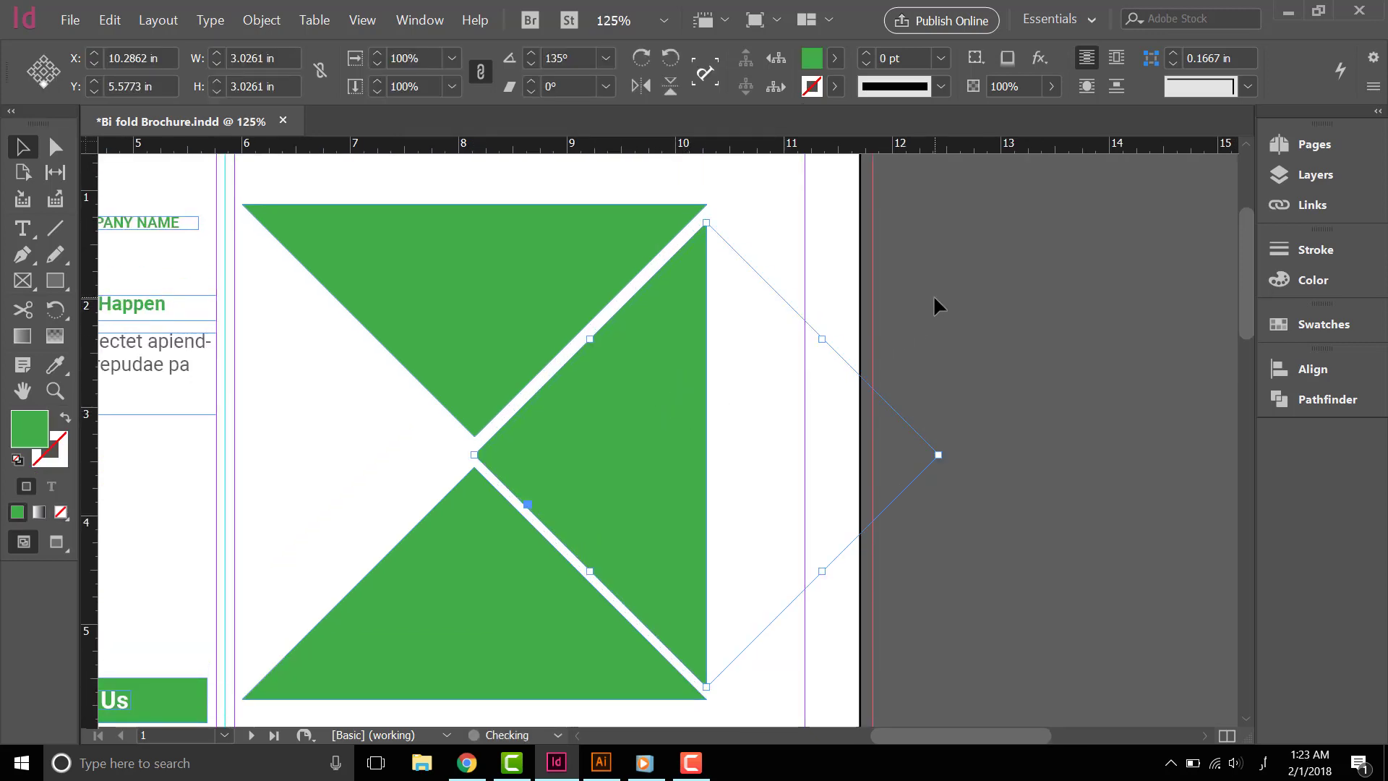
left_click(936, 301)
Distribute the three triangles so the white gaps between them are equal
left_click(653, 416)
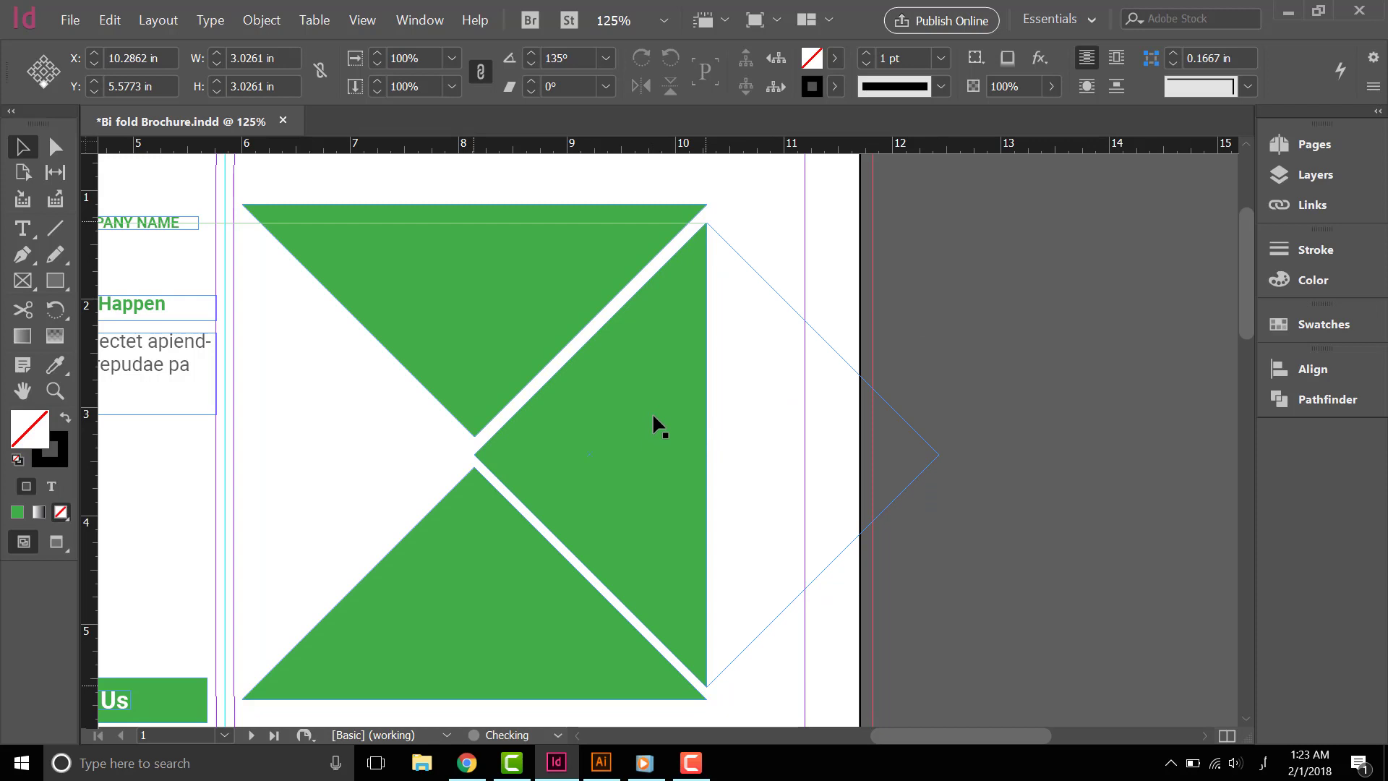
left_click(652, 417)
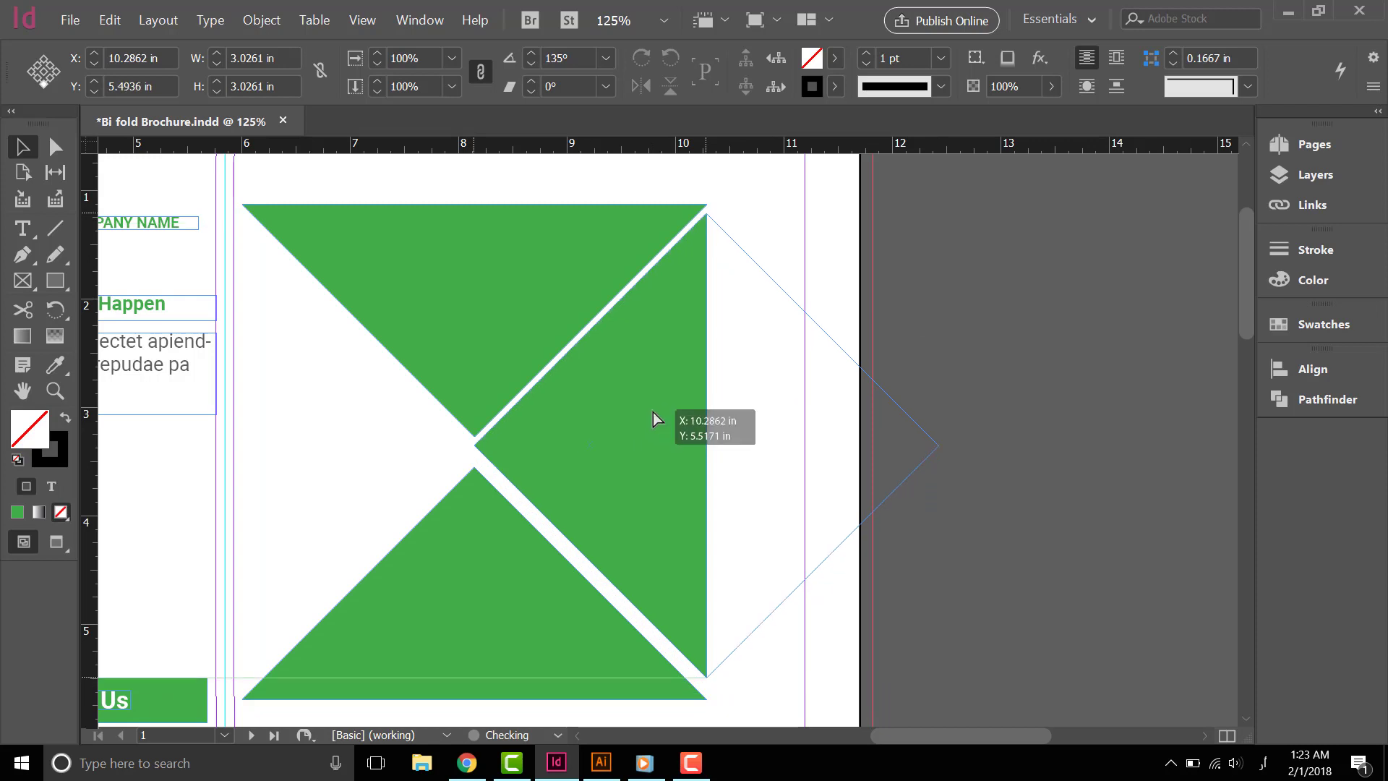
left_click(984, 297)
left_click(653, 460)
left_click(1297, 369)
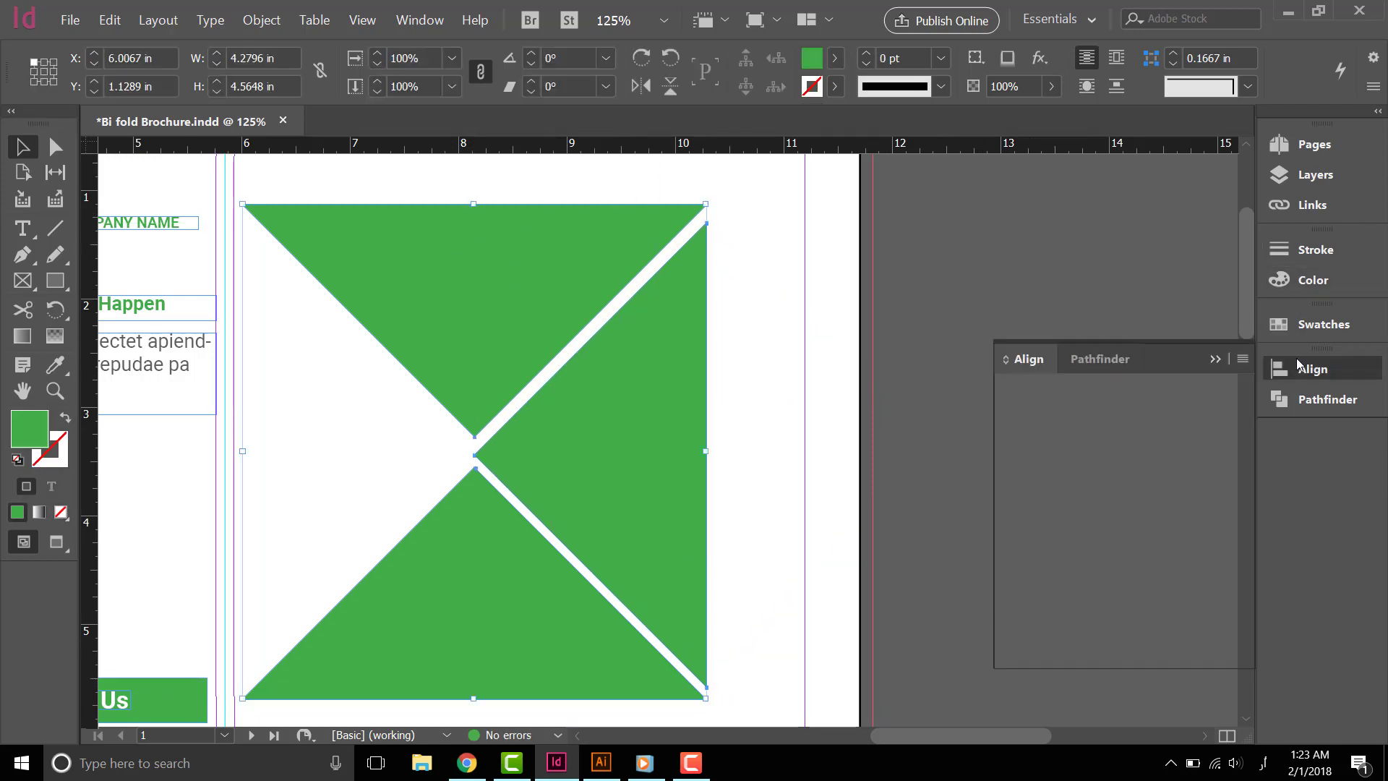
left_click(1054, 492)
left_click(976, 288)
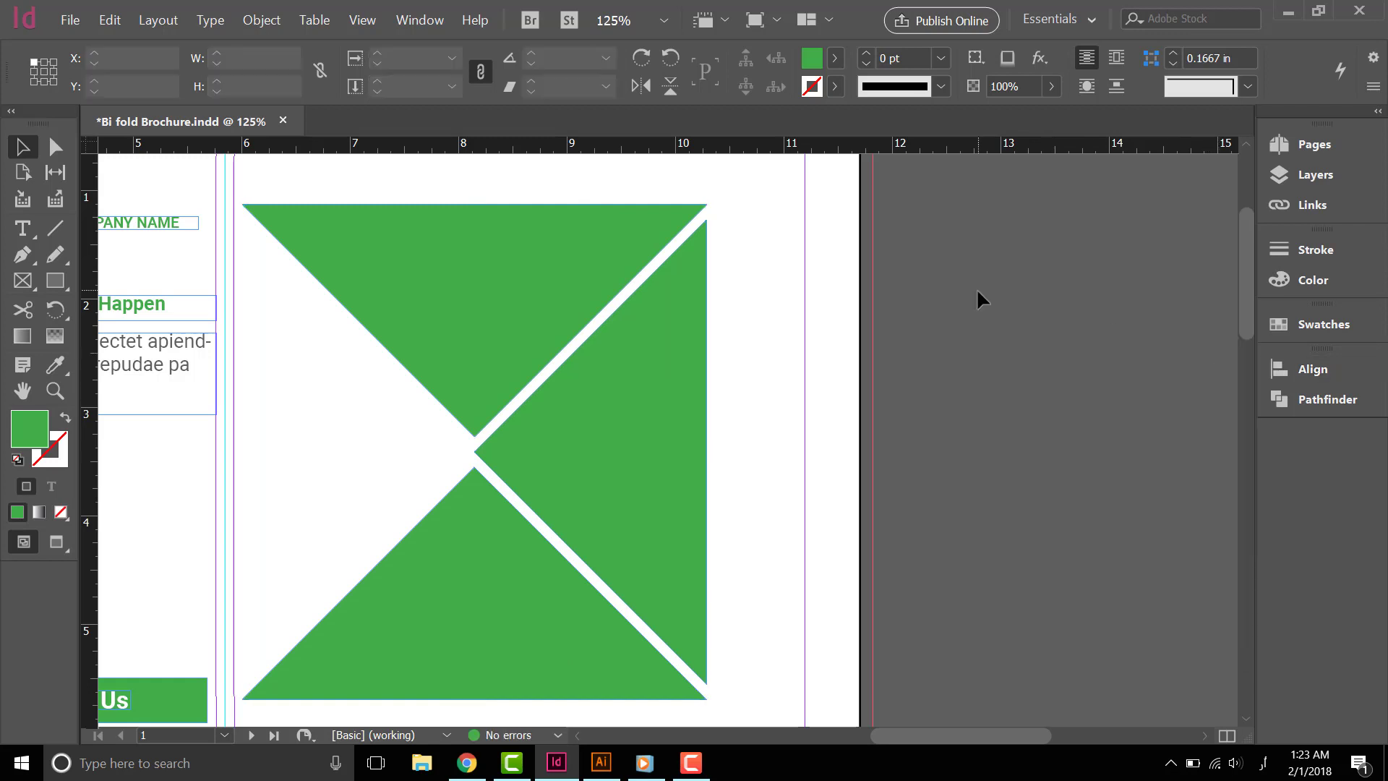
key("d")
Zoom out to the spread and nudge the triangle group right within the panel
left_click(543, 600)
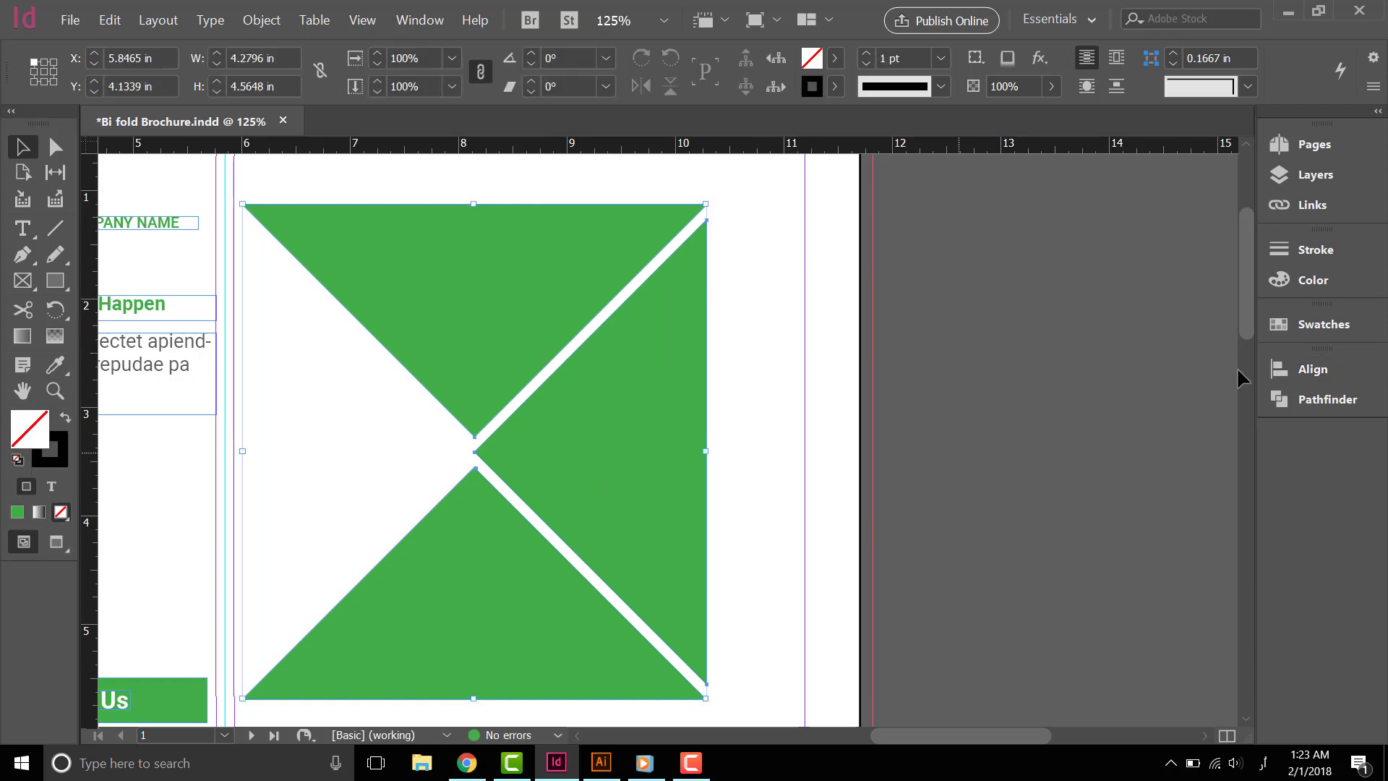
left_click(1287, 368)
left_click(1215, 359)
left_click(827, 368)
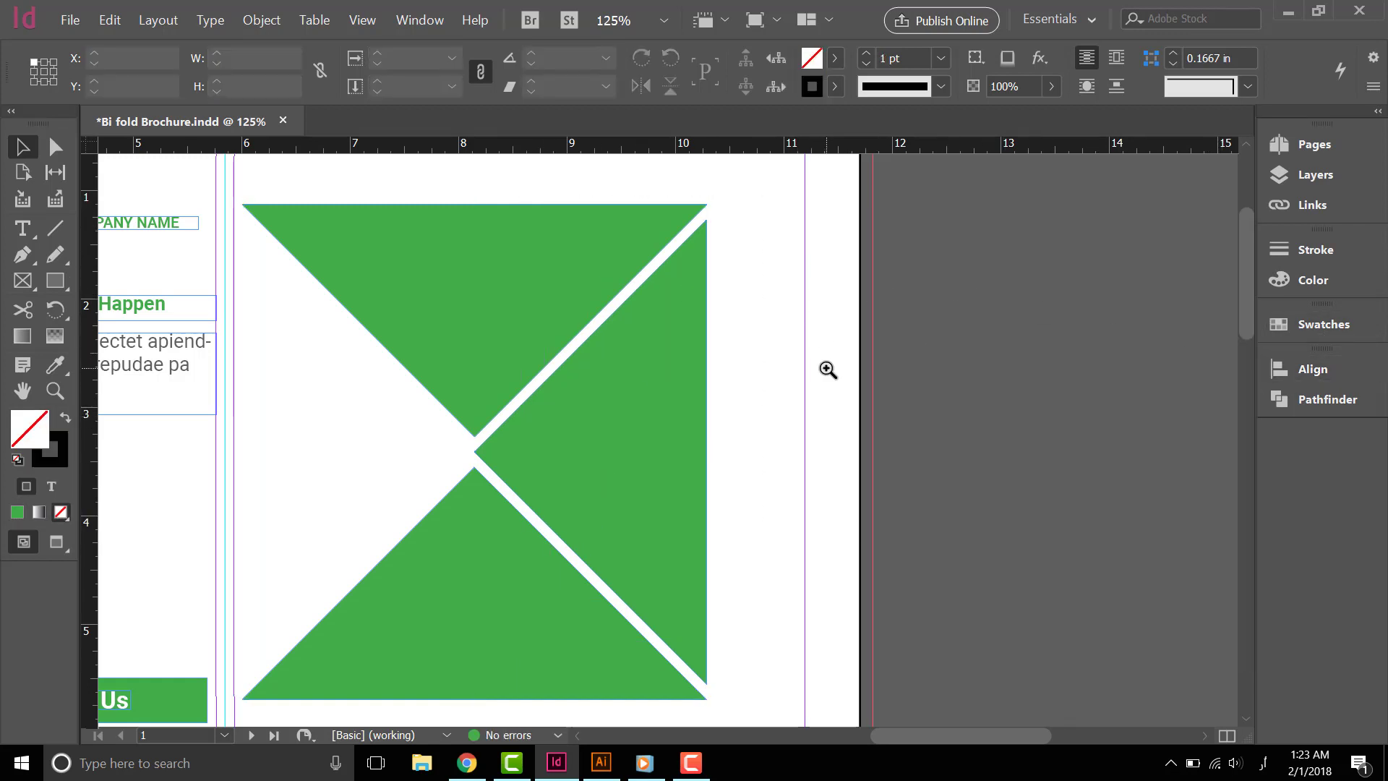
key("ctrl+minus")
key("ctrl+minus")
left_click(531, 490)
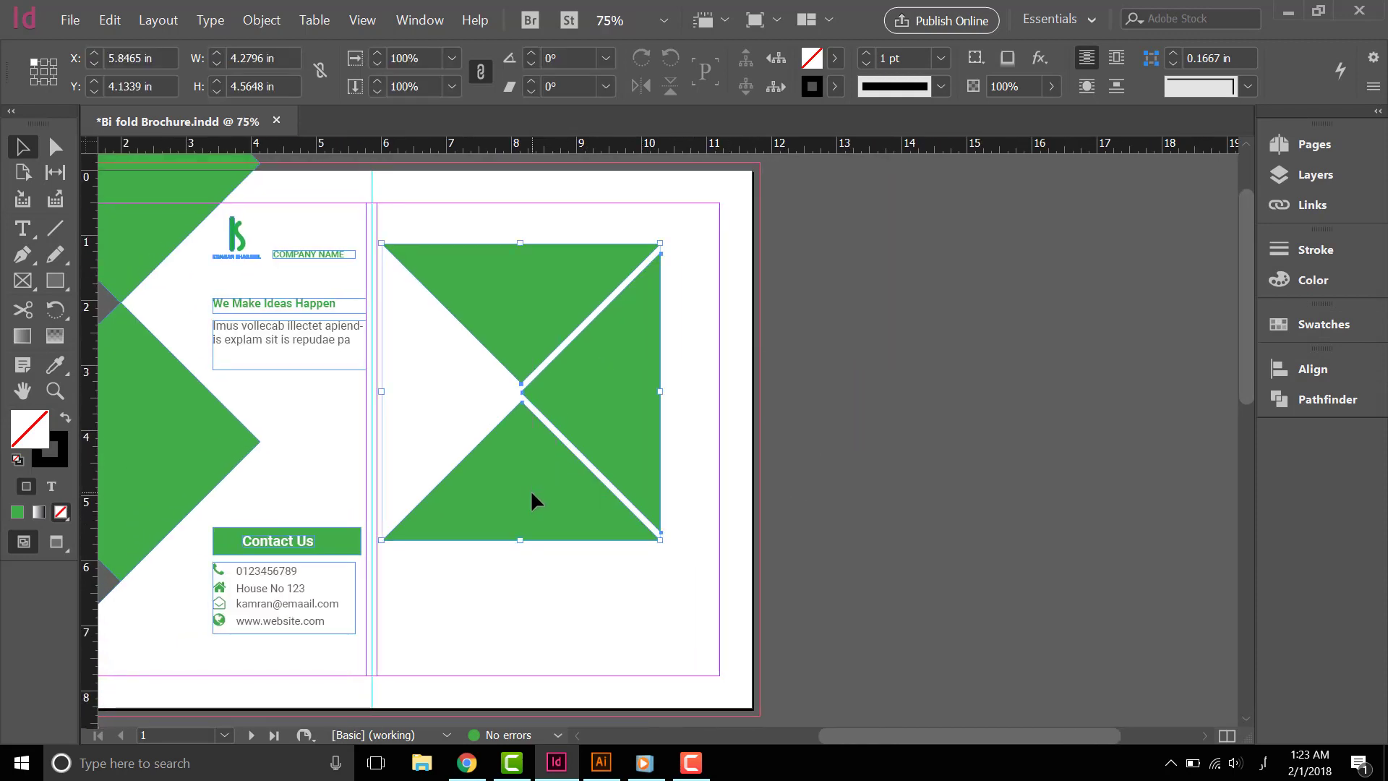
key("shift+Right")
Nudge the triangle group down and the right triangle slightly further right
key("shift+Down")
key("shift+Down")
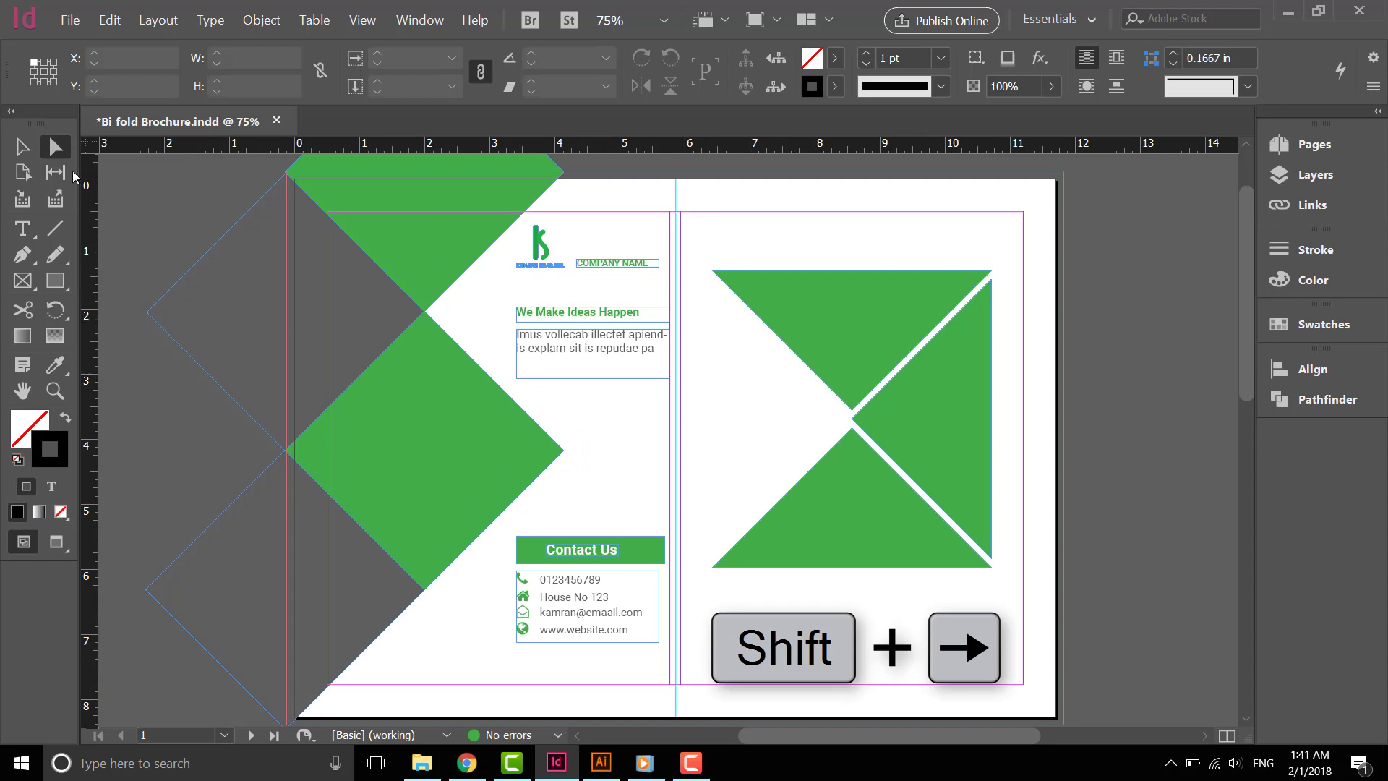
left_click(939, 396)
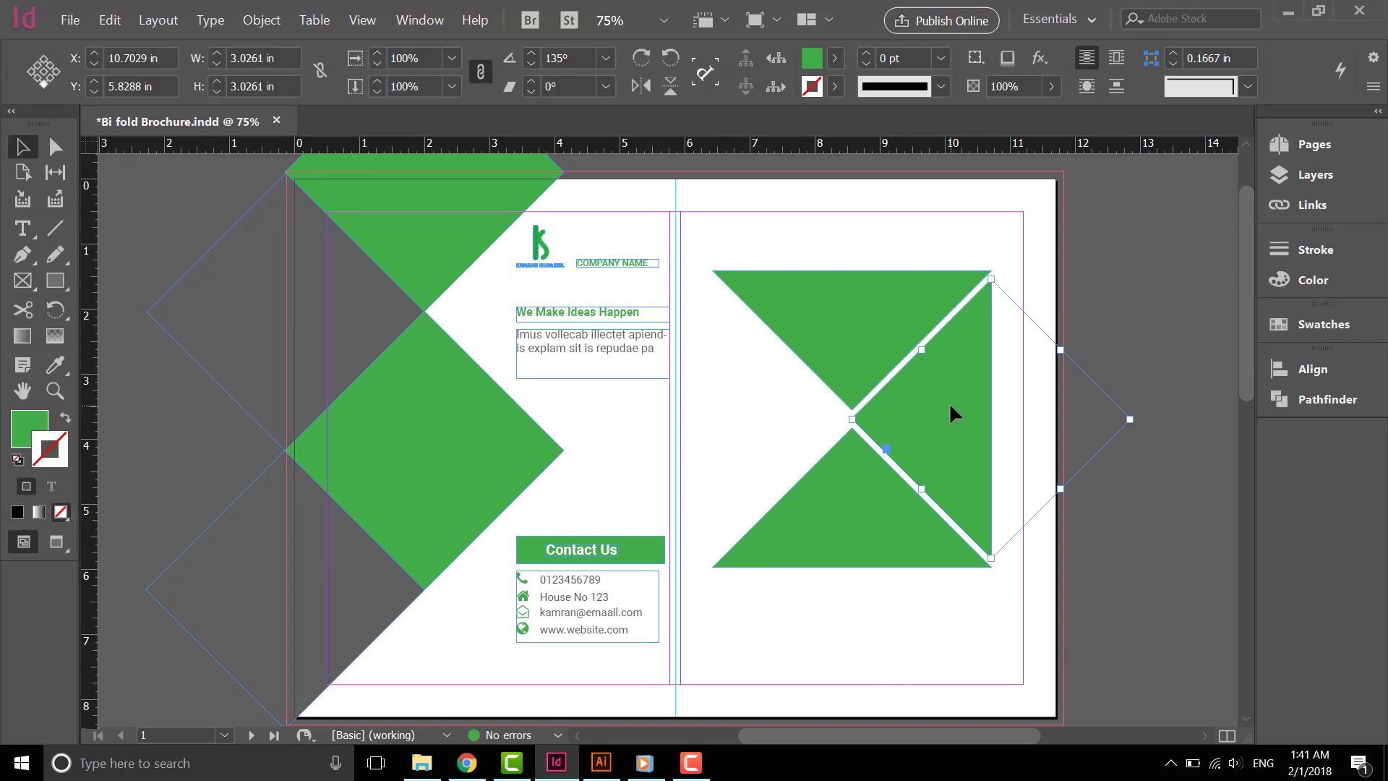
key("shift+Right")
left_click(1052, 327)
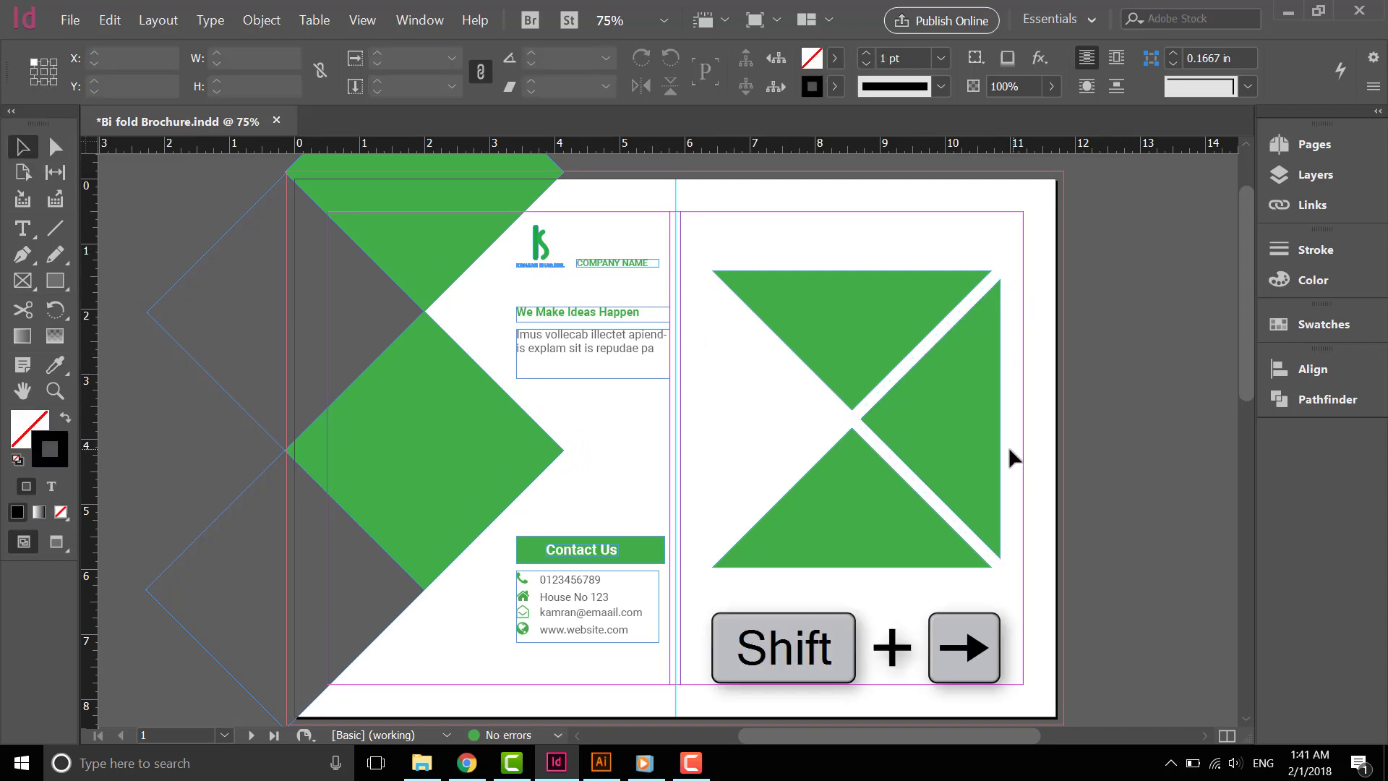
Copy the right triangle, rotate it -45° to the left edge, and shift all four triangles left
left_click_drag(974, 418, 757, 419)
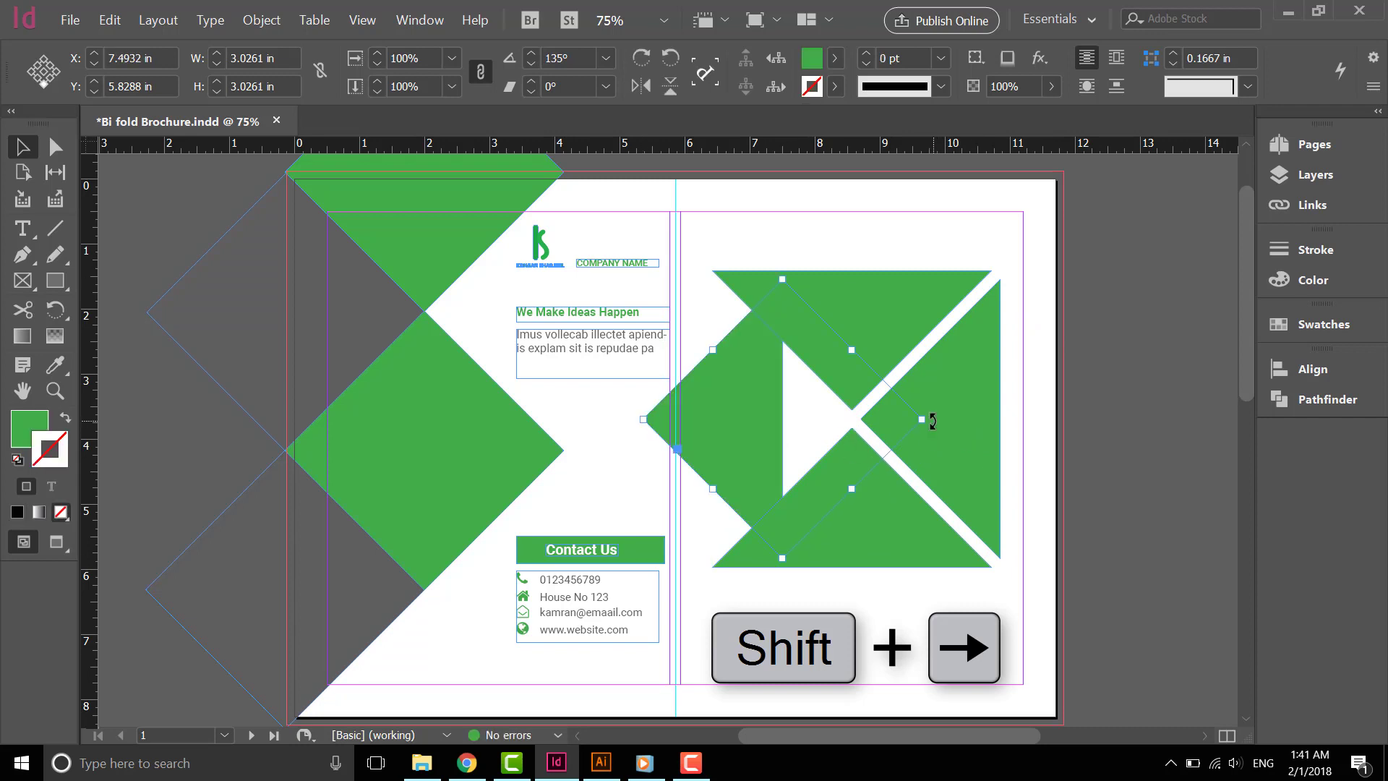
left_click_drag(932, 421, 665, 298)
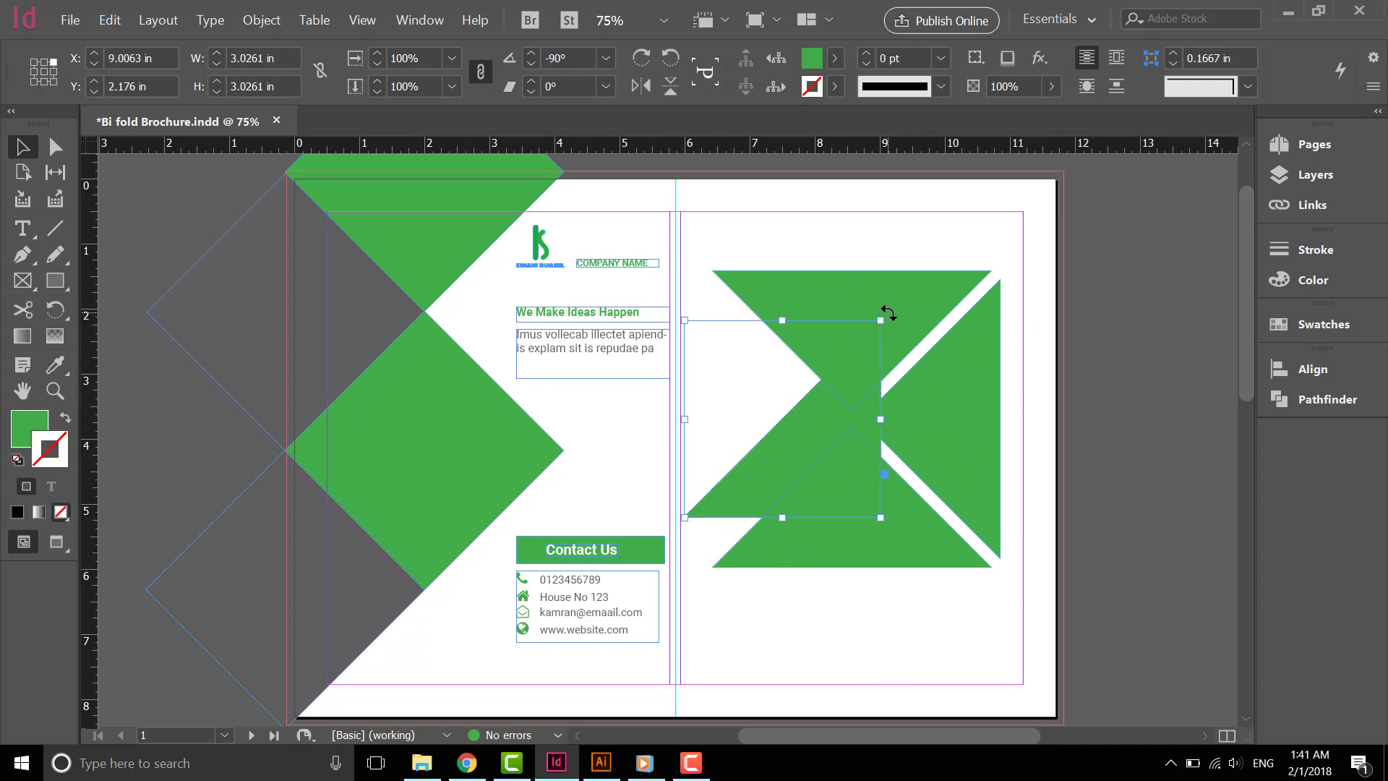
left_click_drag(888, 312, 773, 279)
mouse_move(822, 410)
left_mouse_down()
mouse_move(735, 410)
mouse_move(768, 417)
left_mouse_up()
left_click(1047, 376)
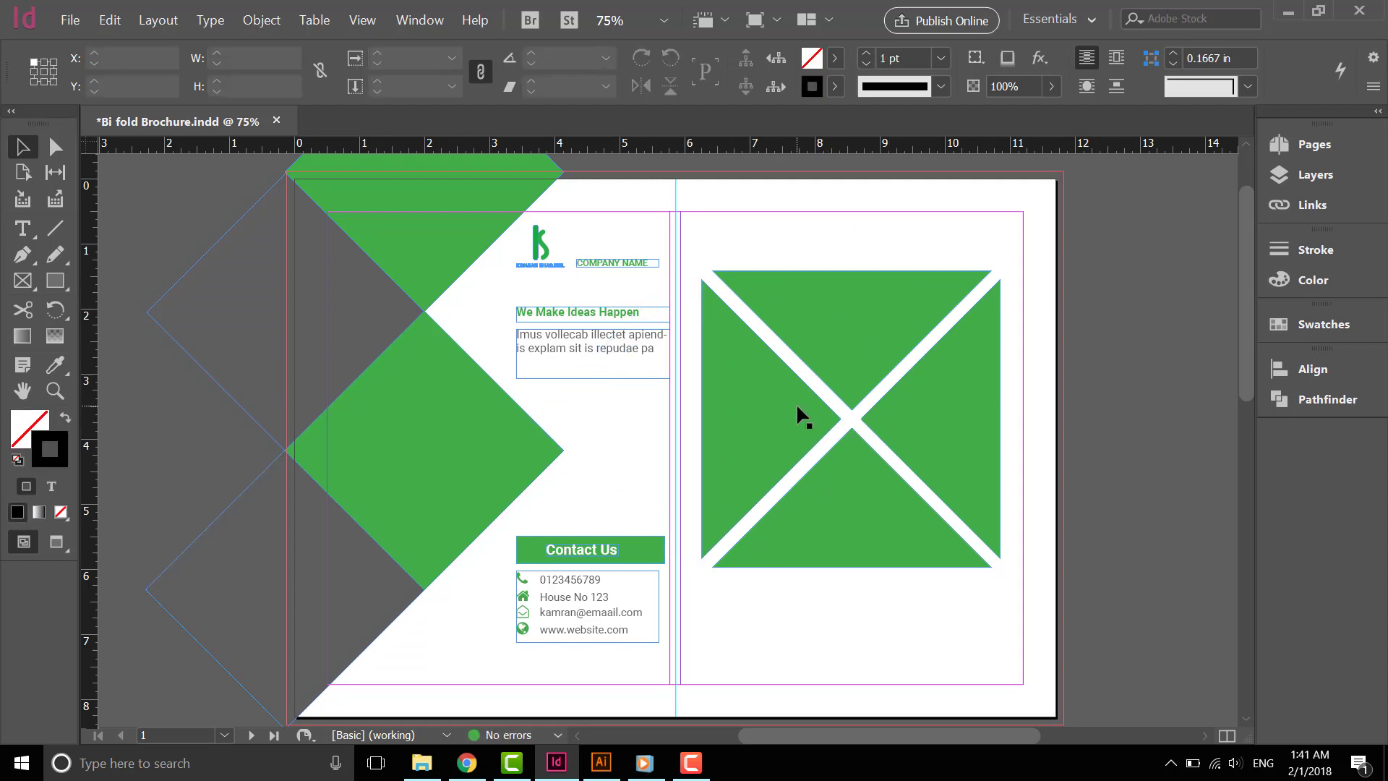
left_click_drag(726, 230, 997, 555)
left_click_drag(892, 536, 872, 536)
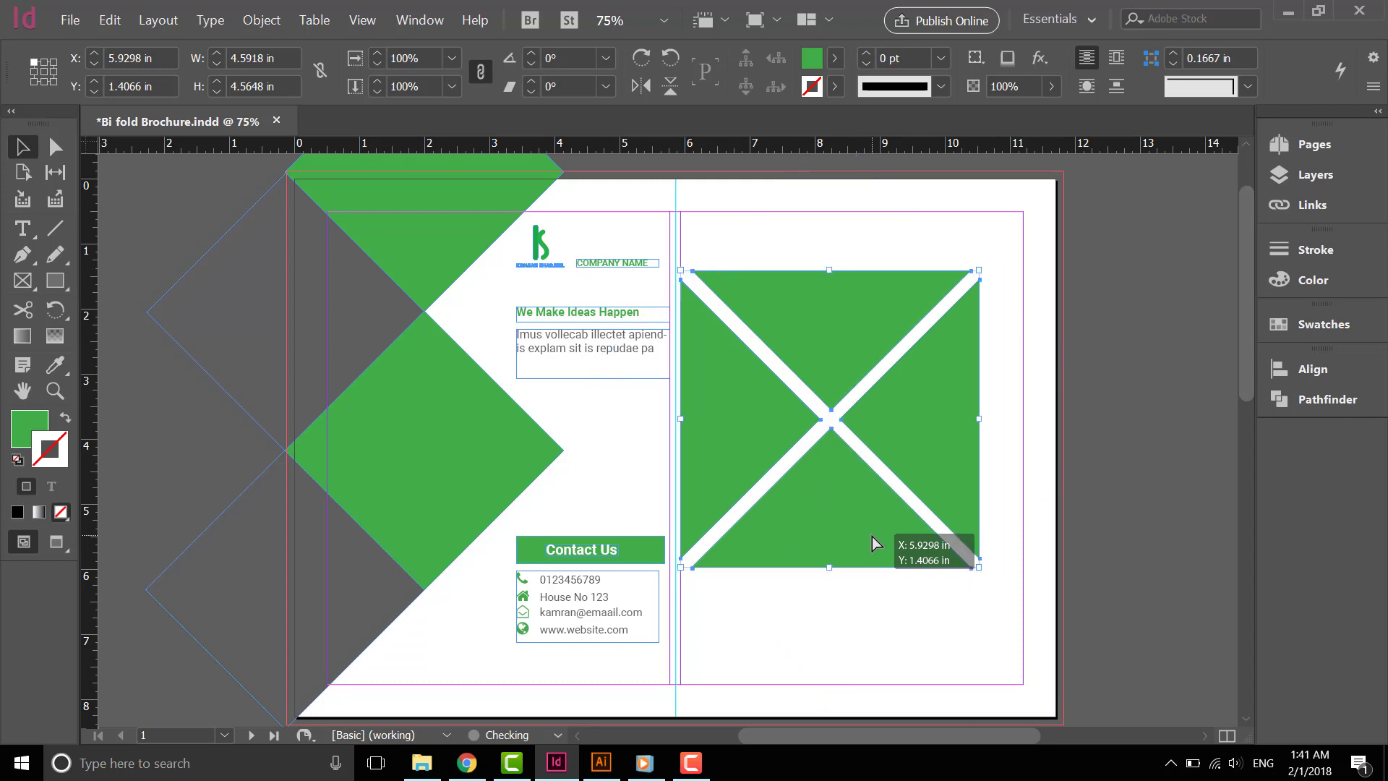
Place the photo of the smiling man into the left triangle and shrink it to fit
key("ctrl+d")
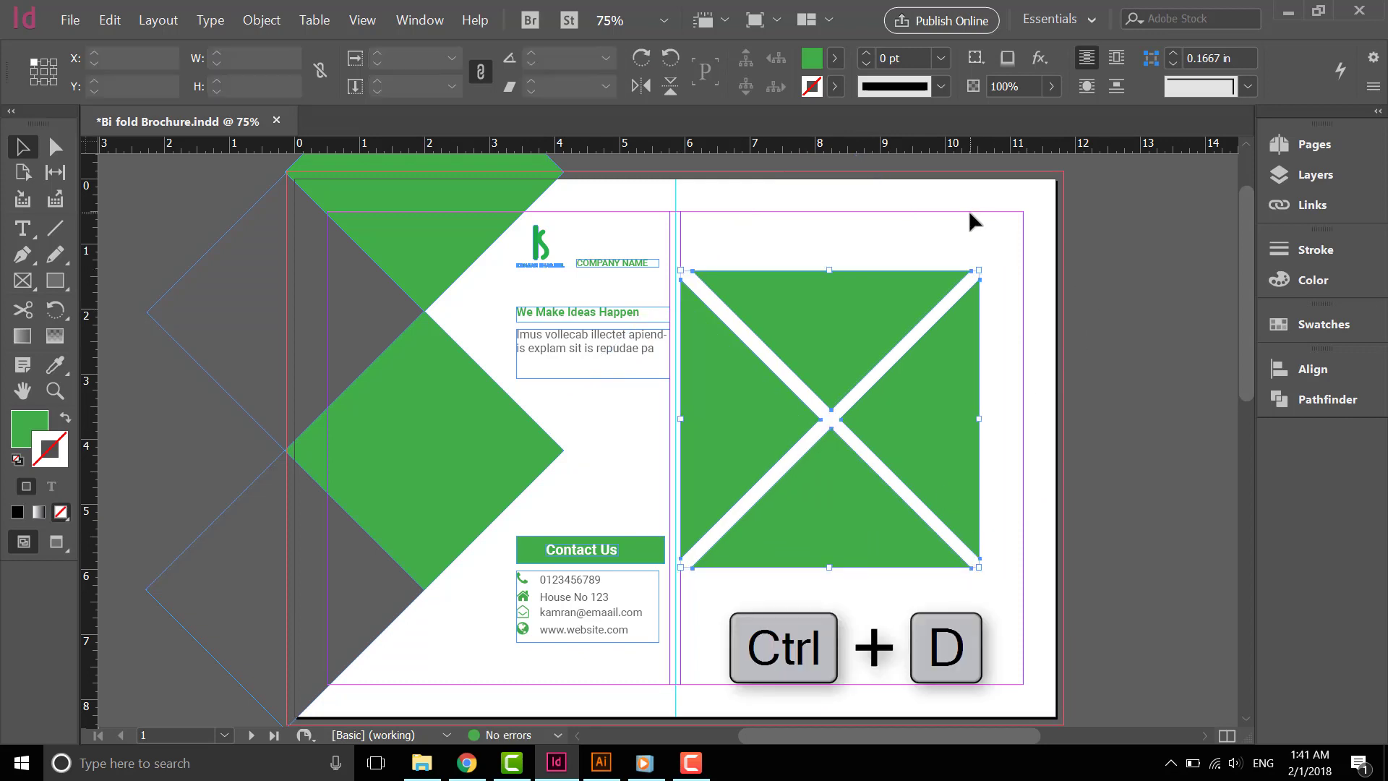
left_click(740, 392)
key("ctrl+d")
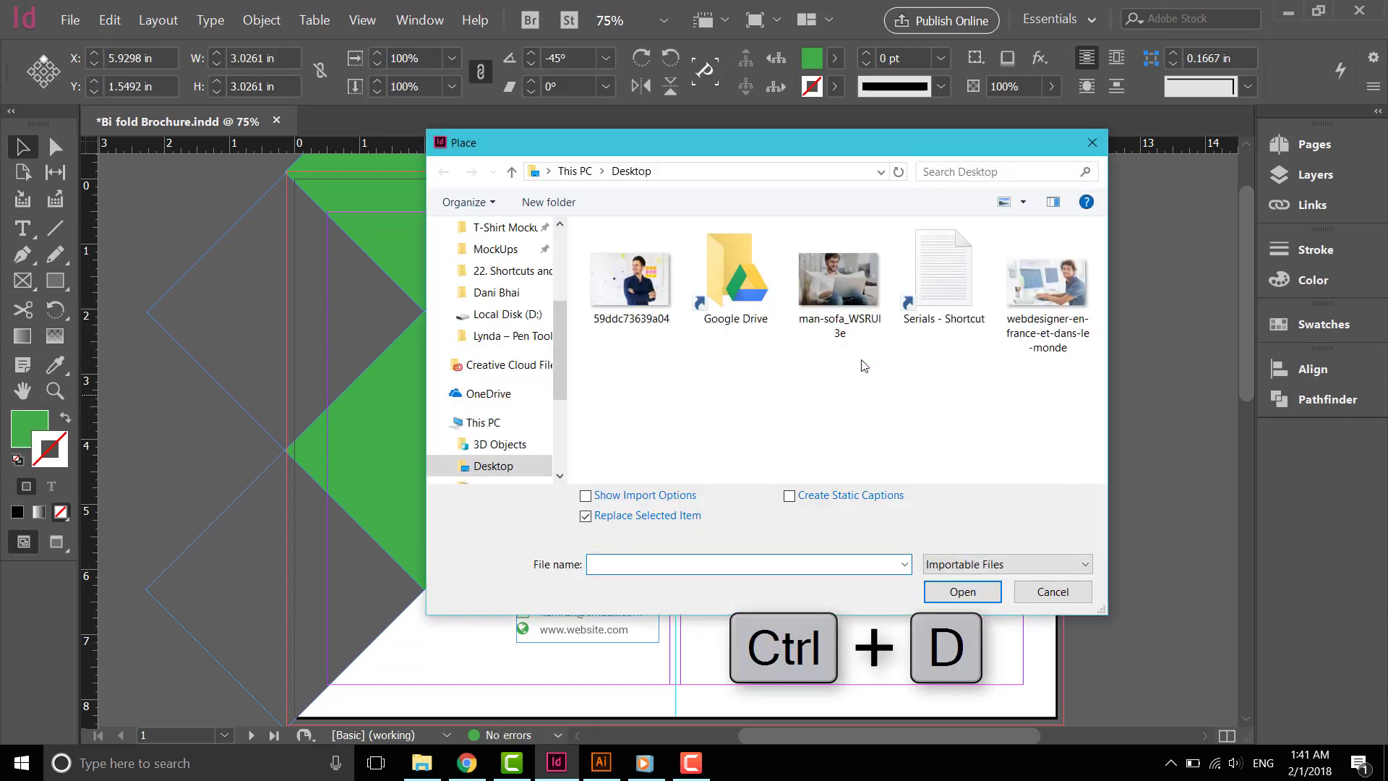
double_click(839, 284)
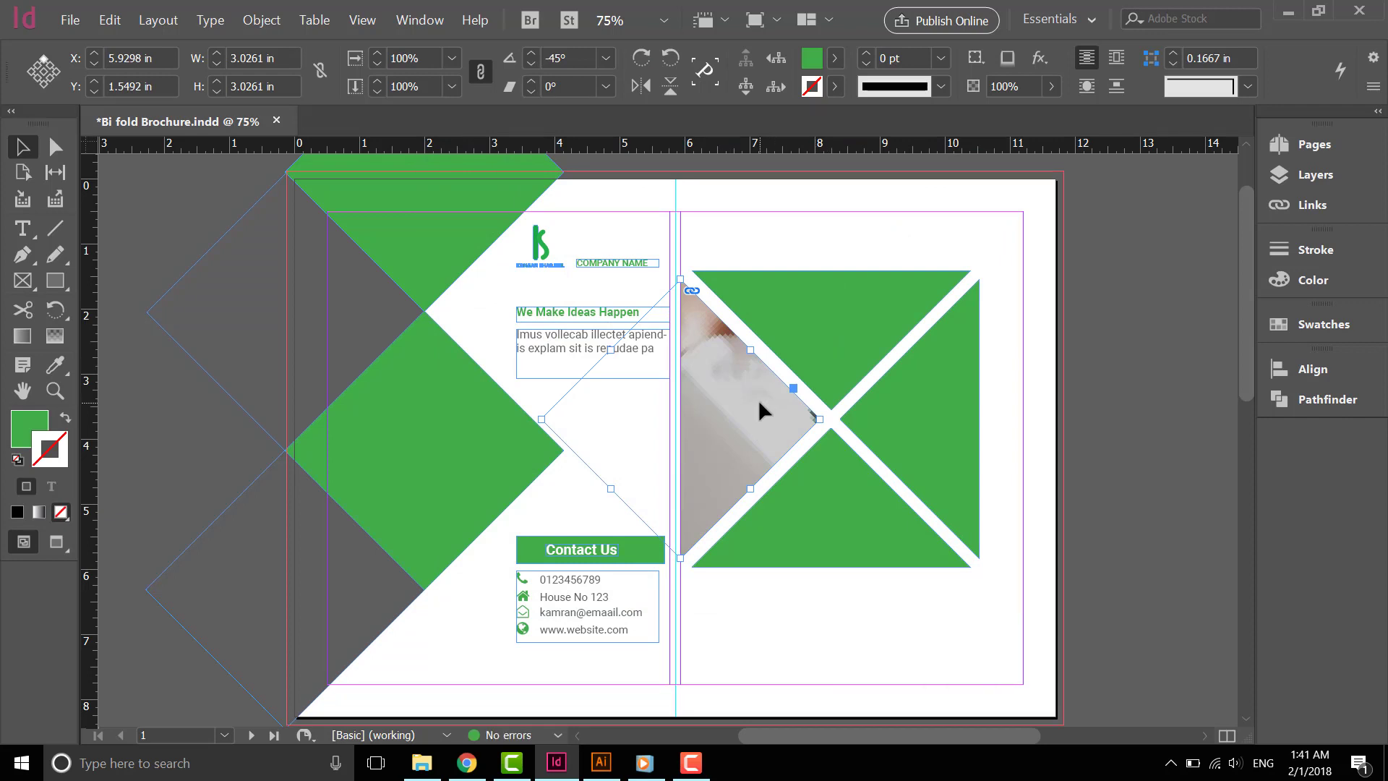
left_click(759, 399)
scroll(754, 407, "down", 5)
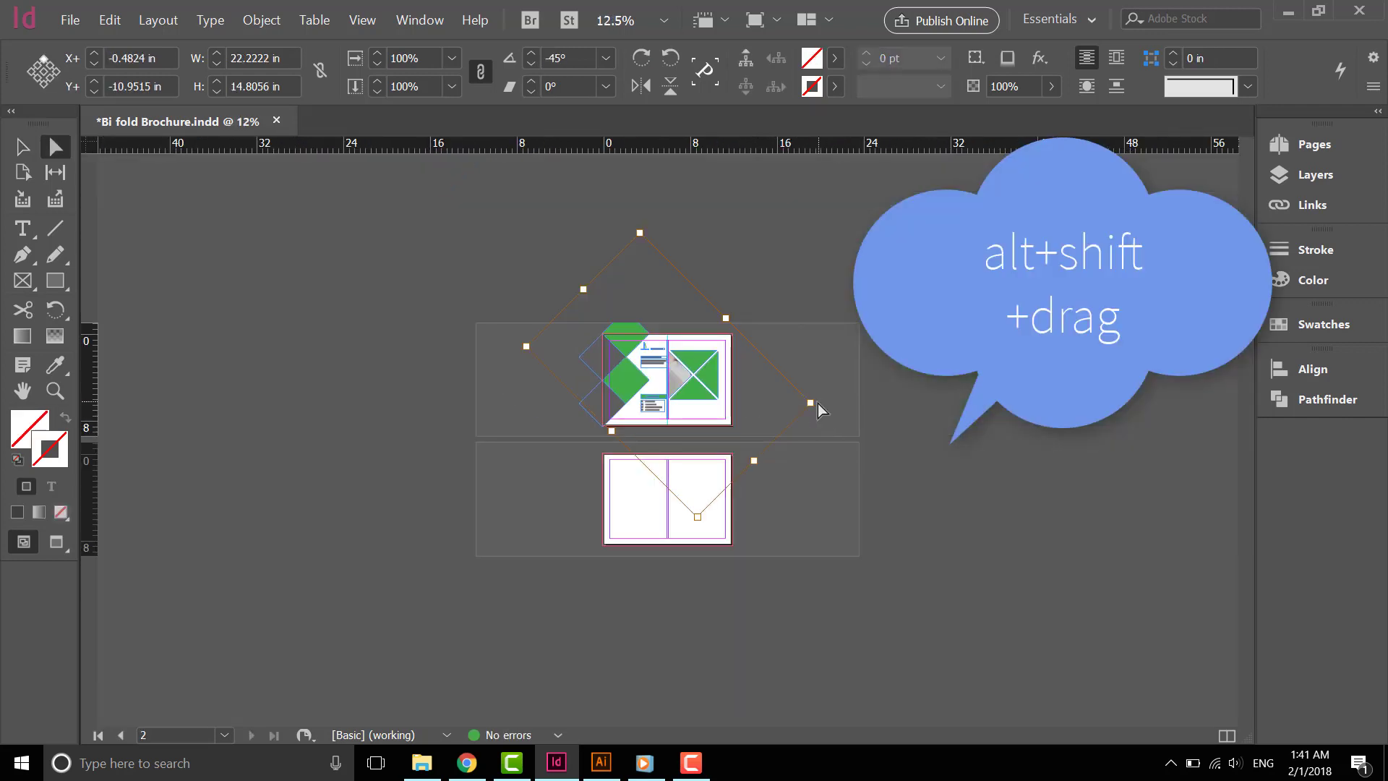
left_click_drag(810, 402, 703, 391)
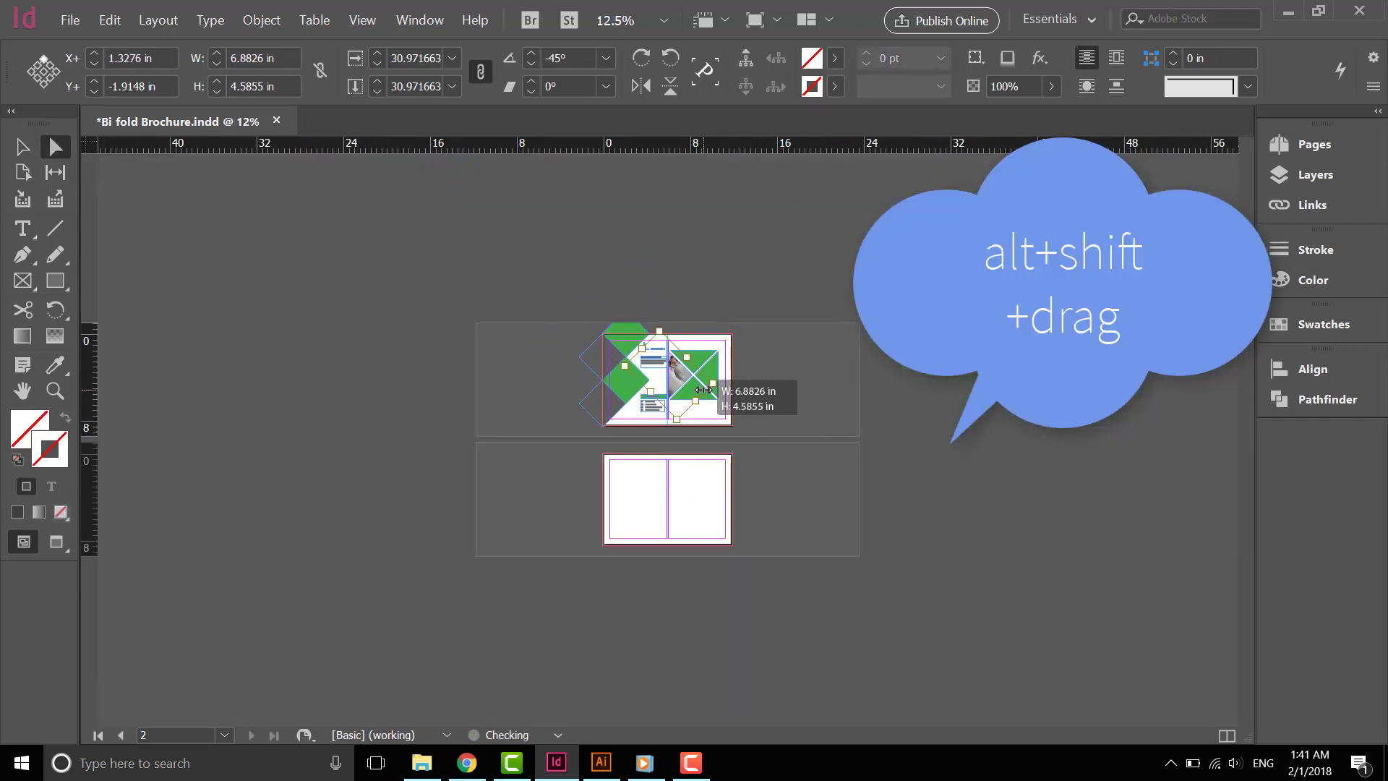
Rotate the photo 45° so the man sits upright
left_click(684, 378)
left_click(684, 378)
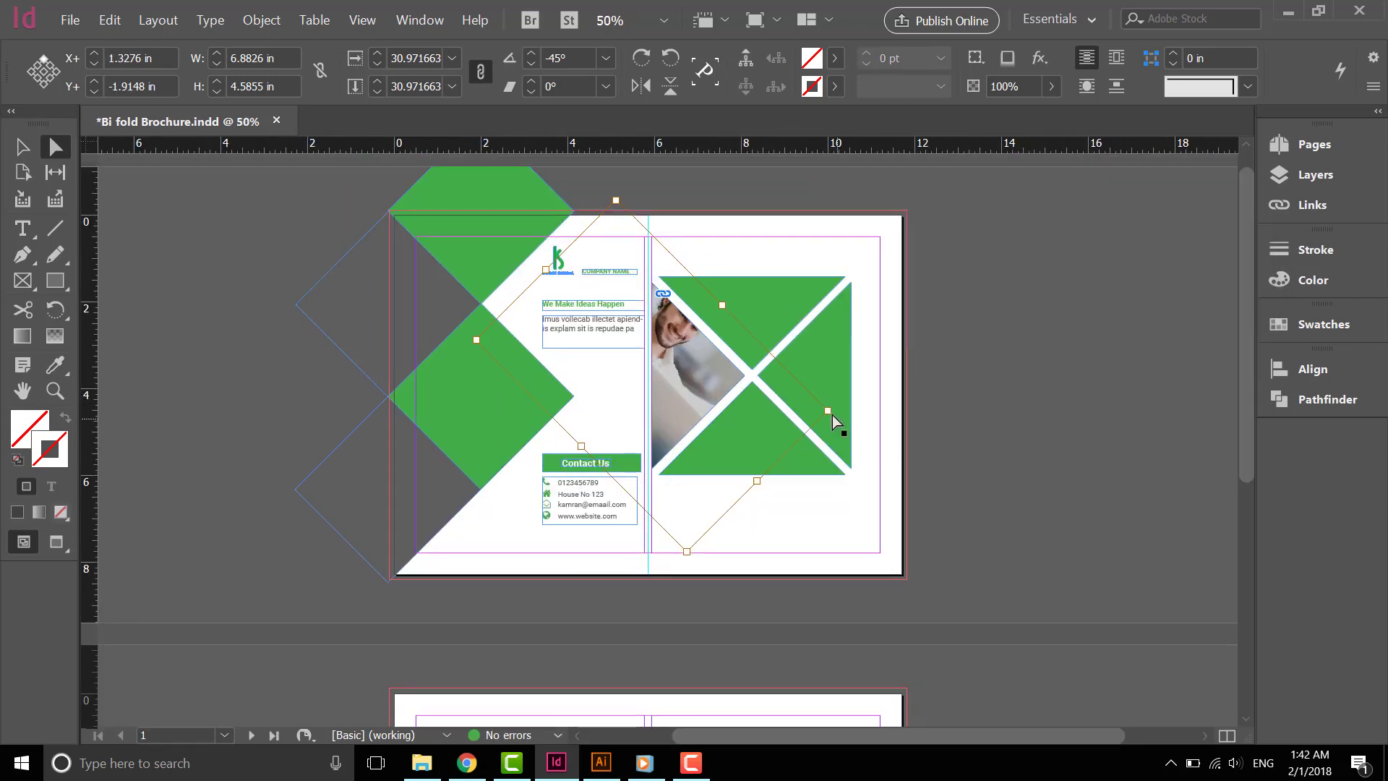
left_click(689, 553)
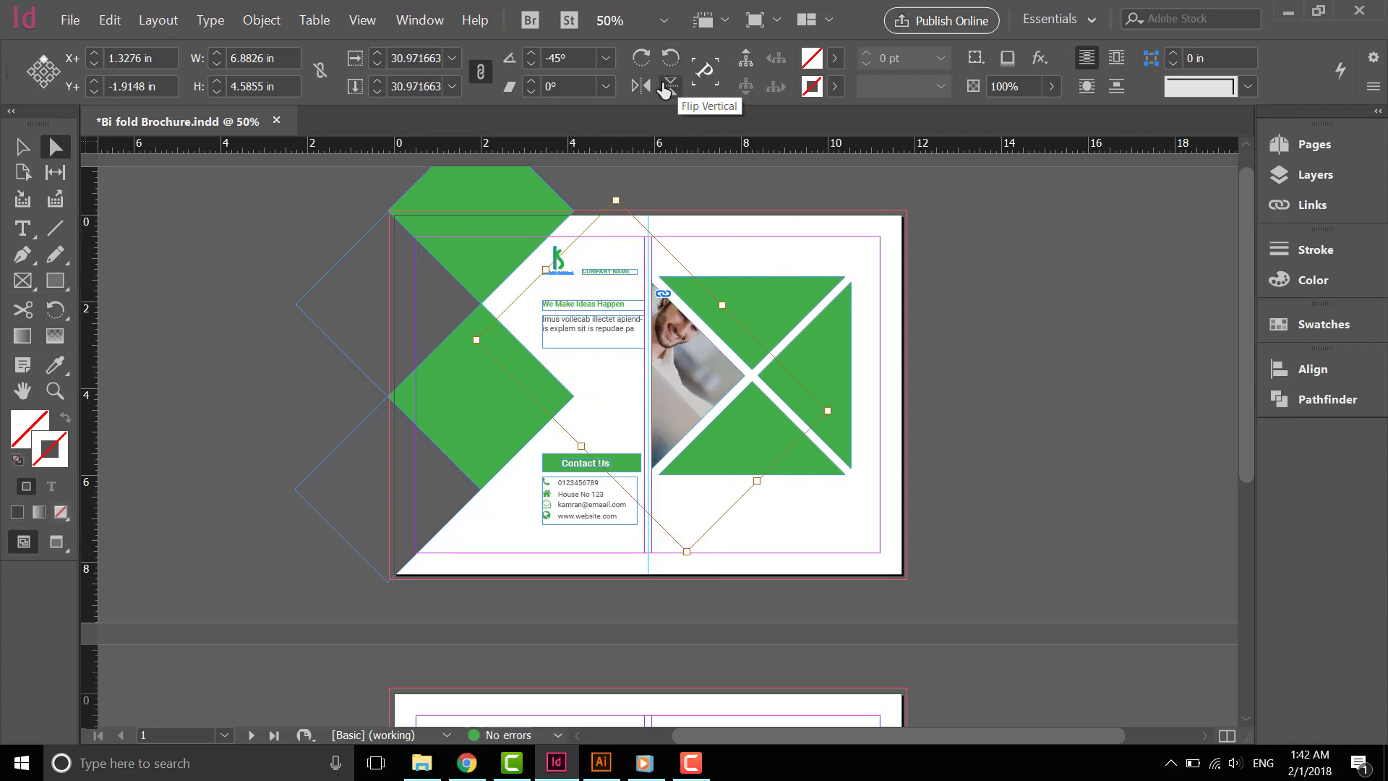
right_click(736, 409)
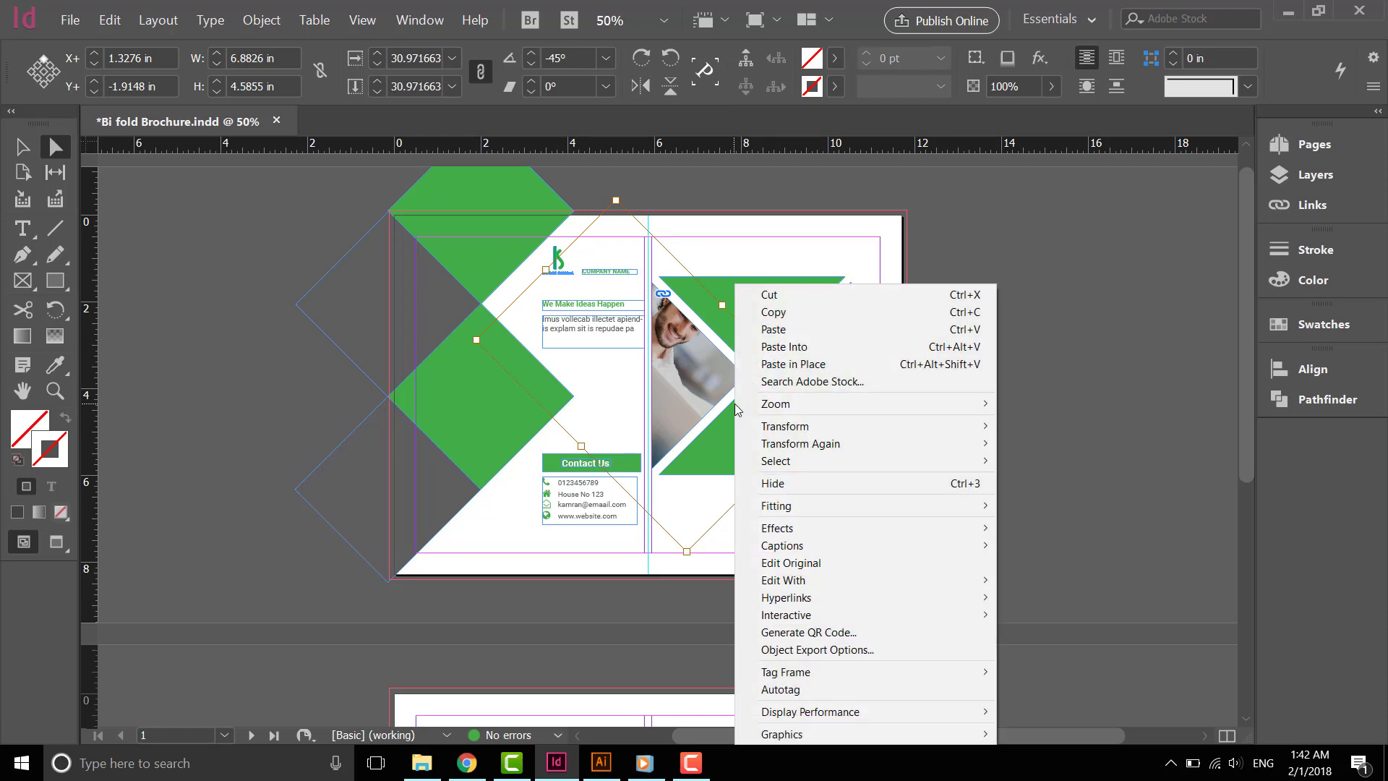
mouse_move(783, 427)
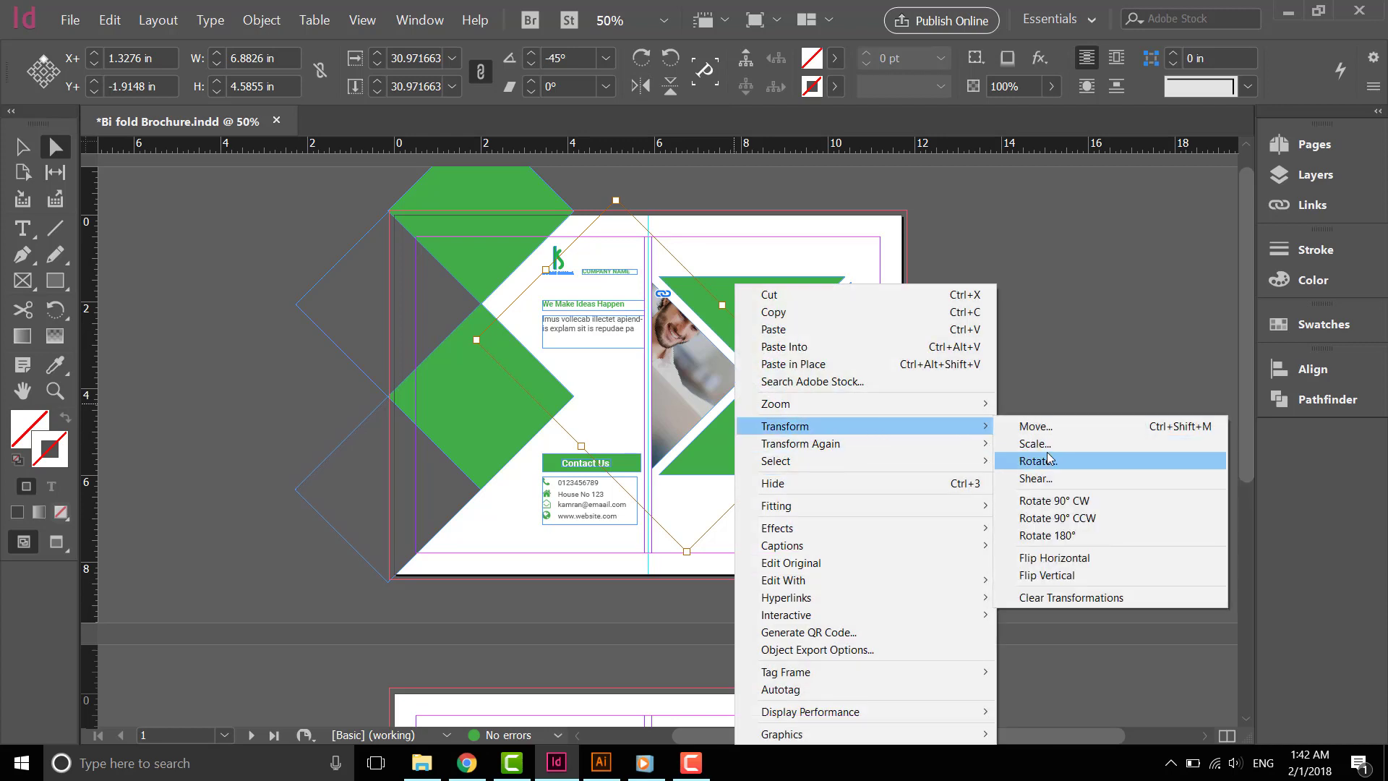
left_click(1049, 460)
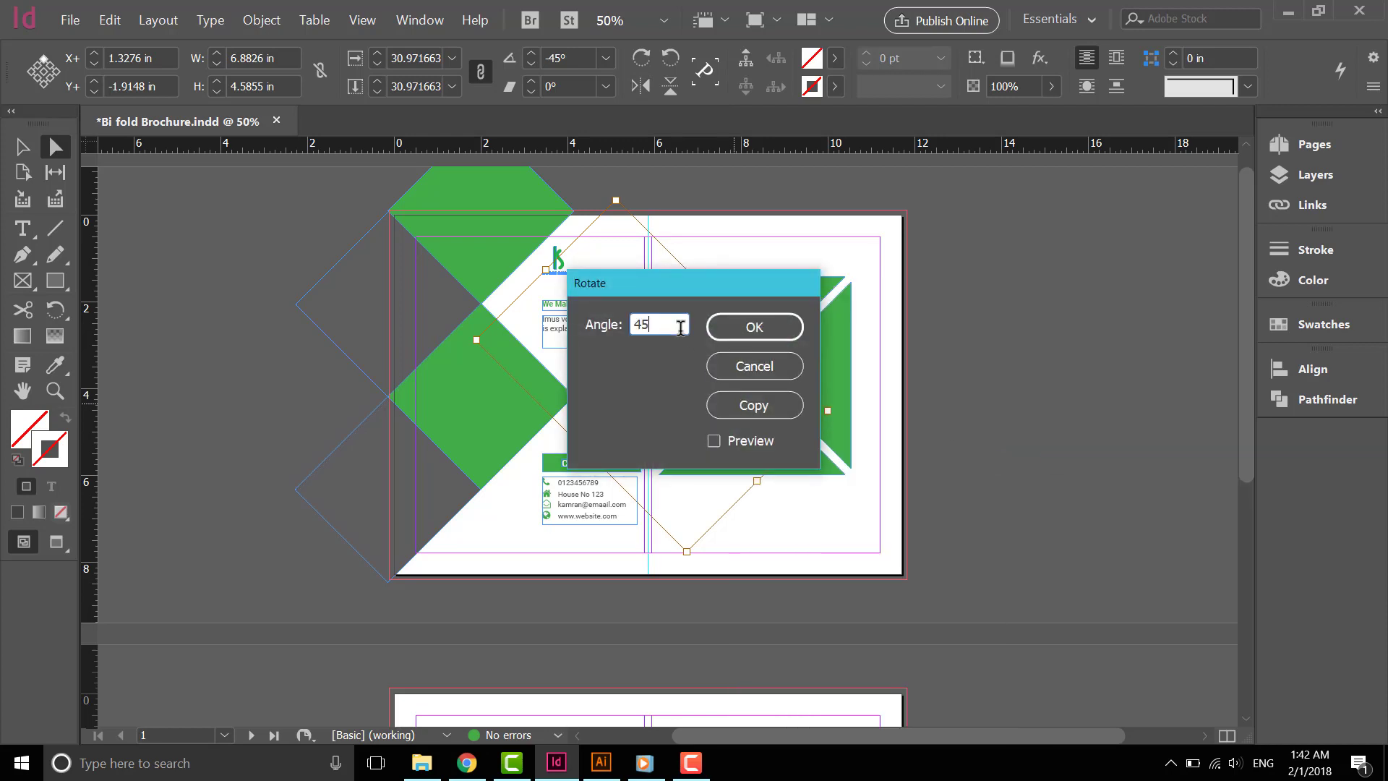
left_click(729, 439)
left_click_drag(697, 289, 969, 493)
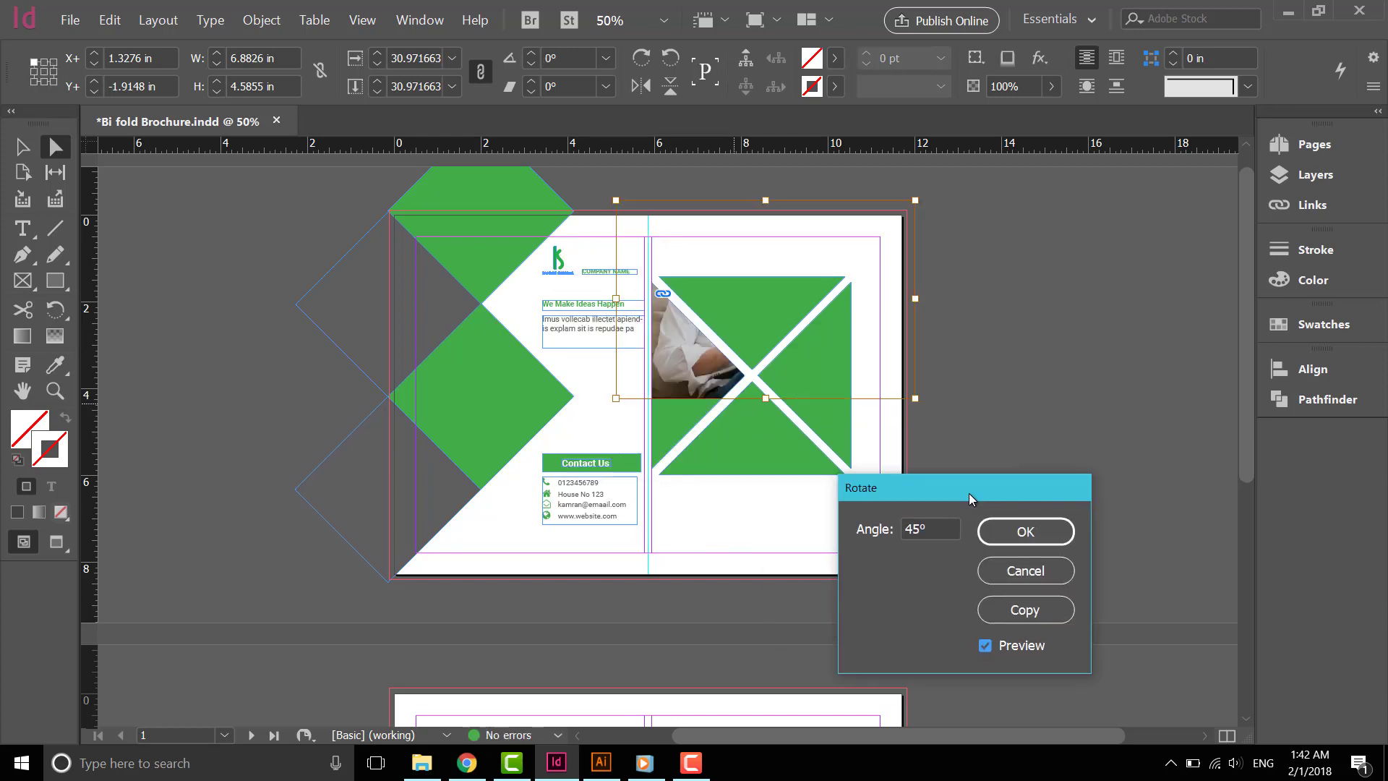
left_click(1052, 532)
Scale the photo down slightly and nudge it into position within the triangle
mouse_move(752, 319)
left_mouse_down()
mouse_move(698, 413)
mouse_move(699, 388)
mouse_move(718, 377)
left_mouse_up()
left_click(720, 371)
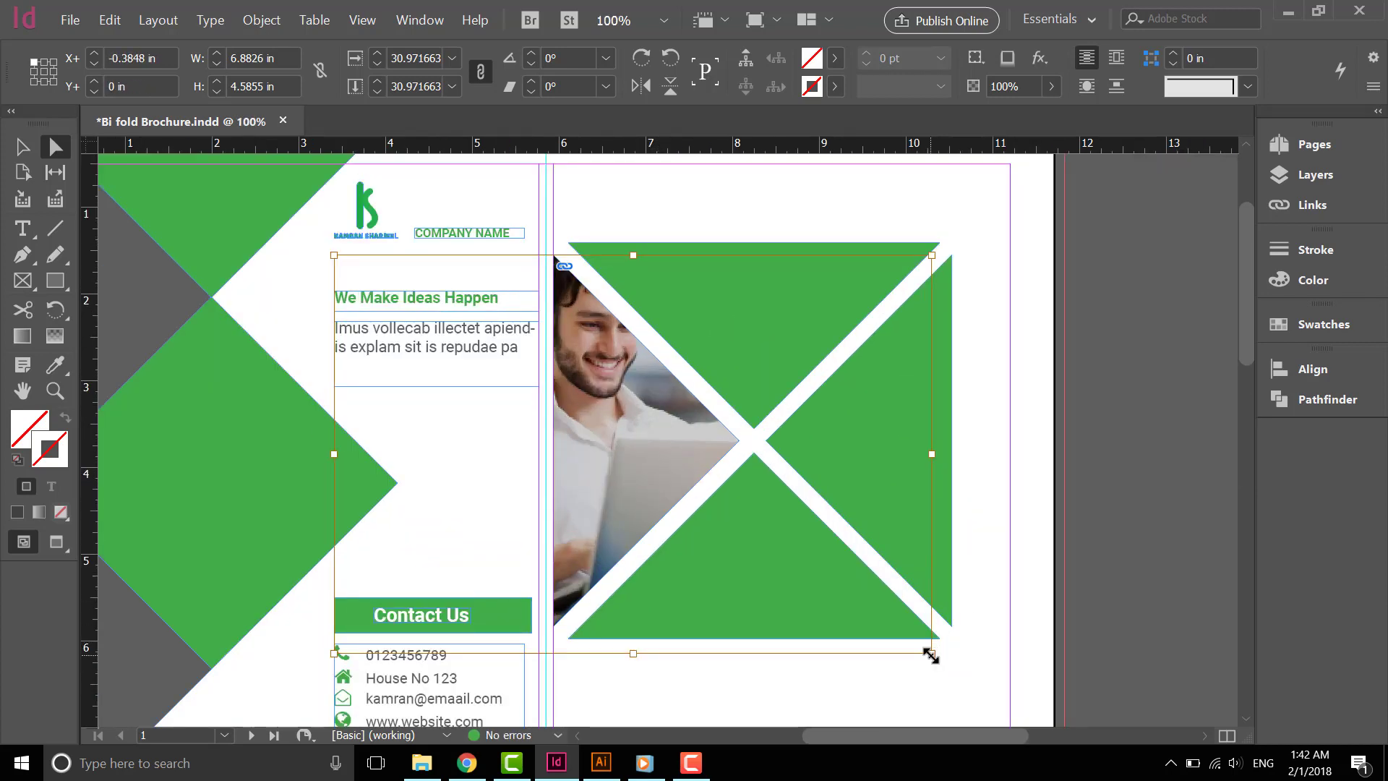
left_click_drag(932, 653, 892, 622)
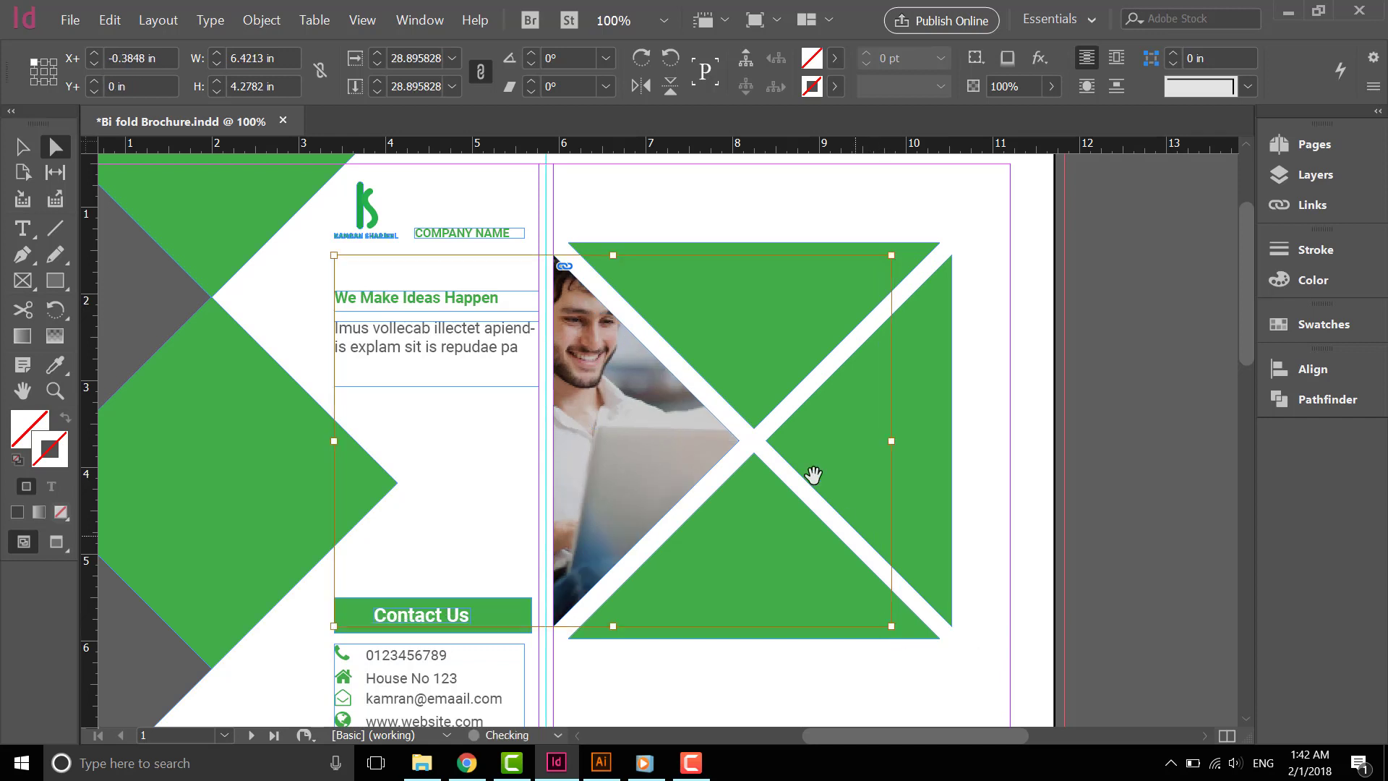
key("Down")
key("shift+Right")
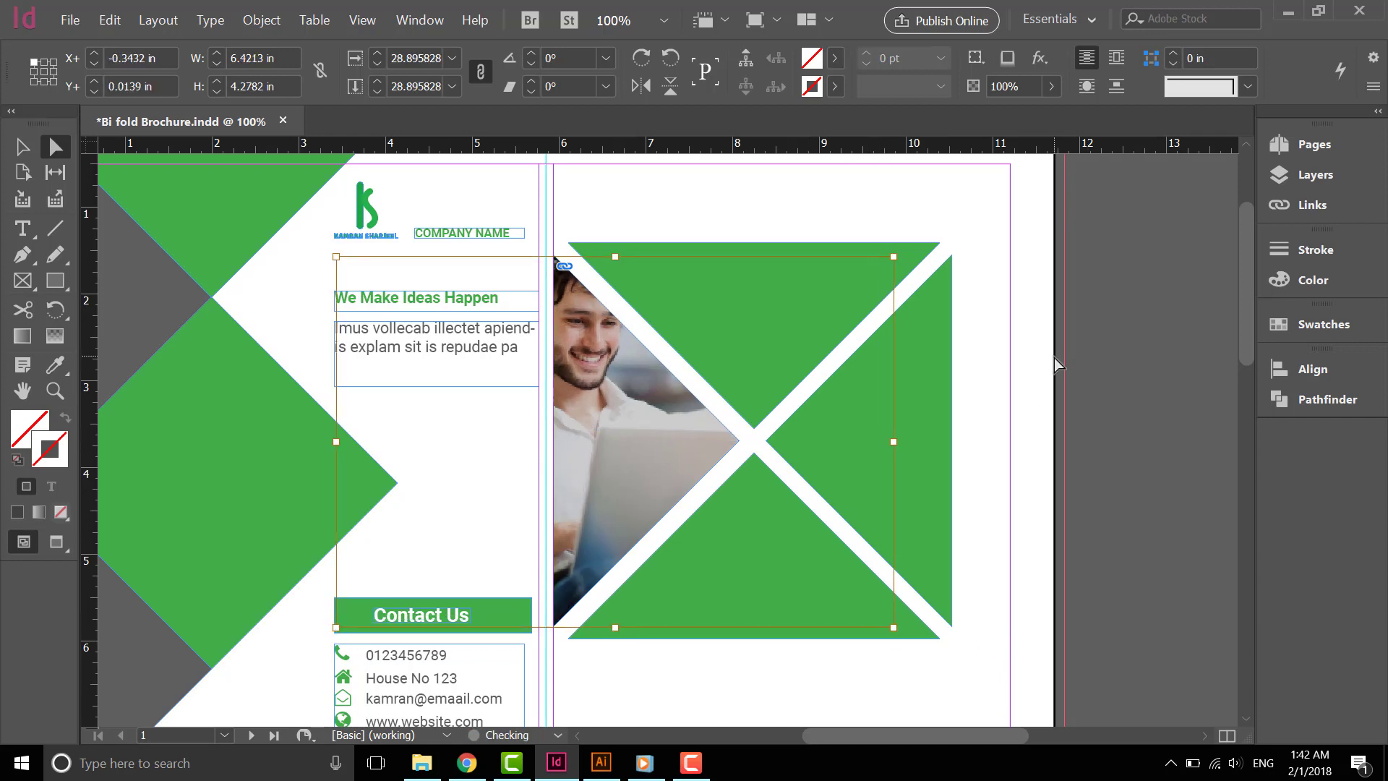
key("Right")
key("Right")
key("Right")
left_click(870, 322)
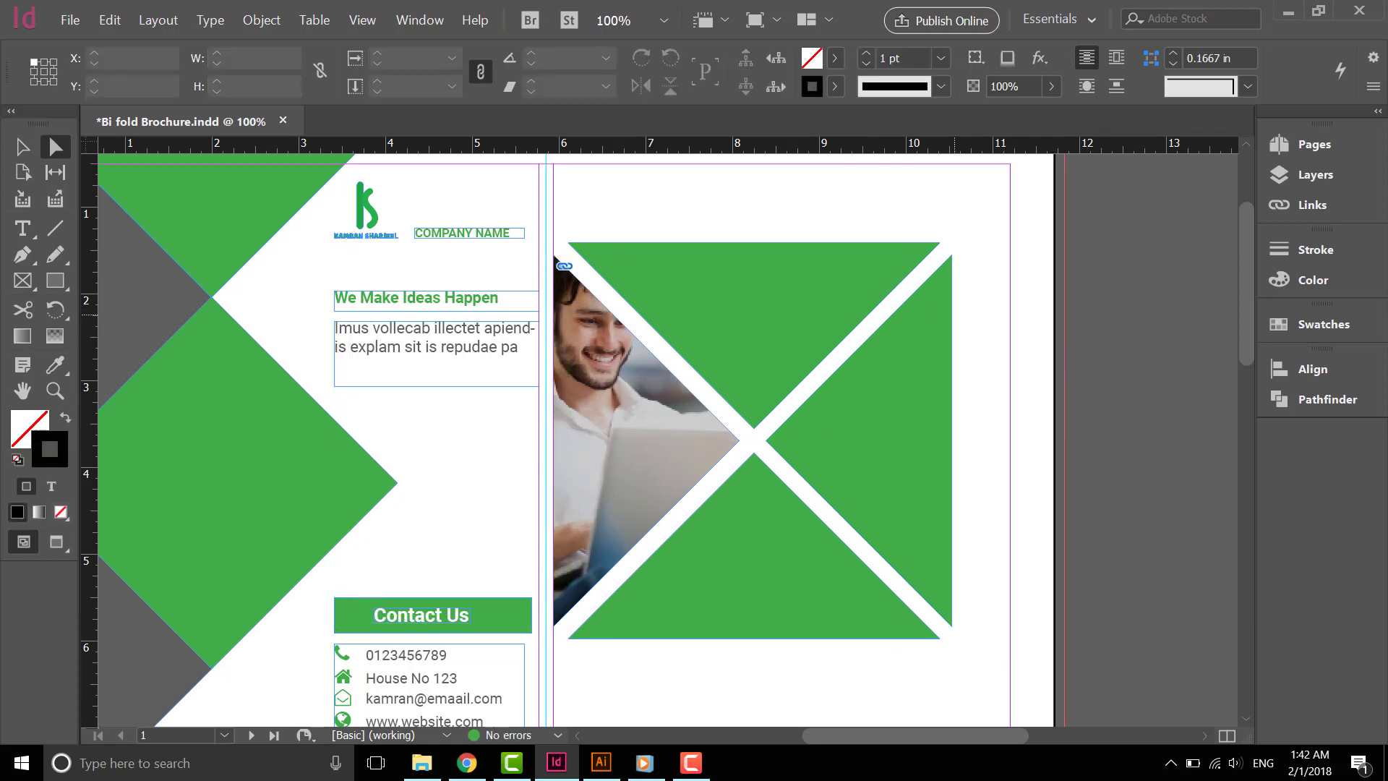
Eyedropper dark grey onto the right and top triangles
key("v")
key("i")
left_click(1059, 255)
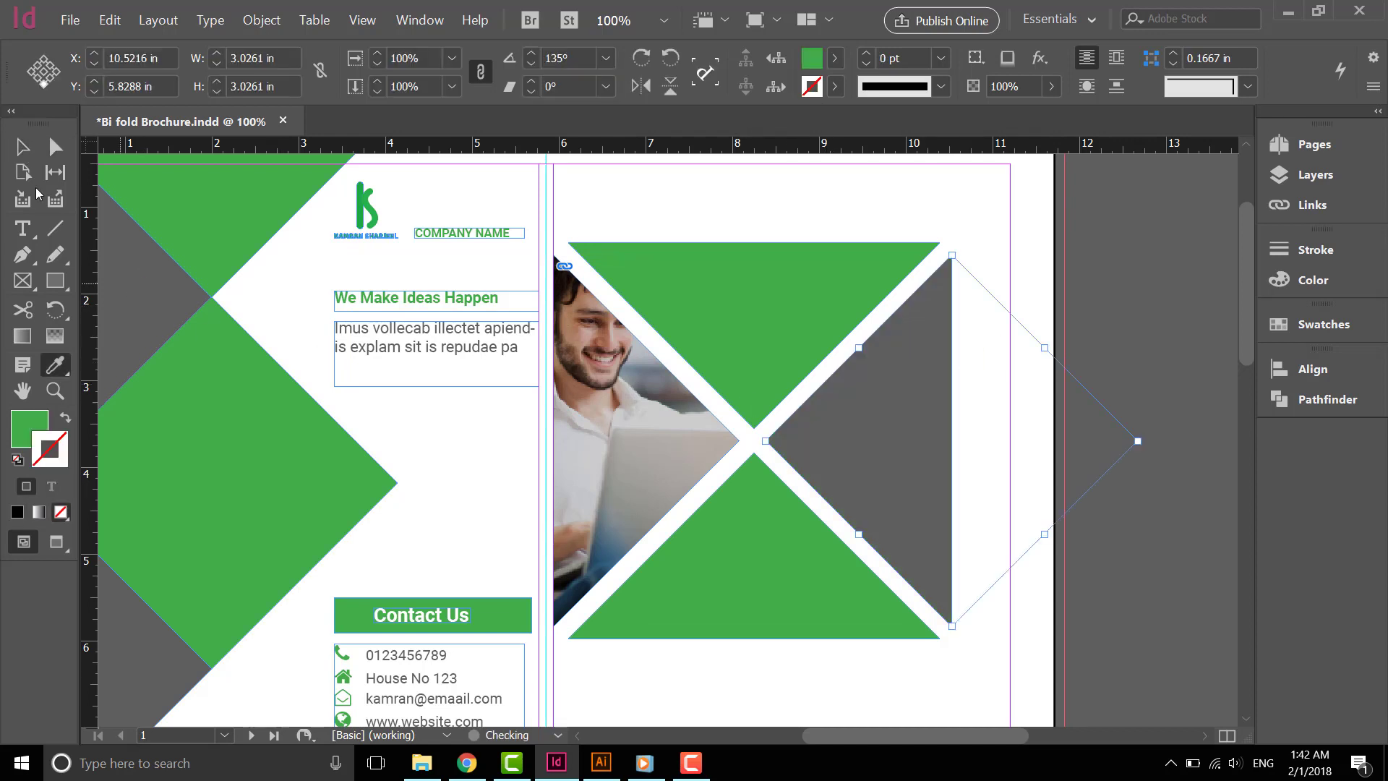
key("v")
left_click(781, 434)
left_click(788, 319)
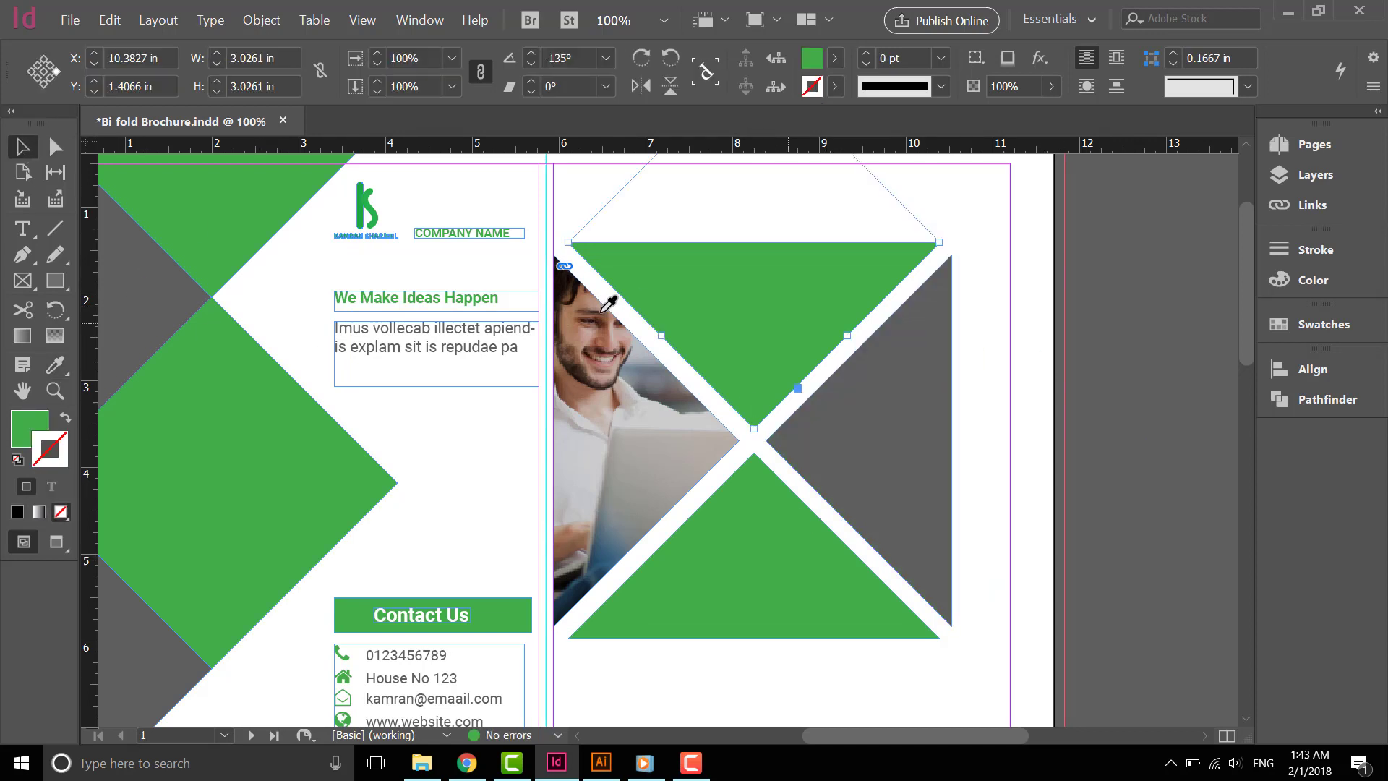
key("i")
left_click(903, 404)
key("v")
left_click(1029, 375)
scroll(856, 381, "up", 1, "alt")
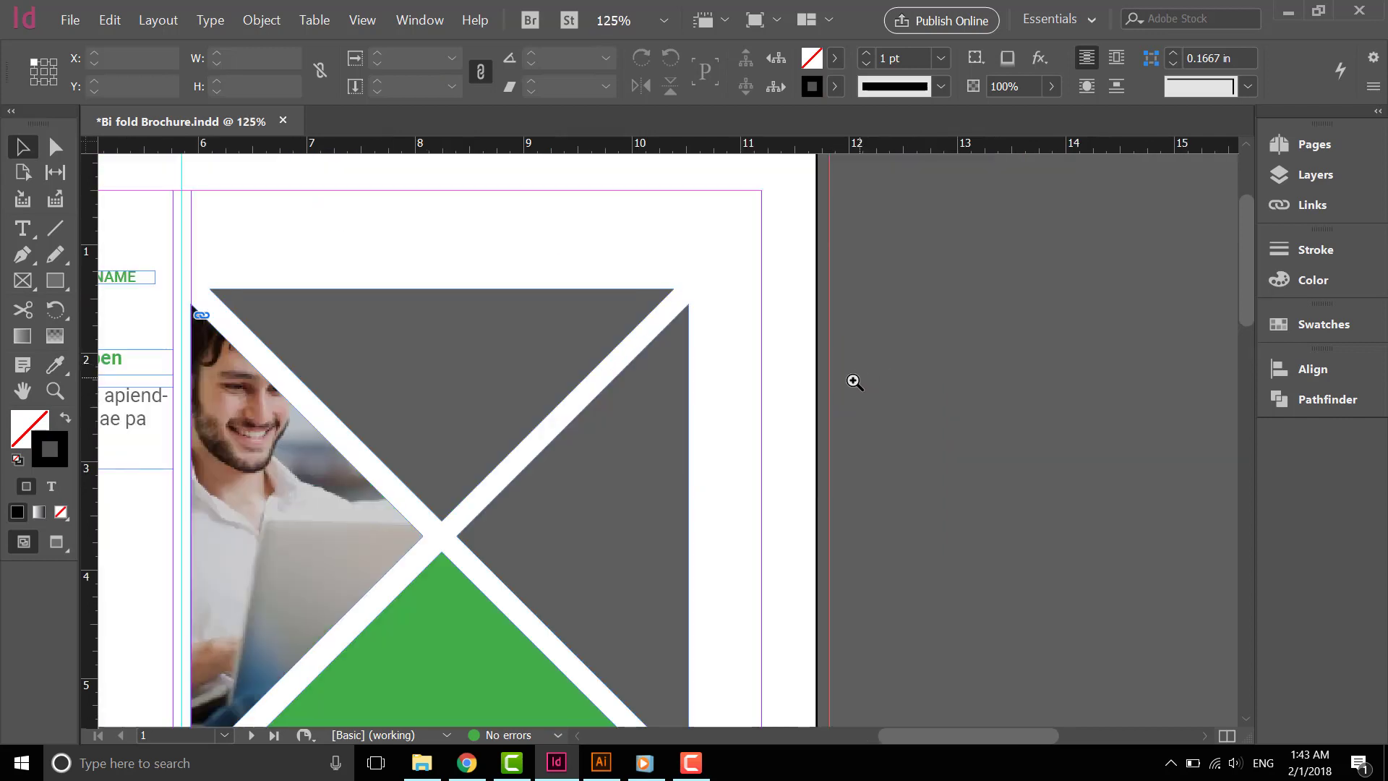
scroll(737, 400, "down", 2, "alt")
scroll(858, 391, "down", 1)
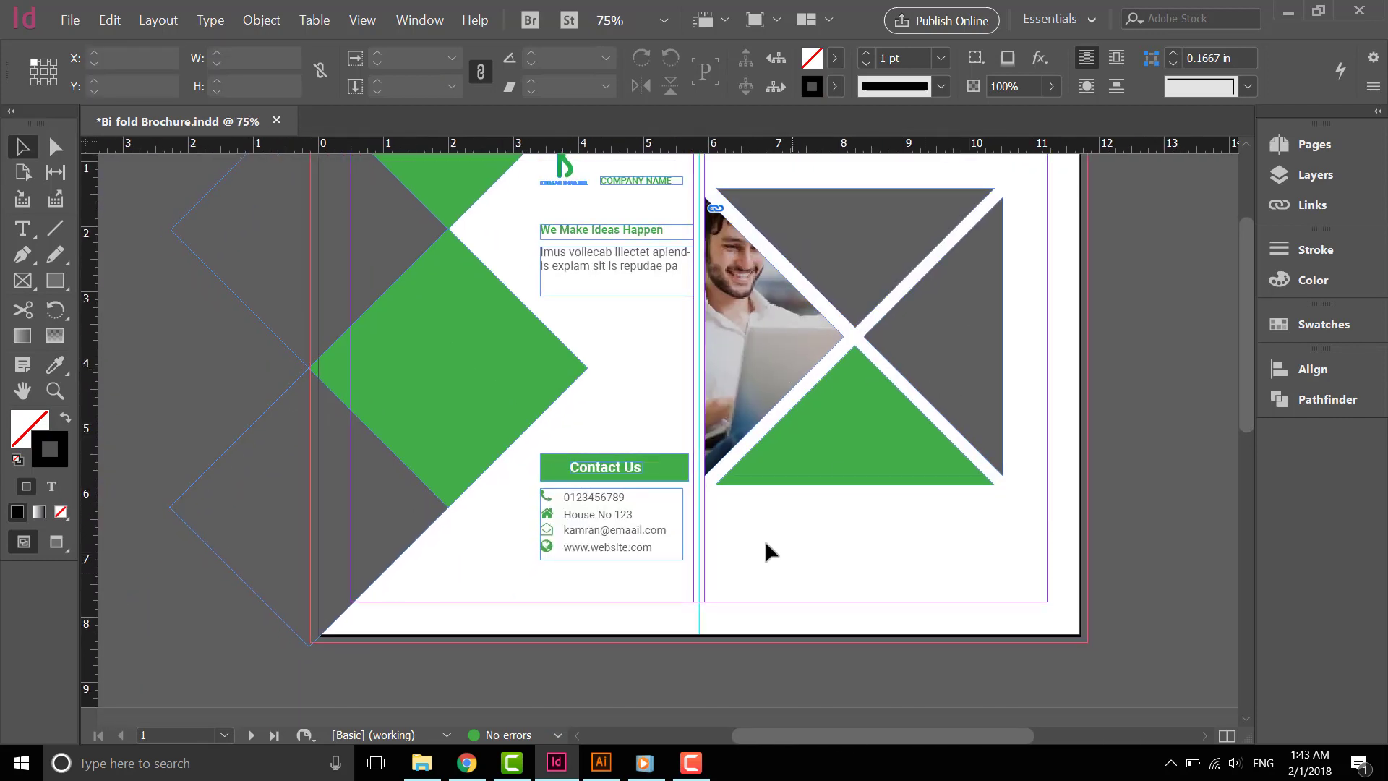
Draw a thin solid bar below the triangles filled with the triangle green
left_click(57, 282)
left_click_drag(705, 506, 854, 536)
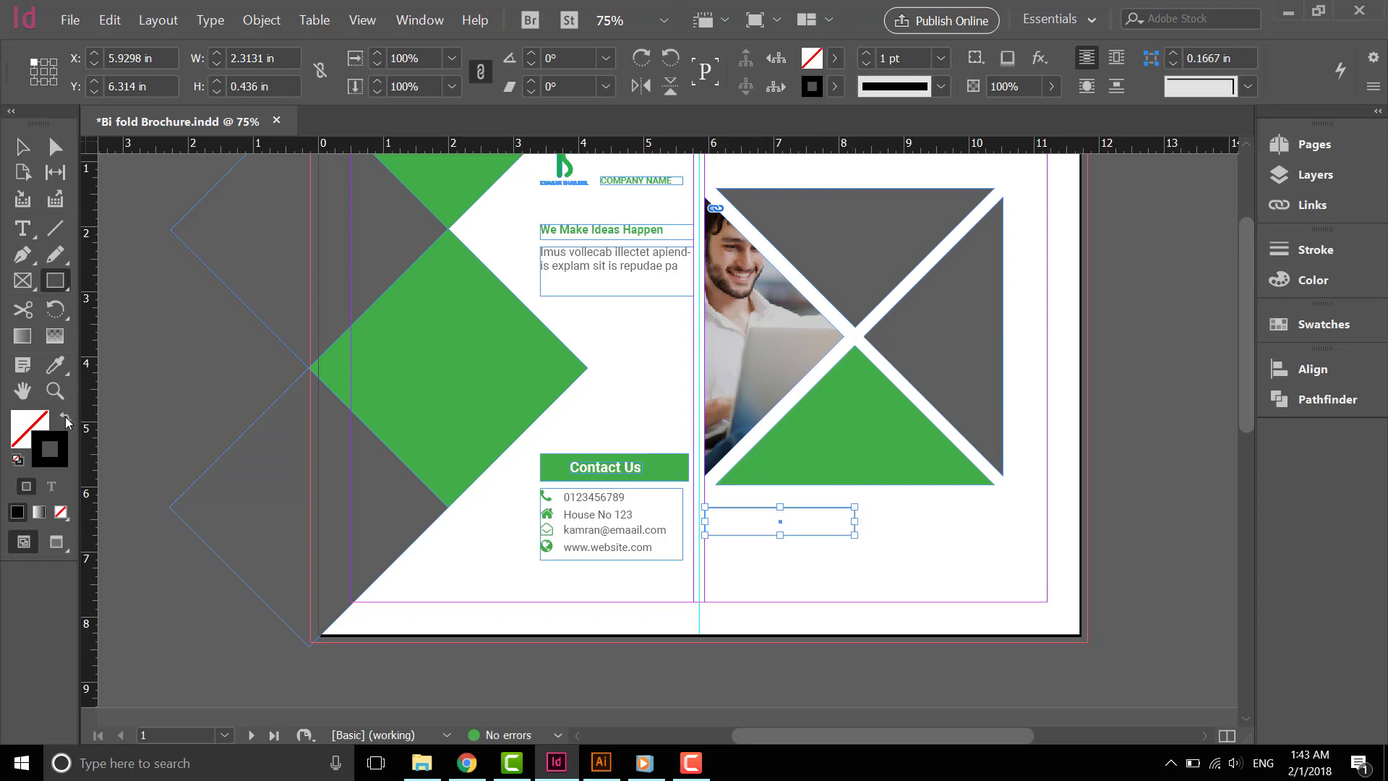
left_click(65, 417)
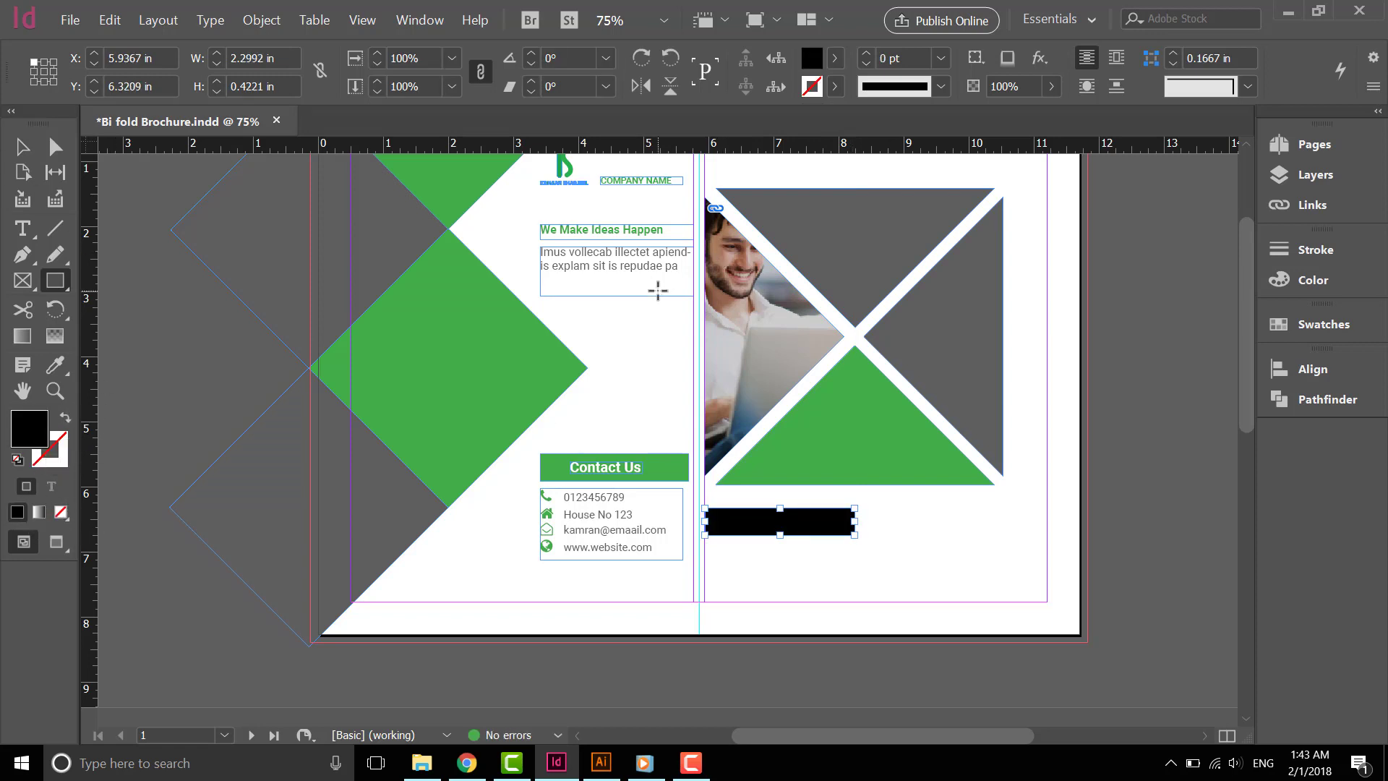
key("i")
left_click(403, 301)
key("v")
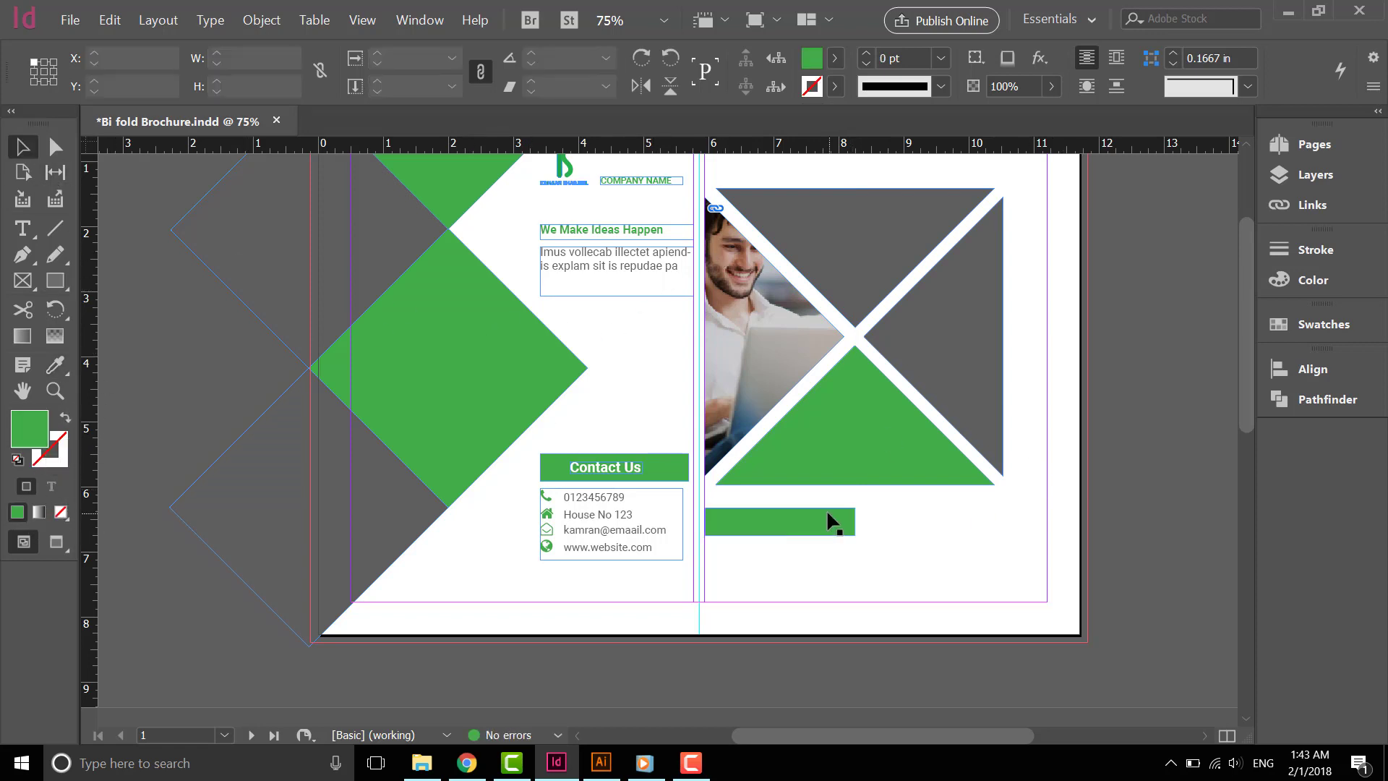
Duplicate the bar twice below and stretch the copies to increasing widths
mouse_move(833, 521)
left_mouse_down()
mouse_move(811, 570)
mouse_move(825, 594)
mouse_move(876, 552)
mouse_move(896, 583)
mouse_move(902, 553)
mouse_move(941, 580)
left_mouse_up()
left_click(883, 557)
left_click(842, 587)
left_click(996, 541)
left_click(905, 592)
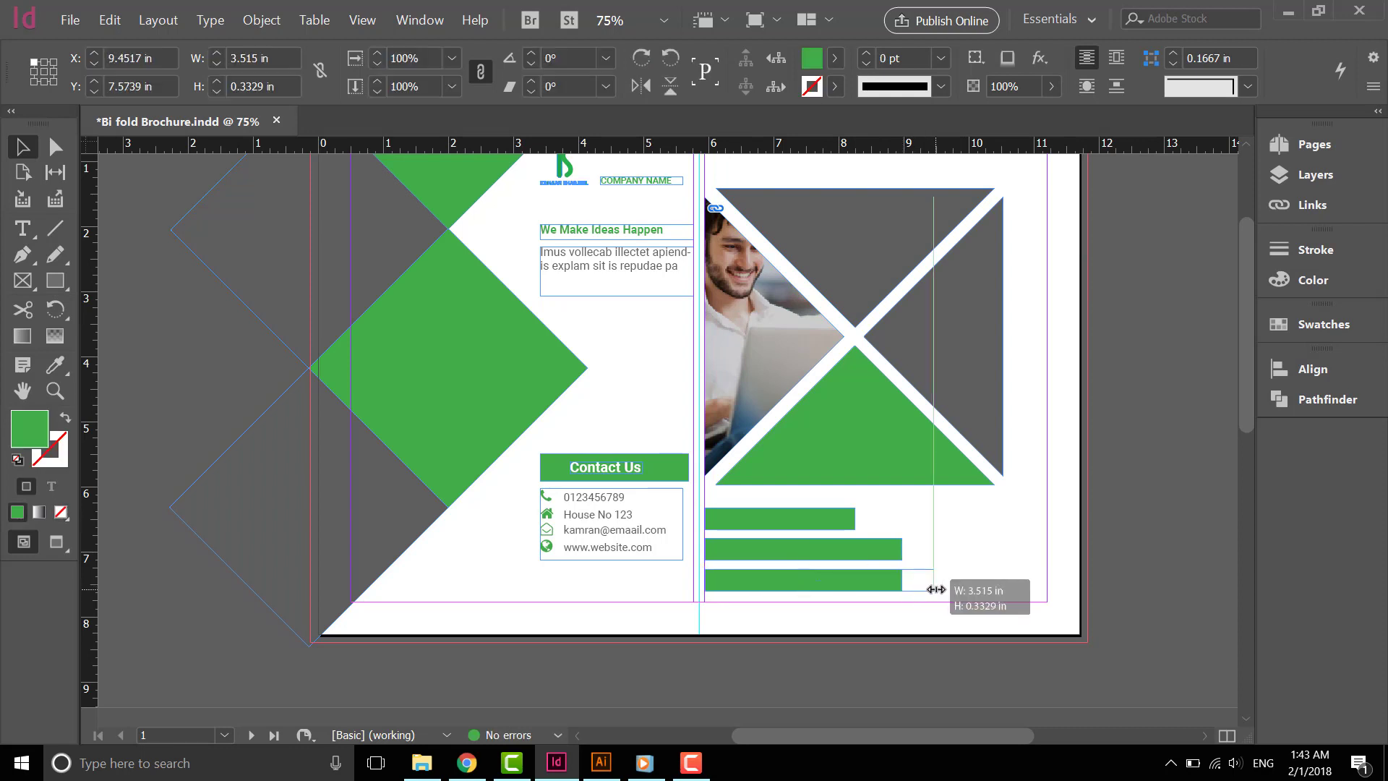
left_click(1084, 531)
Create a WE HELP IN text frame and move it onto the top green bar
key("ctrl+equal")
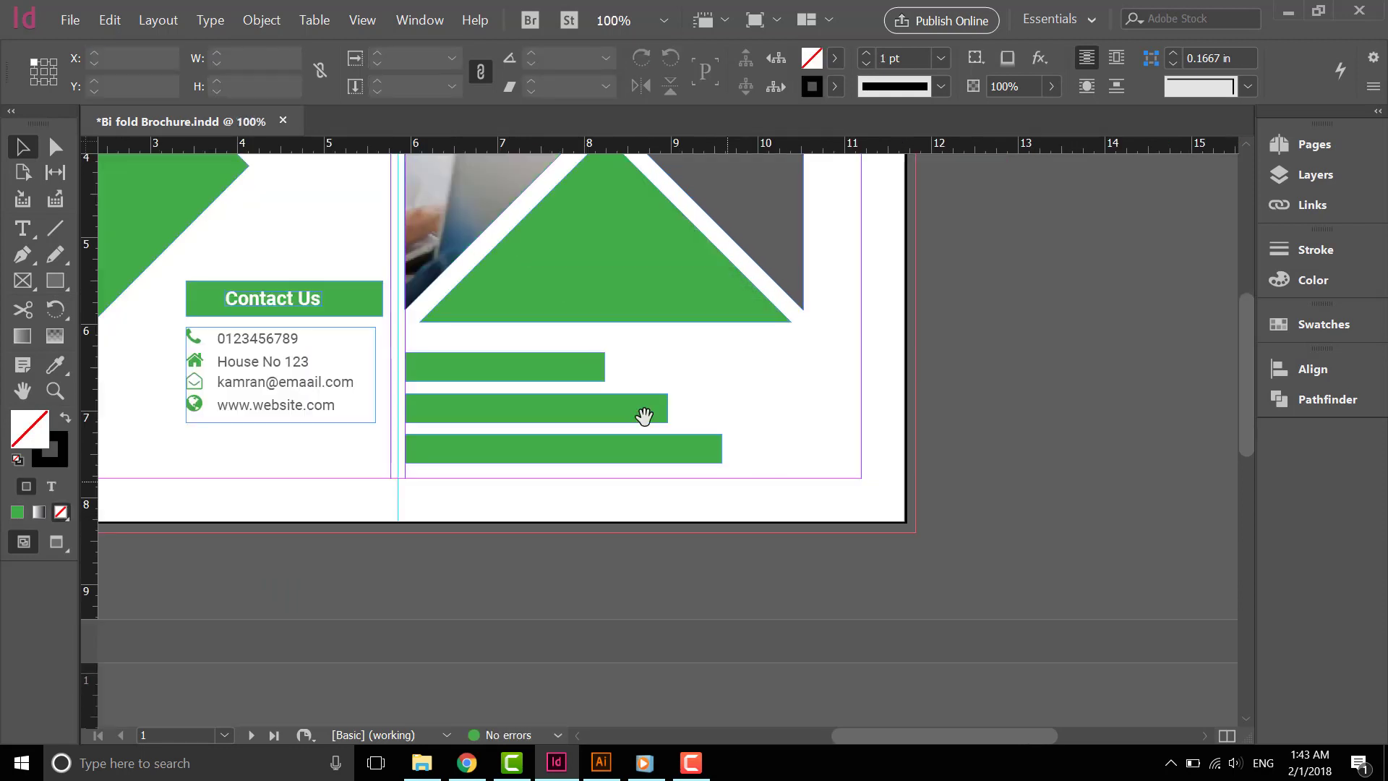
key("t")
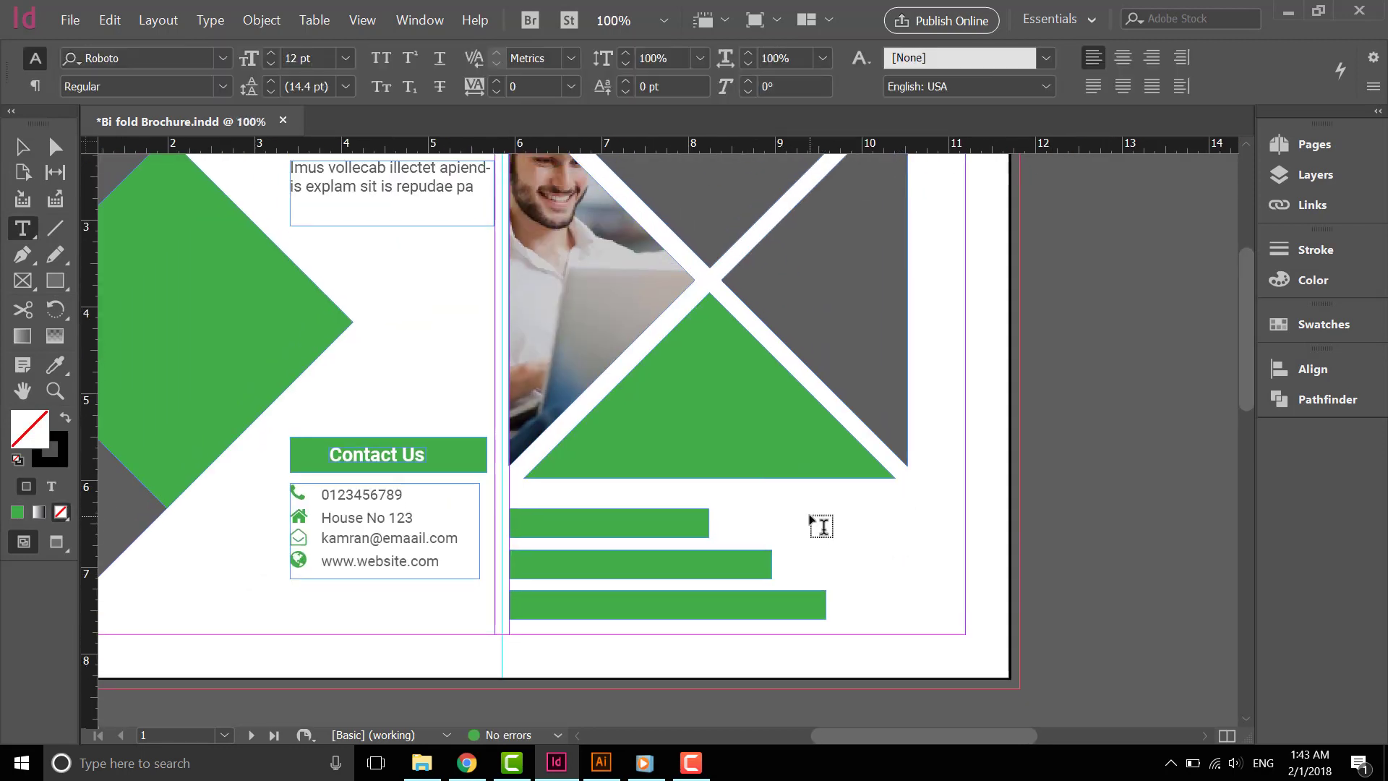
left_click_drag(810, 516, 968, 544)
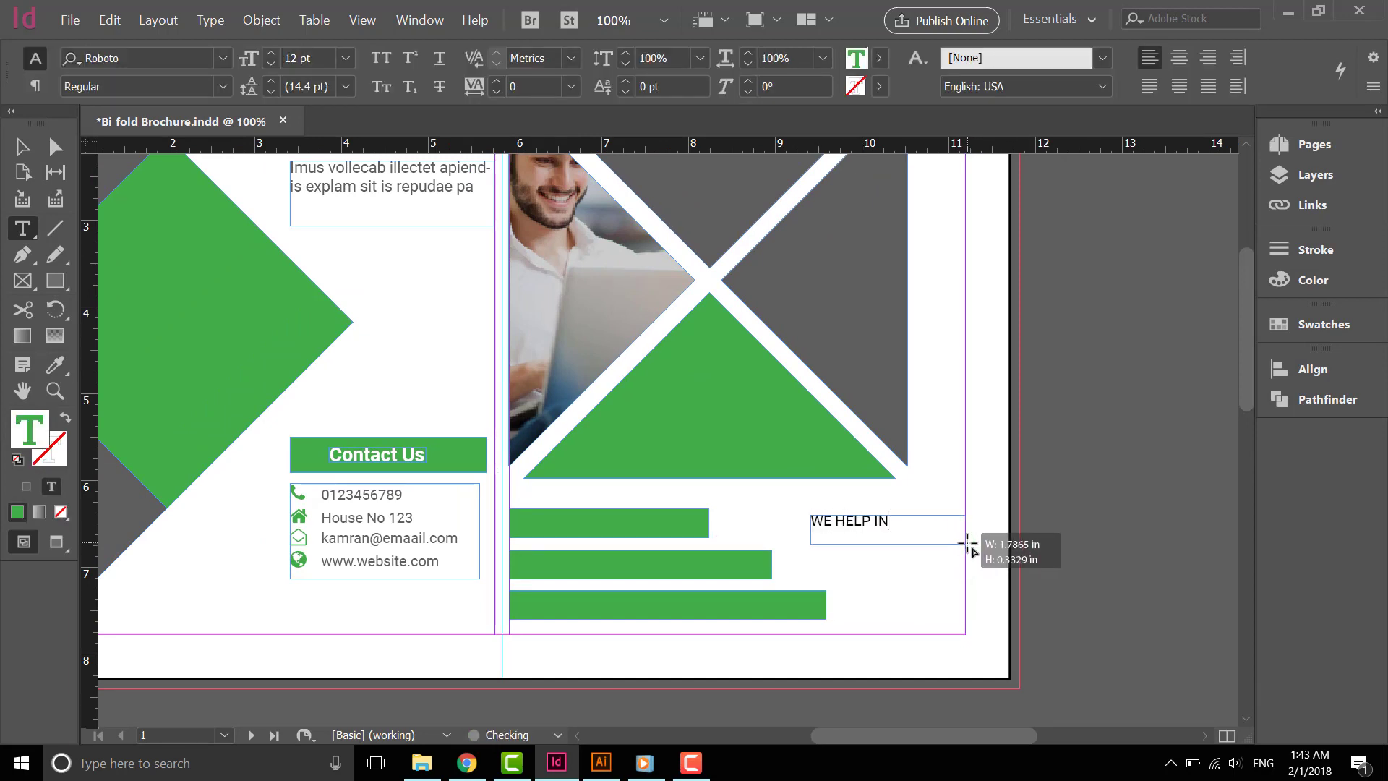
key("Escape")
left_click_drag(964, 531, 598, 522)
Colour the WE HELP IN text white with the [Paper] swatch
key("t")
key("ctrl+a")
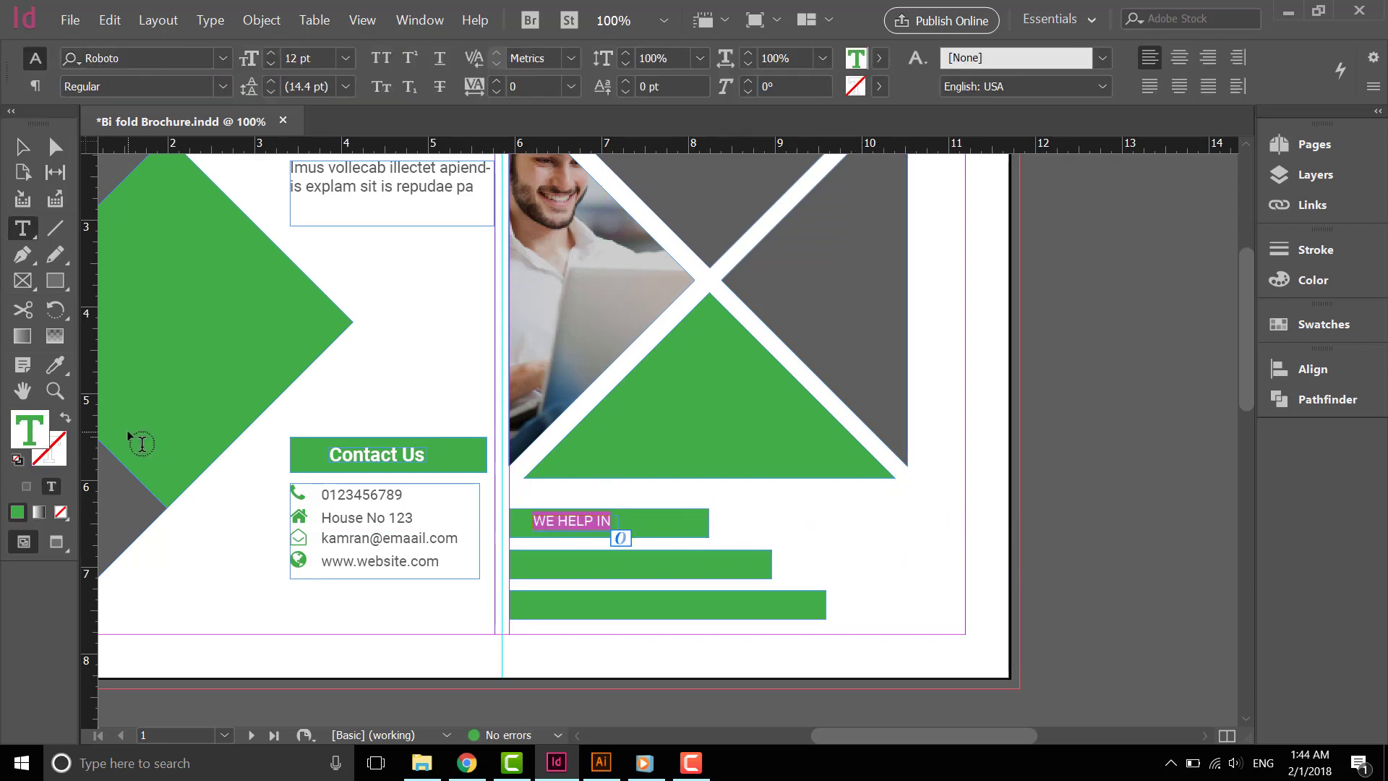
left_click(853, 64)
left_click(716, 171)
key("Escape")
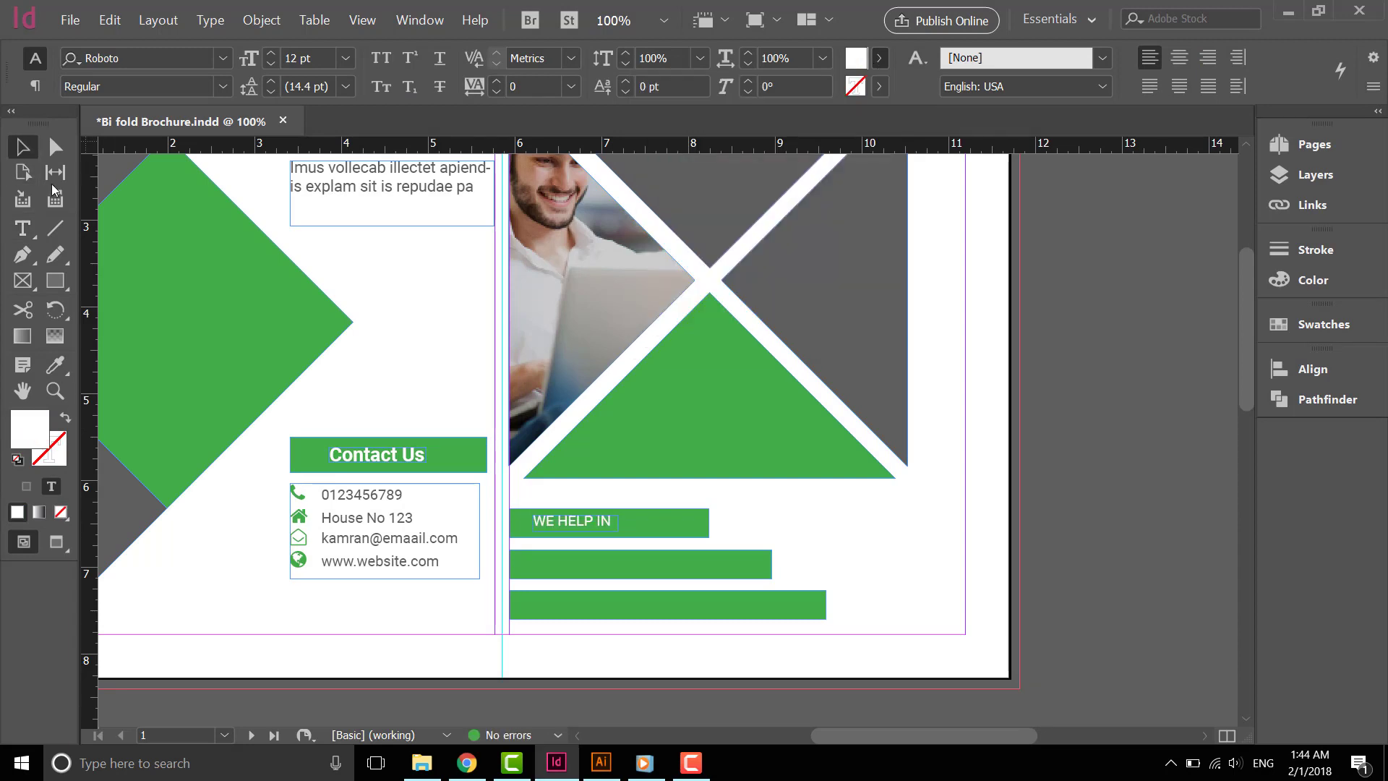
key("ctrl+shift+a")
Copy the WE HELP IN label onto the lower bars and check the frames up close
left_click_drag(570, 519, 596, 611)
double_click(600, 609)
triple_click(594, 557)
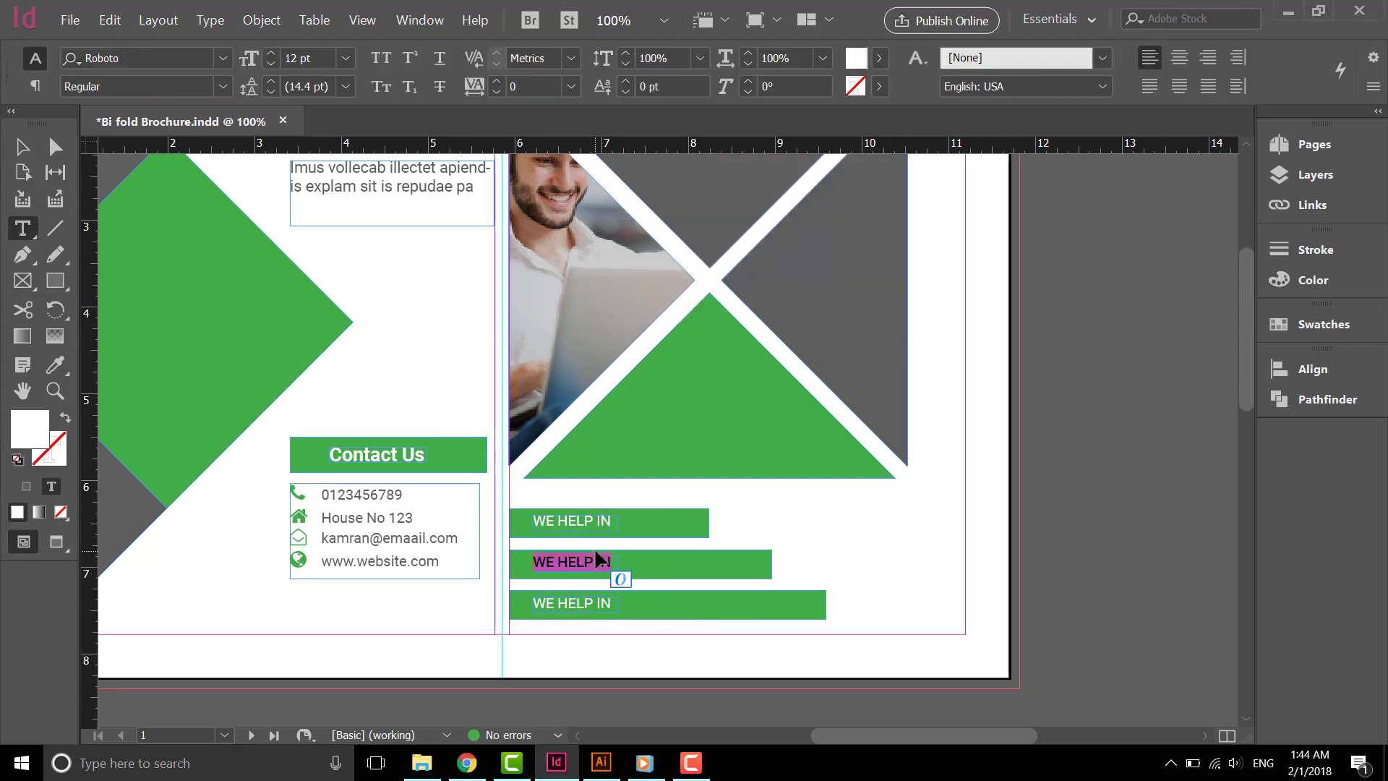
key("Escape")
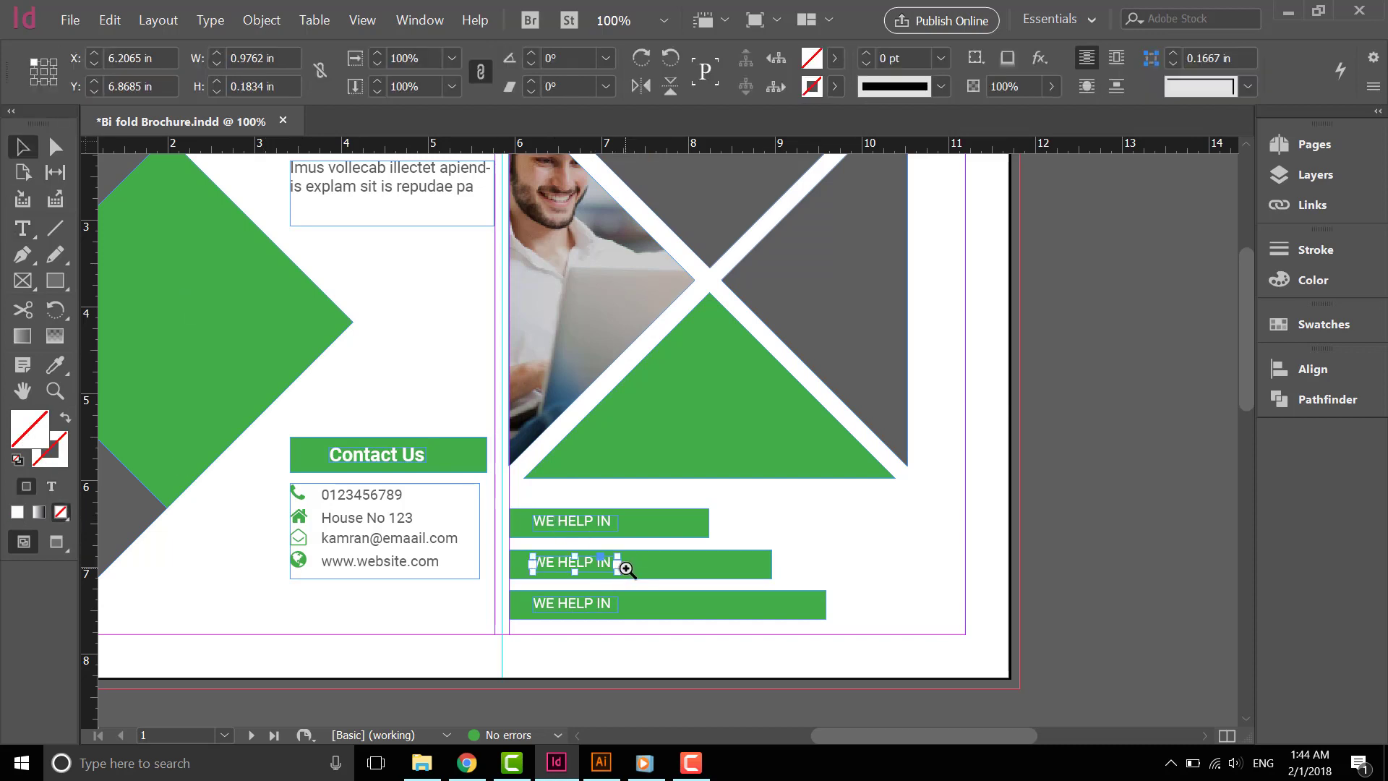
left_click(626, 571)
left_click_drag(700, 309, 722, 375)
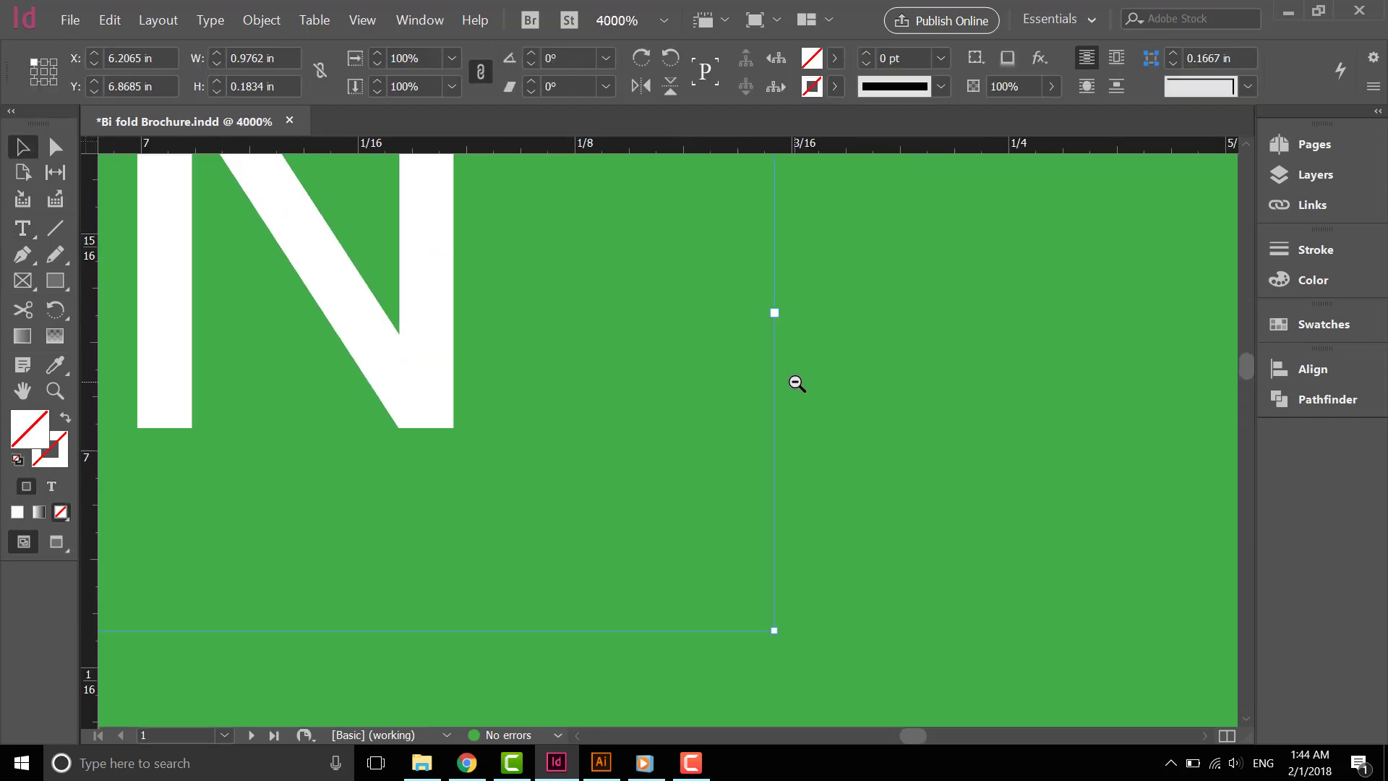
left_click(681, 360, "alt")
left_click(672, 443, "alt")
left_click(660, 477, "alt")
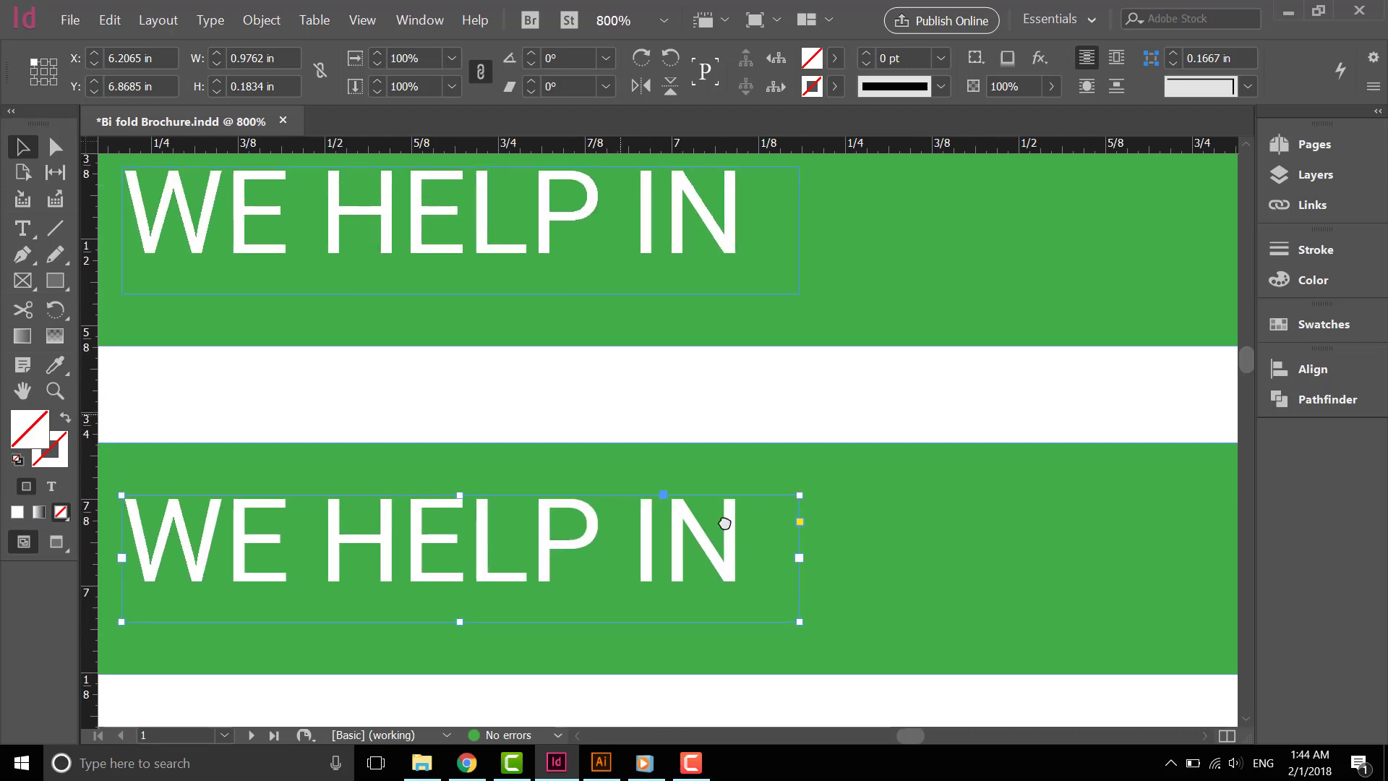
left_click_drag(799, 557, 990, 540)
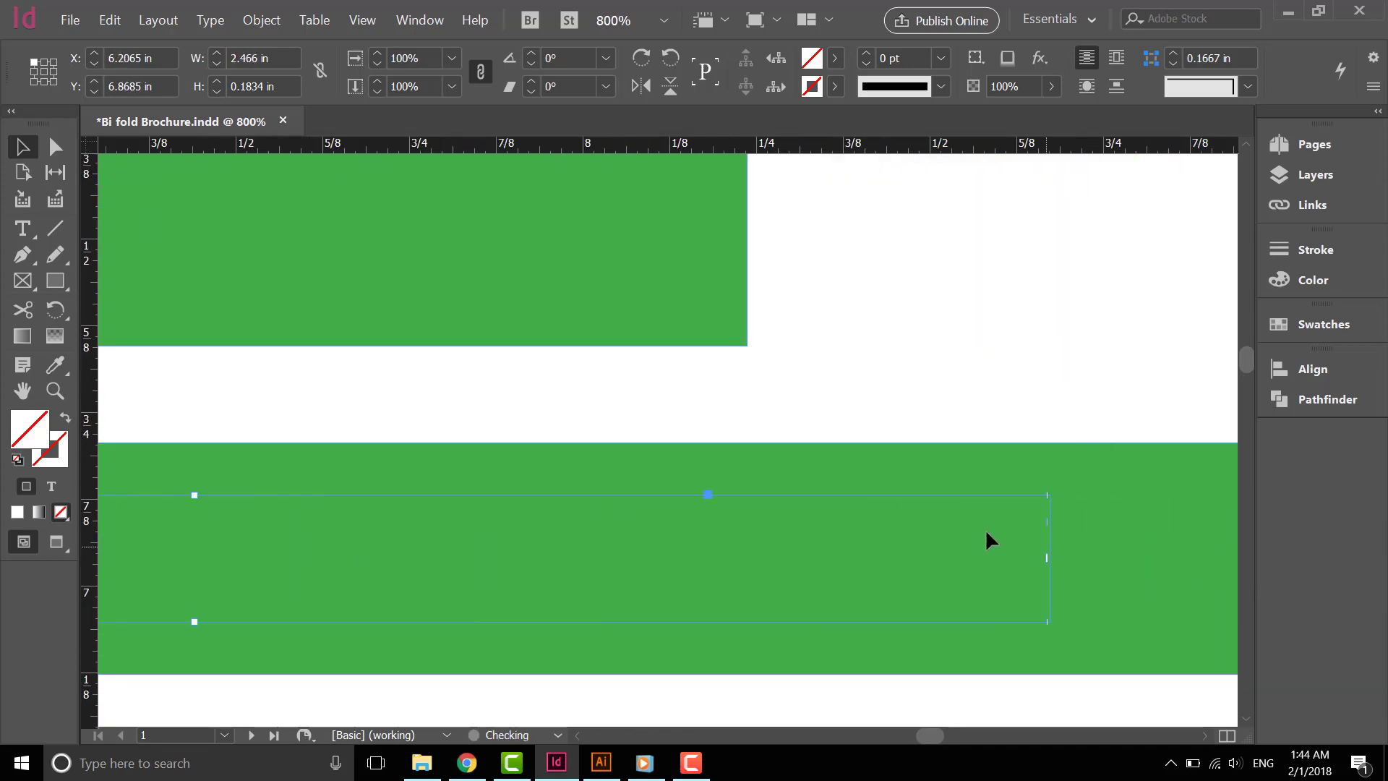
left_click(723, 492, "alt")
left_click(607, 489, "alt")
left_click(636, 548, "alt")
Retype the middle bar's label as GRAPHIC DESIGN
key("t")
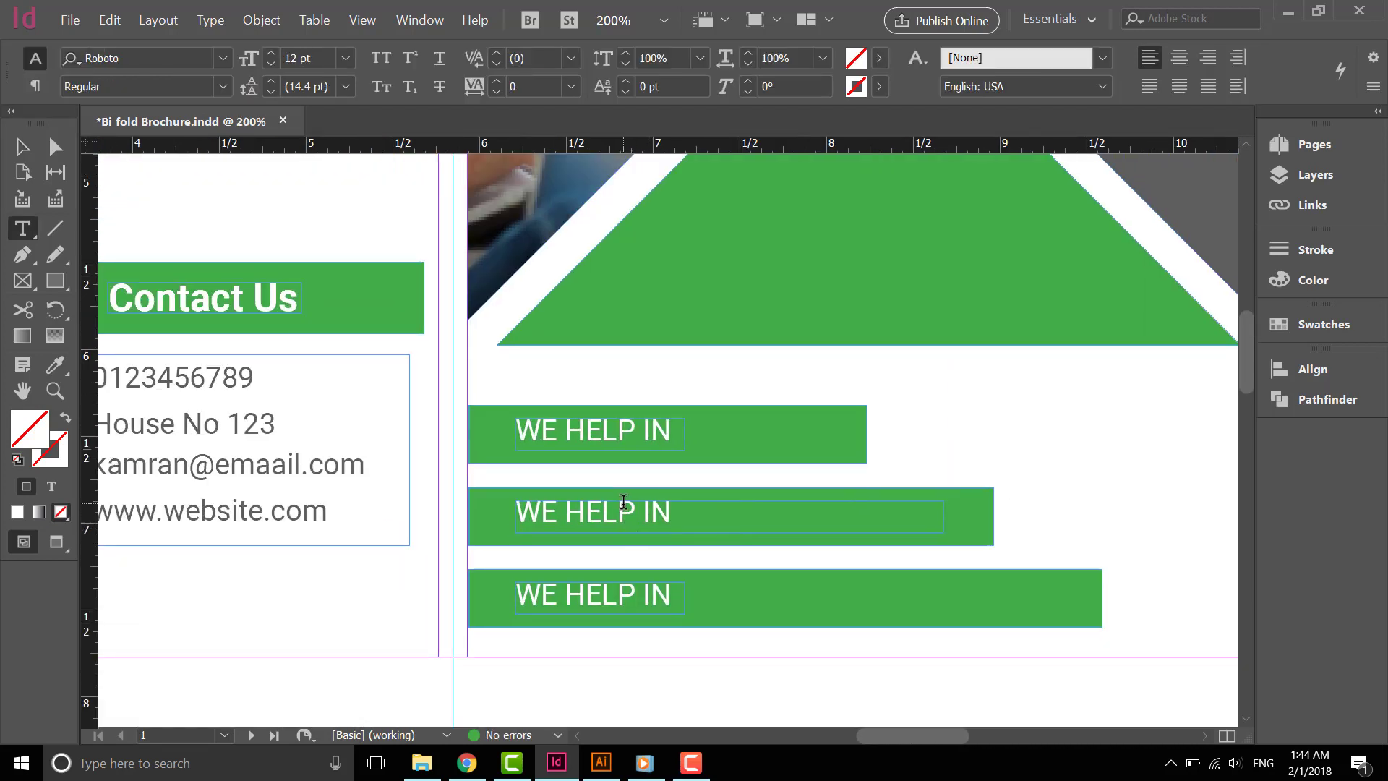
triple_click(623, 501)
type("GRAPHIC DESIGN")
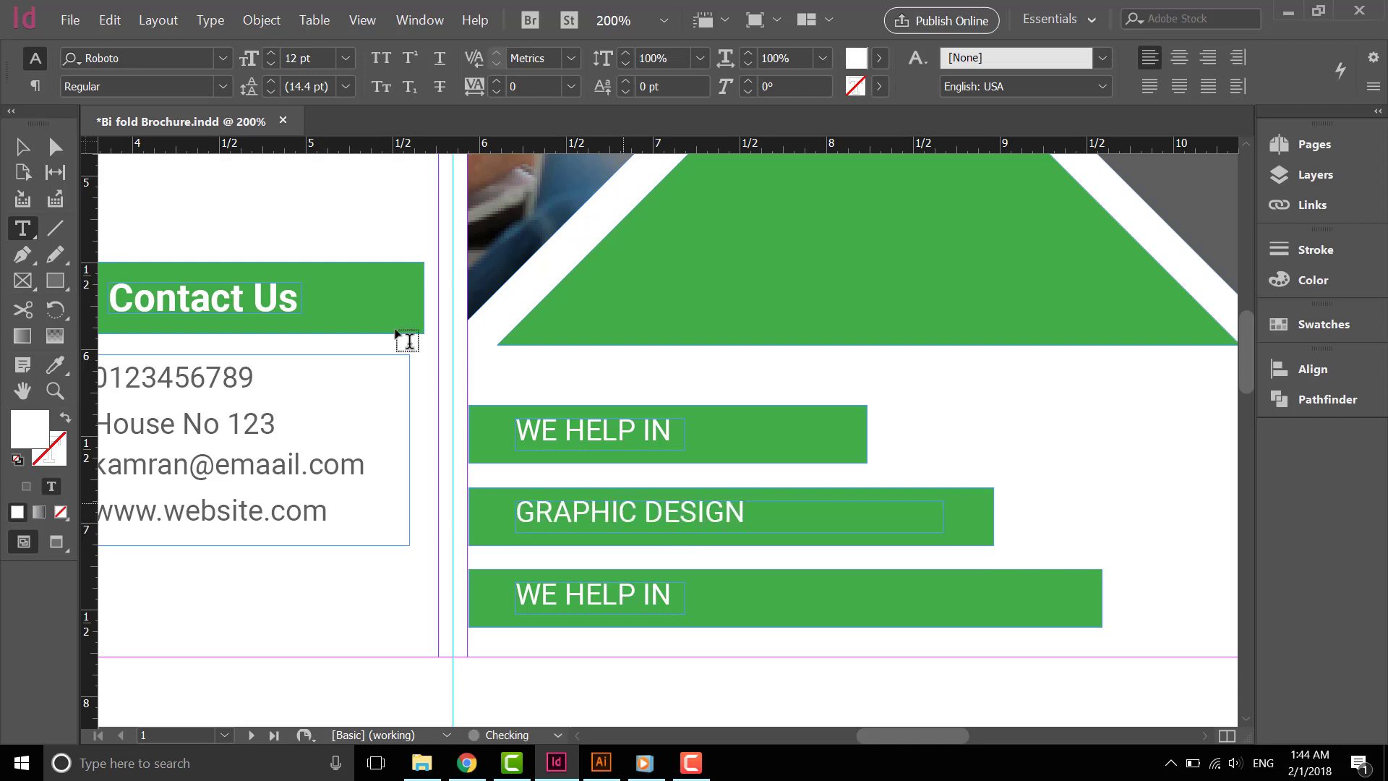
left_click(15, 154)
Replace the bottom label with a GRAPHIC DESIGN copy retyped as WEB DEVELEPMENT
left_click(681, 598)
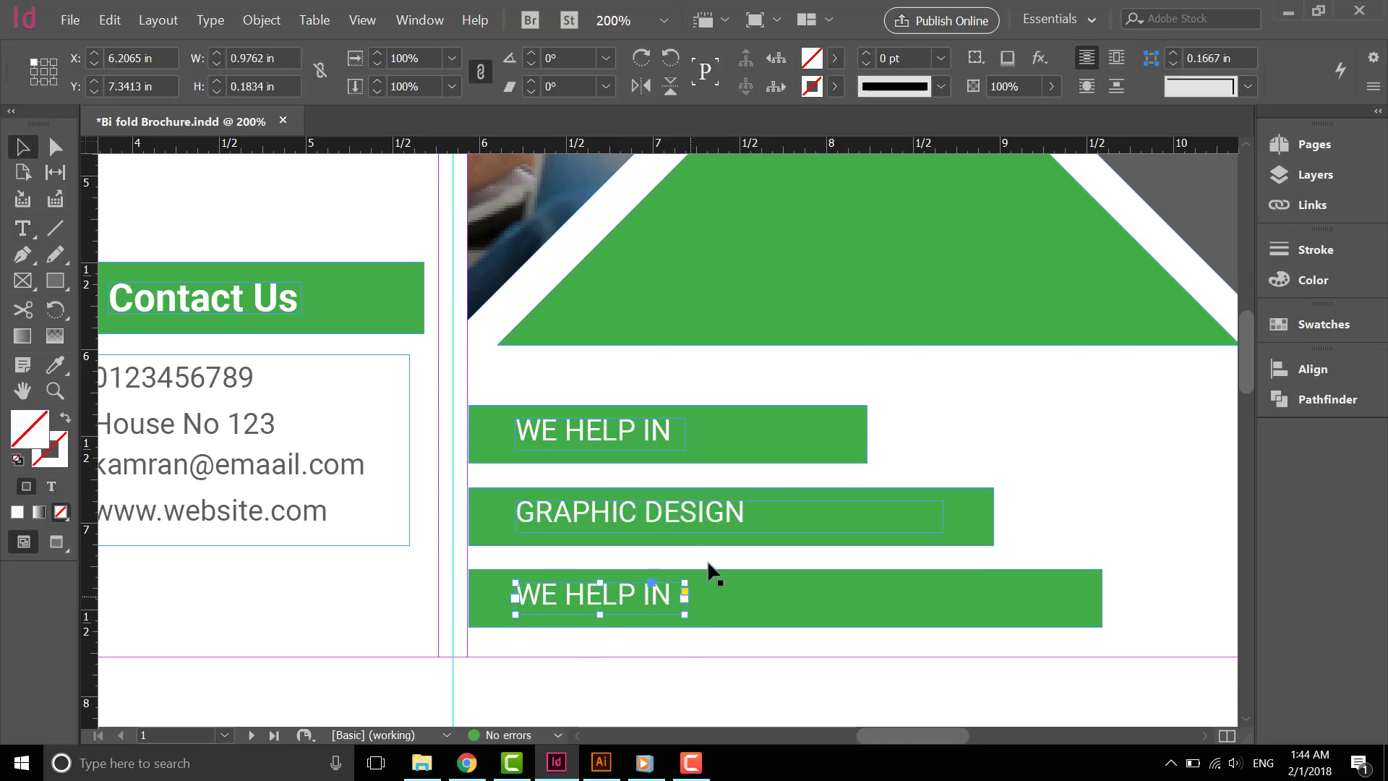
key("Delete")
left_click(699, 514)
left_click_drag(700, 508, 699, 591)
double_click(694, 595)
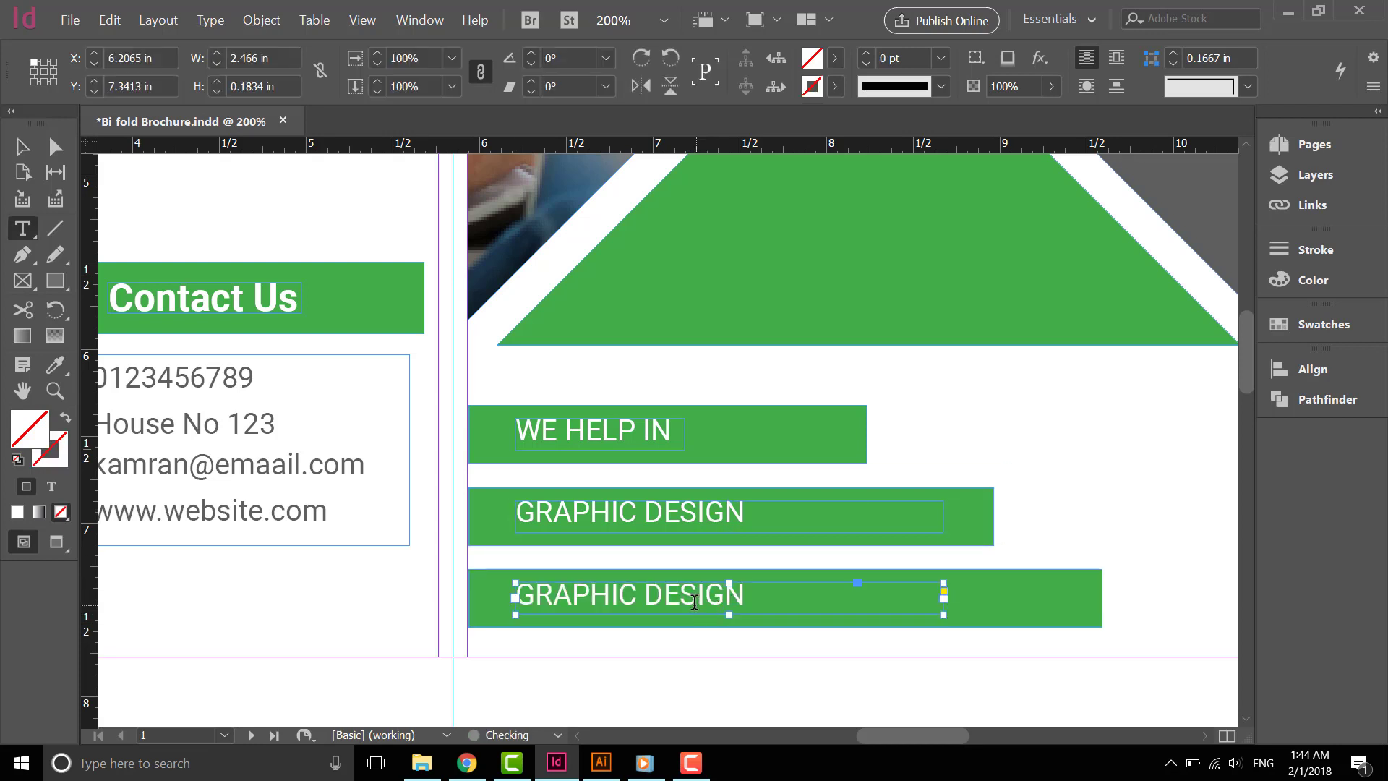
triple_click(694, 594)
type("WEB DE")
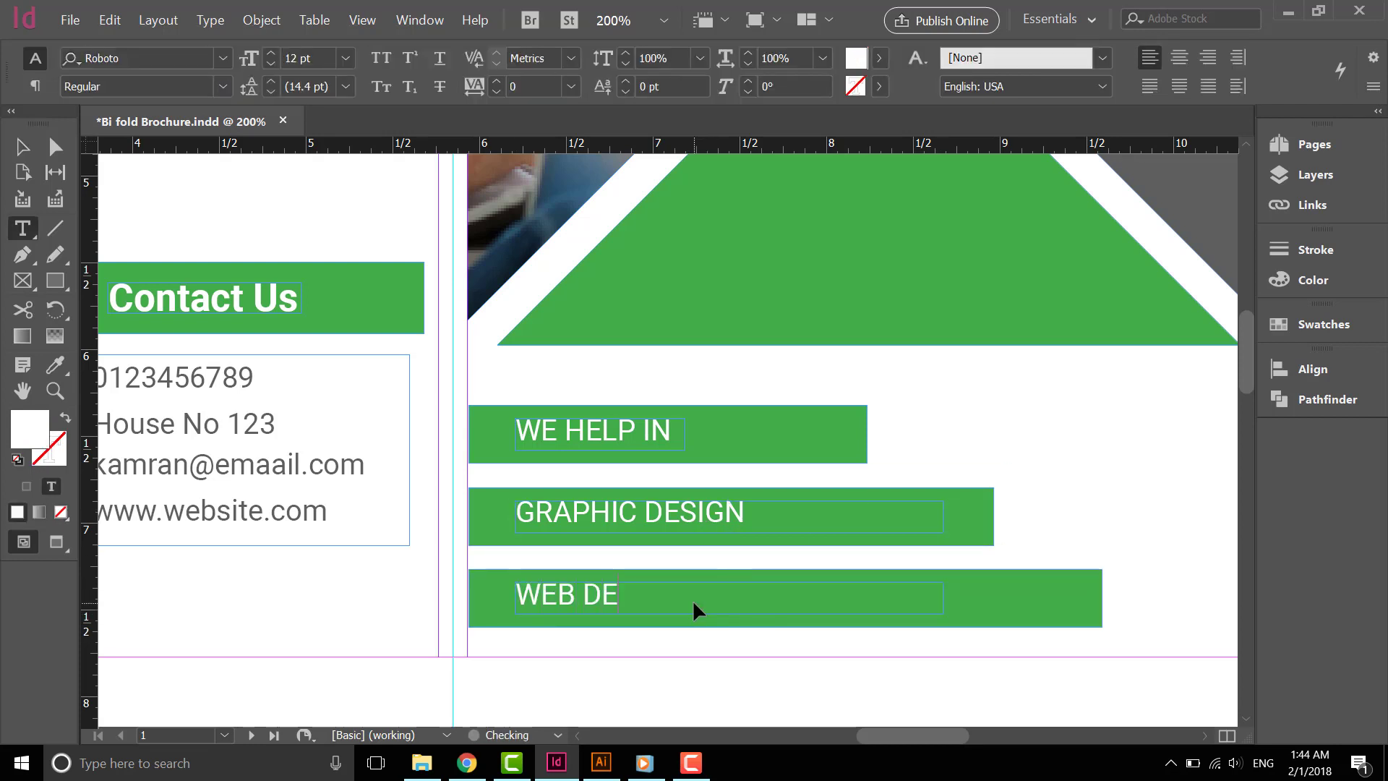
type("VELEPMENT")
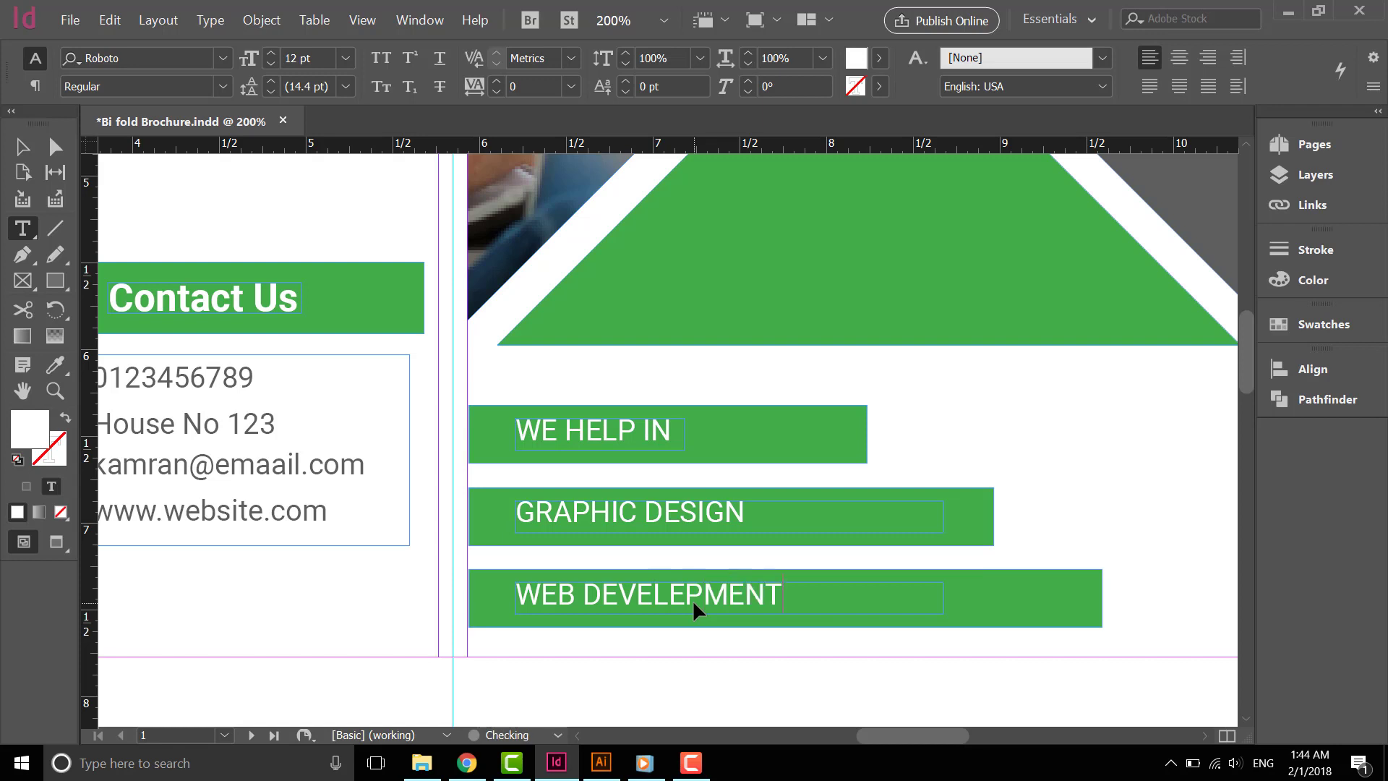
key("Escape")
Enlarge the WE HELP IN label to 18 pt, fit its frame, and widen it
left_click(613, 410)
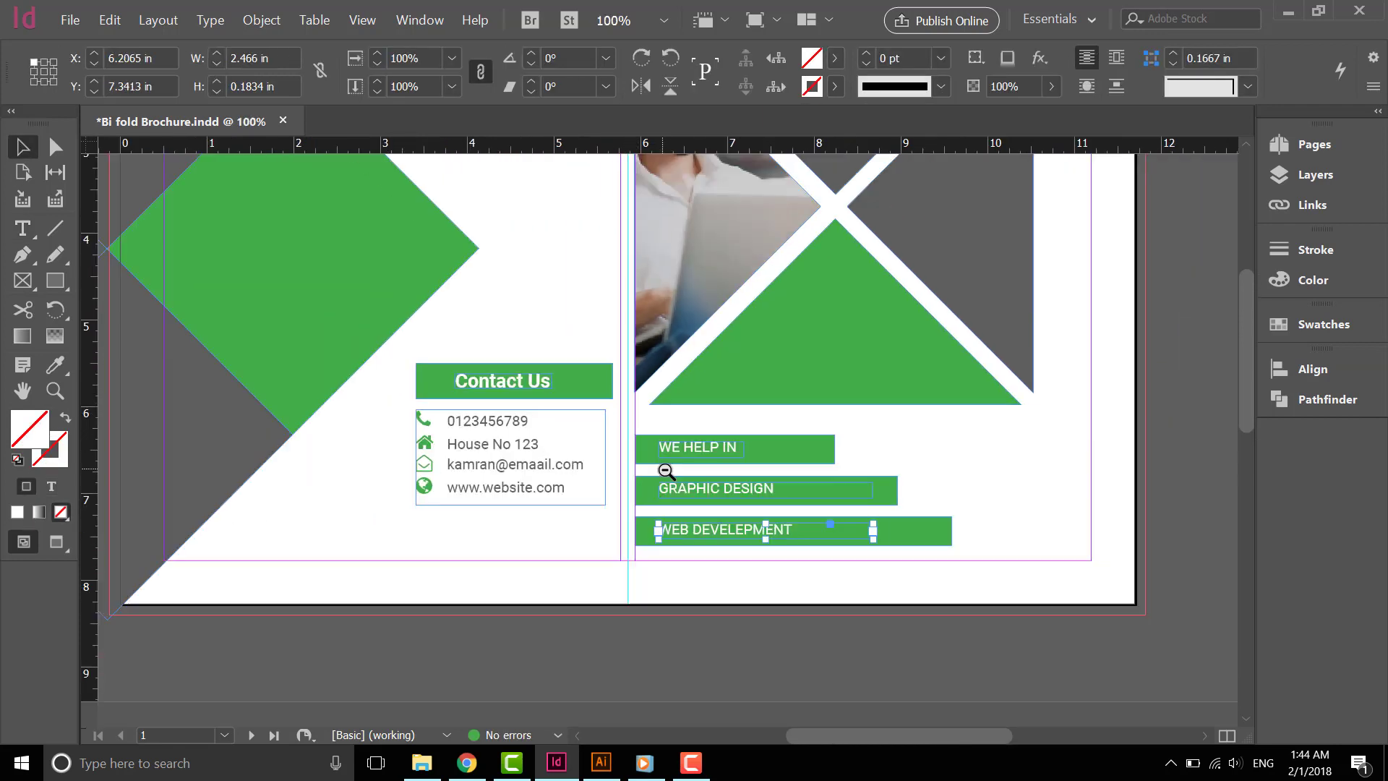
double_click(618, 586)
key("ctrl+a")
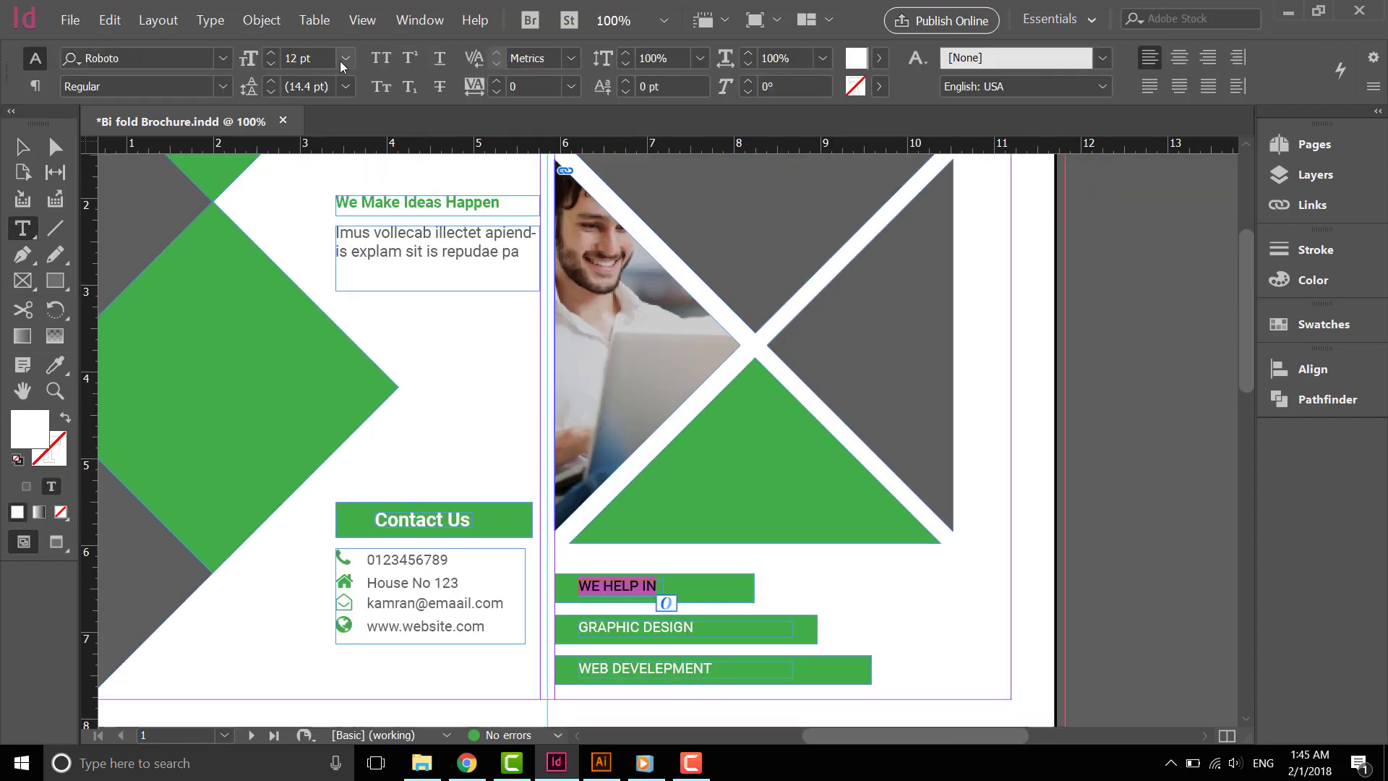
left_click(345, 58)
left_click(329, 279)
key("ctrl+alt+c")
key("Escape")
key("ctrl+equal")
left_click(712, 441)
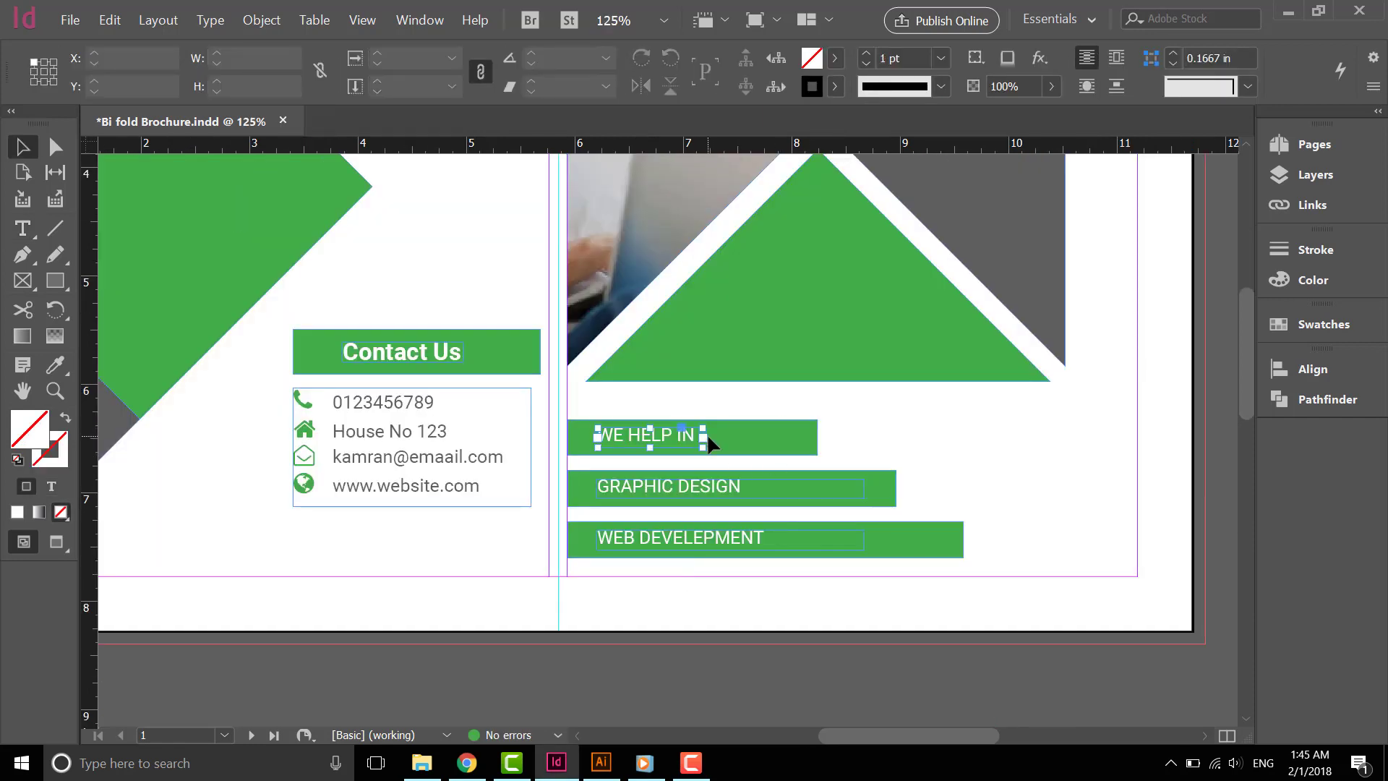
left_click_drag(702, 437, 779, 438)
Reapply 18 pt to the WE HELP IN text and widen its frame to the right
double_click(692, 437)
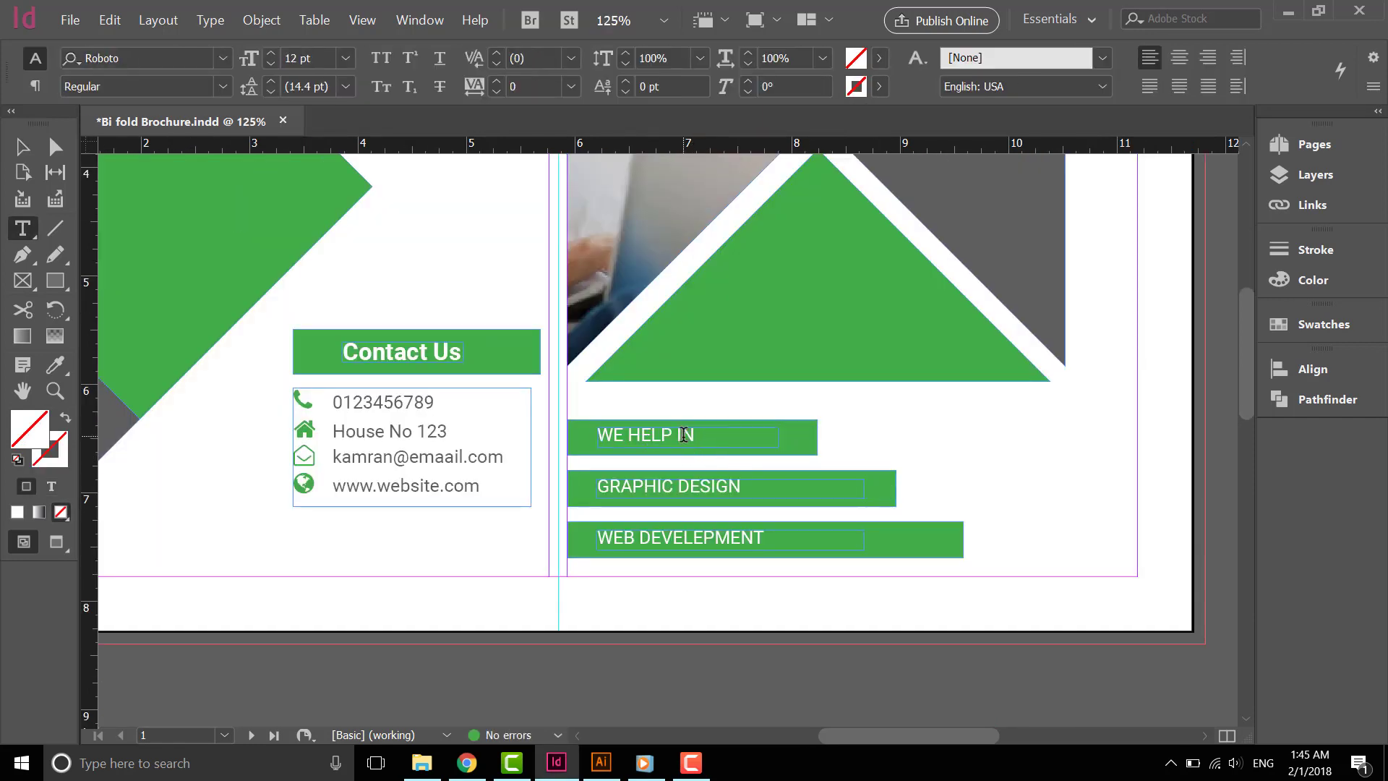
key("ctrl+a")
left_click(345, 58)
left_click(331, 268)
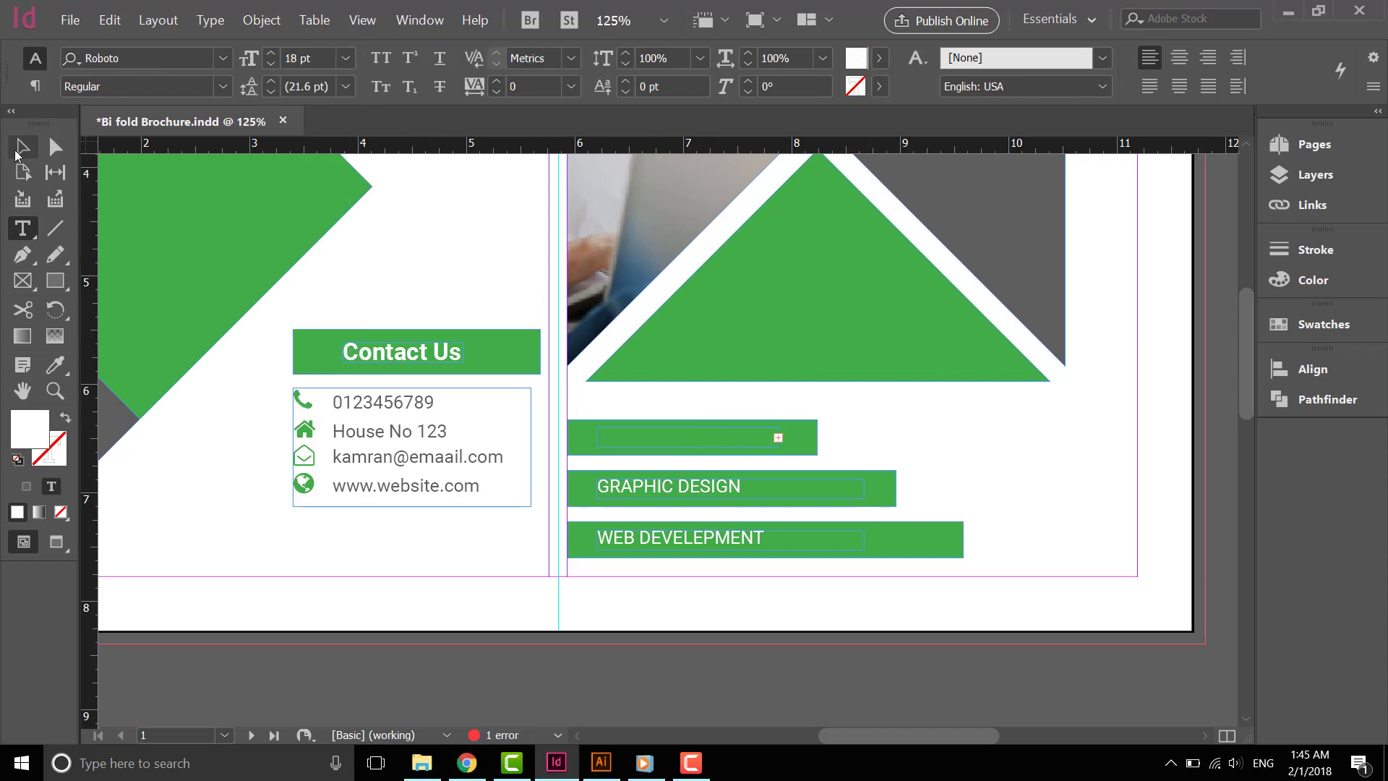
left_click(18, 154)
key("ctrl+equal")
key("ctrl+equal")
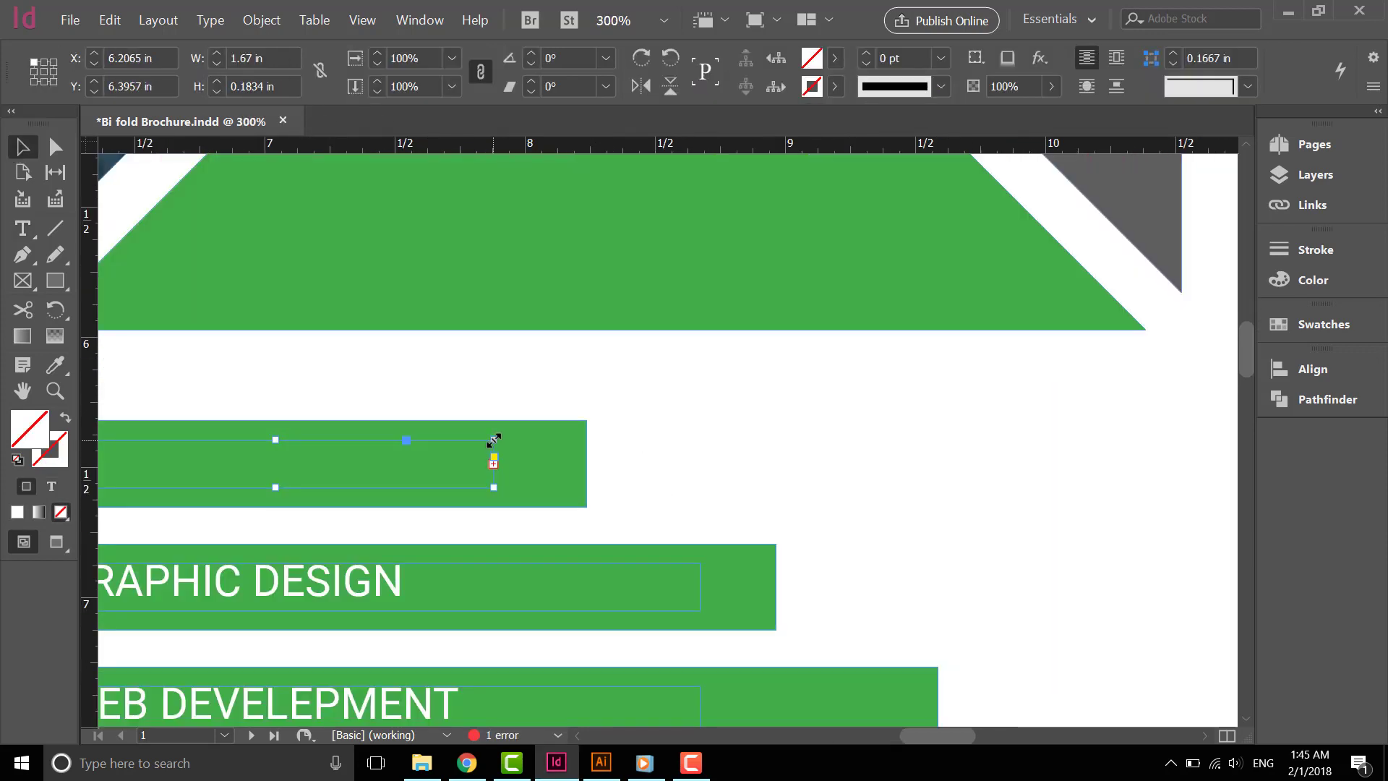
left_click_drag(496, 463, 587, 463)
left_click(840, 422)
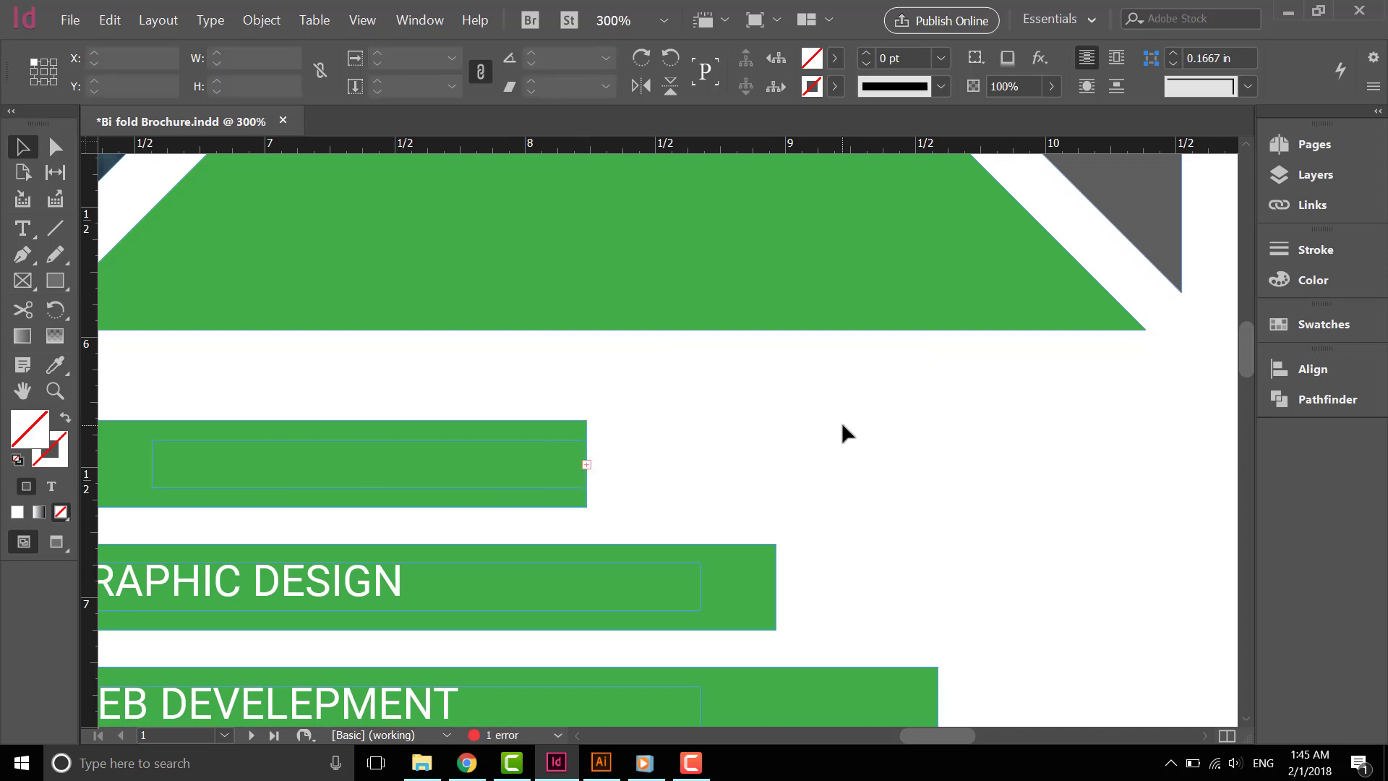
Extend the WE HELP IN frame leftward and settle the label at 17 pt
scroll(565, 454, "left", 5)
left_click(566, 517)
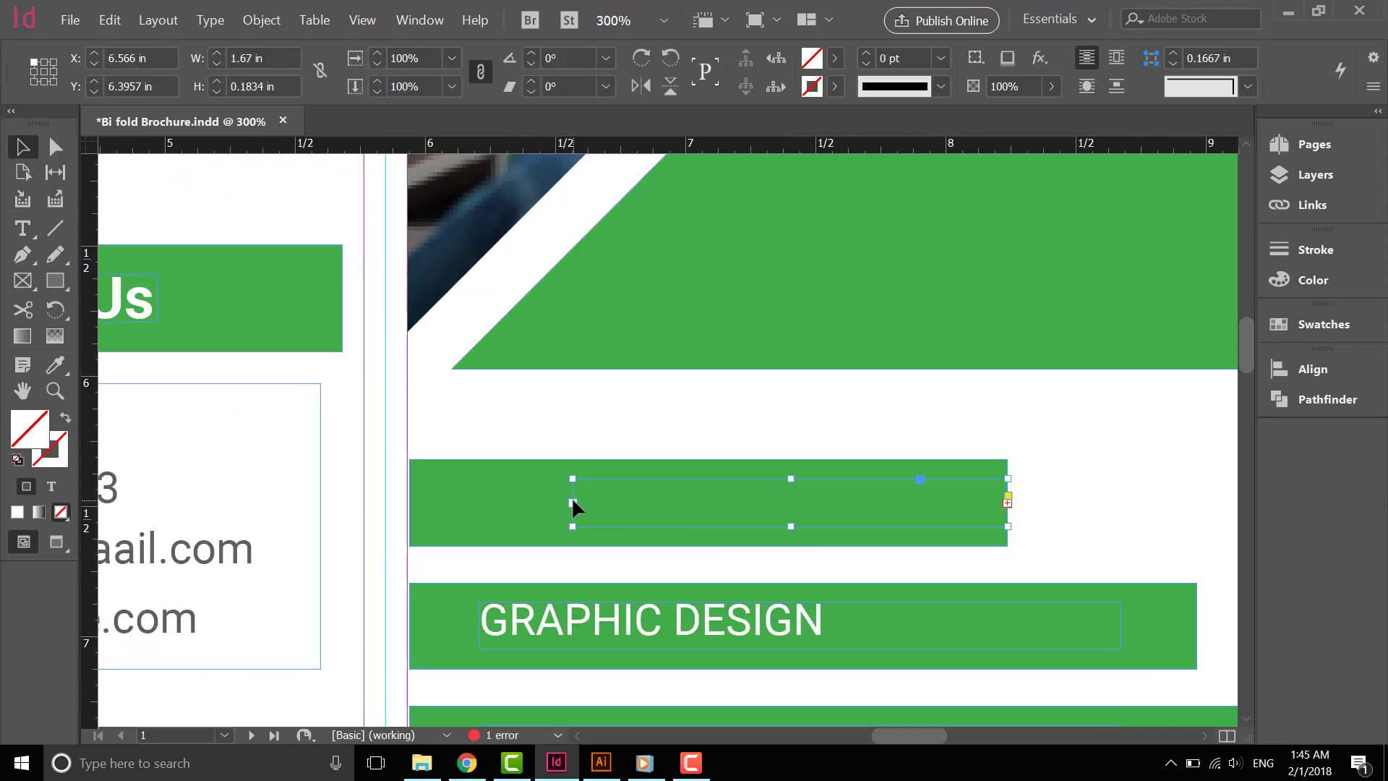
left_click_drag(569, 504, 479, 500)
left_click(1065, 508)
key("t")
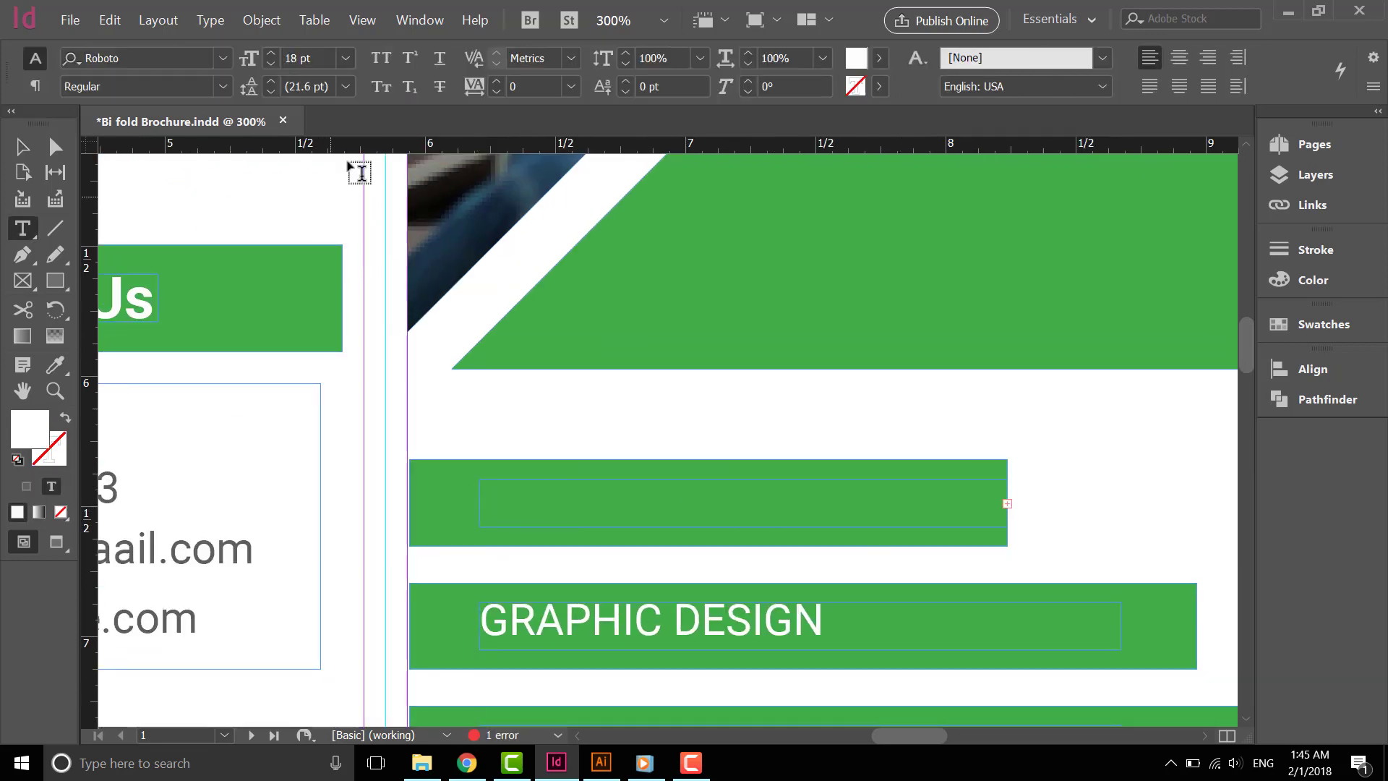
key("Return")
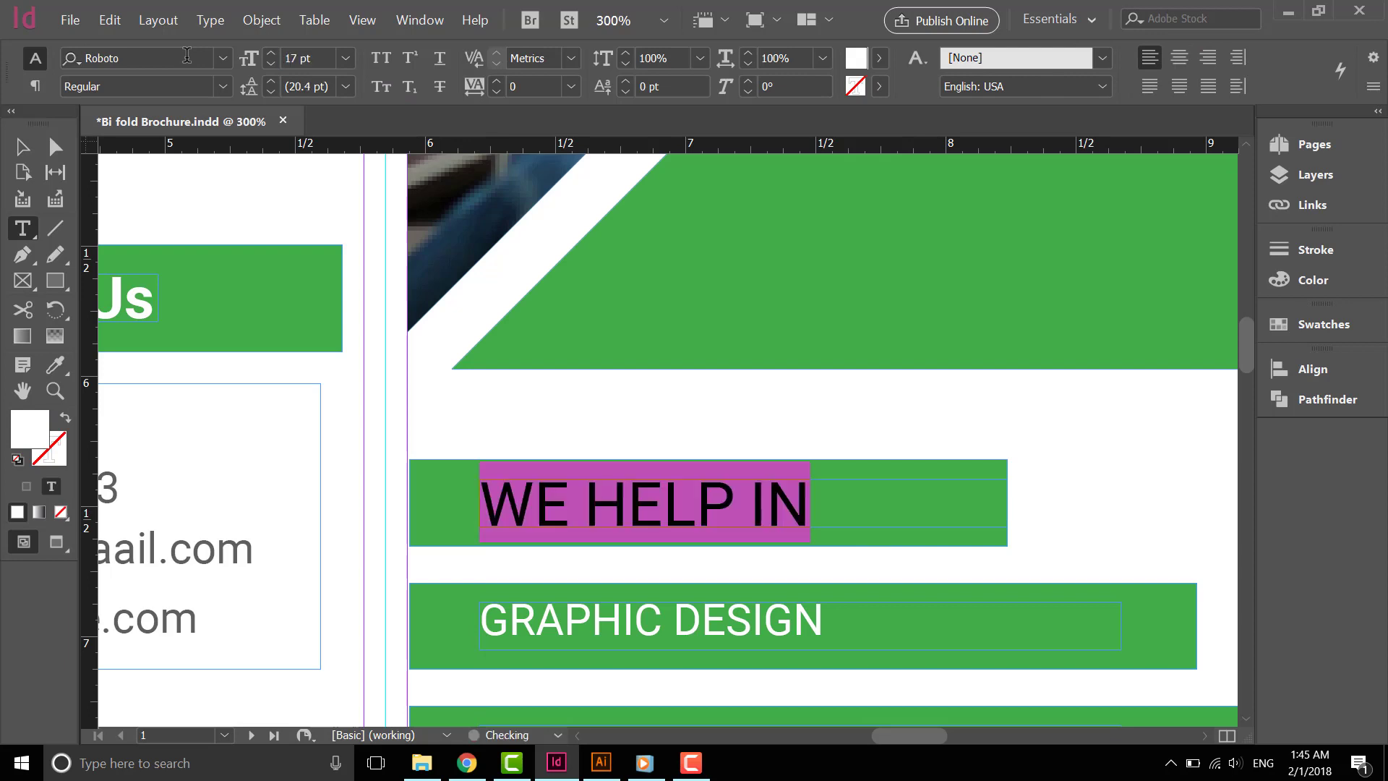
key("Escape")
key("shift+p")
Set the GRAPHIC DESIGN and WEB DEVELEPMENT labels to 17 pt
scroll(992, 517, "down", 3)
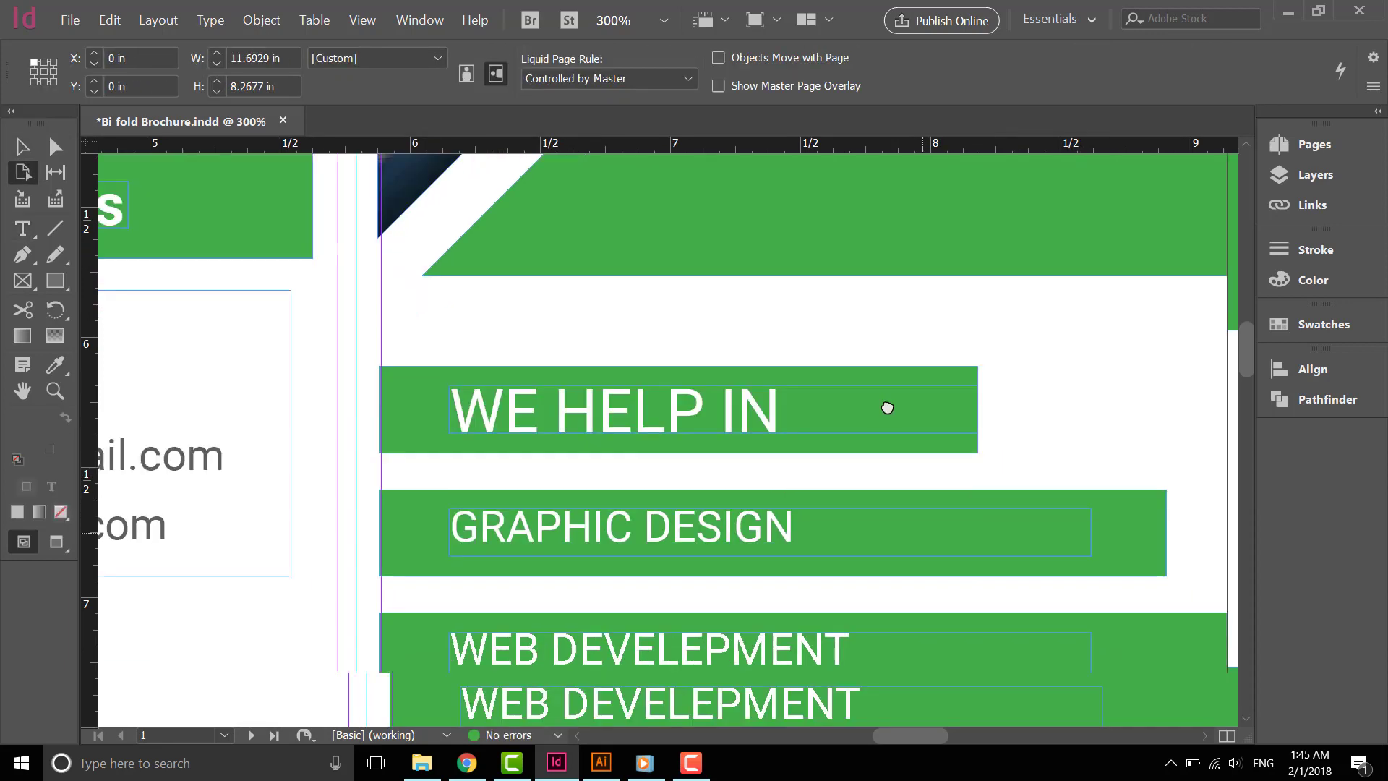
key("t")
triple_click(757, 424)
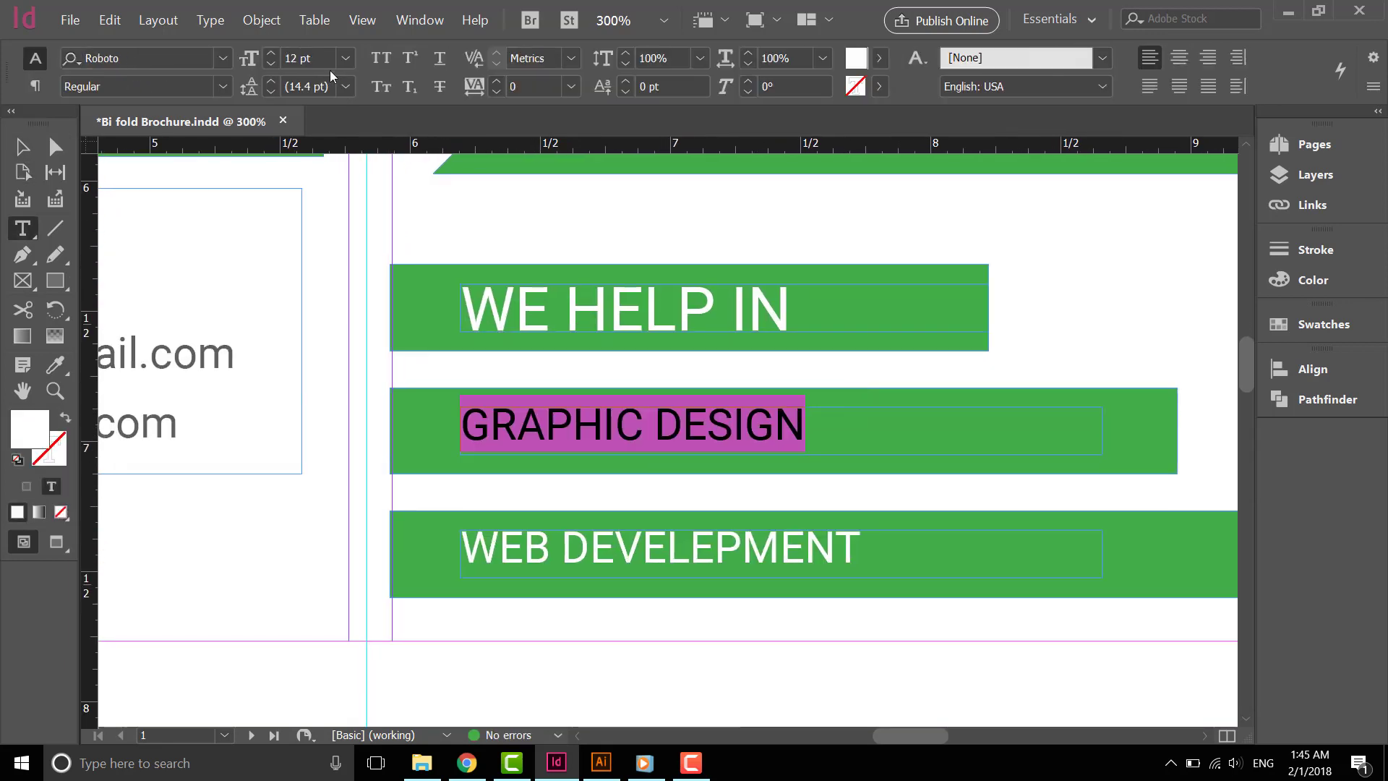
key("ctrl+shift+period")
key("ctrl+shift+period")
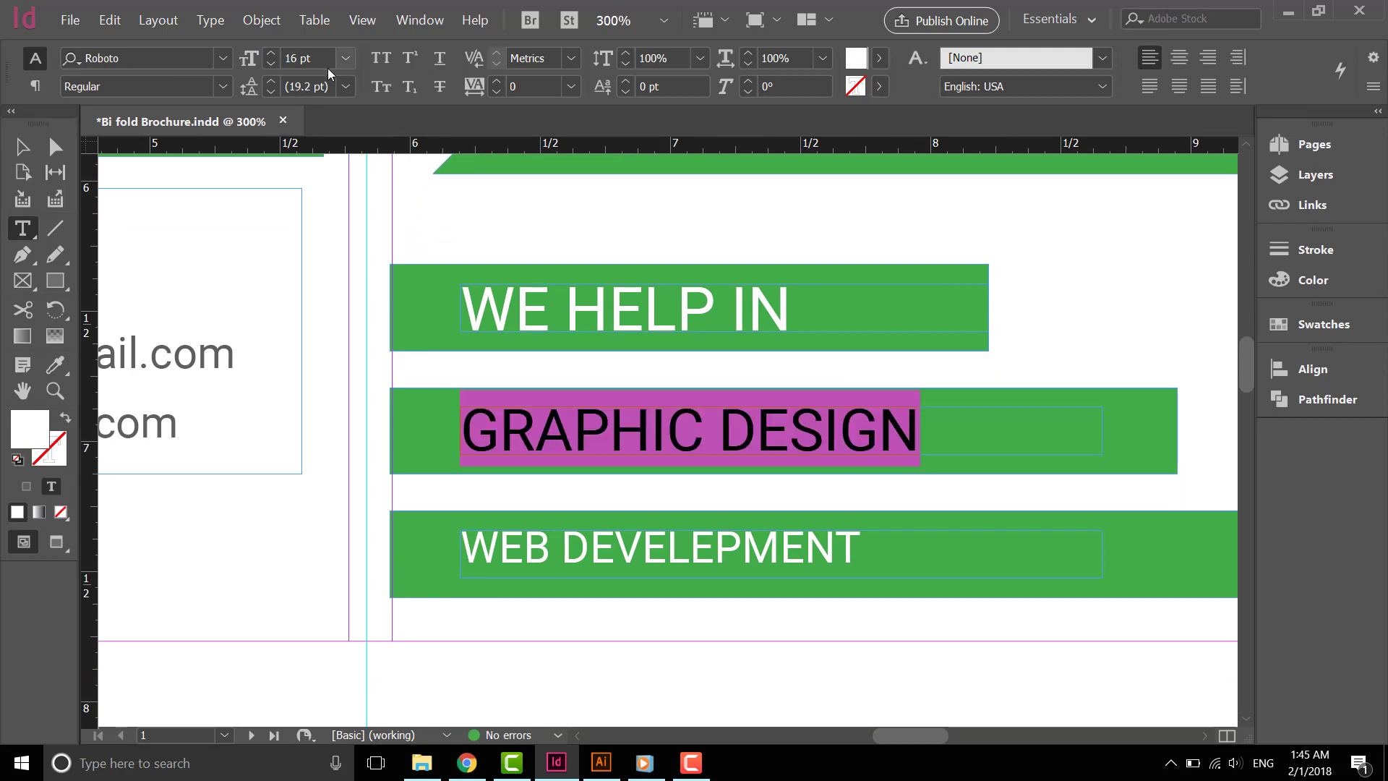
type("17")
key("Return")
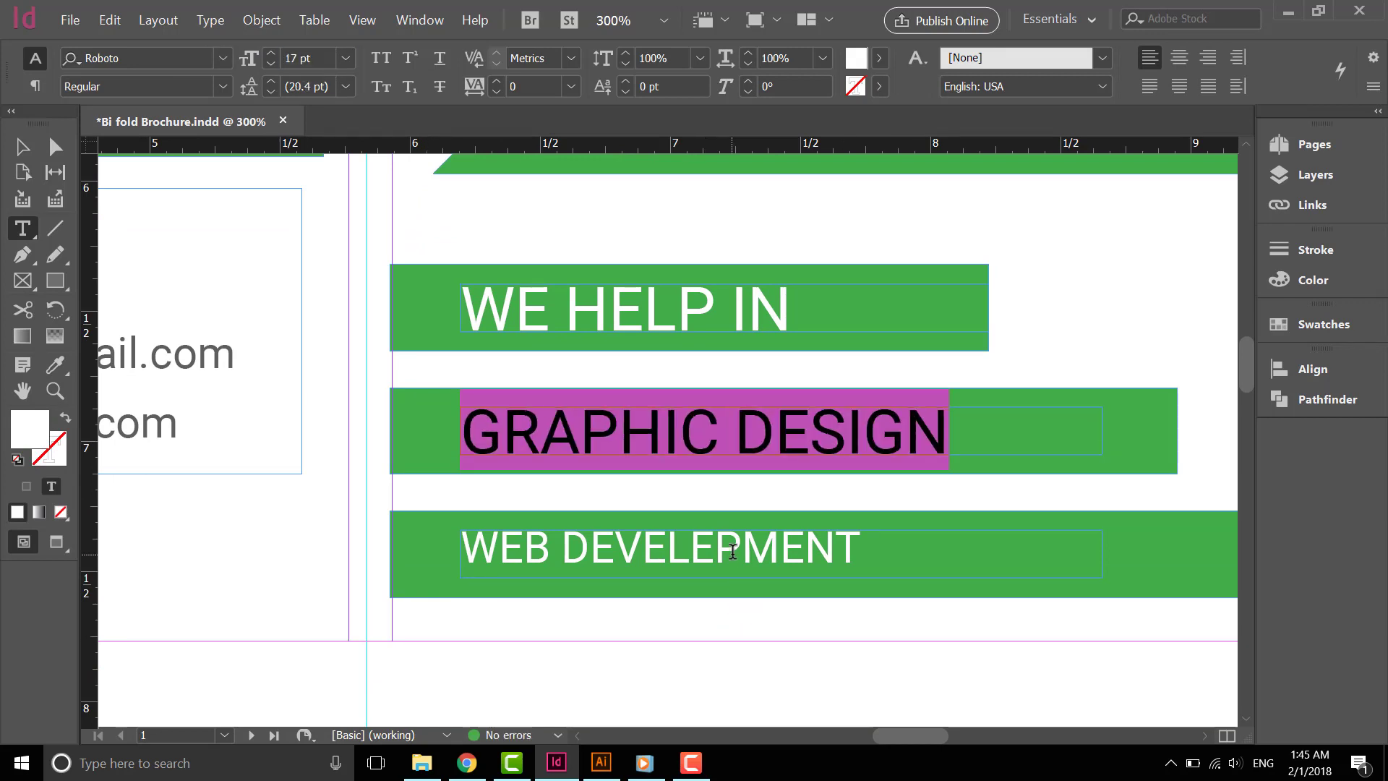
triple_click(733, 551)
key("Return")
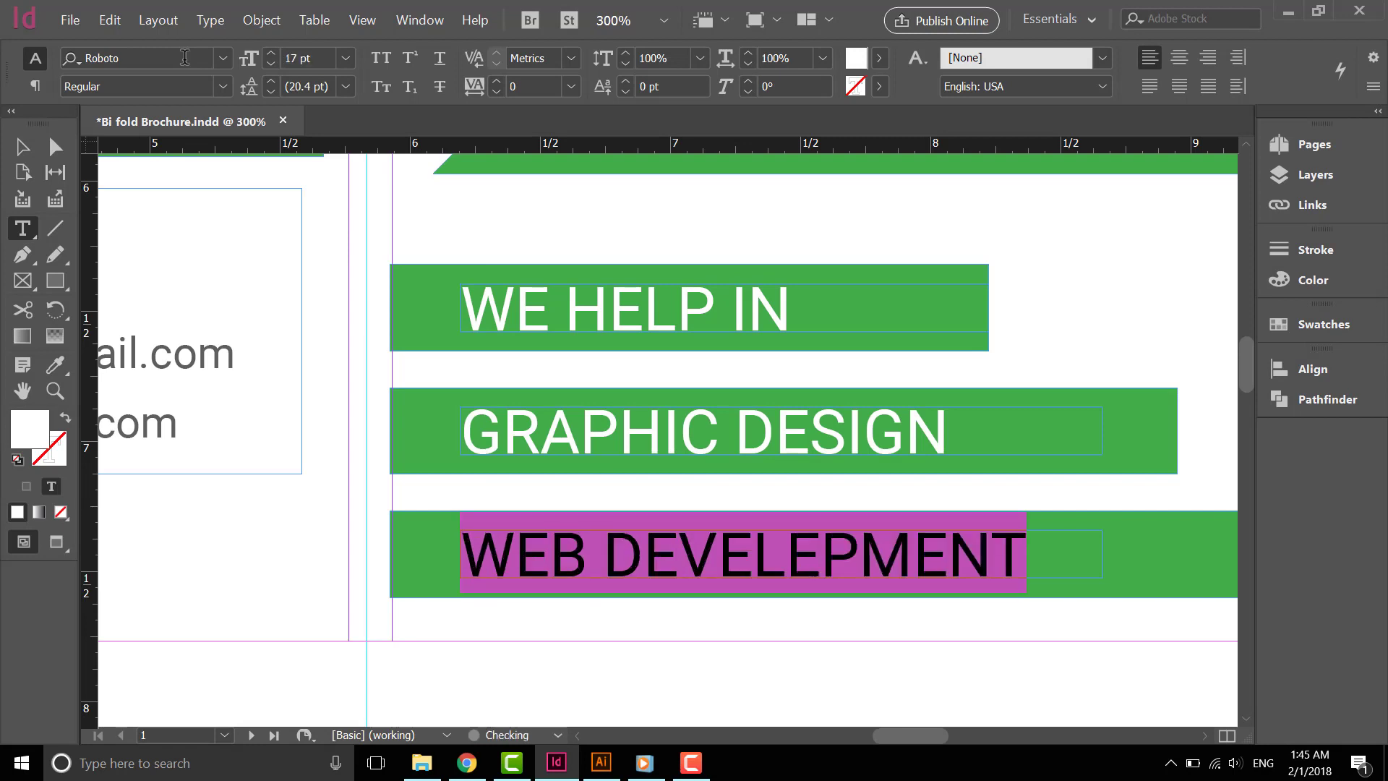
Make the WE HELP IN label Bold
left_click(26, 144)
key("ctrl+minus")
key("ctrl+minus")
key("ctrl+minus")
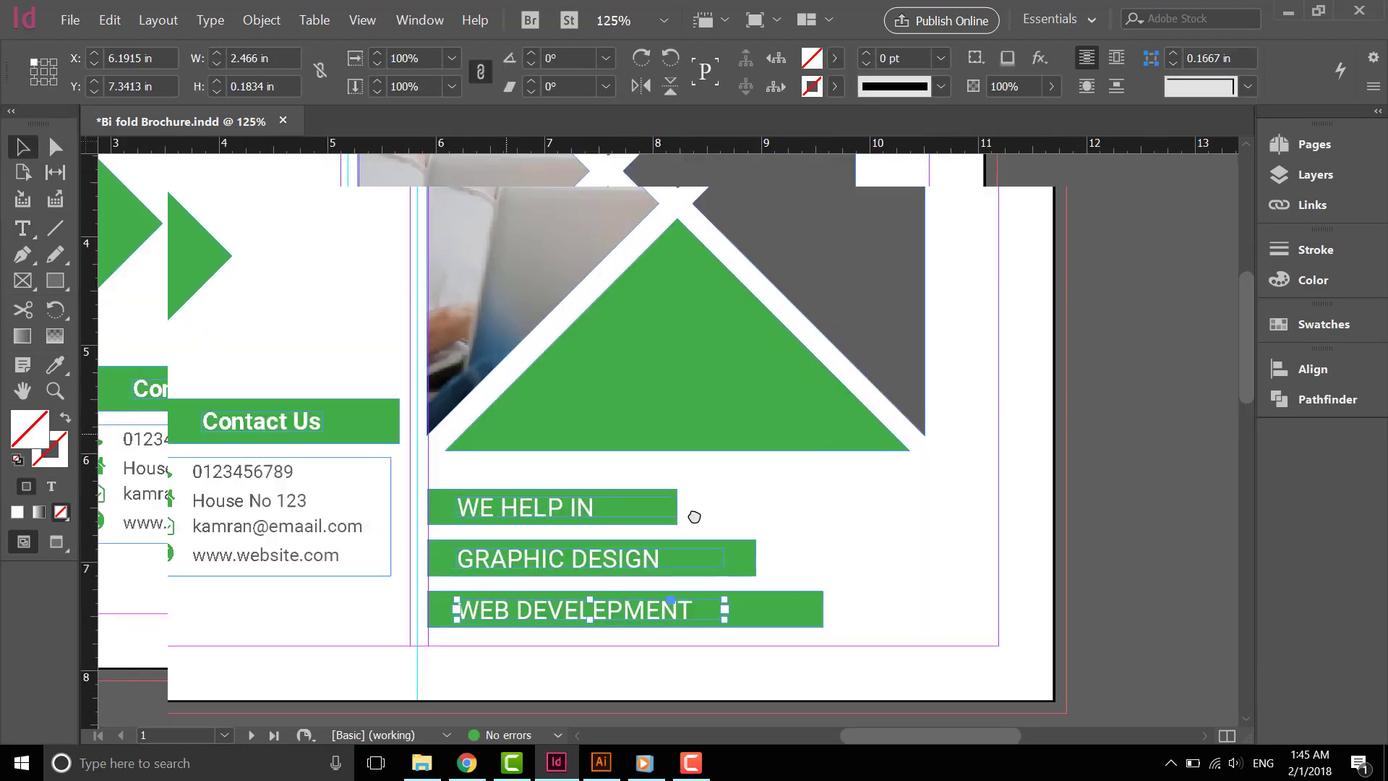
double_click(712, 499)
triple_click(600, 498)
left_click(222, 87)
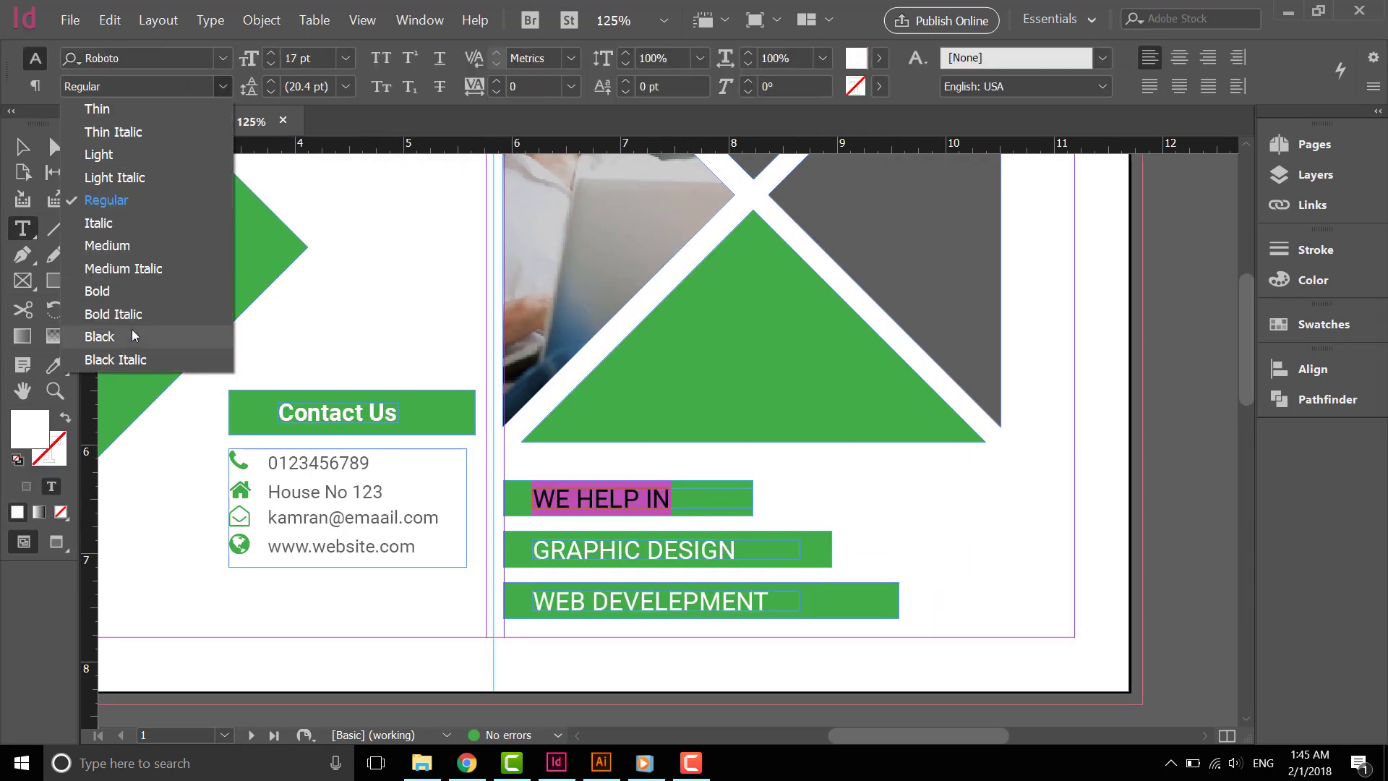
left_click(126, 302)
Make the GRAPHIC DESIGN and WEB DEVELEPMENT labels Bold
triple_click(723, 551)
left_click(222, 86)
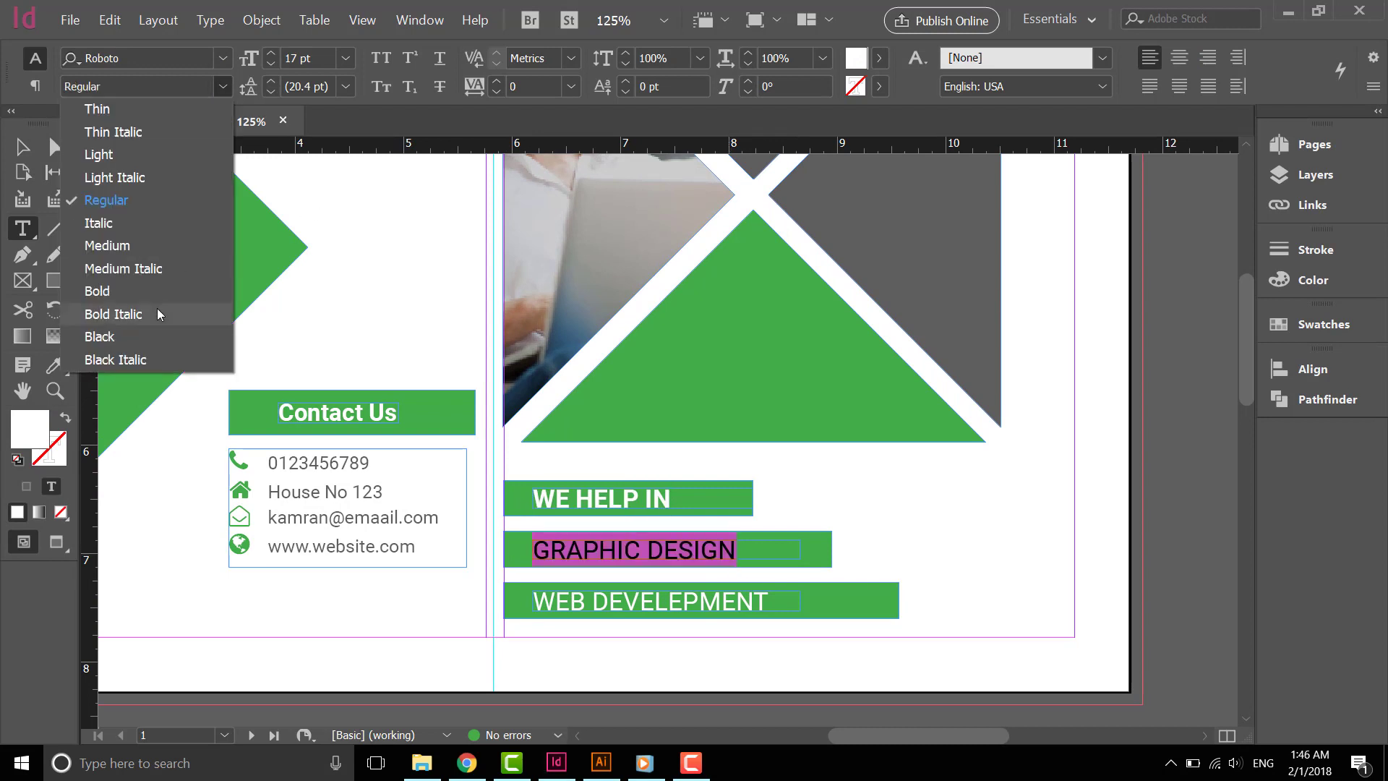
left_click(145, 307)
triple_click(701, 601)
left_click(223, 87)
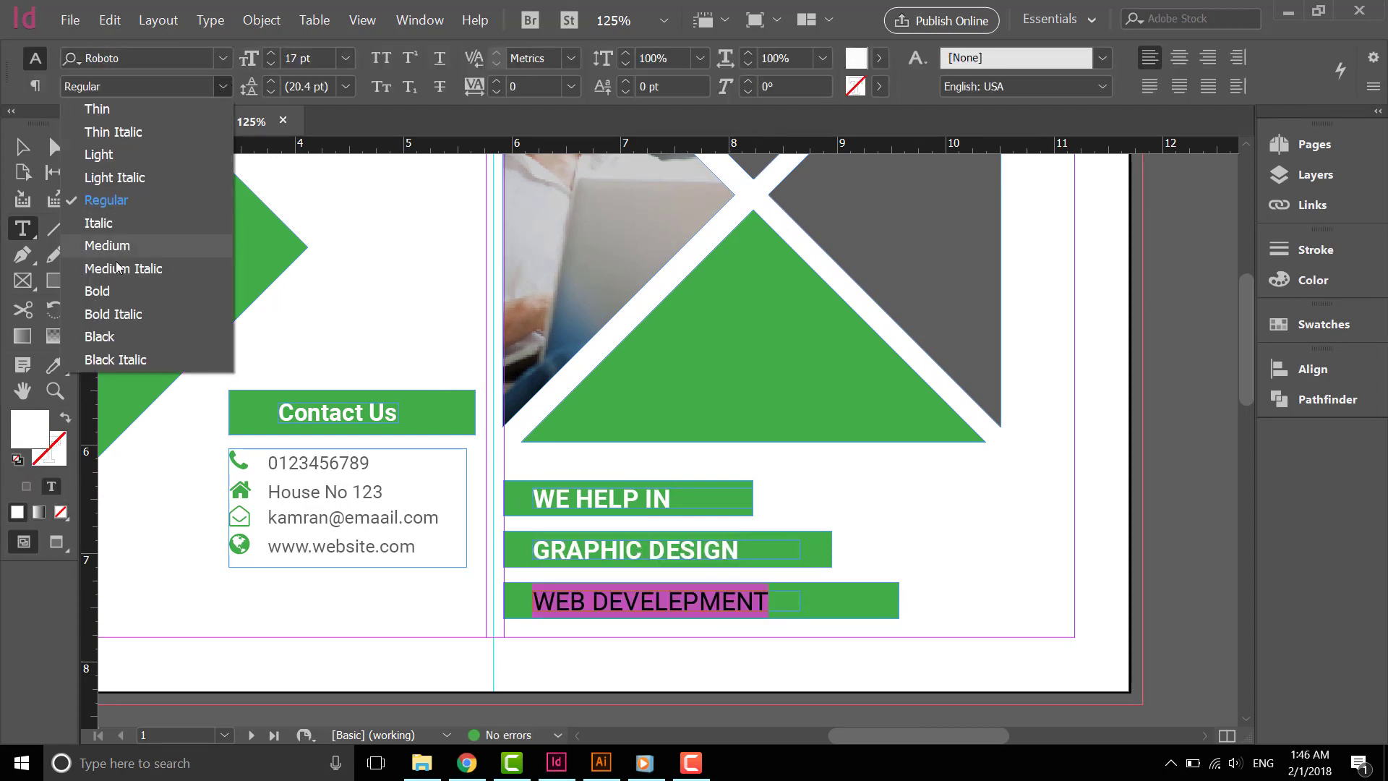
left_click(123, 275)
left_click(222, 86)
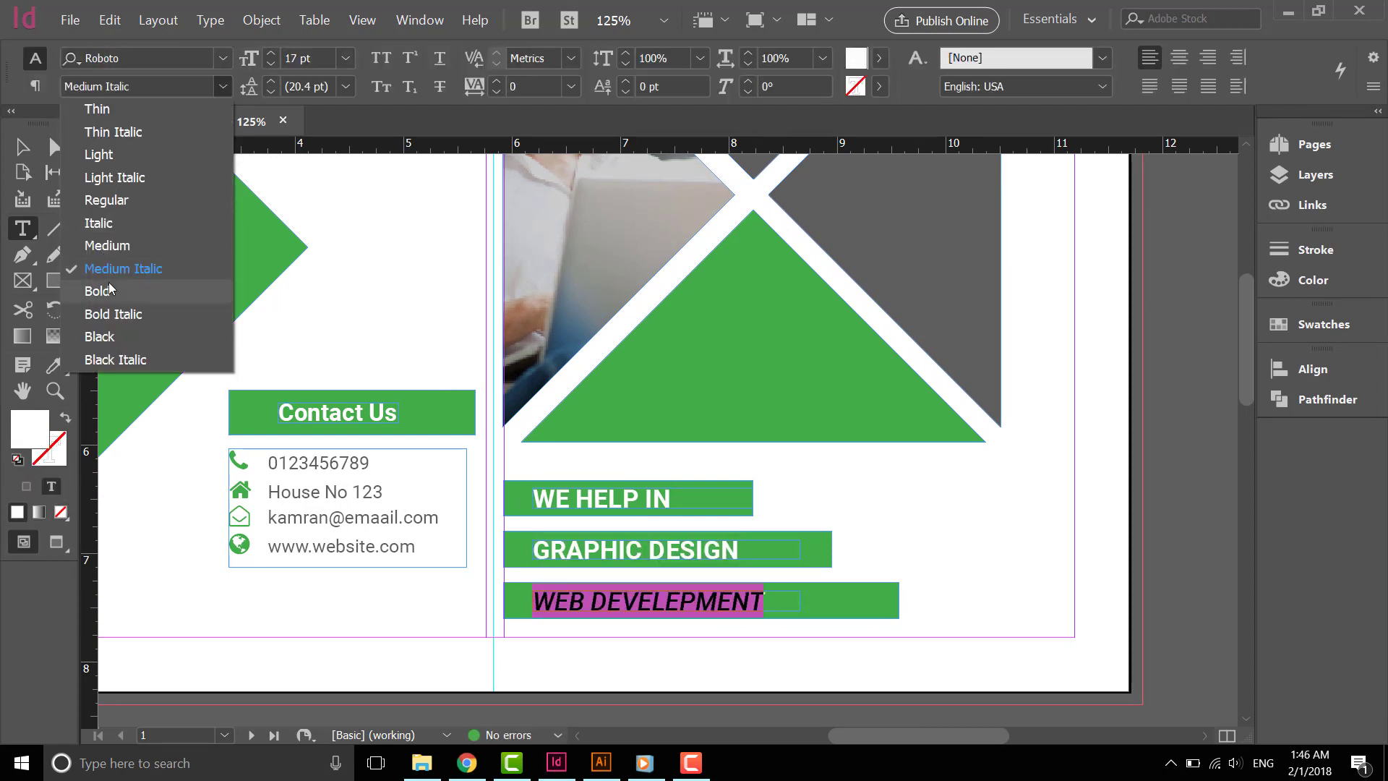
left_click(126, 293)
key("Escape")
Select the GRAPHIC DESIGN bar and sample grey with the eyedropper
left_click(817, 551)
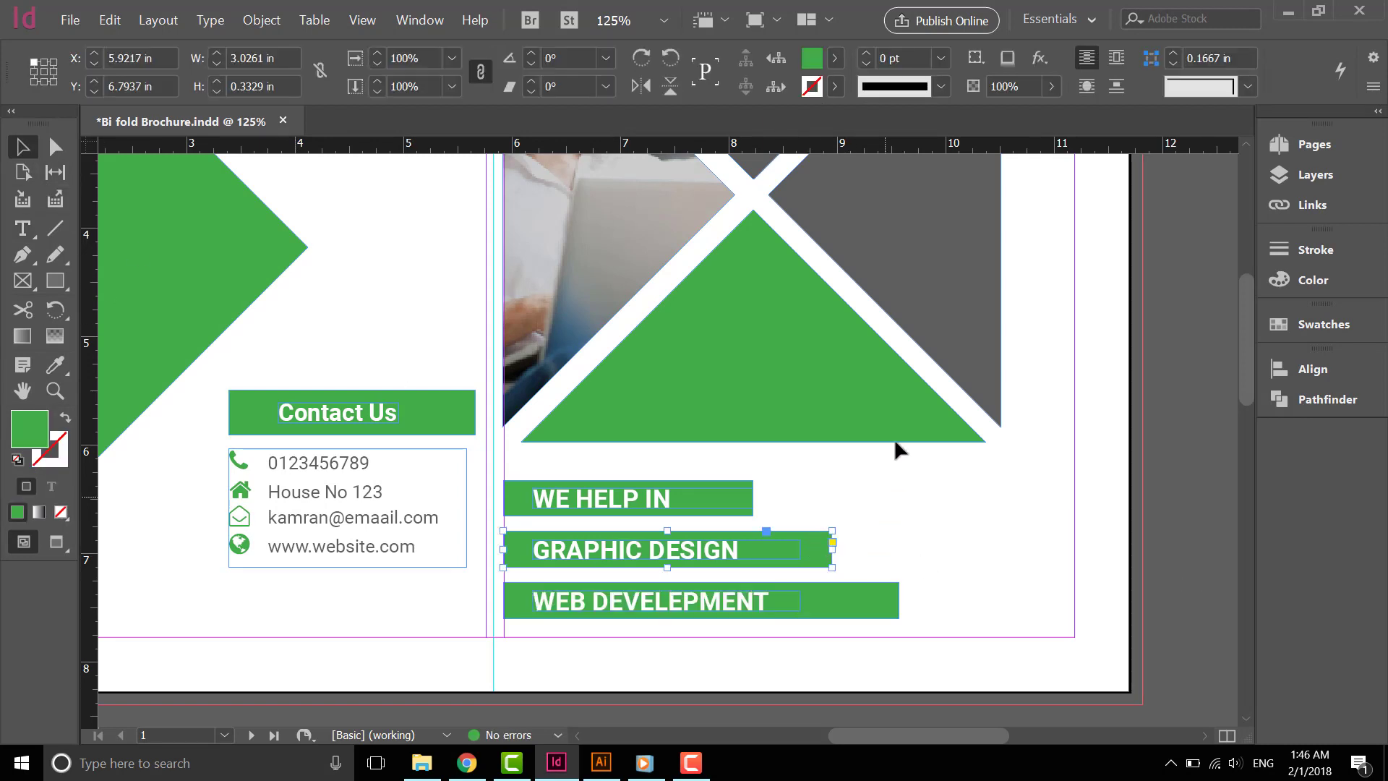
key("i")
left_click(940, 347)
Give the GRAPHIC DESIGN bar dark grey and fill the body paragraph with placeholder text
left_click(18, 148)
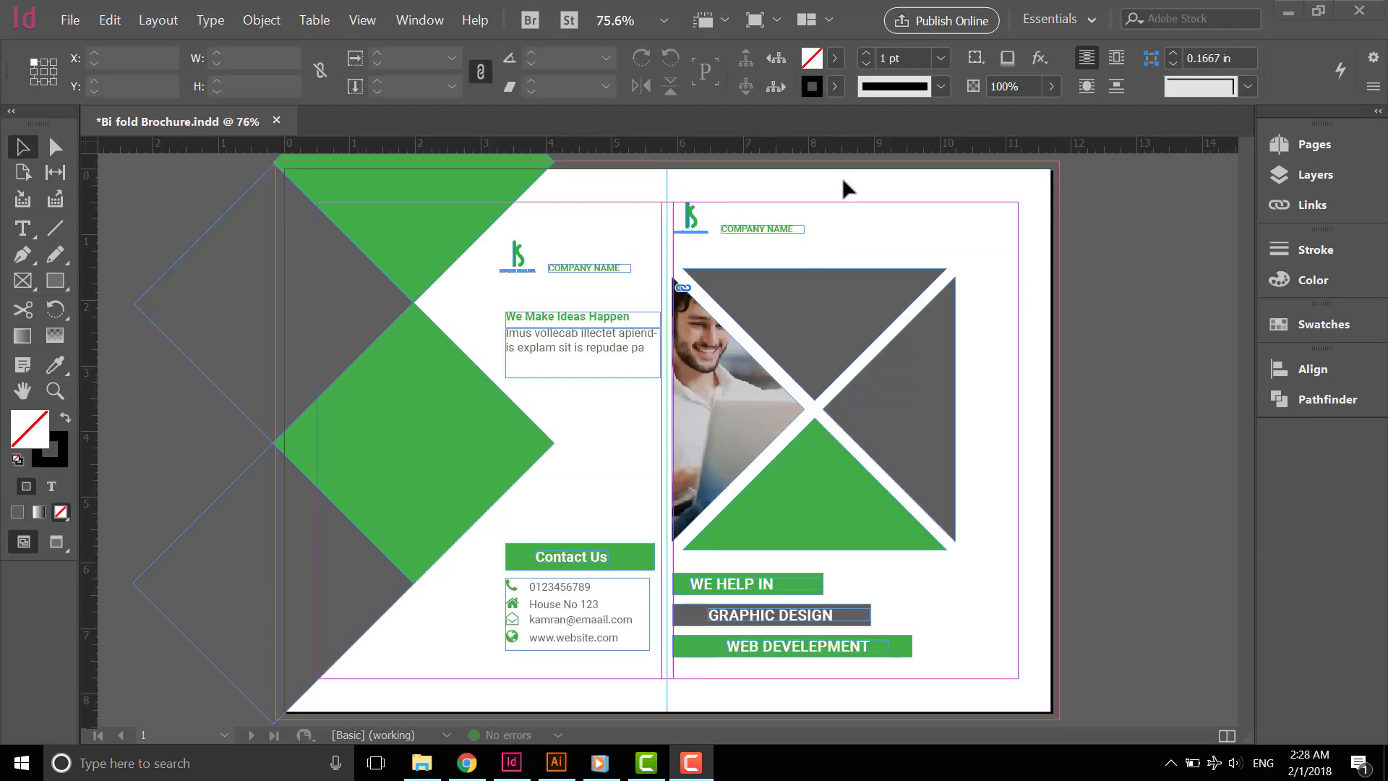
left_click(559, 352)
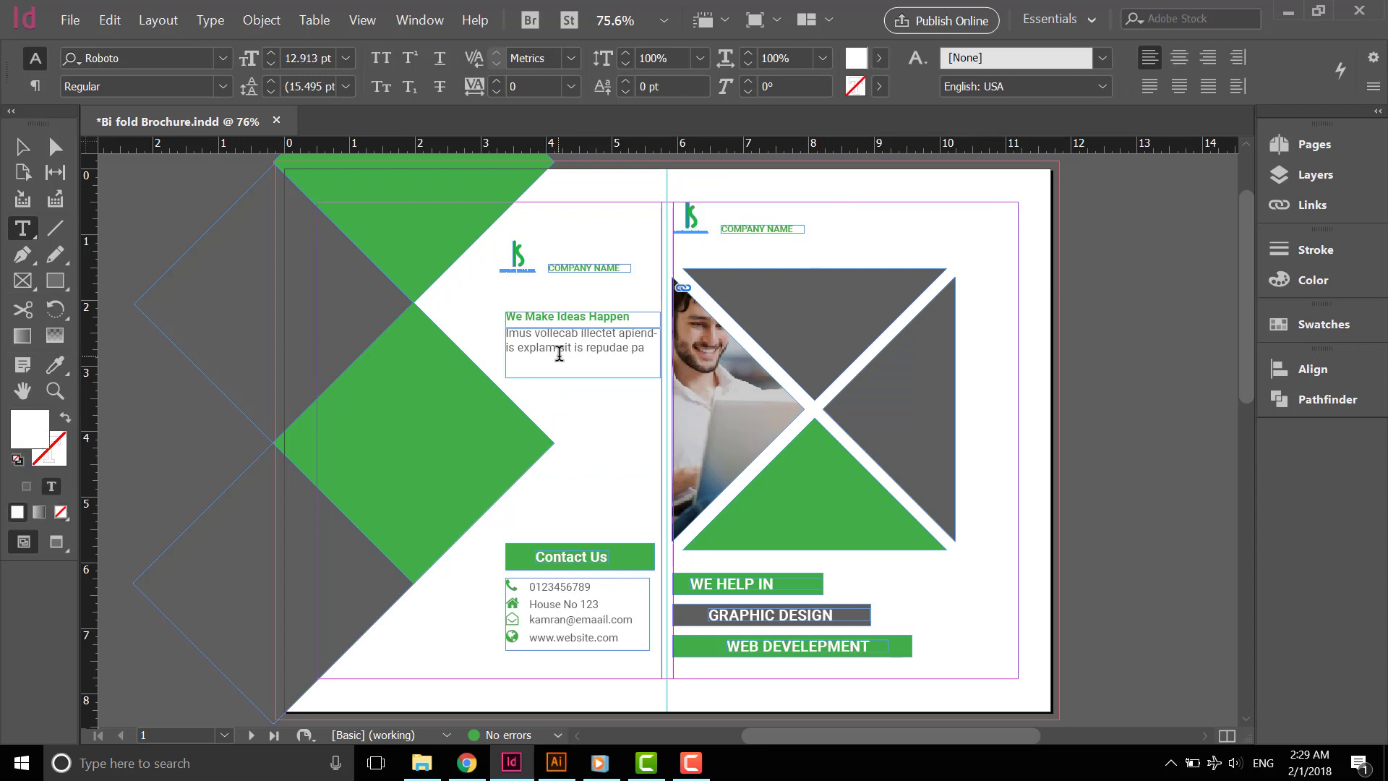
key("ctrl+a")
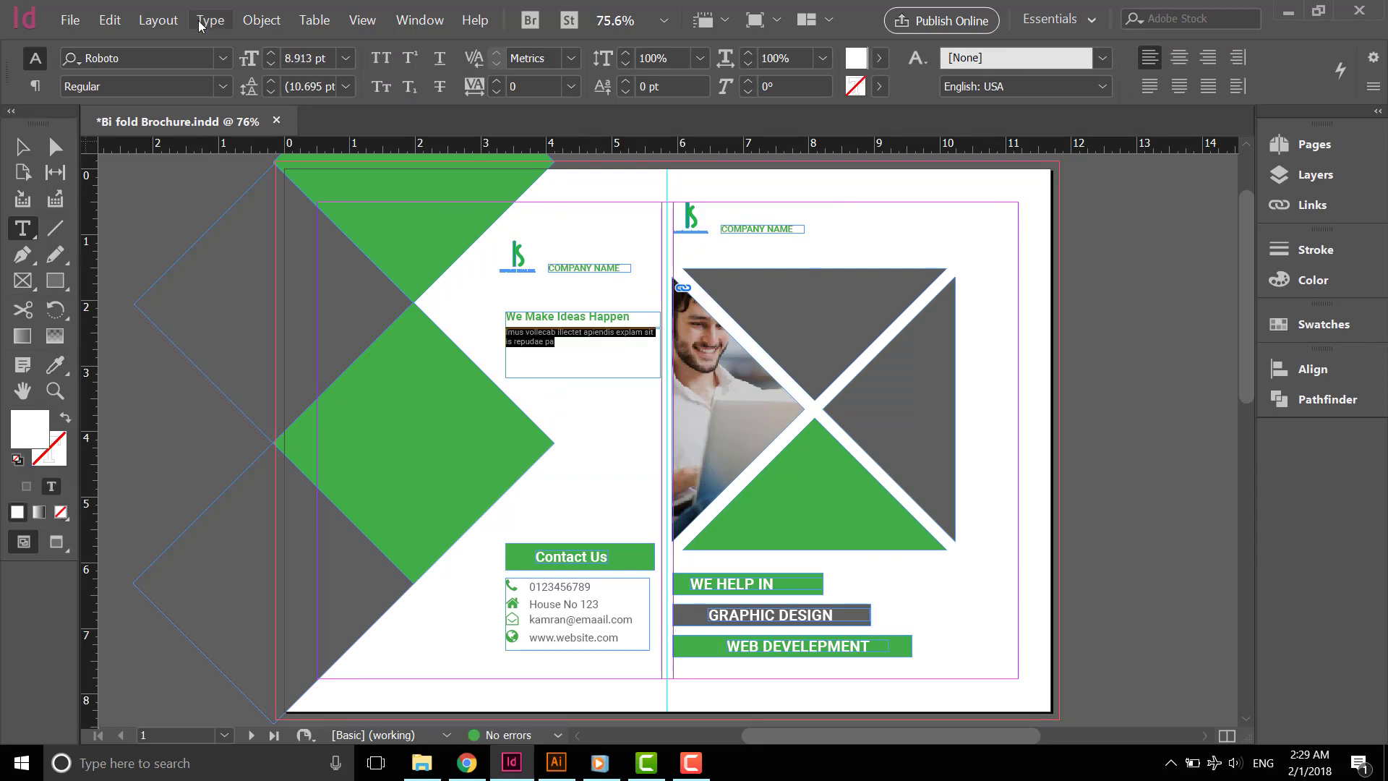
left_click(203, 21)
left_click(353, 535)
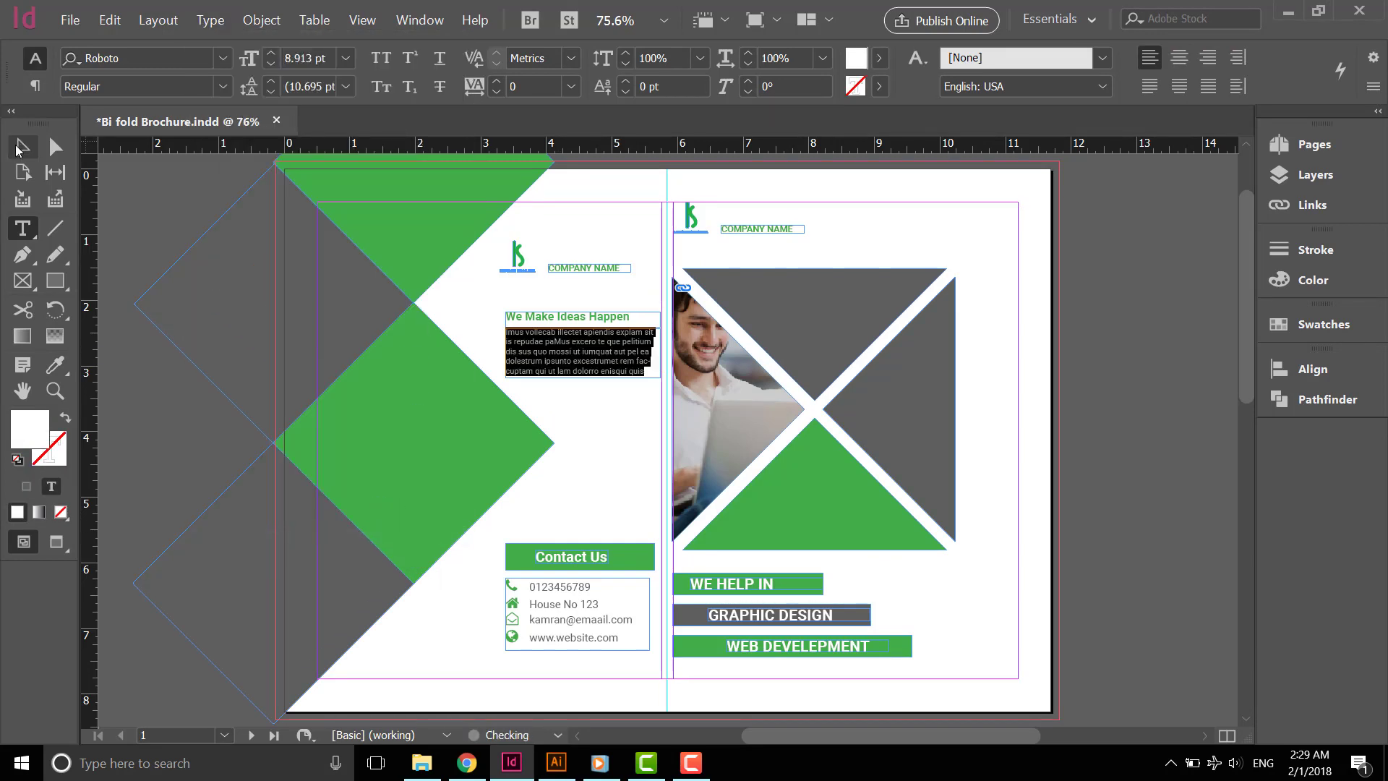
left_click(21, 147)
left_click(1151, 358)
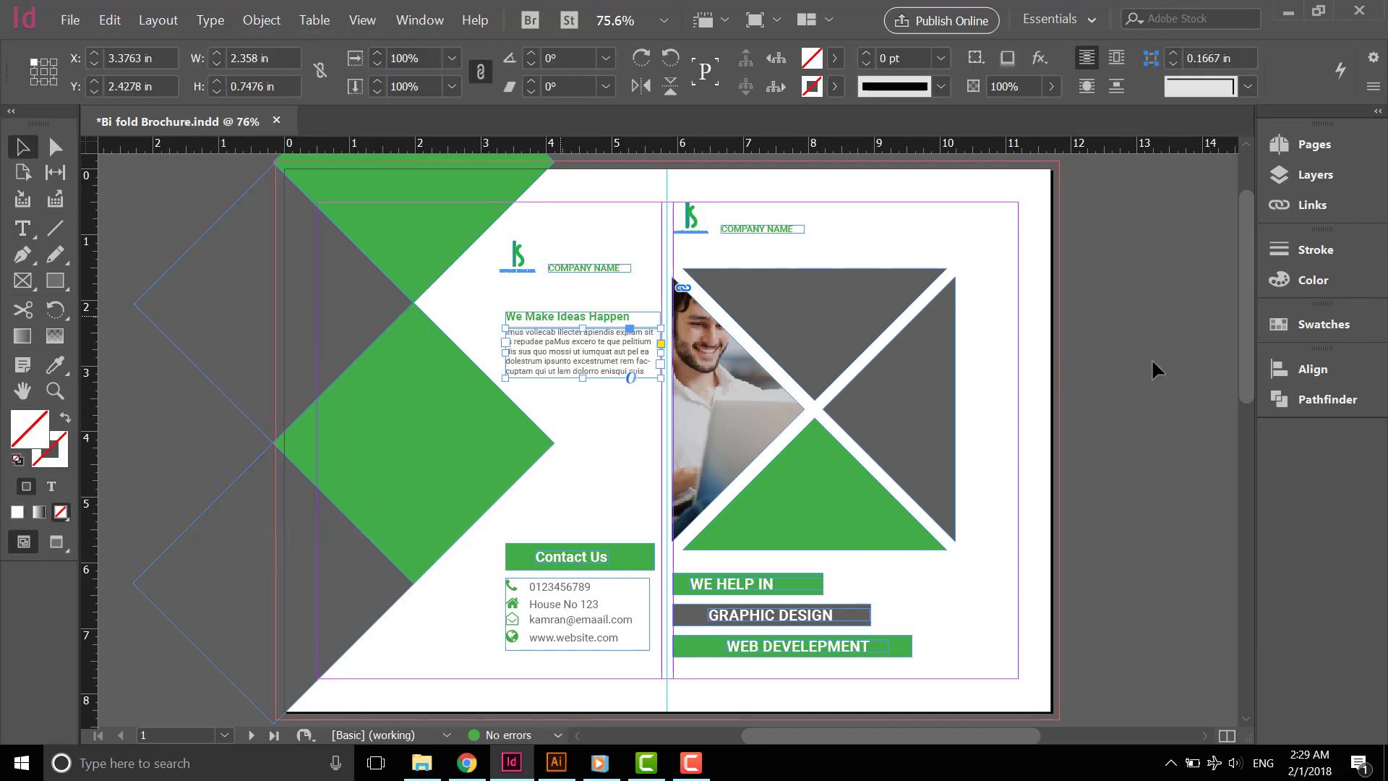
Move the left-panel k logo onto the right-panel logo
left_click(604, 273)
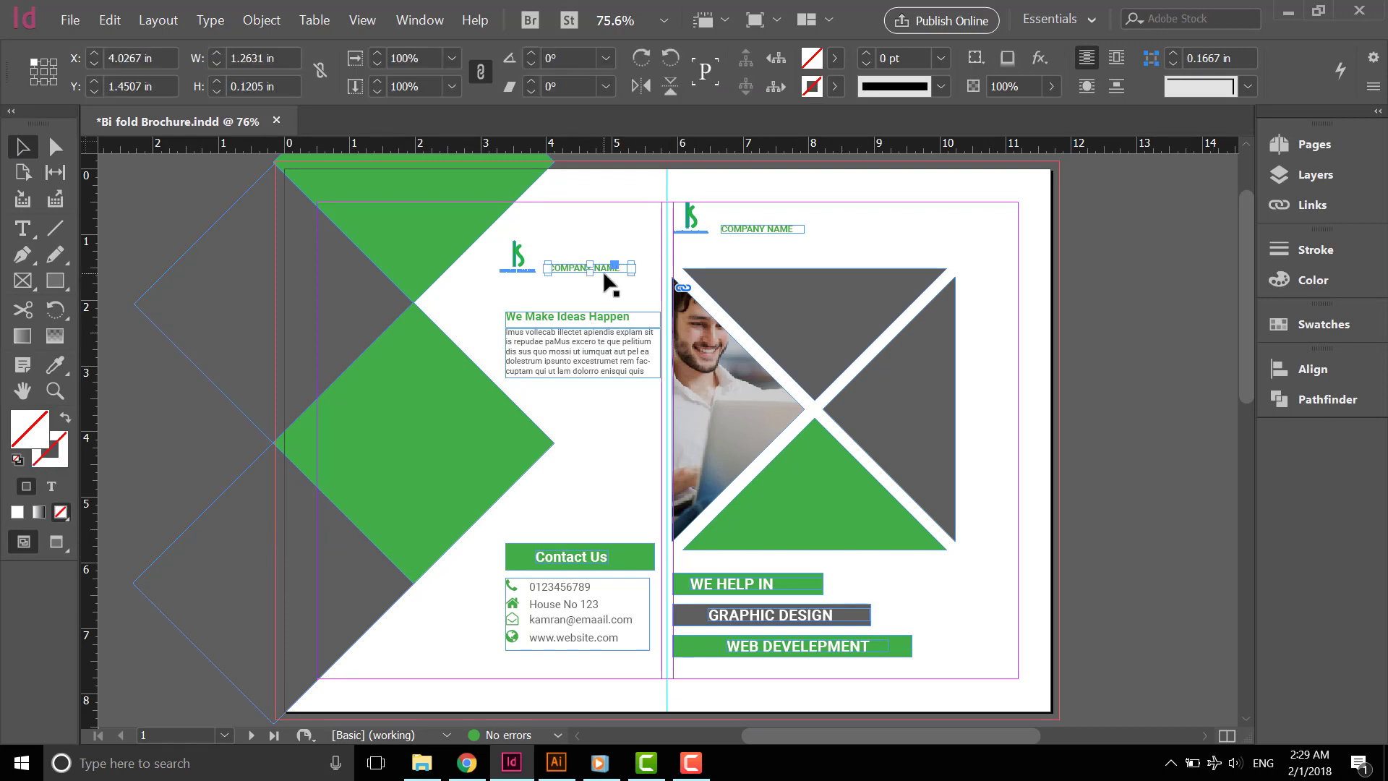
left_click(616, 224)
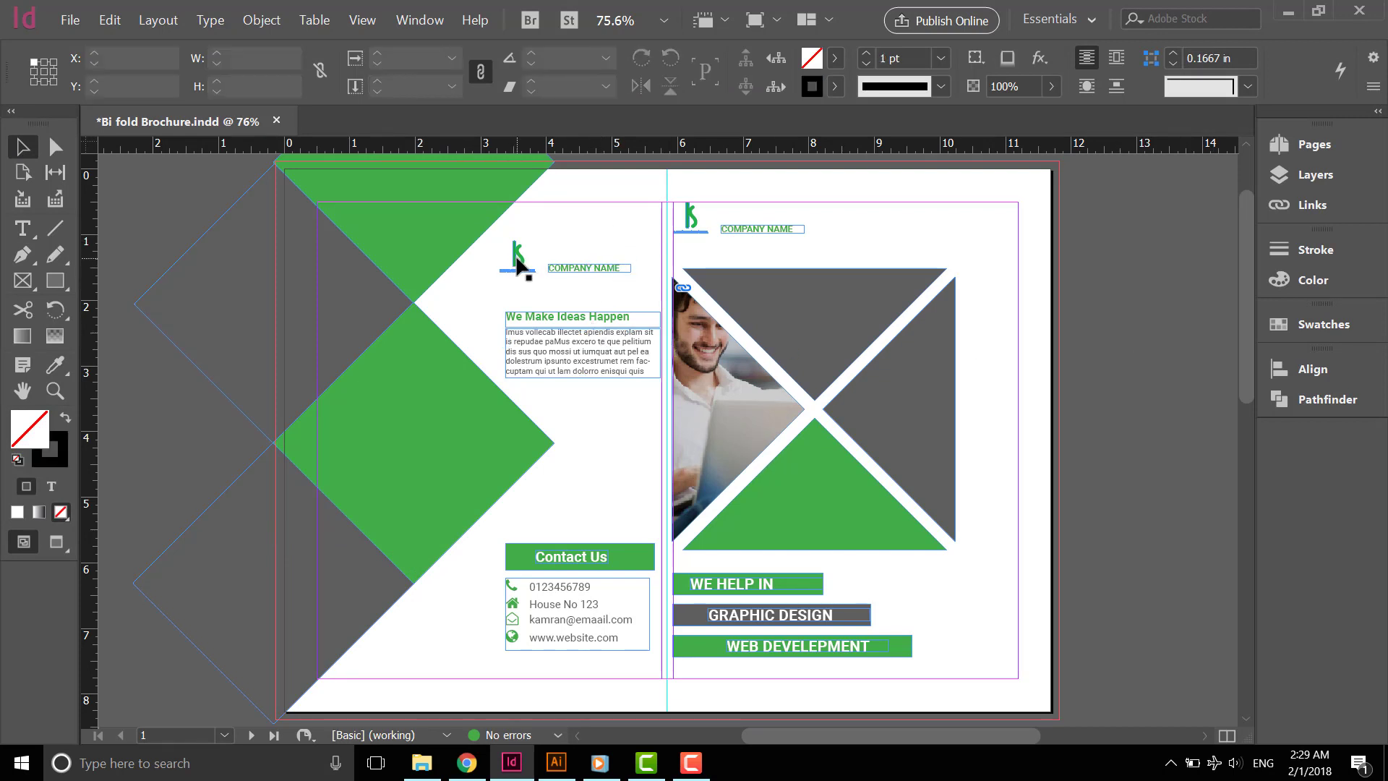
left_click_drag(517, 264, 693, 217)
Copy the green K logo from Illustrator and paste it into the brochure
left_click(556, 762)
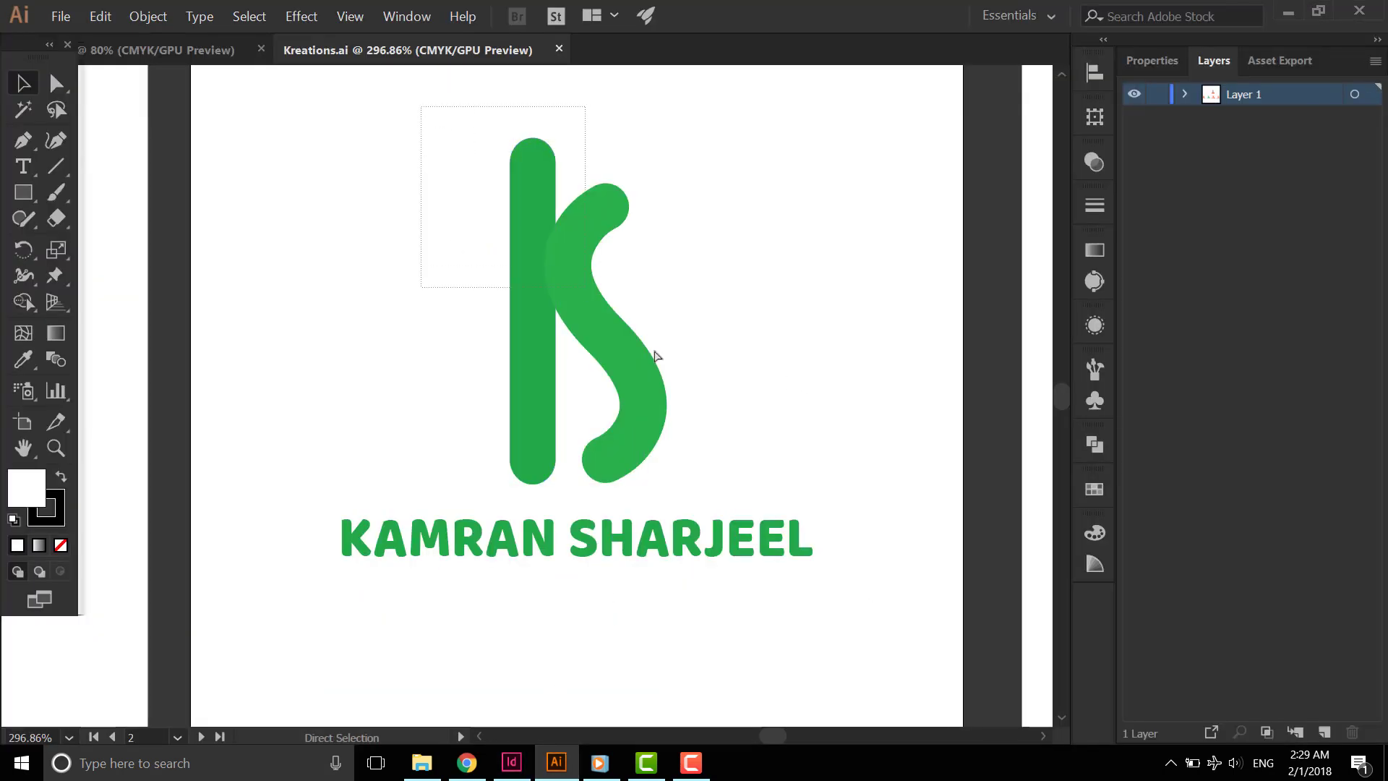
left_click_drag(420, 107, 793, 500)
key("ctrl+c")
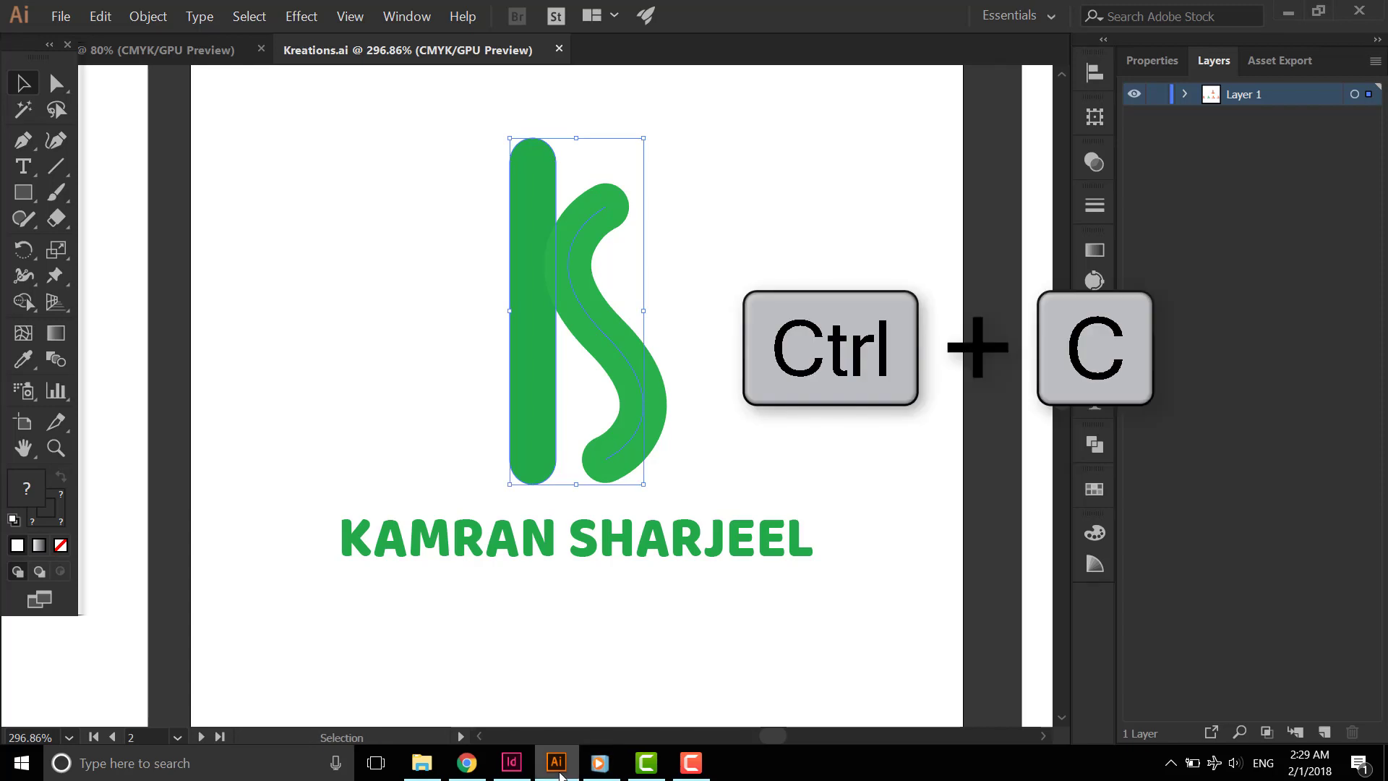
left_click(511, 762)
key("ctrl+v")
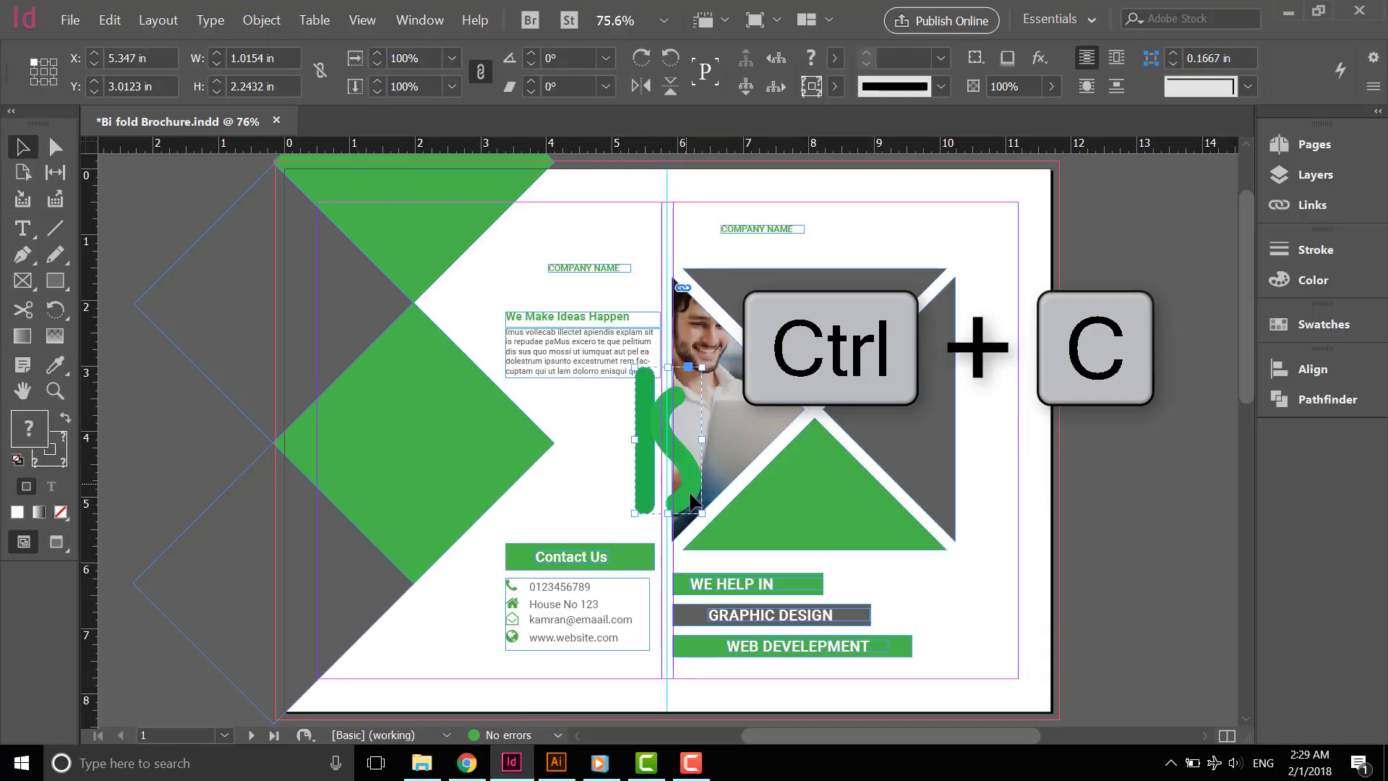
Shrink the K logo and place it beside COMPANY NAME at the top right
mouse_move(704, 515)
left_mouse_down()
mouse_move(642, 428)
mouse_move(662, 425)
mouse_move(700, 262)
mouse_move(680, 229)
left_mouse_up()
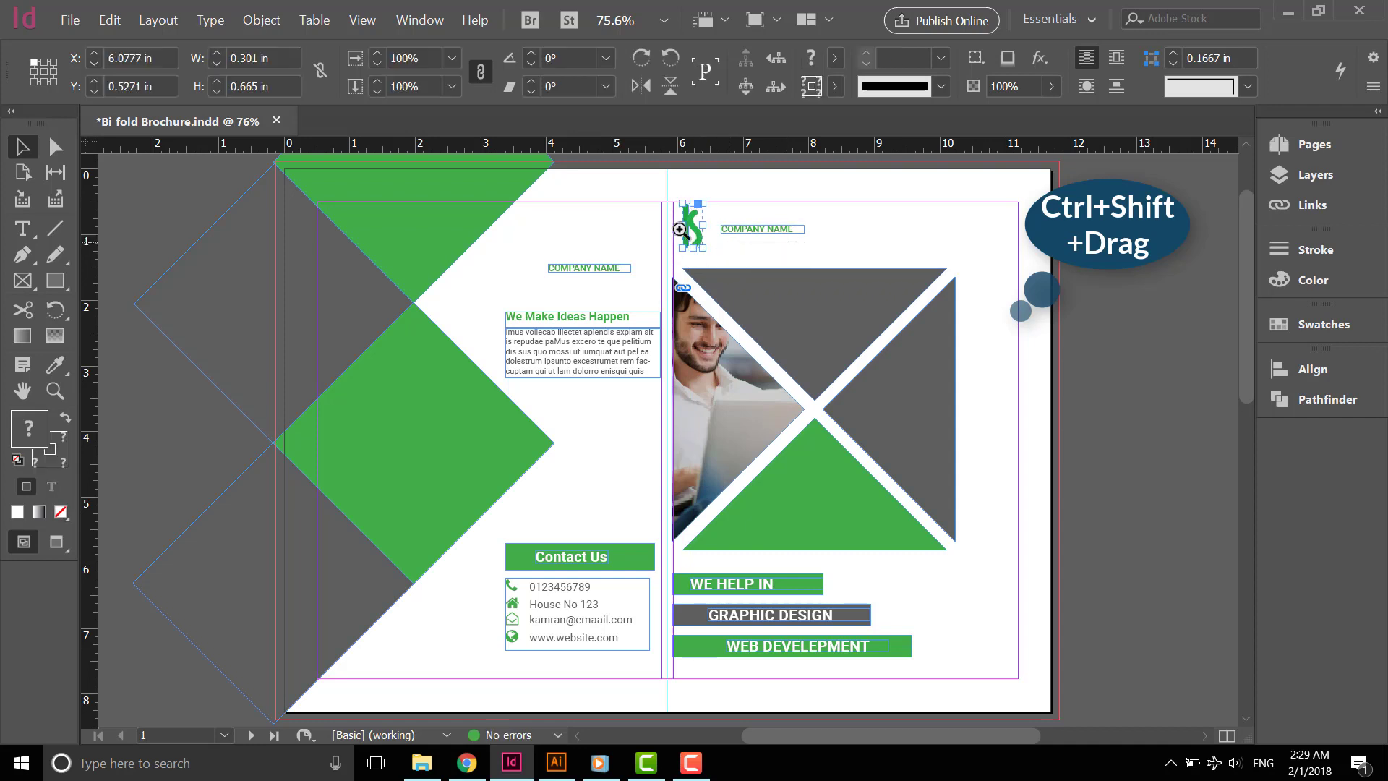
key("ctrl+equal")
key("ctrl+equal")
left_click_drag(739, 415, 719, 437)
left_click(924, 363)
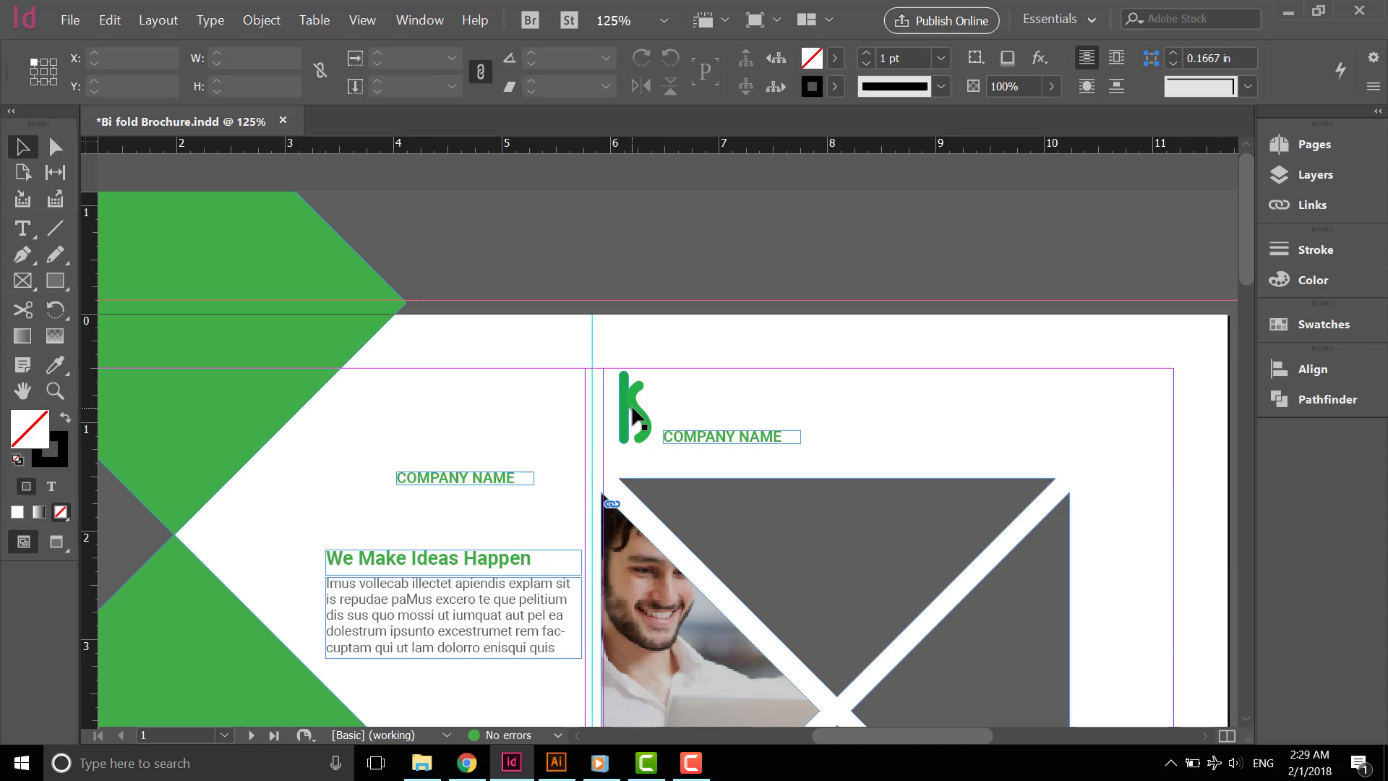
left_click_drag(635, 418, 619, 418)
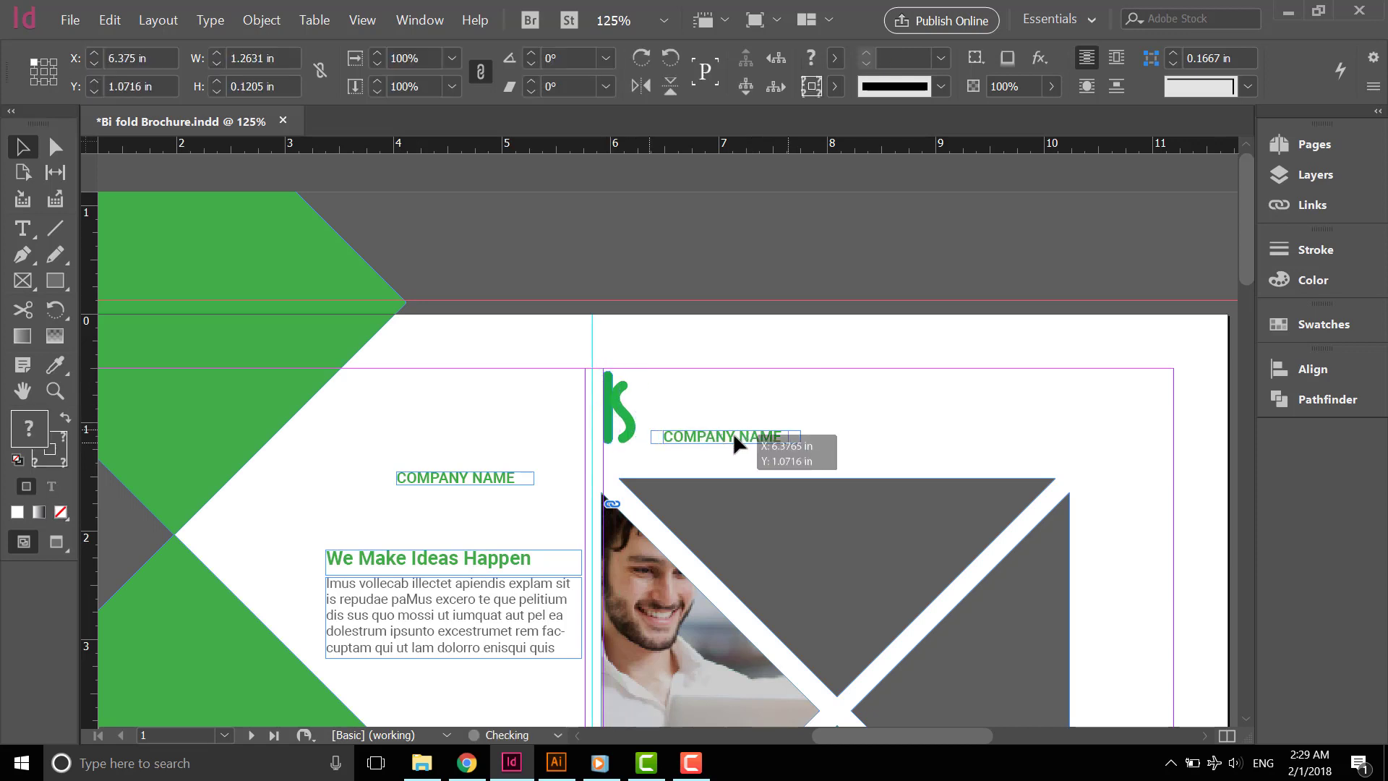
left_click_drag(784, 436, 770, 434)
left_click(817, 463)
Reposition and enlarge the centre COMPANY NAME heading
scroll(831, 506, "down", 2)
scroll(722, 470, "left", 3)
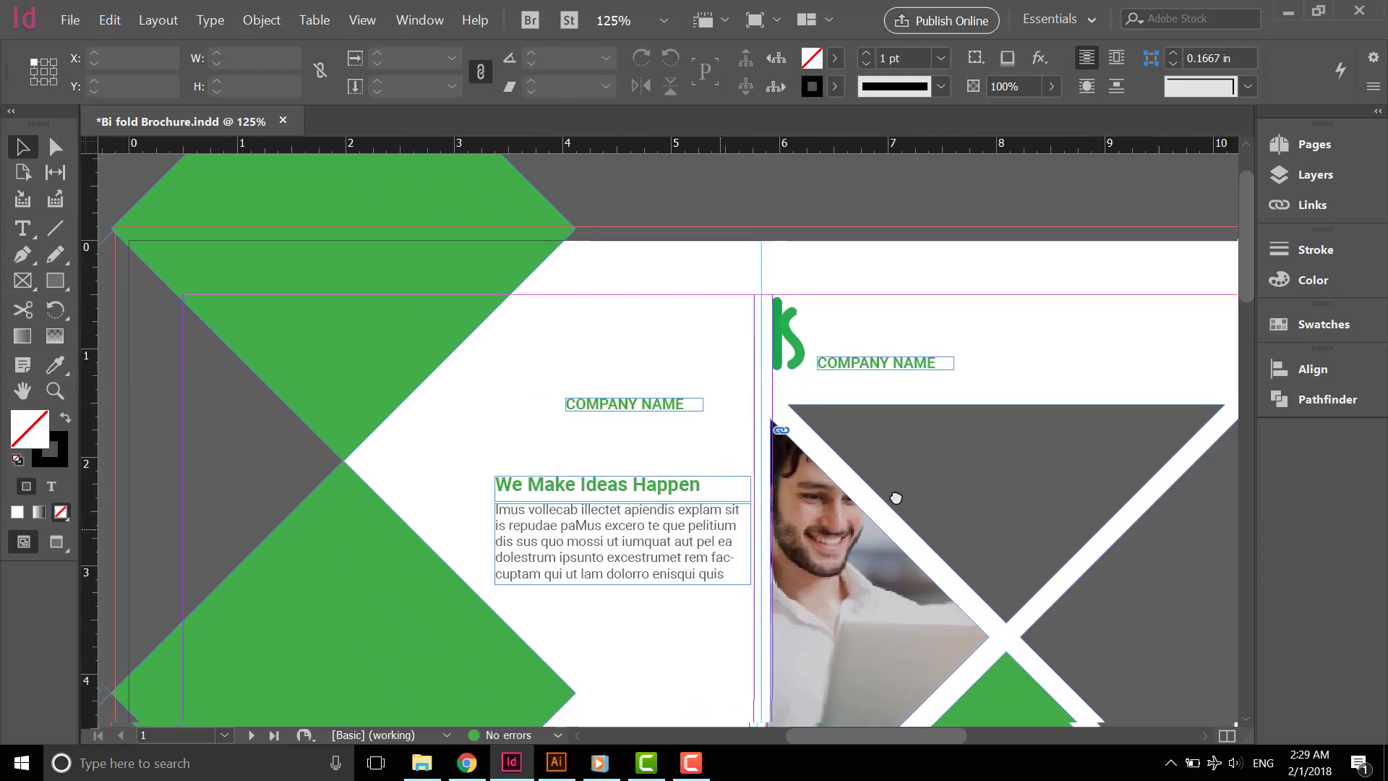
mouse_move(652, 403)
left_mouse_down()
mouse_move(582, 410)
mouse_move(715, 421)
left_mouse_up()
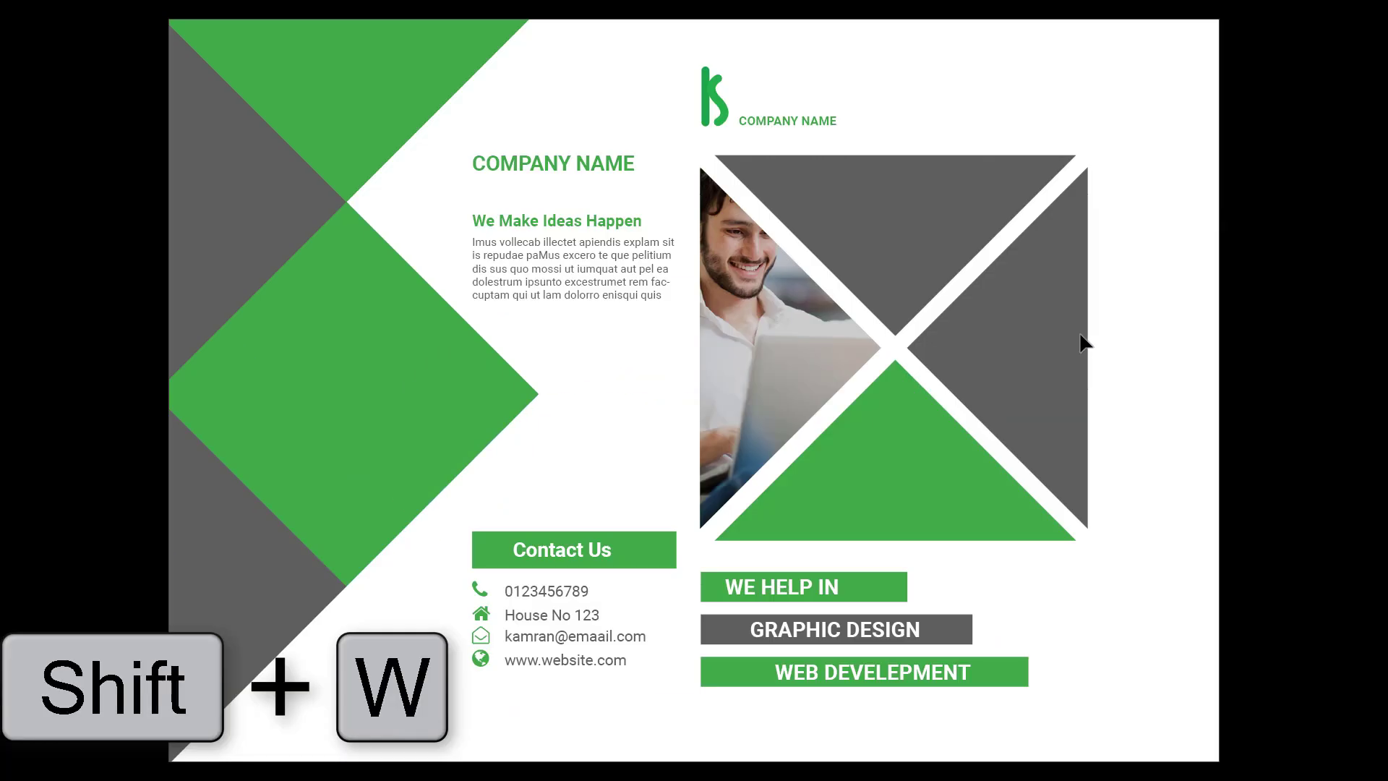
Enlarge the COMPANY NAME beside the K logo, checking it in full-screen preview
key("shift+w")
key("shift+w")
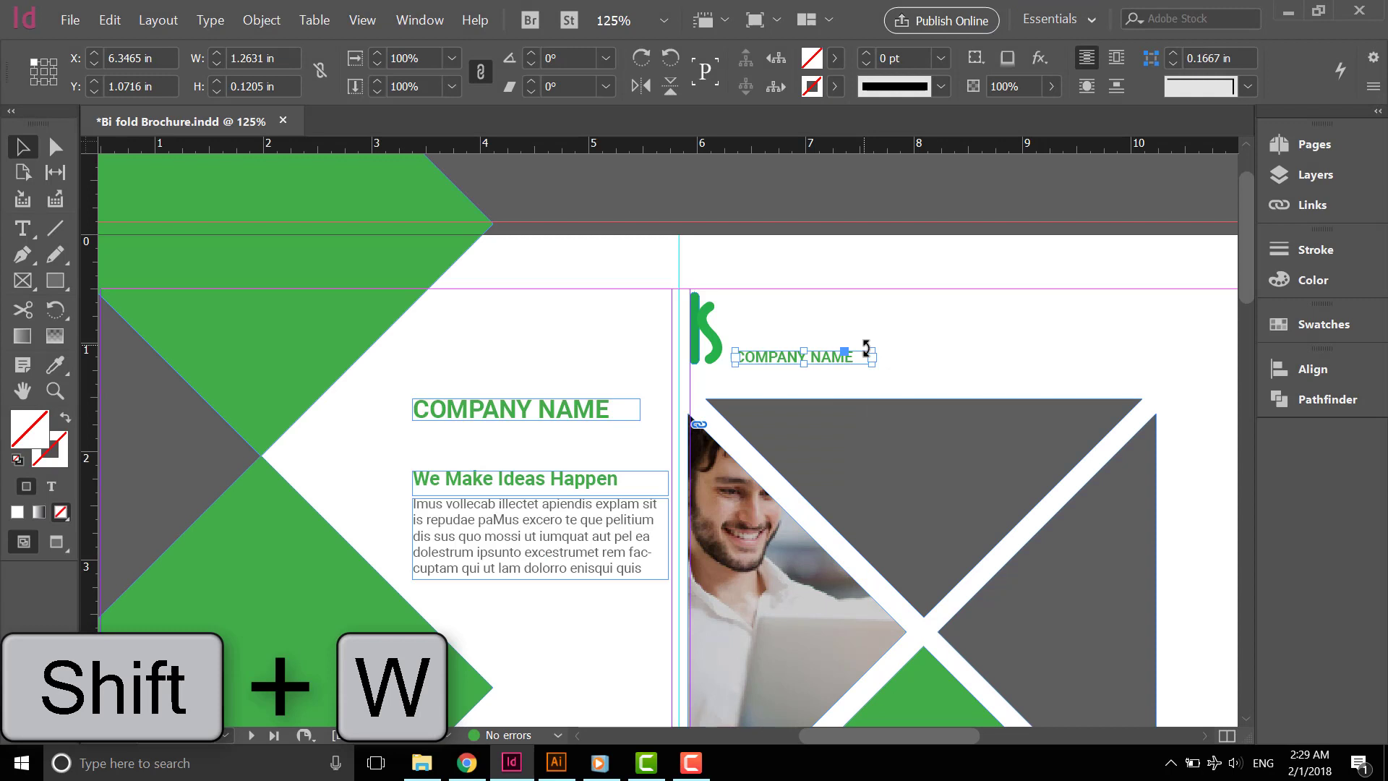
left_click_drag(872, 350, 951, 343)
left_click(1012, 332)
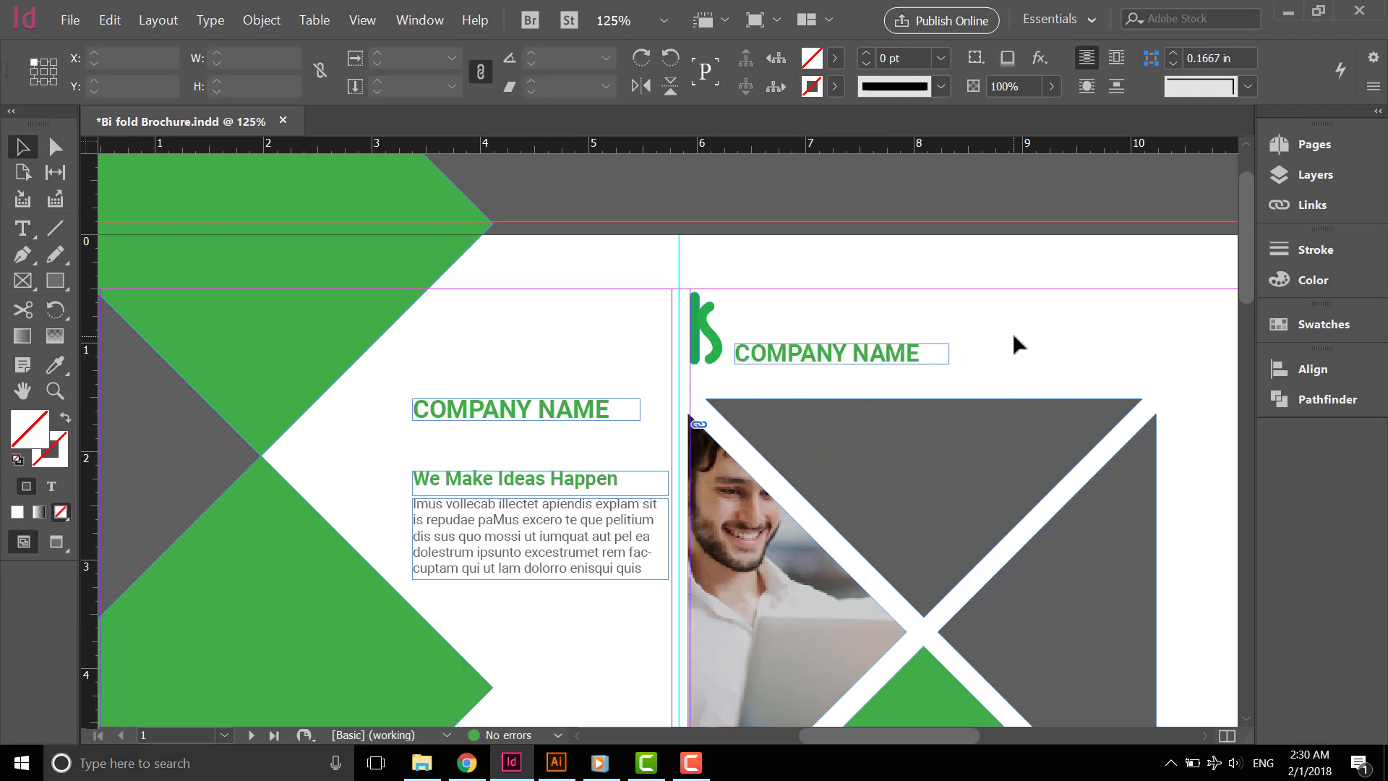
key("shift+w")
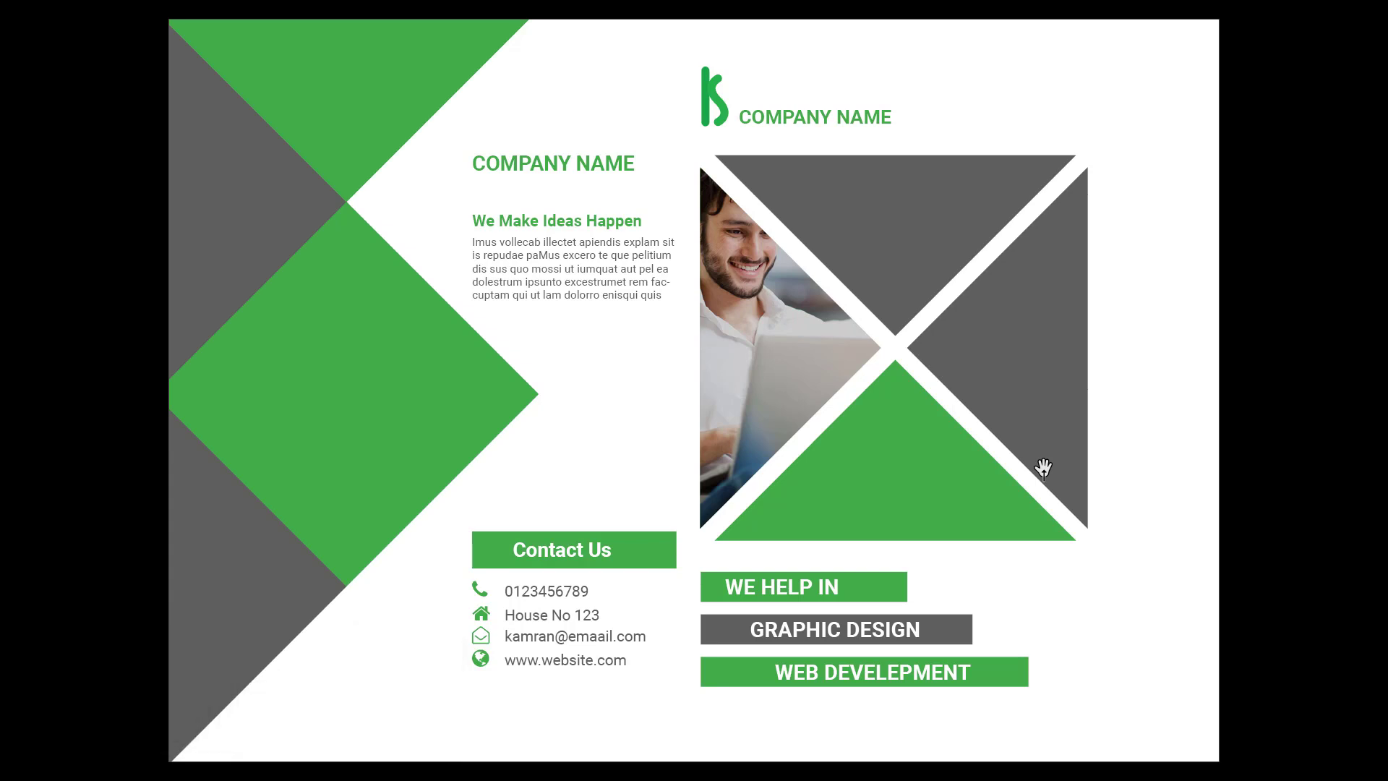
key("shift+w")
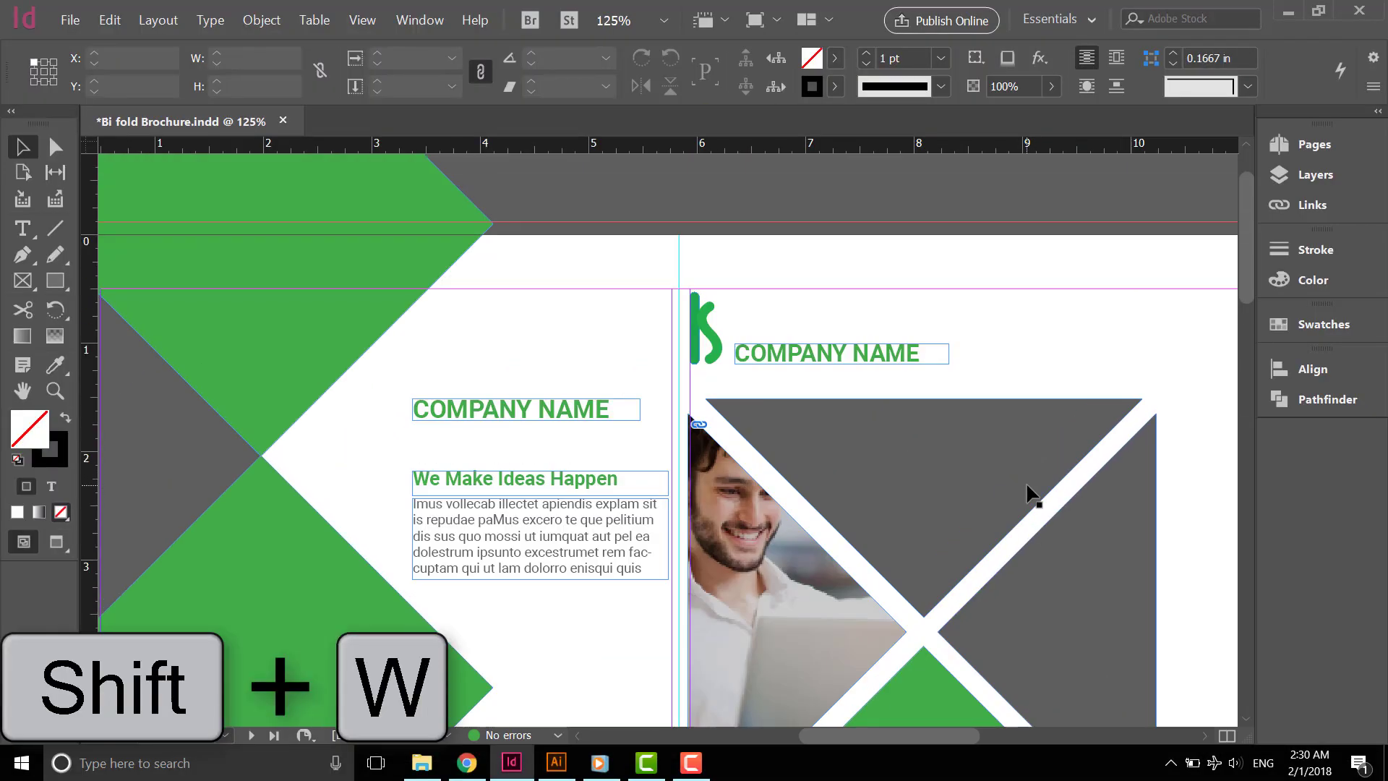
Fit the whole spread in the window and save the brochure
left_click(817, 312)
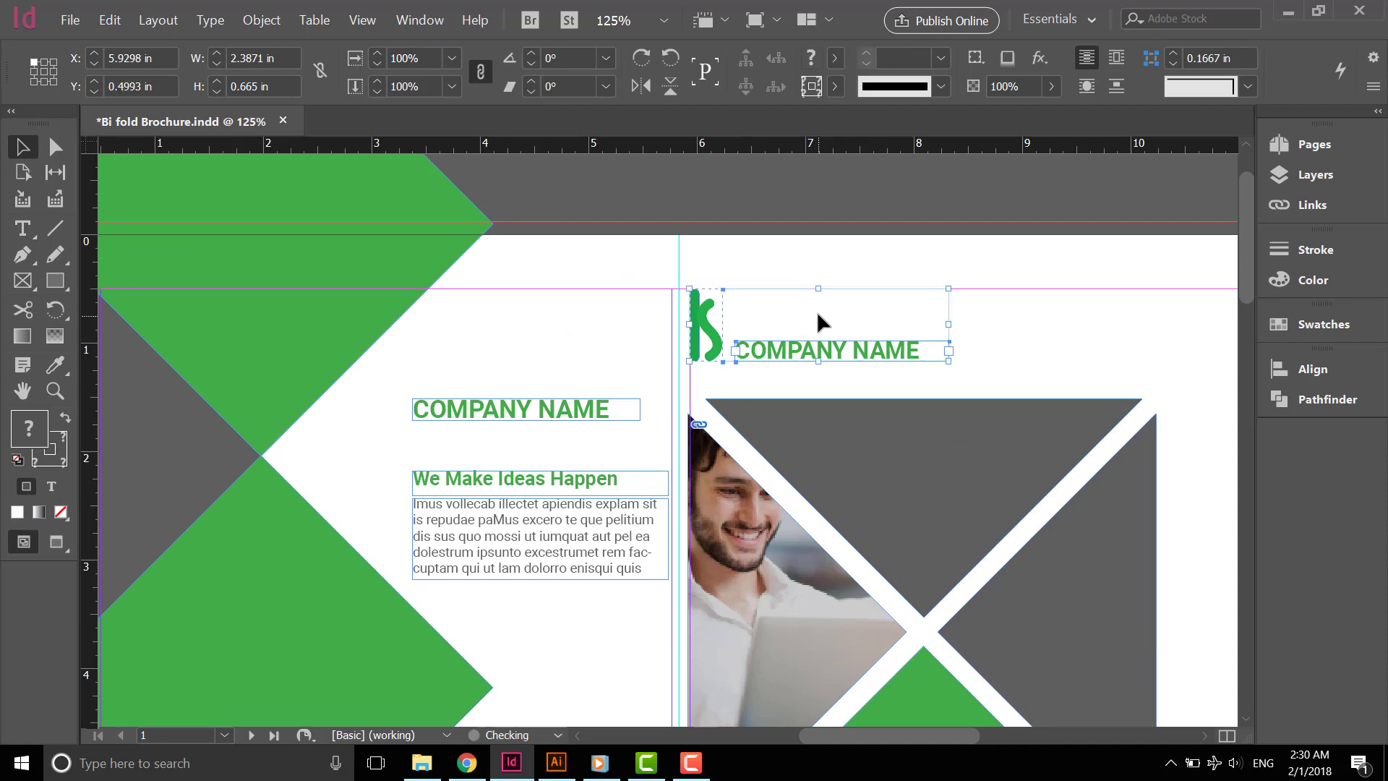
left_click(1059, 289)
scroll(976, 433, "down", 3)
scroll(976, 433, "down", 1)
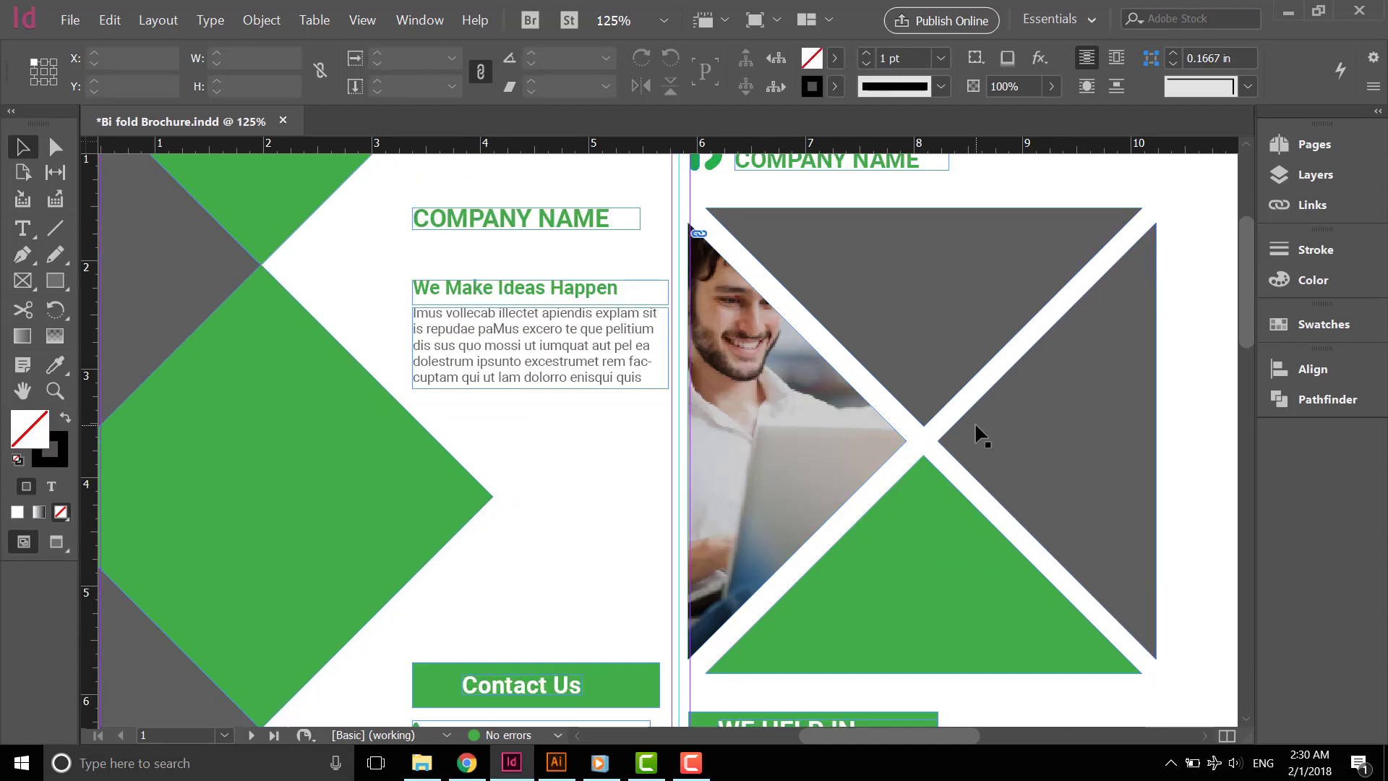
key("ctrl+0")
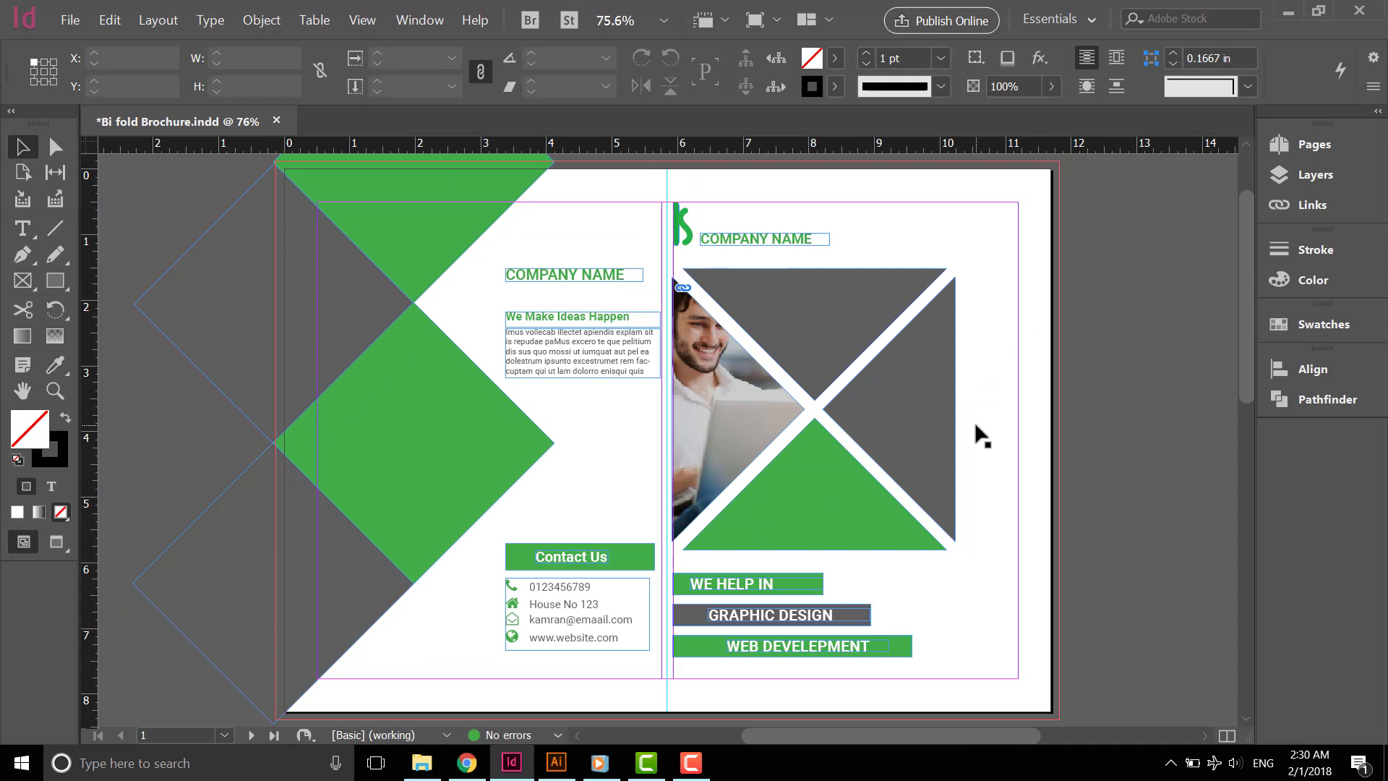
key("ctrl+s")
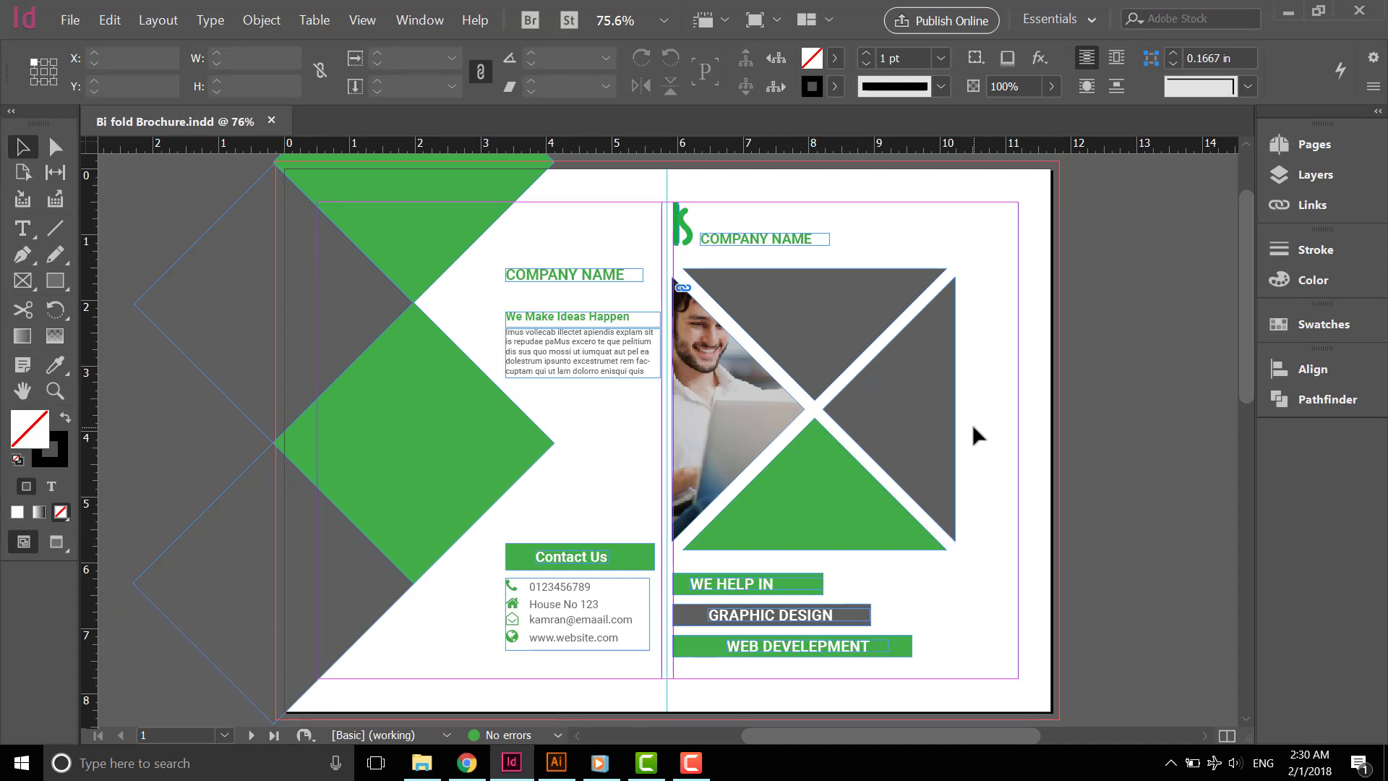
Move the rotated grey diamond down onto page 2
scroll(973, 428, "down", 4)
scroll(890, 477, "down", 2)
scroll(722, 456, "down", 3)
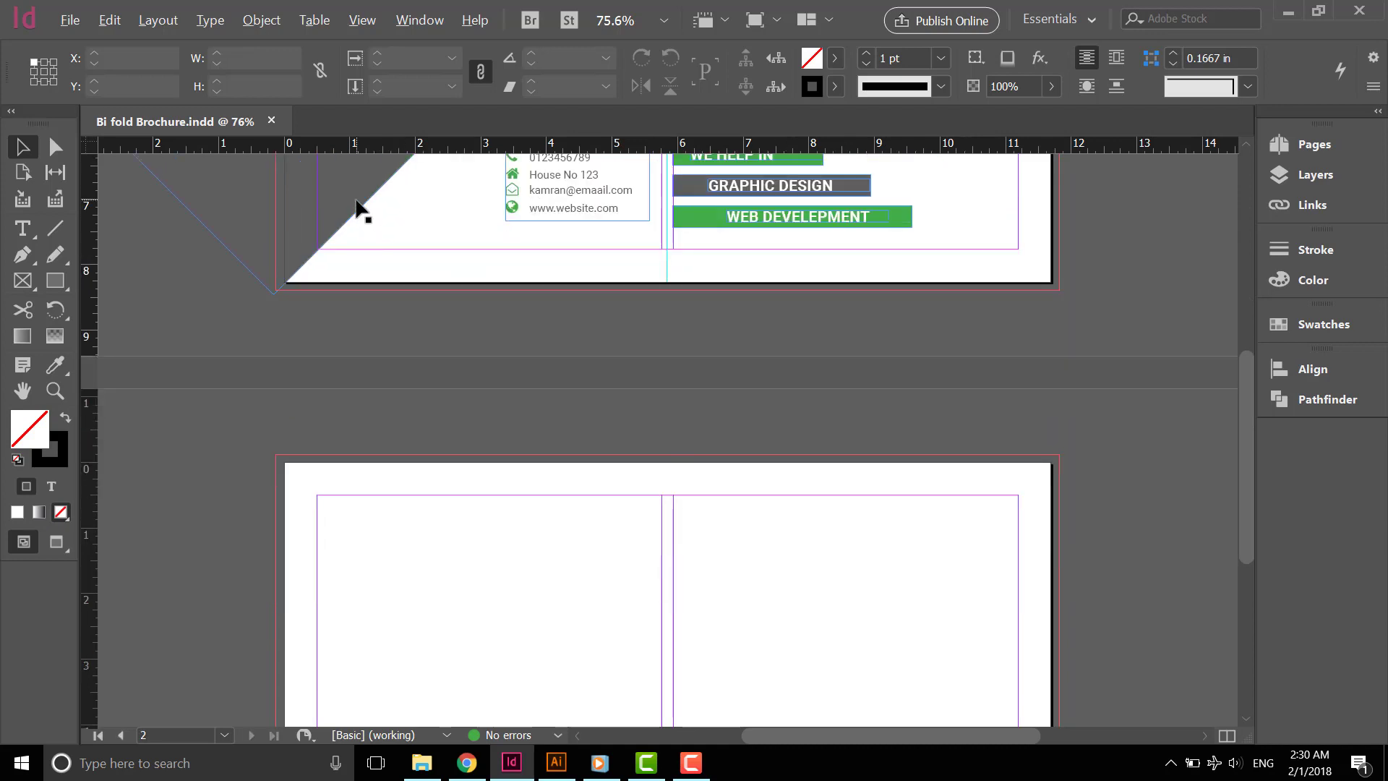
left_click_drag(359, 211, 644, 631)
scroll(731, 654, "down", 5)
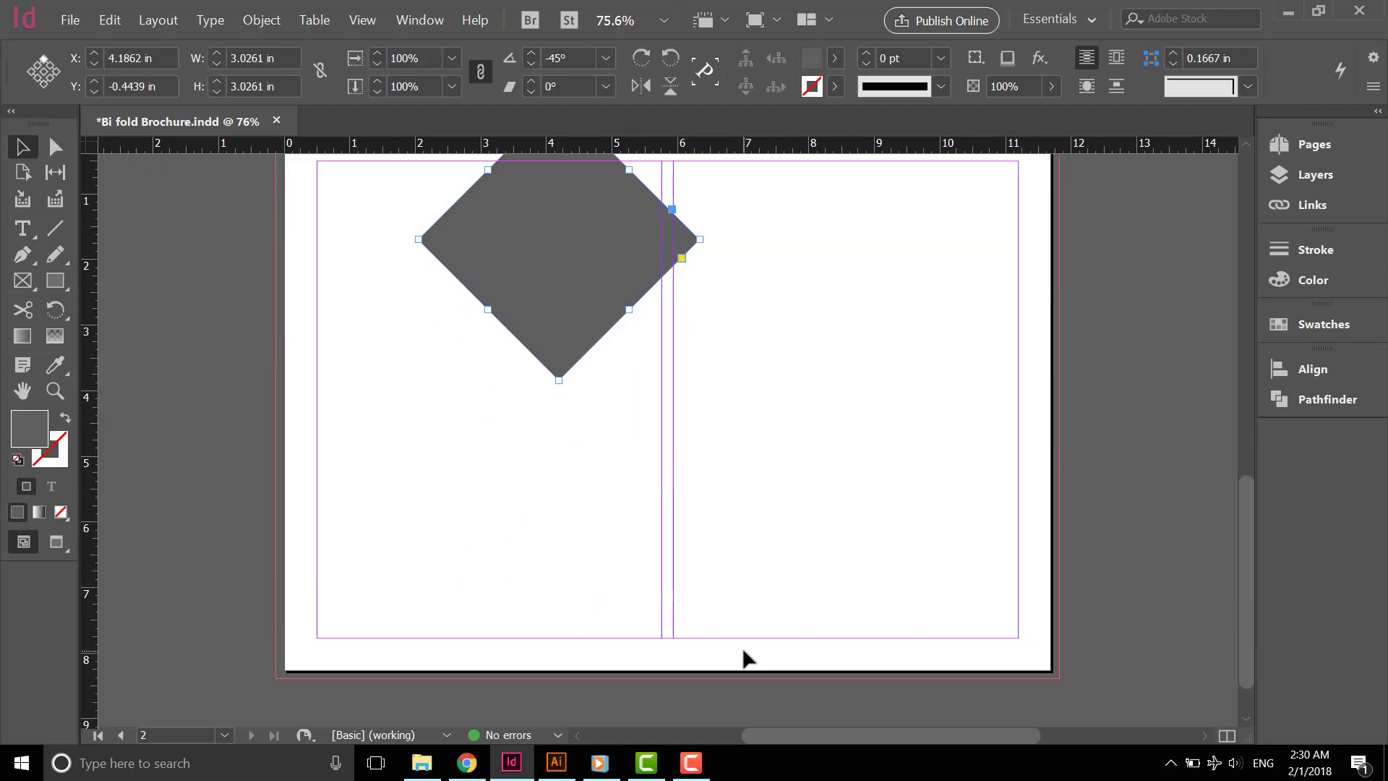
left_click(664, 581)
mouse_move(666, 396)
left_mouse_down()
mouse_move(659, 549)
mouse_move(672, 529)
left_mouse_up()
left_click(668, 549)
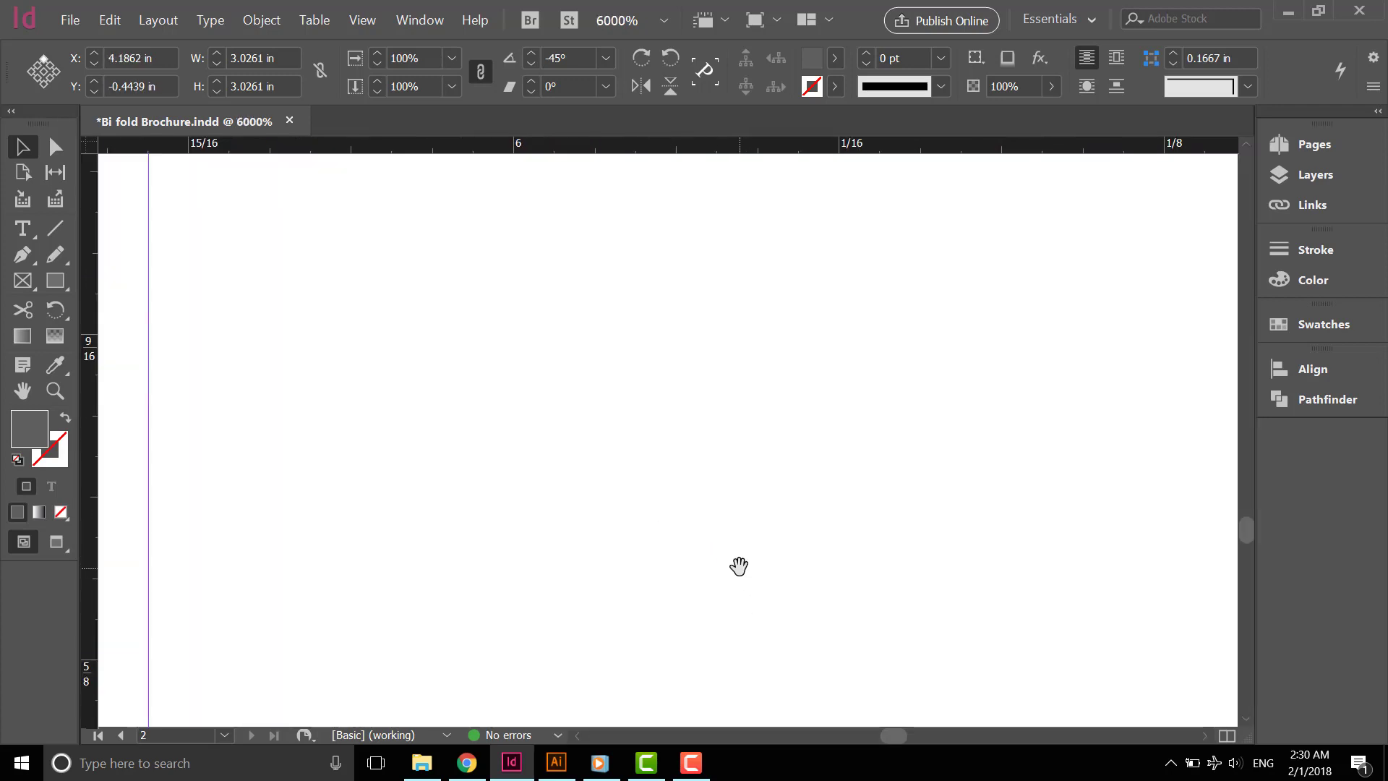
key("ctrl+0")
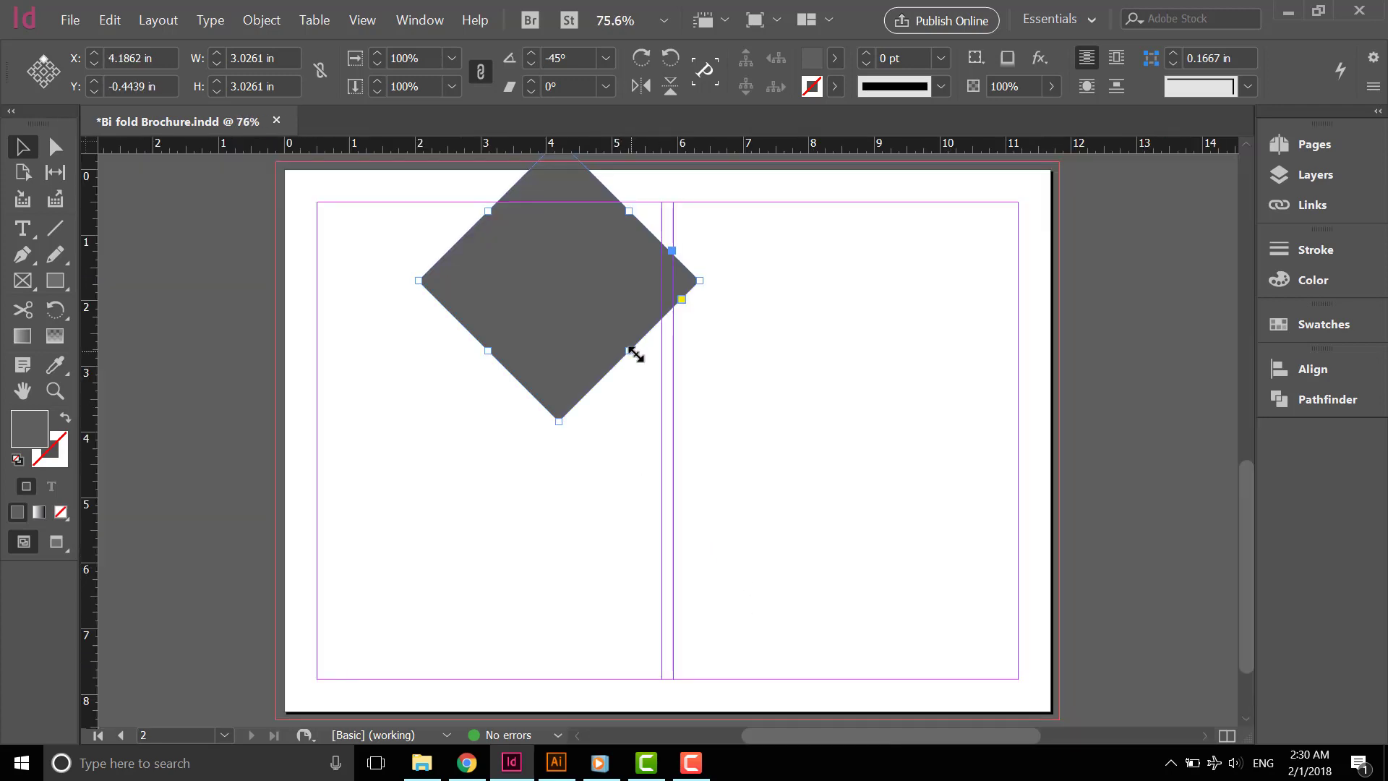
Stretch the diamond into a broad diagonal band and position it across the spread
left_click_drag(629, 352, 997, 715)
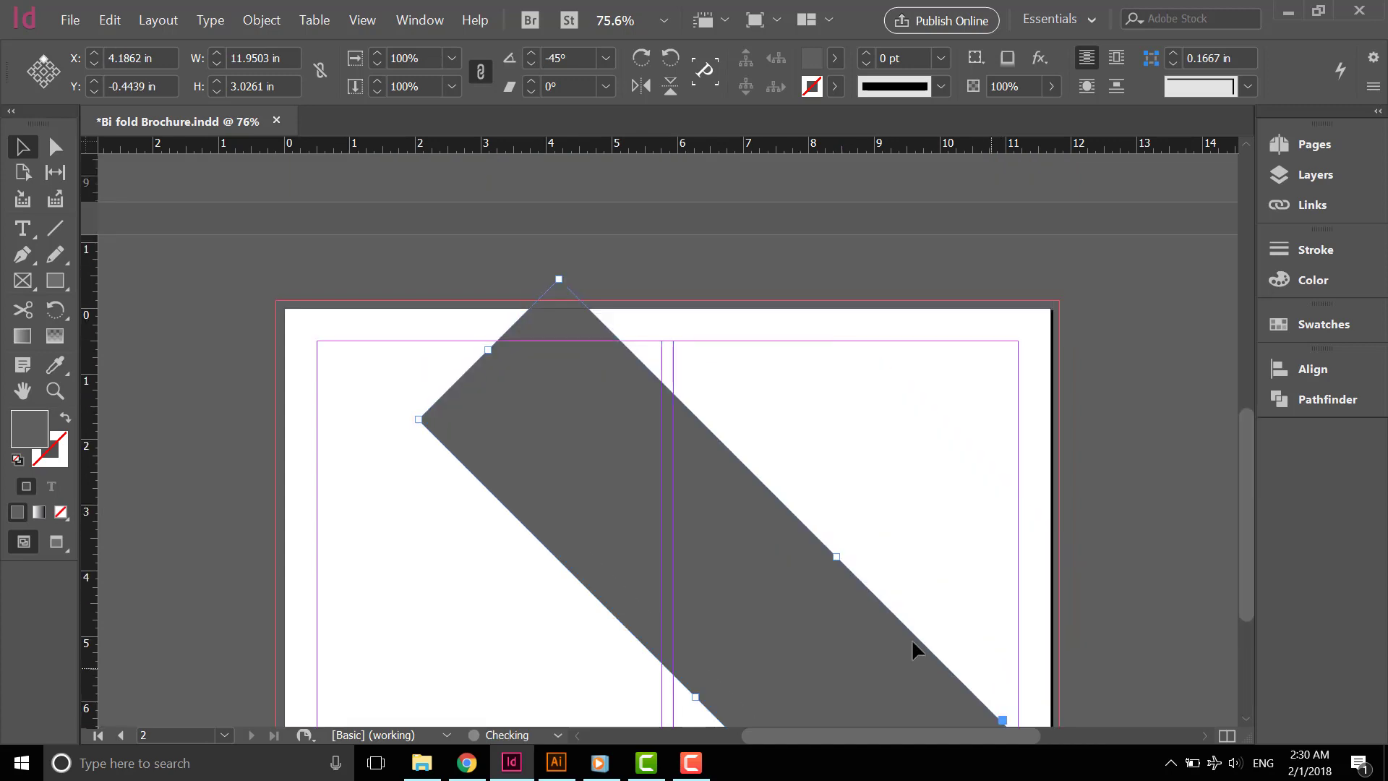
left_click_drag(488, 352, 347, 207)
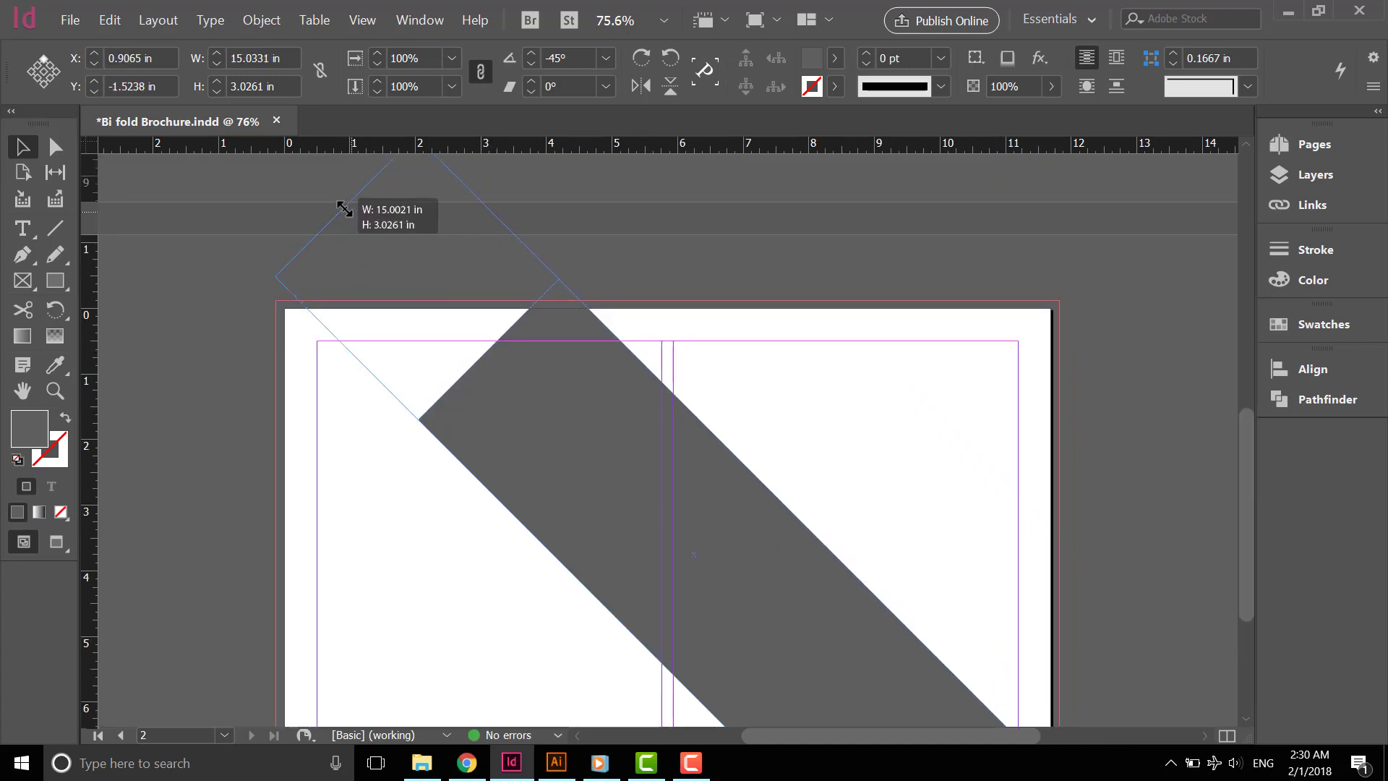
left_click_drag(764, 483, 900, 423)
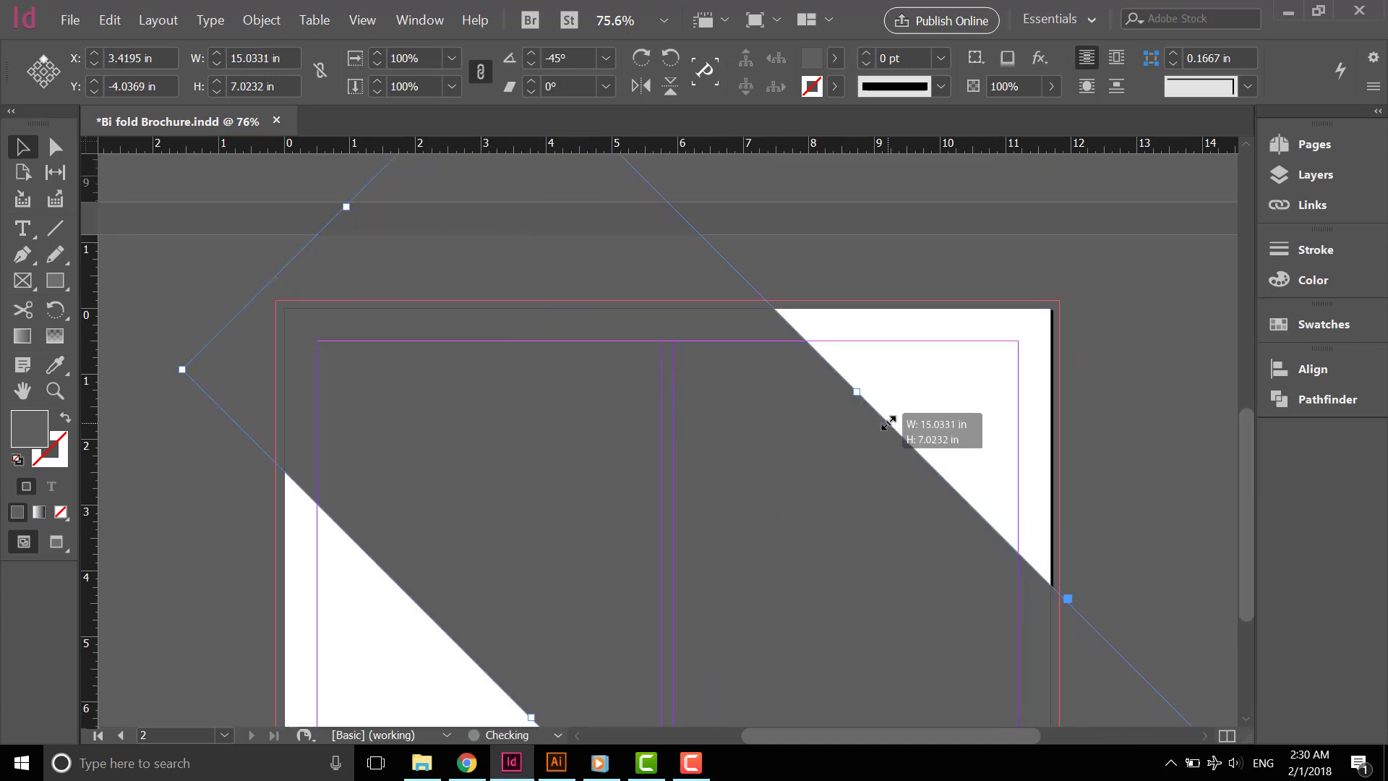
left_click_drag(932, 564, 924, 578)
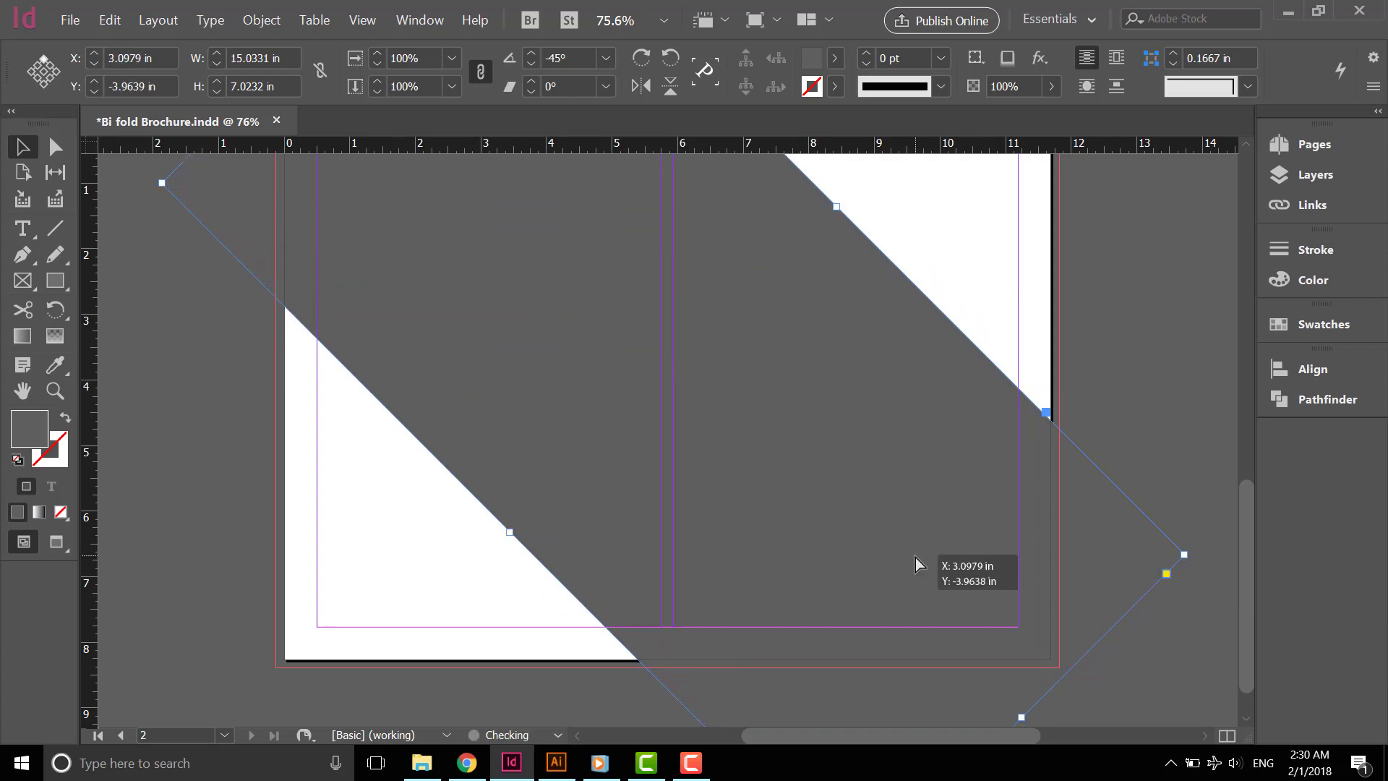
scroll(925, 589, "up", 3)
mouse_move(839, 487)
left_mouse_down()
mouse_move(989, 712)
mouse_move(980, 609)
left_mouse_up()
scroll(816, 535, "down", 3)
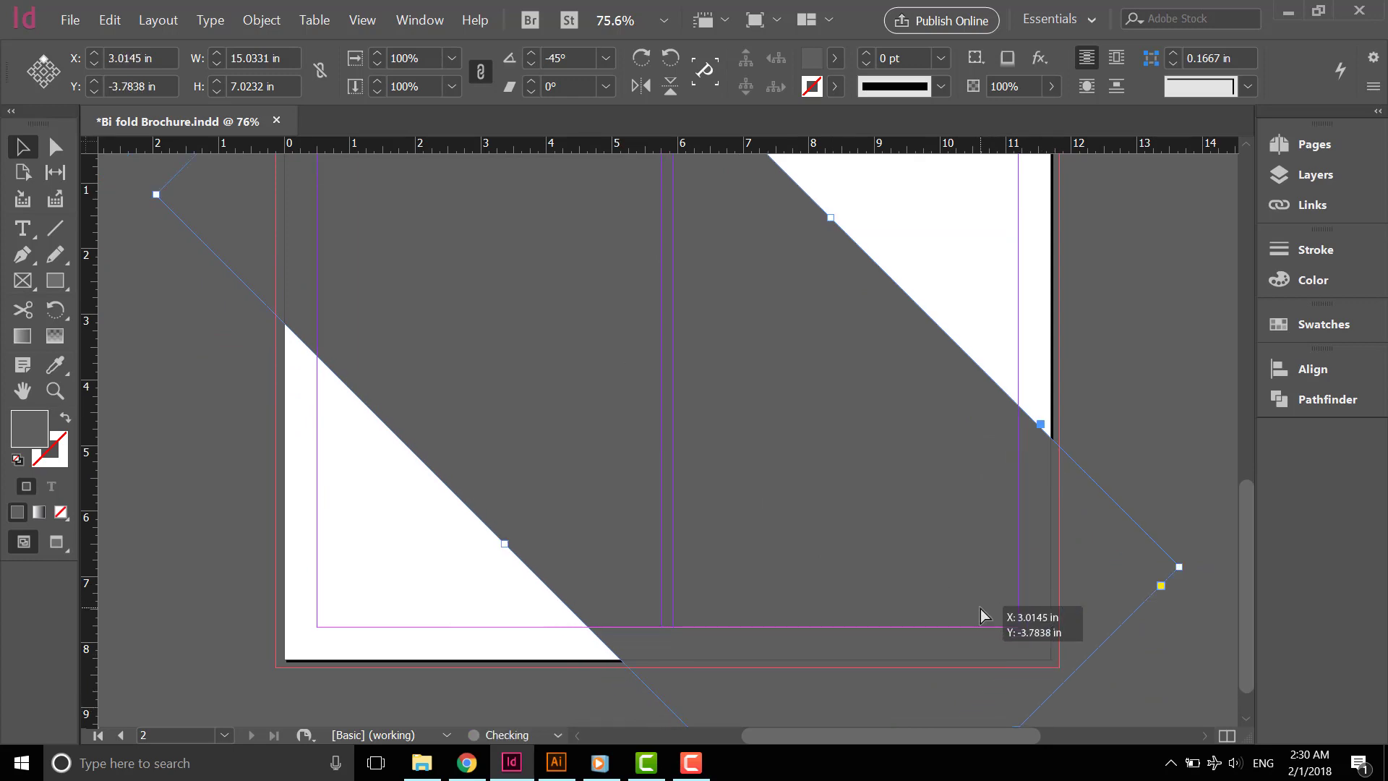
scroll(1048, 556, "up", 3)
left_click(1084, 506)
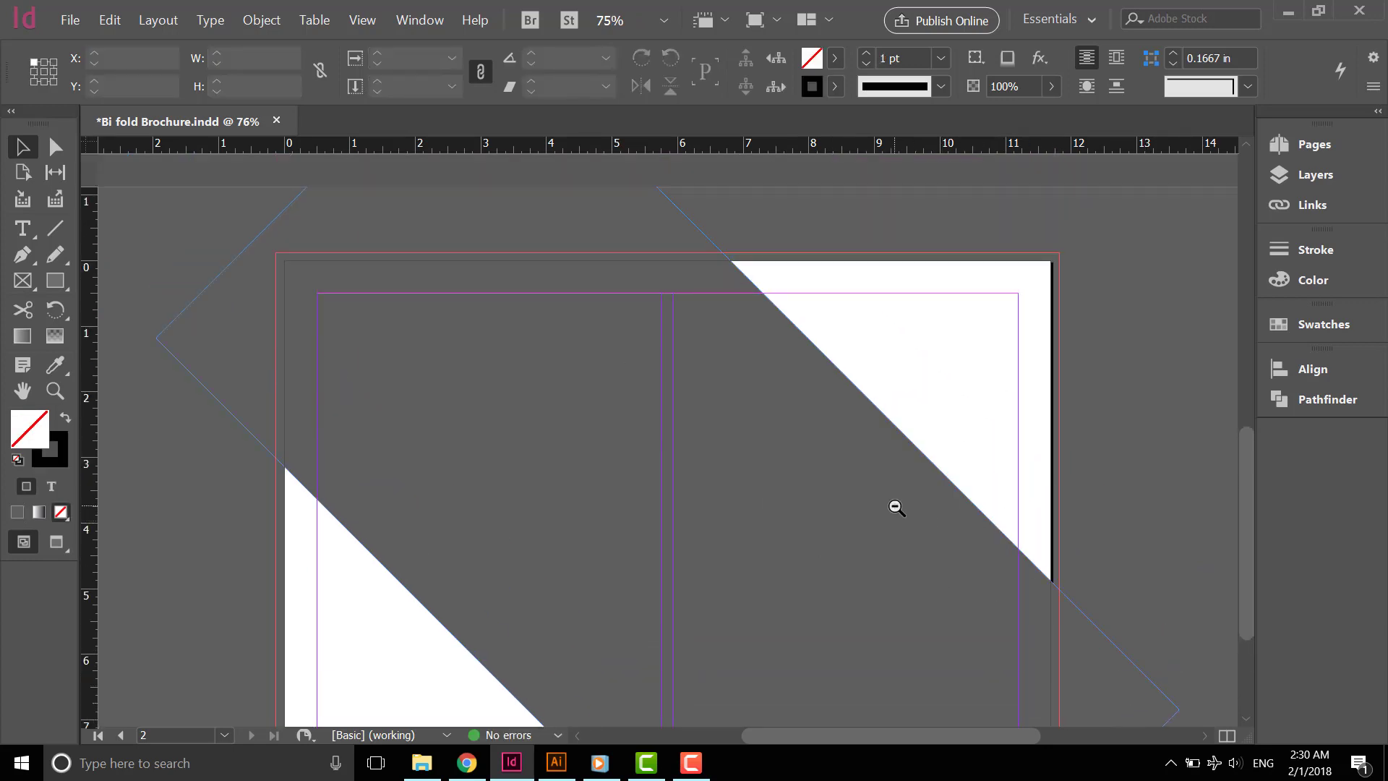
left_click(795, 512, "ctrl+alt")
left_click(650, 524, "ctrl+alt")
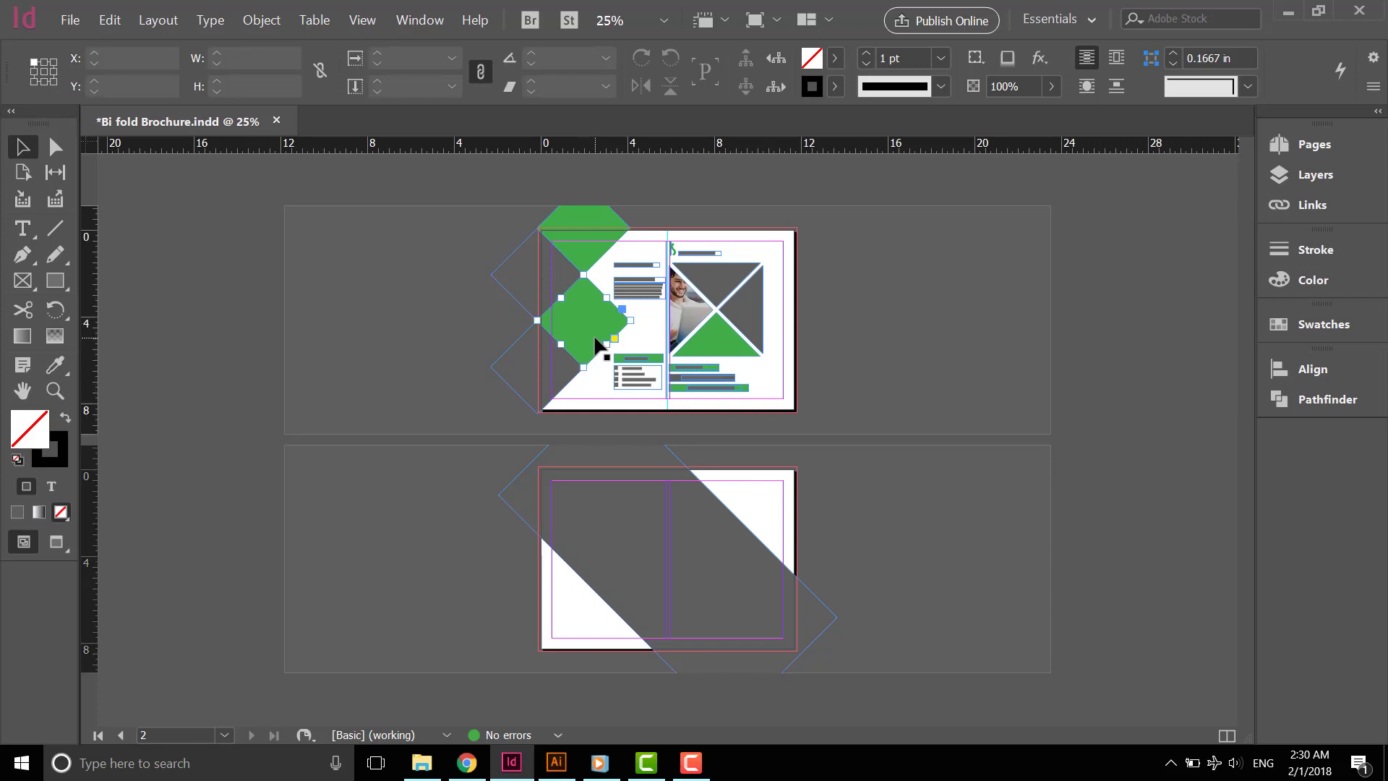
Move the green diamond to page 2, duplicate it into three, and scale the row
mouse_move(598, 350)
left_mouse_down()
mouse_move(633, 587)
mouse_move(720, 595)
left_mouse_up()
left_click(616, 557, "shift")
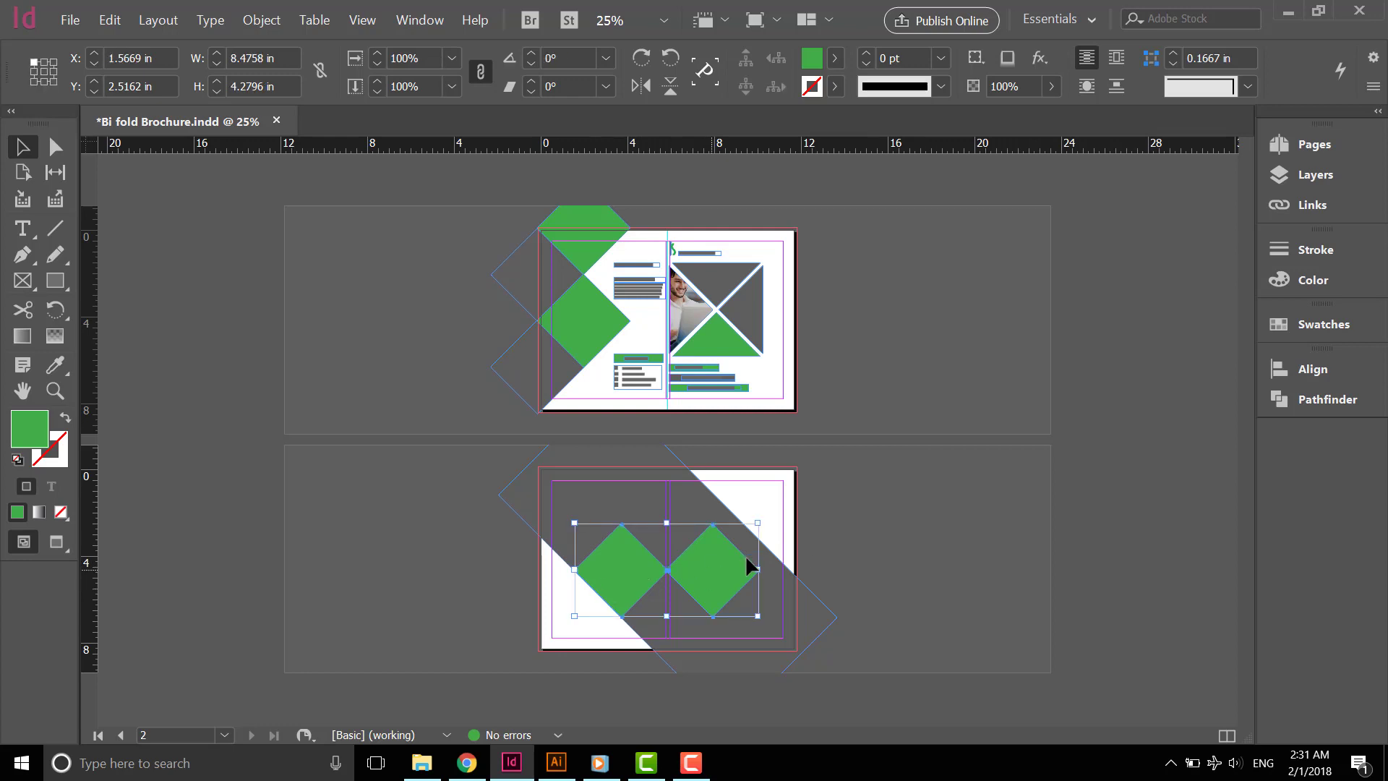
left_click_drag(757, 526, 727, 538)
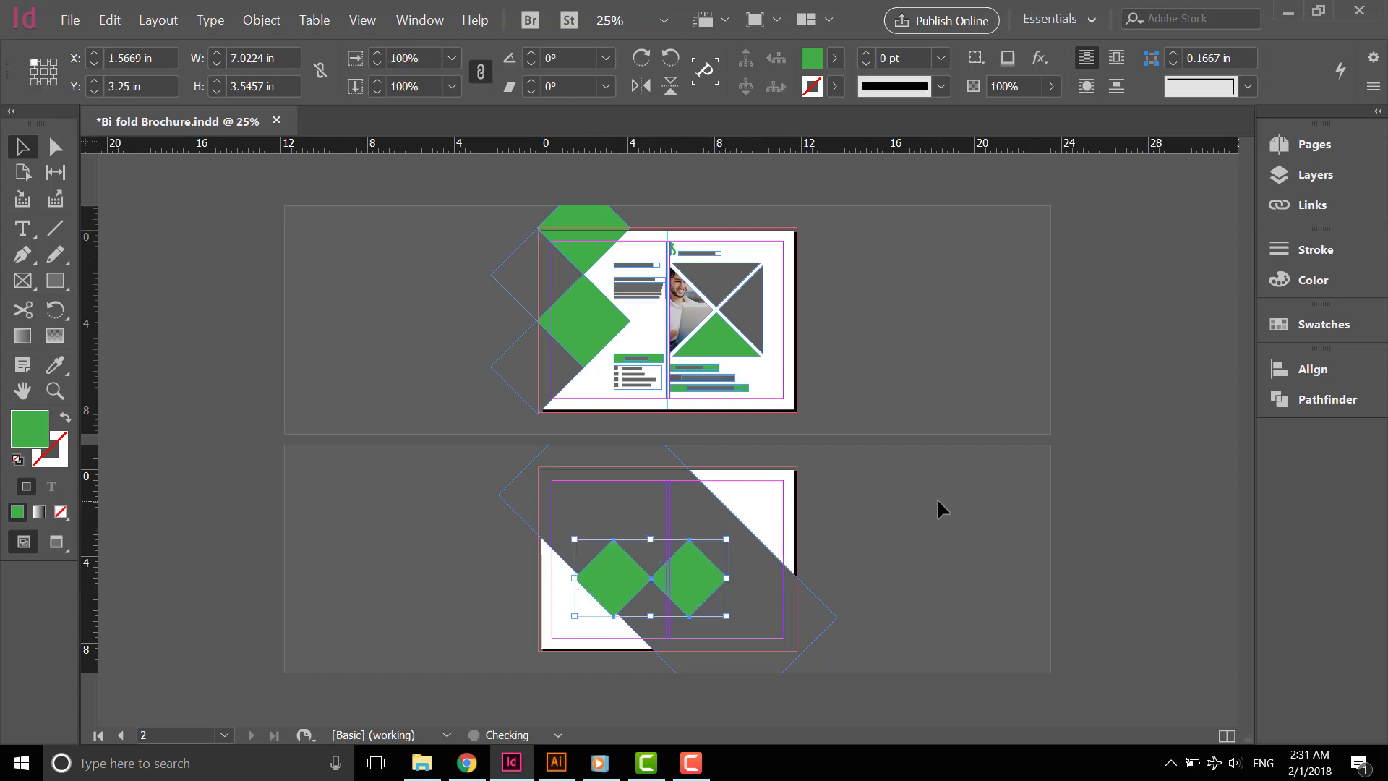
left_click_drag(687, 598, 769, 602)
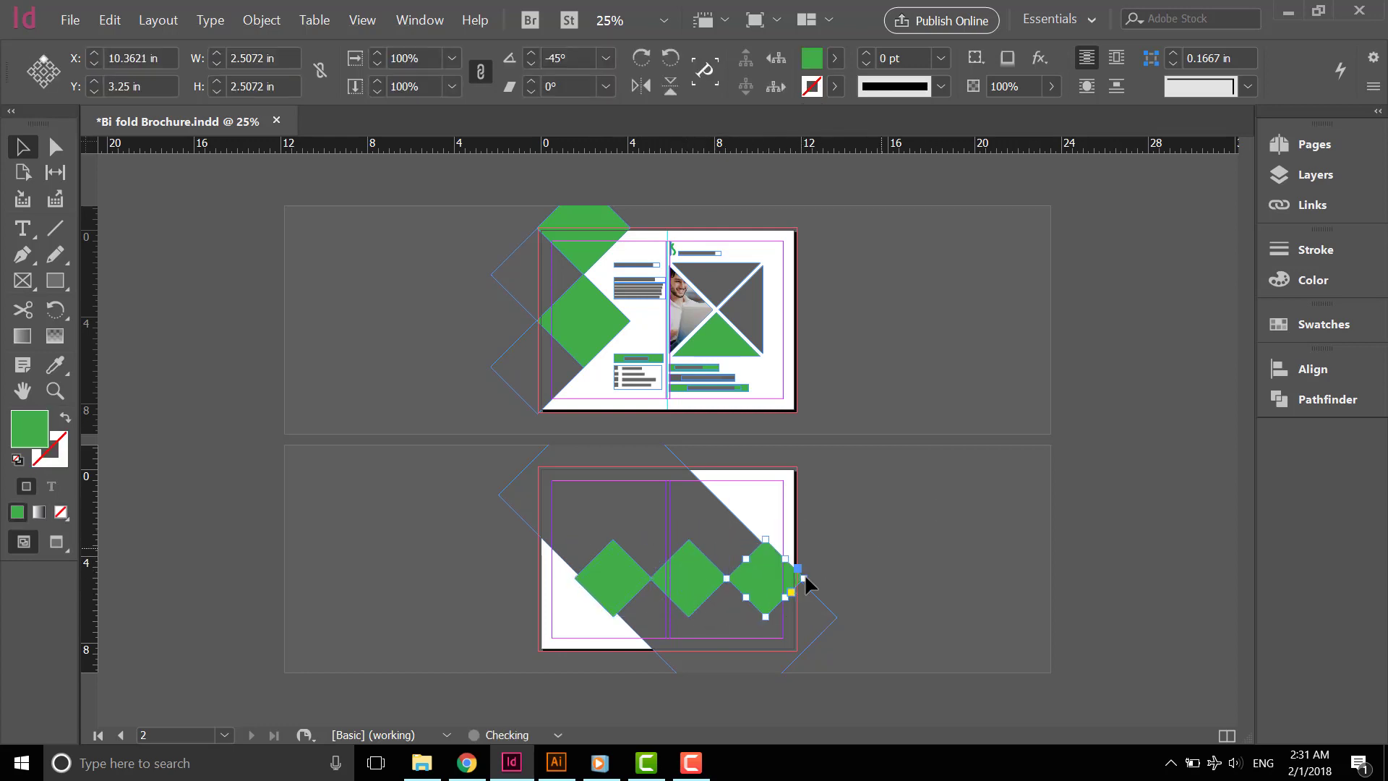
left_click(614, 580, "shift")
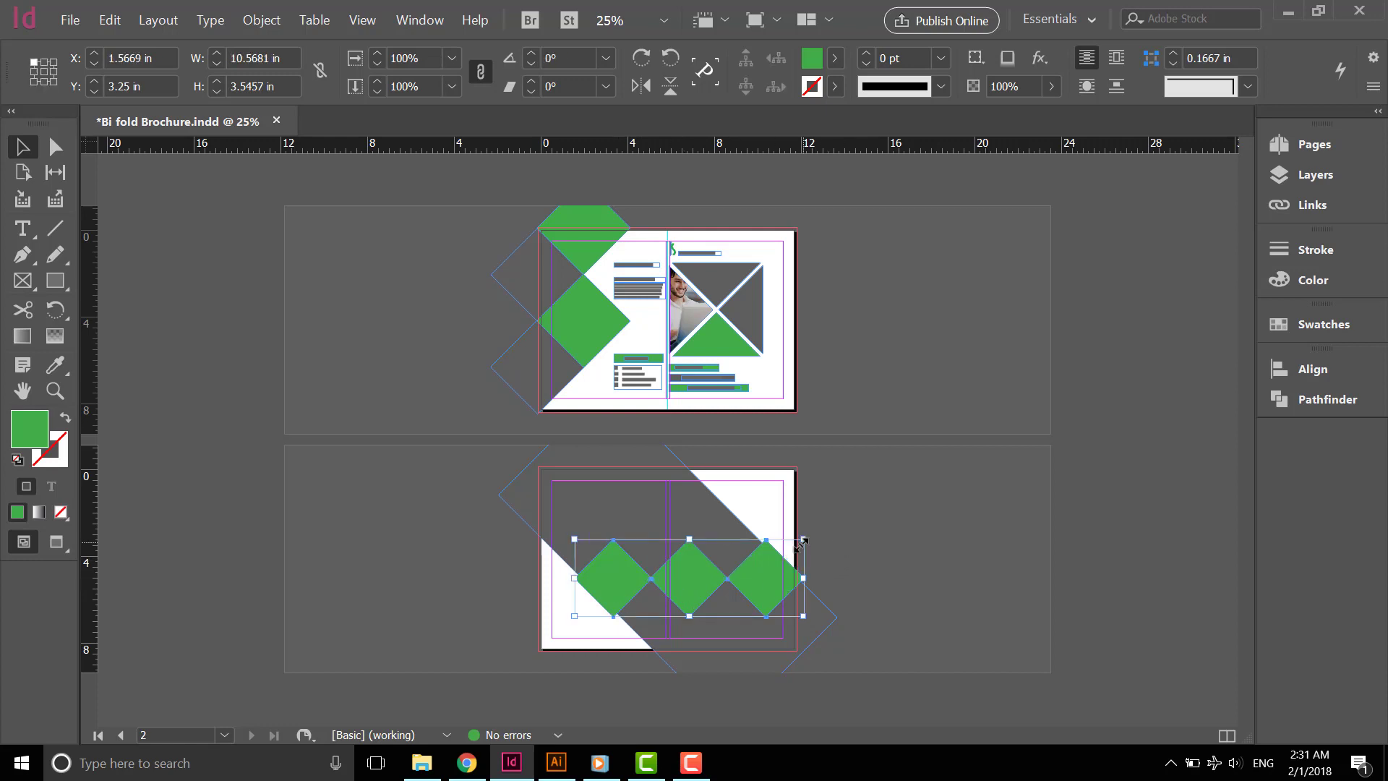
left_click_drag(803, 541, 794, 542)
Position the three-diamond row on the grey band and fine-tune its size
left_click(744, 587)
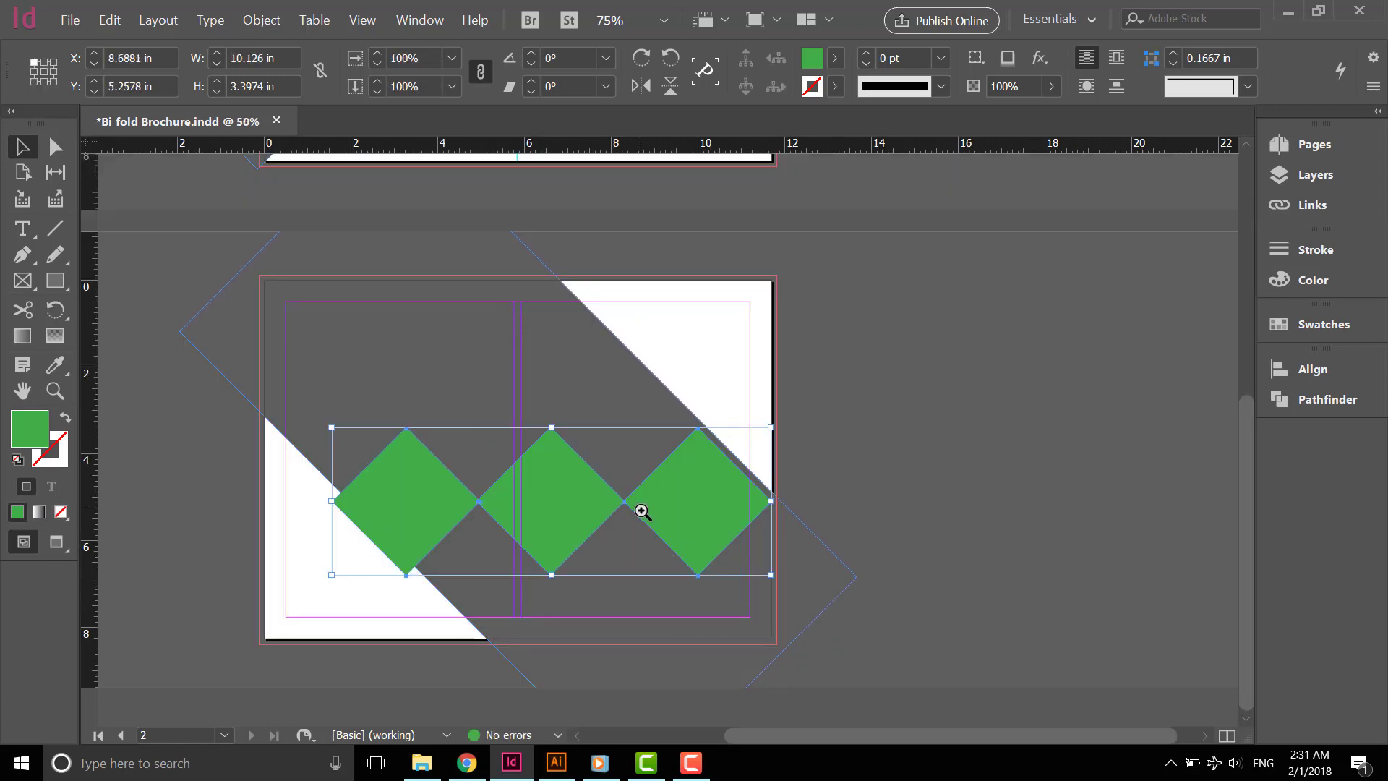
left_click(642, 511)
left_click_drag(739, 464, 725, 435)
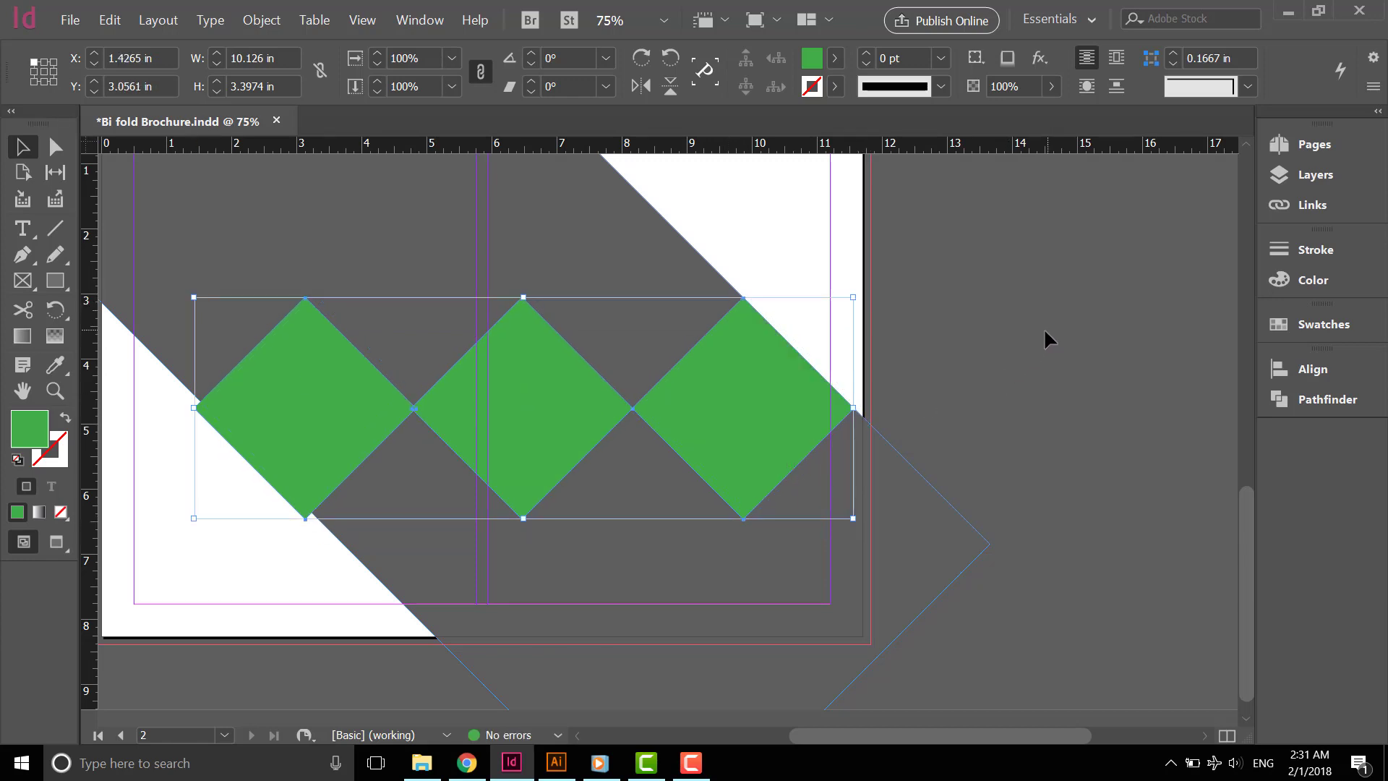
left_click_drag(190, 517, 206, 509)
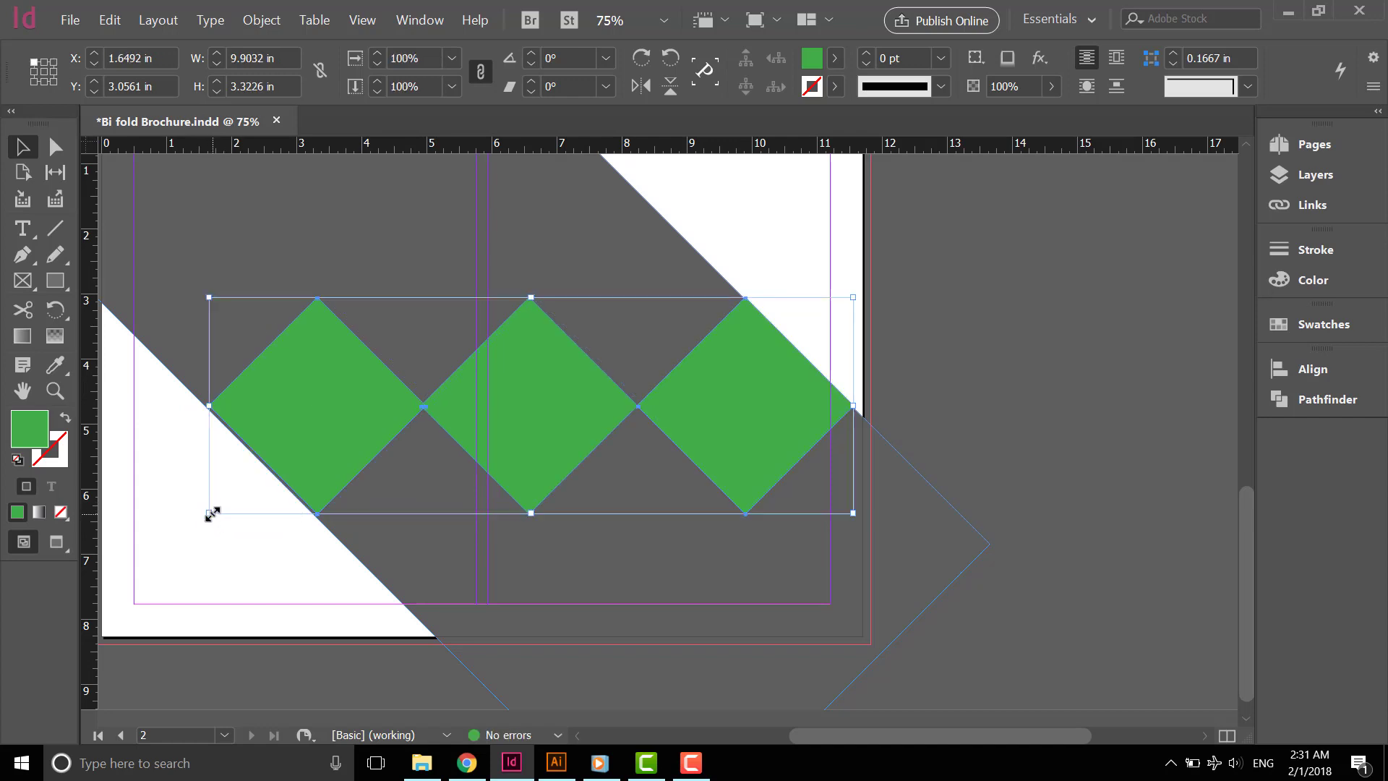
left_click_drag(212, 514, 206, 516)
left_click(331, 595)
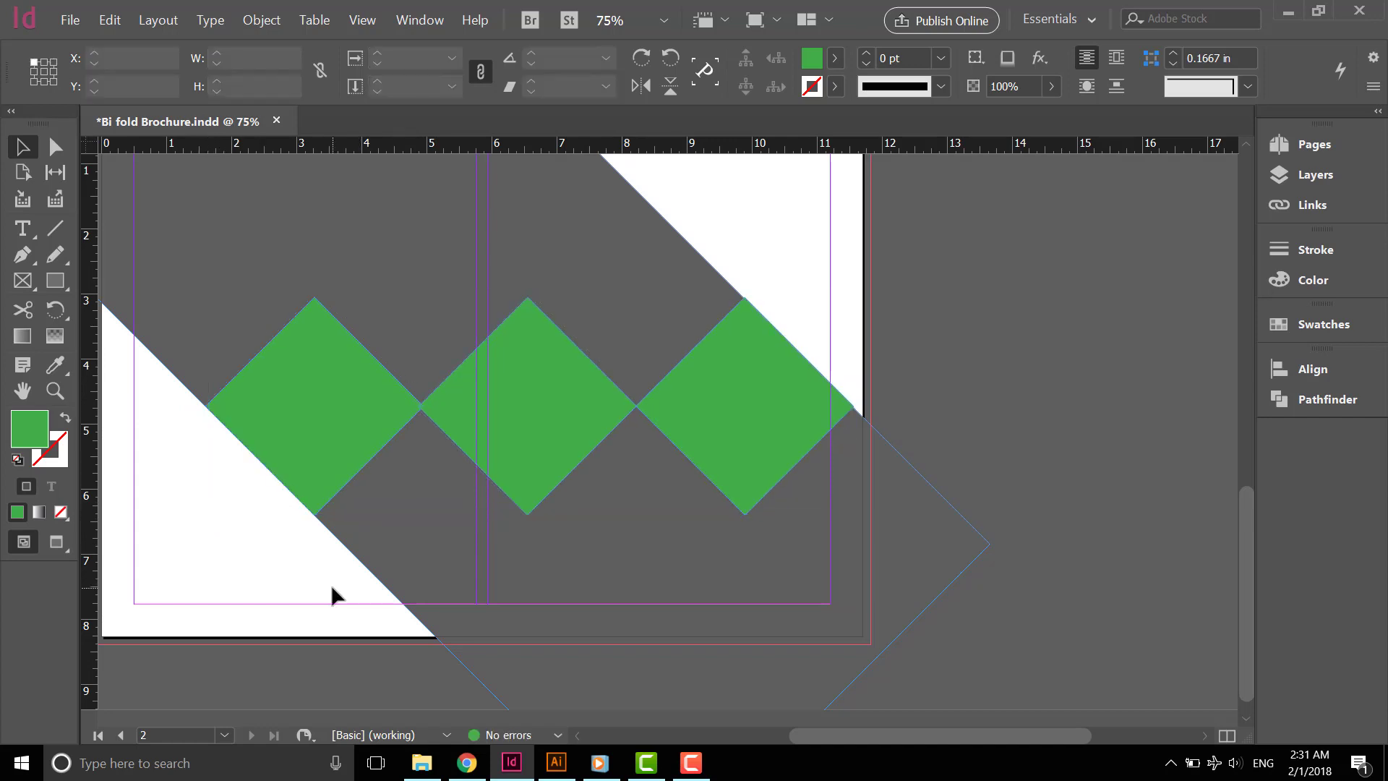
Reset fill and stroke to defaults and reselect all three diamonds to check them
key("d")
left_click(735, 435)
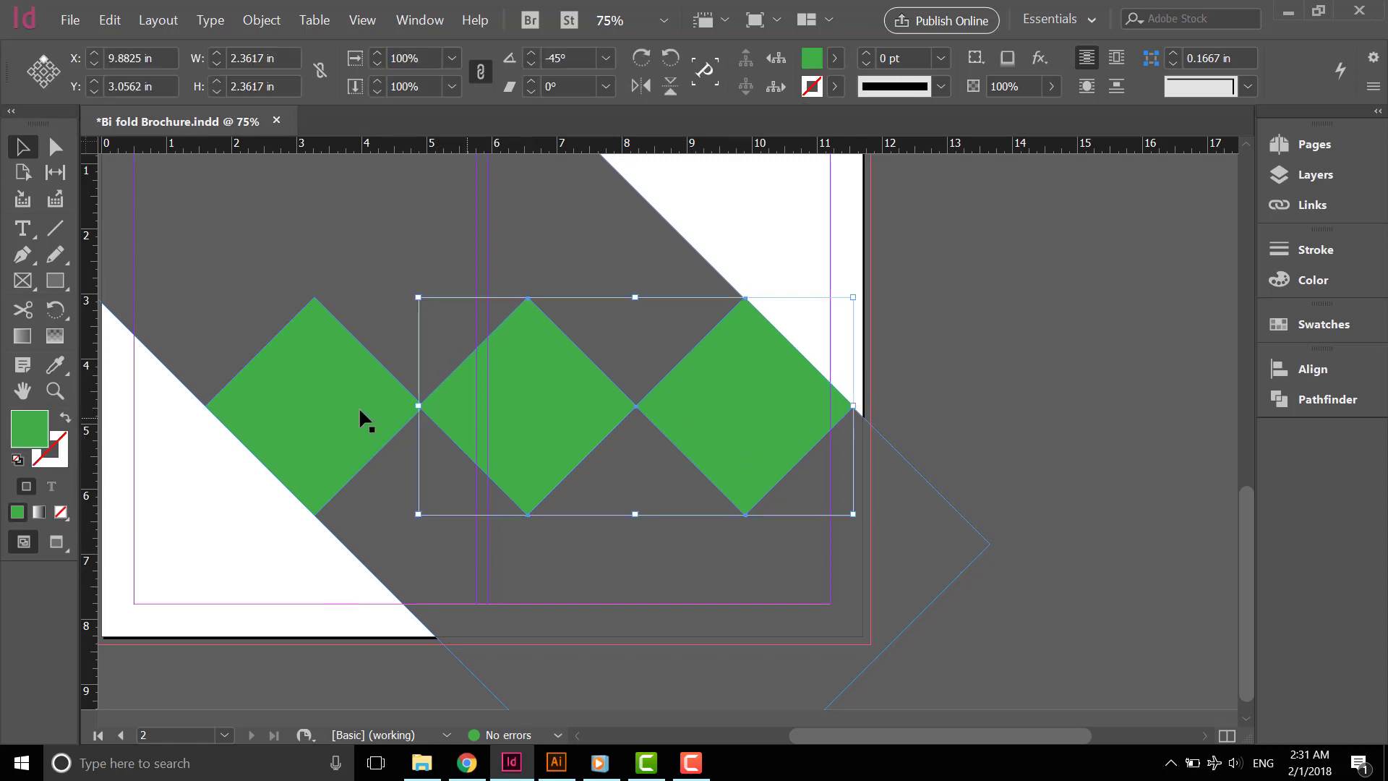
left_click(358, 407, "shift")
left_click(989, 324)
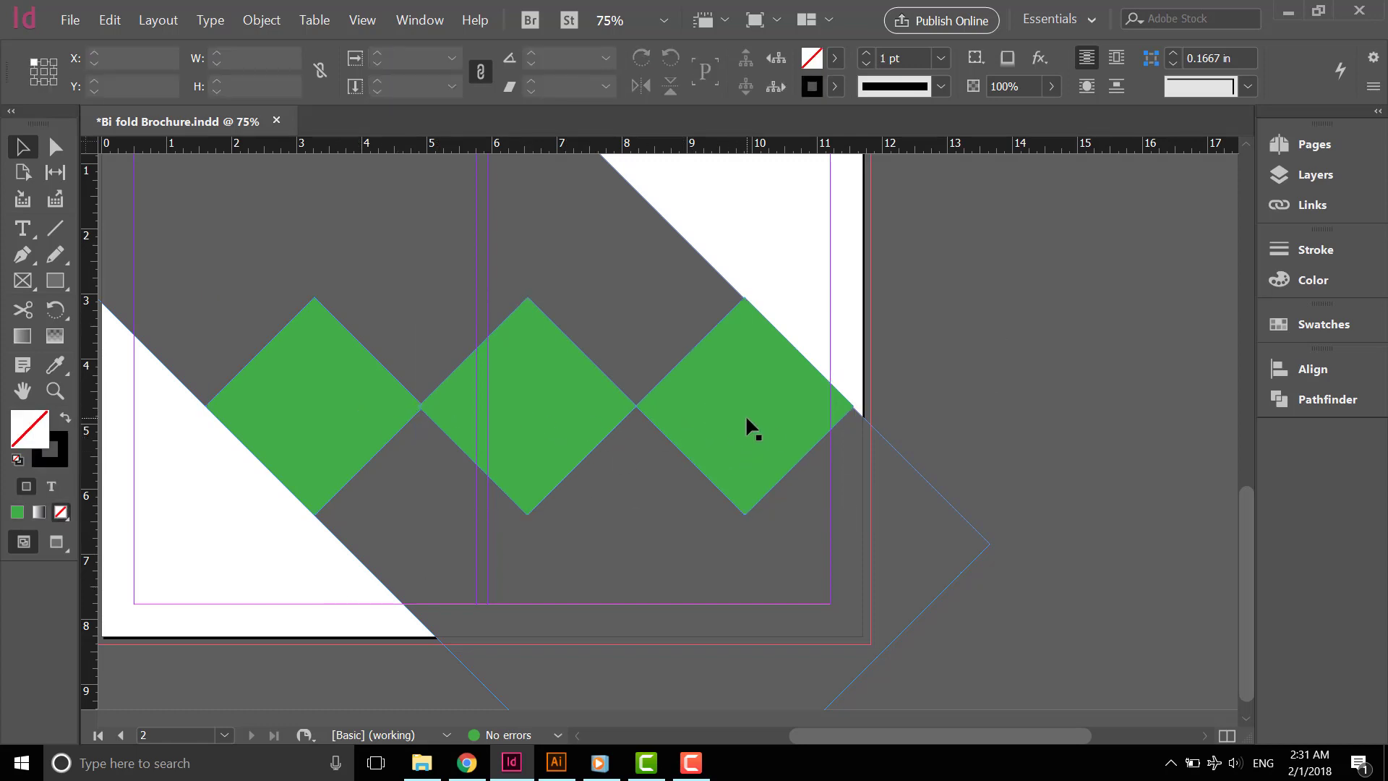
left_click(851, 543, "alt")
left_click(790, 523, "alt")
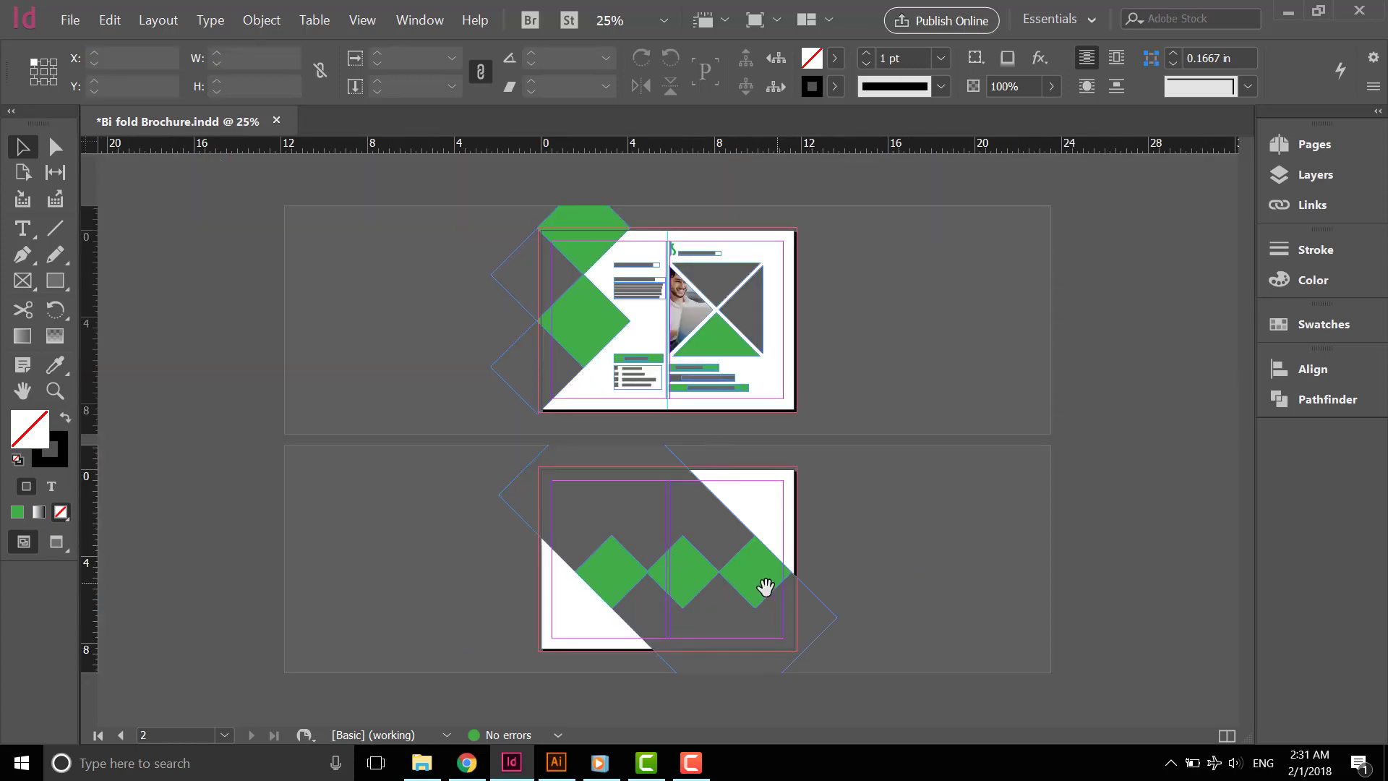
Lengthen the grey band toward the lower right, then nudge the band and diamonds left
left_click(767, 631)
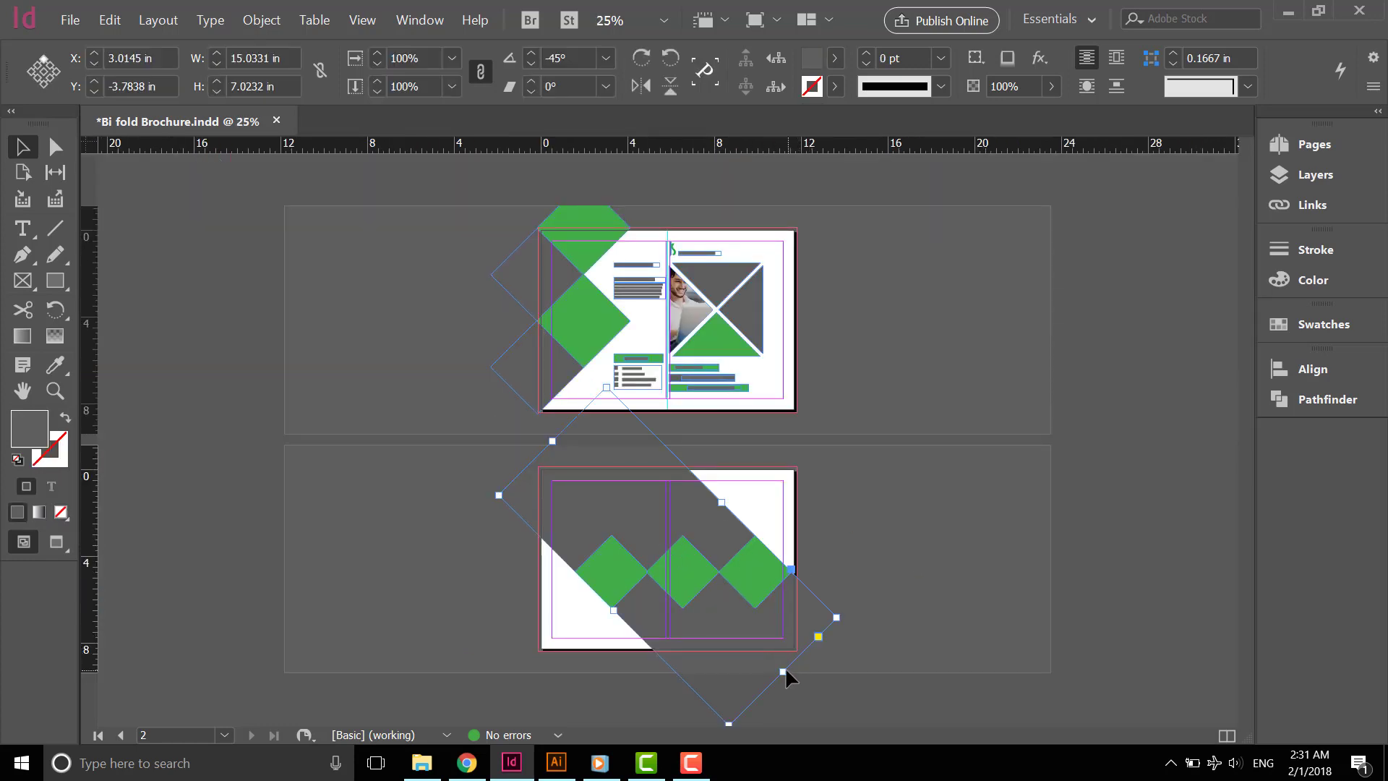
left_click_drag(784, 672, 859, 748)
left_click(576, 700)
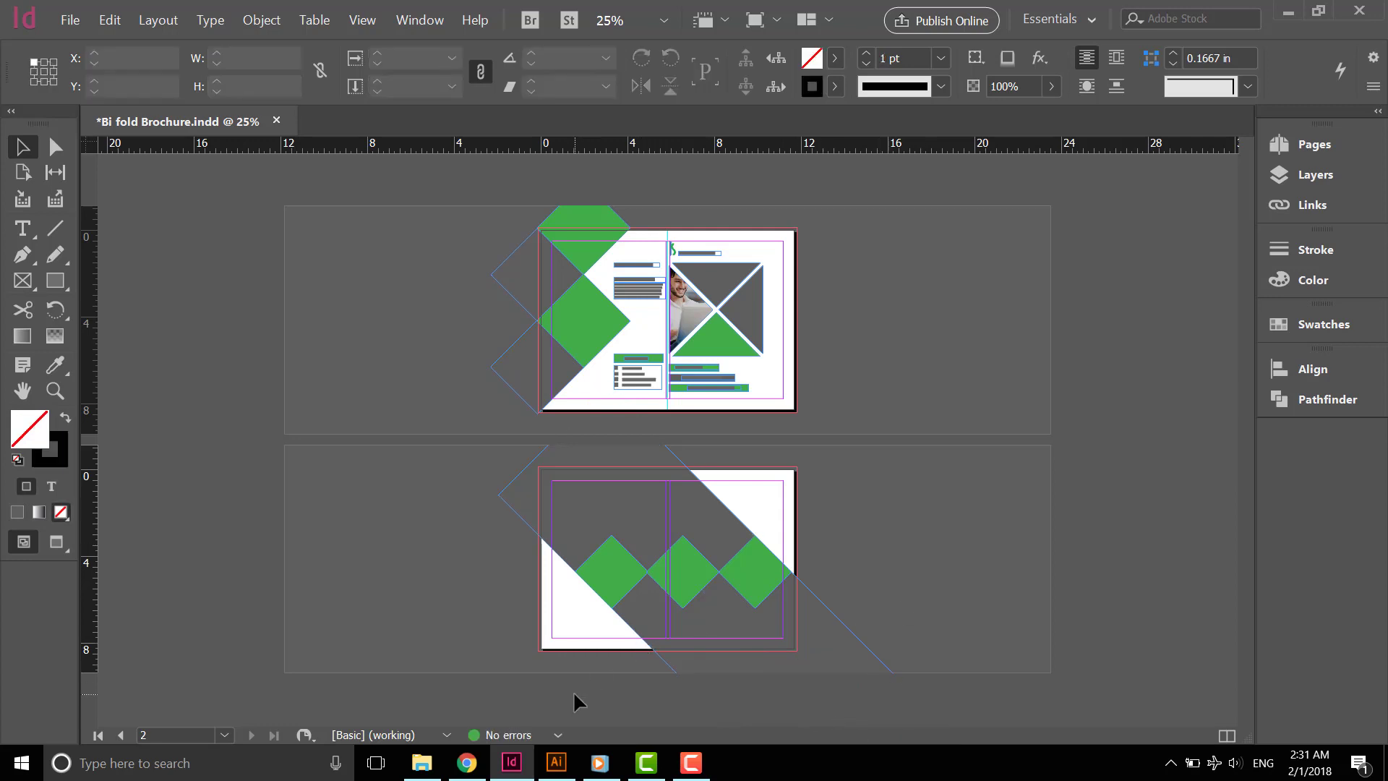
left_click_drag(831, 523, 831, 523)
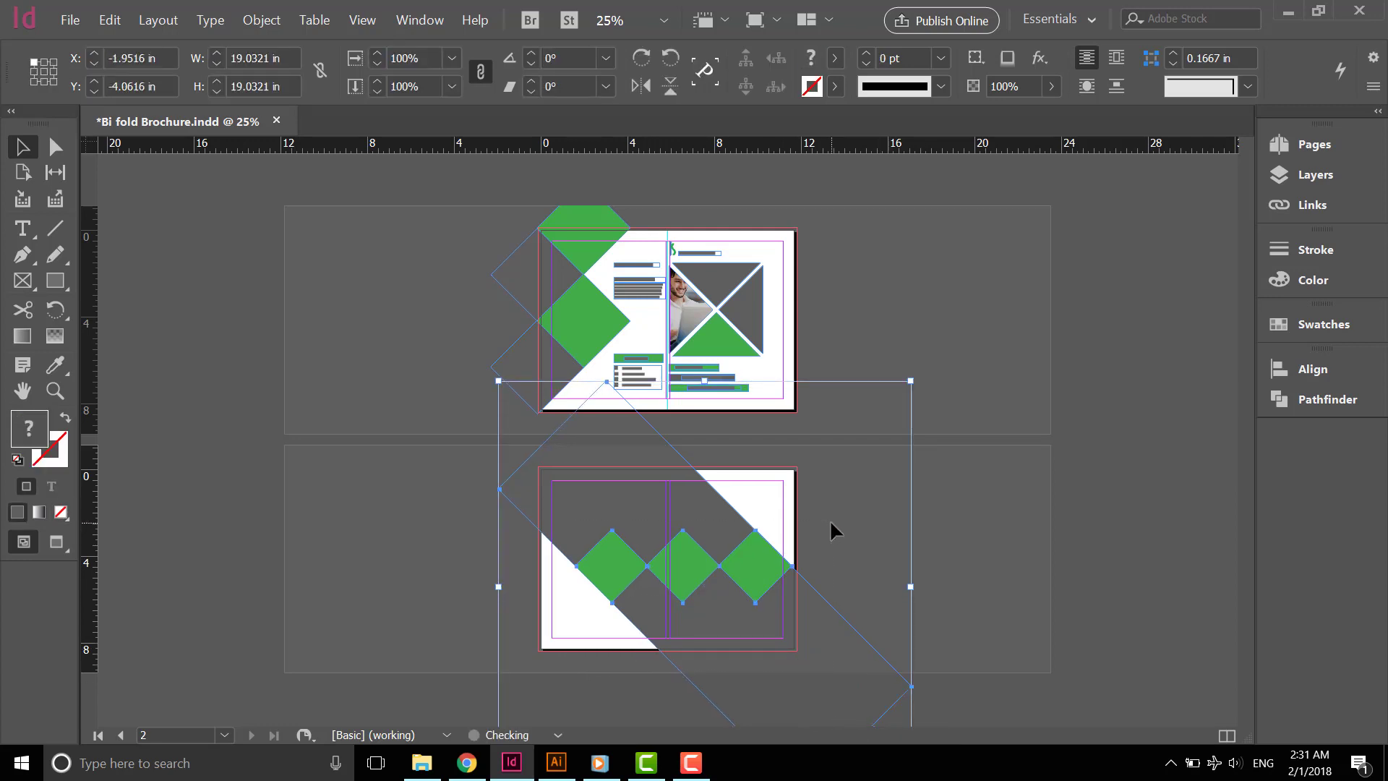
key("shift+Left")
key("shift+Left")
key("shift+Left")
key("shift+Left")
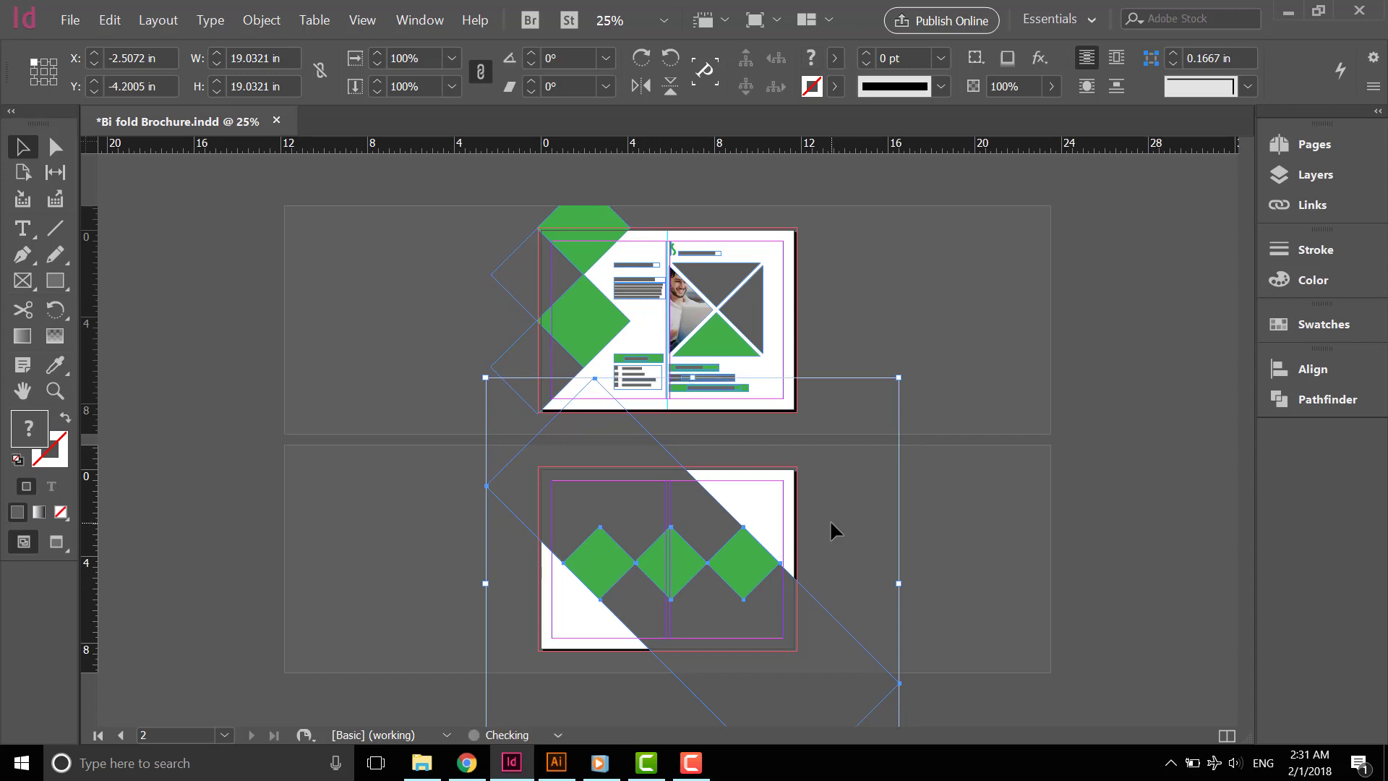
left_click(962, 506)
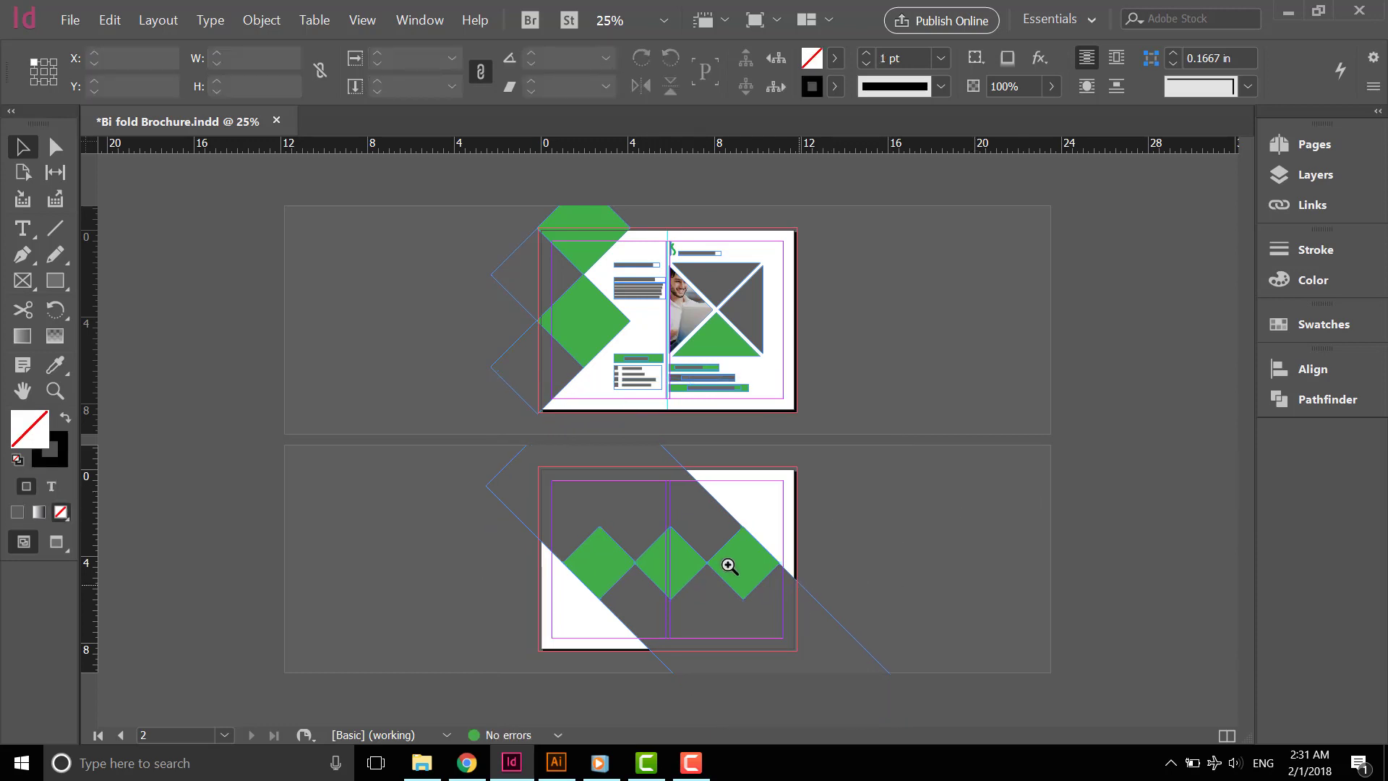
Alt-drag a copy of the right diamond above the middle and right ones, then select the left diamond for an image
scroll(723, 557, "up", 1)
scroll(679, 533, "up", 1)
scroll(627, 497, "up", 1)
left_click_drag(790, 522, 824, 566)
left_click_drag(897, 506, 820, 414)
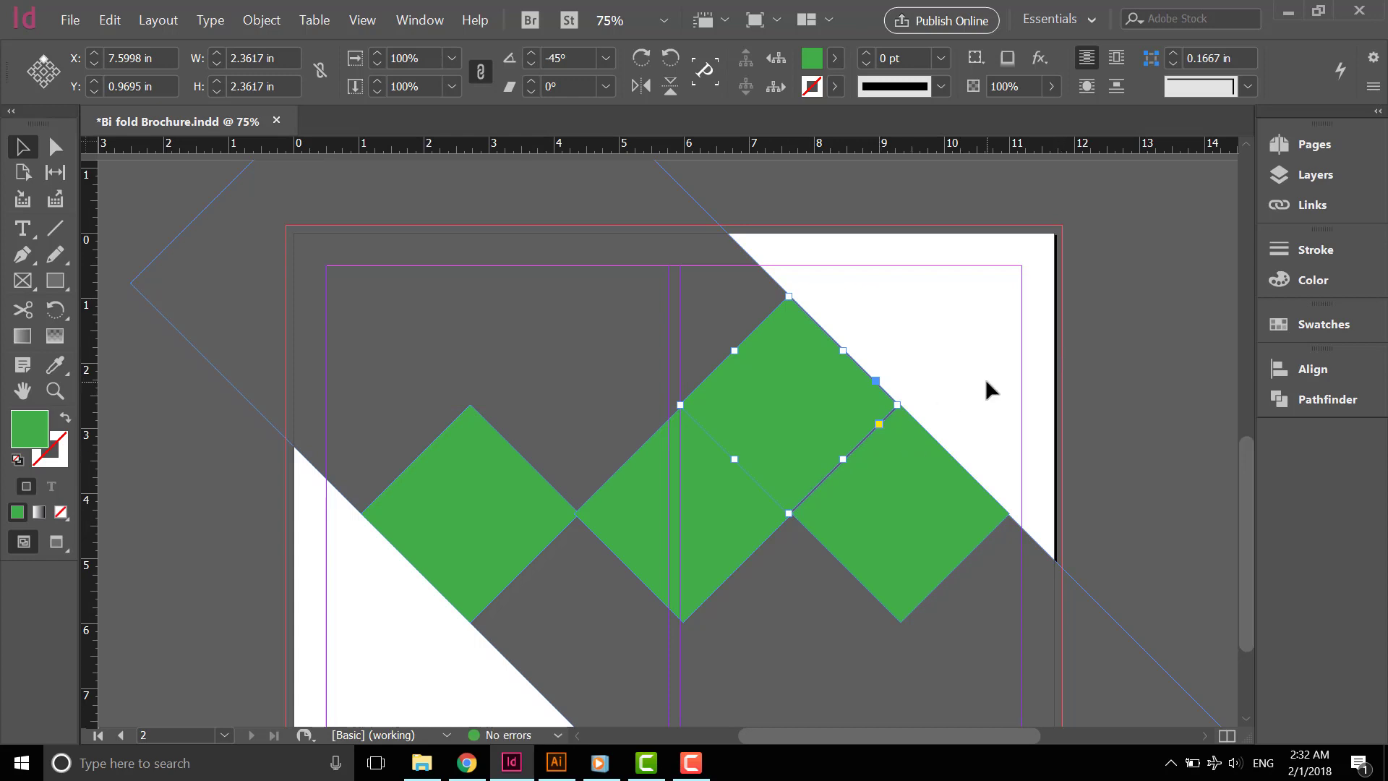
left_click(1043, 370)
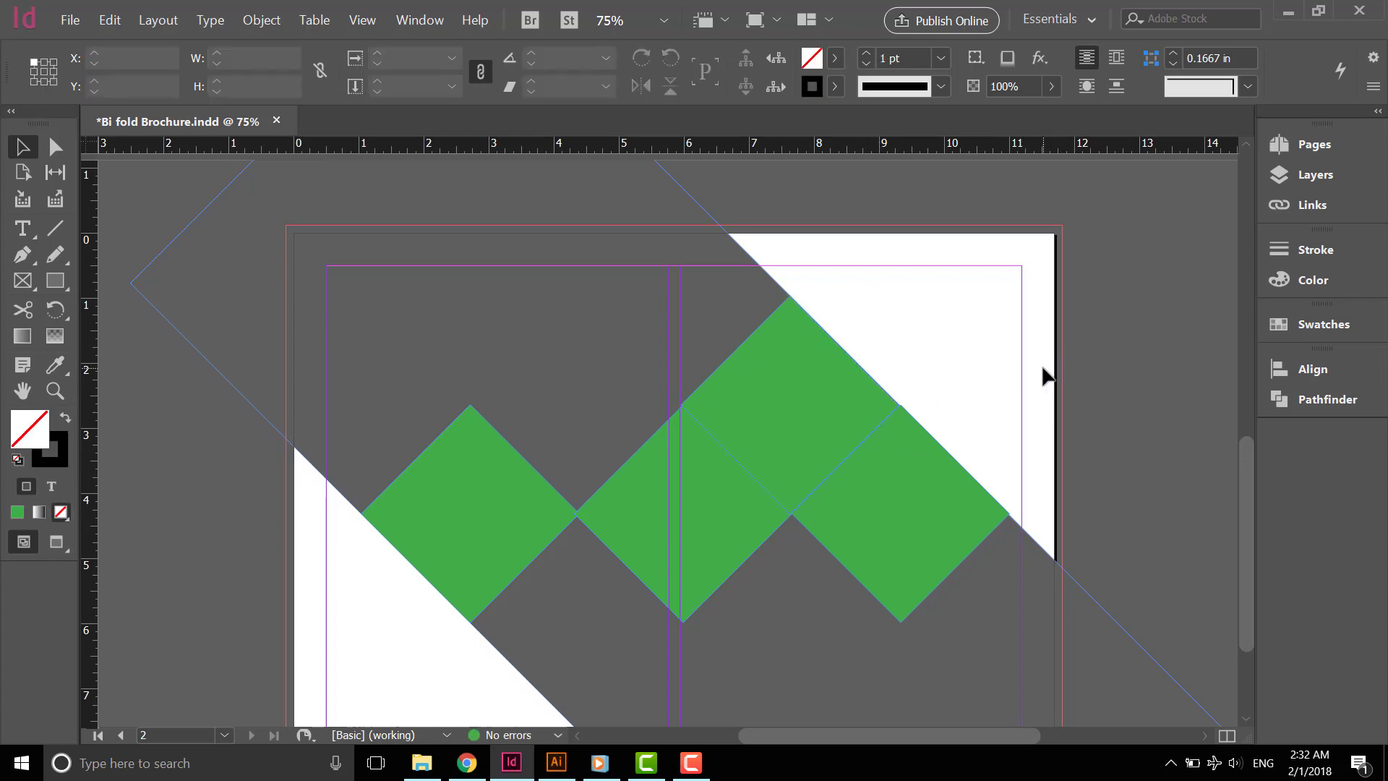
left_click(806, 405)
left_click(1087, 362)
left_click(495, 543)
key("ctrl+d")
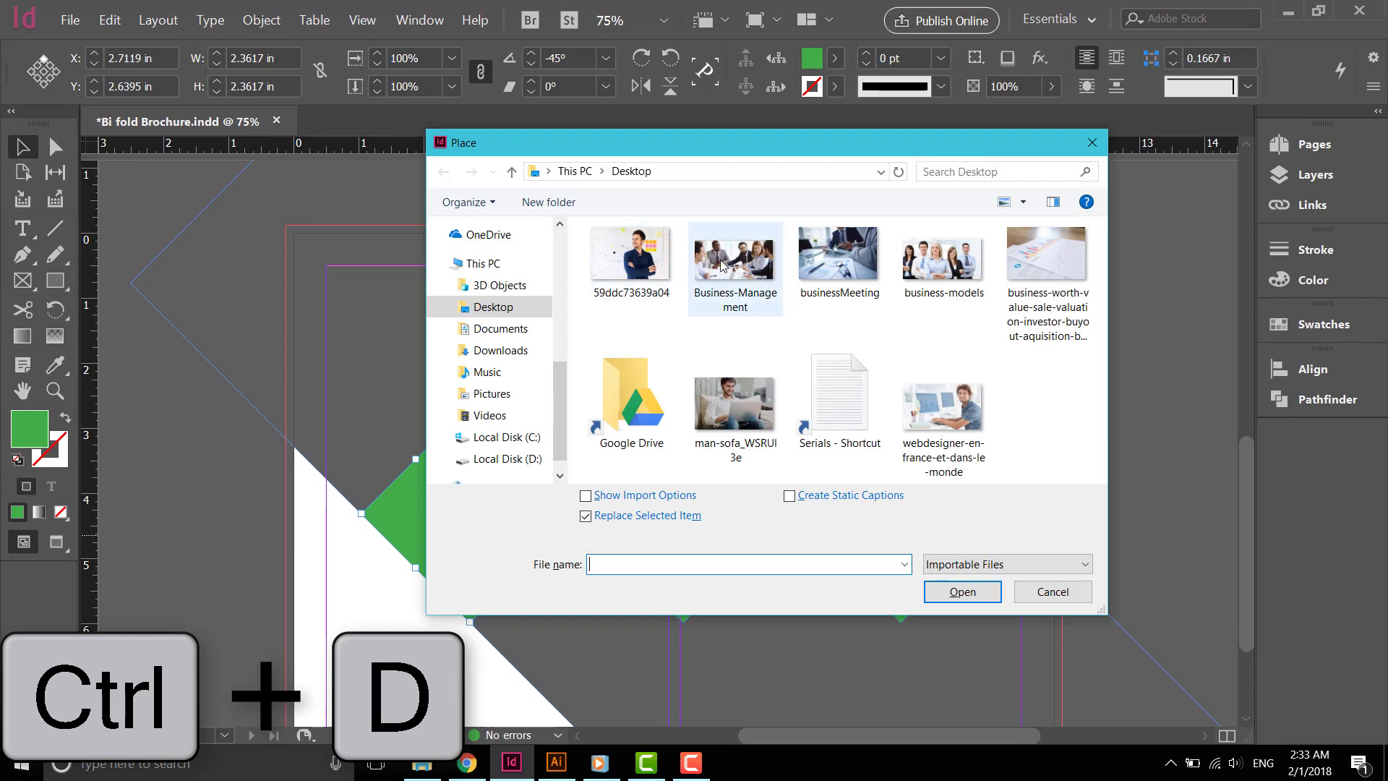
Place the Business-Management photo in the left diamond, shrink it and set its rotation to 0°
double_click(762, 277)
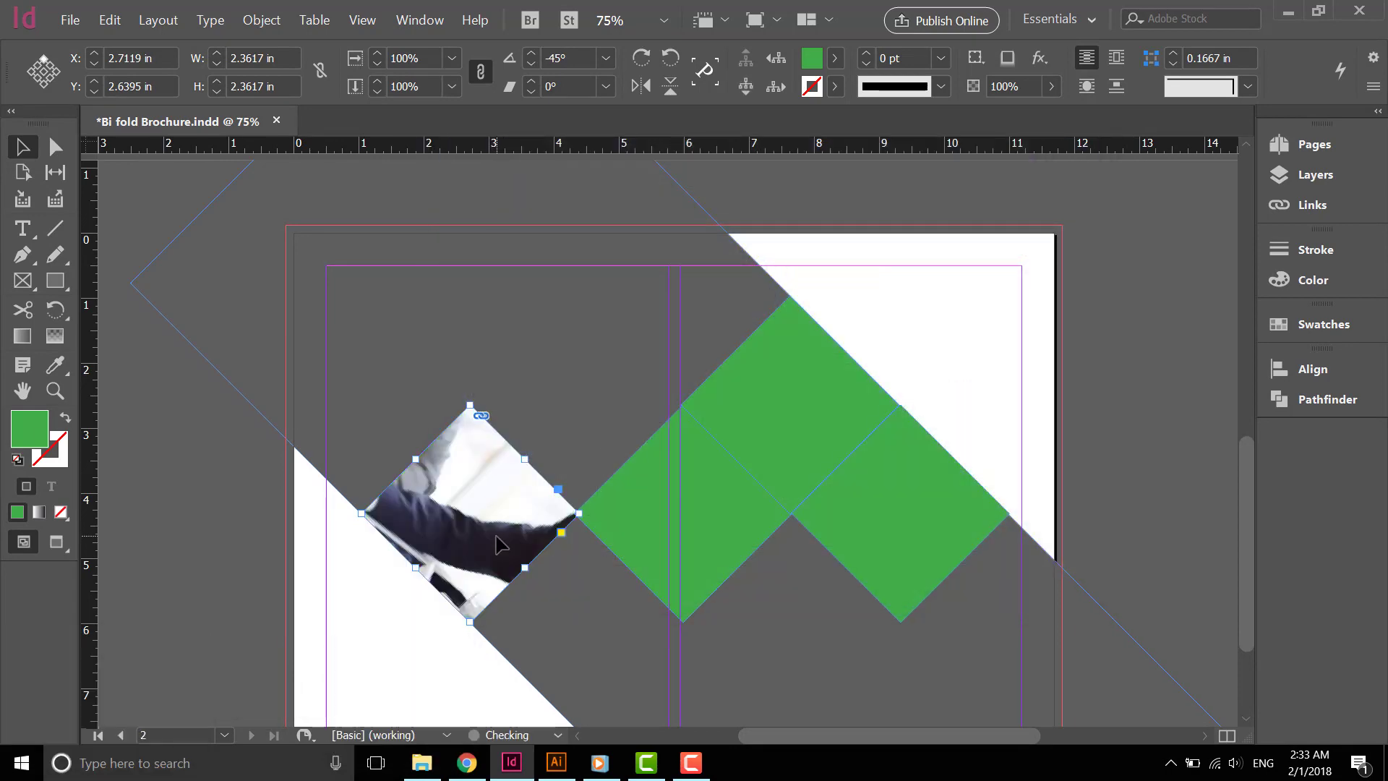
double_click(501, 543)
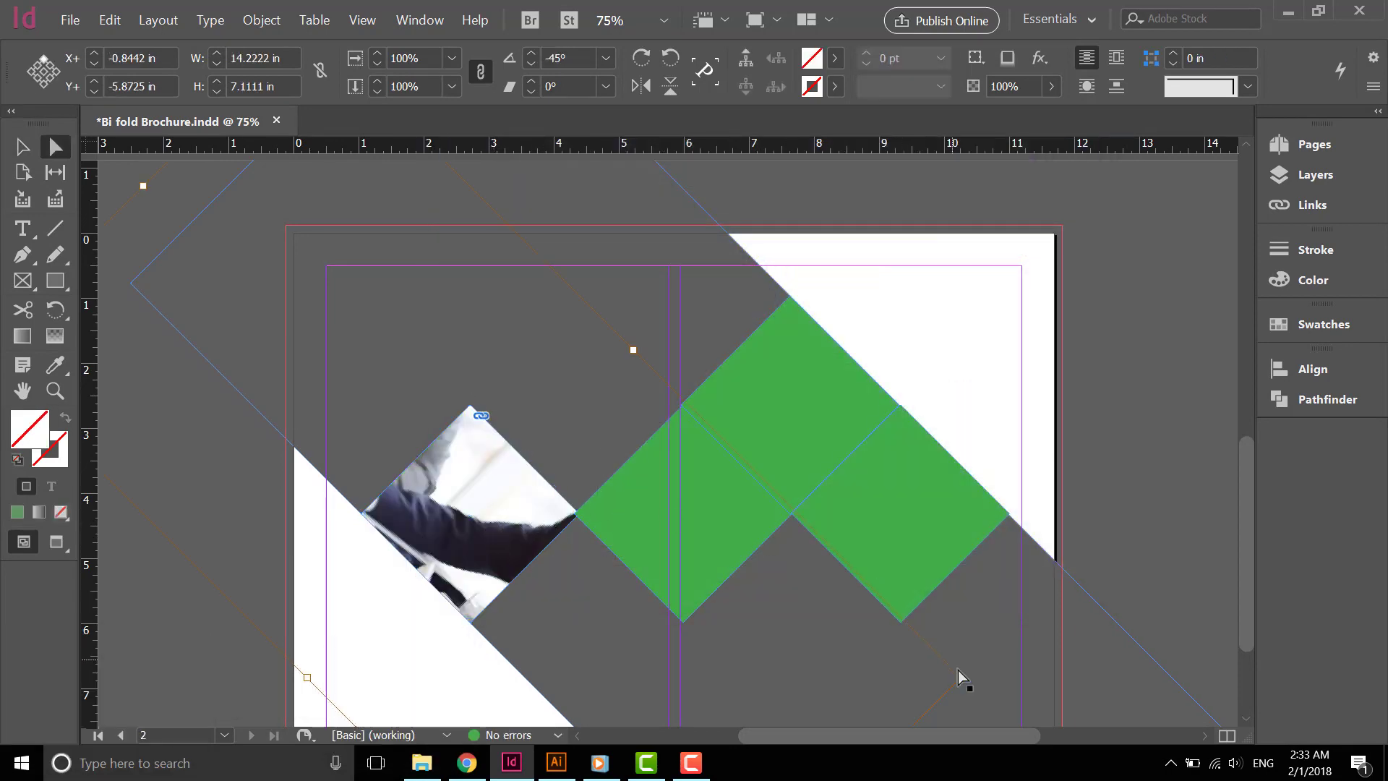
mouse_move(960, 676)
left_mouse_down()
mouse_move(626, 555)
mouse_move(639, 569)
left_mouse_up()
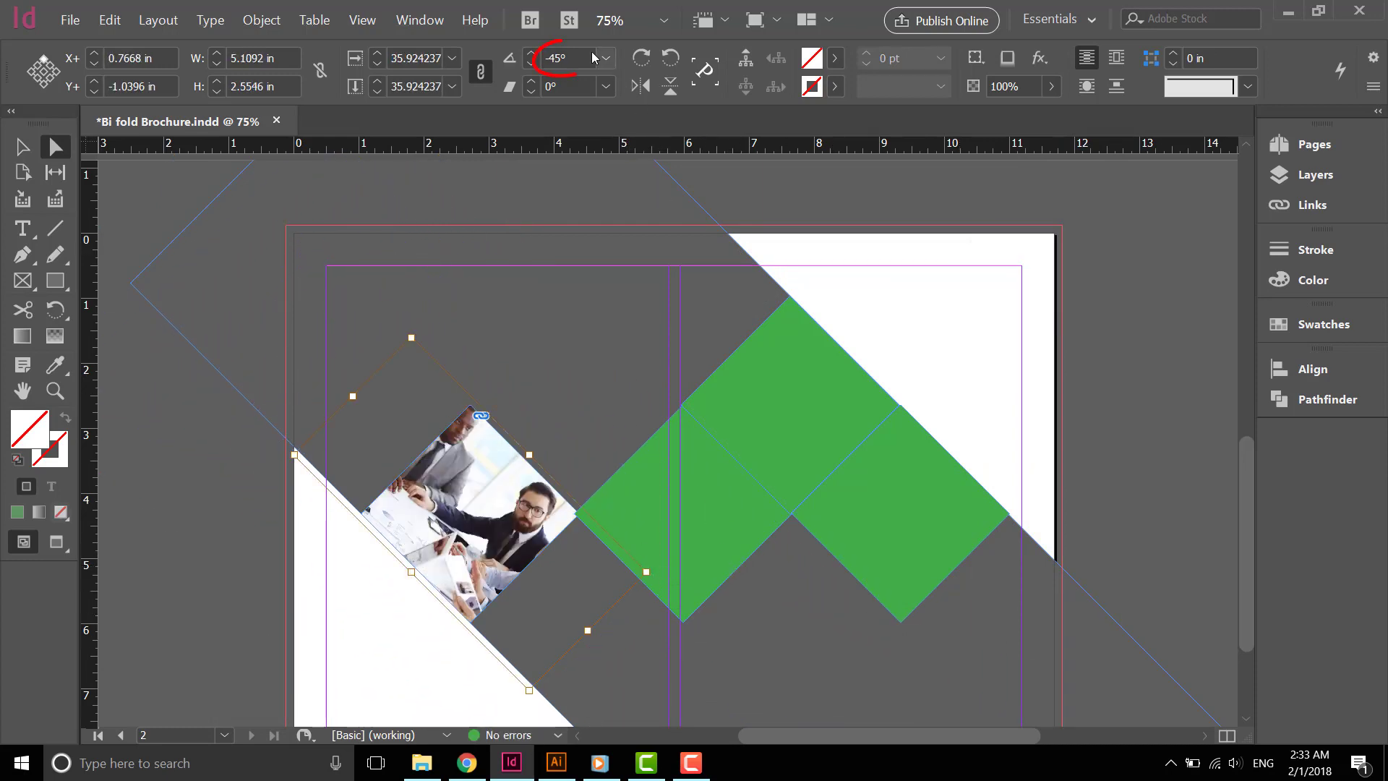
left_click(513, 64)
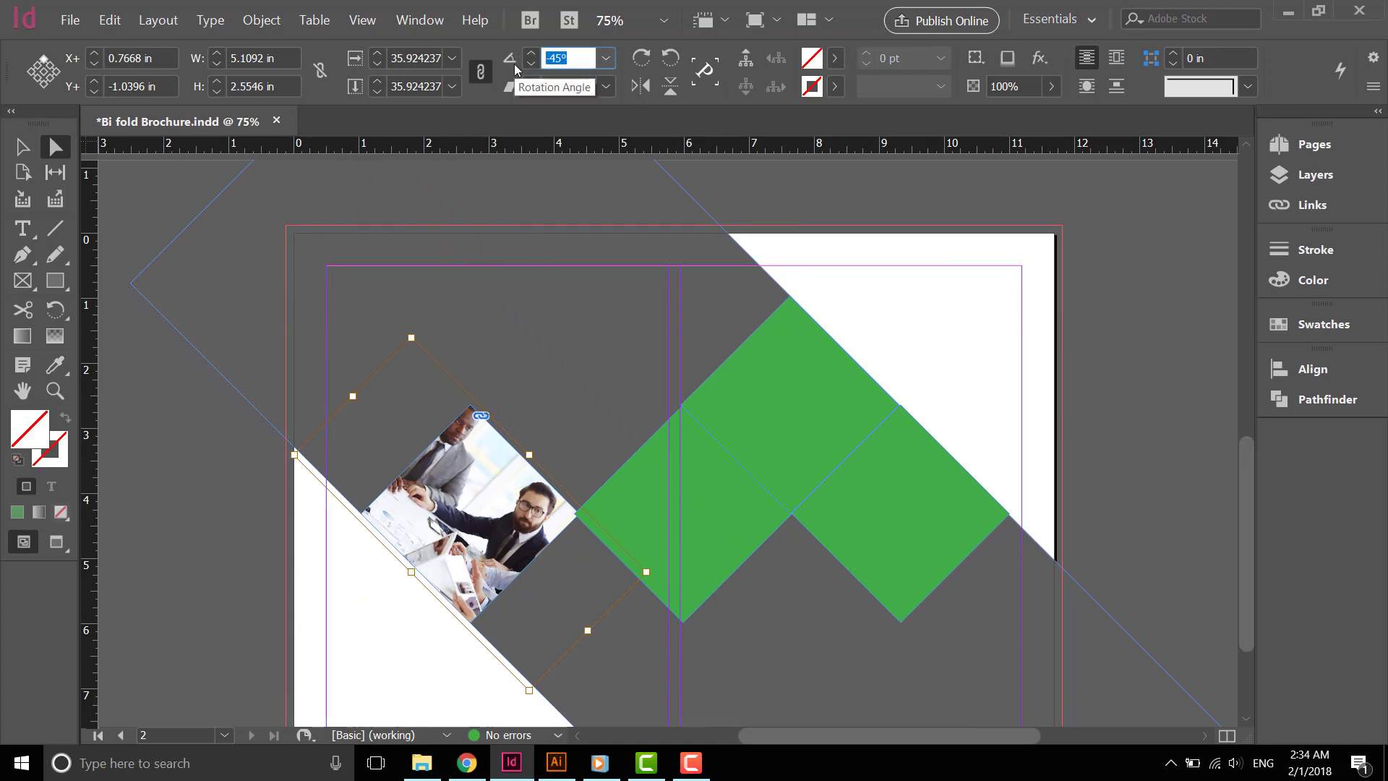
type("0")
key("Return")
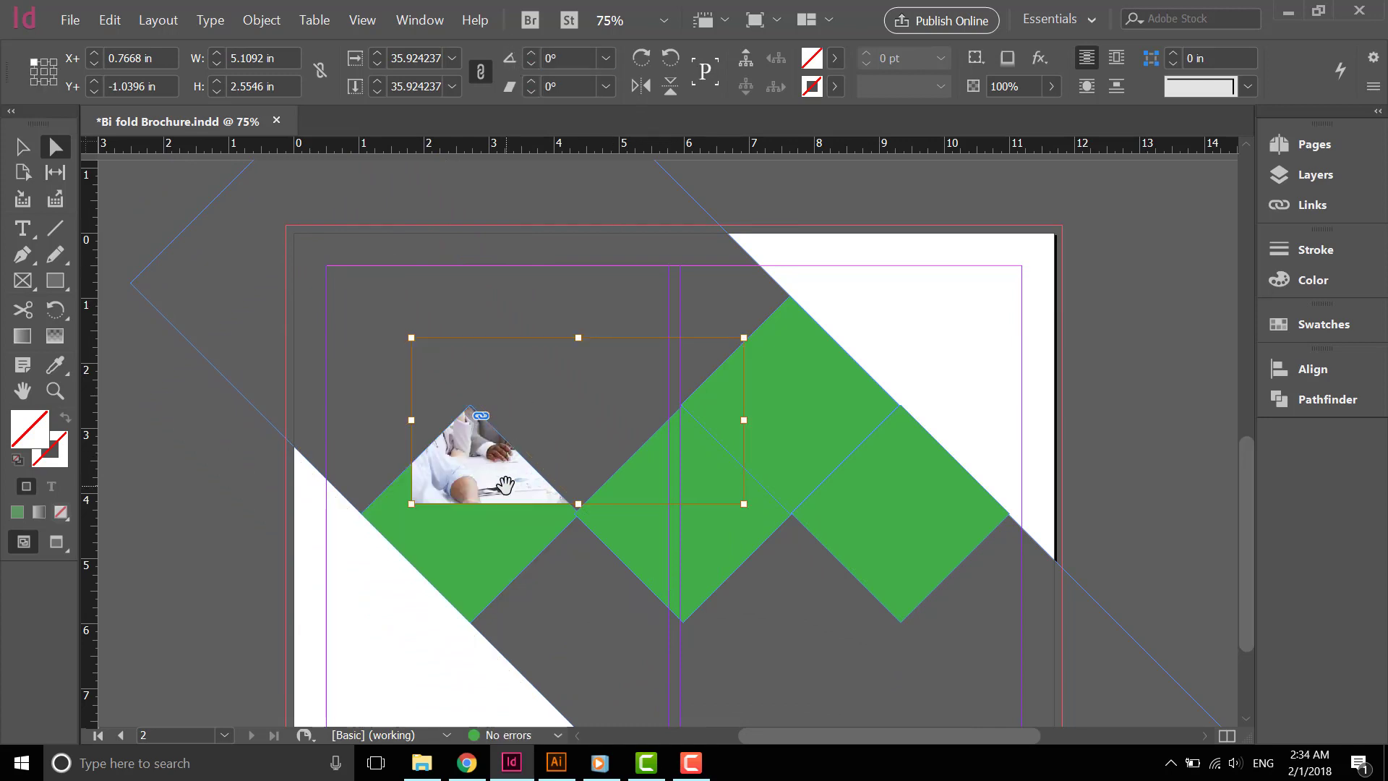
Move the photo down-left and rescale it proportionally from its centre to fill the diamond
left_click_drag(505, 485, 420, 577)
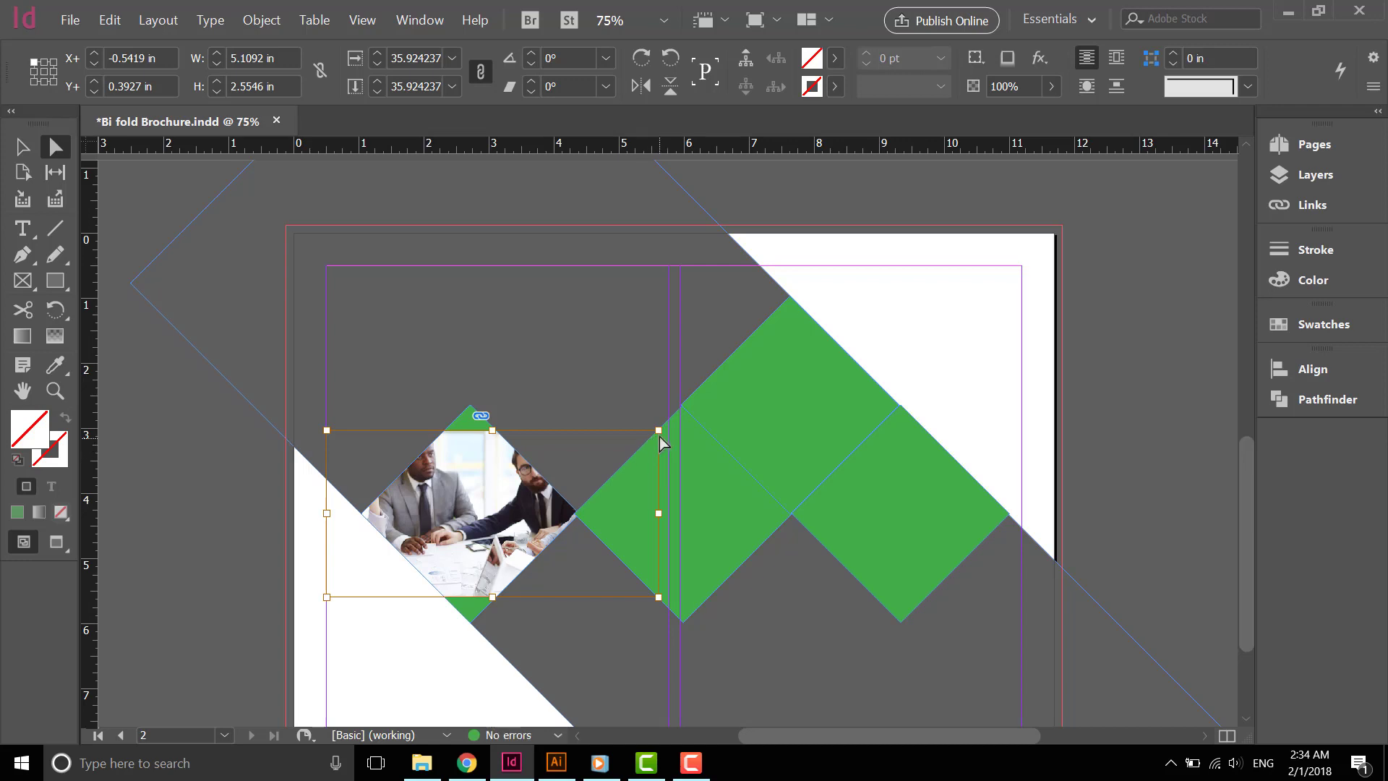
left_click_drag(660, 431, 717, 384, "alt+shift")
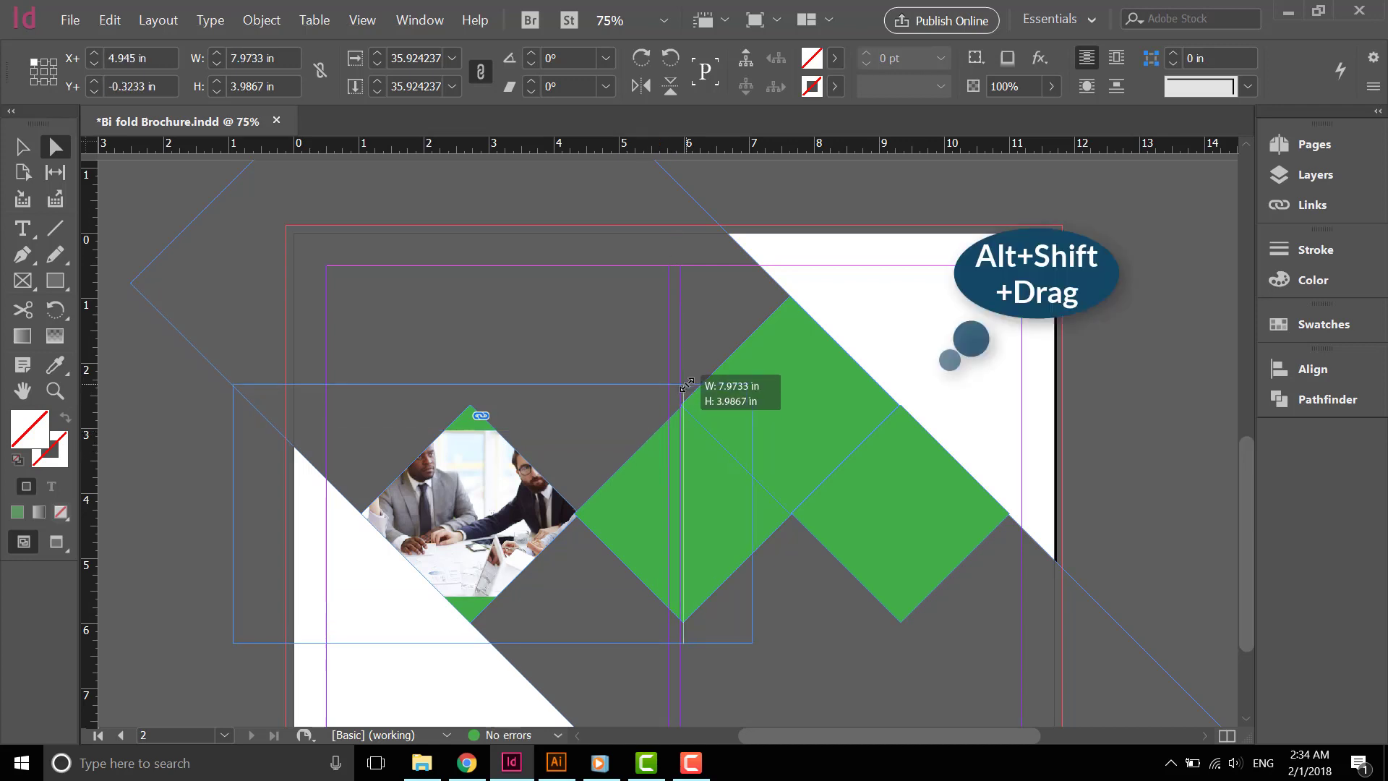
mouse_move(520, 529)
left_mouse_down()
mouse_move(489, 542)
mouse_move(501, 539)
left_mouse_up()
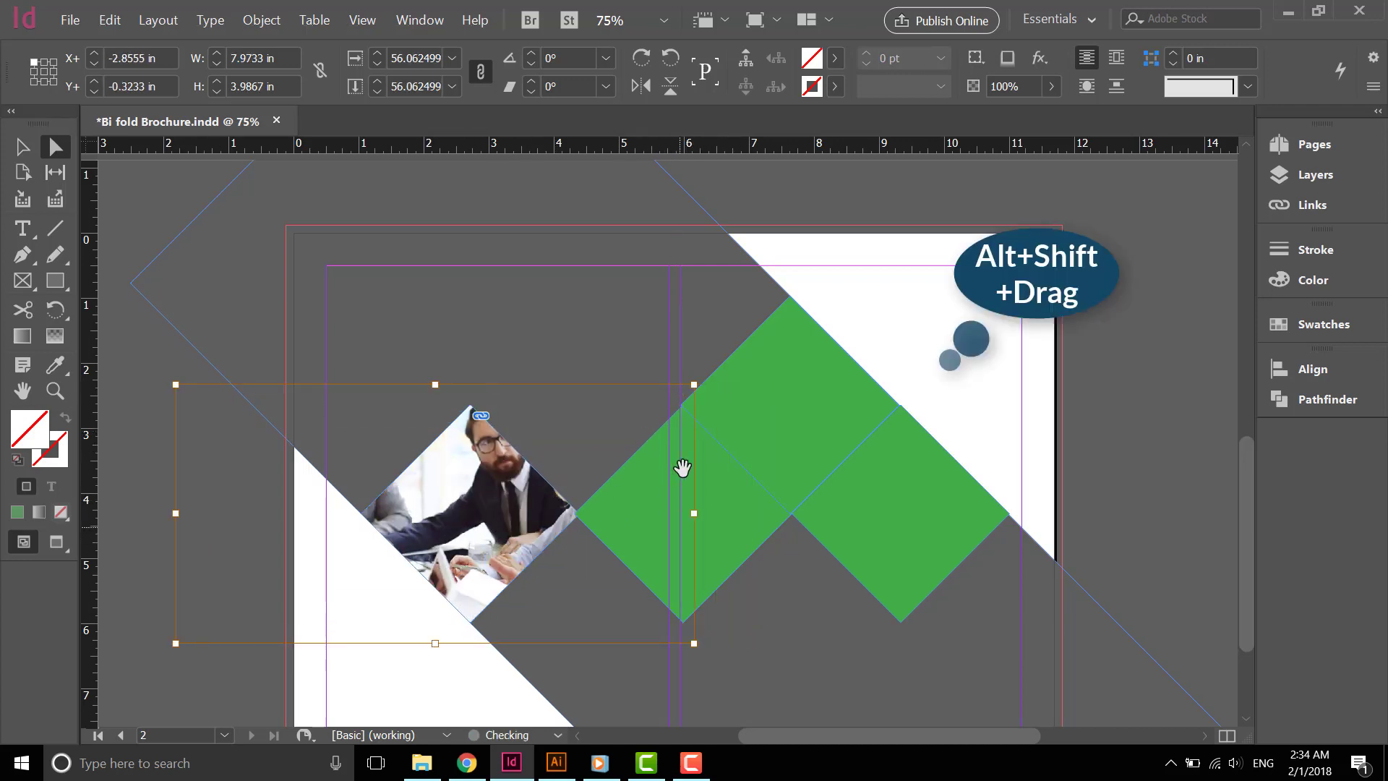
left_click_drag(699, 389, 655, 428, "alt+shift")
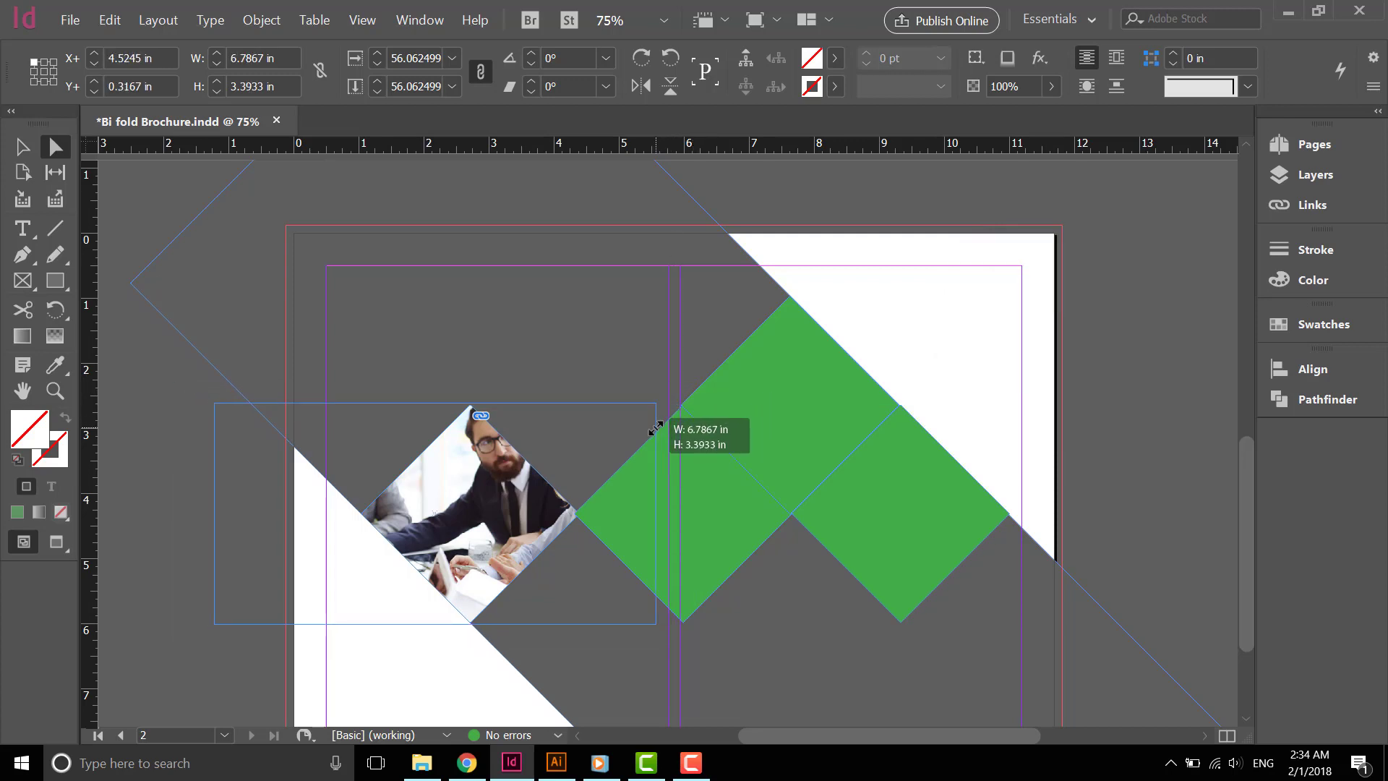
Nudge the photo with Shift+arrows to frame the seated colleagues, then select the middle diamond for an image
key("shift+Left")
key("shift+Left")
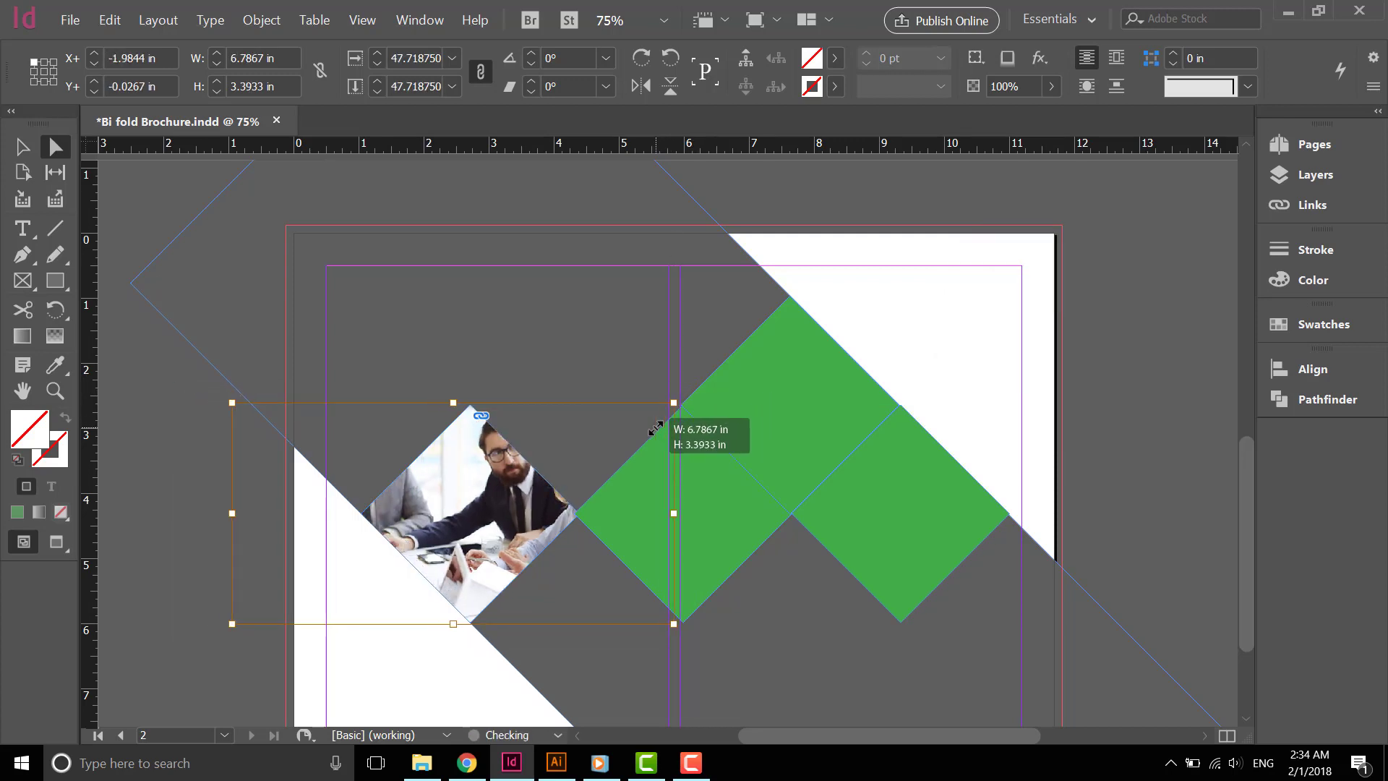
key("shift+Left")
key("shift+Left")
key("shift+Left")
key("shift+Left")
key("shift+Left")
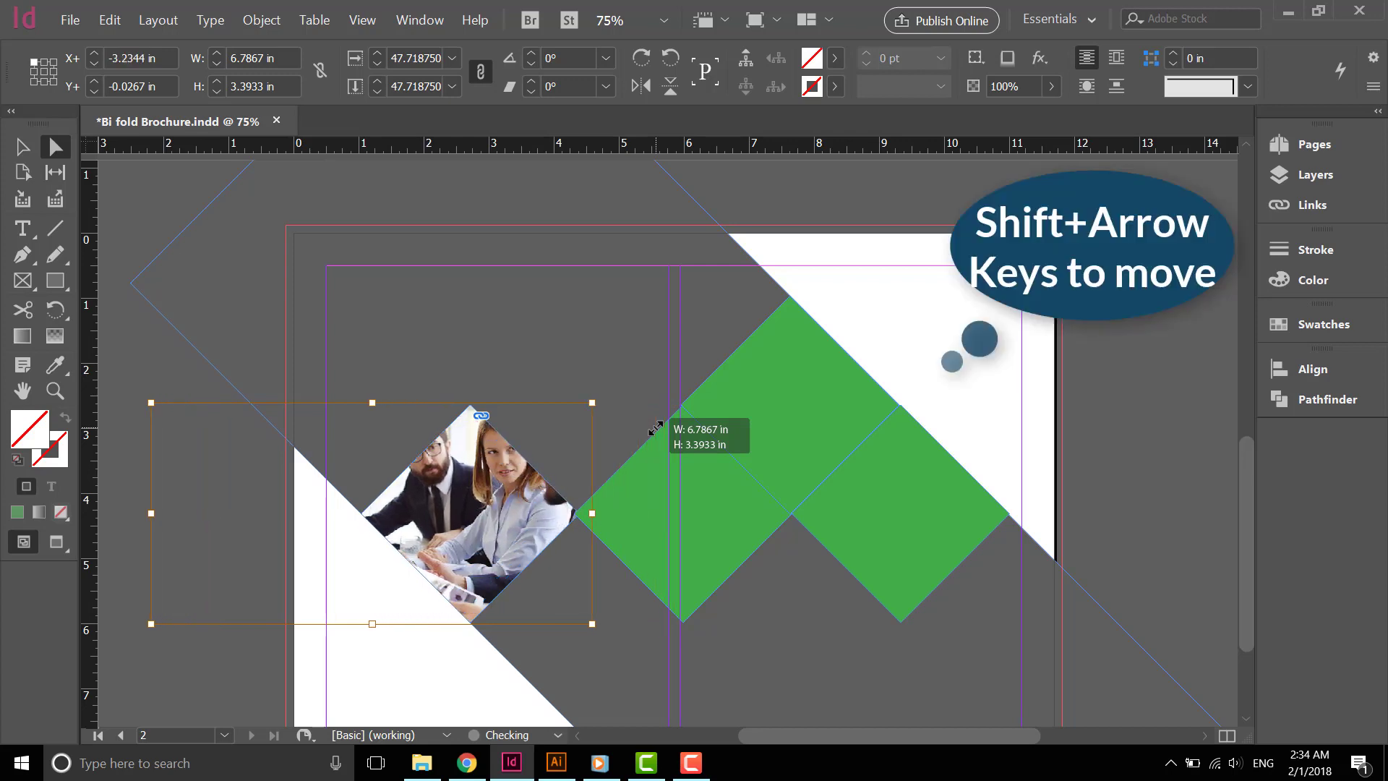
key("shift+Right")
key("shift+Right")
key("shift+Right")
key("shift+Left")
key("shift+Left")
key("shift+Left")
key("shift+Right")
key("shift+Right")
key("shift+Right")
key("shift+Right")
key("shift+Right")
key("shift+Right")
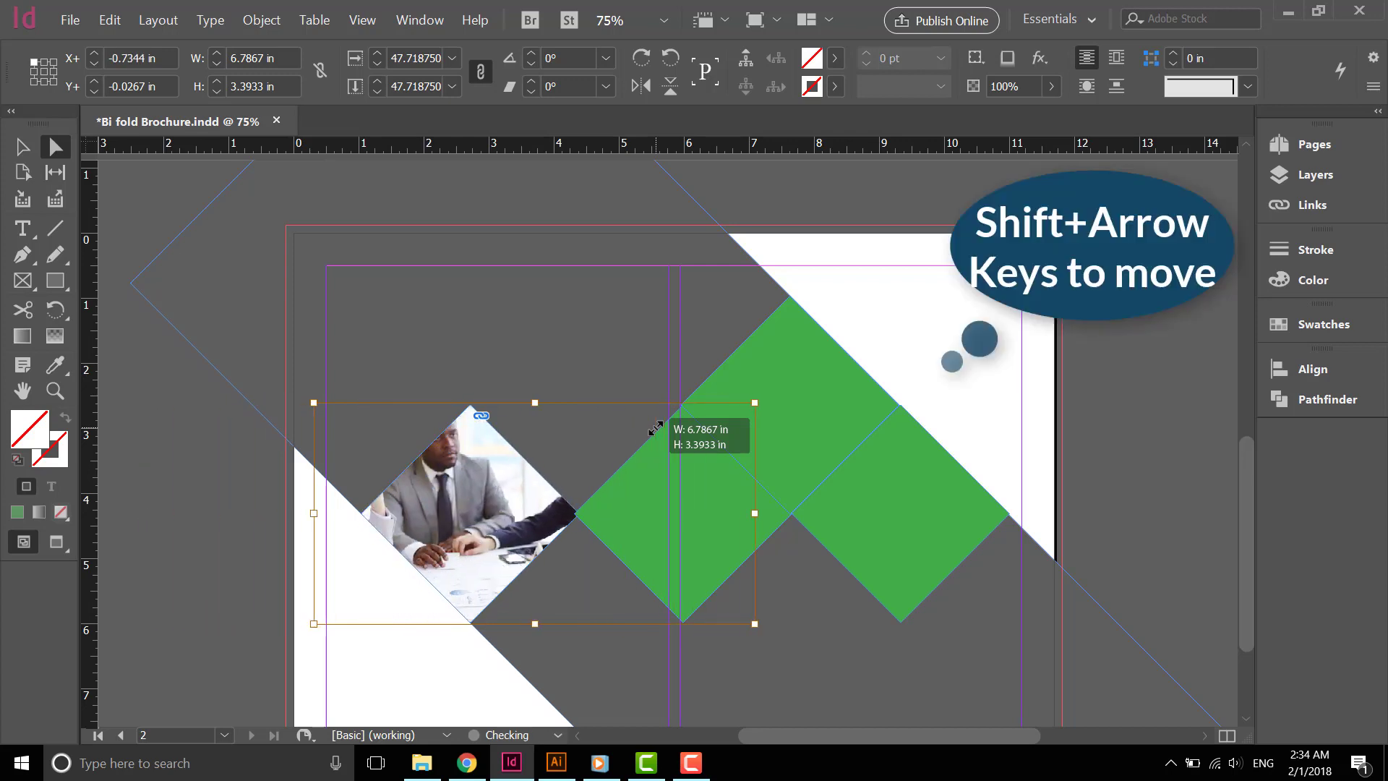
key("shift+Right")
key("shift+Right")
key("shift+Right")
key("shift+Right")
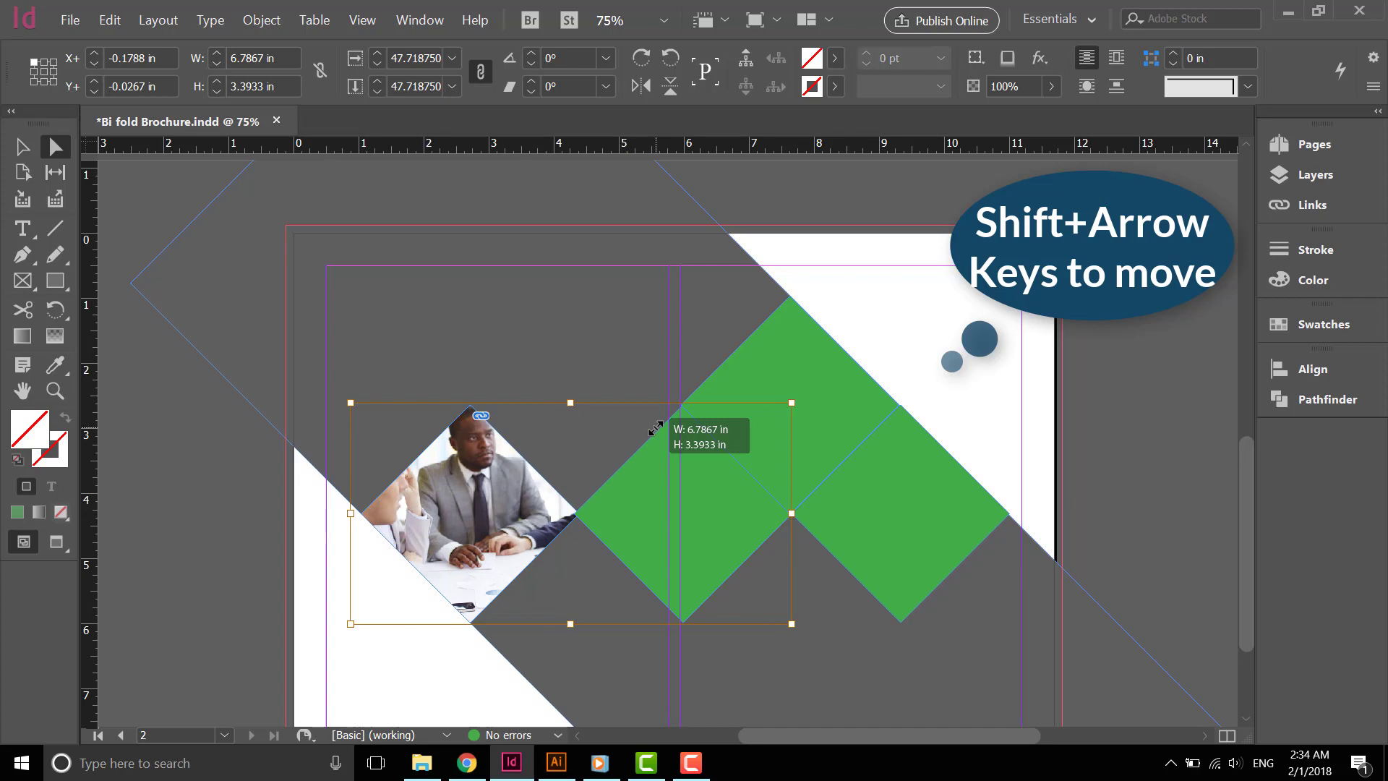
key("shift+Left")
key("shift+Left")
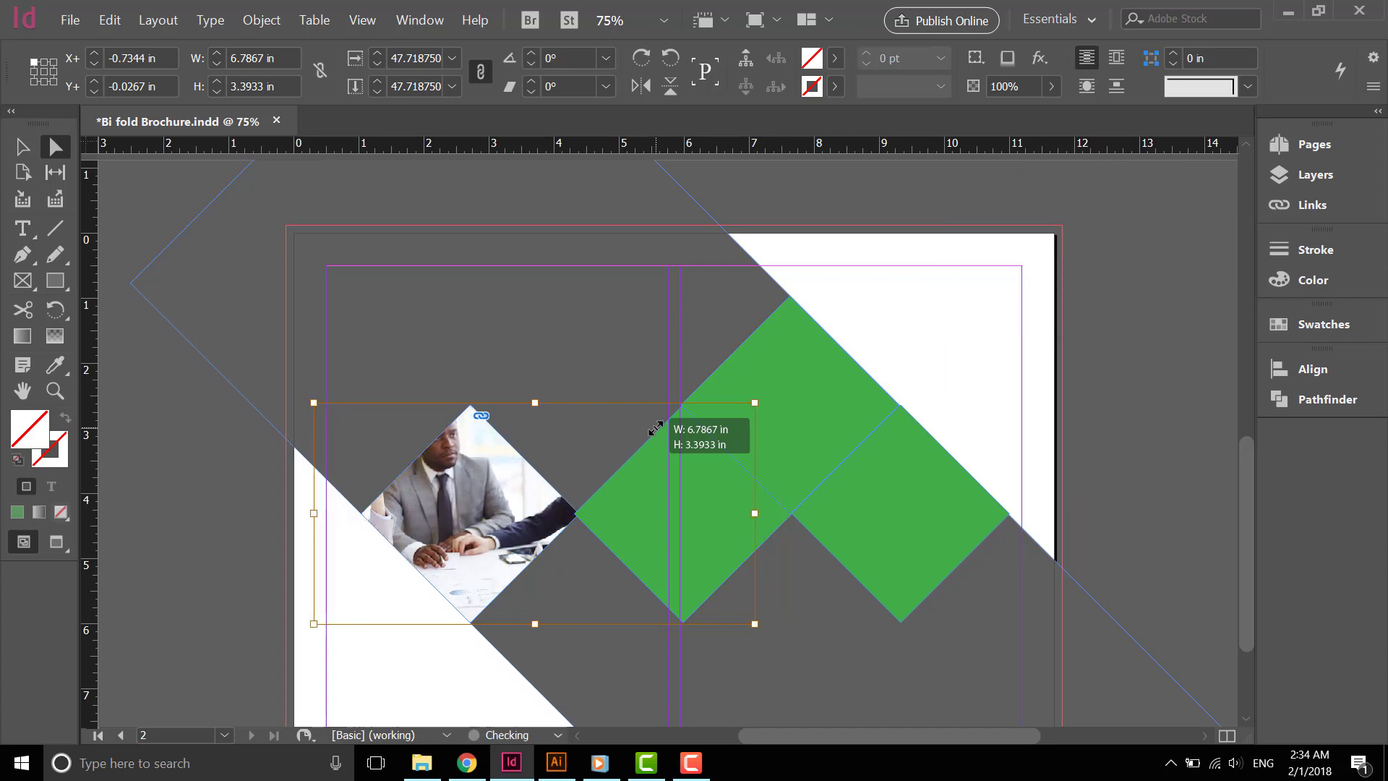
key("shift+Left")
key("shift+Left")
key("shift+Left")
key("shift+Left")
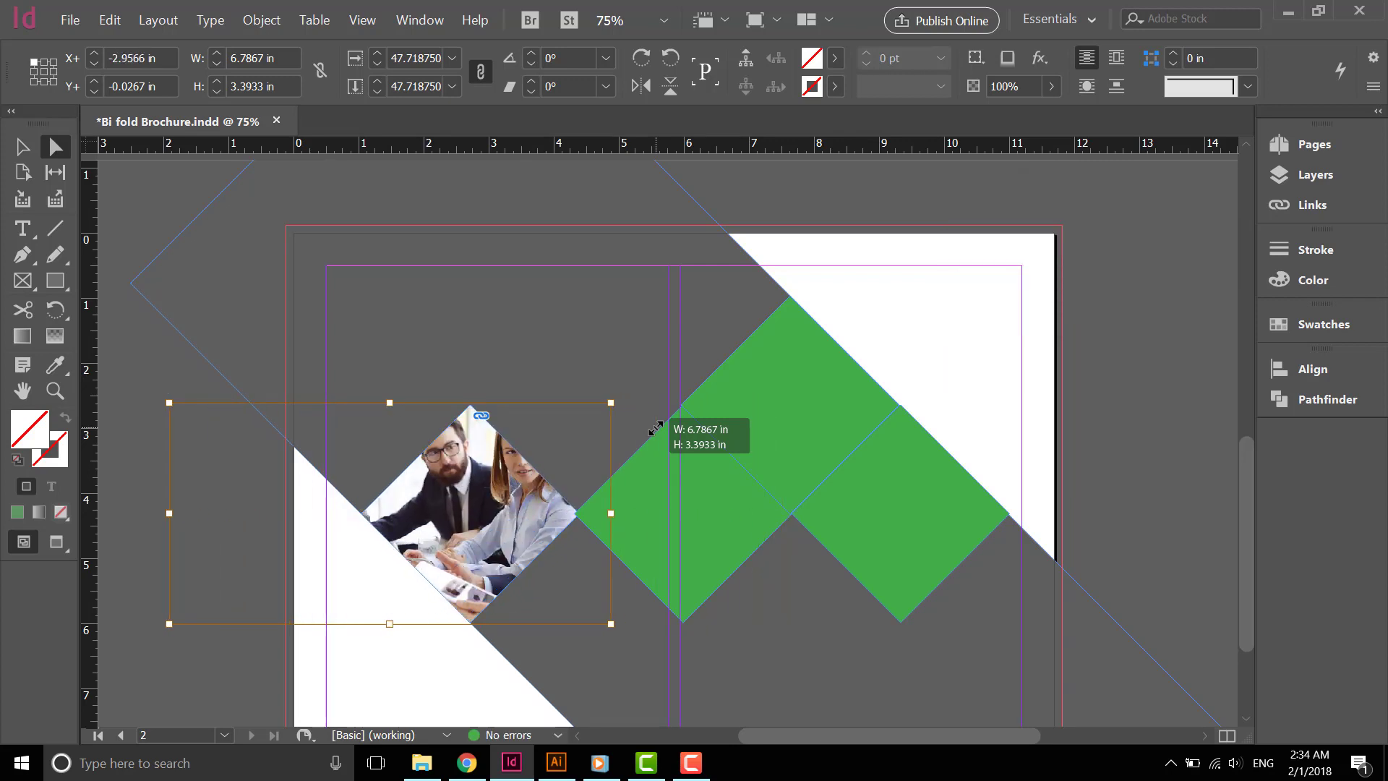
left_click(735, 535)
key("ctrl+d")
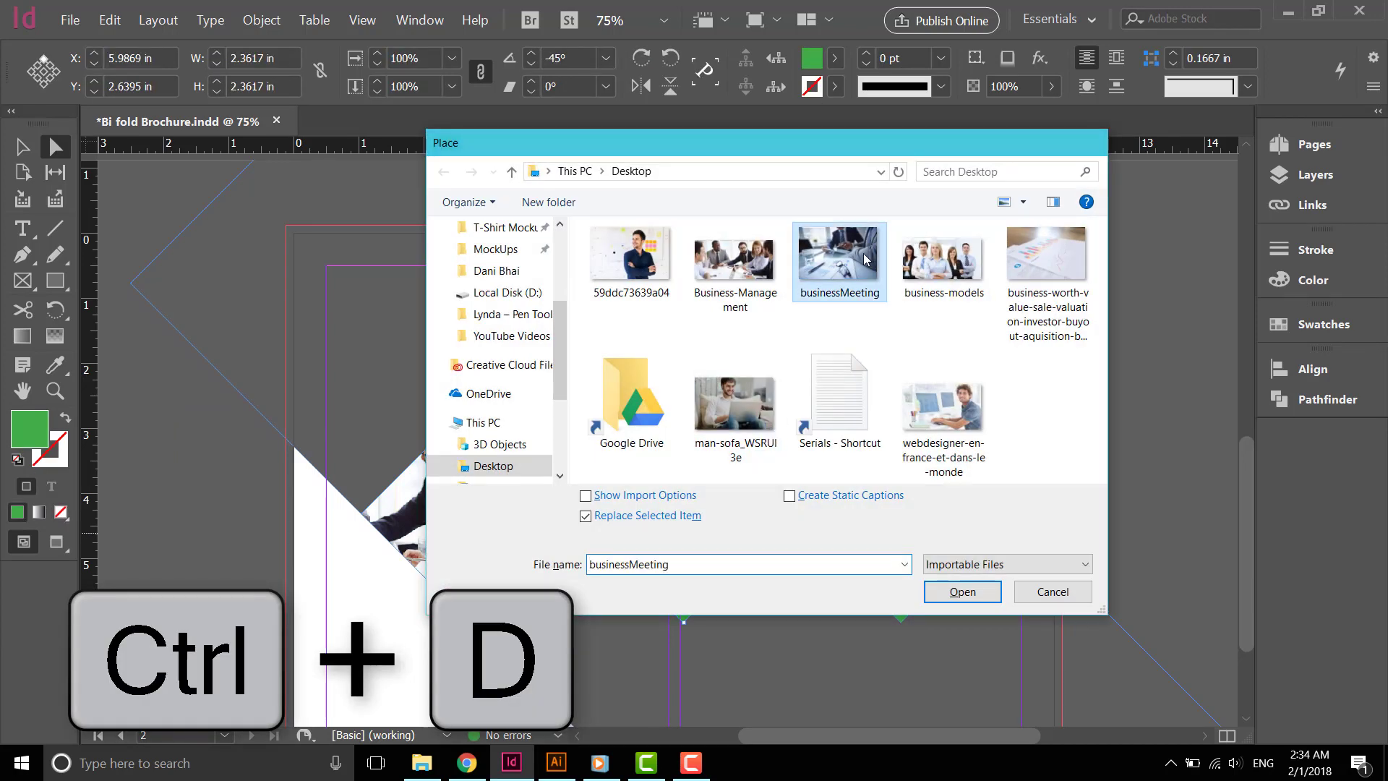
Place businessMeeting in the middle diamond, set its rotation to 0°, and shrink and shift it to fit
double_click(838, 256)
left_click(712, 502)
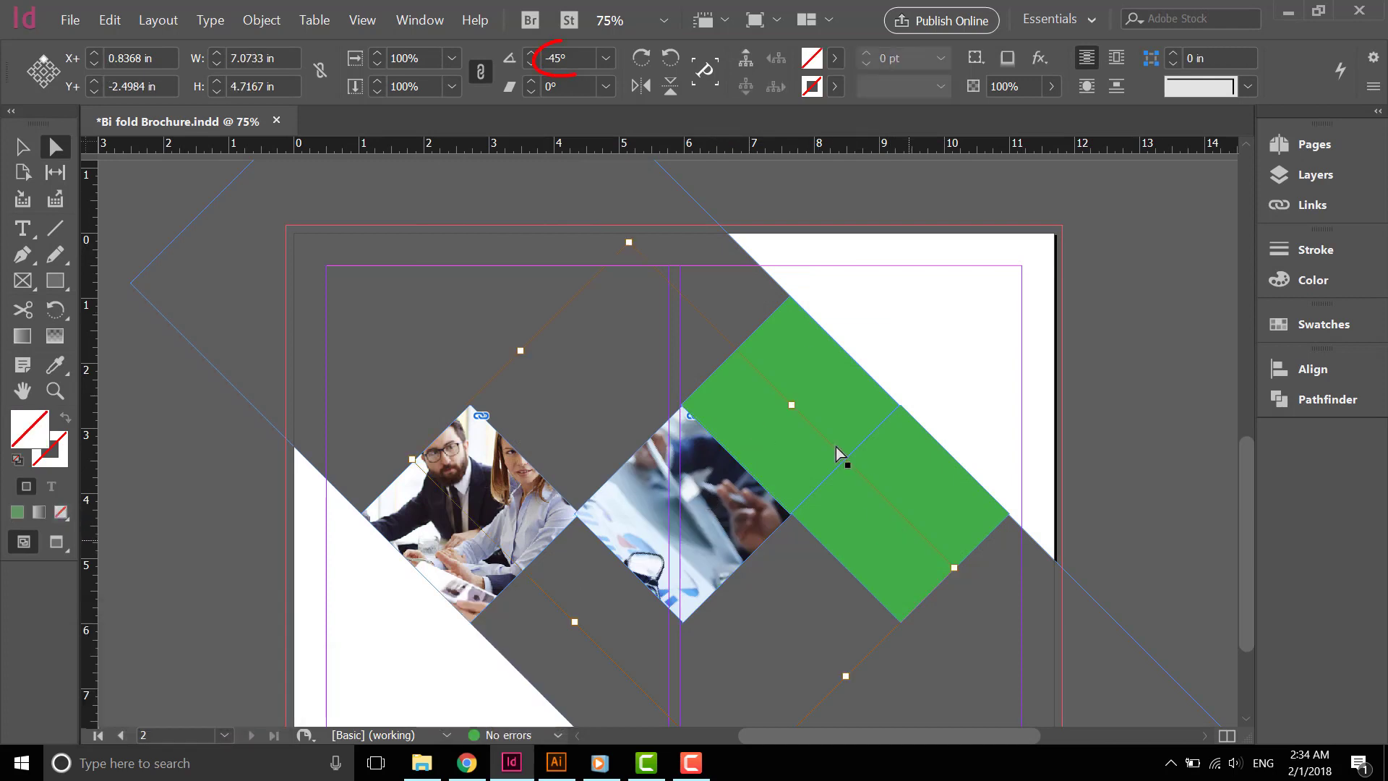
left_click(510, 60)
type("0")
key("Return")
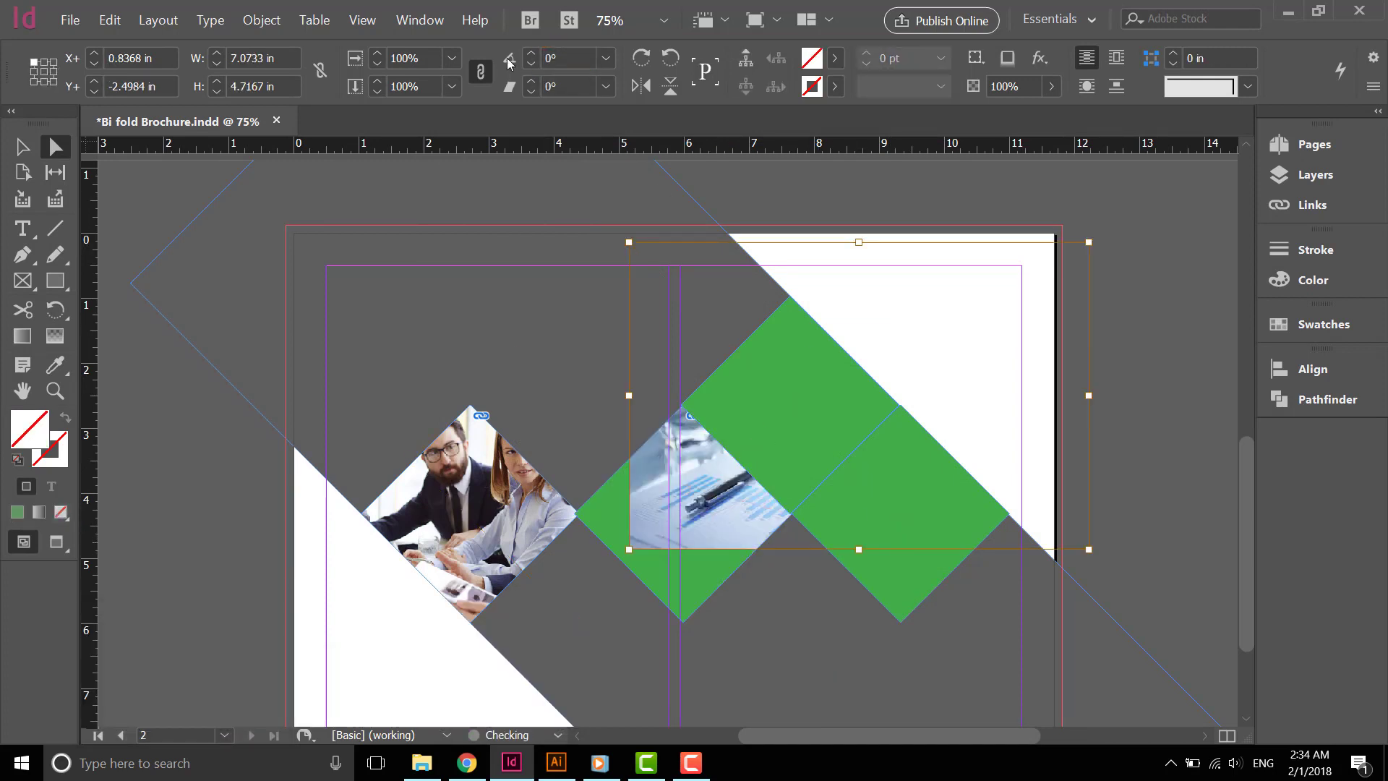
left_click_drag(554, 596, 851, 613)
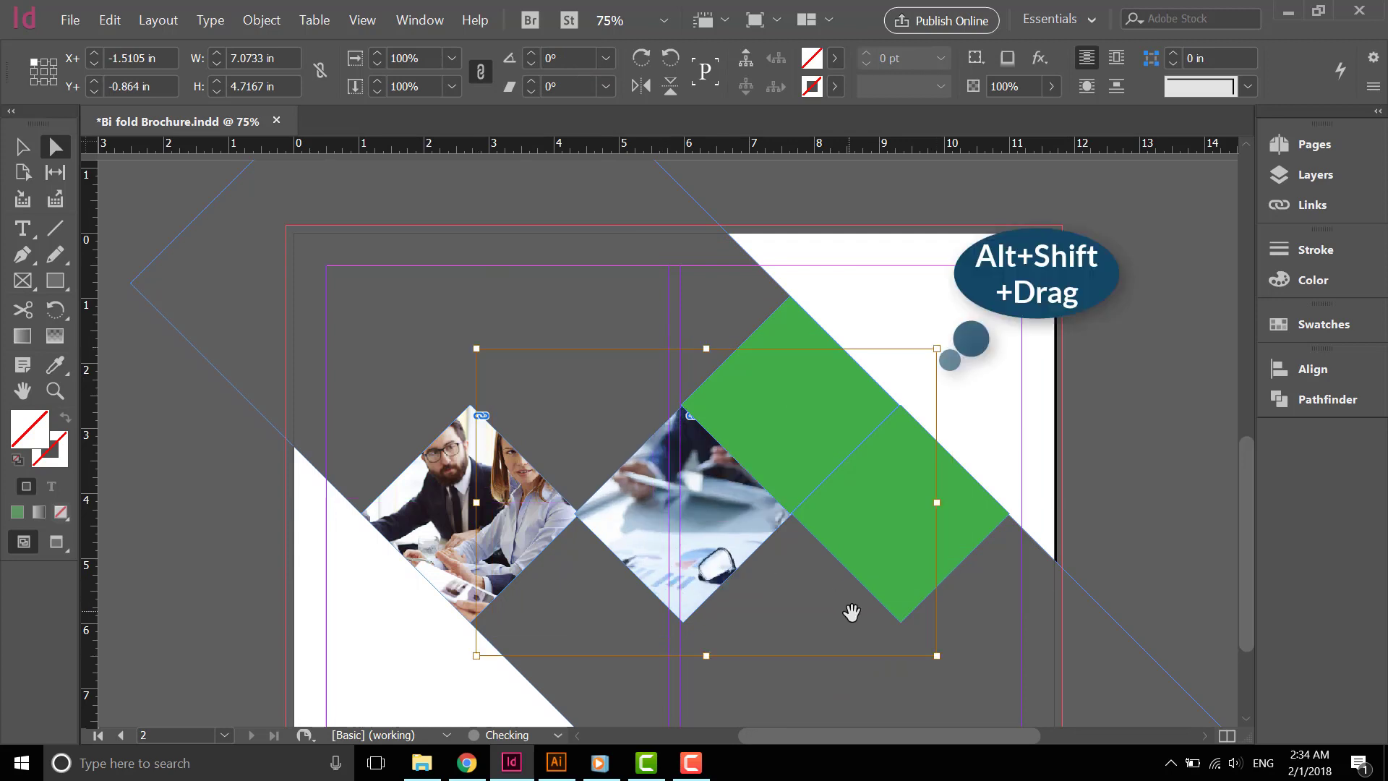
left_click_drag(936, 656, 835, 623)
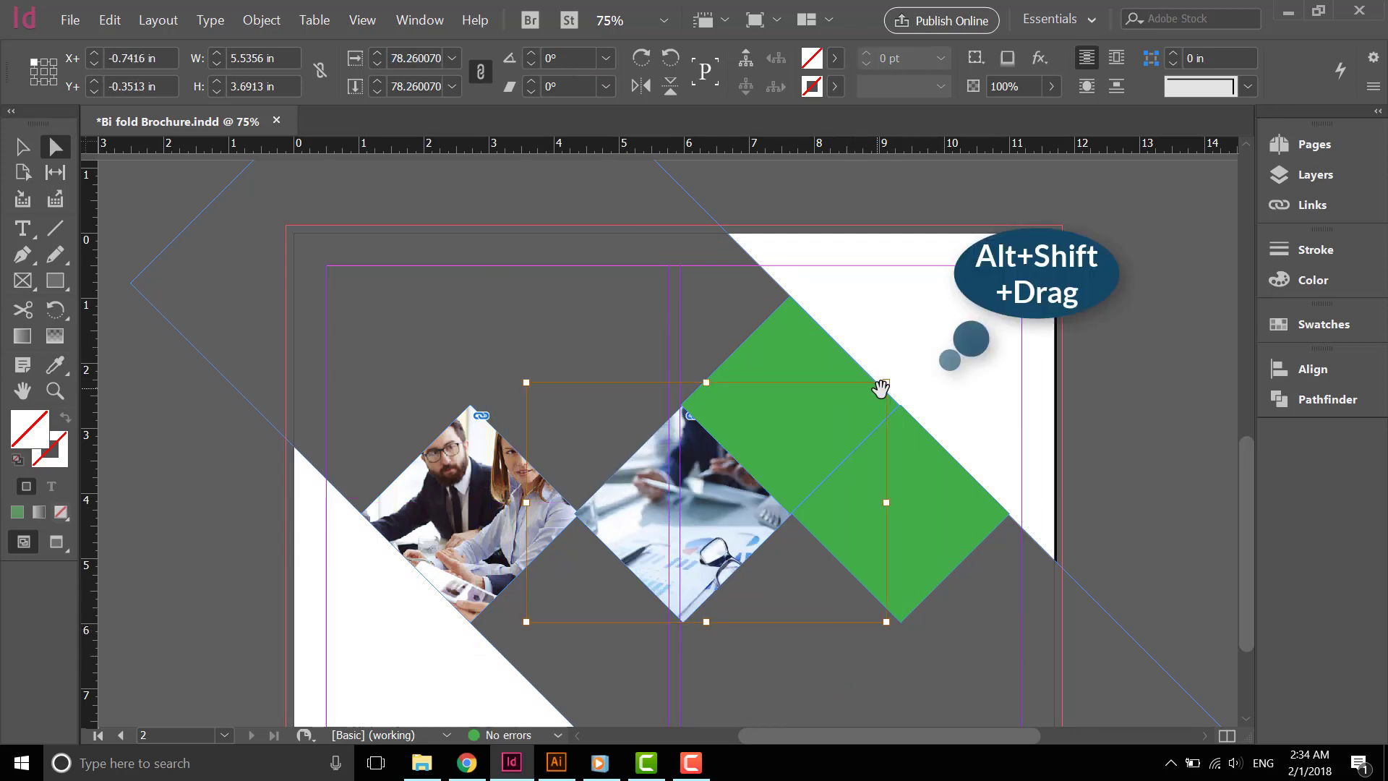
left_click_drag(886, 382, 851, 406)
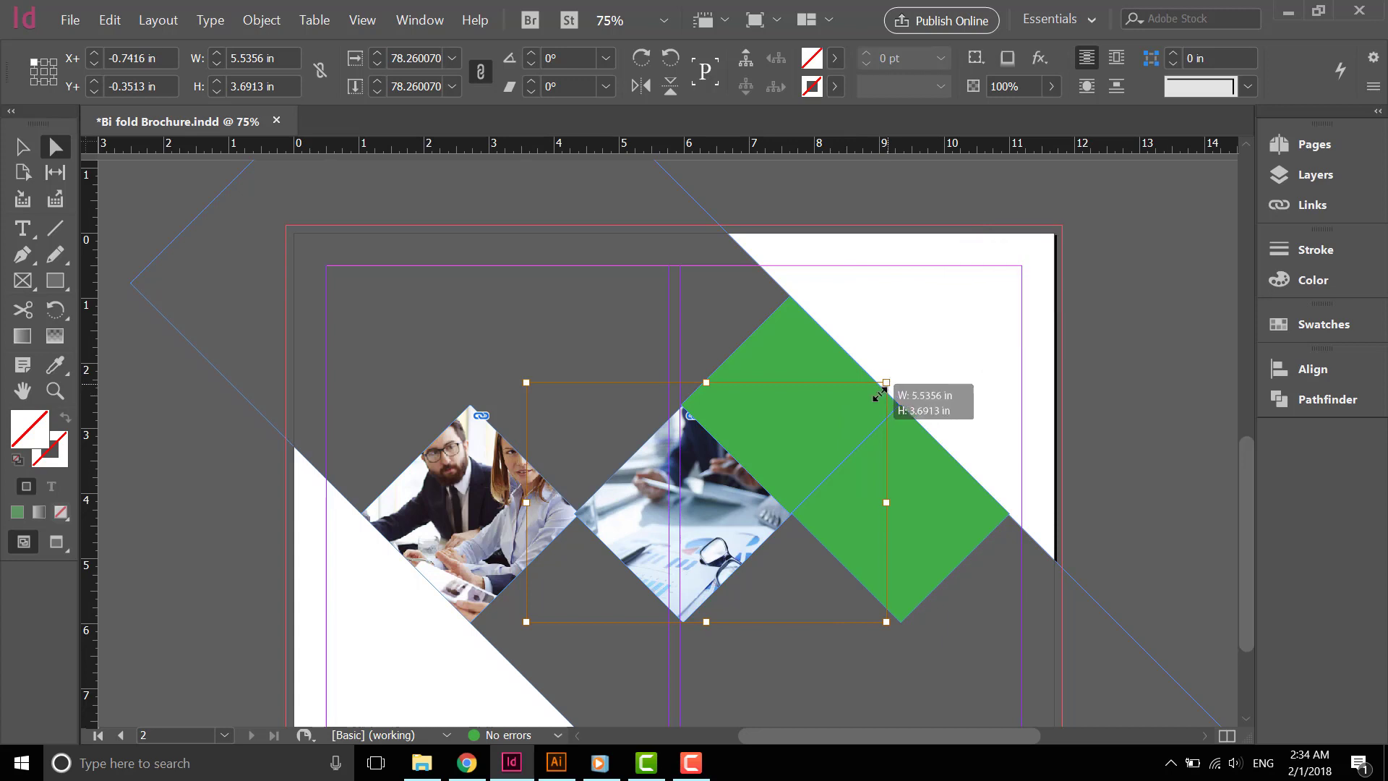
mouse_move(747, 532)
left_mouse_down()
mouse_move(744, 553)
mouse_move(731, 544)
left_mouse_up()
Place the chart image into the lower right diamond and set its rotation to 0°
left_click(915, 543)
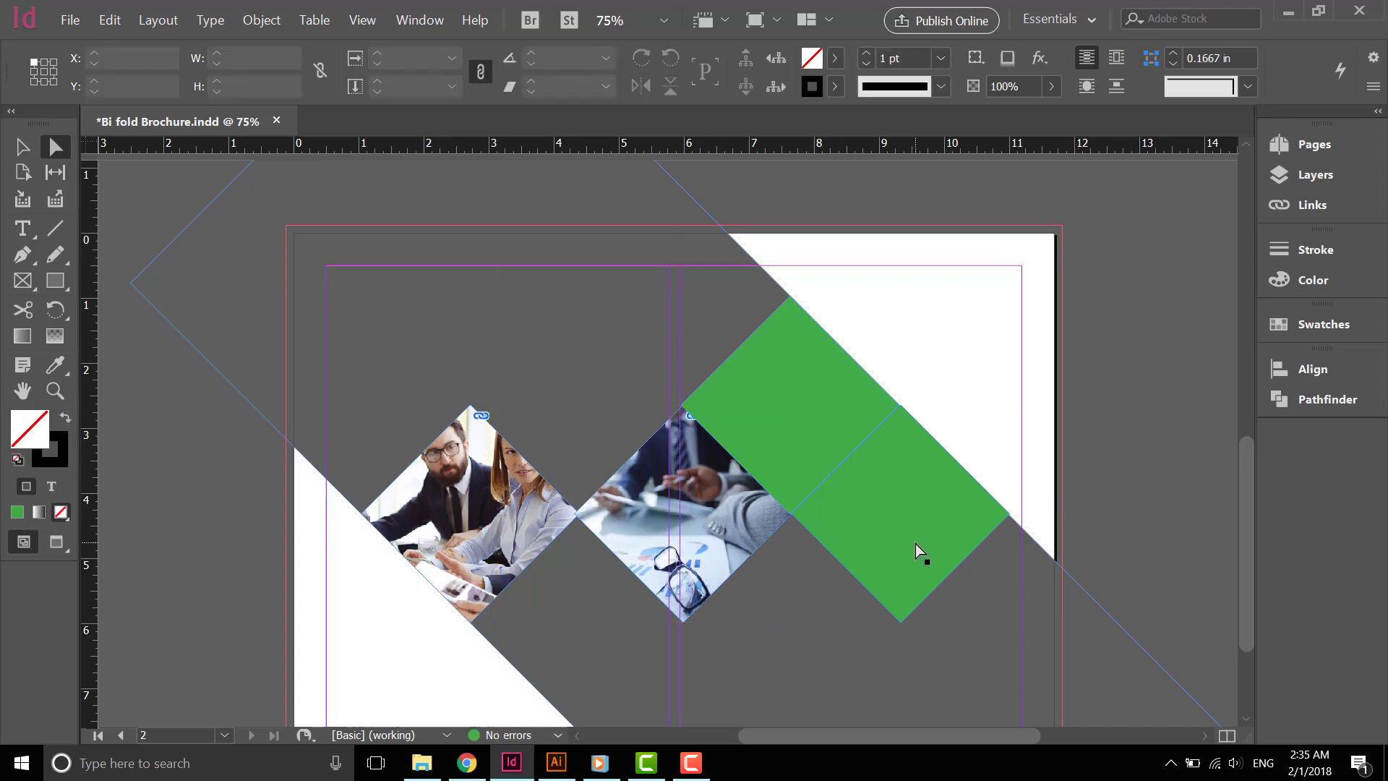
key("ctrl+d")
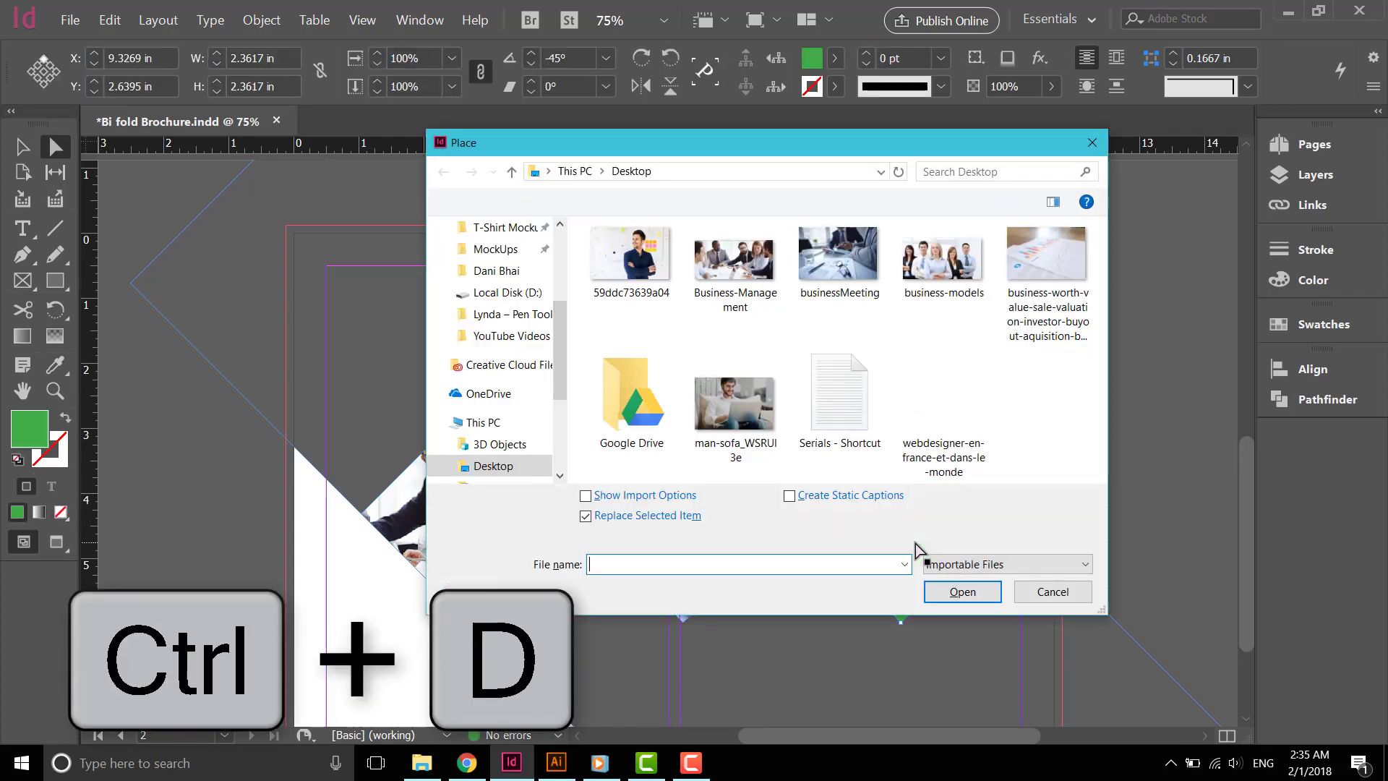
double_click(1048, 246)
left_click(948, 515)
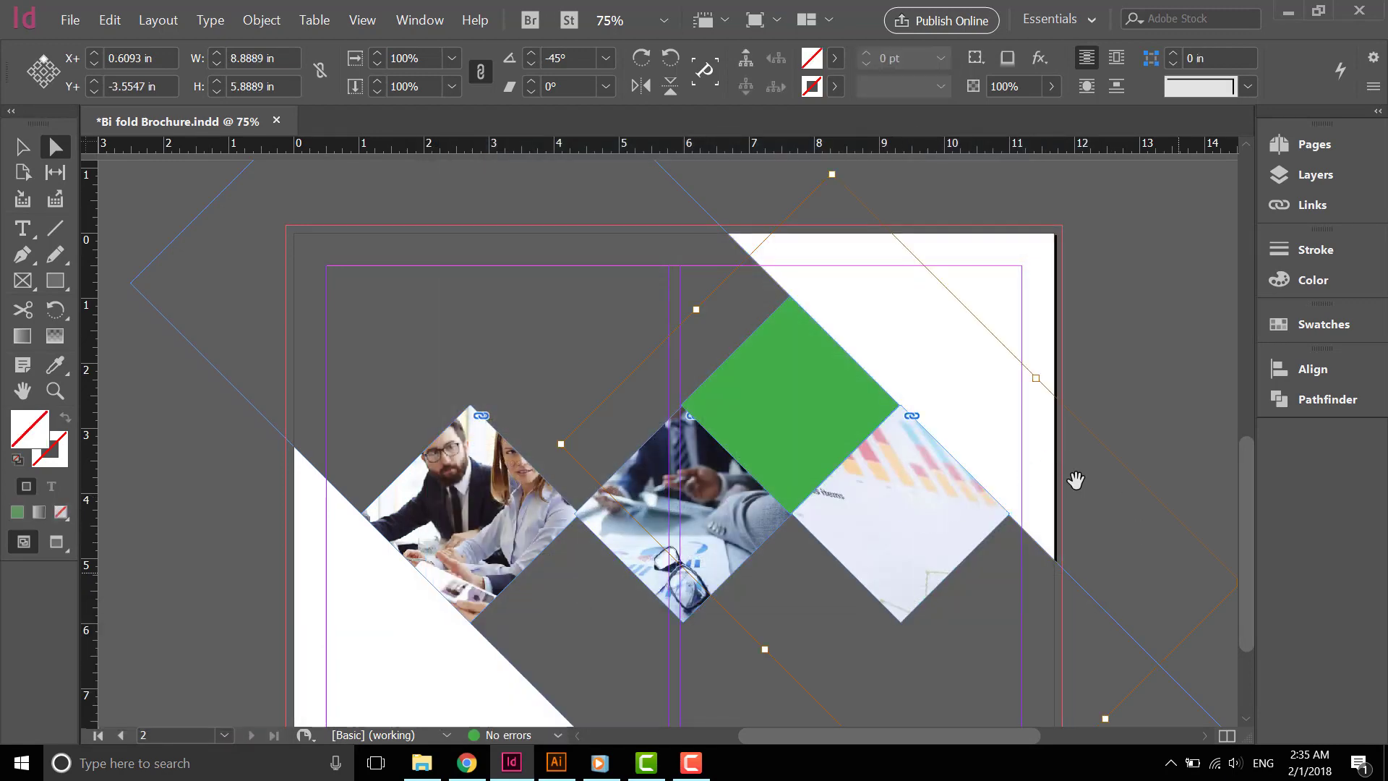
left_click(578, 59)
type("0")
key("Return")
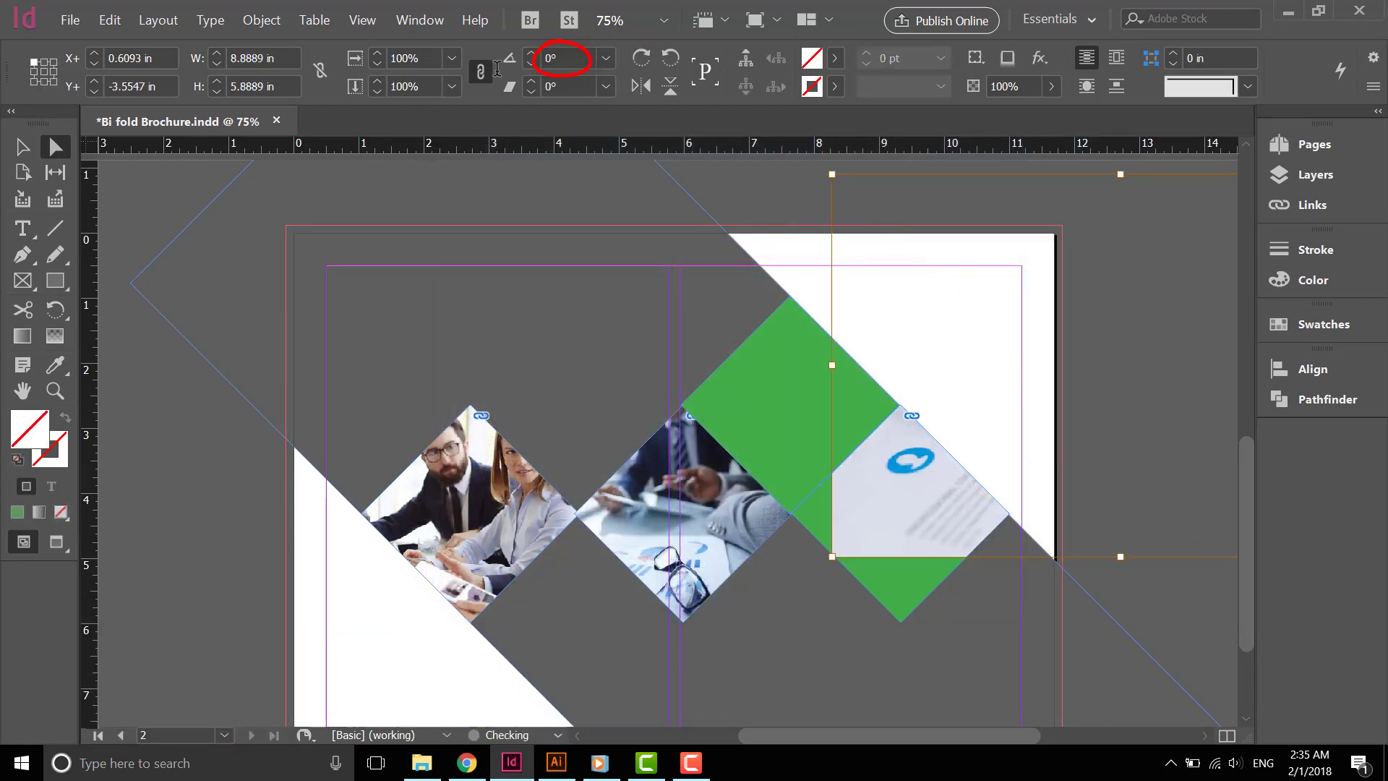
Move and shrink the chart image to sit inside the diamond, then select the left diamond's photo
mouse_move(983, 535)
left_mouse_down()
mouse_move(744, 506)
mouse_move(915, 676)
mouse_move(830, 623)
left_mouse_up()
left_click_drag(709, 515, 708, 535)
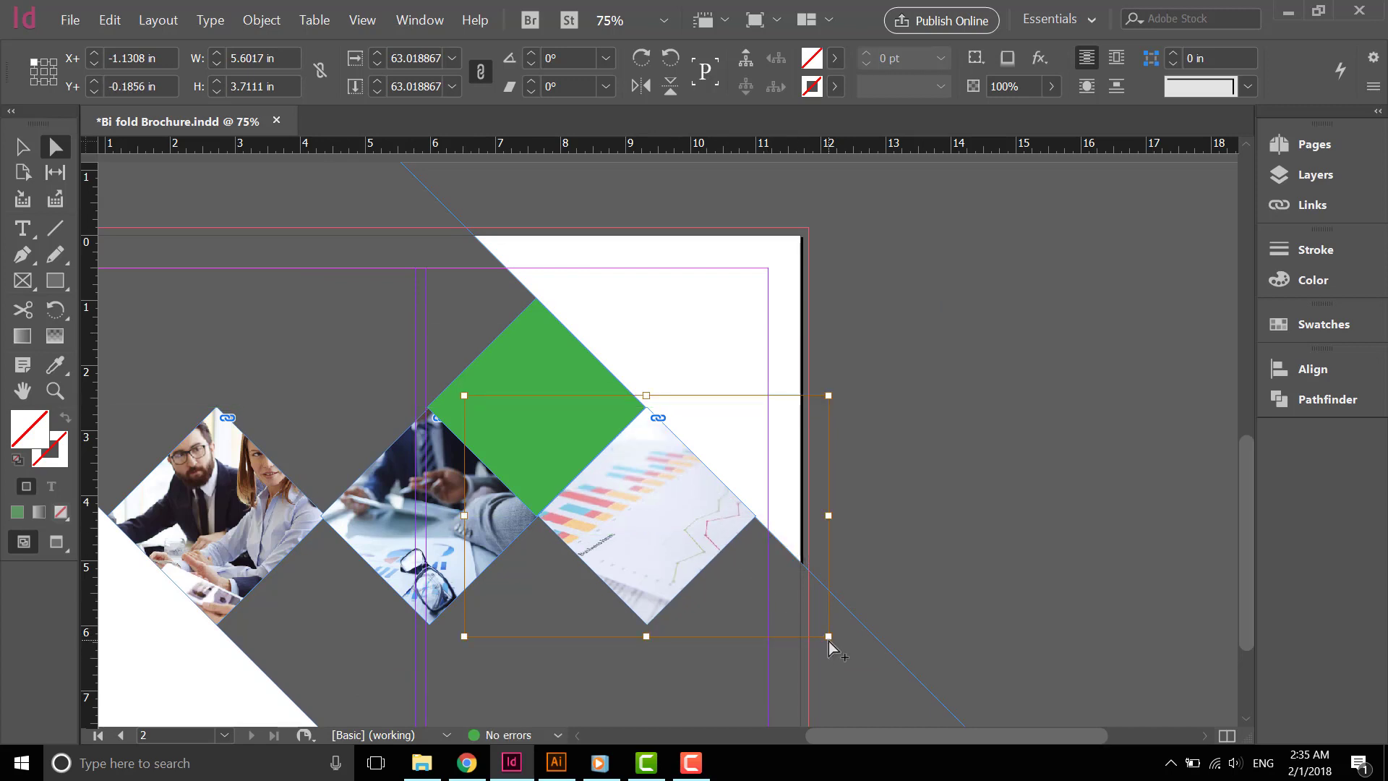
left_click_drag(829, 642, 806, 626)
left_click_drag(723, 538, 680, 527)
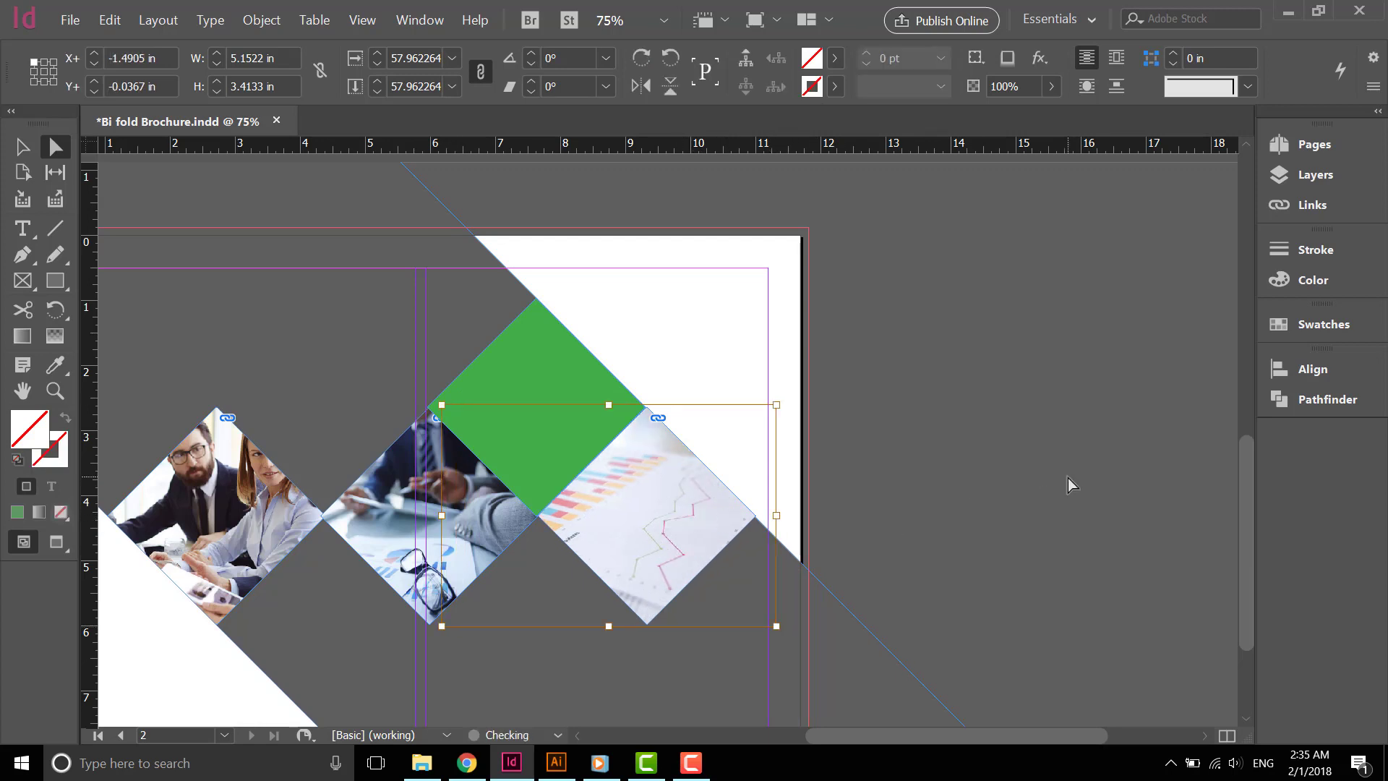
left_click(1069, 480)
left_click(253, 543)
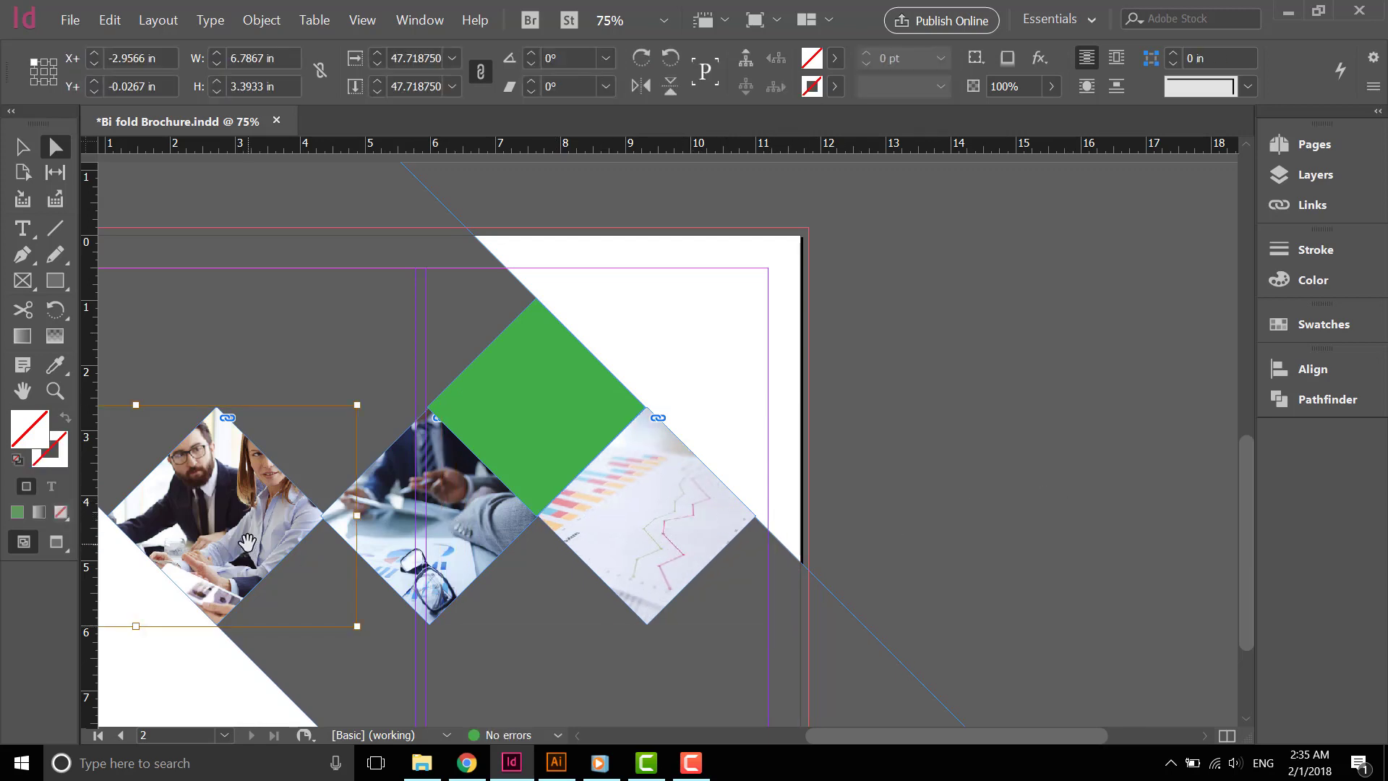
Replace the left diamond's photo with a new image placed via Ctrl+D
key("Delete")
key("ctrl+d")
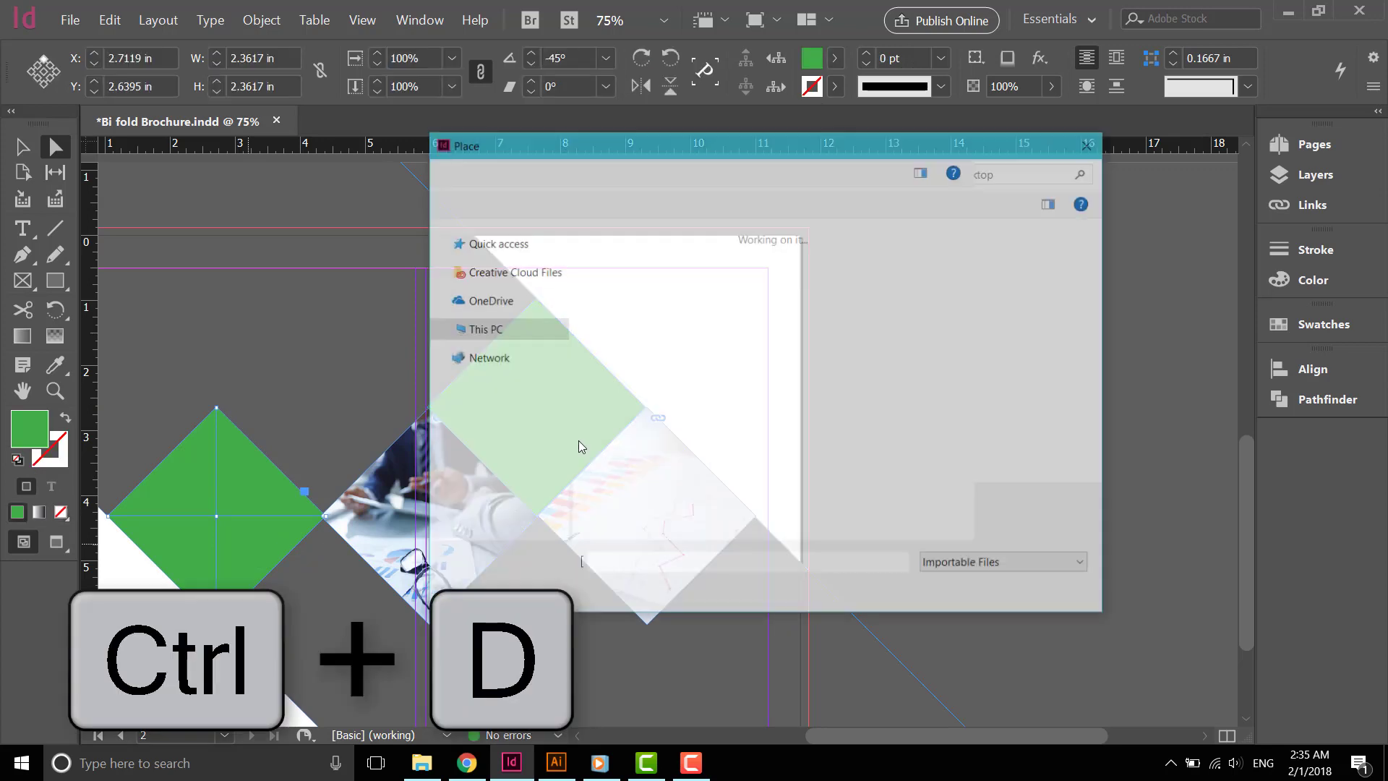
double_click(912, 300)
scroll(620, 272, "left", 5)
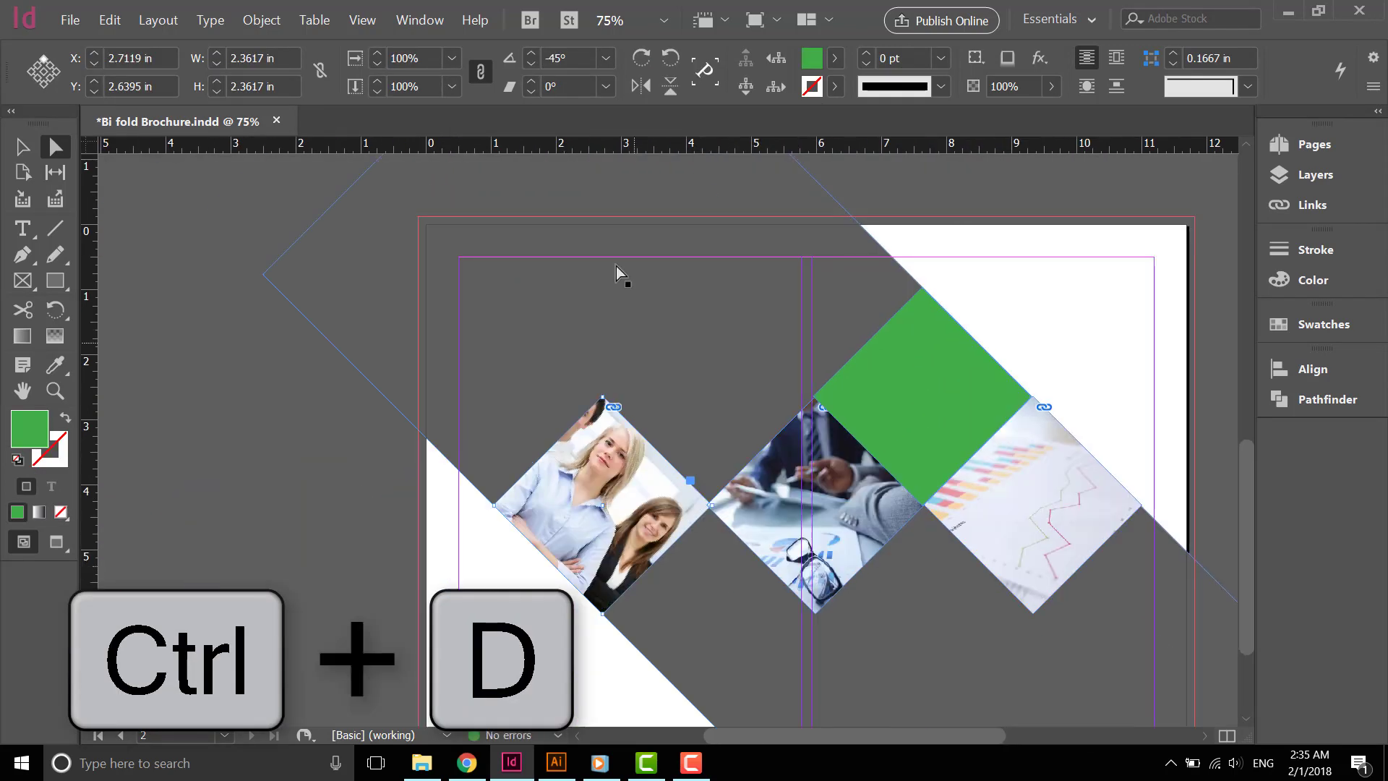
left_click(568, 58)
type("0")
key("Return")
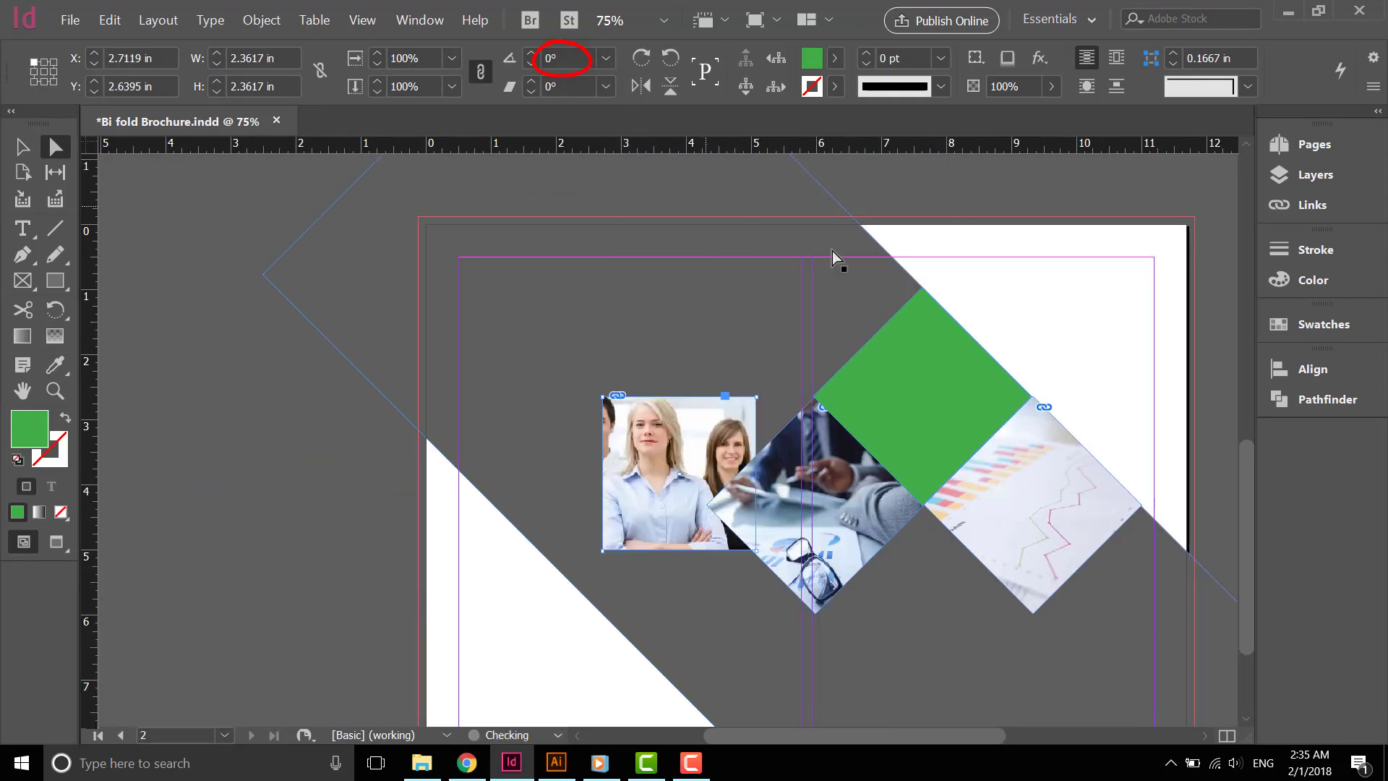
key("ctrl+z")
Straighten the new photo, enlarge it to about 113% and recentre it on the smiling couple
left_click(624, 470)
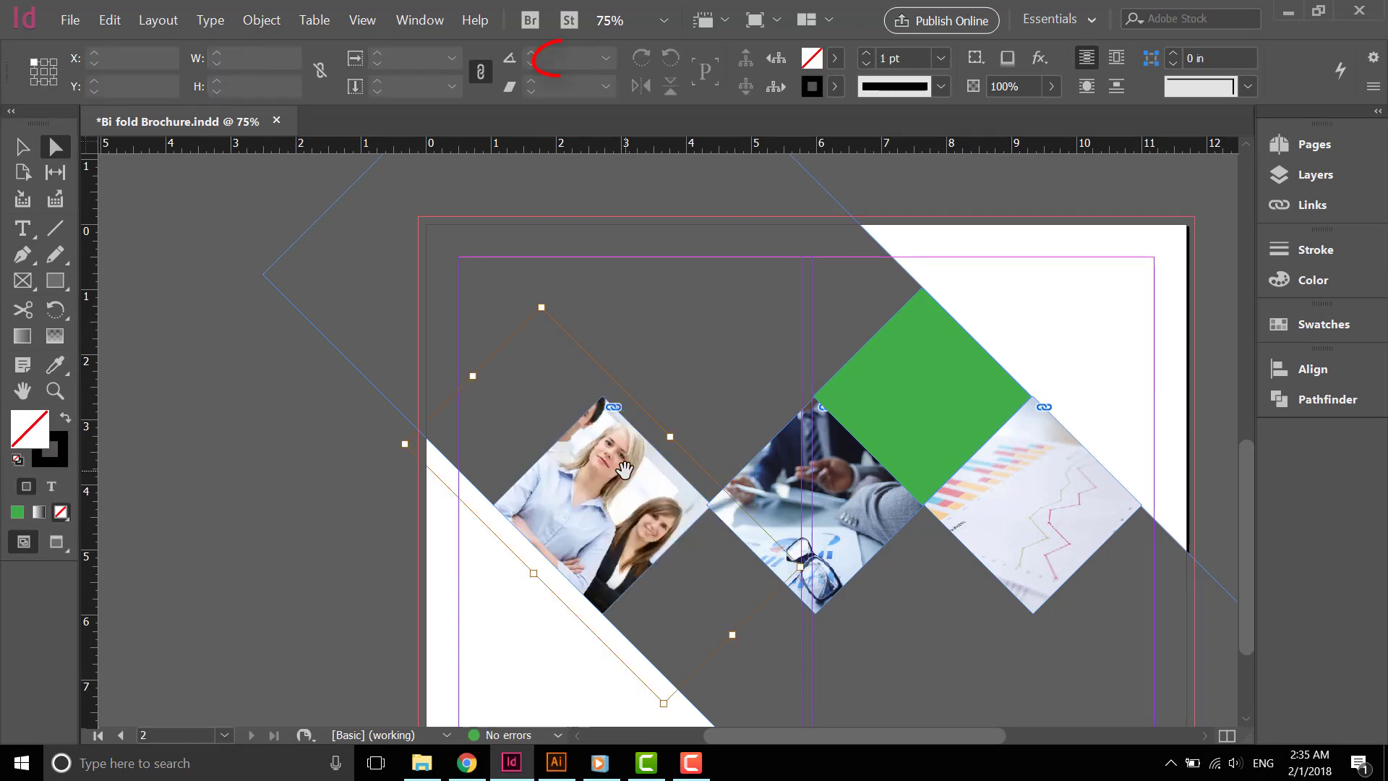
type("0")
key("Return")
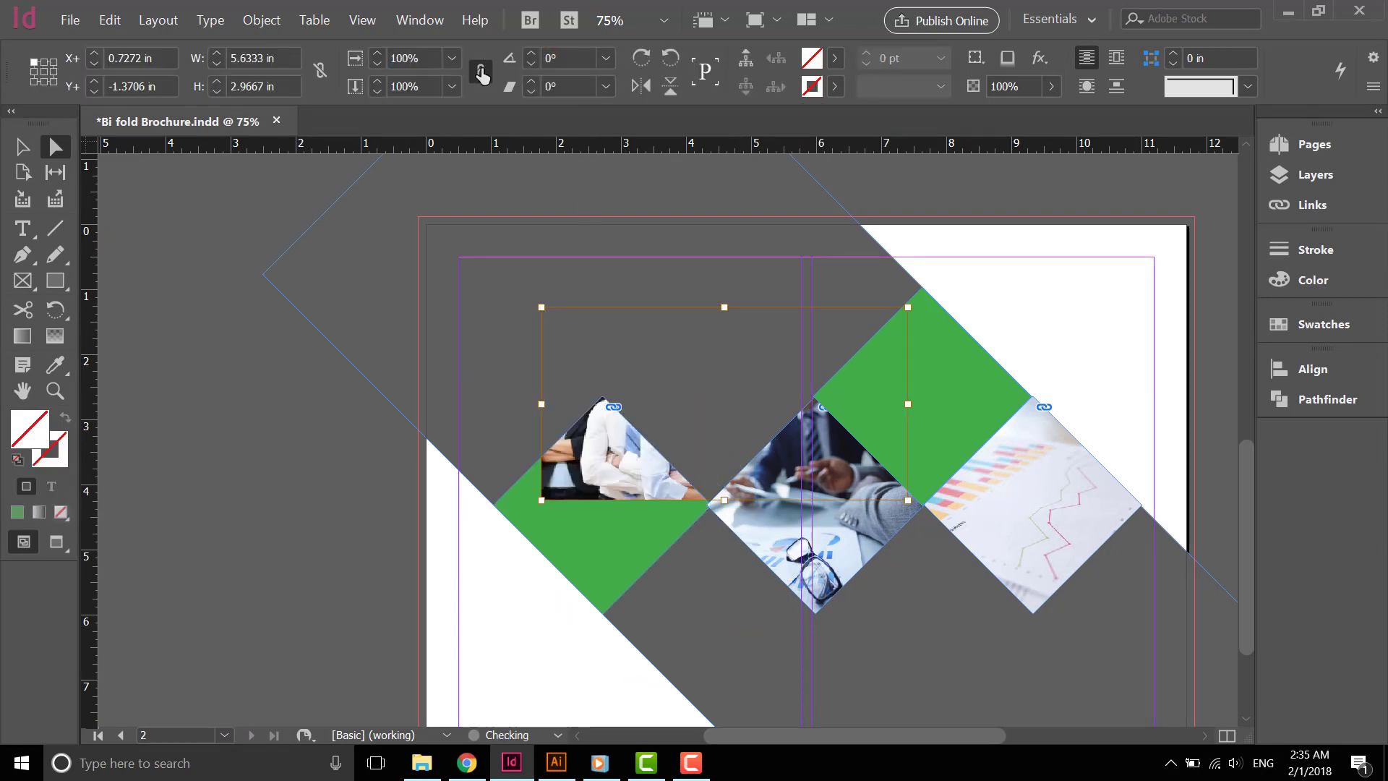
left_click_drag(668, 477, 554, 574)
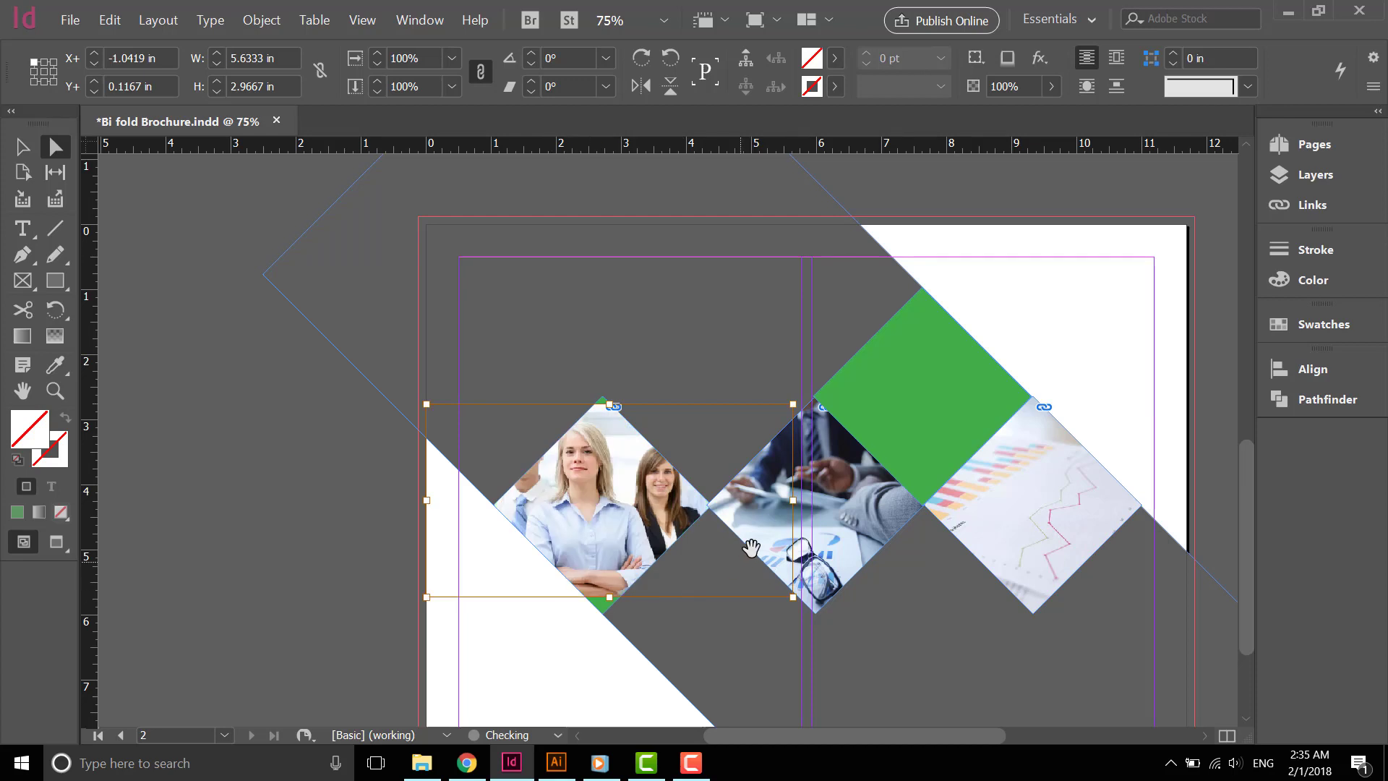
left_click_drag(793, 404, 824, 384)
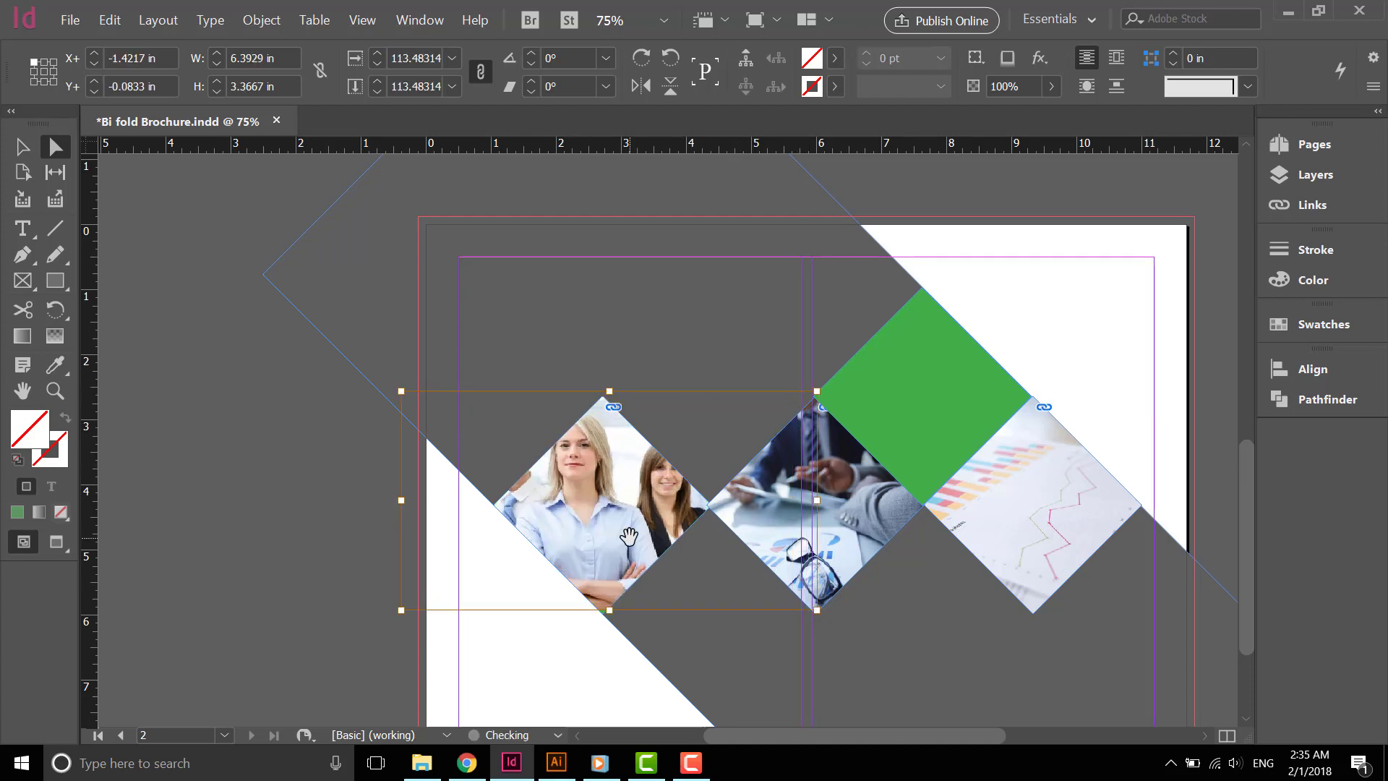
mouse_move(627, 567)
left_mouse_down()
mouse_move(623, 582)
mouse_move(650, 546)
left_mouse_up()
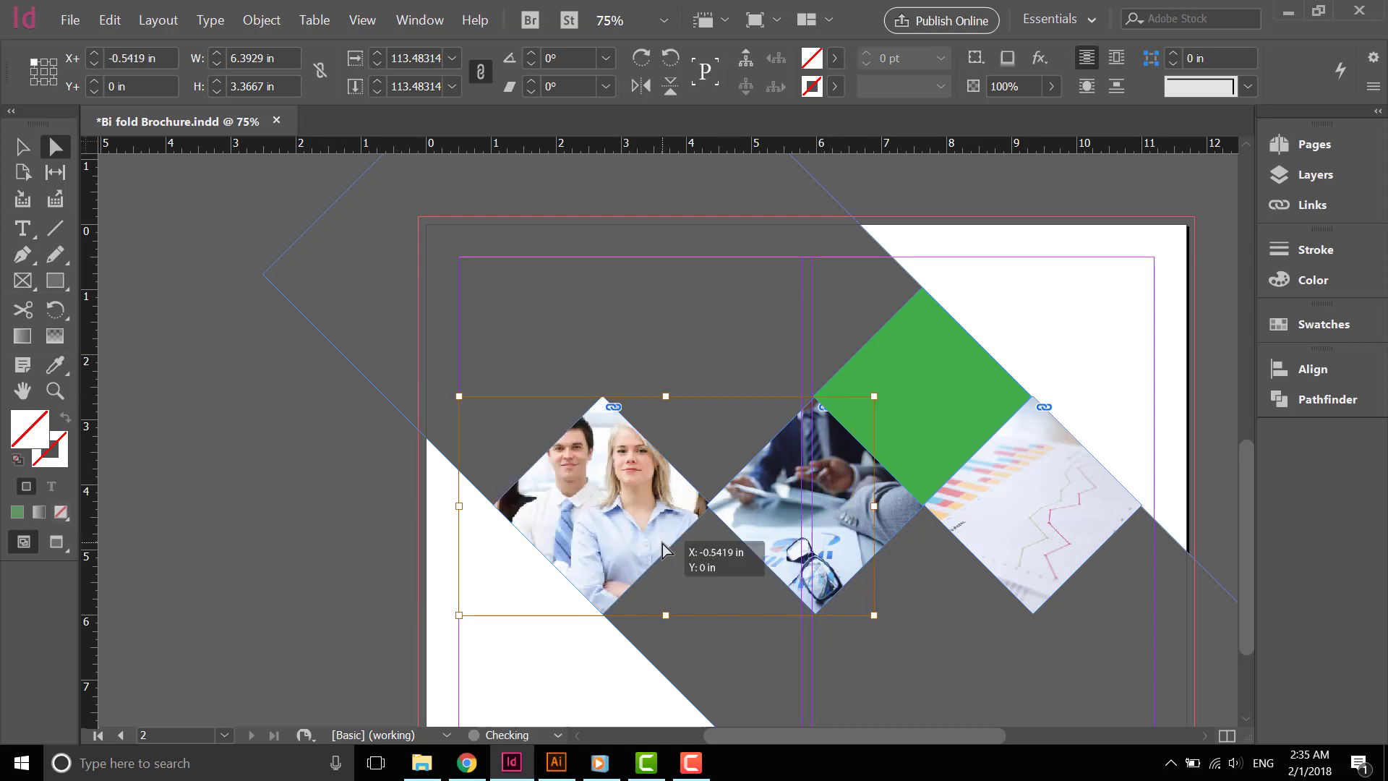
left_click(376, 575)
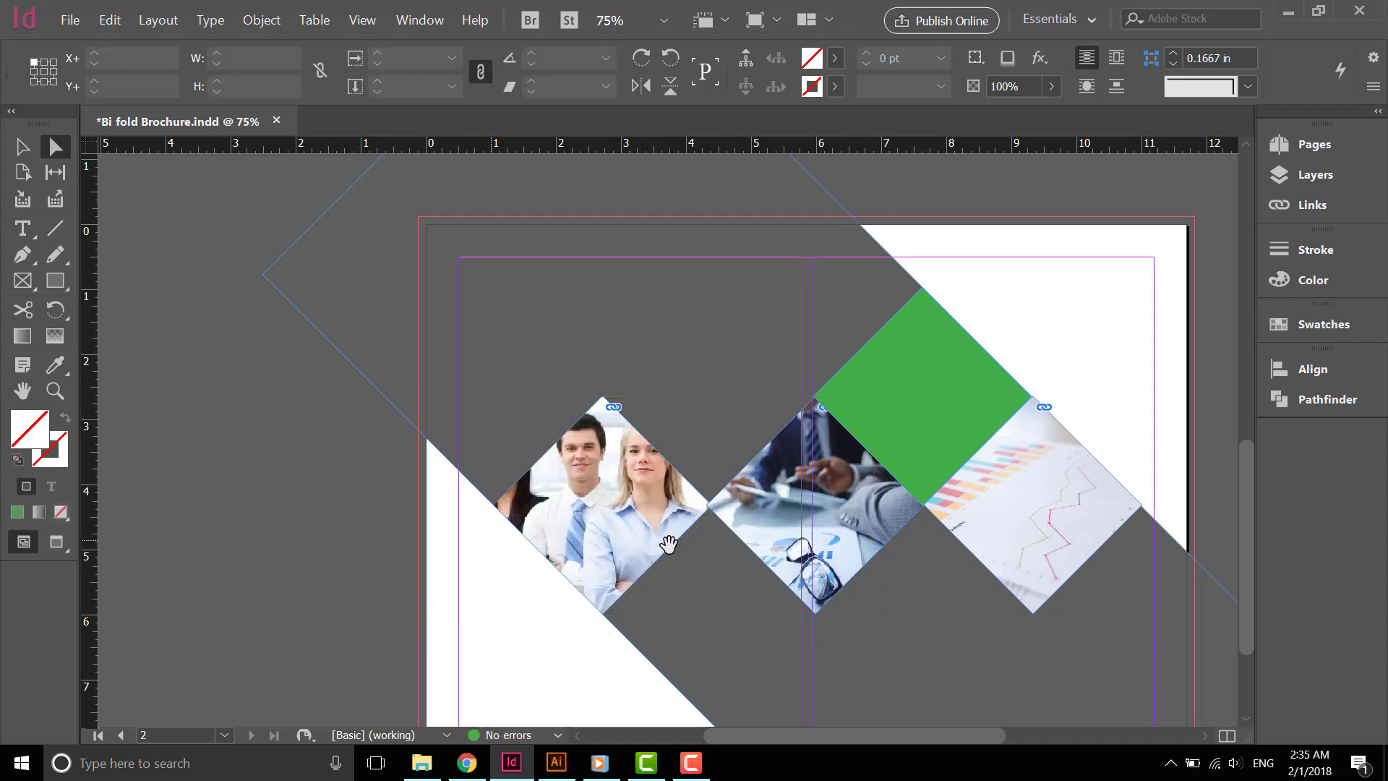
left_click_drag(895, 540, 708, 501)
Save the brochure with Ctrl+S
key("ctrl+minus")
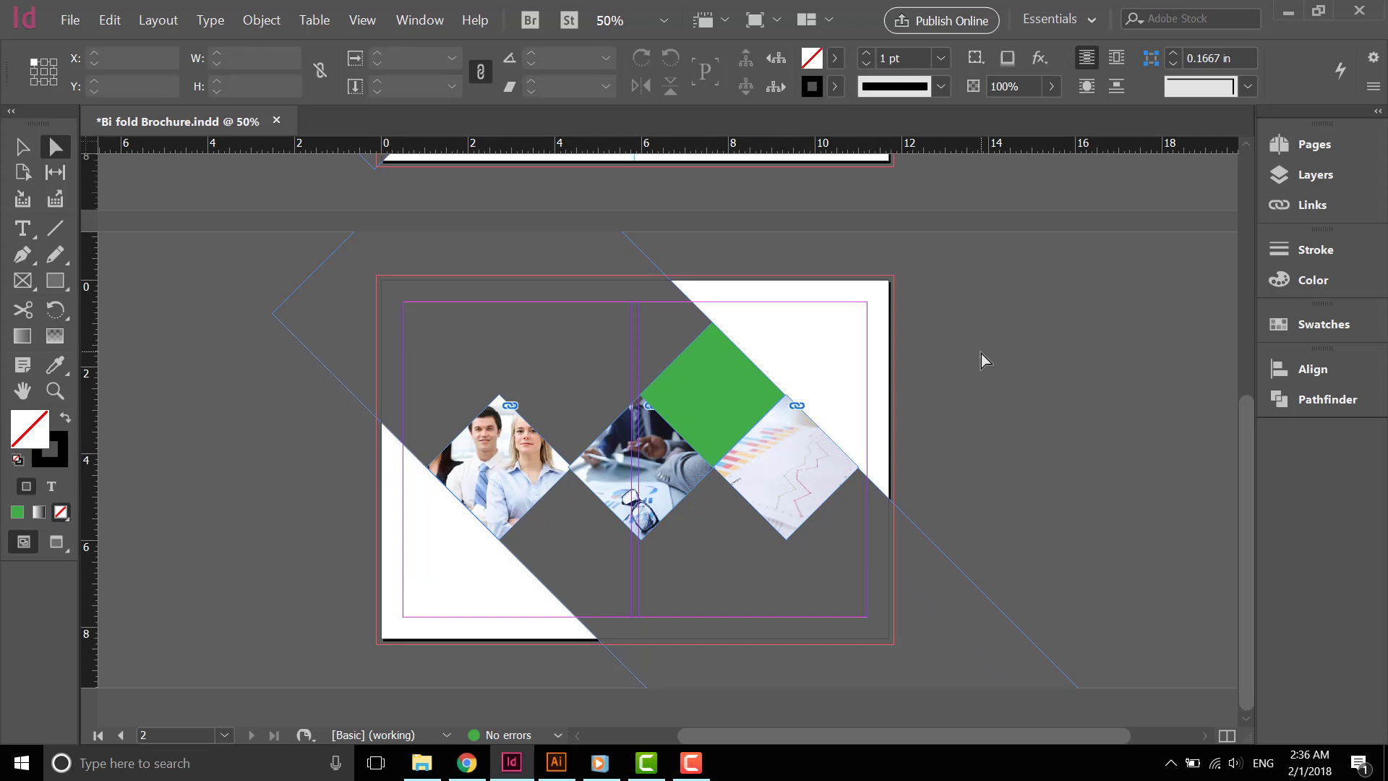
key("ctrl+s")
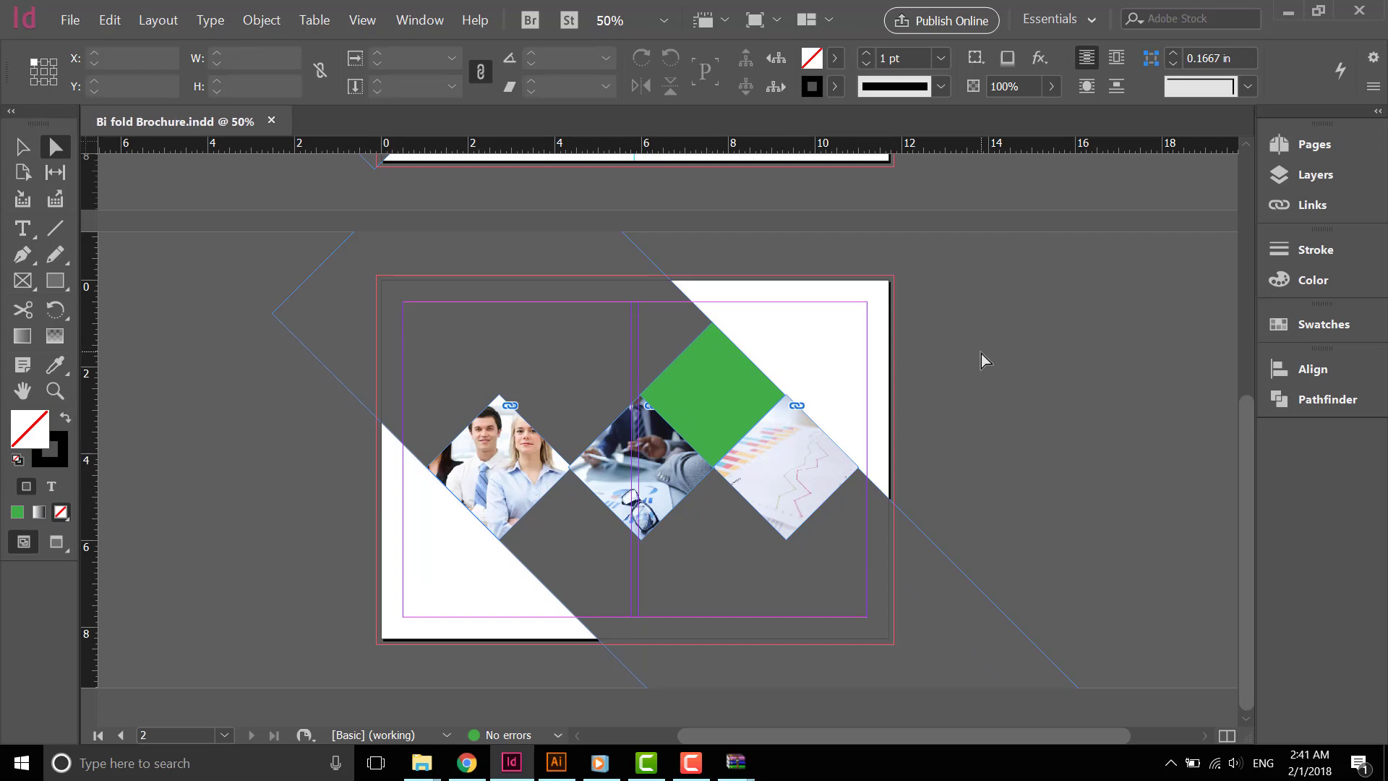
key("ctrl+equal")
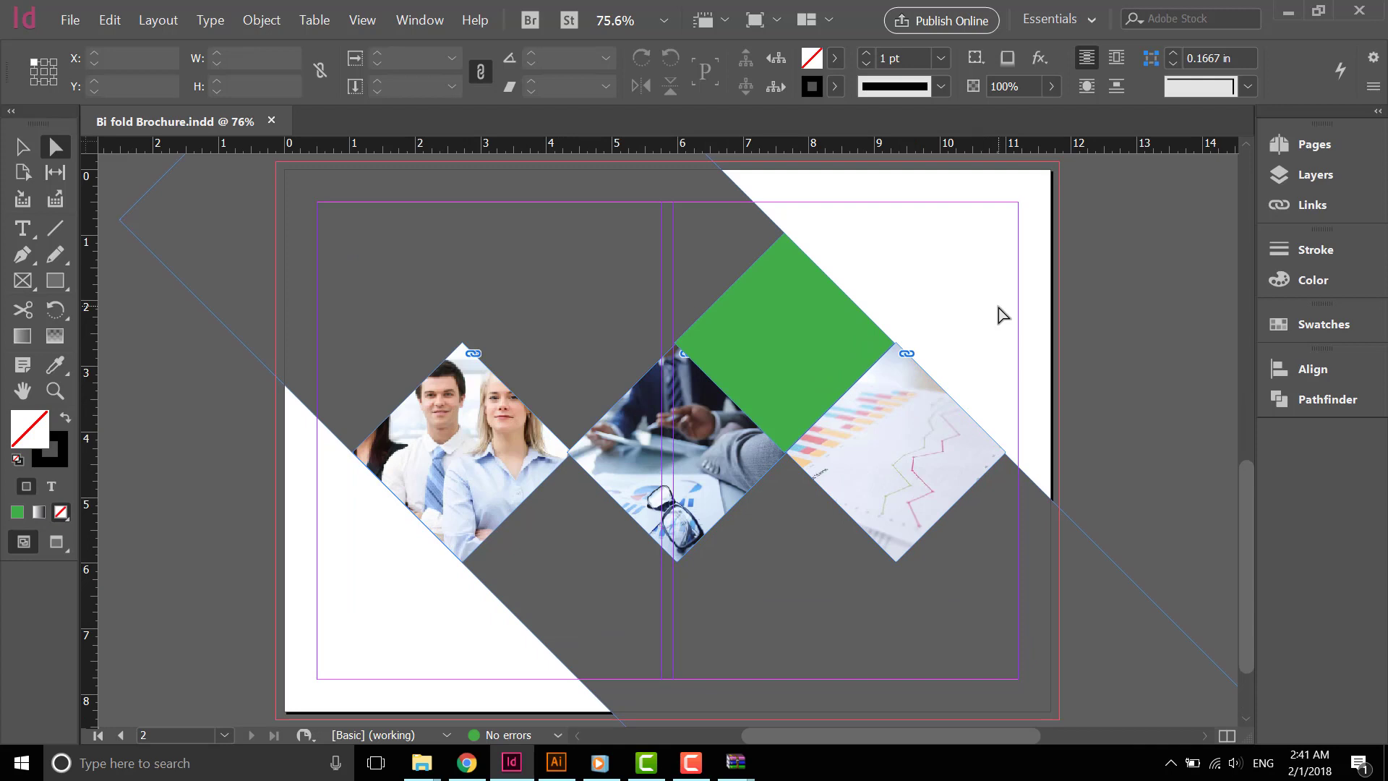
Draw a text frame in the white area right of the top green diamond
left_click_drag(1049, 347, 915, 356)
key("t")
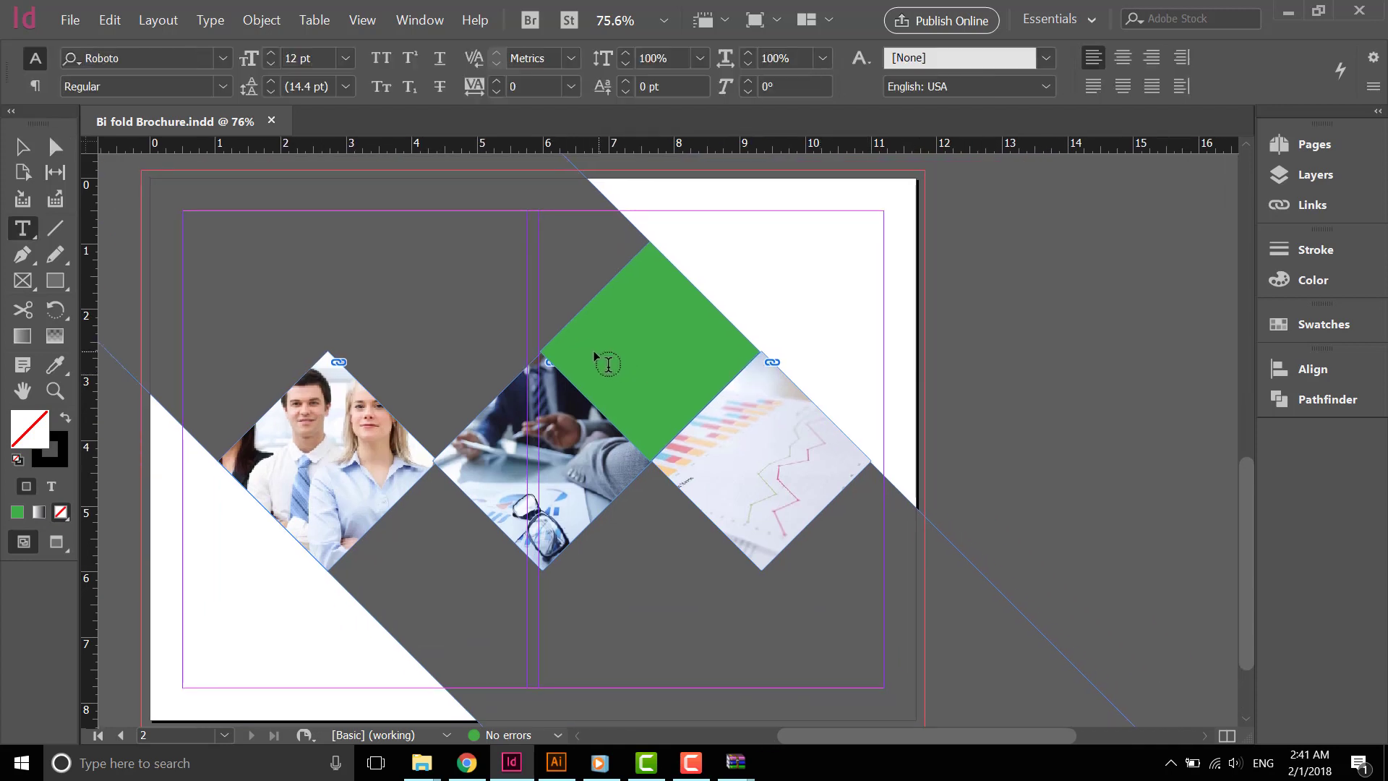
left_click_drag(761, 260, 883, 284)
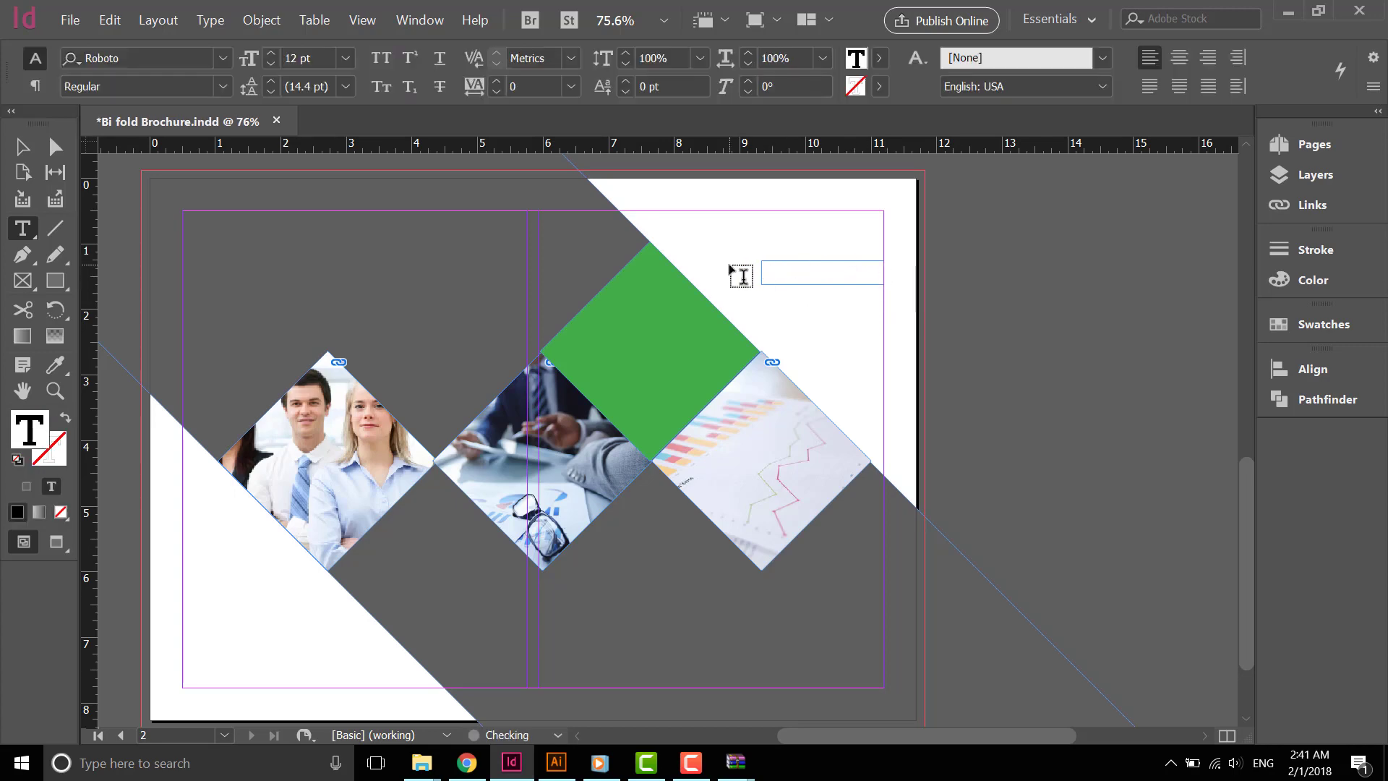
left_click(211, 20)
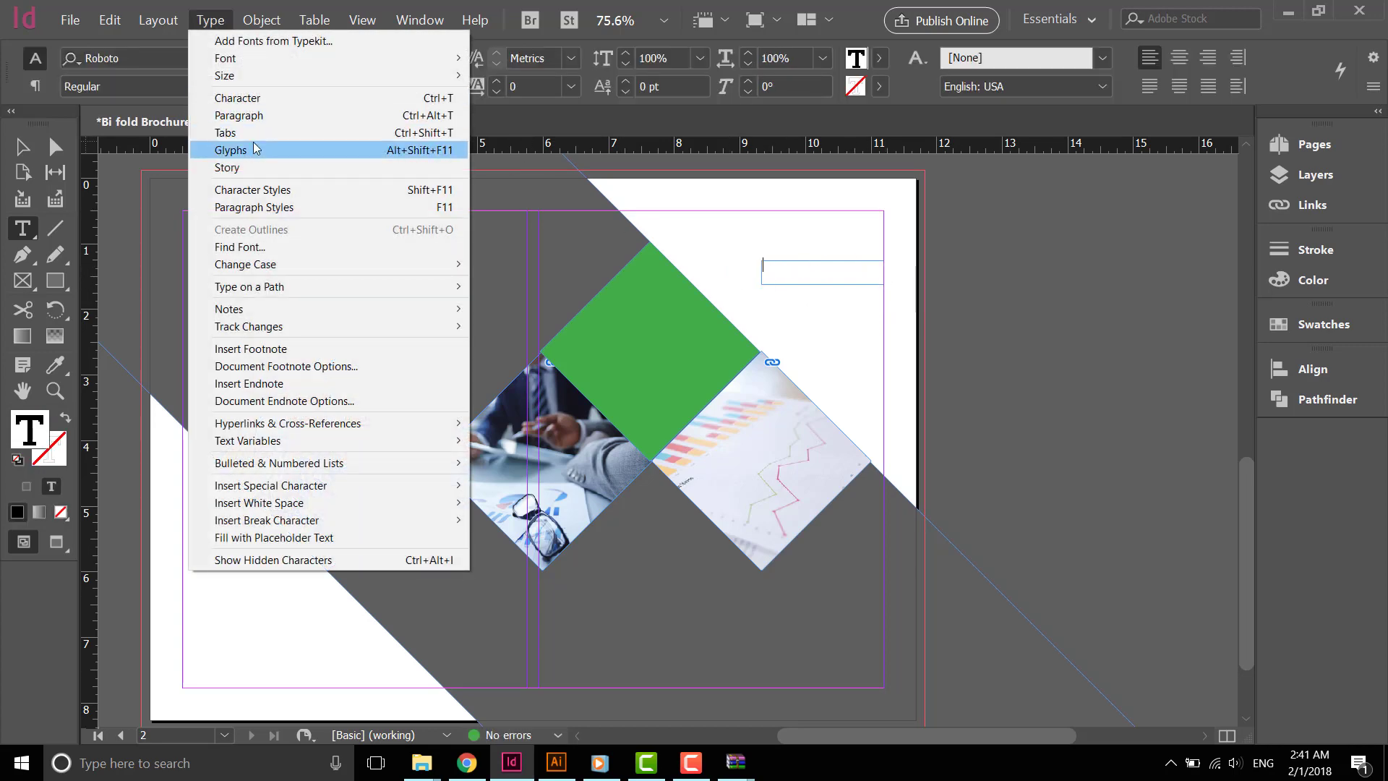
Insert the Wingdings checkmark glyph from the Glyphs panel into the text frame
left_click(246, 145)
left_click(641, 177)
left_click(506, 204)
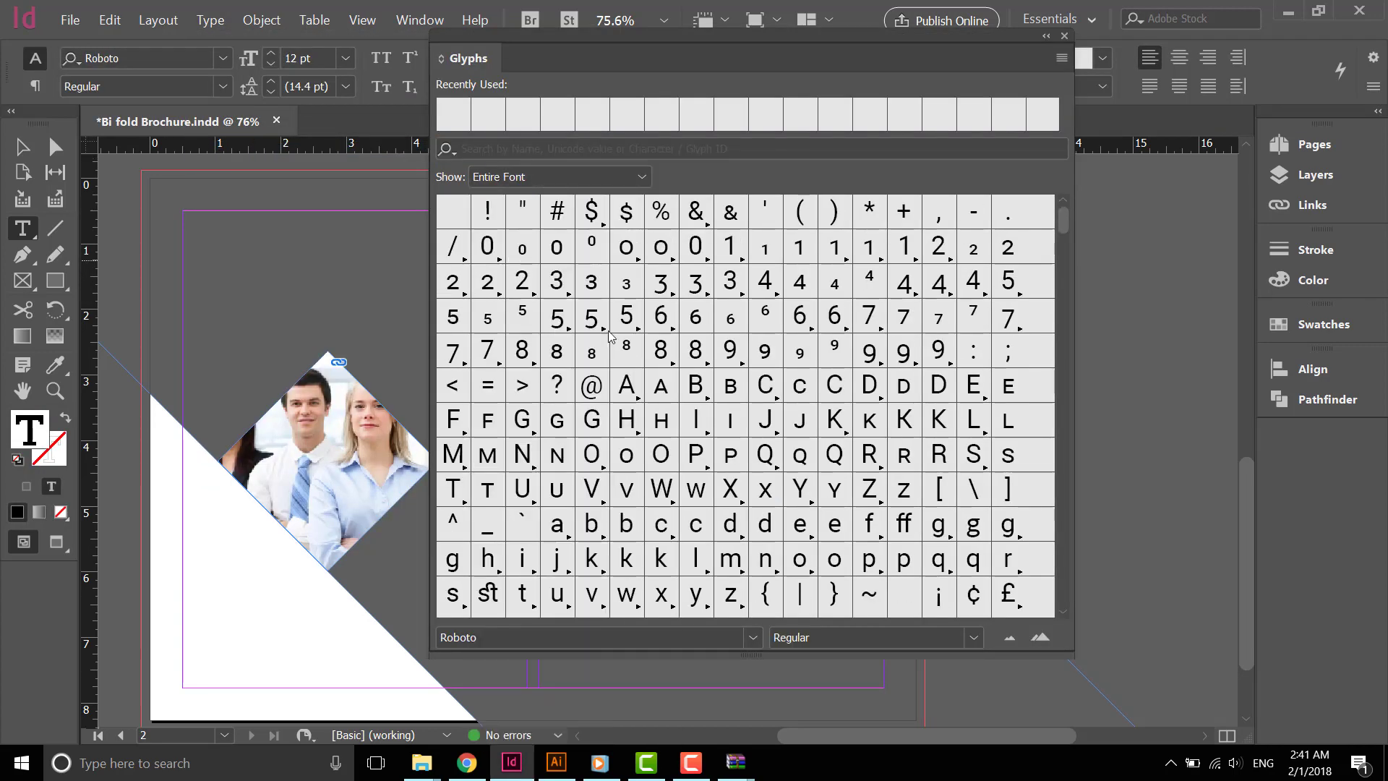
left_click(728, 639)
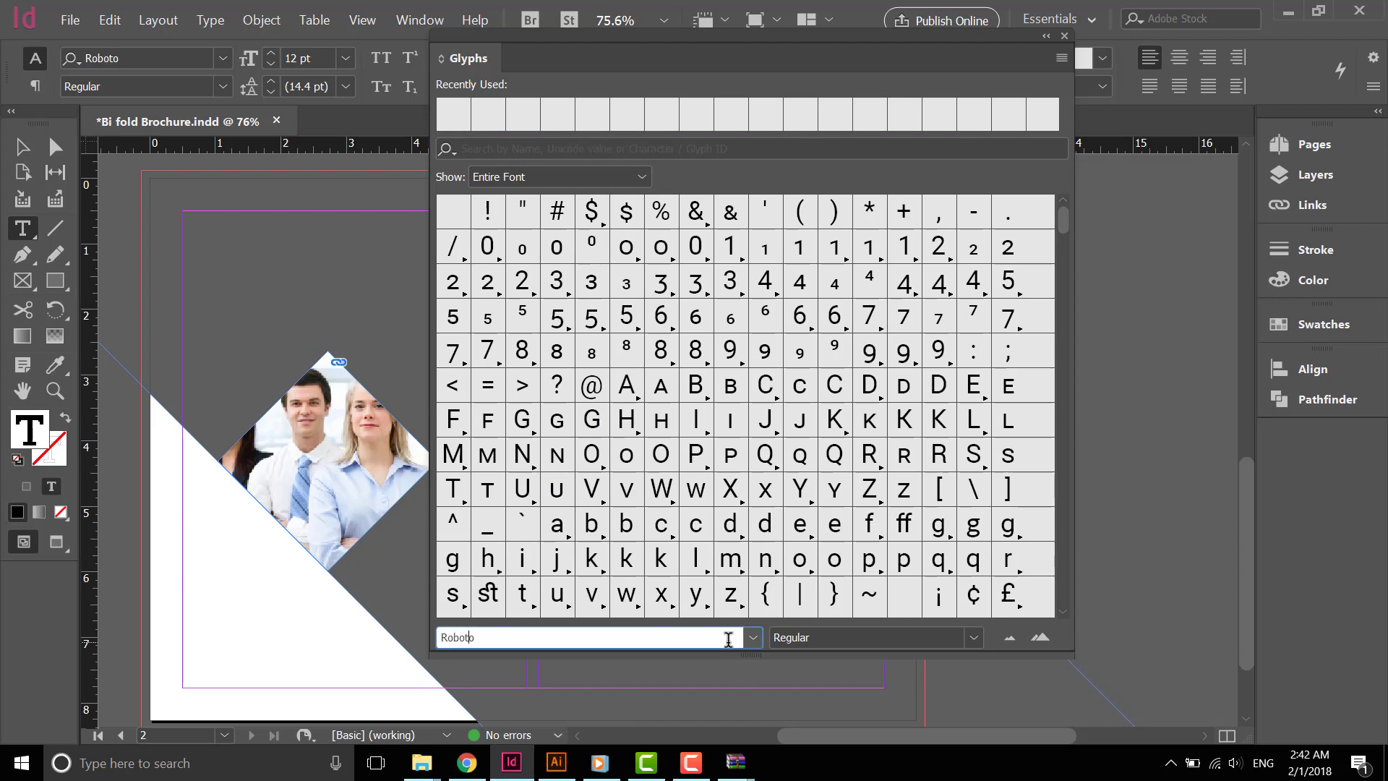
double_click(728, 639)
type("Wingdings")
key("Return")
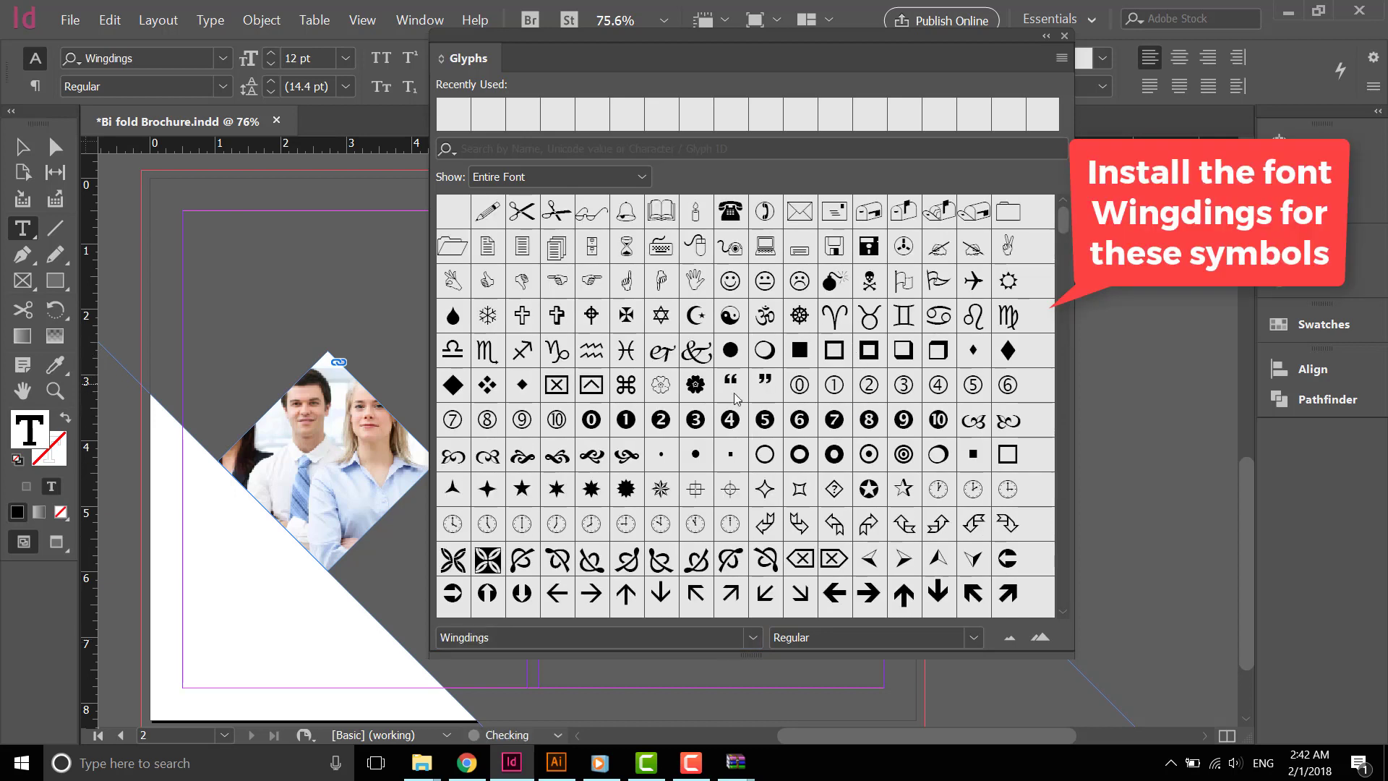
scroll(738, 415, "down", 1)
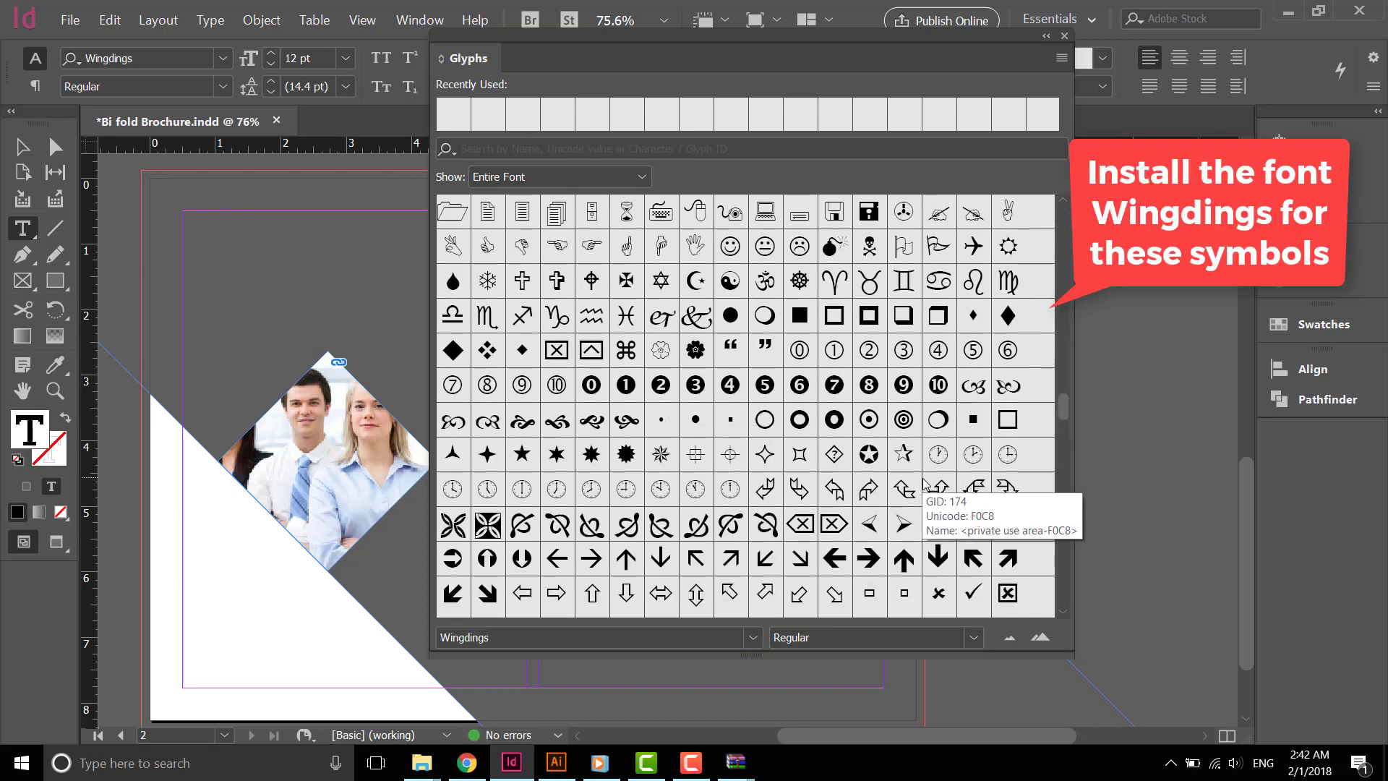
scroll(924, 483, "down", 1)
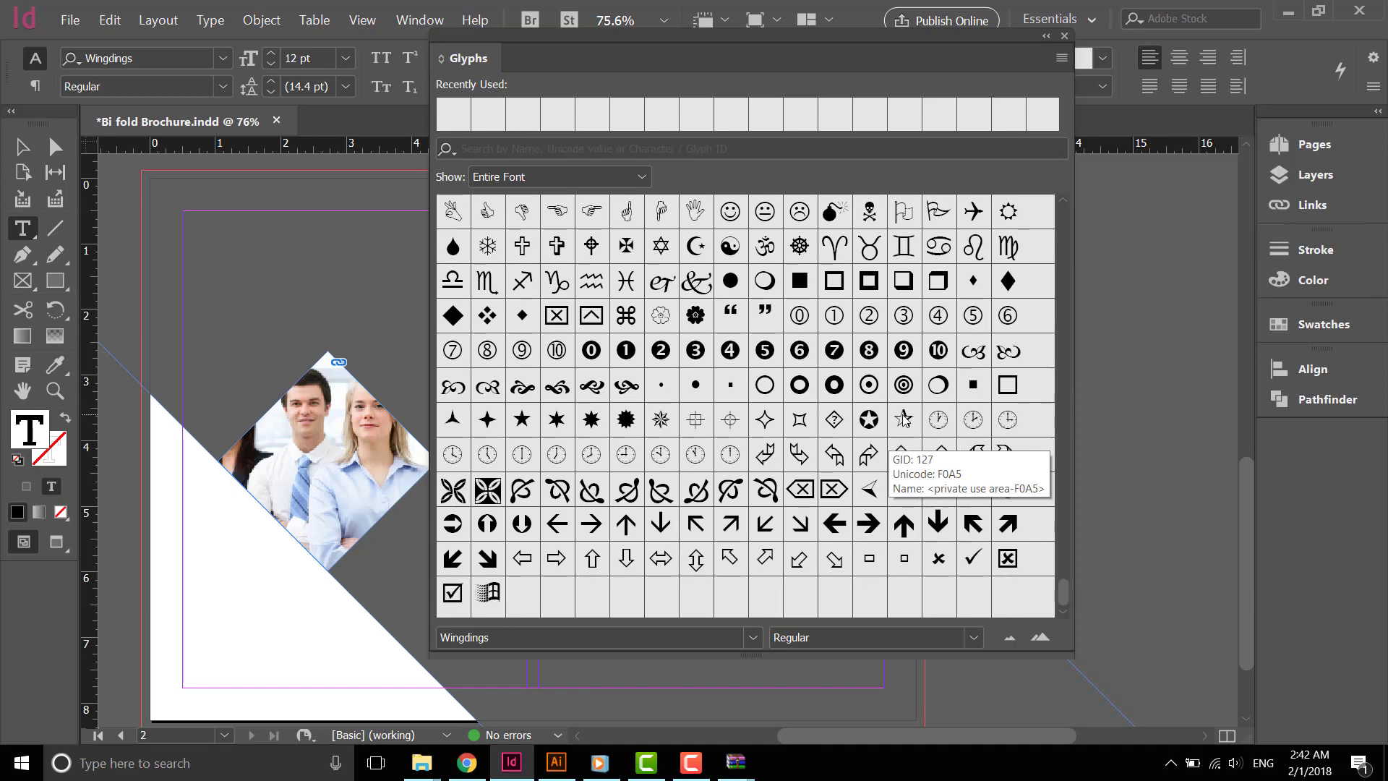
left_click(974, 559)
double_click(973, 558)
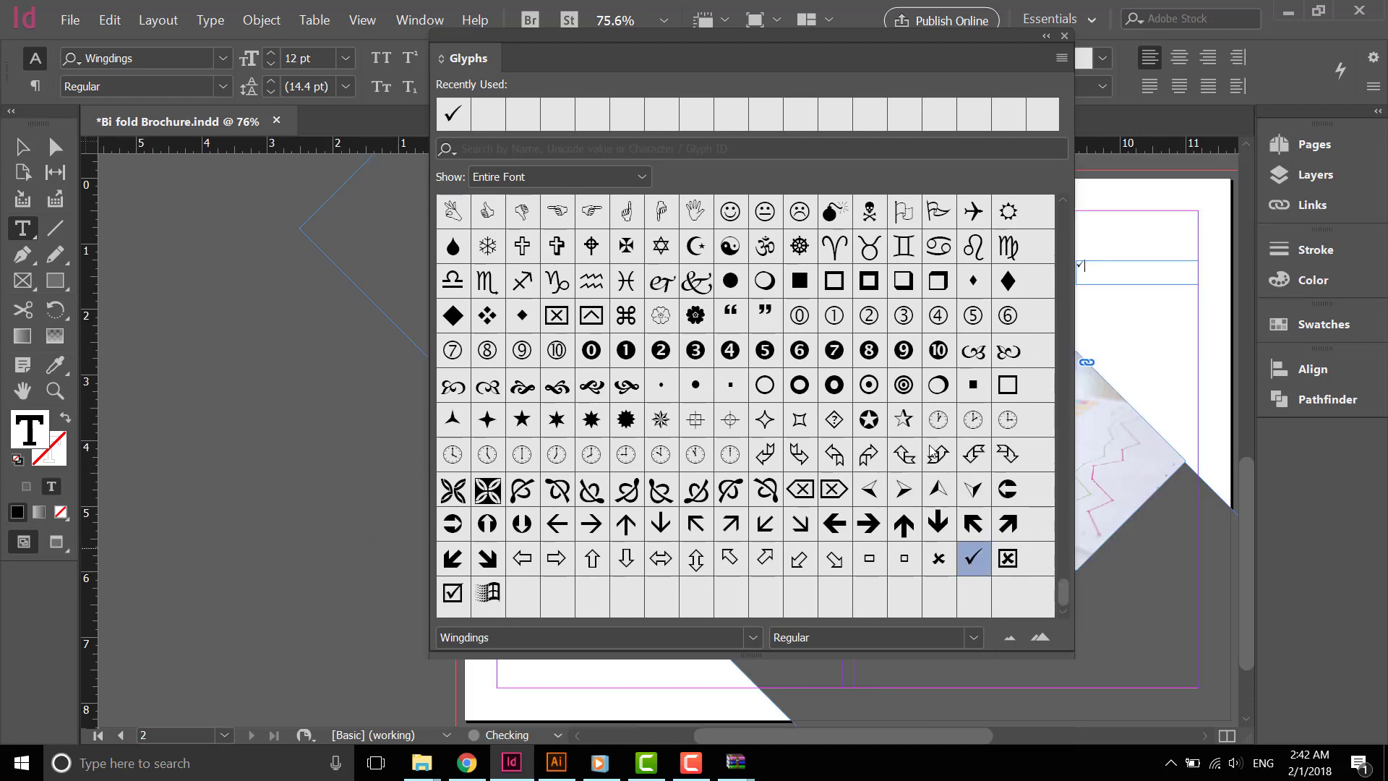
left_click(1064, 36)
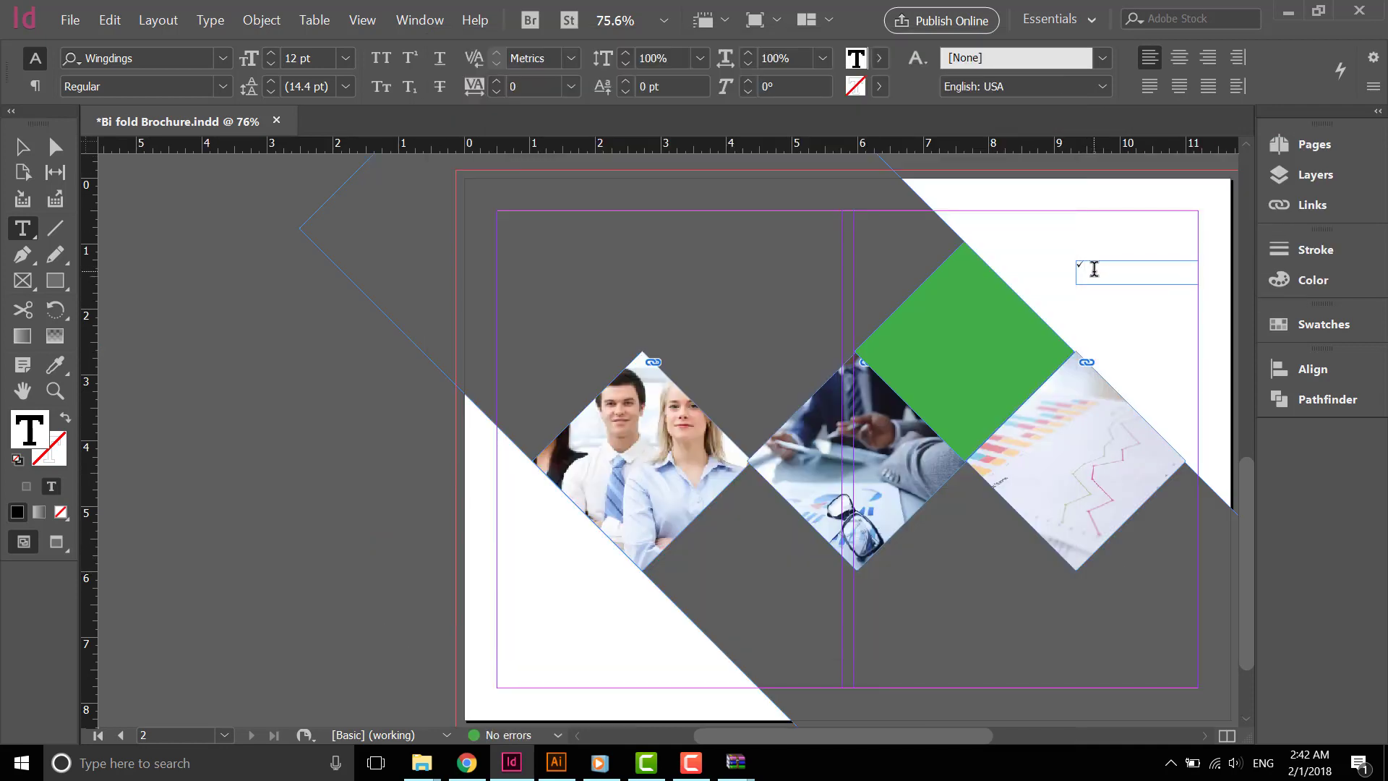
Enlarge the checkmark to 32 pt and make it white with the Paper fill
key("ctrl+shift+period")
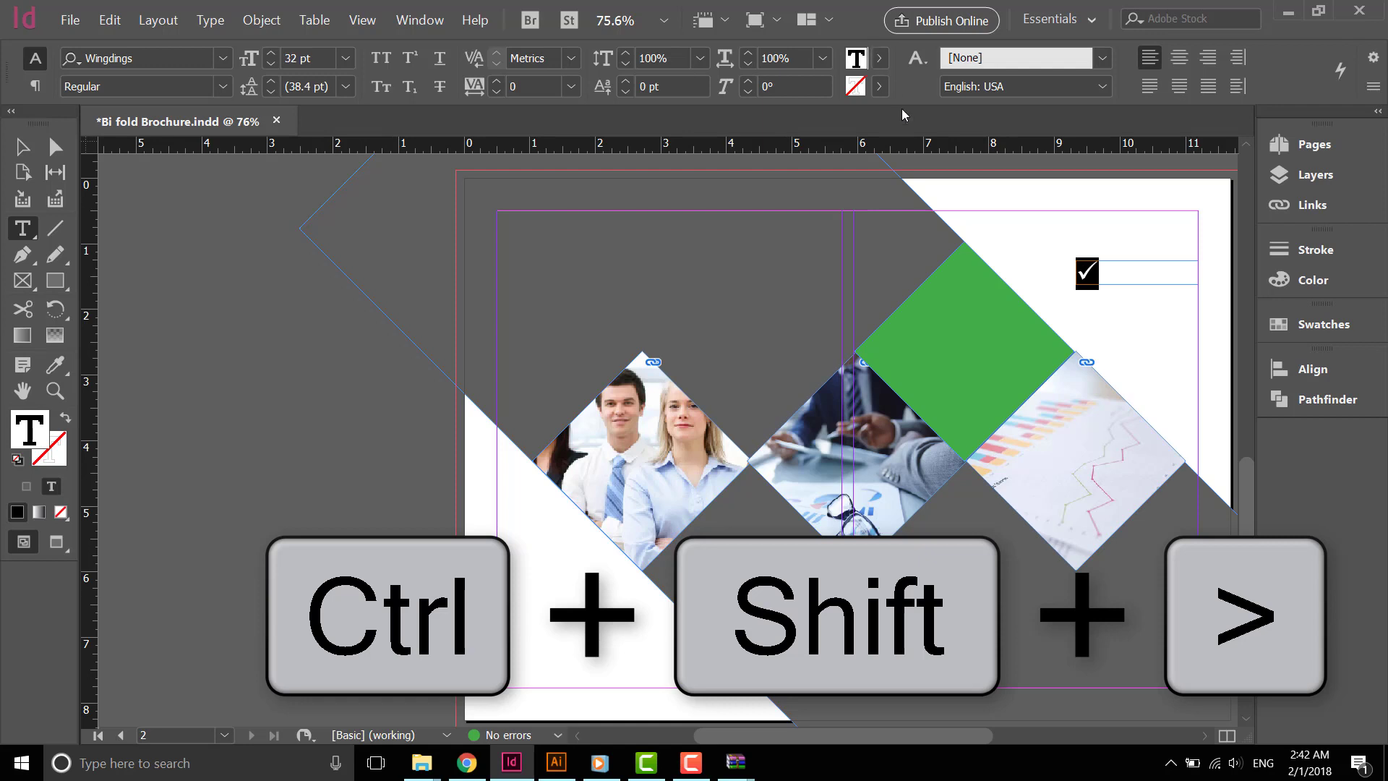
left_click(879, 58)
left_click(696, 173)
Move the checkmark frame onto the top green diamond and widen it
key("Escape")
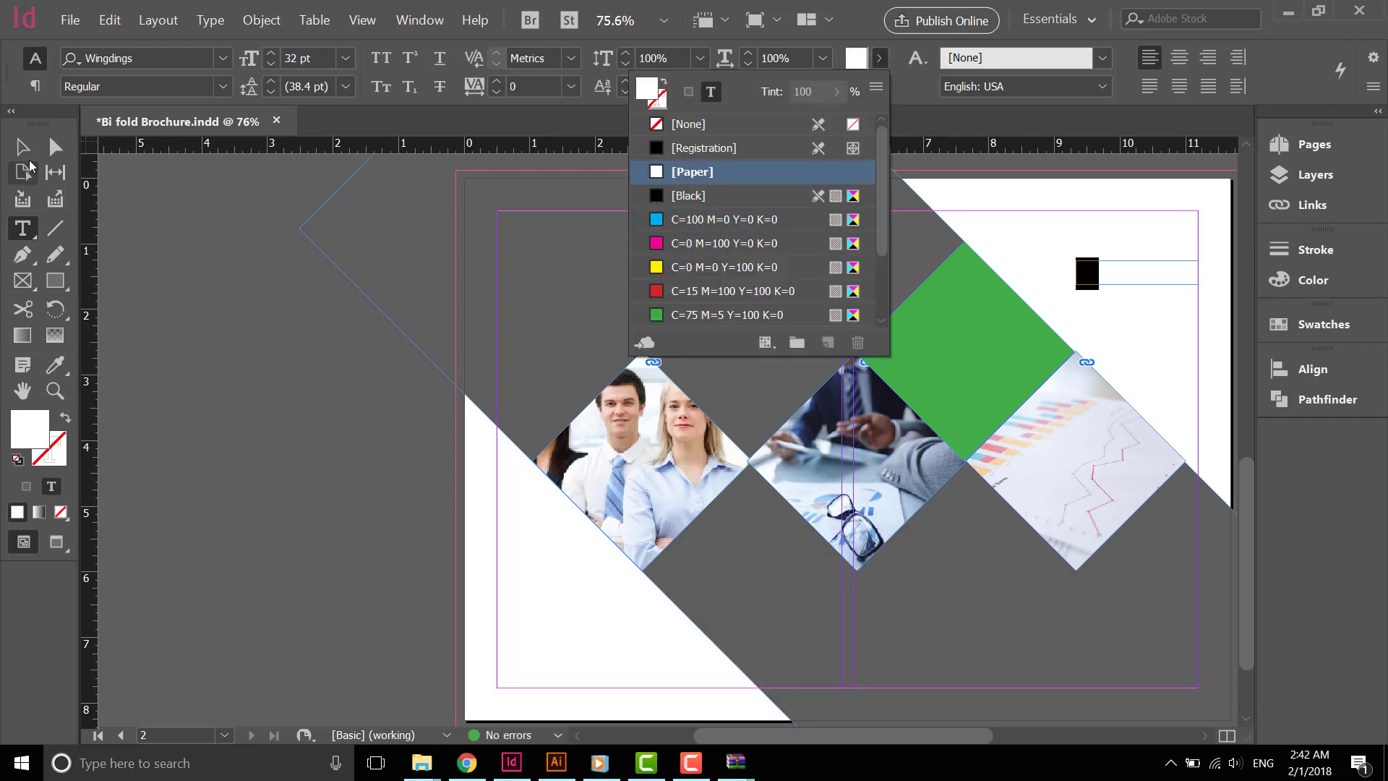
left_click_drag(1087, 277, 903, 357)
left_click_drag(1012, 353, 1046, 354)
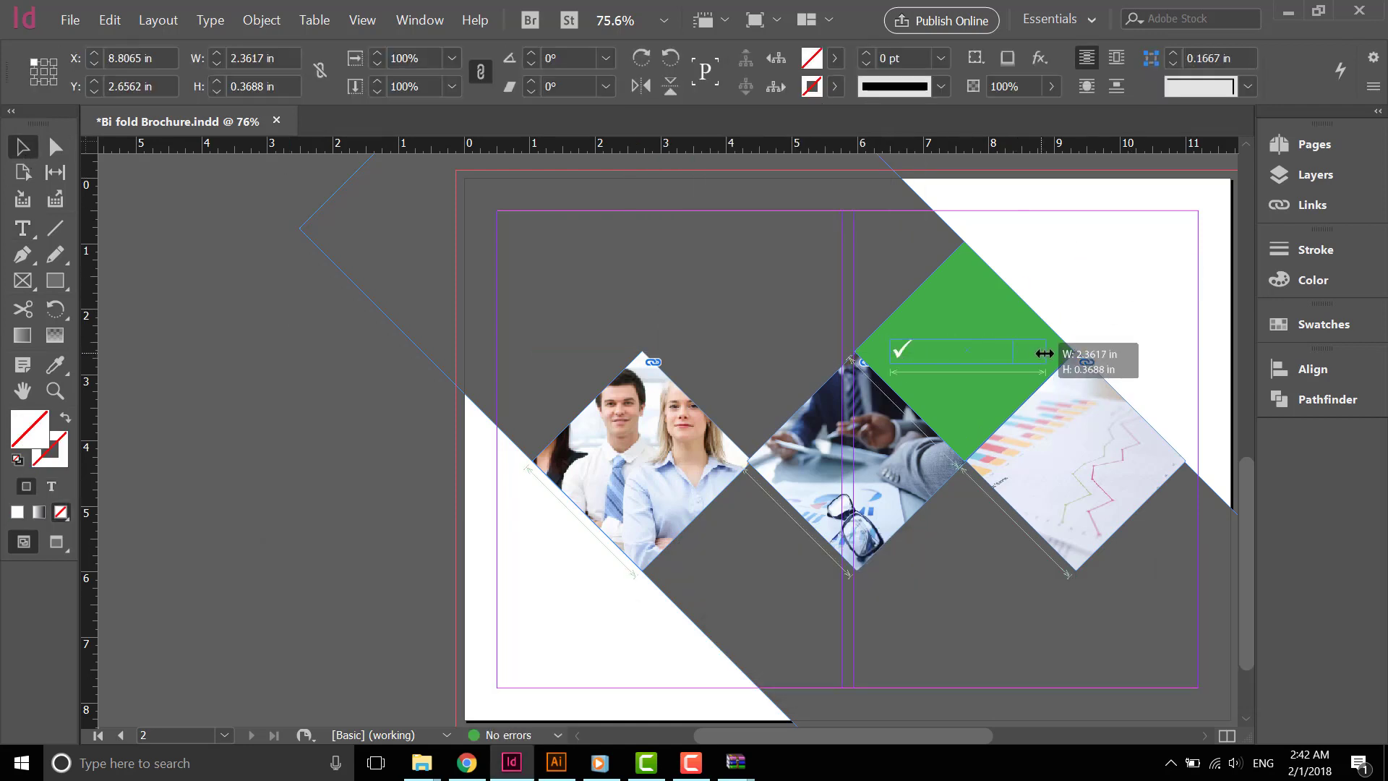
left_click_drag(900, 349, 891, 347)
Save, then fill the frame after the checkmark with placeholder text
key("ctrl+s")
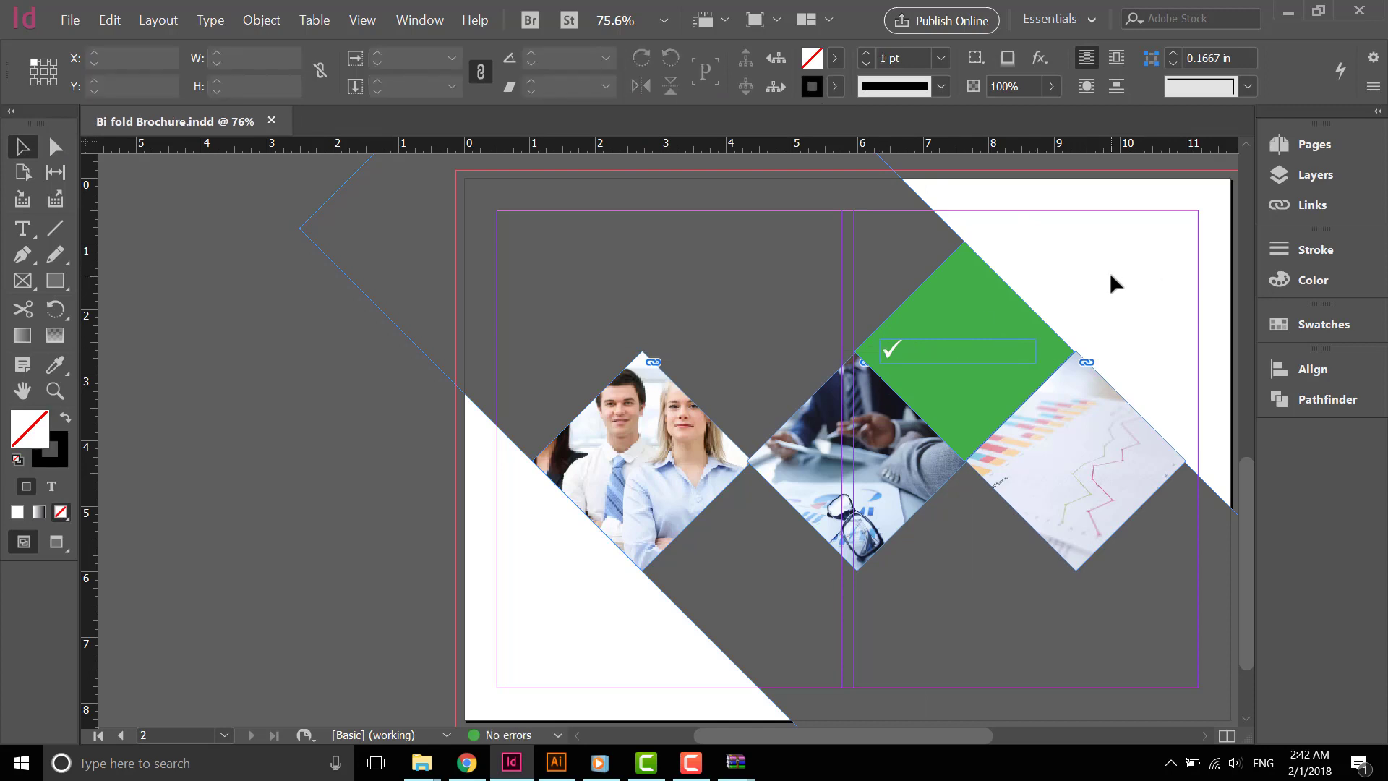
double_click(933, 353)
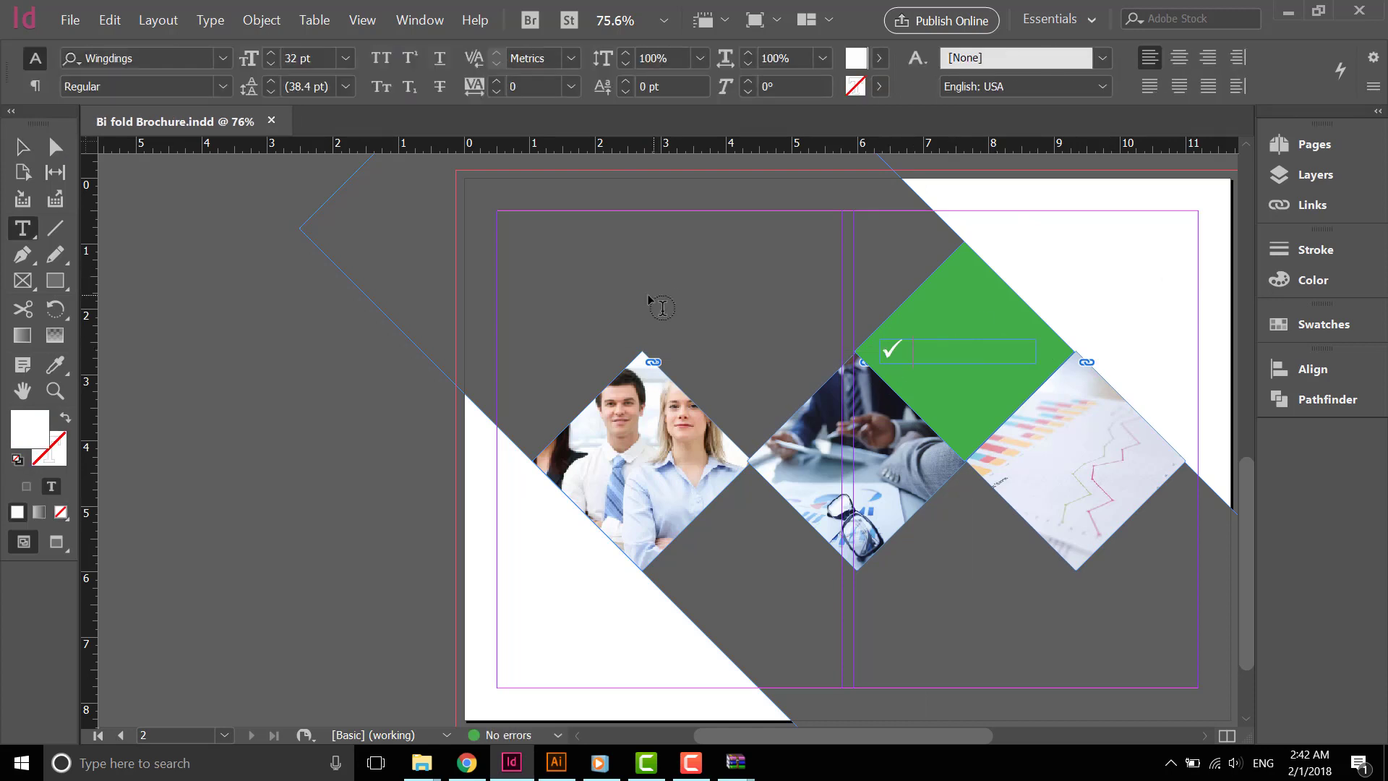
left_click(211, 20)
left_click(372, 531)
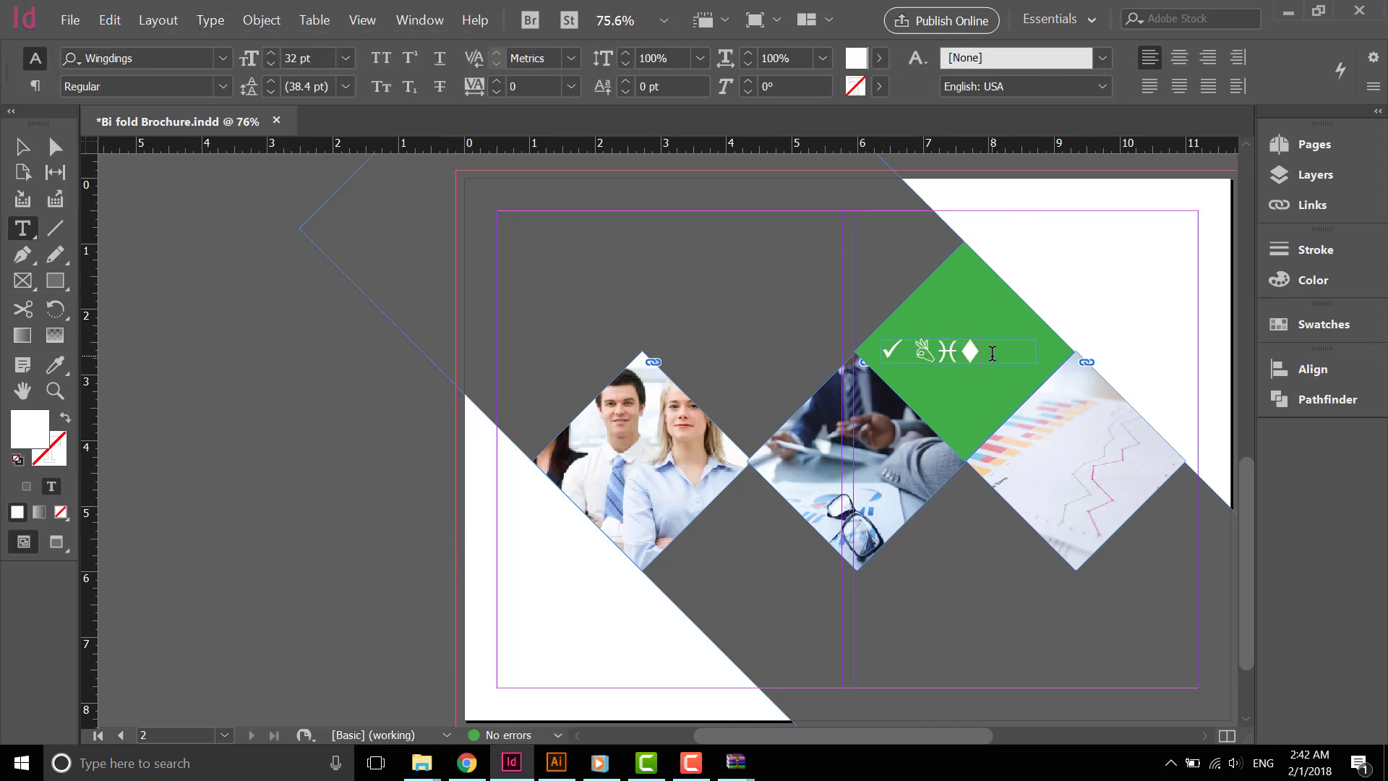
Set the placeholder text to Roboto Bold at 22 pt
left_click_drag(992, 352, 915, 353)
left_click(138, 58)
type("robo")
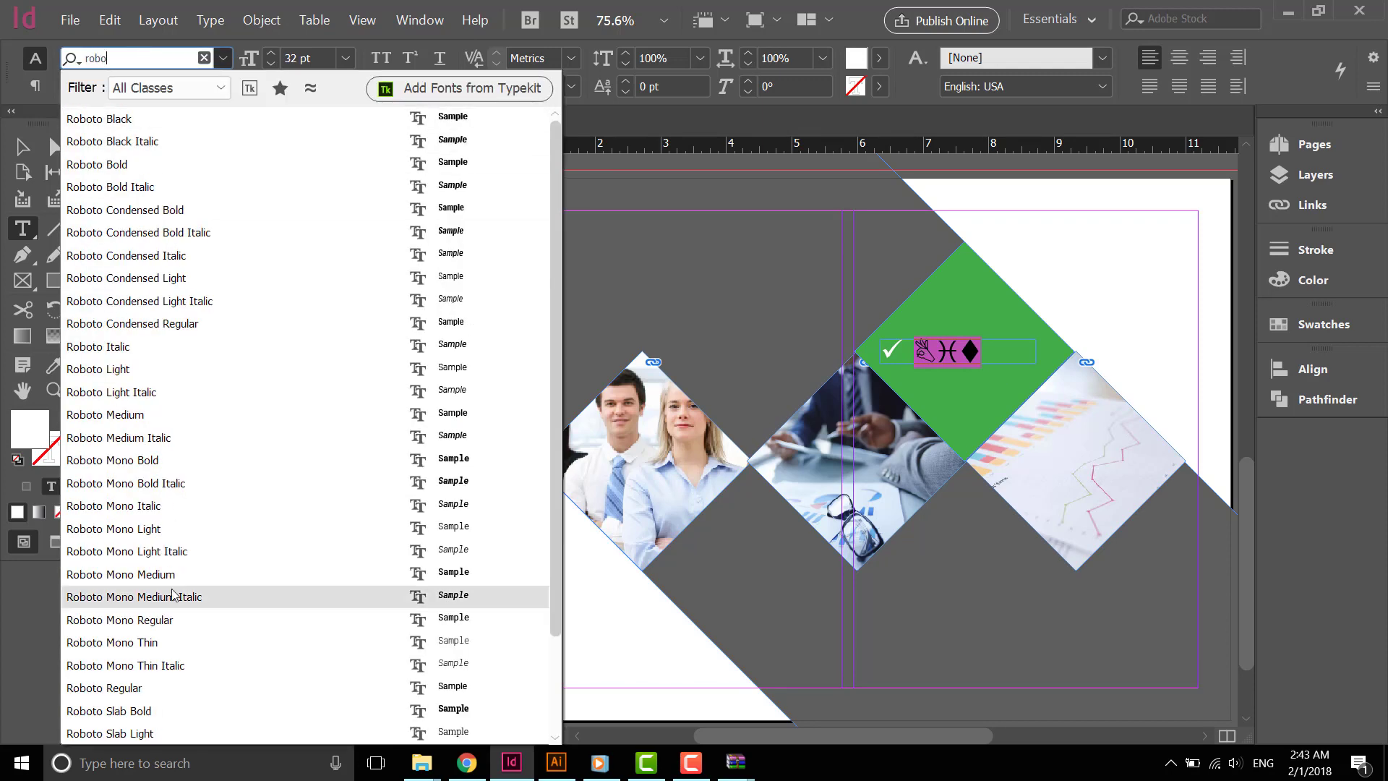
left_click(104, 687)
left_click(145, 86)
left_click(94, 291)
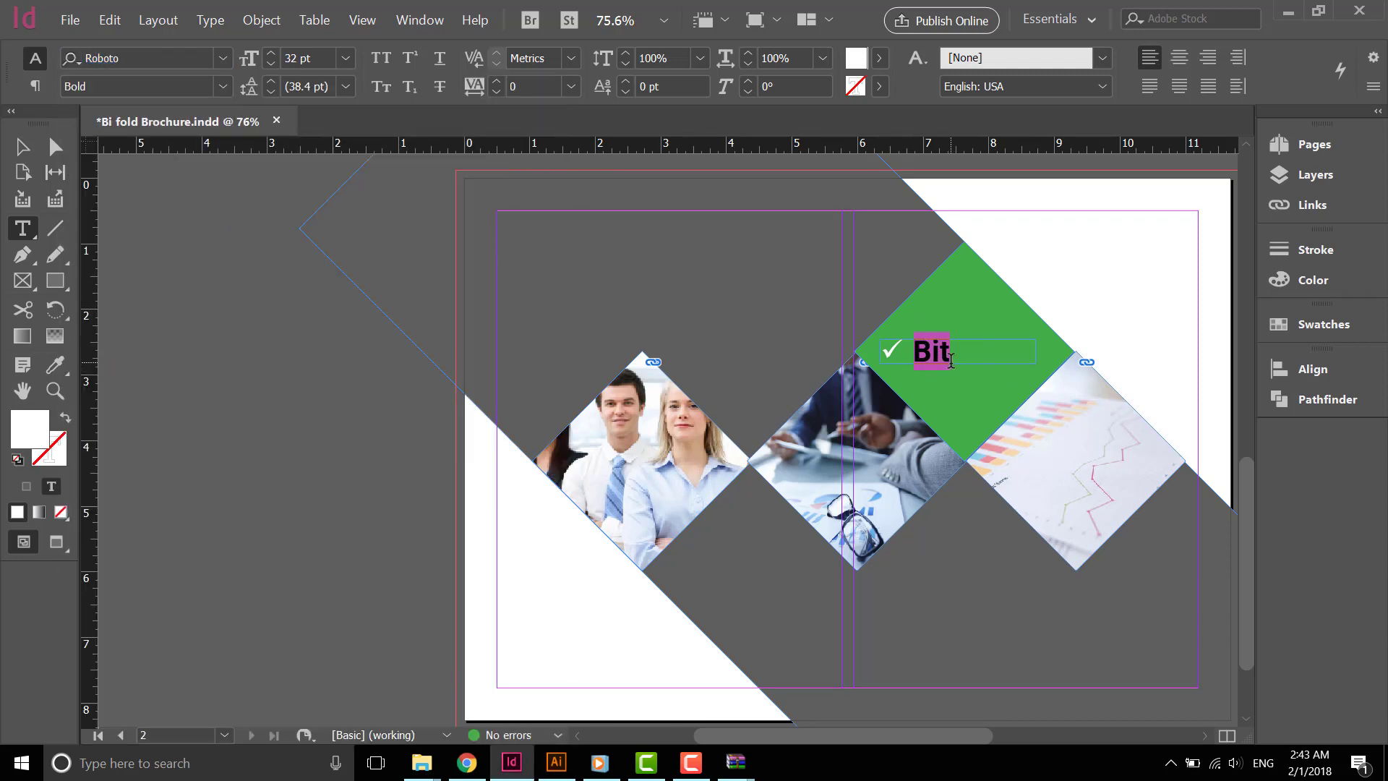
key("ctrl+shift+comma")
key("ctrl+shift+comma")
key("ctrl+shift+comma")
Add more placeholder text and select the words "BitAquia et"
left_click(211, 20)
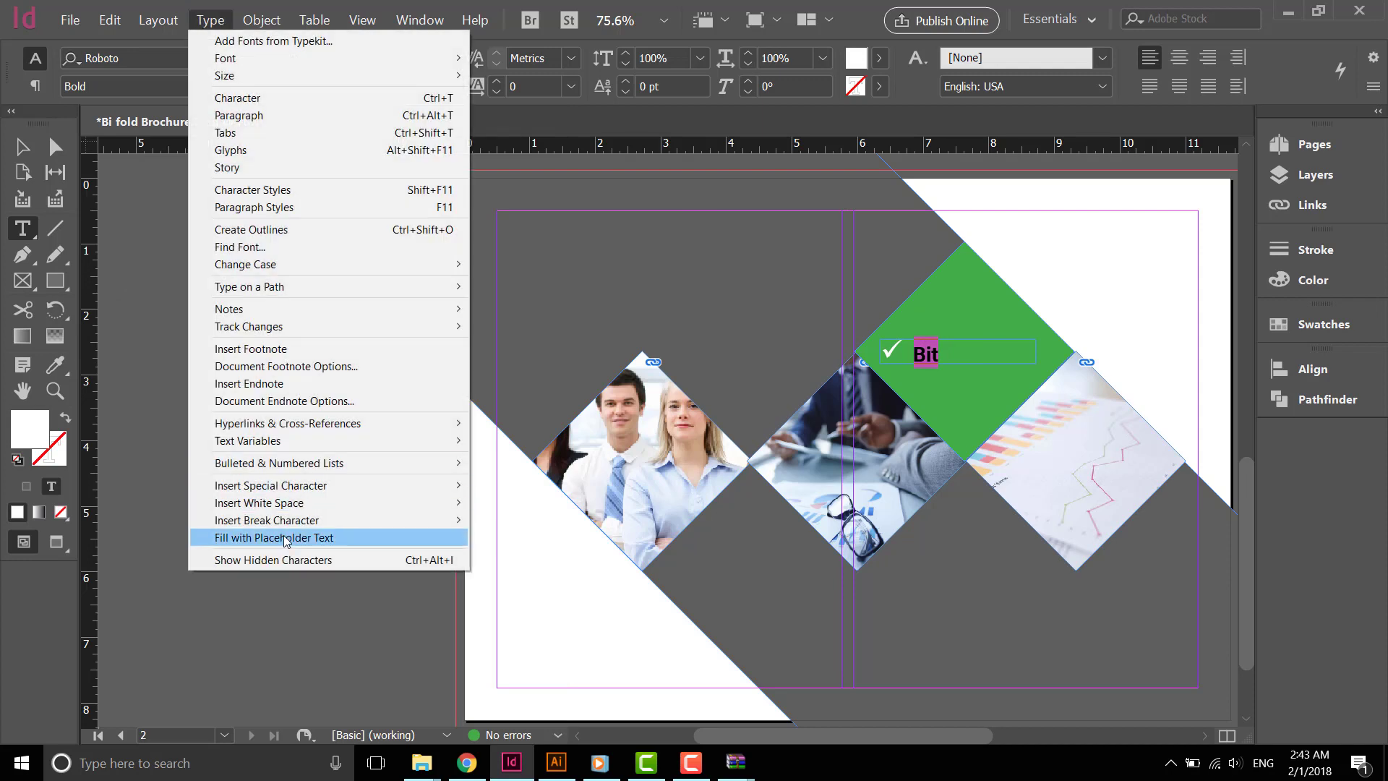
left_click(319, 536)
left_click(23, 146)
double_click(966, 369)
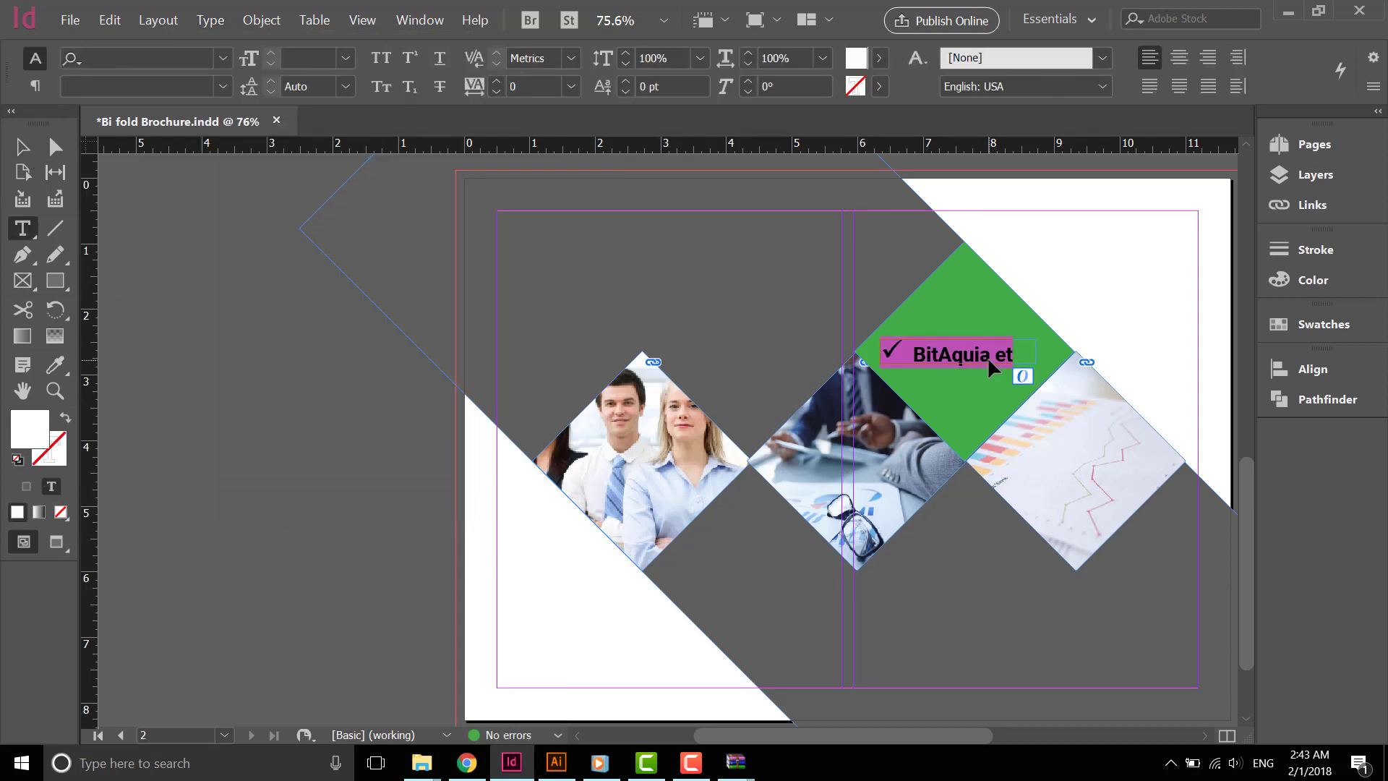
left_click(926, 347)
key("Escape")
double_click(926, 347)
left_click_drag(926, 347, 1030, 363)
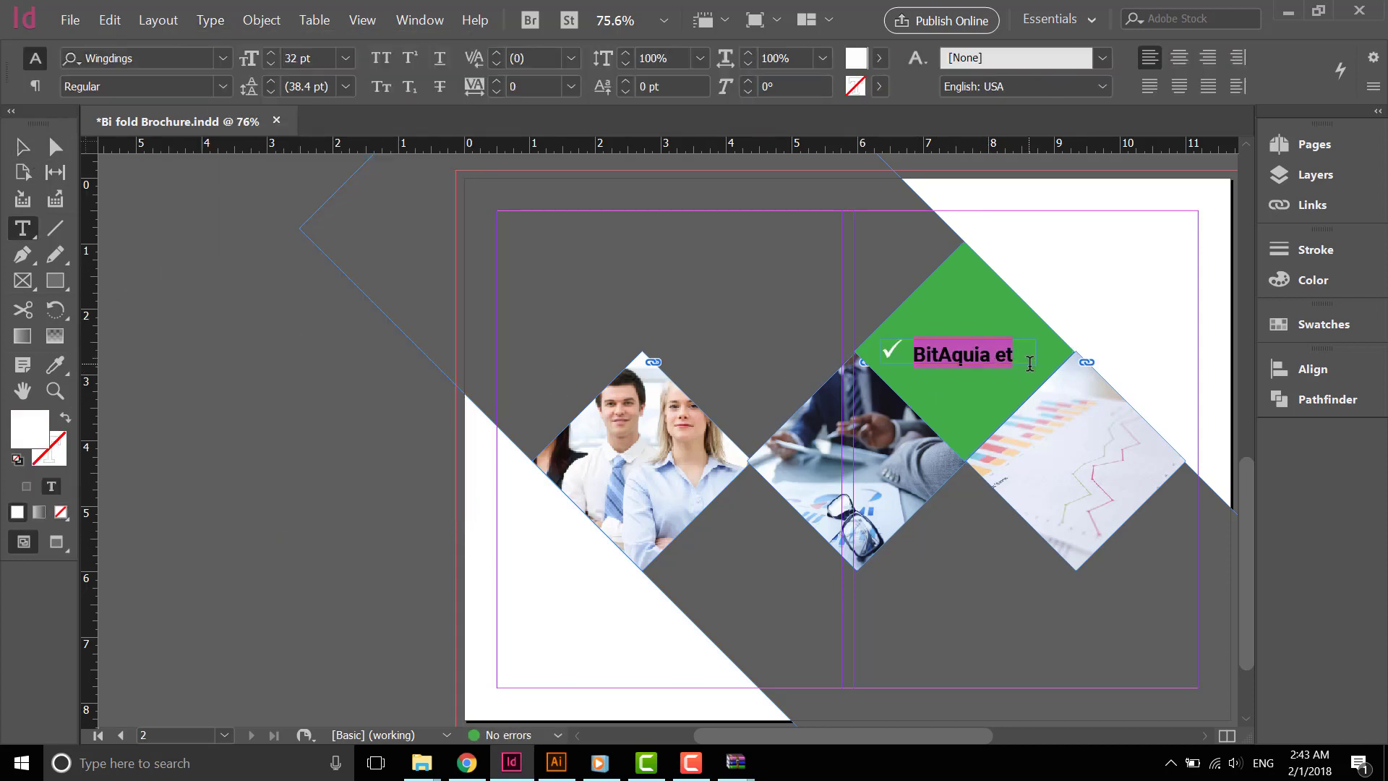
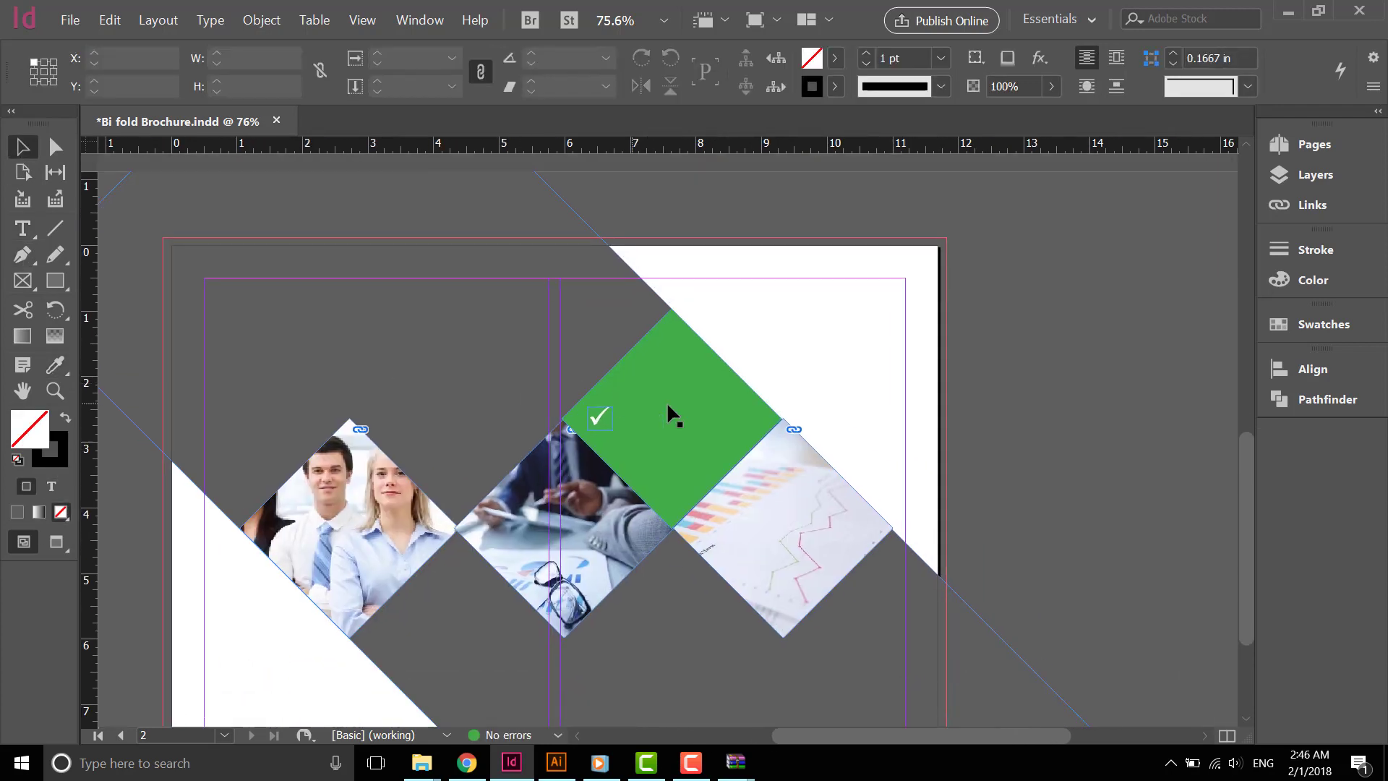
Delete the stray text after the checkmark in the green diamond
left_click(673, 416)
left_click(894, 320)
left_click(694, 457)
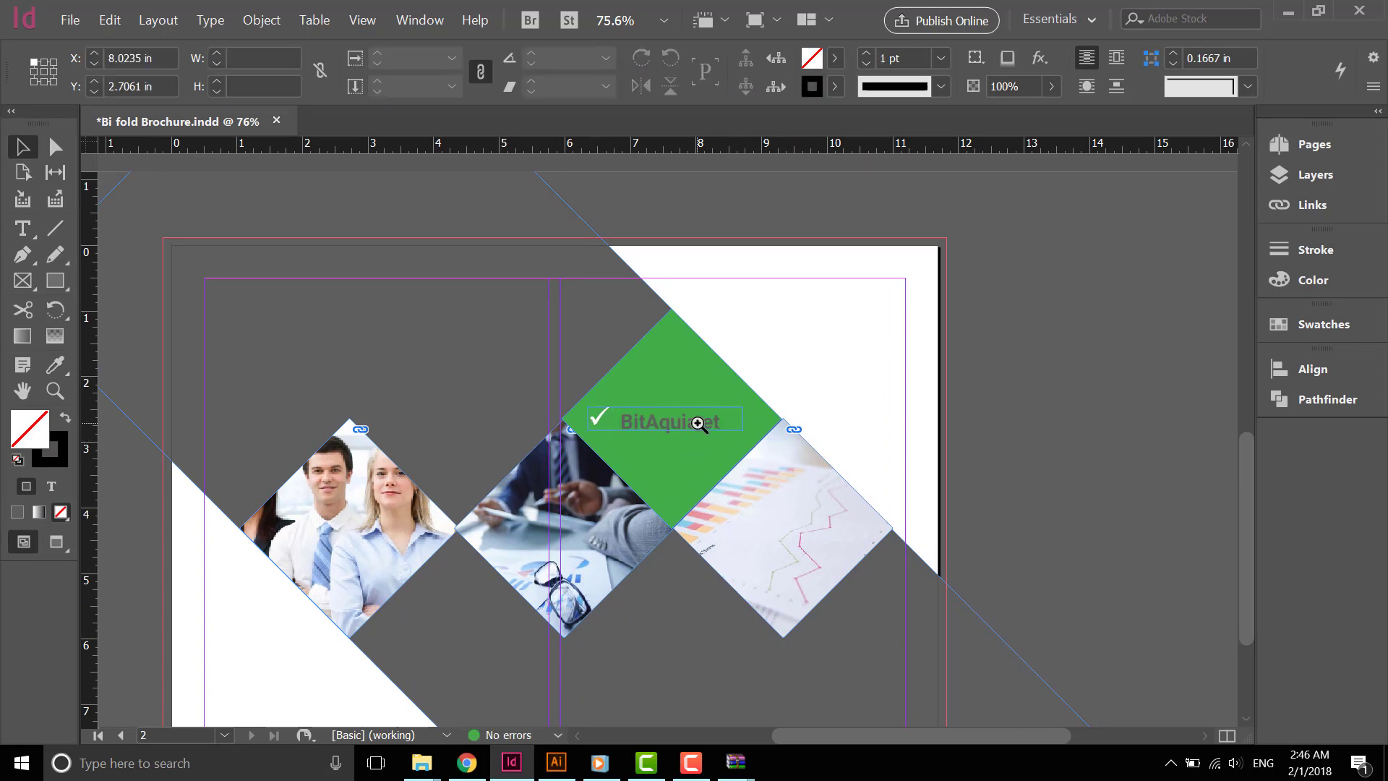
key("ctrl+equal")
key("ctrl+equal")
key("ctrl+equal")
left_click_drag(571, 462, 891, 444)
key("BackSpace")
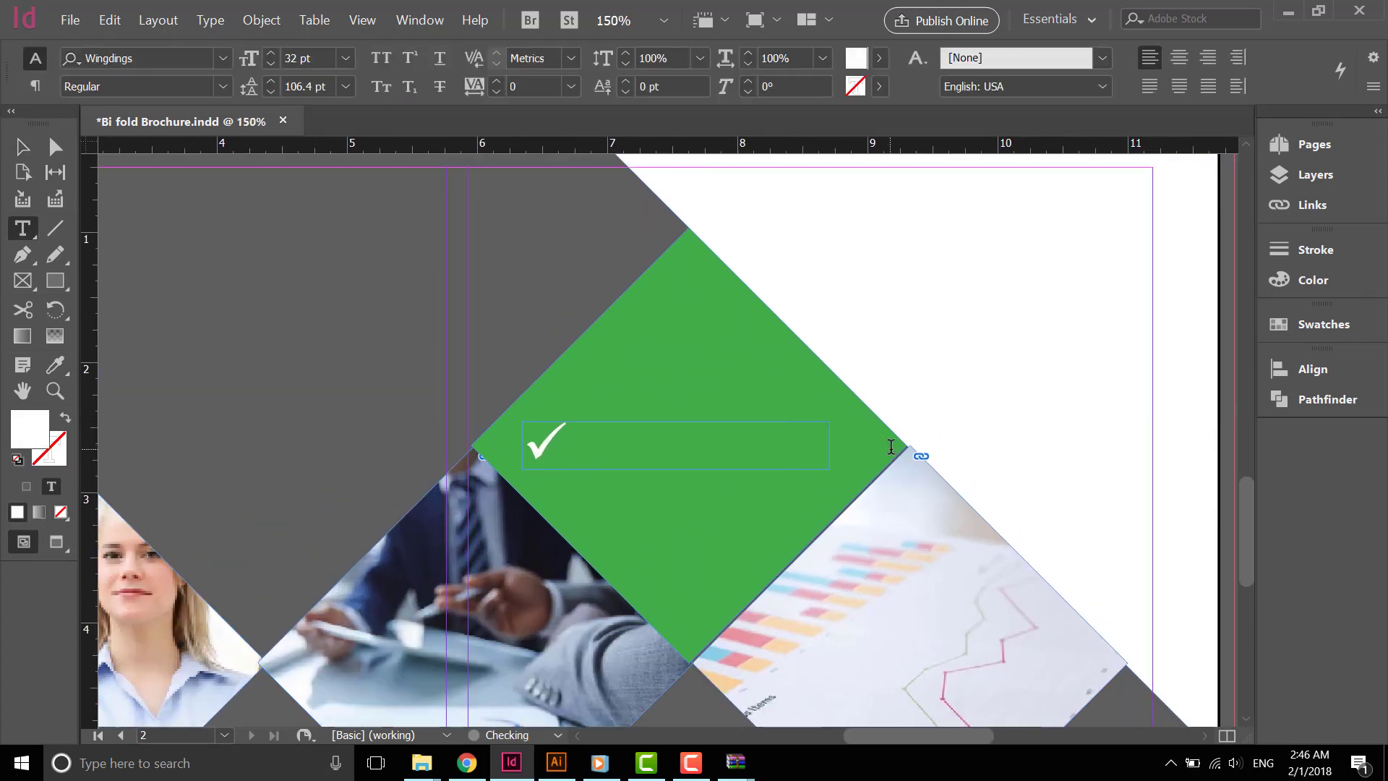
key("Escape")
key("ctrl+shift+a")
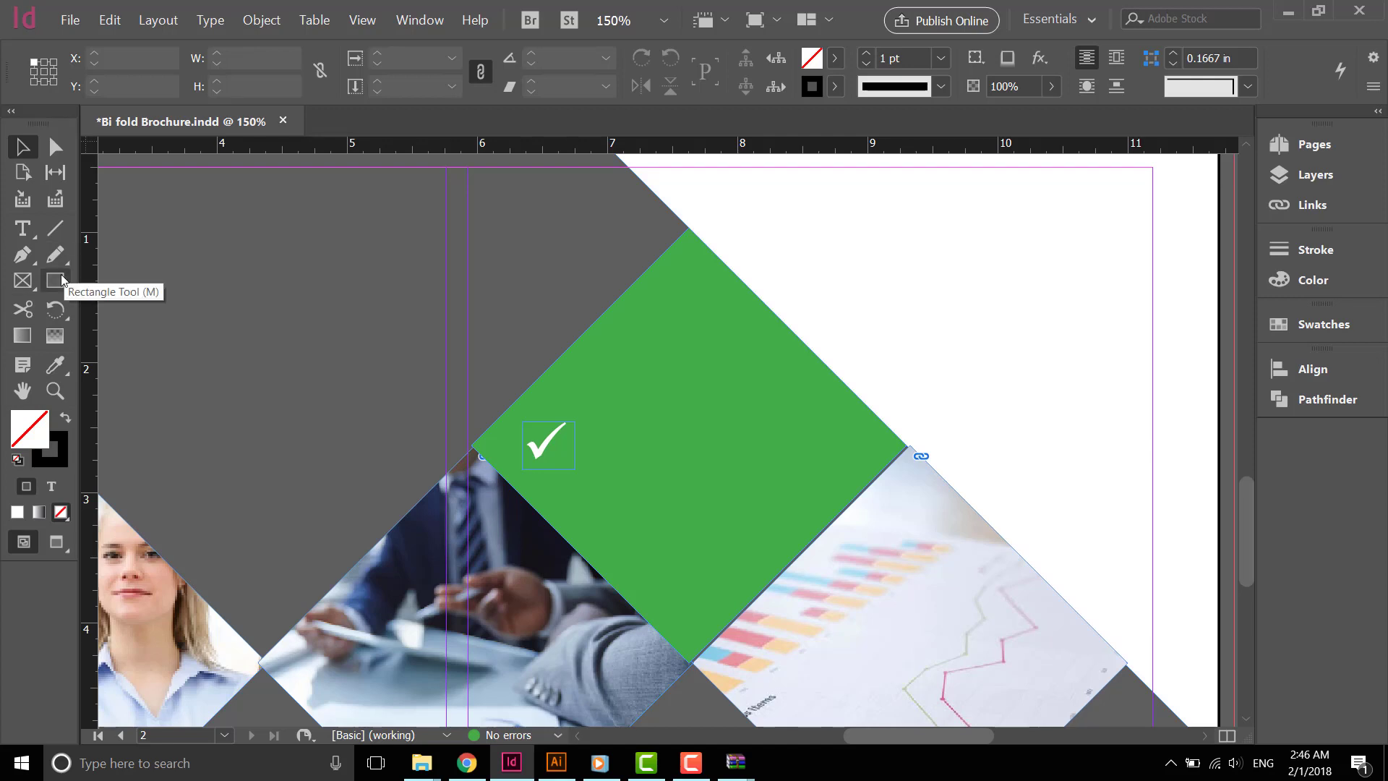
Draw a new text frame at the upper right, fill it with placeholder text and bold it
key("t")
left_click_drag(908, 280, 1153, 316)
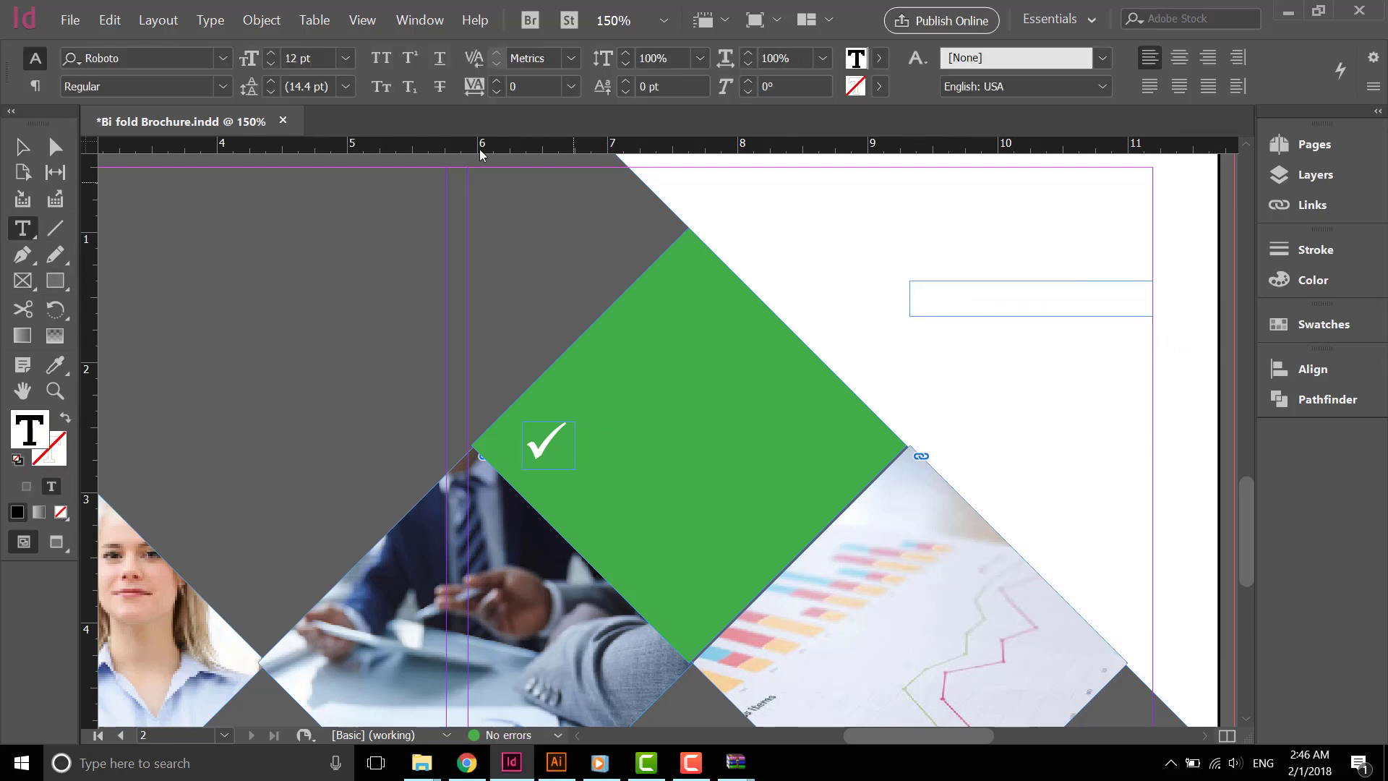
left_click(210, 20)
left_click(274, 537)
key("ctrl+a")
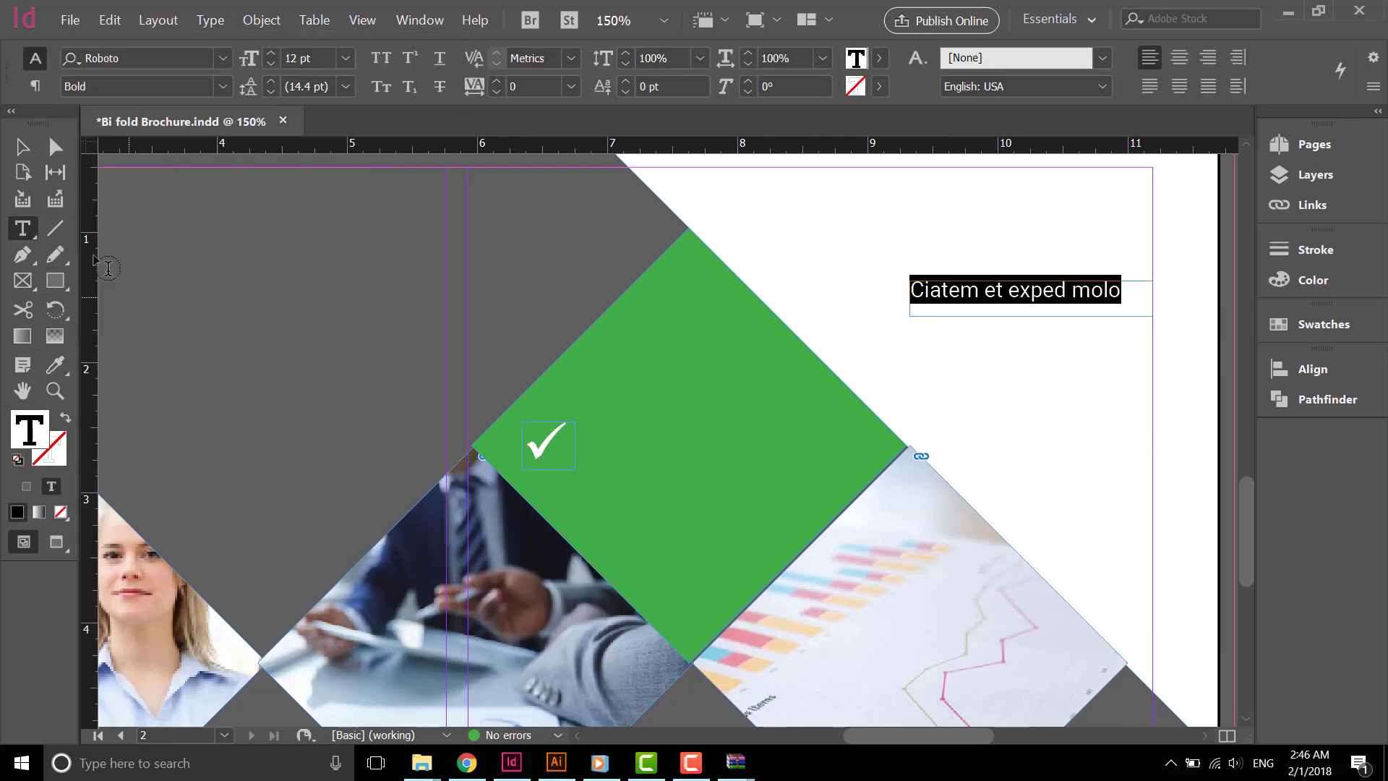
key("ctrl+shift+b")
key("Escape")
Move the caption into the green diamond beside the checkmark and make its text white
left_click_drag(997, 282, 686, 429)
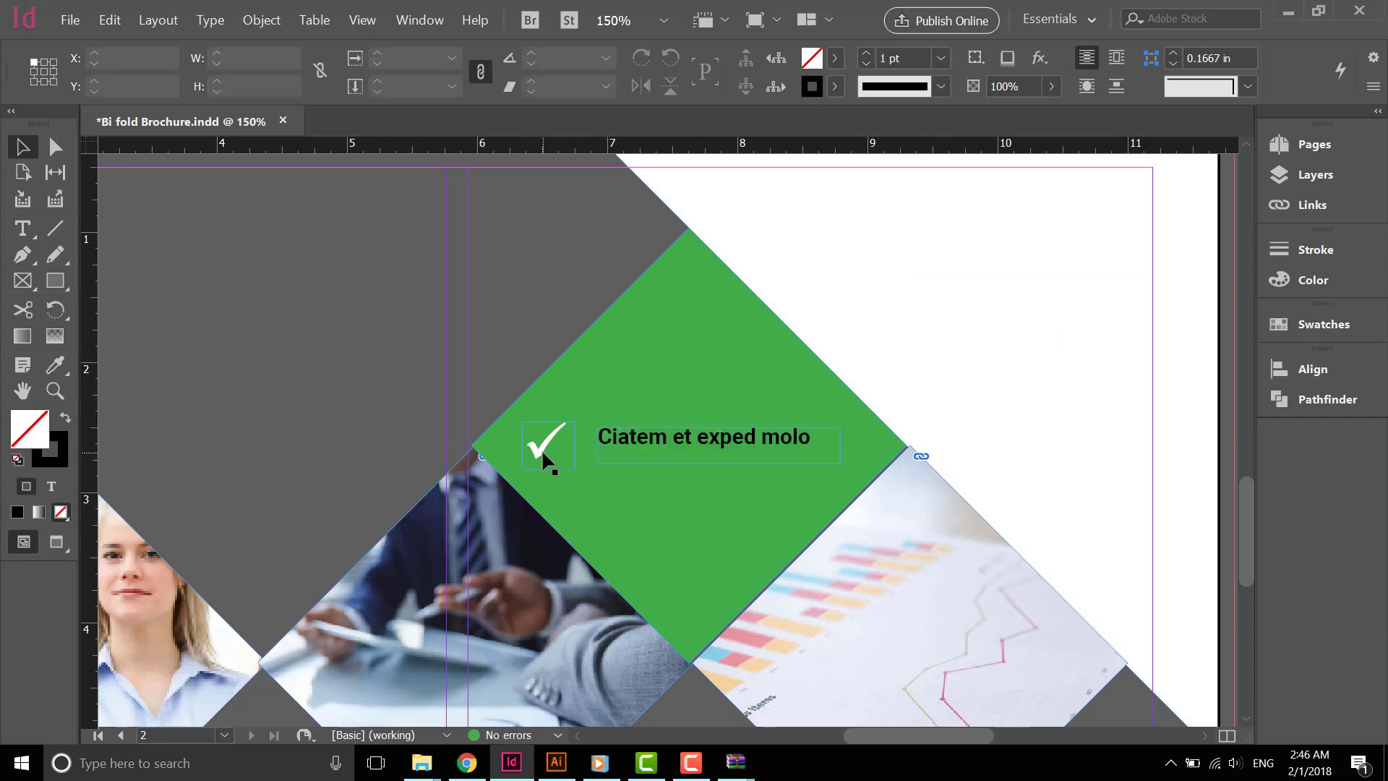
double_click(736, 428)
key("ctrl+a")
key("Escape")
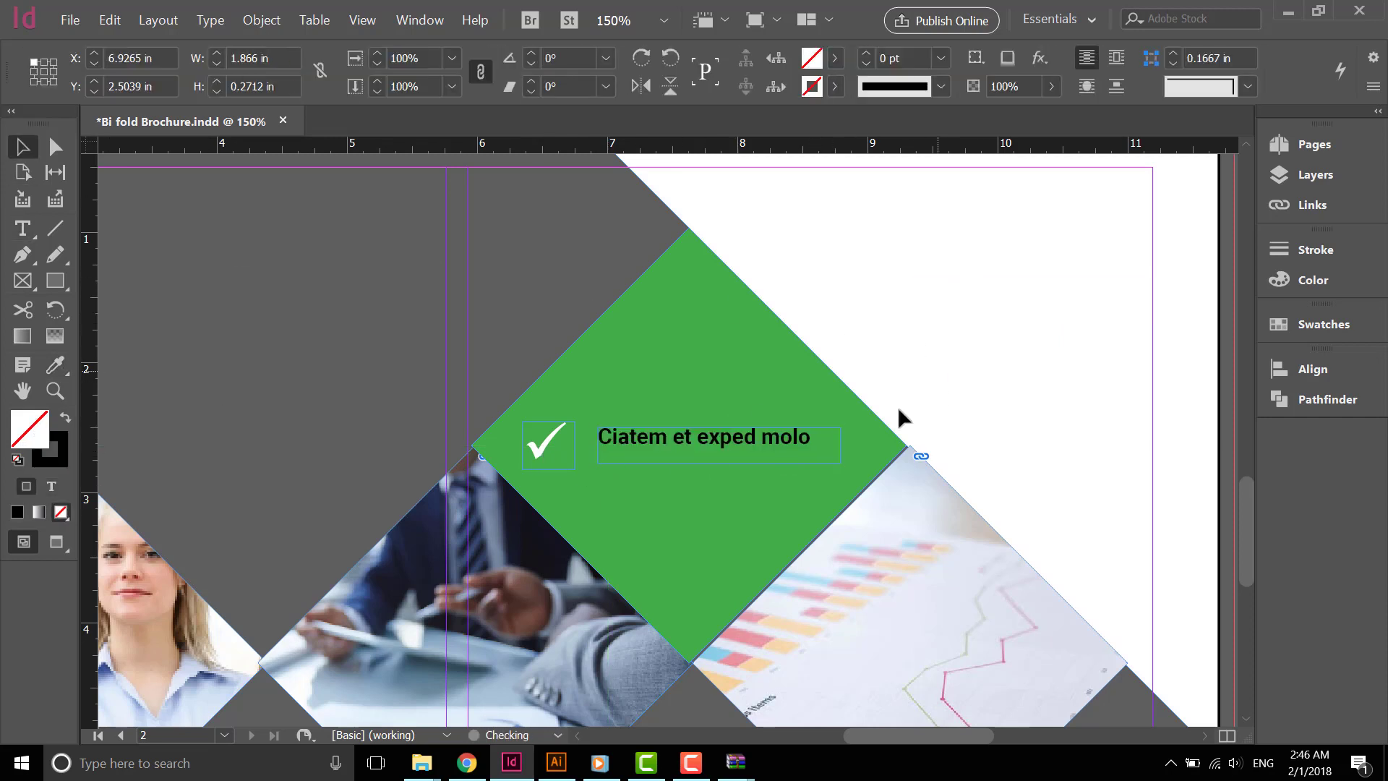
double_click(785, 434)
key("ctrl+a")
left_click(855, 57)
left_click(672, 174)
key("Escape")
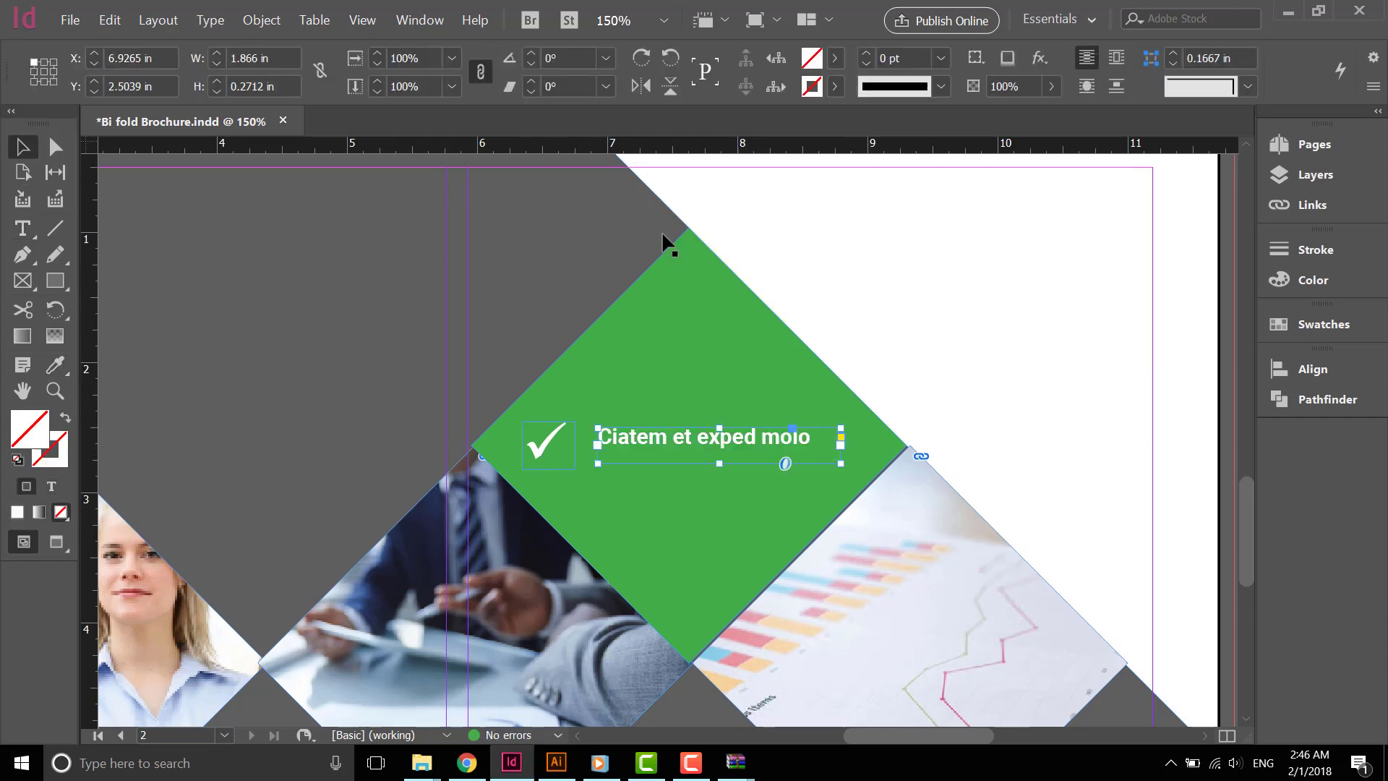
Nudge the caption down slightly to line it up beside the checkmark
left_click(622, 441)
key("Down")
key("Down")
key("Down")
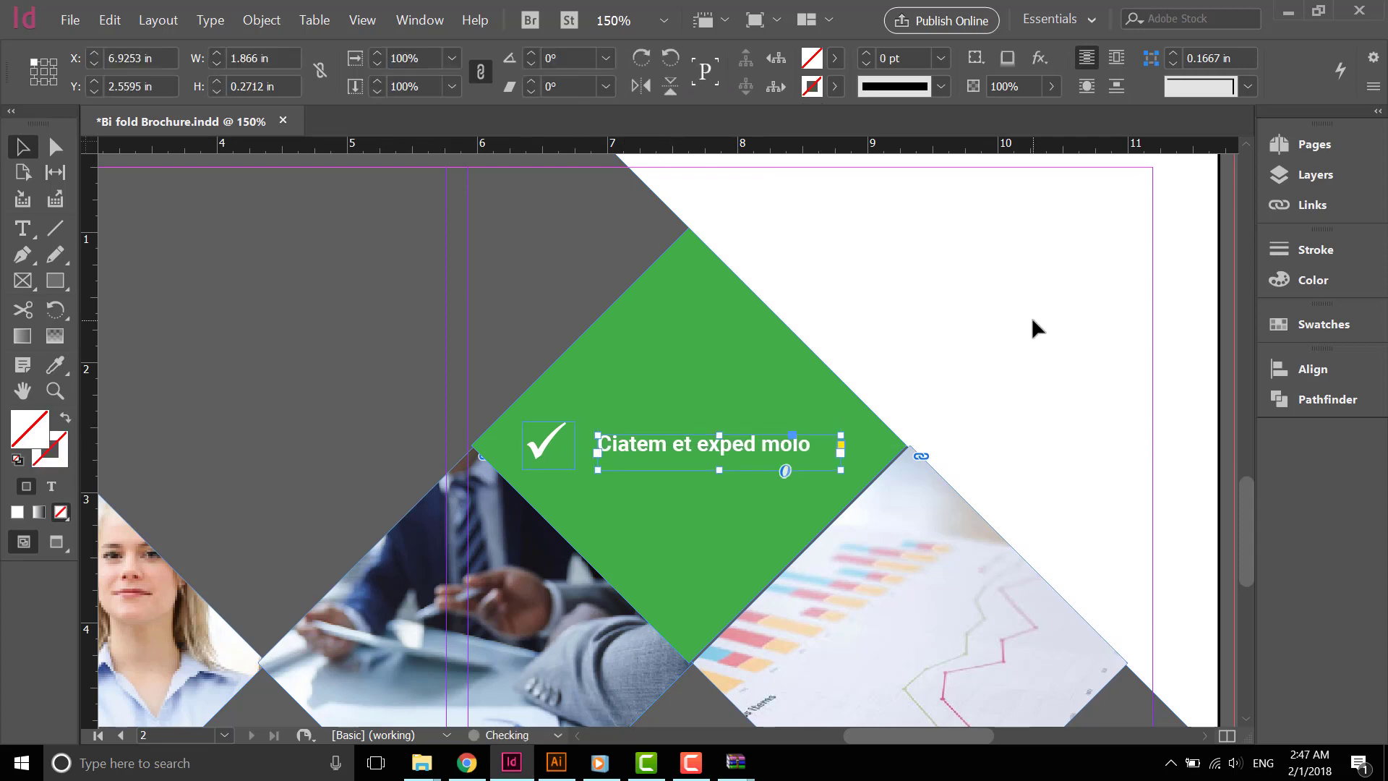
key("ctrl+shift+a")
left_click(550, 447)
left_click(978, 327)
key("ctrl+0")
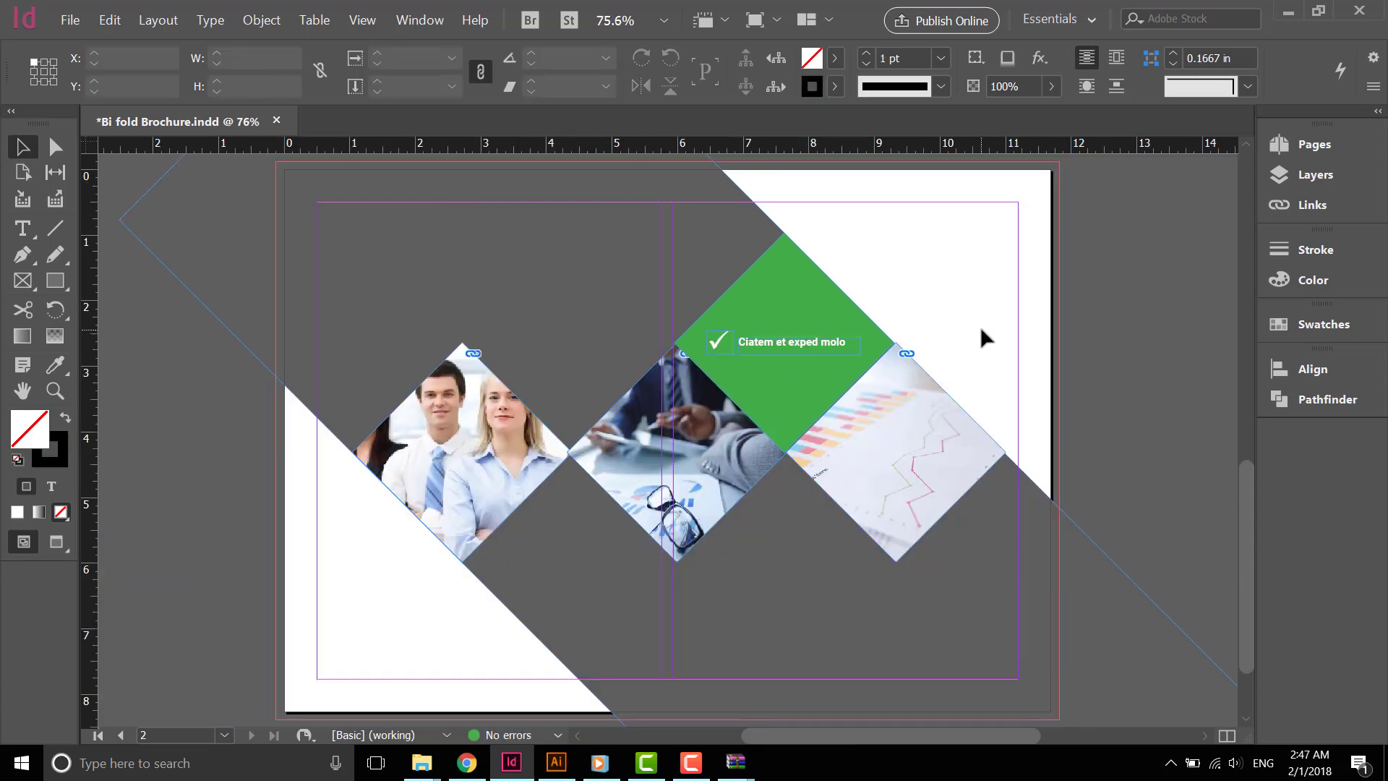
left_click(720, 384)
left_click(1079, 401)
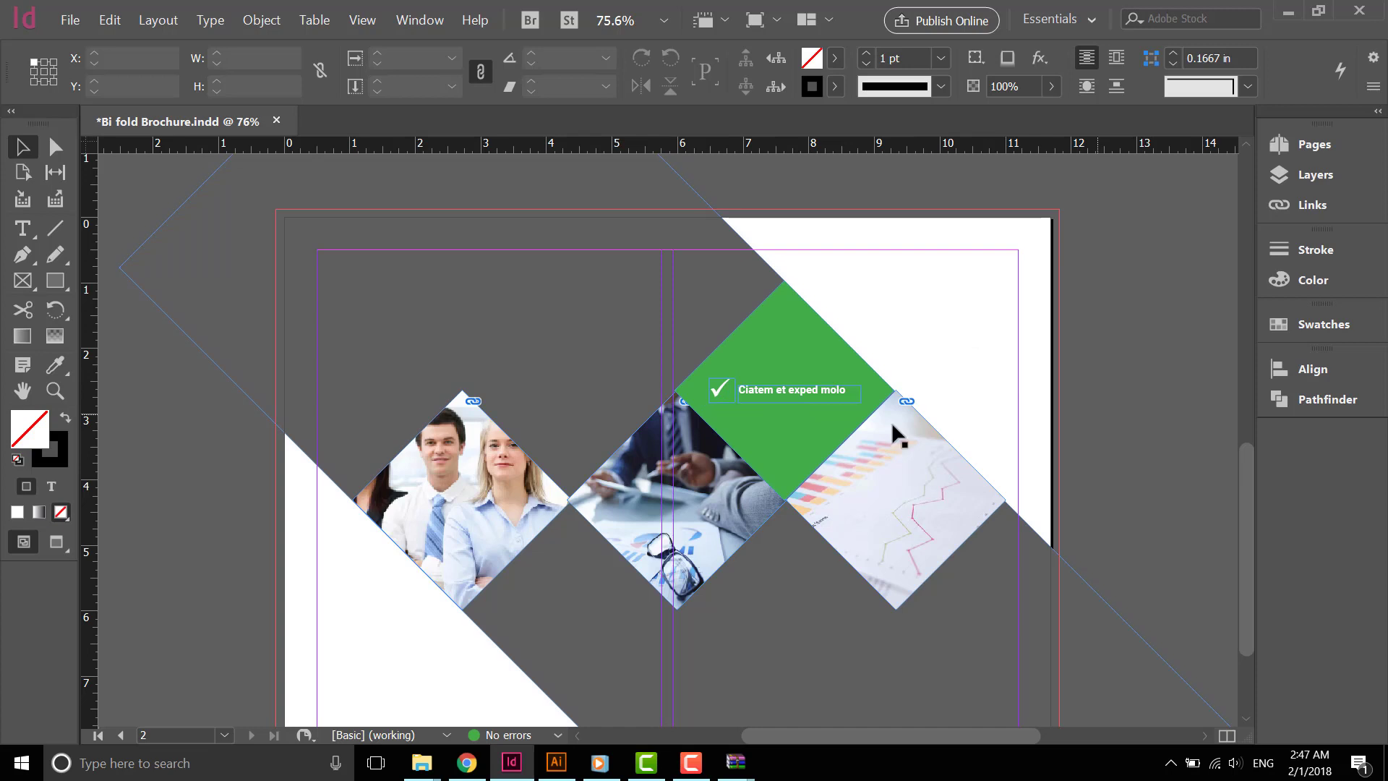
Resize the caption frame so it shows just "Ciatem et expe"
double_click(814, 389)
triple_click(814, 390)
left_click(10, 154)
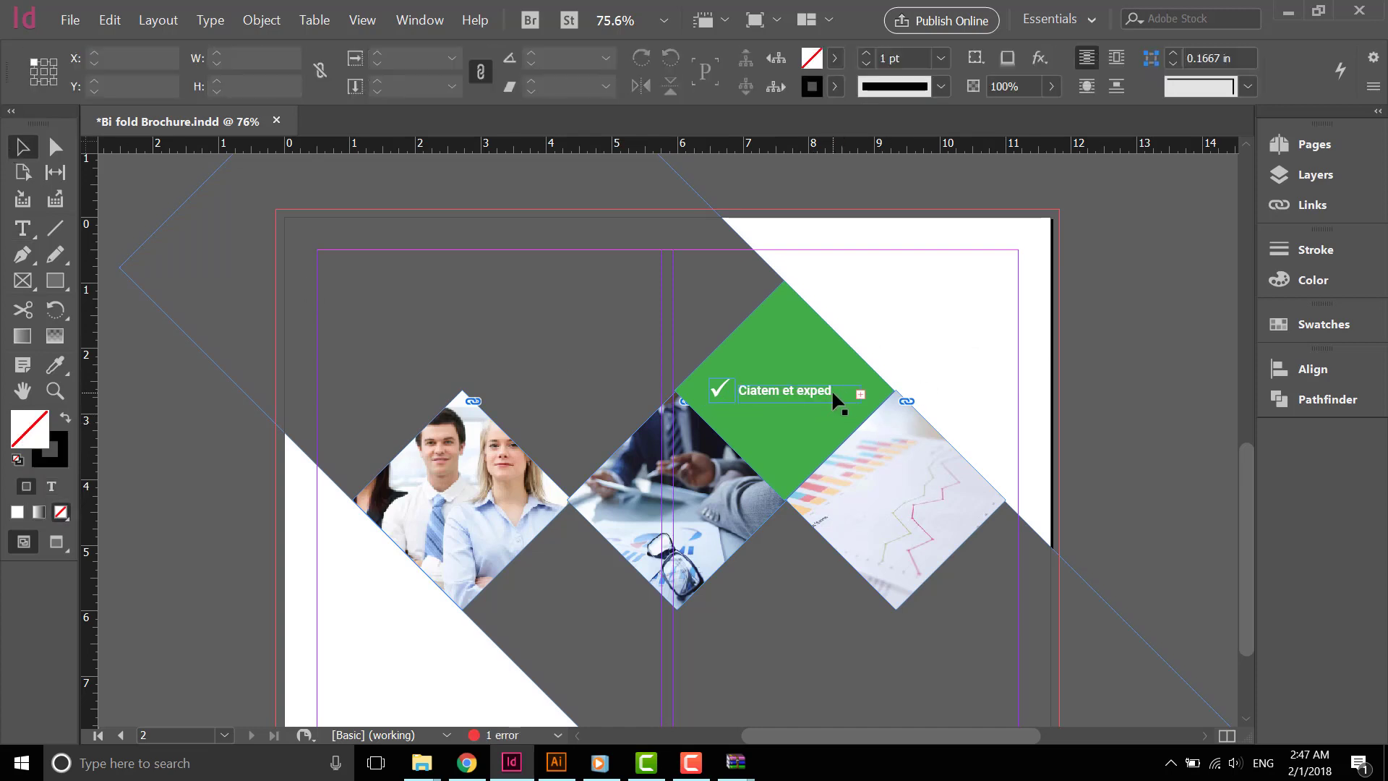
mouse_move(799, 402)
left_mouse_down()
mouse_move(811, 426)
mouse_move(878, 405)
left_mouse_up()
double_click(832, 389)
triple_click(832, 383)
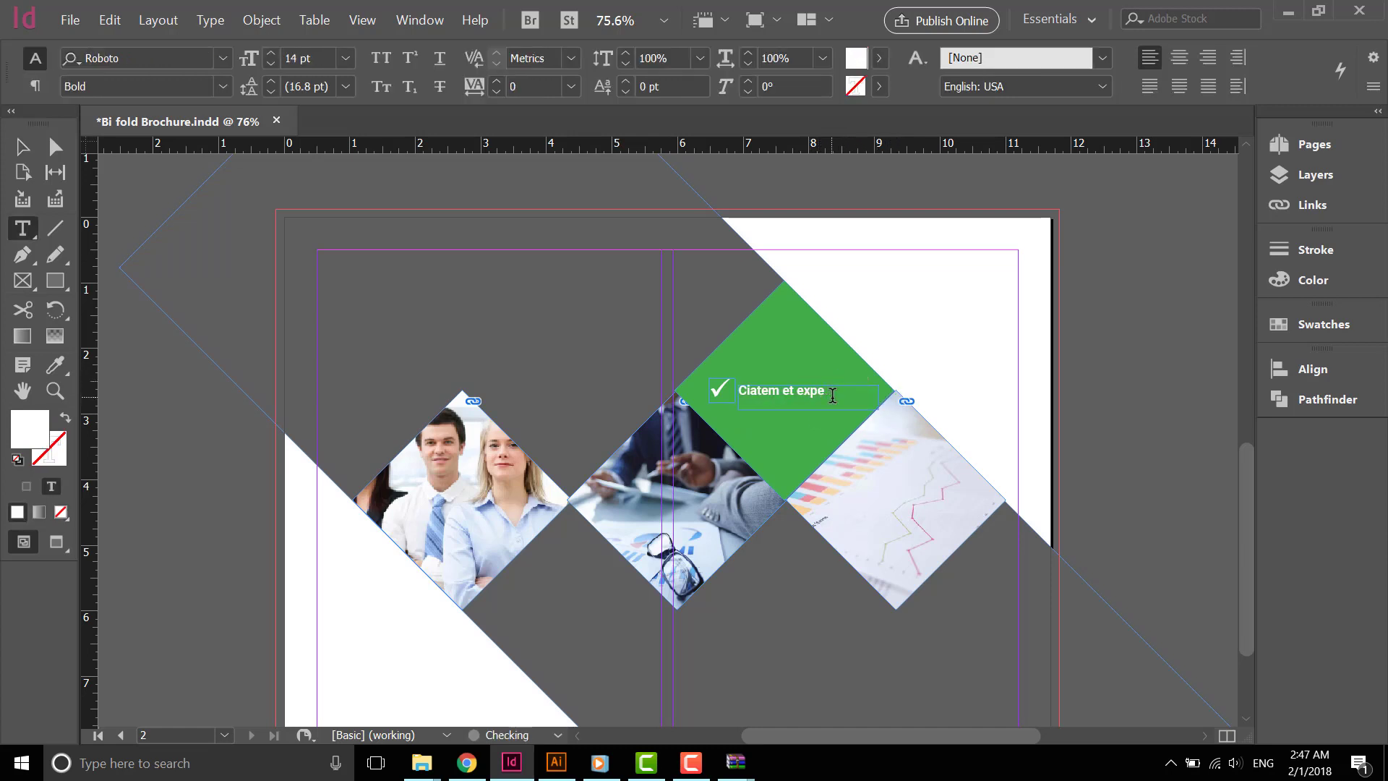
key("Escape")
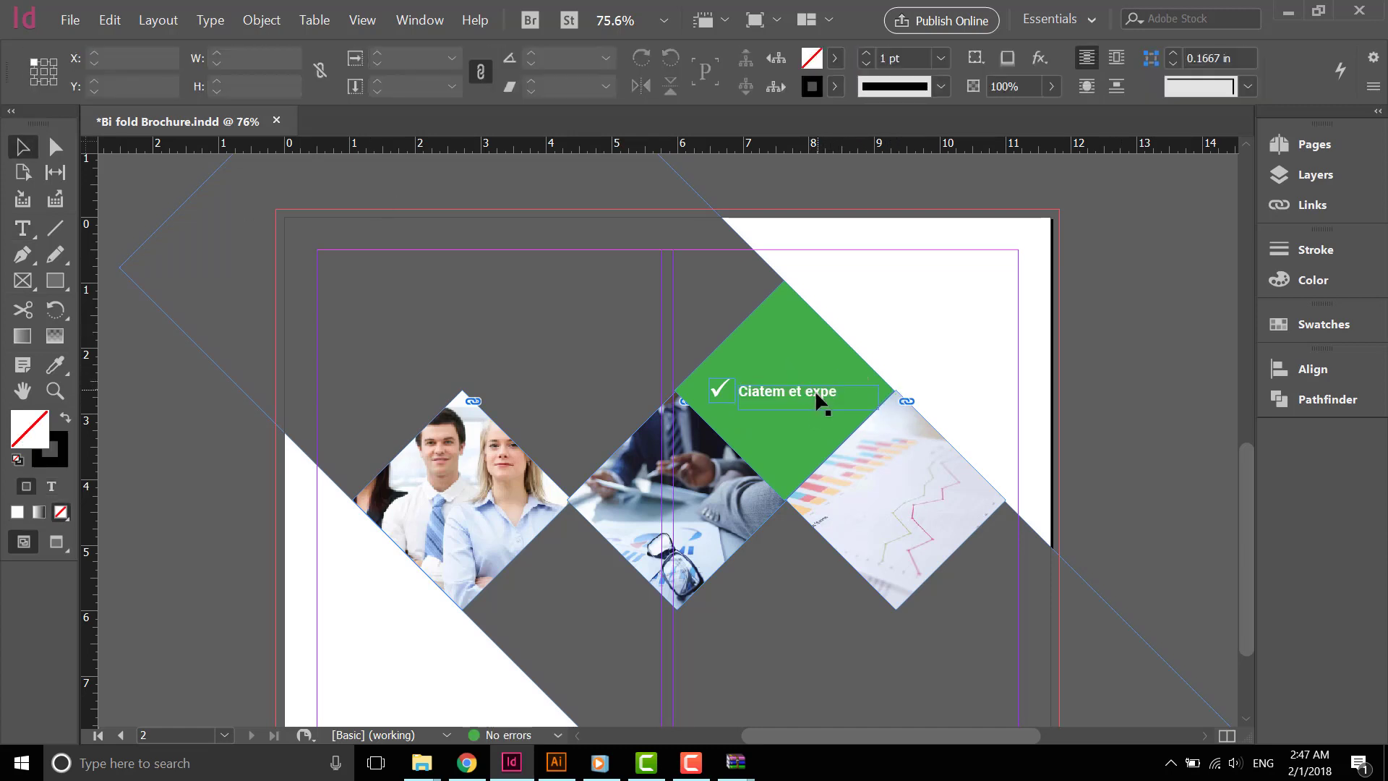
Toggle the guide-free preview and zoom in on the green diamond caption
left_click(1104, 386)
key("w")
key("w")
key("w")
scroll(1105, 385, "down", 3)
key("w")
left_click(812, 291)
key("ctrl+equal")
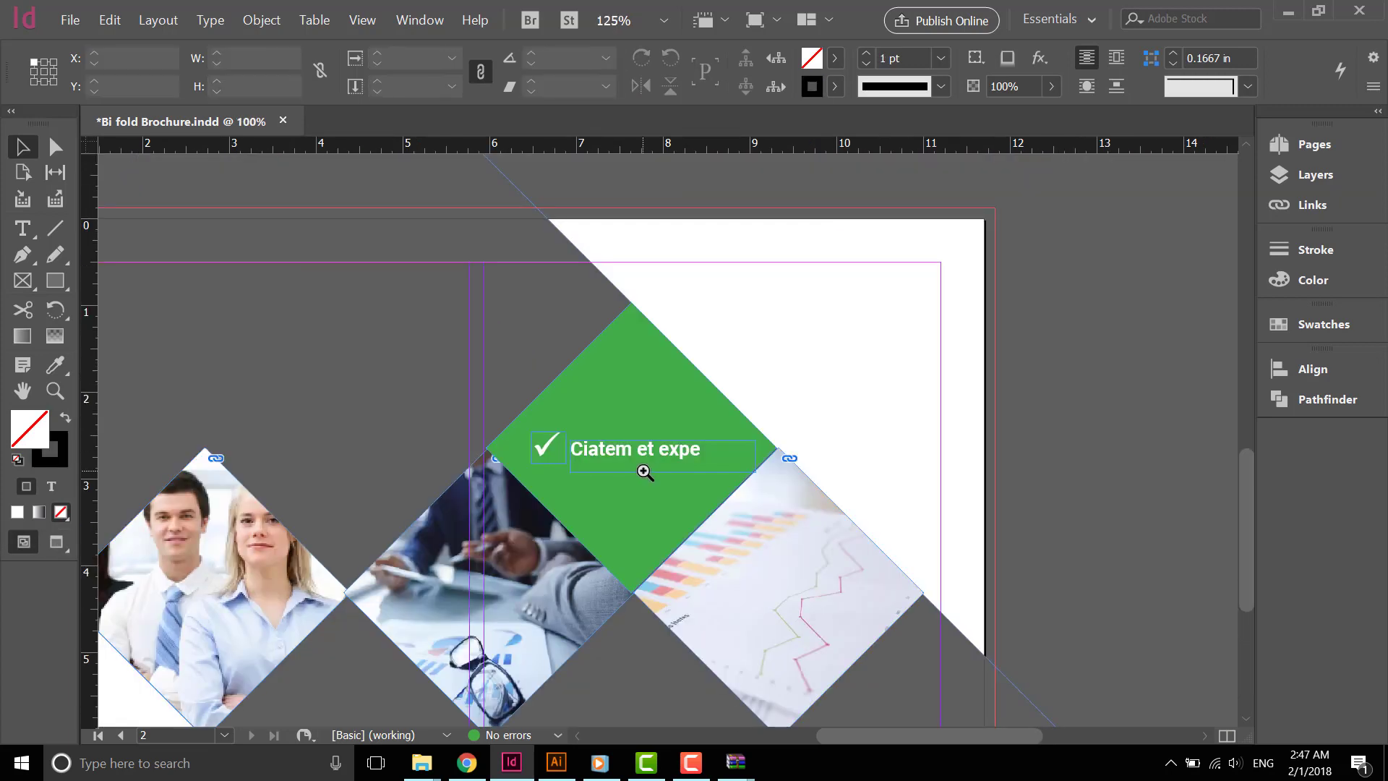
key("ctrl+equal")
left_click(904, 377)
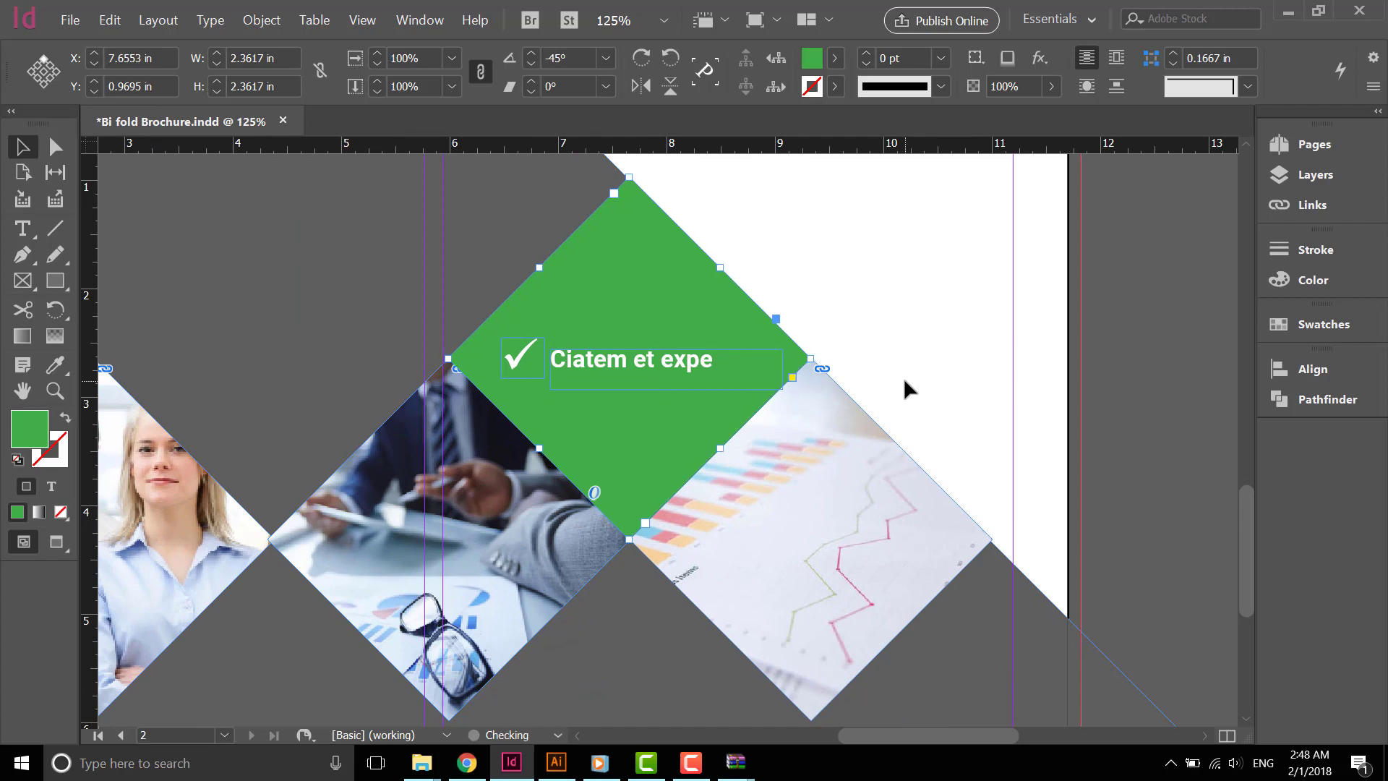
key("w")
Inspect the grey background rectangle and photo frames in the Layer 1 list
left_click_drag(487, 556, 708, 439)
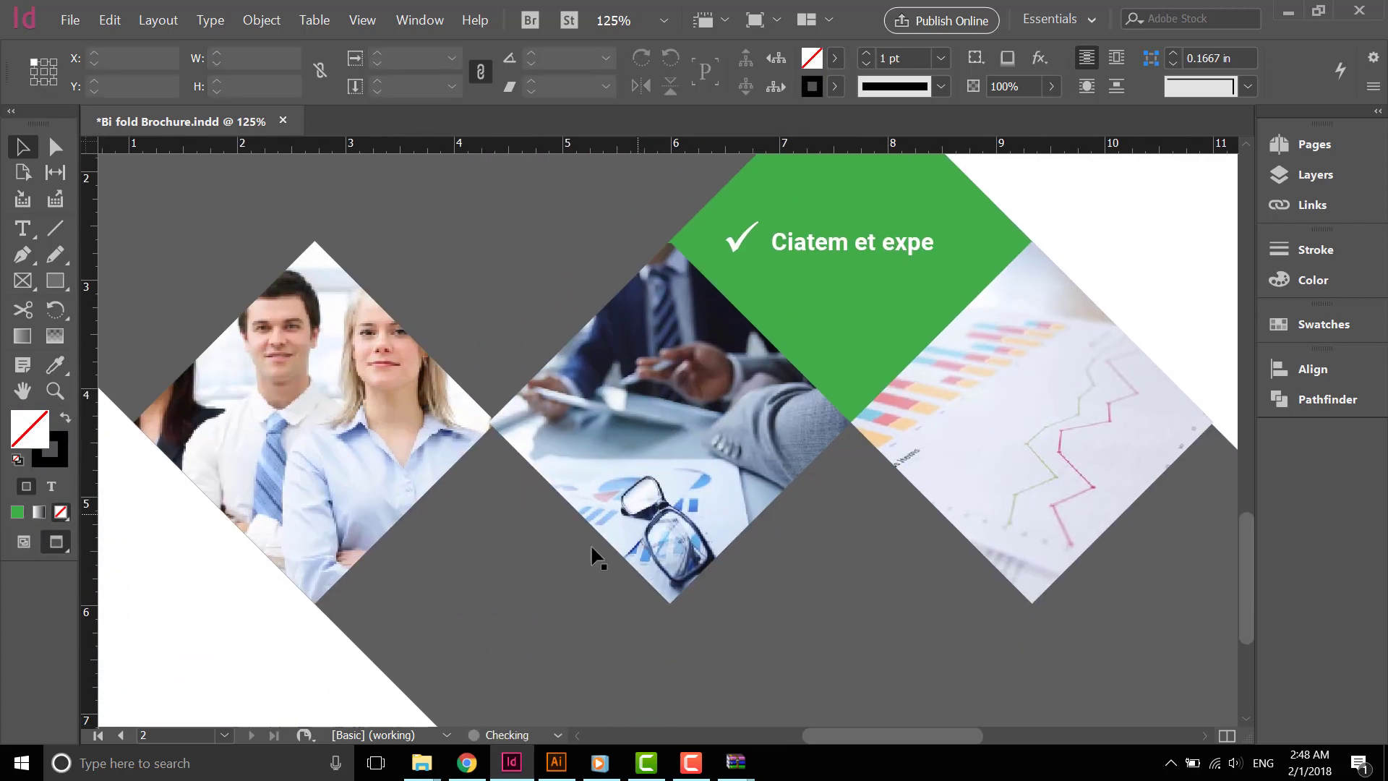
left_click(439, 631)
left_click(1314, 174)
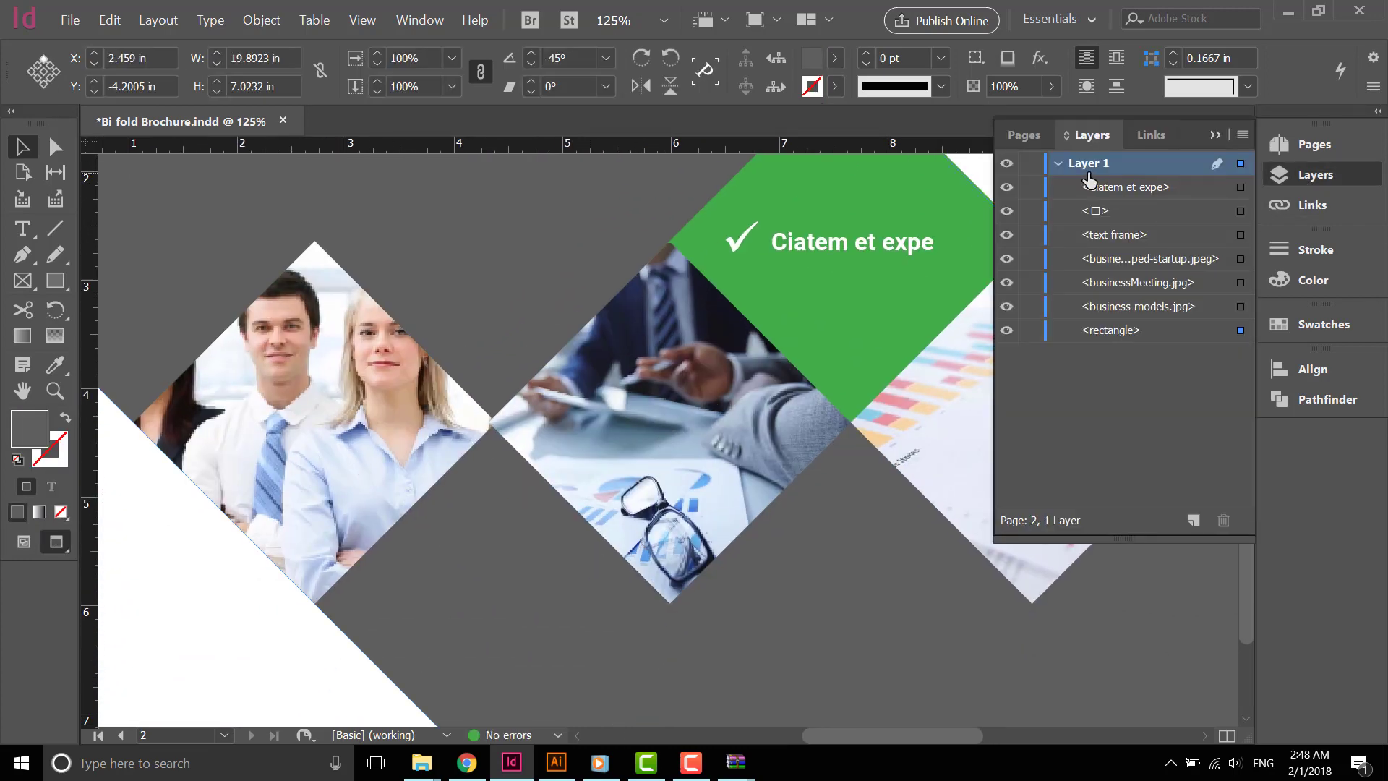
left_click(1061, 338)
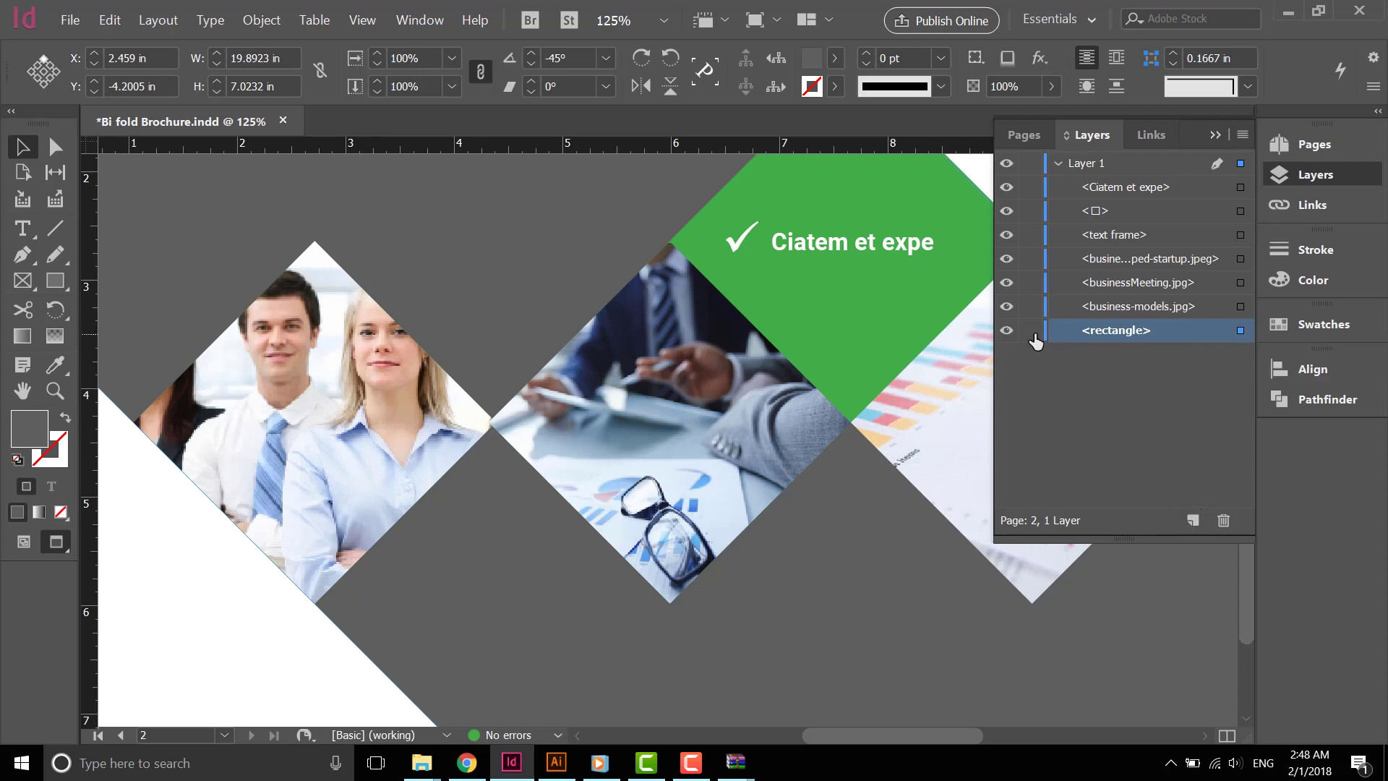
left_click(1034, 331)
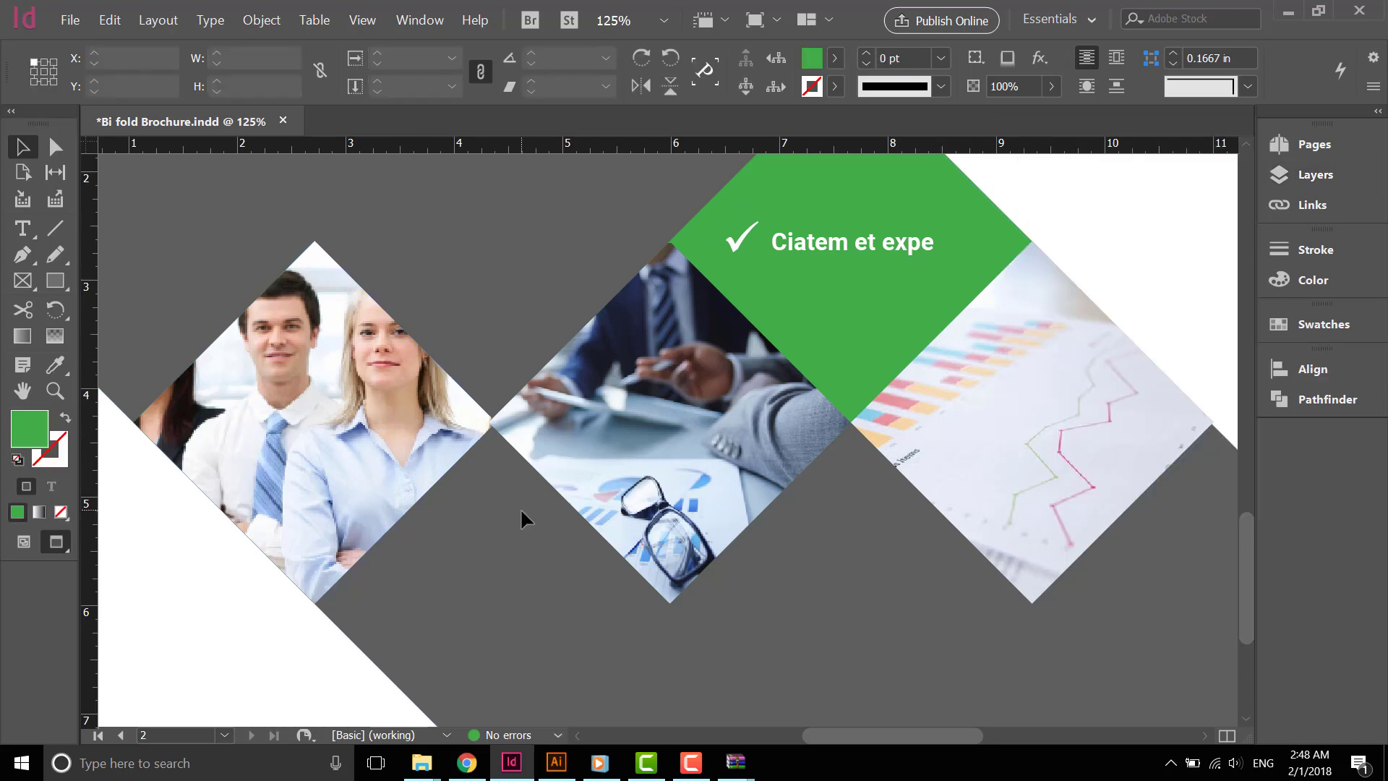
left_click(558, 355)
key("ctrl+shift+a")
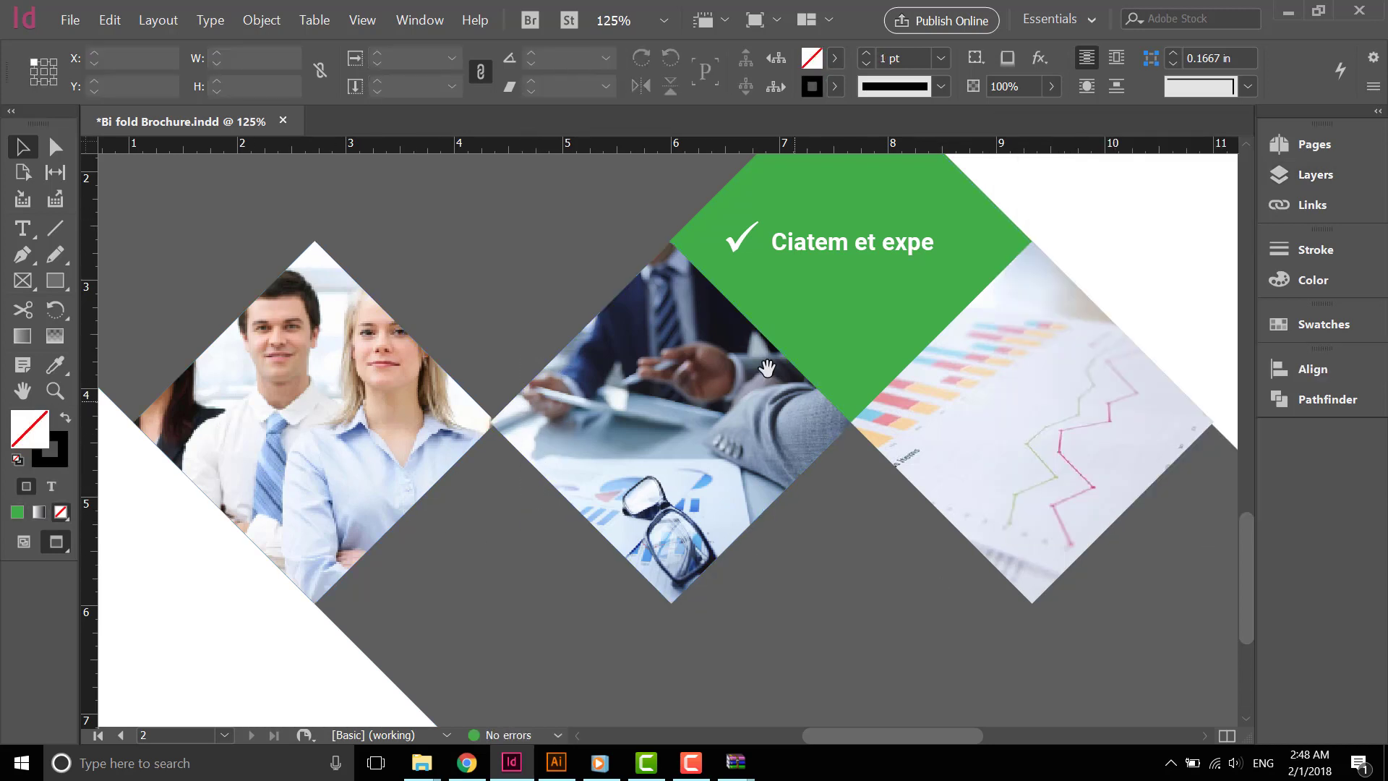
Check the objects grouped around the green diamond
scroll(810, 451, "up", 3)
scroll(890, 342, "right", 2)
left_click(1017, 458)
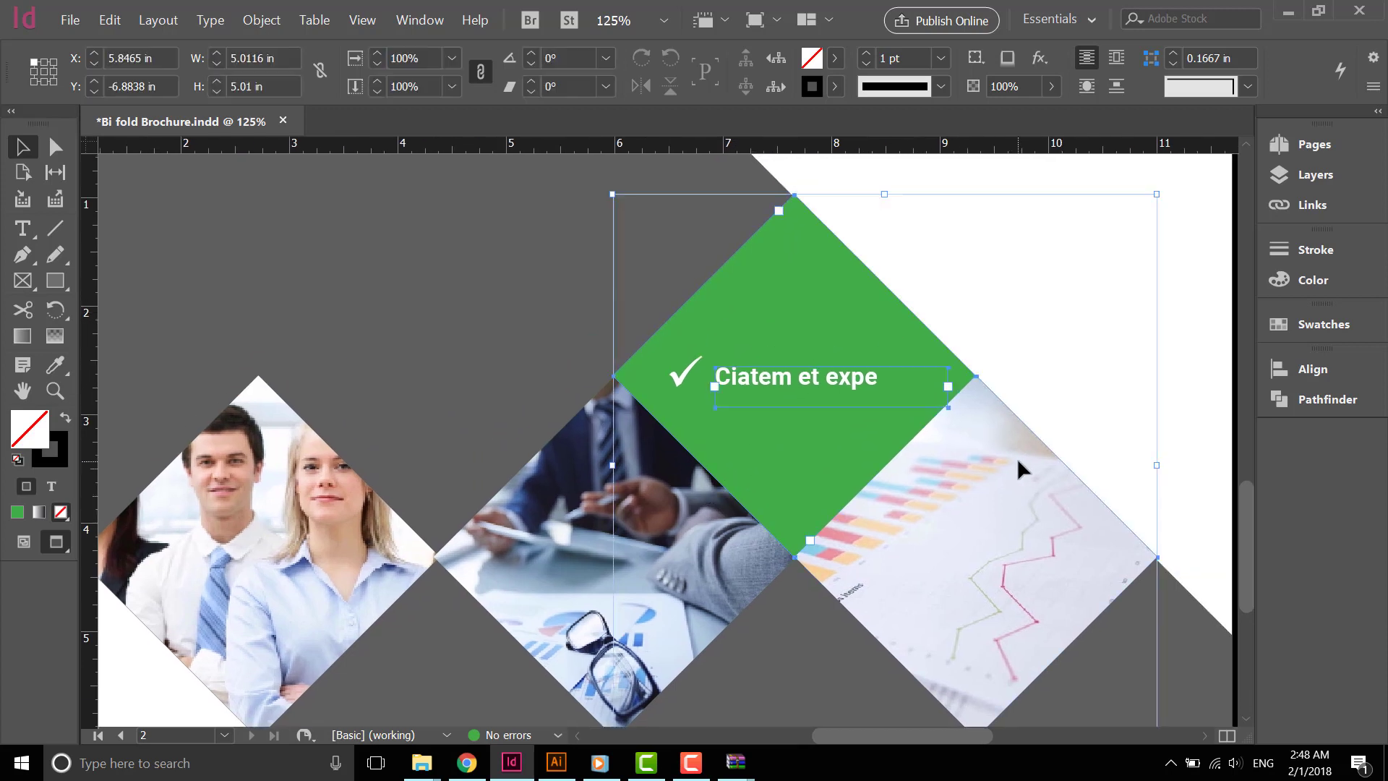
left_click_drag(1120, 389, 1058, 484)
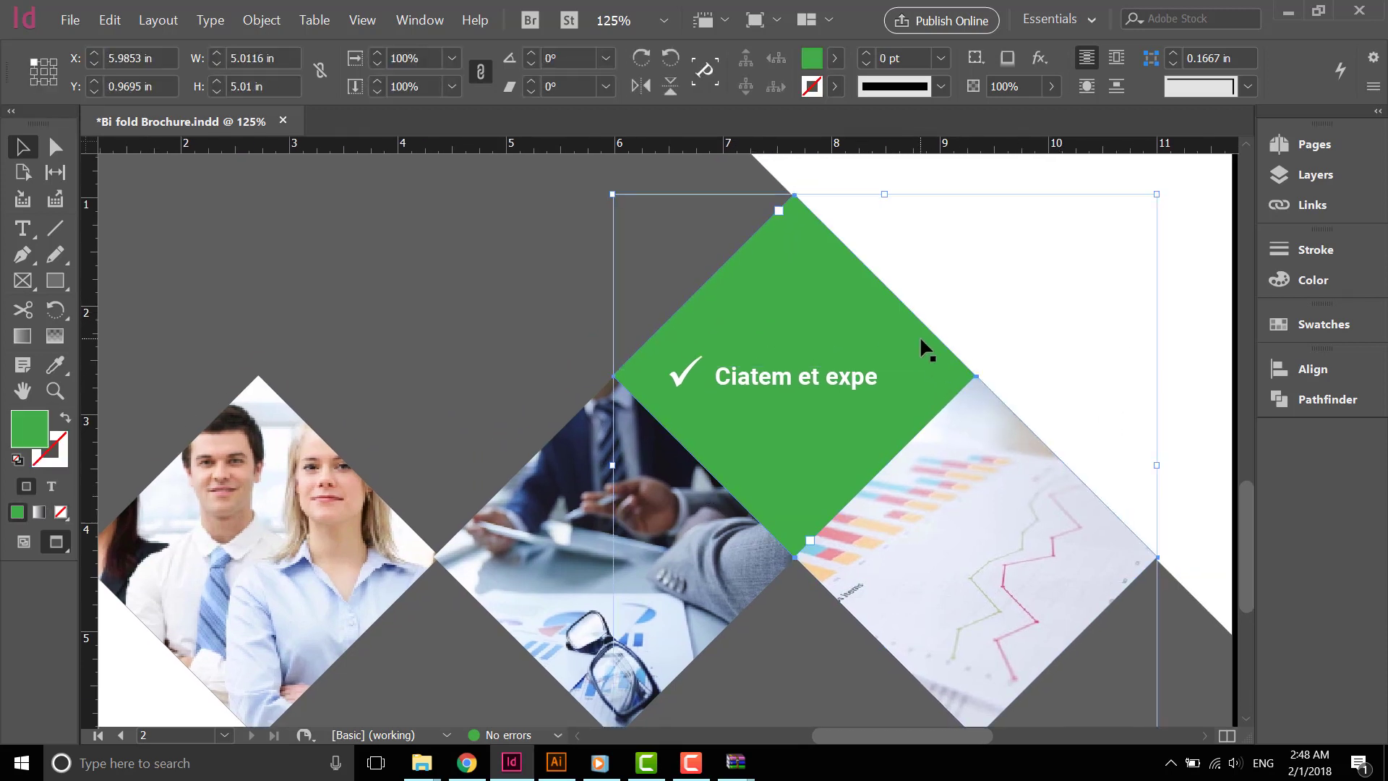
key("ctrl+shift+a")
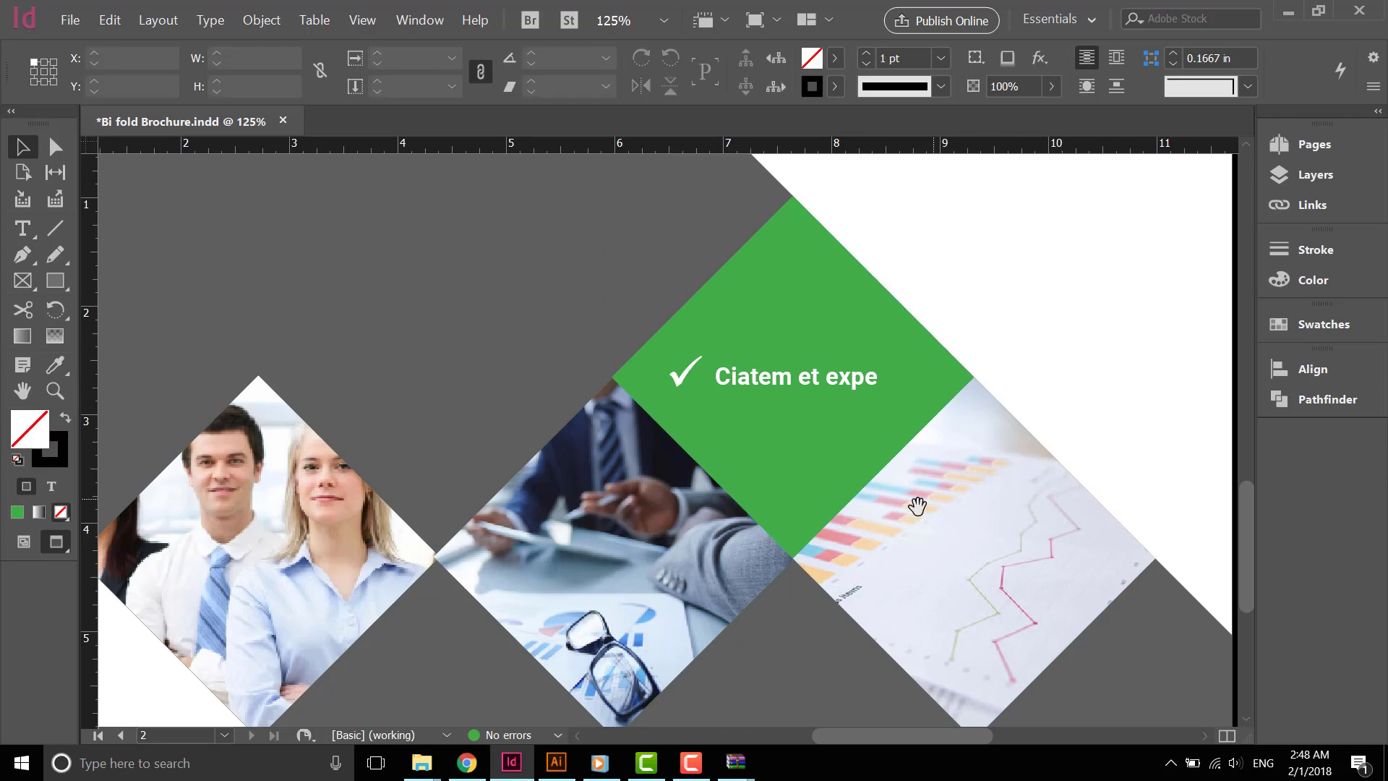
scroll(917, 502, "down", 3)
scroll(795, 361, "left", 3)
Nudge the people photo on the left one step right and one step down
left_click(505, 366)
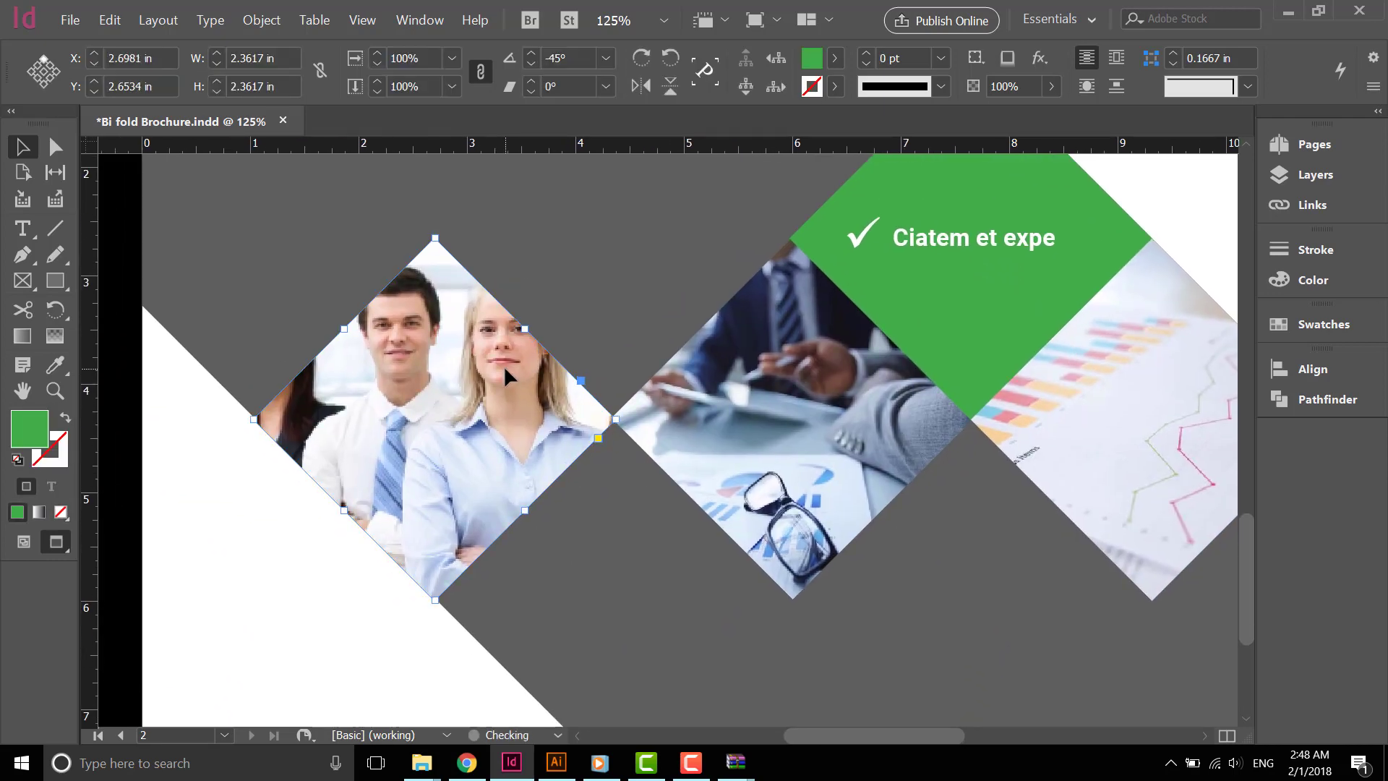
key("Right")
key("Down")
scroll(504, 366, "up", 3)
scroll(578, 361, "down", 3)
scroll(579, 361, "left", 3)
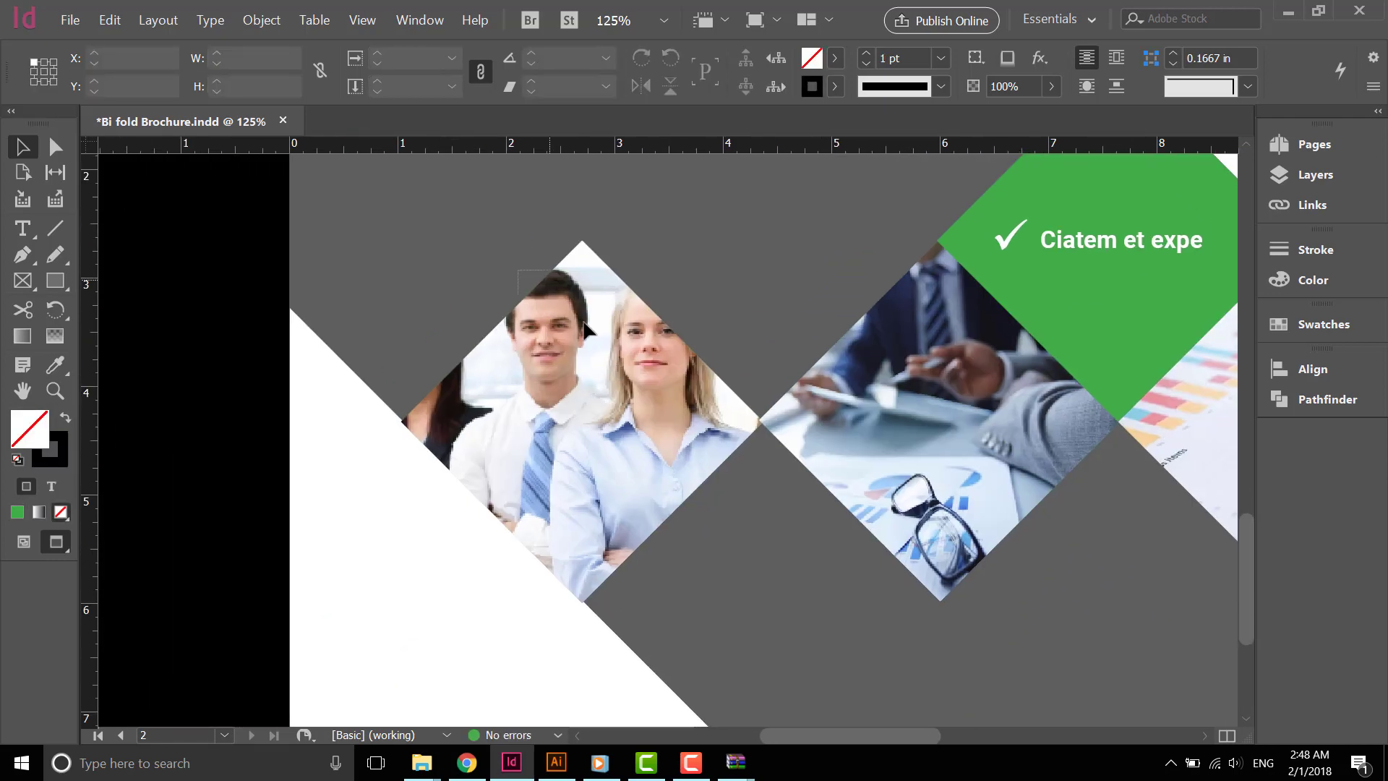
left_click(465, 595)
Scroll around the spread to review the finished layout
scroll(694, 566, "up", 2)
scroll(651, 593, "right", 2)
scroll(900, 504, "right", 3)
scroll(723, 492, "down", 2)
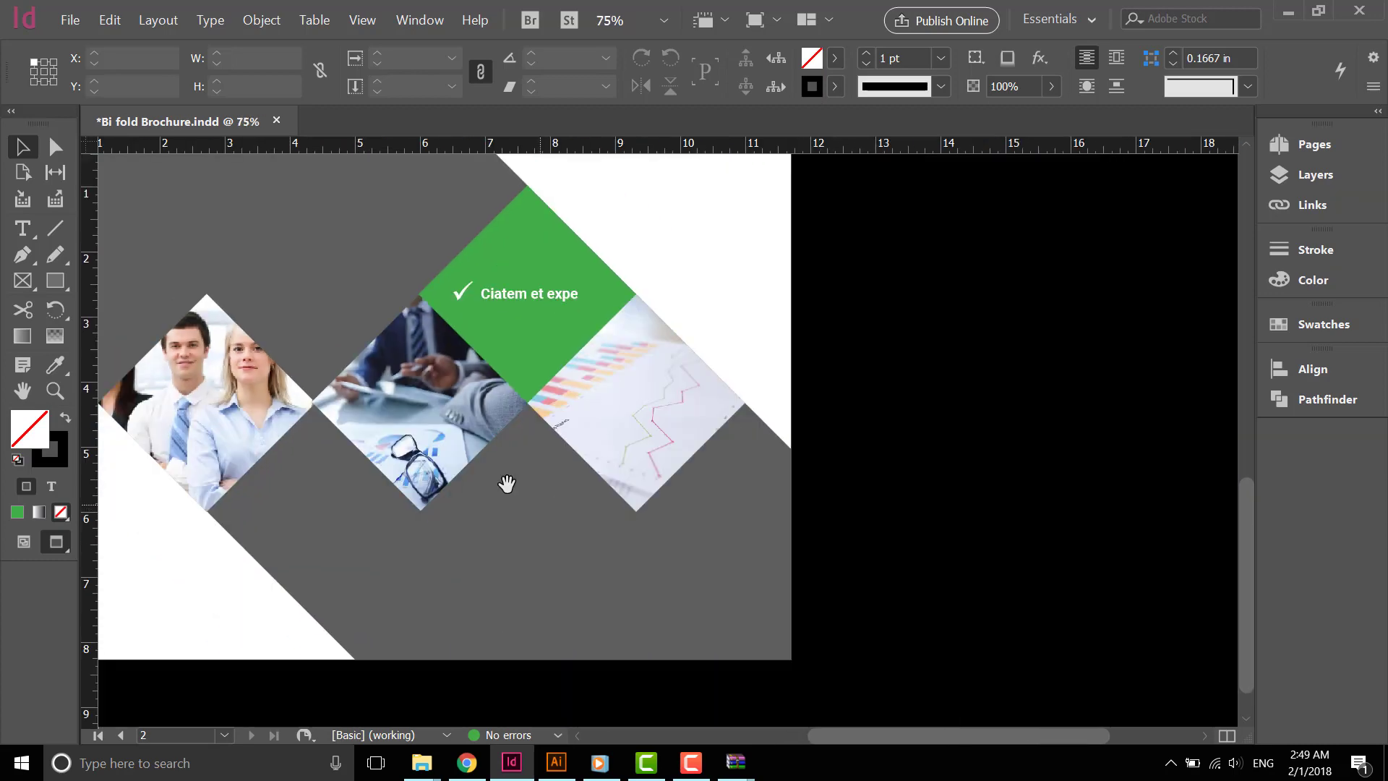
scroll(505, 480, "down", 1)
scroll(731, 518, "up", 1)
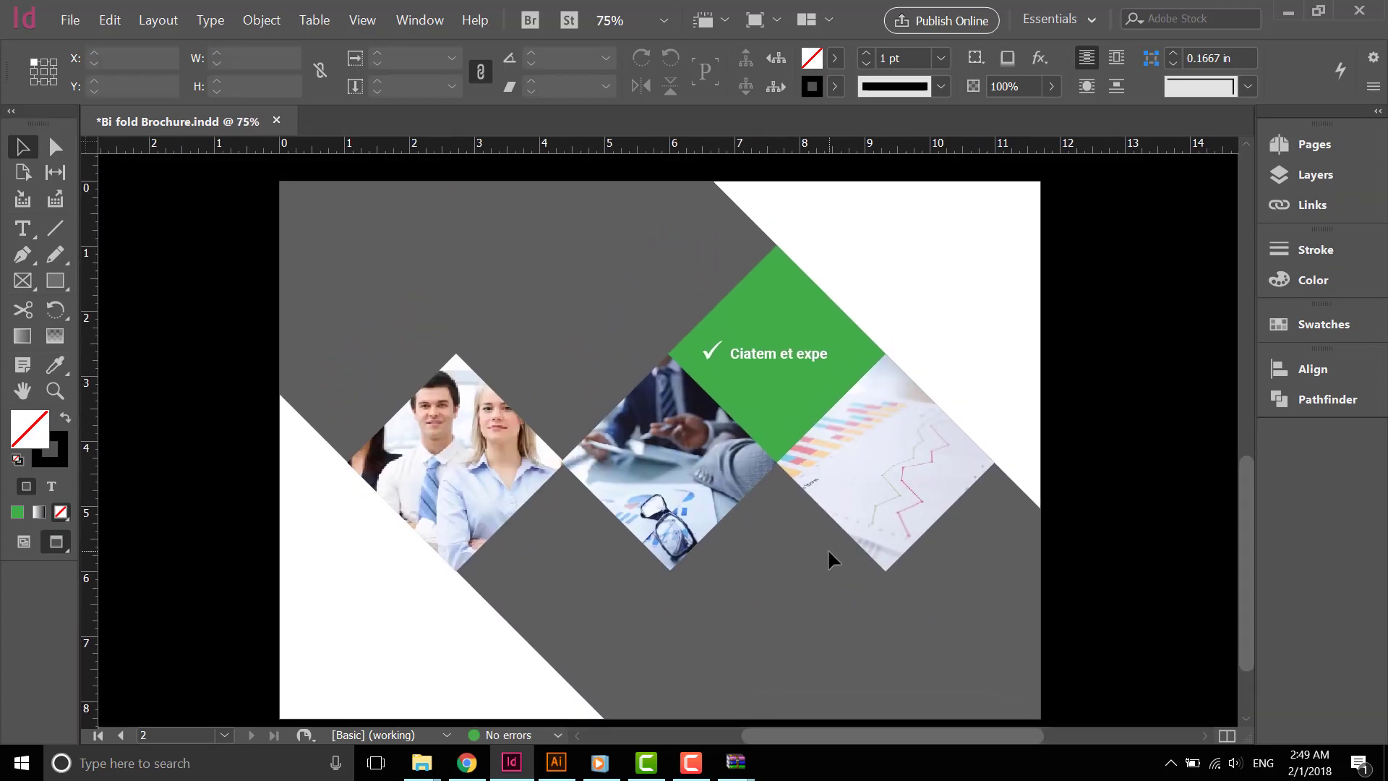
scroll(723, 499, "up", 1)
scroll(690, 485, "down", 1)
Group the grey rectangle and grey diamond shapes on page 1
scroll(690, 485, "down", 1)
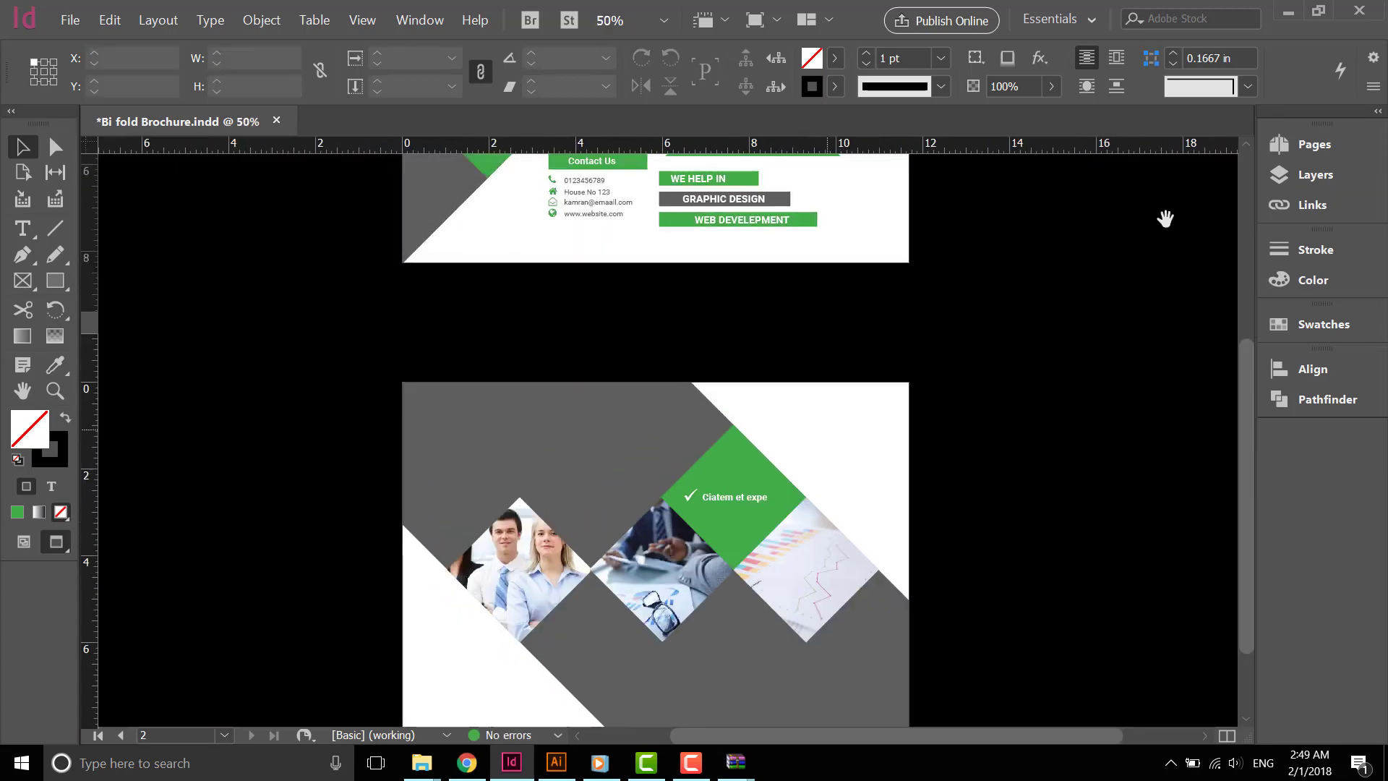
left_click(1316, 175)
left_click(1241, 329)
scroll(557, 493, "up", 5)
left_click(423, 343)
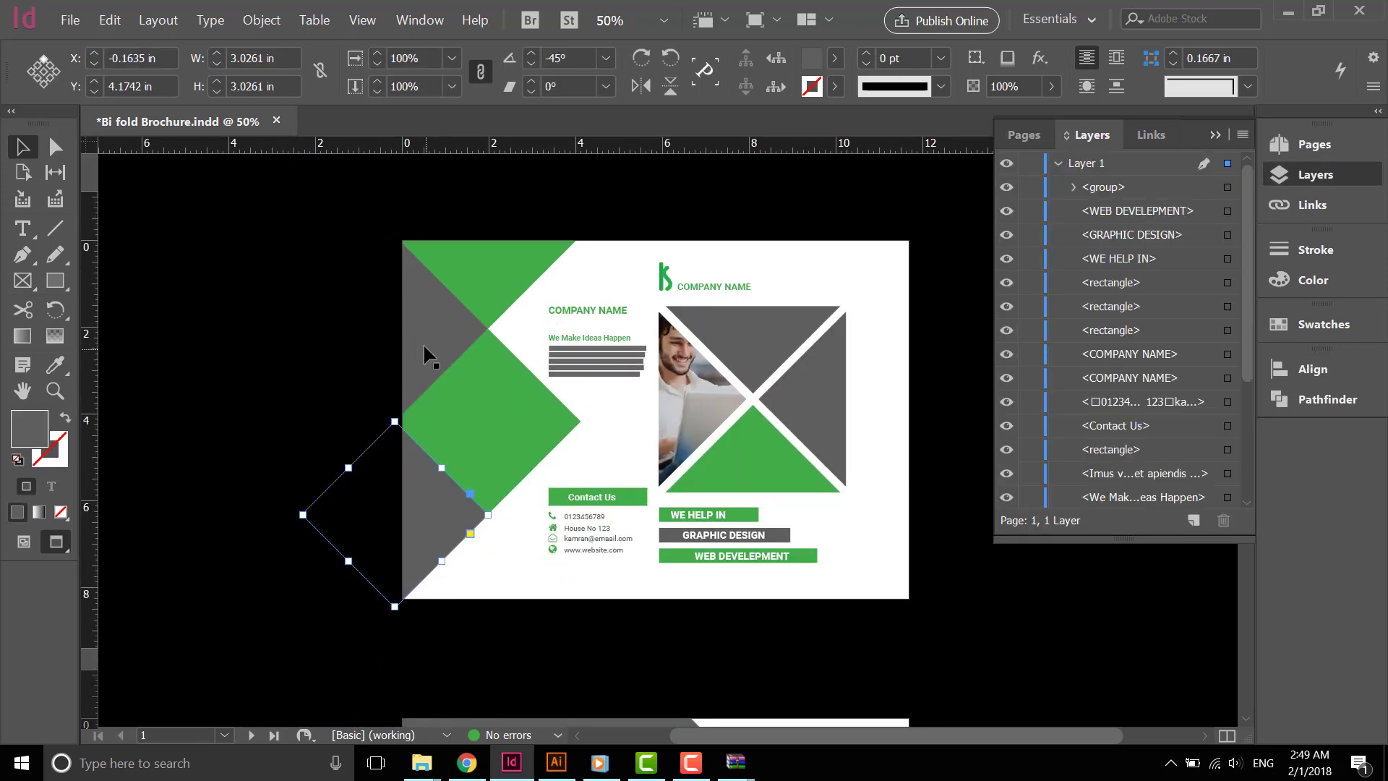
left_click(758, 341, "shift")
key("ctrl+g")
scroll(886, 416, "down", 1)
scroll(888, 419, "up", 1)
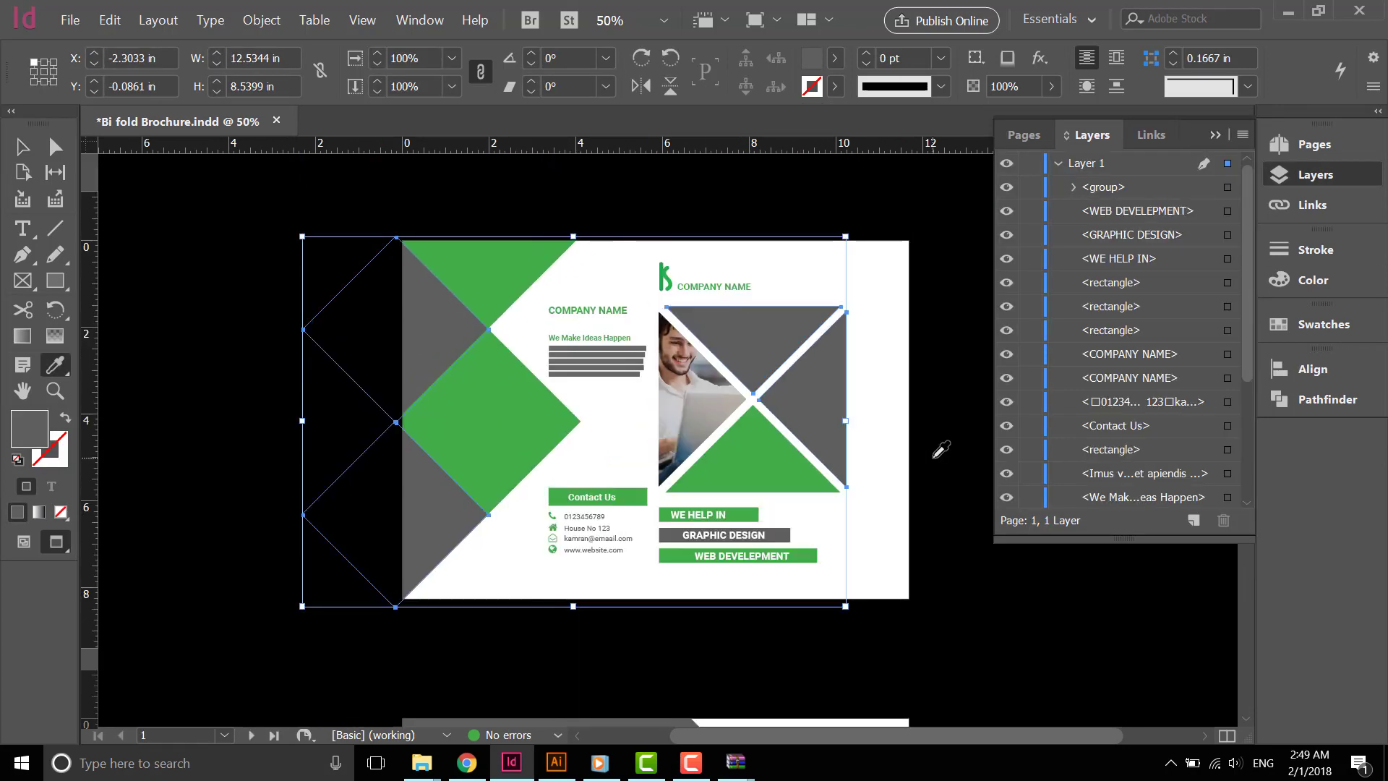
Fill the grouped page 1 shapes with dark grey 424242
key("i")
left_click(201, 426)
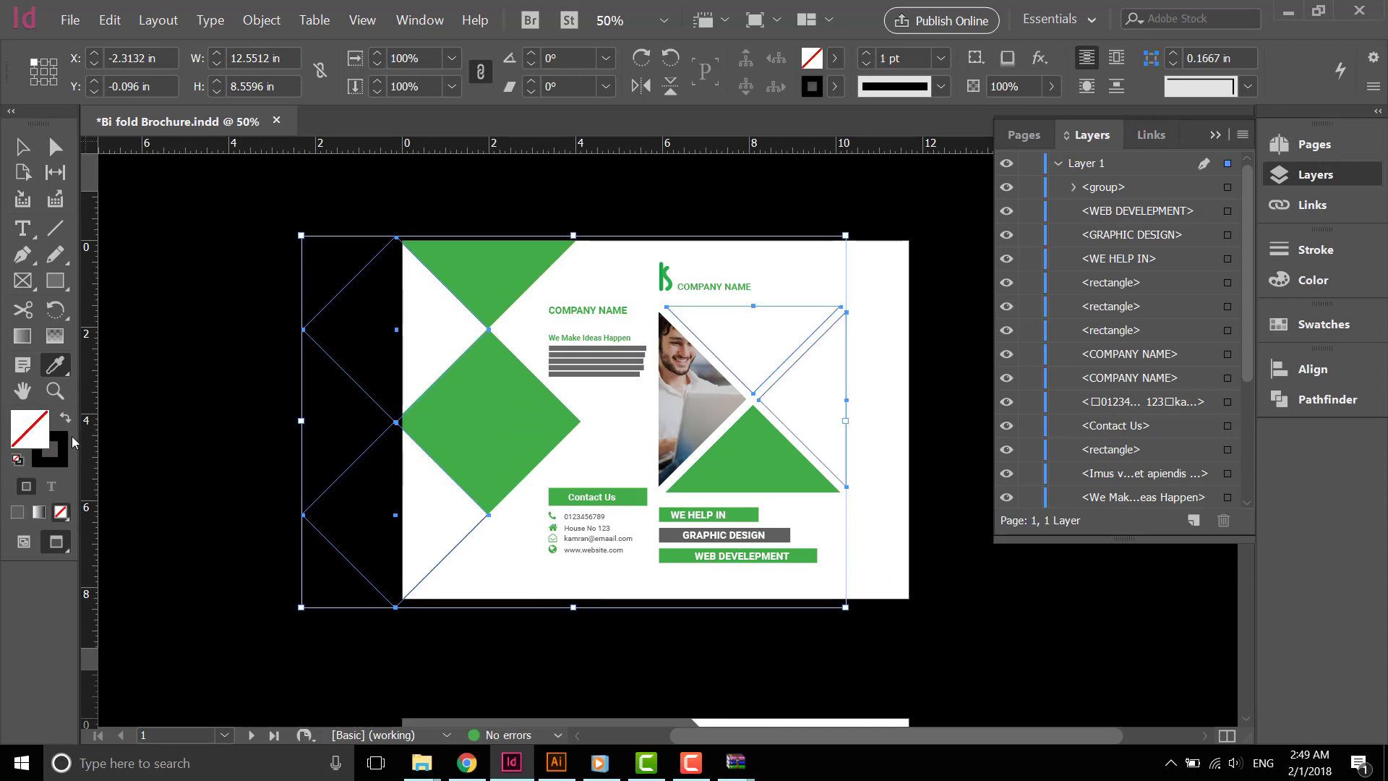
double_click(29, 428)
left_click(1195, 507)
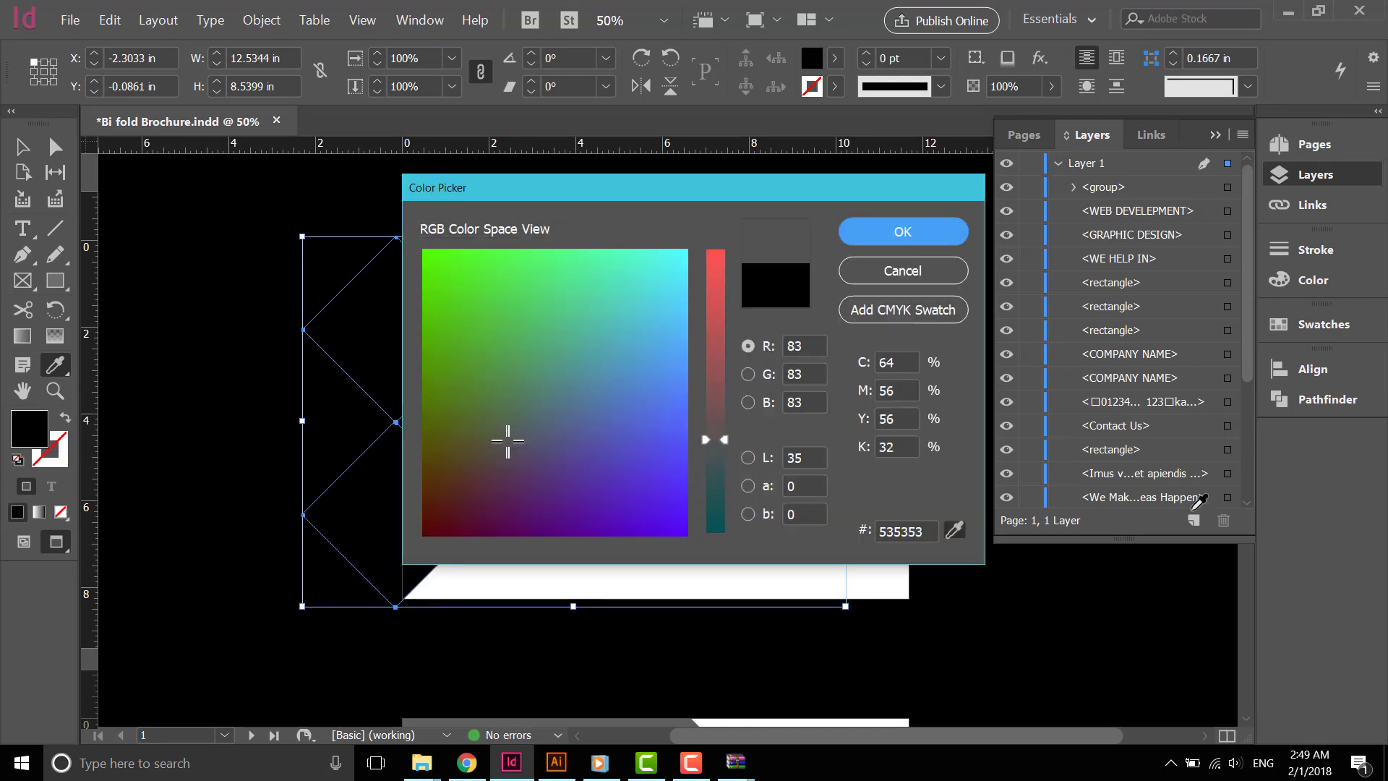
left_click_drag(1257, 563, 935, 121)
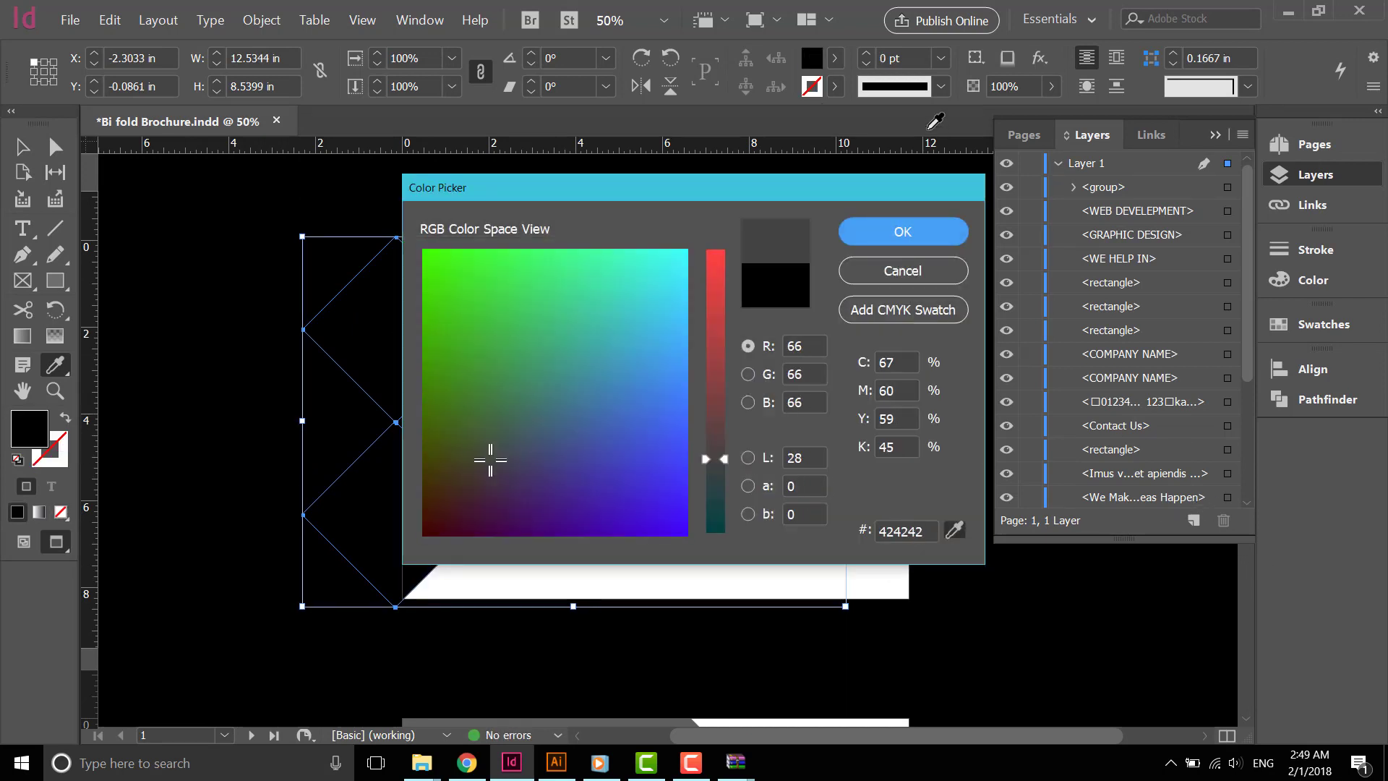
left_click(902, 231)
key("v")
scroll(443, 272, "down", 3)
left_click(953, 281)
scroll(952, 282, "down", 3)
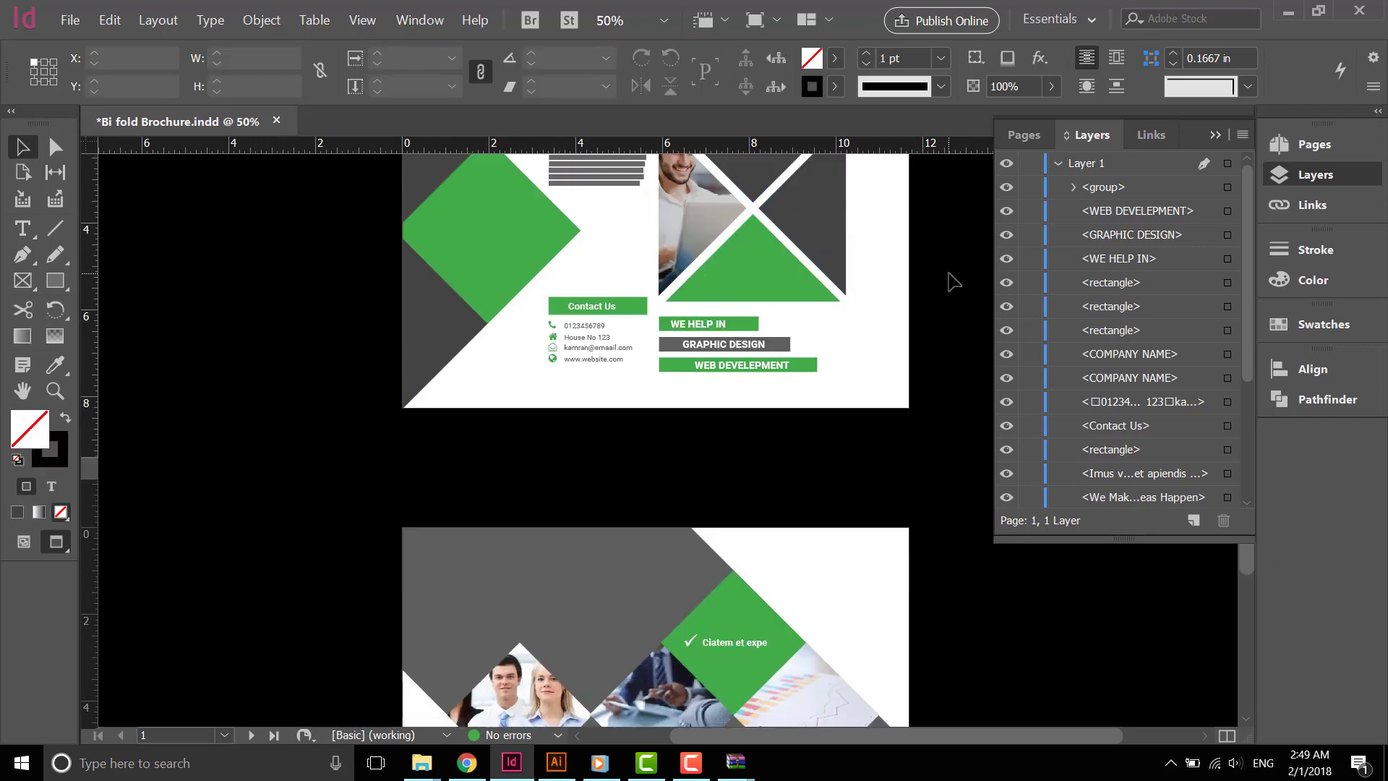
Fill the large grey shape on page 2 with dark grey 424242
left_click(716, 557)
scroll(716, 557, "up", 1)
key("v")
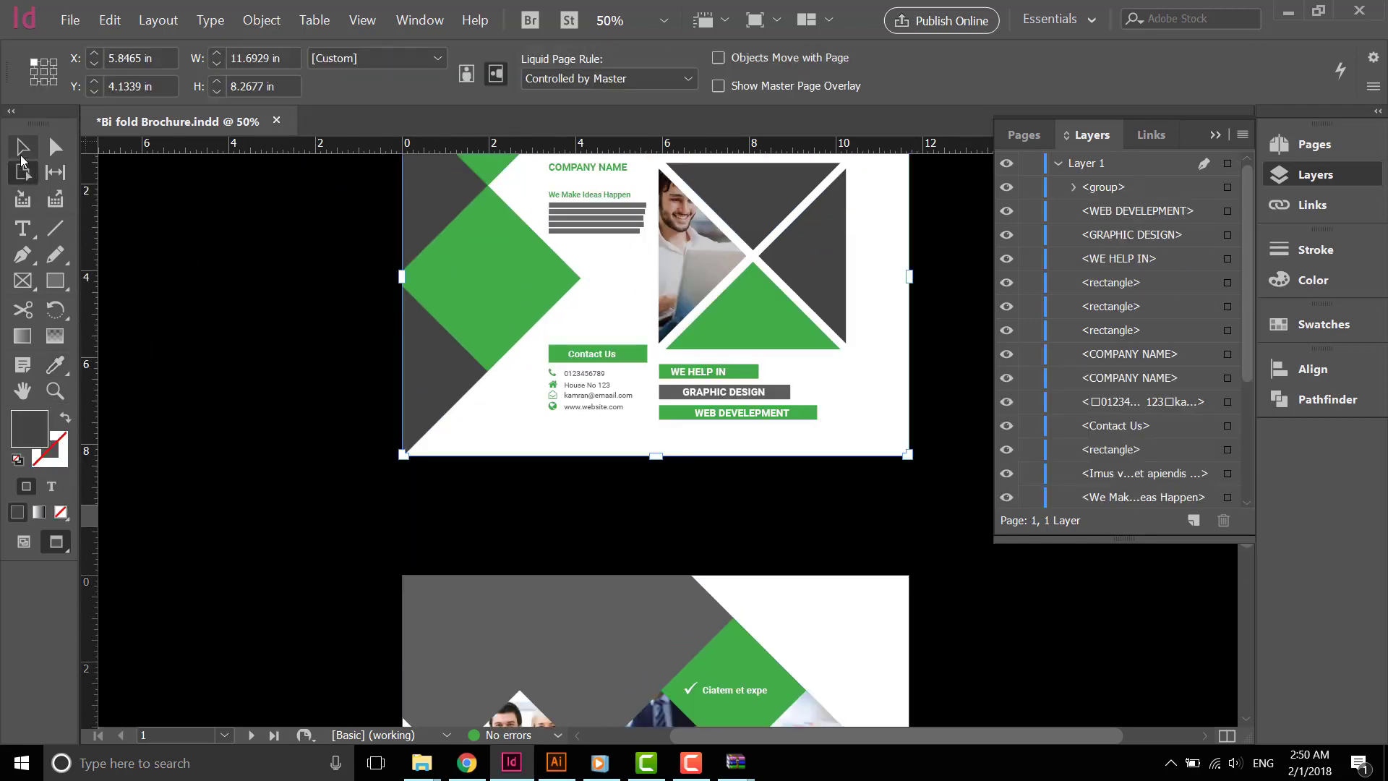
double_click(29, 428)
left_click(954, 530)
left_click(793, 160)
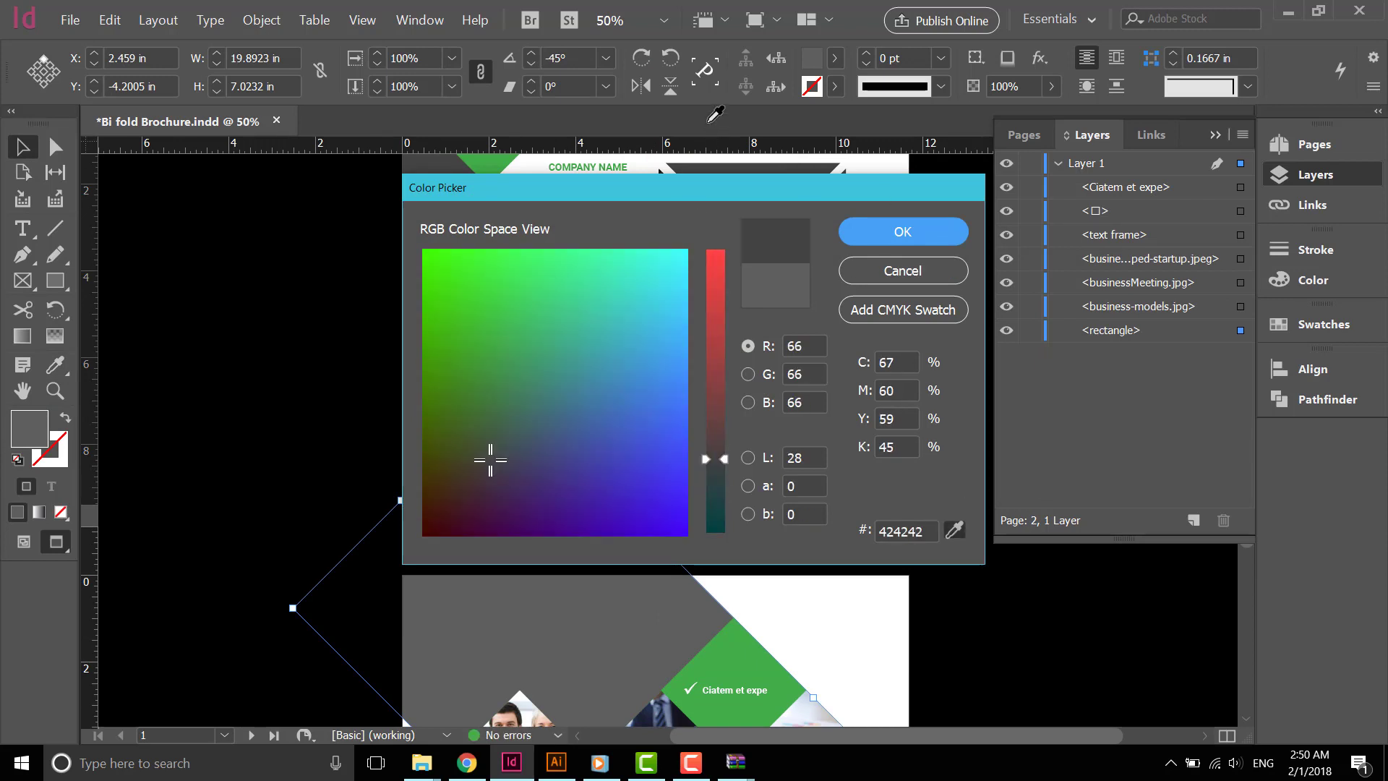
left_click(895, 233)
scroll(904, 455, "down", 3)
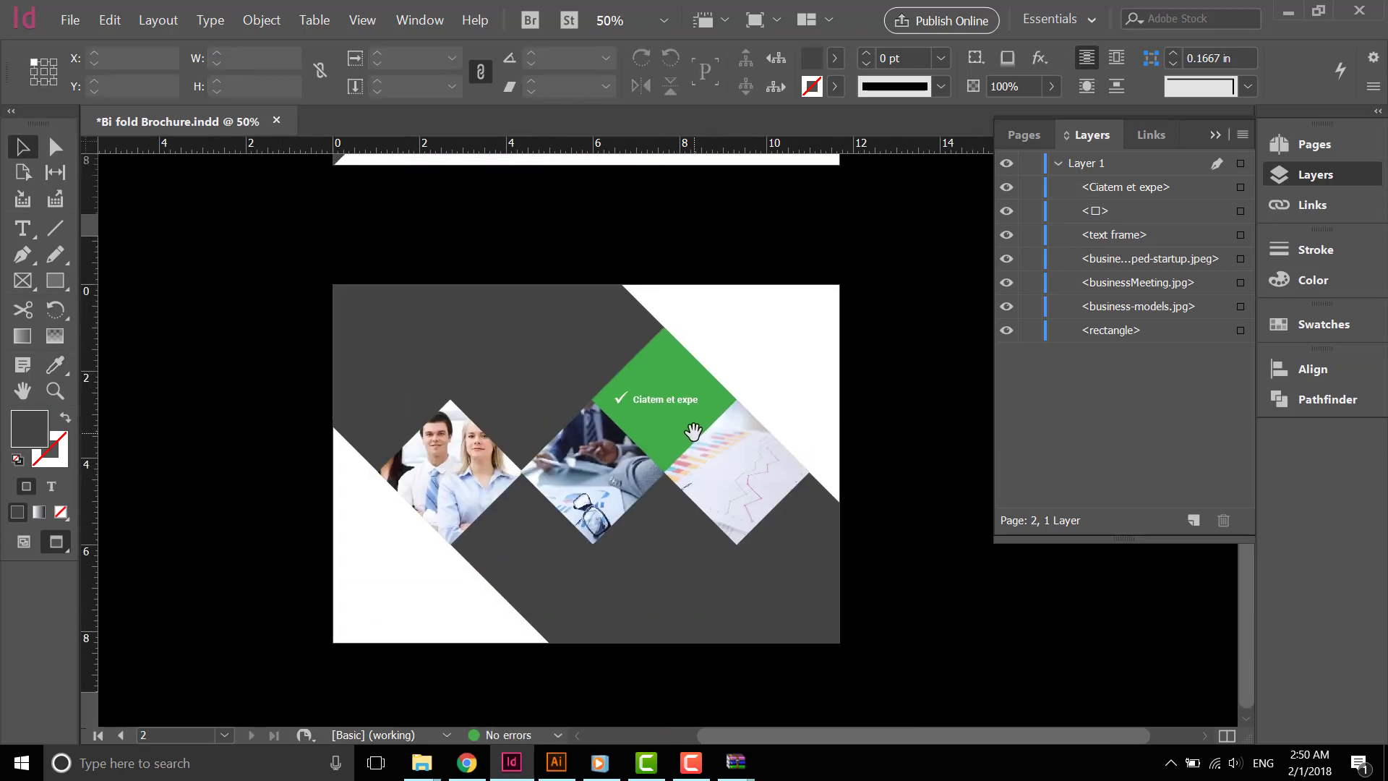
scroll(690, 433, "up", 1)
Make the "Ciatem et expe" caption text white, then fit the page in view
double_click(621, 434)
key("ctrl+a")
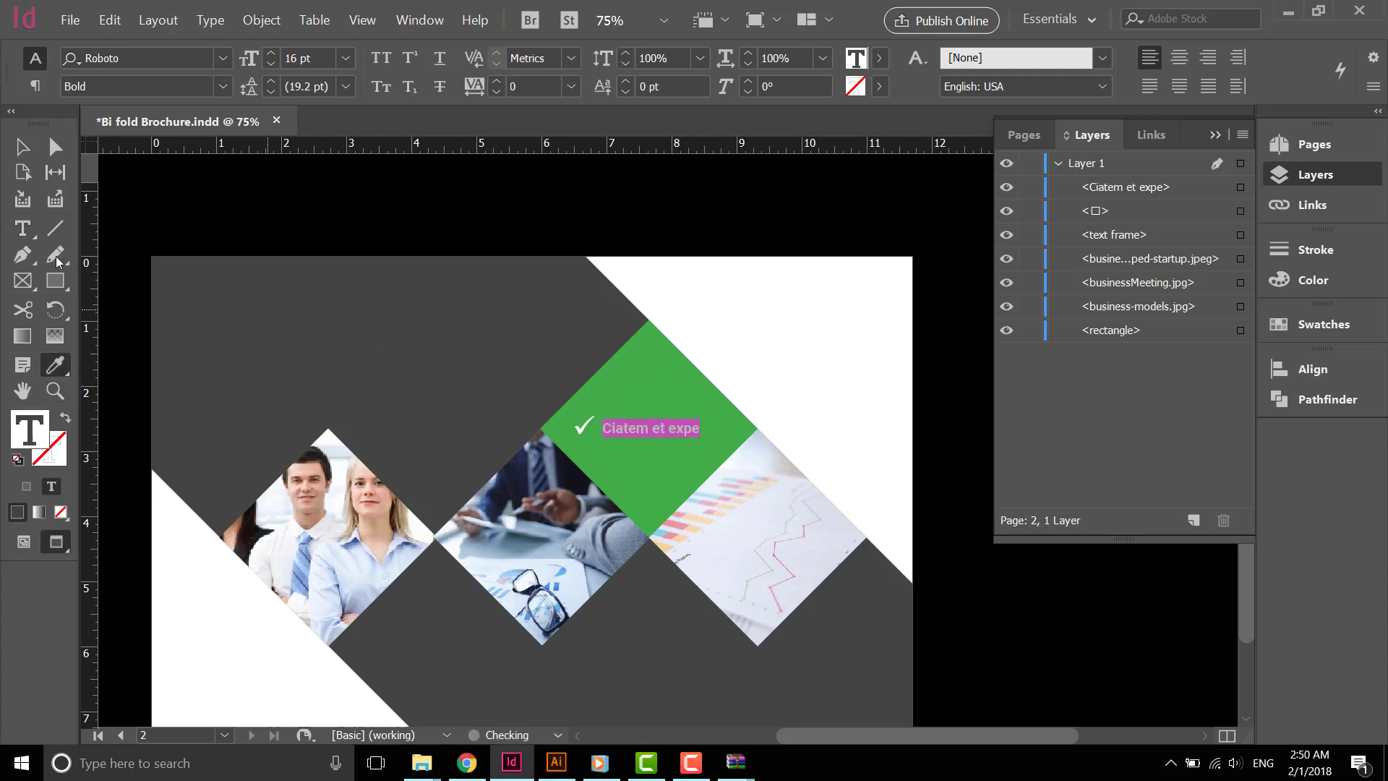
key("Escape")
scroll(718, 363, "up", 3)
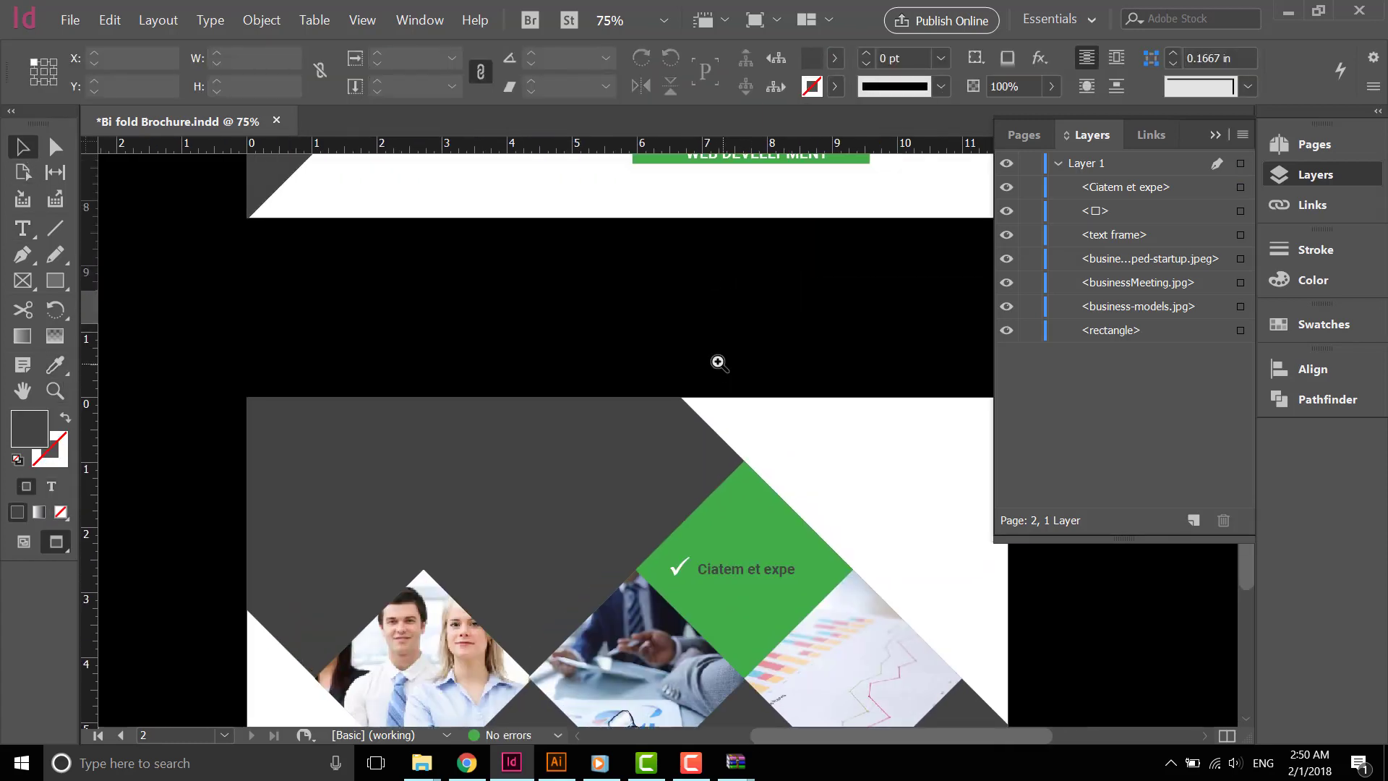
scroll(717, 363, "down", 1)
scroll(713, 373, "down", 2)
scroll(761, 452, "up", 1)
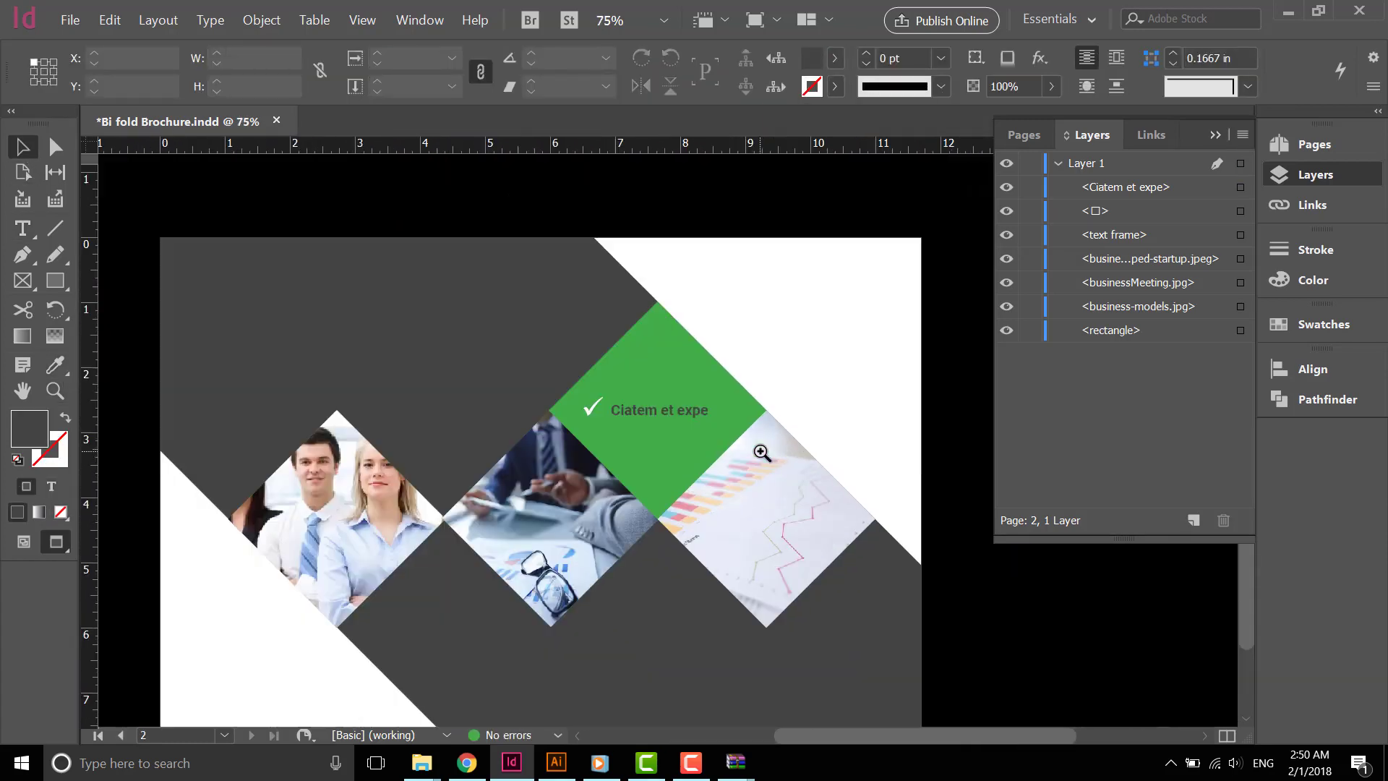
double_click(678, 439)
left_click(878, 57)
left_click(683, 164)
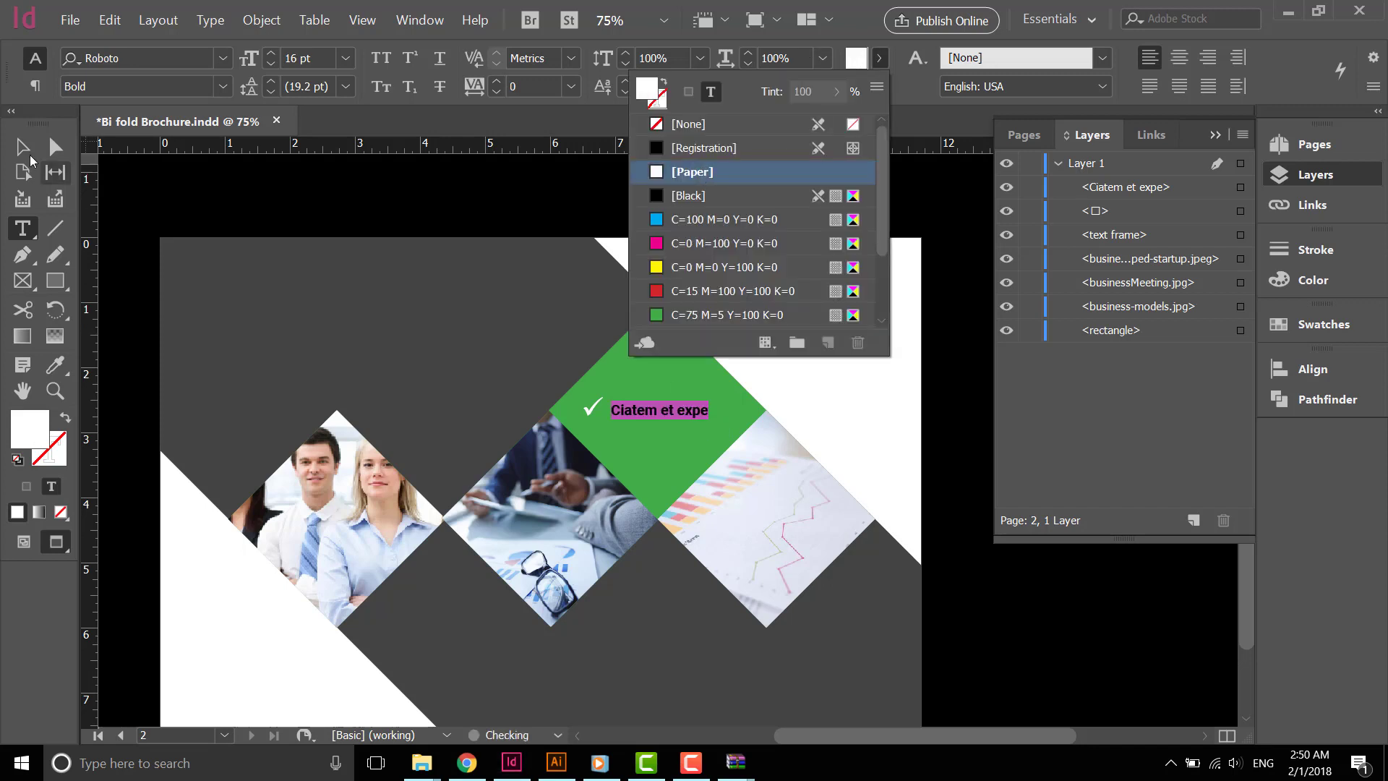
key("Escape")
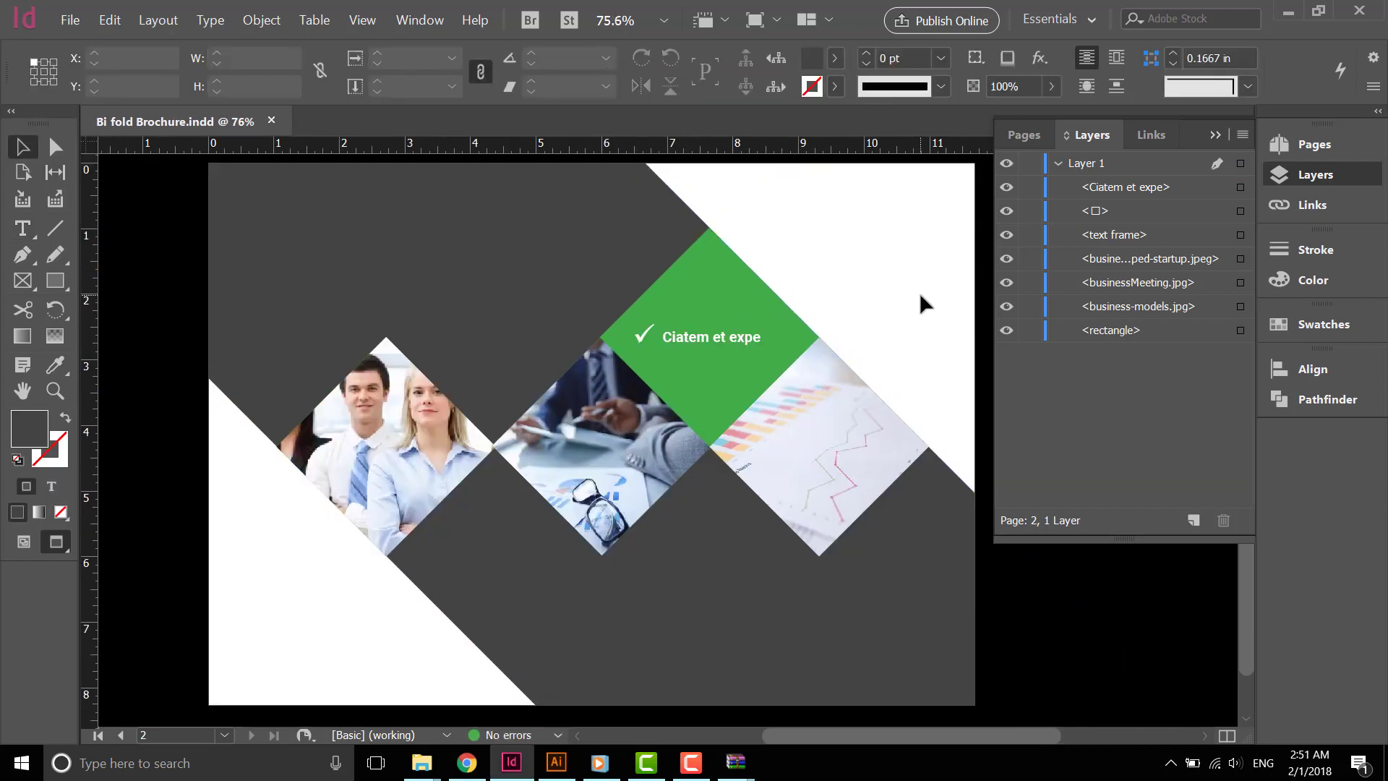
key("ctrl+minus")
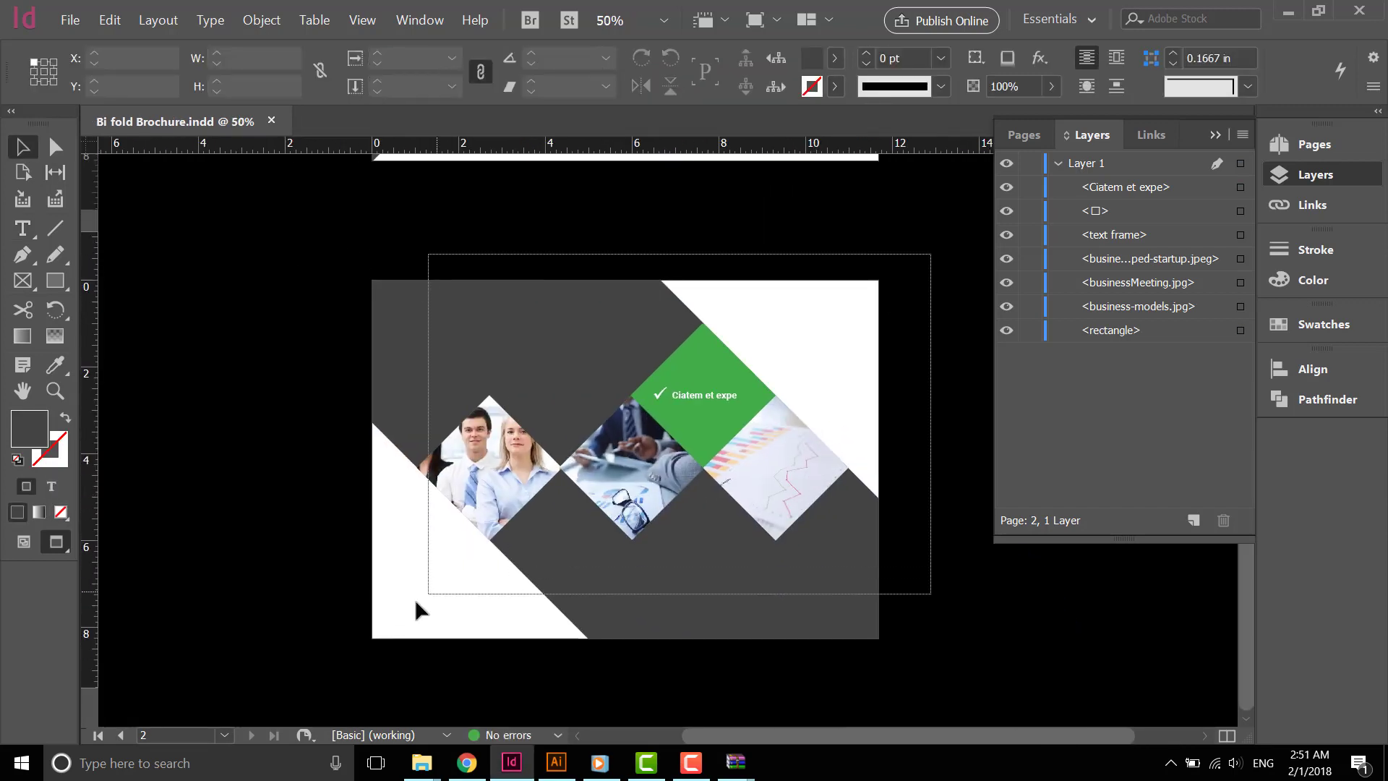
Select all page 2 artwork, scale it to about 16.27 in wide, and reposition it
key("ctrl+a")
left_click_drag(418, 611, 264, 678)
left_click_drag(935, 163, 880, 218)
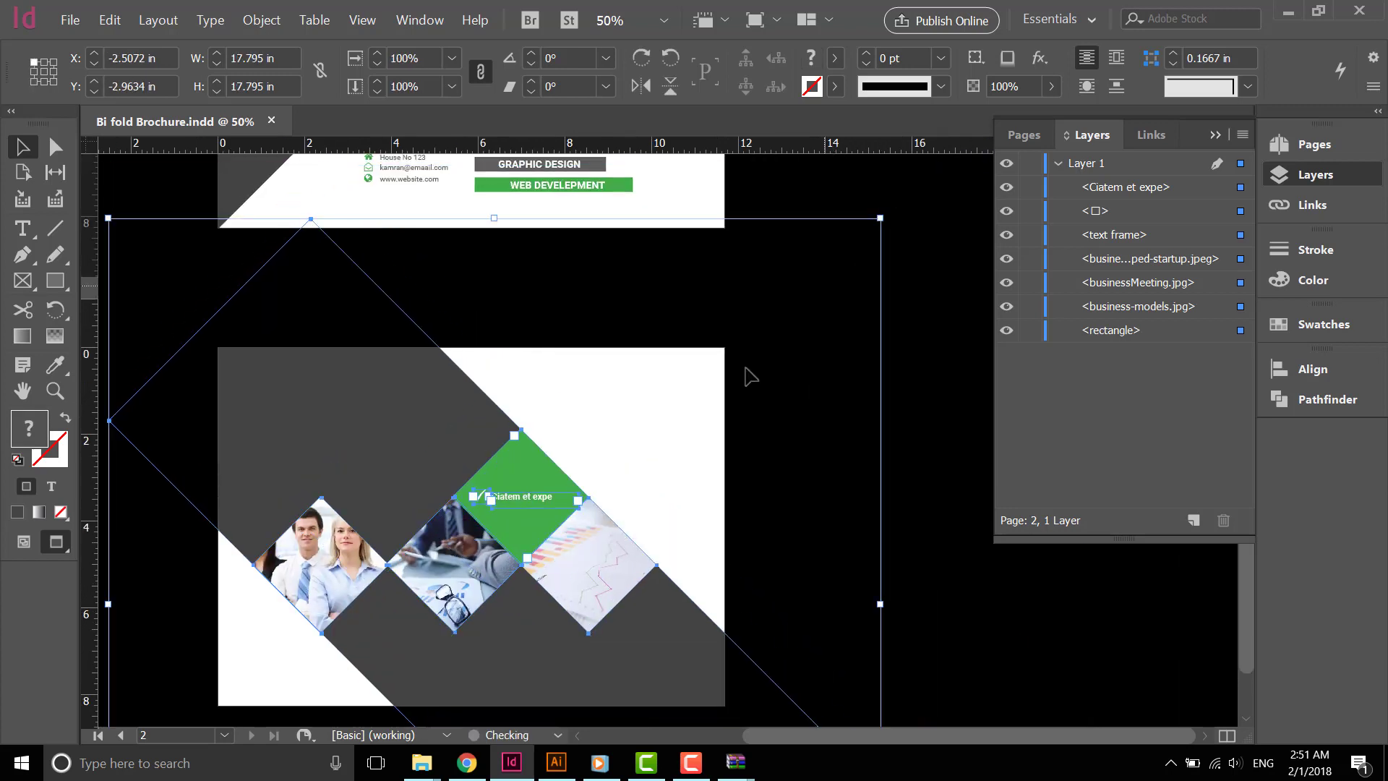
left_click_drag(693, 605, 737, 550)
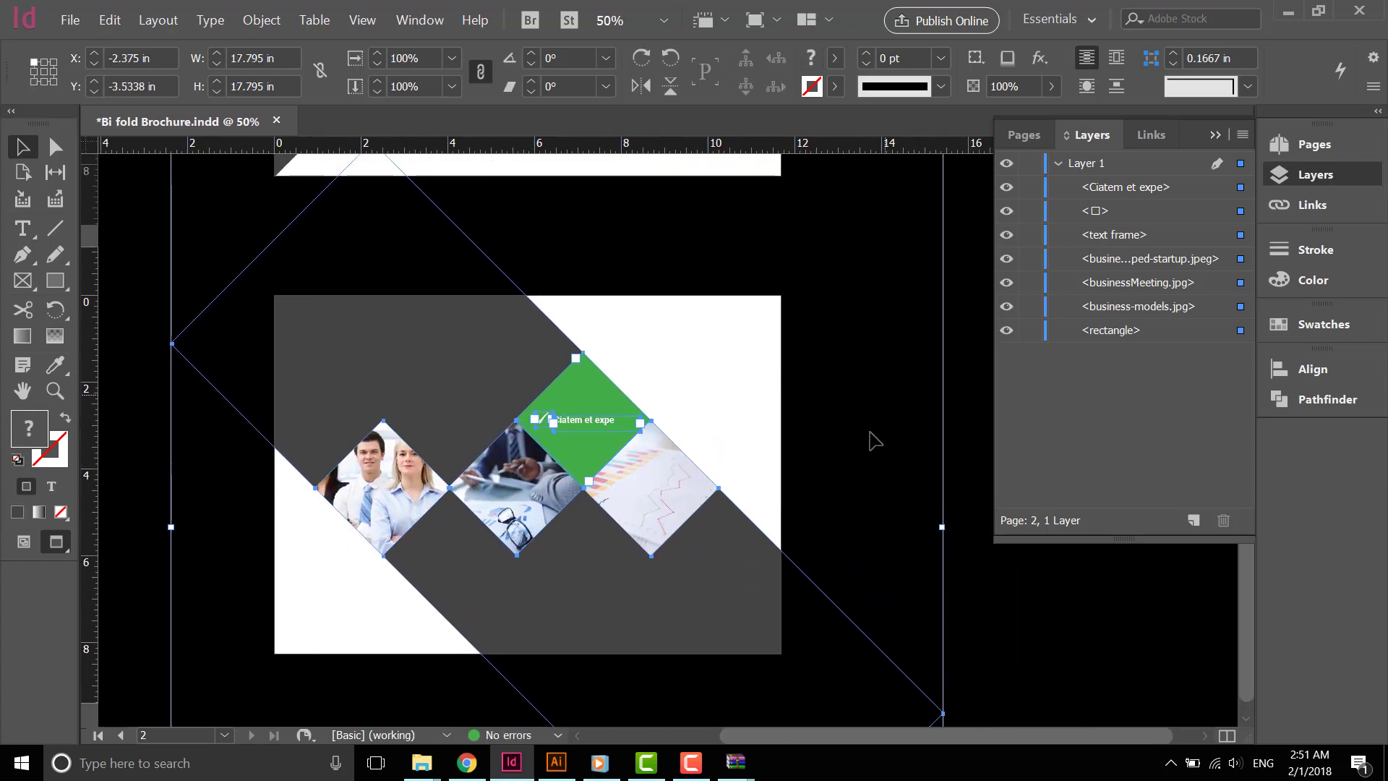
scroll(875, 440, "up", 2)
left_click_drag(939, 224, 845, 271)
left_click_drag(783, 411, 699, 561)
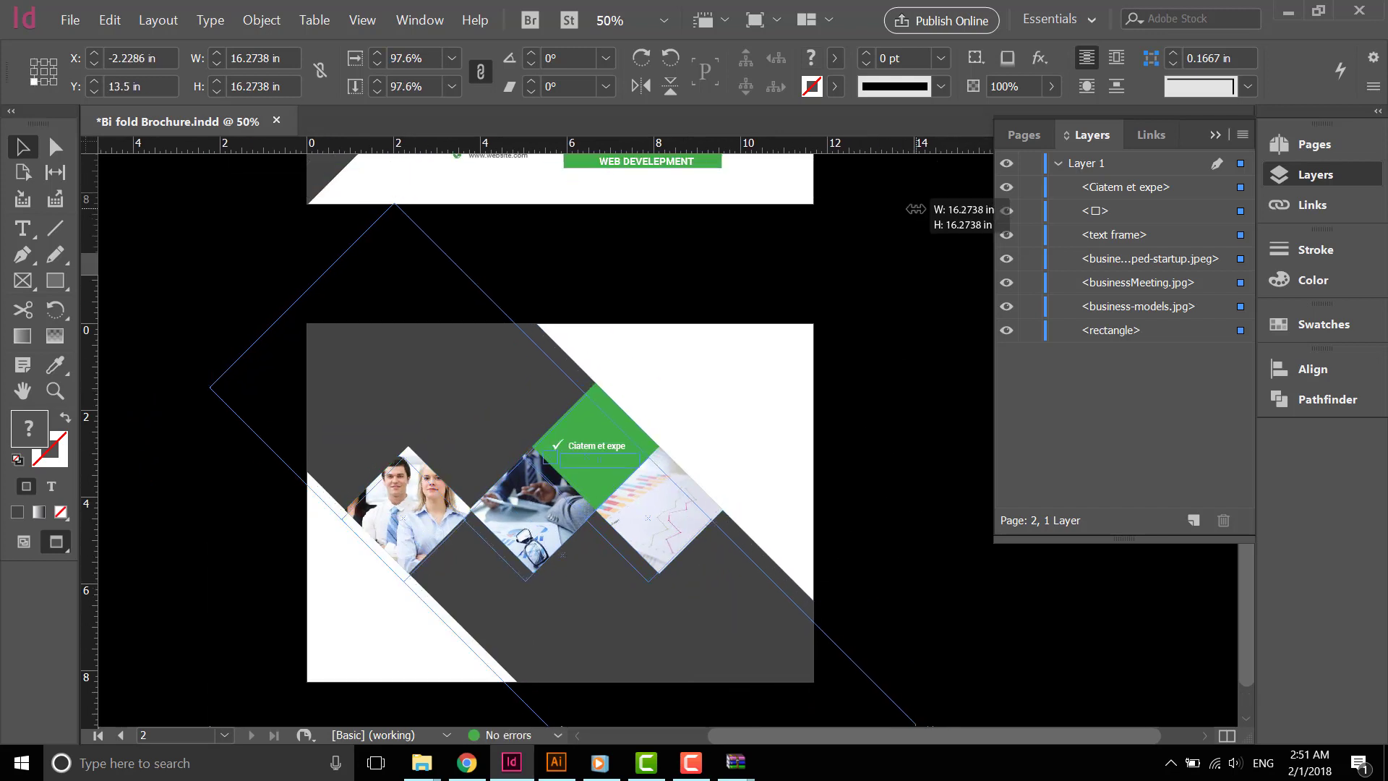
left_click_drag(930, 177, 940, 209)
Alt-drag a copy of the green Ciatem et expe diamond to the right of the chart photo
left_click(772, 472)
left_click(586, 434)
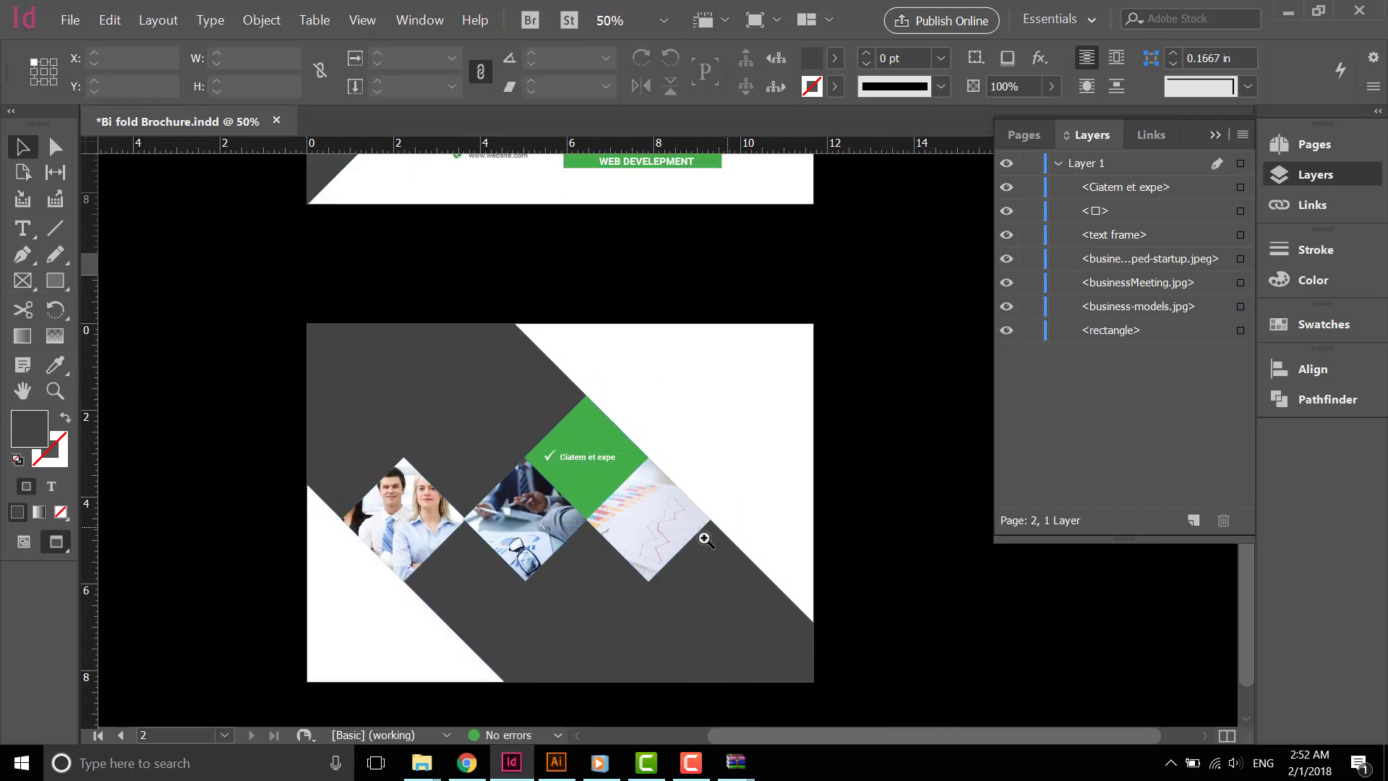
key("ctrl+equal")
mouse_move(605, 459)
left_mouse_down()
mouse_move(683, 412)
mouse_move(777, 455)
left_mouse_up()
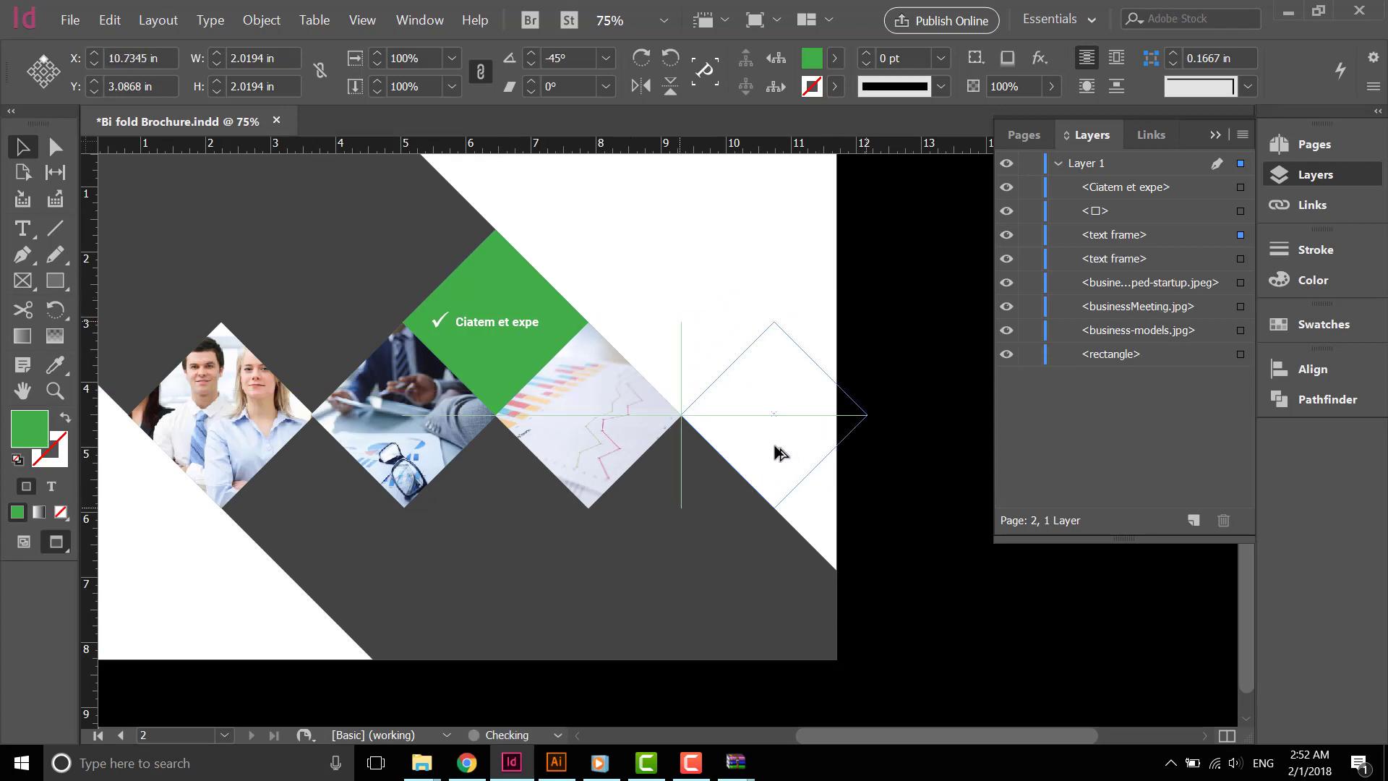
left_click(893, 506)
left_click(839, 449, "ctrl+alt")
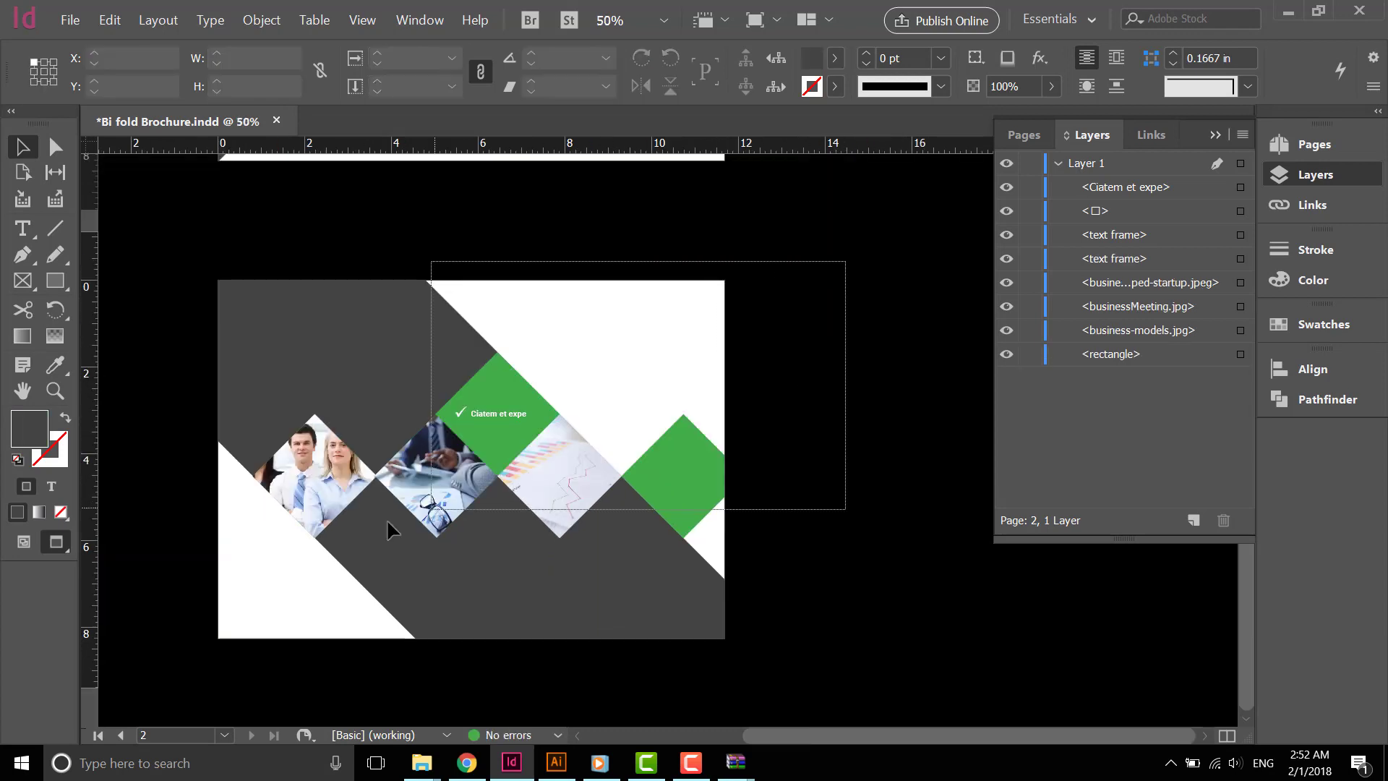
Reselect all page 2 artwork, enlarge it to about 14.84 in, and save the brochure
key("ctrl+a")
scroll(753, 294, "up", 1)
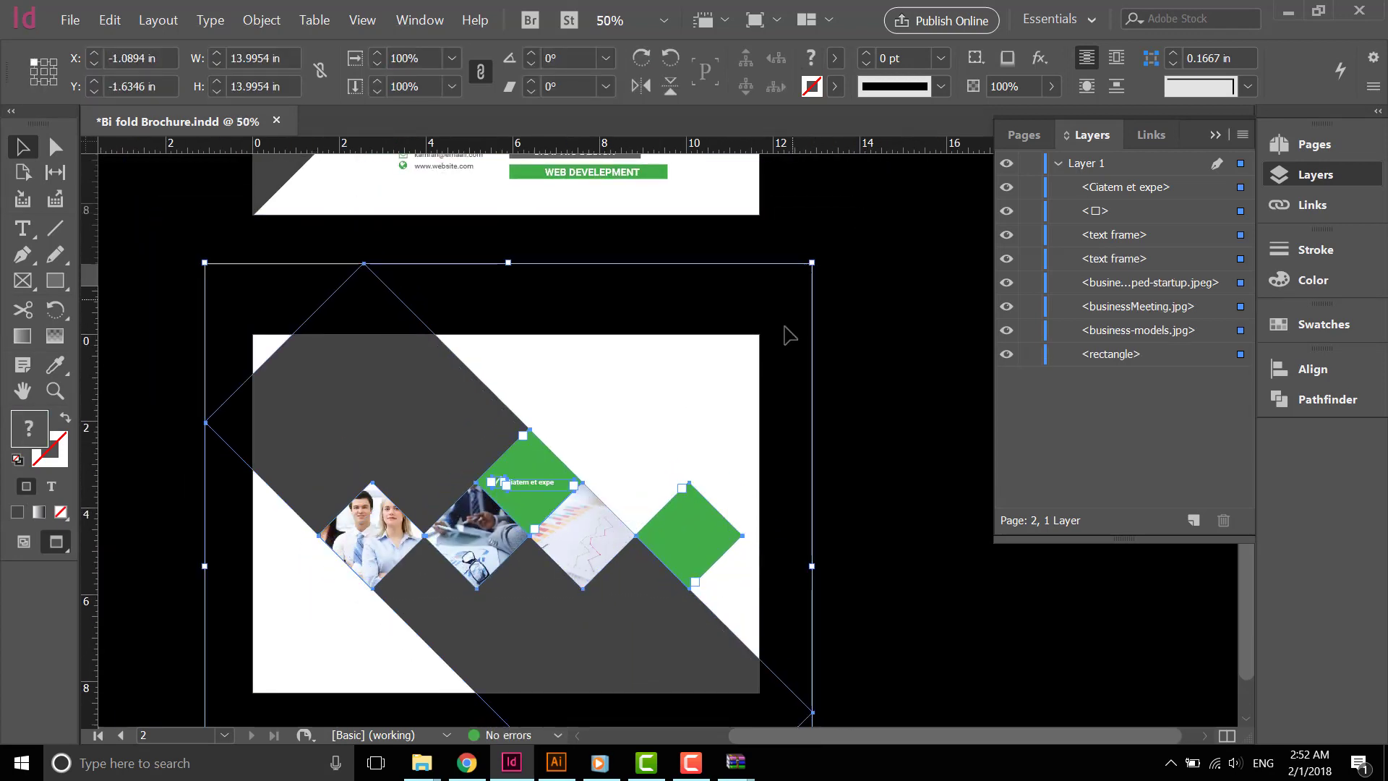
left_click_drag(679, 632, 663, 603)
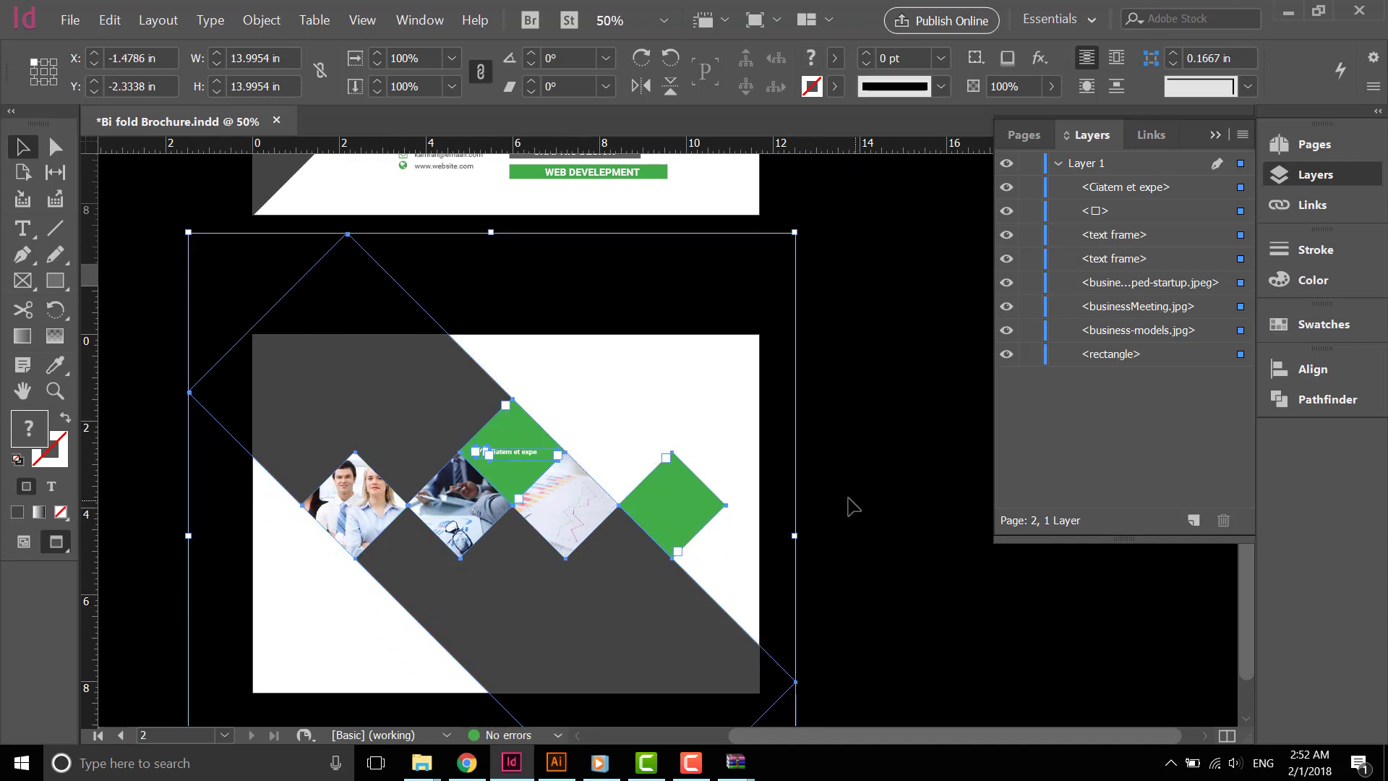
scroll(852, 506, "down", 1)
left_click_drag(795, 179, 823, 169)
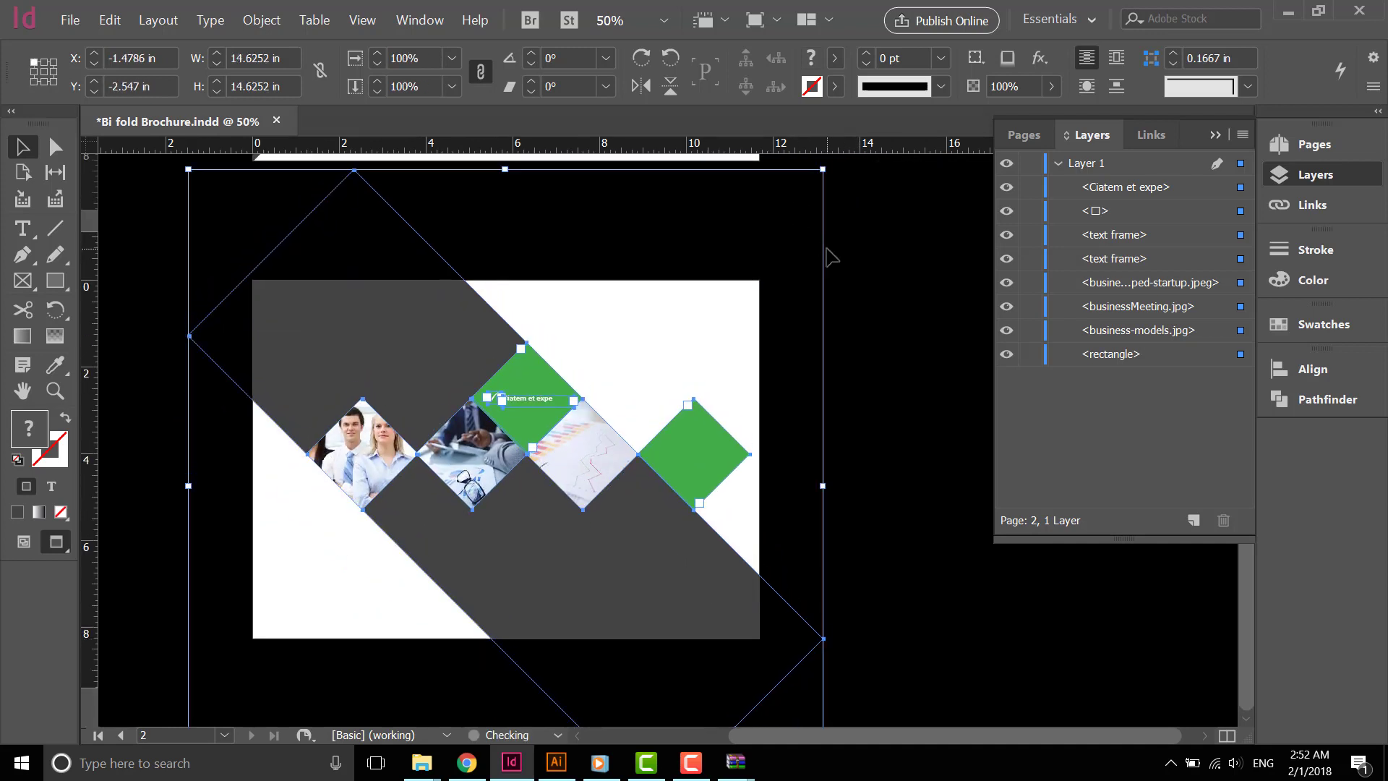
scroll(771, 480, "down", 1)
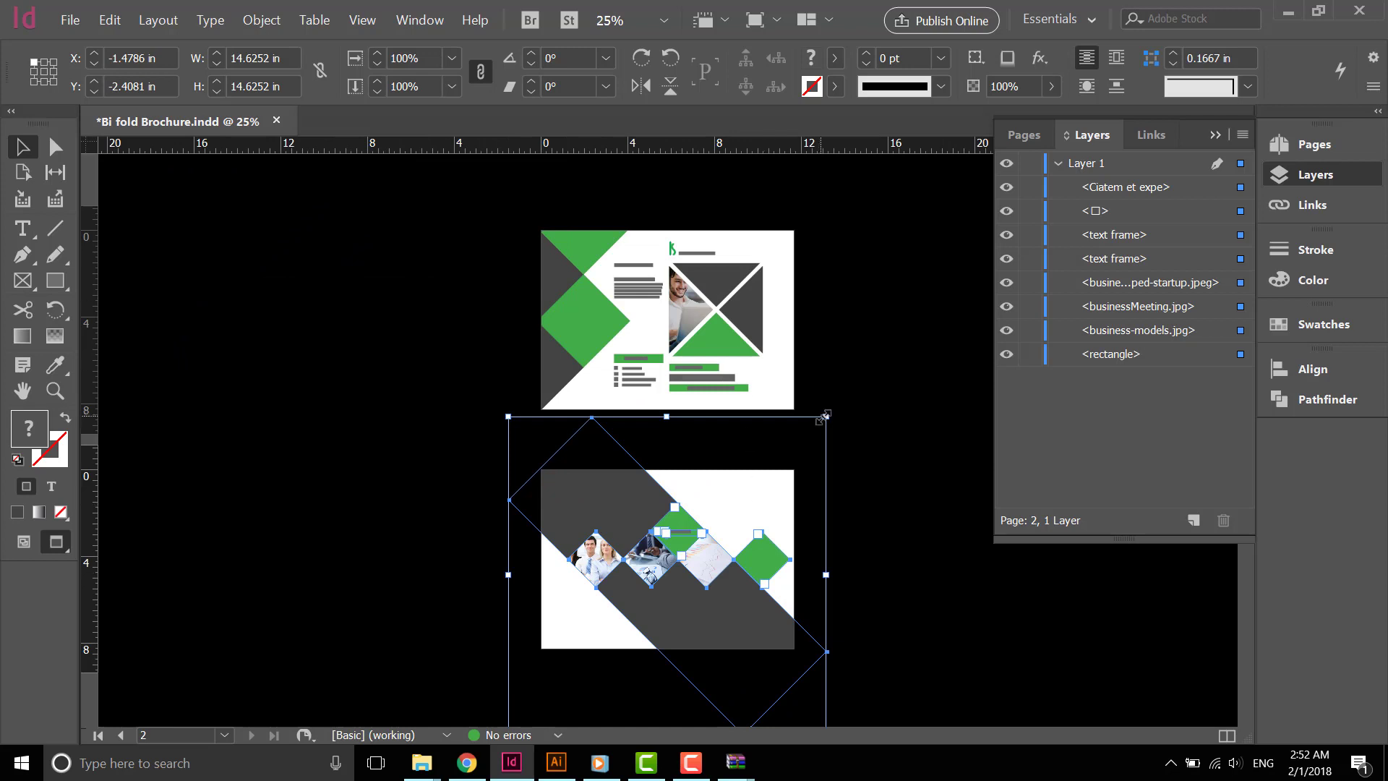
left_click_drag(826, 415, 831, 412)
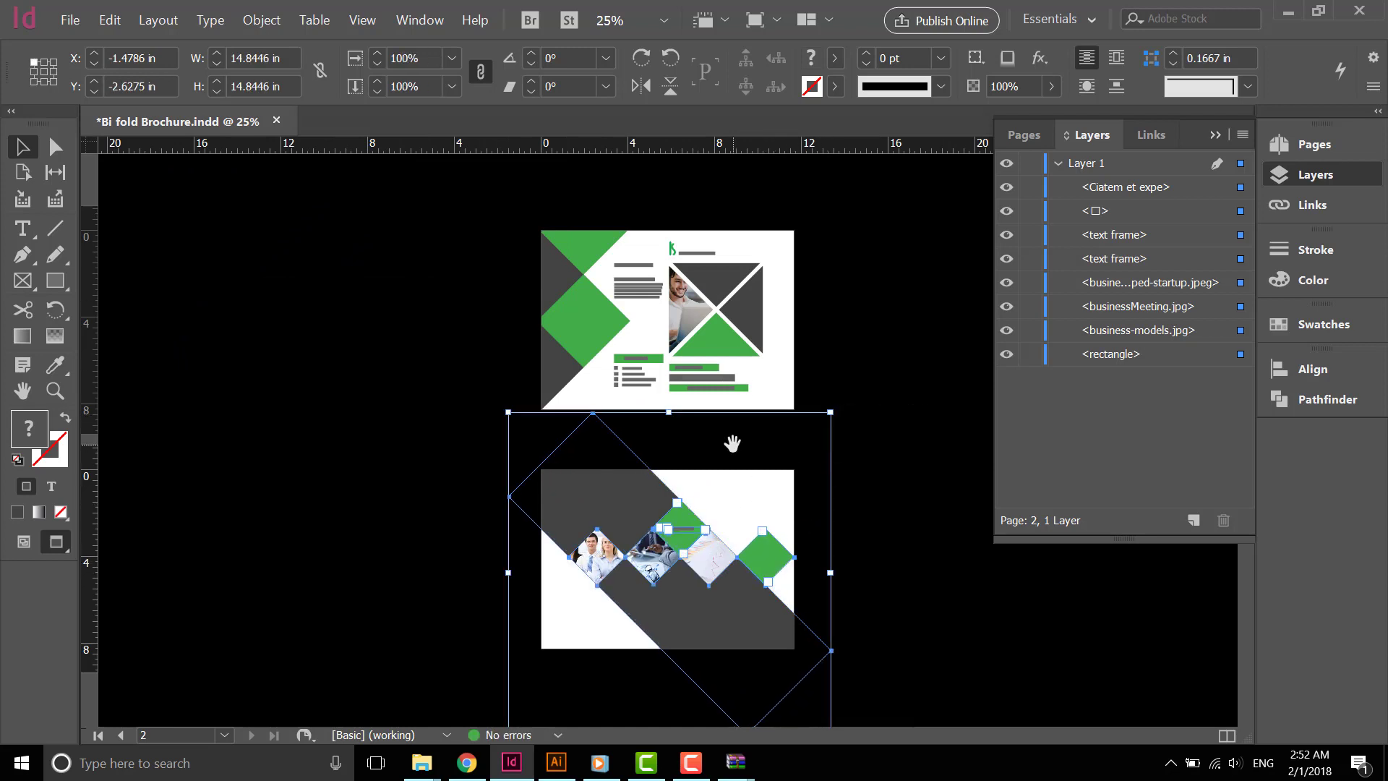
scroll(733, 444, "up", 1)
scroll(732, 444, "up", 1)
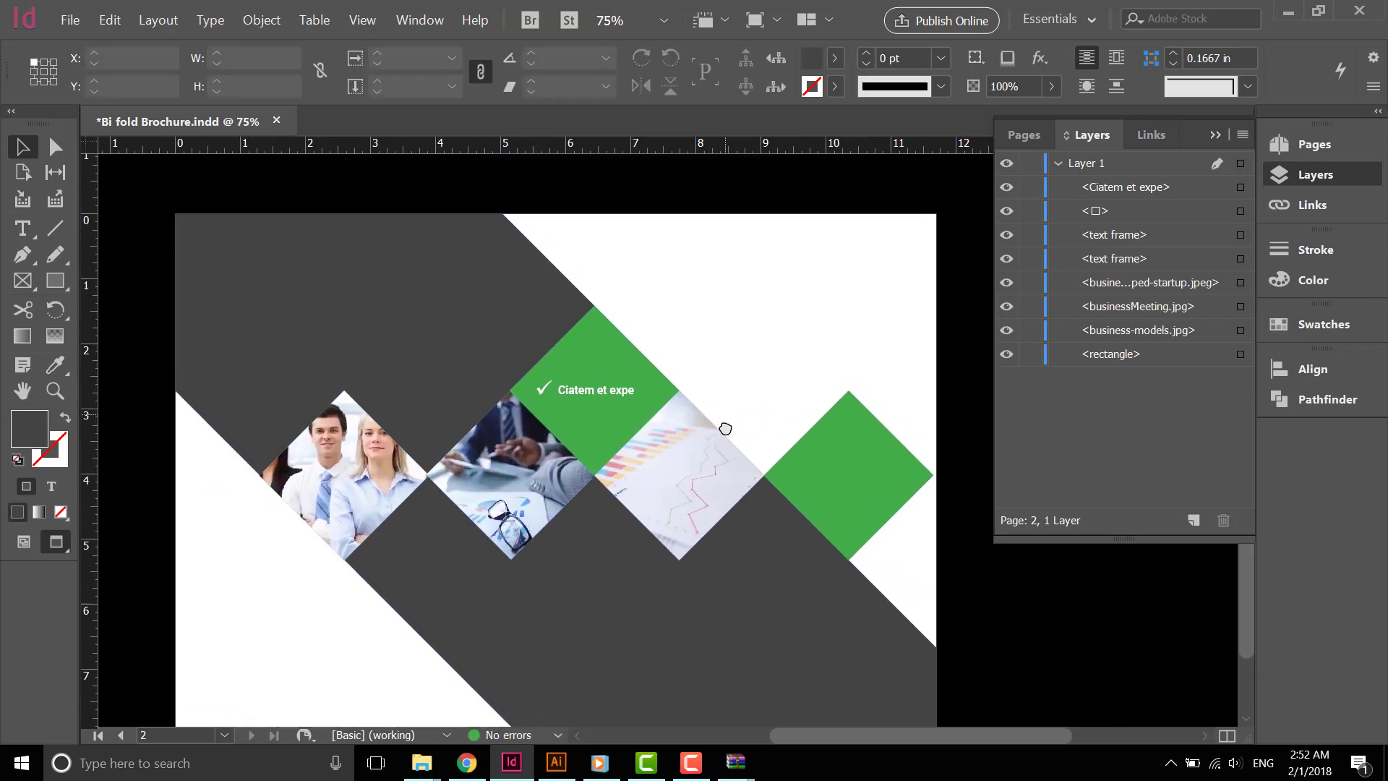
key("ctrl+s")
Draw a text frame at the top right of page 2 for the heading
left_click_drag(727, 427, 793, 373)
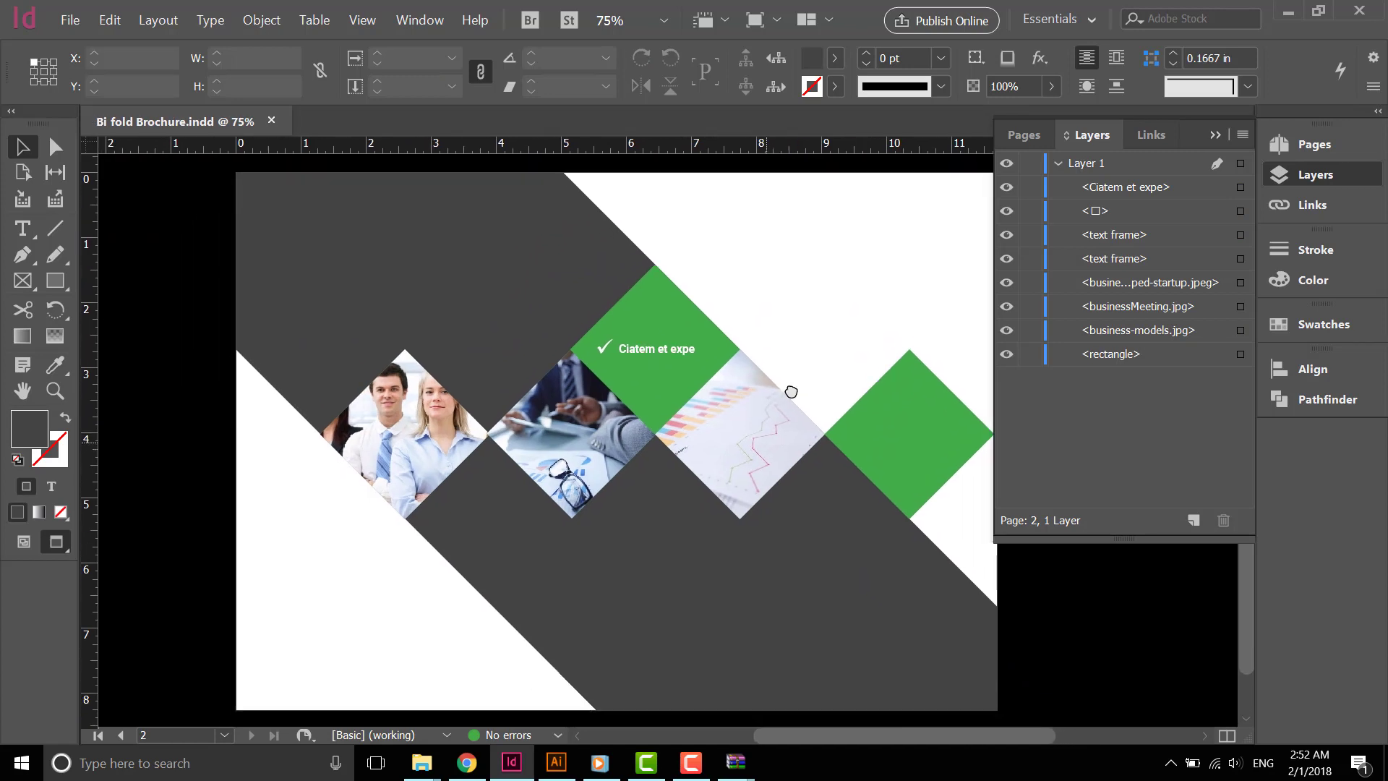
left_click(603, 350)
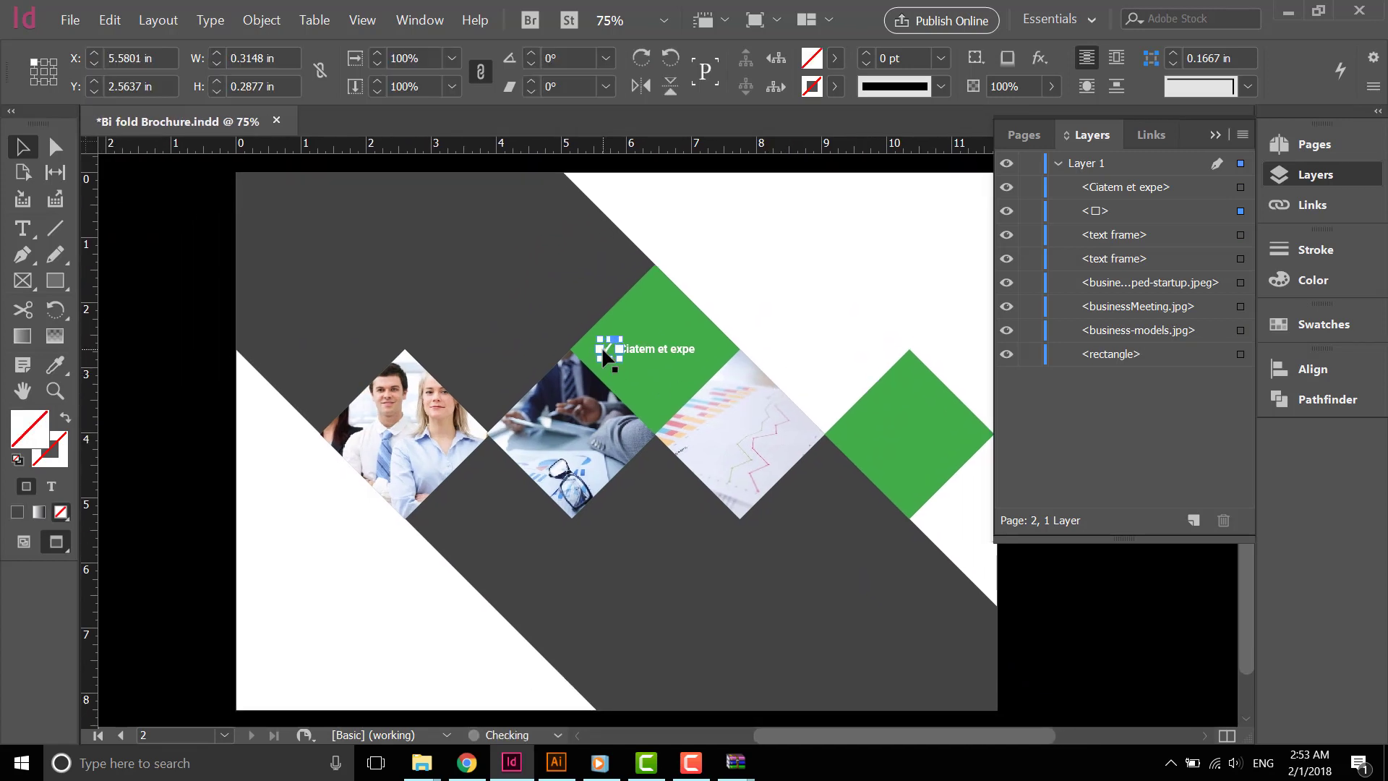
left_click_drag(805, 349, 735, 414)
key("t")
left_click_drag(578, 254, 866, 309)
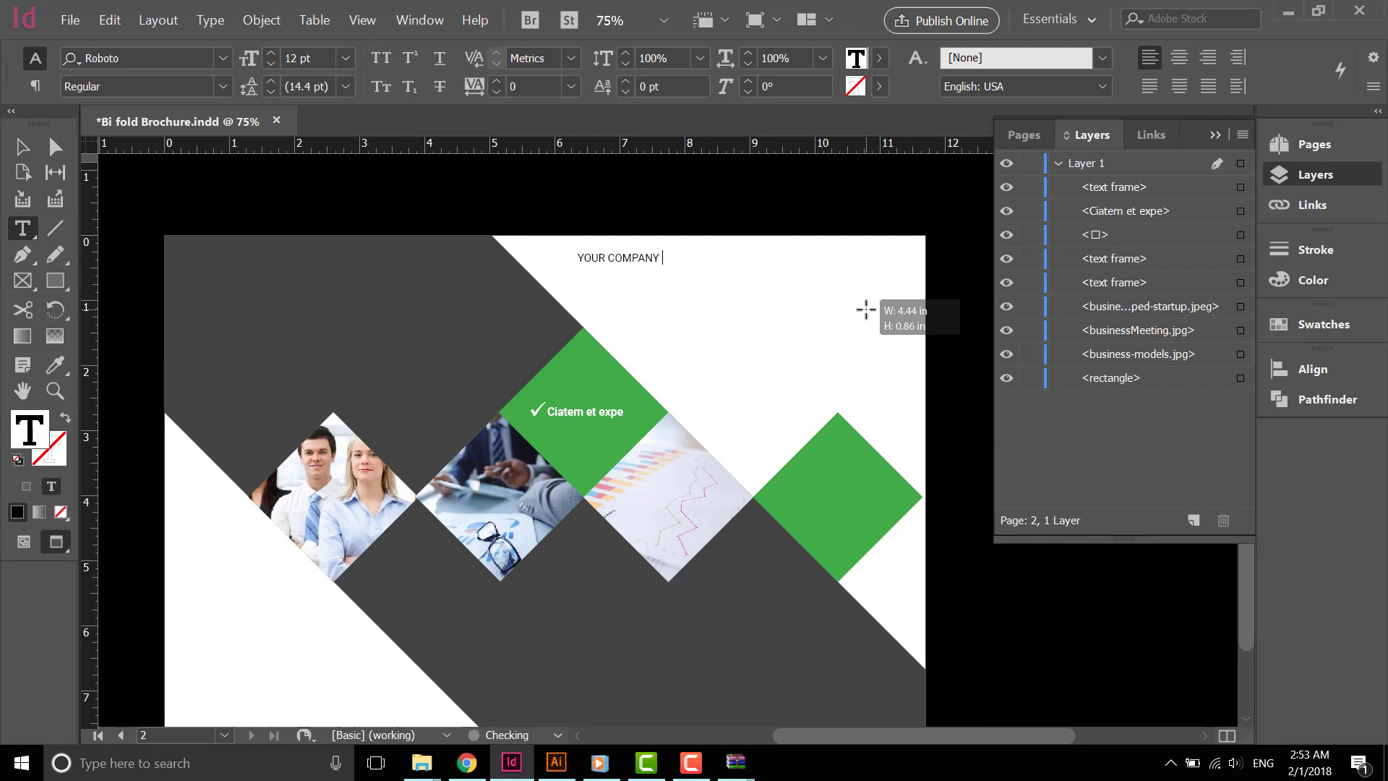
Make the YOUR COMPANY NAME heading 24 pt Bold and fit its frame snugly to the text
key("ctrl+shift+period")
key("ctrl+shift+period")
key("ctrl+shift+period")
left_click(222, 86)
left_click(145, 225)
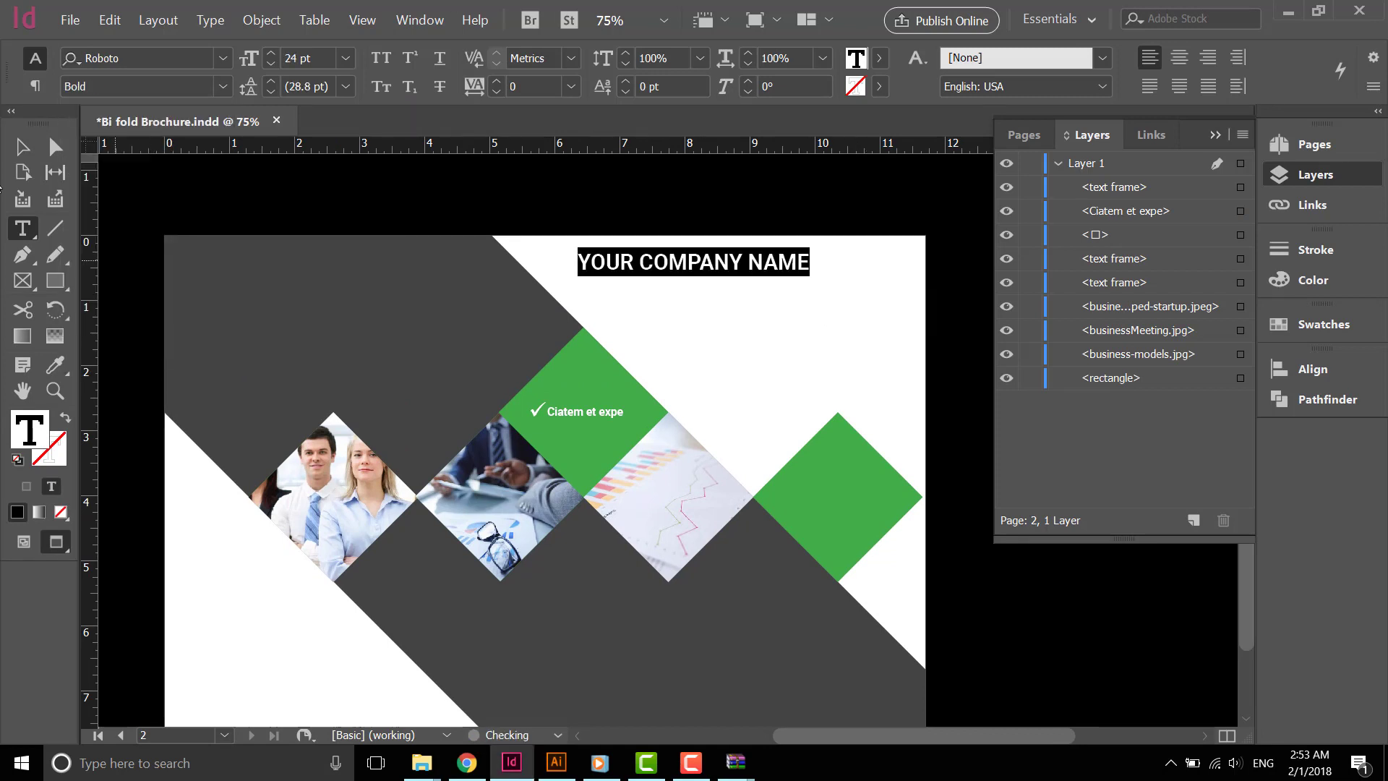
key("Escape")
double_click(721, 309)
left_click_drag(866, 266, 831, 261)
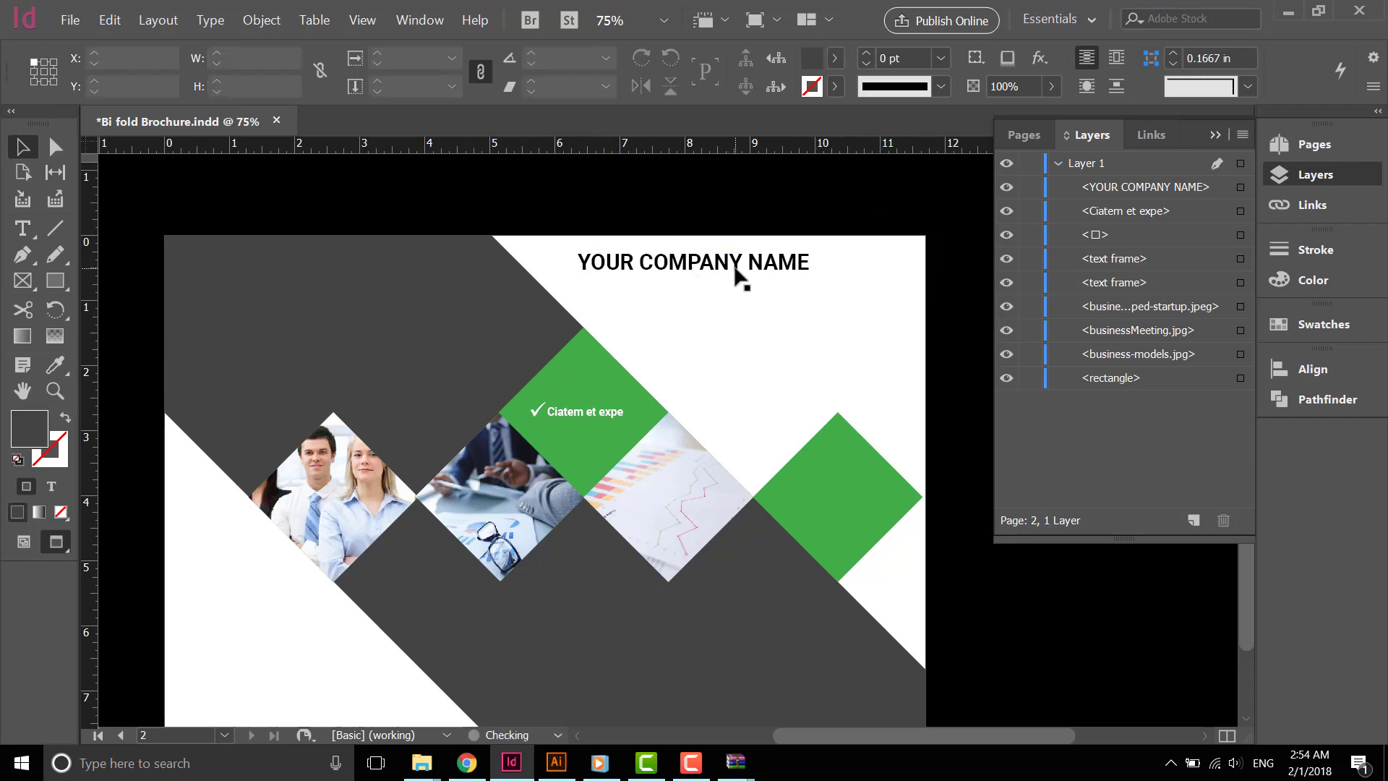
left_click_drag(738, 273, 830, 273)
Fetch the green logo from page 1 and position the company name beside it
key("shift+Page_Up")
scroll(620, 494, "down", 5)
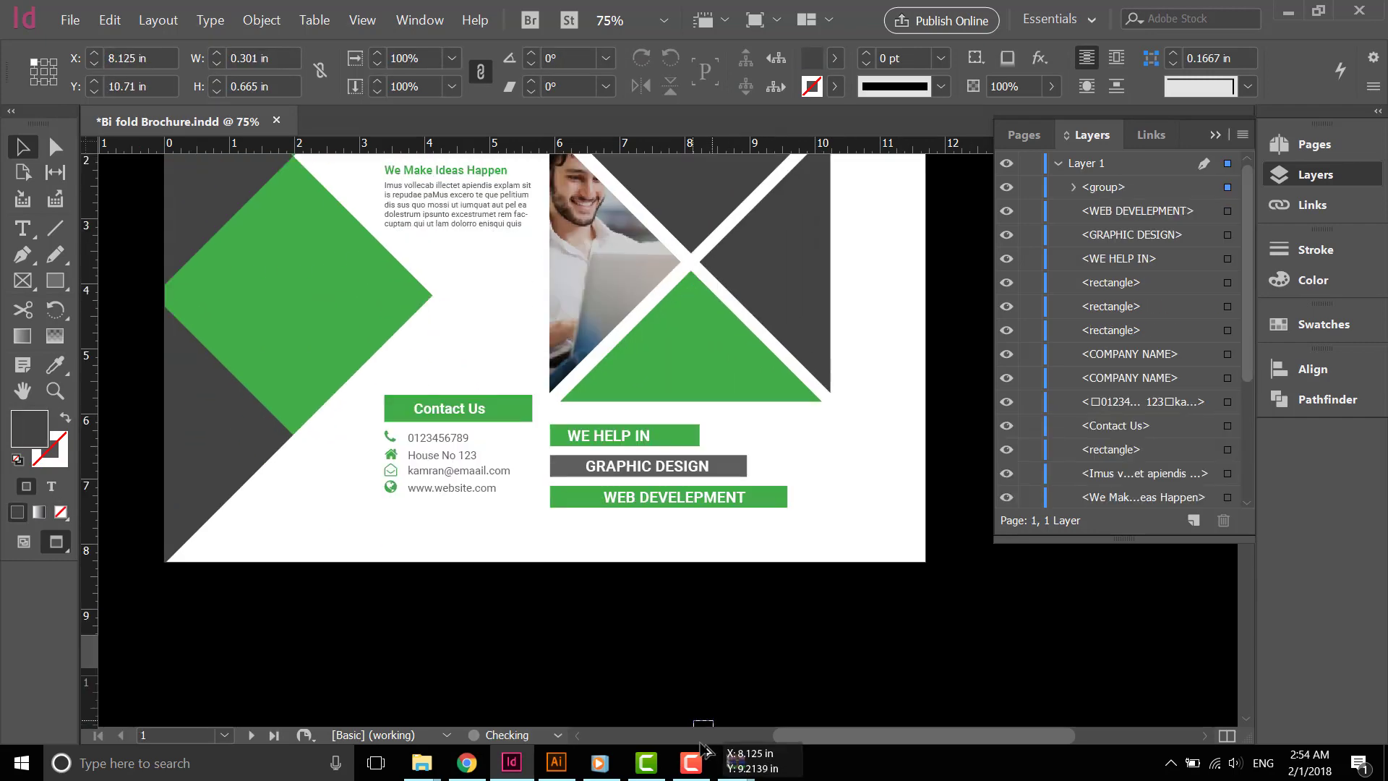
left_click_drag(620, 494, 615, 597)
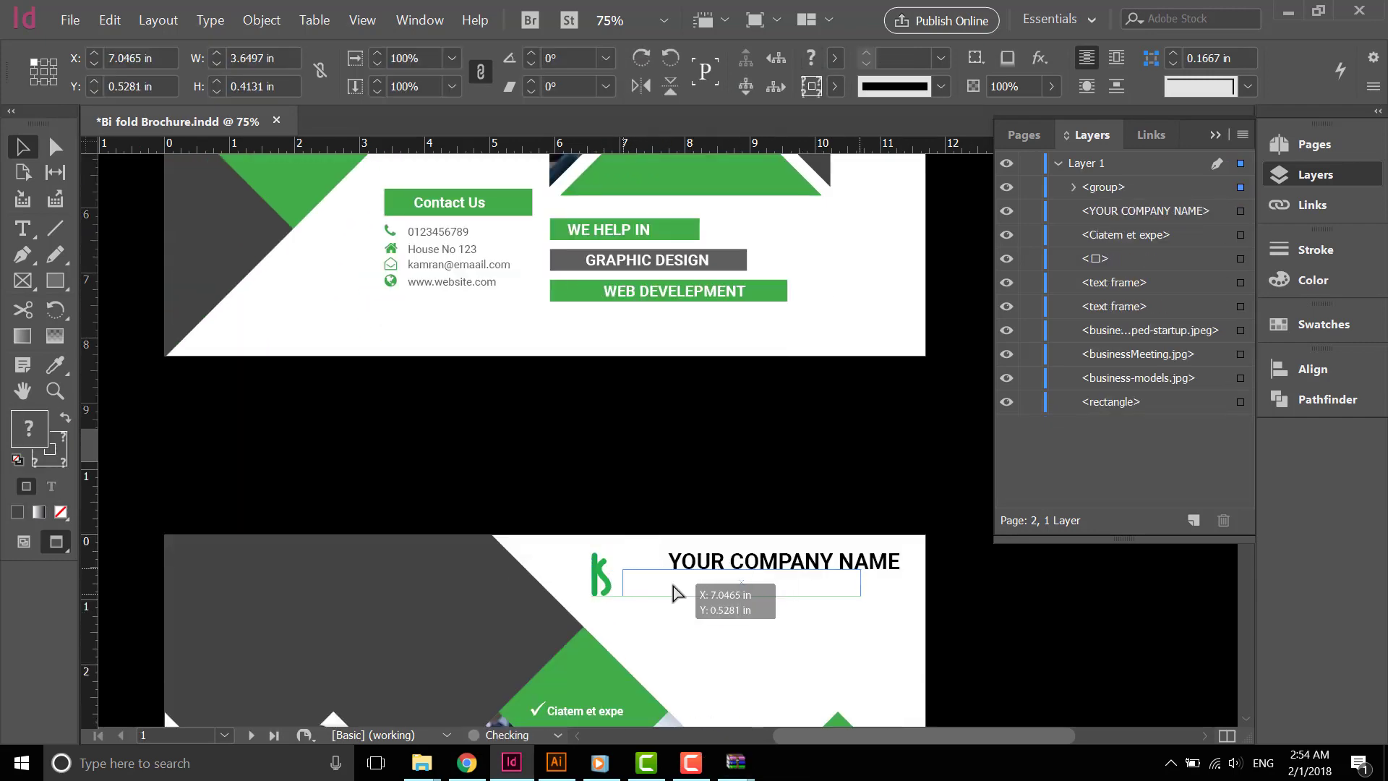
left_click_drag(715, 593, 671, 593)
scroll(670, 593, "down", 3)
triple_click(697, 391)
key("Escape")
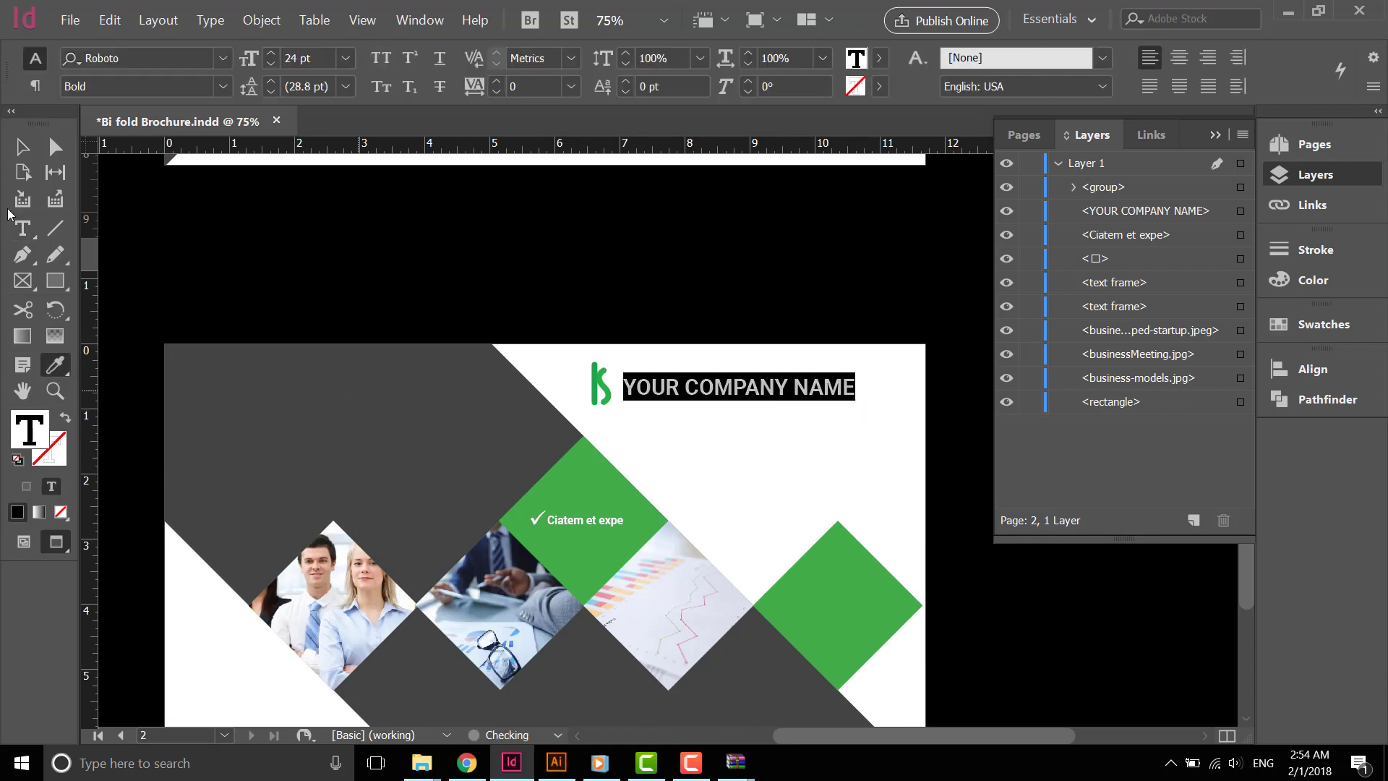
left_click_drag(716, 391, 732, 410)
Align the green logo and company name heading along their bottom edges
left_click_drag(597, 415, 617, 407)
left_click(722, 393, "shift")
left_click(1312, 176)
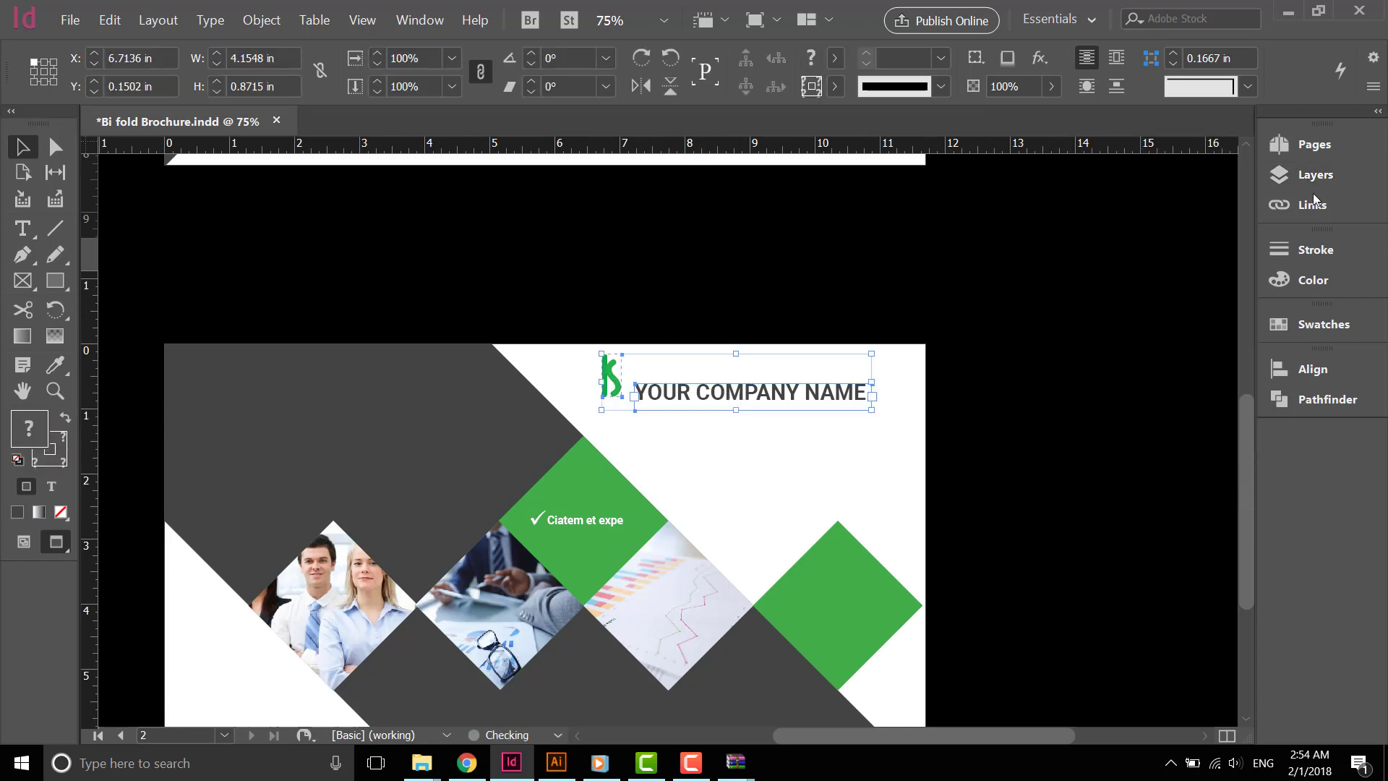
left_click(1312, 369)
left_click(1234, 426)
left_click(626, 405)
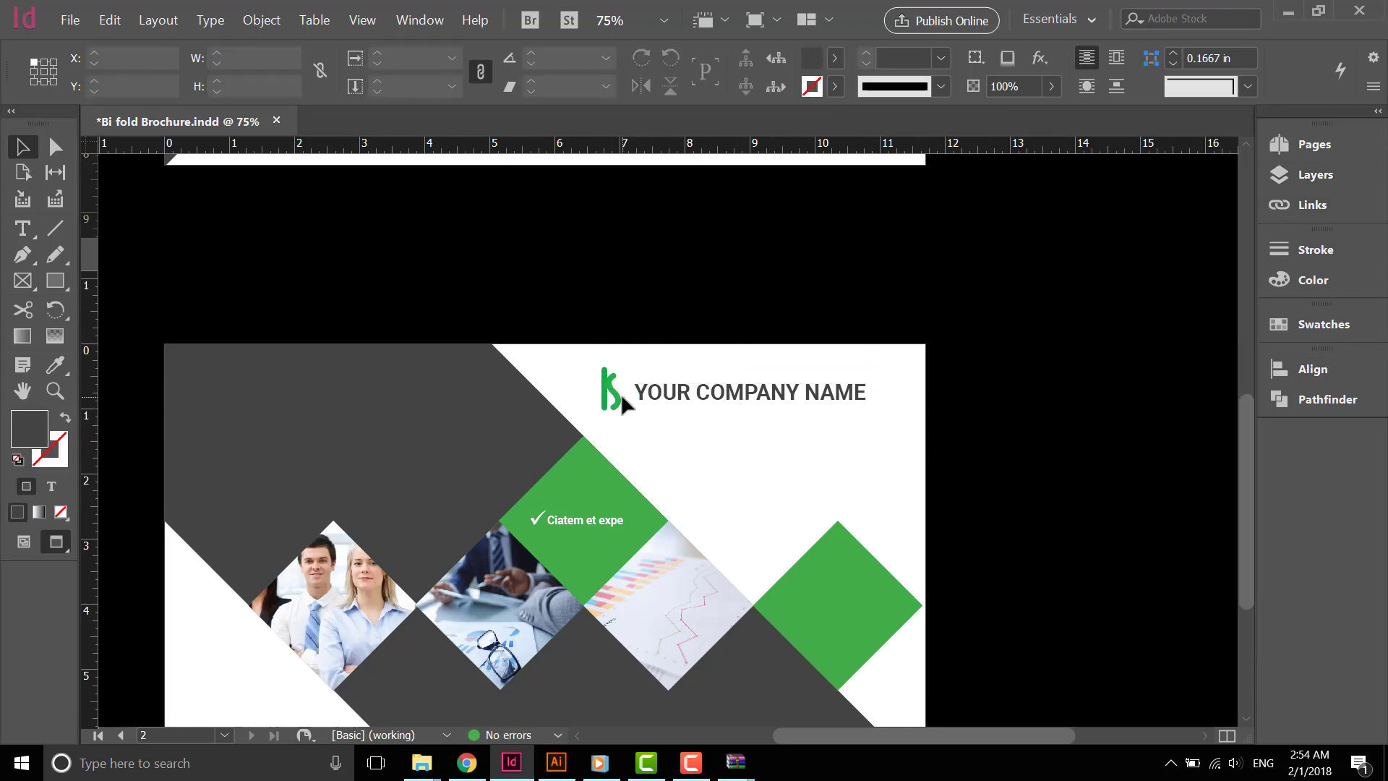
Add a placeholder-text paragraph frame below the company name
left_click_drag(930, 507, 737, 378)
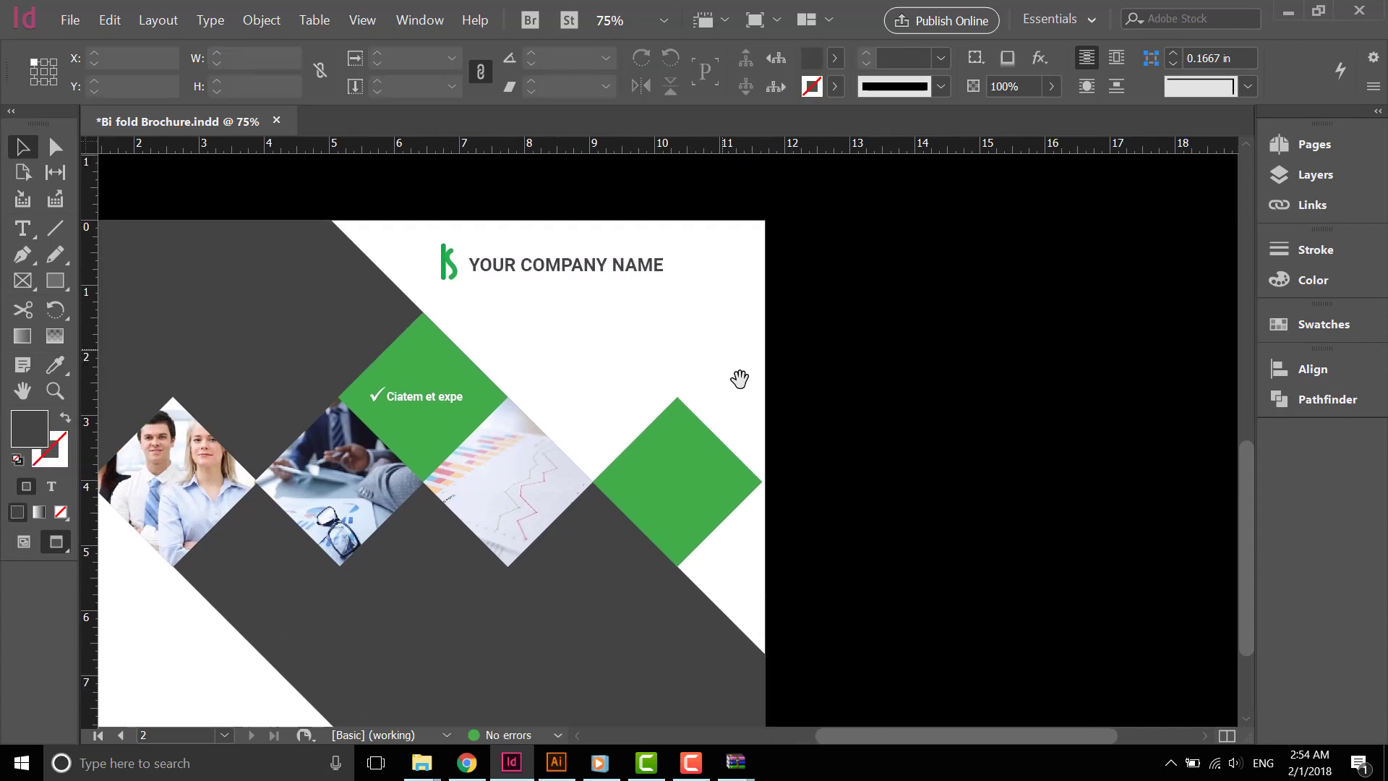
left_click(22, 229)
left_click_drag(471, 255, 755, 316)
type("w")
key("Escape")
key("w")
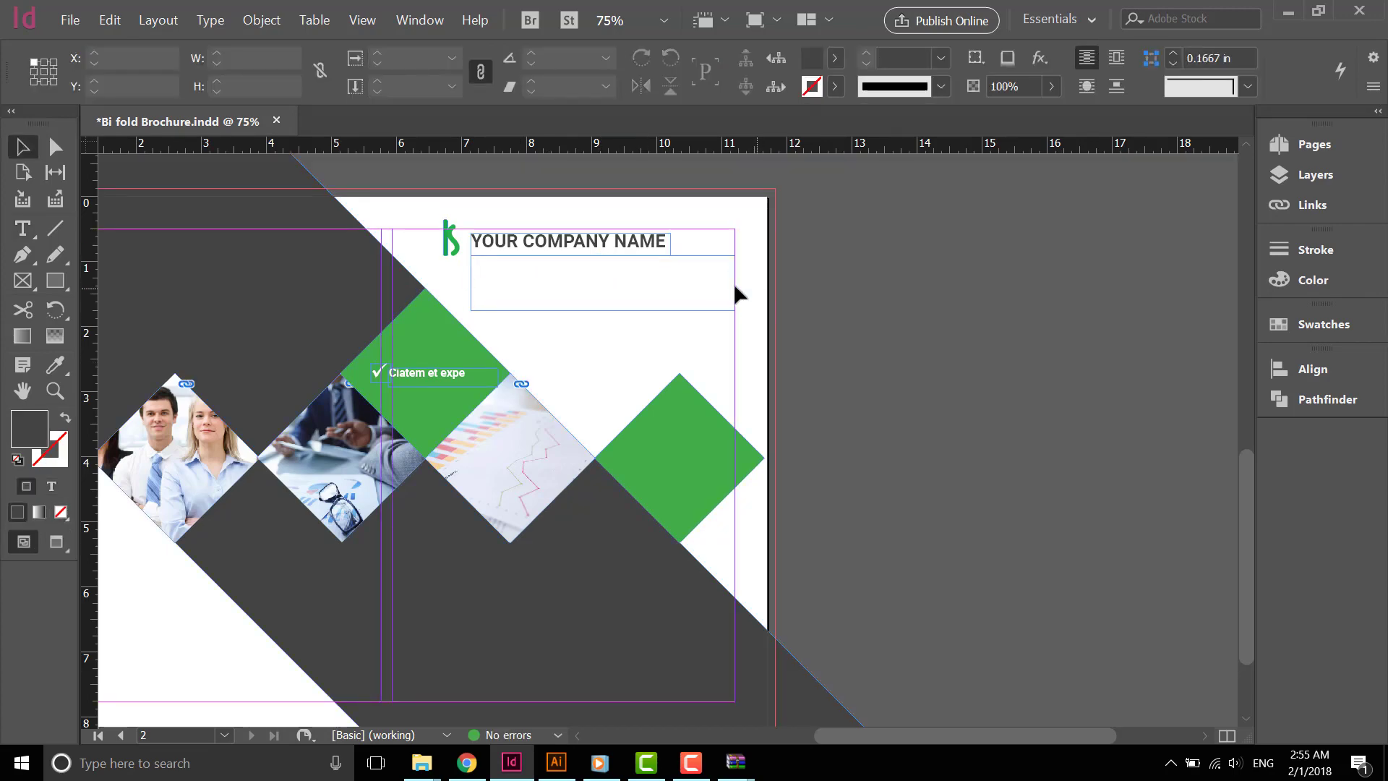
double_click(683, 307)
mouse_move(210, 19)
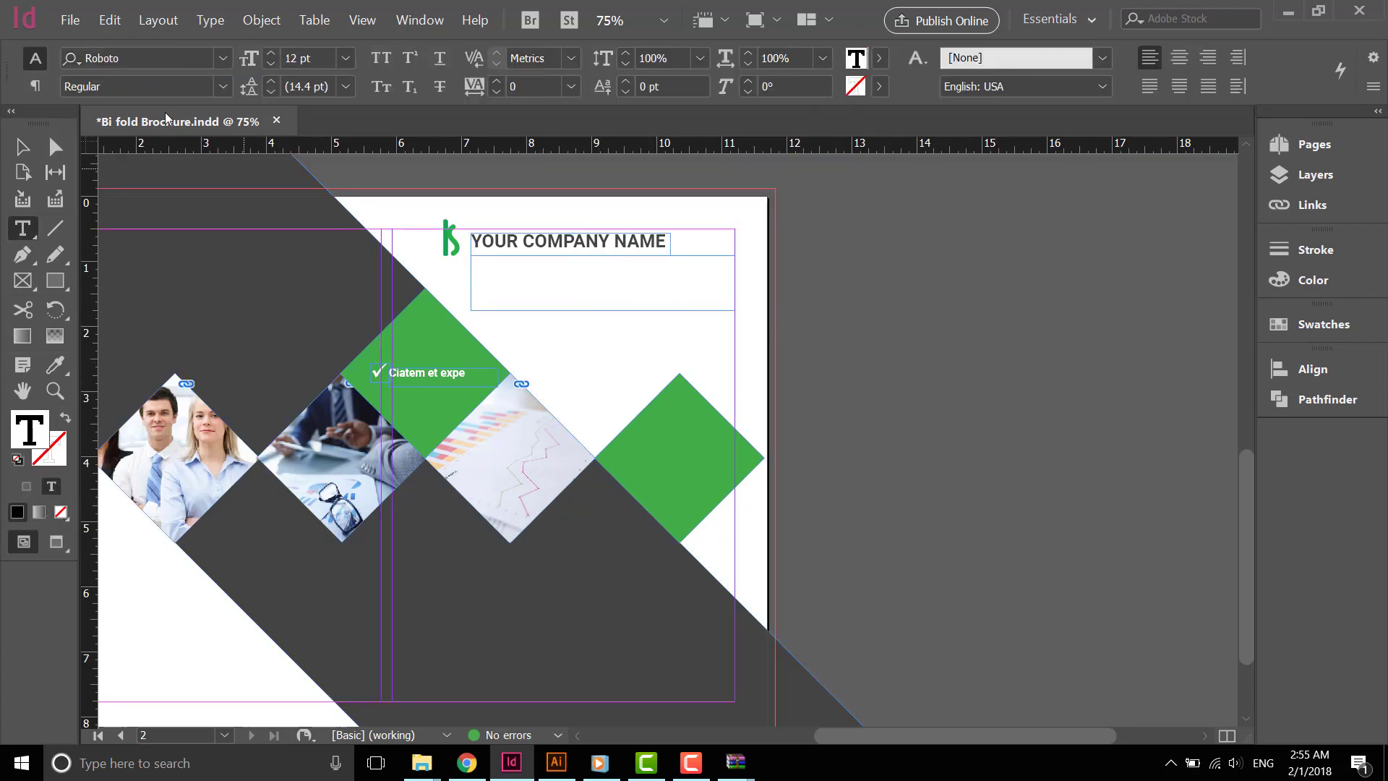
left_click(110, 20)
left_click(235, 538)
key("ctrl+a")
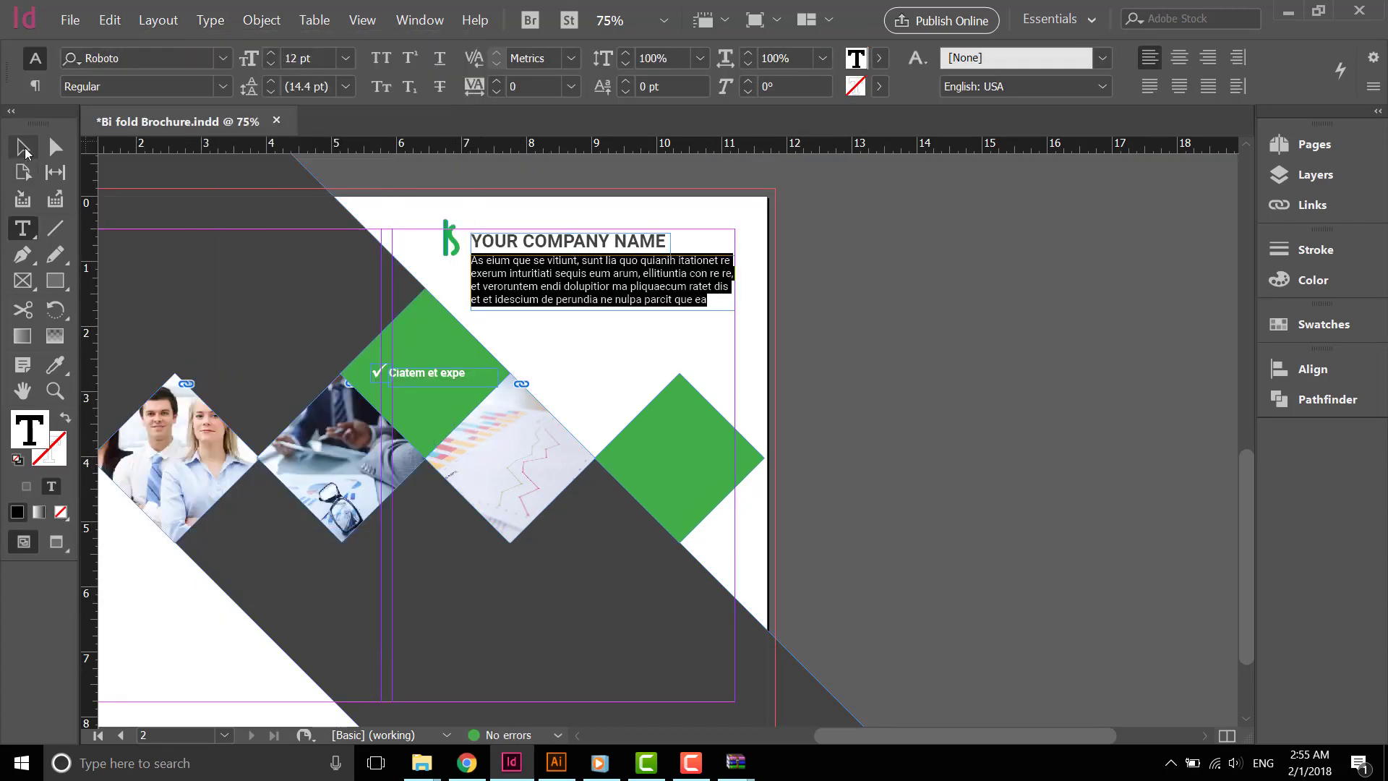
left_click(209, 20)
key("Escape")
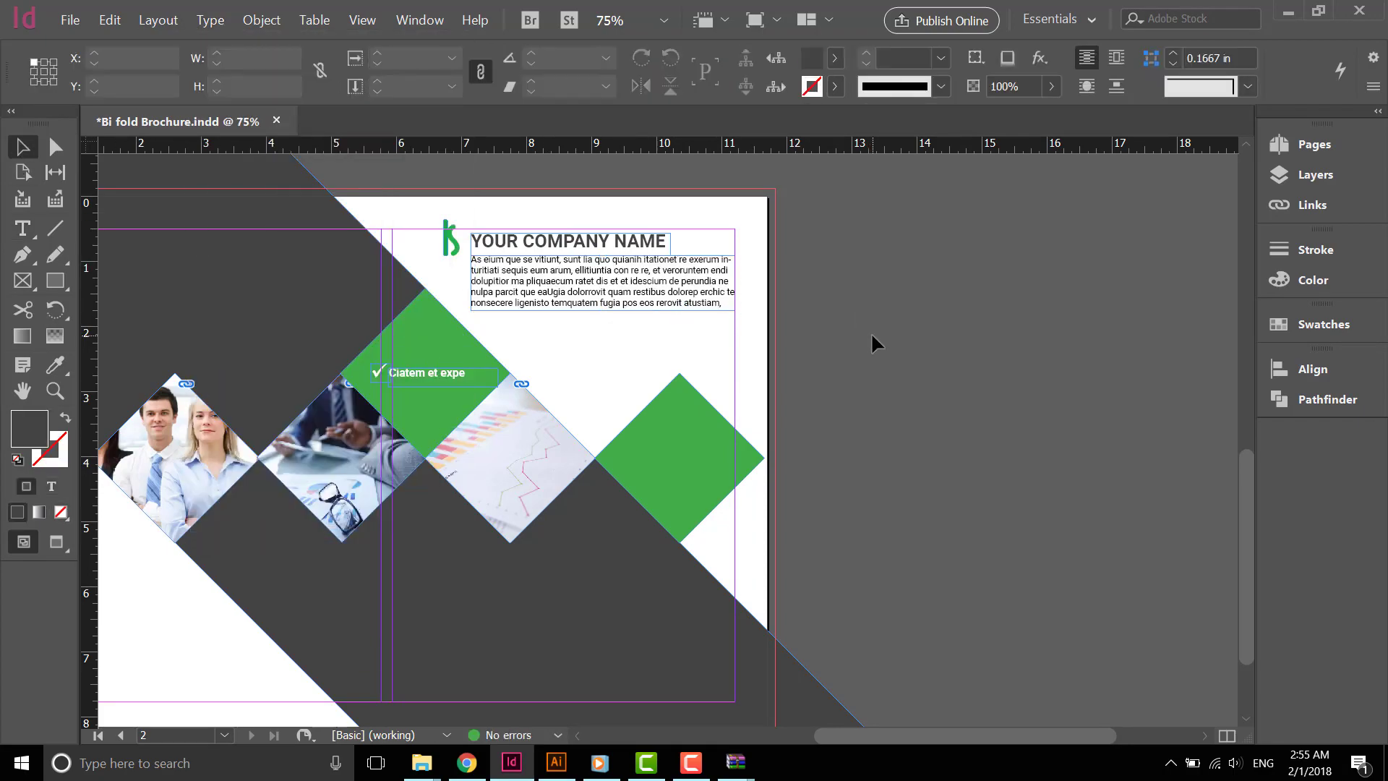
Nudge the paragraph slightly lower and place a copy on the dark band at lower right
key("shift+w")
key("Escape")
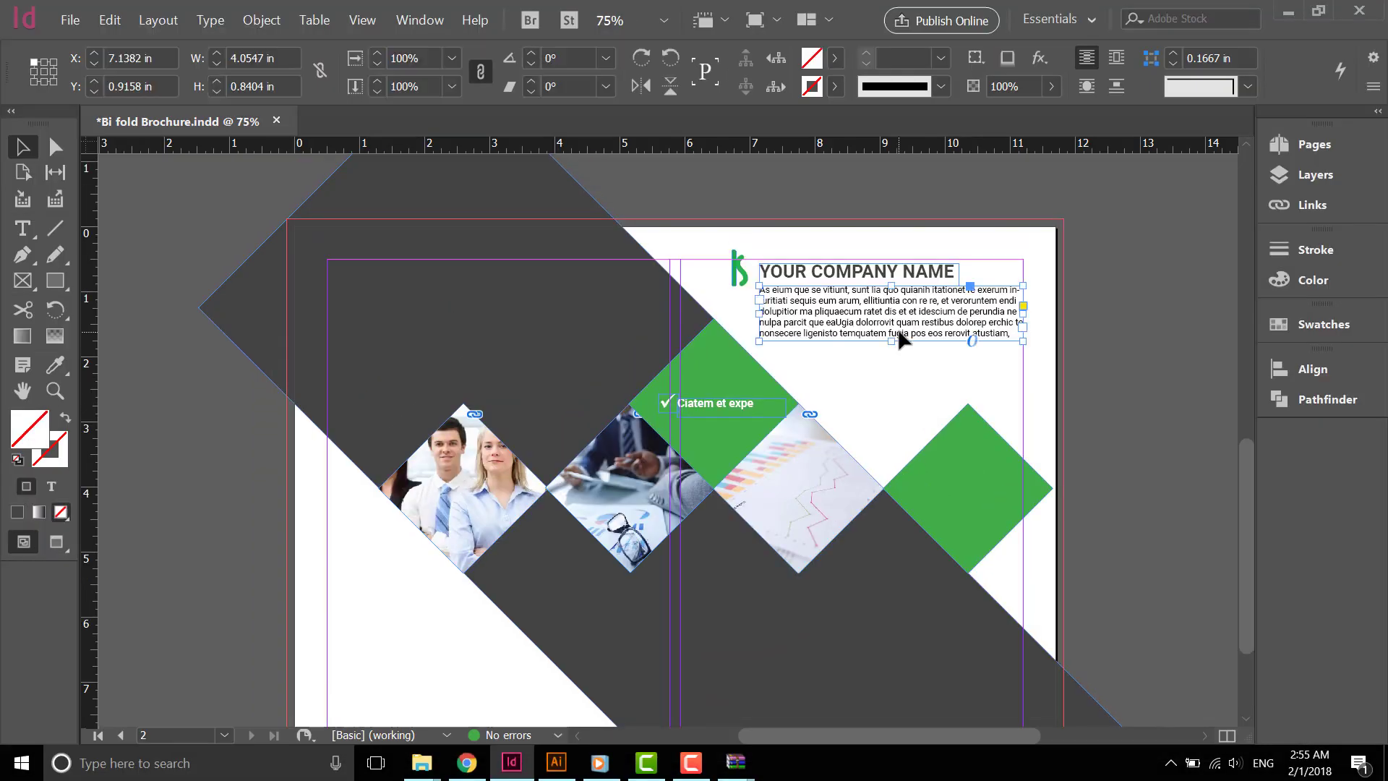
left_click_drag(898, 334, 898, 340)
key("shift+w")
scroll(947, 334, "down", 2)
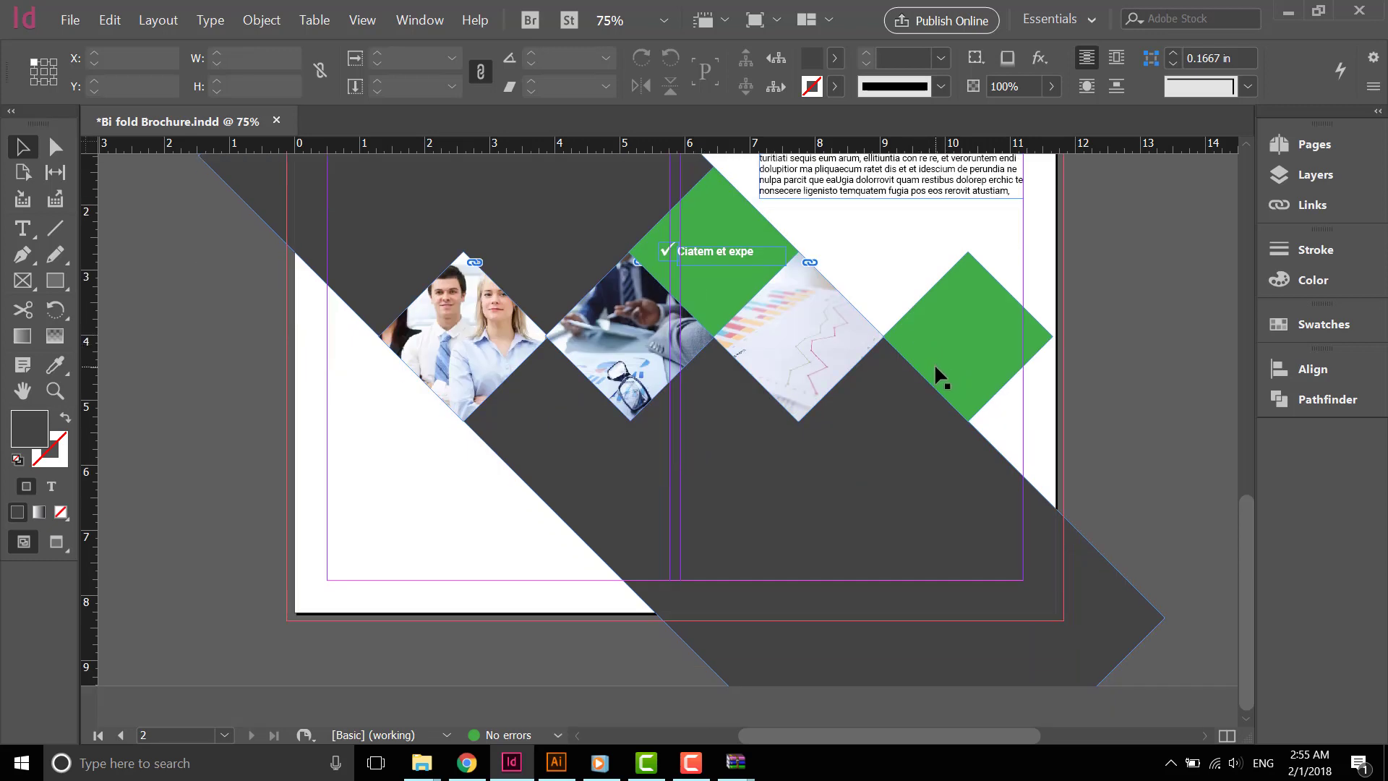
mouse_move(866, 250)
left_mouse_down()
mouse_move(920, 578)
mouse_move(1001, 597)
left_mouse_up()
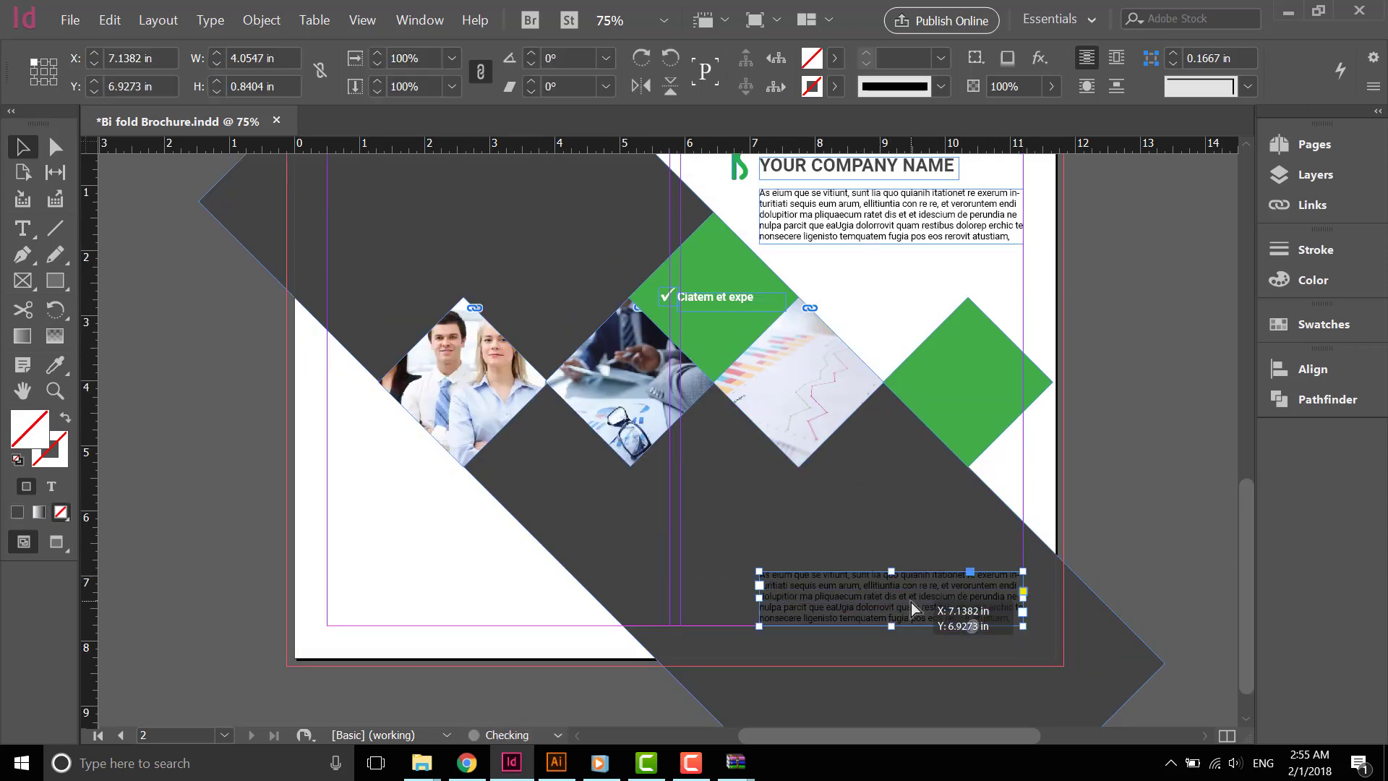
Refill the lower paragraph with 14 pt placeholder text coloured white ([Paper])
double_click(1002, 597)
key("ctrl+a")
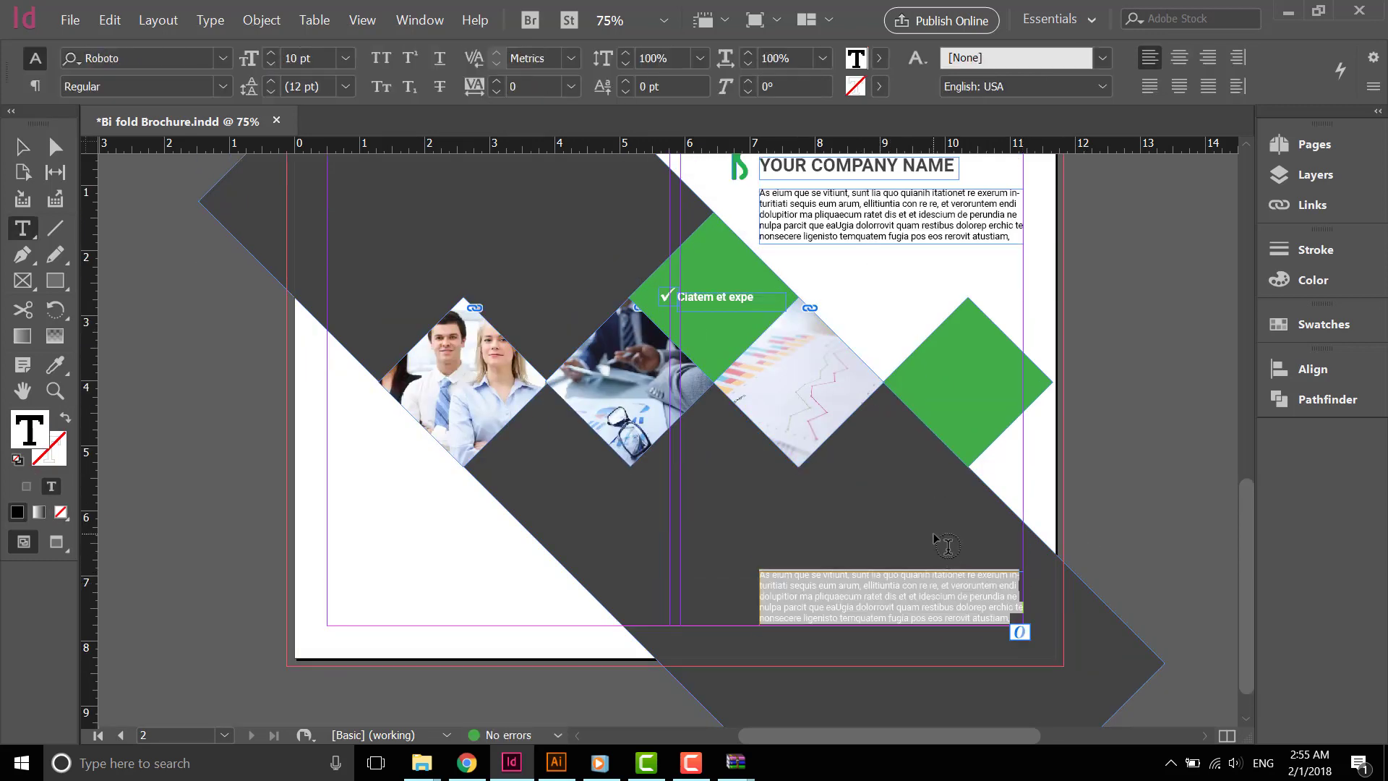
key("ctrl+shift+period")
key("ctrl+shift+period")
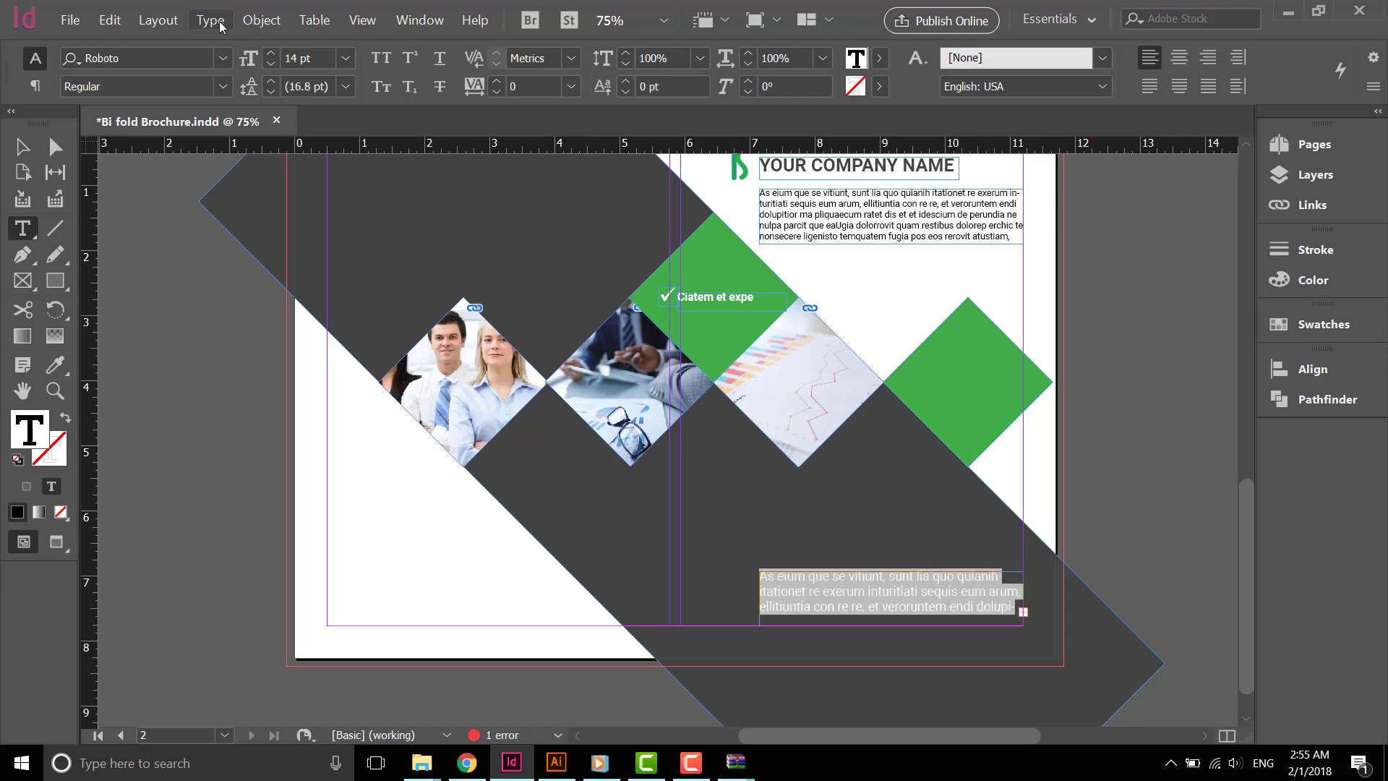
left_click(220, 26)
key("Escape")
key("Delete")
left_click(217, 22)
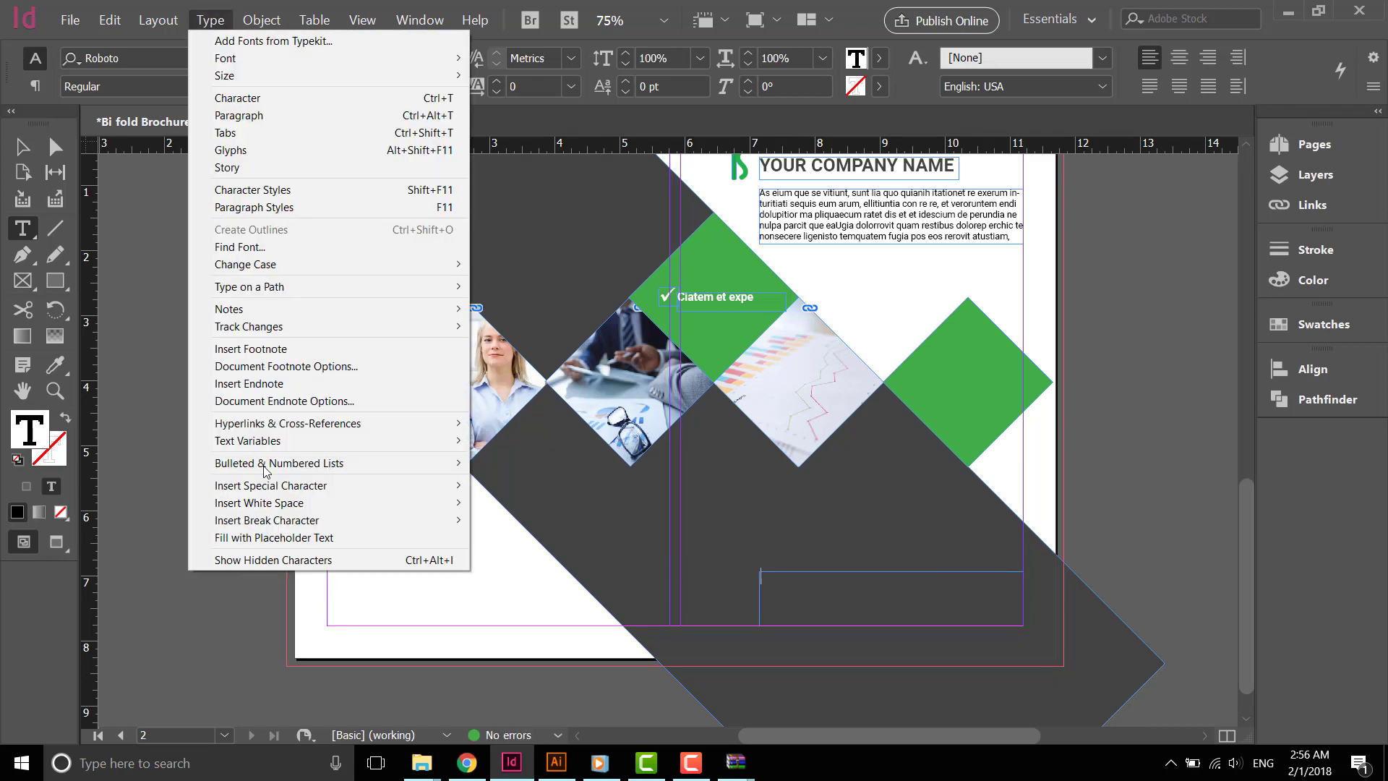
key("Escape")
key("ctrl+a")
left_click(856, 58)
left_click(691, 172)
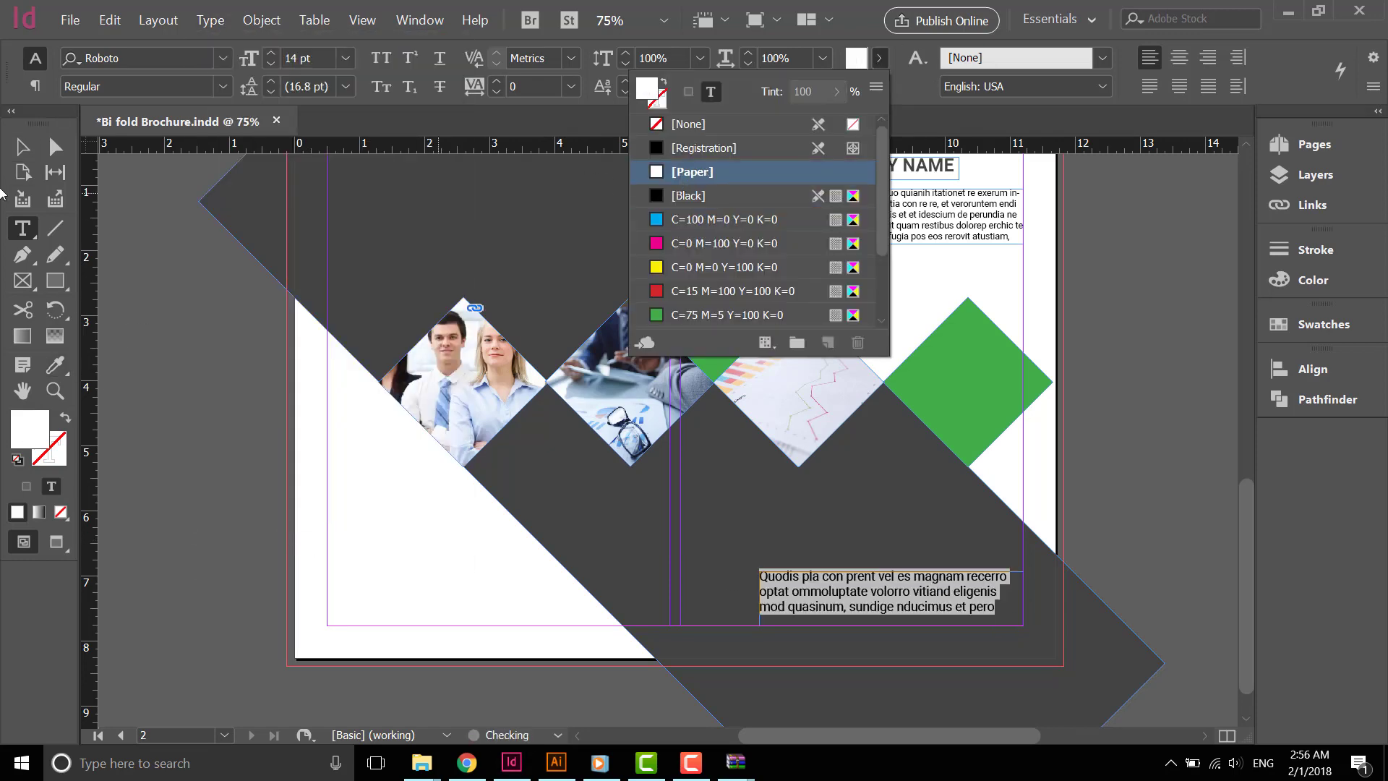
key("Escape")
Stack a duplicate white paragraph above the first and draw a small label frame beside it
left_click_drag(933, 607, 933, 552)
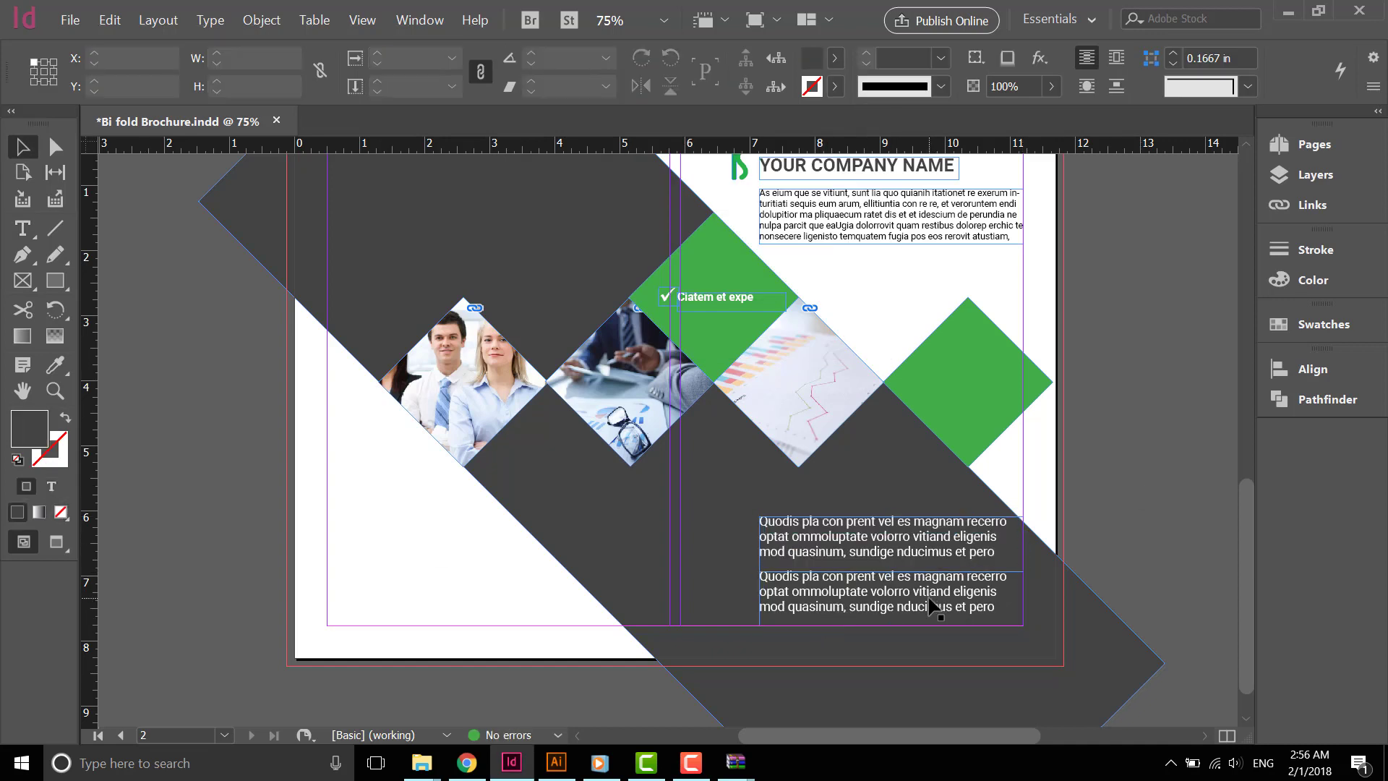
left_click_drag(931, 604, 931, 617)
left_click(969, 549)
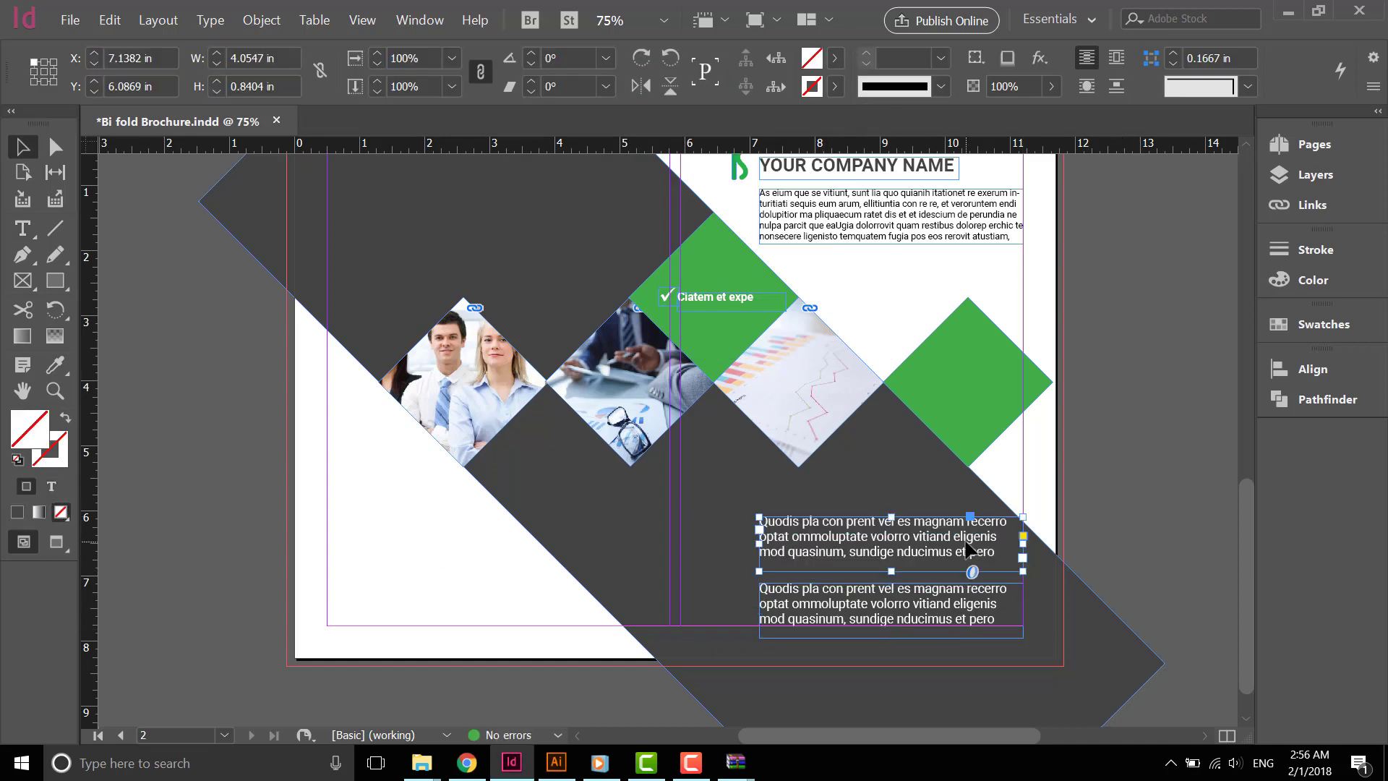
key("shift+Up")
key("Up")
key("t")
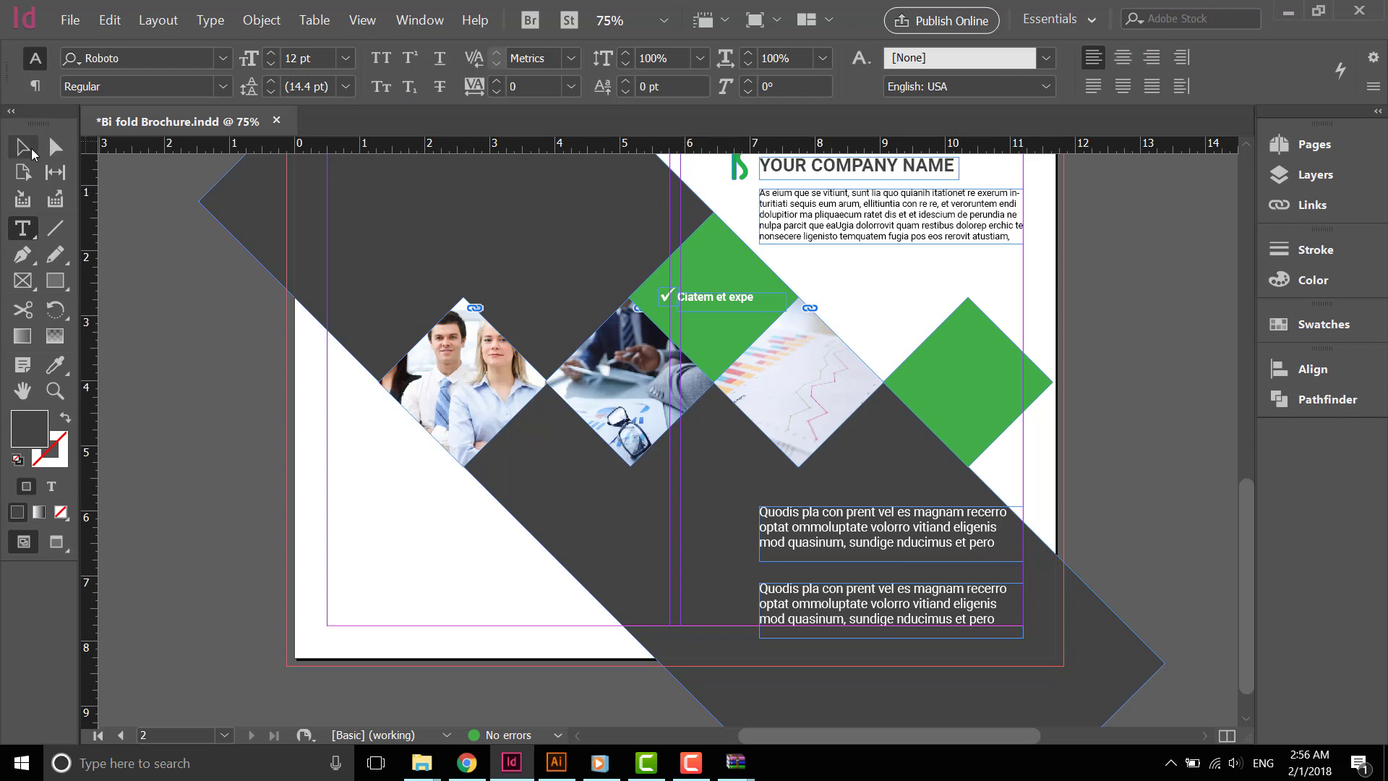
mouse_move(328, 554)
left_mouse_down()
mouse_move(388, 603)
mouse_move(683, 535)
mouse_move(661, 526)
mouse_move(666, 601)
left_mouse_up()
Fill the small label with white Endes placeholder text and copy it to the lower frame
key("Escape")
key("t")
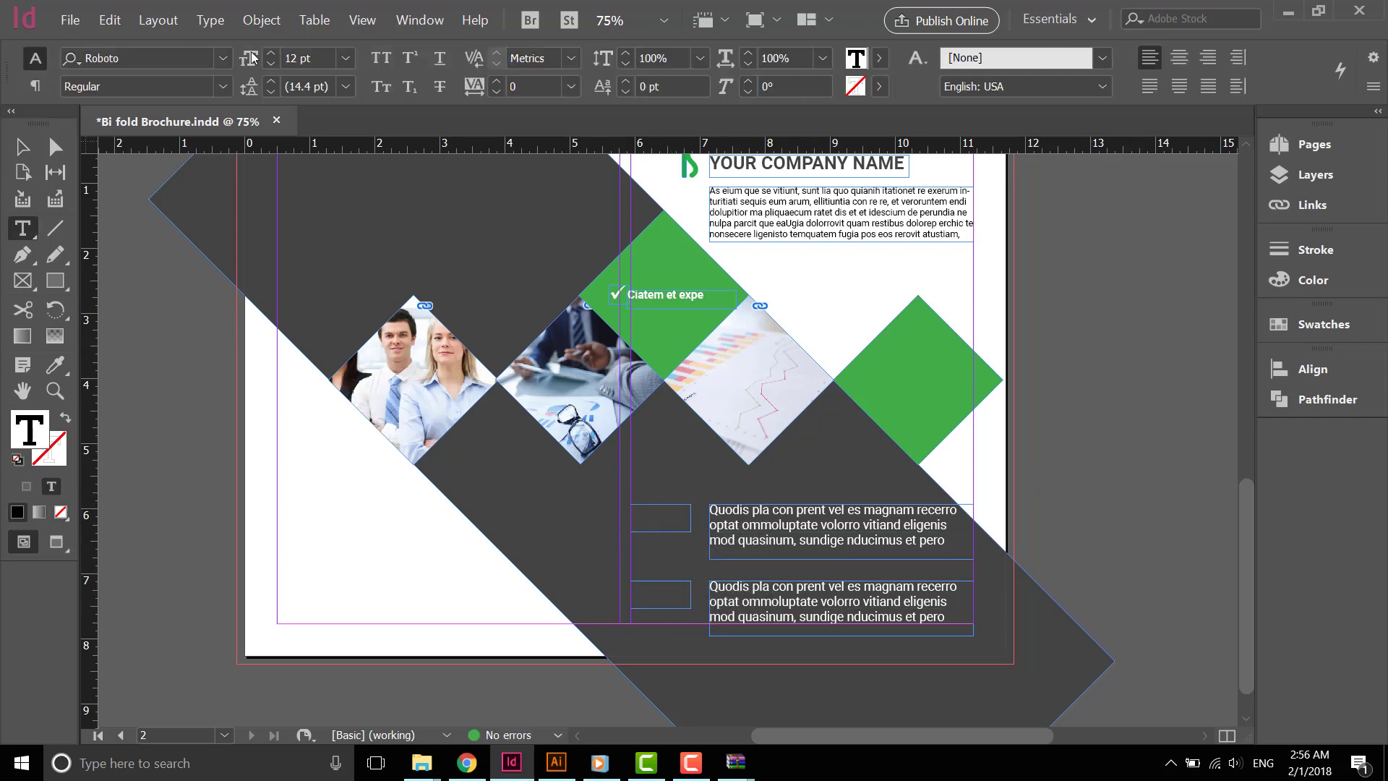
left_click(210, 20)
left_click(303, 536)
left_click(211, 20)
left_click(304, 536)
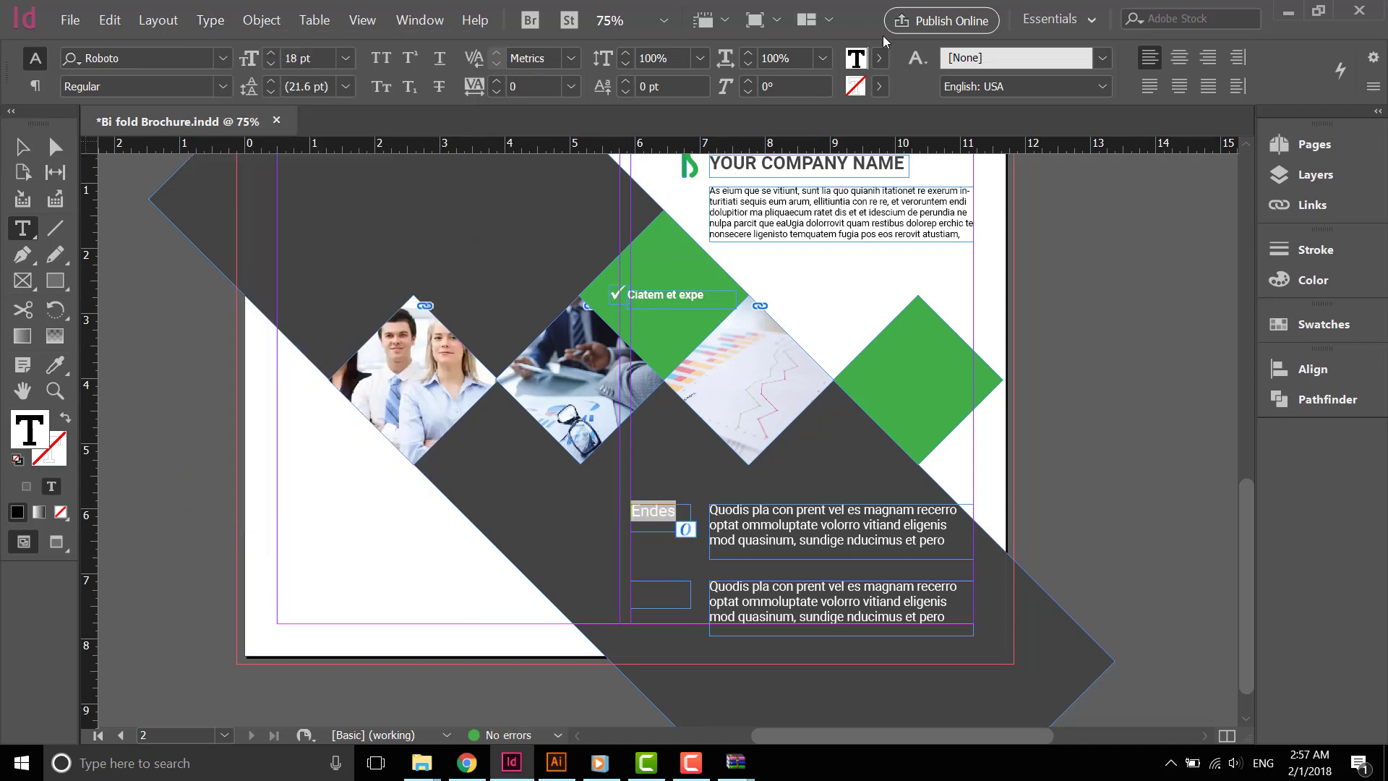
left_click(879, 58)
left_click(672, 168)
key("Escape")
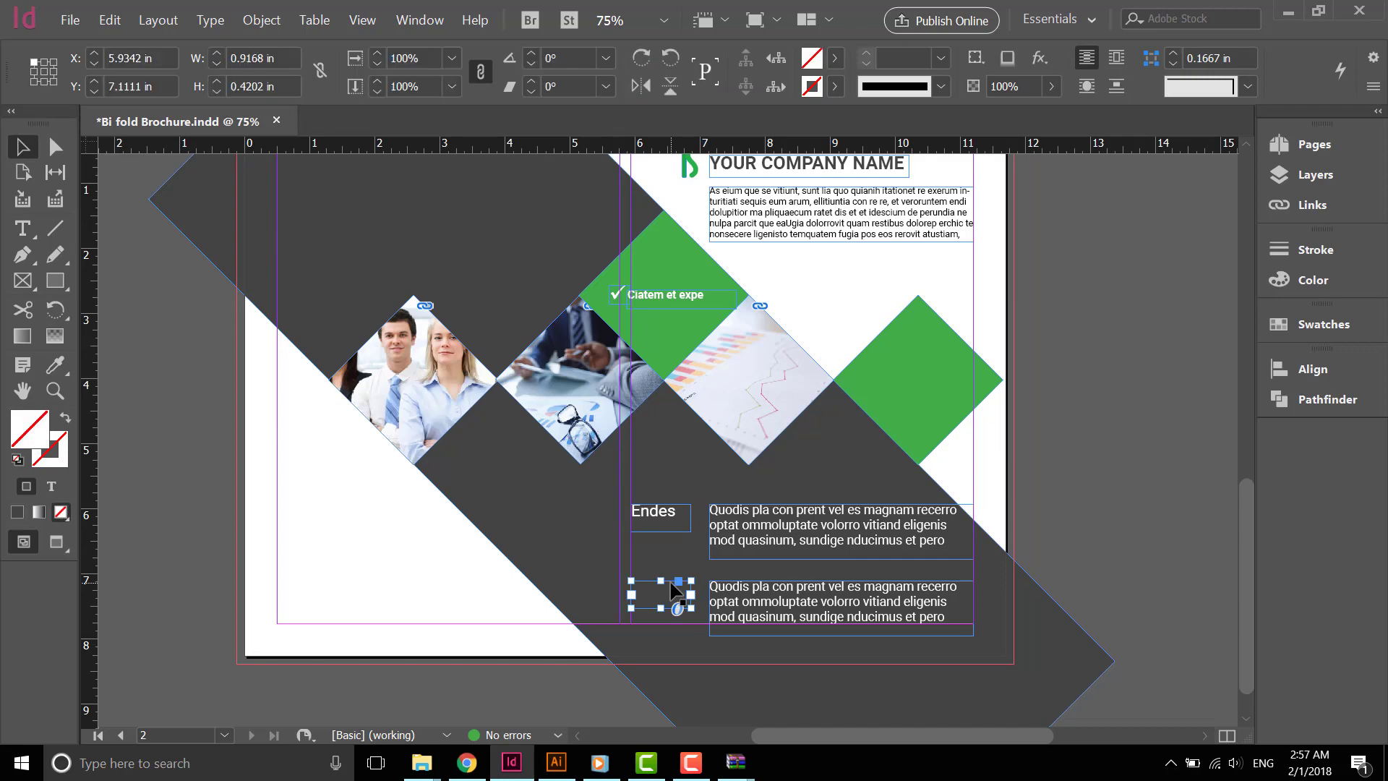
left_click_drag(658, 518, 658, 595)
Reduce the text size of both Quodis paragraphs so they match
scroll(985, 427, "up", 1)
key("shift+w")
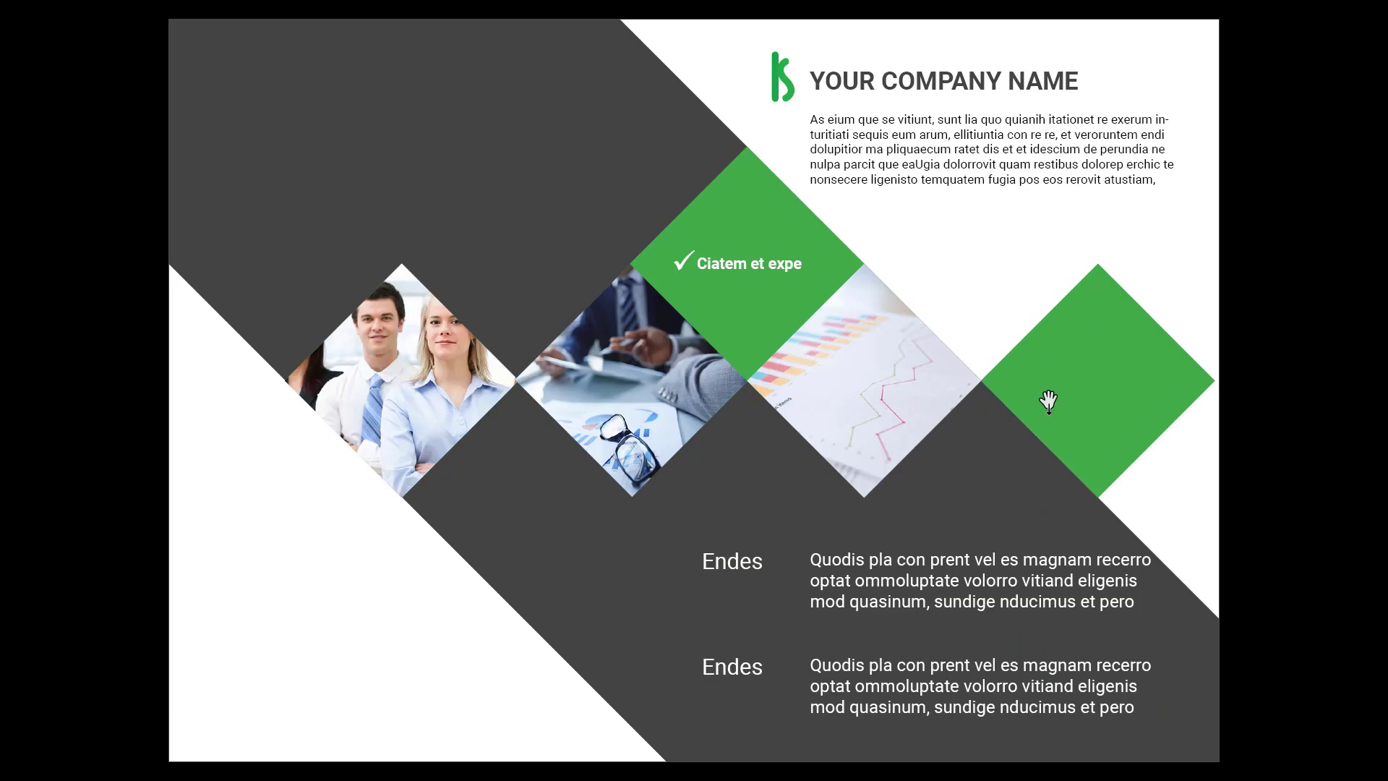
key("Escape")
triple_click(868, 584)
key("ctrl+shift+comma")
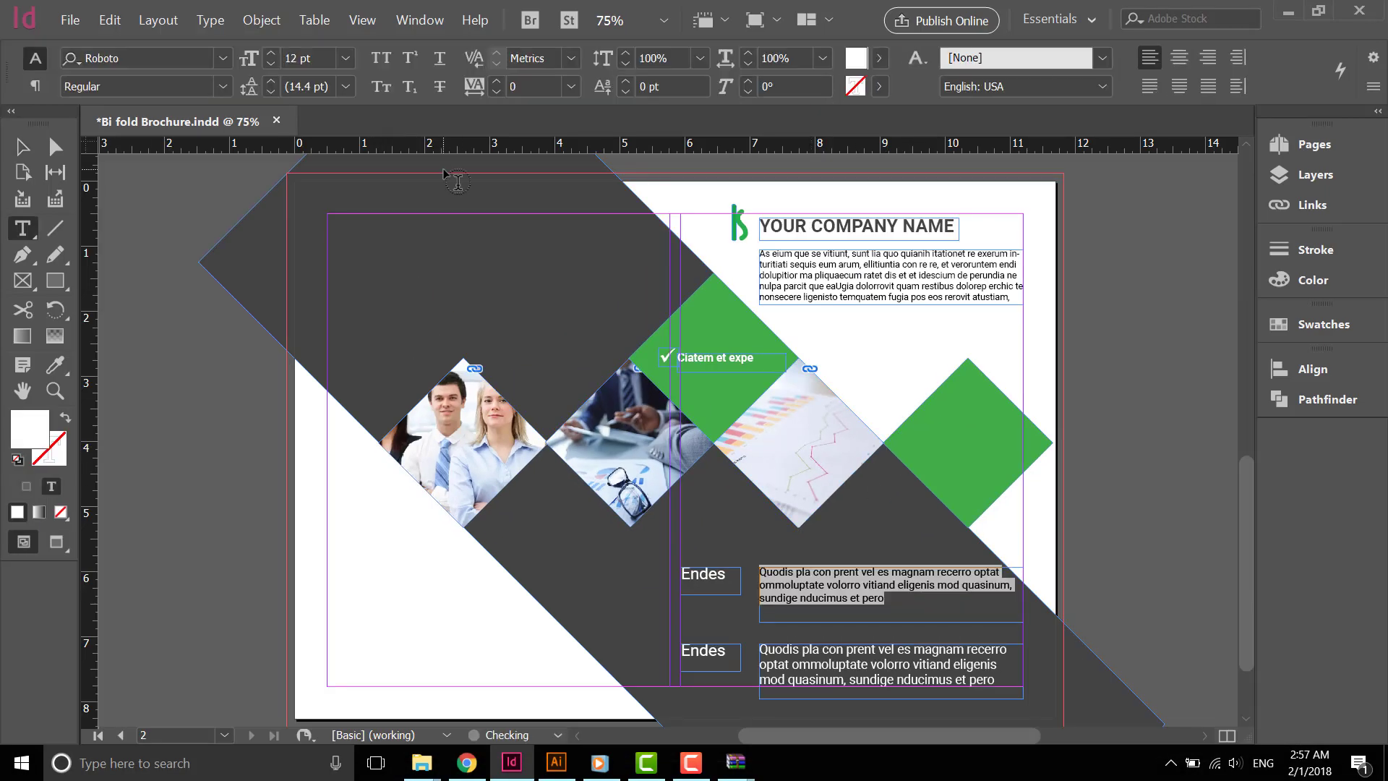
left_click(834, 651)
triple_click(835, 651)
key("ctrl+shift+comma")
left_click_drag(681, 650, 728, 657)
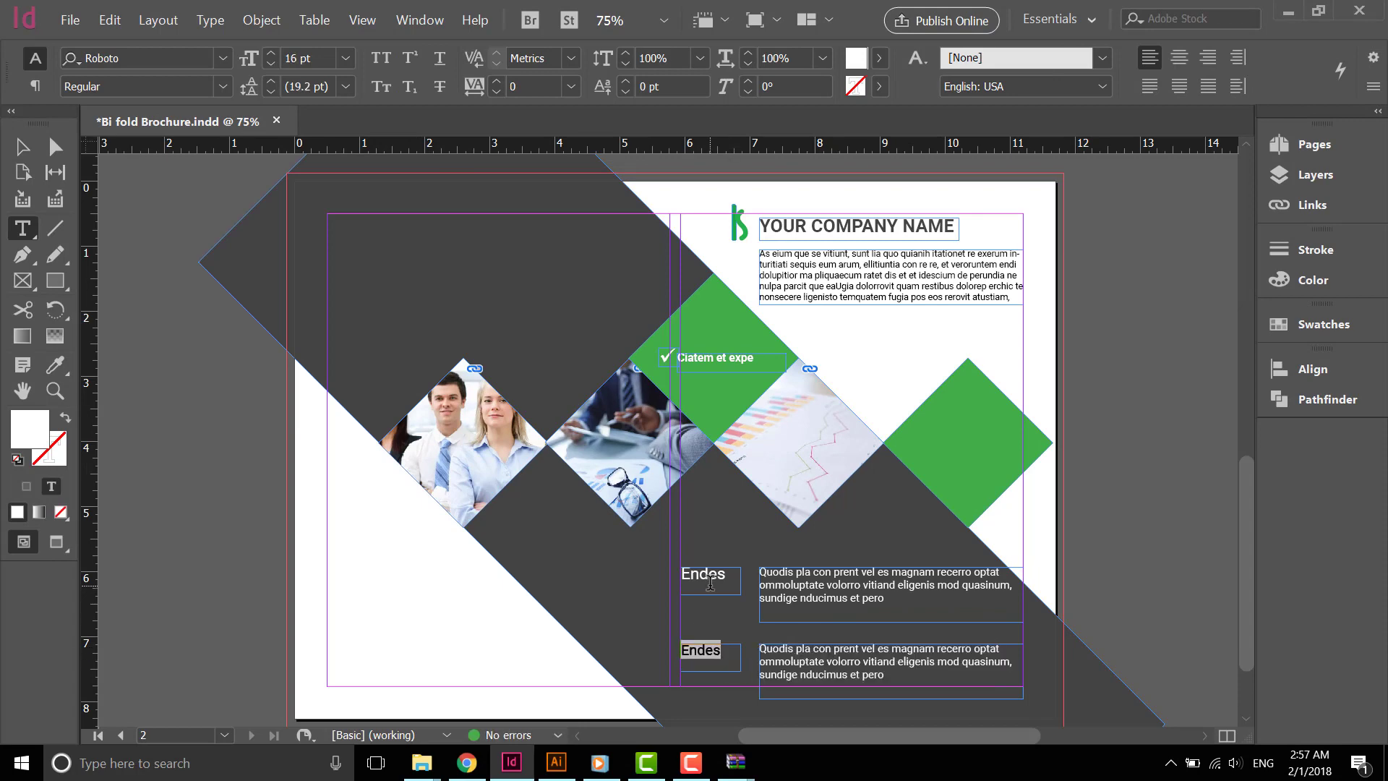
key("Escape")
Save the brochure, nudge the intro paragraph up, and draw a new text frame beneath it
key("ctrl+s")
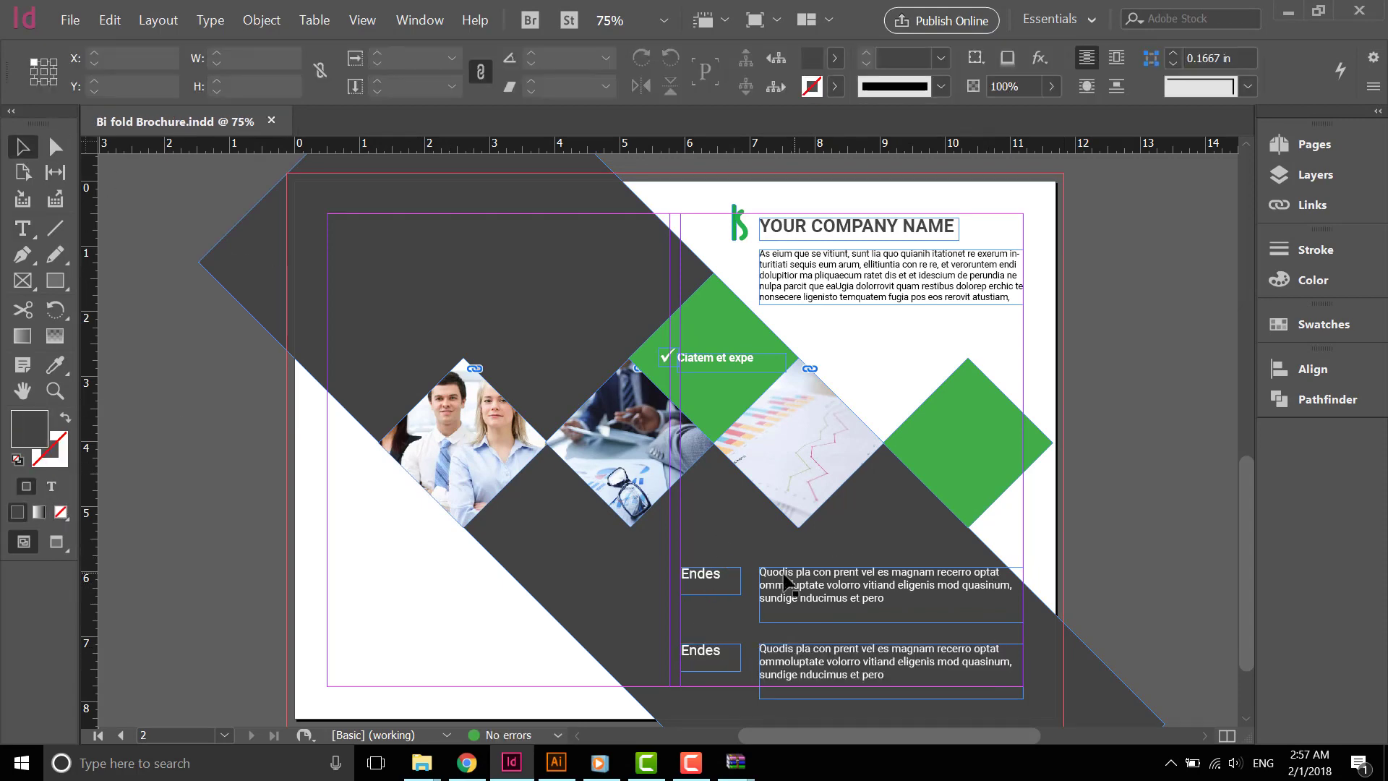
key("shift+w")
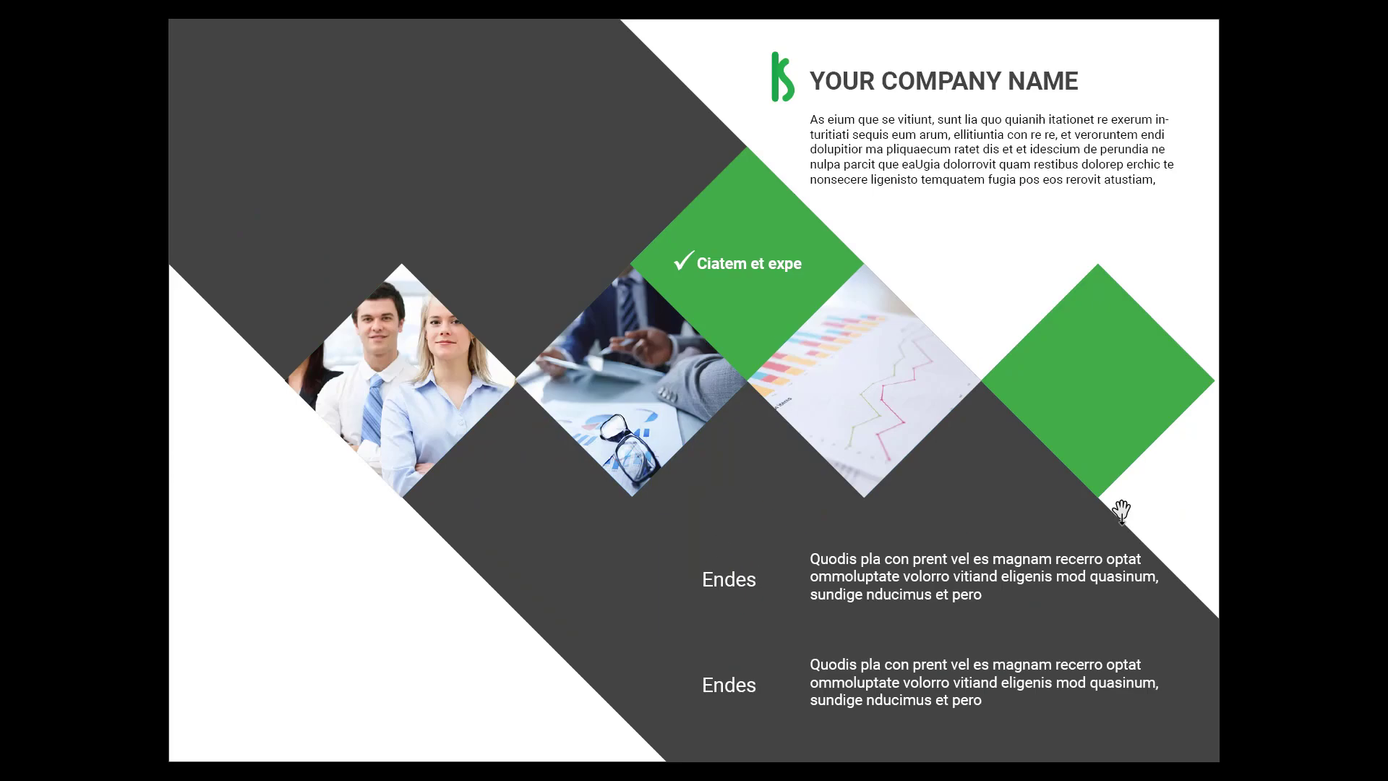
key("Escape")
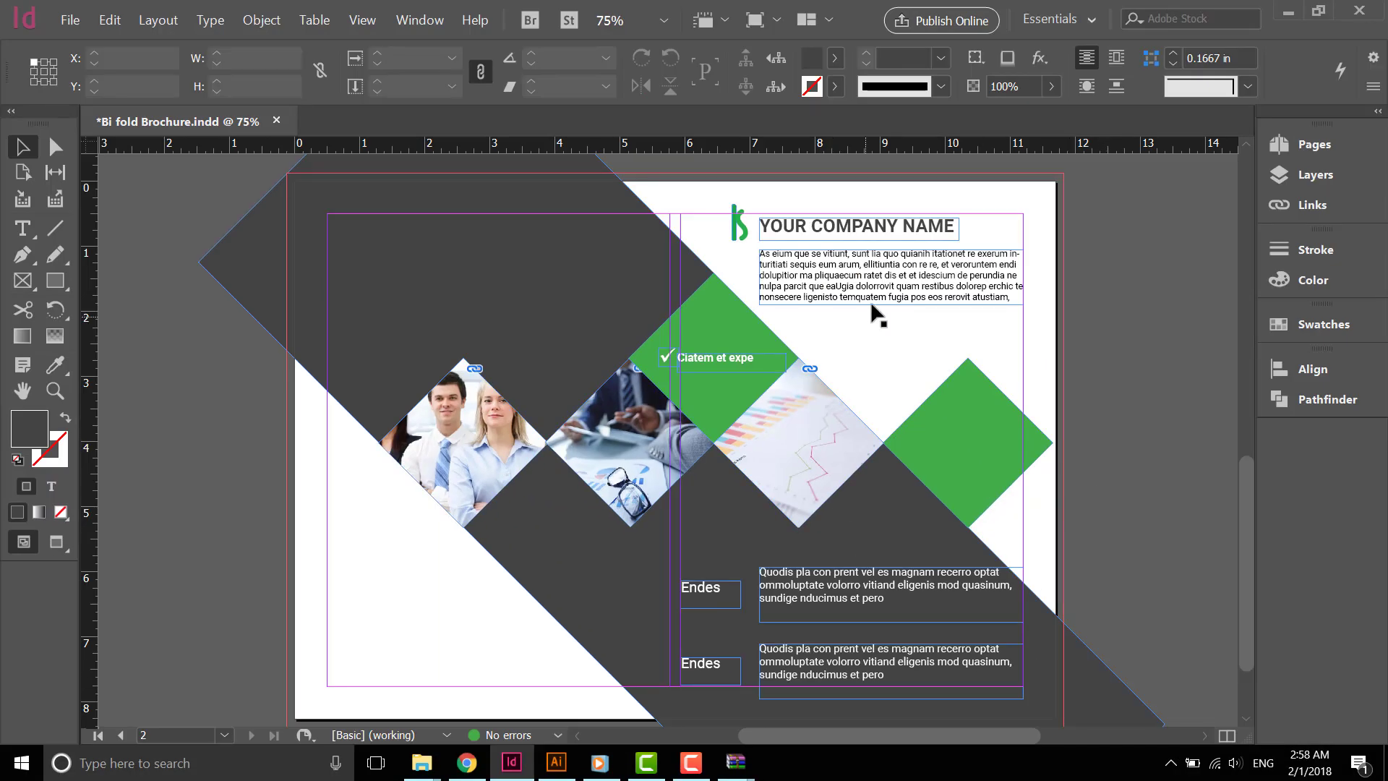
left_click_drag(871, 305, 895, 338)
left_click(894, 338)
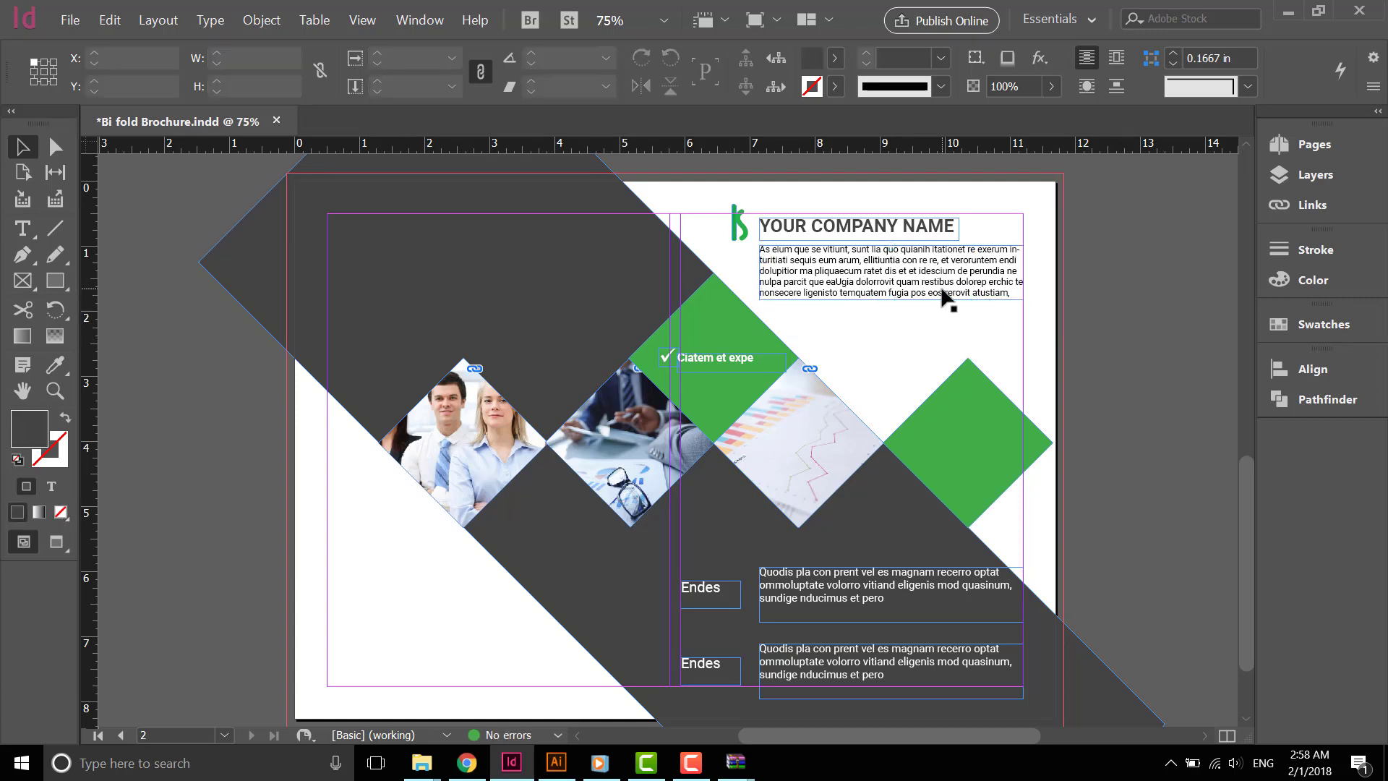
mouse_move(805, 307)
left_mouse_down()
mouse_move(1068, 363)
mouse_move(1023, 335)
left_mouse_up()
Shorten the new frame and fill it with right-aligned Nimusam placeholder text
left_click_drag(914, 363, 916, 336)
double_click(916, 338)
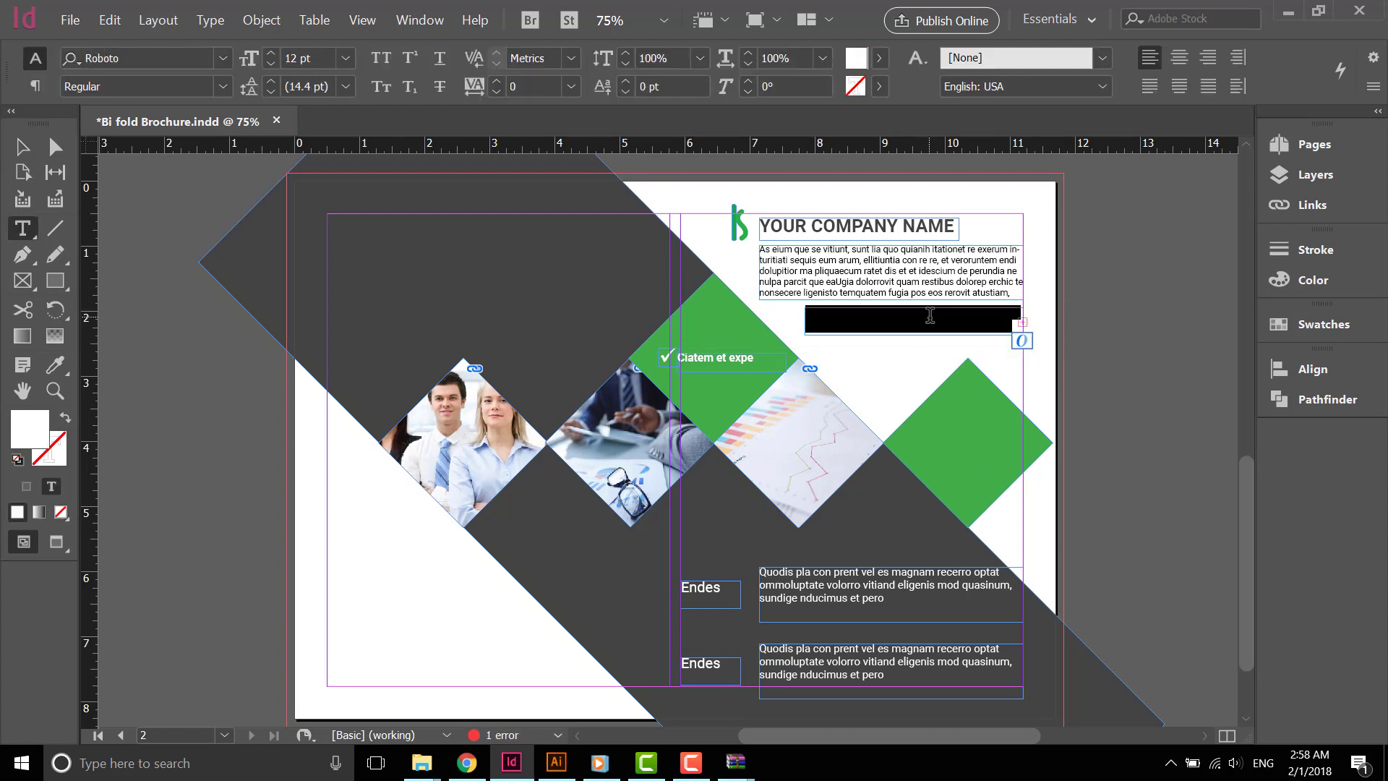
left_click(210, 21)
left_click(275, 538)
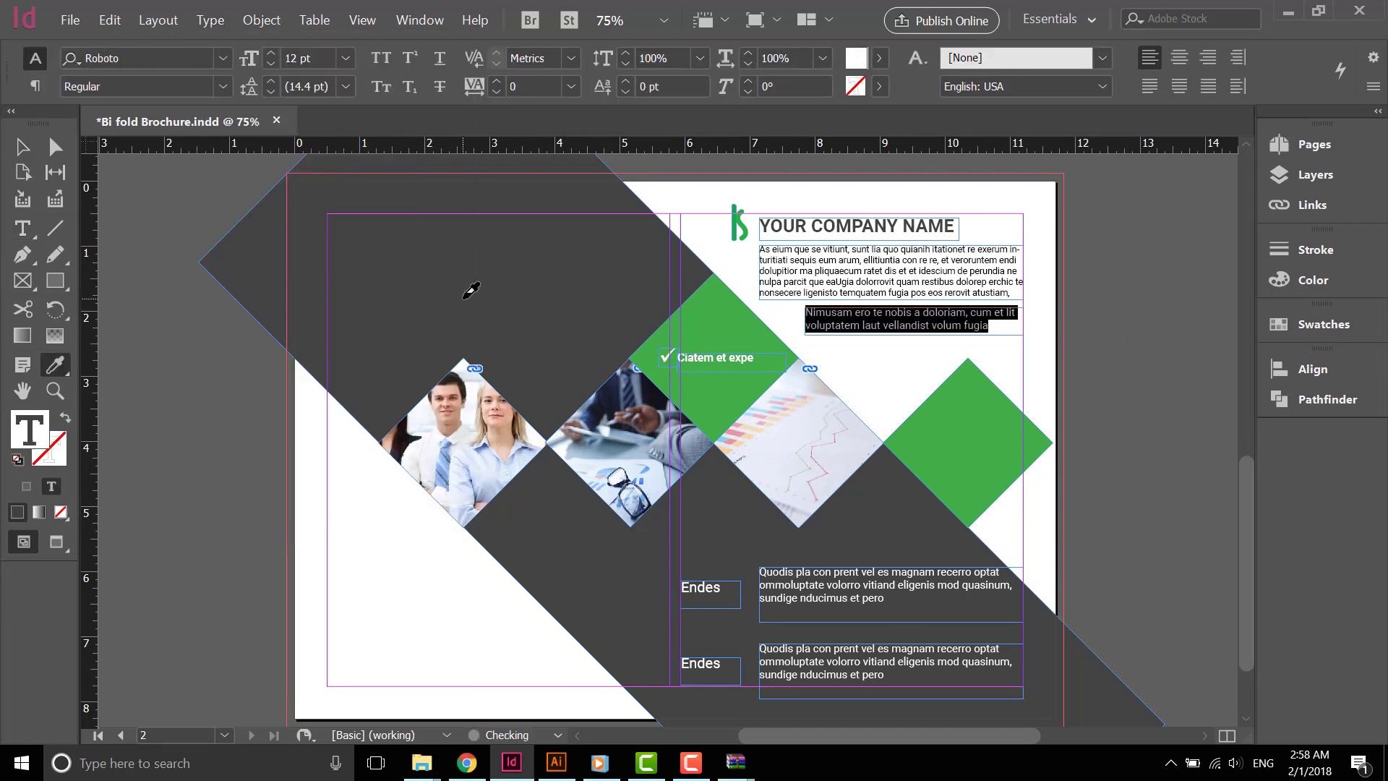
key("Escape")
left_click(262, 470)
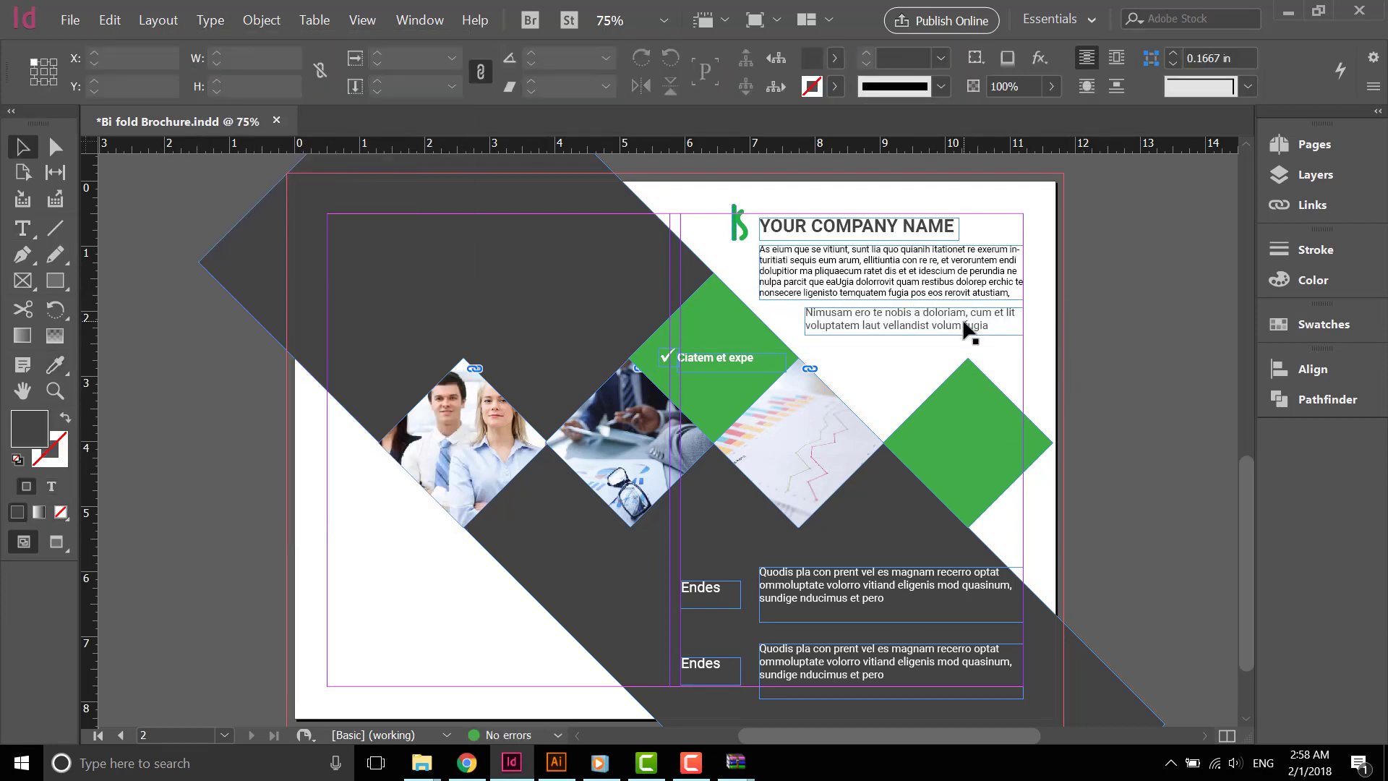
double_click(970, 329)
key("ctrl+a")
Colour the Nimusam text green, preview the spread full-screen, and select the Endes label text
left_click(1208, 58)
left_click(956, 260)
key("ctrl+a")
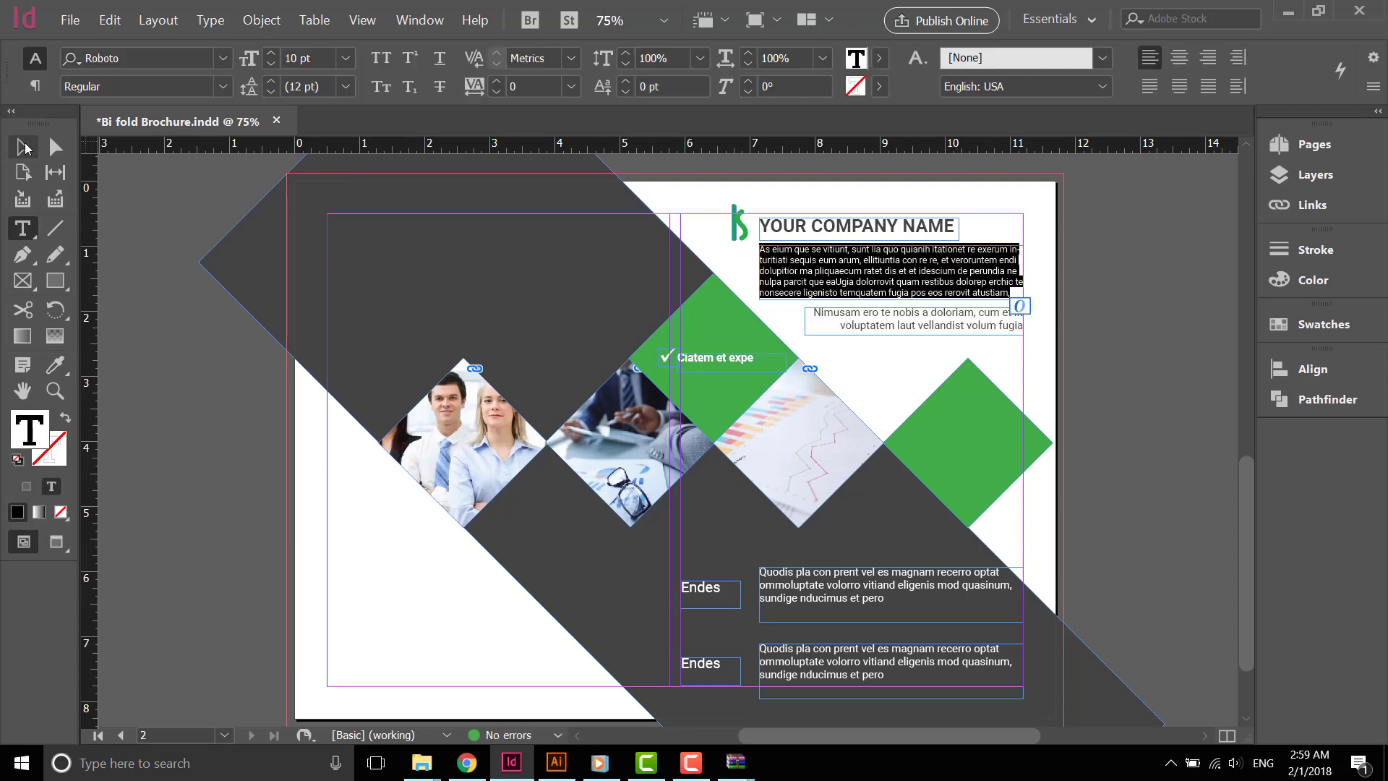
left_click(24, 147)
key("shift+w")
key("shift+w")
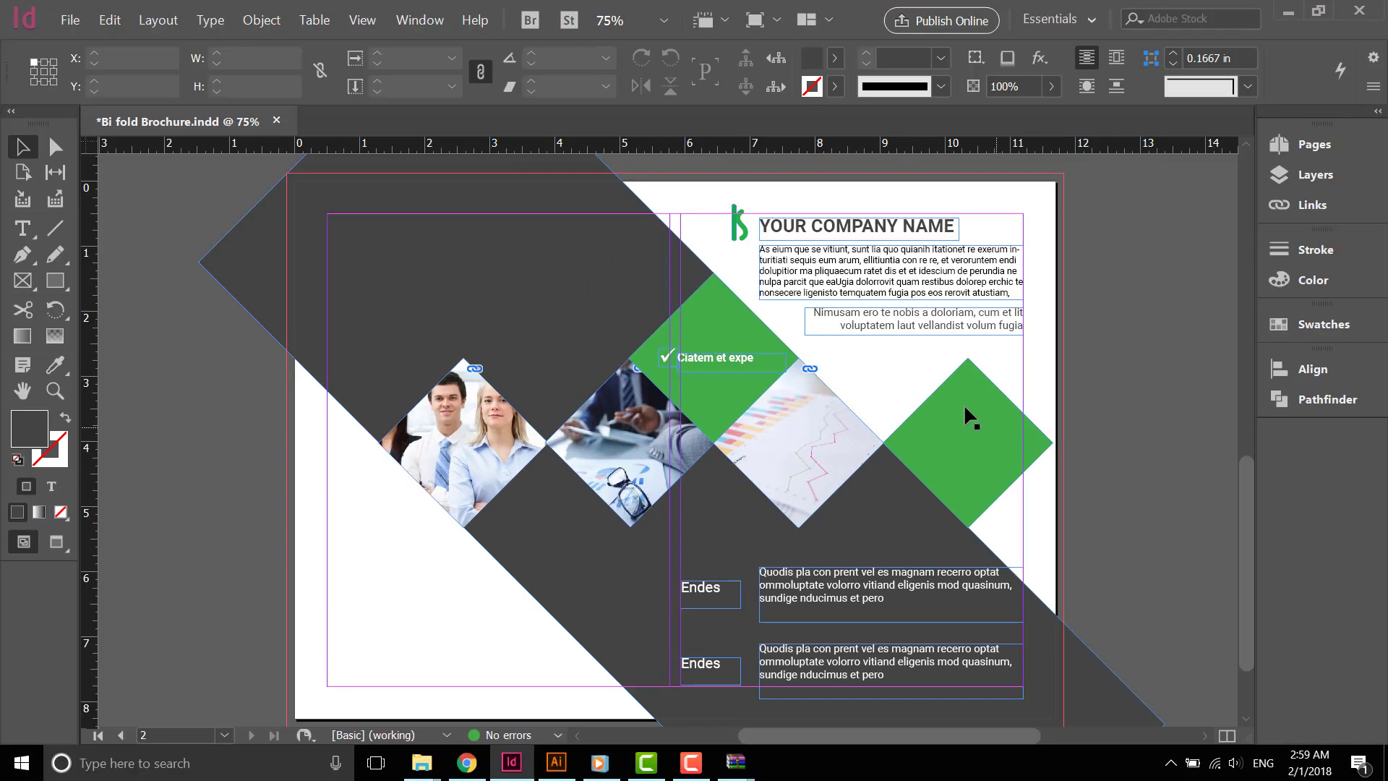
double_click(918, 318)
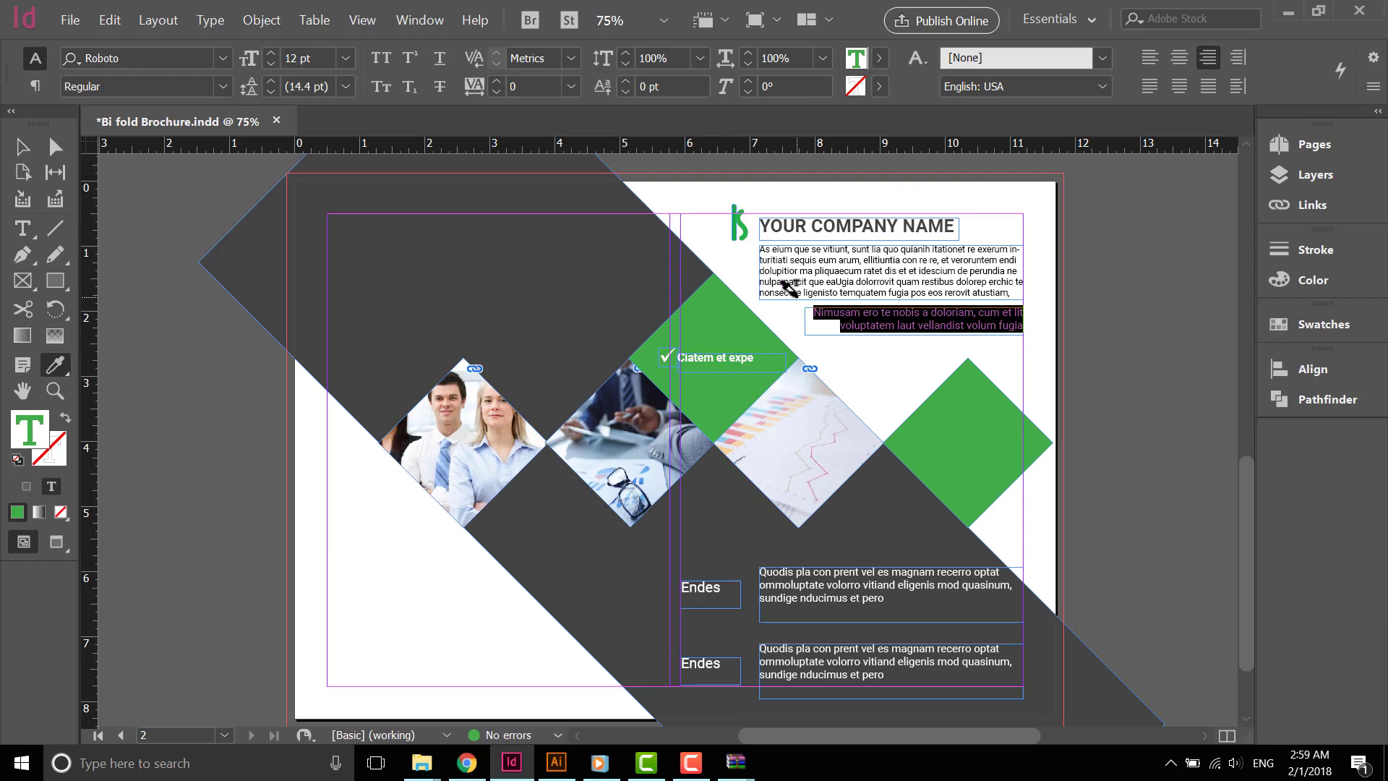
key("Escape")
key("shift+w")
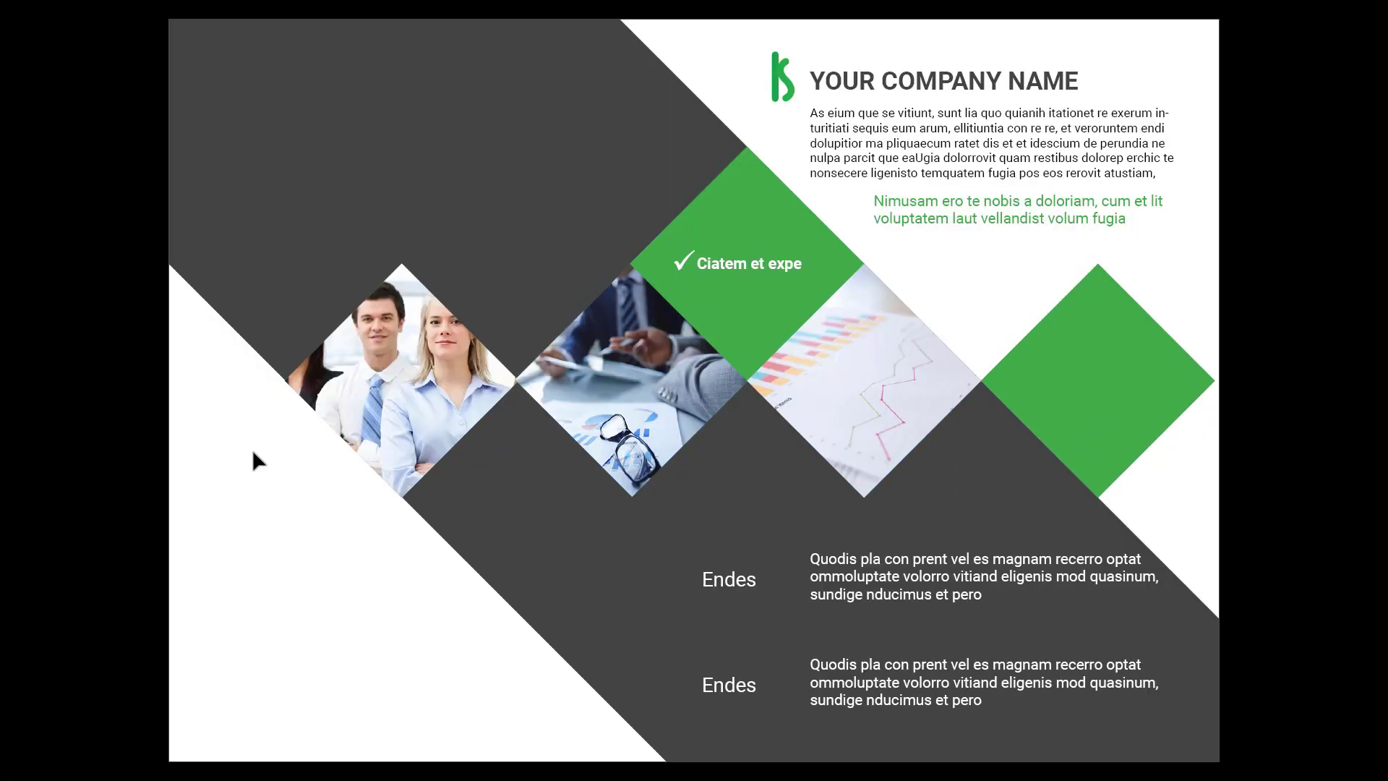
key("shift+w")
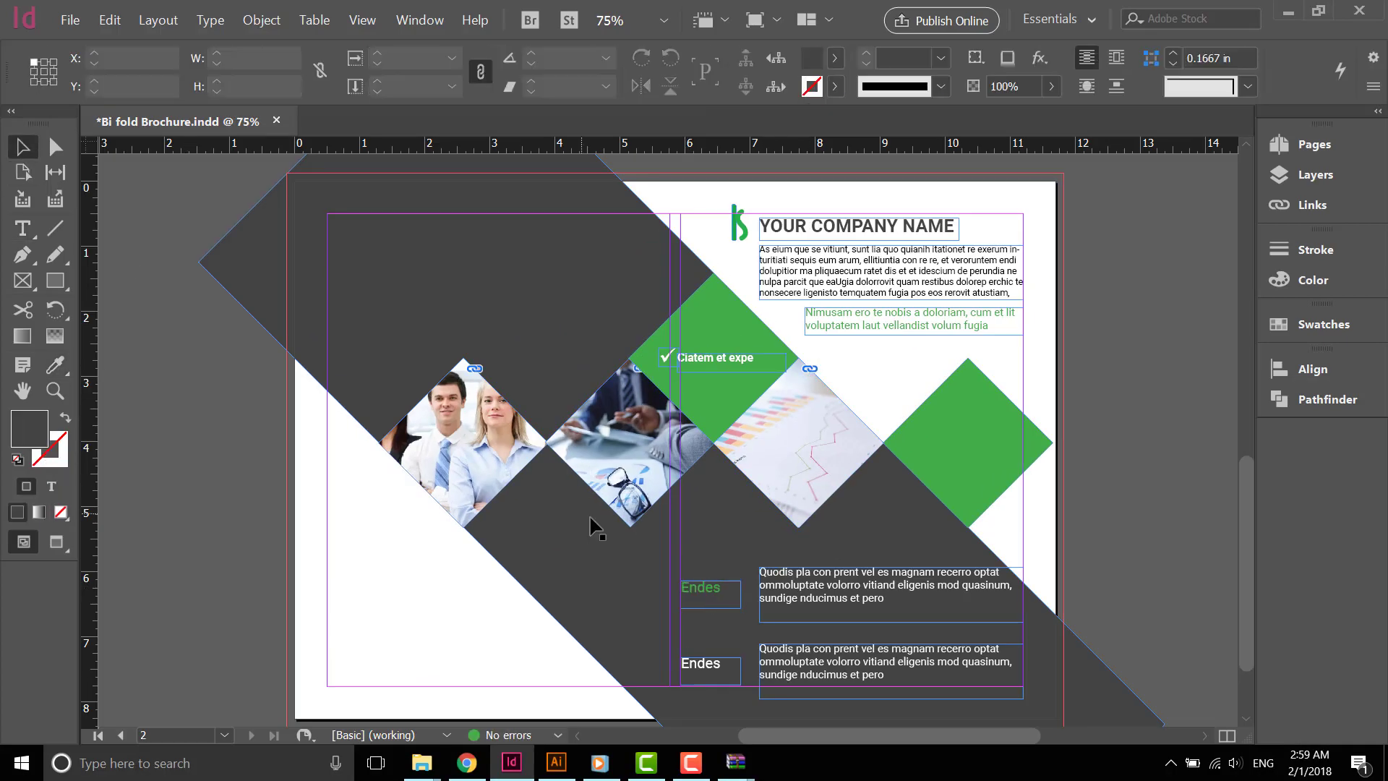
double_click(701, 663)
Colour the second Endes label green and save the brochure
left_click(34, 156)
key("ctrl+s")
scroll(867, 614, "up", 3)
scroll(877, 613, "down", 1)
Place the chart photo in the right-hand green diamond at 0° rotation, scale it to fill, and save
left_click(1003, 493)
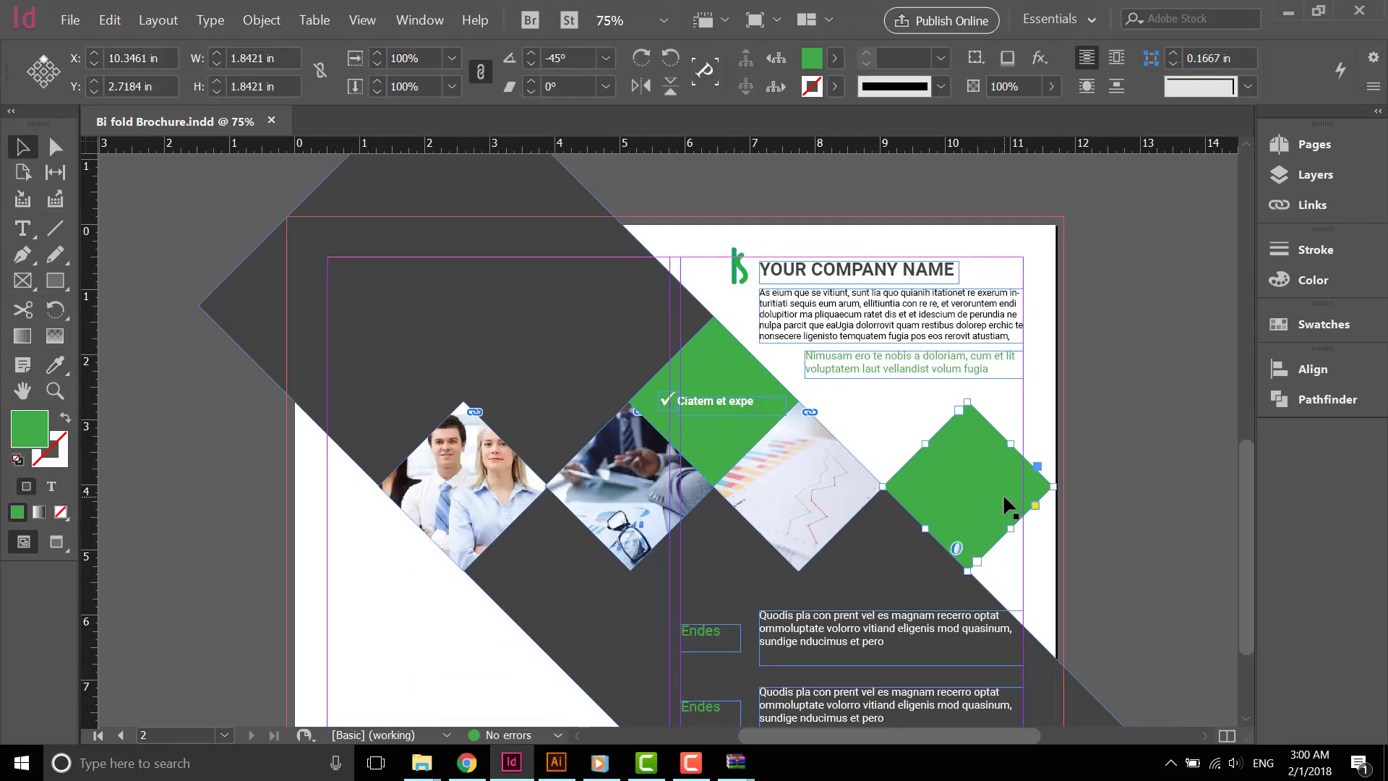
key("ctrl+d")
double_click(781, 331)
left_click(1011, 500)
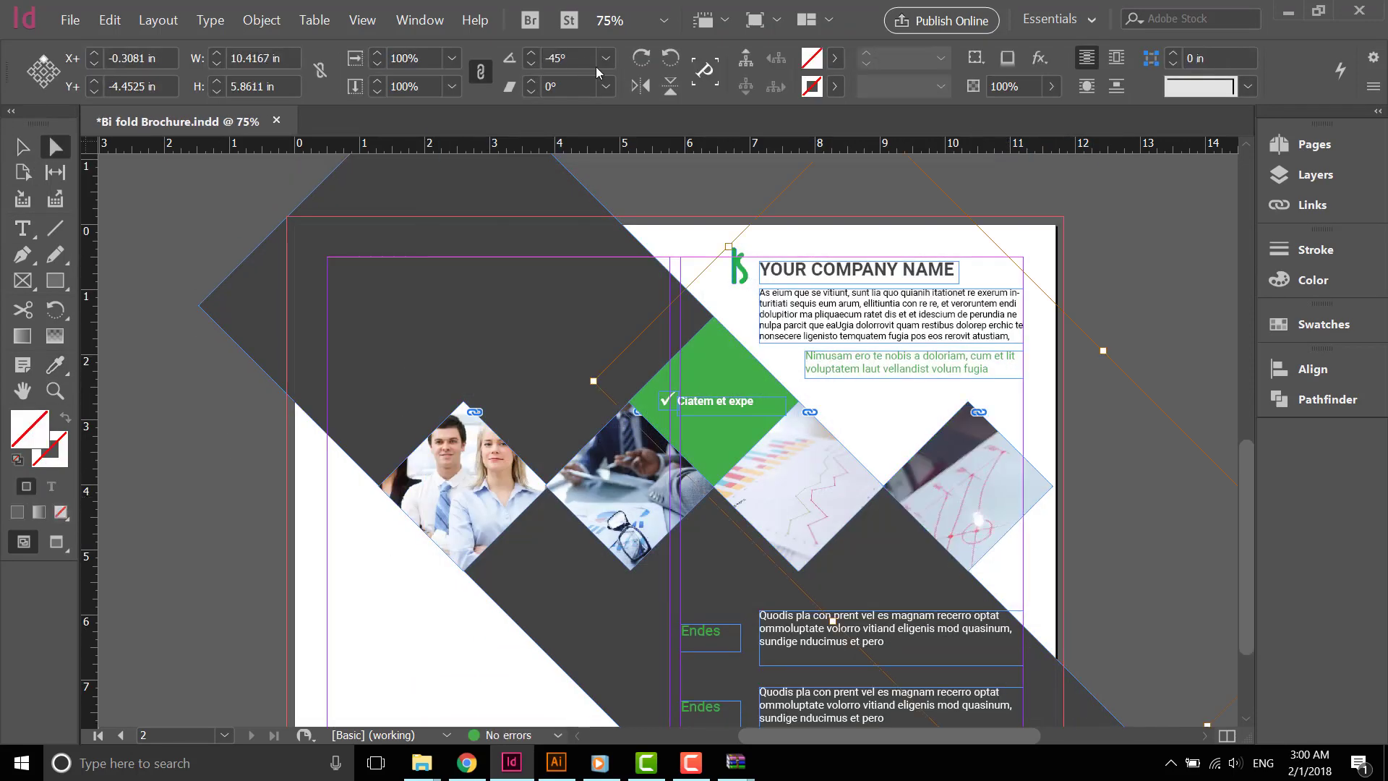
type("0")
key("Return")
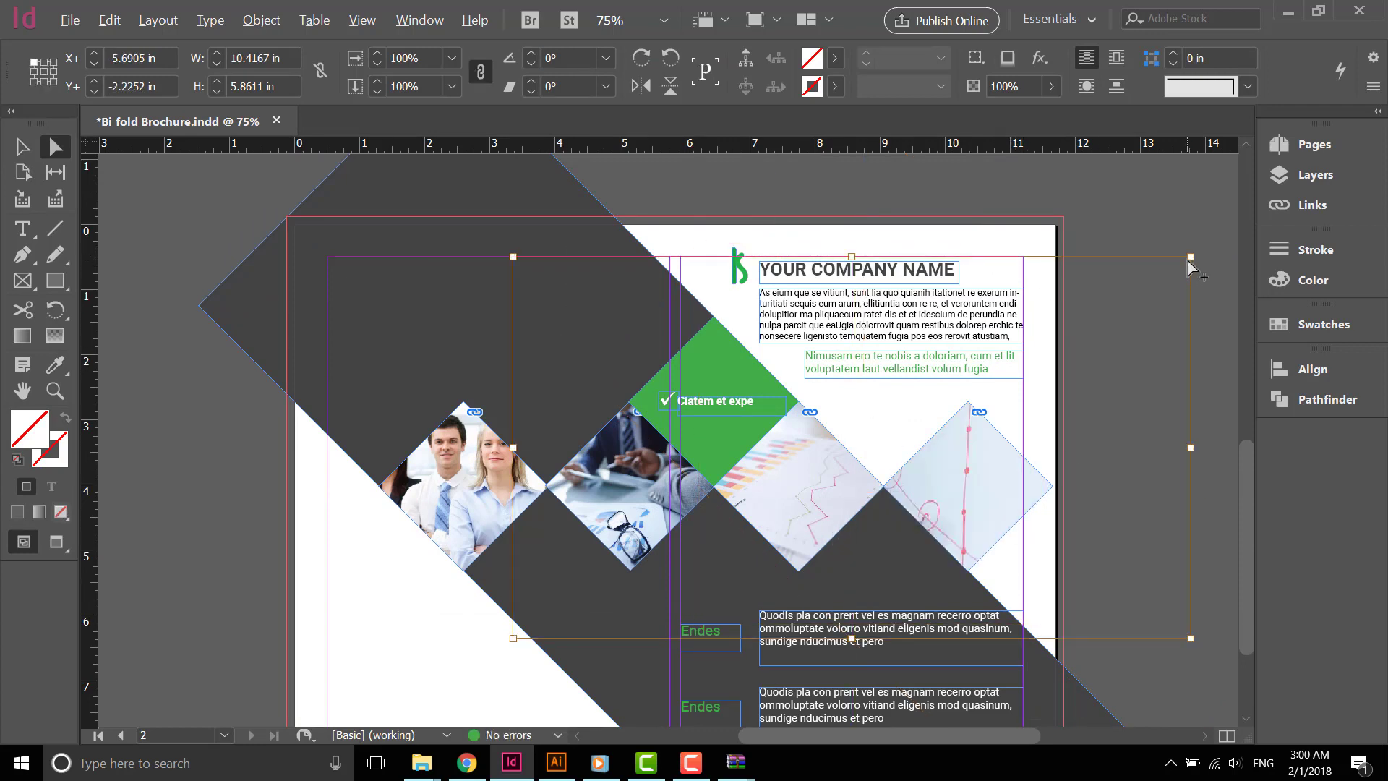
mouse_move(1193, 249)
left_mouse_down()
mouse_move(1092, 373)
mouse_move(1004, 550)
mouse_move(1033, 535)
left_mouse_up()
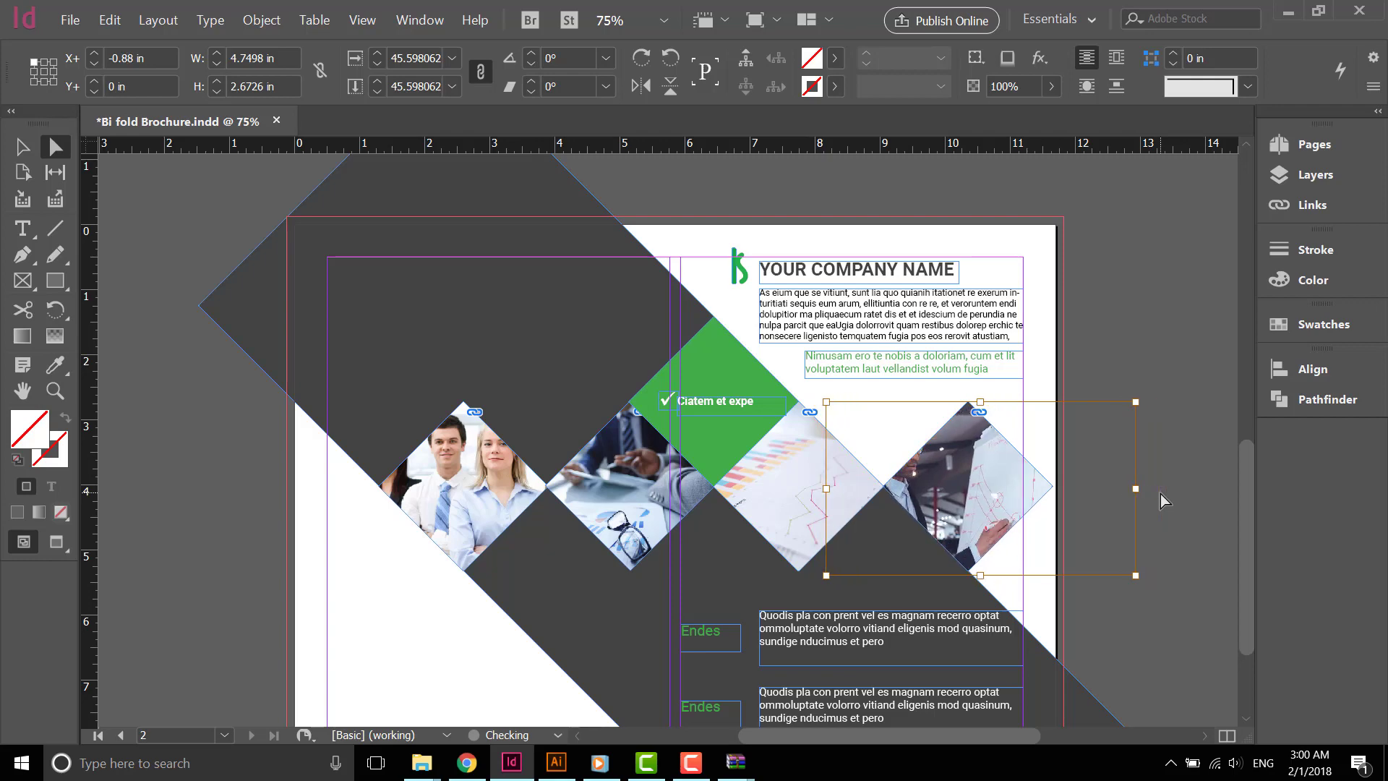
left_click(1074, 553)
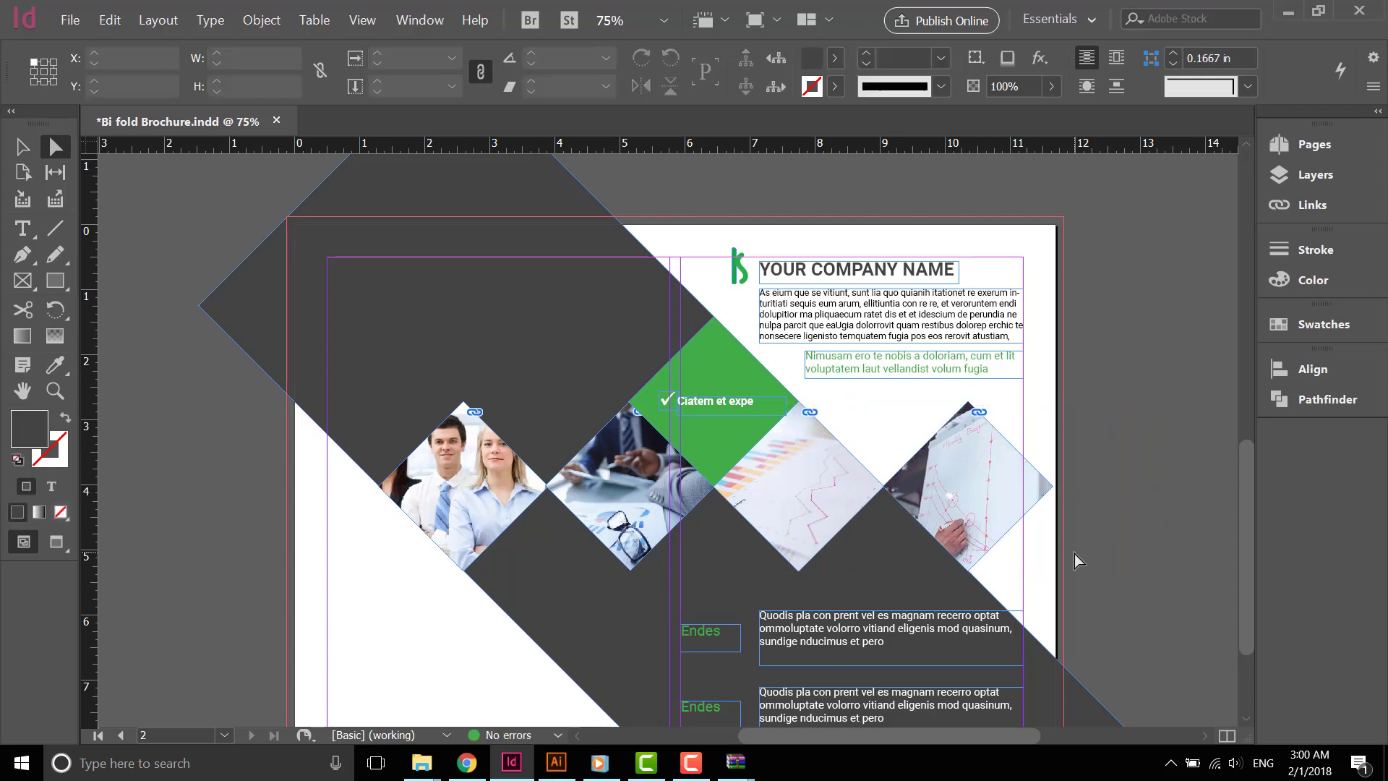
mouse_move(872, 640)
left_mouse_down()
mouse_move(883, 547)
mouse_move(898, 560)
mouse_move(836, 588)
left_mouse_up()
key("ctrl+s")
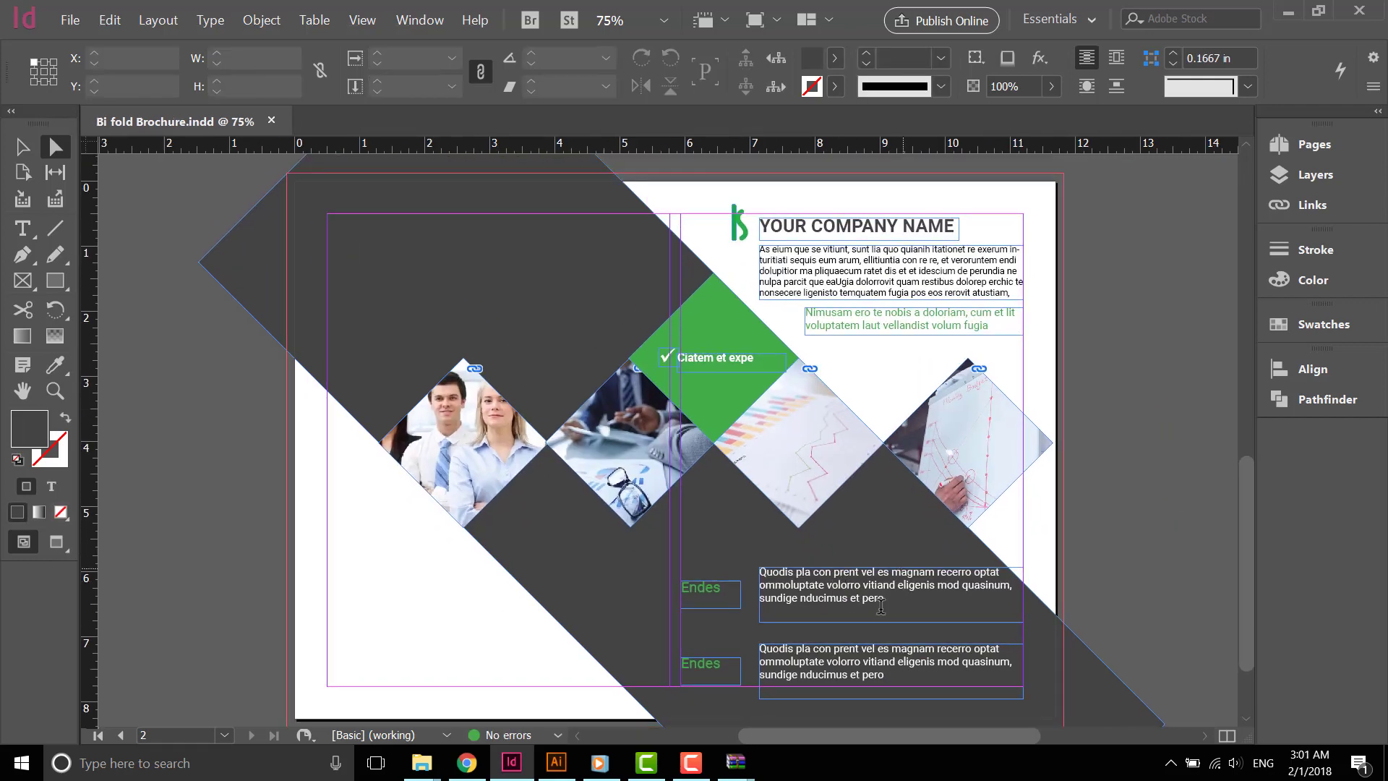
Reduce the point size of the Quodis description text
double_click(870, 594)
key("Escape")
left_click(205, 557)
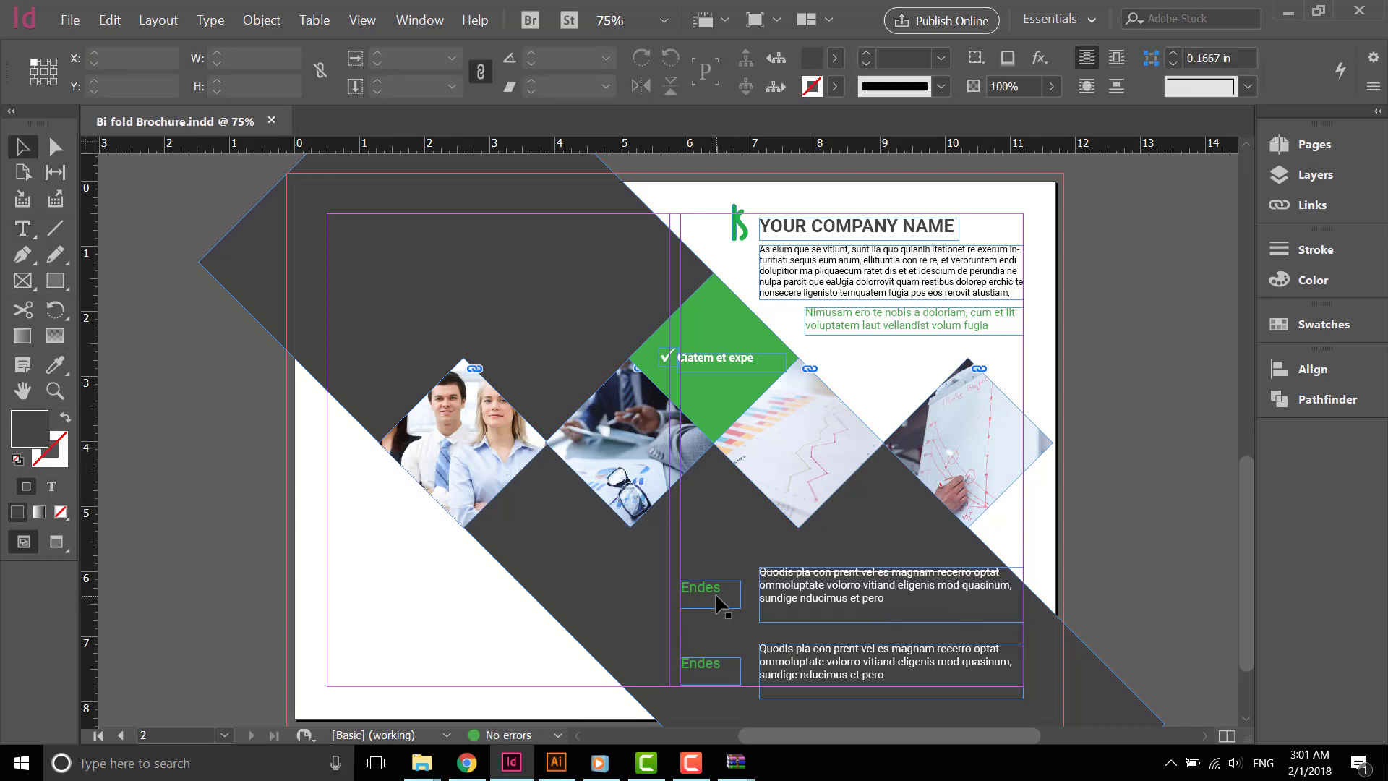
key("t")
left_click(810, 607)
key("ctrl+a")
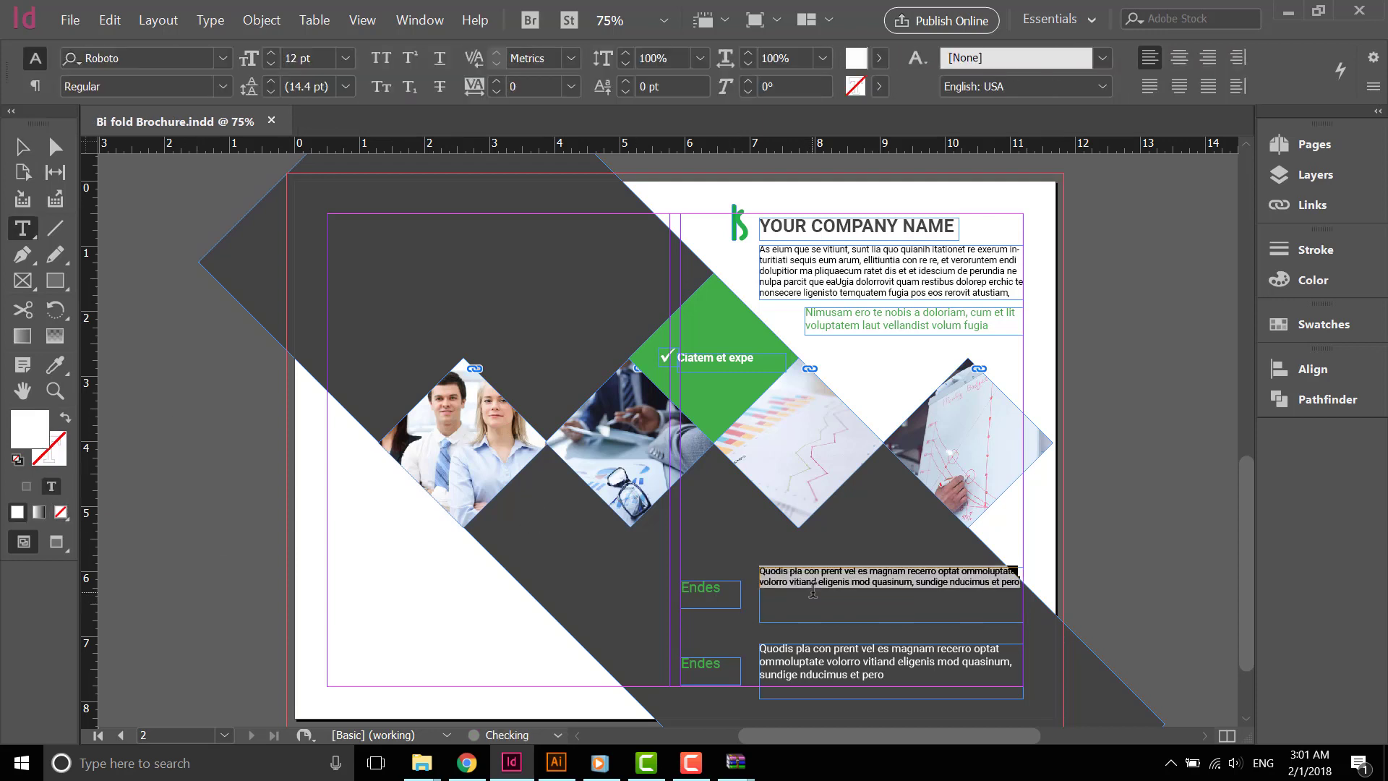
key("Escape")
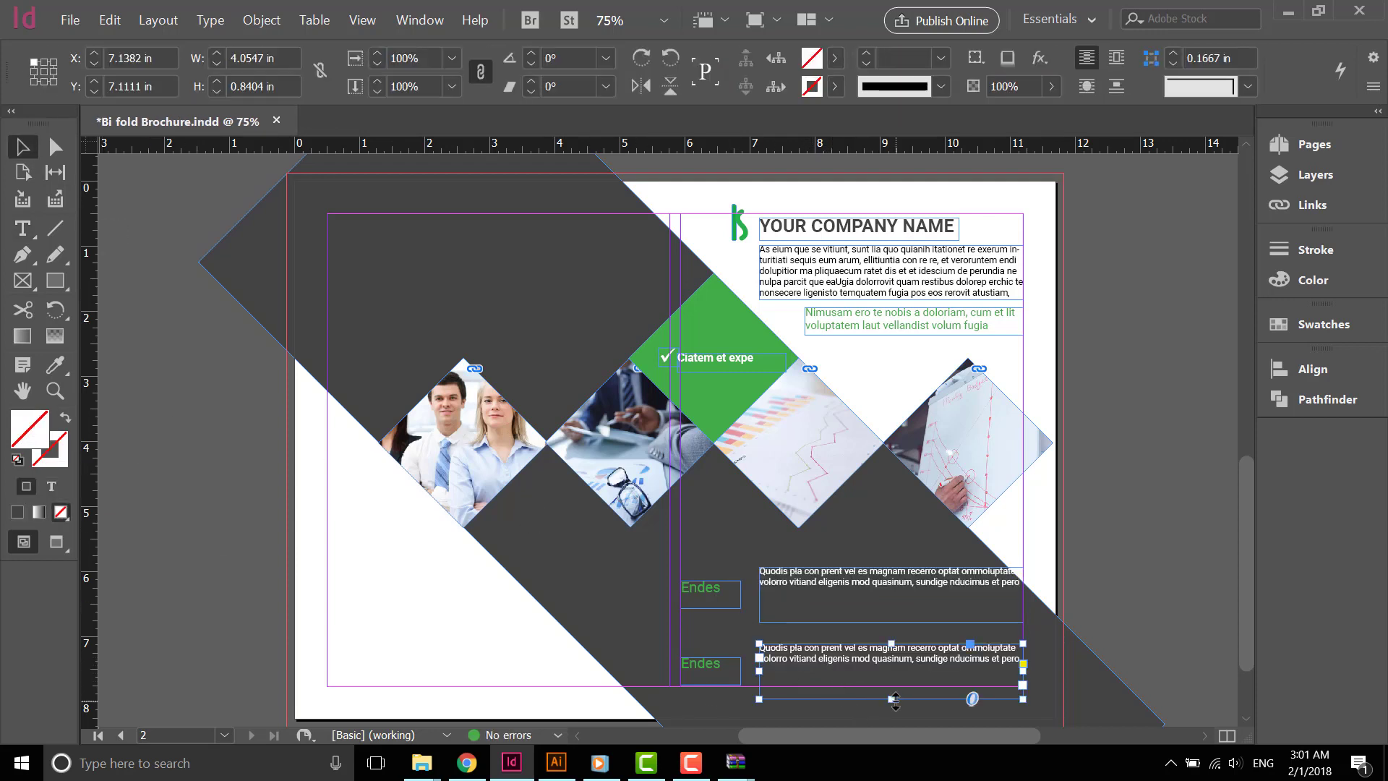
Shorten both description frames, add a copied Endes row in the middle, and save
left_click_drag(897, 699, 897, 674)
left_click(891, 611)
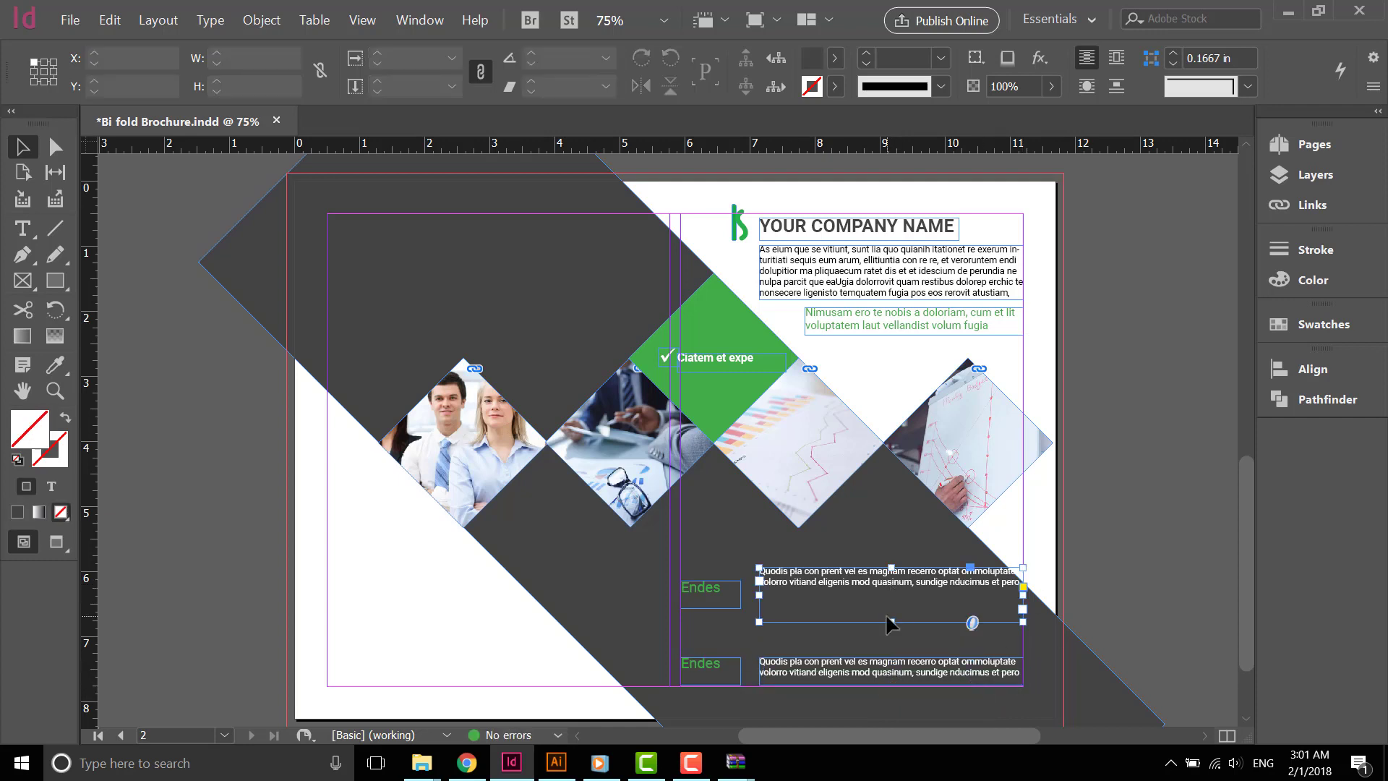
left_click_drag(892, 622, 895, 592)
mouse_move(1100, 533)
left_mouse_down()
mouse_move(784, 604)
mouse_move(813, 639)
left_mouse_up()
left_click(1155, 493)
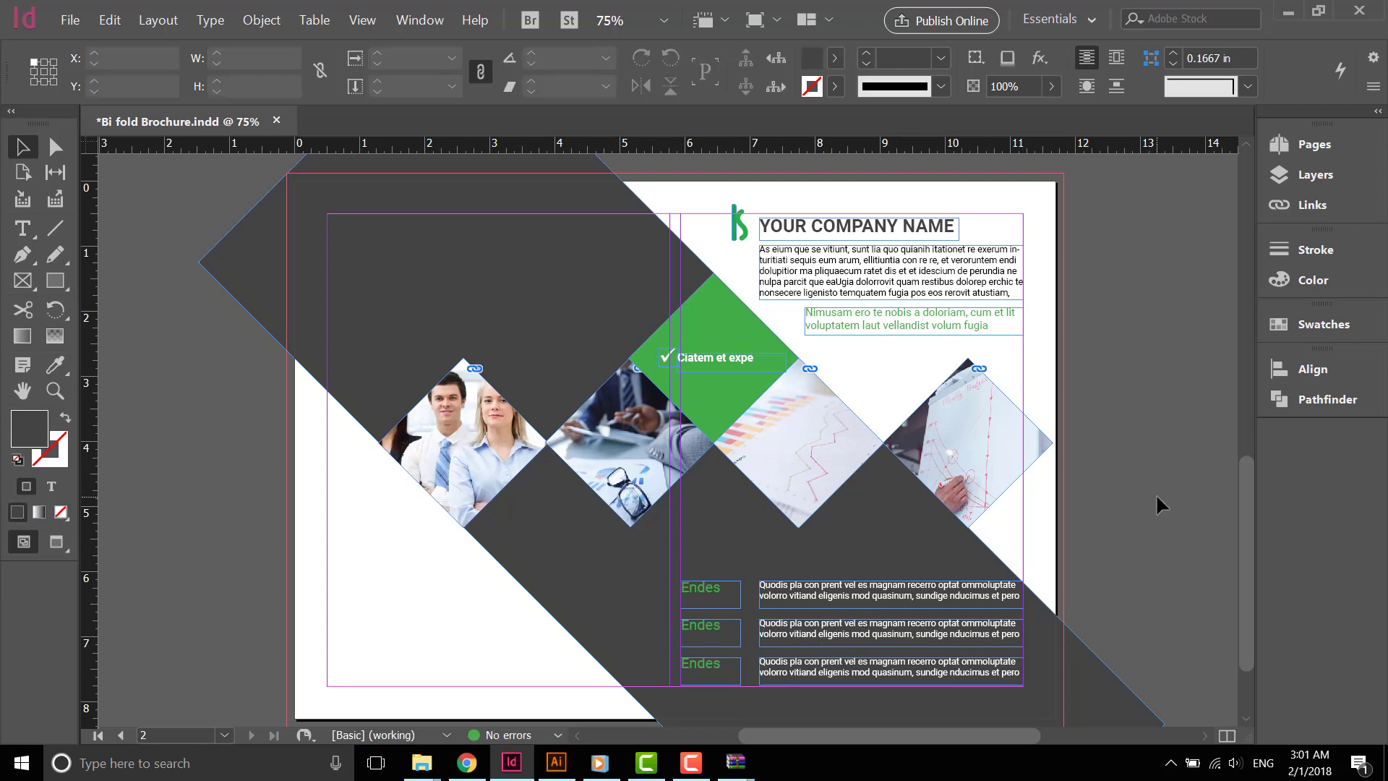
key("ctrl+s")
Draw a text frame at page 2's lower left and fill it with placeholder text
scroll(1075, 466, "down", 1)
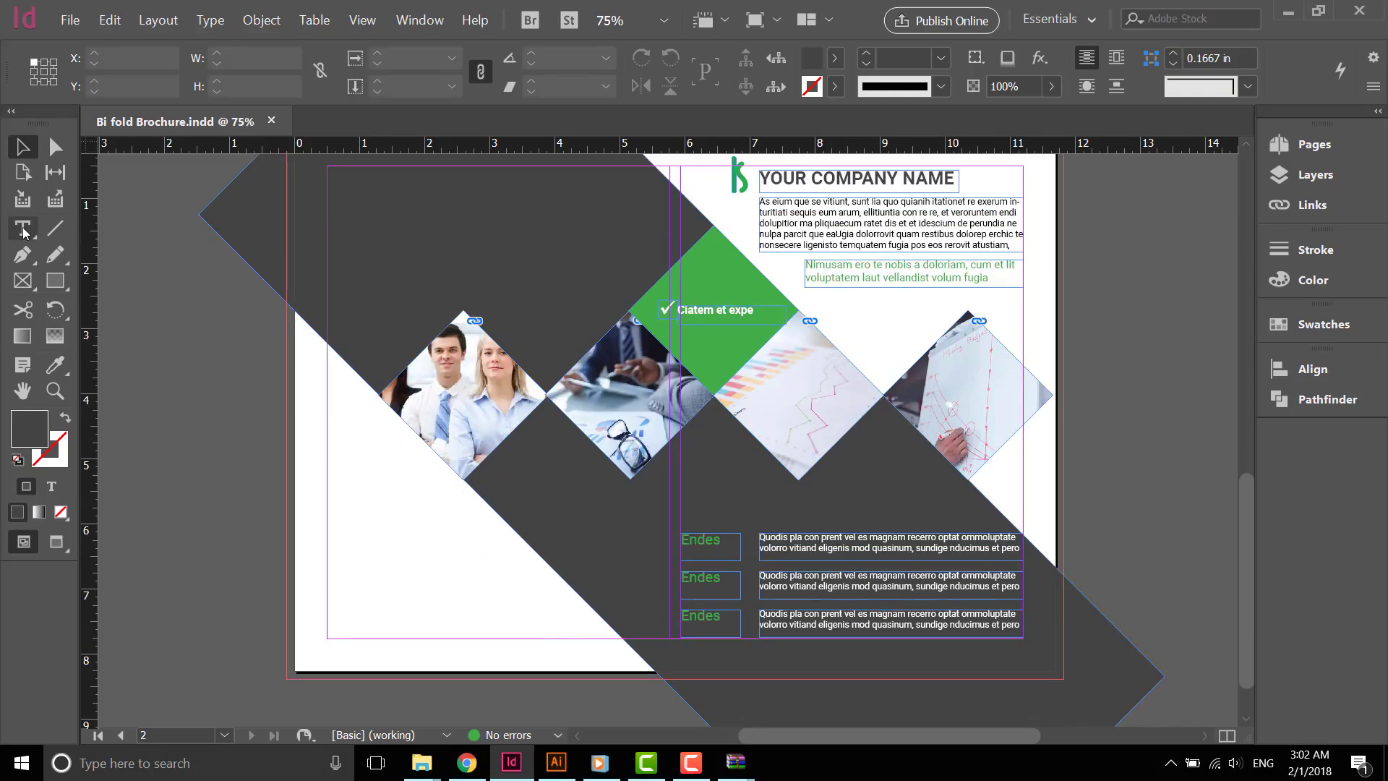
key("t")
left_click_drag(328, 478, 432, 515)
left_click(210, 19)
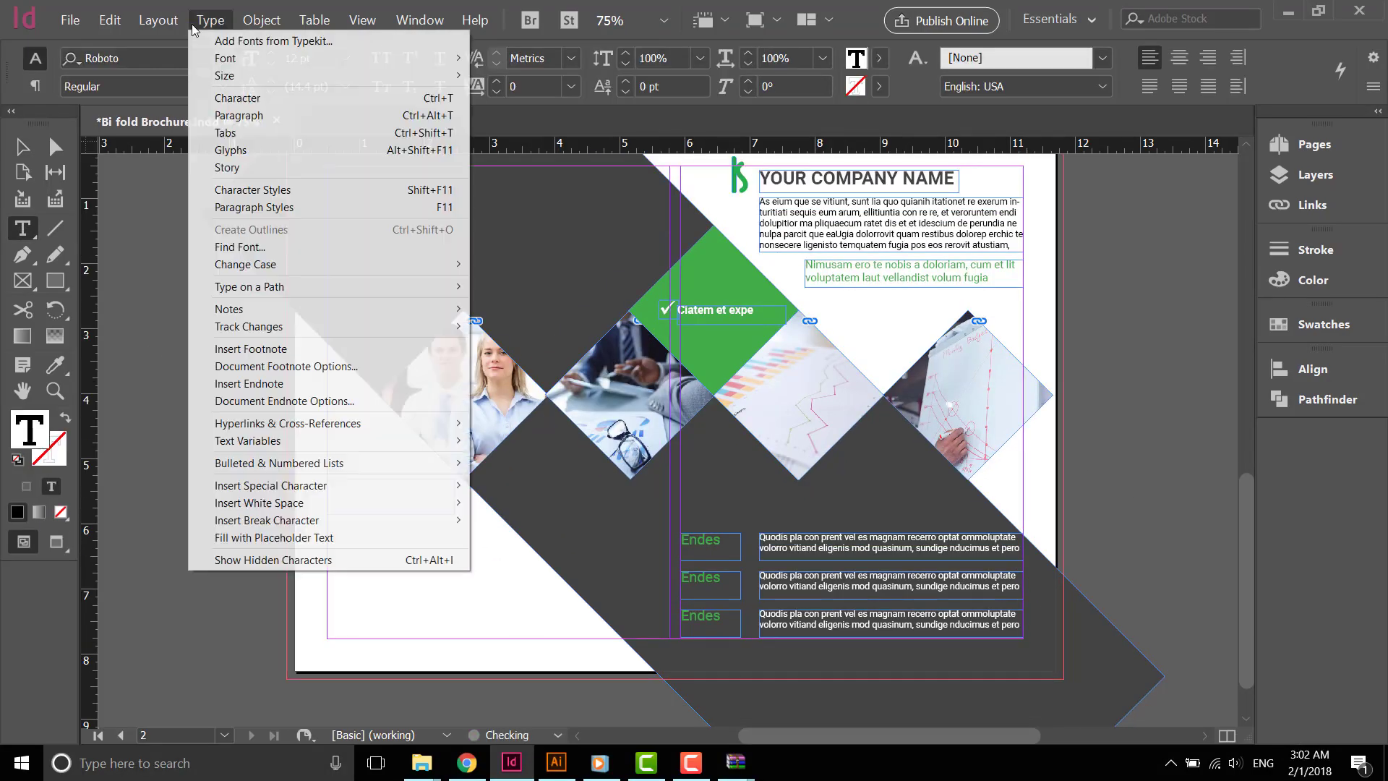
left_click(246, 540)
key("ctrl+a")
key("Escape")
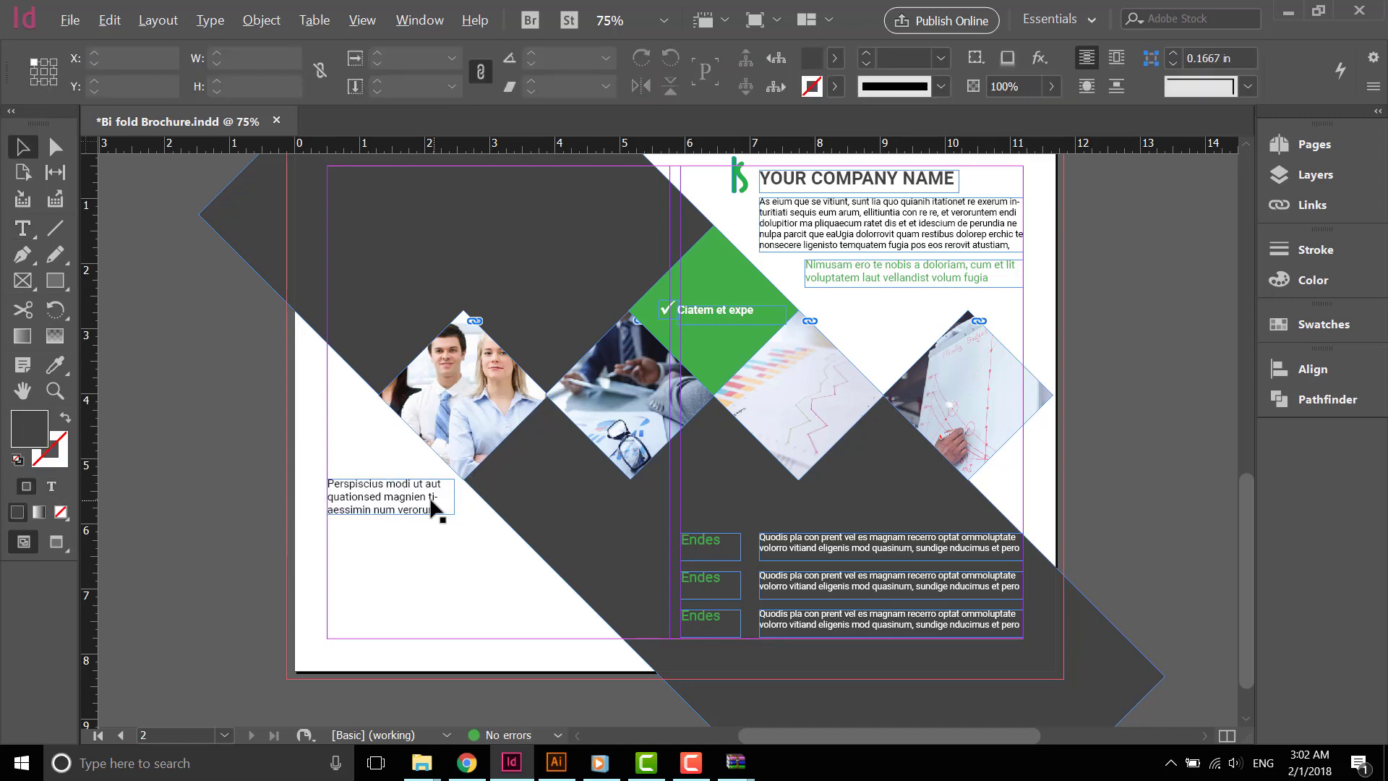
Add wider second and third placeholder text frames below the first
mouse_move(432, 510)
left_mouse_down()
mouse_move(432, 560)
mouse_move(507, 550)
mouse_move(473, 619)
mouse_move(566, 600)
left_mouse_up()
double_click(433, 540)
key("ctrl+a")
left_click(329, 536)
key("Escape")
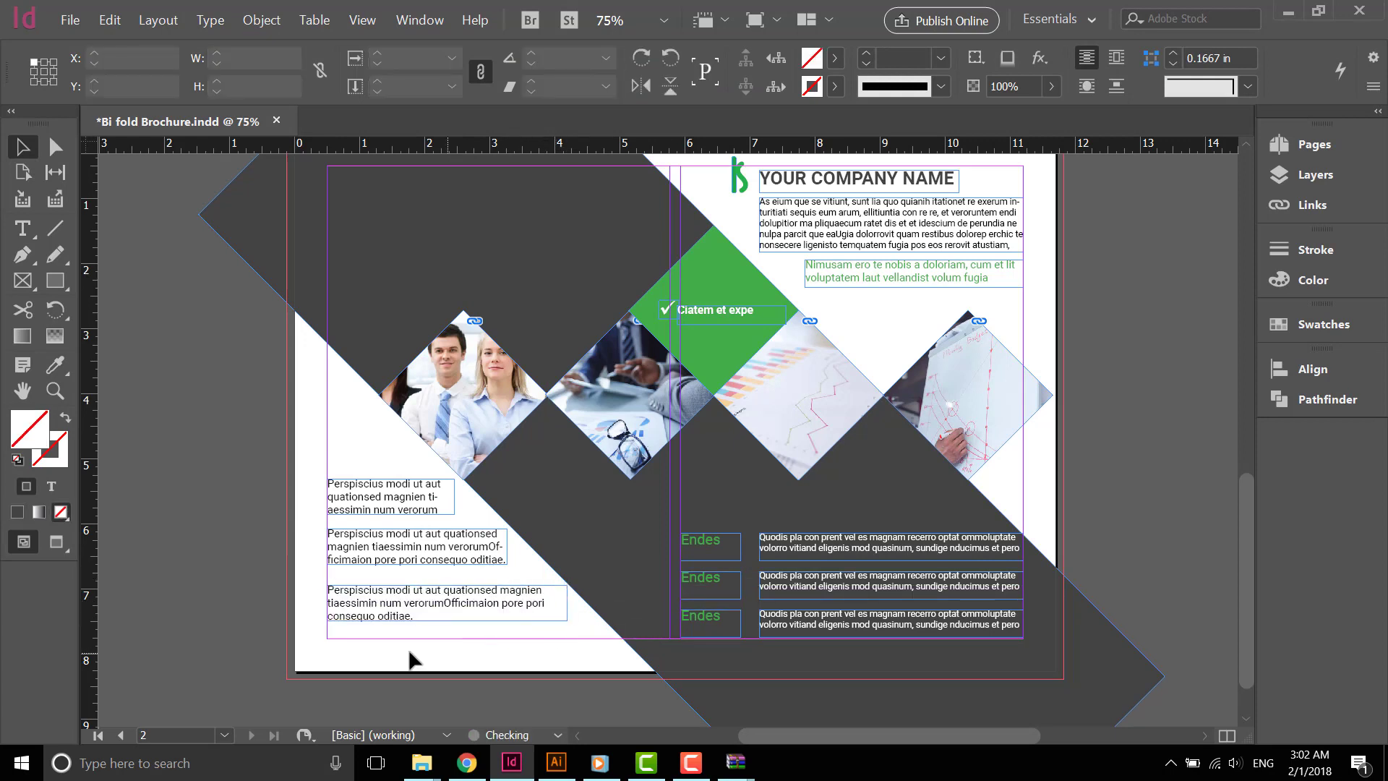
left_click_drag(412, 653, 322, 474)
Distribute the three text blocks by vertical centres and widen the middle and bottom blocks
left_click(1313, 369)
left_click(1058, 490)
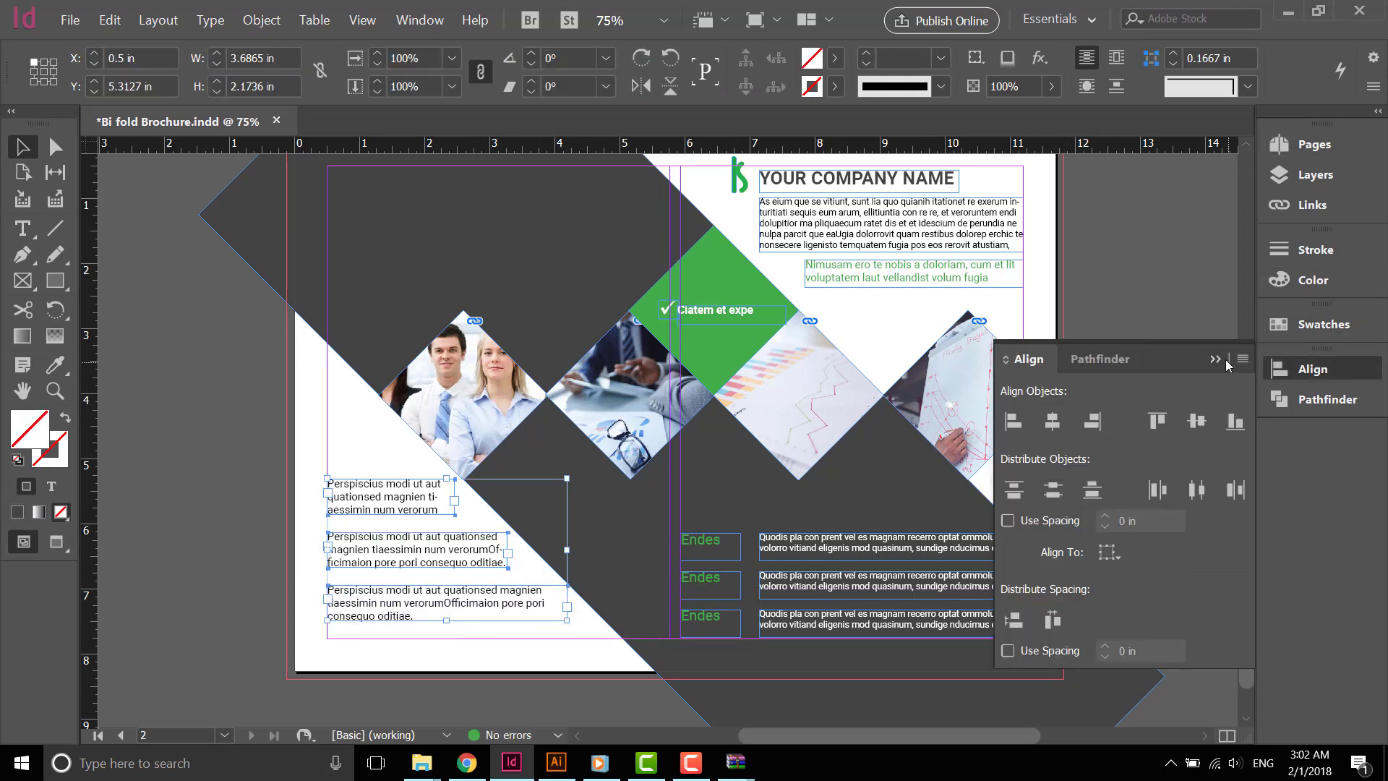
left_click(1220, 362)
left_click(510, 558)
left_click_drag(508, 549, 518, 550)
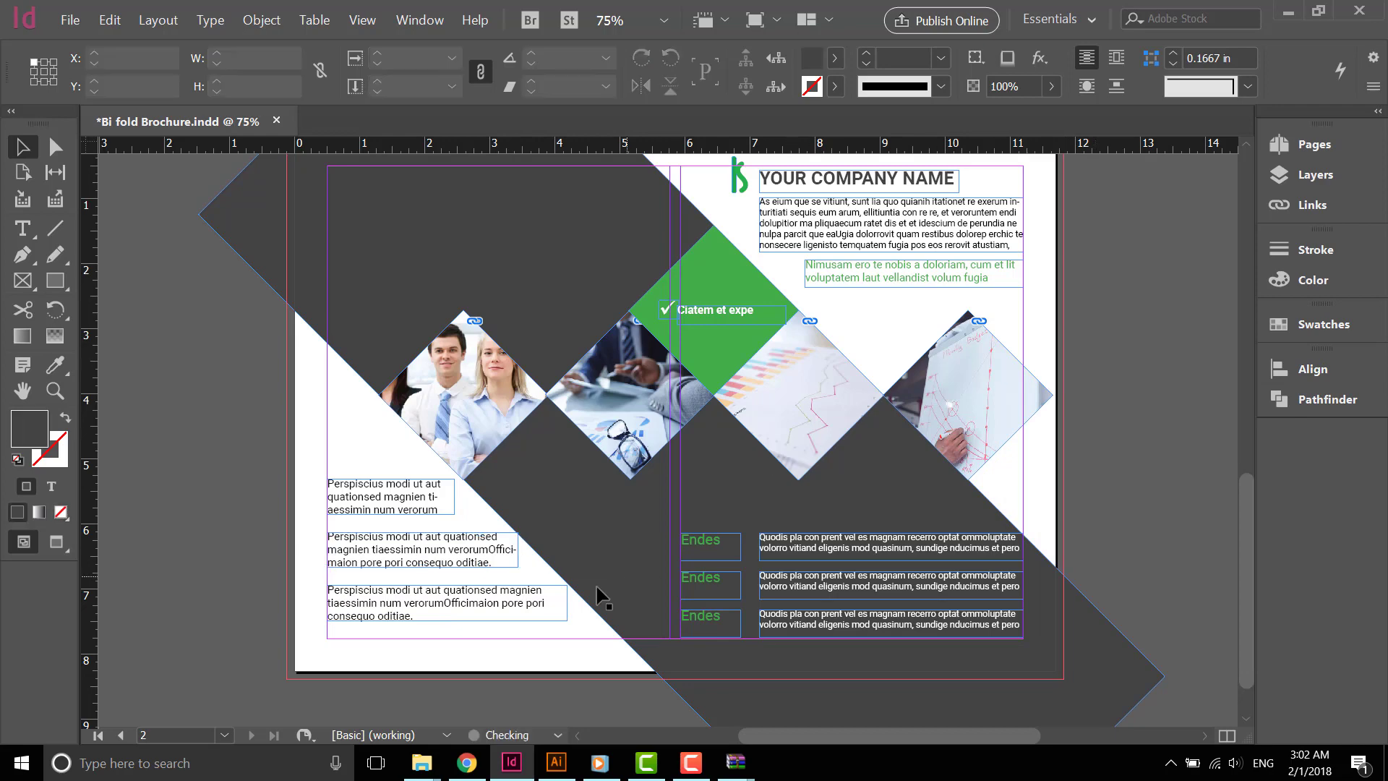
left_click(506, 603)
mouse_move(567, 602)
left_mouse_down()
mouse_move(593, 602)
mouse_move(578, 611)
left_mouse_up()
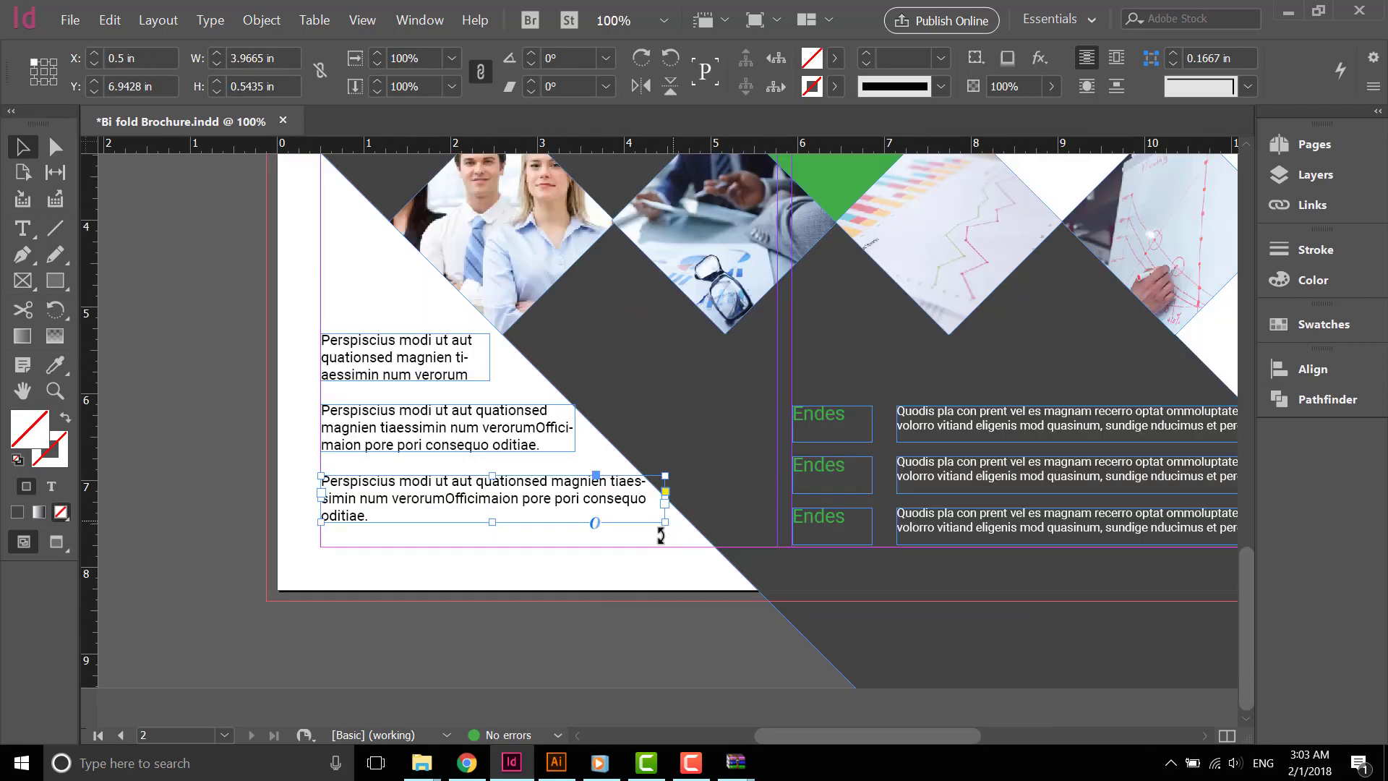
left_click(588, 615)
Finish widening the bottom text block
left_click_drag(644, 503, 642, 503)
left_click(697, 626)
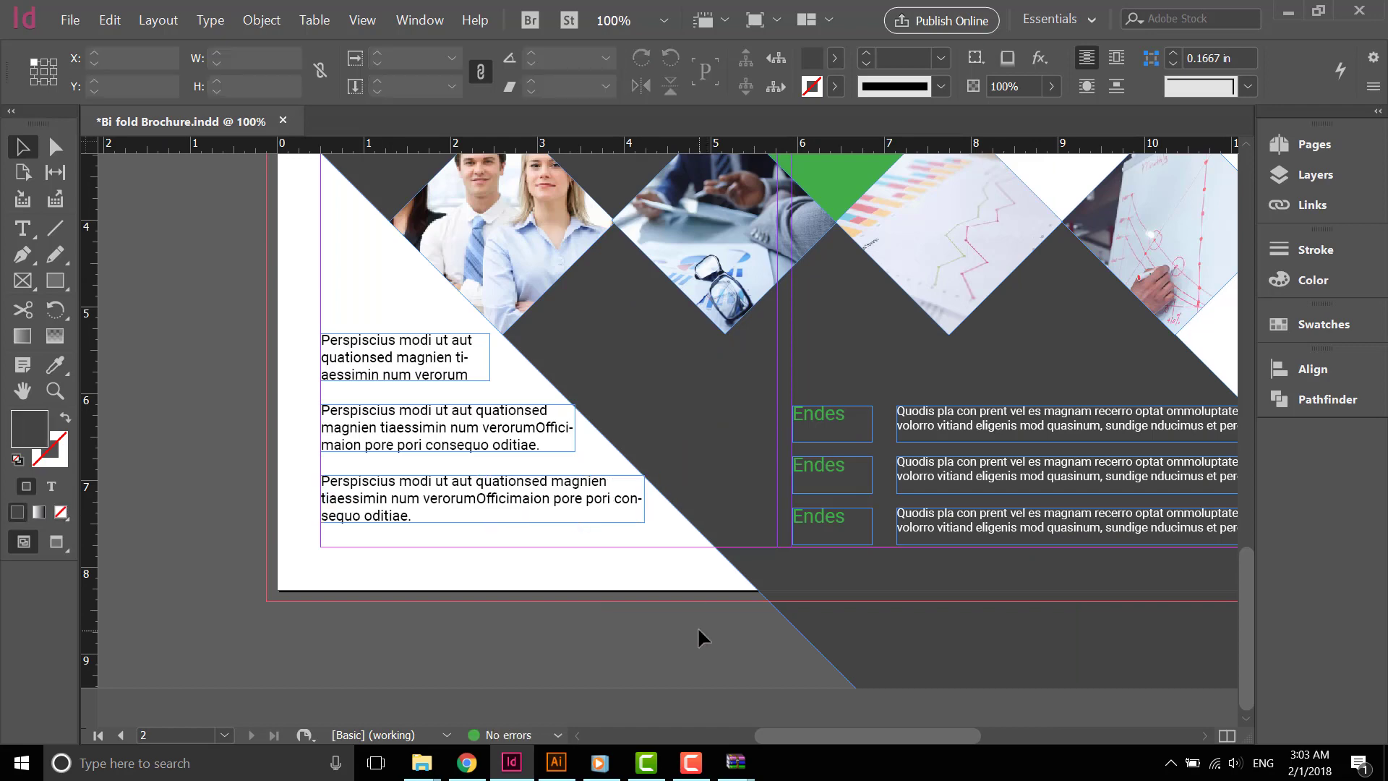
scroll(696, 626, "up", 2)
scroll(639, 658, "up", 1)
Colour 'magnien tiaessimin' and 'magnien' green to match 'quationsed'
double_click(506, 618)
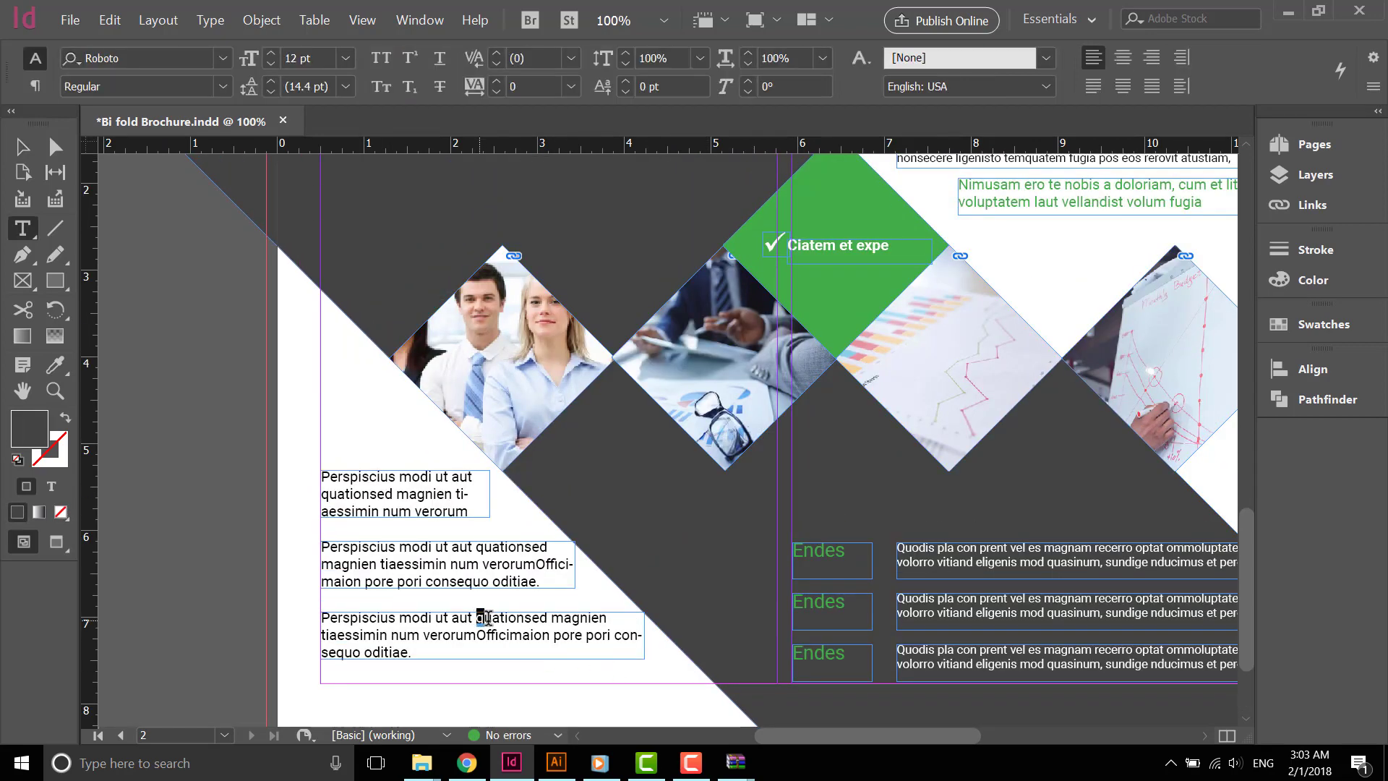
key("t")
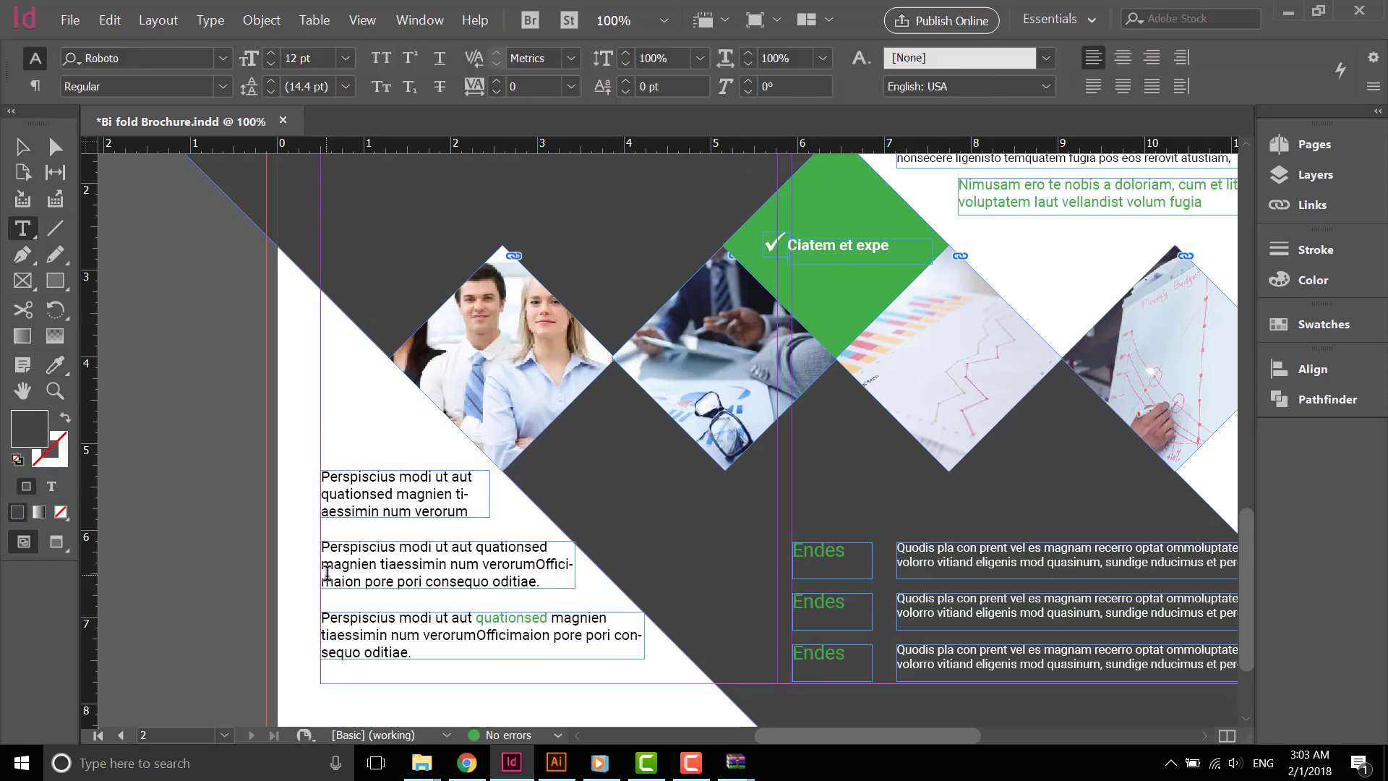
left_click_drag(323, 564, 438, 564)
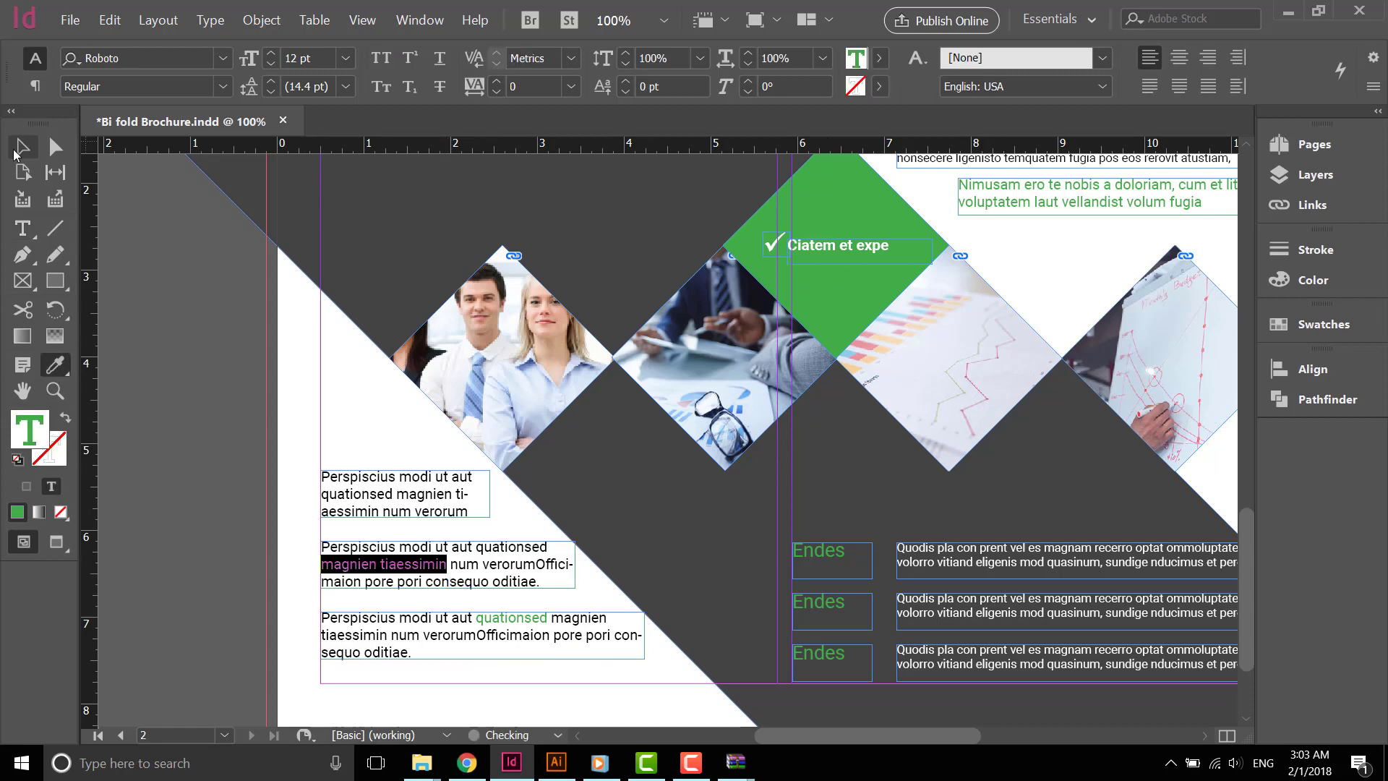
left_click(16, 153)
double_click(425, 494)
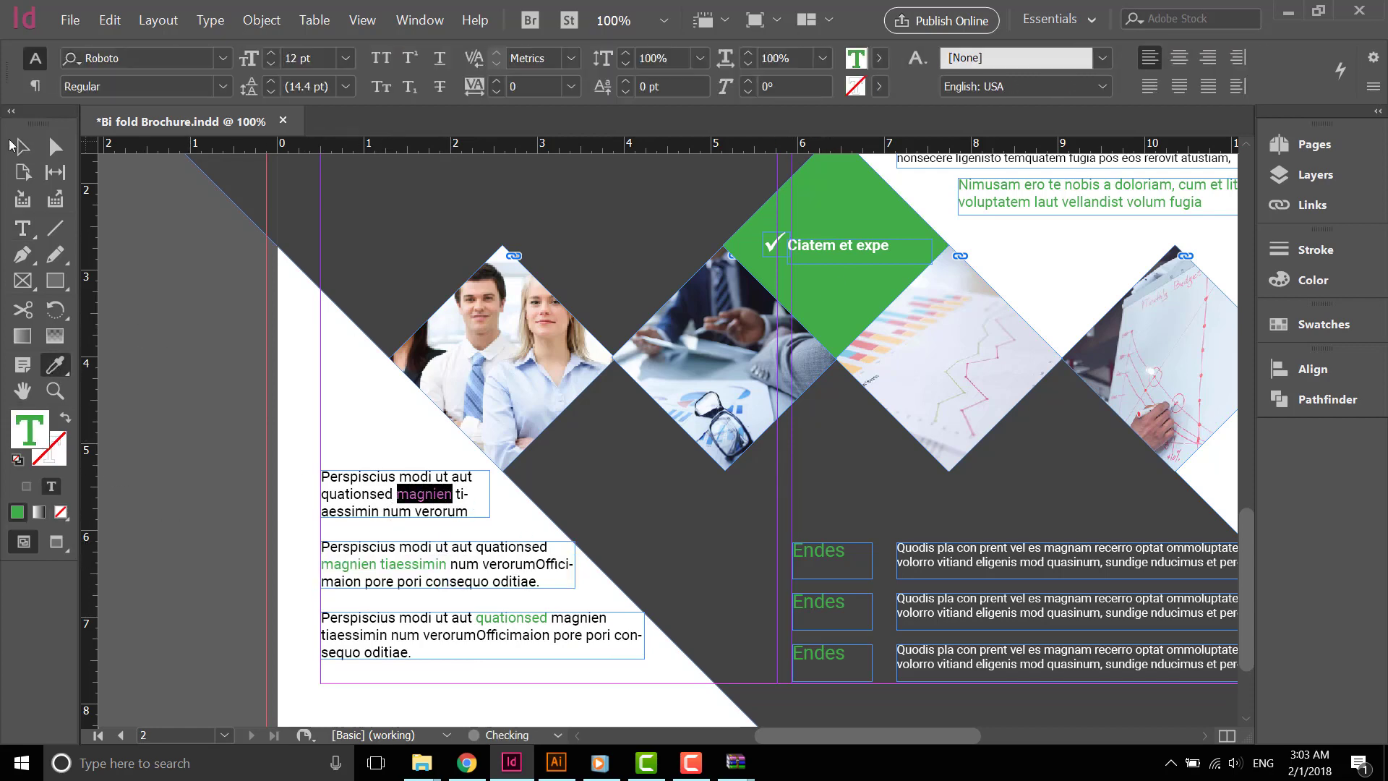
left_click(15, 146)
Add a bold 'Fuga. Obis' placeholder heading just above the first paragraph
left_click(34, 225)
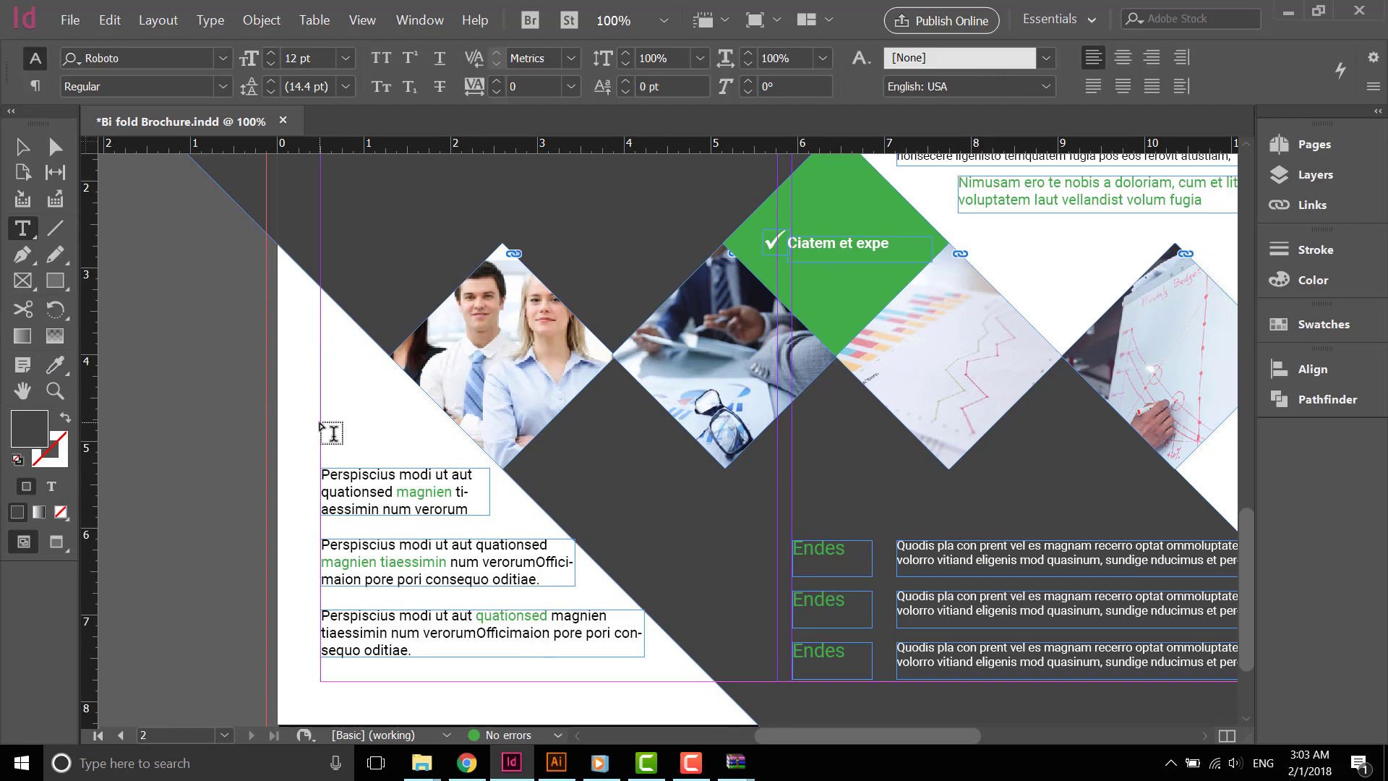
left_click_drag(320, 423, 424, 453)
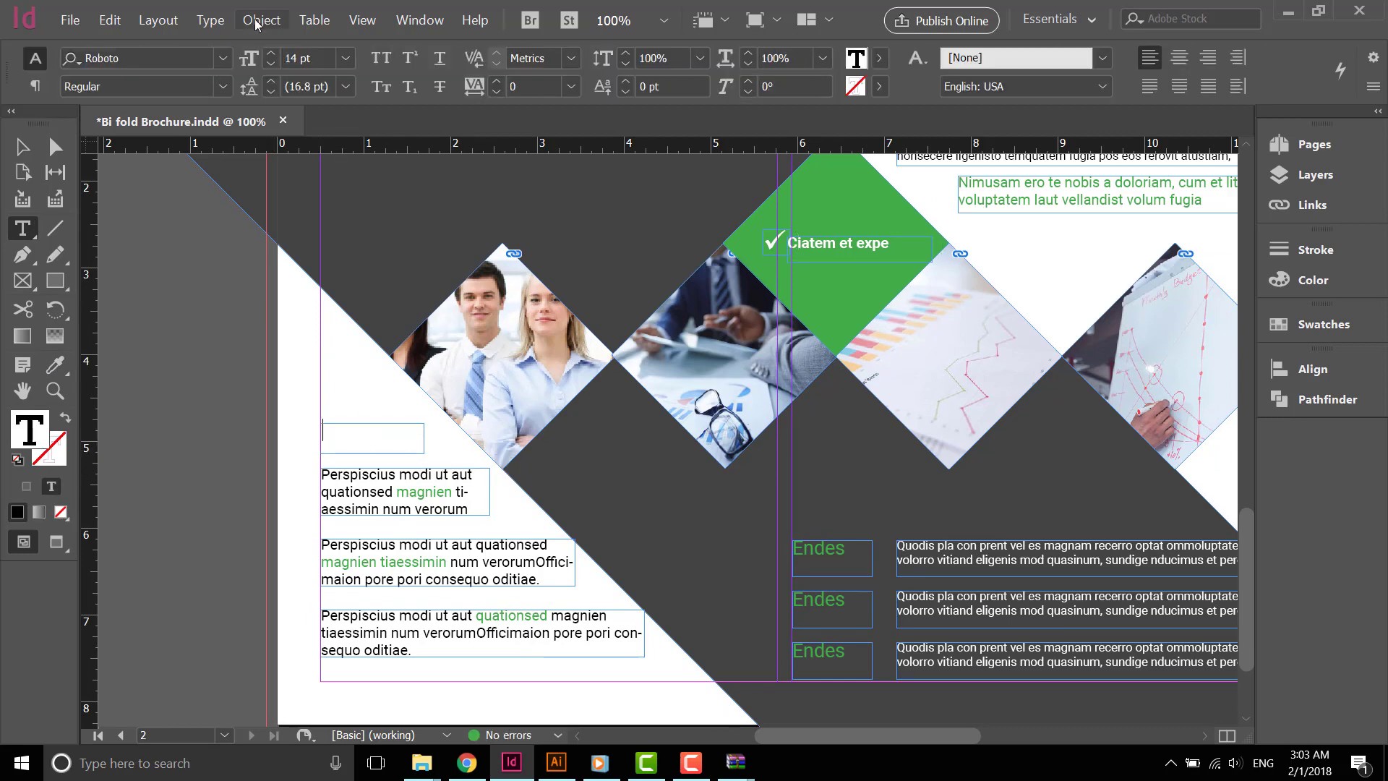
left_click(210, 20)
left_click(311, 538)
left_click(223, 86)
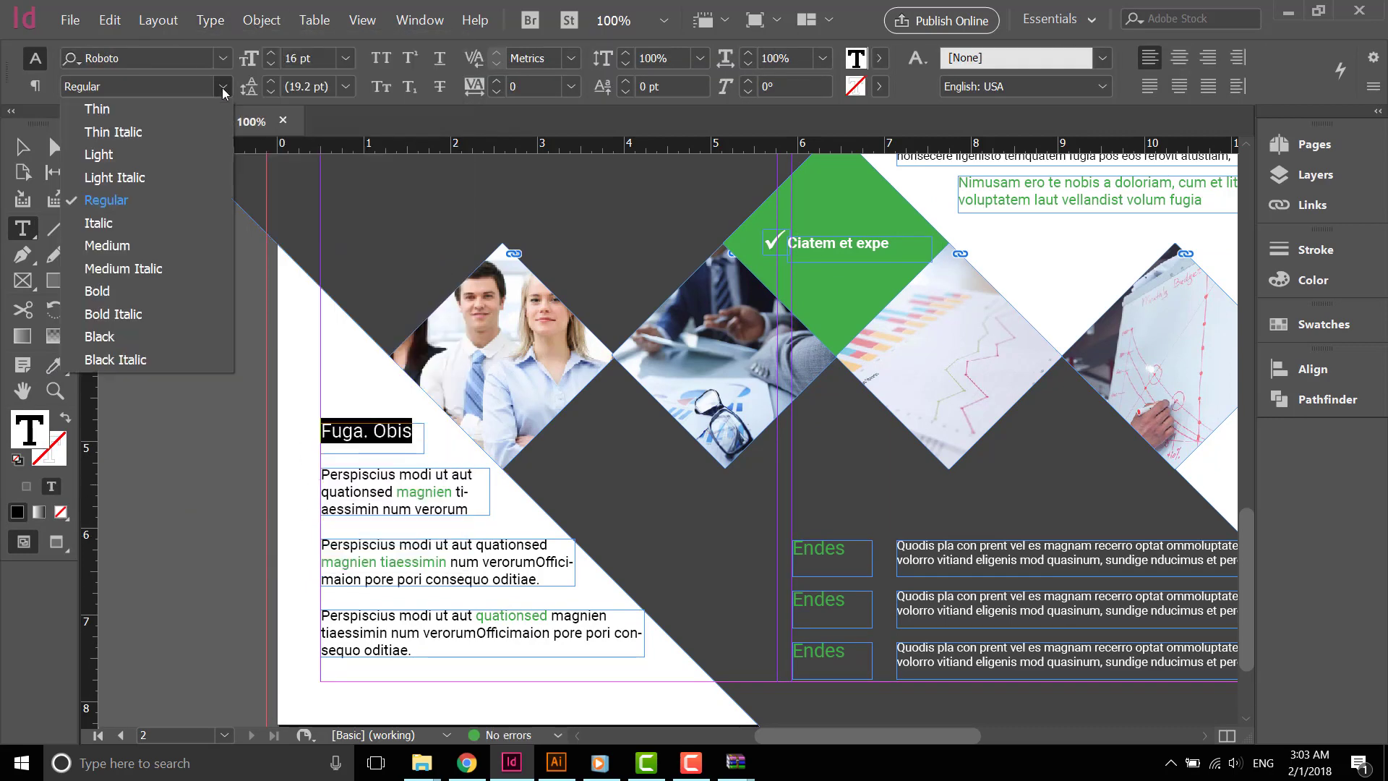
left_click(94, 291)
key("Escape")
left_click(307, 432)
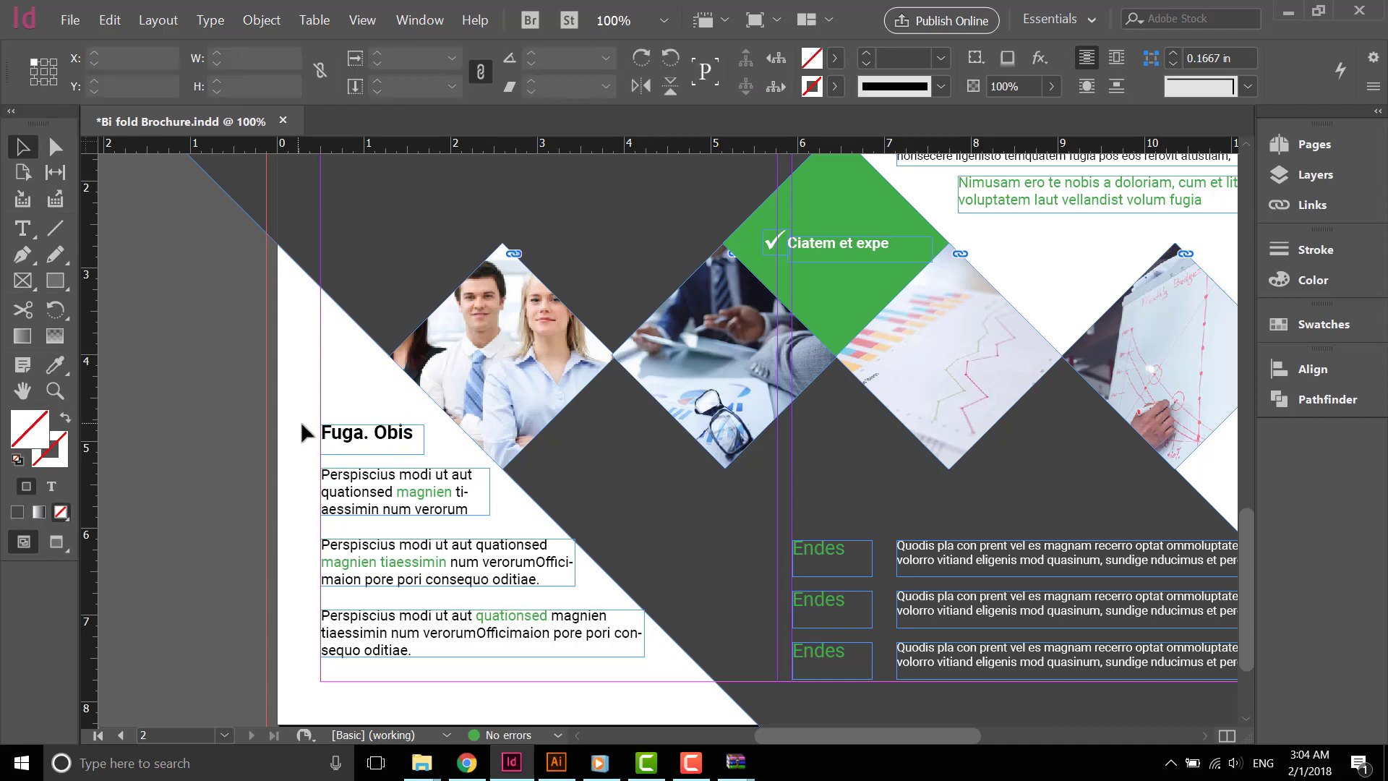
left_click_drag(335, 444, 371, 454)
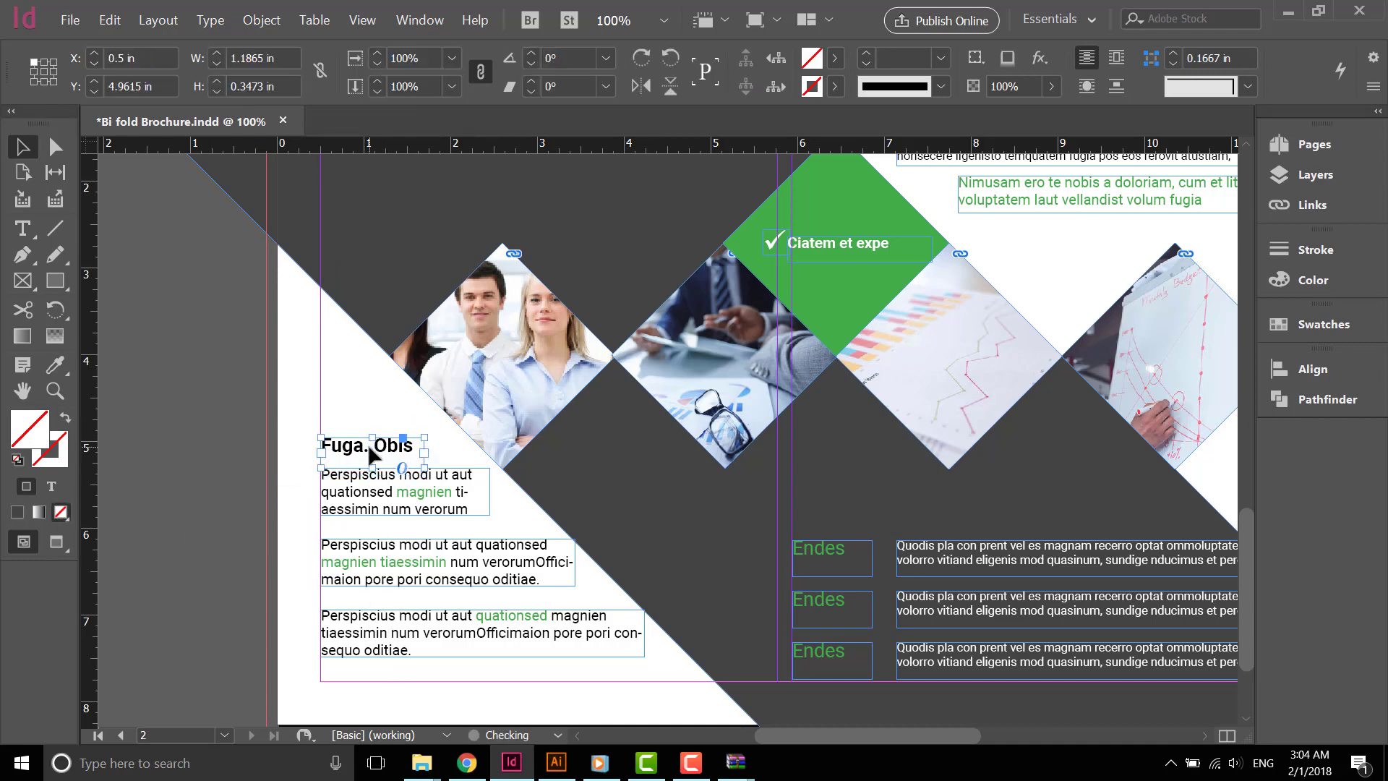
Preview the spread full screen, then return to 100% zoom
key("shift+w")
key("Escape")
key("ctrl+1")
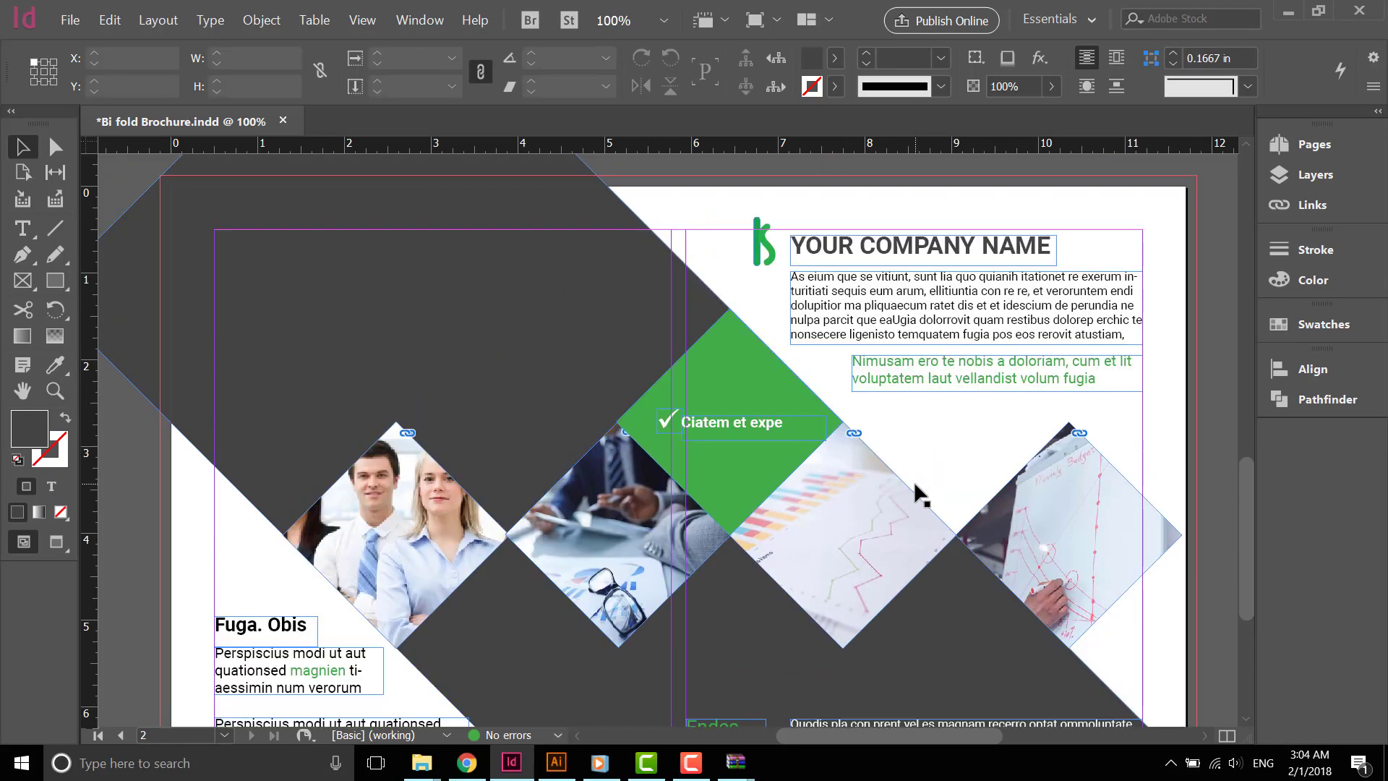
scroll(914, 487, "down", 3)
mouse_move(920, 487)
left_mouse_down()
mouse_move(970, 490)
mouse_move(975, 540)
left_mouse_up()
Copy the first paragraph onto the dark area with white text and 'magnien' kept green
mouse_move(384, 621)
left_mouse_down()
mouse_move(637, 260)
mouse_move(629, 247)
left_mouse_up()
double_click(628, 229)
key("ctrl+a")
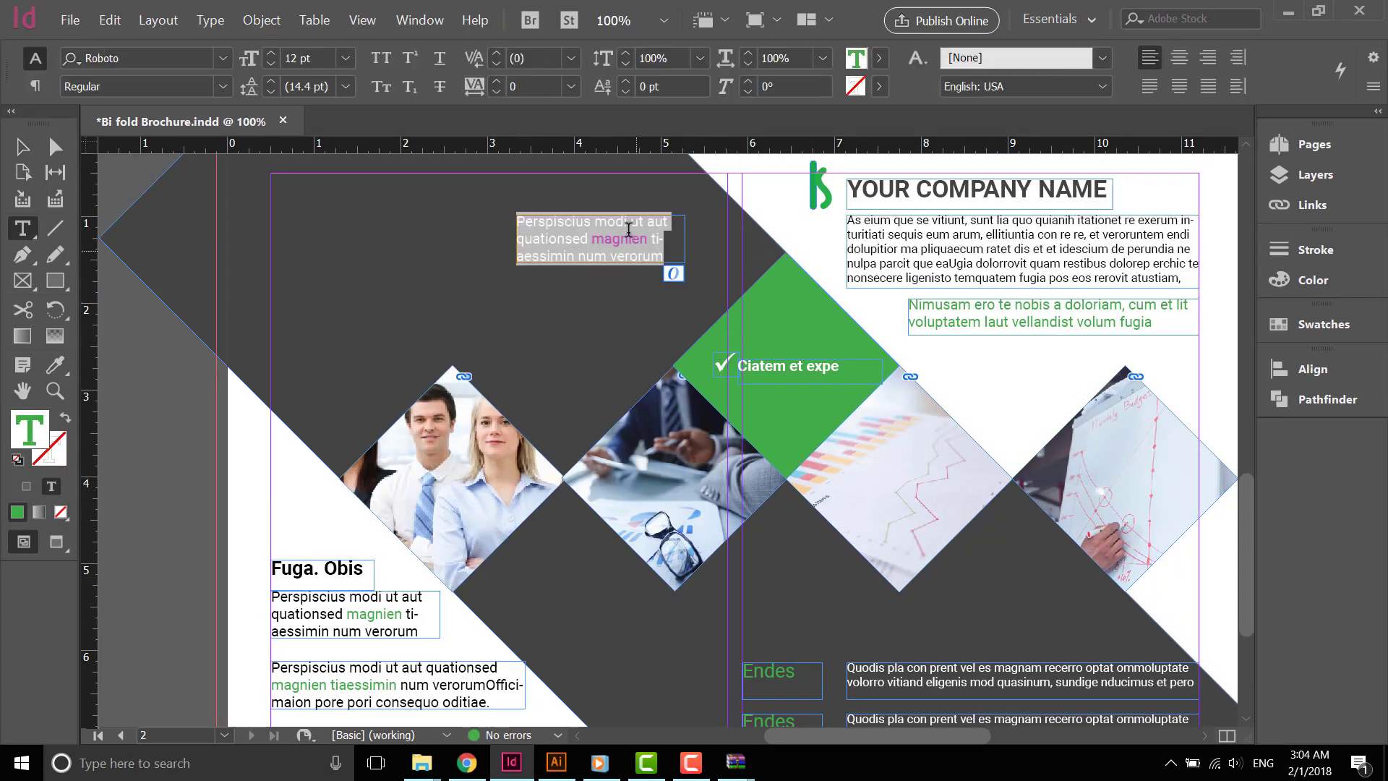
left_click(880, 58)
left_click(693, 168)
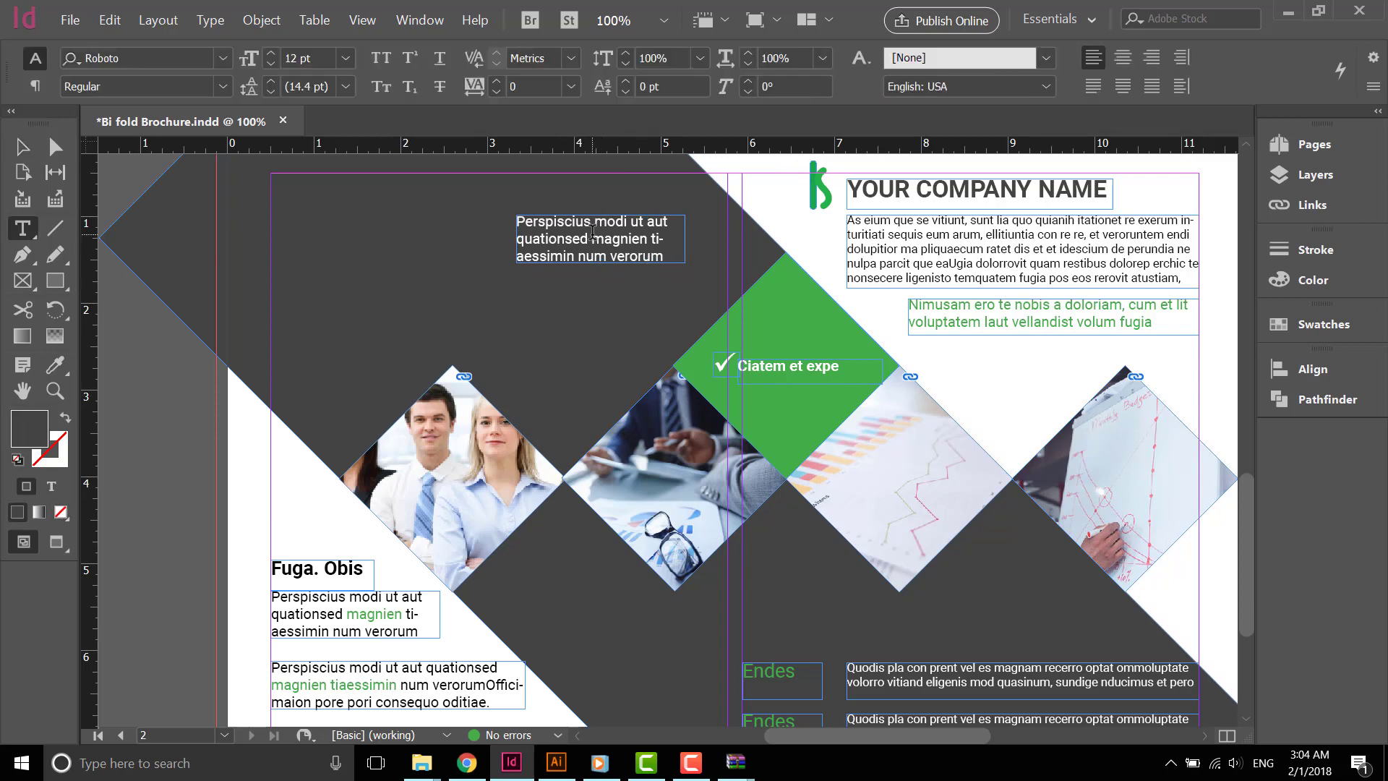
left_click(55, 364)
left_click(115, 414)
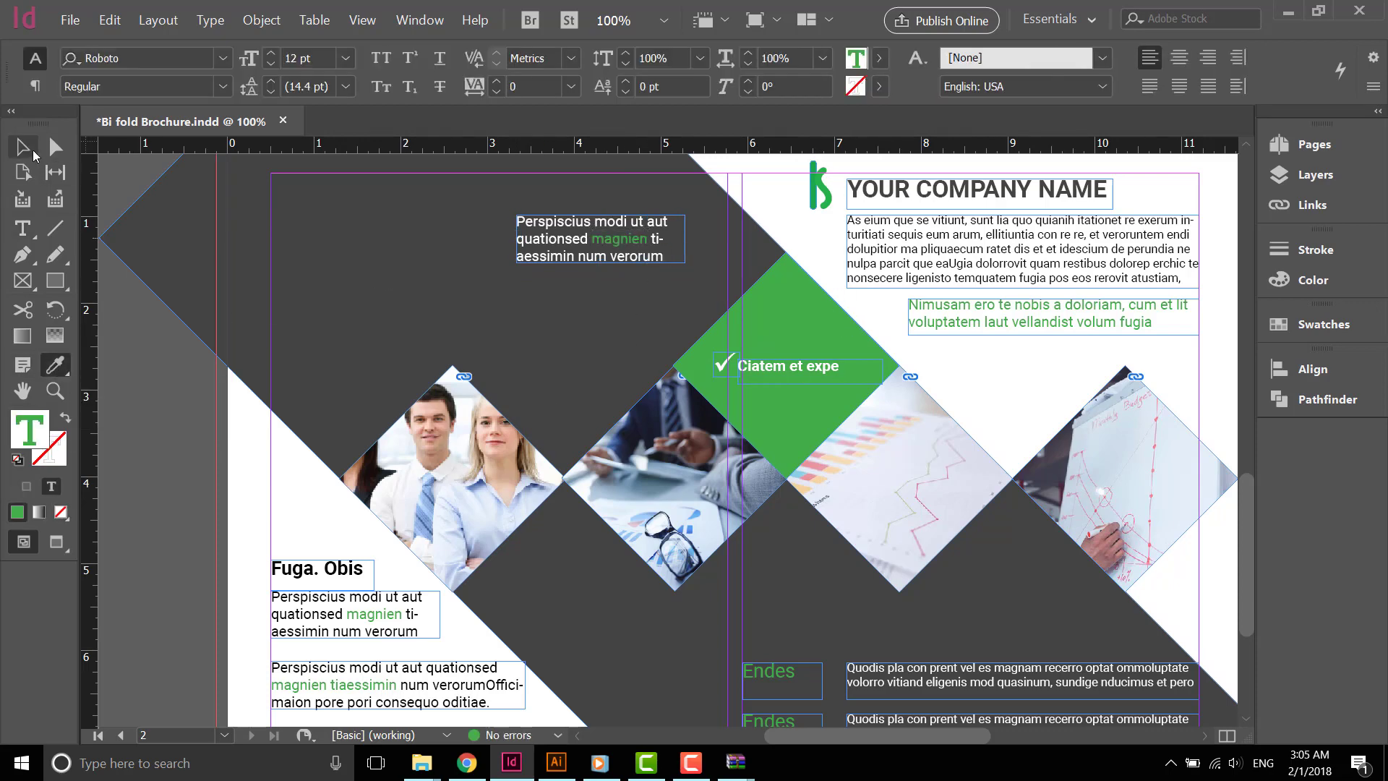
left_click(22, 147)
Duplicate the white paragraph below, then delete the extra duplicate
left_click_drag(629, 249, 629, 310)
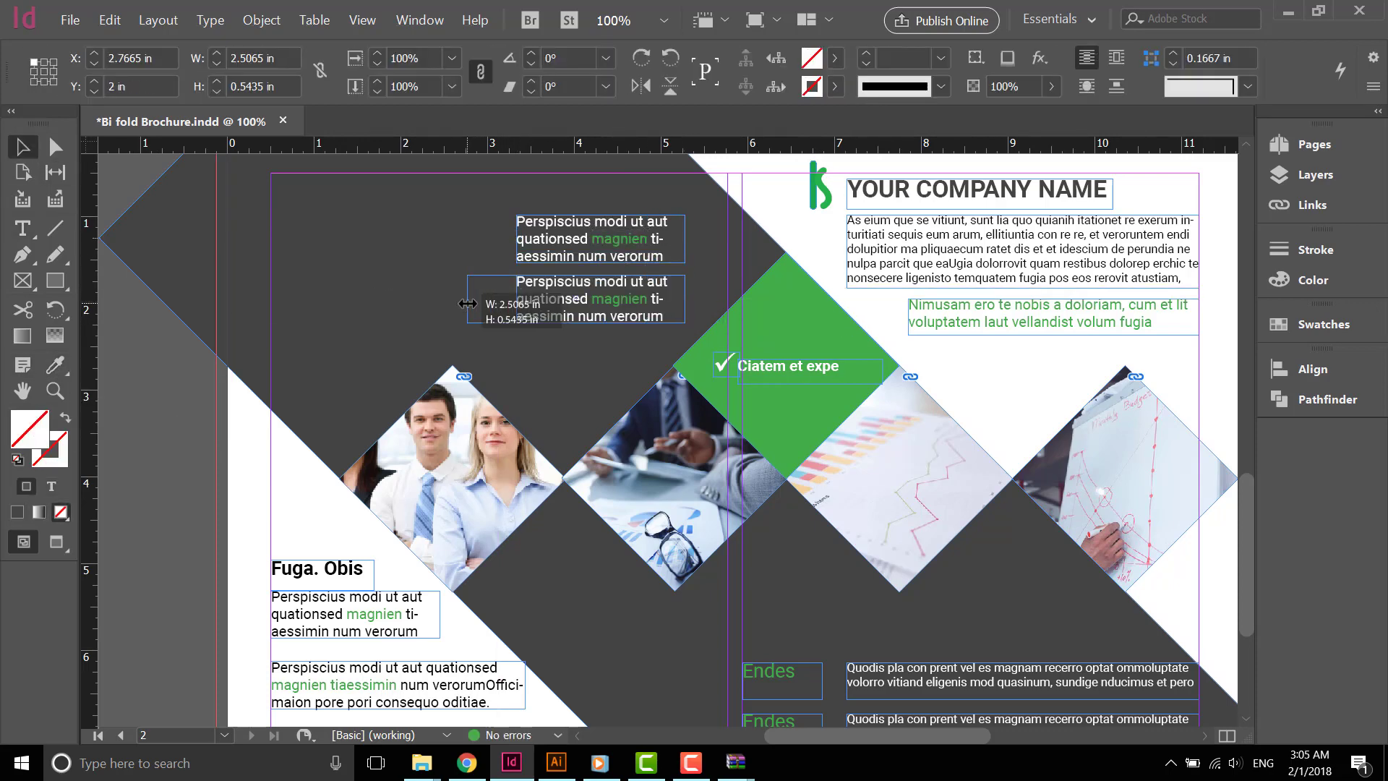
left_click_drag(467, 304, 467, 303)
left_click(604, 453)
scroll(604, 453, "up", 2)
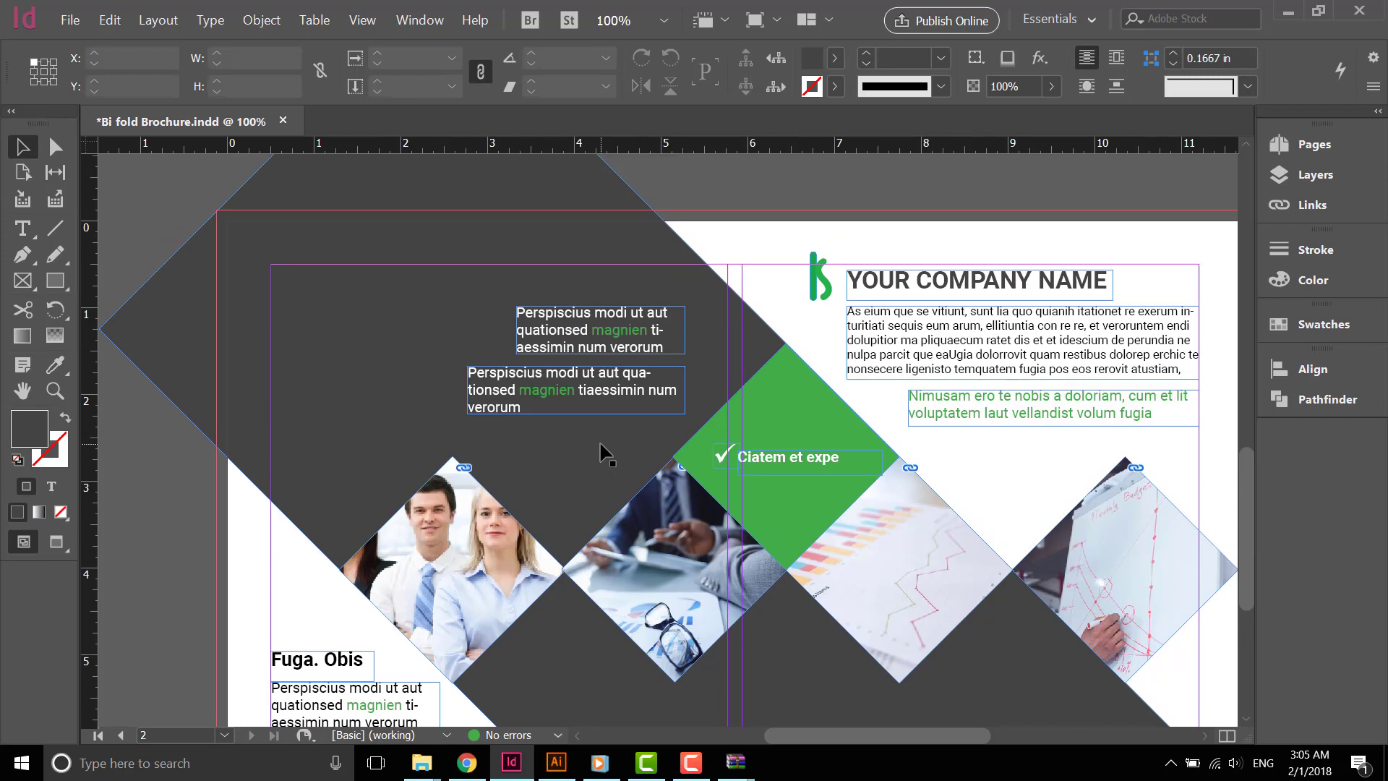
left_click(486, 397)
left_click(521, 332)
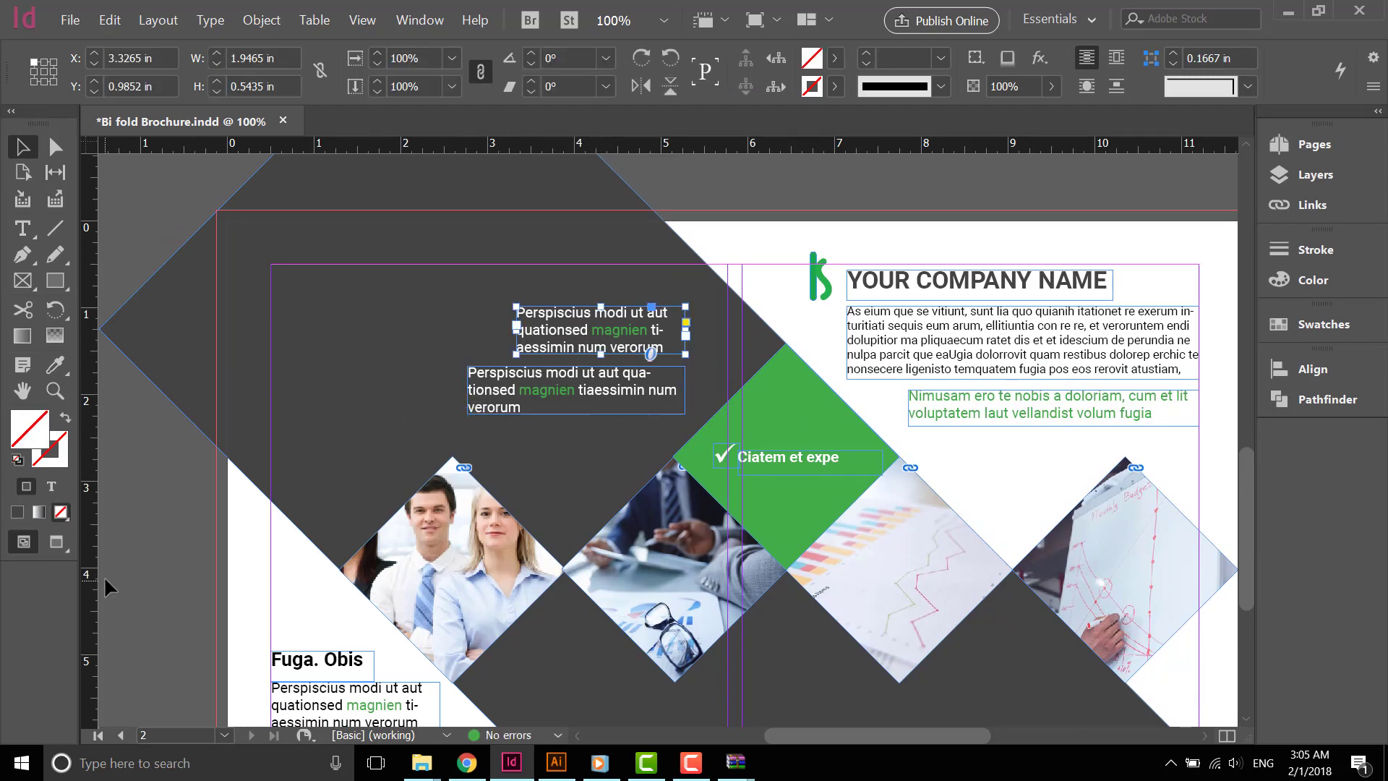
left_click(525, 383)
key("Delete")
Copy the paragraph to the left margin, widen it, and duplicate it below
left_click_drag(571, 354, 325, 354)
key("shift+Up")
key("shift+Up")
key("shift+Up")
scroll(600, 354, "up", 1)
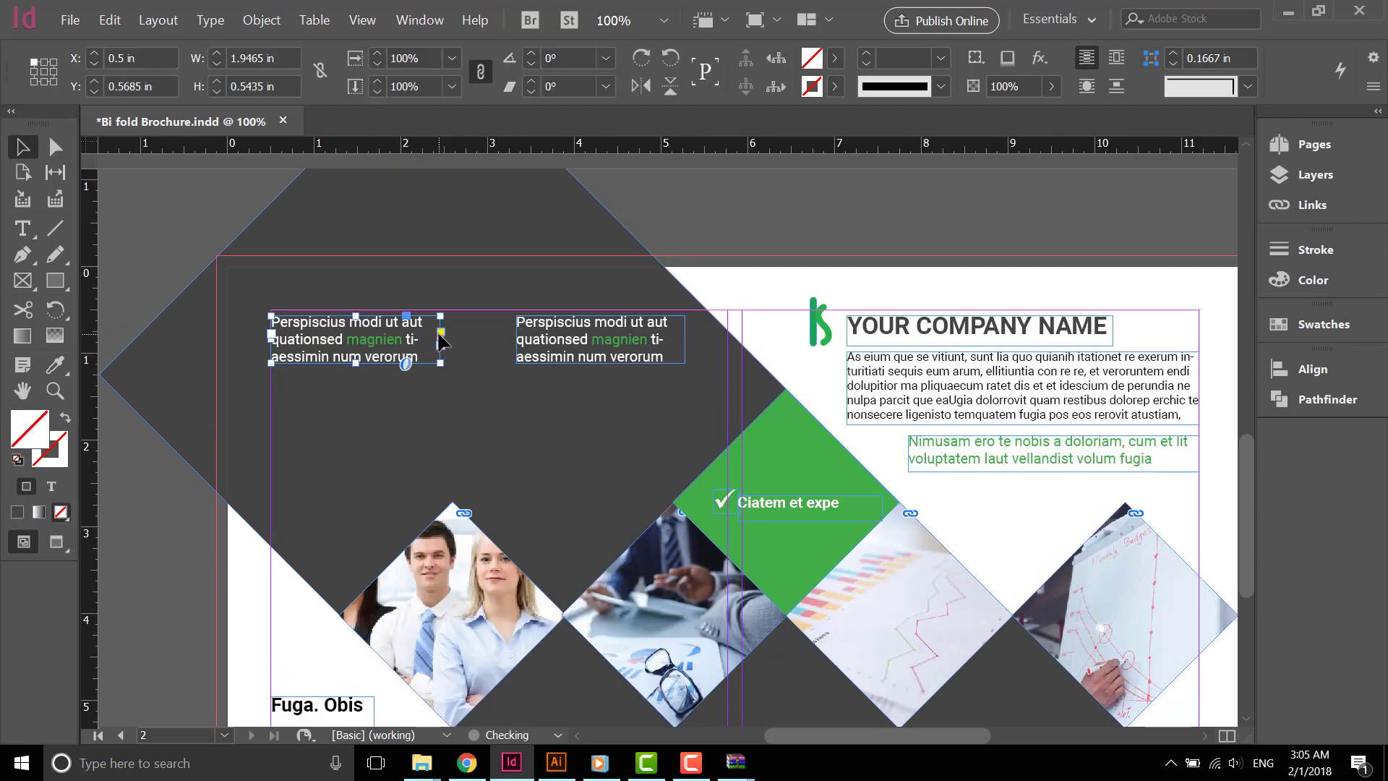
left_click_drag(441, 340, 475, 340)
left_click(407, 385)
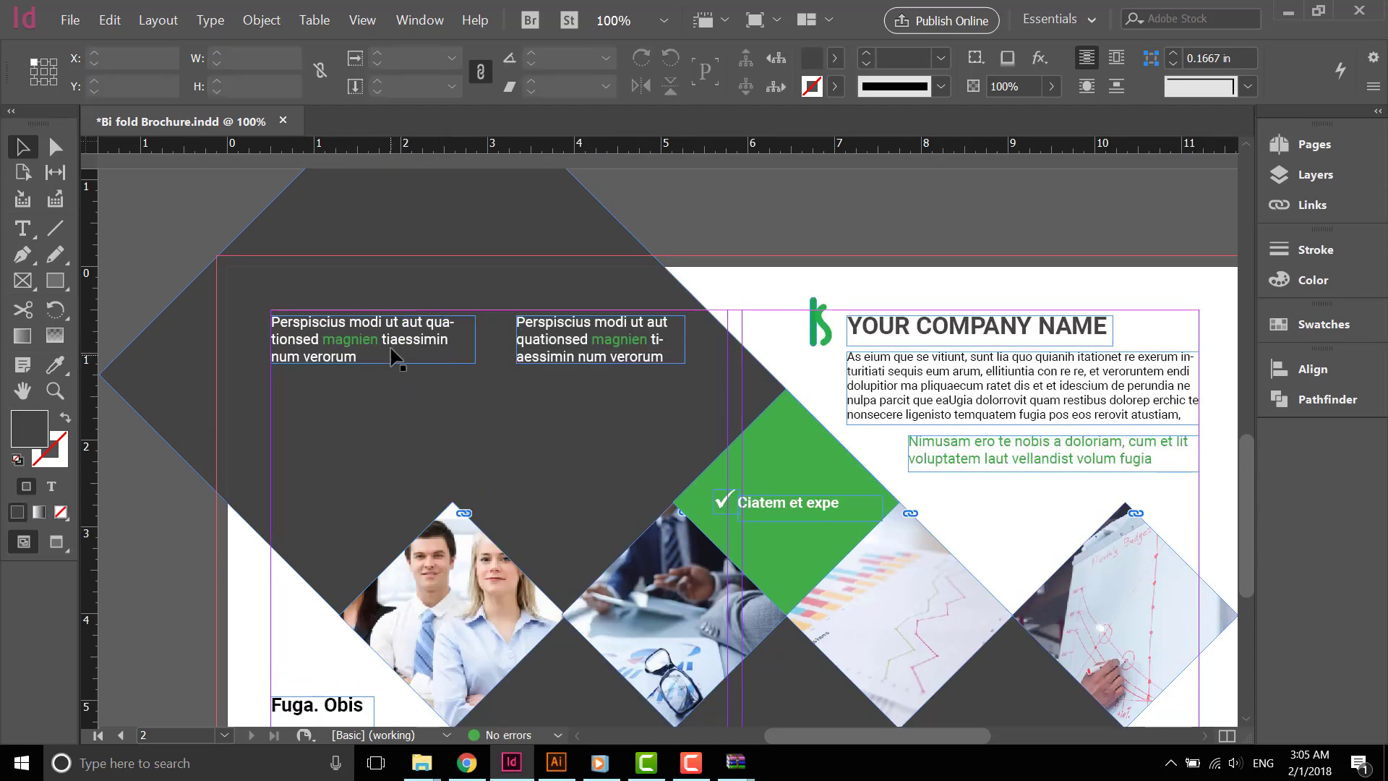
left_click_drag(391, 356, 390, 441)
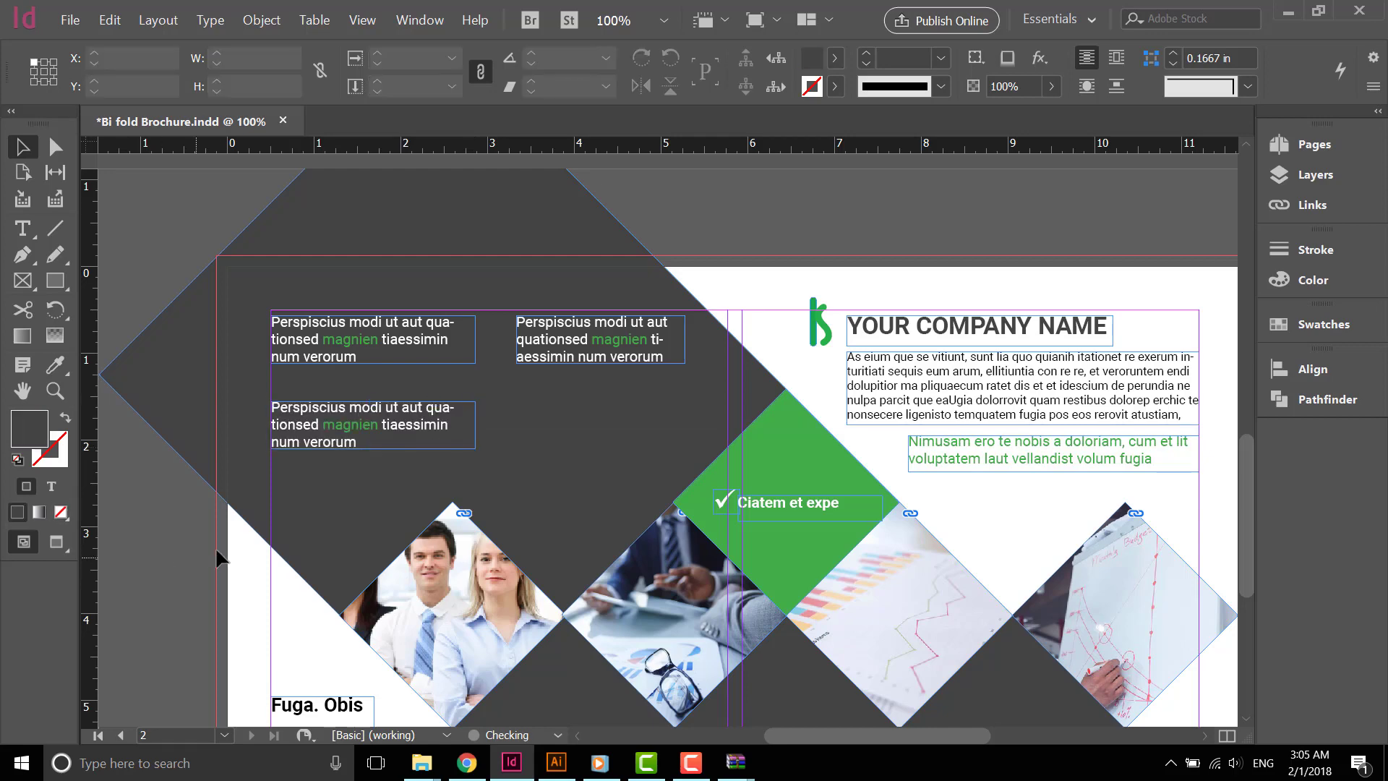
scroll(220, 557, "down", 4)
scroll(383, 535, "up", 6)
left_click(383, 535)
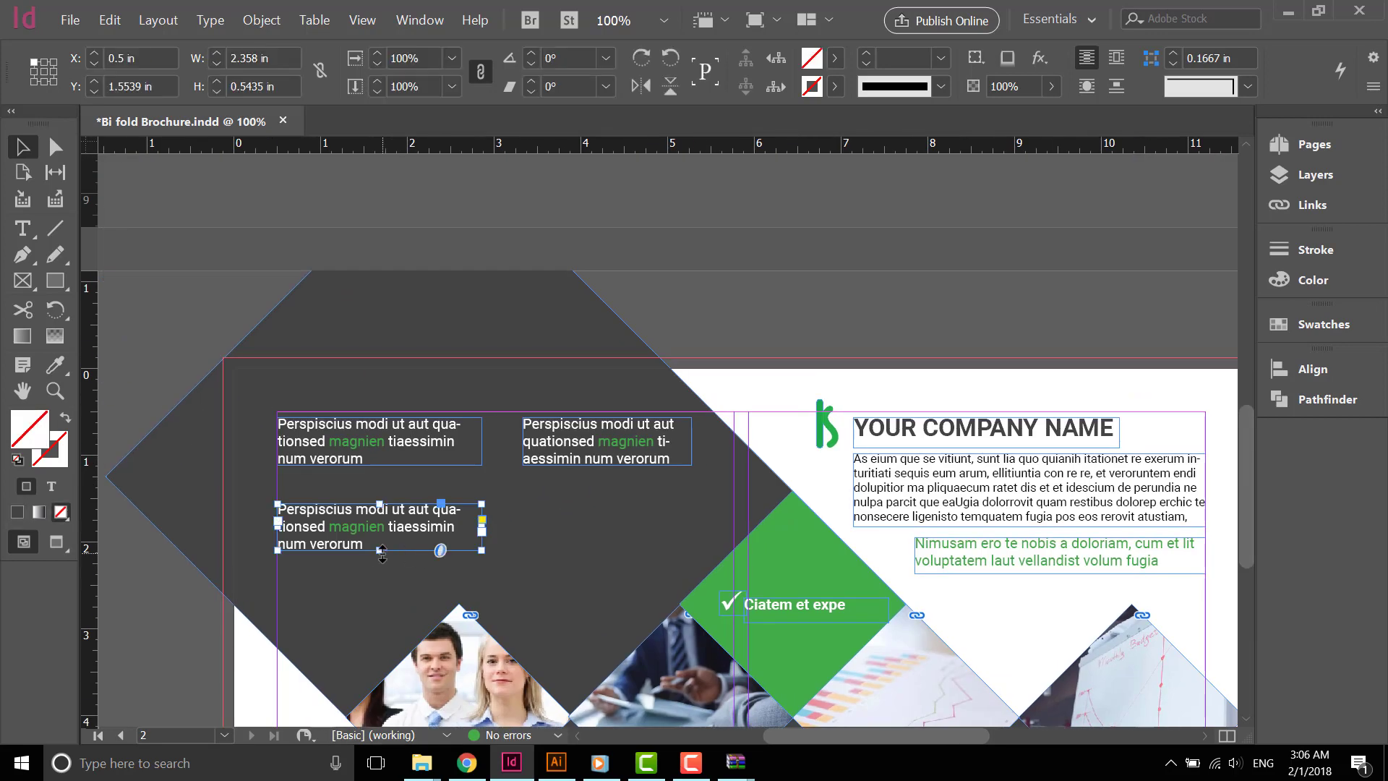
left_click_drag(383, 551, 383, 540)
Replace the third block's text with fresh placeholder text
double_click(434, 524)
key("ctrl+a")
key("Delete")
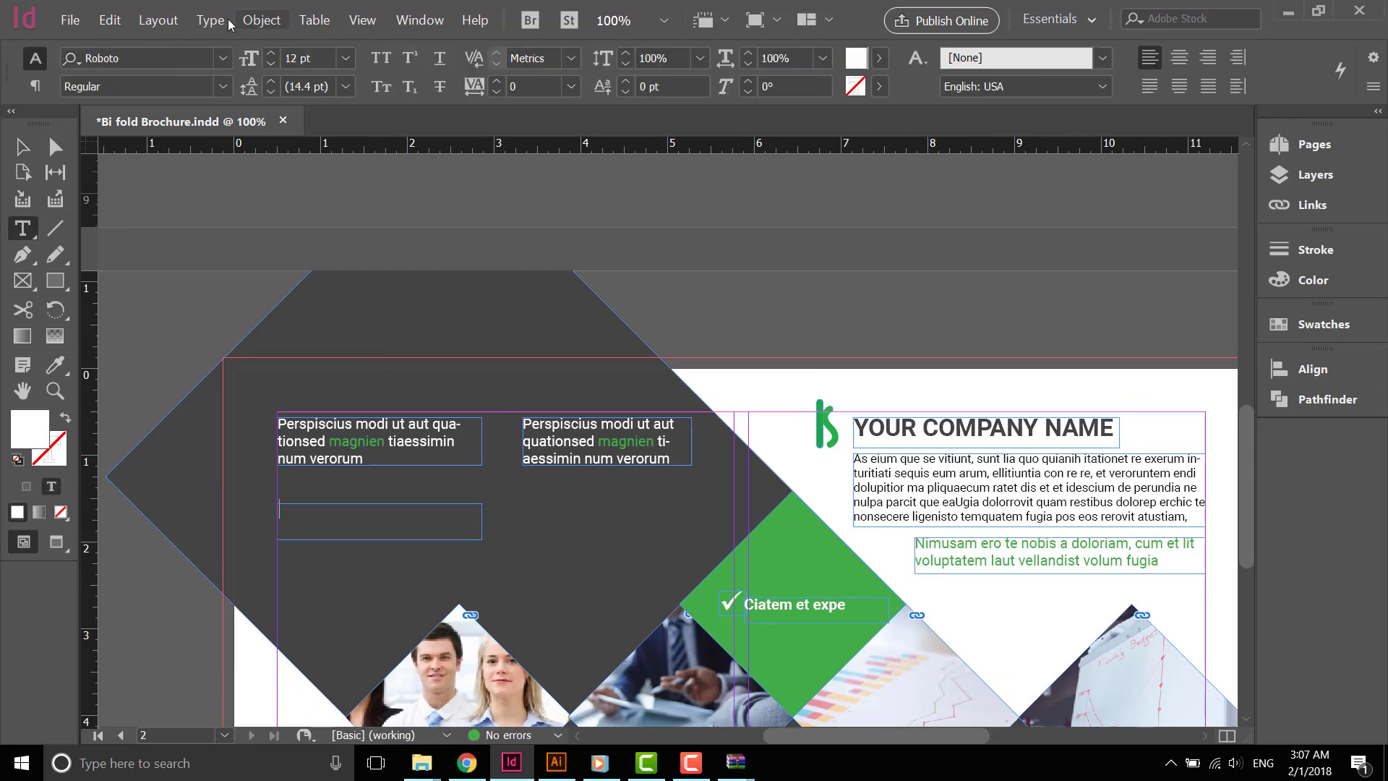
left_click(209, 20)
left_click(239, 544)
key("Escape")
Turn the top-left block into one line of placeholder text and reposition the blocks
double_click(406, 452)
key("ctrl+a")
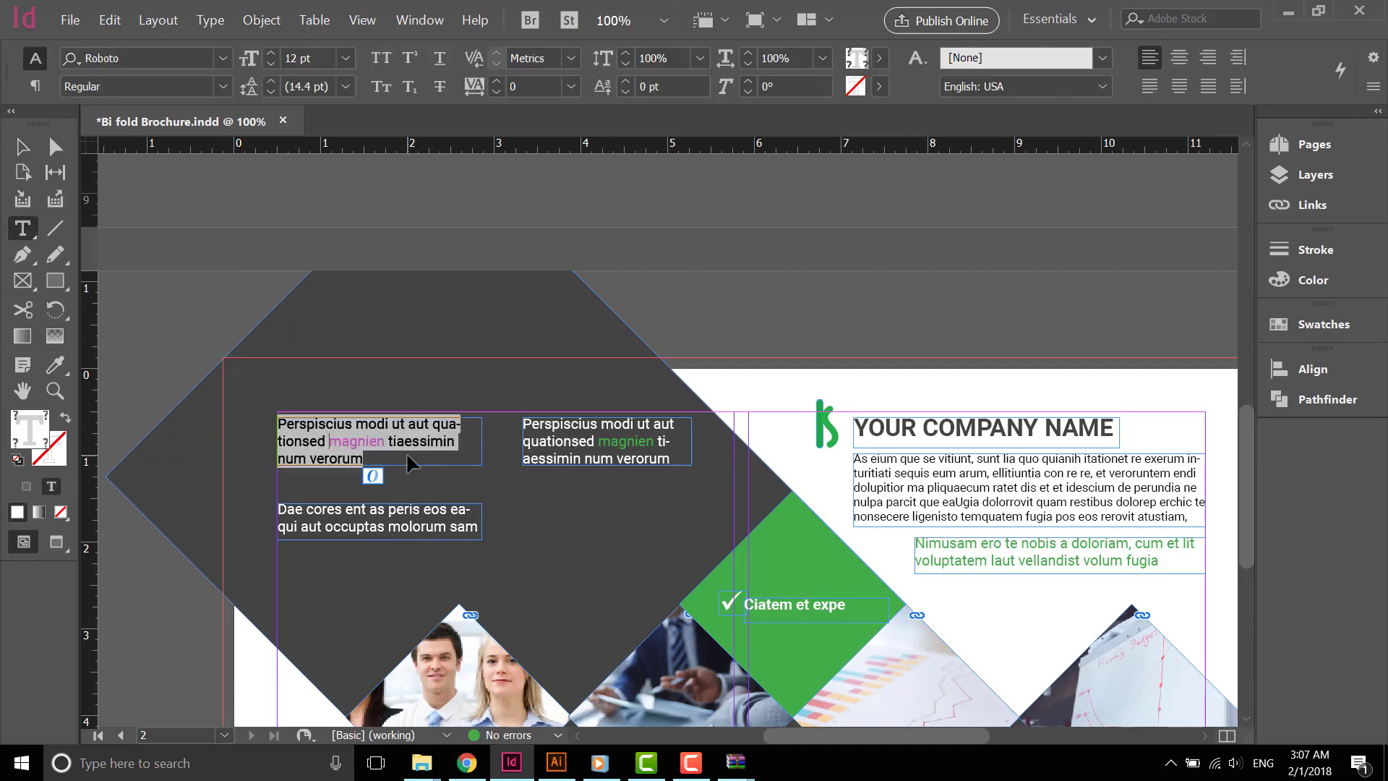
key("Delete")
key("Escape")
left_click_drag(381, 462, 381, 440)
double_click(382, 431)
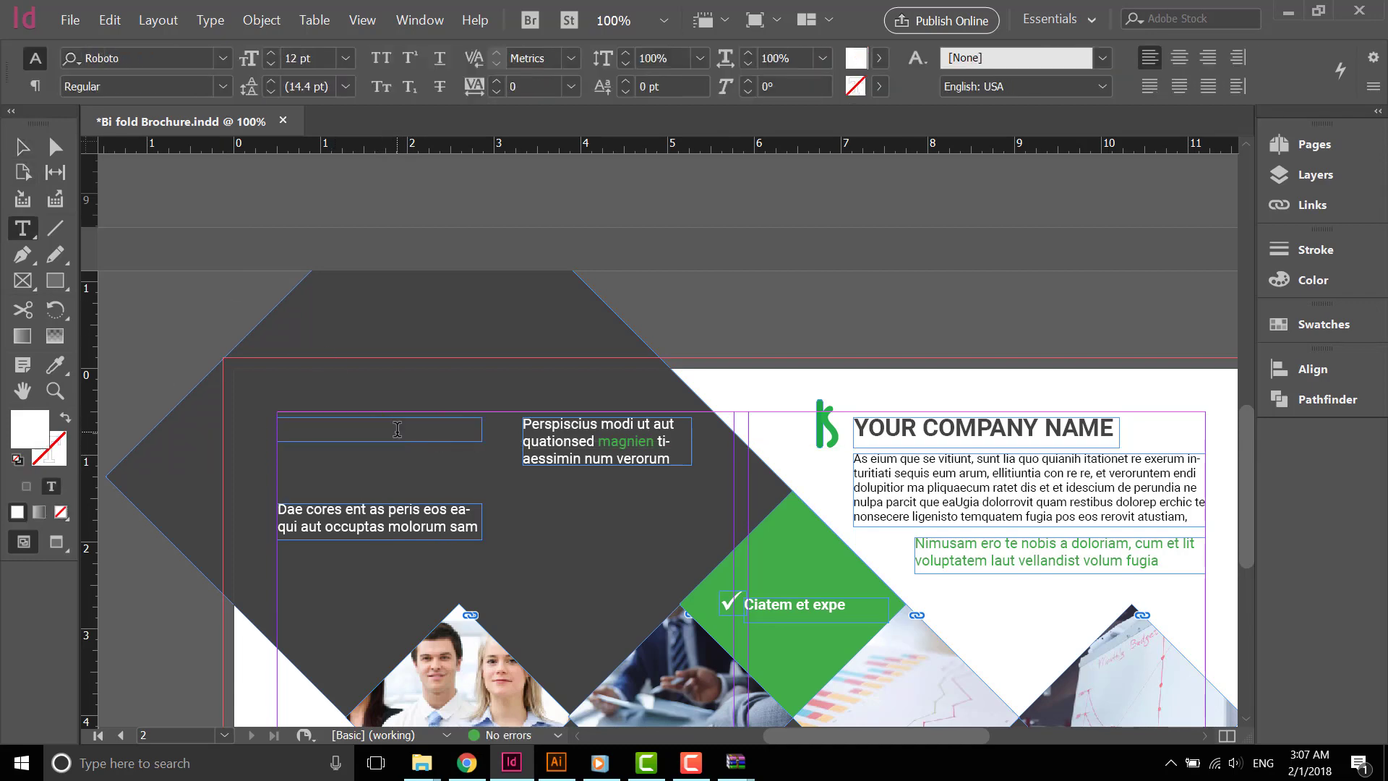
left_click(210, 19)
left_click(238, 538)
key("Escape")
left_click_drag(378, 535, 378, 497)
scroll(378, 497, "down", 3)
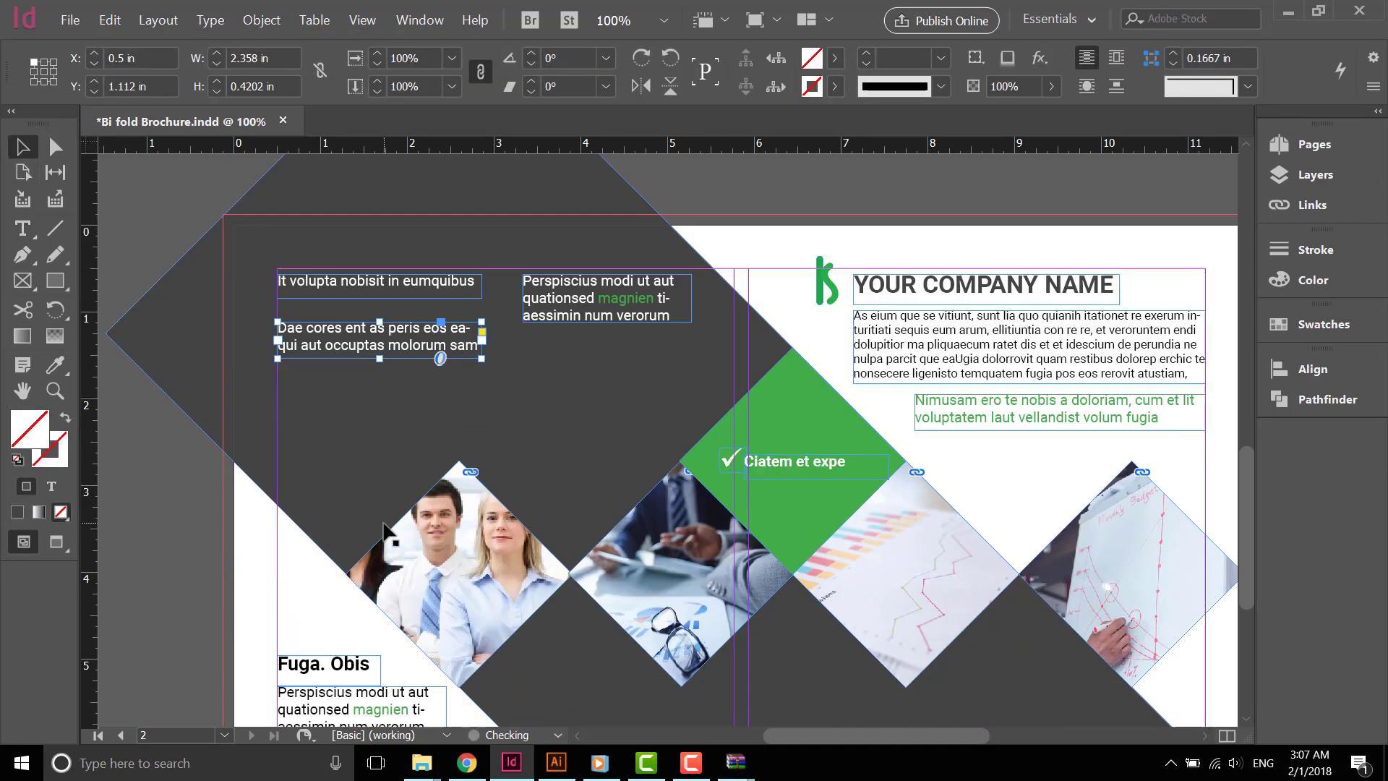
left_click_drag(376, 368, 378, 430)
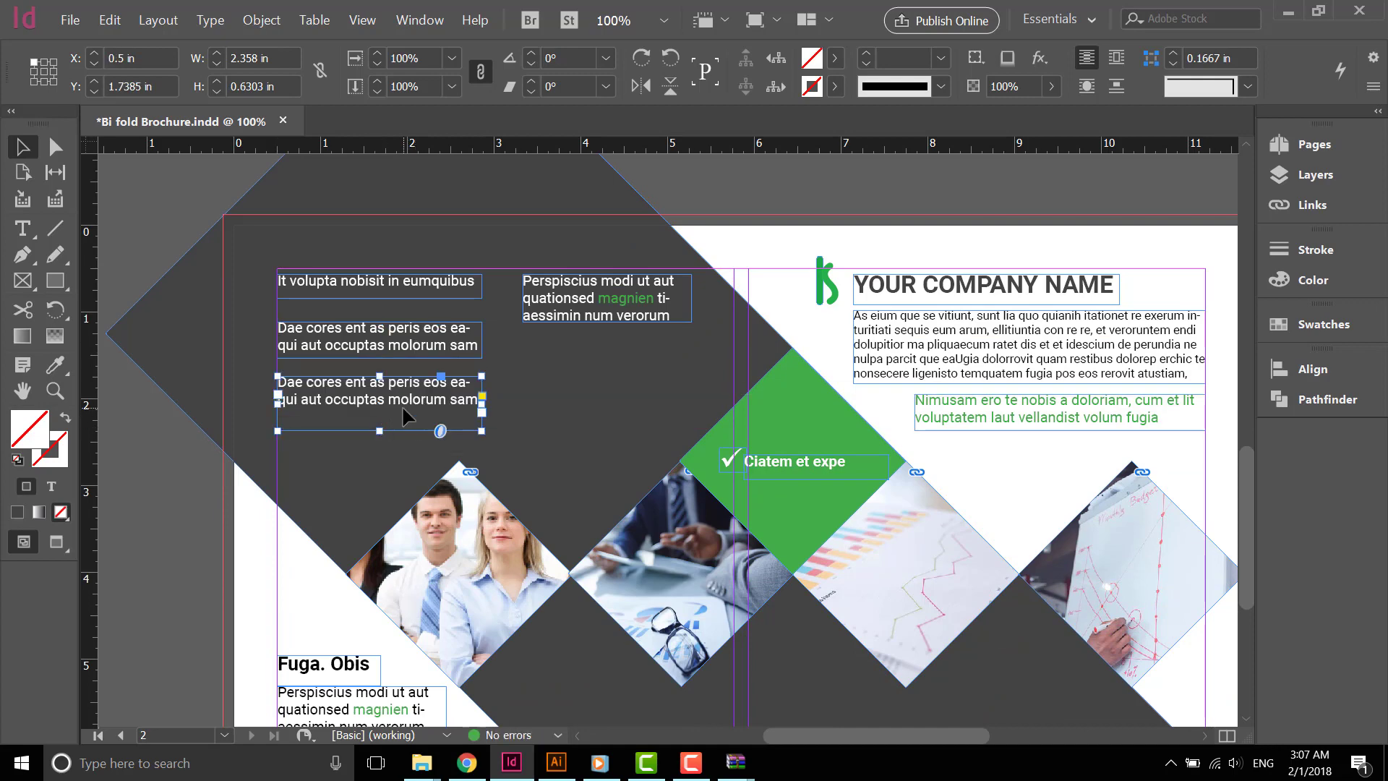
Refill the duplicated block with placeholder text, then add a narrowed Odic toreict copy mid-column
double_click(402, 407)
left_click(209, 20)
left_click(401, 386)
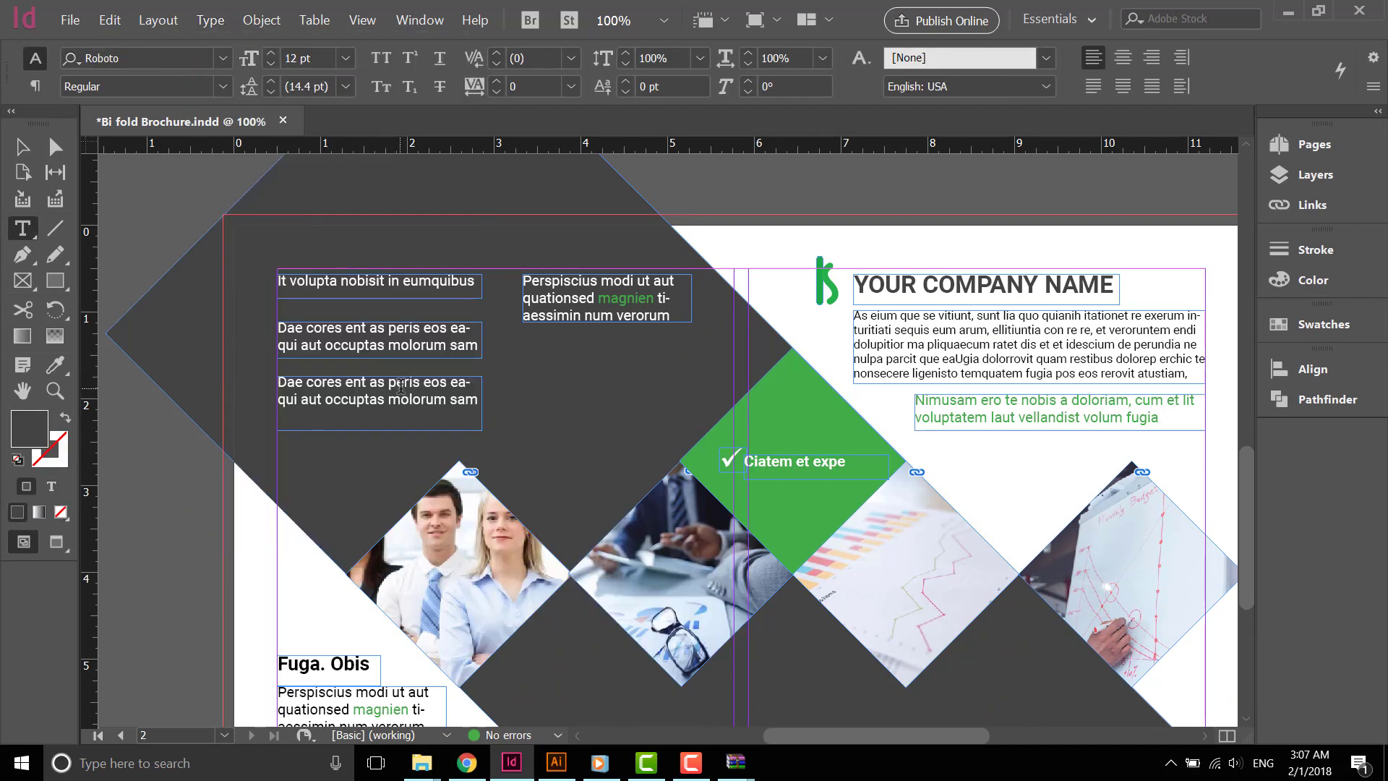
left_click(209, 19)
left_click(275, 450)
key("Escape")
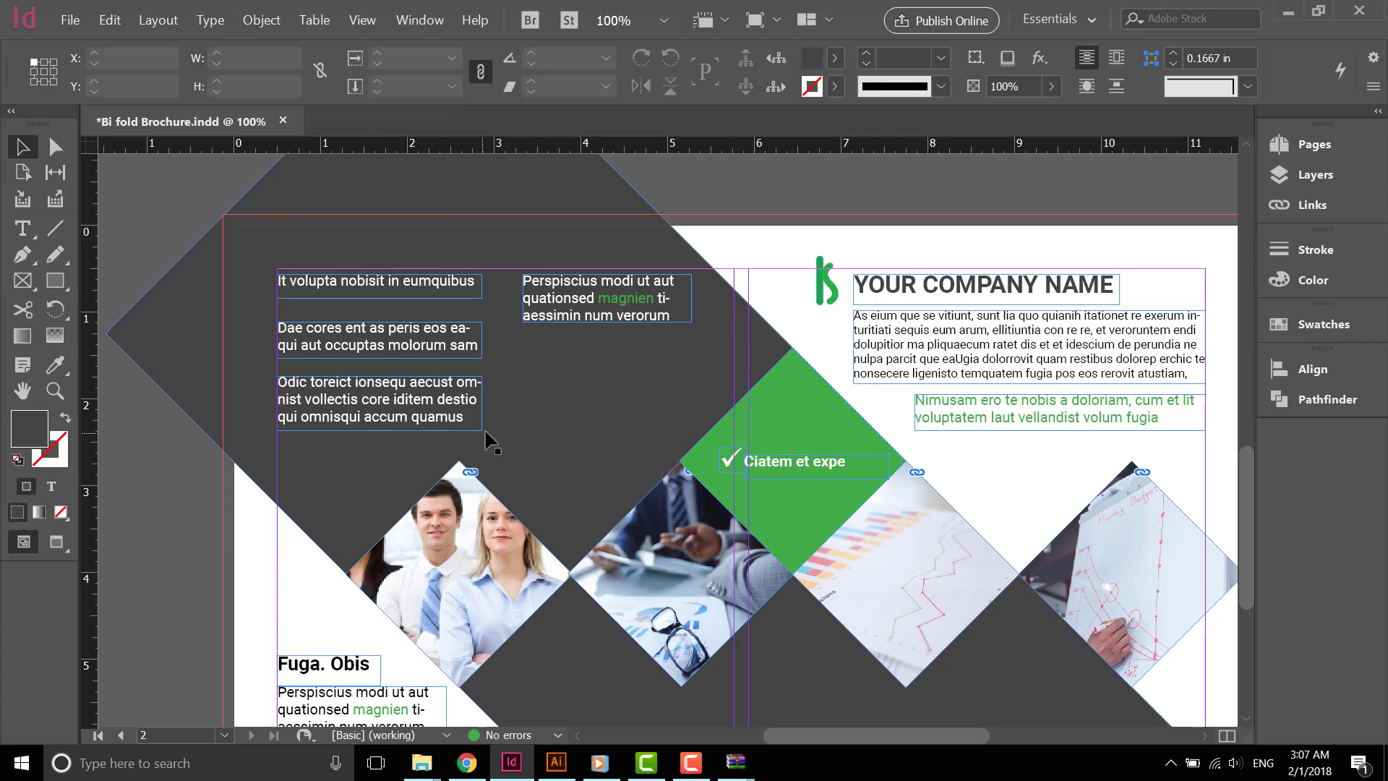
mouse_move(456, 416)
left_mouse_down()
mouse_move(701, 416)
mouse_move(704, 403)
left_mouse_up()
left_click_drag(614, 377, 614, 338)
Replace the copied frame's text with placeholder text
double_click(640, 387)
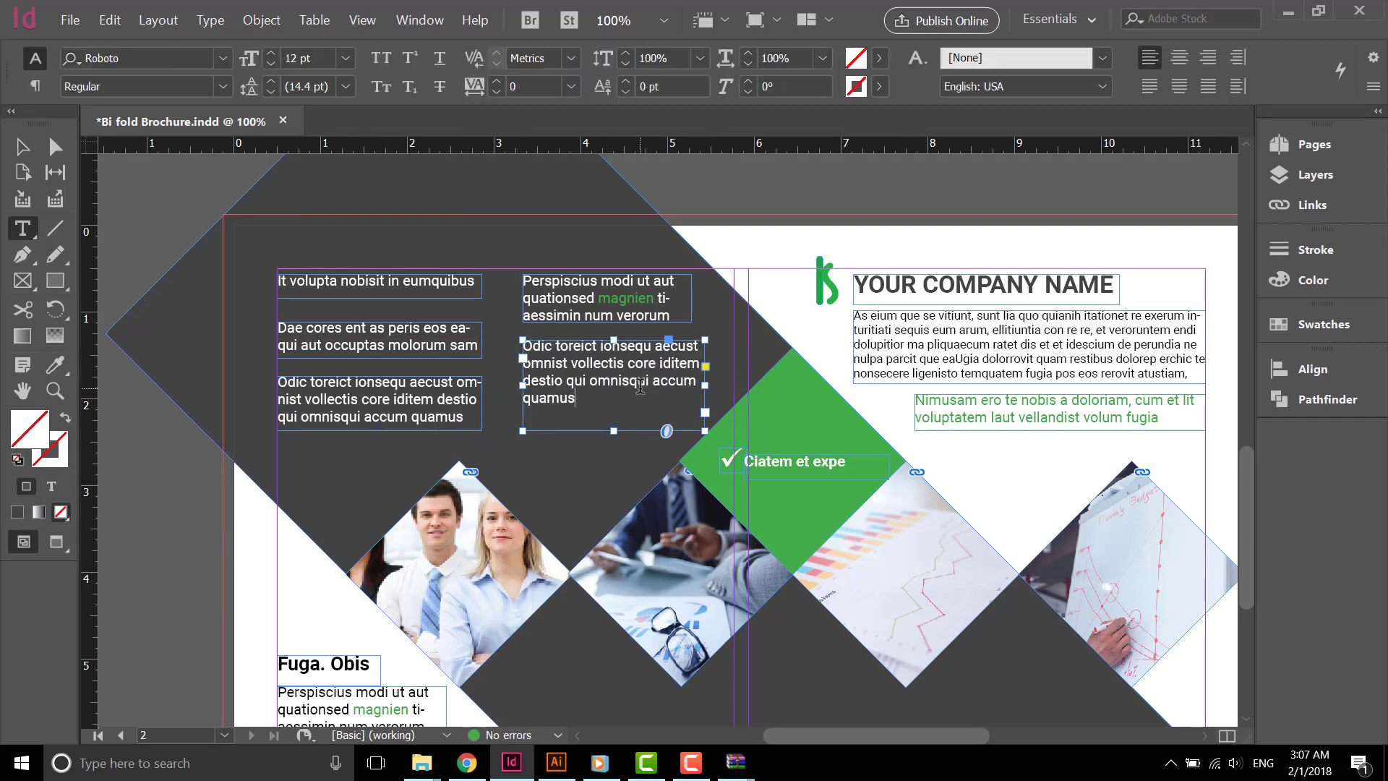
key("ctrl+a")
key("Delete")
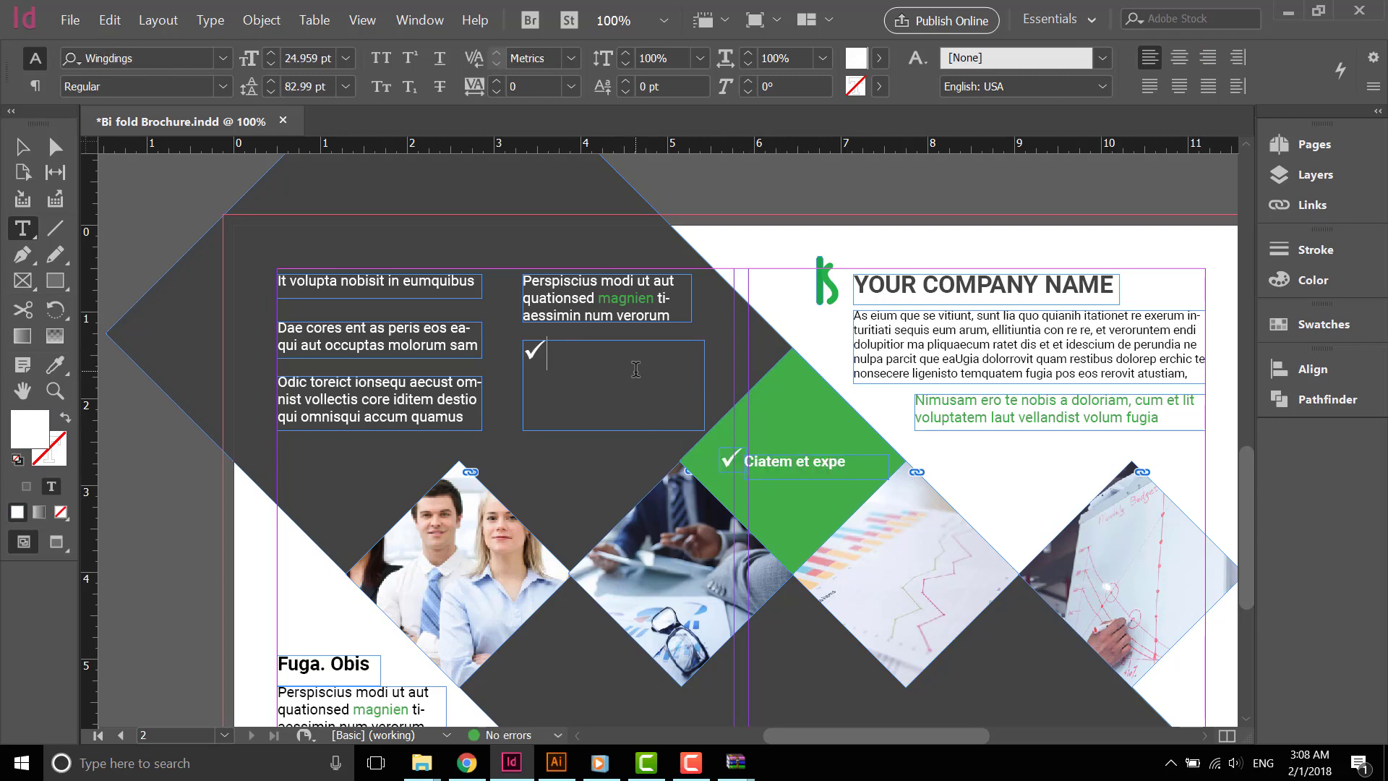
left_click(211, 20)
left_click(337, 515)
type("💧◆❍")
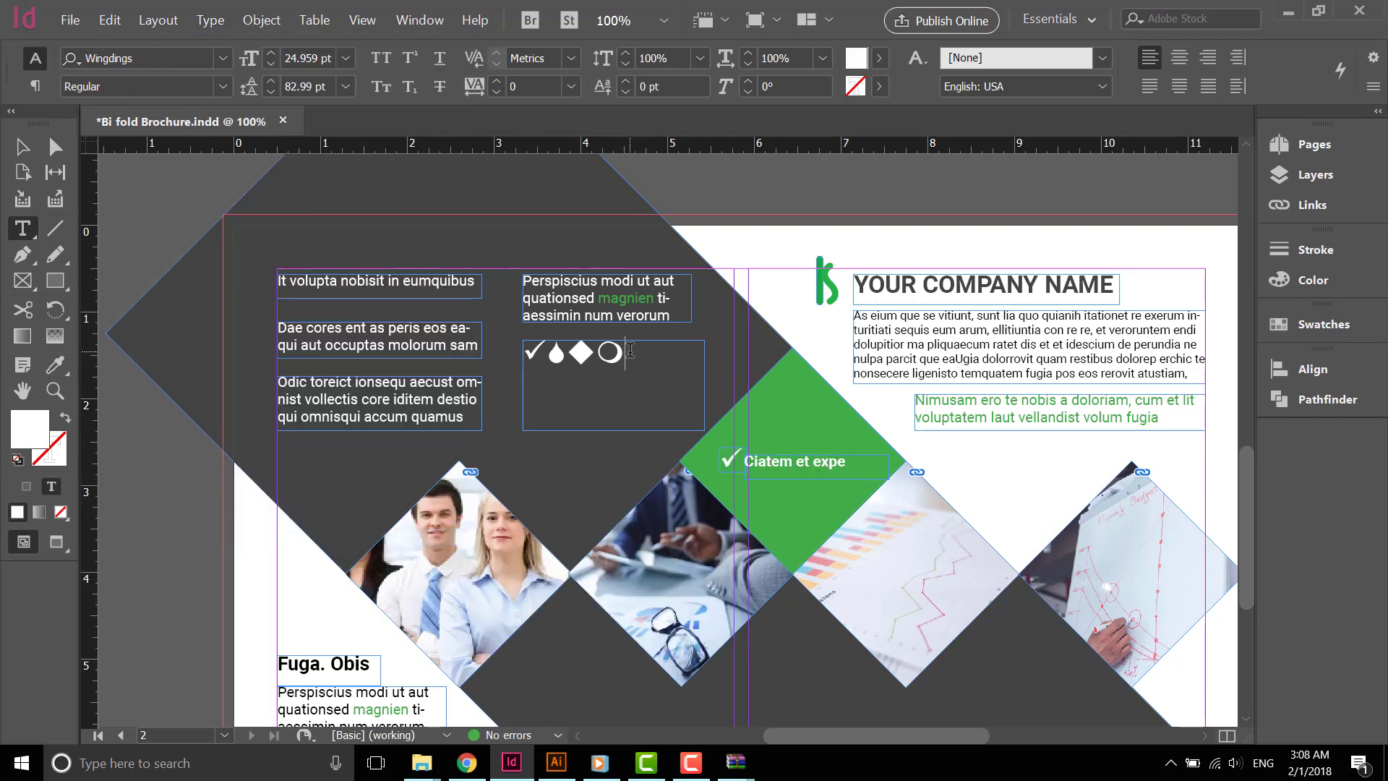
Set the frame's text to Roboto and reduce its size to 14.959 pt
left_click(184, 58)
type("roboto")
key("Return")
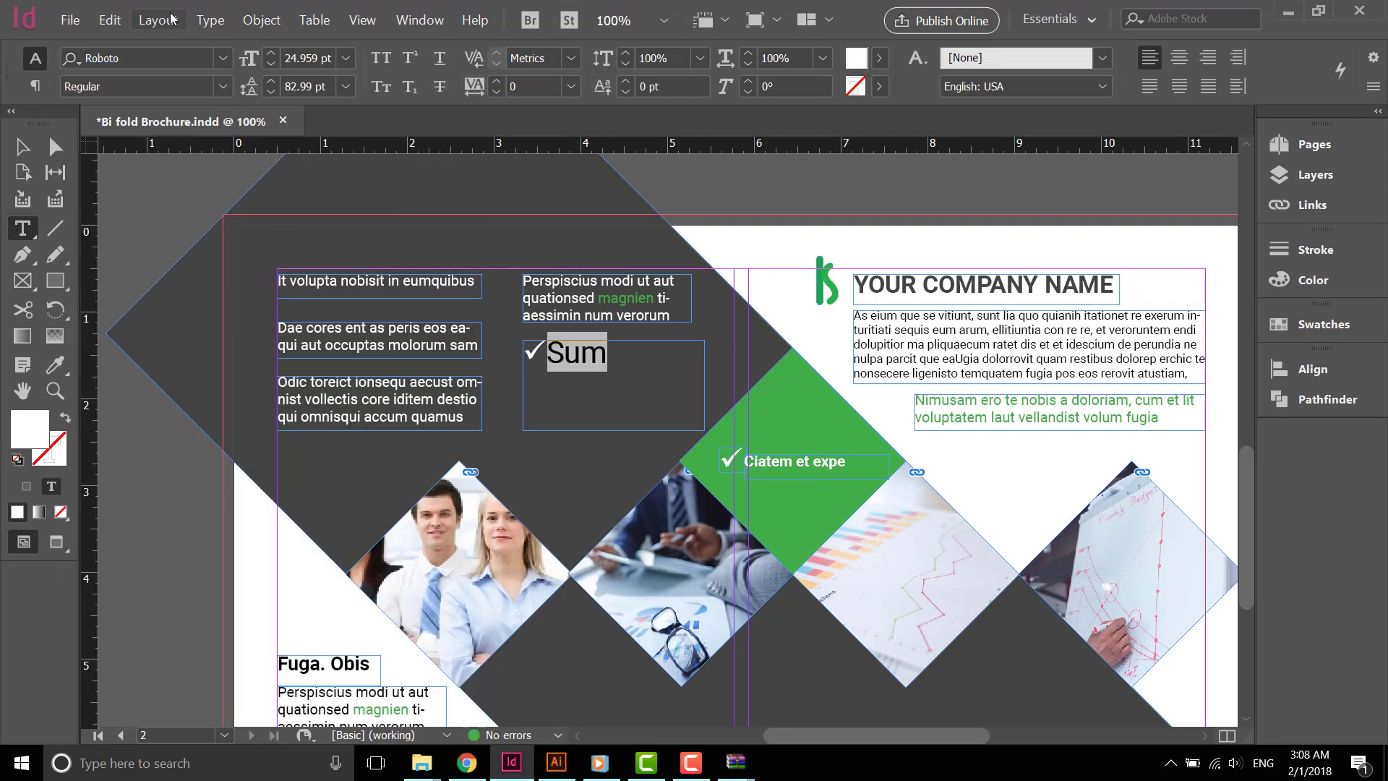
key("ctrl+alt+shift+comma")
type("12")
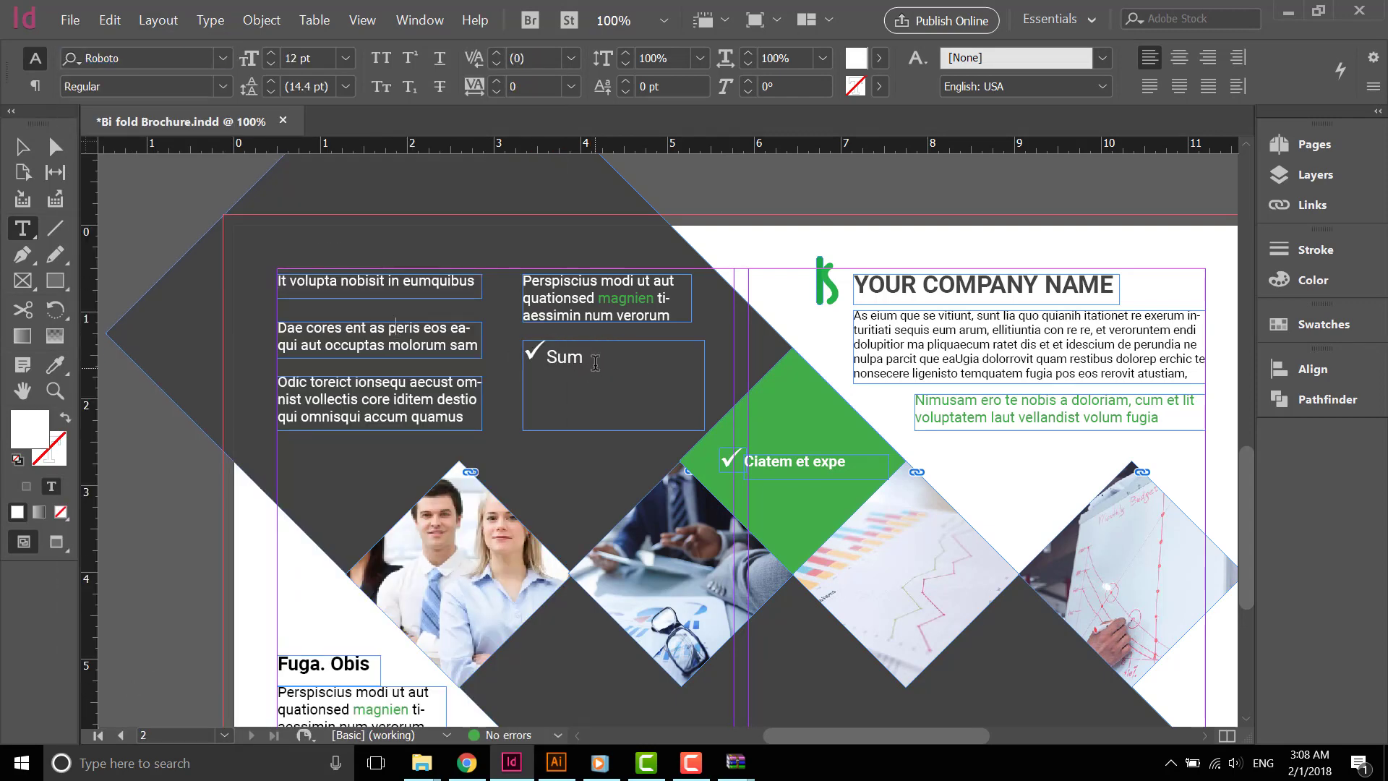
Add more placeholder text to the frame and remove the trailing character
left_click(210, 20)
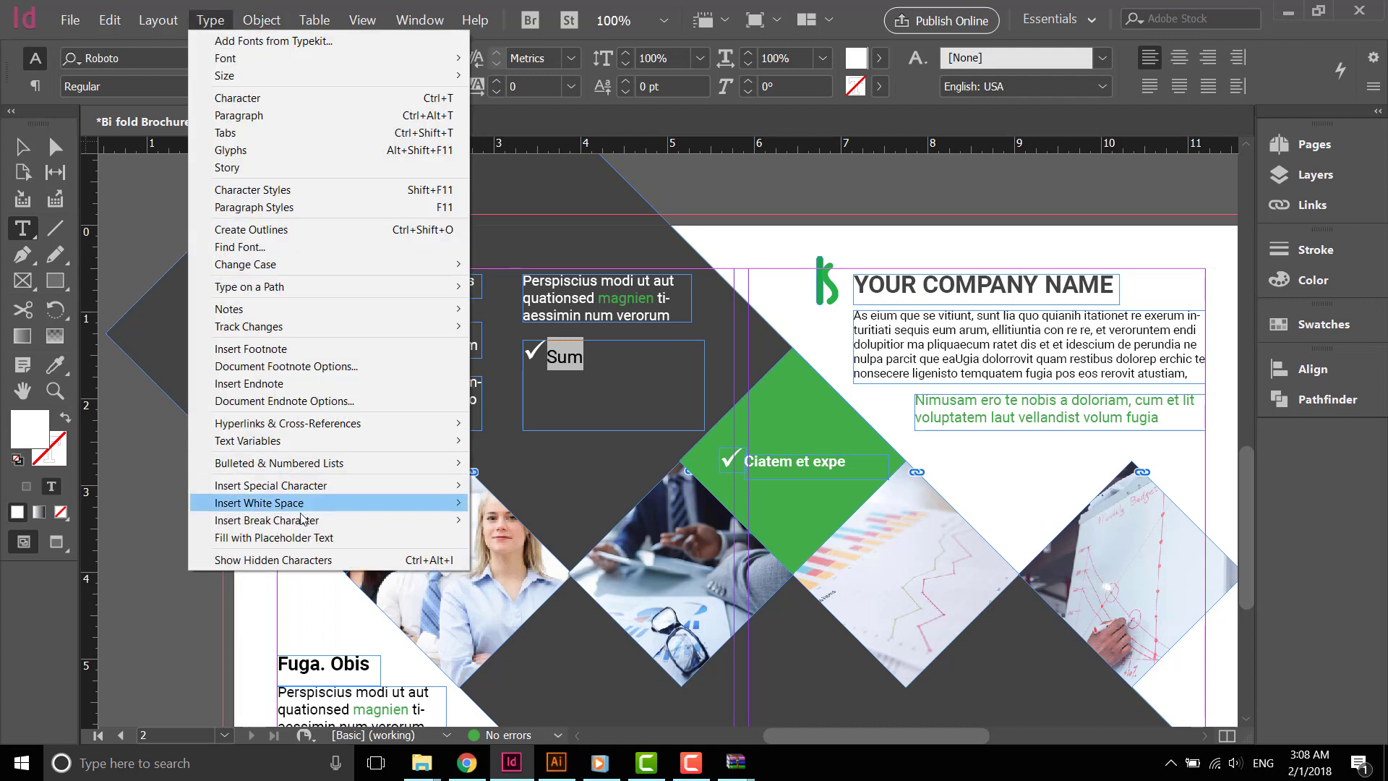
left_click(253, 537)
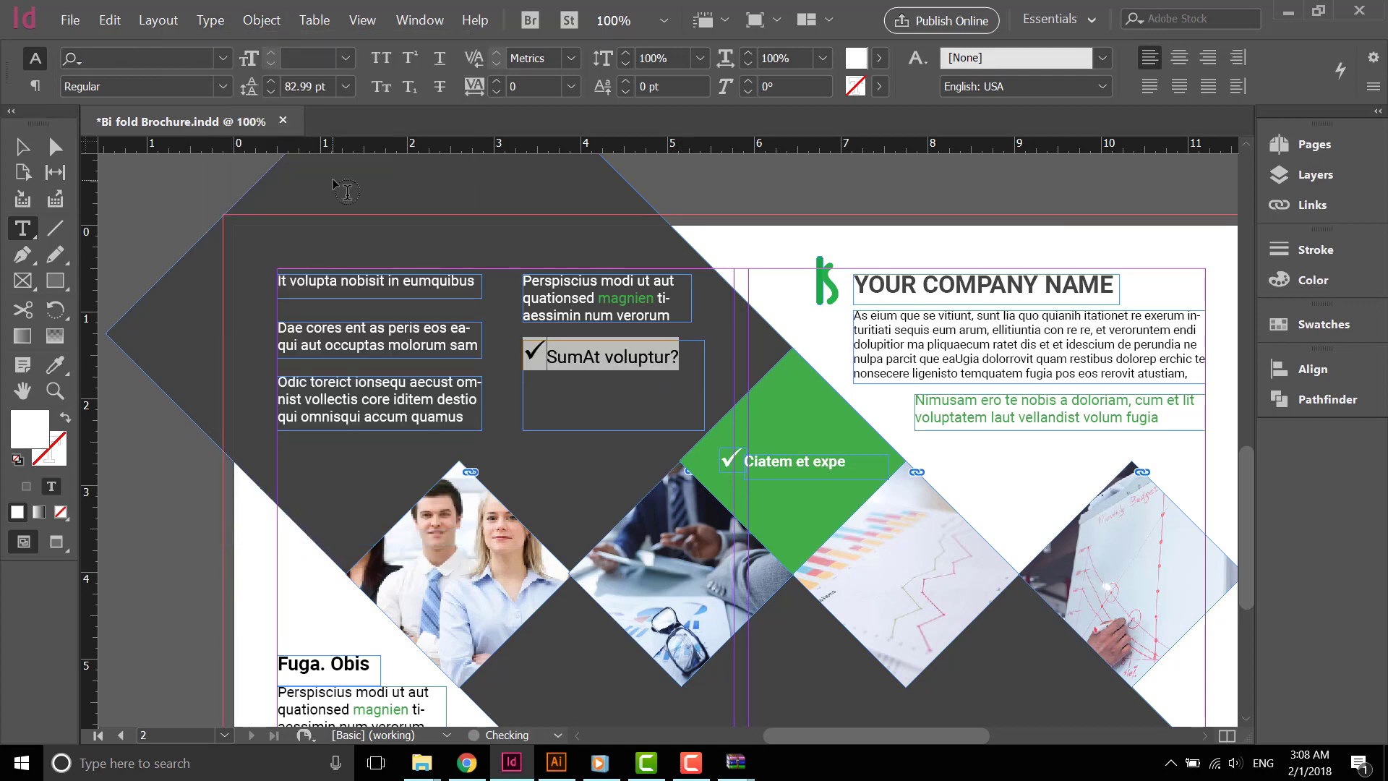
left_click(690, 370)
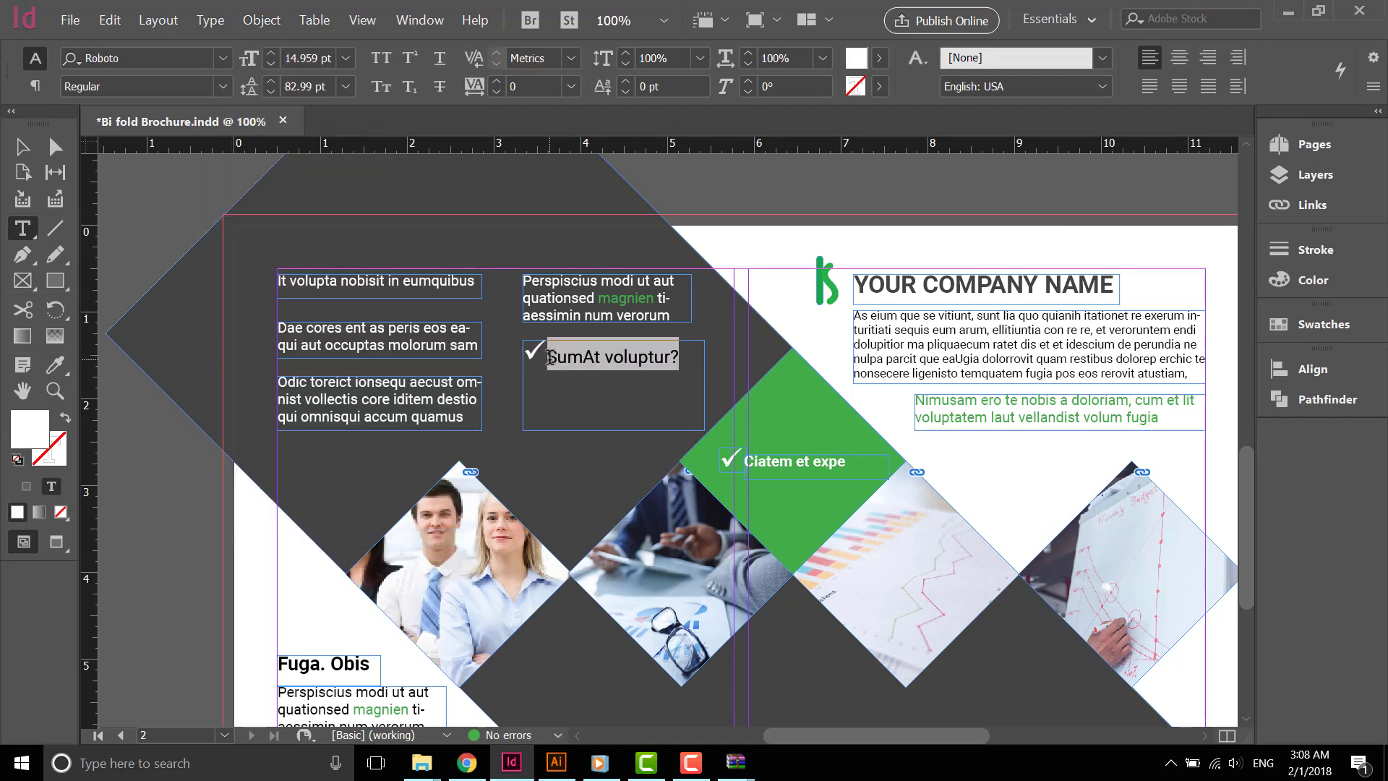
left_click(211, 19)
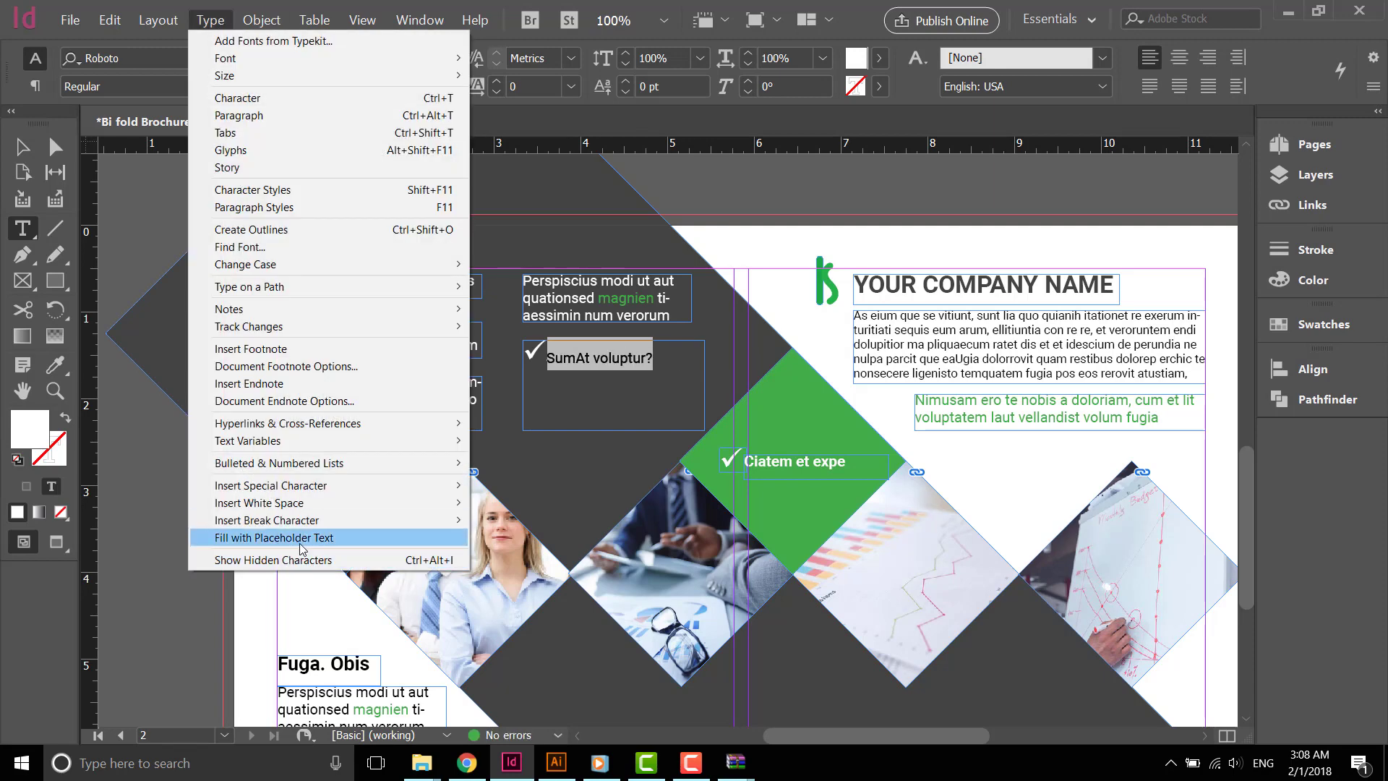
left_click(253, 532)
key("BackSpace")
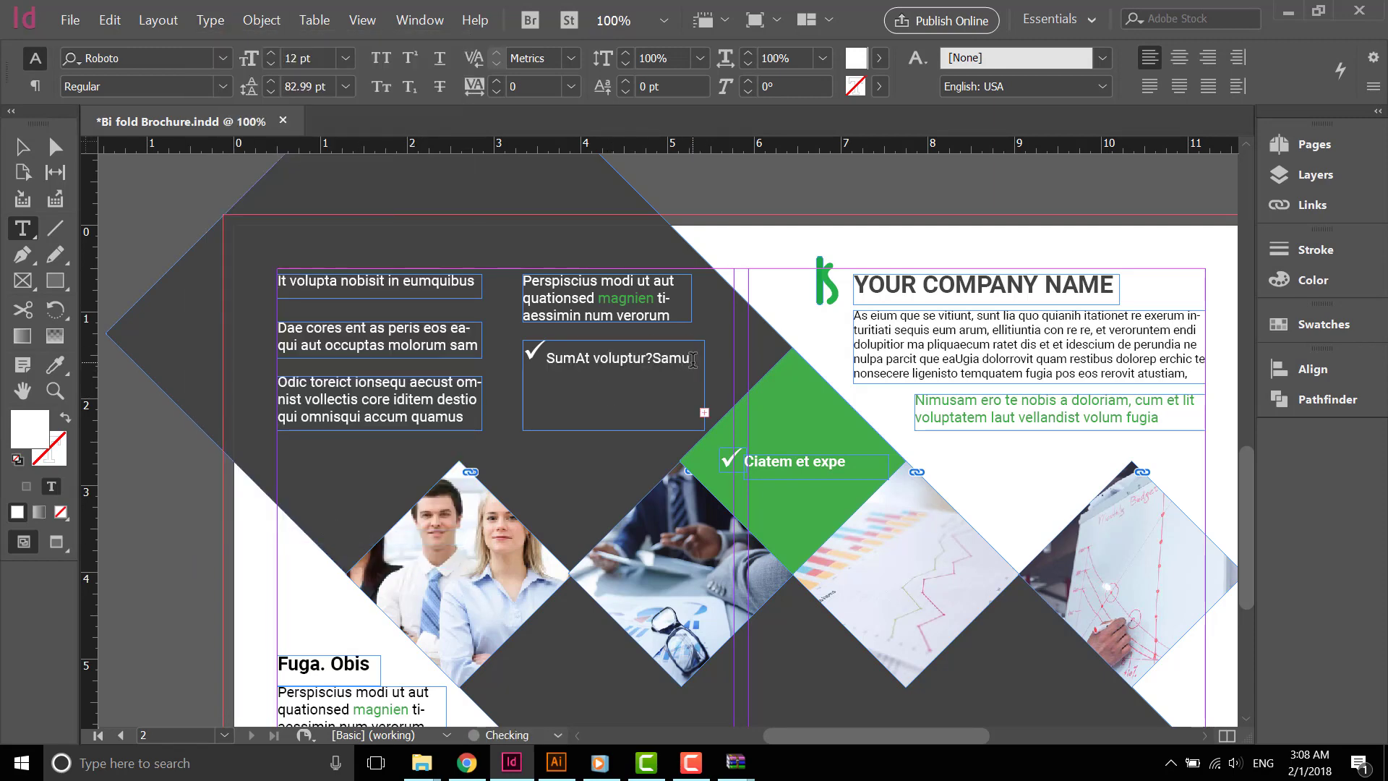
Undo back to just the checkmark and shrink its frame to fit
left_click(20, 149)
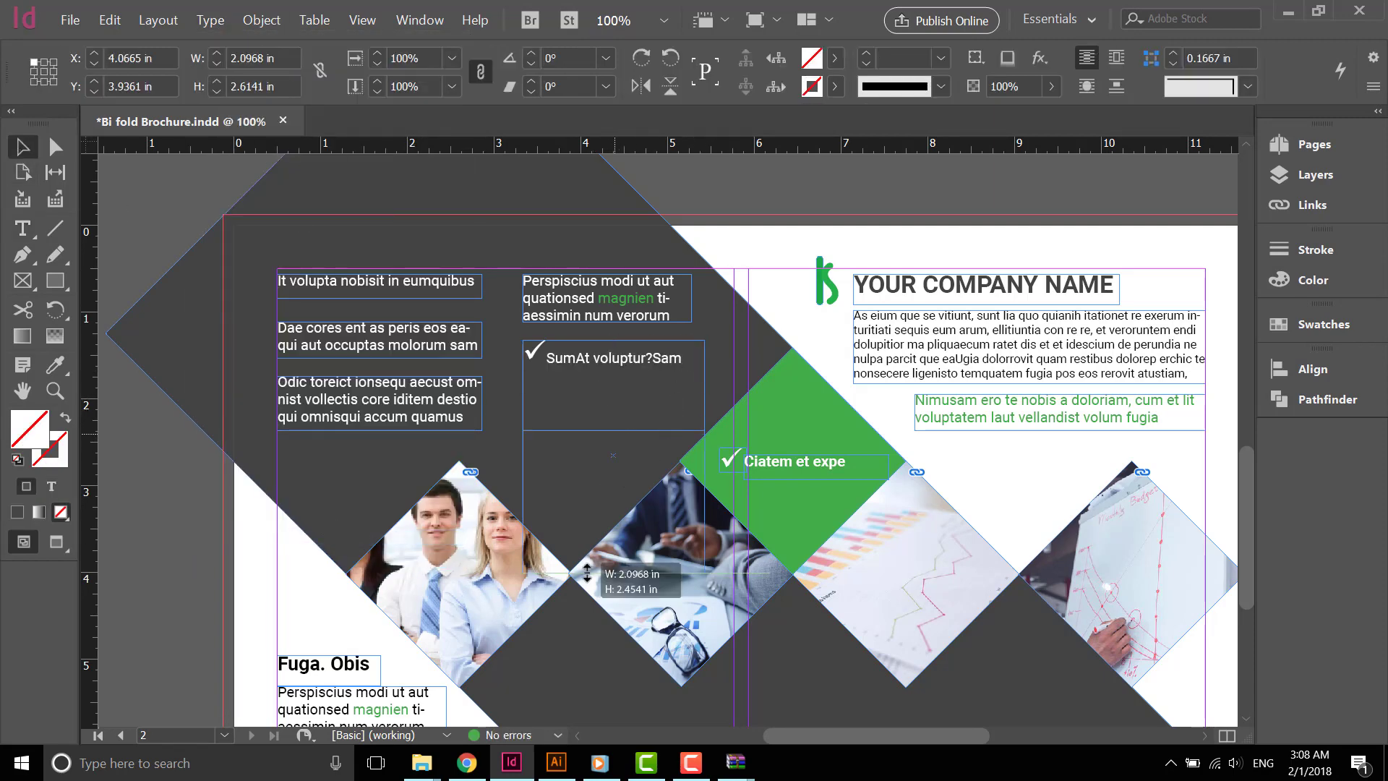
key("ctrl+z")
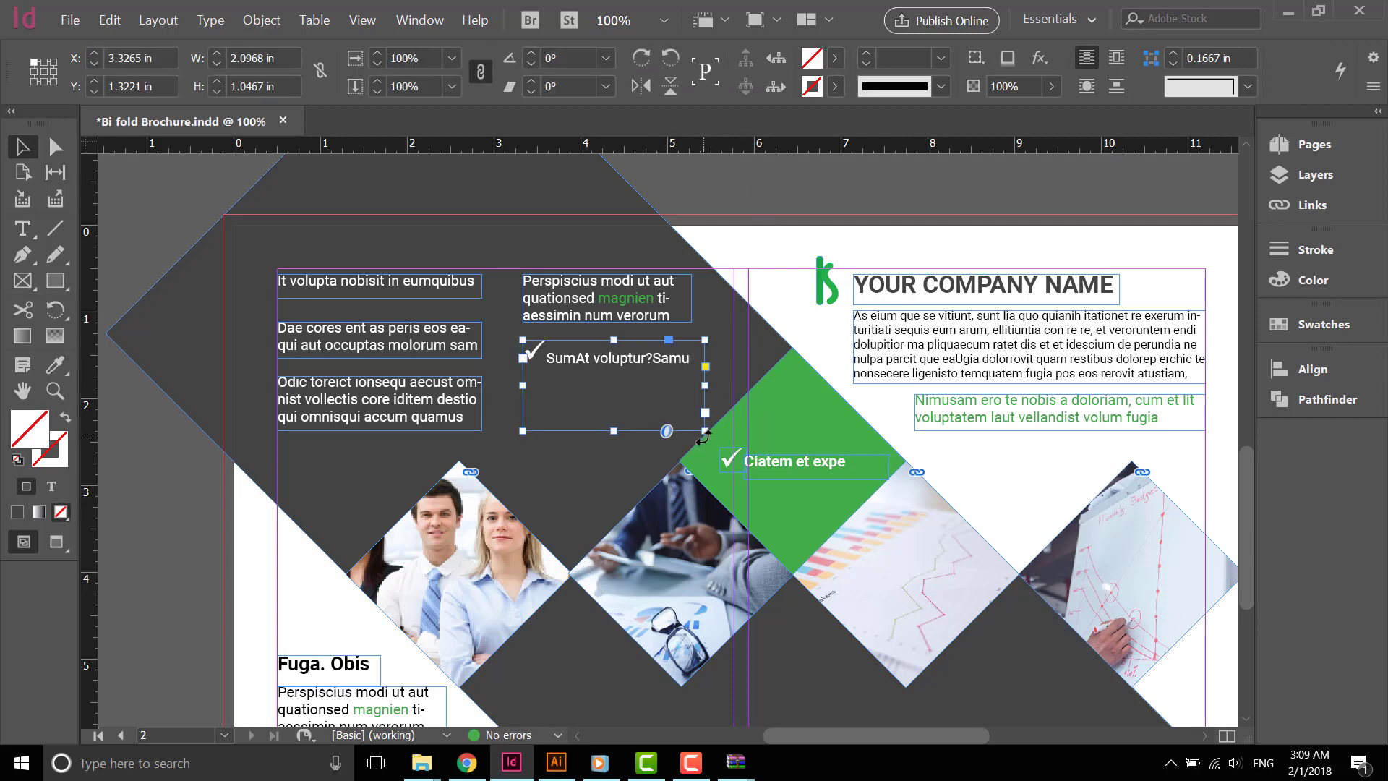
key("ctrl+z")
left_click_drag(705, 431, 554, 366)
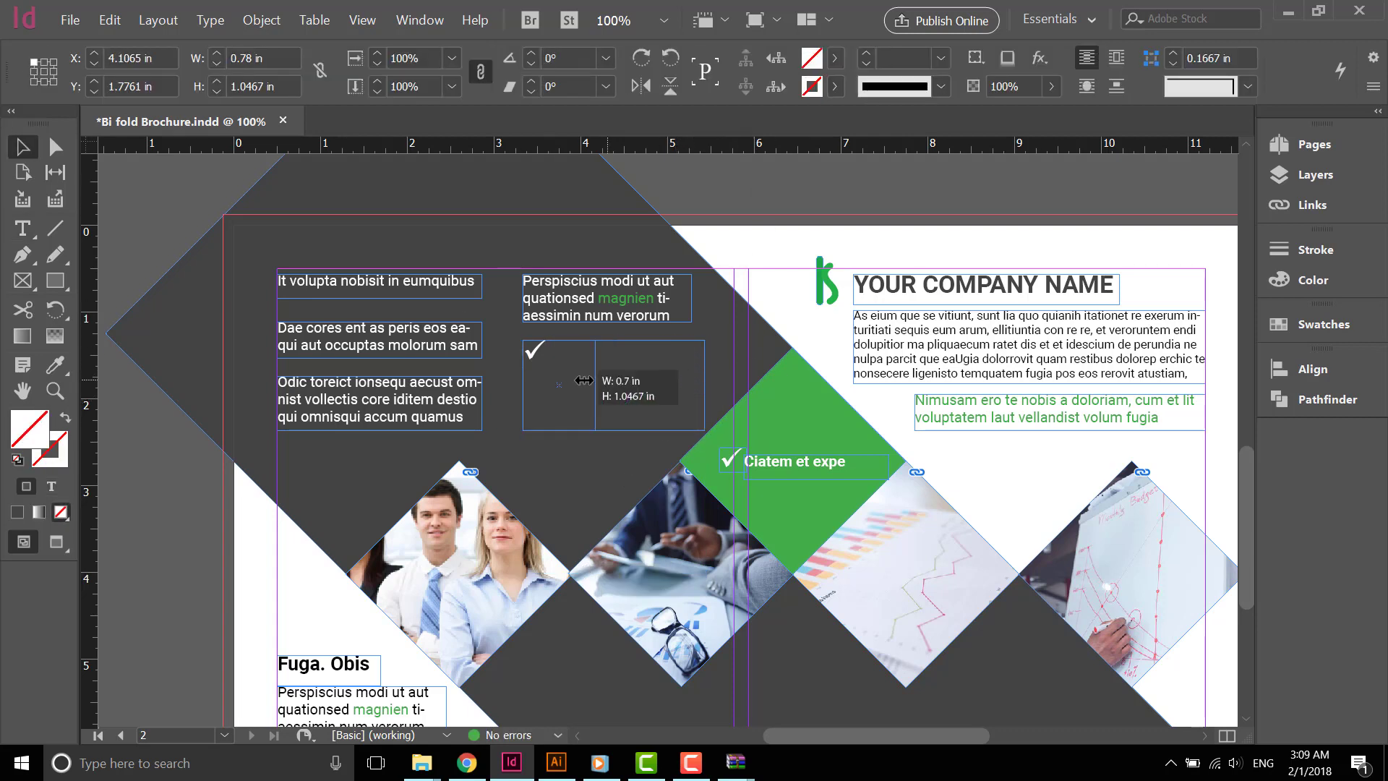
left_click(542, 379)
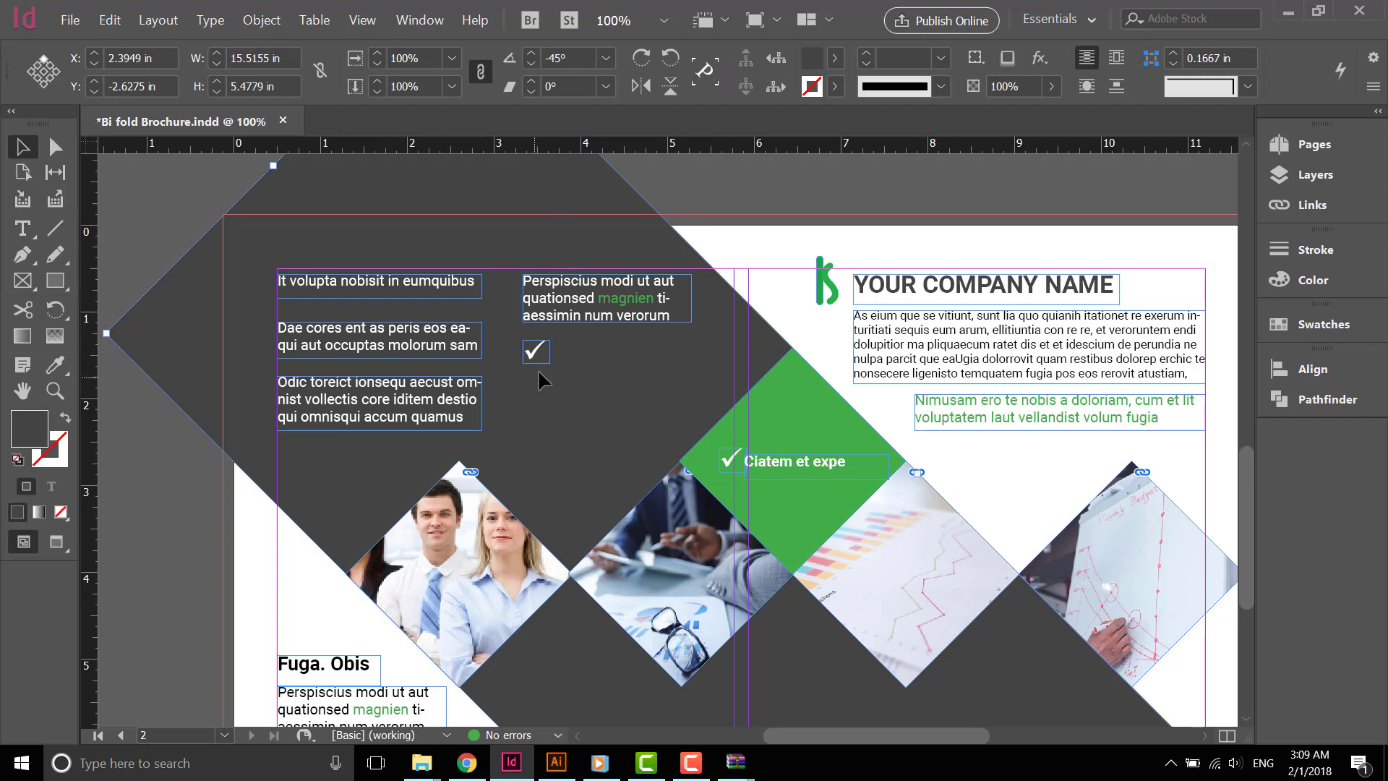
Duplicate the Perspiciscius frame below the checkmark and fill it with placeholder text
left_click_drag(603, 296, 605, 432)
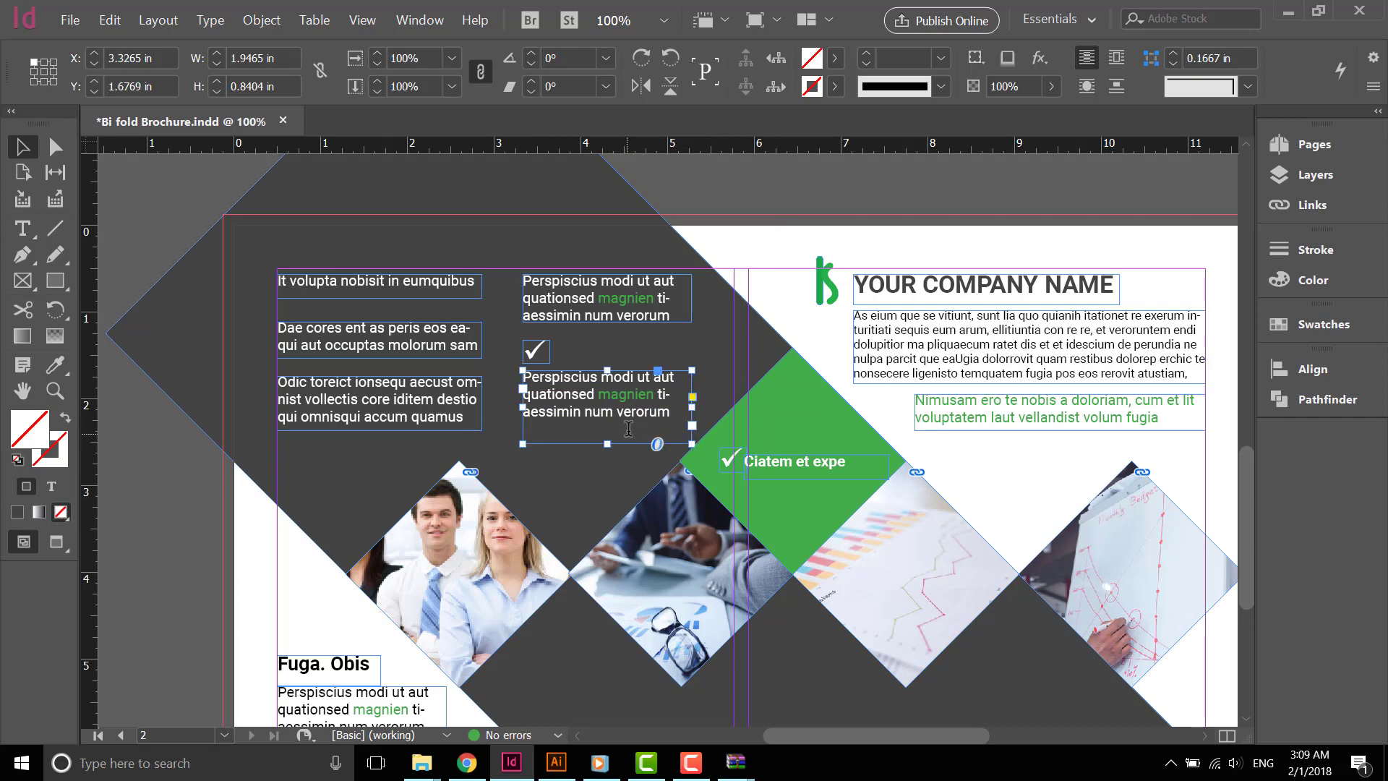
double_click(600, 394)
key("ctrl+a")
left_click(210, 20)
left_click(238, 540)
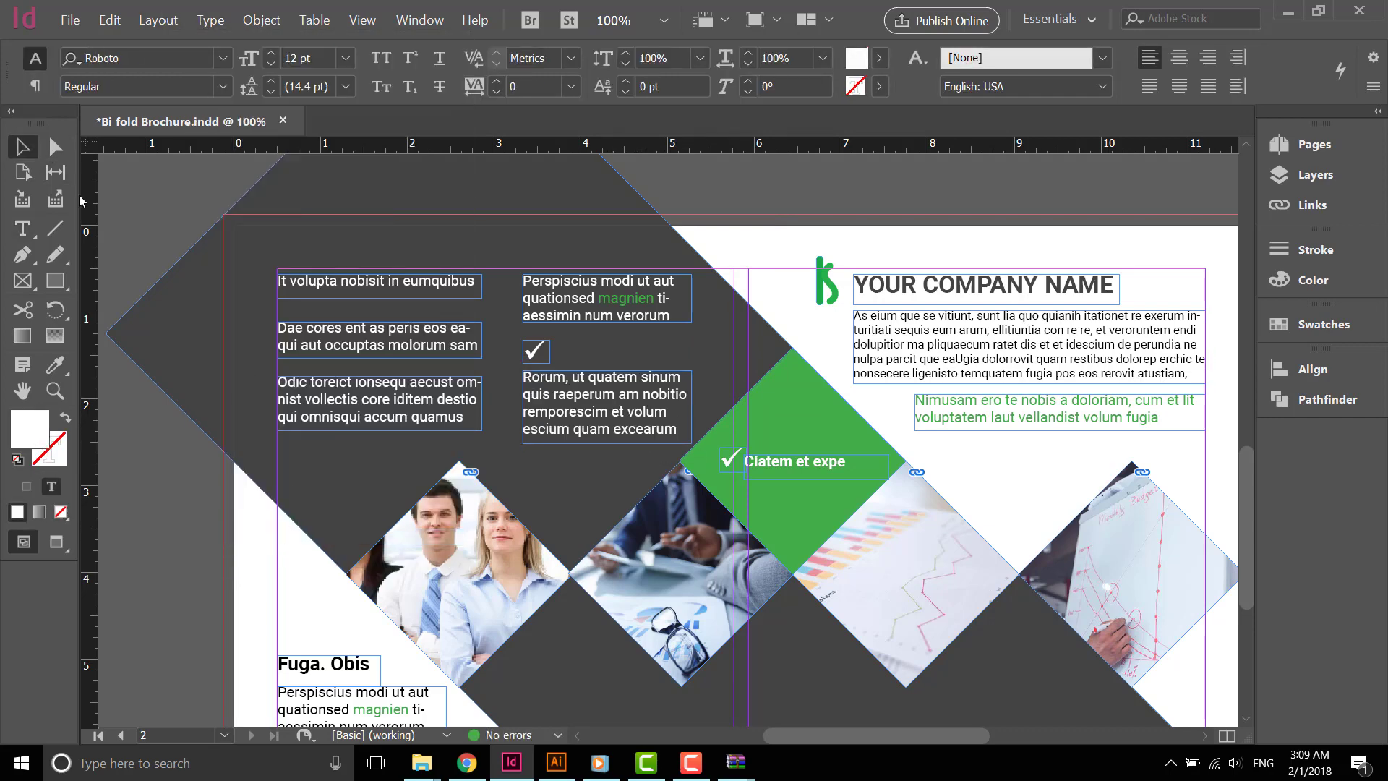
Colour excearum, core iditem and the checkmark green, then save
double_click(643, 428)
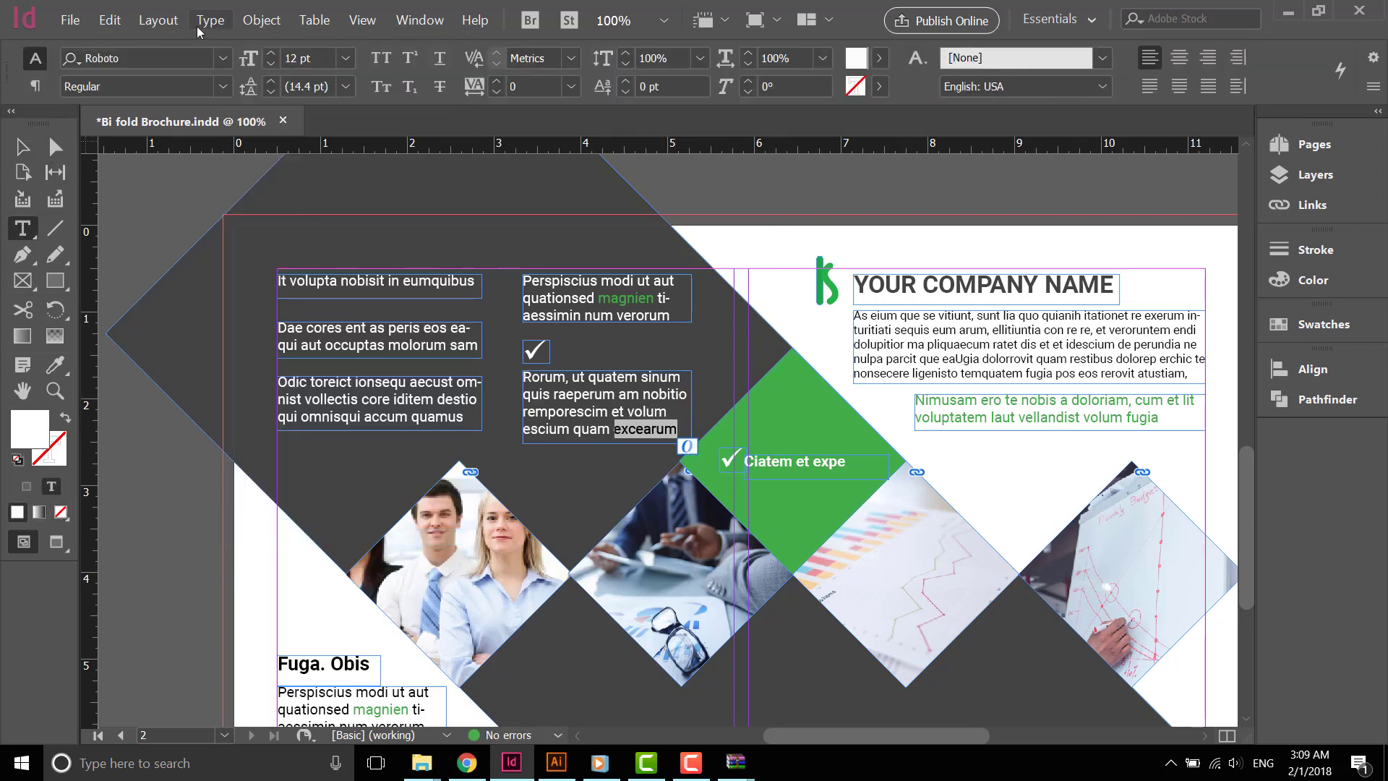
key("Escape")
left_click_drag(362, 399, 432, 399)
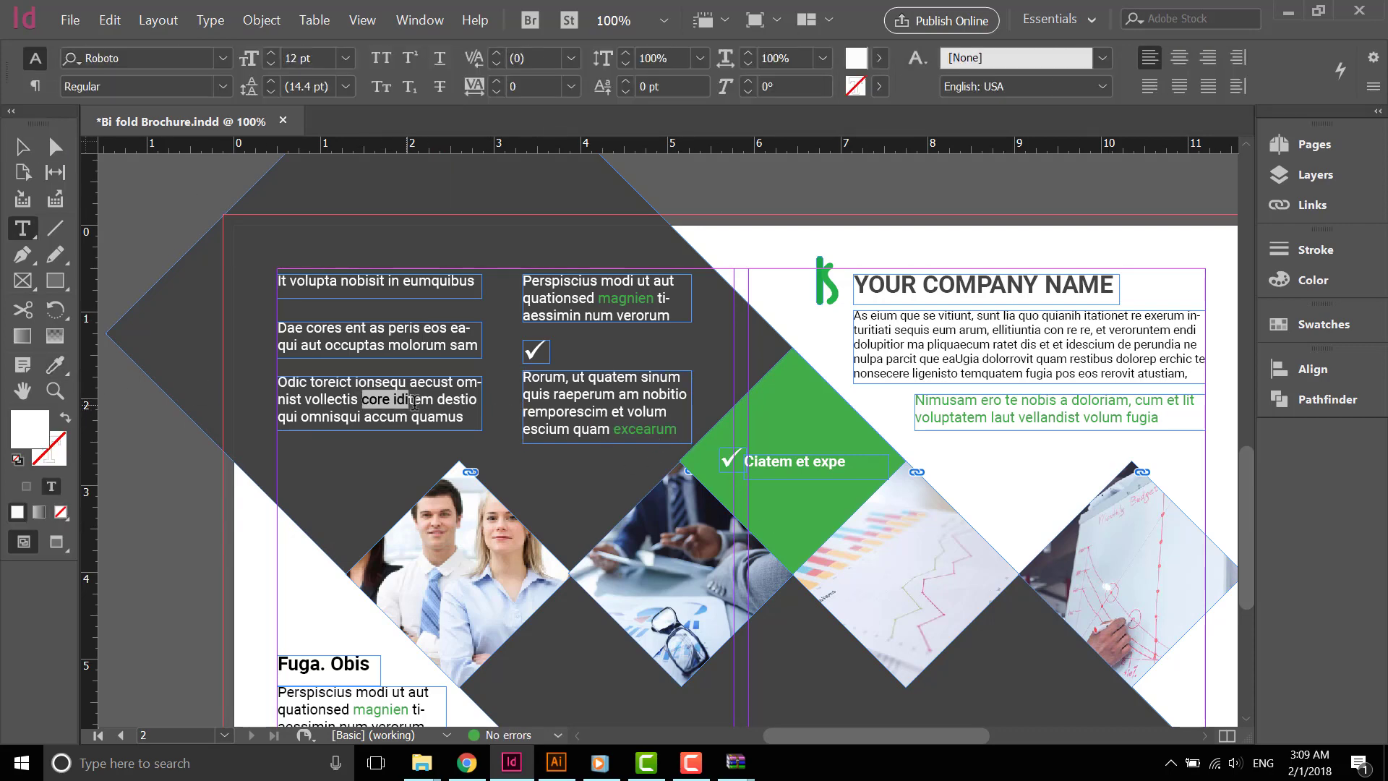
left_click(55, 365)
left_click_drag(524, 351, 548, 351)
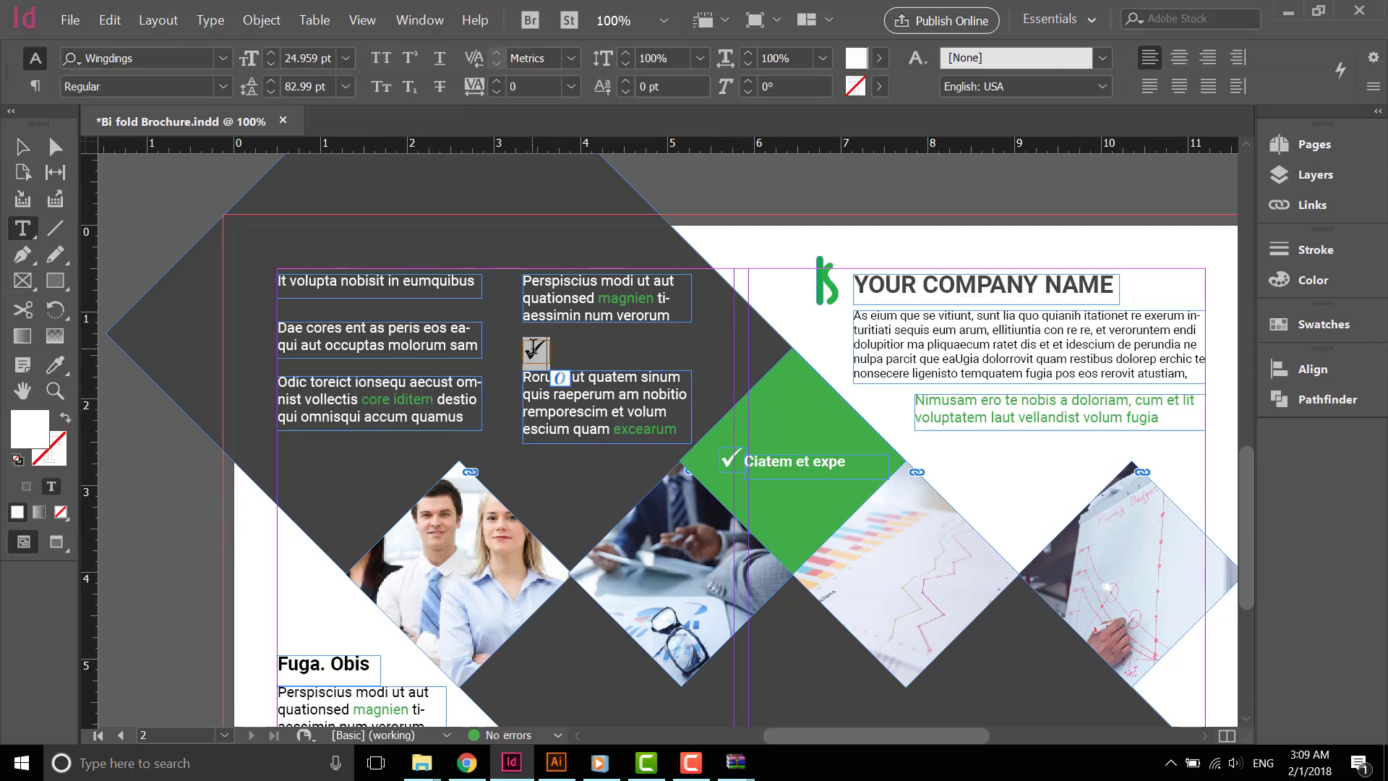
left_click(22, 149)
key("ctrl+s")
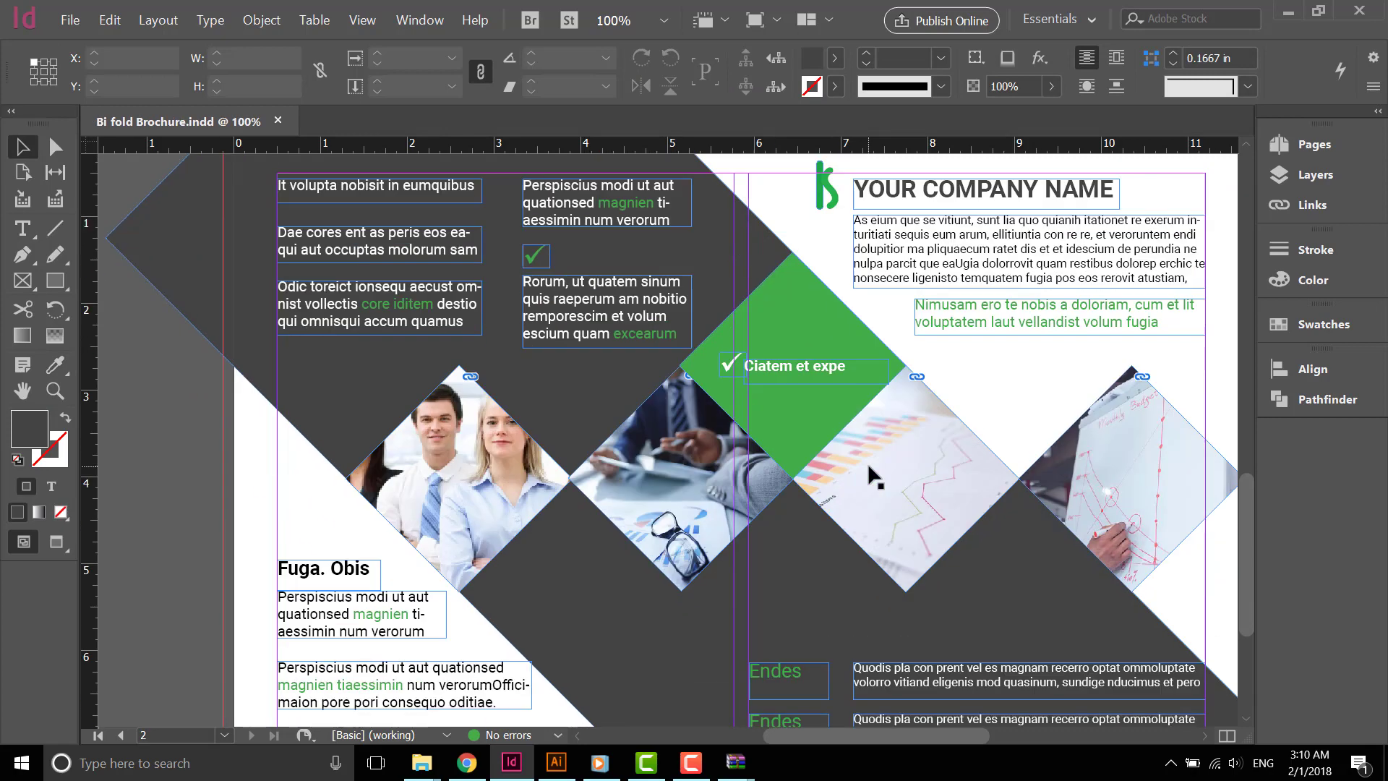
Eyedropper the green accent onto cores ent in the Dae paragraph and save
scroll(824, 449, "down", 3)
scroll(824, 448, "up", 3)
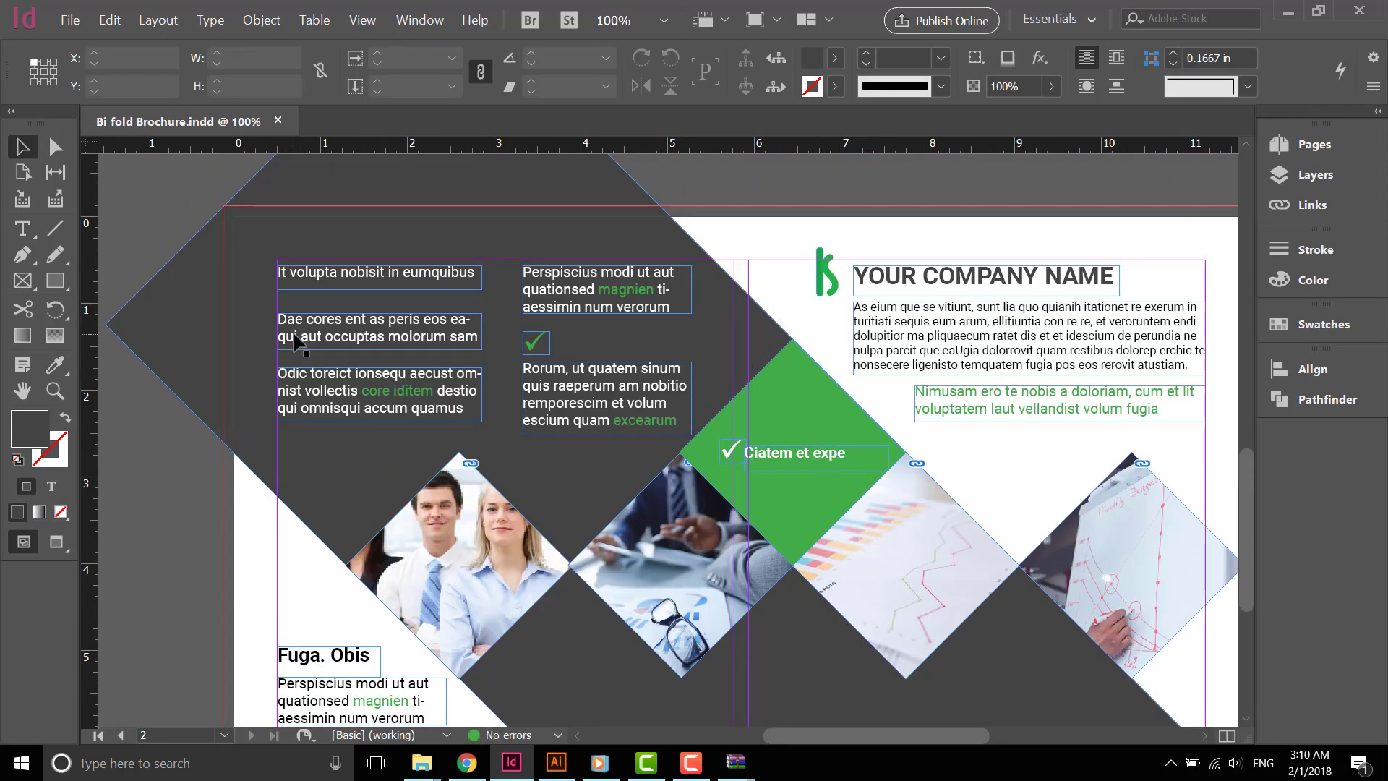
double_click(297, 340)
left_click_drag(307, 319, 366, 318)
key("i")
left_click(751, 387)
key("Escape")
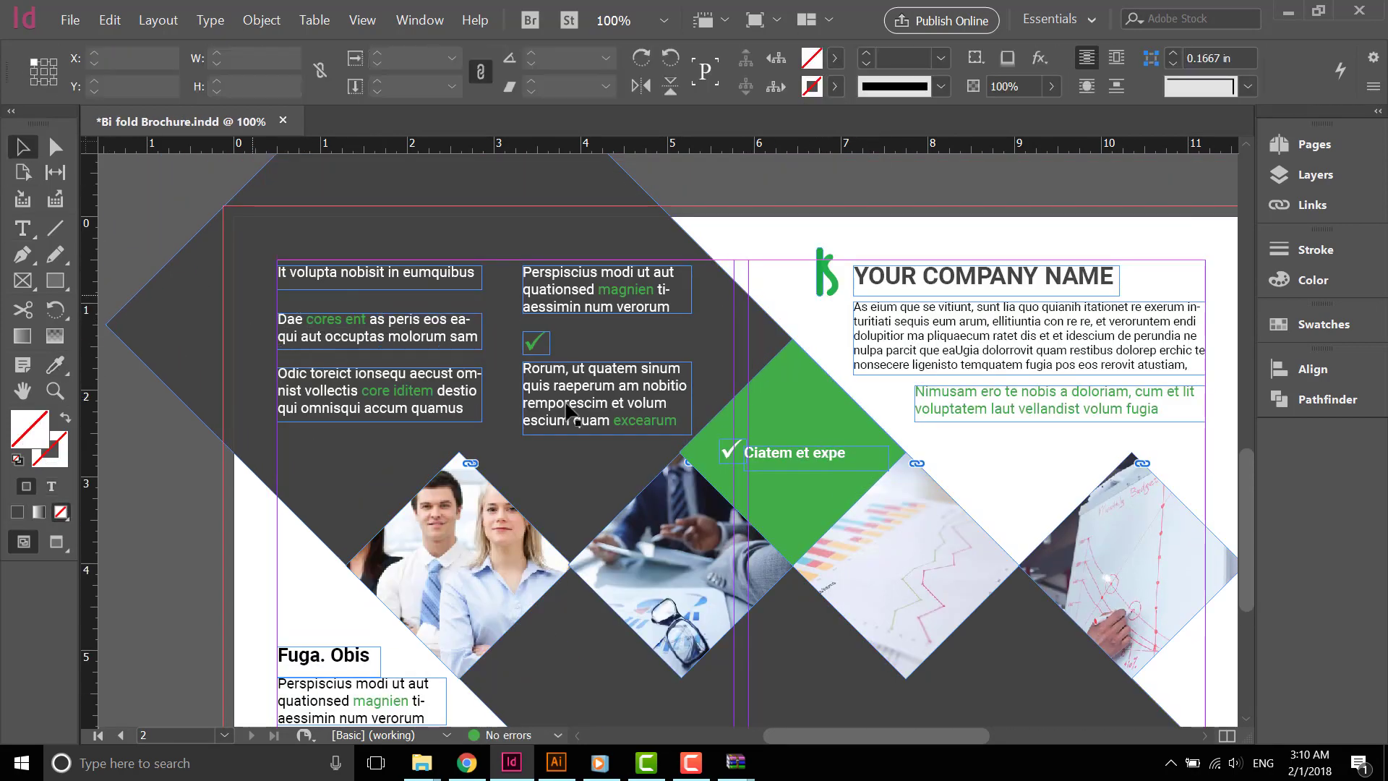
scroll(900, 454, "down", 1)
key("ctrl+s")
scroll(900, 454, "down", 1)
Zoom in on the diamond beneath page 2's photos and nudge it into alignment
scroll(900, 454, "down", 2)
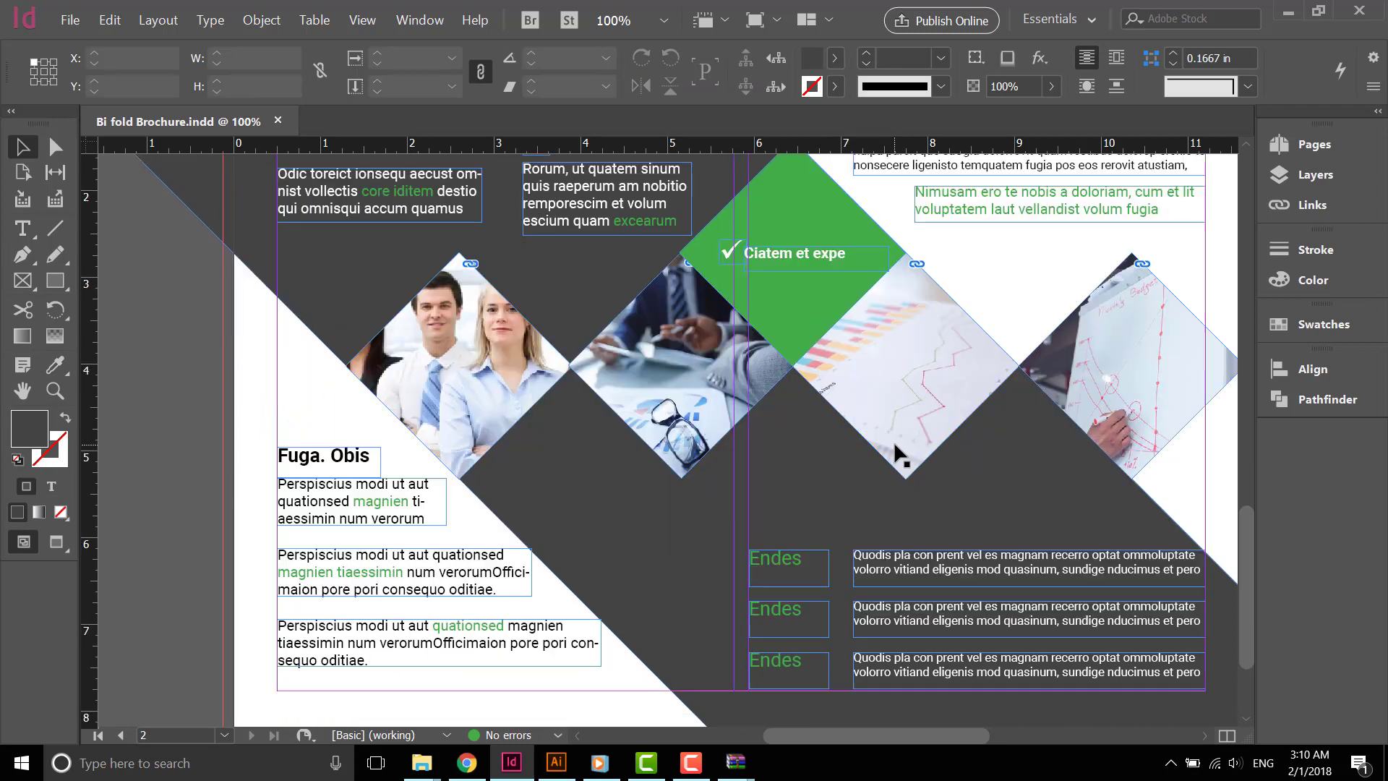
left_click_drag(577, 538, 580, 538)
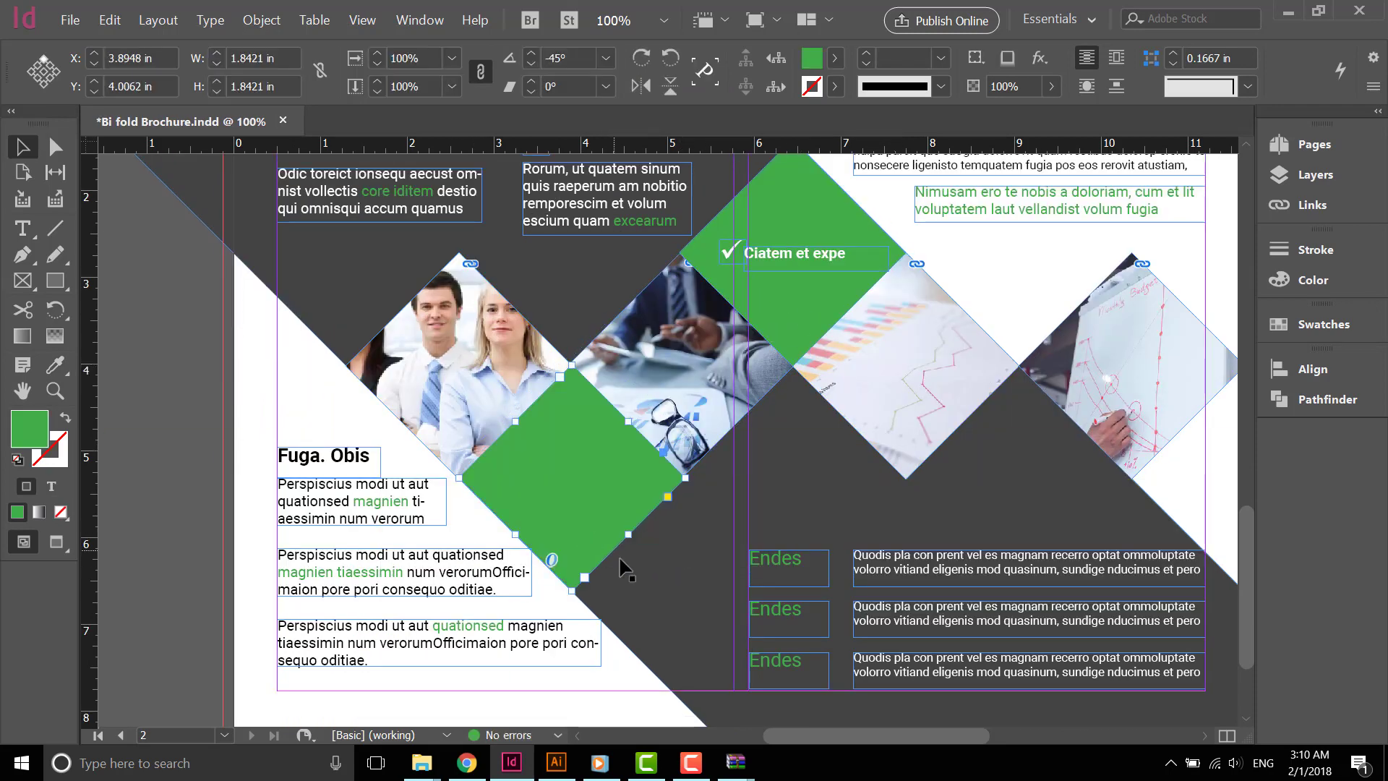
key("ctrl+equal")
left_click(701, 474)
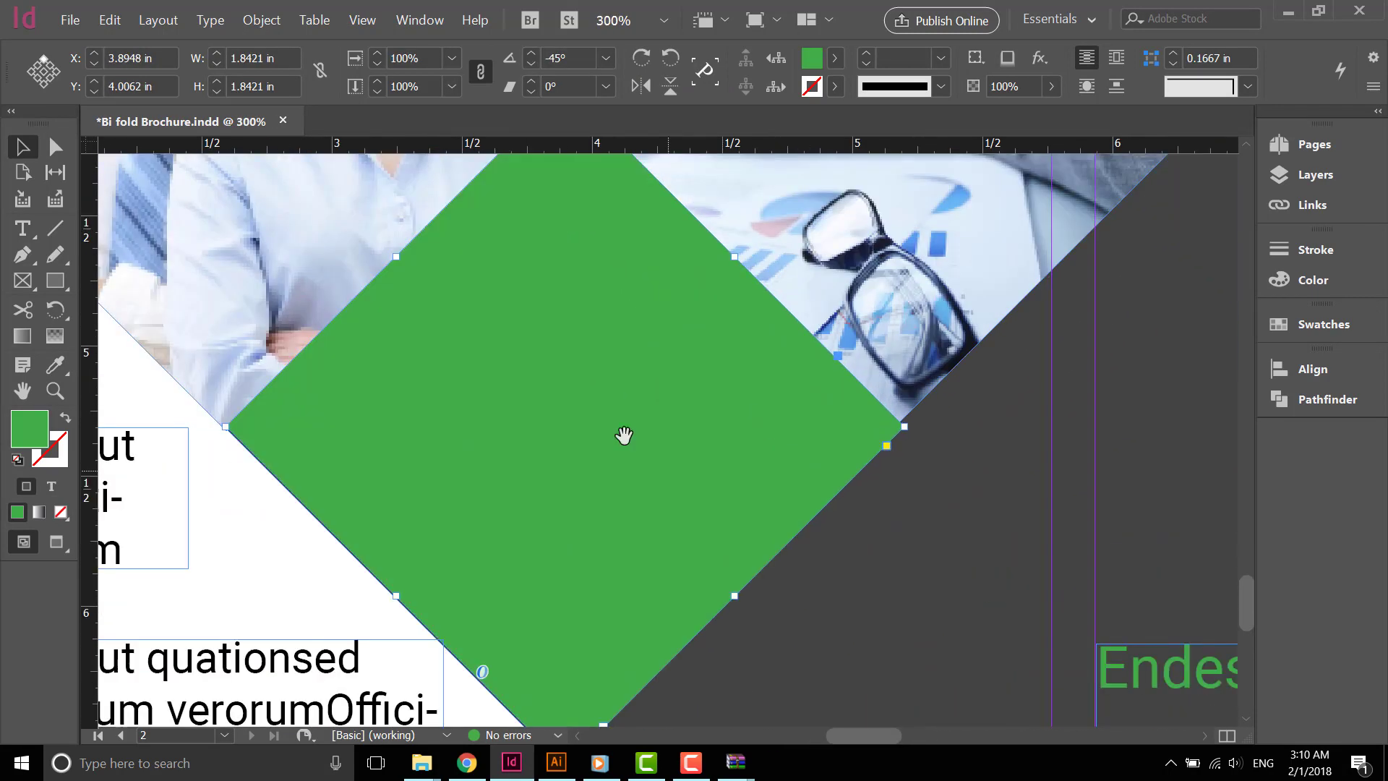
left_click_drag(626, 434, 664, 447)
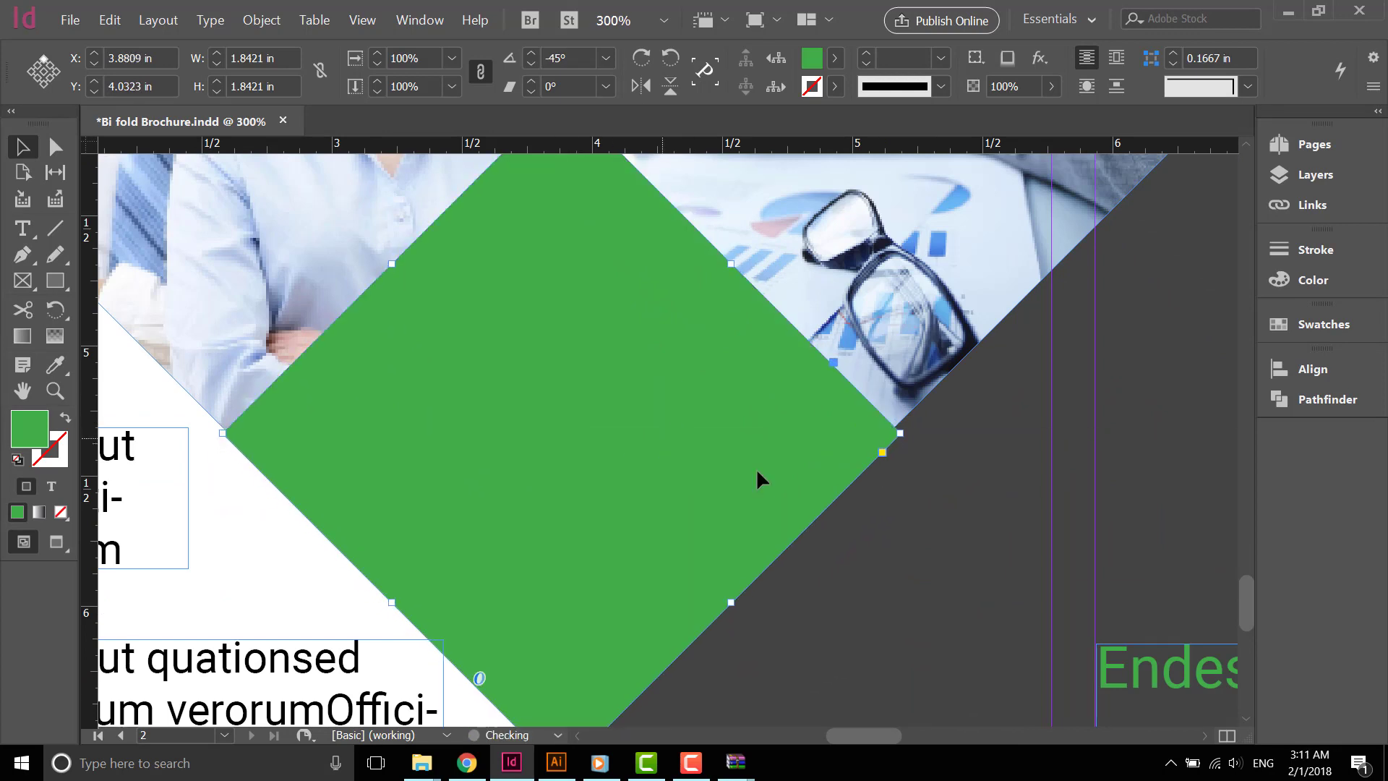
scroll(759, 478, "down", 3)
left_click_drag(687, 468, 685, 455)
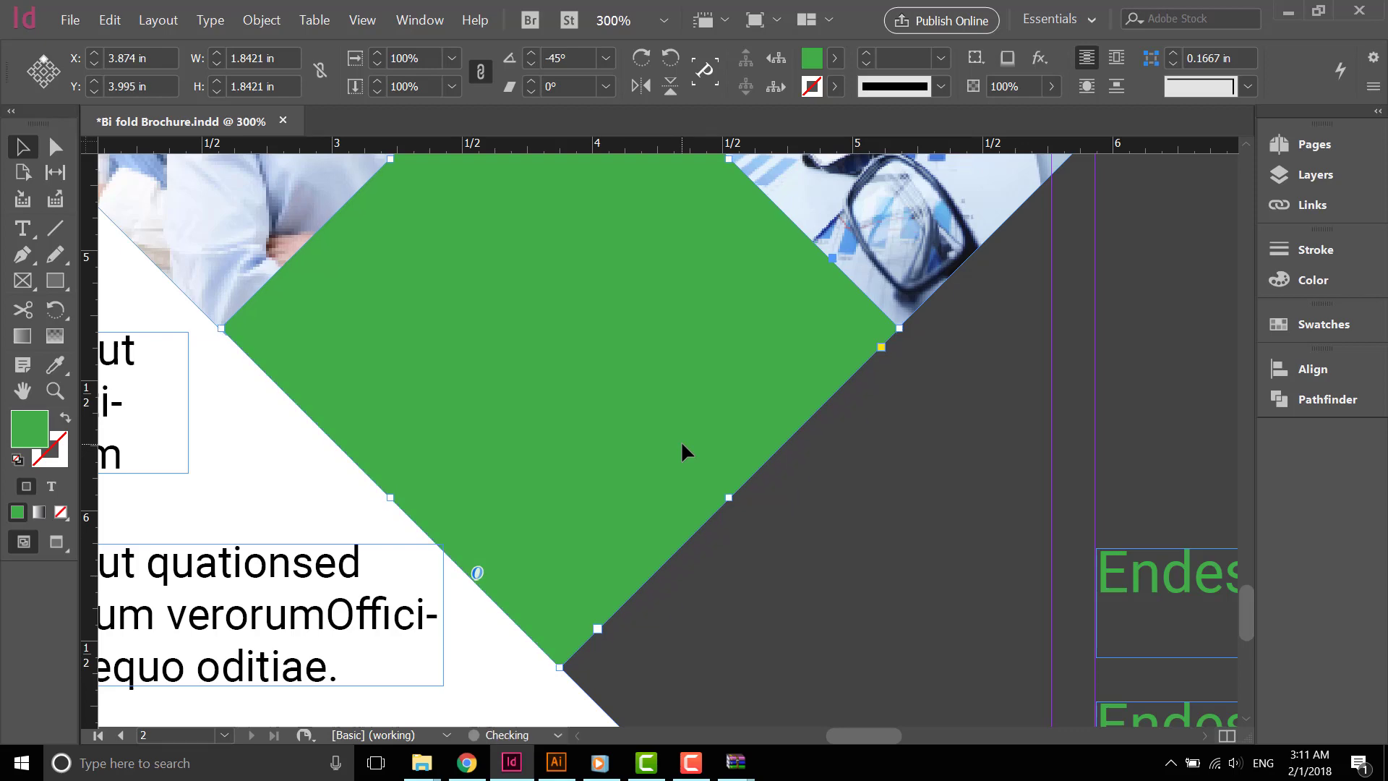
scroll(796, 591, "up", 7)
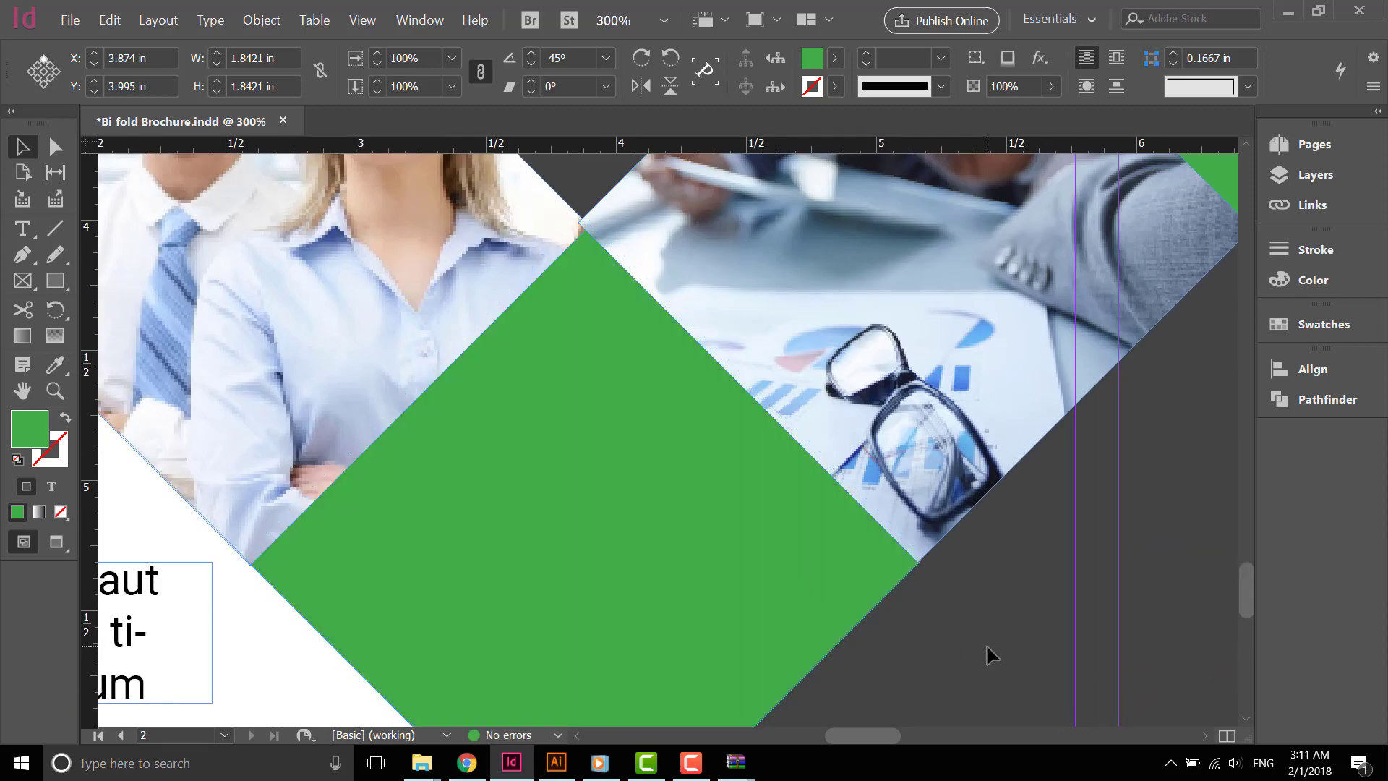
Zoom back out over the spread and switch to Preview screen mode
left_click(989, 654)
scroll(842, 614, "down", 2)
left_click(752, 520)
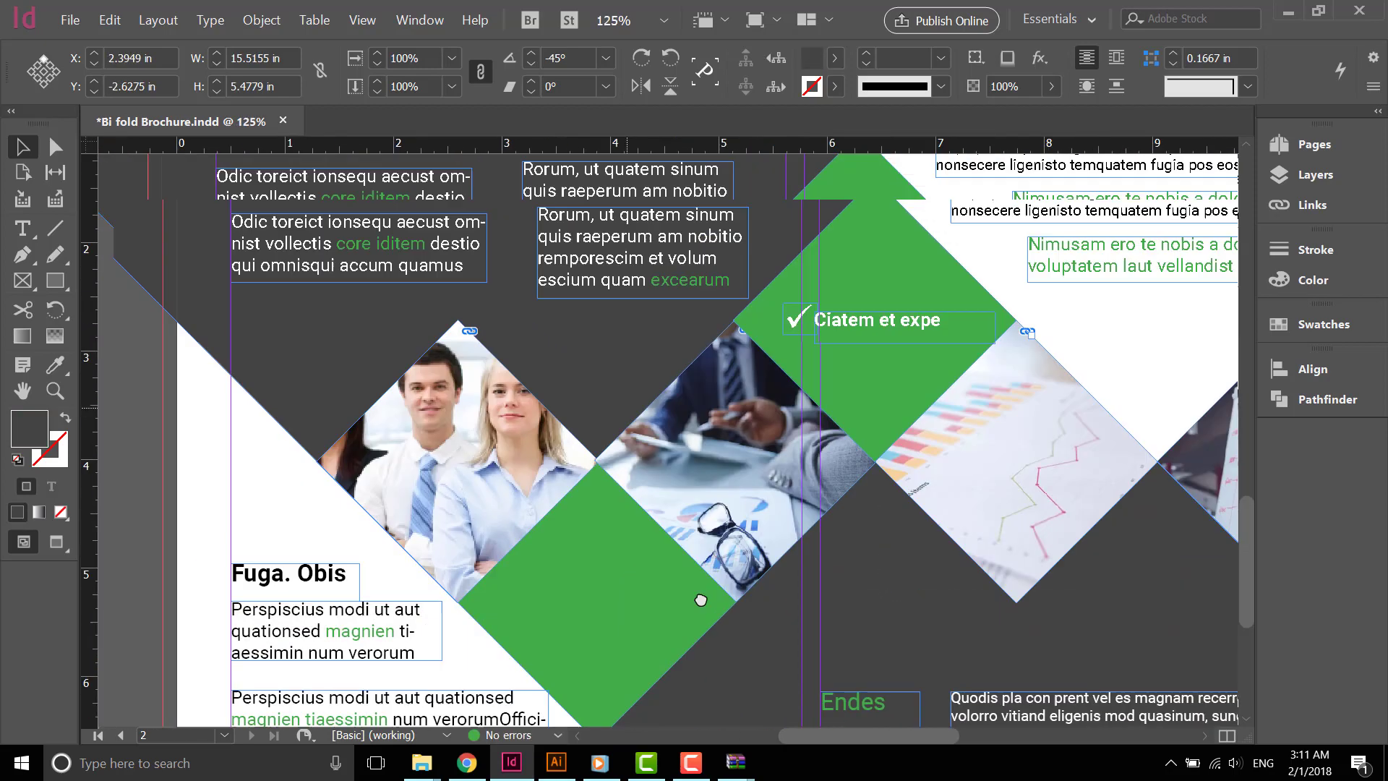
left_click(731, 598)
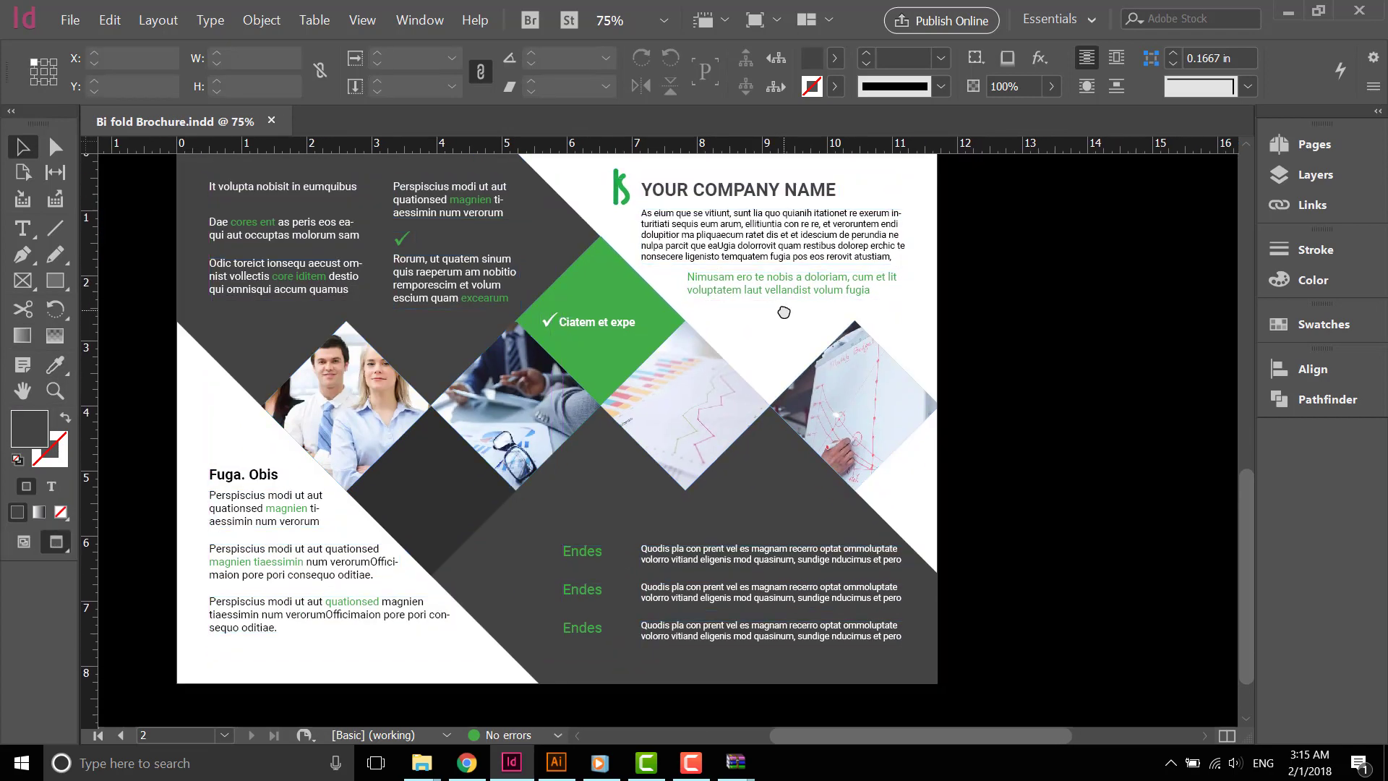
key("w")
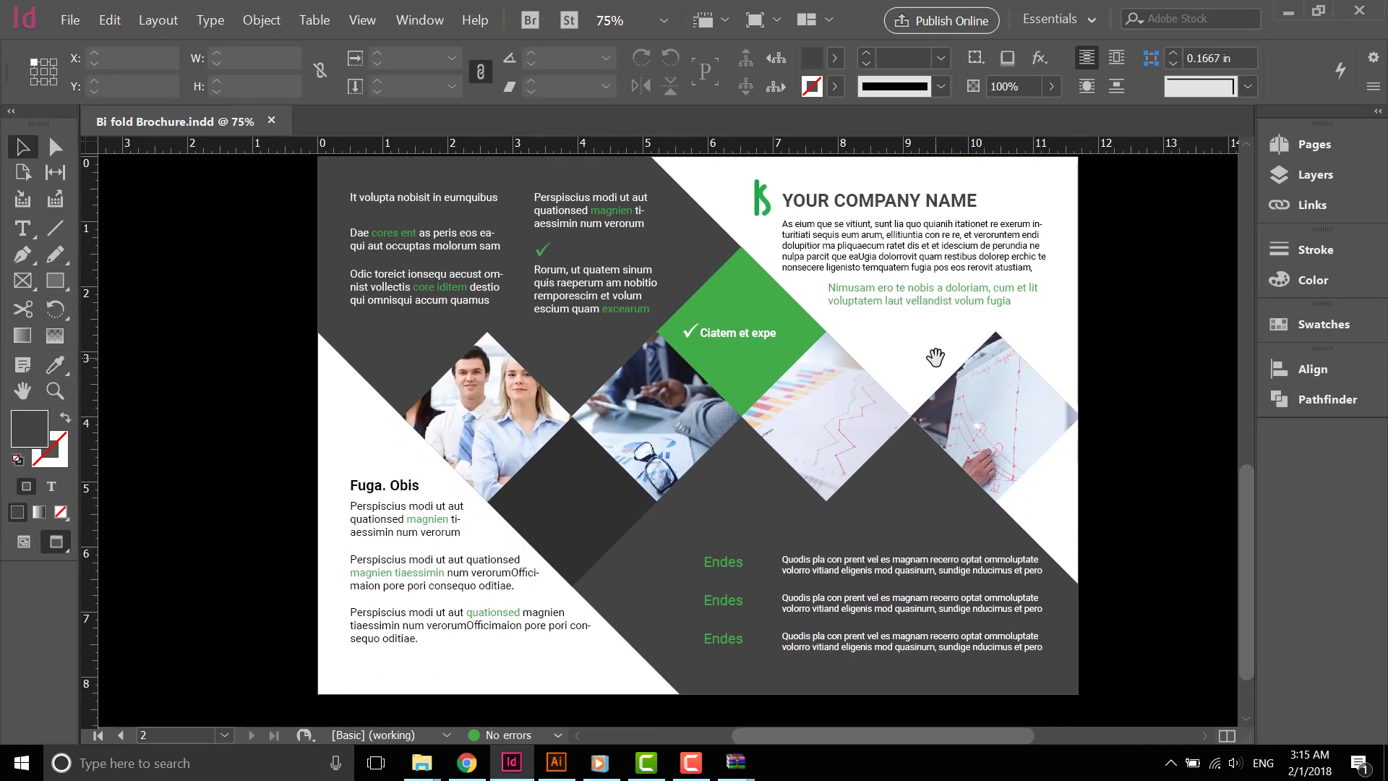
Scale up the WE HELP IN, GRAPHIC DESIGN and WEB DEVELEPMENT labels together
scroll(937, 361, "up", 3)
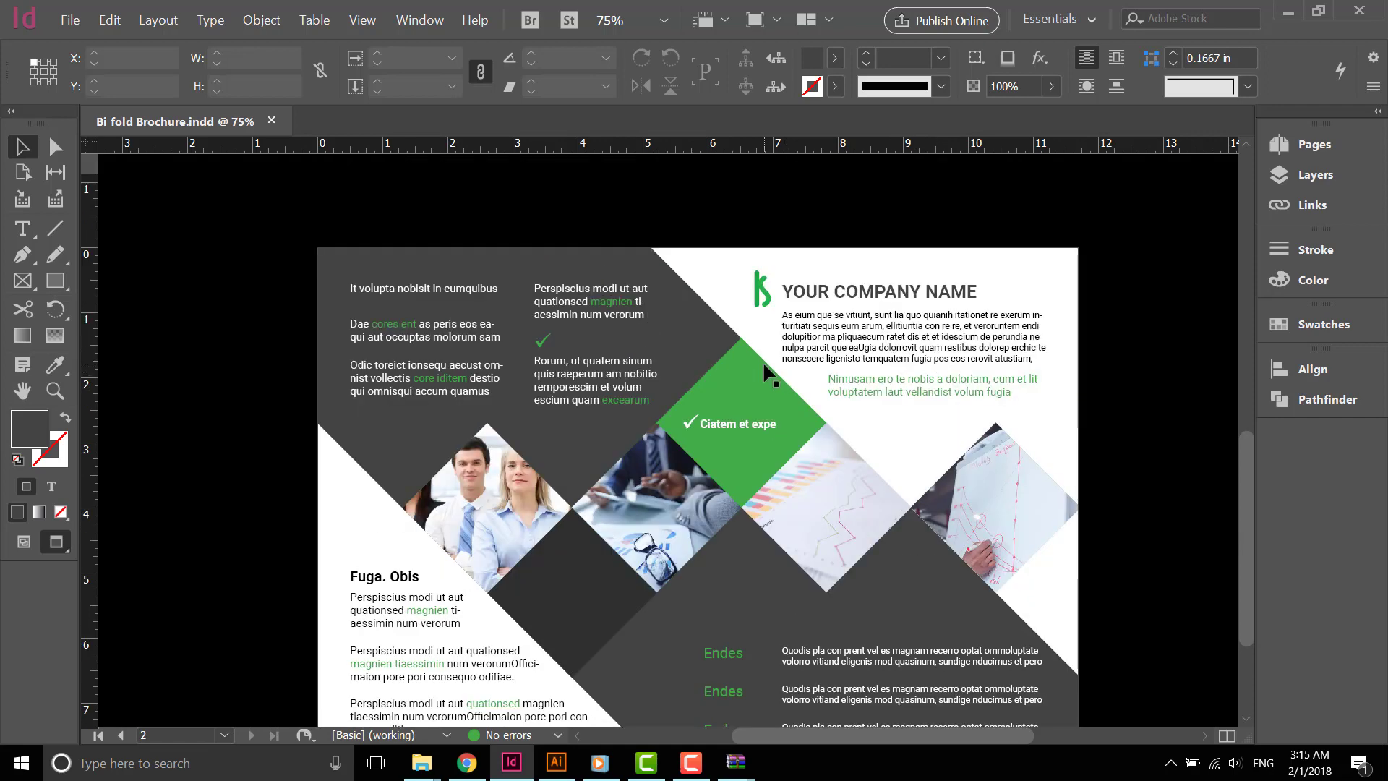
scroll(768, 373, "down", 2)
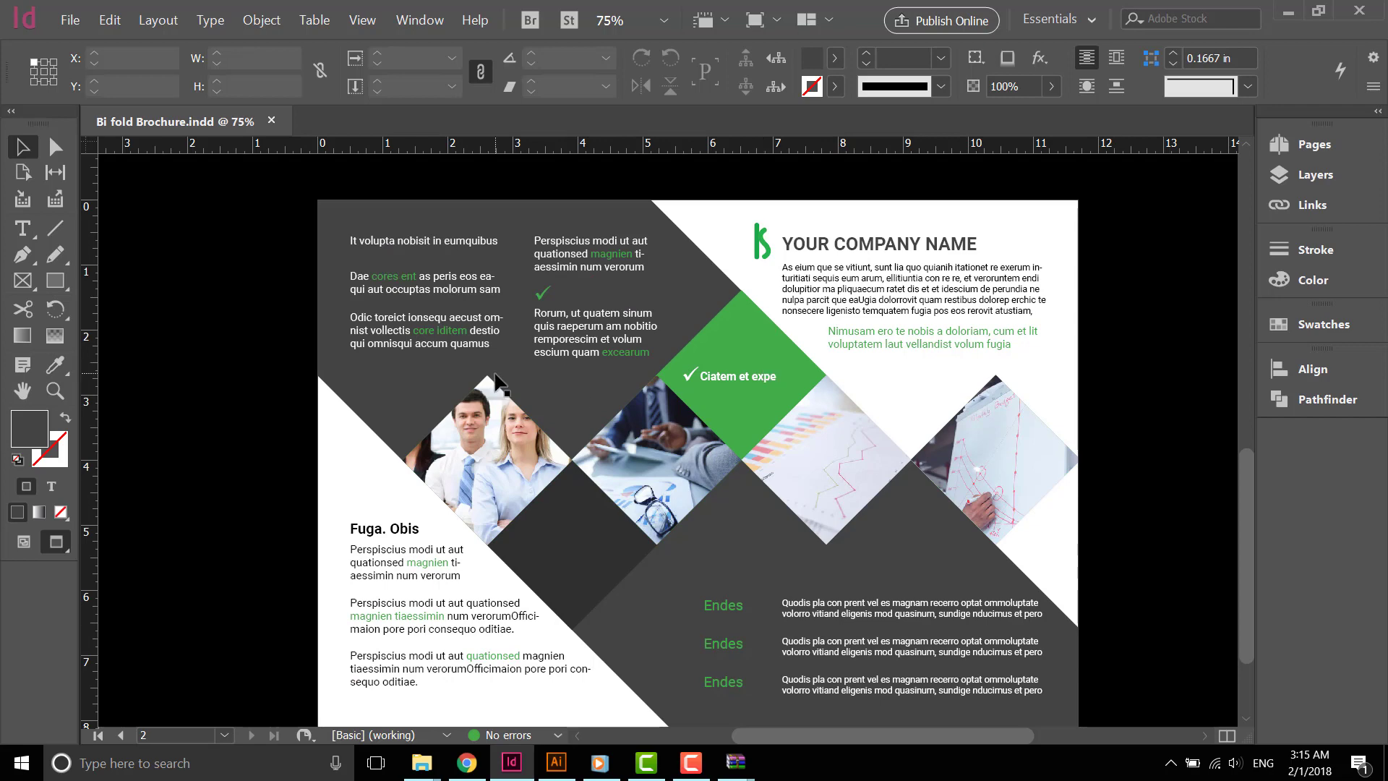
scroll(622, 351, "up", 10)
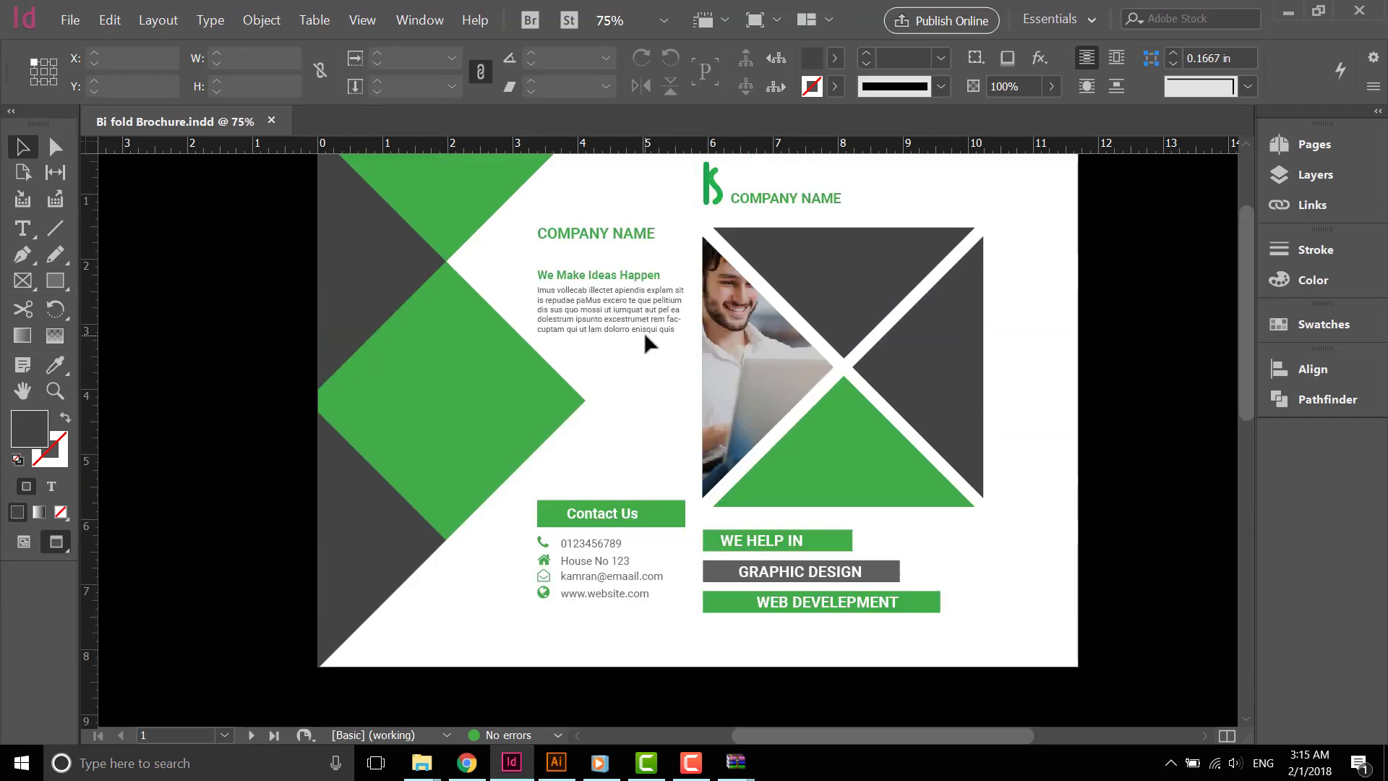
scroll(650, 346, "down", 5)
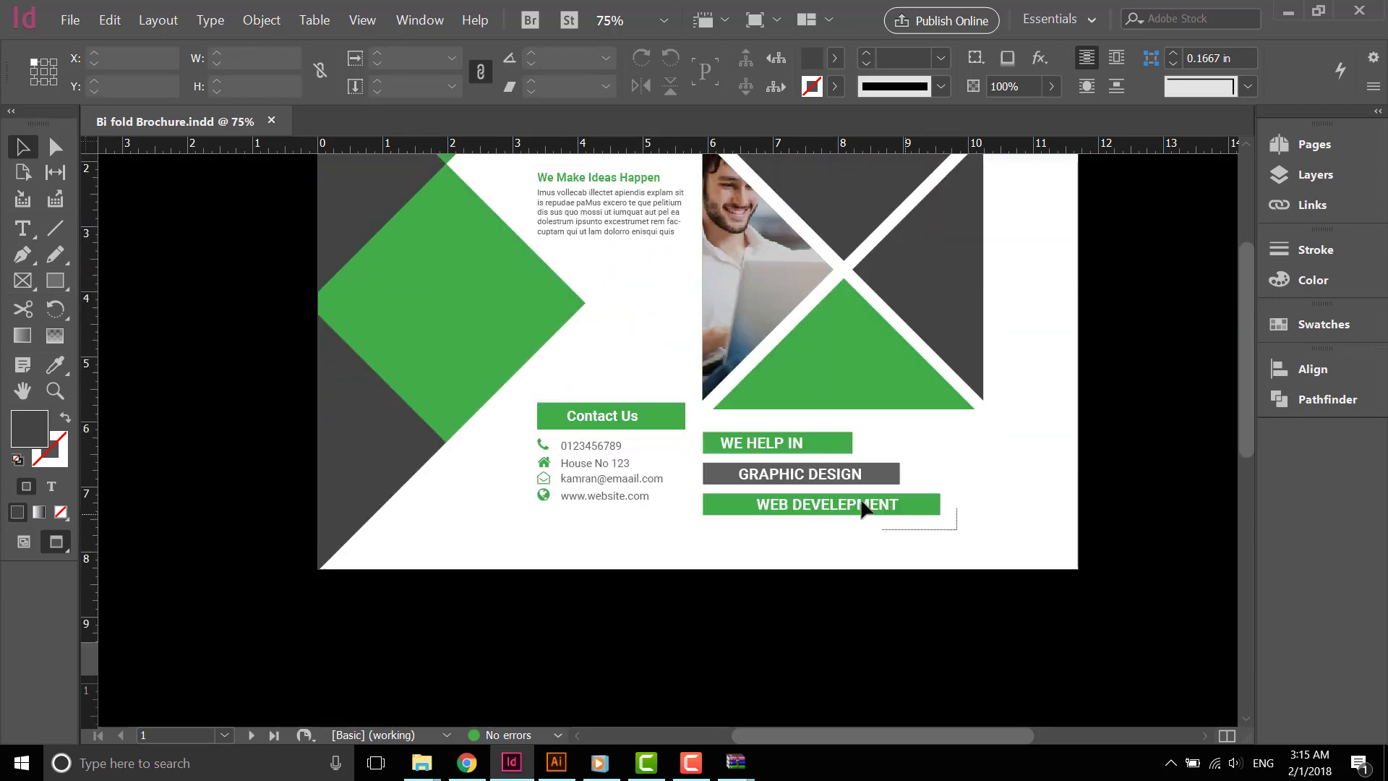
left_click(936, 522)
left_click_drag(940, 515, 993, 532)
scroll(1056, 480, "up", 3)
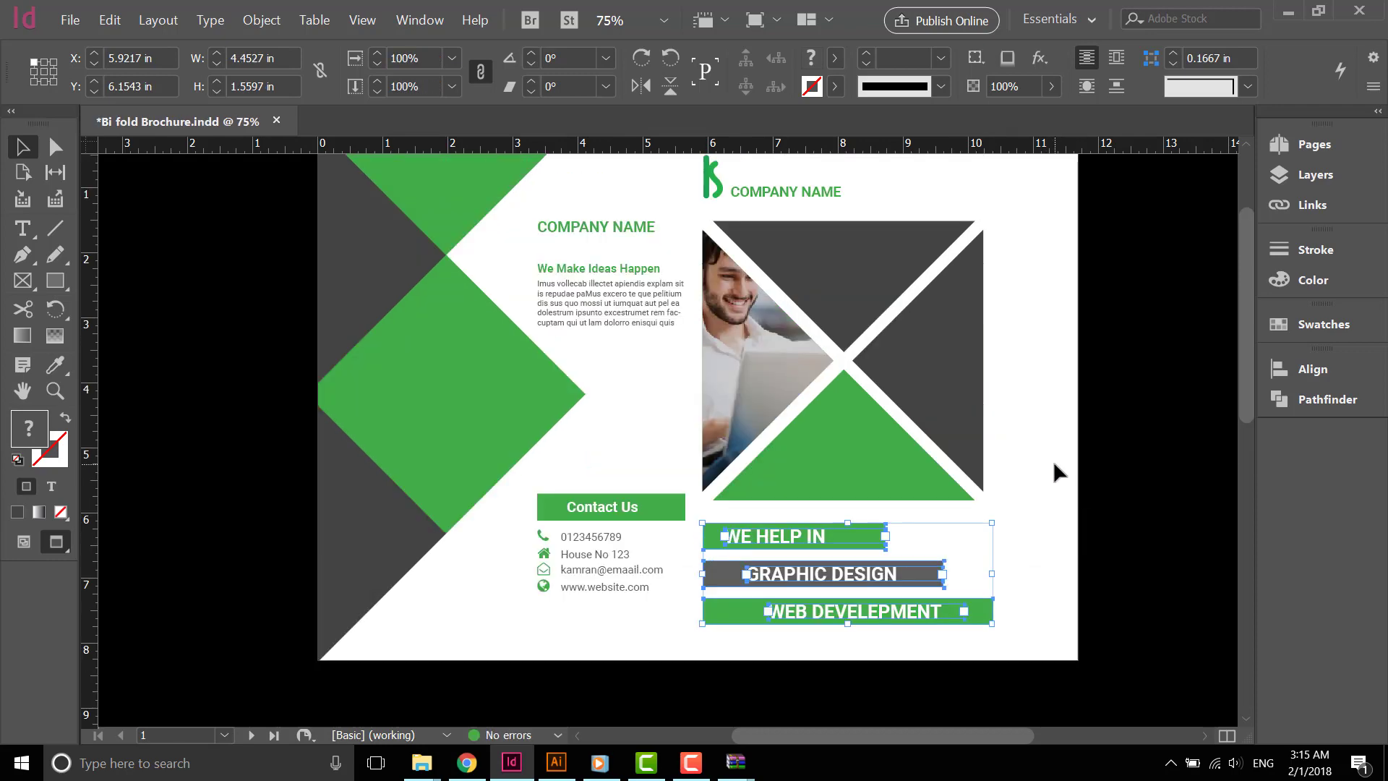
left_click_drag(993, 623, 996, 611)
left_click(1032, 530)
scroll(1019, 528, "down", 3)
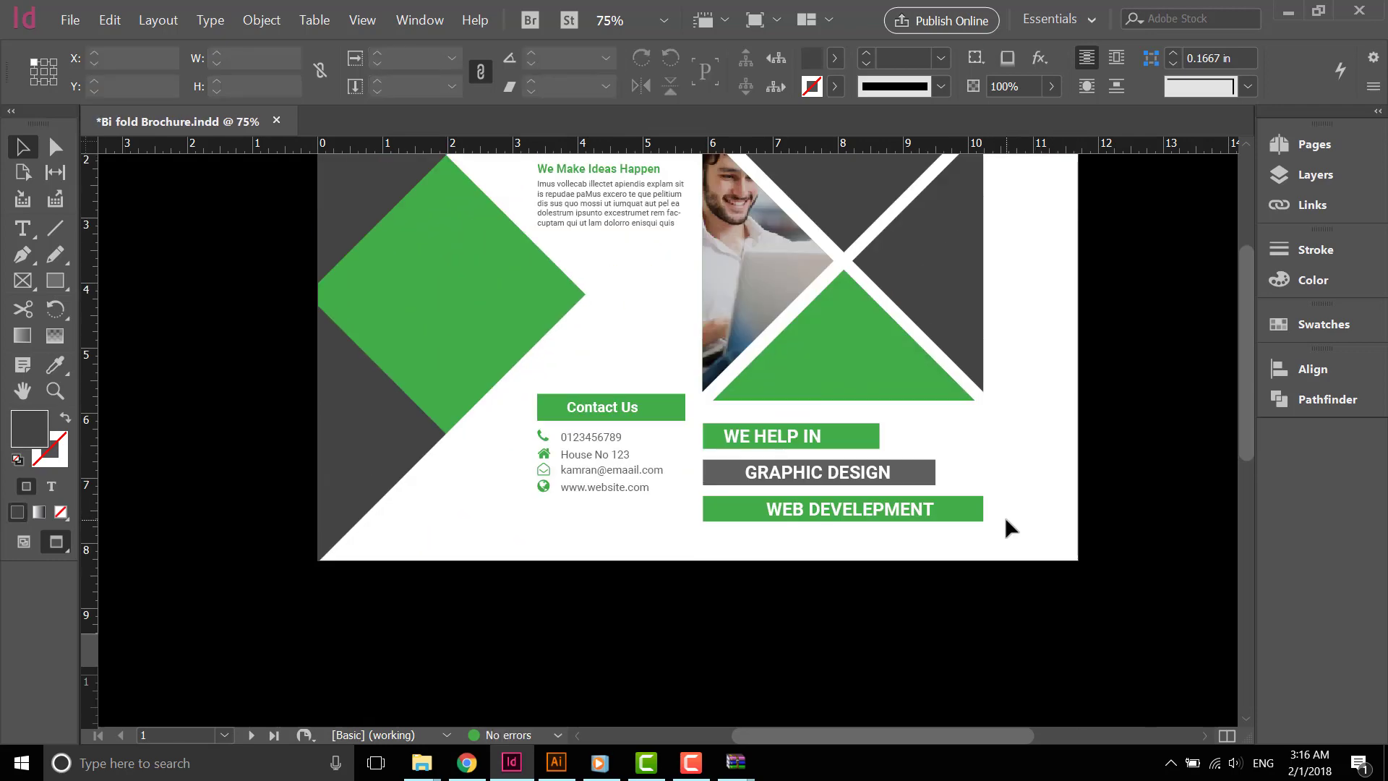
Present both spreads full-screen, flipping between cover and photo-and-text spreads
key("shift+w")
left_click(956, 501)
left_click(1148, 388)
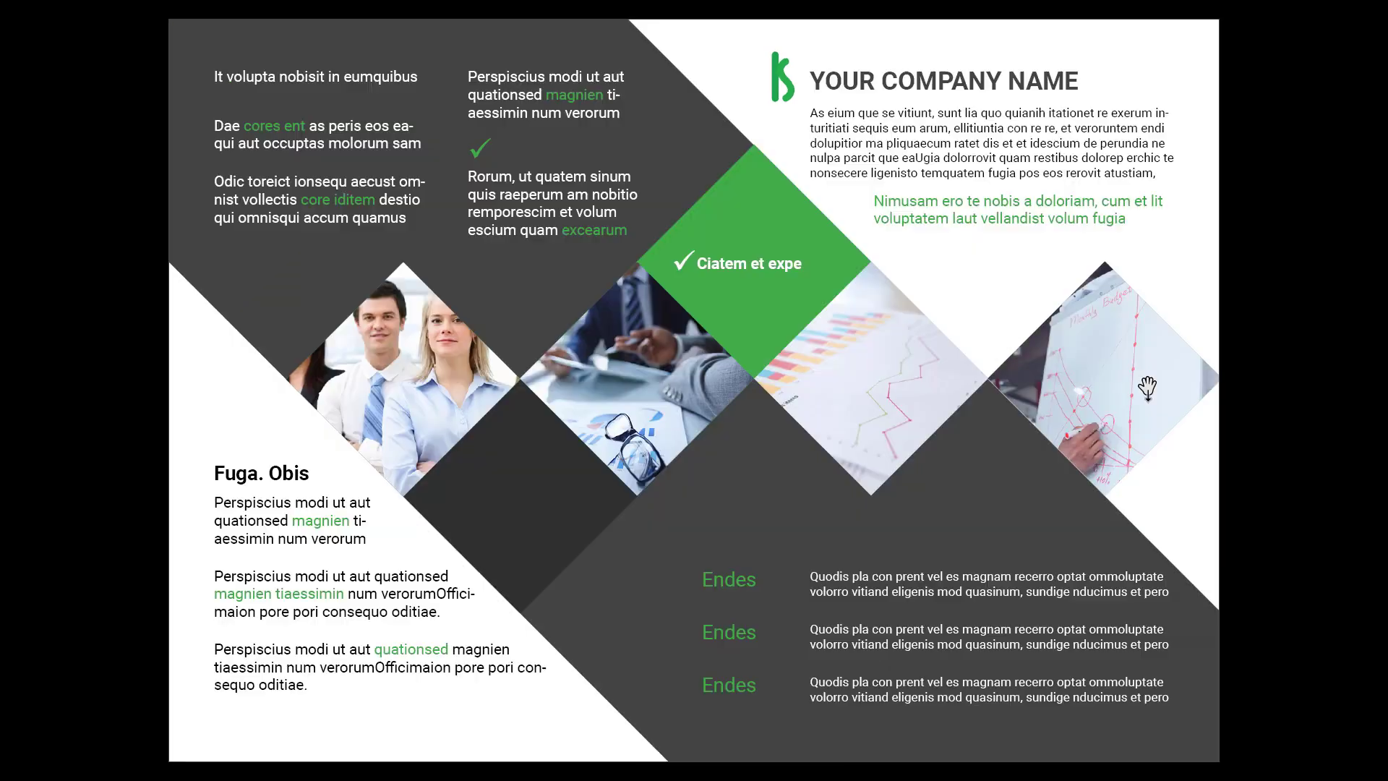
left_click(994, 467)
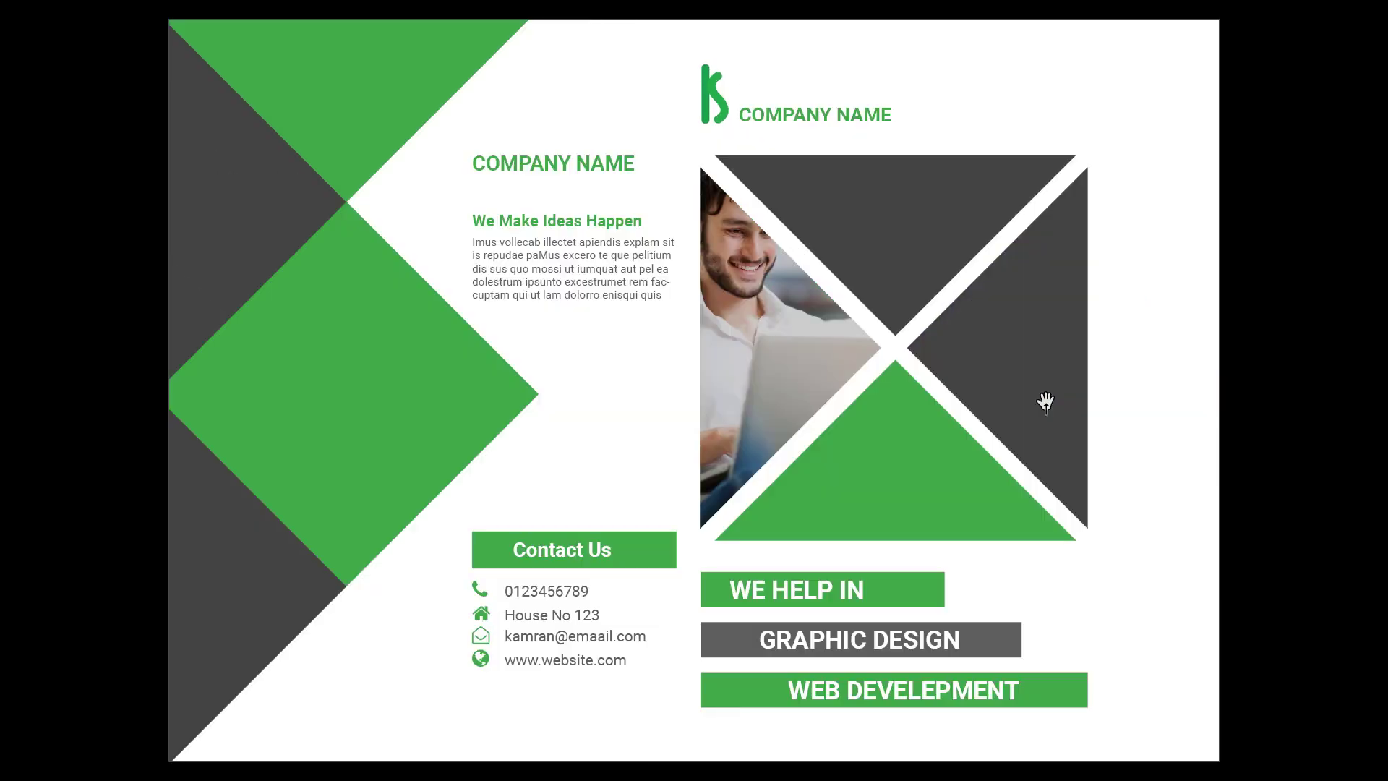
left_click(1044, 397)
key("Escape")
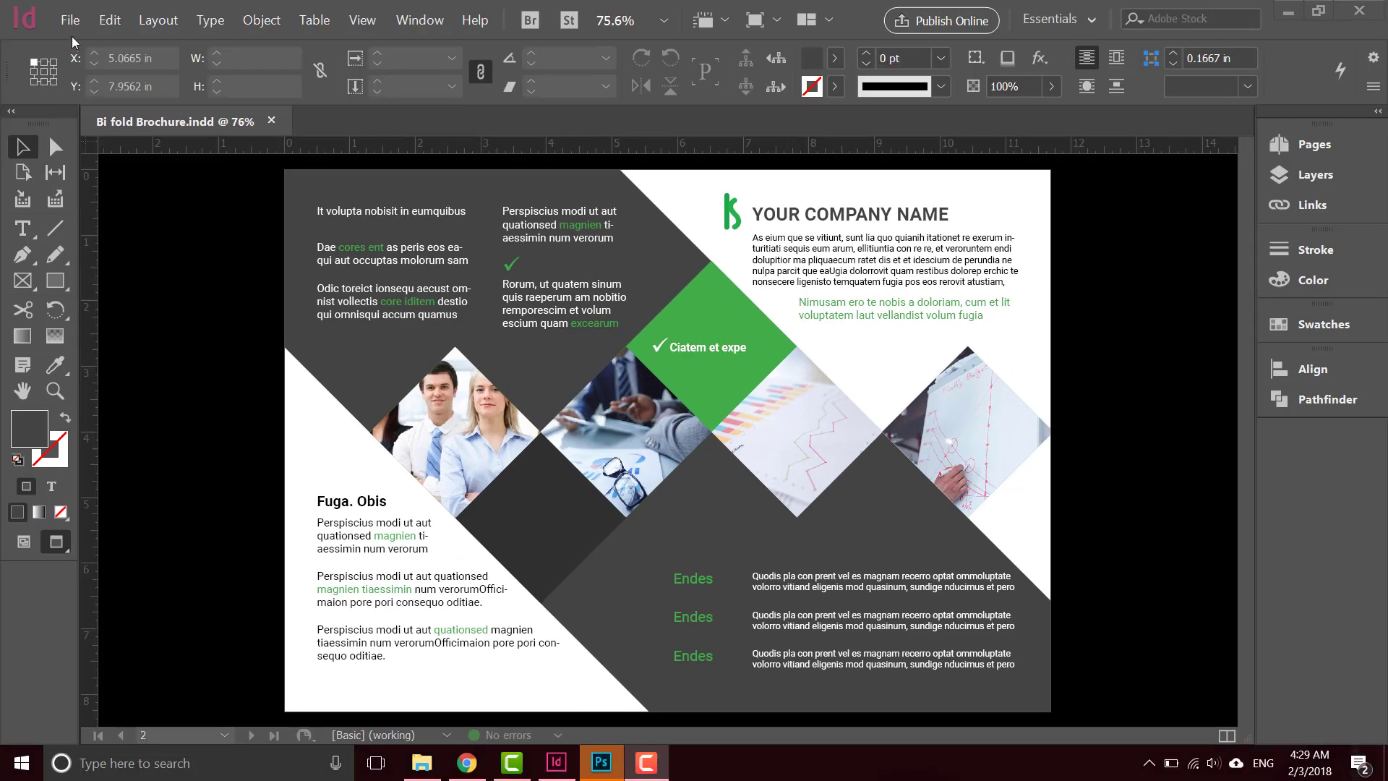
Export the document as JPEG, agreeing to replace the existing Bi fold Brochure file
left_click(71, 21)
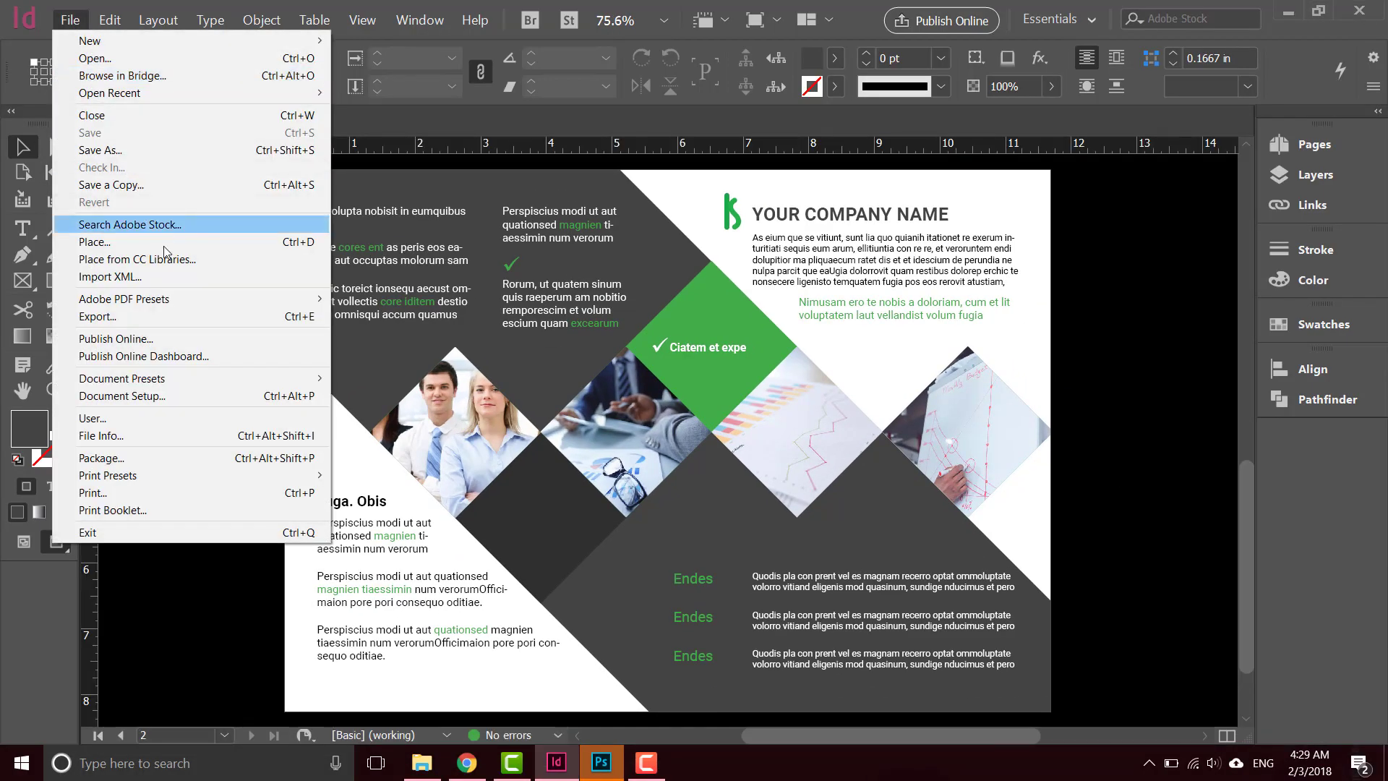
left_click(287, 318)
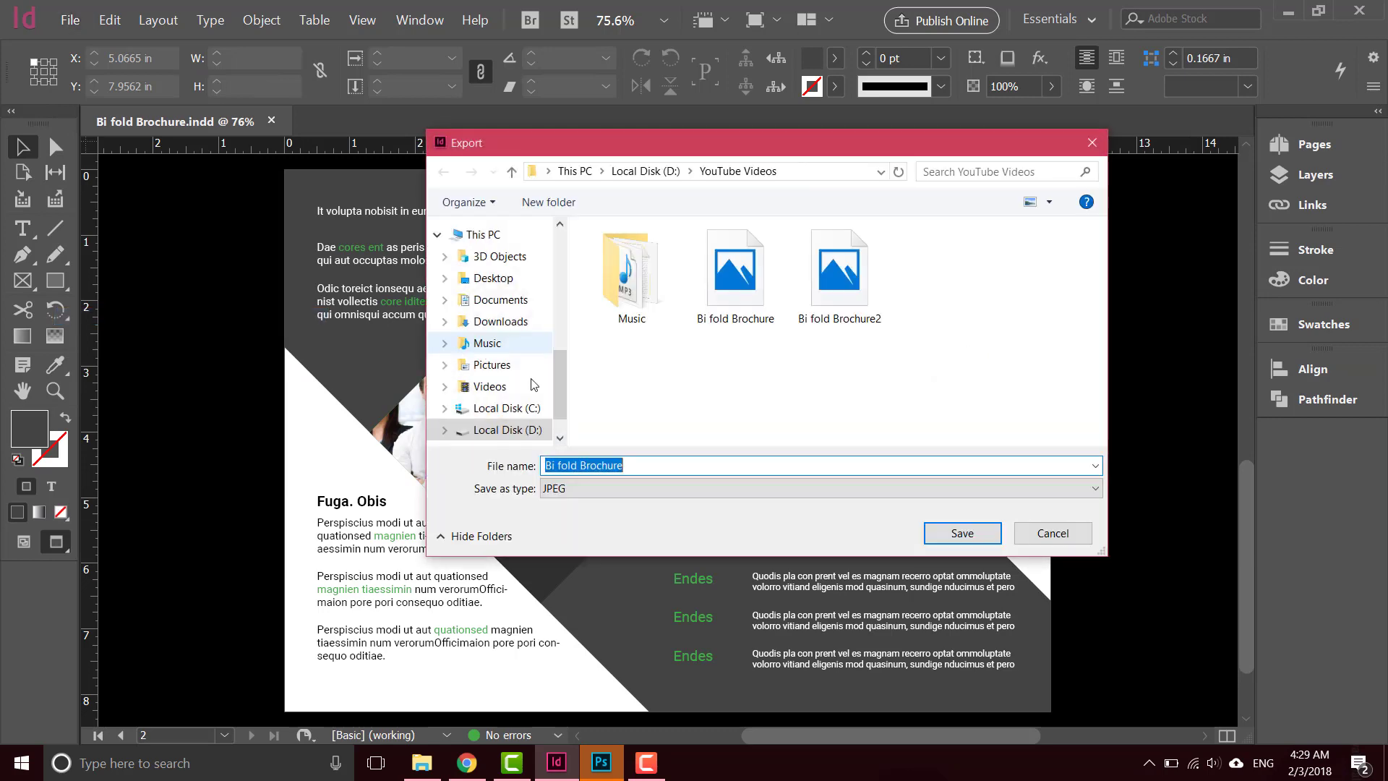
left_click(726, 489)
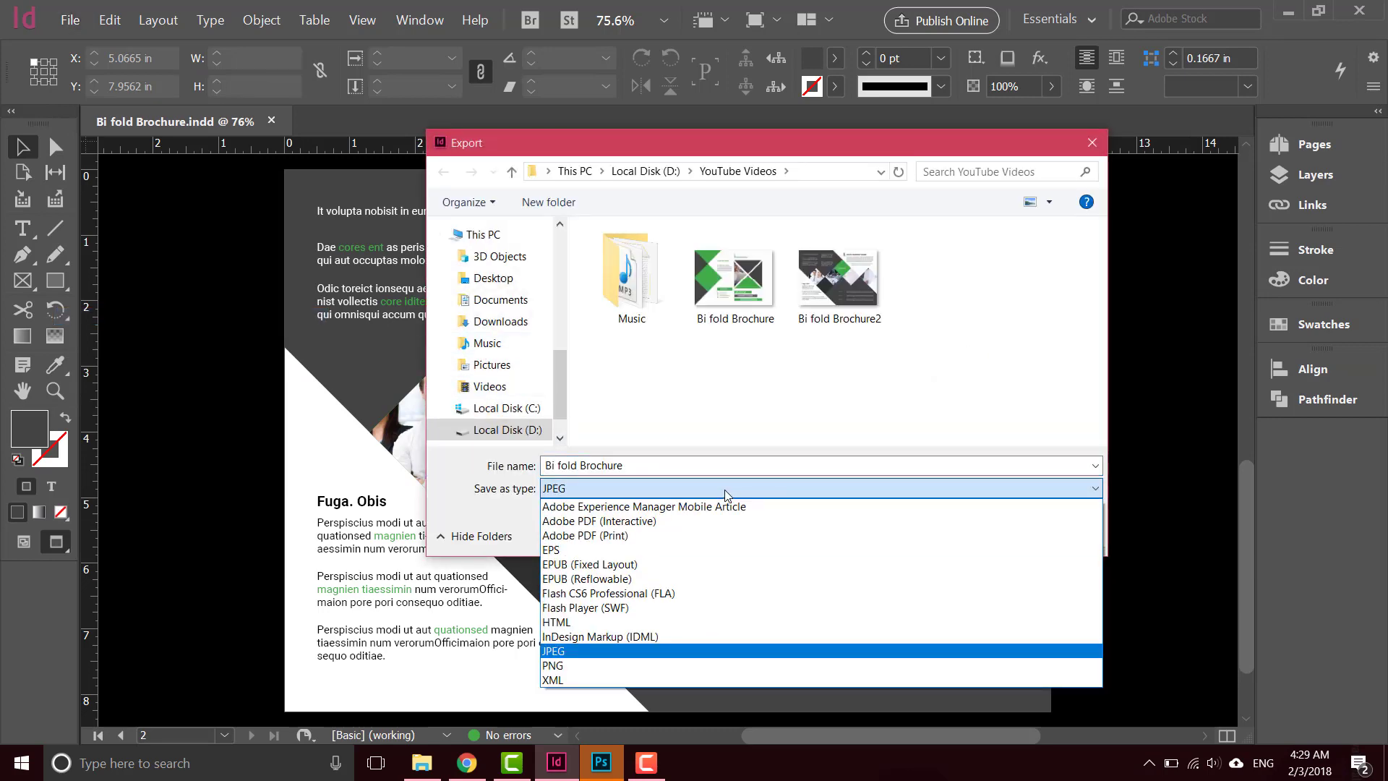
left_click(726, 488)
key("Return")
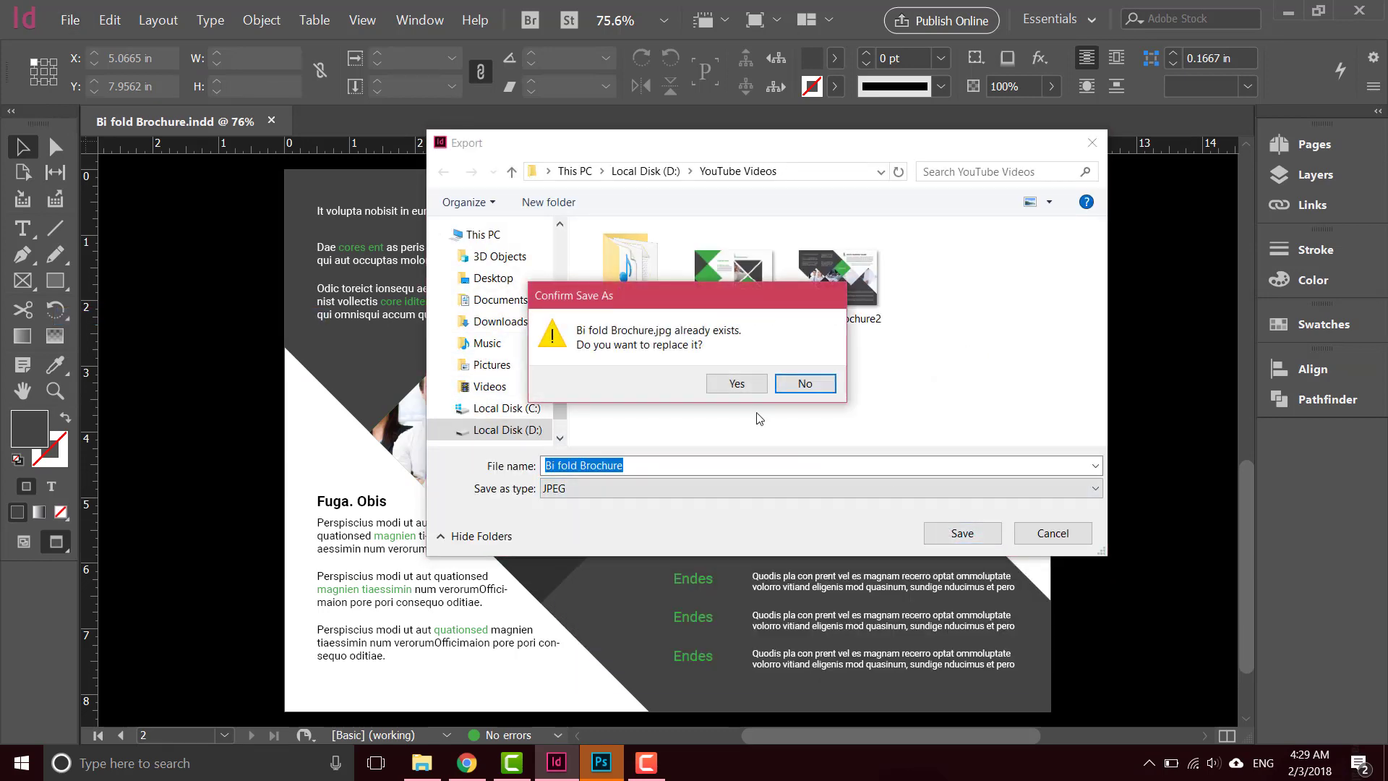
left_click(737, 384)
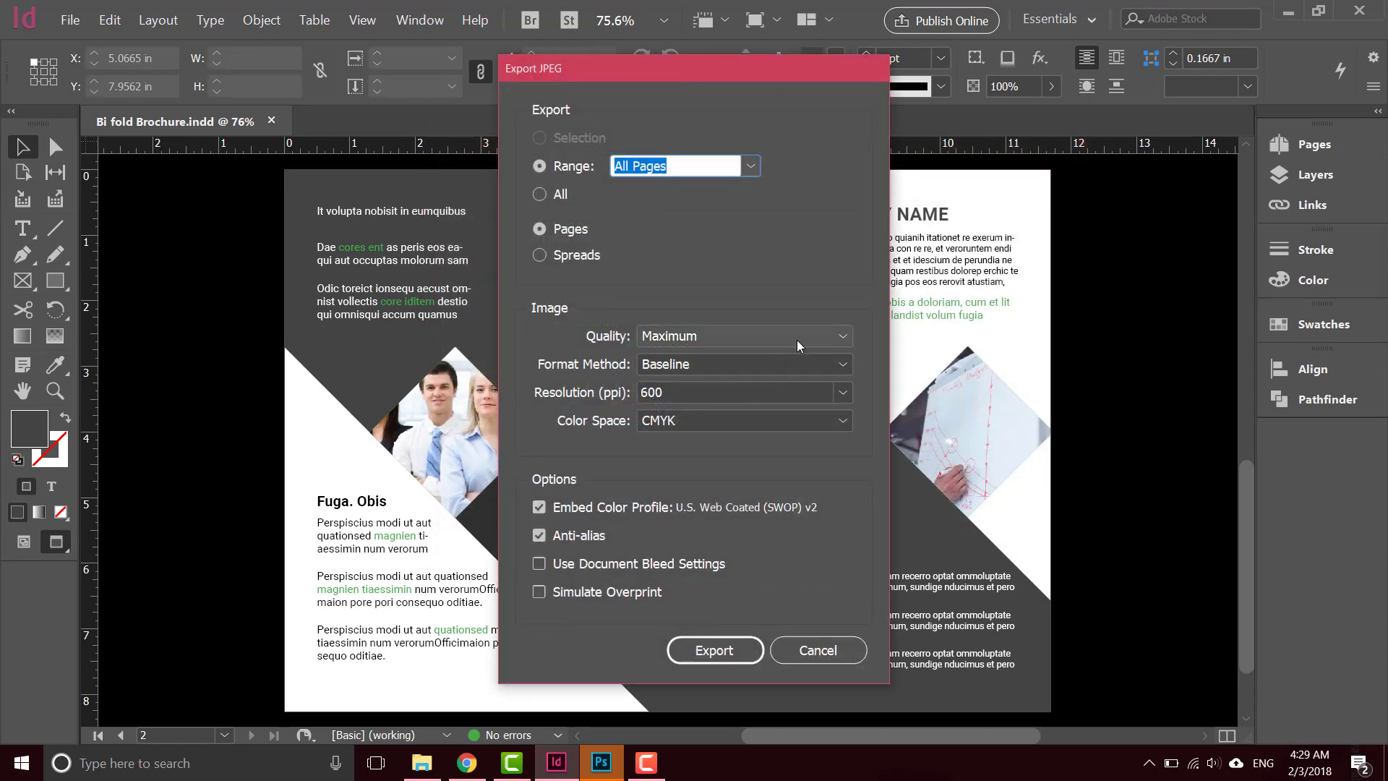
Export all pages at Maximum quality, Baseline, 600 ppi, CMYK, overwriting all existing files
left_click(831, 347)
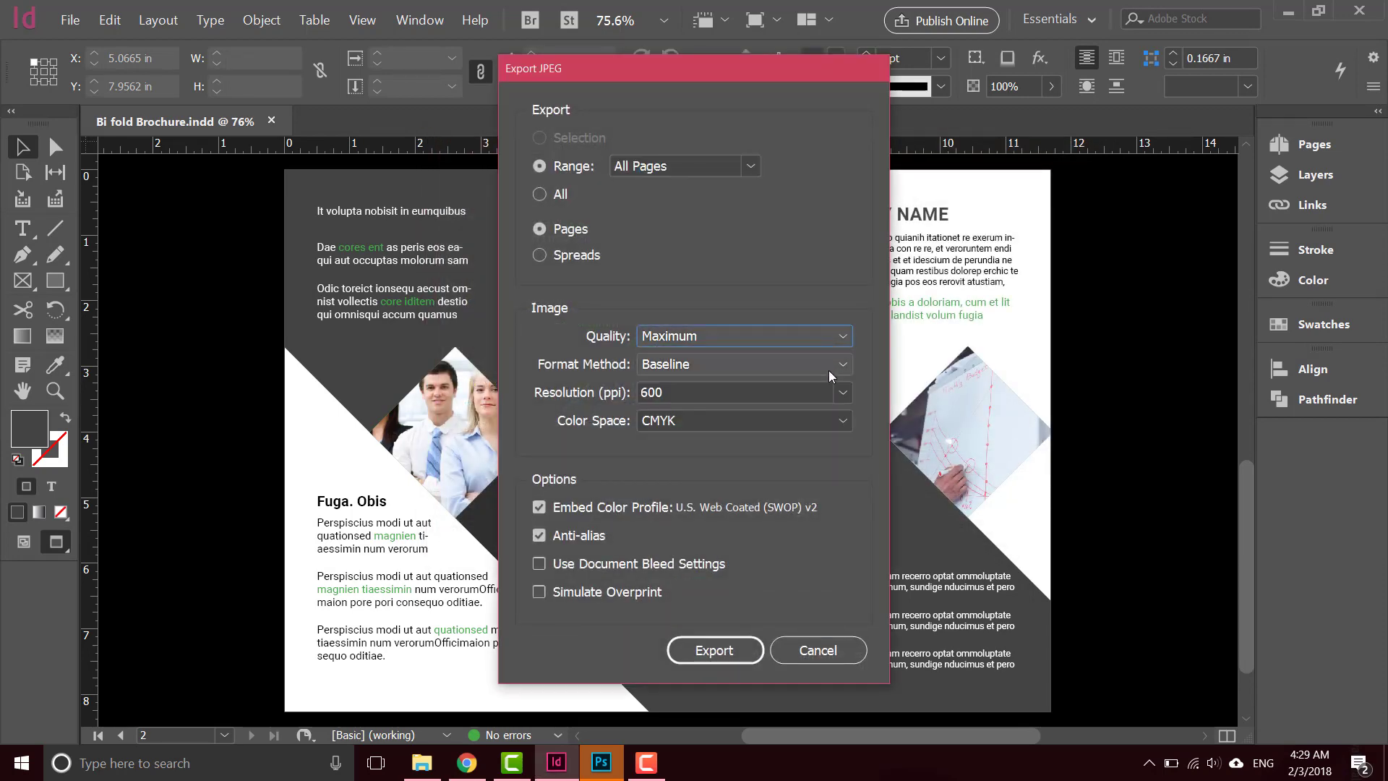
left_click(830, 370)
left_click(833, 391)
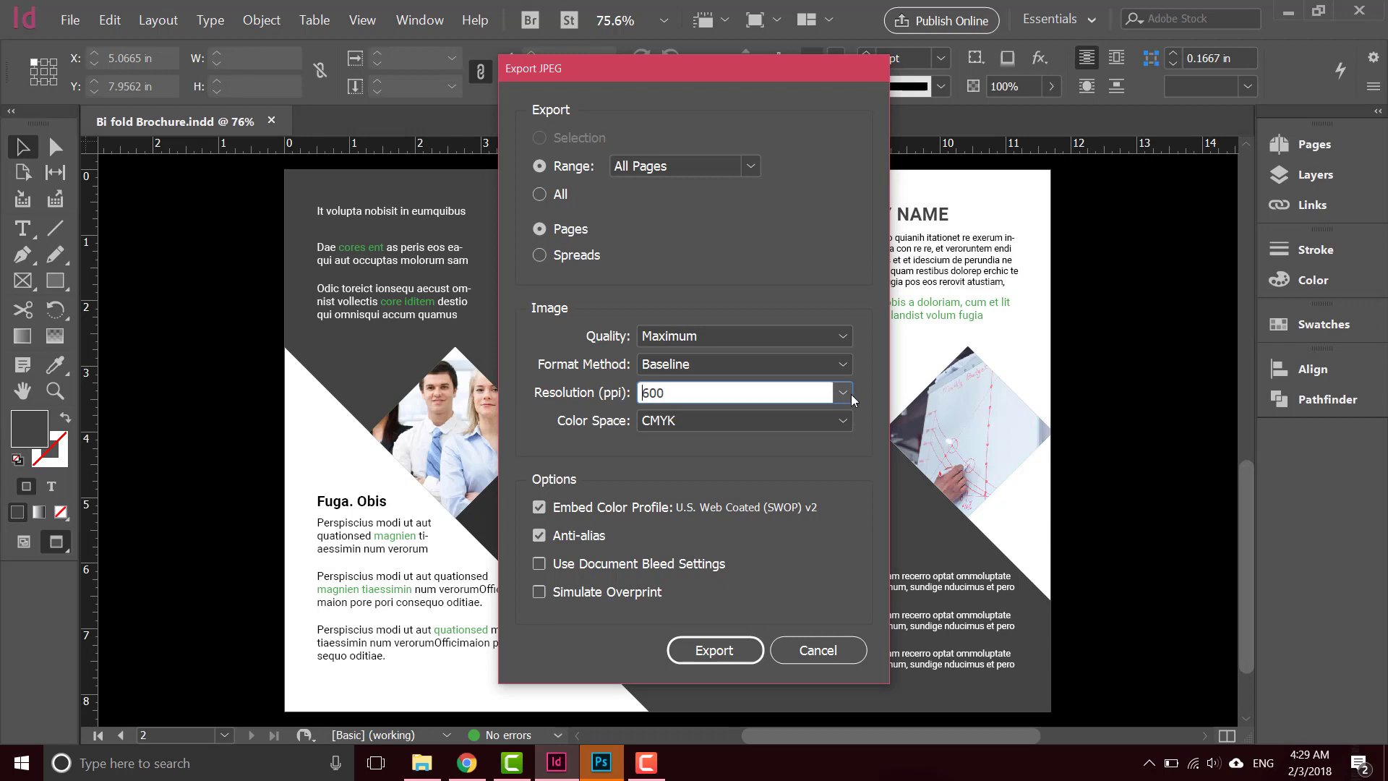
left_click(843, 393)
left_click(843, 393)
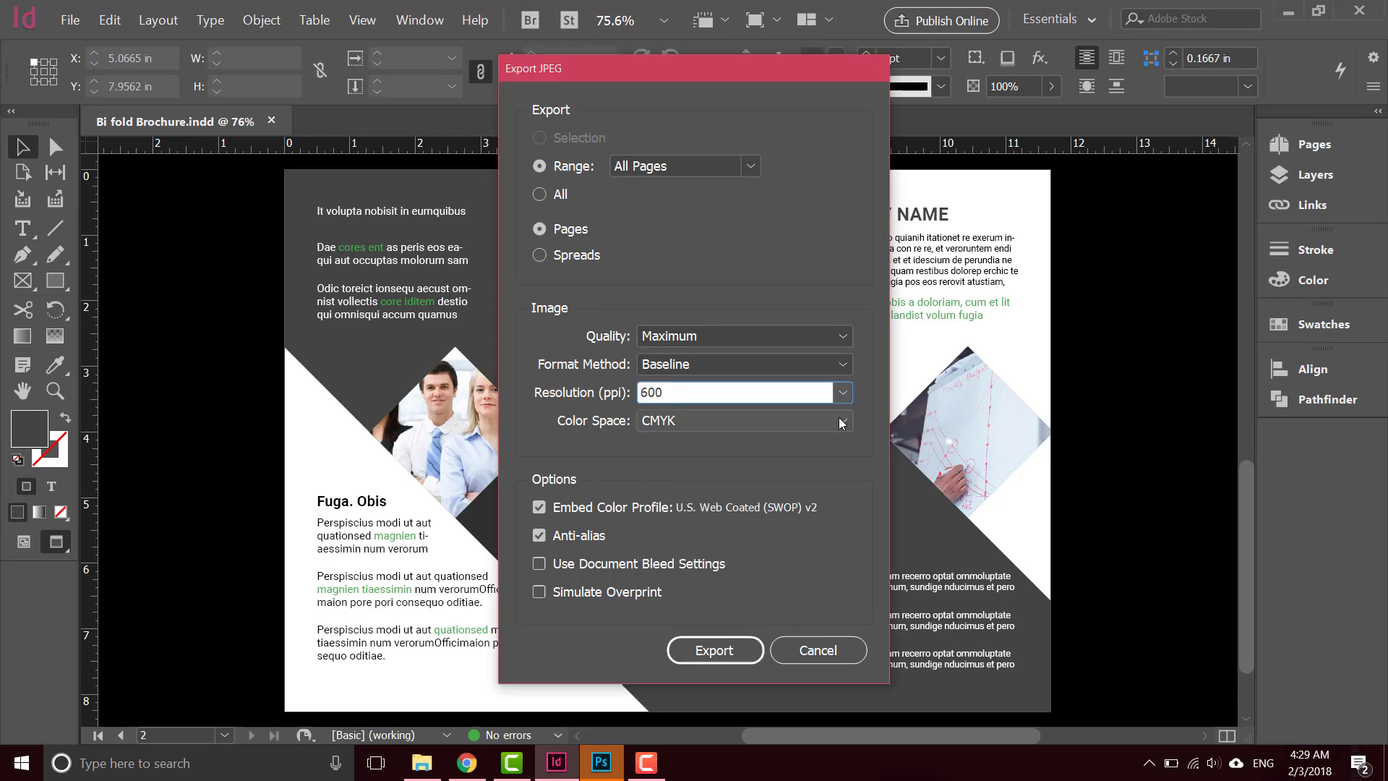
left_click(843, 422)
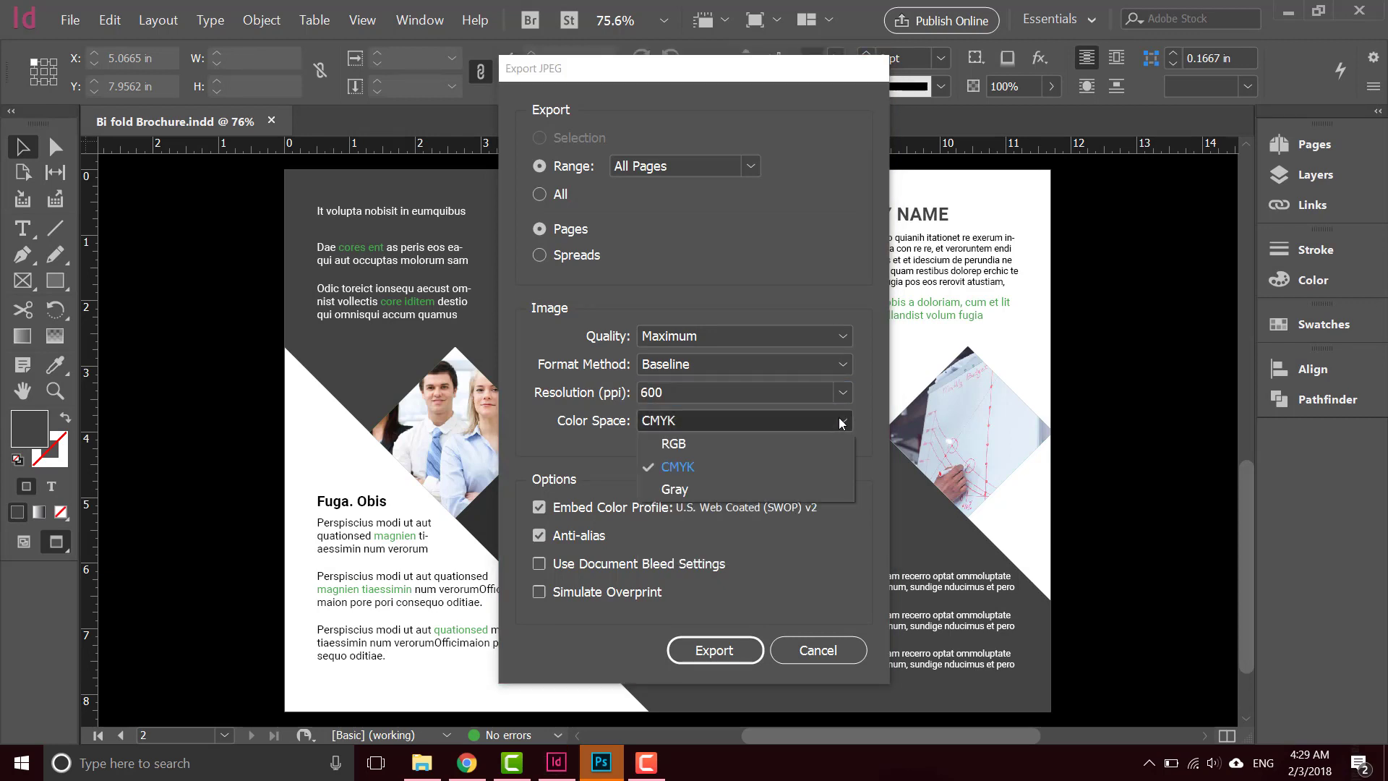
left_click(750, 167)
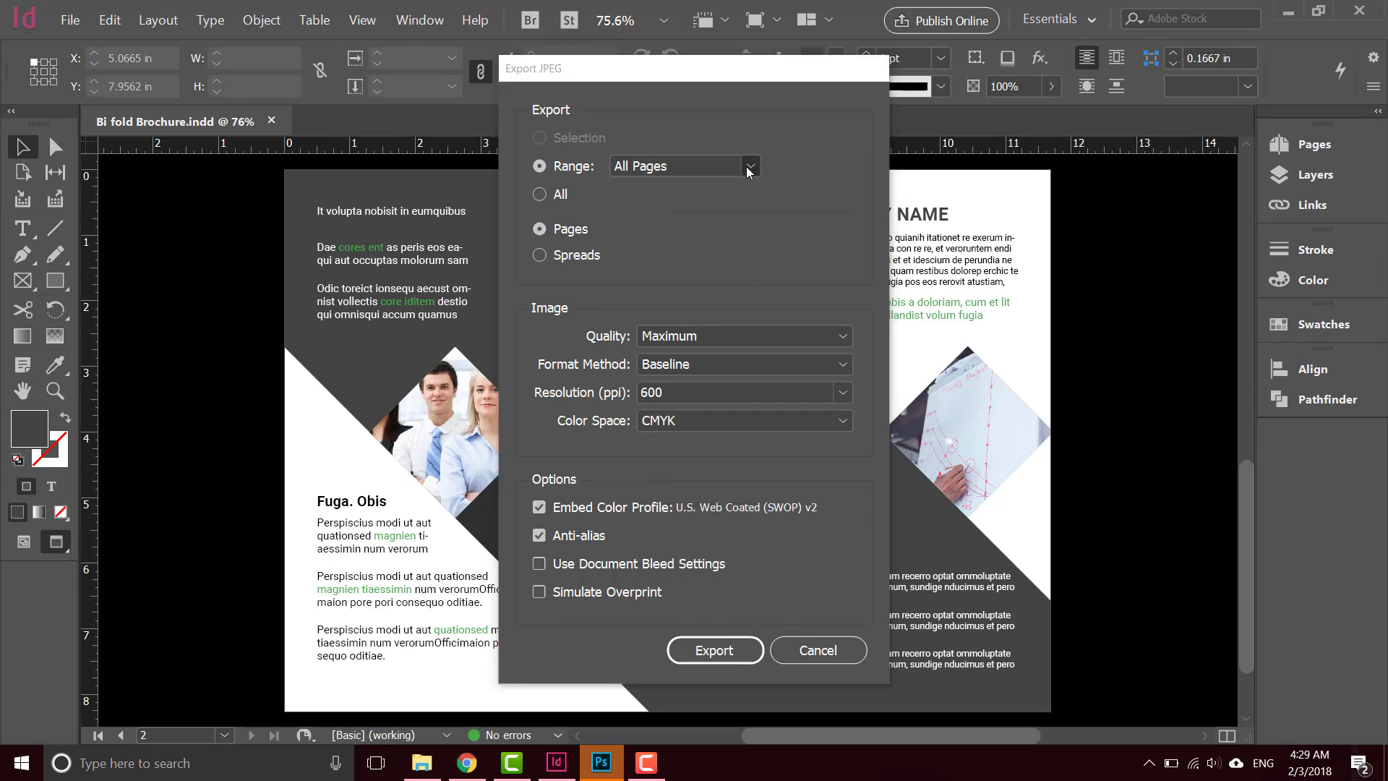
left_click(712, 651)
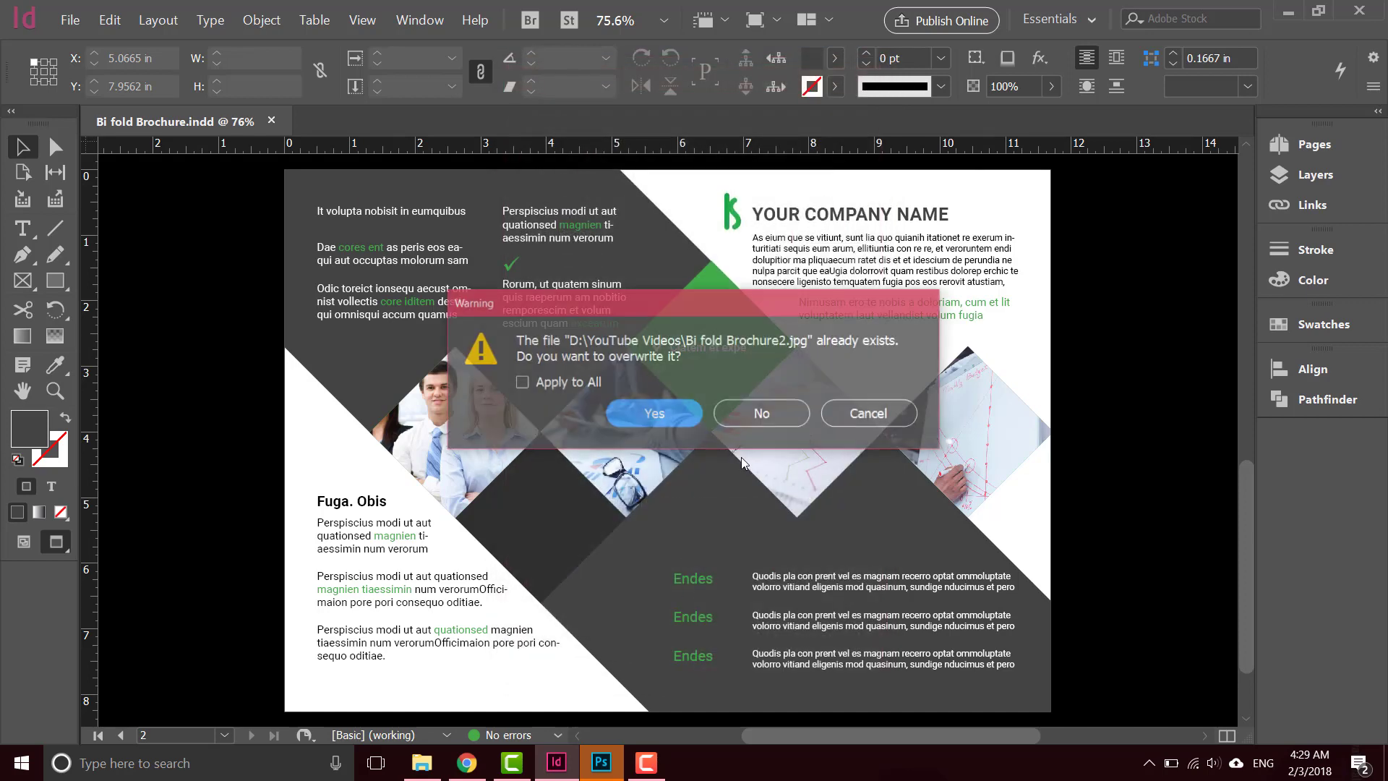
left_click(521, 382)
left_click(630, 419)
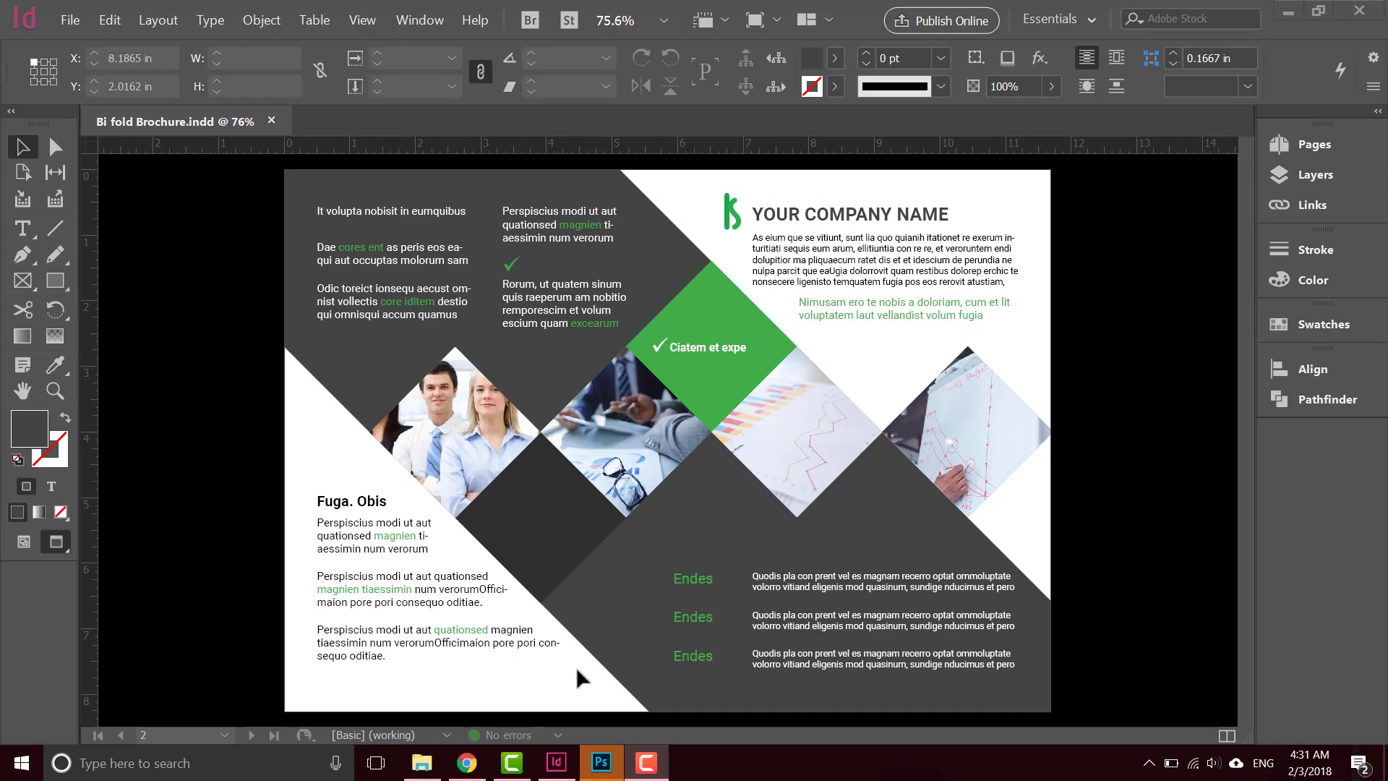
Preview both exported Bi fold Brochure JPEGs, then open the first with Adobe Photoshop
left_click(421, 763)
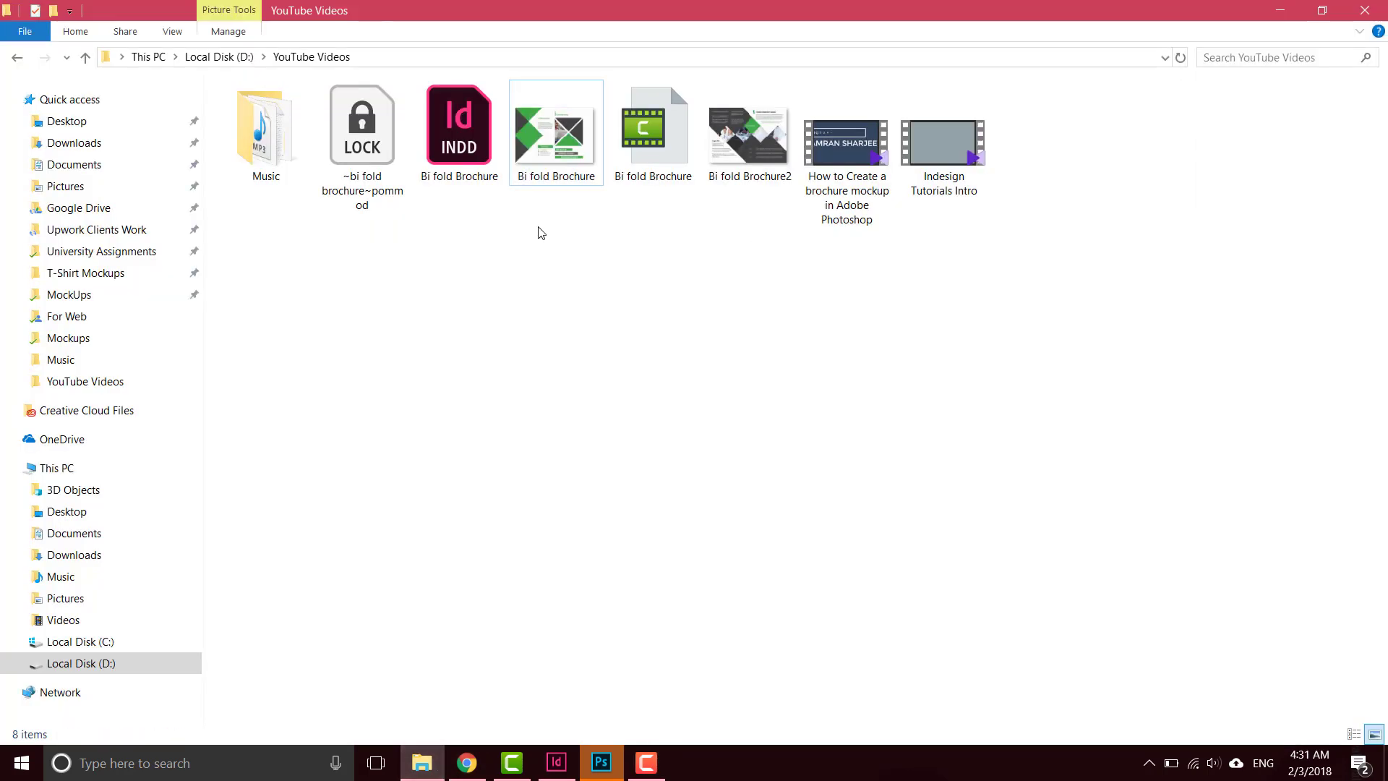
double_click(554, 167)
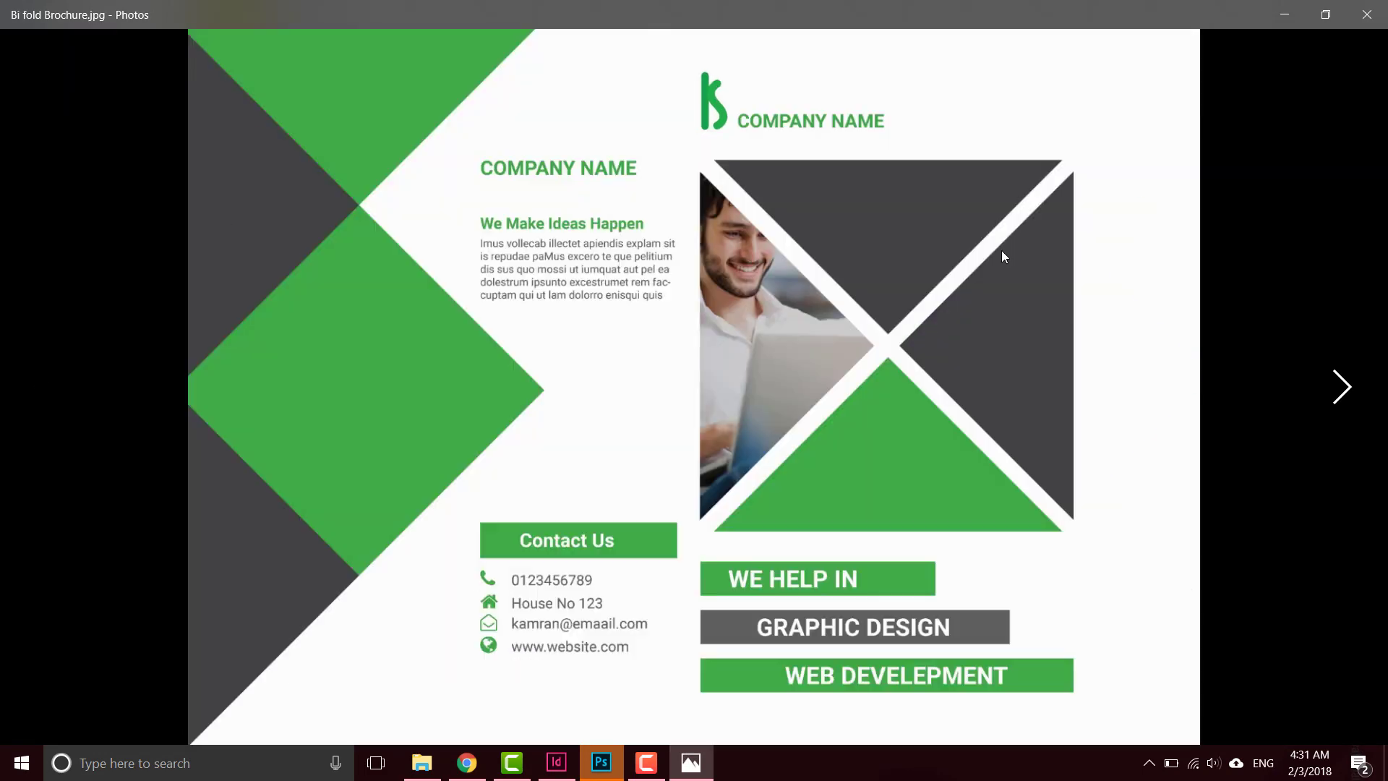
key("Right")
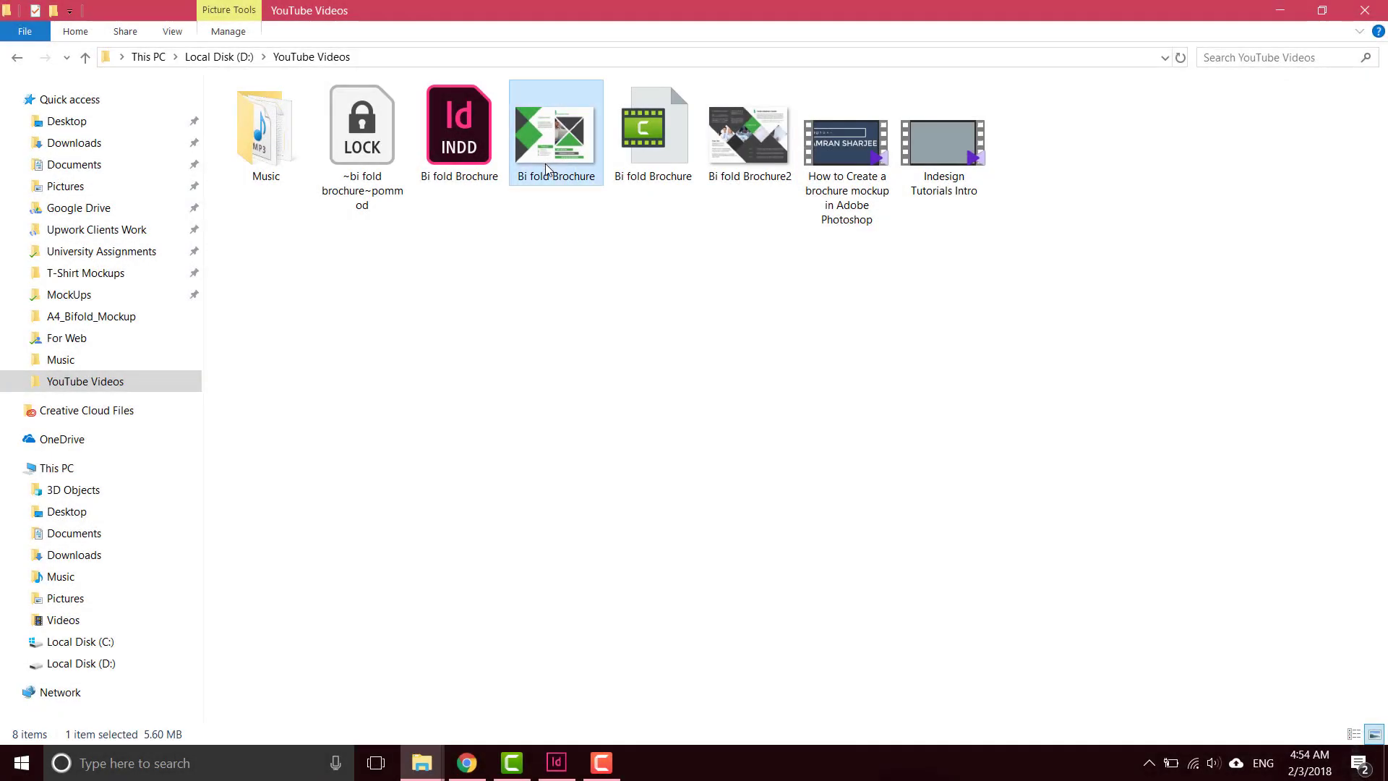
right_click(546, 168)
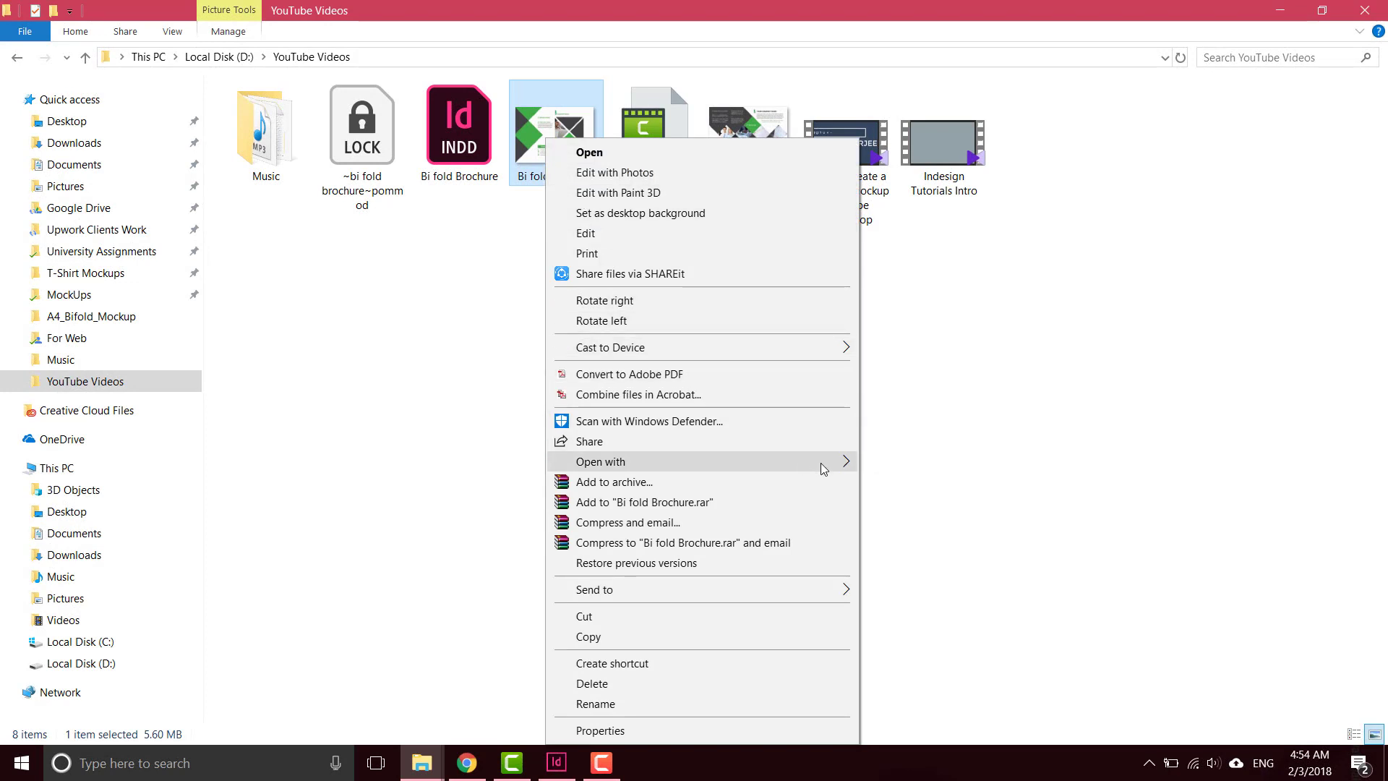
mouse_move(705, 461)
left_click(884, 475)
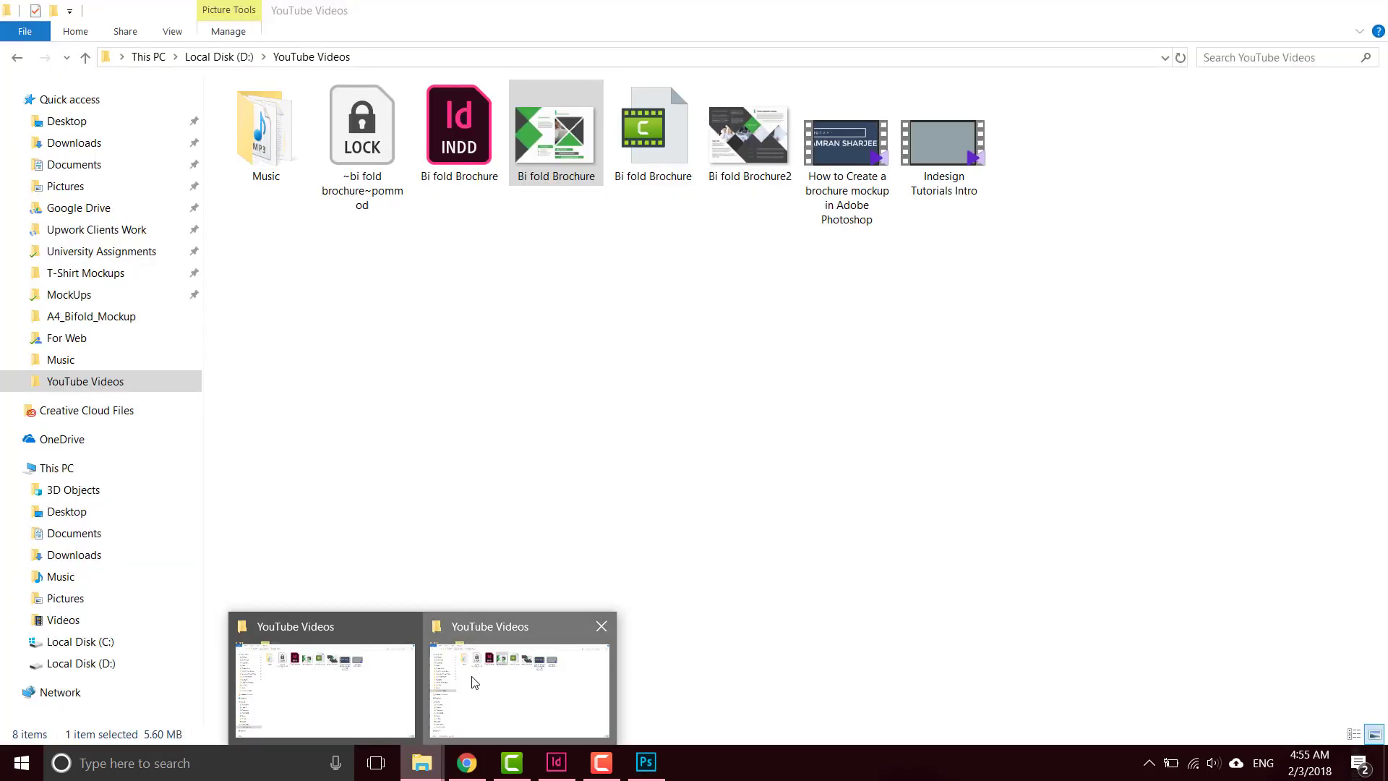
Open Bi fold Brochure2.jpg as a second Photoshop document beside Bi fold Brochure
left_click(473, 682)
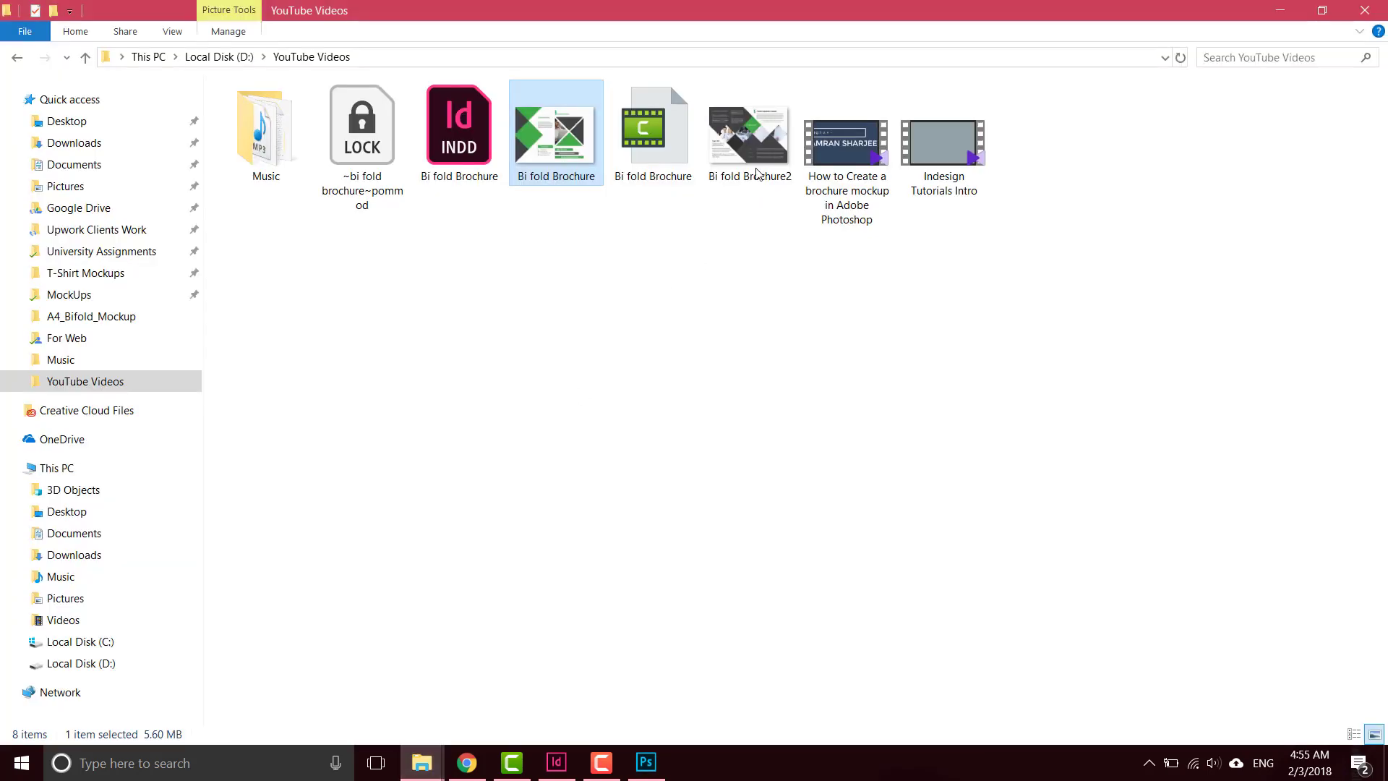
mouse_move(750, 138)
left_mouse_down()
mouse_move(583, 563)
mouse_move(556, 263)
left_mouse_up()
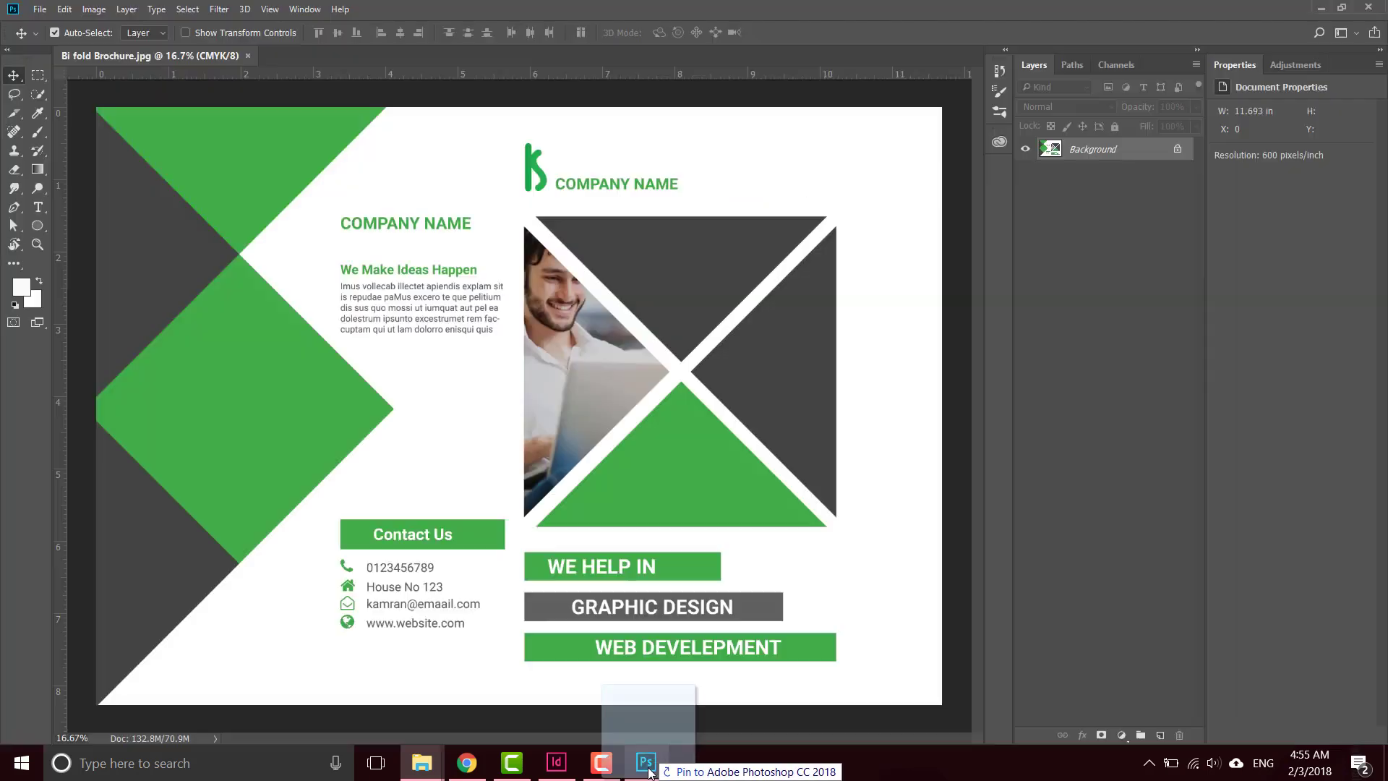
left_click_drag(436, 62, 432, 58)
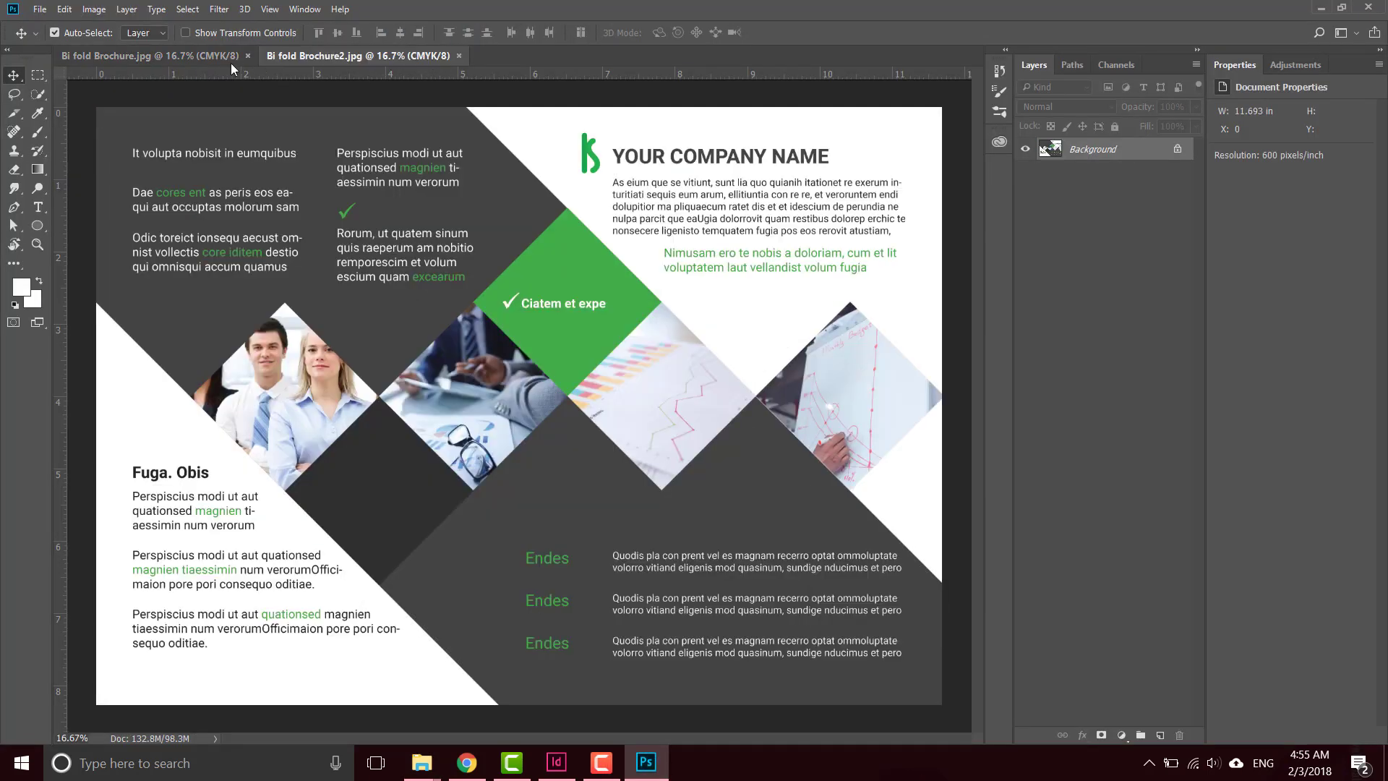
left_click(207, 58)
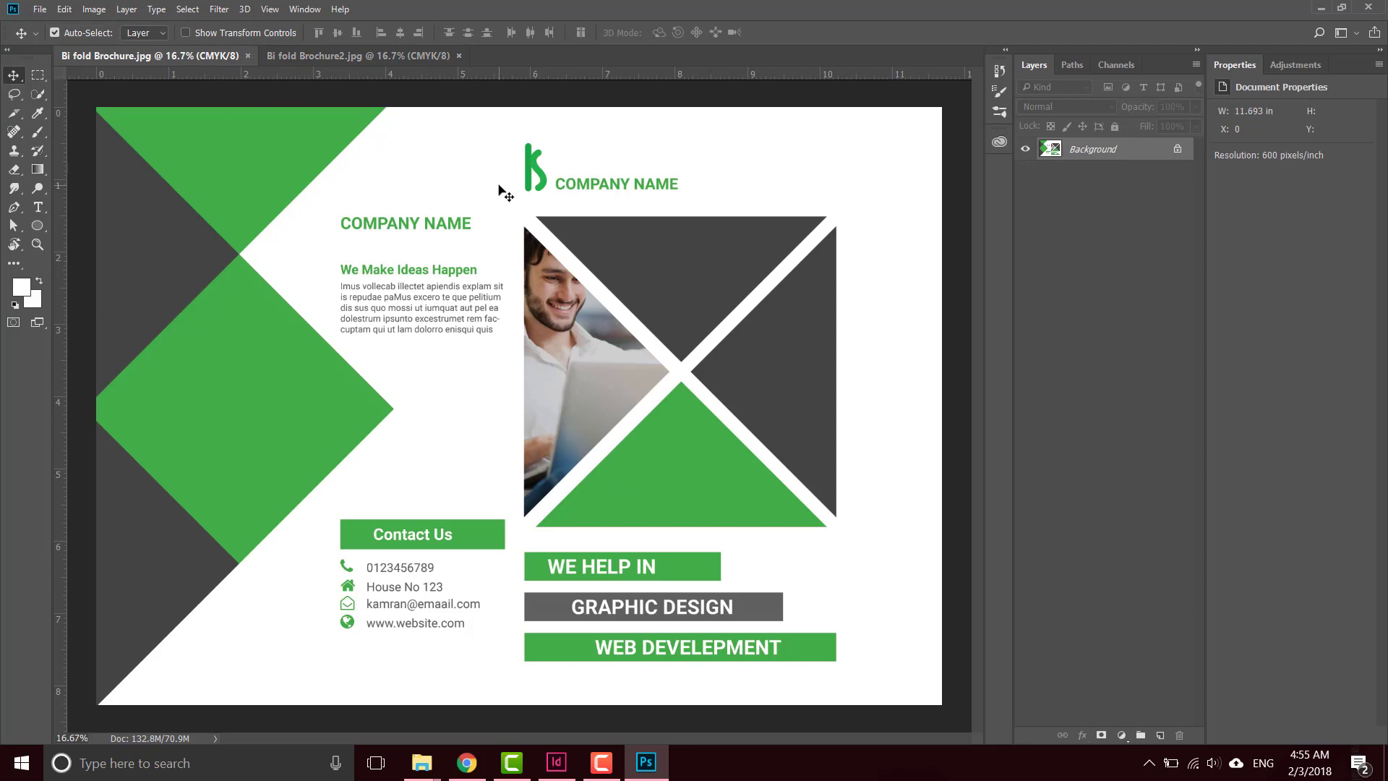
Slice Bi fold Brochure's left half from the top-left corner to the centre guide
left_click(12, 116)
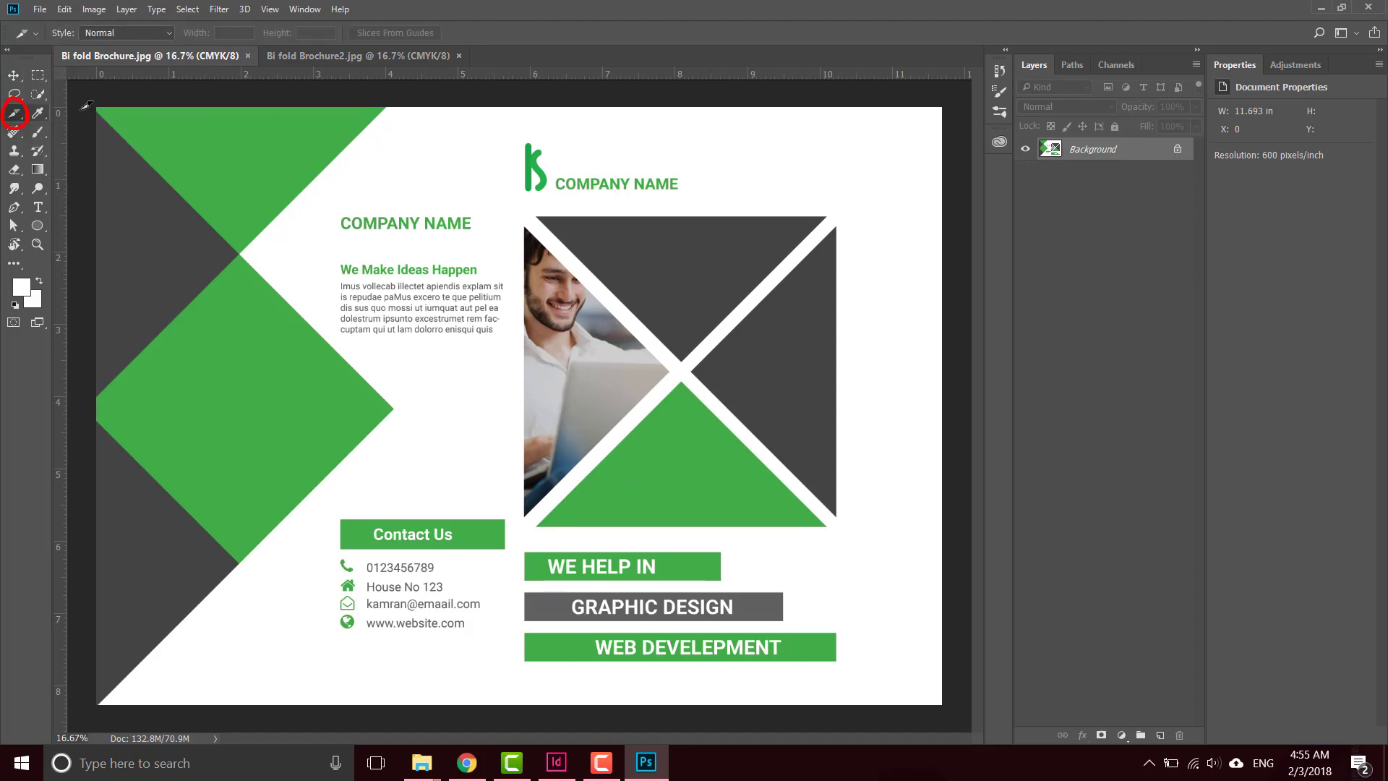
left_click_drag(83, 100, 493, 607)
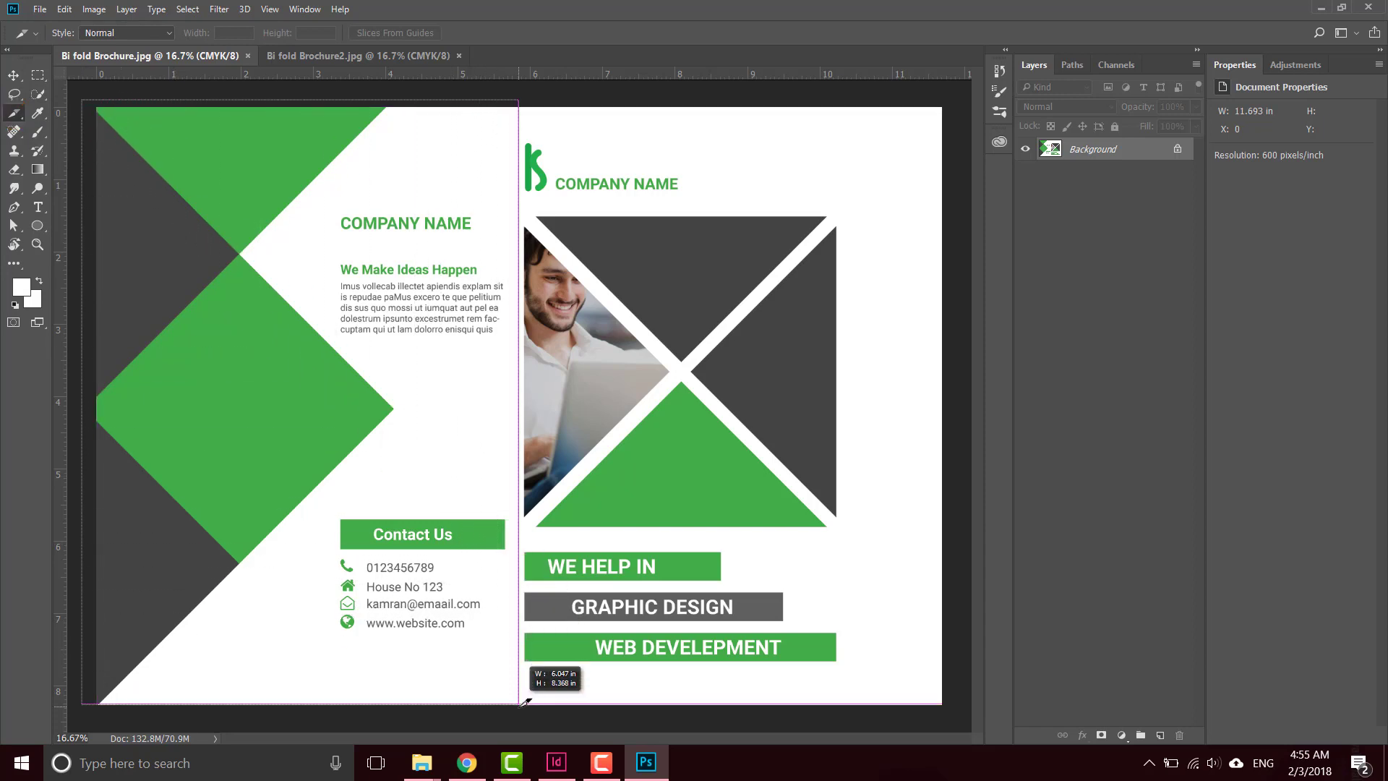
left_click_drag(495, 607, 527, 715)
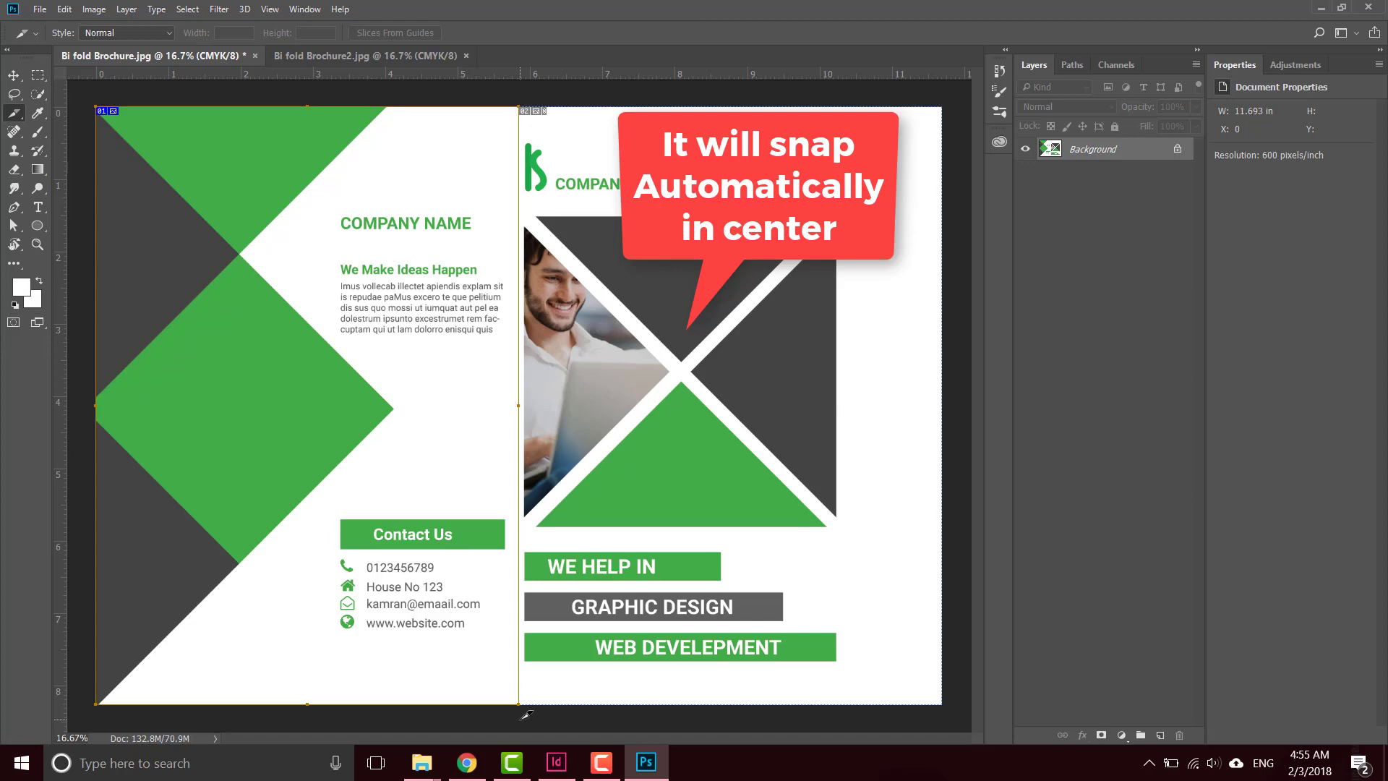
left_click(13, 75)
left_click(40, 9)
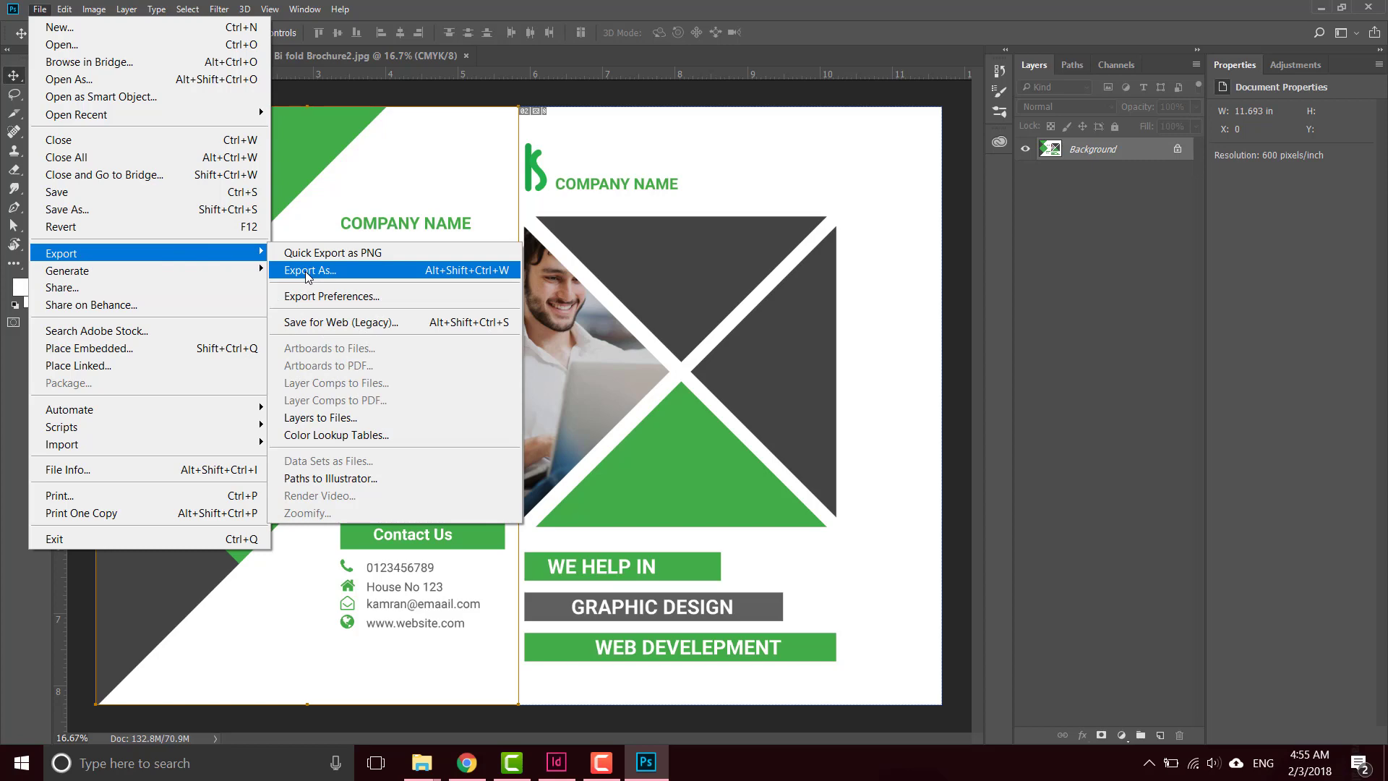
Save for Web all slices of Bi fold Brochure as JPEG High into YouTube Videos
left_click(353, 322)
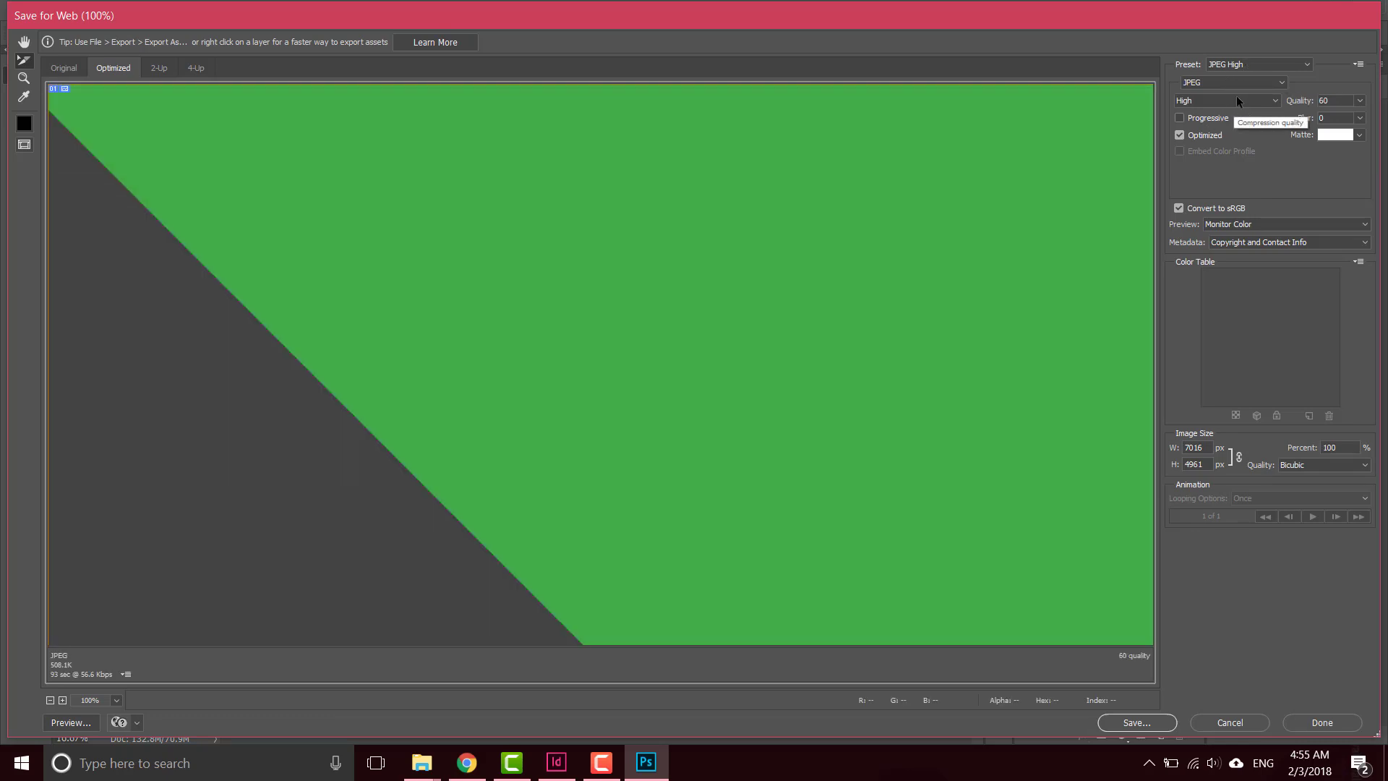
left_click(1148, 728)
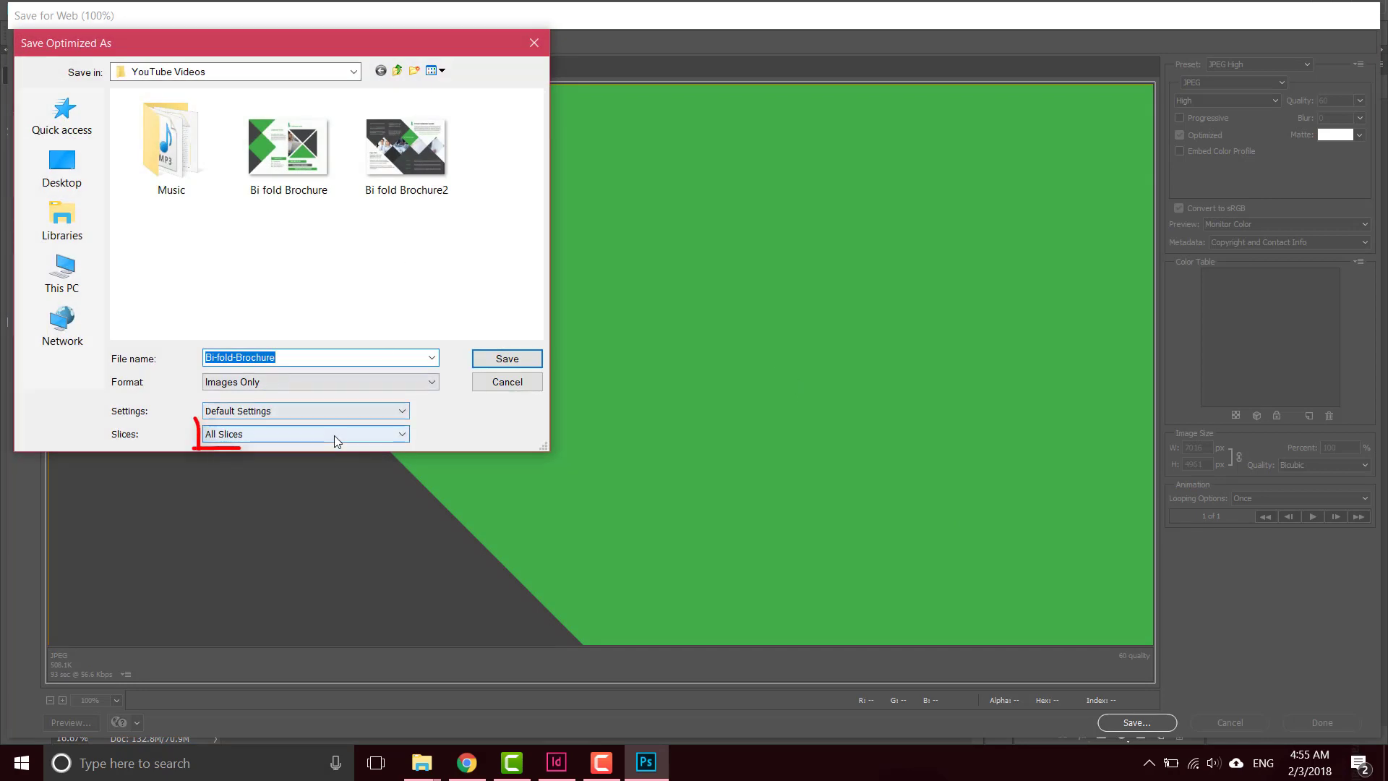
left_click(310, 434)
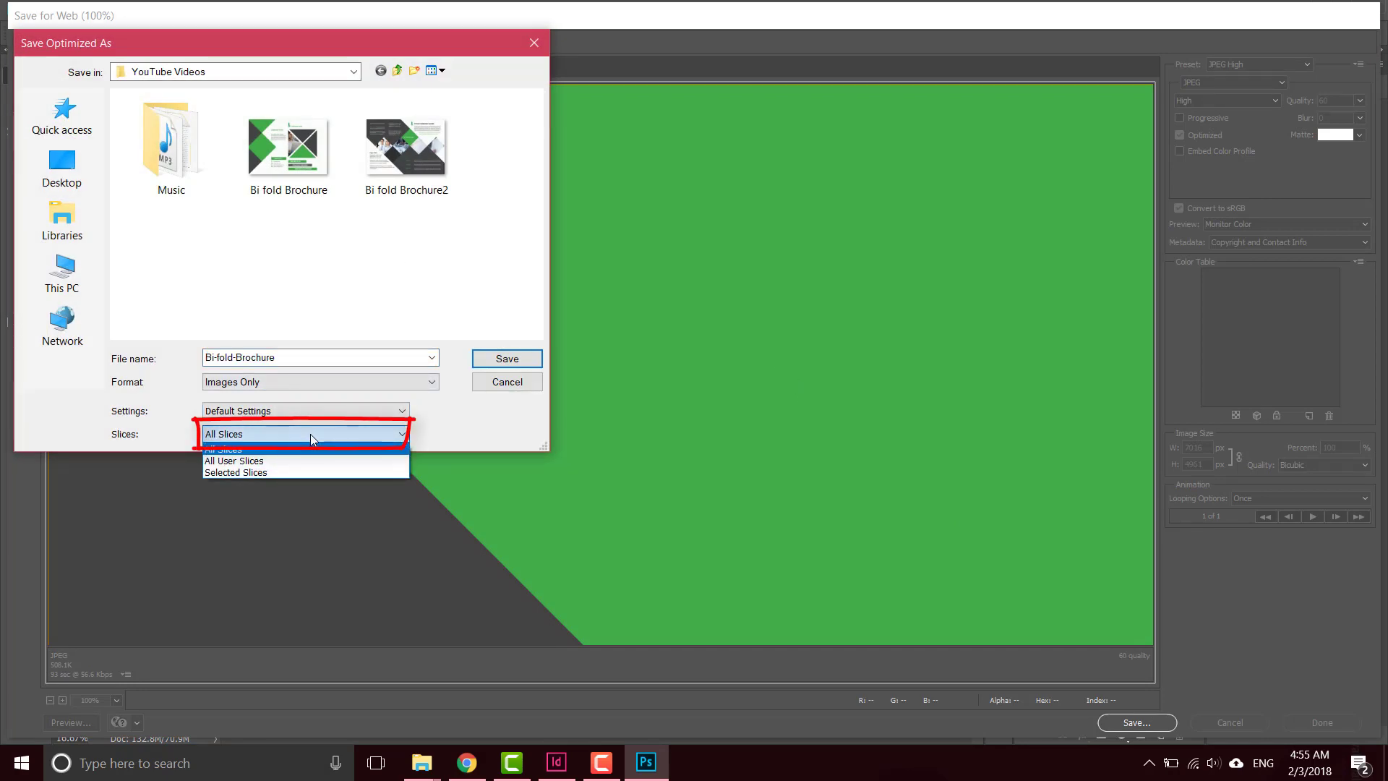
left_click(310, 434)
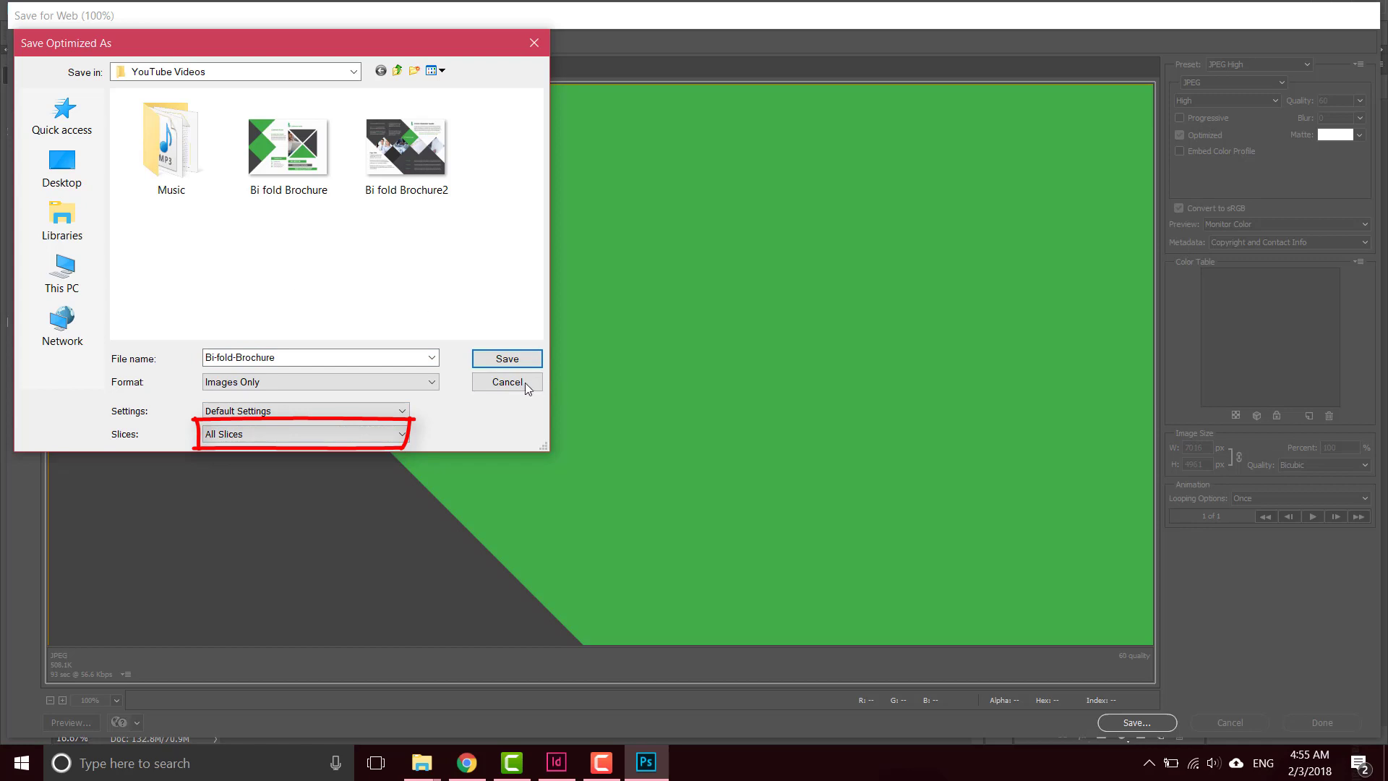
left_click(513, 358)
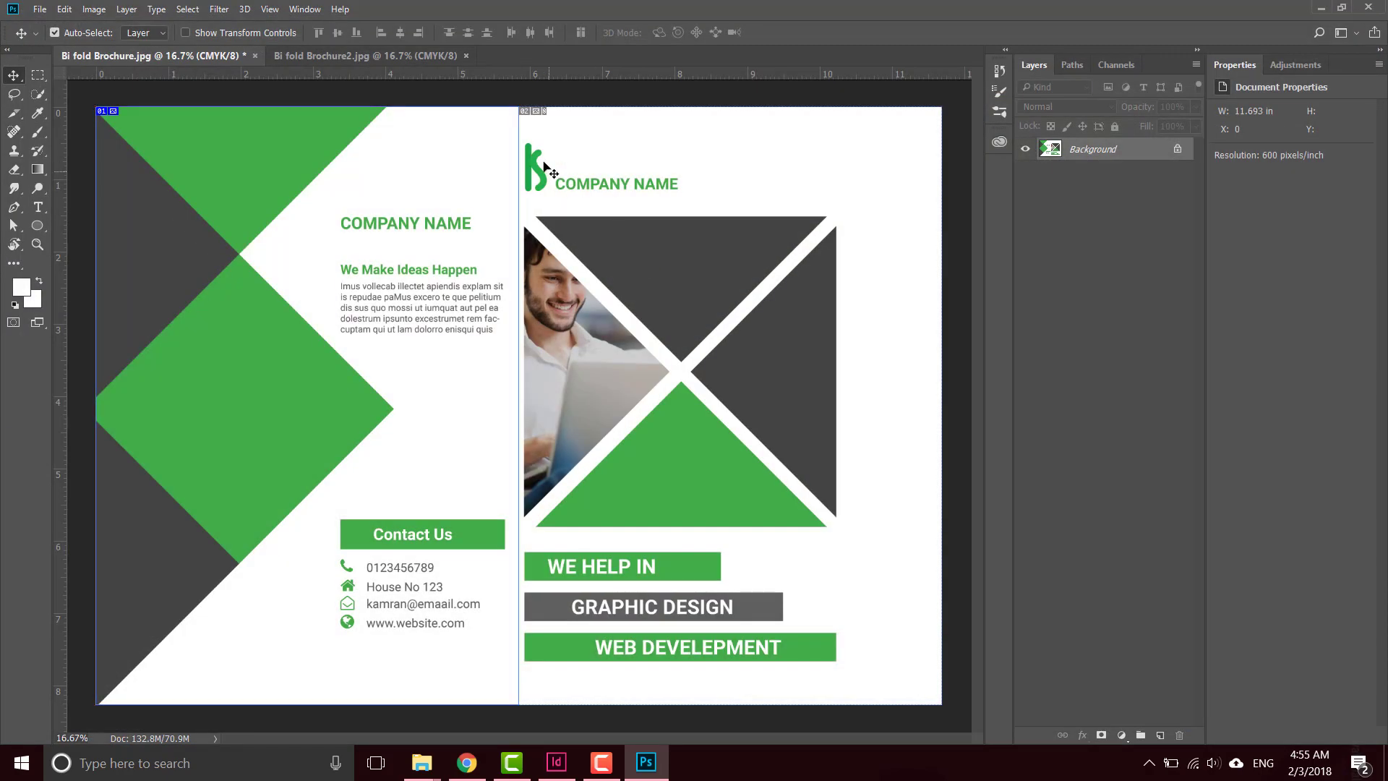
Slice Bi fold Brochure2 at its centre and Save for Web all slices
left_click(349, 55)
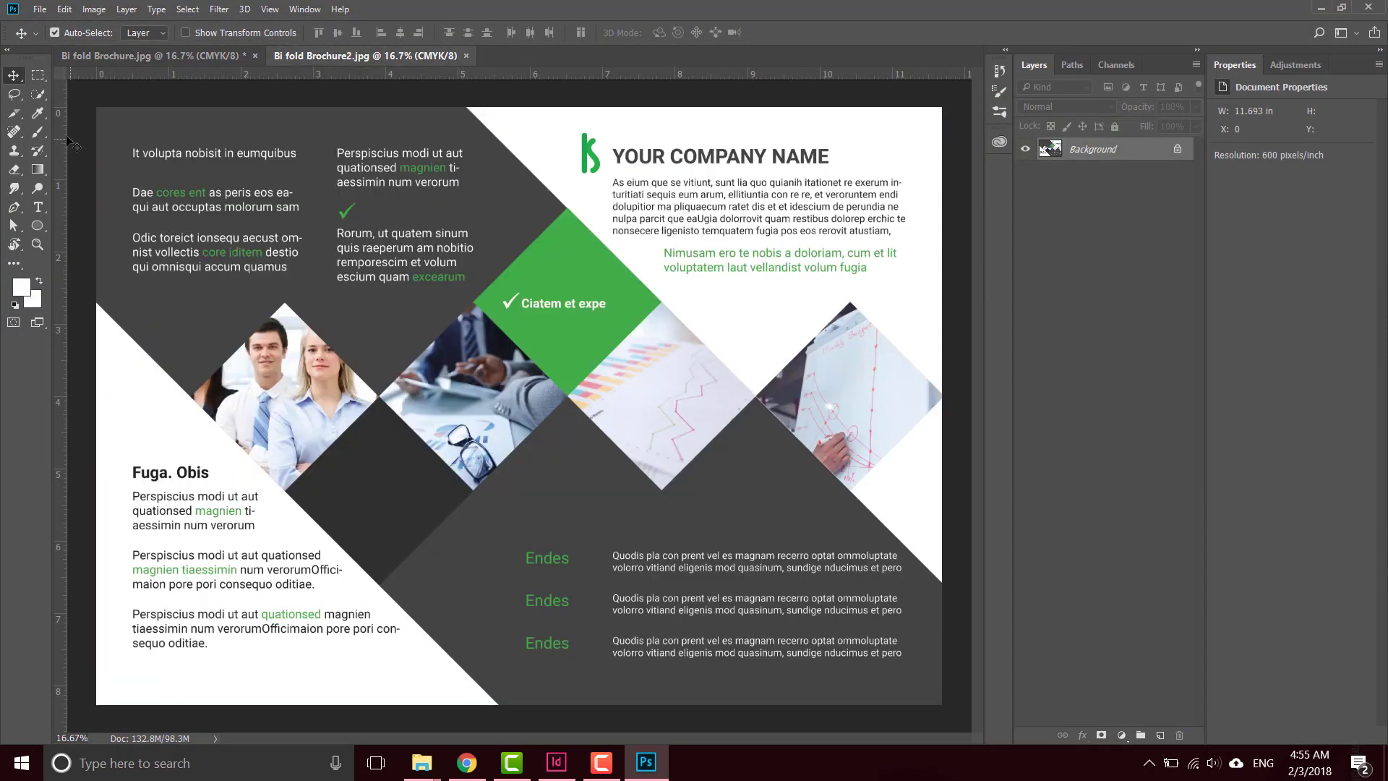
left_click(17, 114)
mouse_move(83, 96)
left_mouse_down()
mouse_move(561, 698)
mouse_move(522, 720)
left_mouse_up()
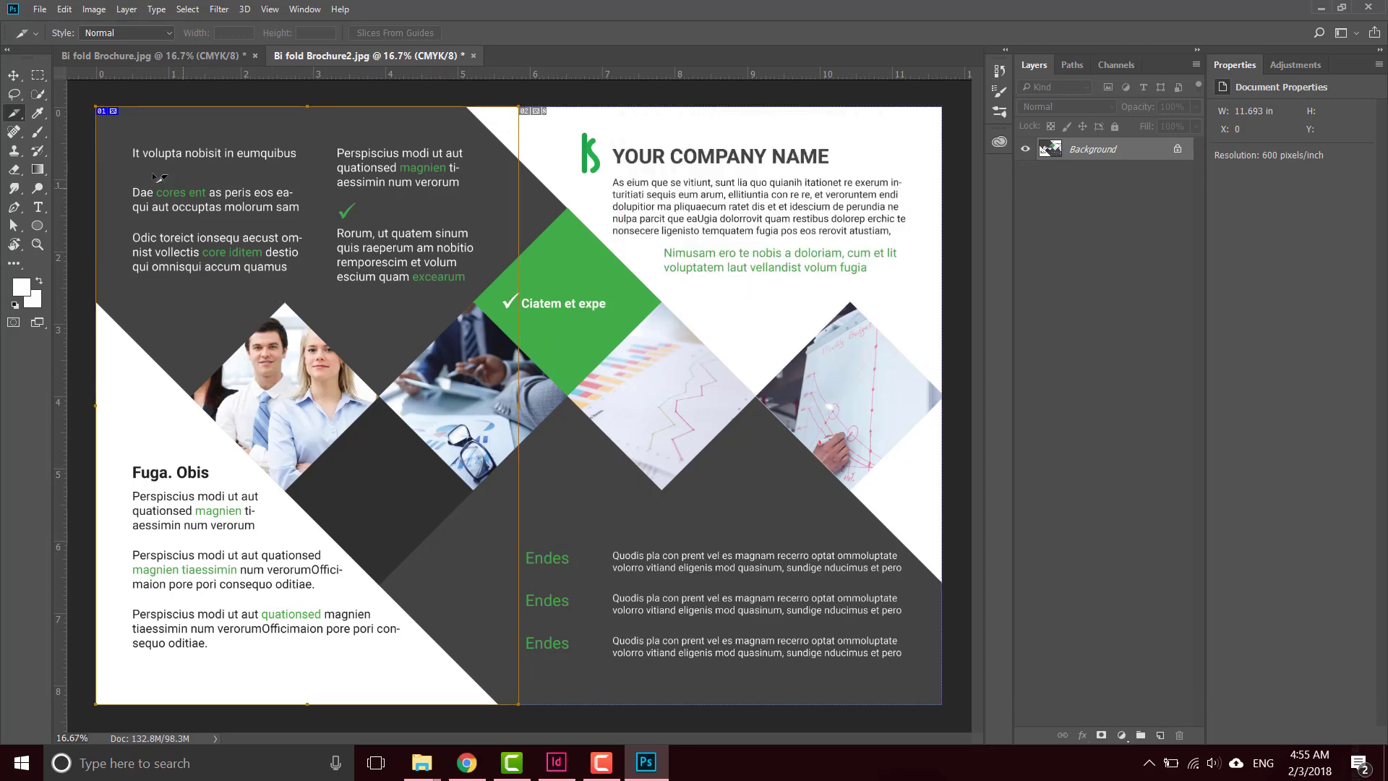
left_click(39, 7)
mouse_move(149, 253)
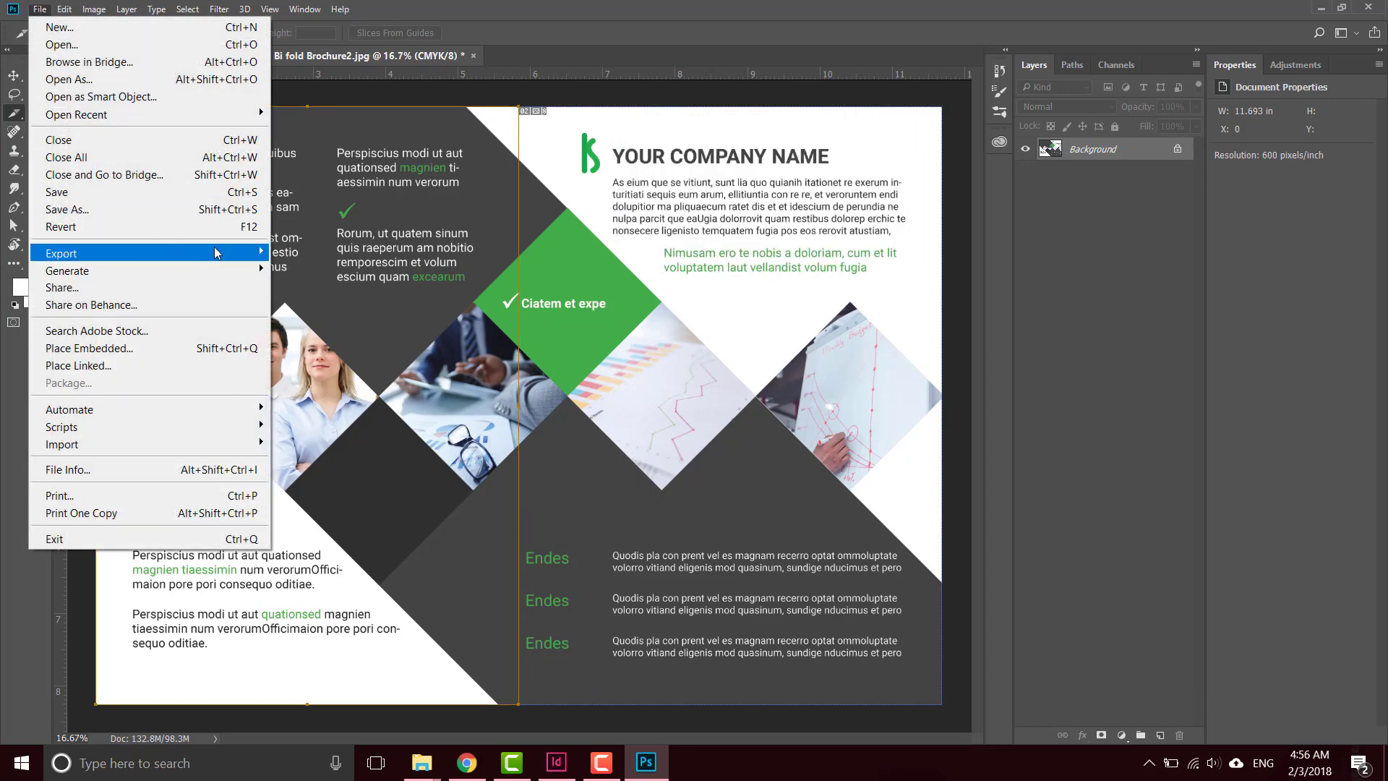
left_click(340, 322)
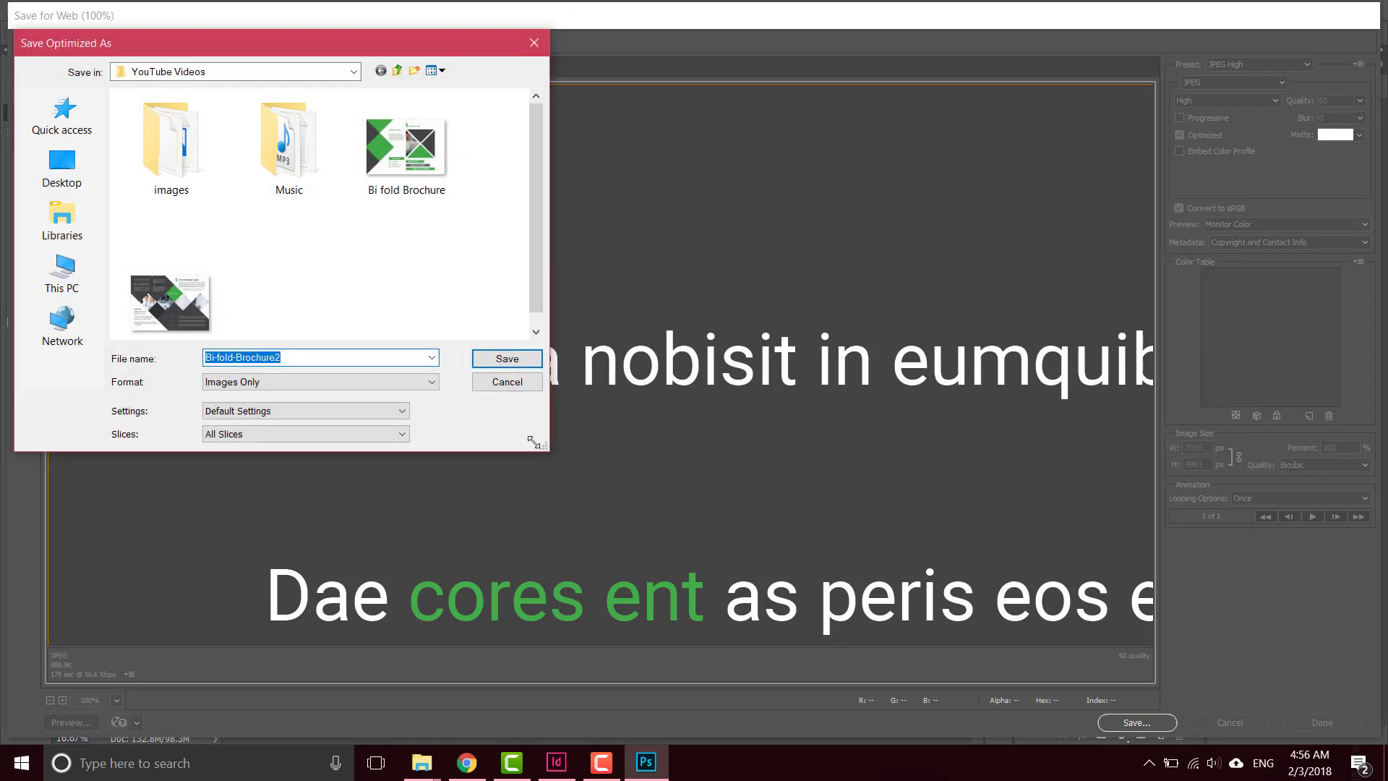
left_click(402, 434)
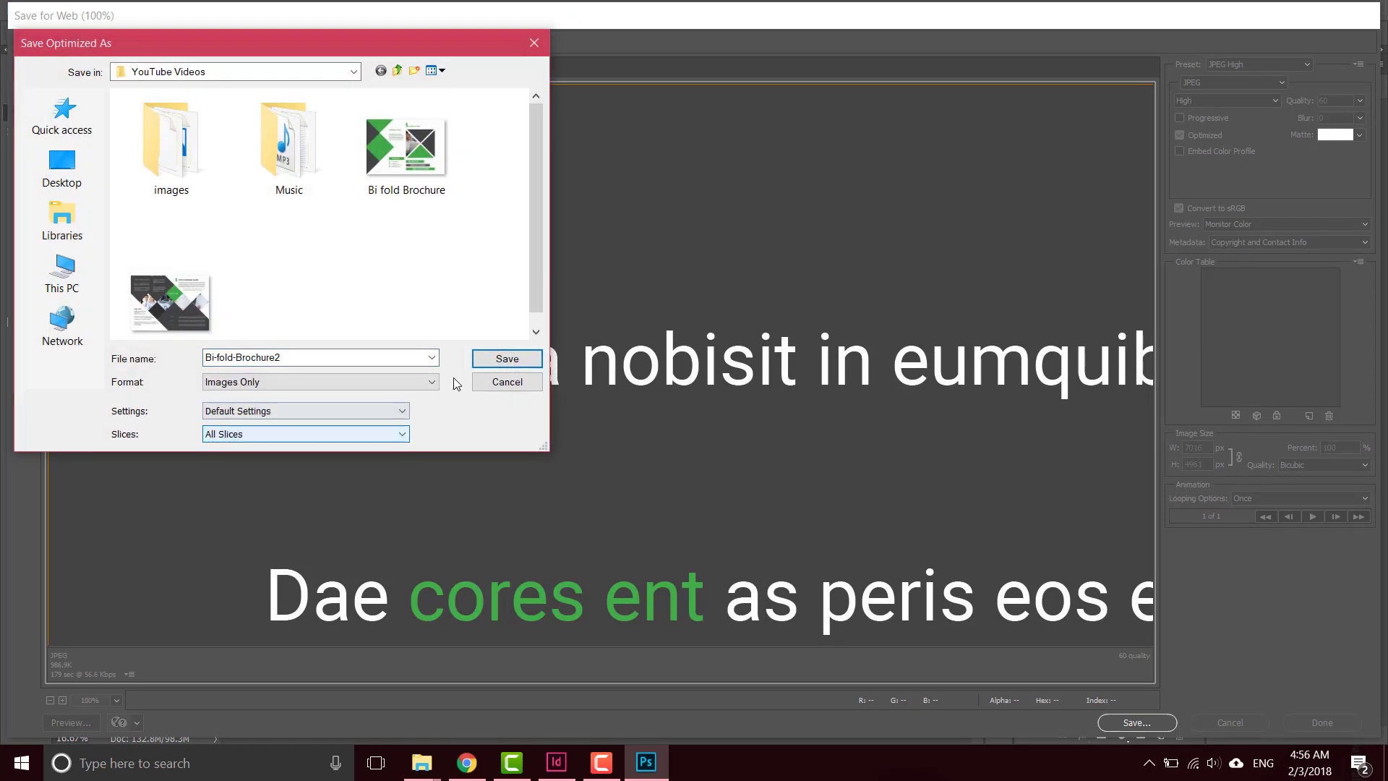
left_click(501, 360)
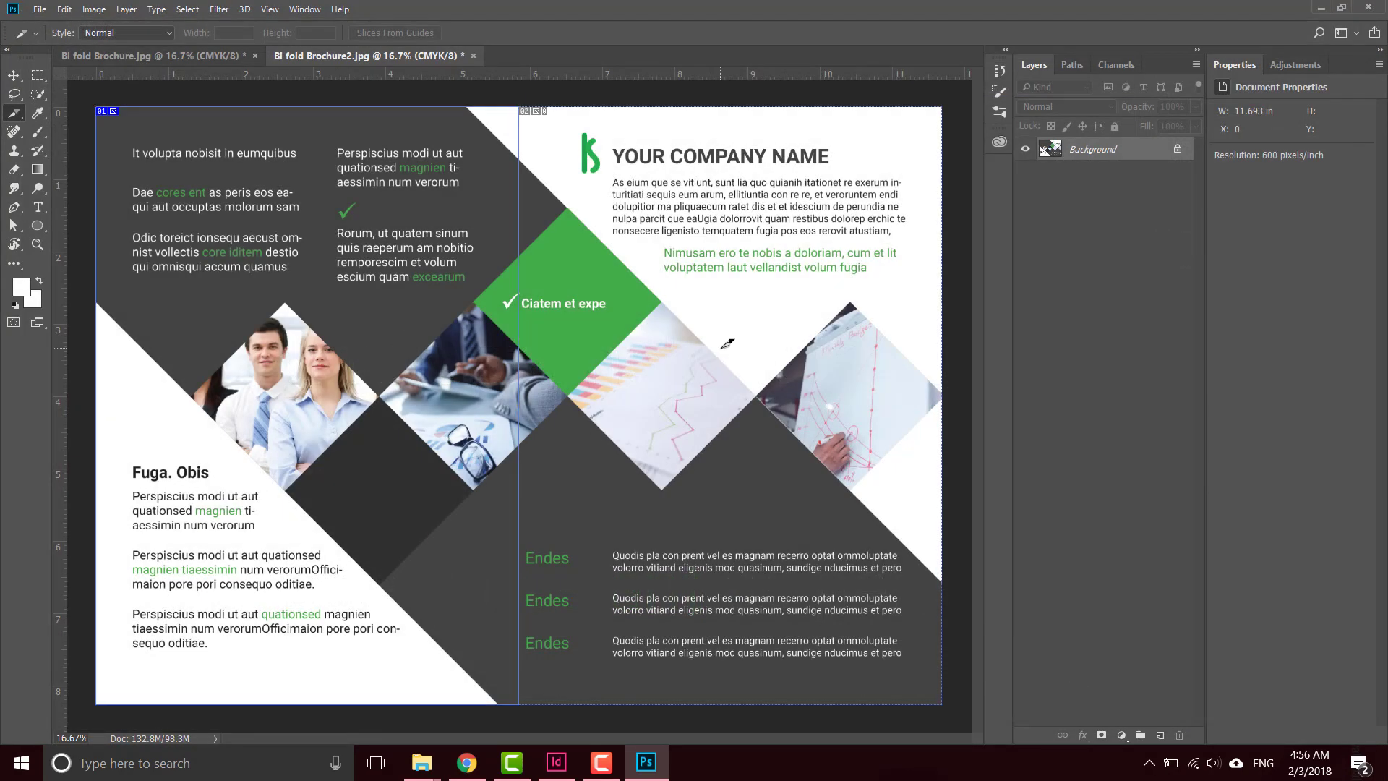
Close both brochure documents without saving changes
left_click(255, 56)
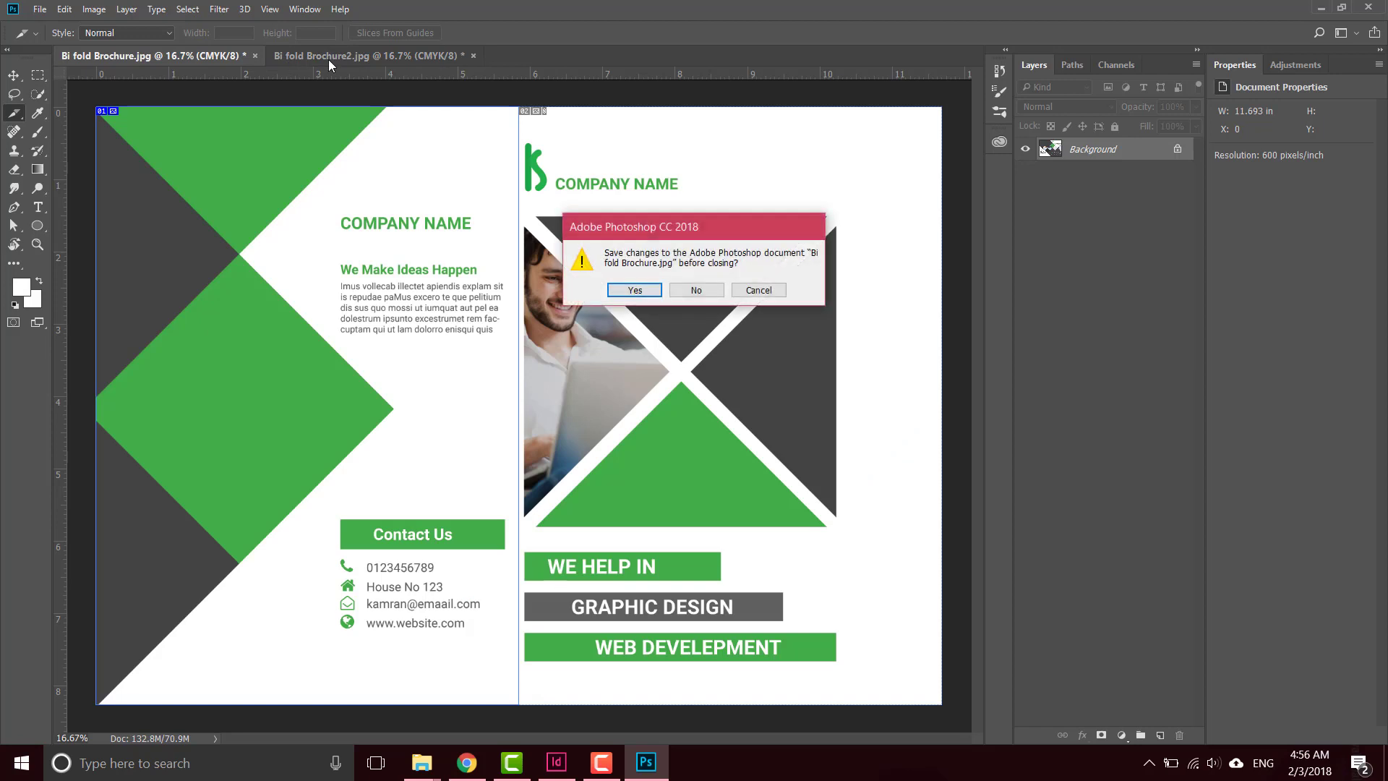
left_click(696, 290)
left_click(260, 55)
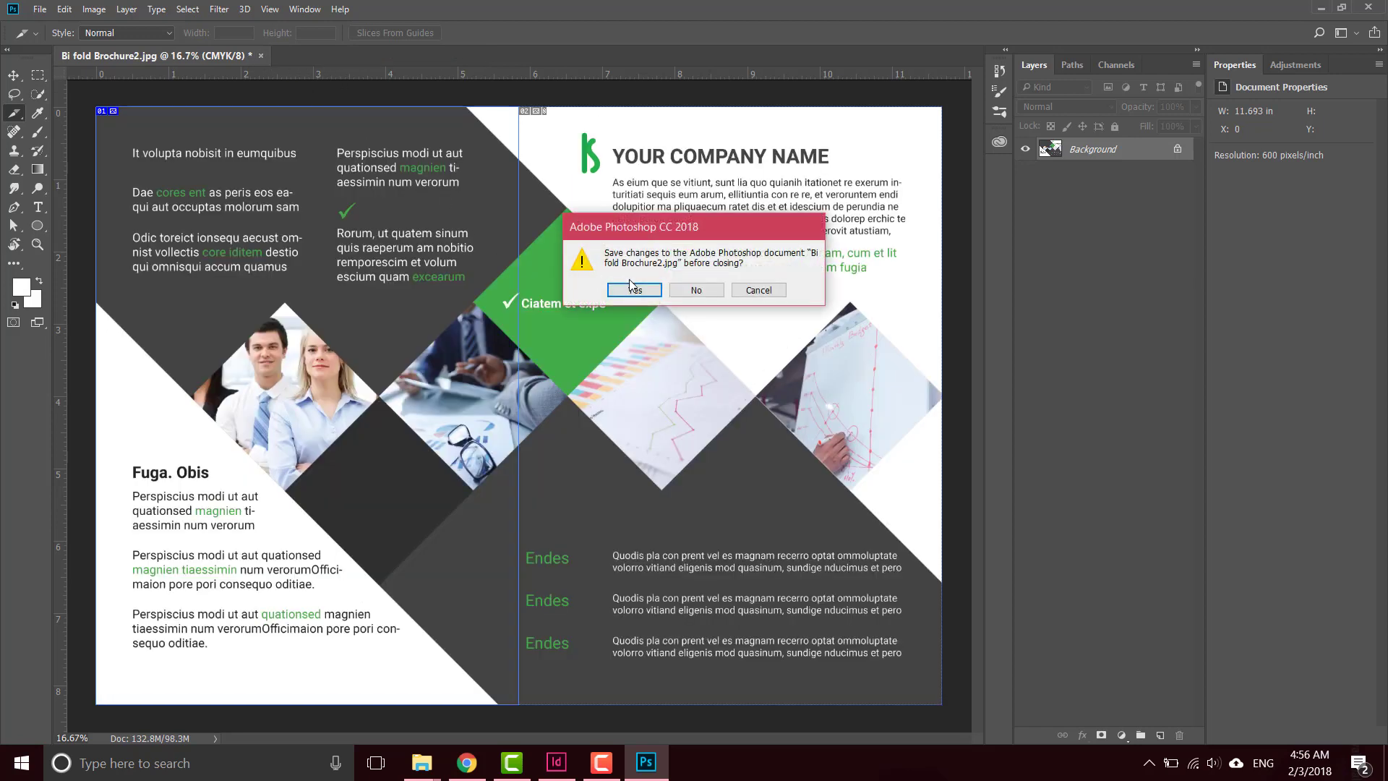
left_click(695, 290)
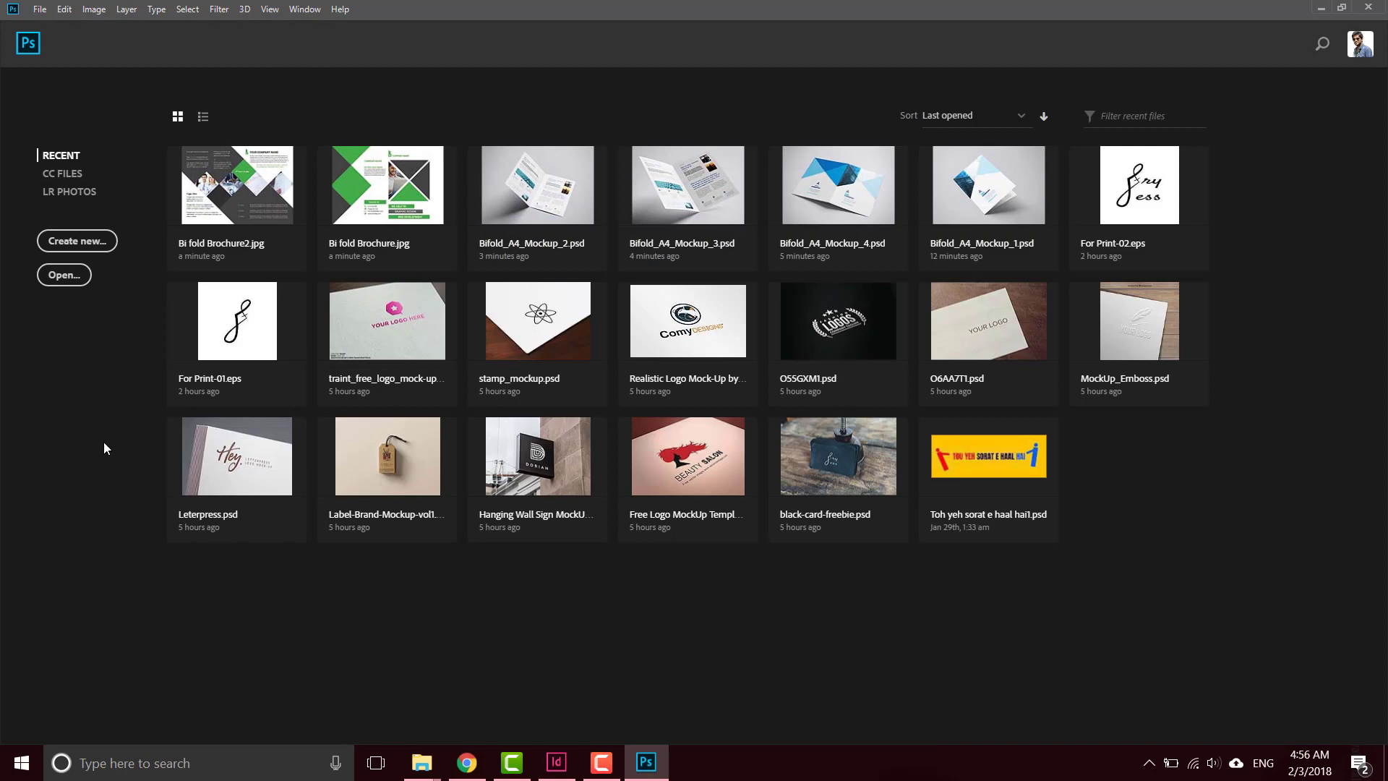
Open Bifold_A4_Mockup_4.psd from the A4_Bifold_Mockup folder in Photoshop
left_click(422, 763)
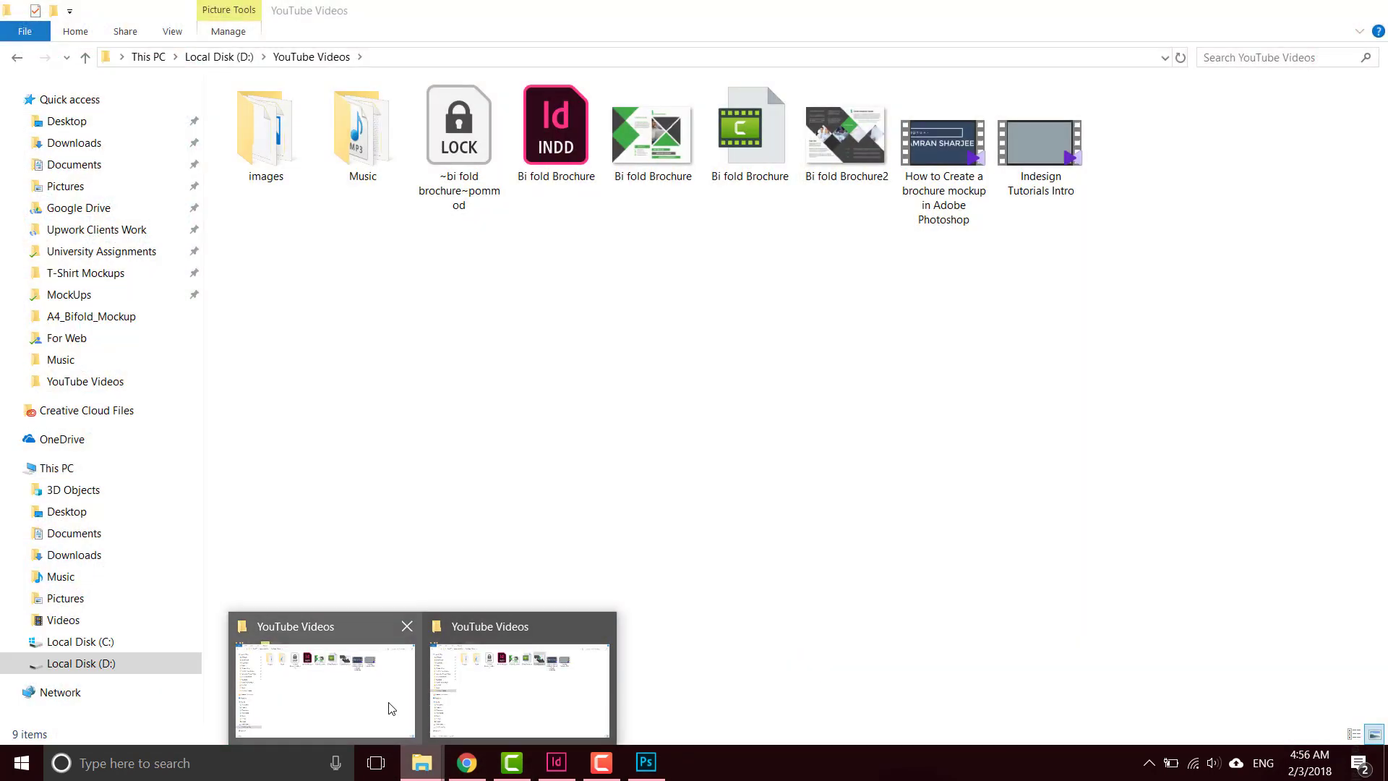
left_click(391, 708)
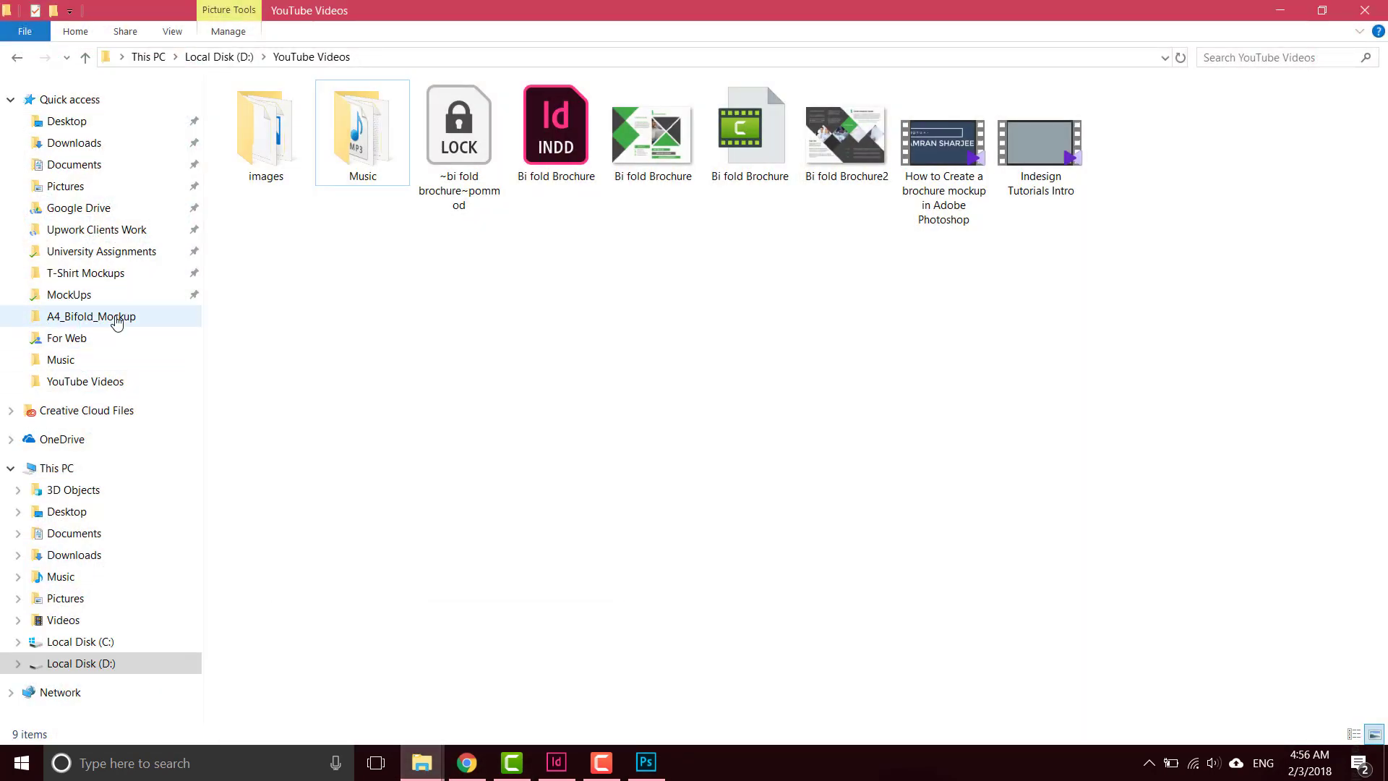
left_click(116, 318)
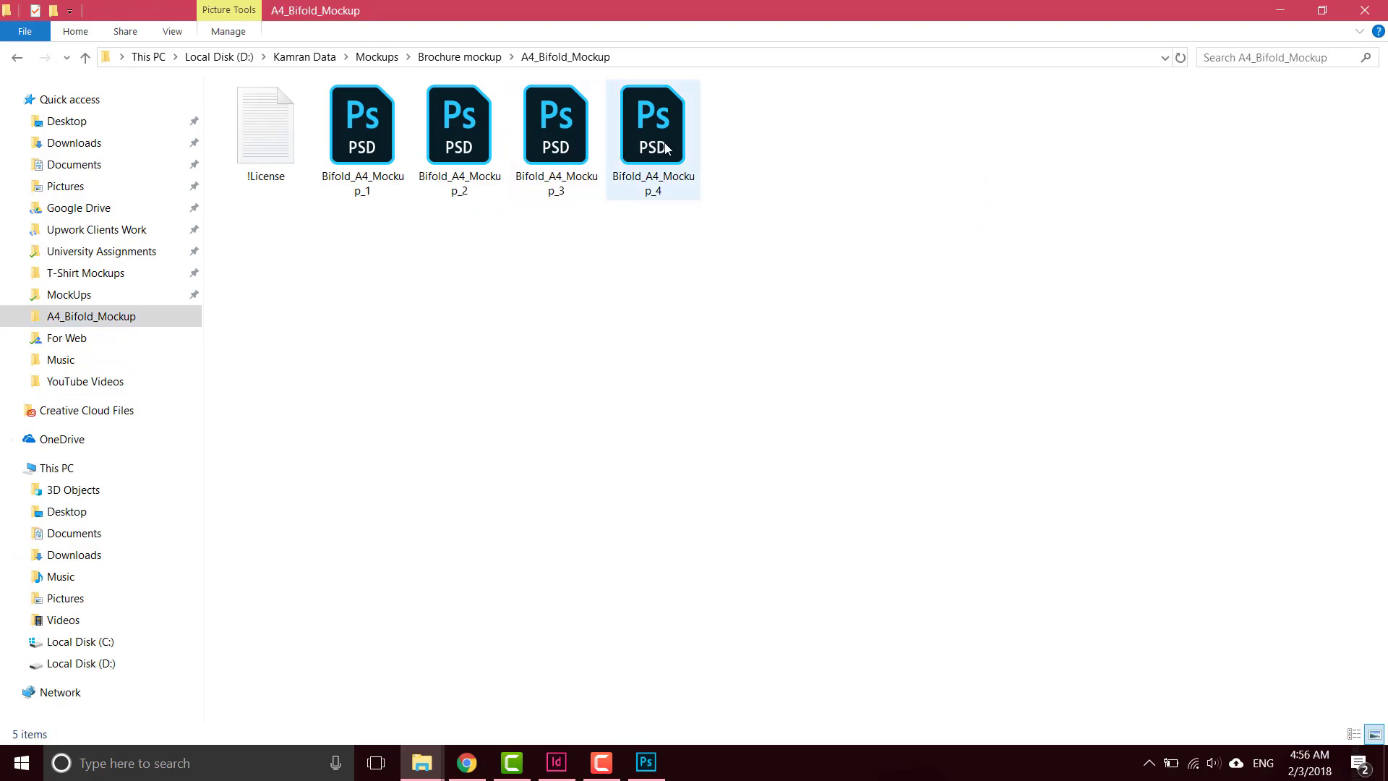
double_click(667, 148)
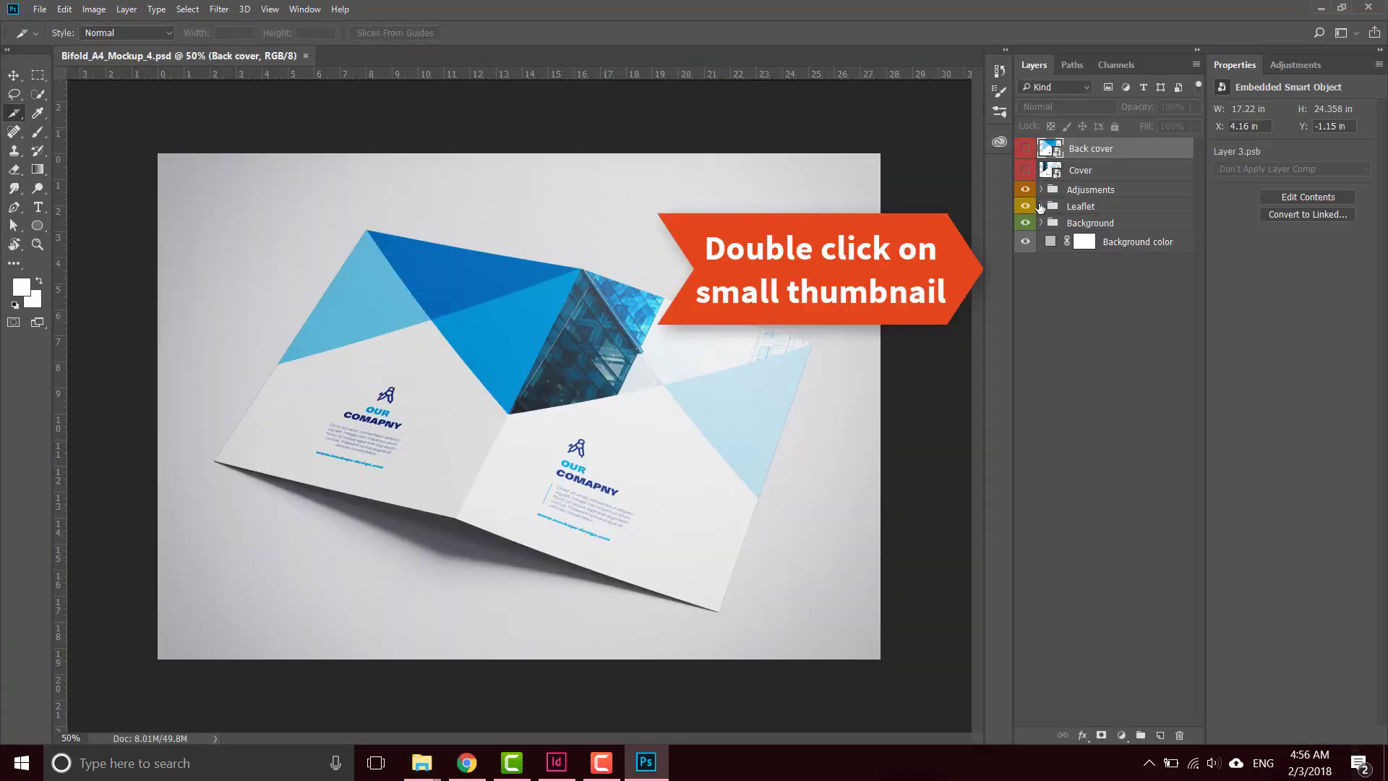
Place Bi-fold-Brochure_02 in the Leaflet group's Cover smart object, save, and return to the mockup
left_click(1041, 207)
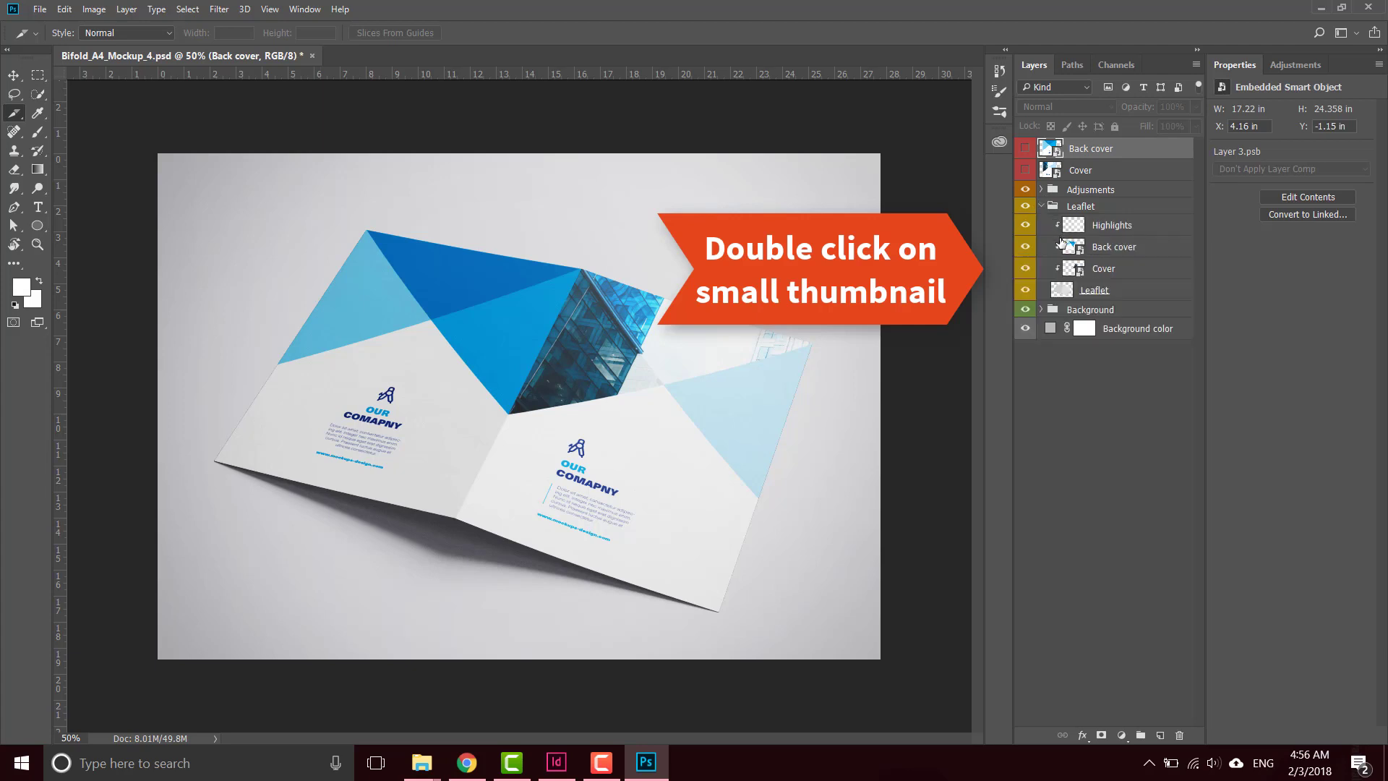
double_click(1080, 272)
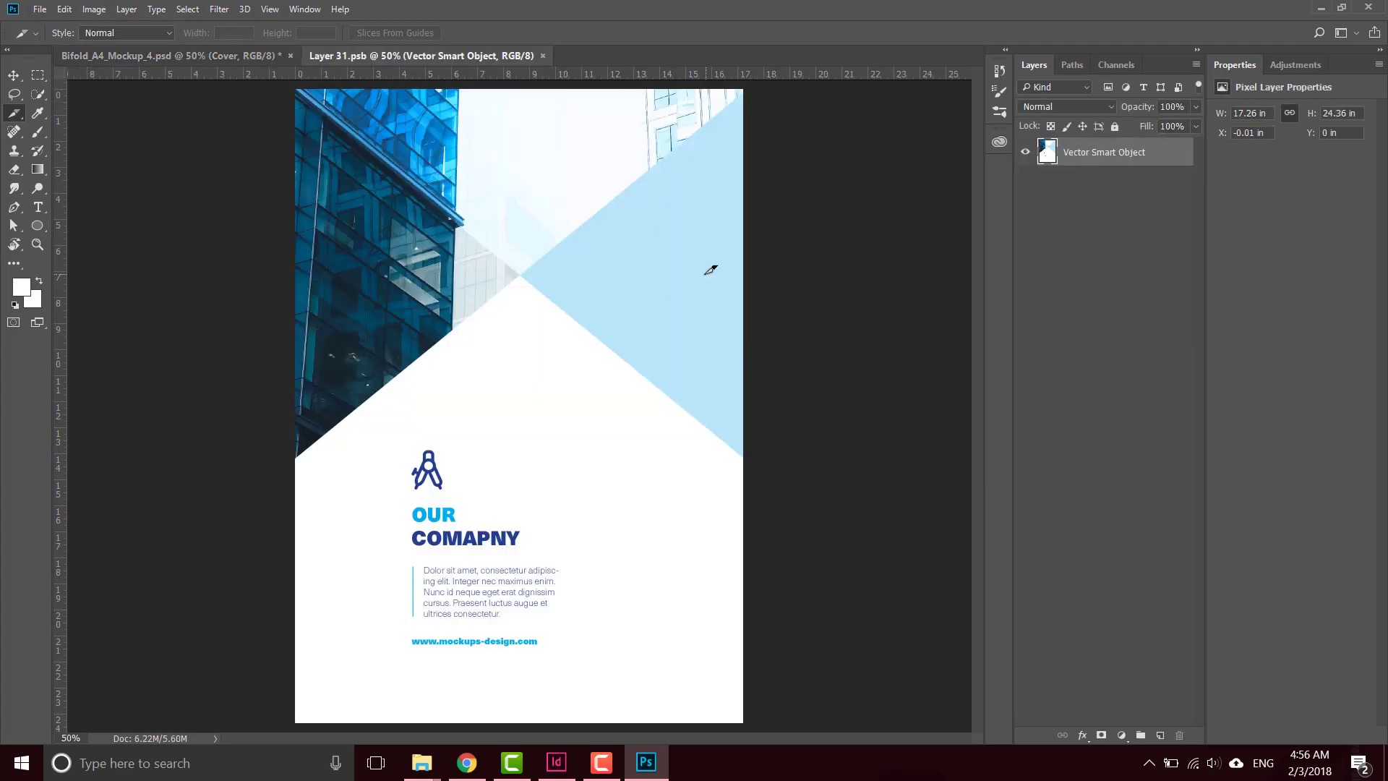
key("ctrl+shift+p")
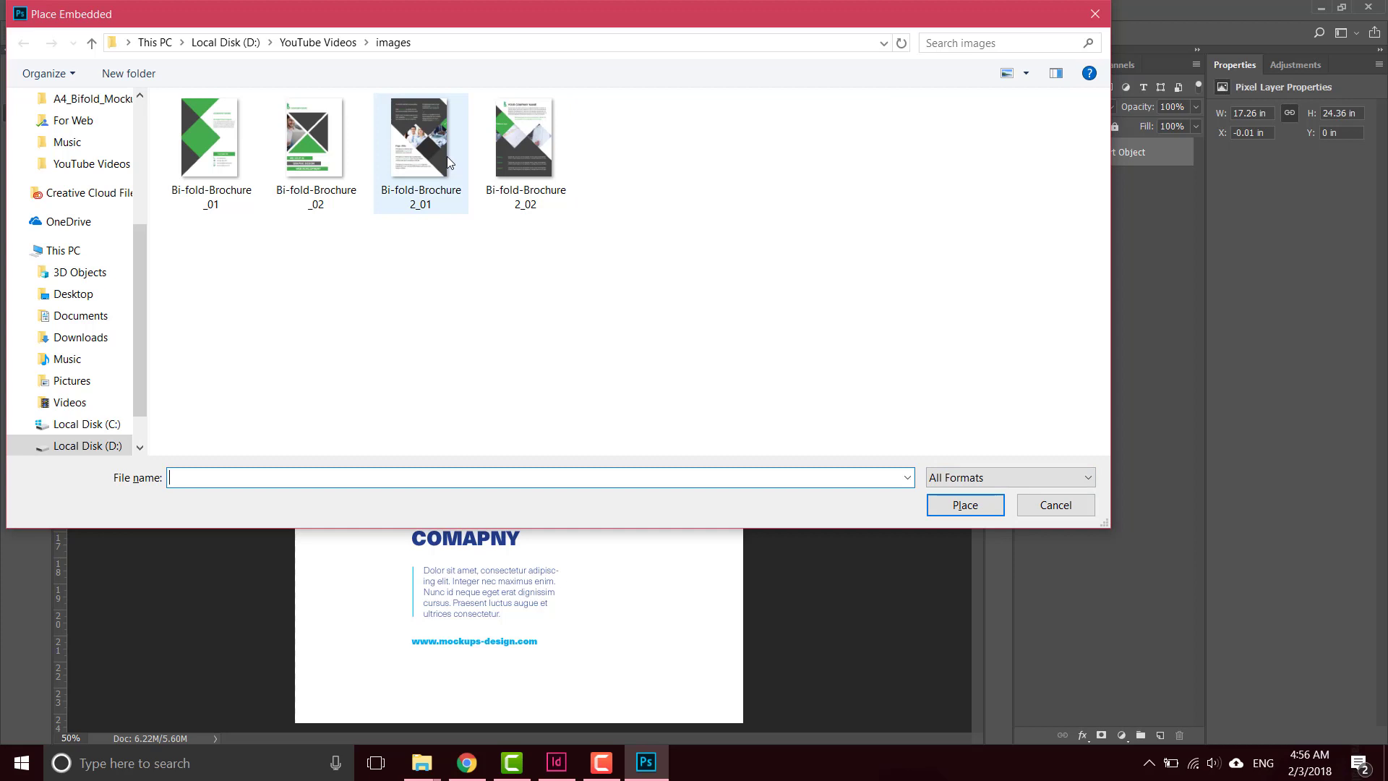
double_click(331, 150)
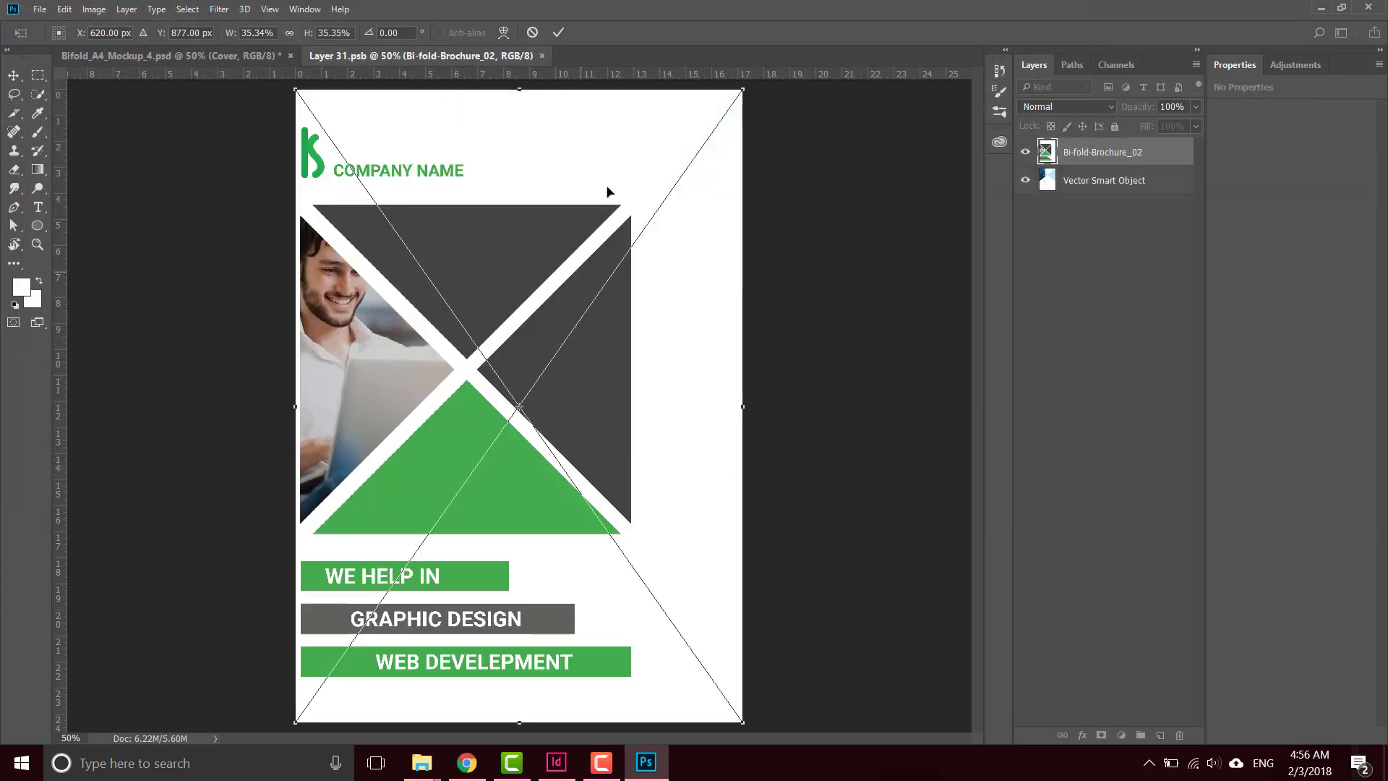
left_click(558, 33)
key("ctrl+s")
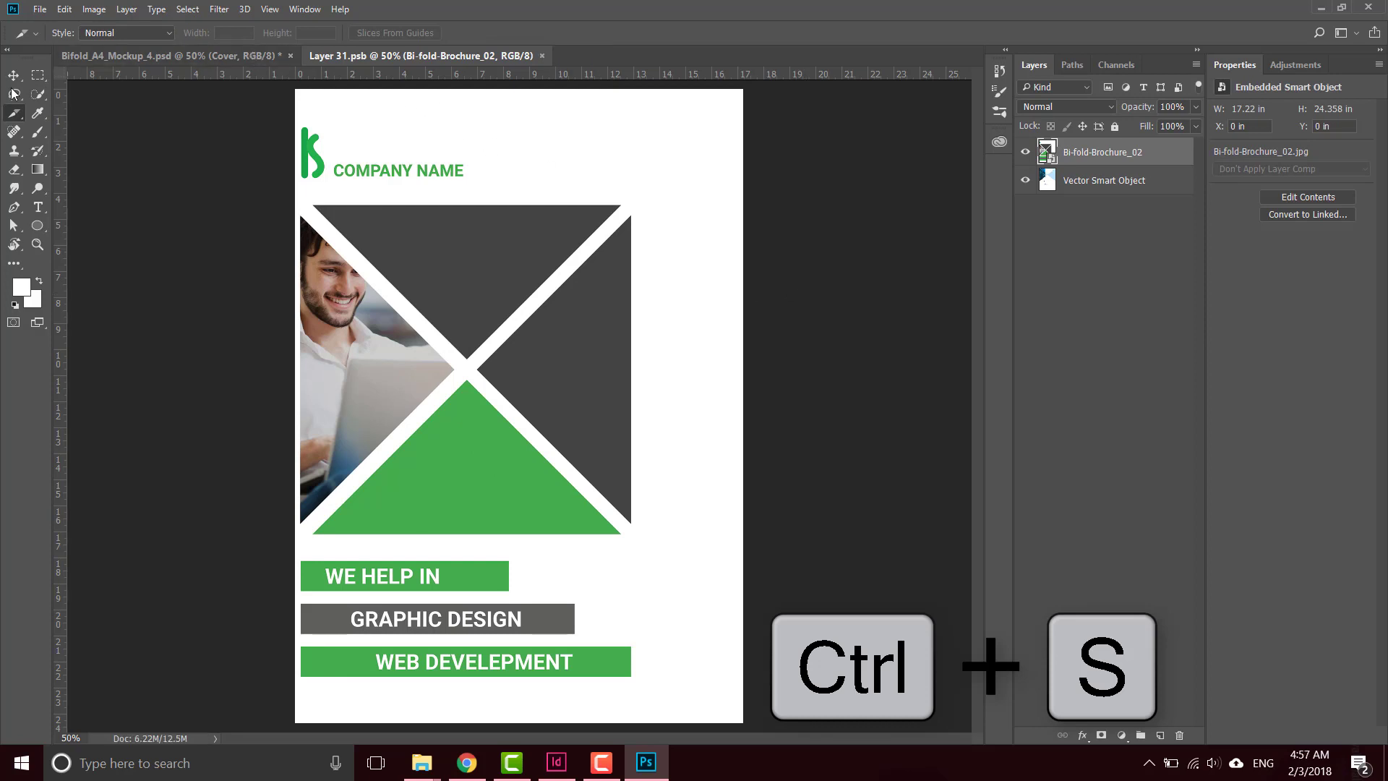
left_click(13, 75)
left_click(115, 55)
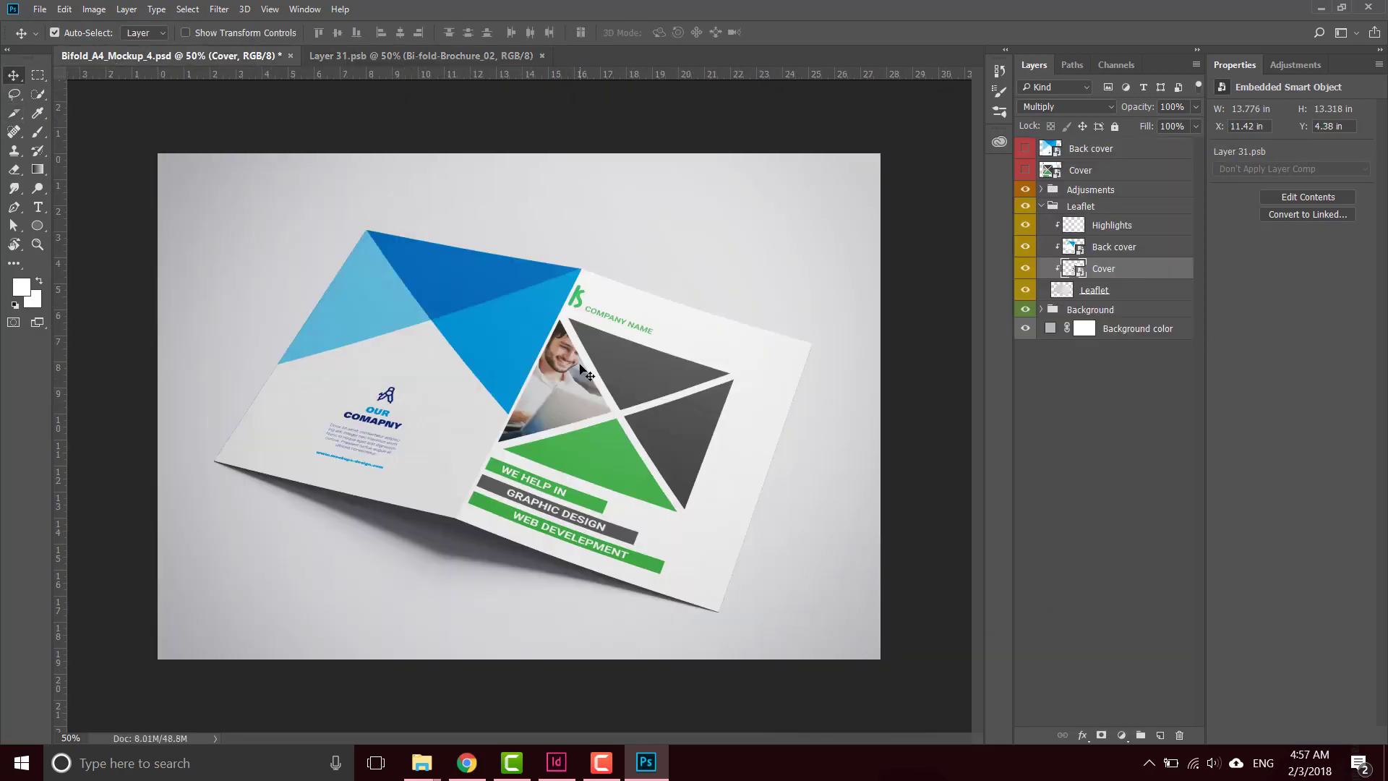
Embed Bi-fold-Brochure_01 into the Back cover smart object and save it
double_click(1074, 248)
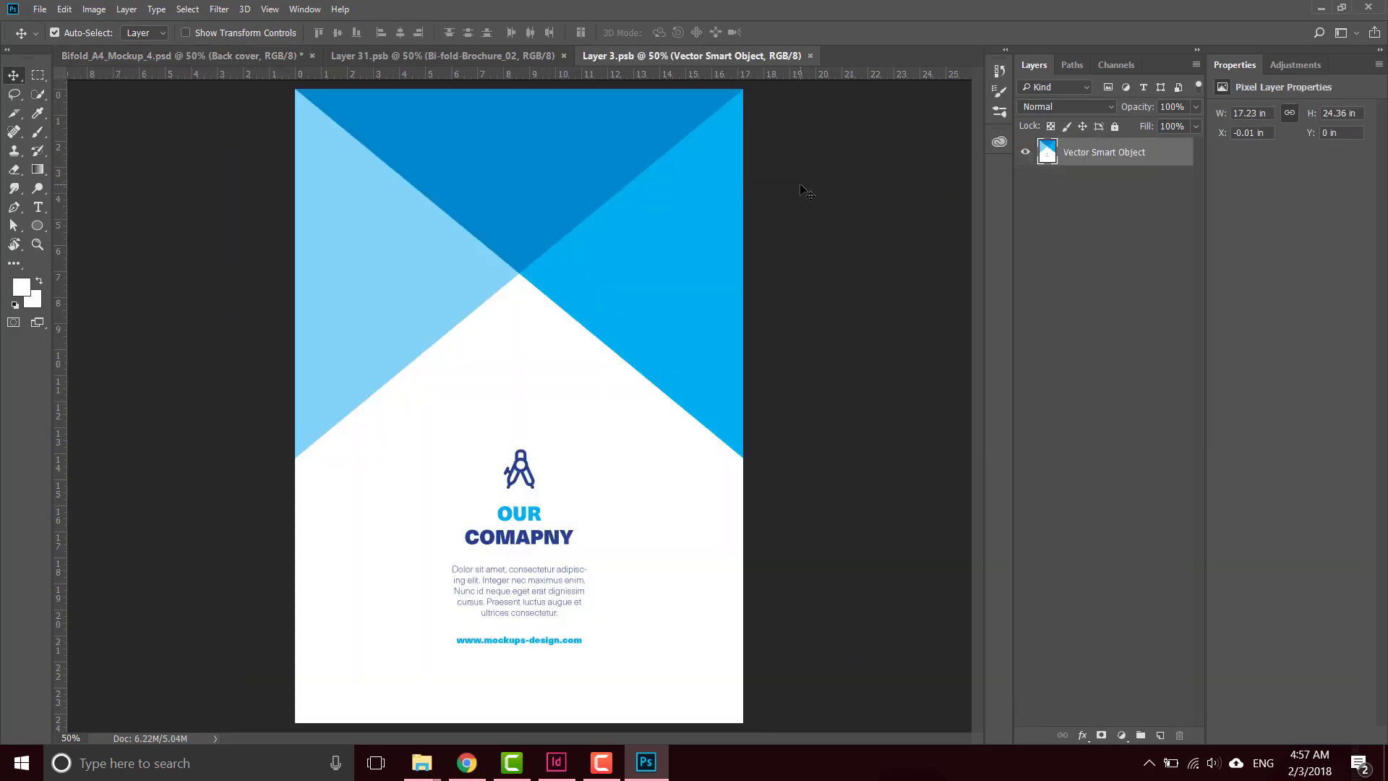
left_click(40, 9)
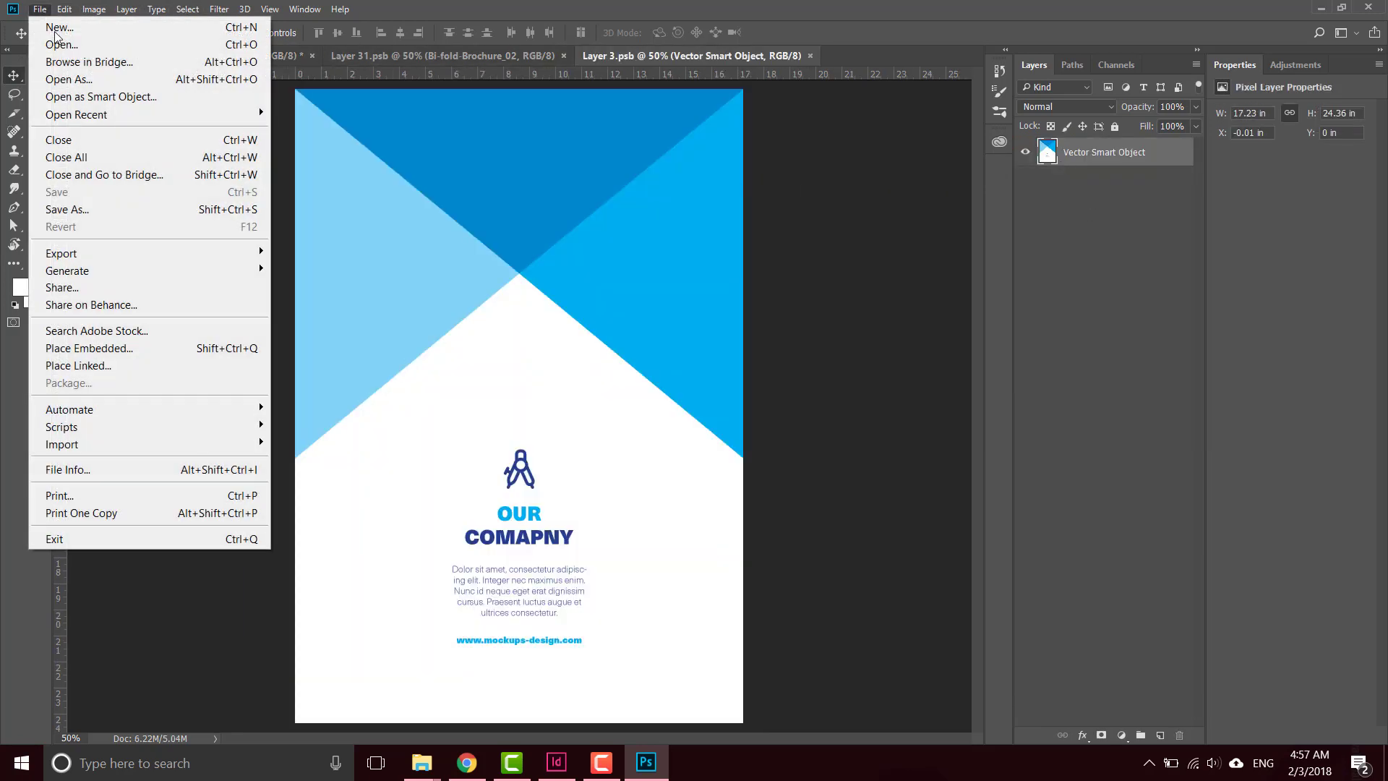
left_click(239, 348)
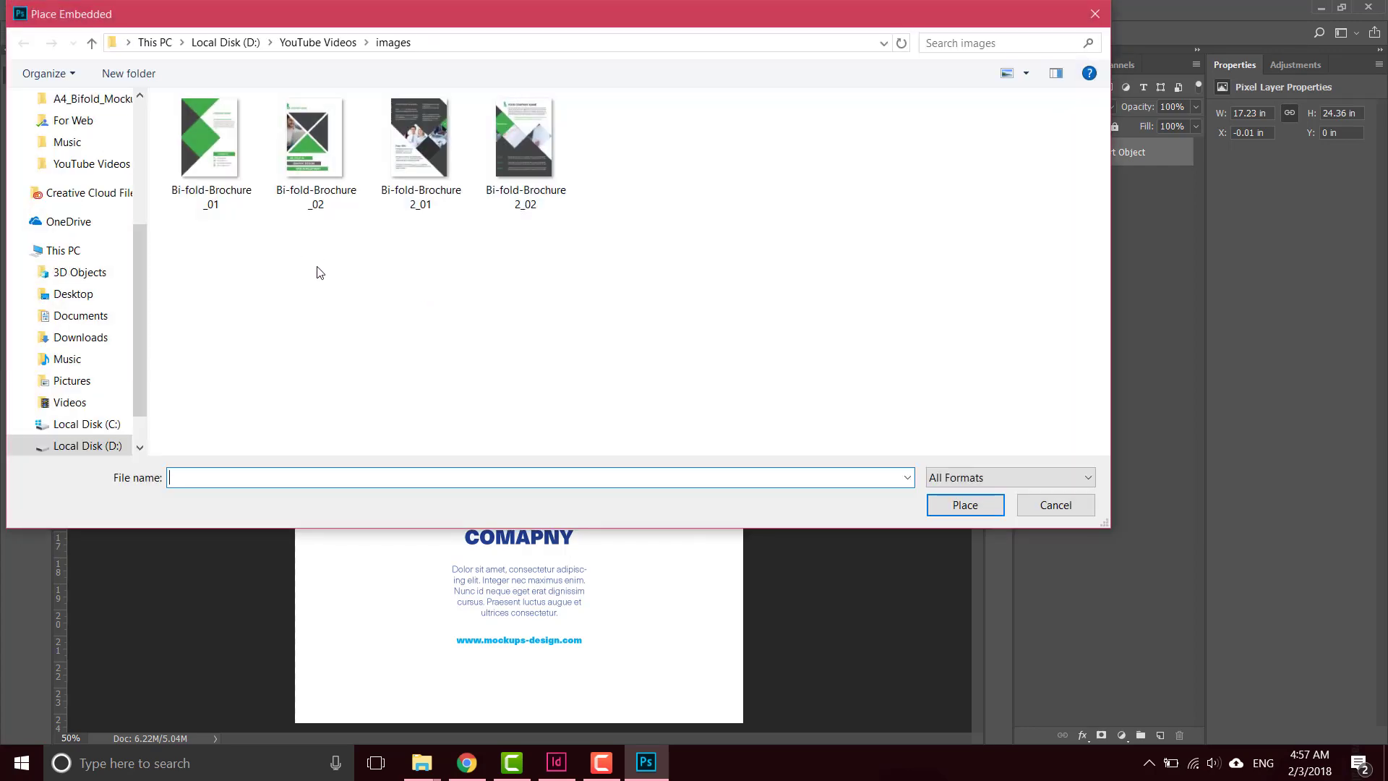
double_click(196, 133)
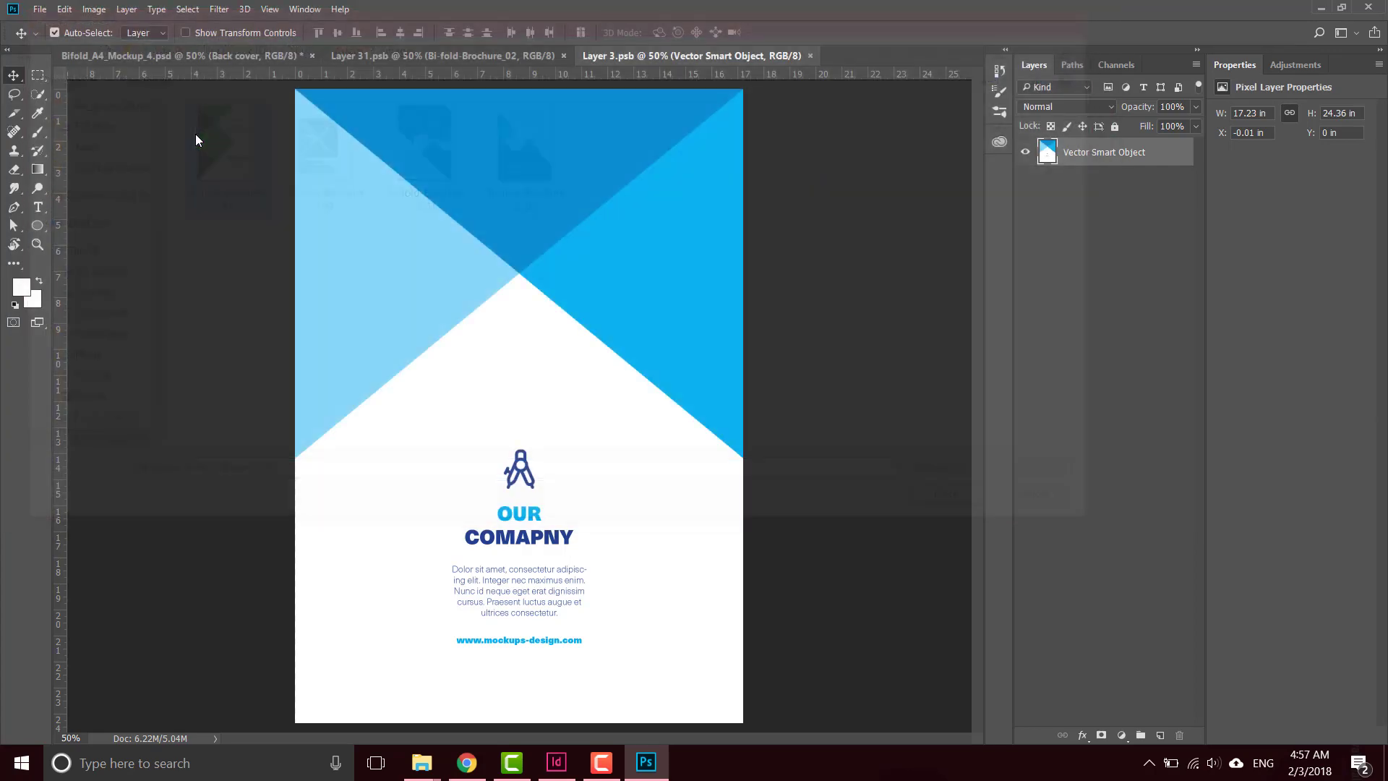
key("ctrl+s")
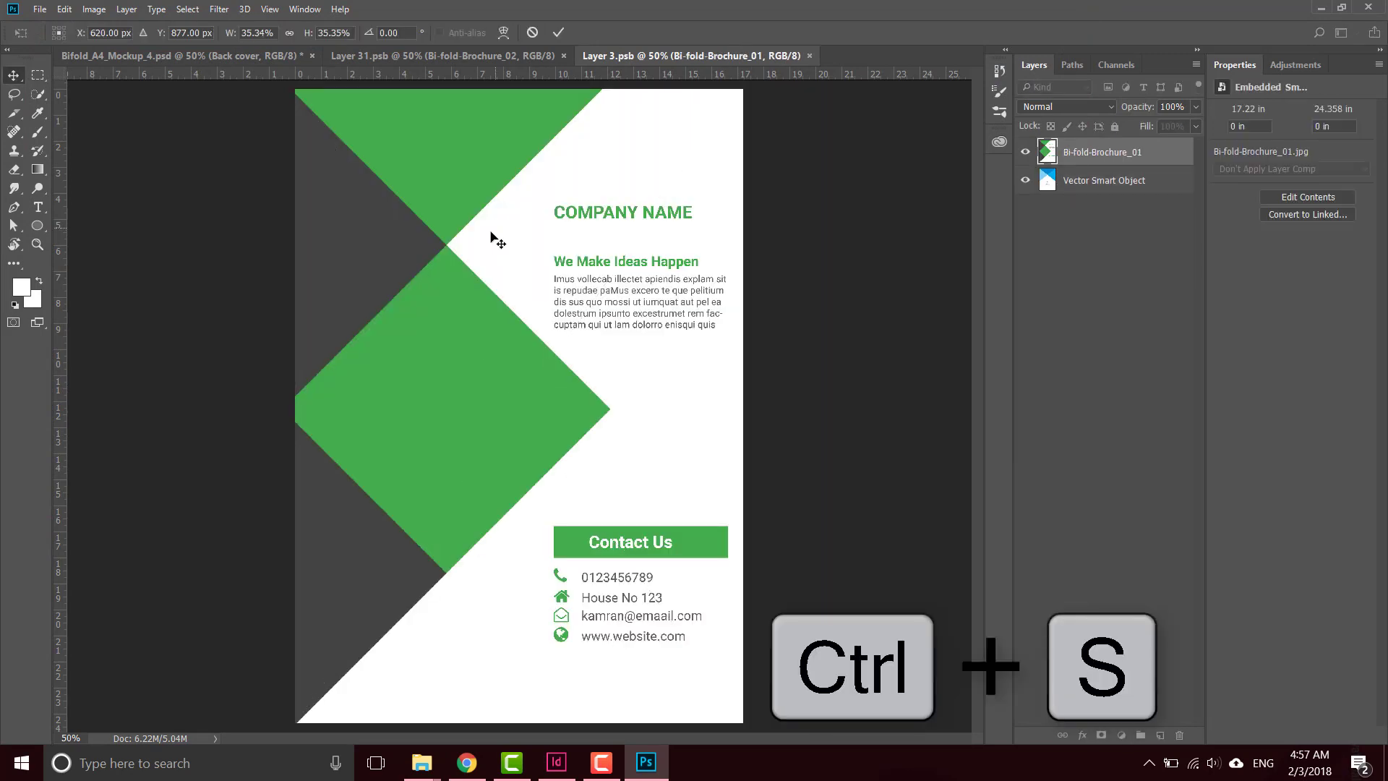
left_click(265, 57)
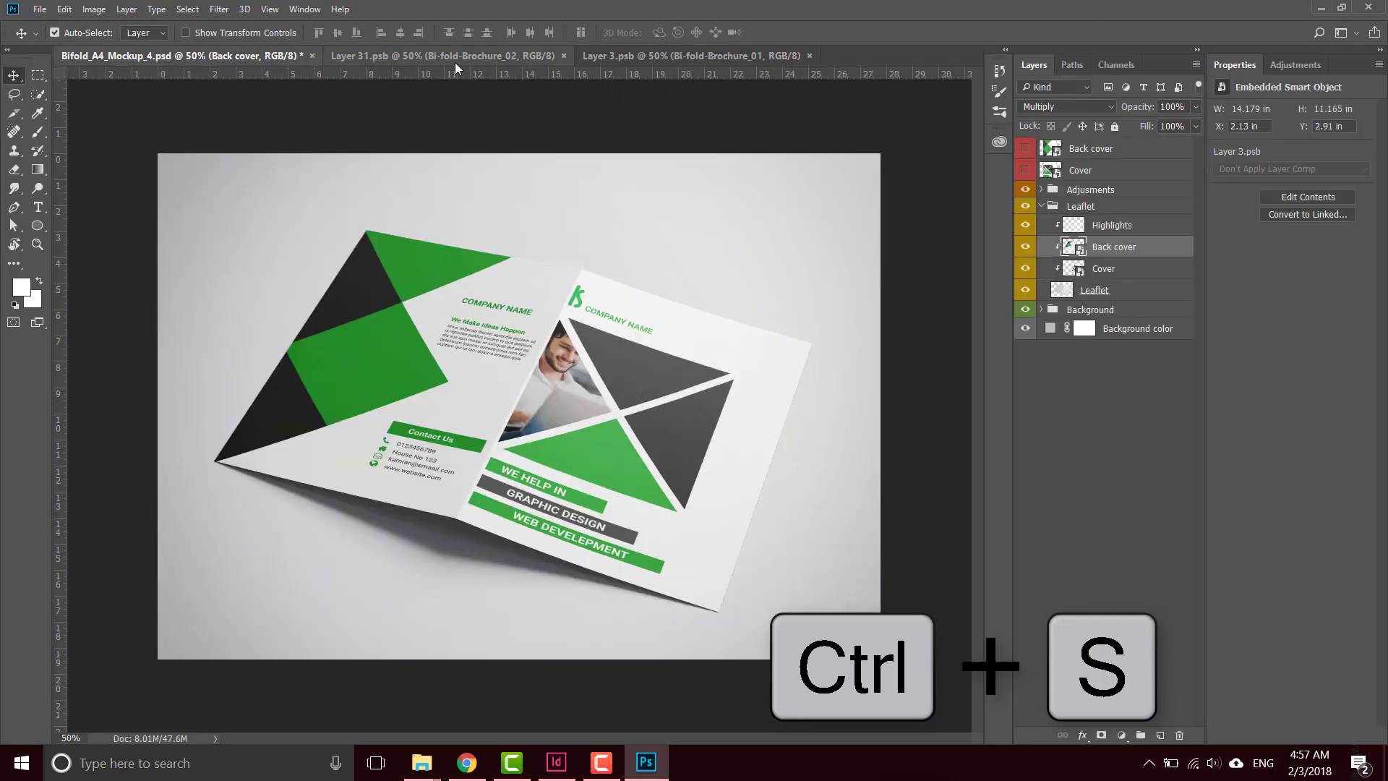
left_click(564, 55)
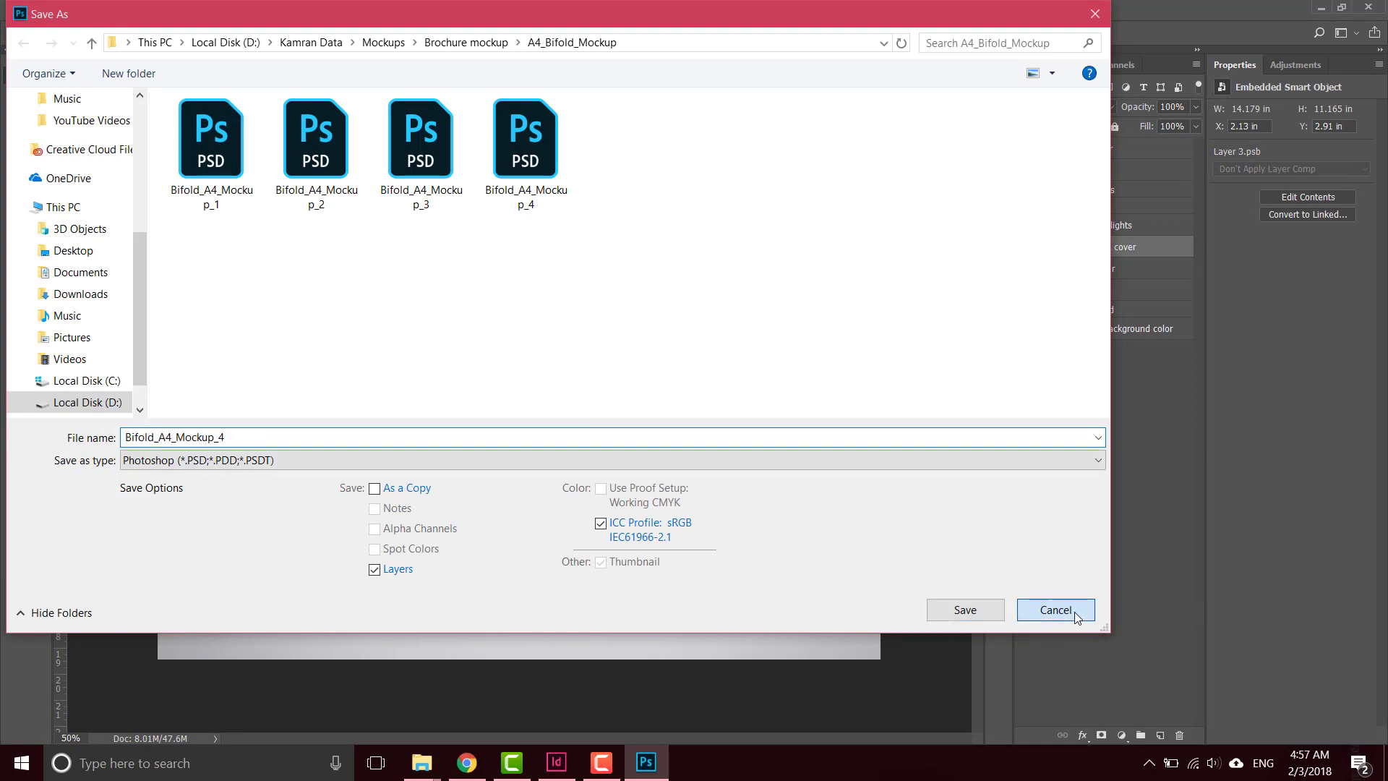
Cancel the Save As prompt and open Bifold_A4_Mockup_3.psd from the A4_Bifold_Mockup folder
left_click(1062, 611)
left_click(512, 130)
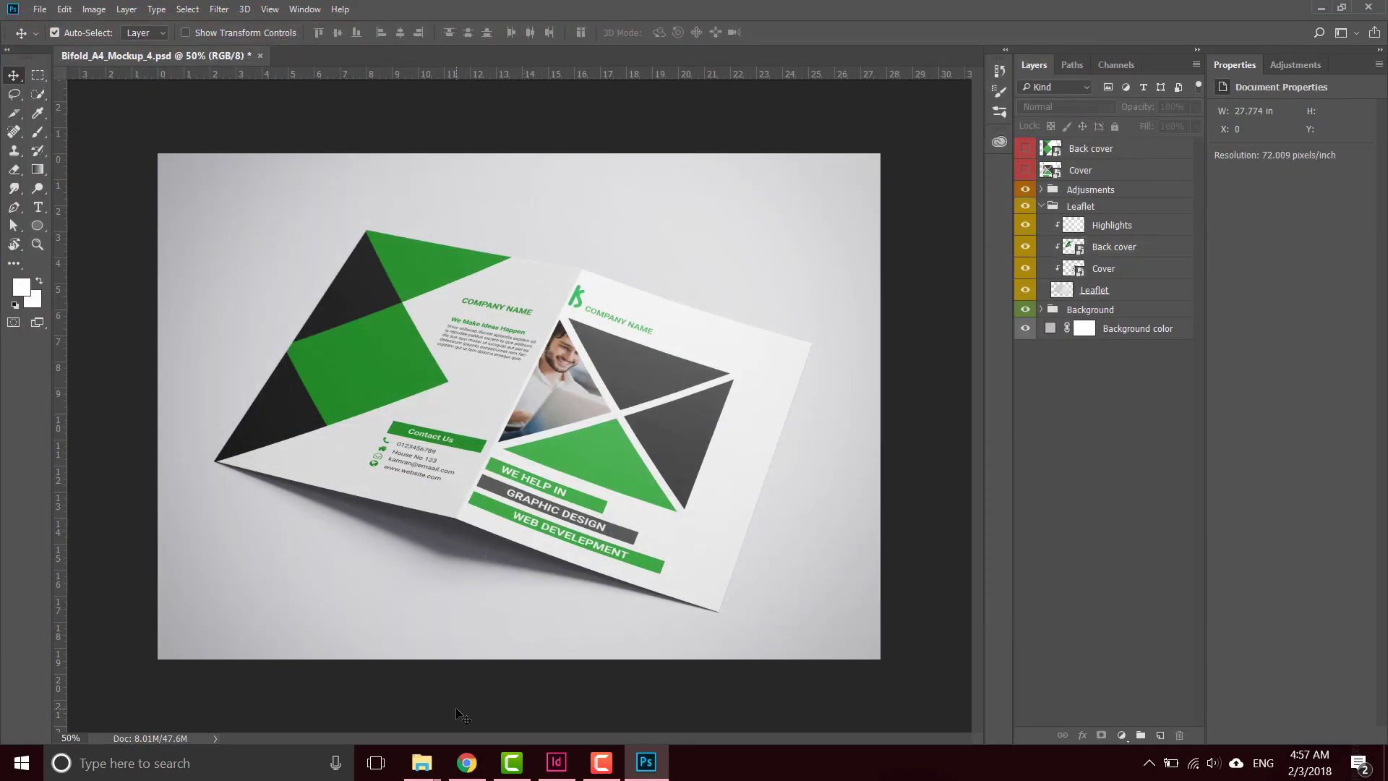
left_click(421, 762)
left_click(320, 679)
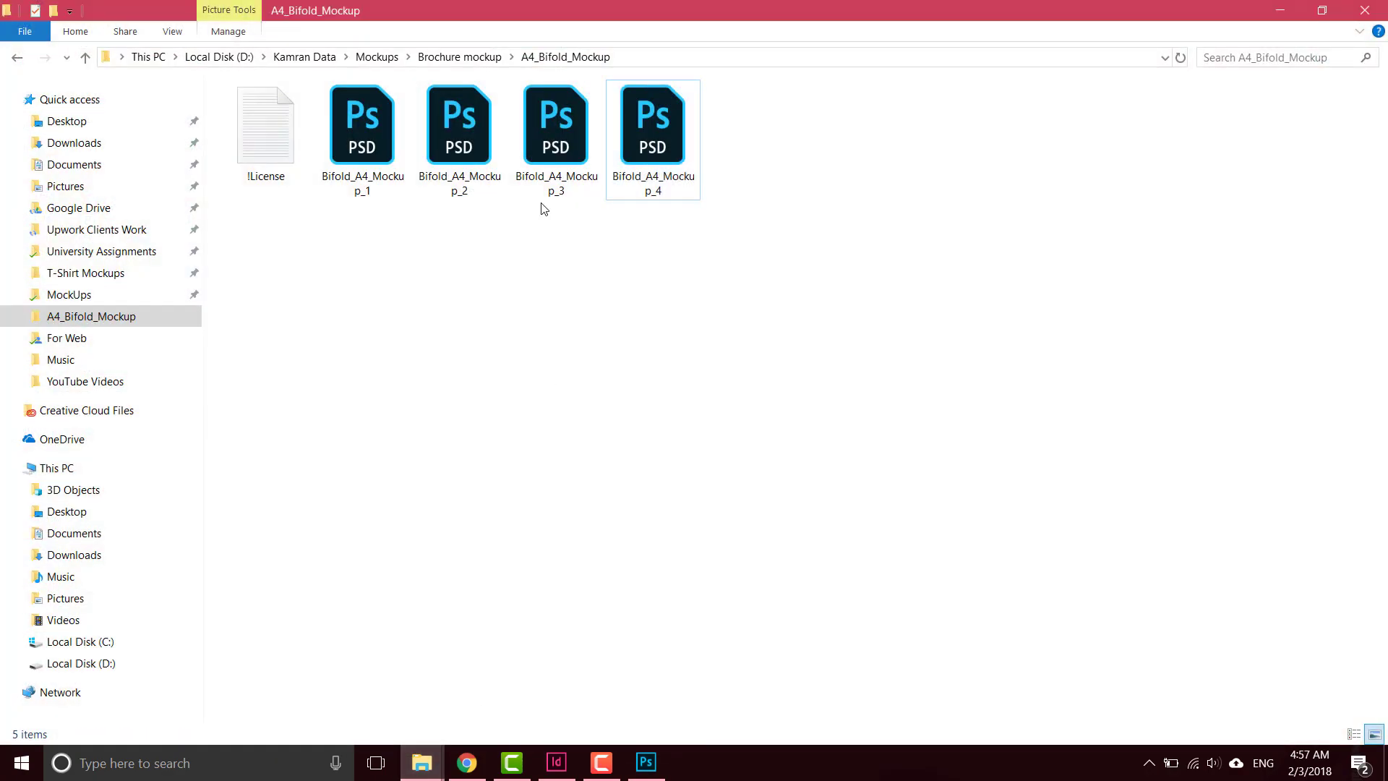
double_click(553, 168)
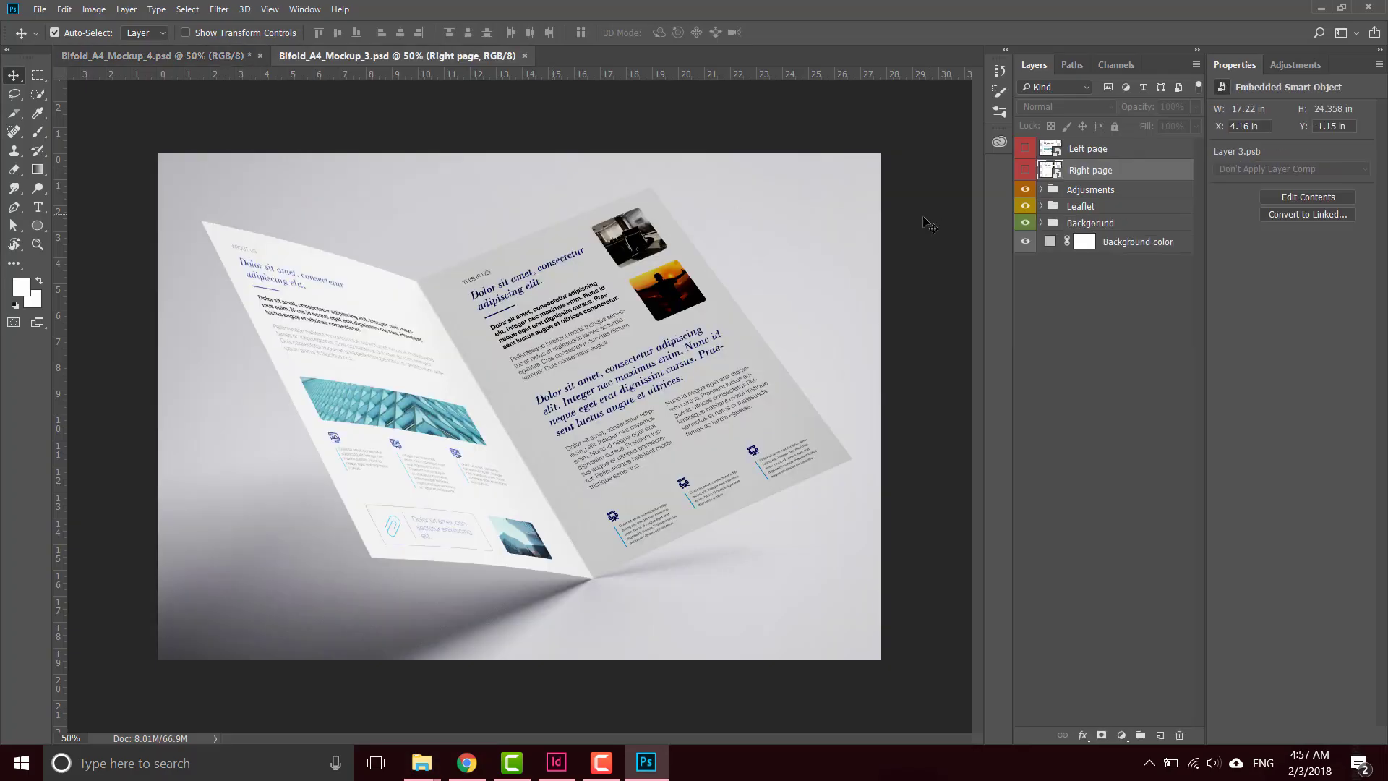
Embed Bi-fold-Brochure2_01 into the Leaflet group's Left page smart object and save it
left_click(1041, 206)
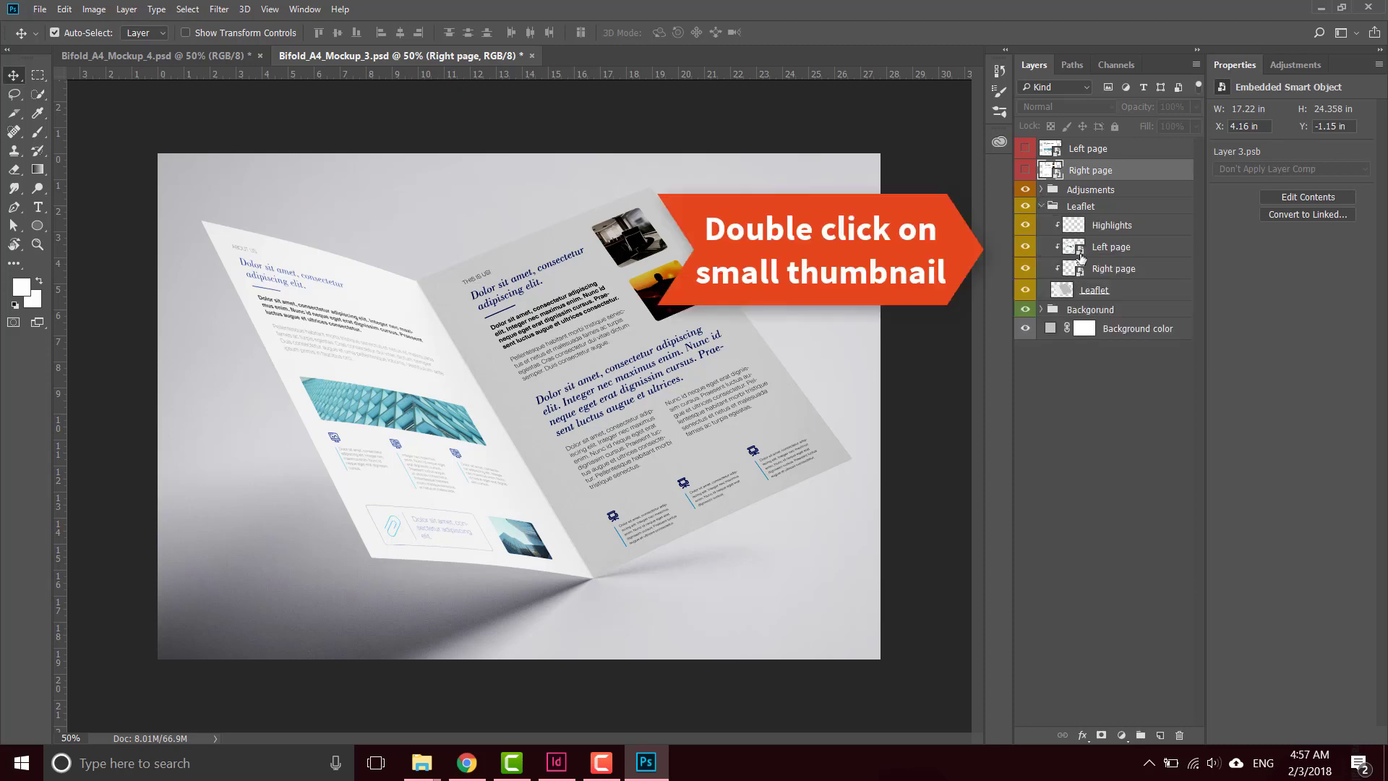
double_click(1075, 248)
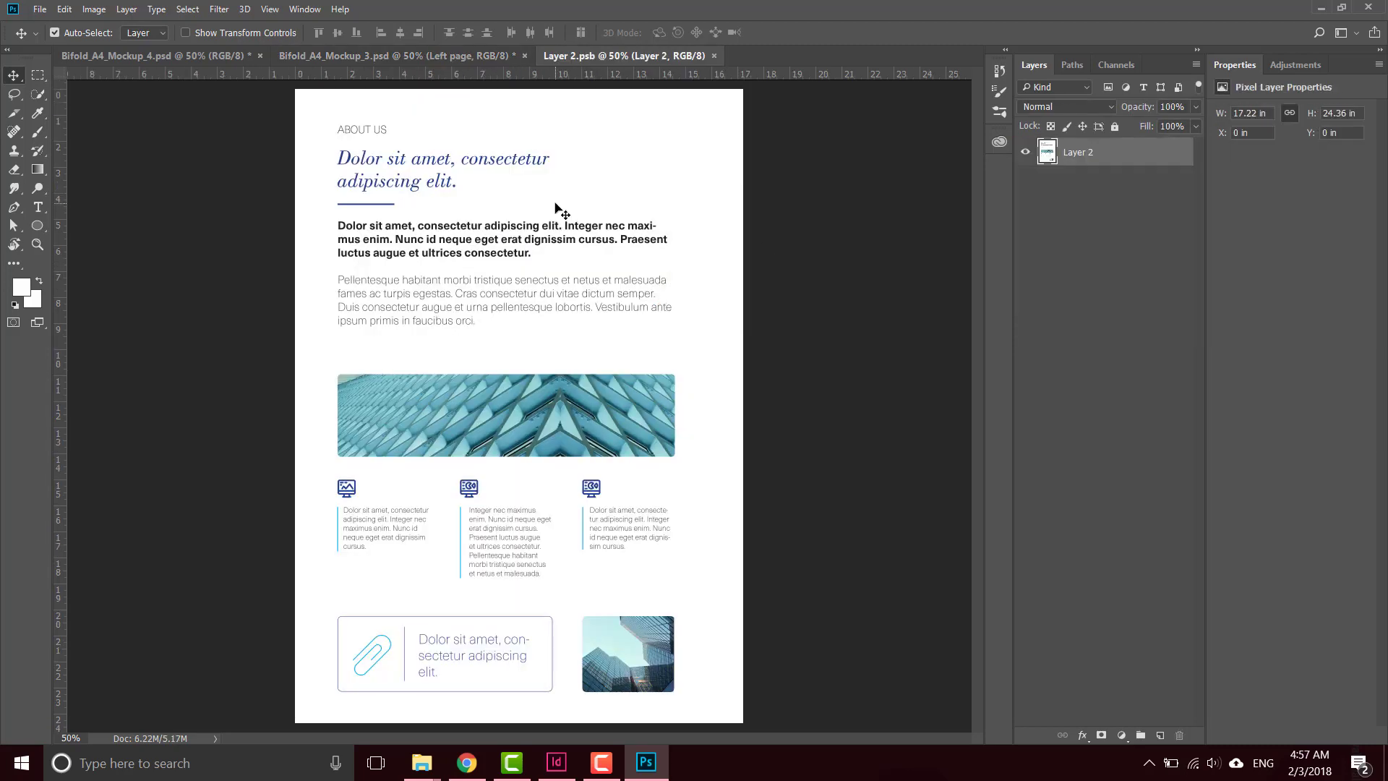
key("ctrl+shift+p")
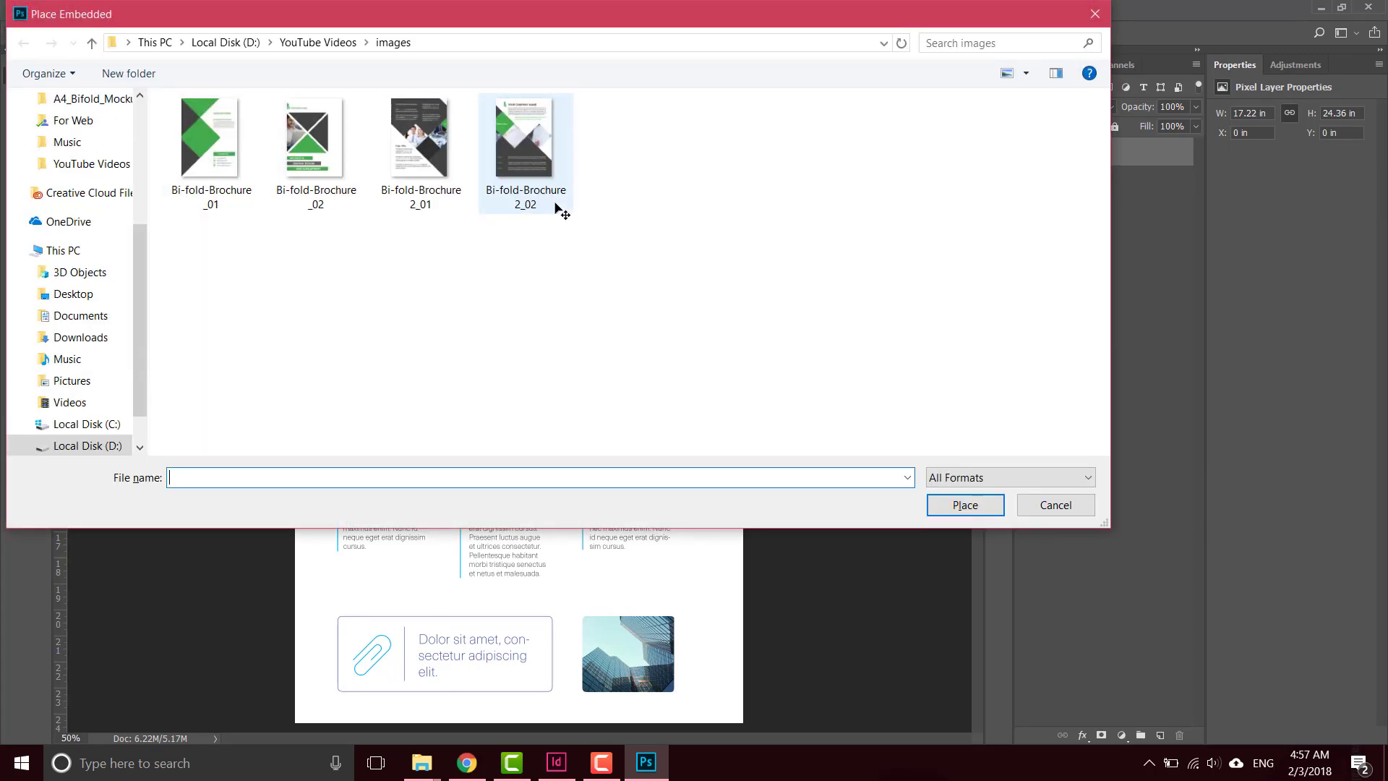
double_click(442, 151)
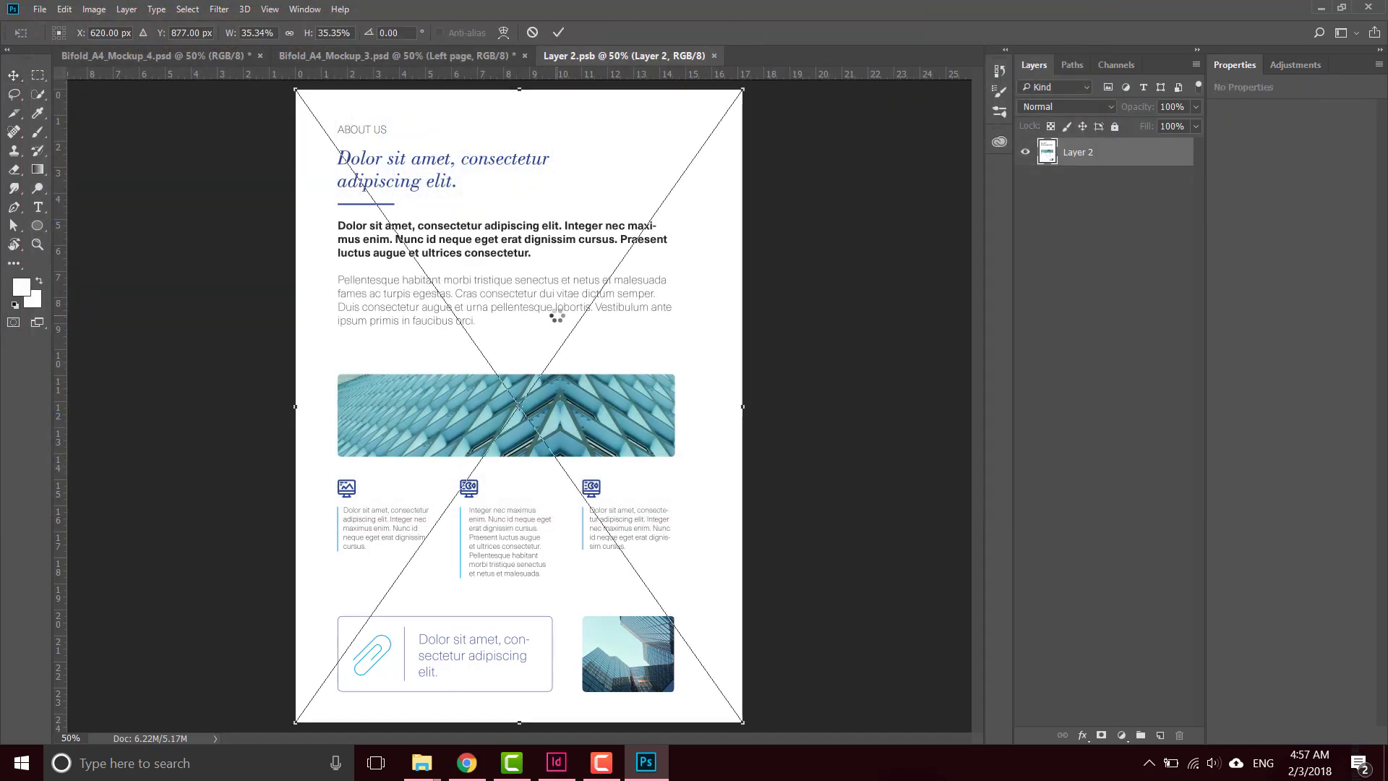
key("ctrl+s")
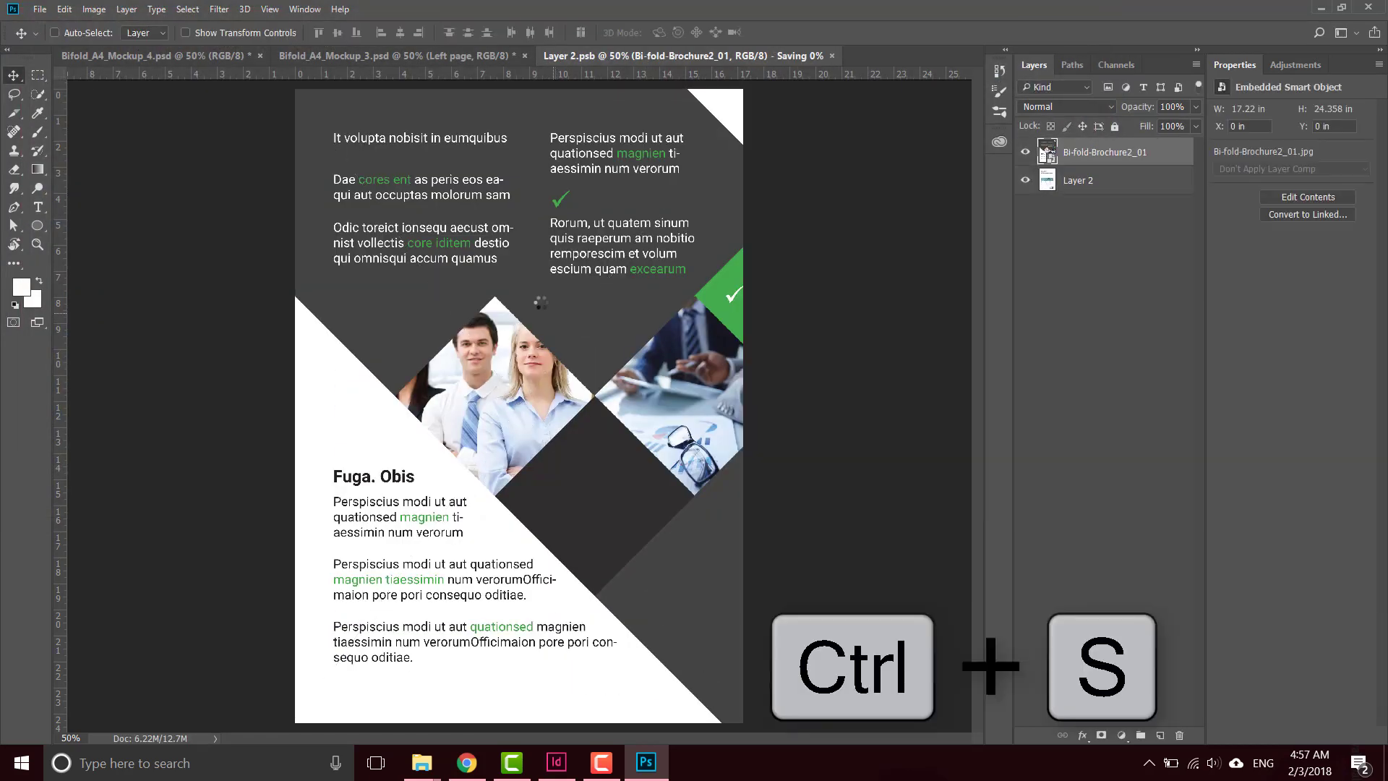
left_click(241, 56)
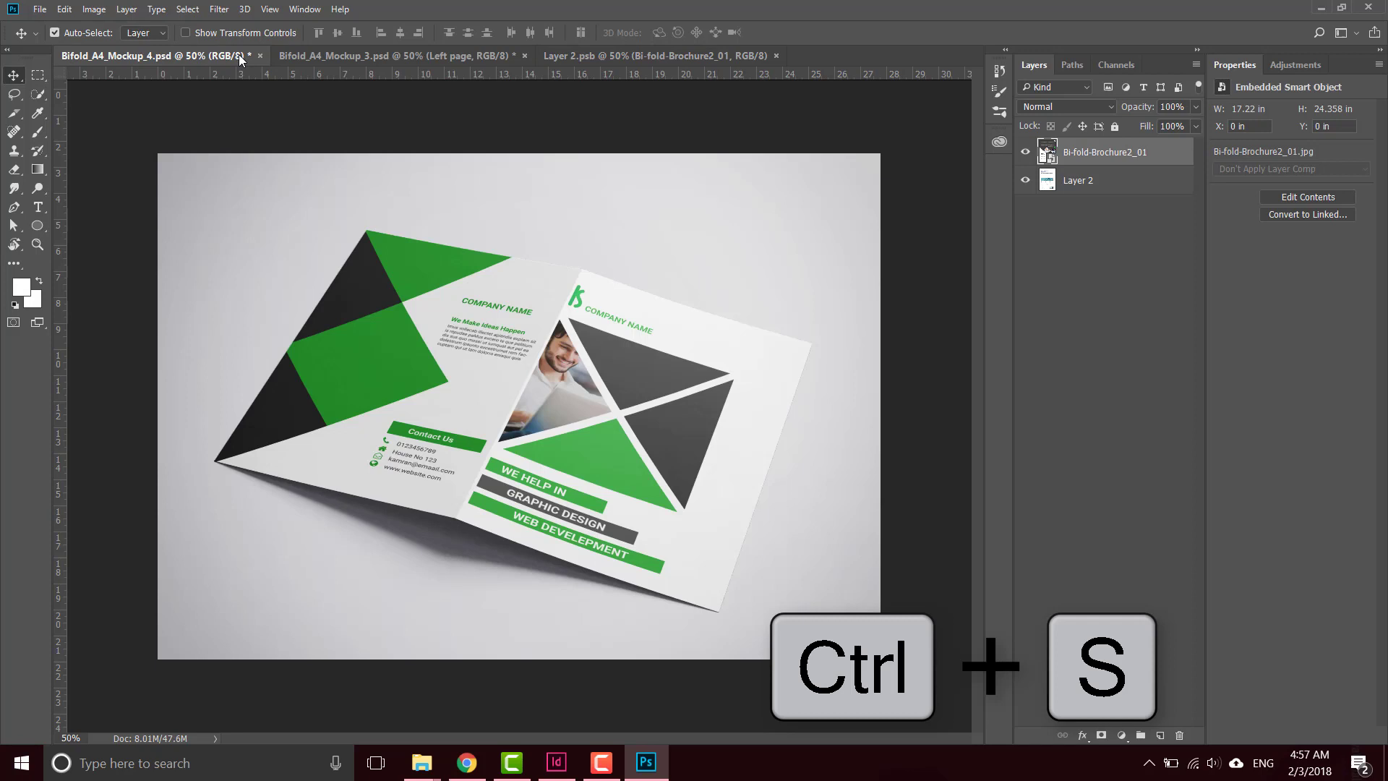
left_click(342, 58)
left_click(591, 52)
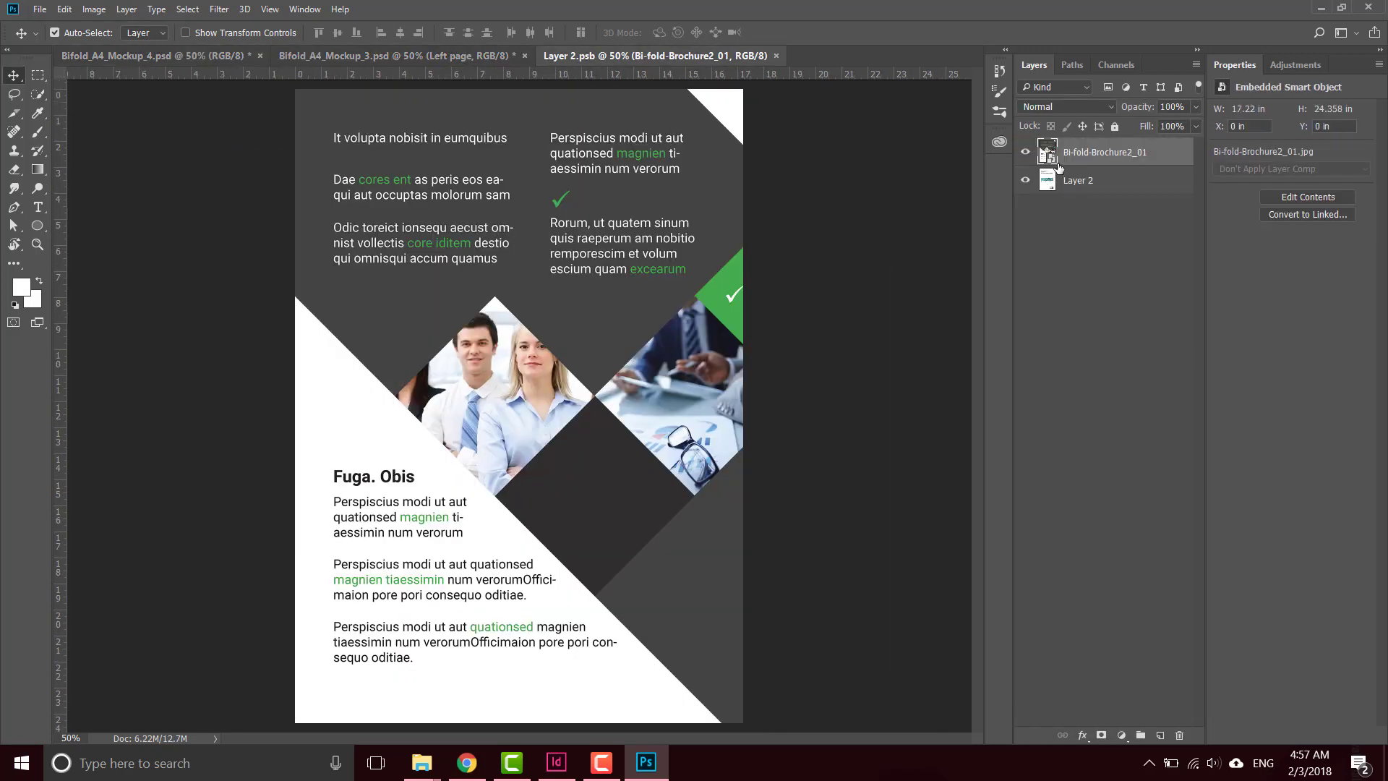
Hide Layer 3 and embed Bi-fold-Brochure2_02 into the Right page smart object, then save
left_click(403, 56)
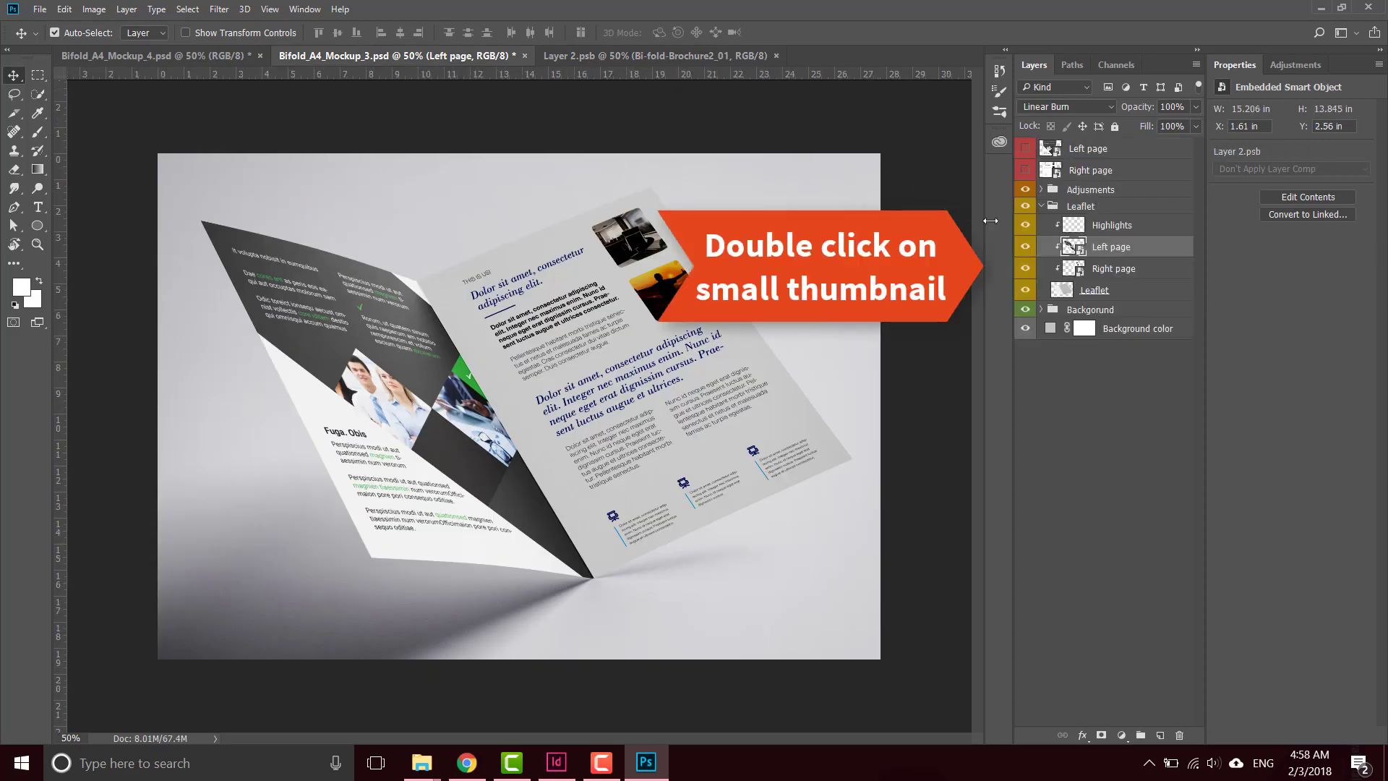
double_click(1080, 270)
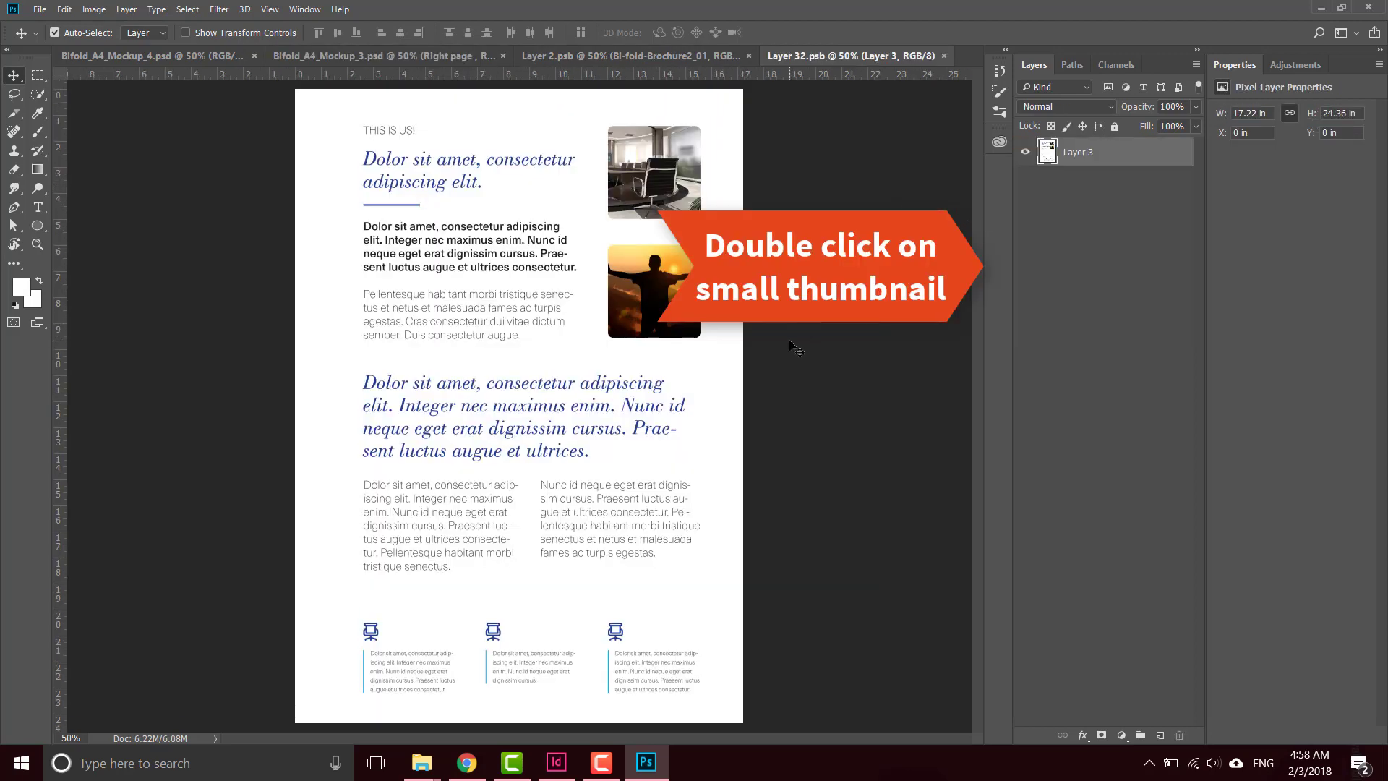
left_click(1027, 153)
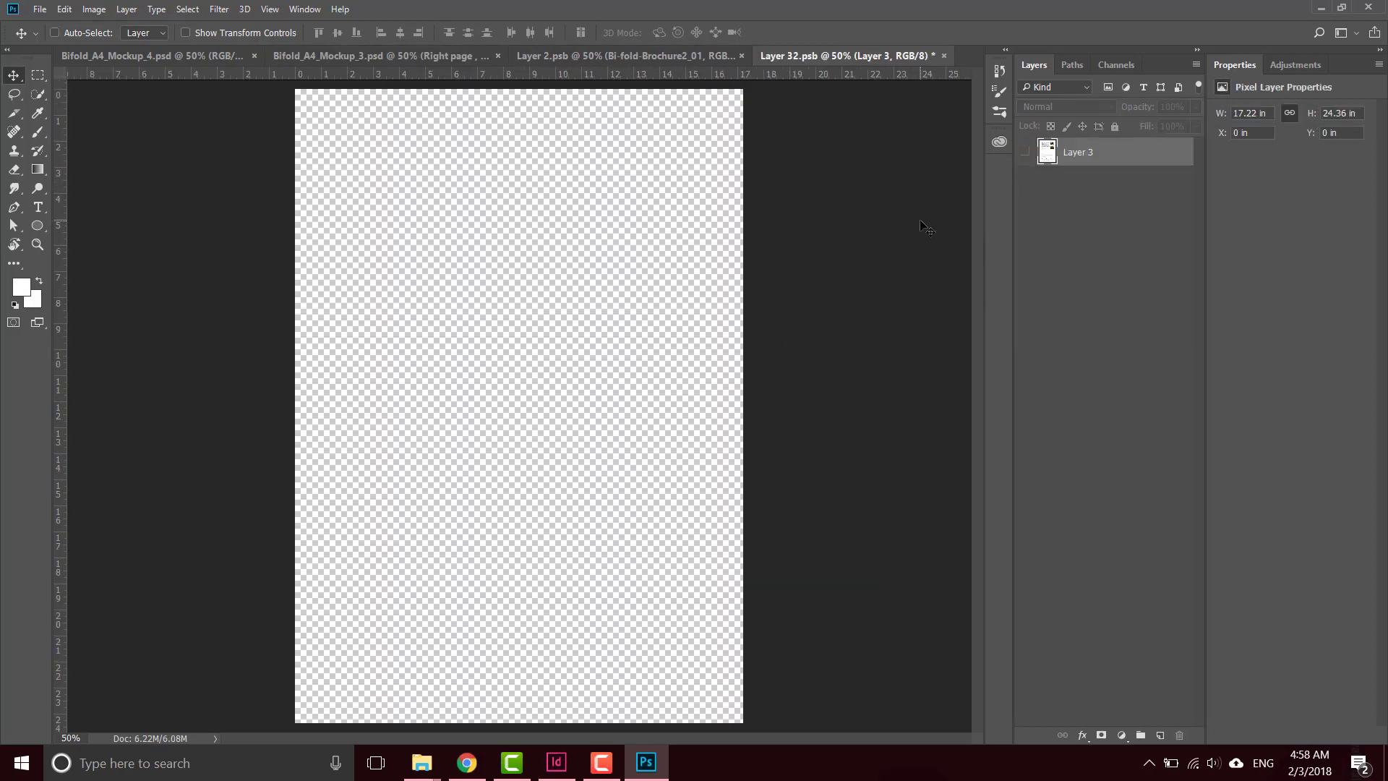
key("alt+f")
key("l")
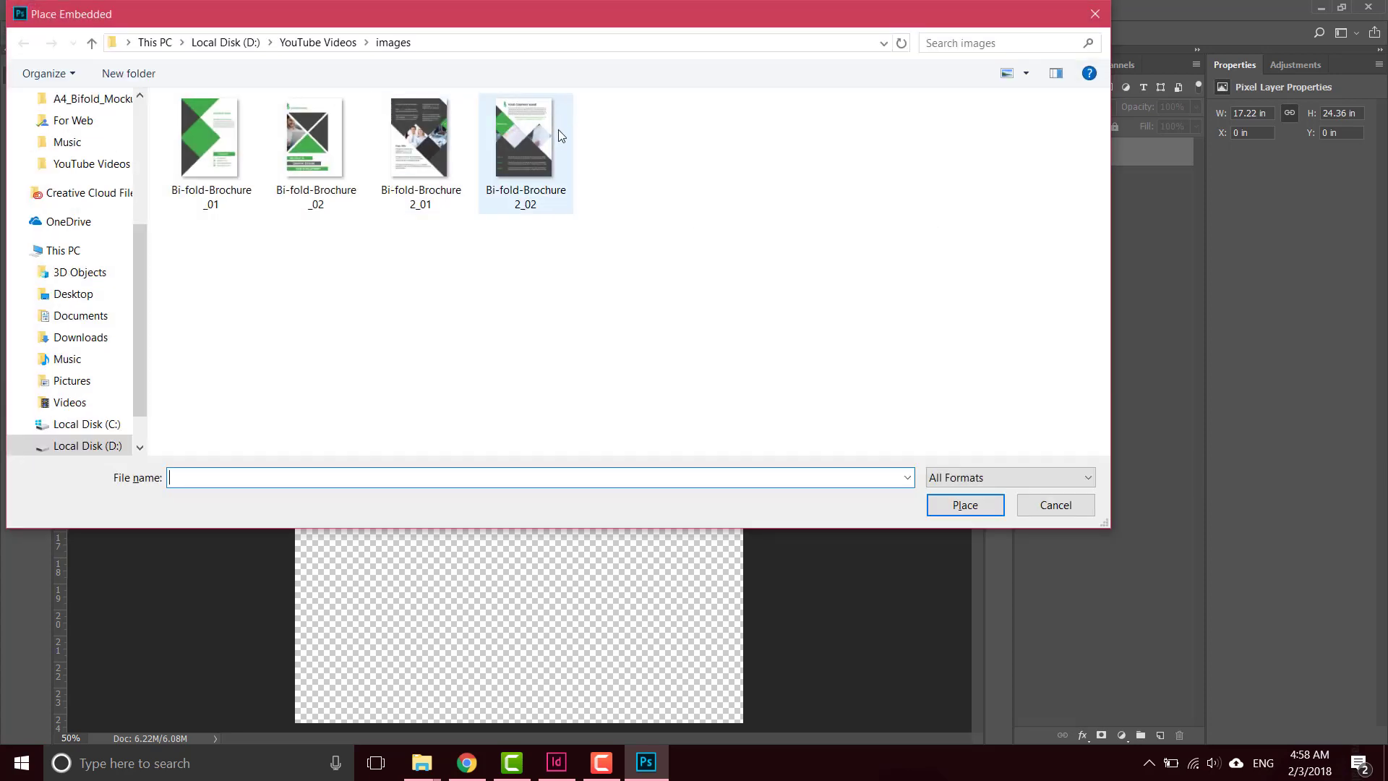
double_click(561, 136)
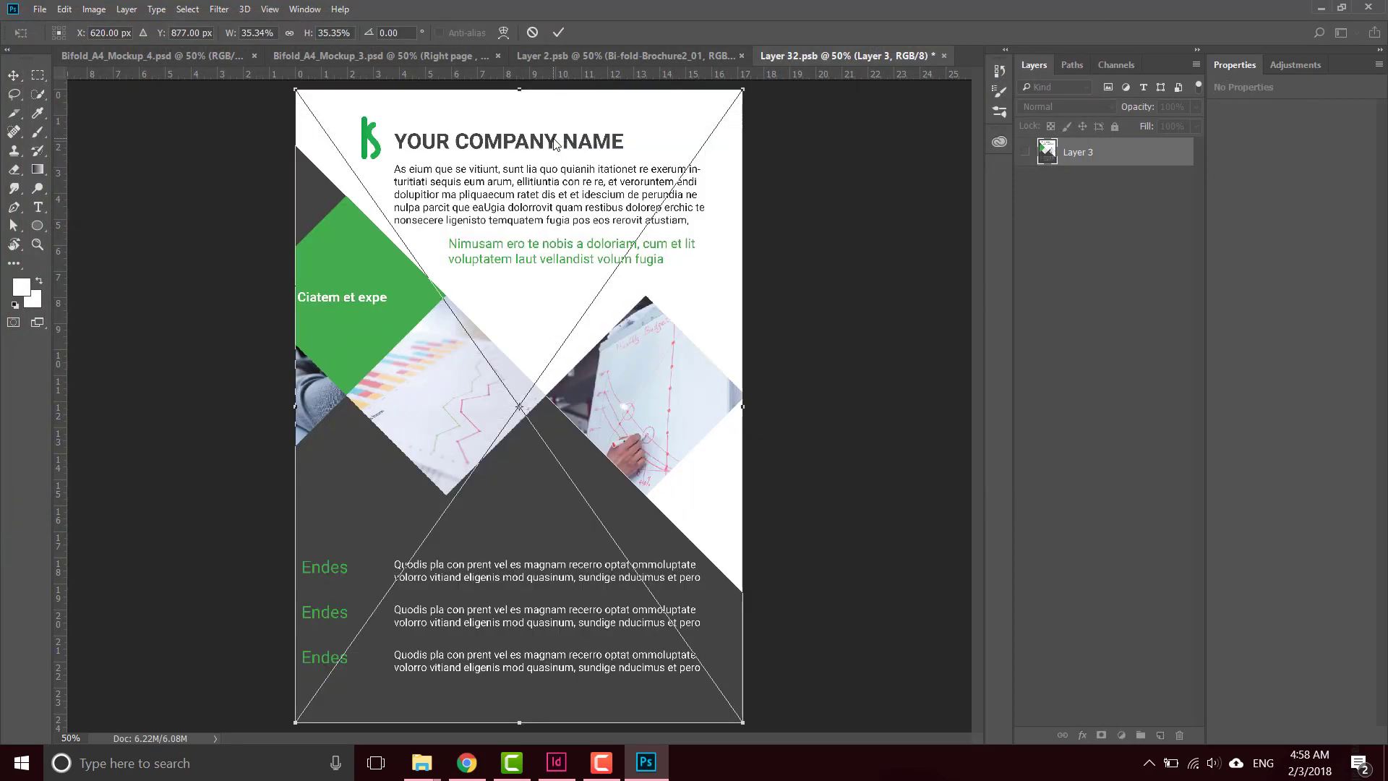
key("Return")
key("ctrl+s")
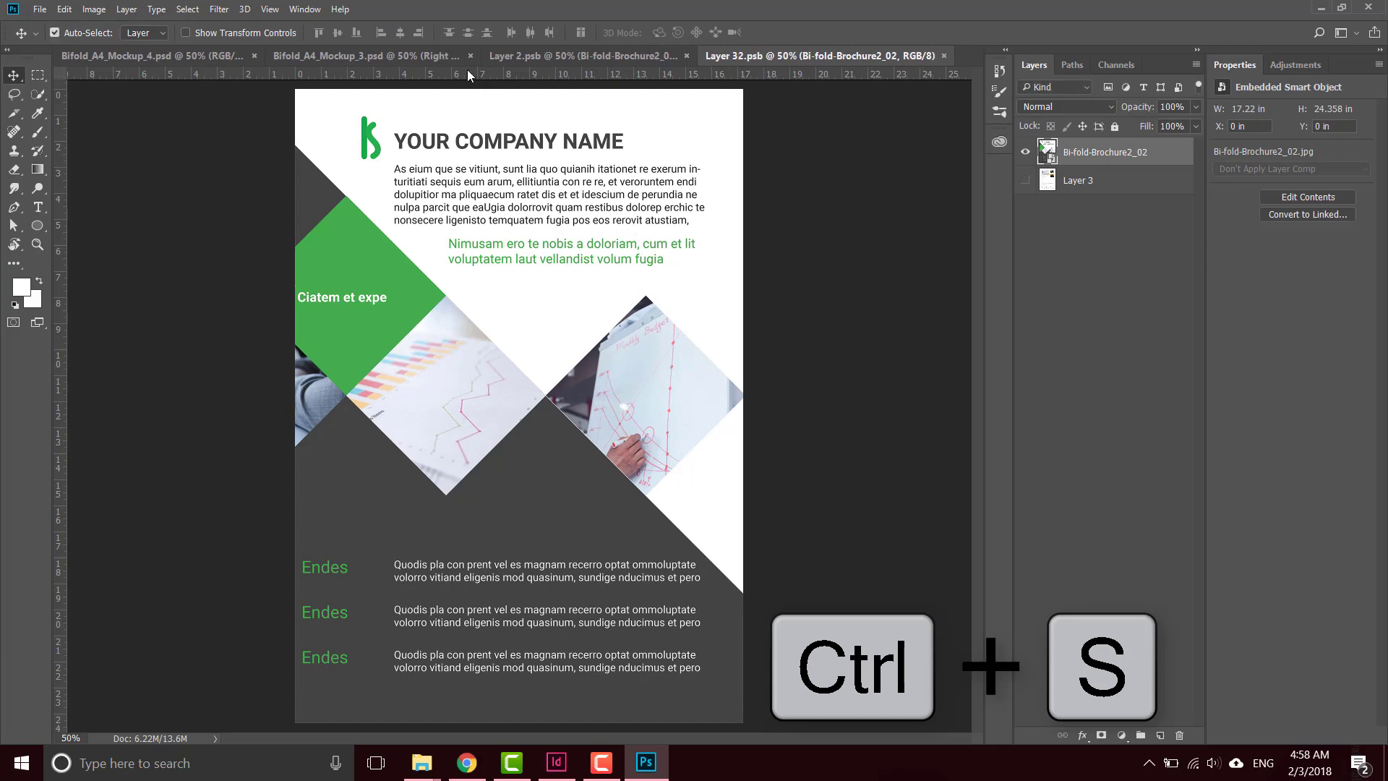
left_click(422, 55)
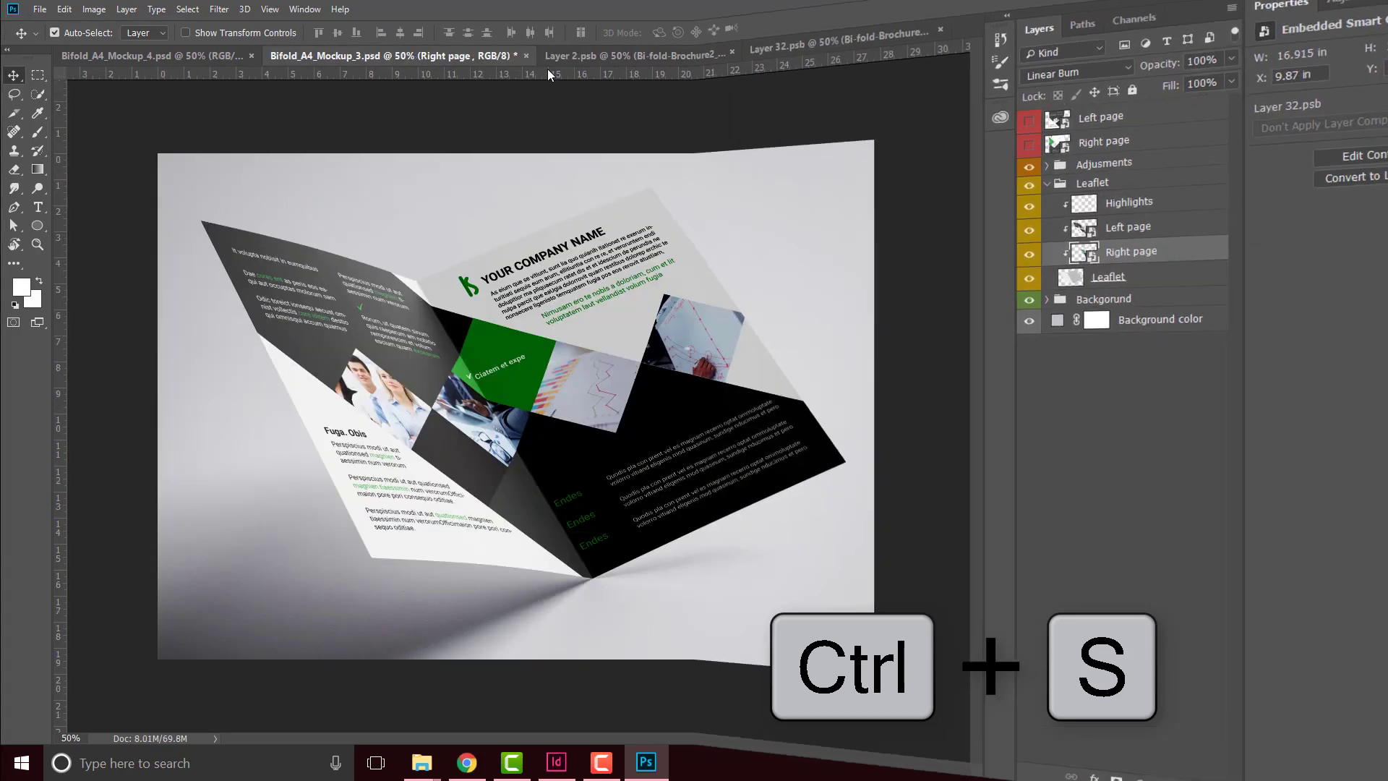